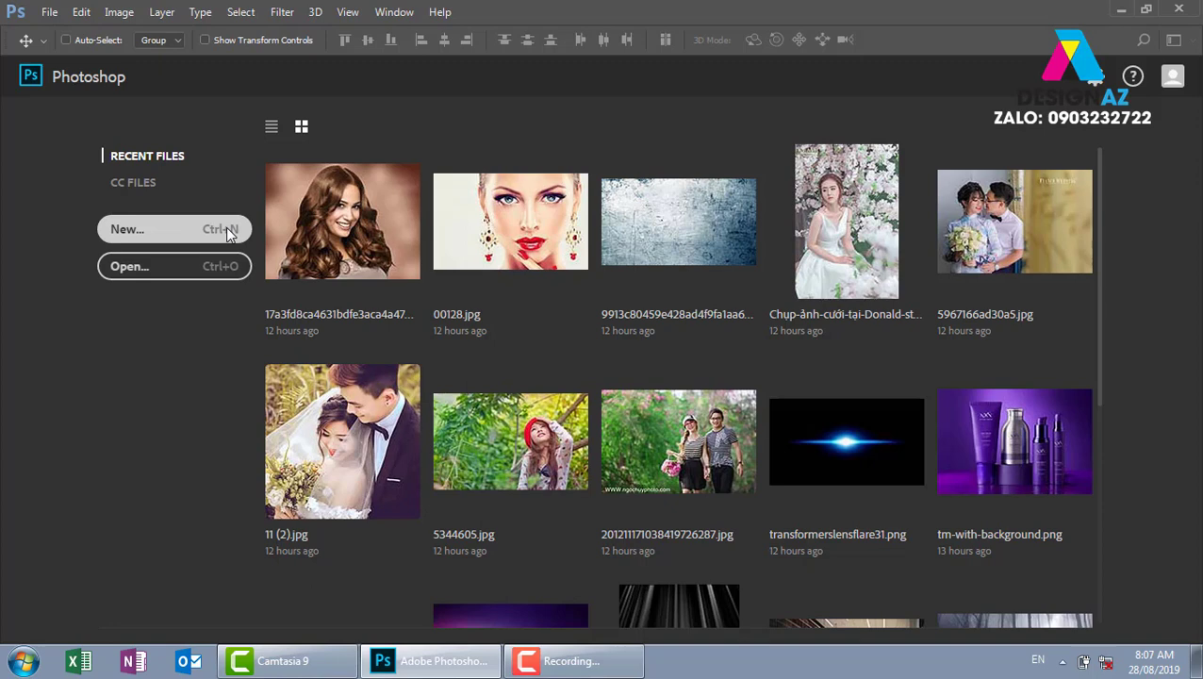
- Create a new blank white 1200 × 603 px document at 150 ppi
{"action": "left_click", "coordinate": [227, 233]}
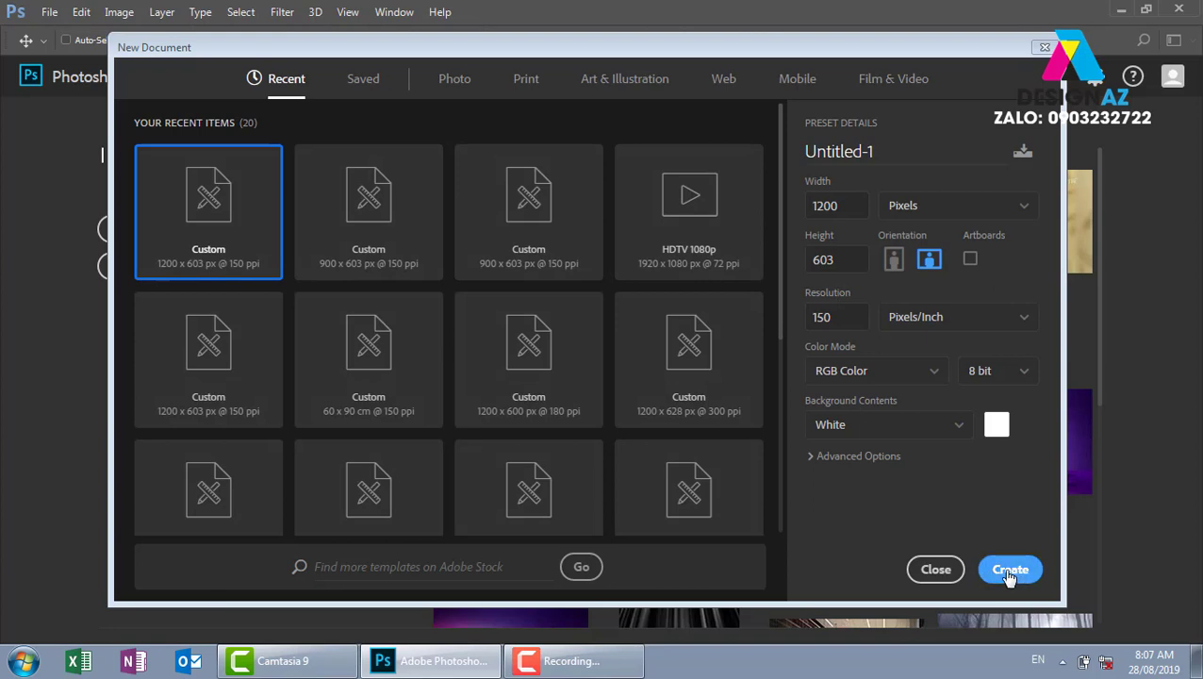
{"action": "left_click", "coordinate": [1010, 569]}
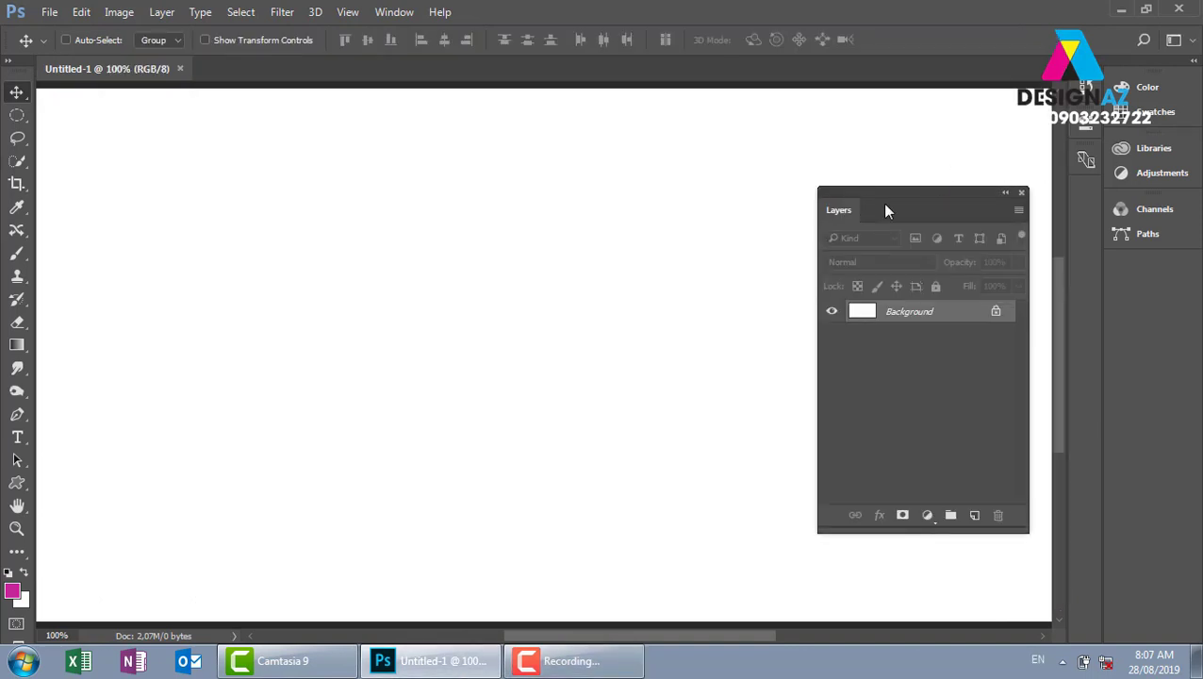
{"action": "left_click", "coordinate": [1021, 192]}
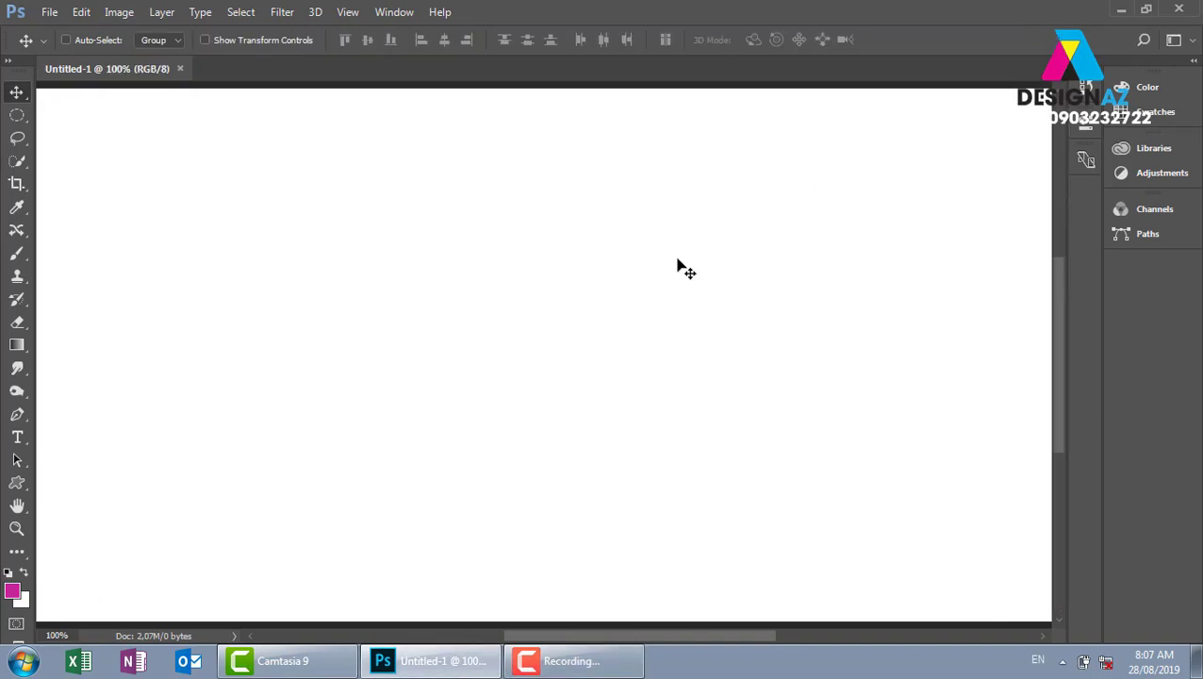
{"action": "key", "text": "ctrl+minus"}
{"action": "key", "text": "ctrl+minus"}
{"action": "key", "text": "ctrl+minus"}
{"action": "key", "text": "ctrl+plus"}
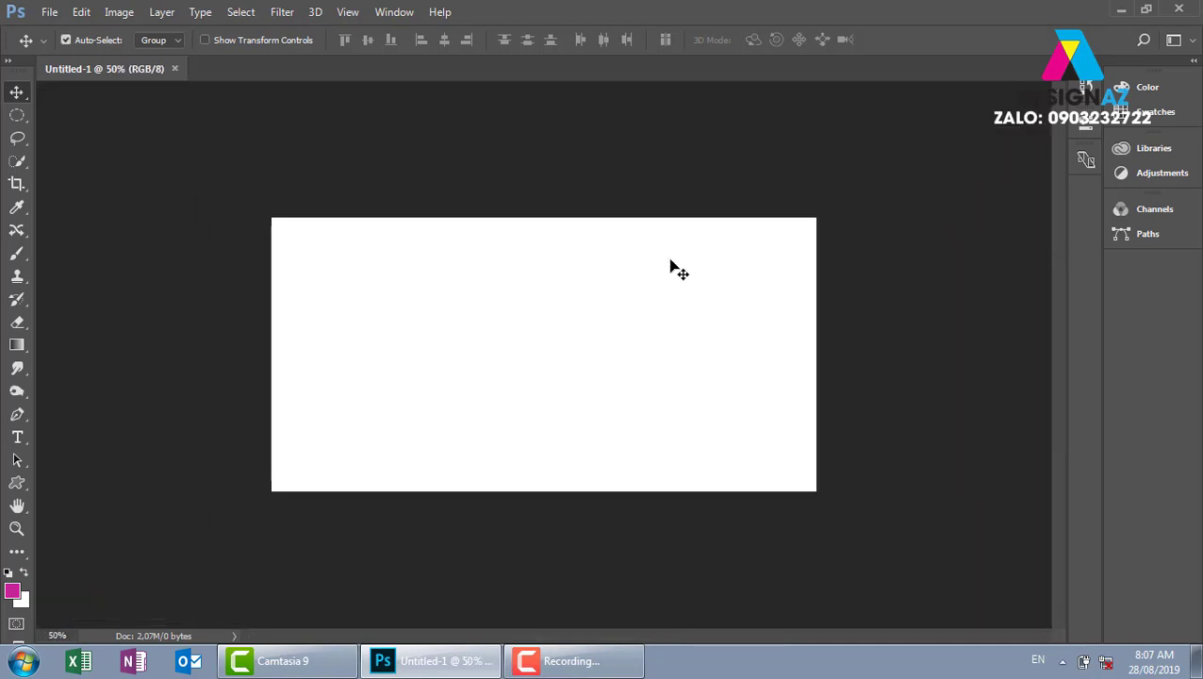
{"action": "key", "text": "ctrl+plus"}
{"action": "key", "text": "ctrl+plus"}
{"action": "key", "text": "ctrl+plus"}
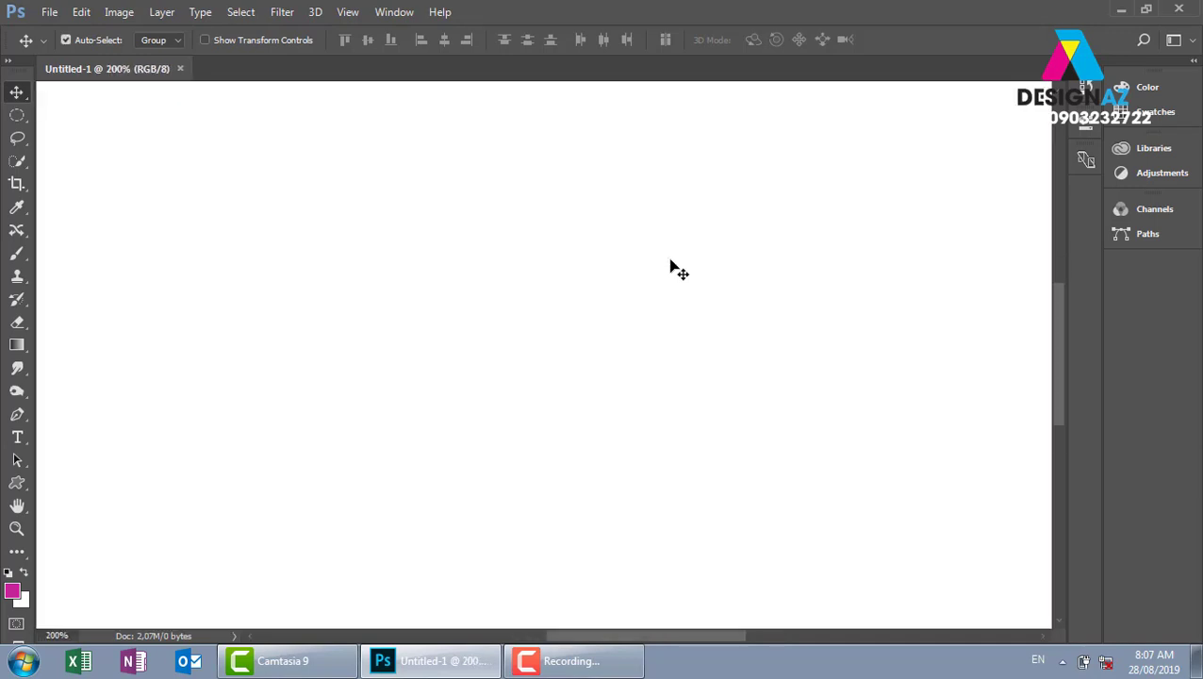
{"action": "key", "text": "ctrl"}
{"action": "mouse_move", "coordinate": [574, 661]}
{"action": "left_click", "coordinate": [583, 669]}
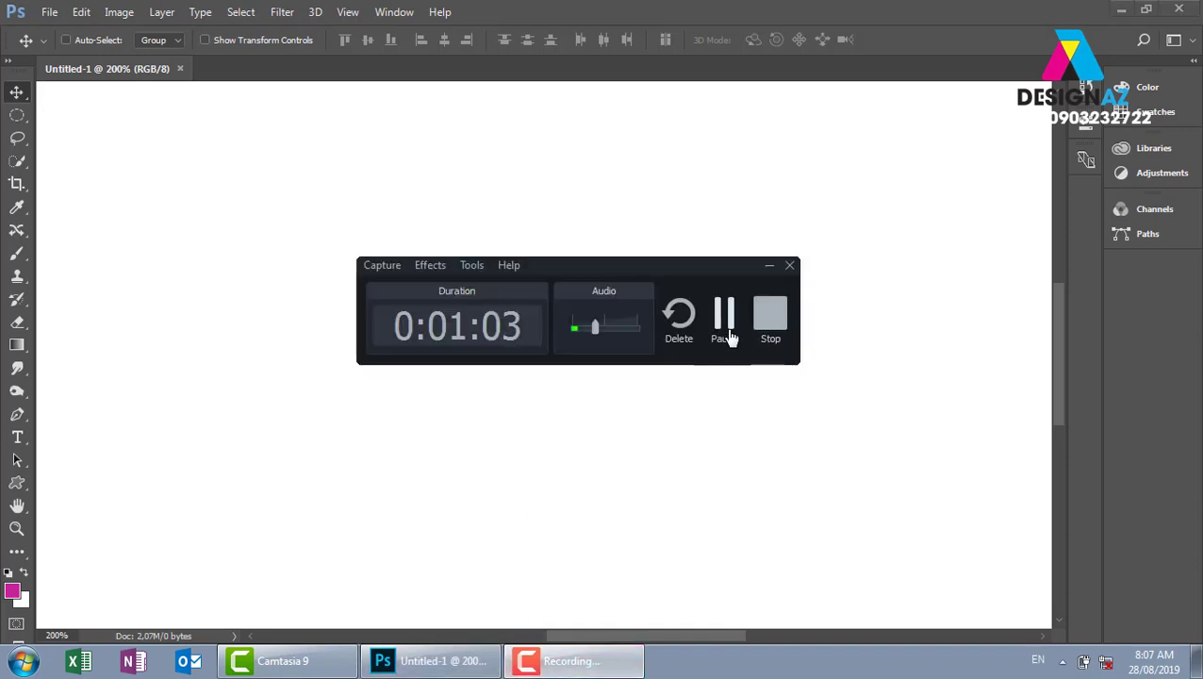
{"action": "left_click", "coordinate": [728, 338]}
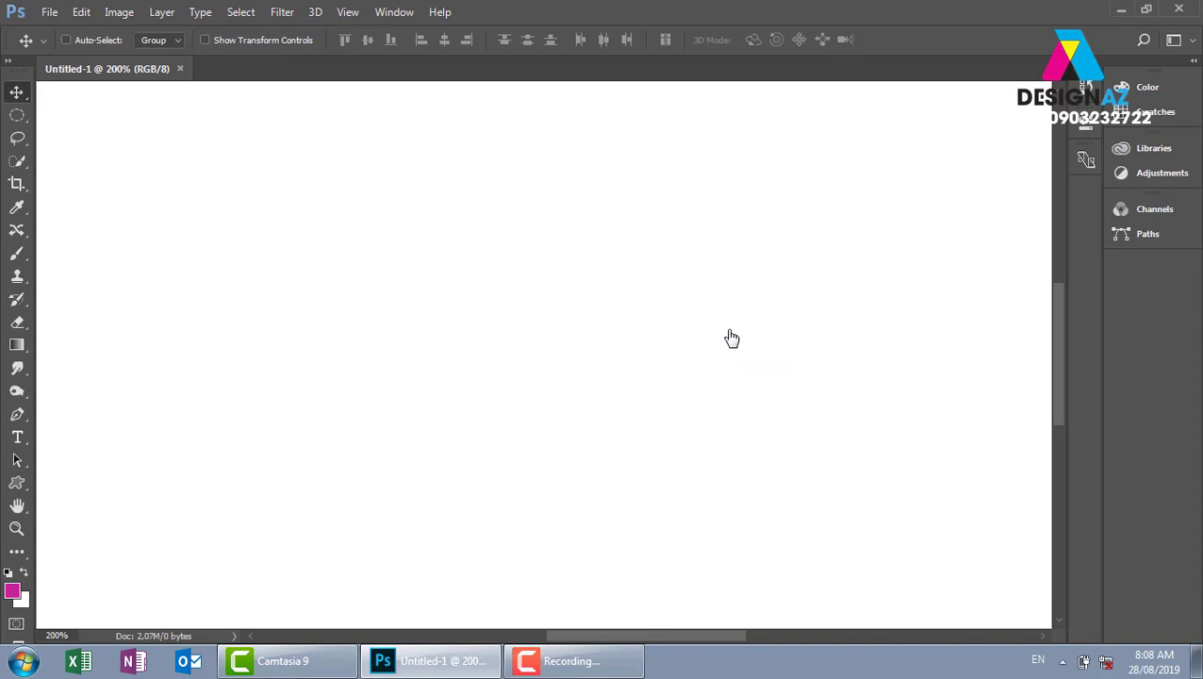
{"action": "key", "text": "ctrl+0"}
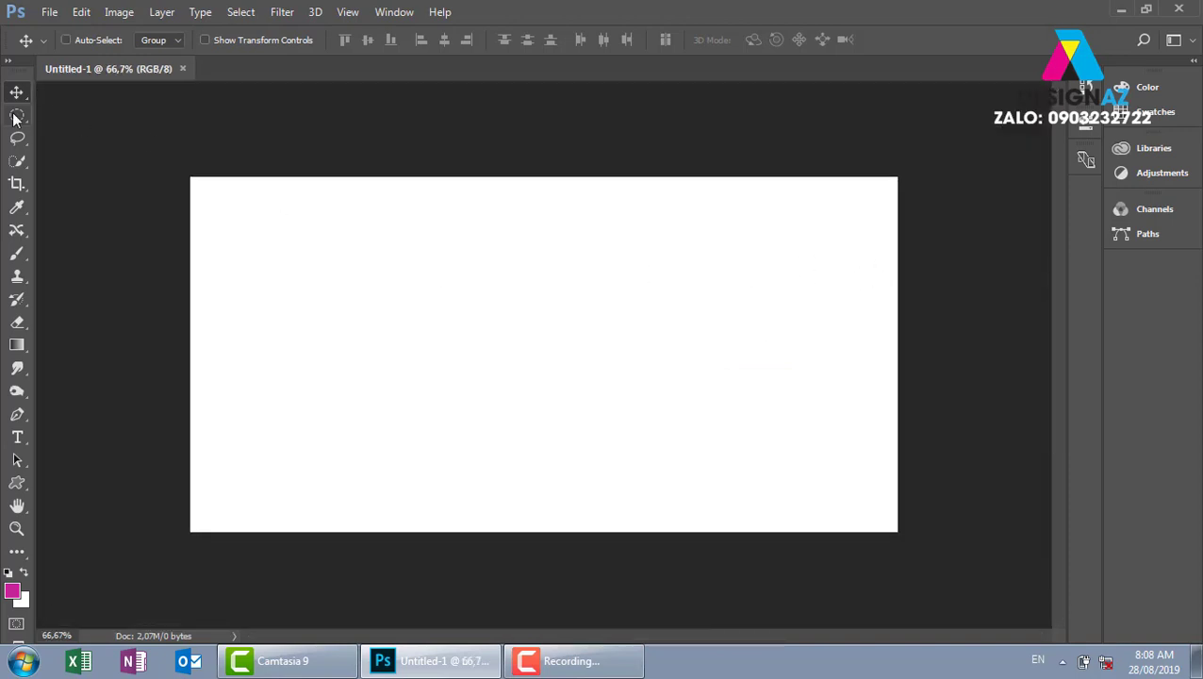
{"action": "left_click", "coordinate": [19, 117]}
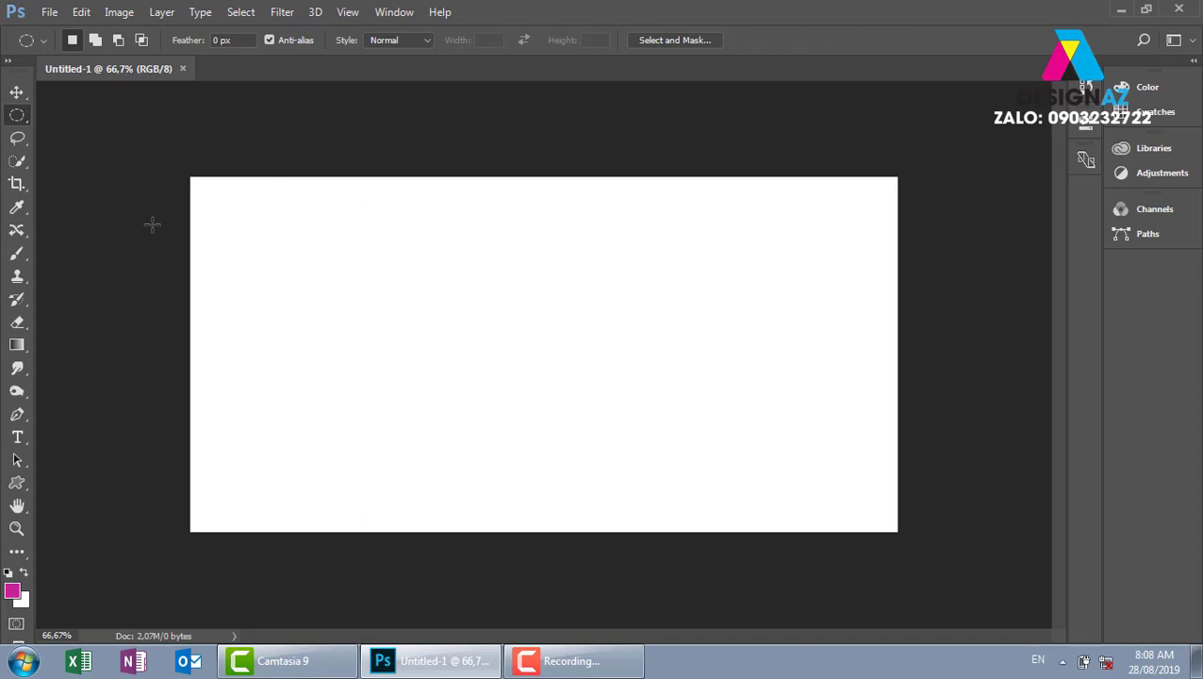
{"action": "left_click", "coordinate": [16, 92]}
{"action": "left_click", "coordinate": [17, 138]}
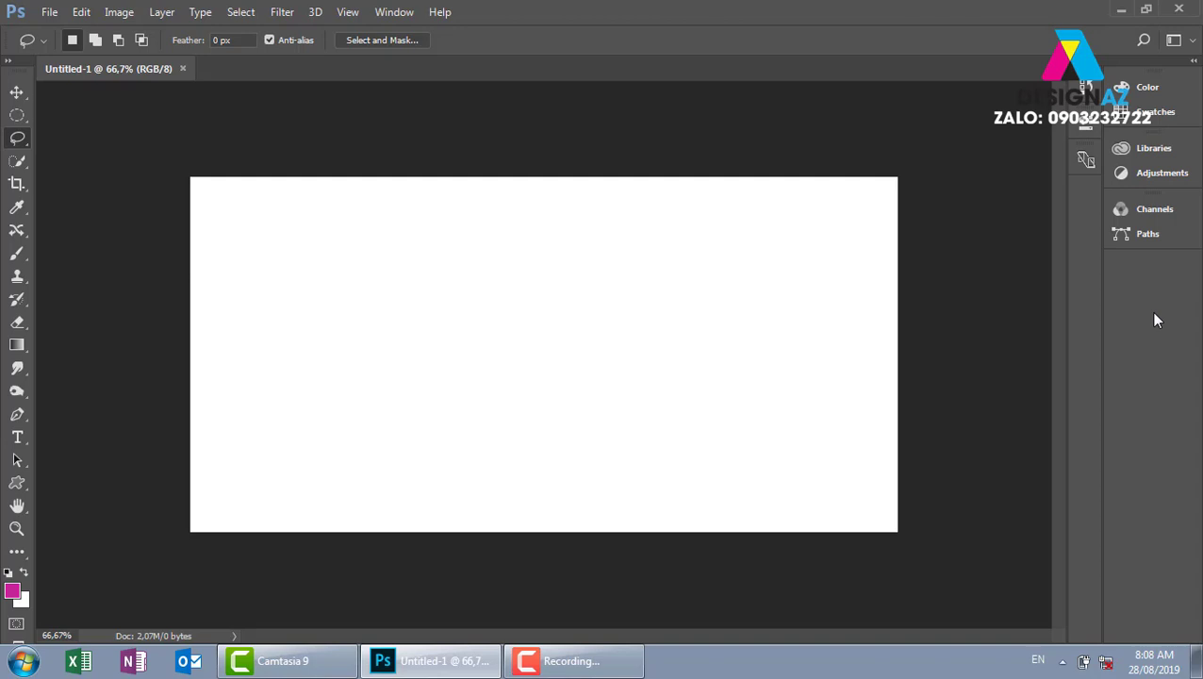
{"action": "left_click", "coordinate": [17, 91]}
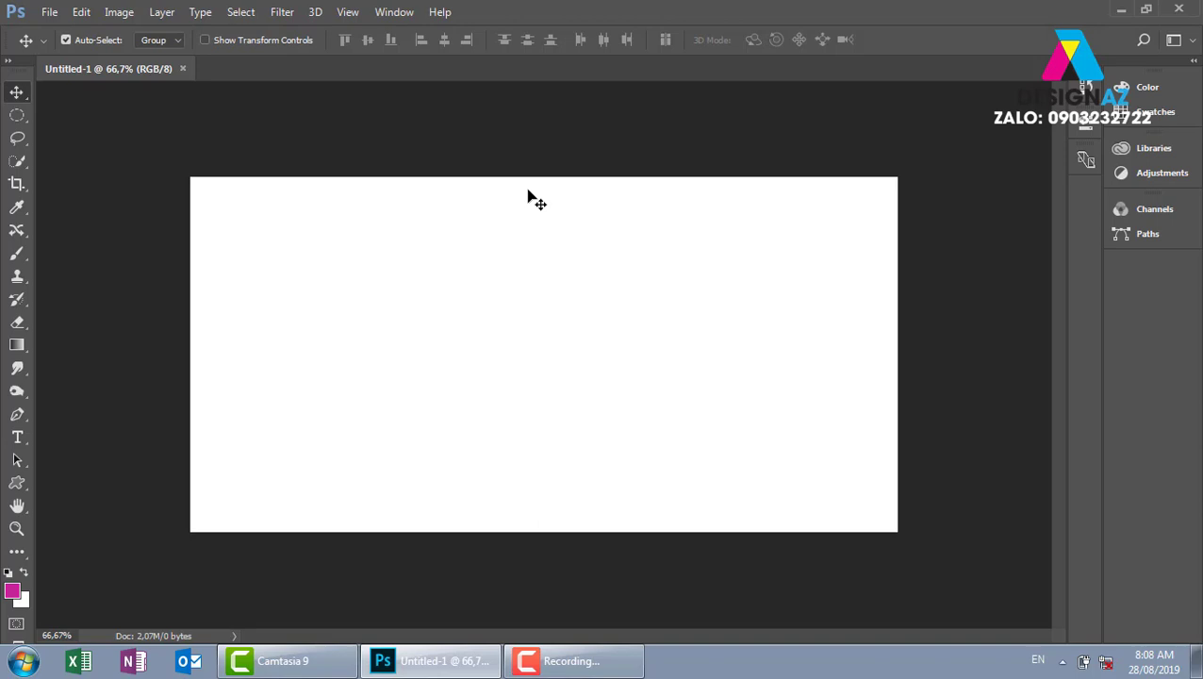
- Browse the Open dialog to Local Disk (E:) > thuvienanh > dongho
{"action": "key", "text": "ctrl+o"}
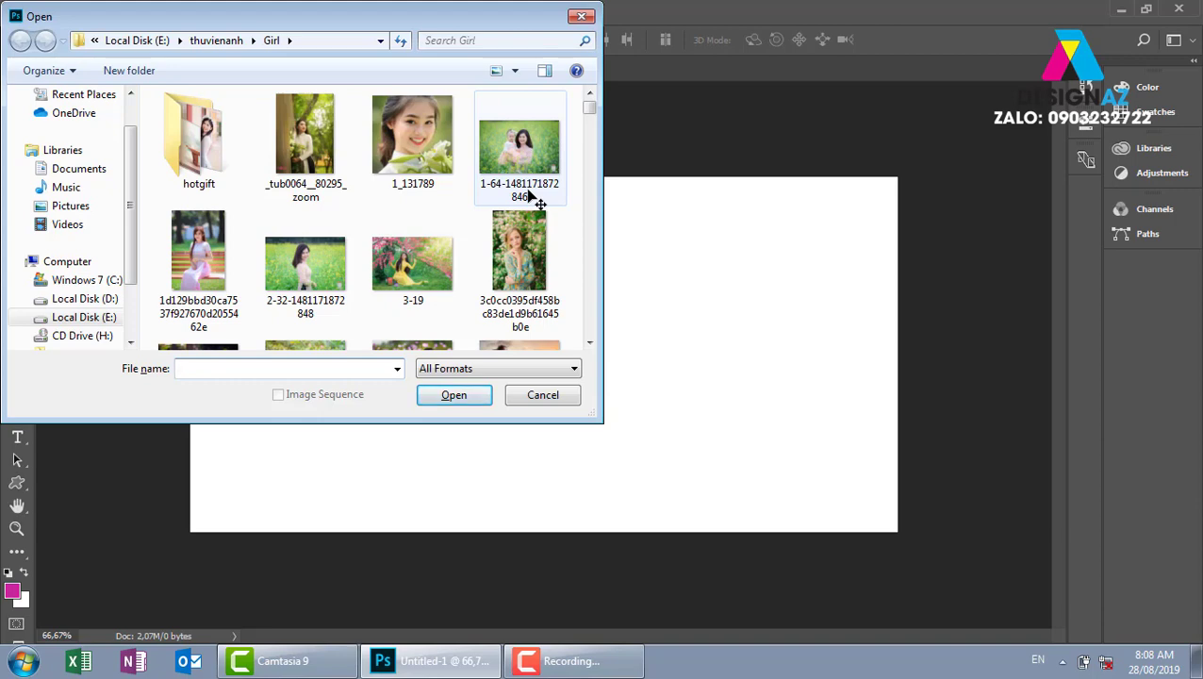
{"action": "left_click_drag", "start_coordinate": [285, 16], "coordinate": [393, 40]}
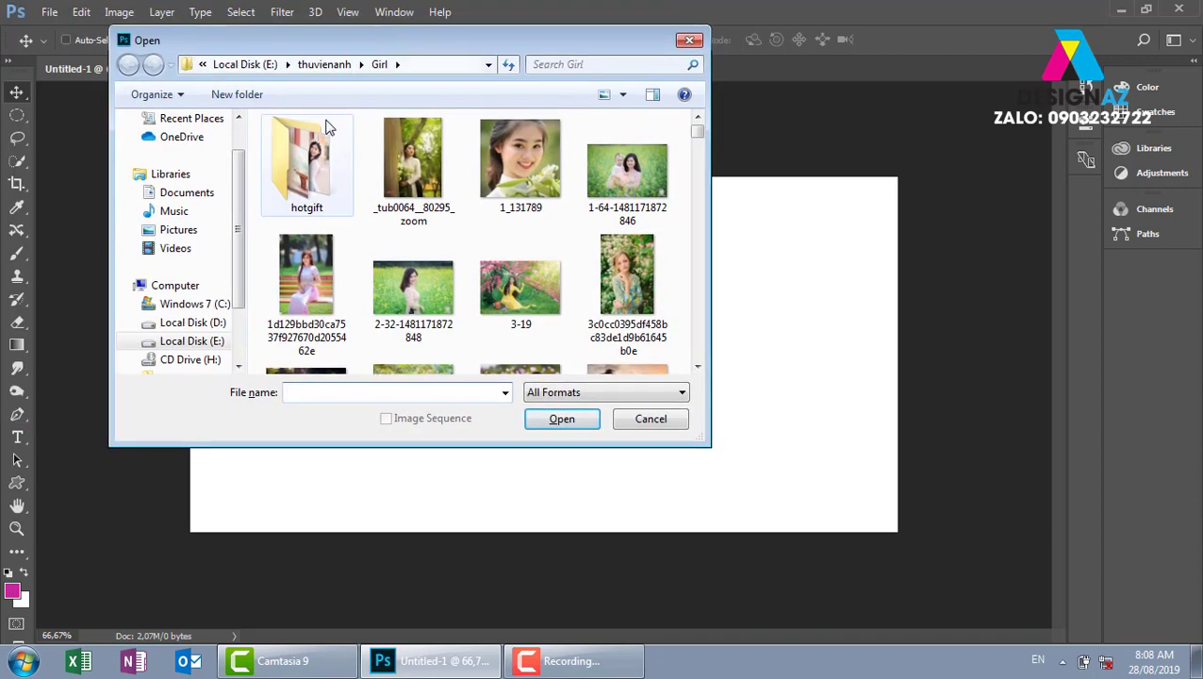
{"action": "left_click", "coordinate": [330, 70]}
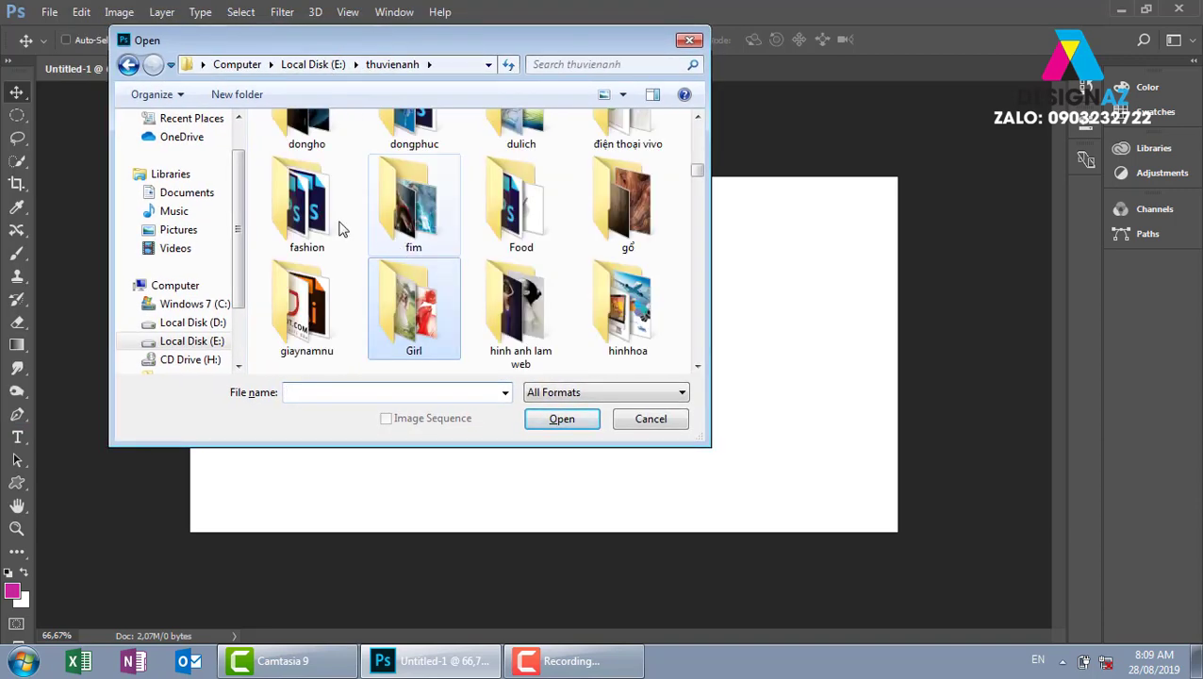
{"action": "key", "text": "BackSpace"}
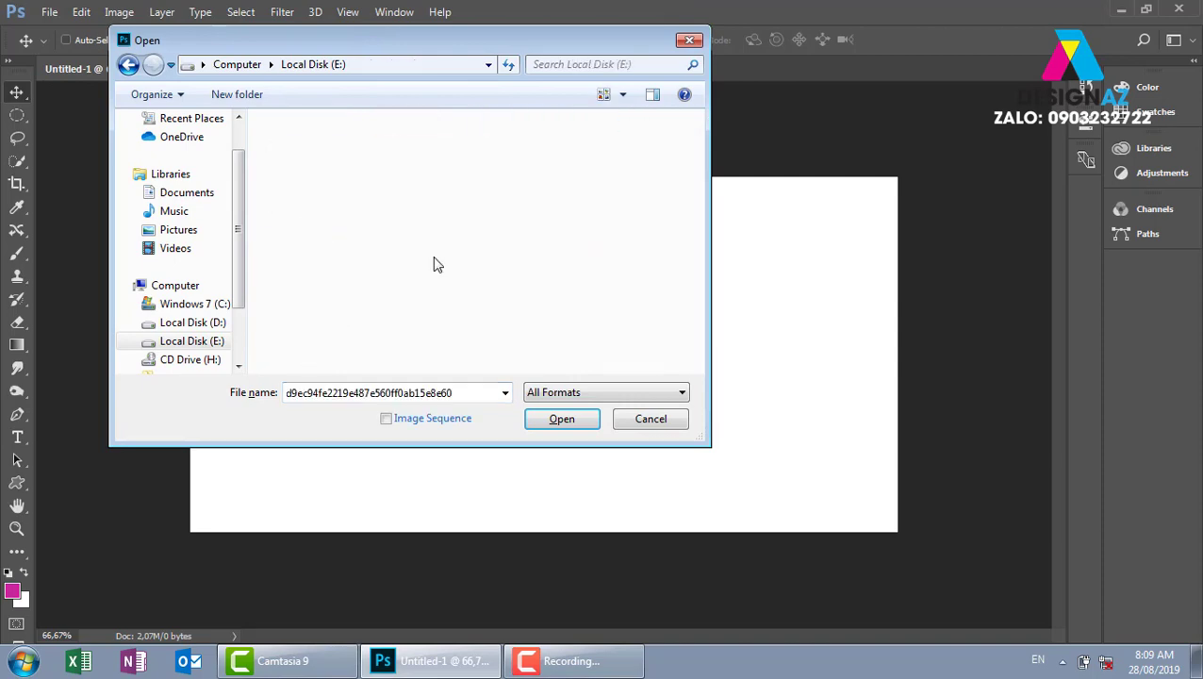
{"action": "key", "text": "BackSpace"}
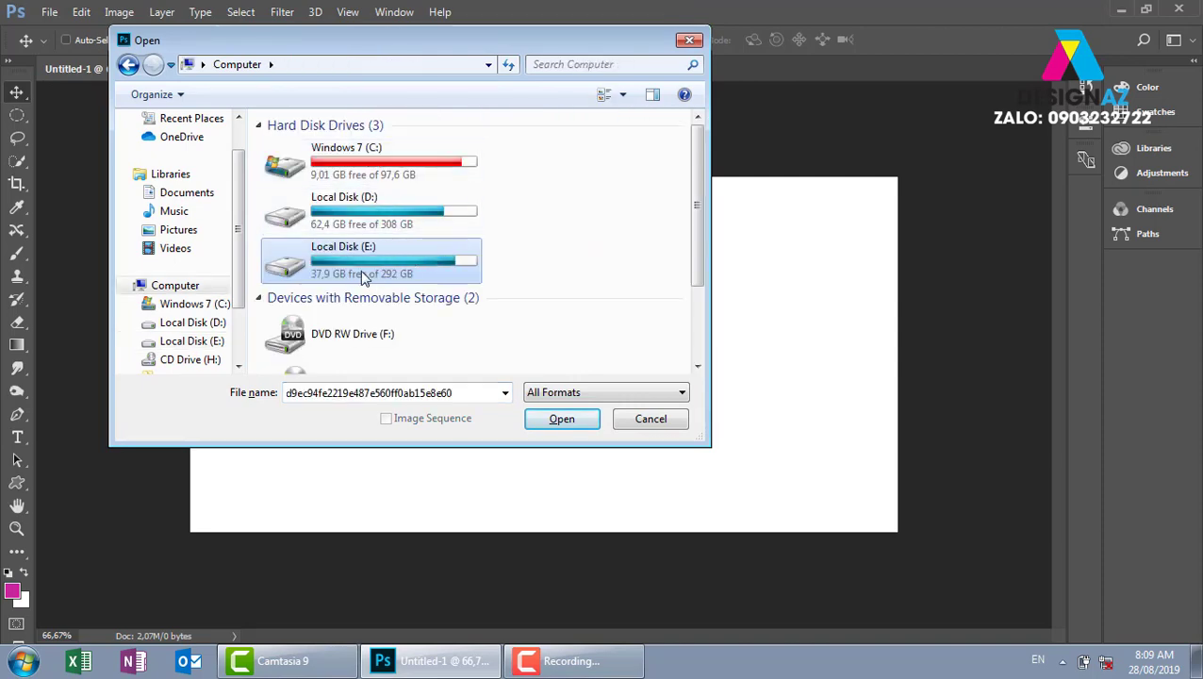
{"action": "double_click", "coordinate": [400, 264]}
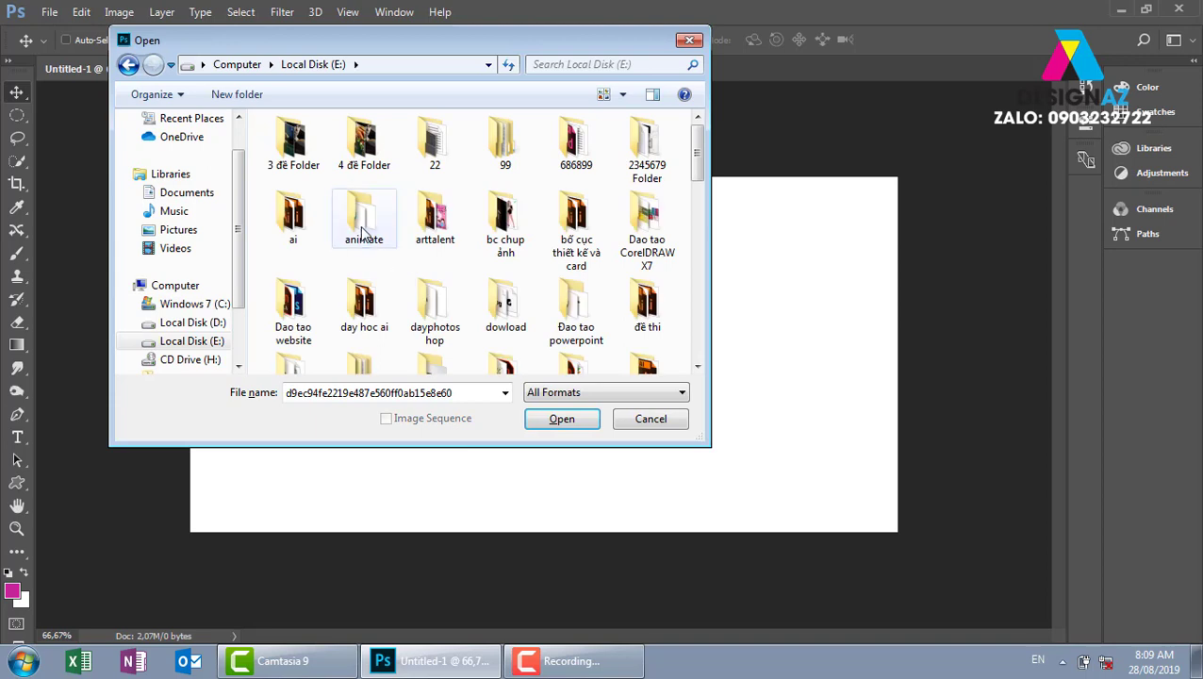
{"action": "scroll", "coordinate": [363, 234], "scroll_direction": "down", "scroll_amount": 5}
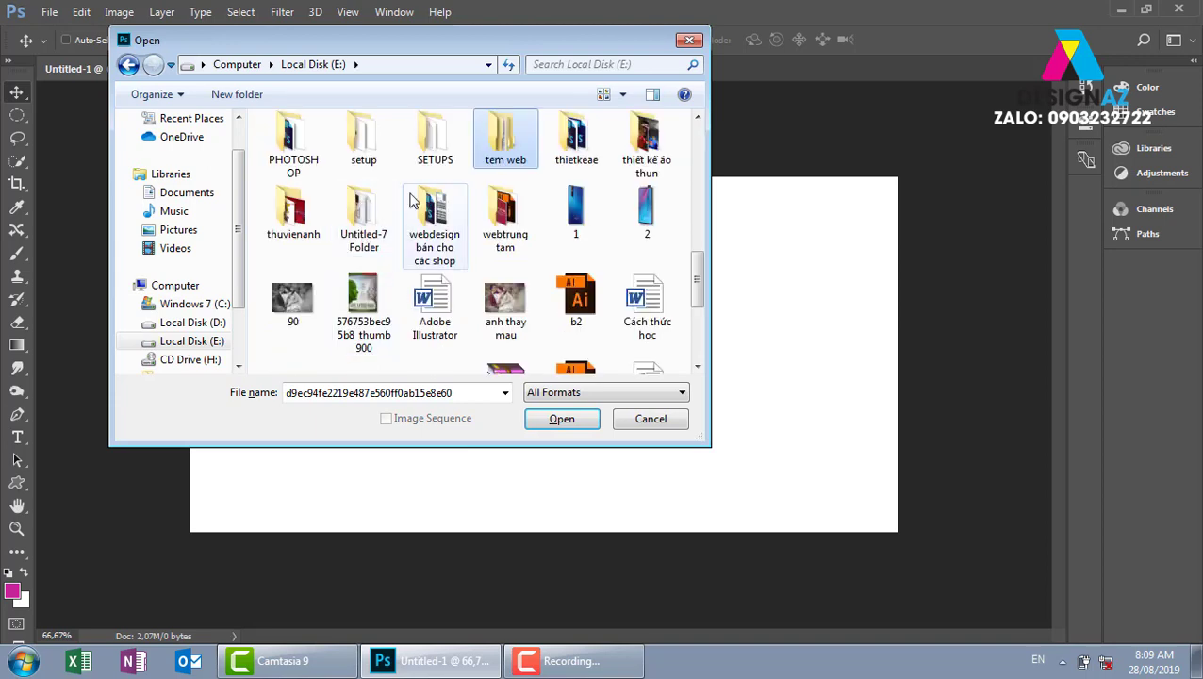
{"action": "double_click", "coordinate": [307, 226]}
{"action": "left_click", "coordinate": [309, 280]}
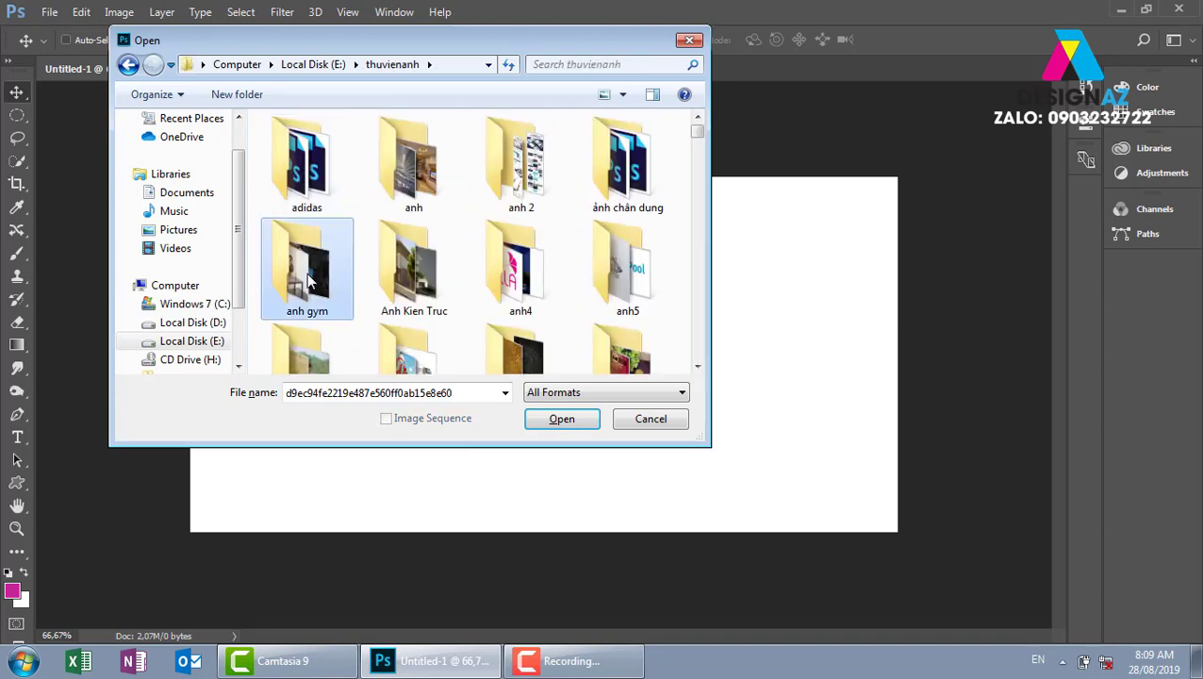
{"action": "scroll", "coordinate": [309, 279], "scroll_direction": "down", "scroll_amount": 5}
{"action": "double_click", "coordinate": [309, 273]}
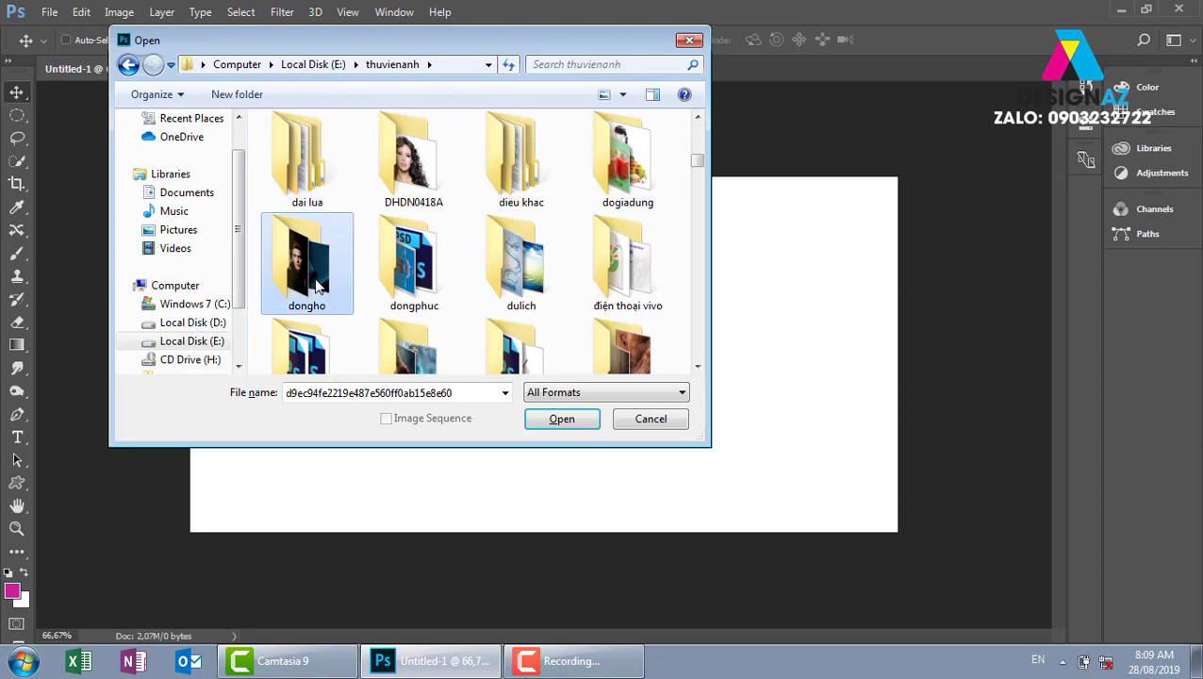
- Select the 2894 image in the dongho folder and open it
{"action": "left_click", "coordinate": [698, 367]}
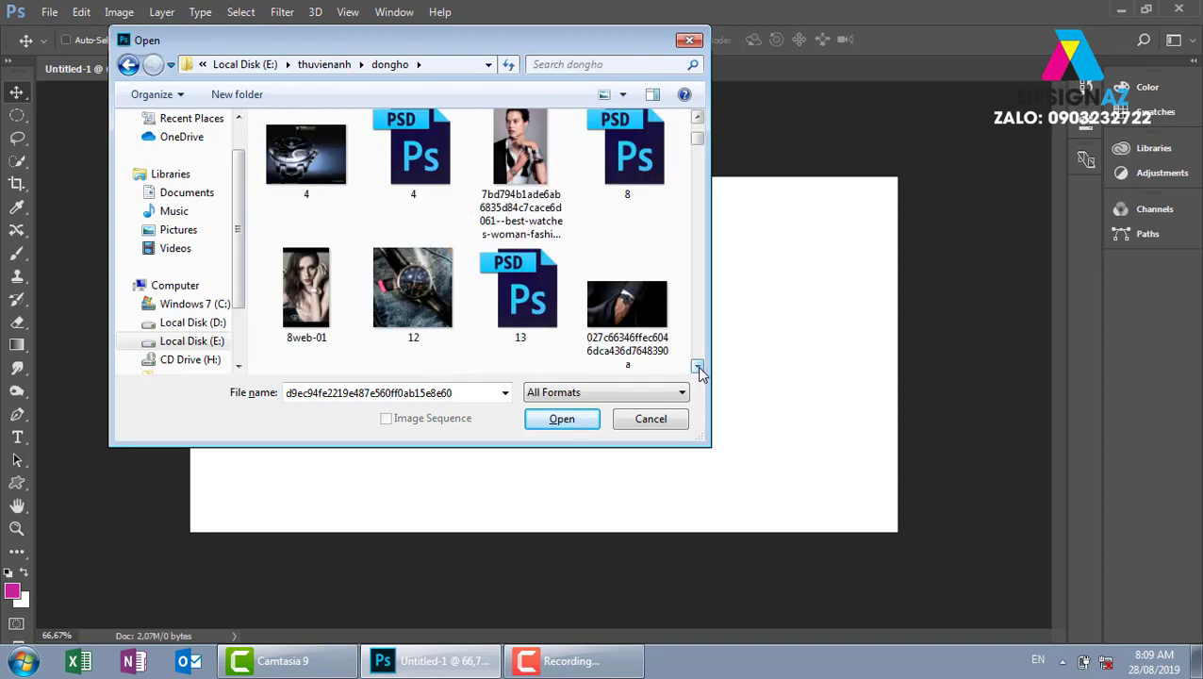
{"action": "left_click", "coordinate": [697, 366]}
{"action": "left_click", "coordinate": [697, 367]}
{"action": "left_click", "coordinate": [627, 202]}
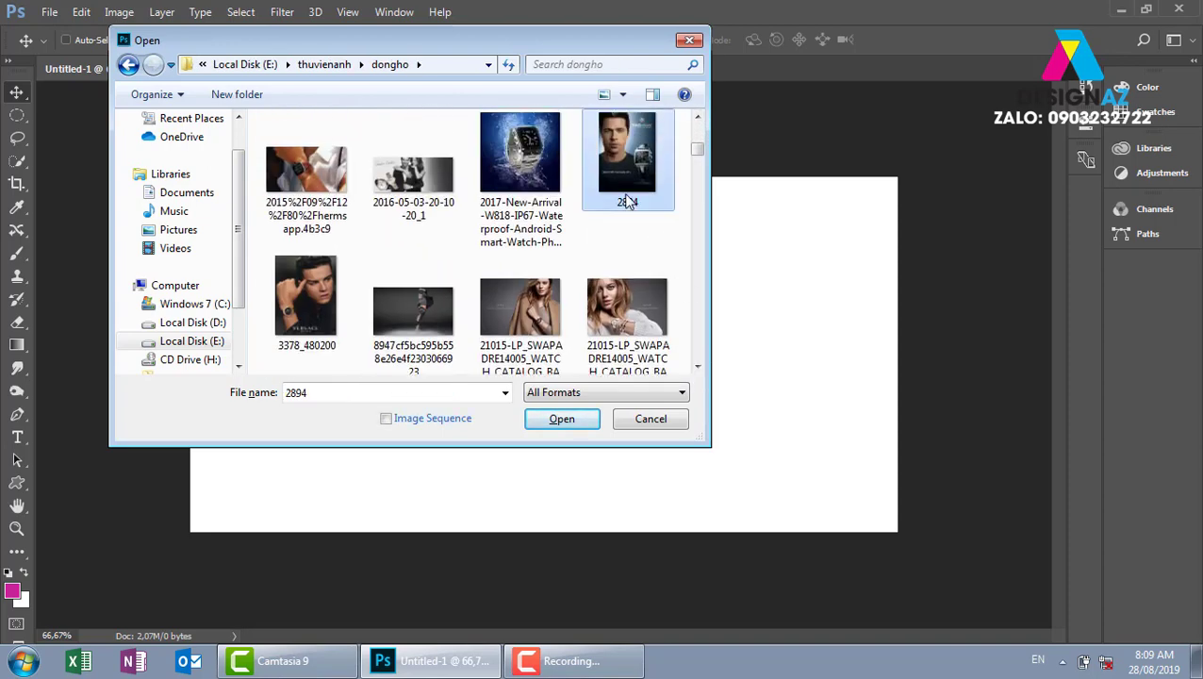
{"action": "left_click", "coordinate": [566, 421]}
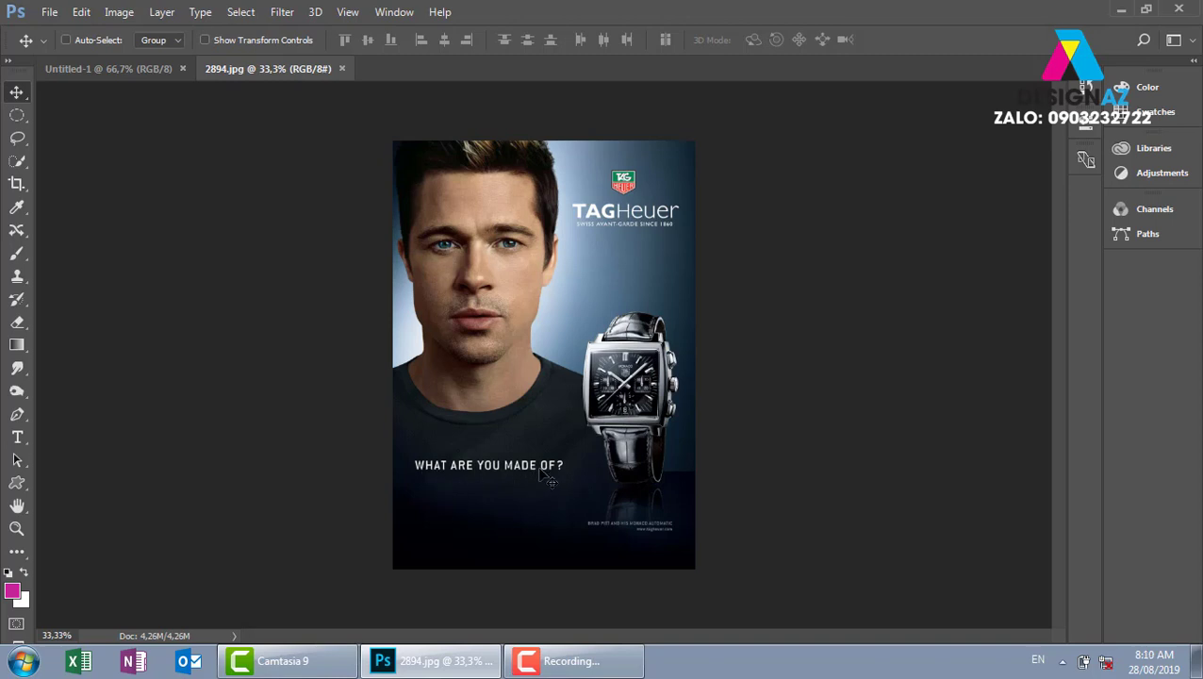
- Draw a rectangular marquee around the 'WHAT ARE YOU MADE OF?' slogan
{"action": "left_click", "coordinate": [17, 115]}
{"action": "left_click", "coordinate": [83, 115]}
{"action": "left_click_drag", "start_coordinate": [406, 452], "coordinate": [575, 479]}
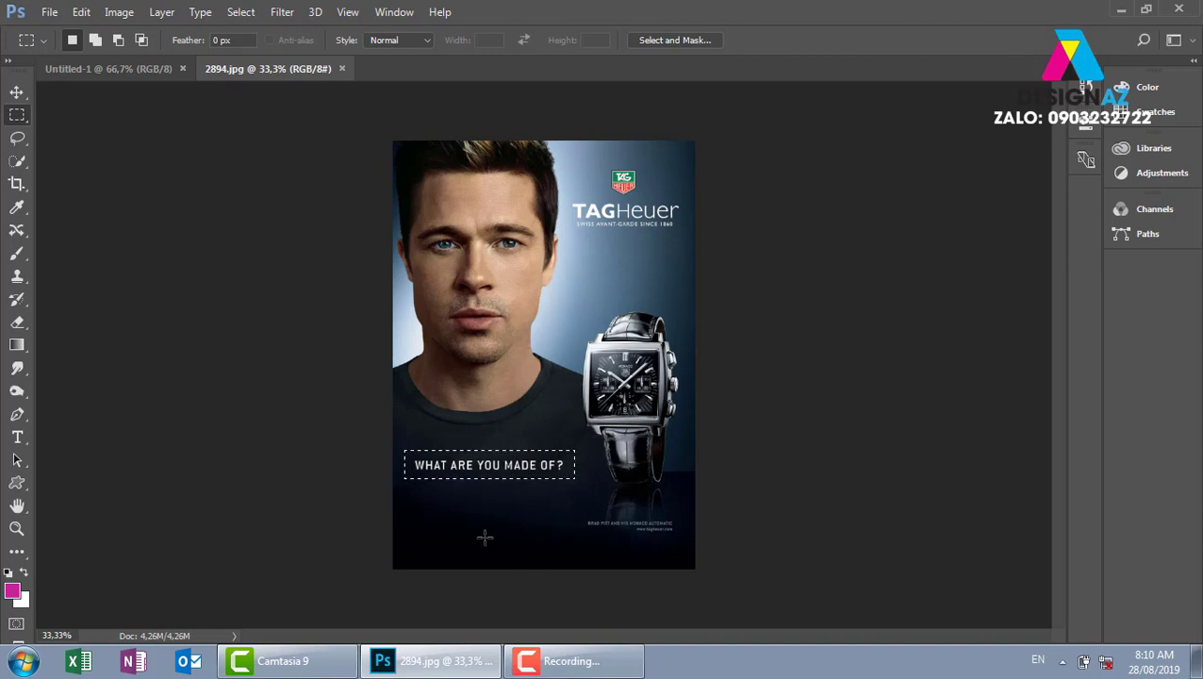
- Bring up the Fill dialog for the selection, then cancel, leaving the slogan unchanged
{"action": "key", "text": "shift"}
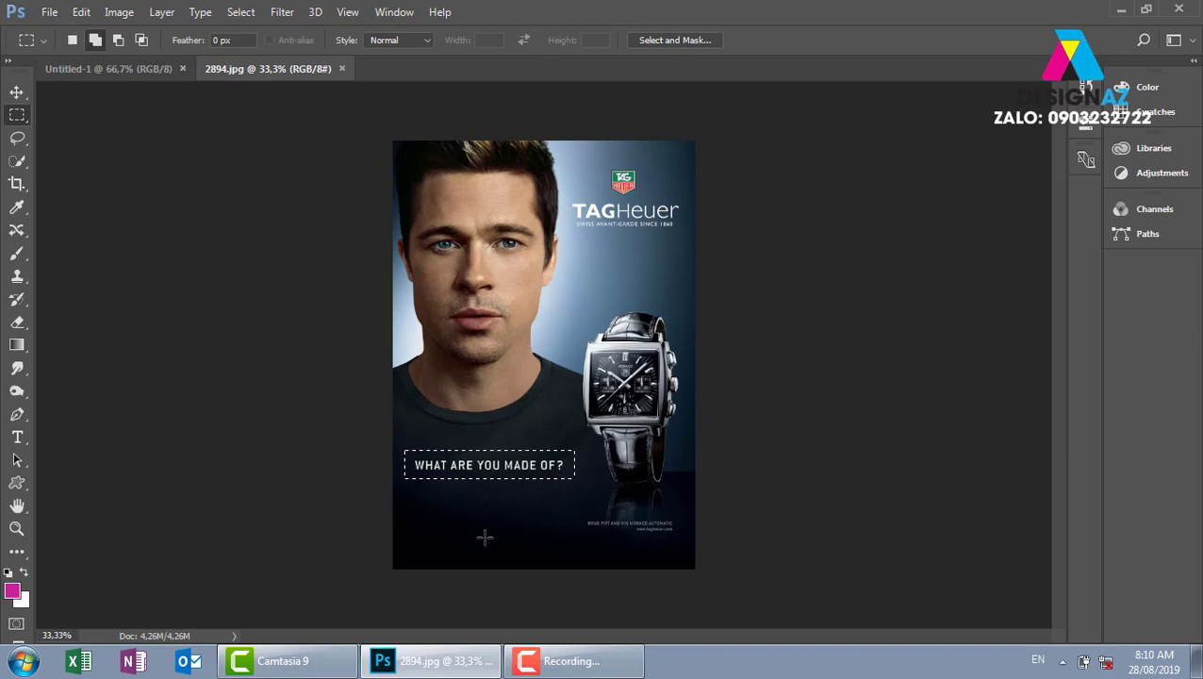
{"action": "key", "text": "shift+F5"}
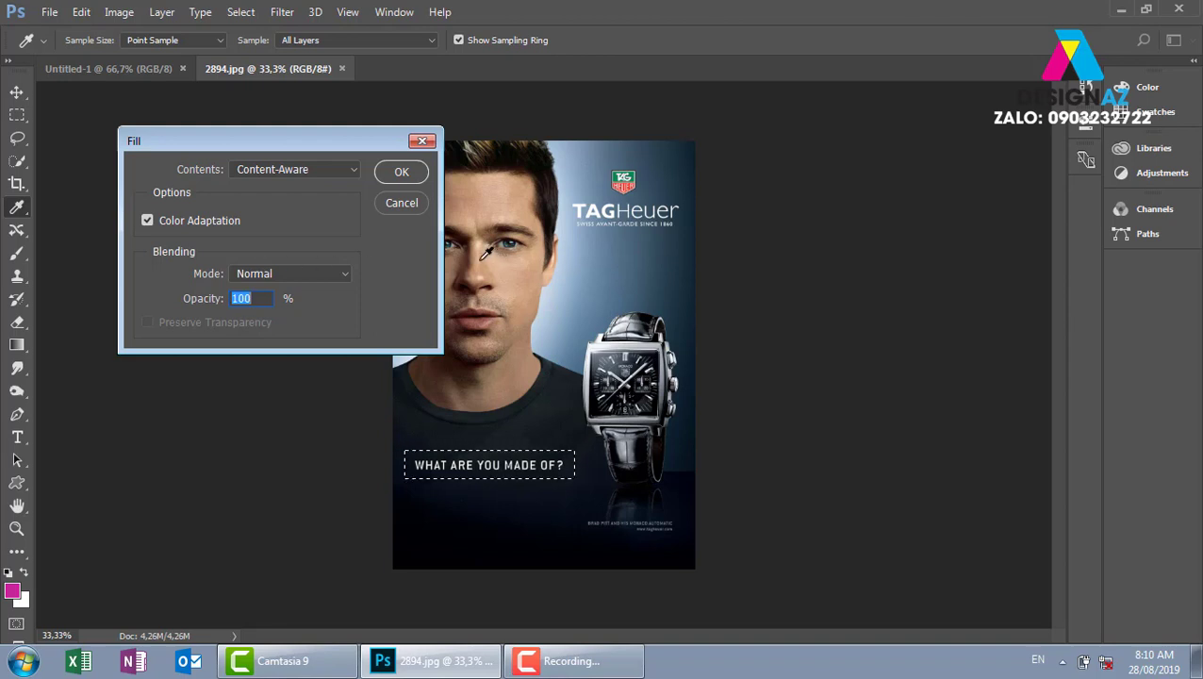
{"action": "left_click", "coordinate": [392, 171]}
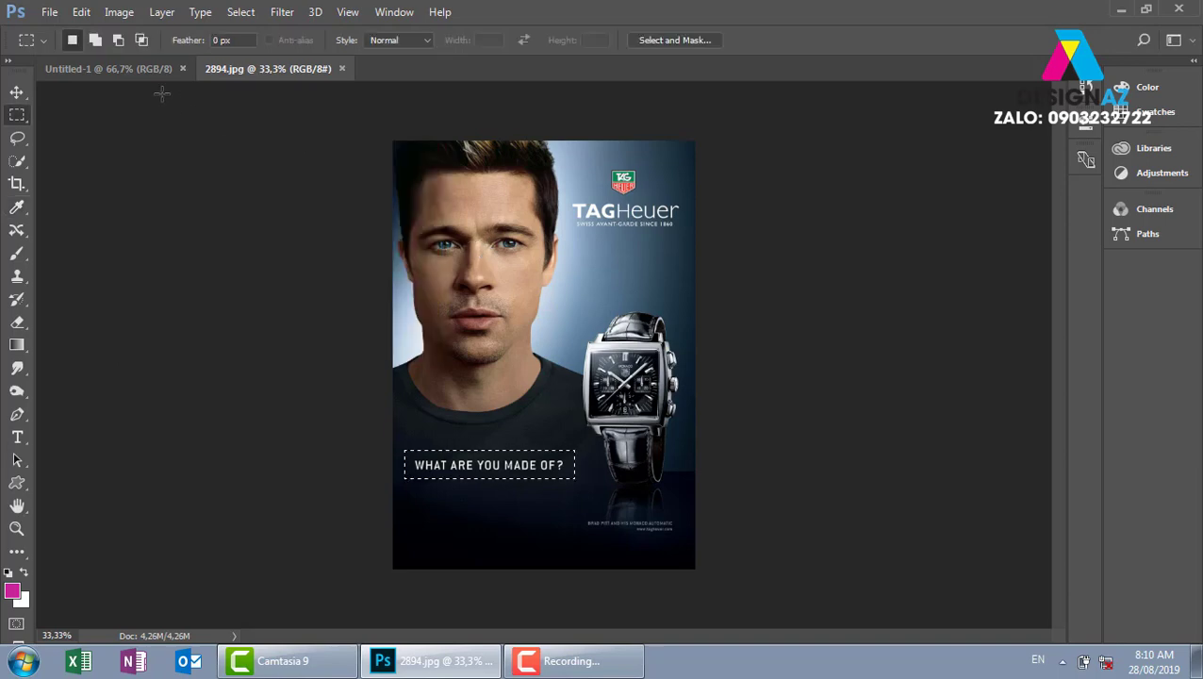
{"action": "left_click", "coordinate": [82, 12]}
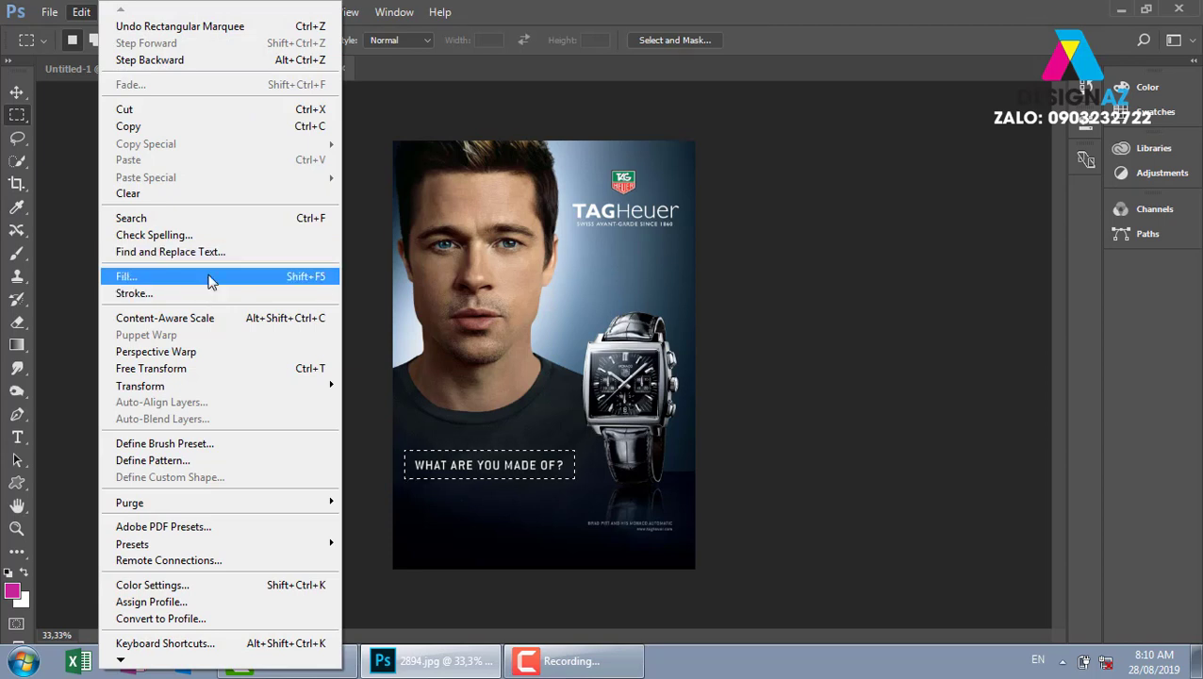
- Open Edit > Fill for the tagline selection, move the dialog aside, and choose Content-Aware
{"action": "left_click", "coordinate": [210, 279]}
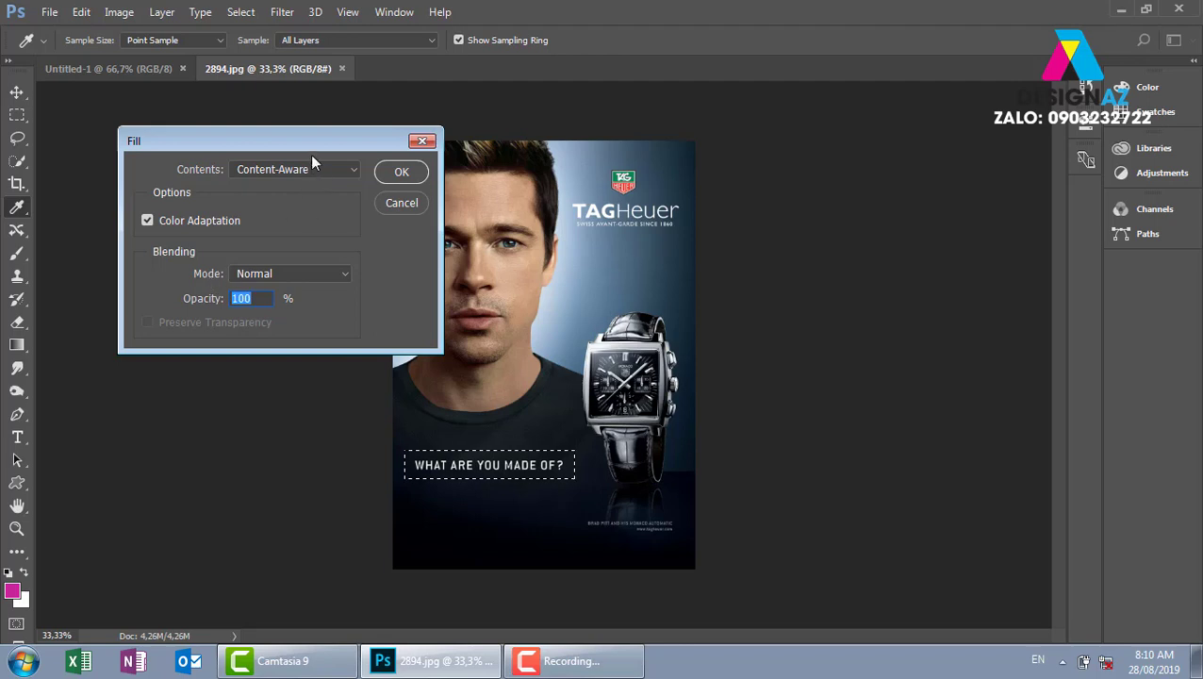
{"action": "left_click_drag", "start_coordinate": [306, 140], "coordinate": [851, 146]}
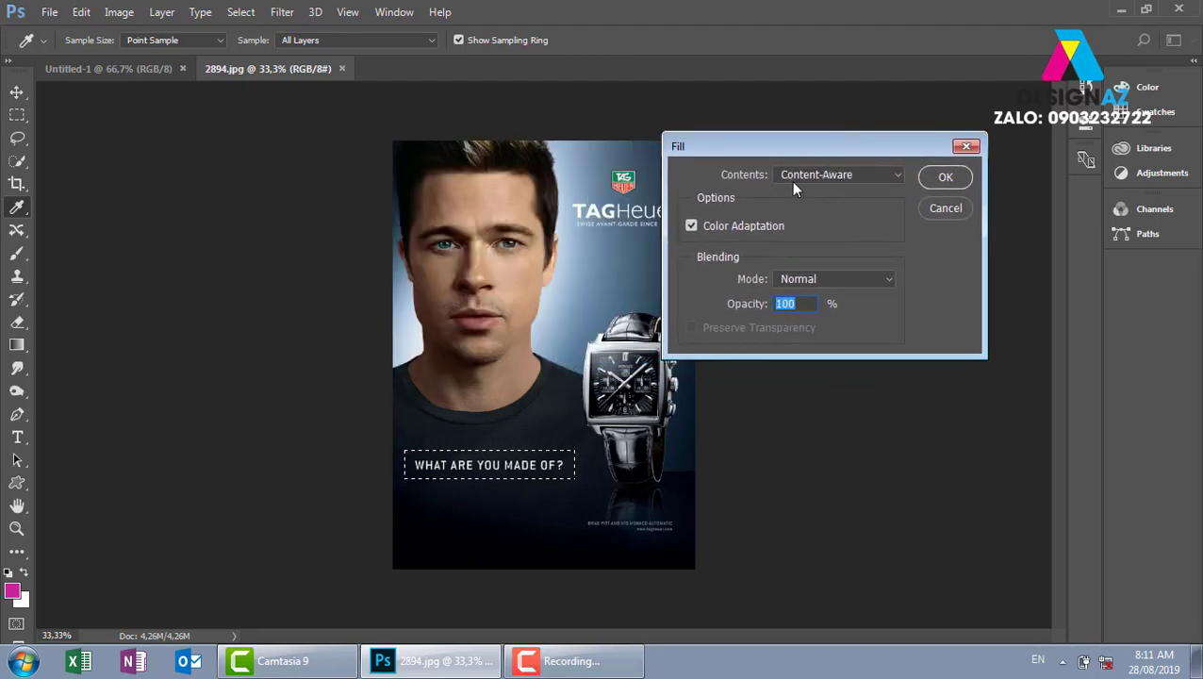
{"action": "left_click", "coordinate": [895, 176]}
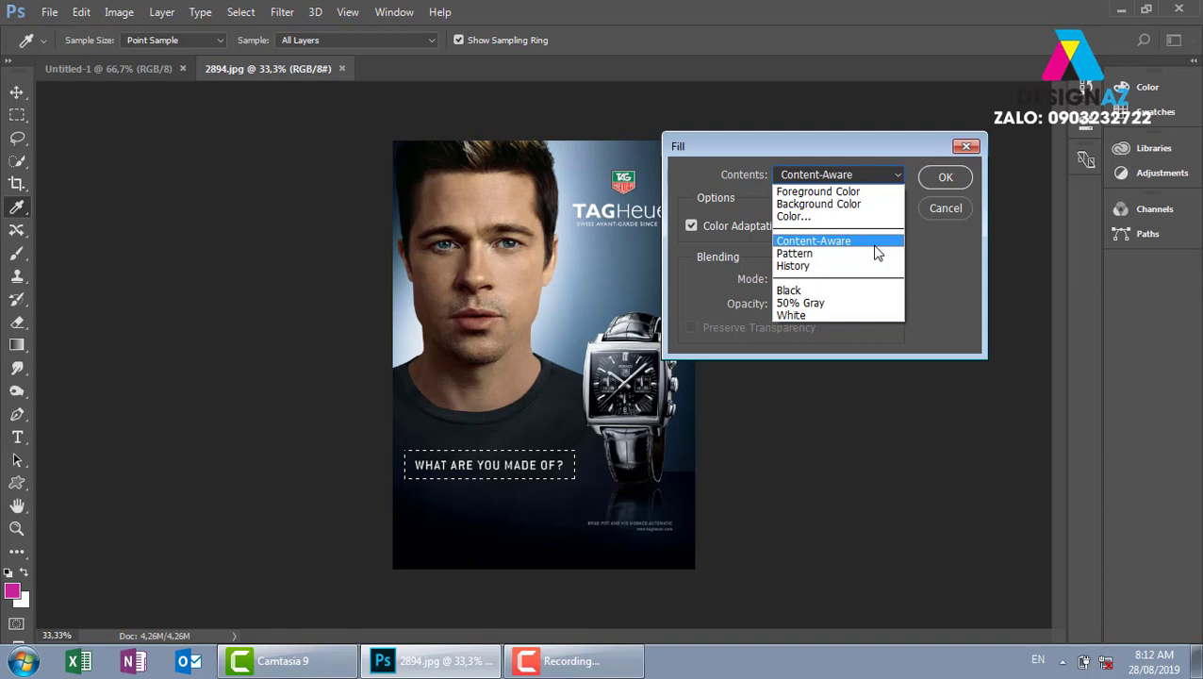
{"action": "left_click", "coordinate": [876, 244]}
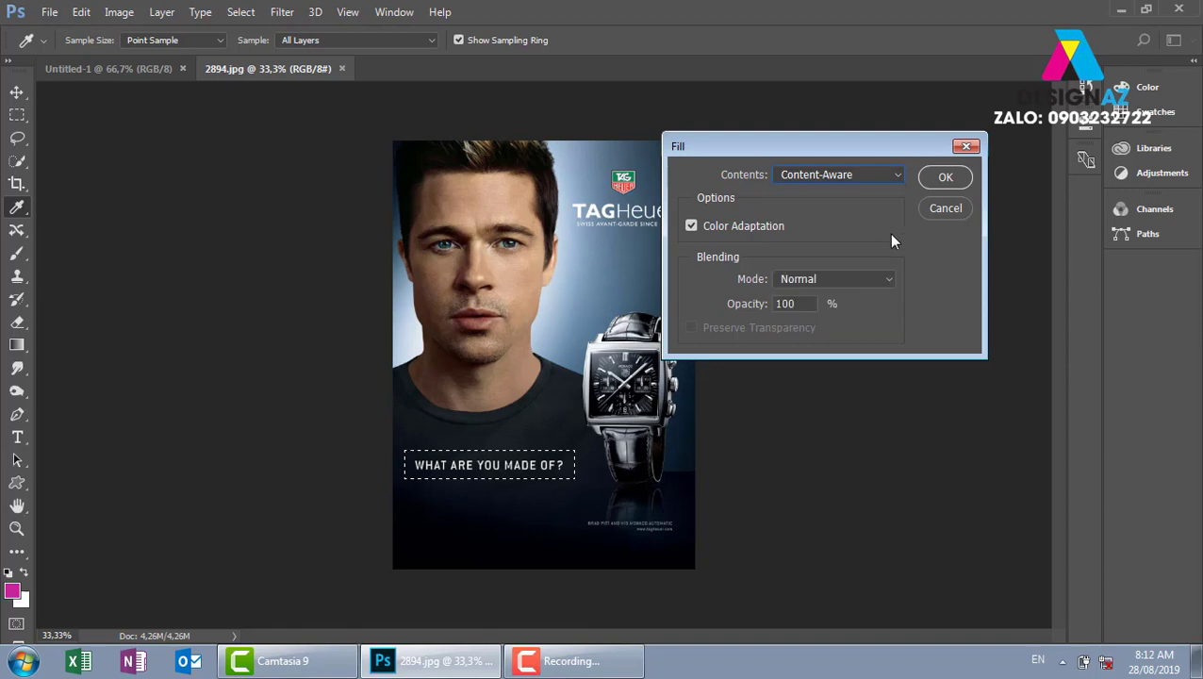
- Apply the Content-Aware fill over the tagline and zoom the ad to 66.7%
{"action": "left_click", "coordinate": [945, 177]}
{"action": "key", "text": "m"}
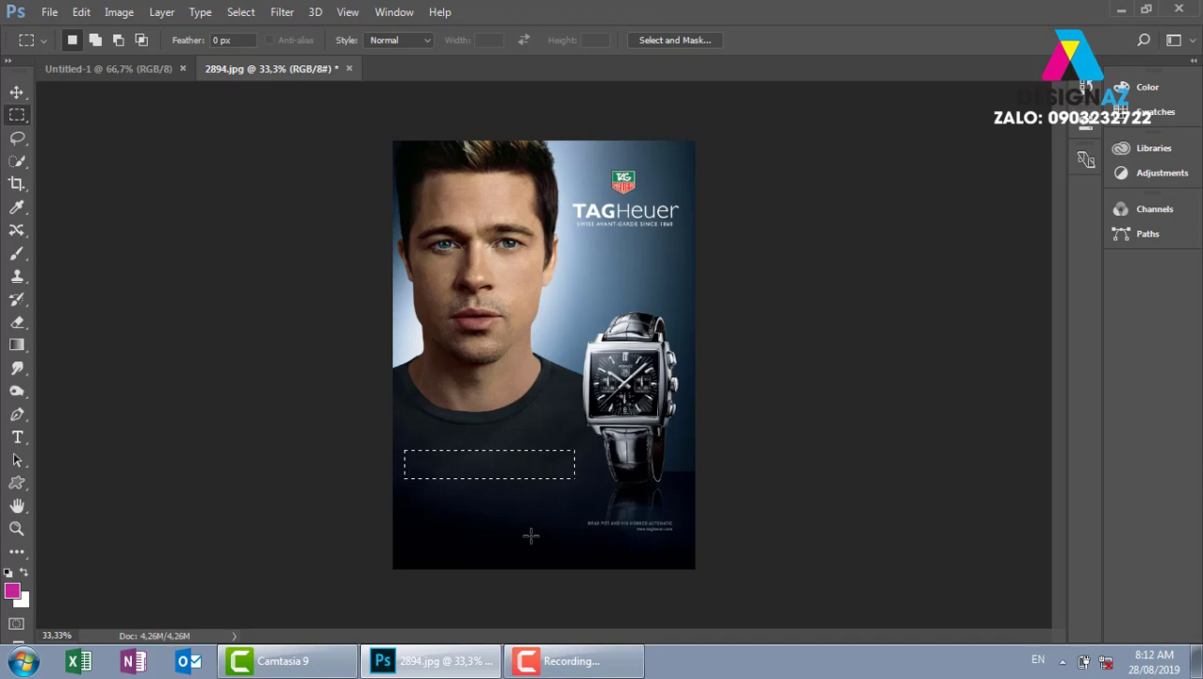
{"action": "key", "text": "ctrl+plus"}
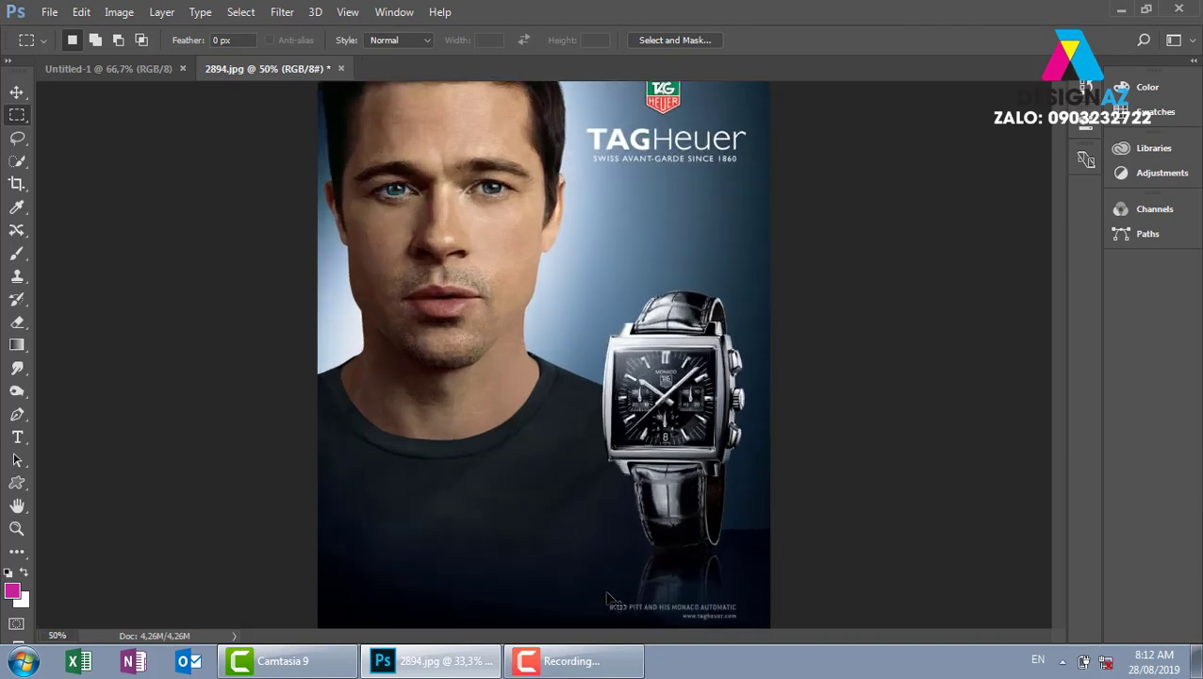
{"action": "key", "text": "ctrl+plus"}
{"action": "scroll", "coordinate": [633, 333], "scroll_direction": "down", "scroll_amount": 5}
{"action": "scroll", "coordinate": [633, 333], "scroll_direction": "down", "scroll_amount": 1}
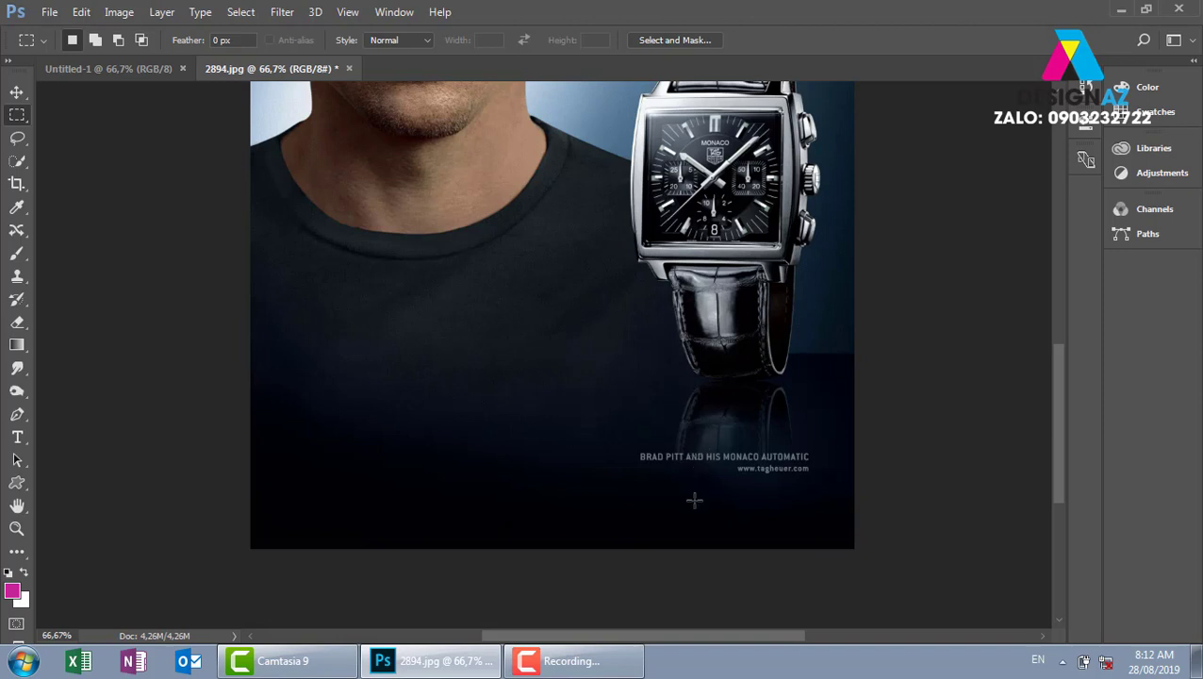
- Remove the bottom caption with a marquee and Content-Aware fill, then deselect
{"action": "left_click_drag", "start_coordinate": [632, 449], "coordinate": [818, 477]}
{"action": "key", "text": "shift"}
{"action": "key", "text": "shift+F5"}
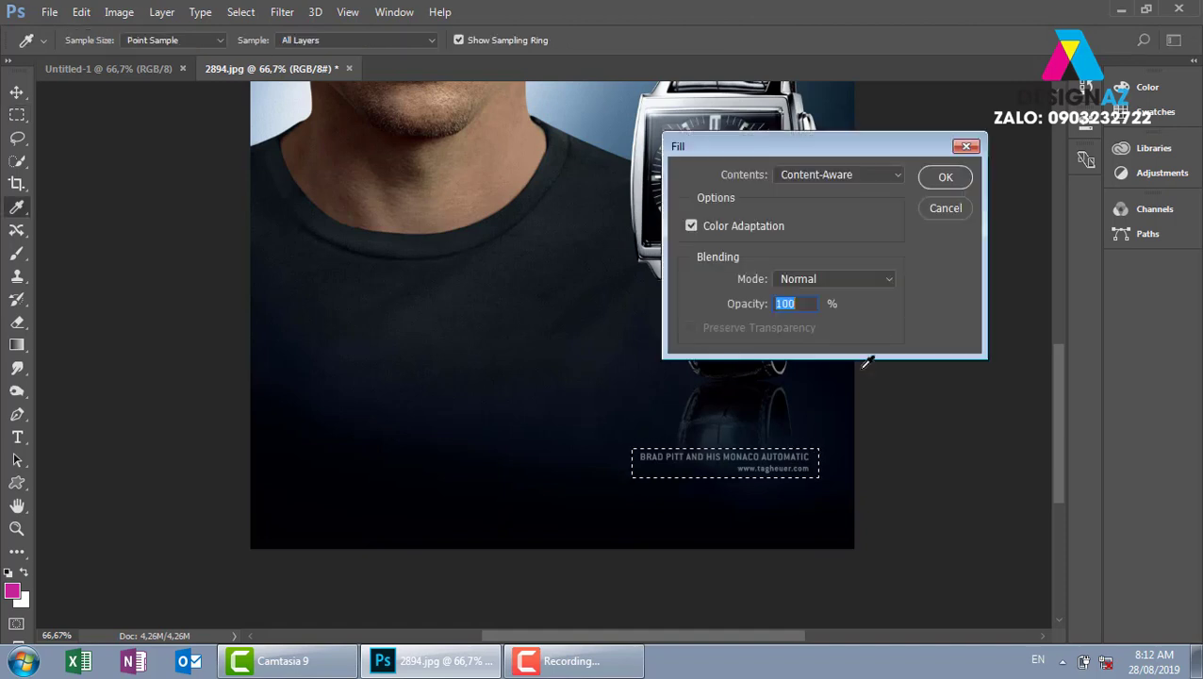
{"action": "left_click", "coordinate": [943, 179]}
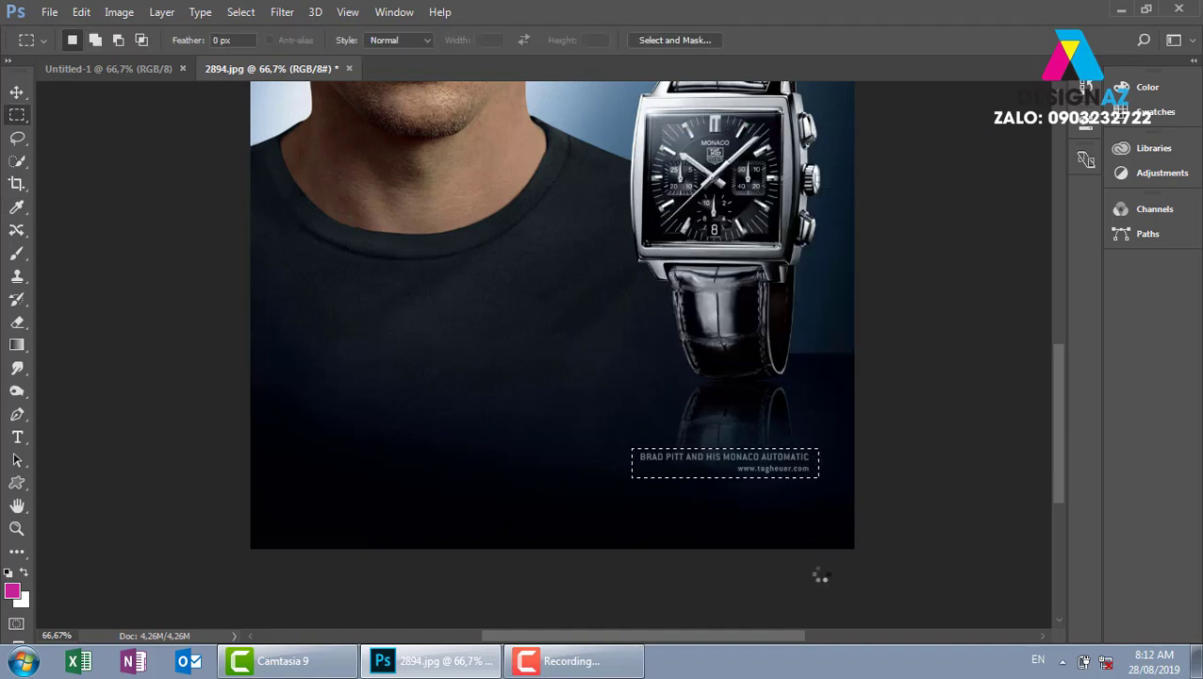
{"action": "key", "text": "ctrl+d"}
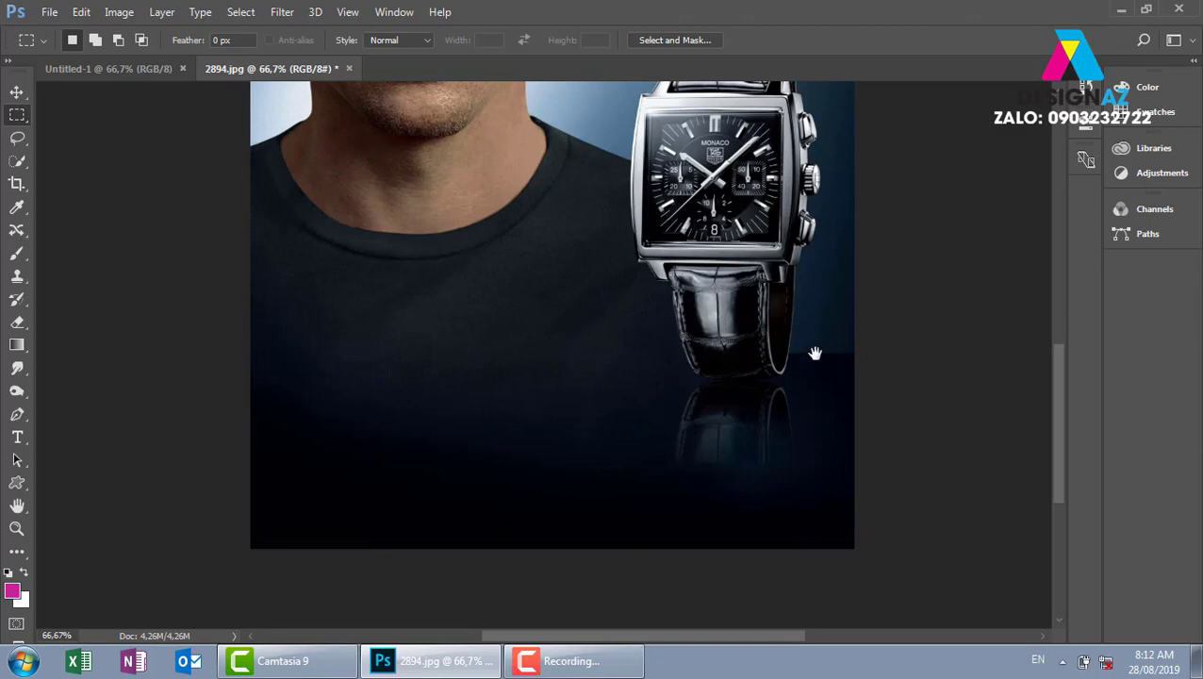
- Content-Aware fill away the TAG Heuer shield logo and the wordmark with slogan
{"action": "left_click_drag", "start_coordinate": [795, 239], "coordinate": [756, 508]}
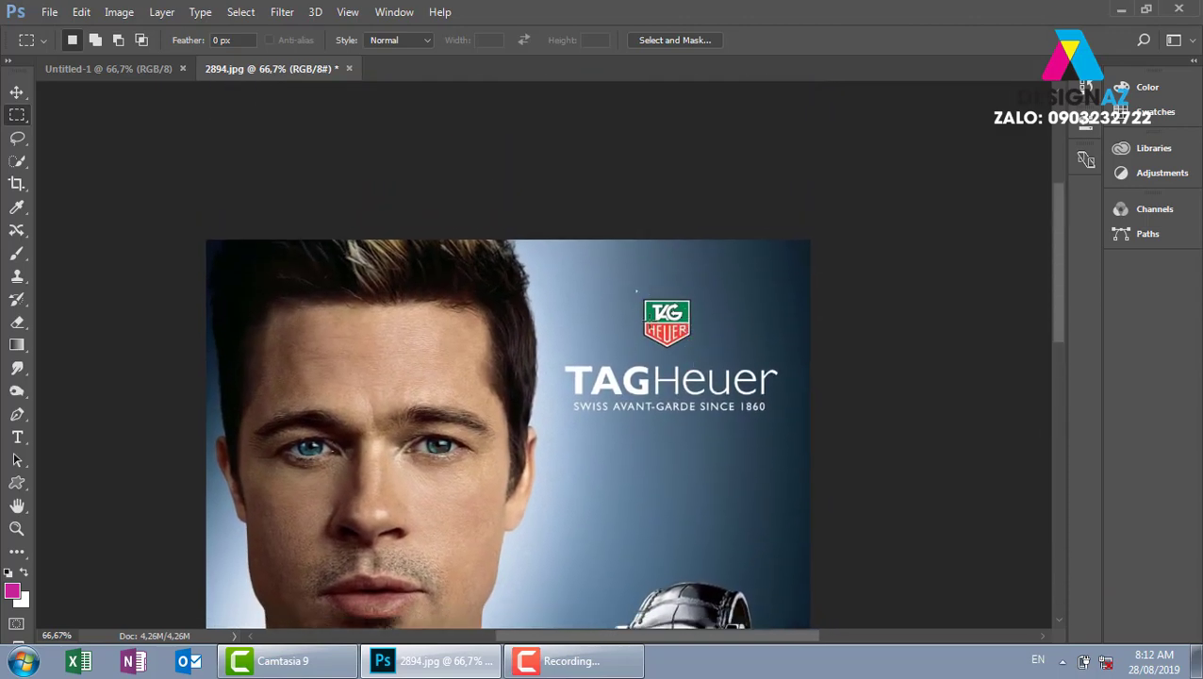
{"action": "left_click_drag", "start_coordinate": [636, 290], "coordinate": [700, 356]}
{"action": "key", "text": "shift+F5"}
{"action": "key", "text": "Return"}
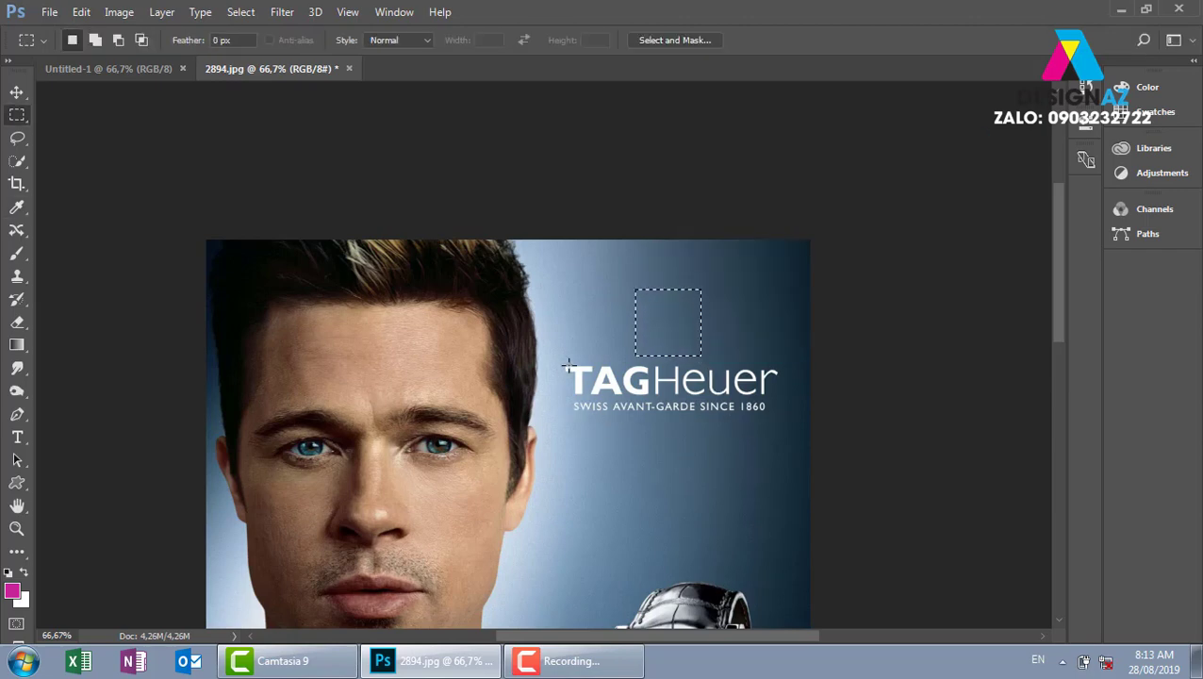
{"action": "left_click_drag", "start_coordinate": [561, 360], "coordinate": [786, 419]}
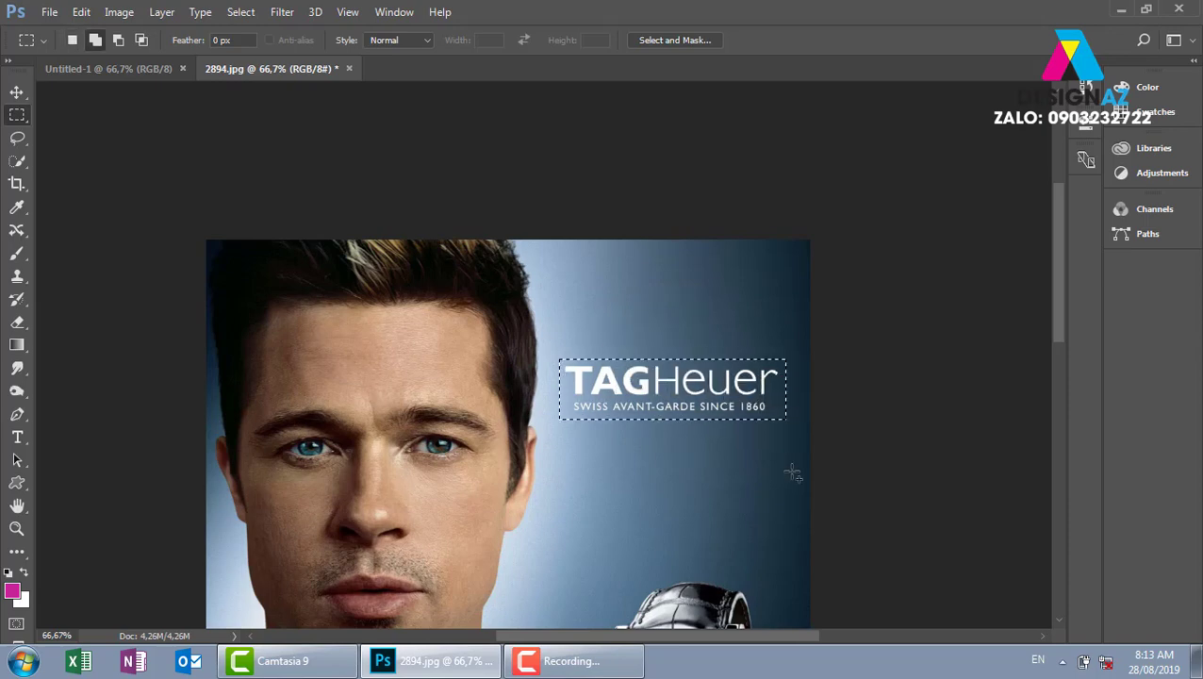
{"action": "key", "text": "shift+F5"}
{"action": "left_click", "coordinate": [947, 176]}
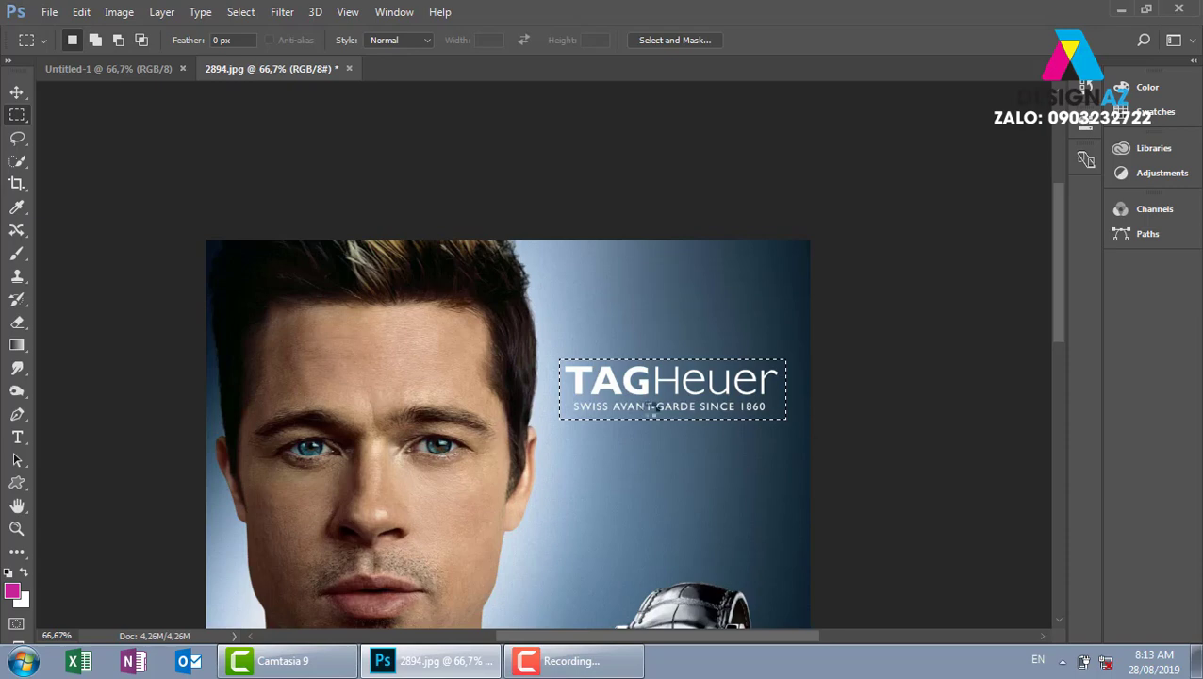
{"action": "key", "text": "v"}
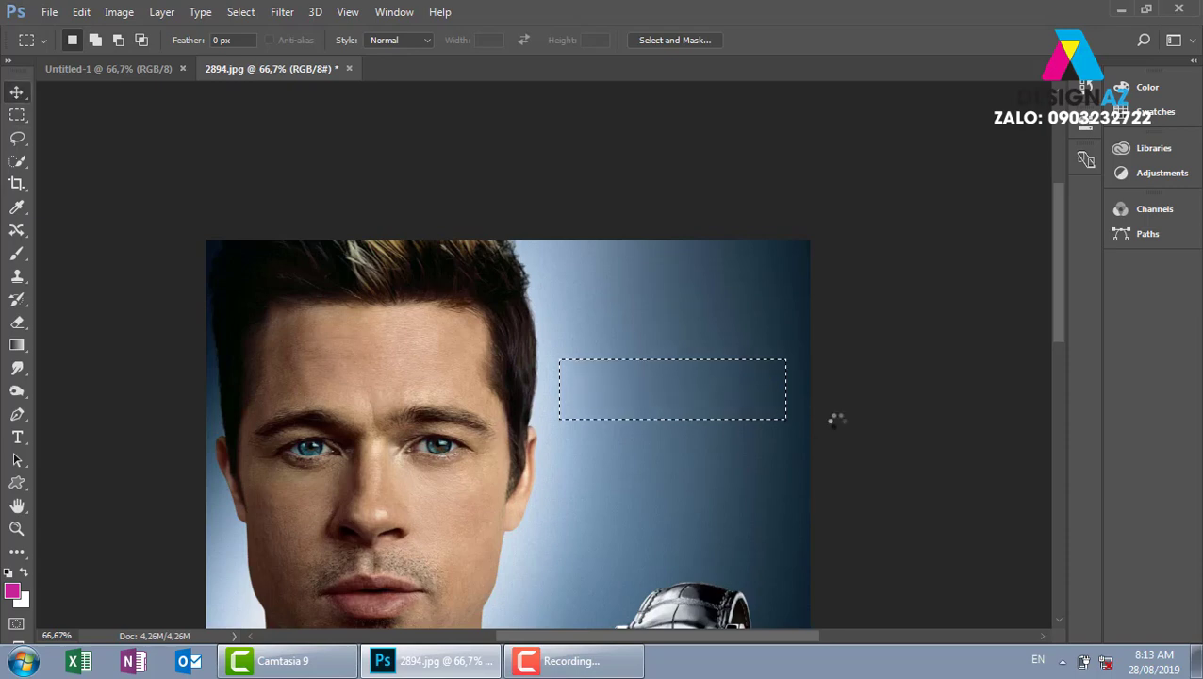
{"action": "key", "text": "ctrl+d"}
- Pan around to inspect the cleaned ad, then close 2894.jpg
{"action": "mouse_move", "coordinate": [833, 416]}
{"action": "left_mouse_down"}
{"action": "mouse_move", "coordinate": [803, 311]}
{"action": "mouse_move", "coordinate": [837, 180]}
{"action": "mouse_move", "coordinate": [735, 314]}
{"action": "mouse_move", "coordinate": [717, 303]}
{"action": "left_mouse_up"}
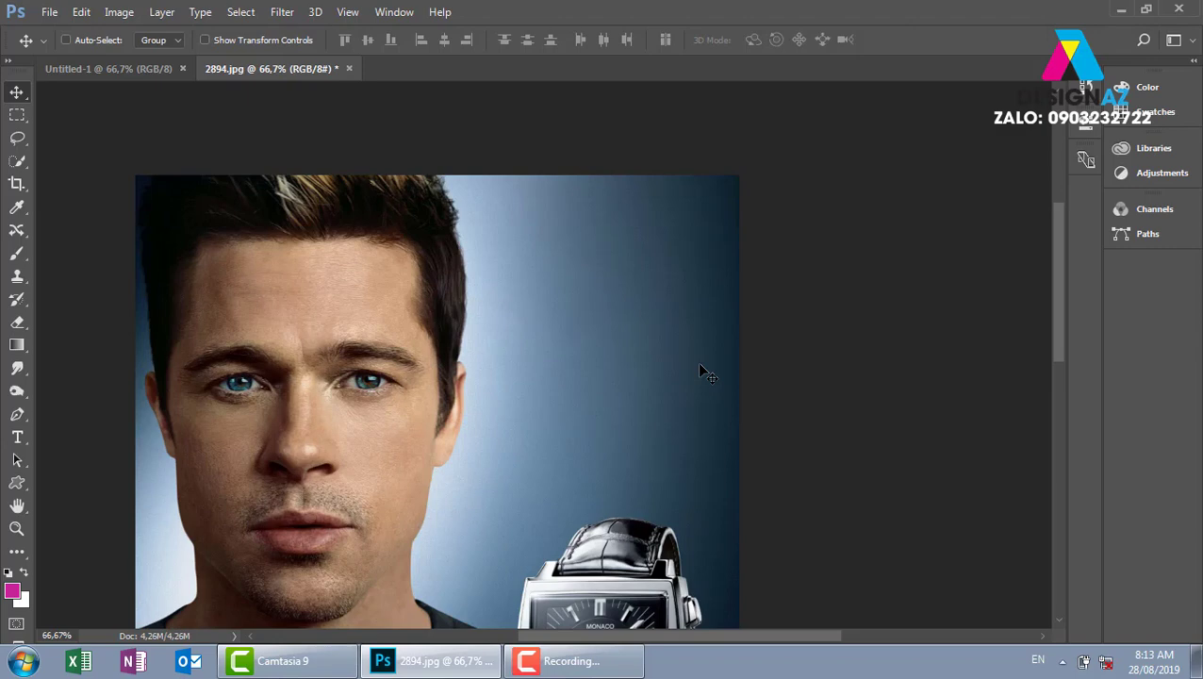
{"action": "left_click_drag", "start_coordinate": [636, 484], "coordinate": [637, 314]}
{"action": "left_click_drag", "start_coordinate": [550, 602], "coordinate": [586, 392]}
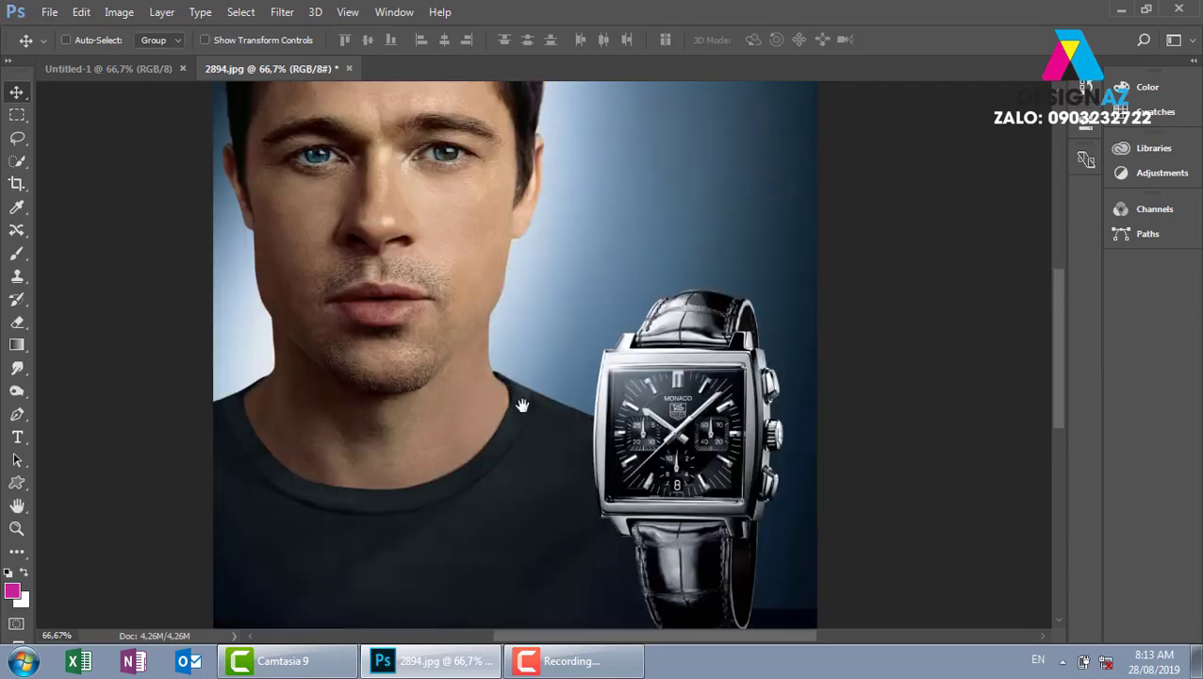
{"action": "left_click_drag", "start_coordinate": [532, 207], "coordinate": [514, 414]}
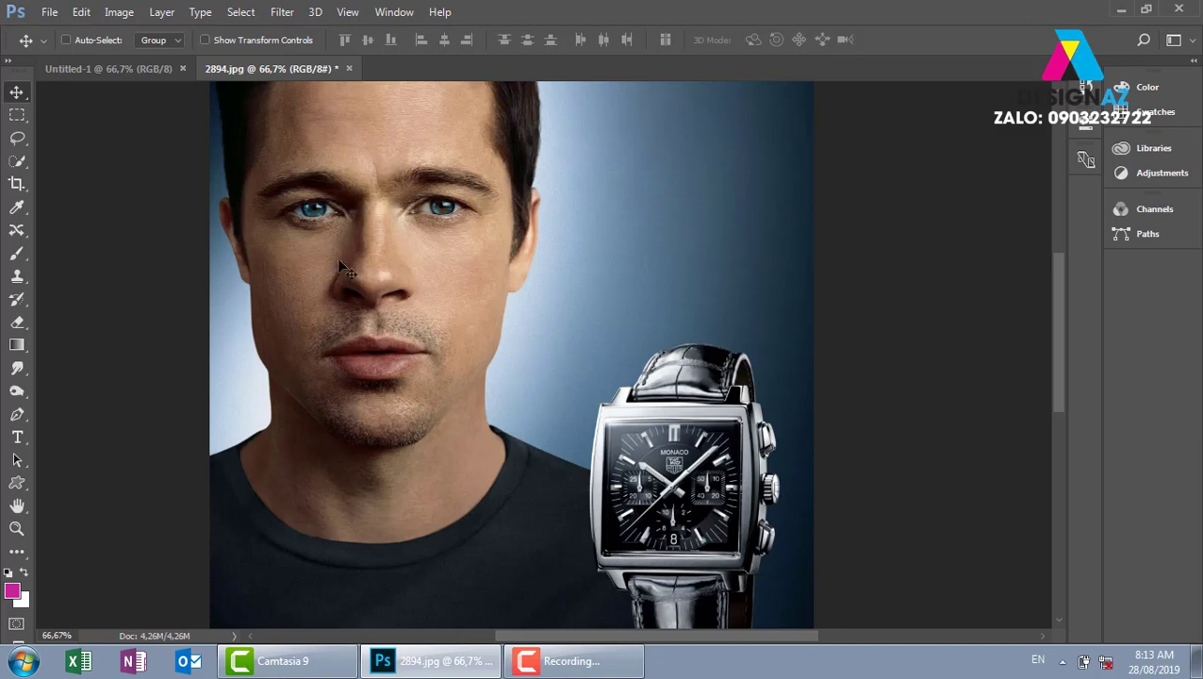
{"action": "left_click", "coordinate": [348, 68]}
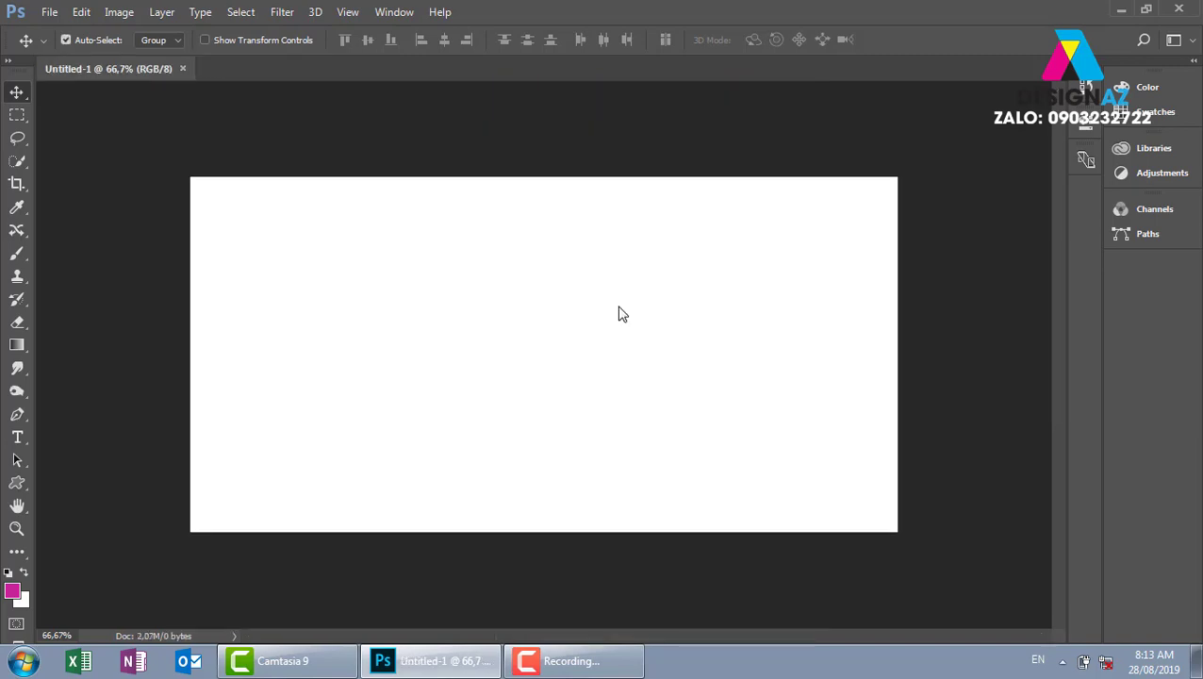
- Browse to Local Disk (E:) > PHOTOSHOP > chỉnh chân dung, open a fashion portrait, then close it
{"action": "key", "text": "ctrl+o"}
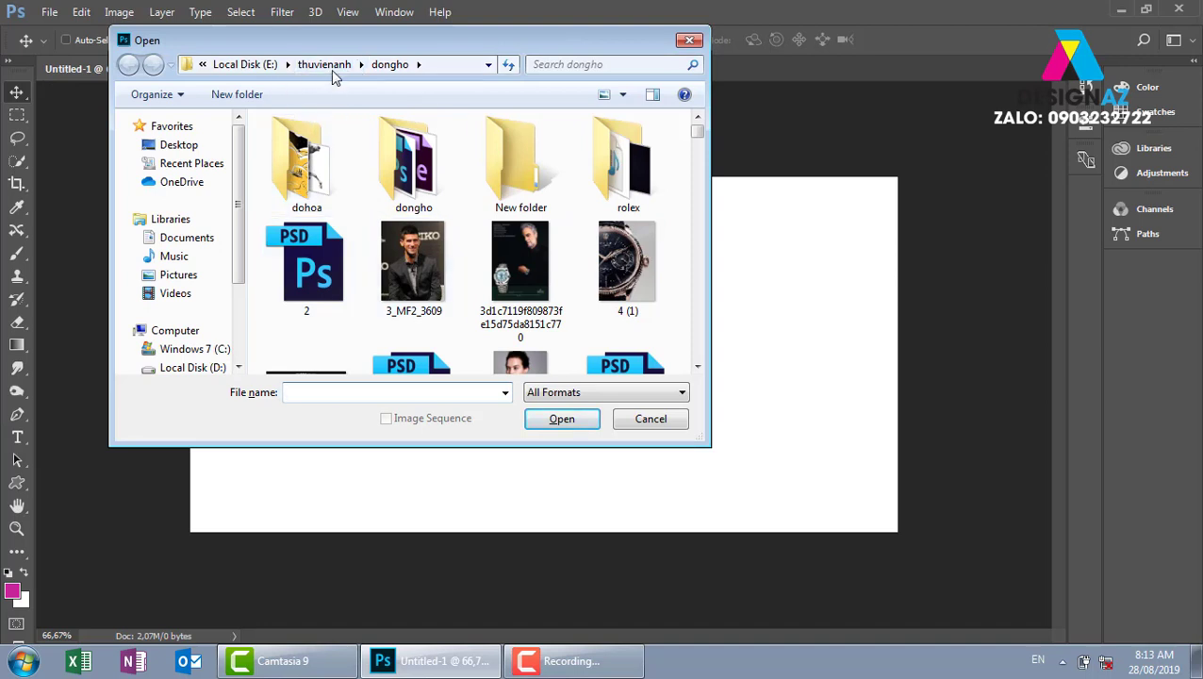
{"action": "left_click", "coordinate": [255, 64]}
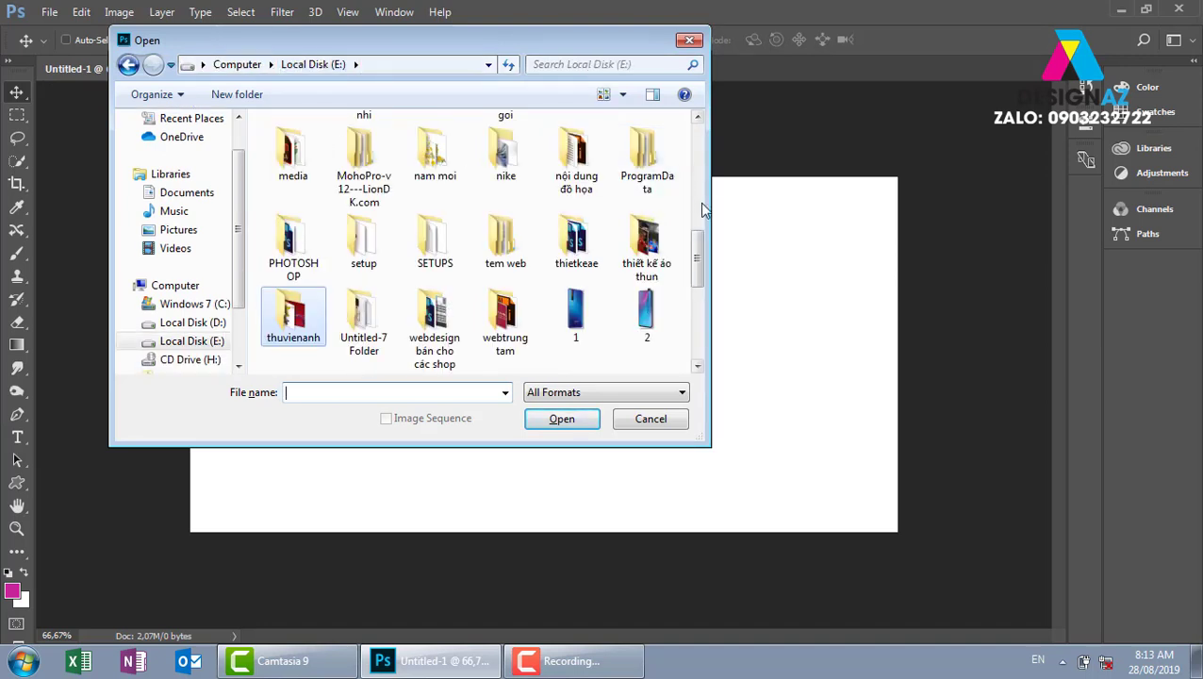
{"action": "left_click_drag", "start_coordinate": [699, 262], "coordinate": [702, 144]}
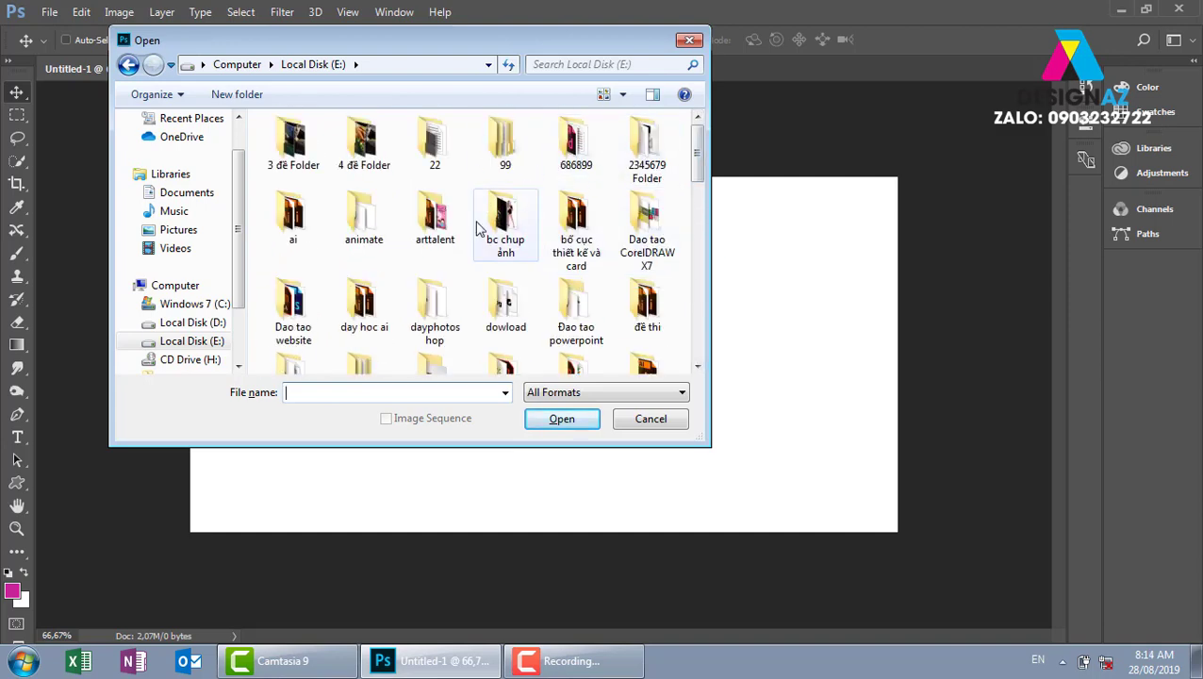
{"action": "double_click", "coordinate": [432, 303]}
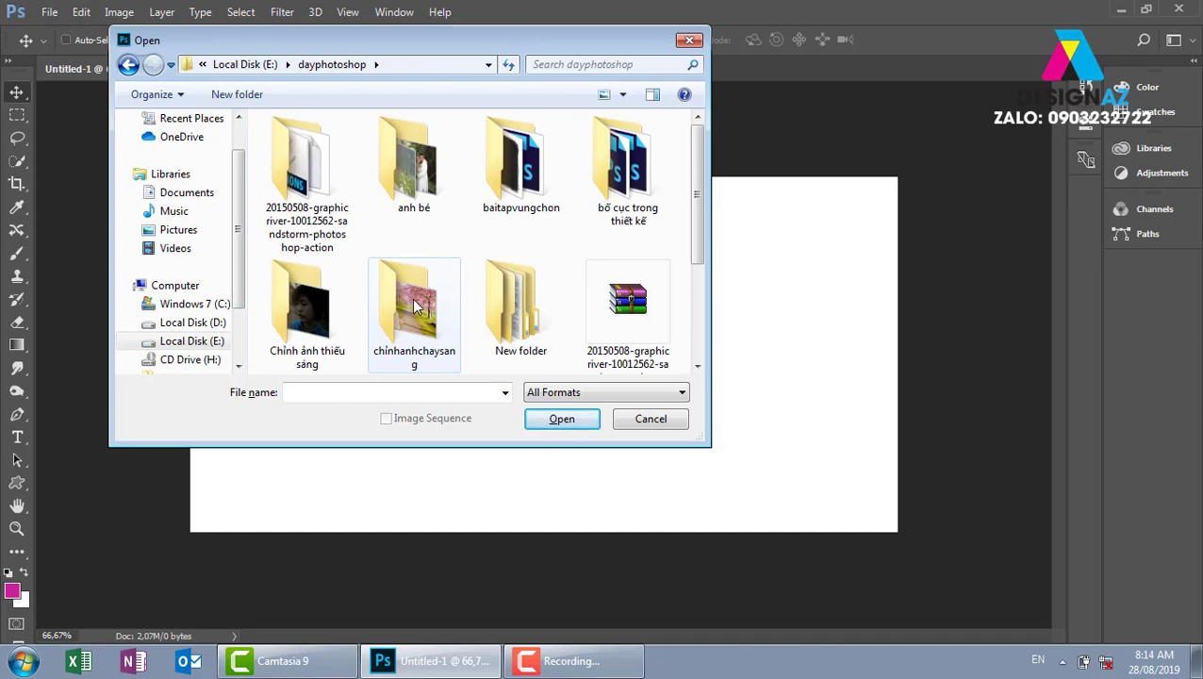
{"action": "left_click", "coordinate": [128, 64]}
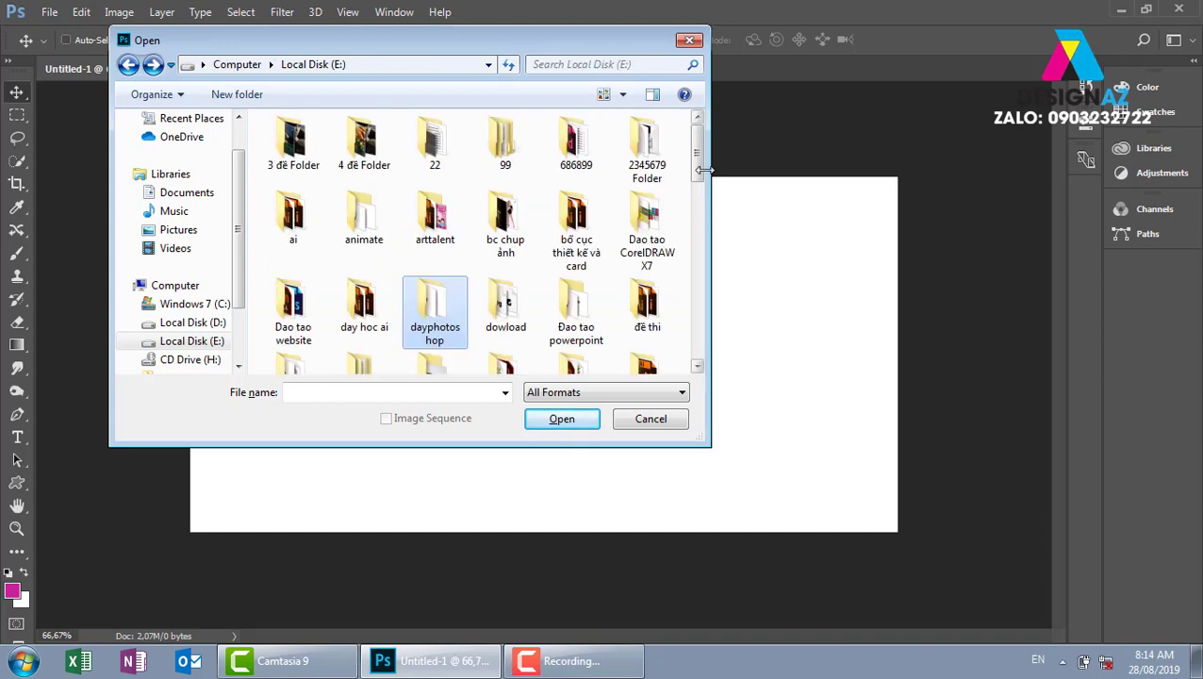
{"action": "left_click_drag", "start_coordinate": [699, 160], "coordinate": [699, 276]}
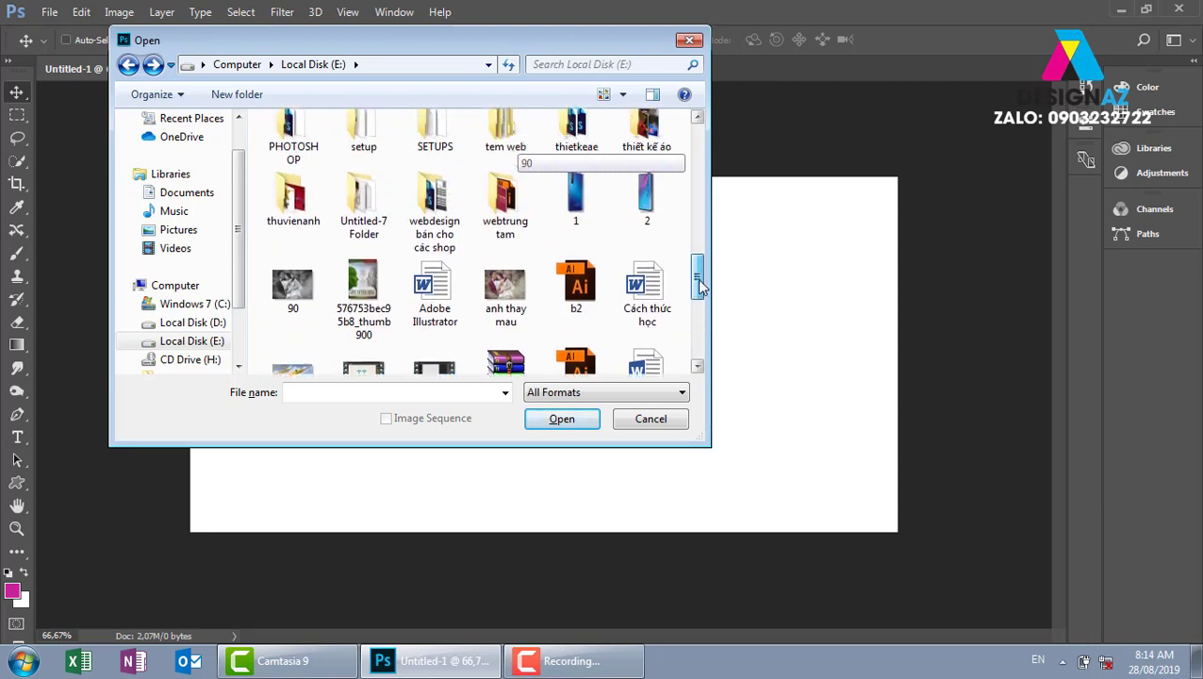
{"action": "double_click", "coordinate": [300, 172]}
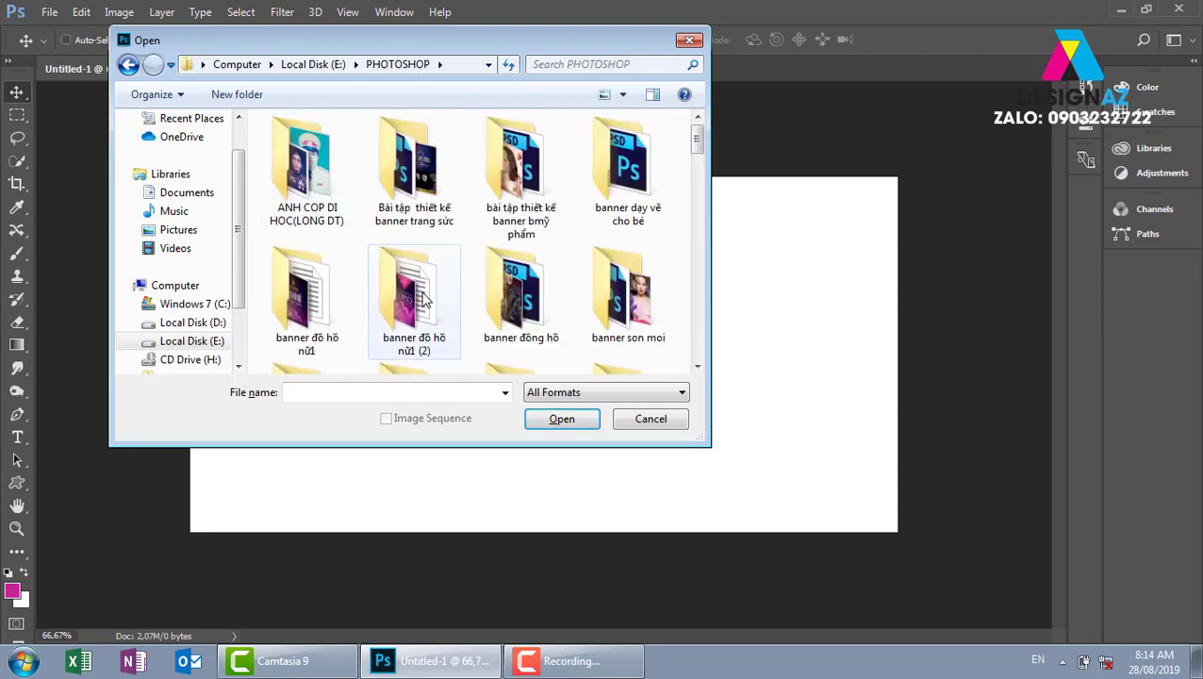
{"action": "scroll", "coordinate": [424, 300], "scroll_direction": "down", "scroll_amount": 5}
{"action": "double_click", "coordinate": [338, 215]}
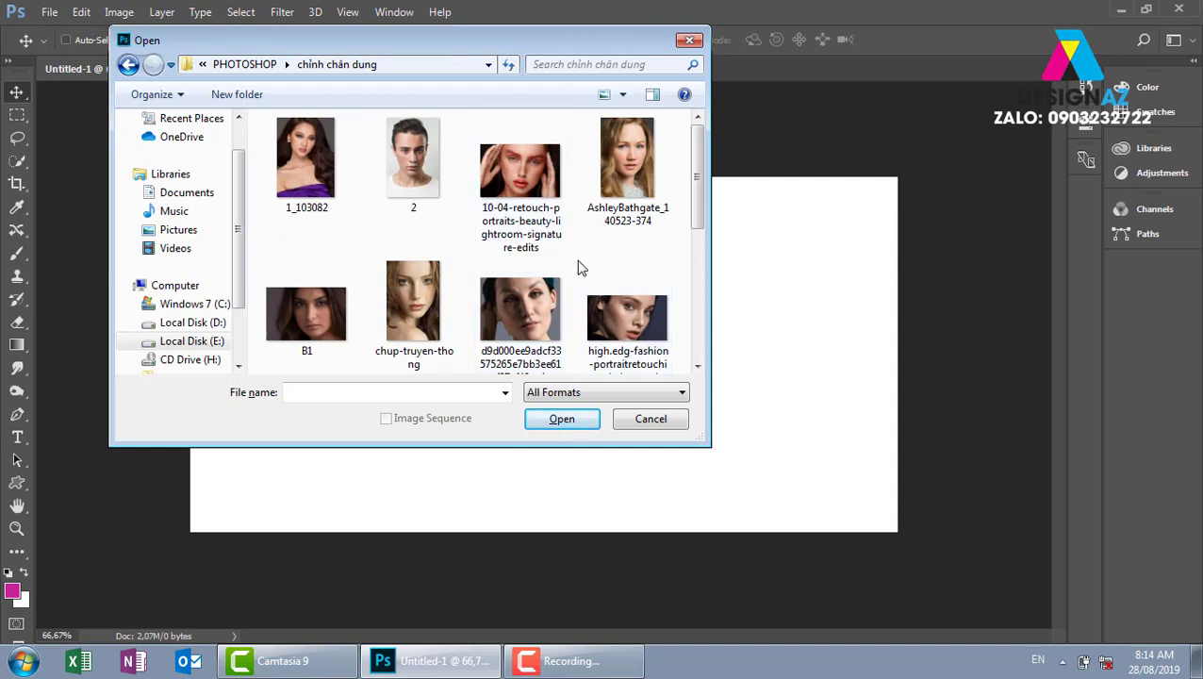
{"action": "left_click", "coordinate": [607, 317]}
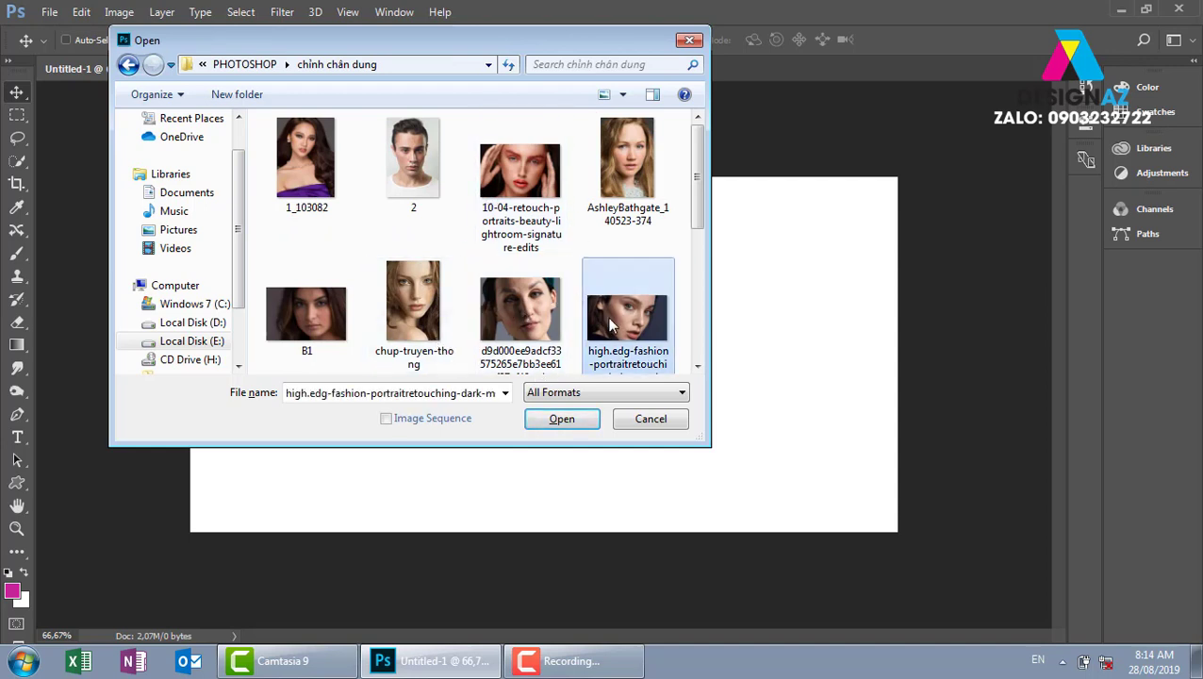
{"action": "left_click", "coordinate": [571, 420]}
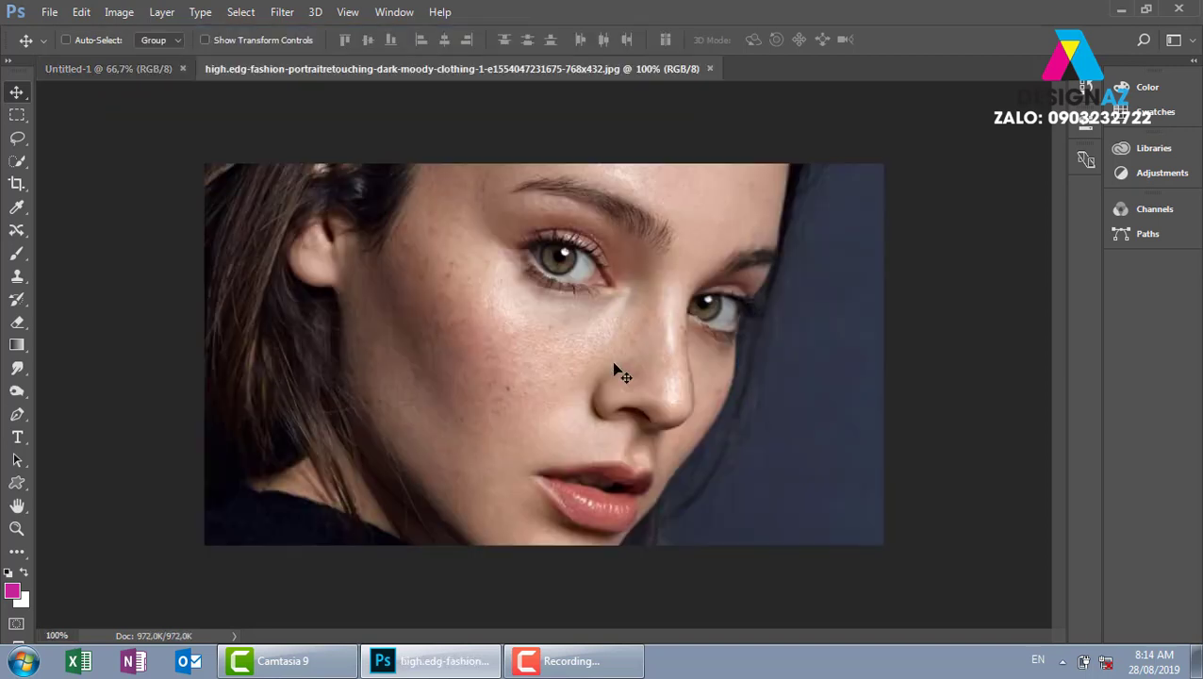
{"action": "left_click", "coordinate": [710, 68]}
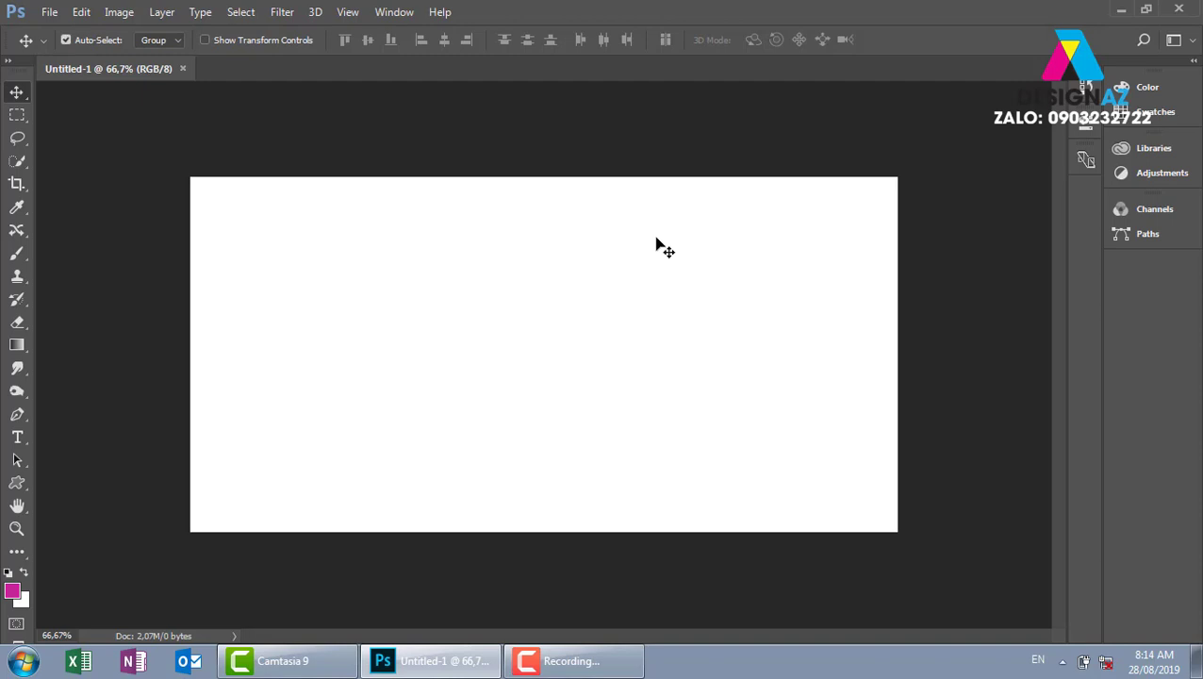
- Open the chup-truyen-thong photo and close it again
{"action": "key", "text": "ctrl+o"}
{"action": "left_click_drag", "start_coordinate": [698, 184], "coordinate": [696, 243]}
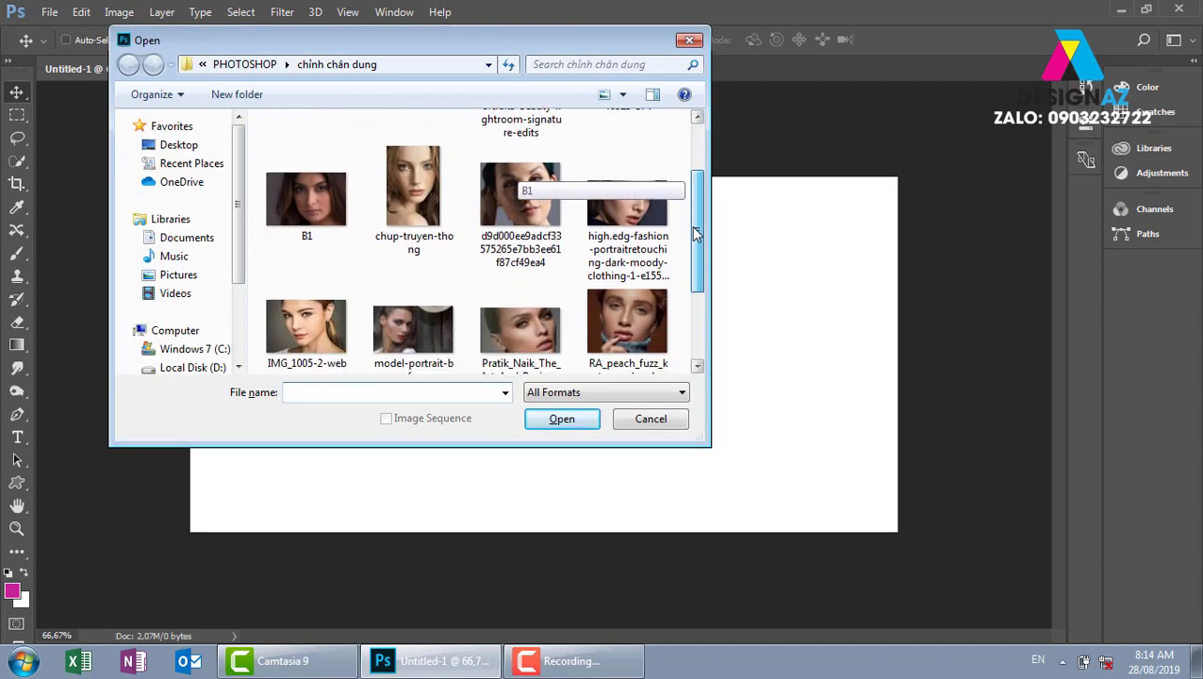
{"action": "left_click", "coordinate": [413, 198]}
{"action": "left_click", "coordinate": [569, 418]}
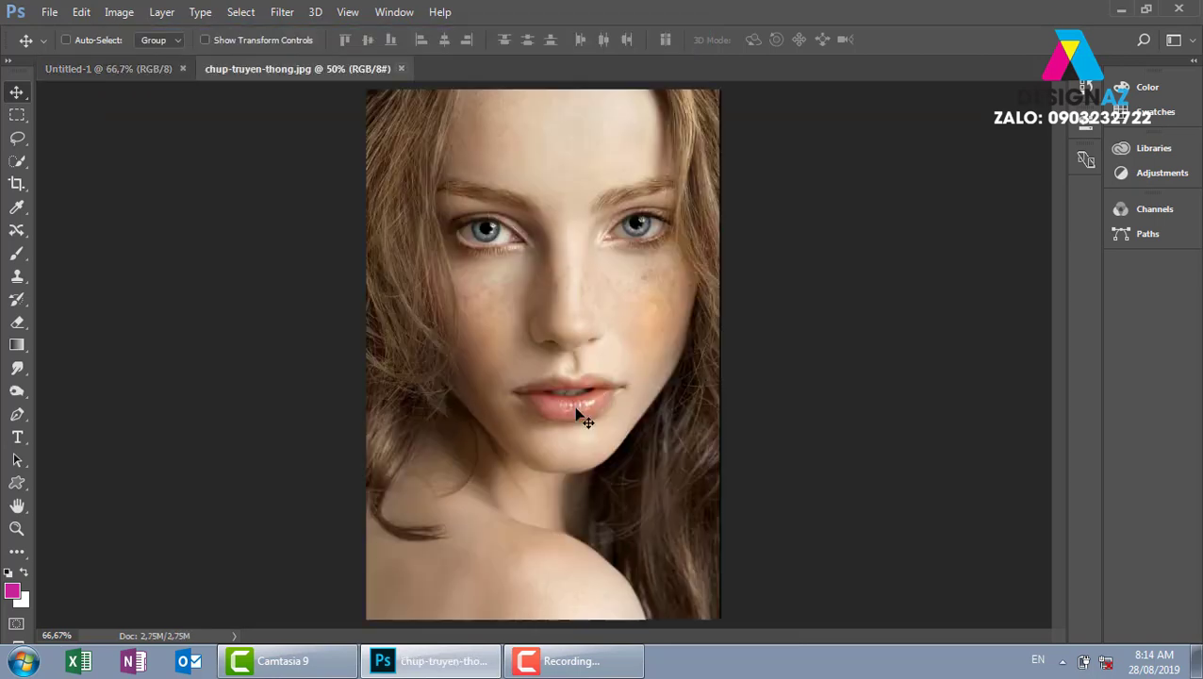
{"action": "left_click", "coordinate": [401, 69]}
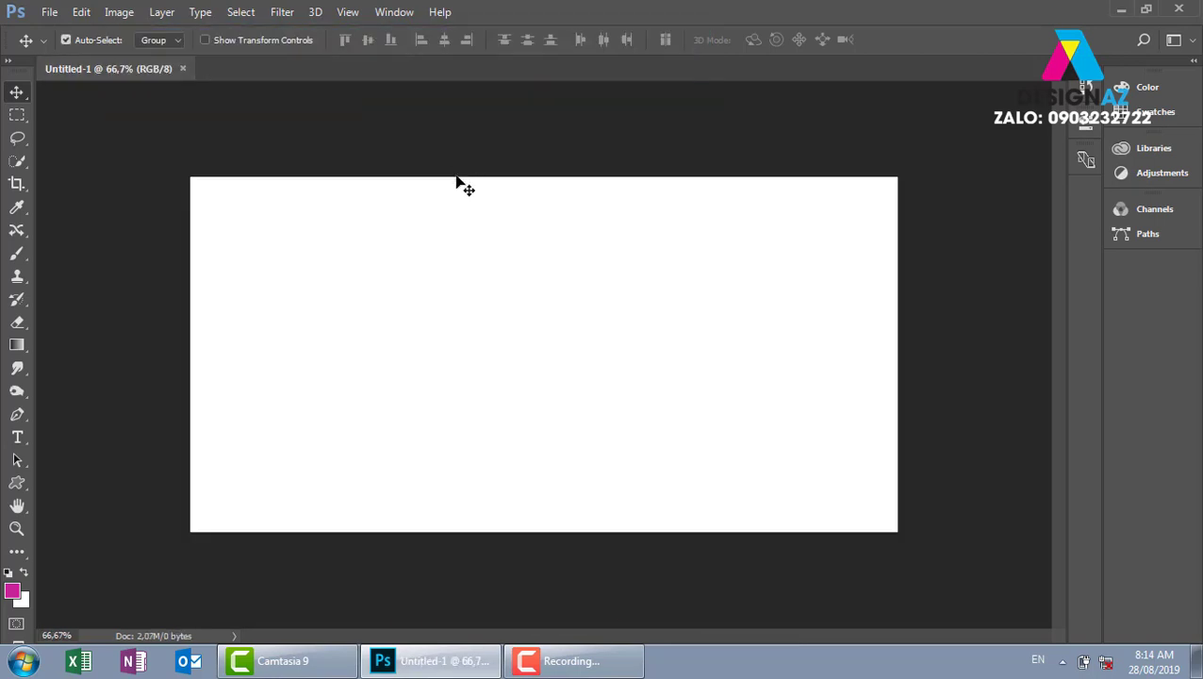
- Open the portrait 2.jpg from the same folder
{"action": "key", "text": "ctrl+o"}
{"action": "left_click", "coordinate": [407, 159]}
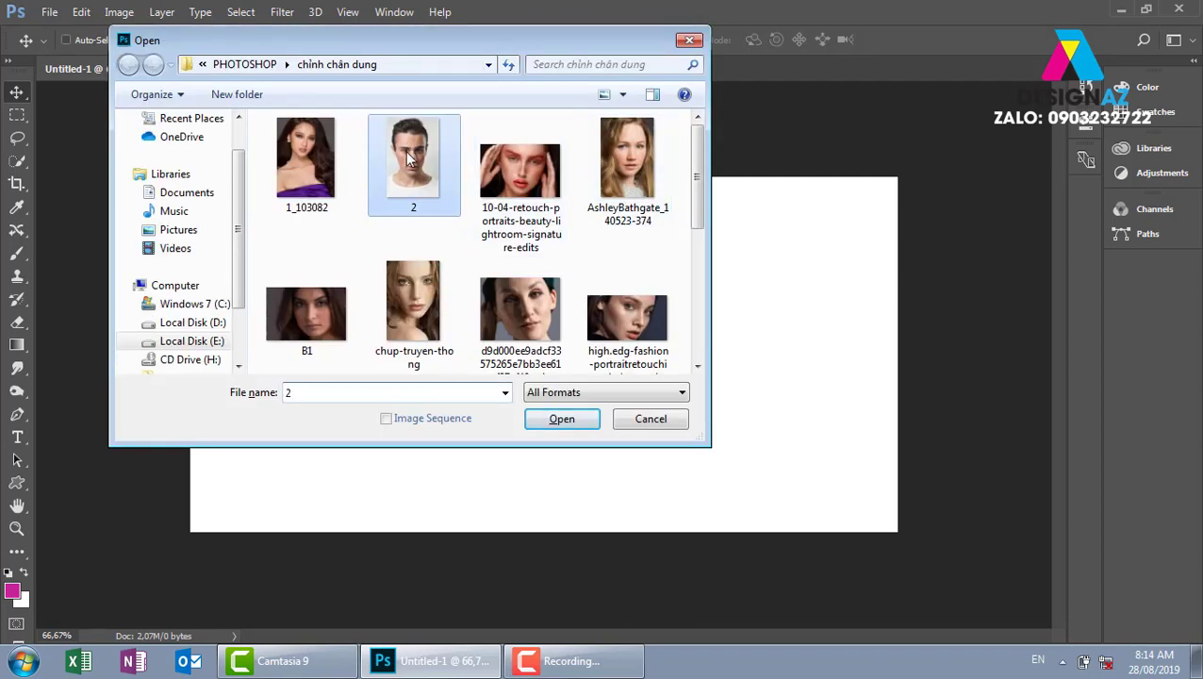
{"action": "left_click", "coordinate": [560, 418]}
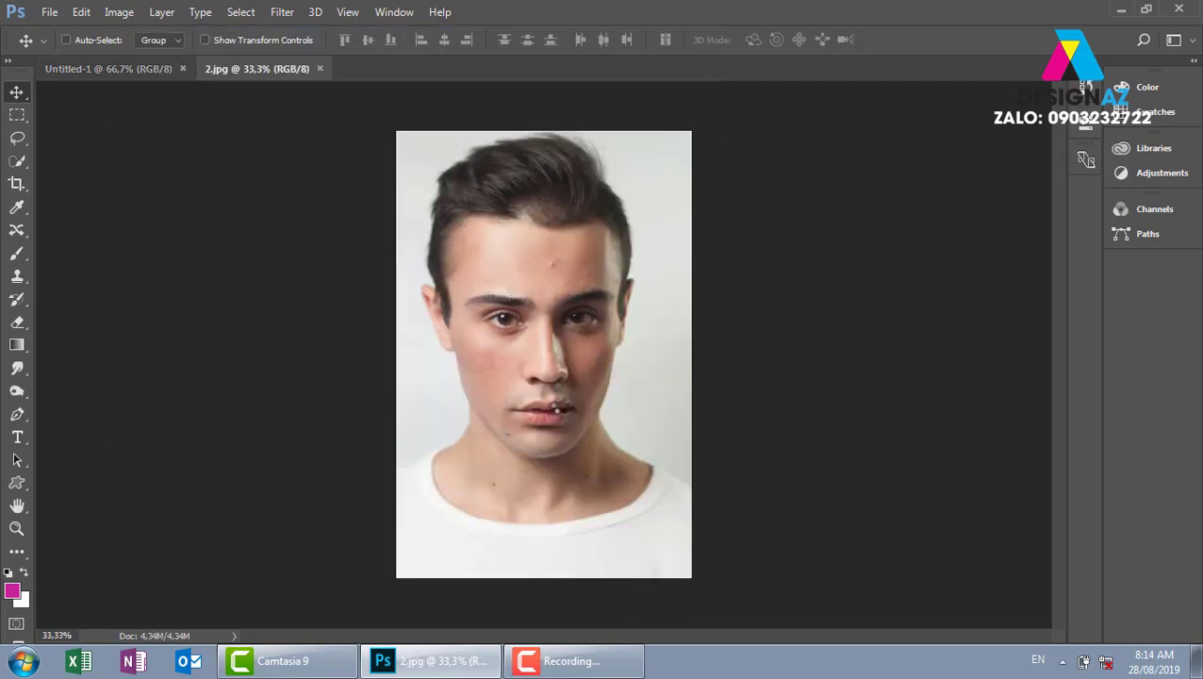
- Zoom the portrait to 100%, pan to the forehead and eyebrows, and pick the Lasso tool
{"action": "key", "text": "ctrl+plus"}
{"action": "key", "text": "ctrl+plus"}
{"action": "key", "text": "ctrl+plus"}
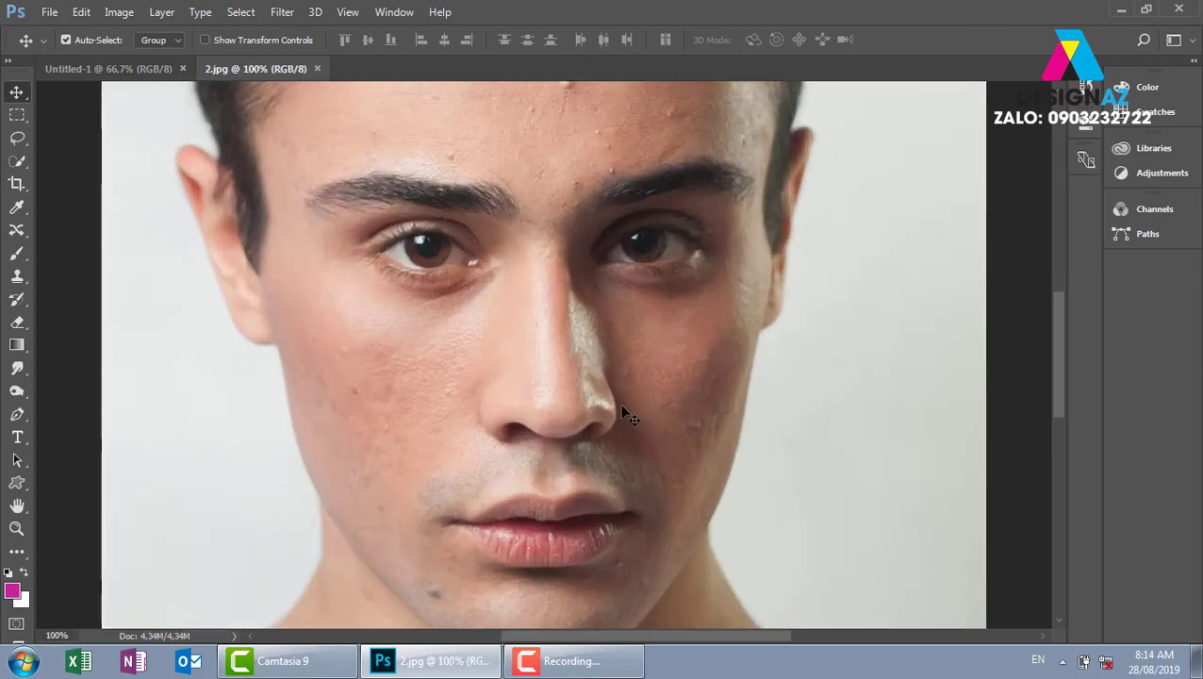
{"action": "left_click_drag", "start_coordinate": [563, 233], "coordinate": [532, 445]}
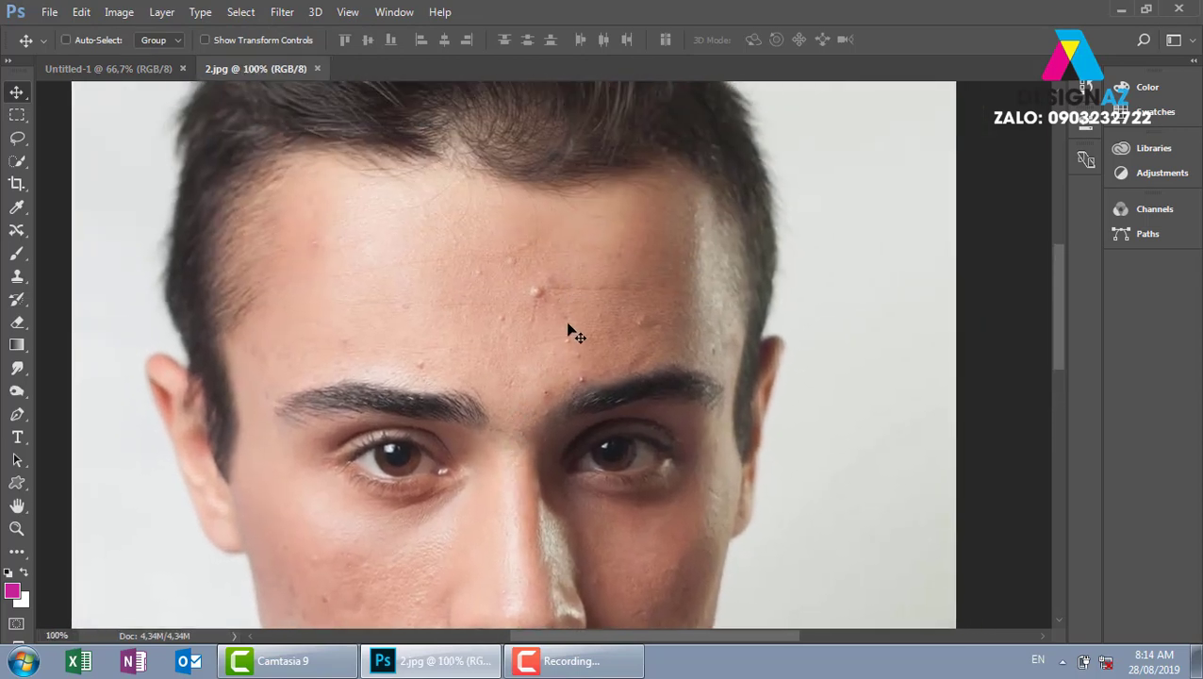
{"action": "left_click_drag", "start_coordinate": [540, 389], "coordinate": [503, 403]}
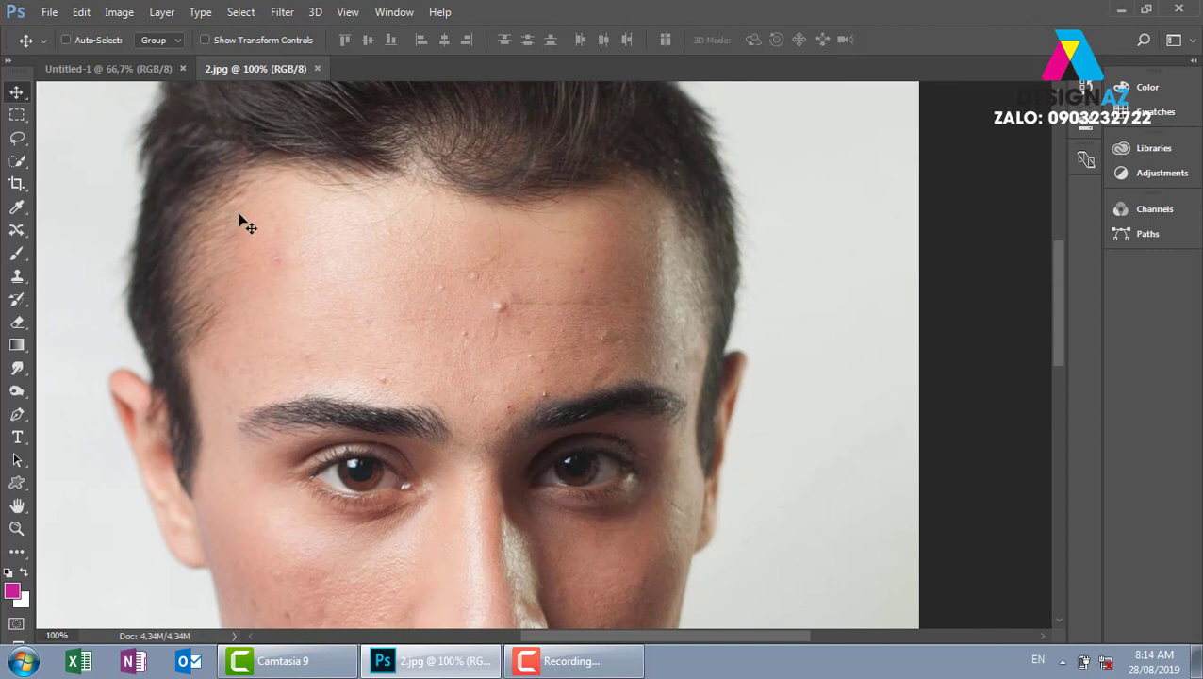
{"action": "left_click", "coordinate": [17, 138]}
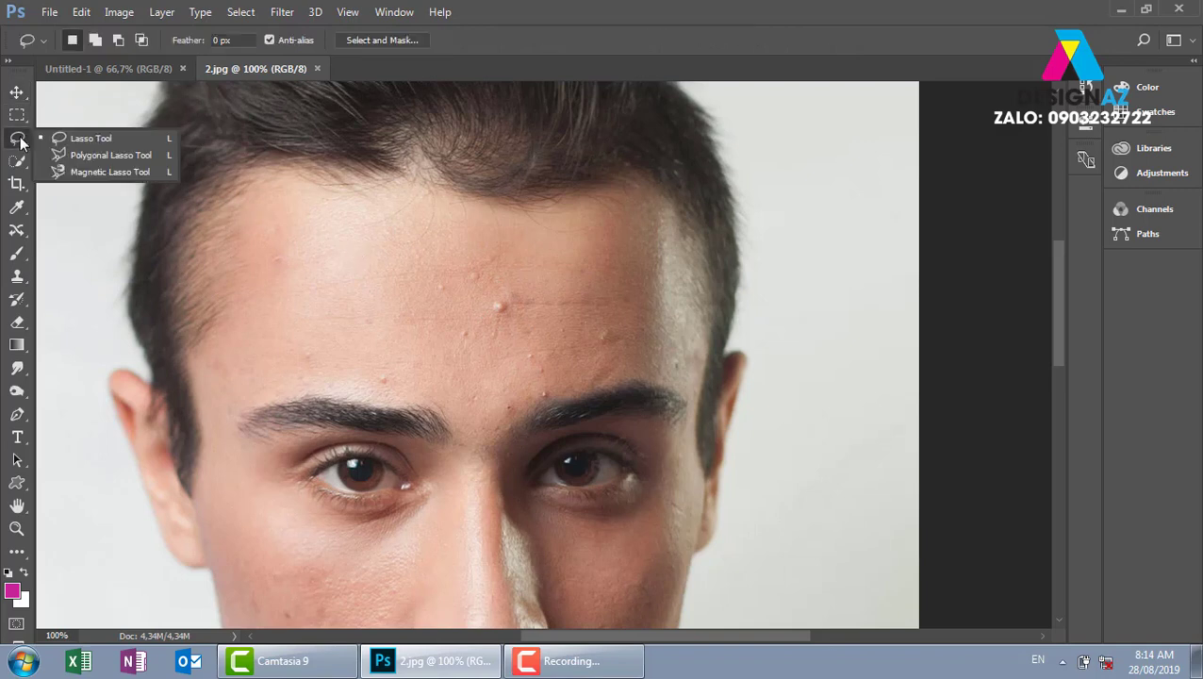
- Remove the first forehead pimple with a lasso selection and Content-Aware fill
{"action": "left_click", "coordinate": [75, 142]}
{"action": "mouse_move", "coordinate": [305, 285]}
{"action": "left_mouse_down"}
{"action": "mouse_move", "coordinate": [303, 370]}
{"action": "mouse_move", "coordinate": [237, 298]}
{"action": "mouse_move", "coordinate": [311, 295]}
{"action": "mouse_move", "coordinate": [341, 364]}
{"action": "left_mouse_up"}
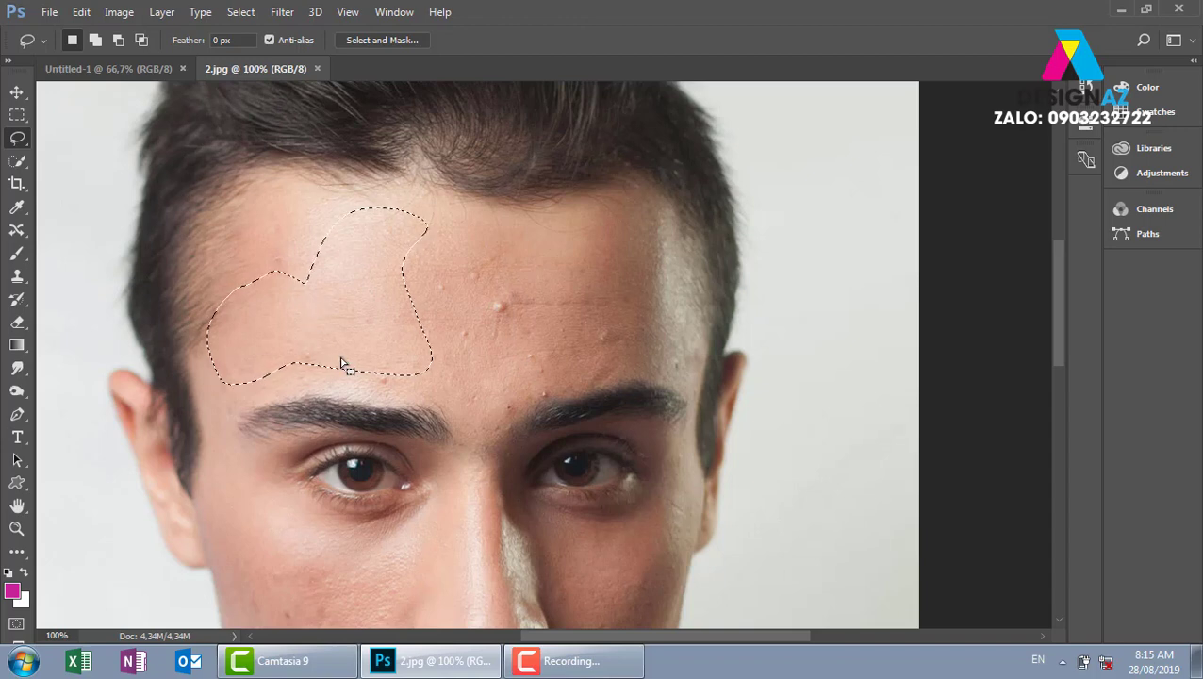
{"action": "left_click", "coordinate": [339, 334]}
{"action": "left_click_drag", "start_coordinate": [500, 322], "coordinate": [517, 323]}
{"action": "key", "text": "shift"}
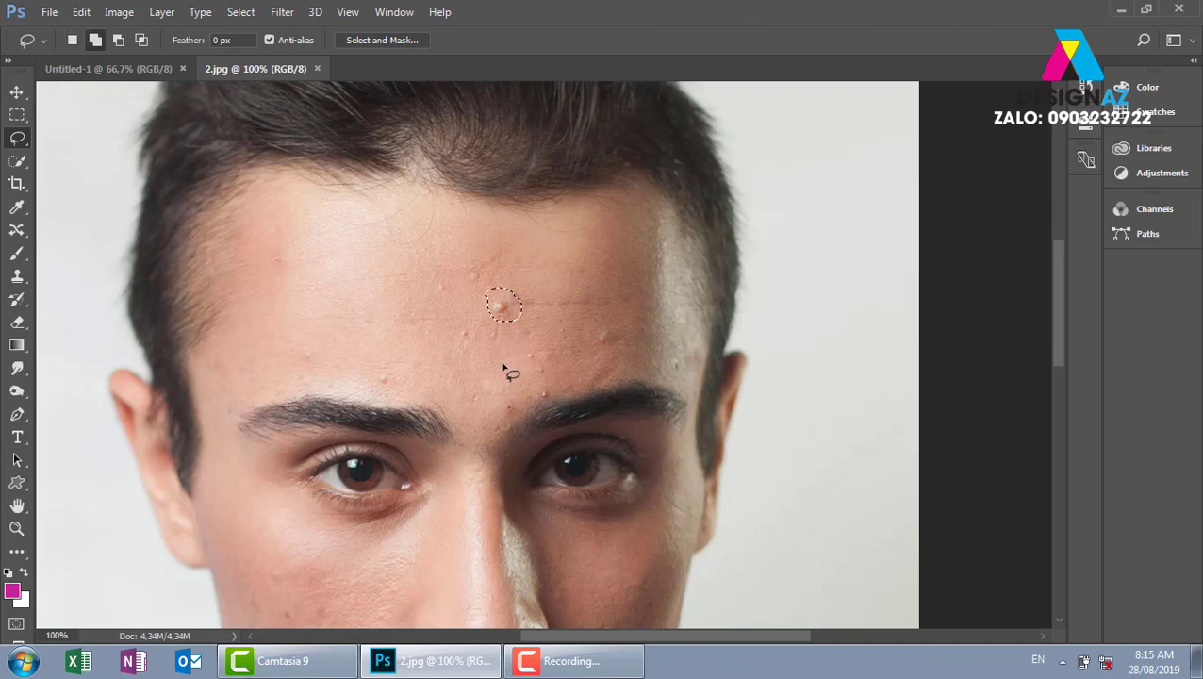
{"action": "key", "text": "shift+BackSpace"}
{"action": "key", "text": "Return"}
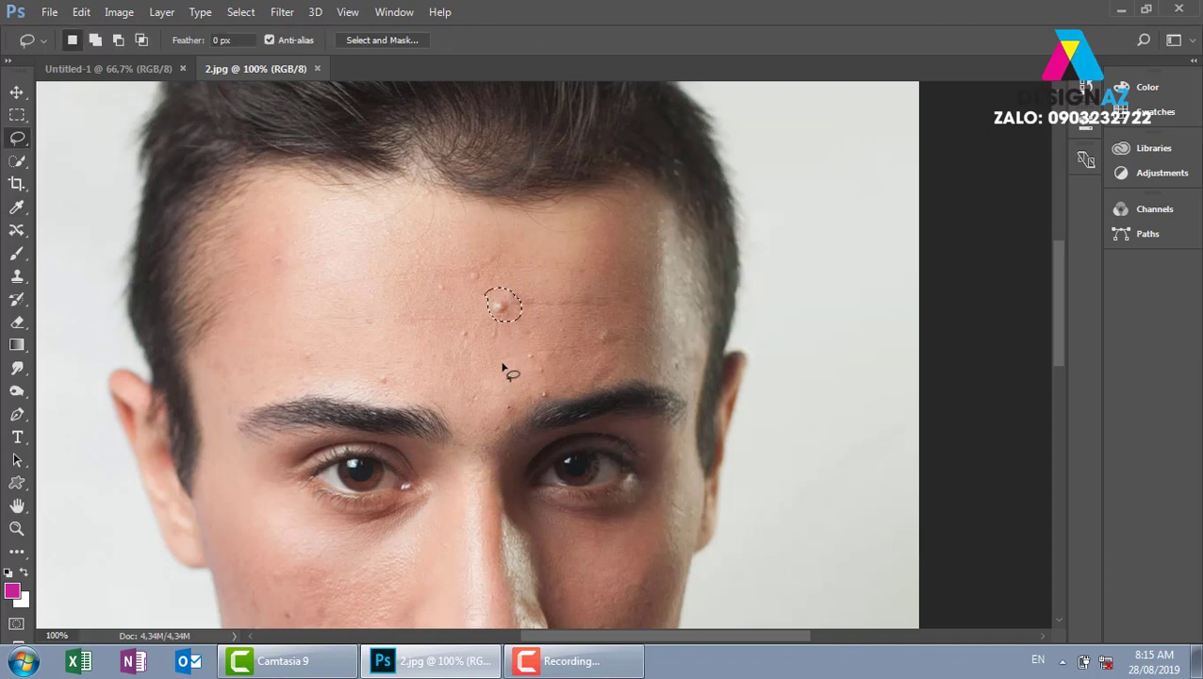
{"action": "key", "text": "v"}
{"action": "key", "text": "ctrl+d"}
- Content-Aware fill three more forehead spots, including one on the right side
{"action": "scroll", "coordinate": [575, 344], "scroll_direction": "down", "scroll_amount": 1}
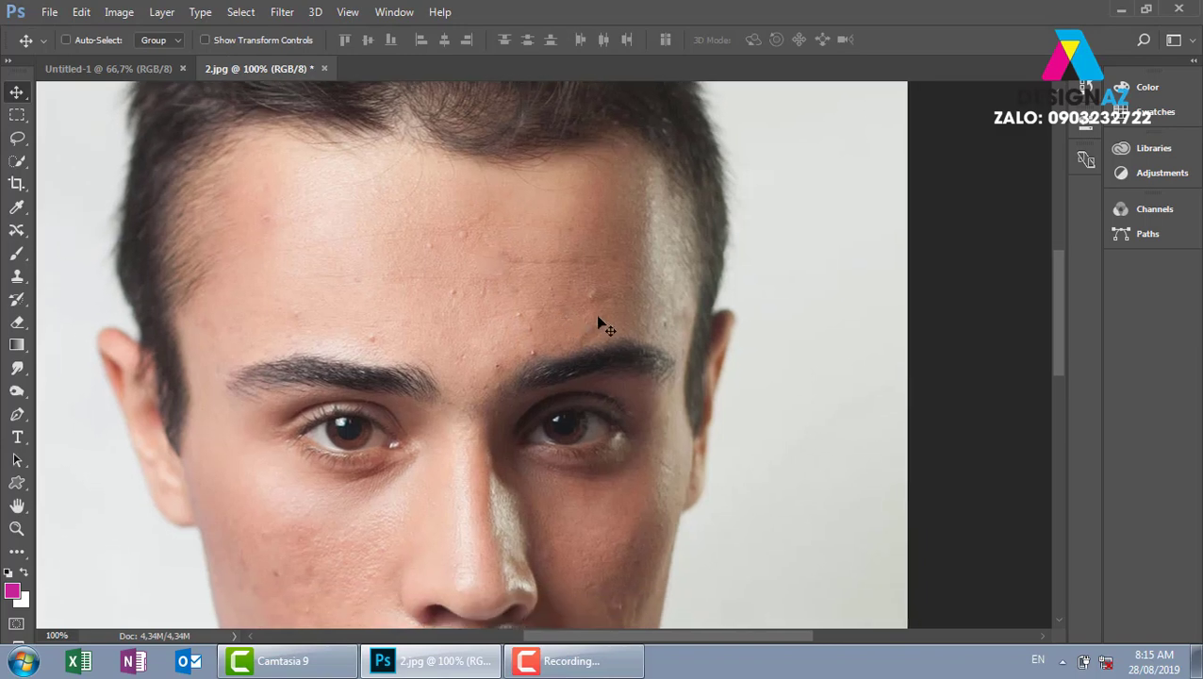
{"action": "key", "text": "l"}
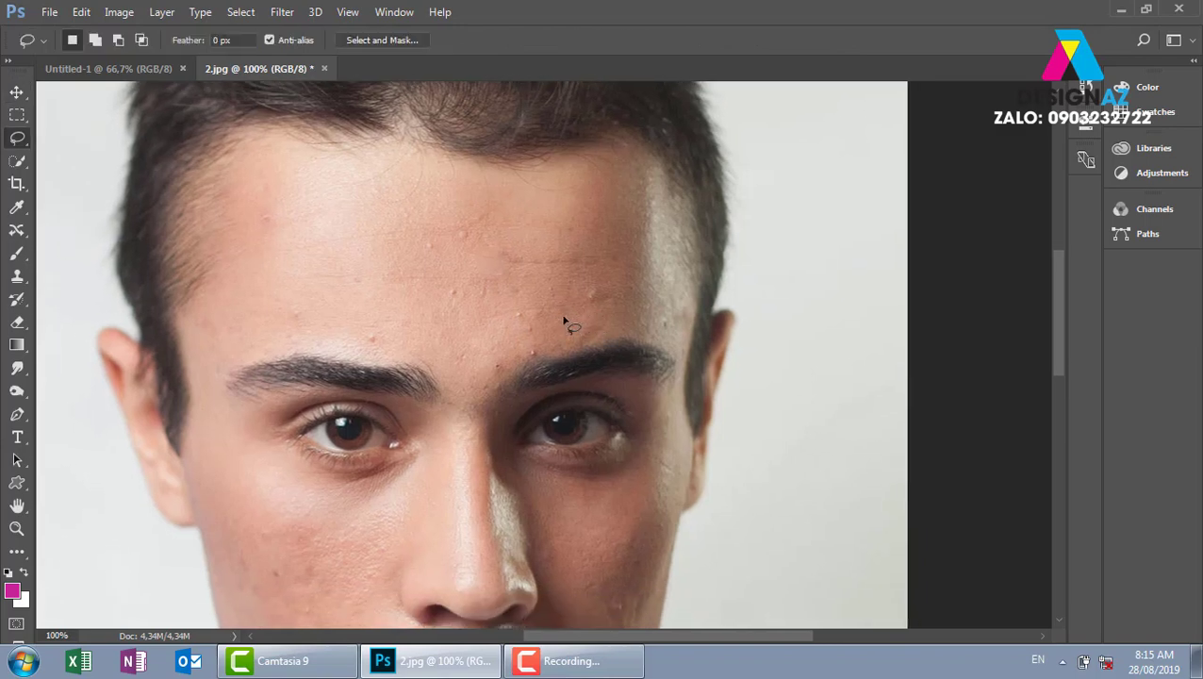
{"action": "mouse_move", "coordinate": [422, 254]}
{"action": "left_mouse_down"}
{"action": "mouse_move", "coordinate": [479, 242]}
{"action": "mouse_move", "coordinate": [416, 237]}
{"action": "mouse_move", "coordinate": [421, 251]}
{"action": "left_mouse_up"}
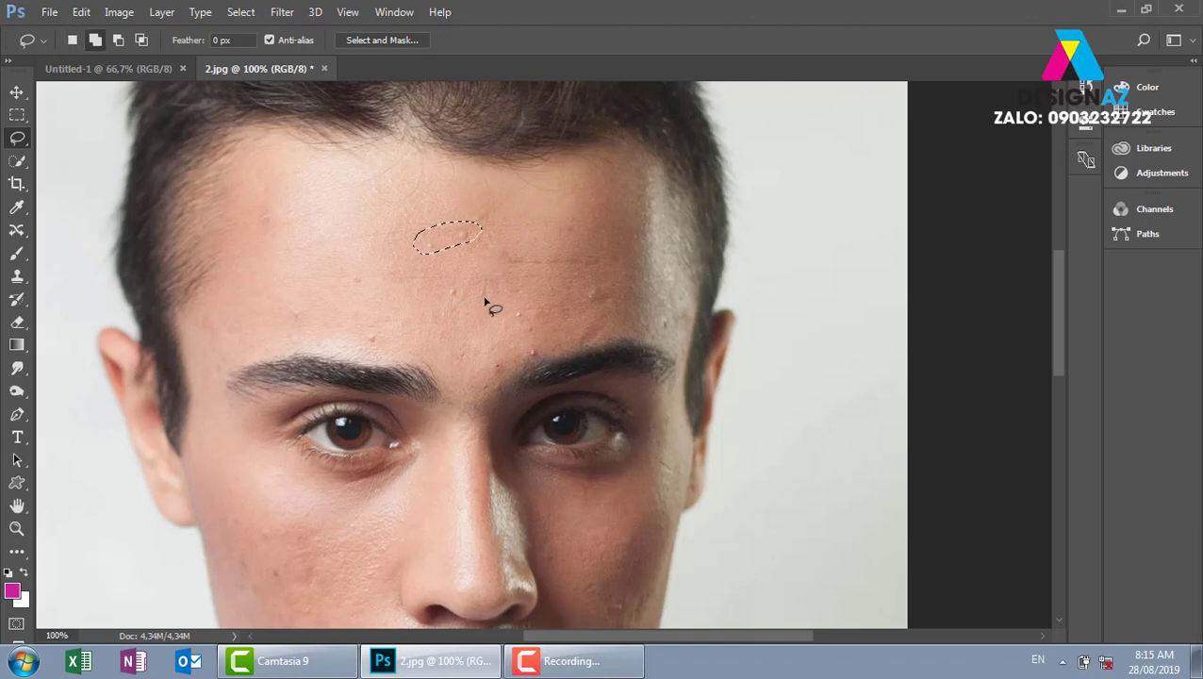
{"action": "key", "text": "shift+BackSpace"}
{"action": "key", "text": "Return"}
{"action": "mouse_move", "coordinate": [574, 293]}
{"action": "left_mouse_down"}
{"action": "mouse_move", "coordinate": [615, 307]}
{"action": "mouse_move", "coordinate": [573, 300]}
{"action": "left_mouse_up"}
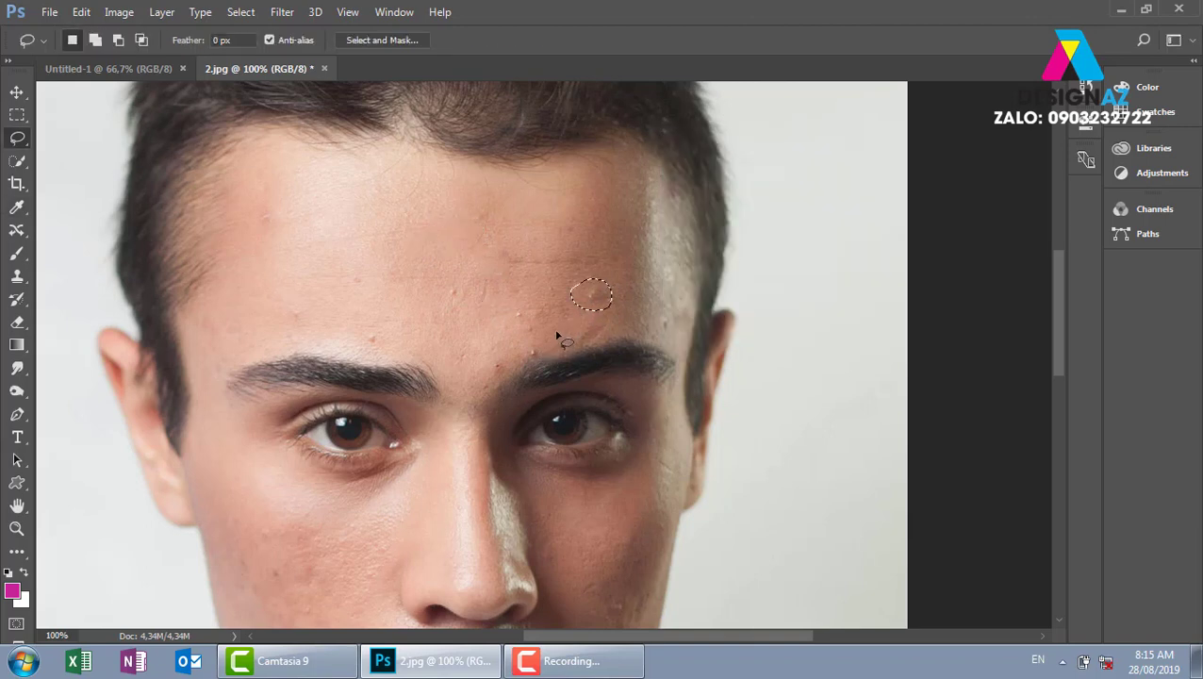
{"action": "key", "text": "shift+BackSpace"}
{"action": "key", "text": "Return"}
{"action": "mouse_move", "coordinate": [511, 302]}
{"action": "left_mouse_down"}
{"action": "mouse_move", "coordinate": [530, 300]}
{"action": "mouse_move", "coordinate": [545, 330]}
{"action": "left_mouse_up"}
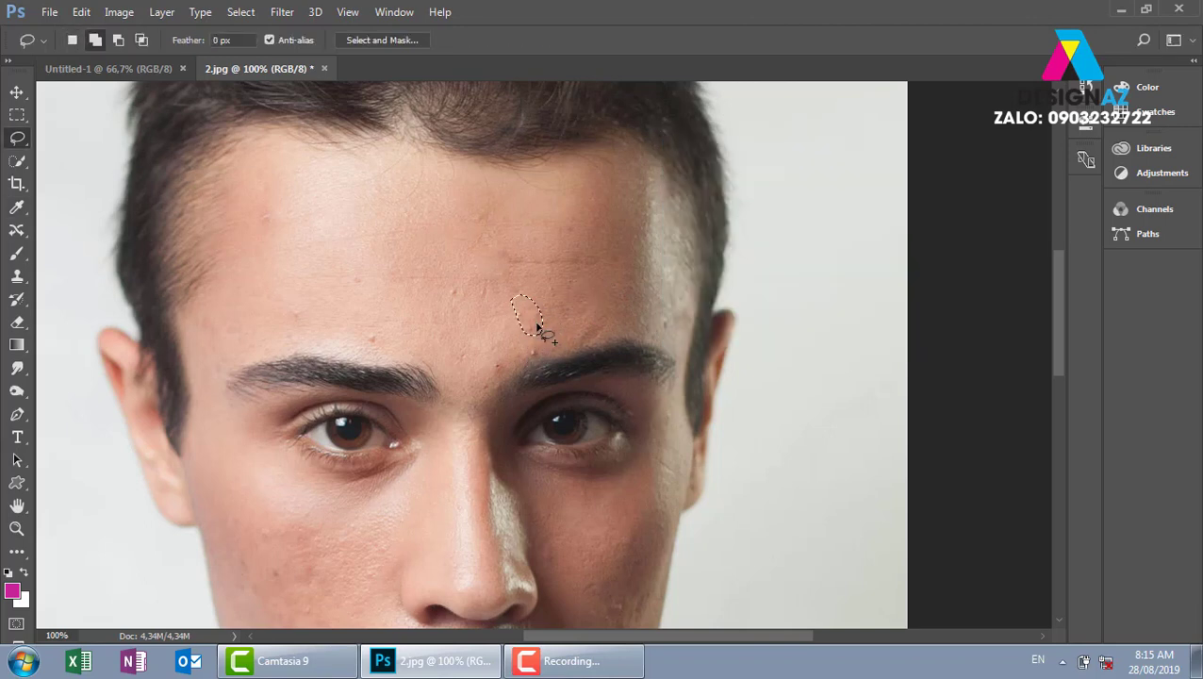
{"action": "key", "text": "shift+BackSpace"}
{"action": "key", "text": "Return"}
{"action": "left_click", "coordinate": [518, 354]}
- Fill the spots above both eyebrows and a mid-forehead area with surrounding skin
{"action": "left_click_drag", "start_coordinate": [537, 357], "coordinate": [533, 354]}
{"action": "key", "text": "shift+BackSpace"}
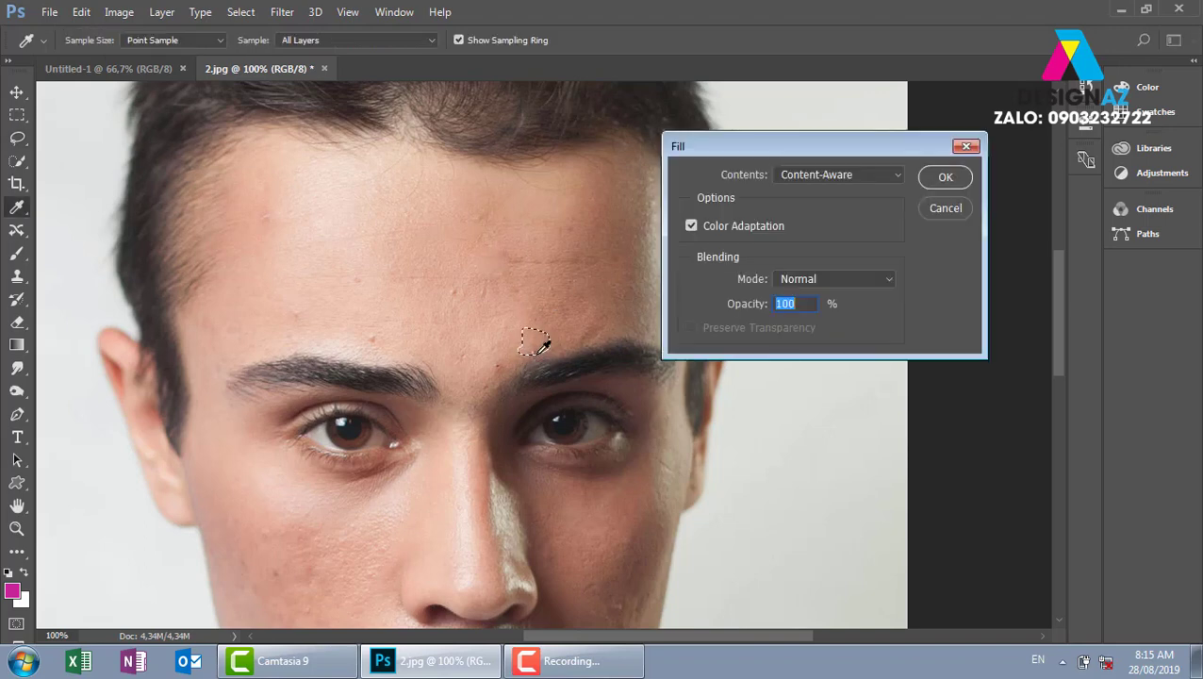
{"action": "key", "text": "Return"}
{"action": "left_click_drag", "start_coordinate": [384, 339], "coordinate": [403, 336]}
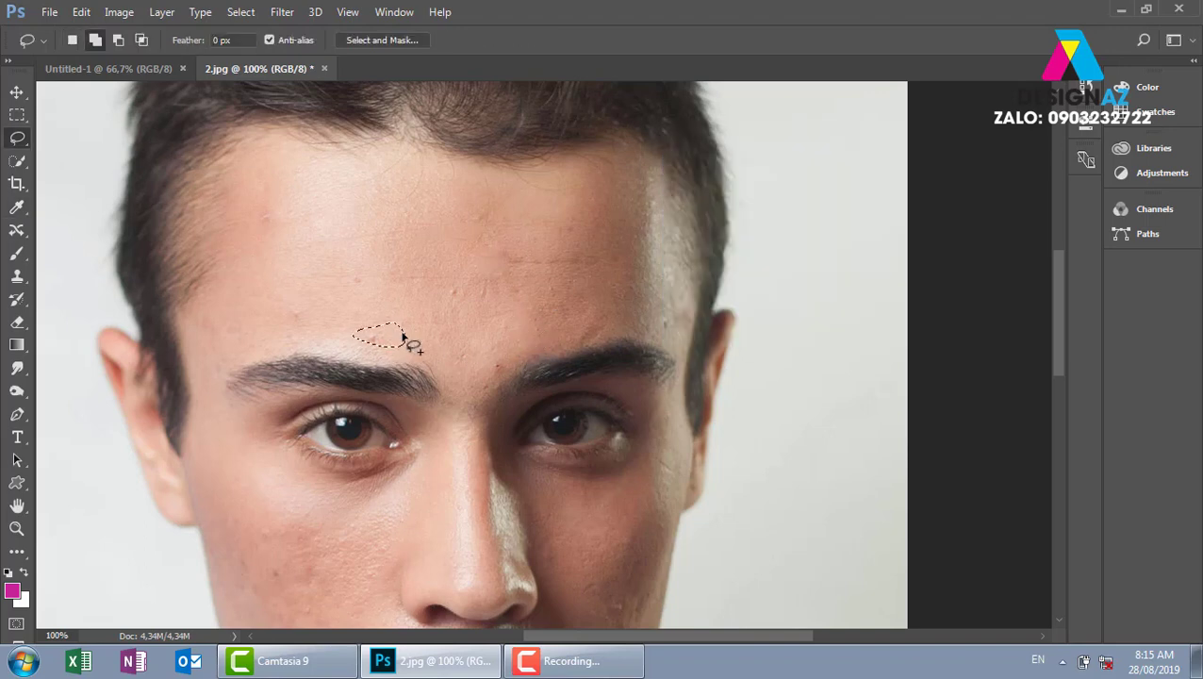
{"action": "key", "text": "shift+BackSpace"}
{"action": "key", "text": "Return"}
{"action": "mouse_move", "coordinate": [443, 288]}
{"action": "left_mouse_down"}
{"action": "mouse_move", "coordinate": [500, 327]}
{"action": "mouse_move", "coordinate": [465, 330]}
{"action": "left_mouse_up"}
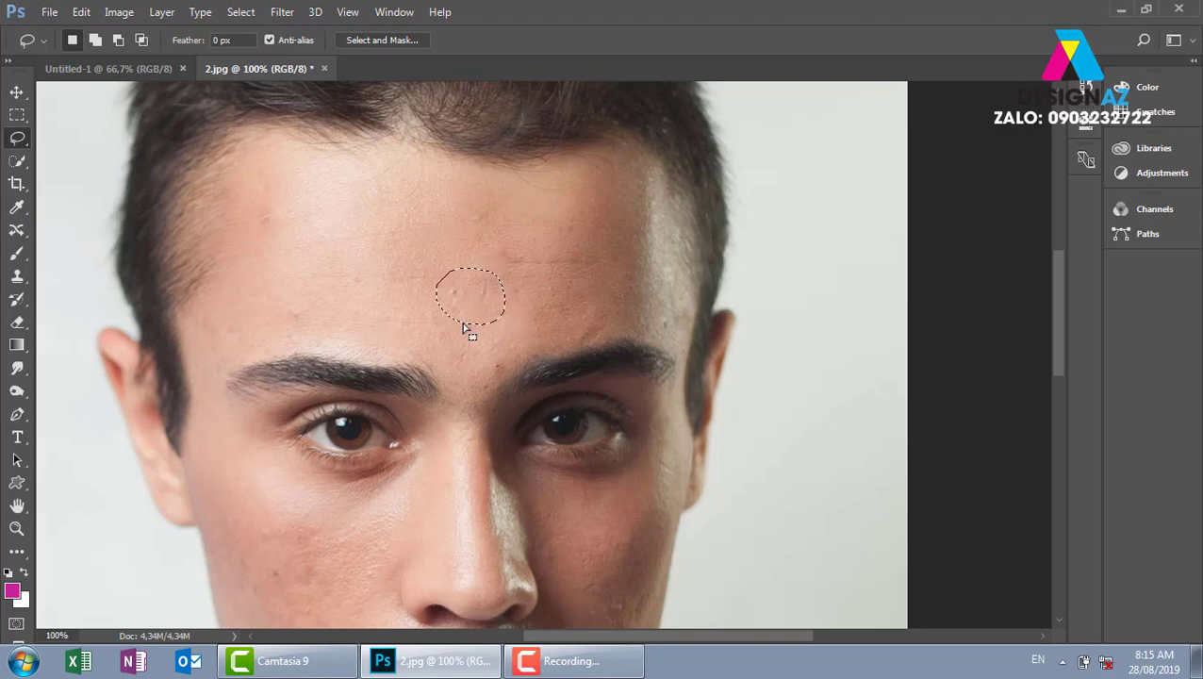
{"action": "key", "text": "shift+BackSpace"}
{"action": "key", "text": "Return"}
{"action": "key", "text": "v"}
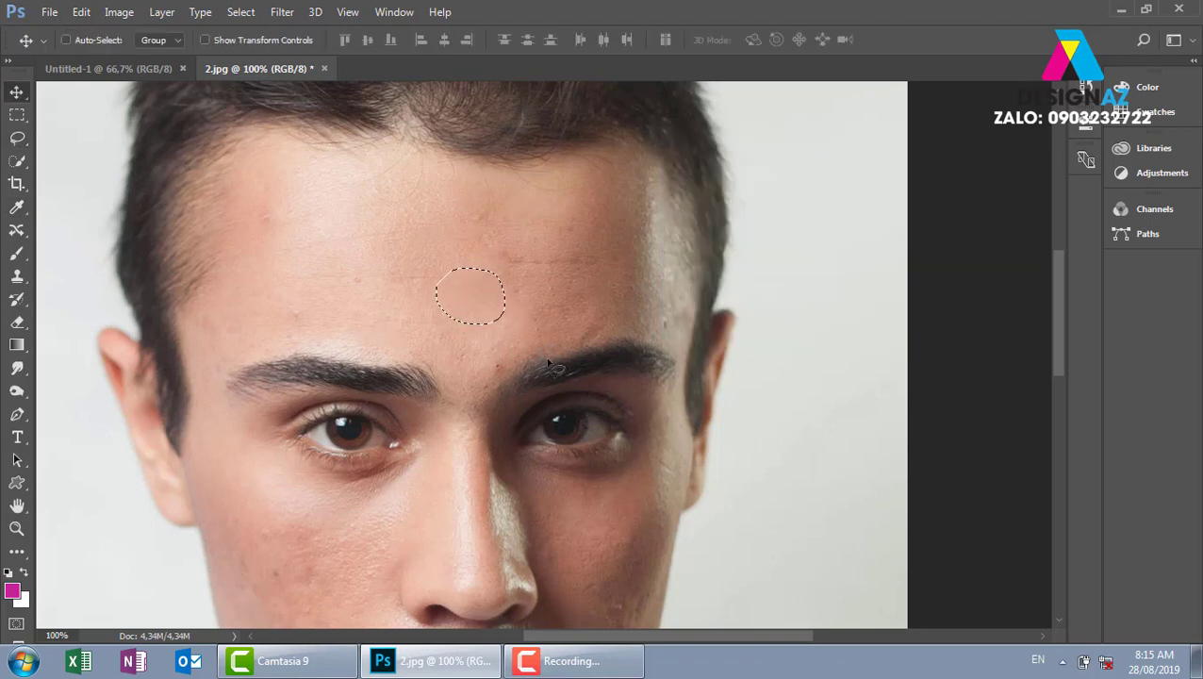
{"action": "left_click_drag", "start_coordinate": [551, 368], "coordinate": [532, 233]}
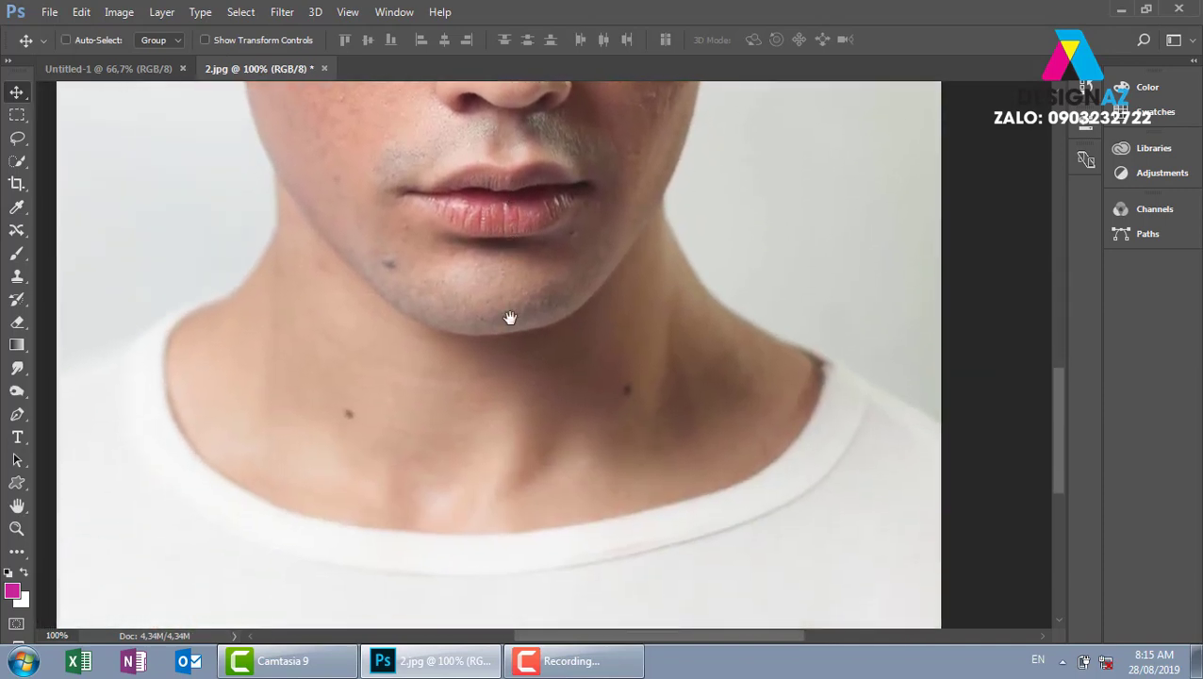
- Remove the first dark spot on the neck with a lasso and Content-Aware fill
{"action": "scroll", "coordinate": [446, 351], "scroll_direction": "down", "scroll_amount": 2}
{"action": "key", "text": "l"}
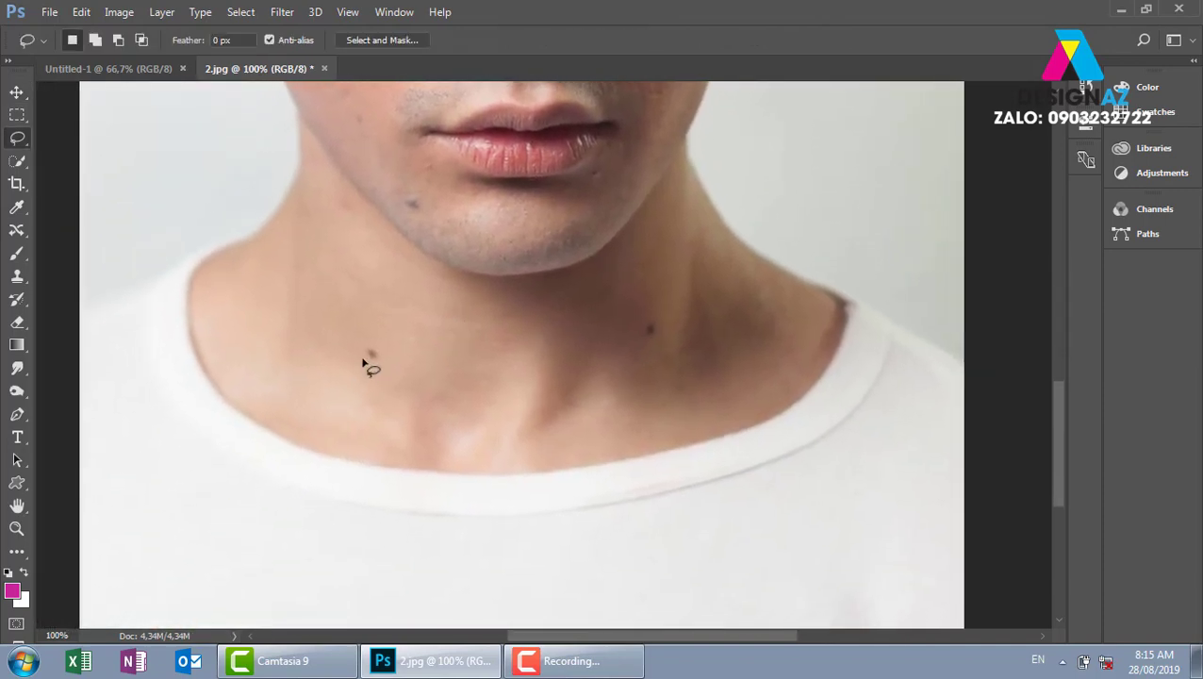
{"action": "left_click_drag", "start_coordinate": [370, 363], "coordinate": [382, 355]}
{"action": "key", "text": "shift+F5"}
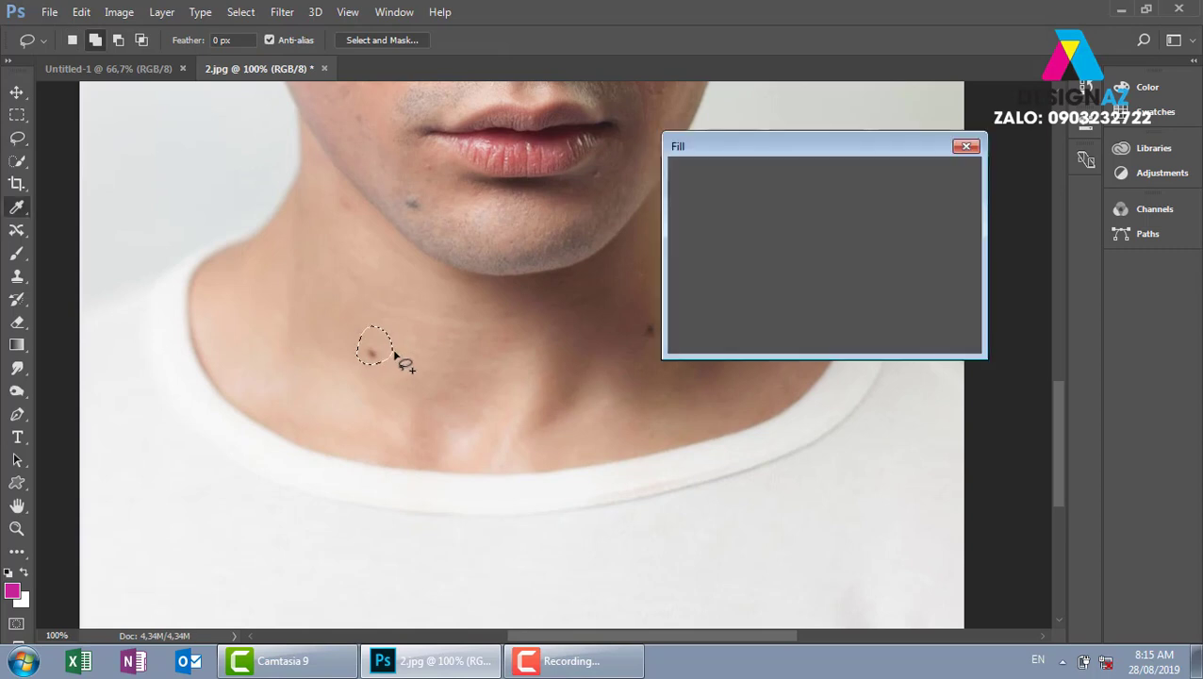
{"action": "key", "text": "Return"}
{"action": "key", "text": "ctrl+d"}
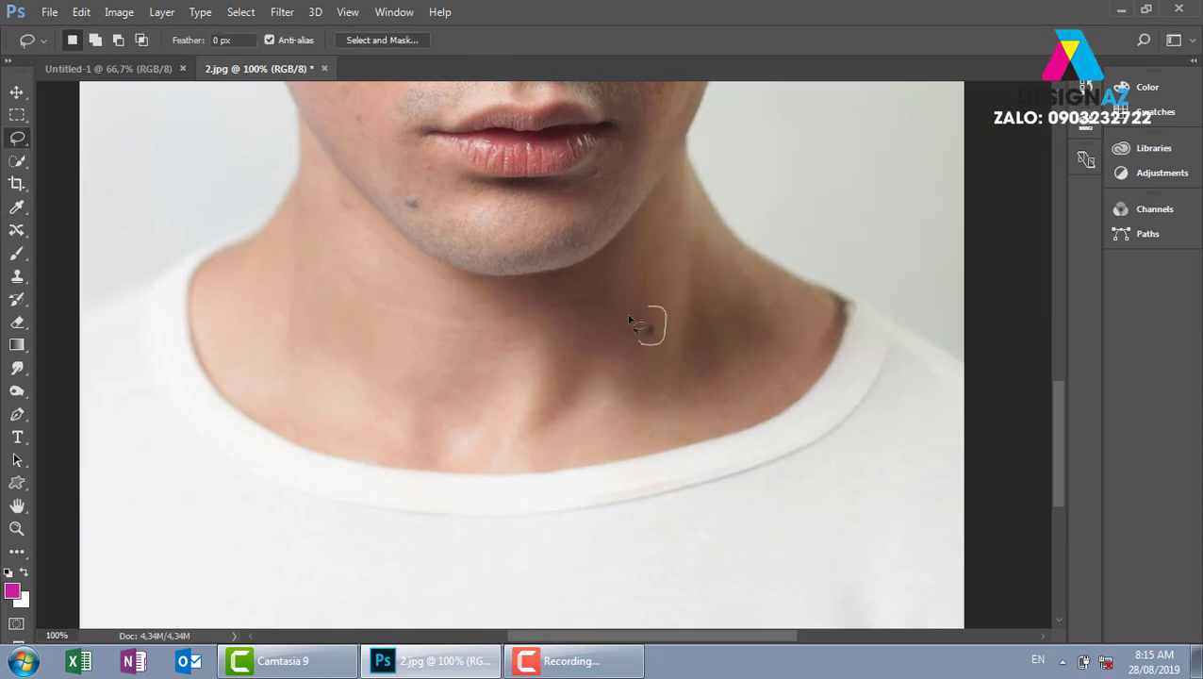
- Remove the second neck spot, deselect, and scroll back over the face
{"action": "left_click_drag", "start_coordinate": [629, 320], "coordinate": [630, 323]}
{"action": "key", "text": "shift+F5"}
{"action": "key", "text": "Return"}
{"action": "key", "text": "v"}
{"action": "key", "text": "ctrl+d"}
{"action": "scroll", "coordinate": [626, 325], "scroll_direction": "up", "scroll_amount": 3}
{"action": "scroll", "coordinate": [578, 381], "scroll_direction": "up", "scroll_amount": 3}
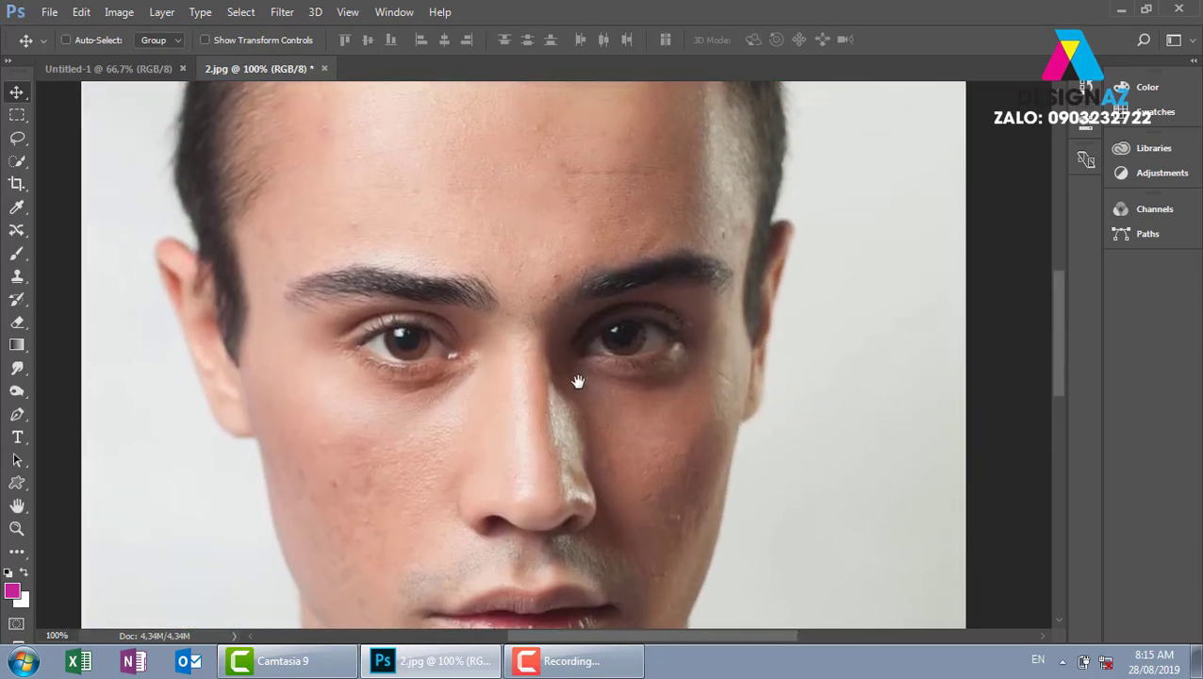
{"action": "scroll", "coordinate": [592, 434], "scroll_direction": "down", "scroll_amount": 2}
{"action": "scroll", "coordinate": [592, 434], "scroll_direction": "down", "scroll_amount": 1}
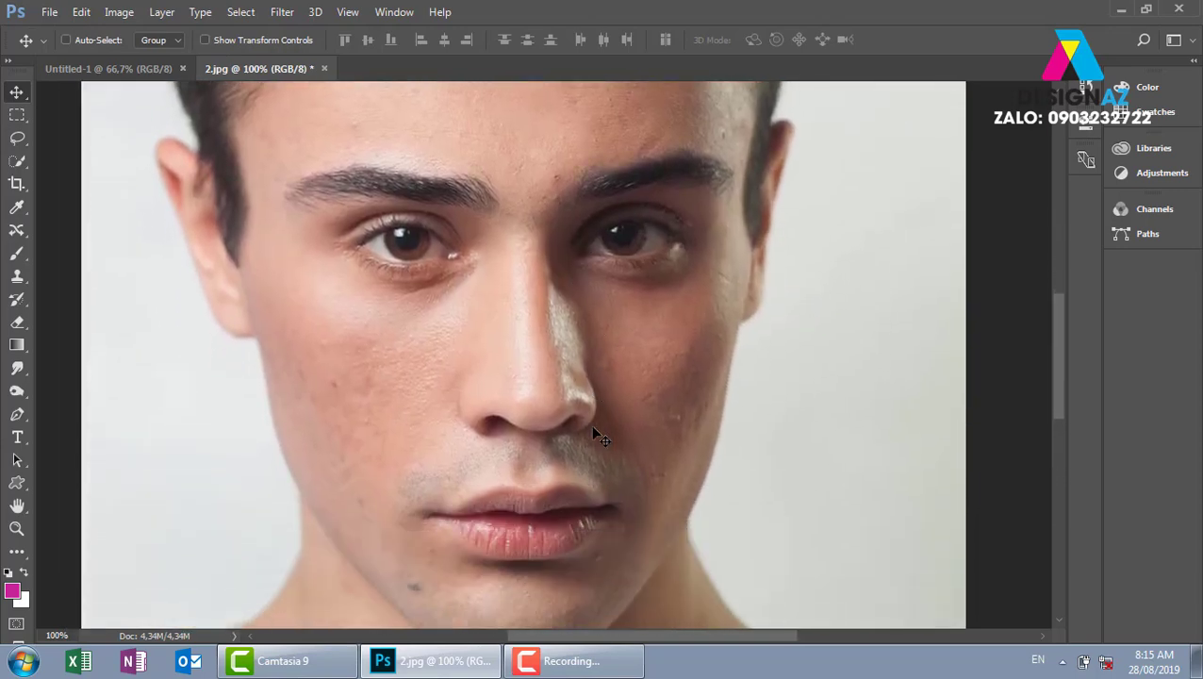
{"action": "scroll", "coordinate": [593, 434], "scroll_direction": "down", "scroll_amount": 1}
{"action": "scroll", "coordinate": [592, 434], "scroll_direction": "down", "scroll_amount": 3}
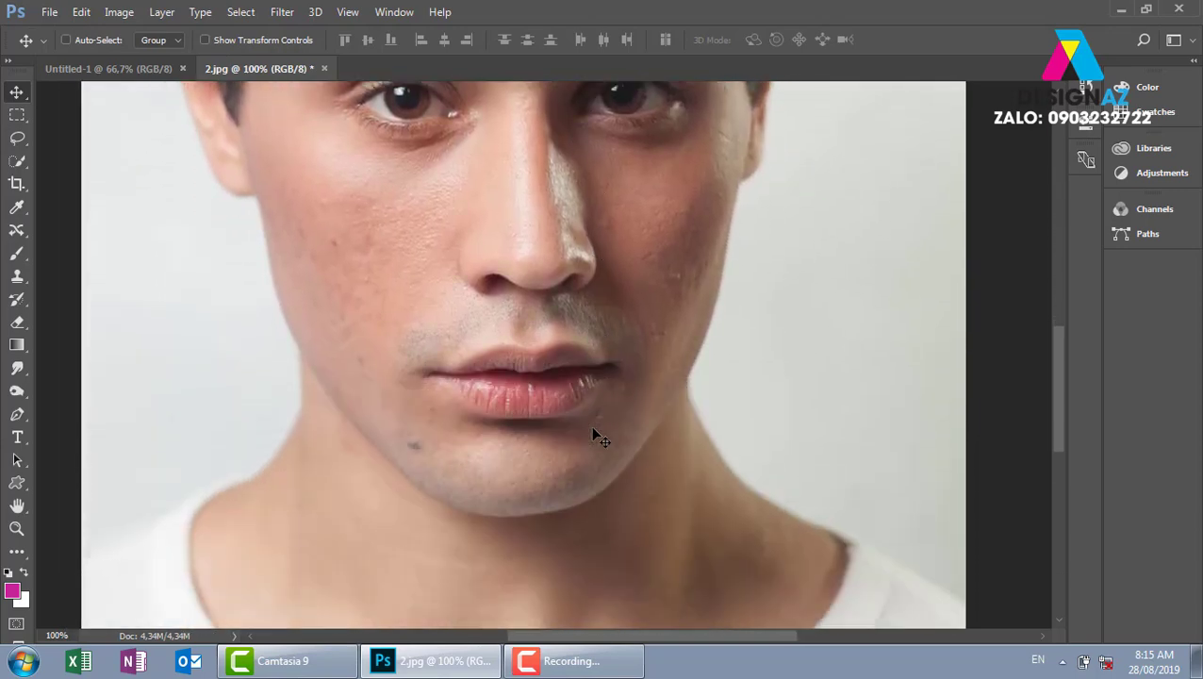
- Close 2.jpg, answering the save prompt, and browse the Open dialog into thuvienanh
{"action": "left_click", "coordinate": [323, 69]}
{"action": "left_click", "coordinate": [601, 266]}
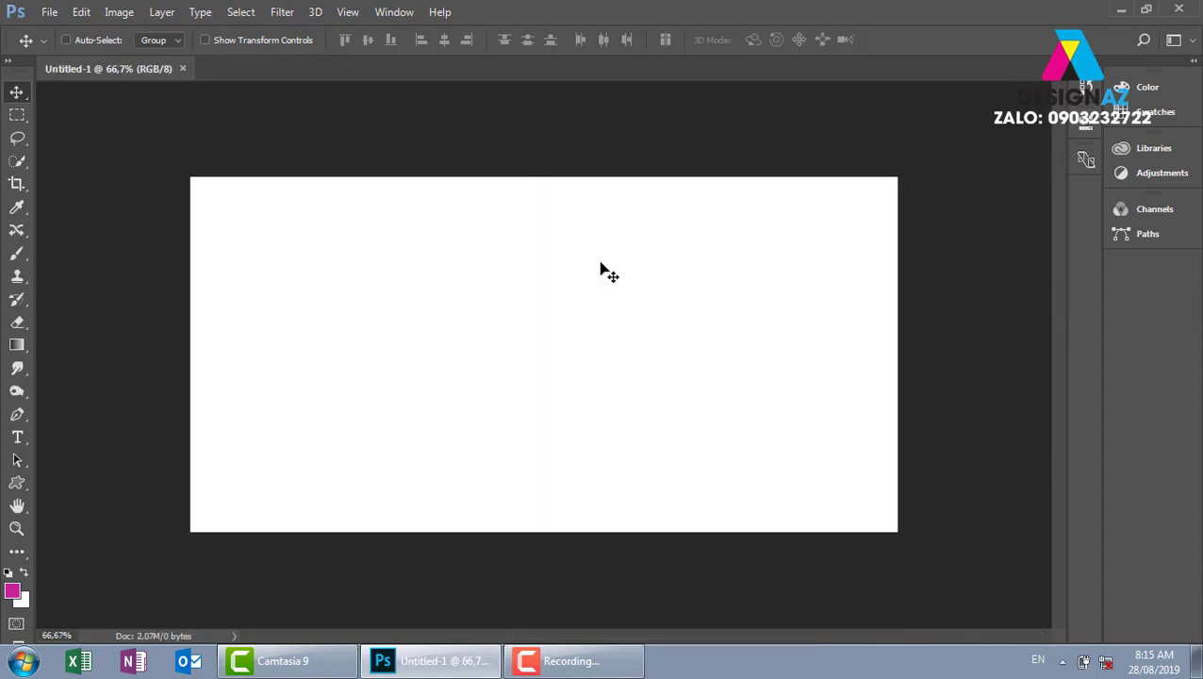
{"action": "key", "text": "ctrl+o"}
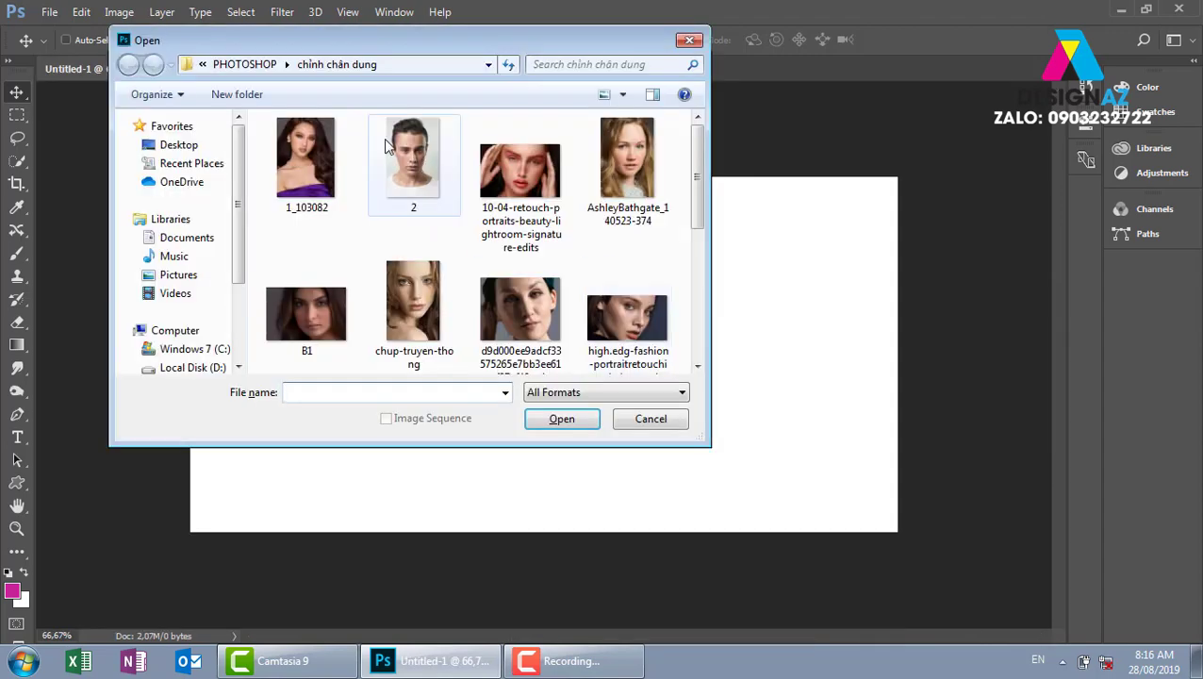
{"action": "left_click", "coordinate": [243, 64]}
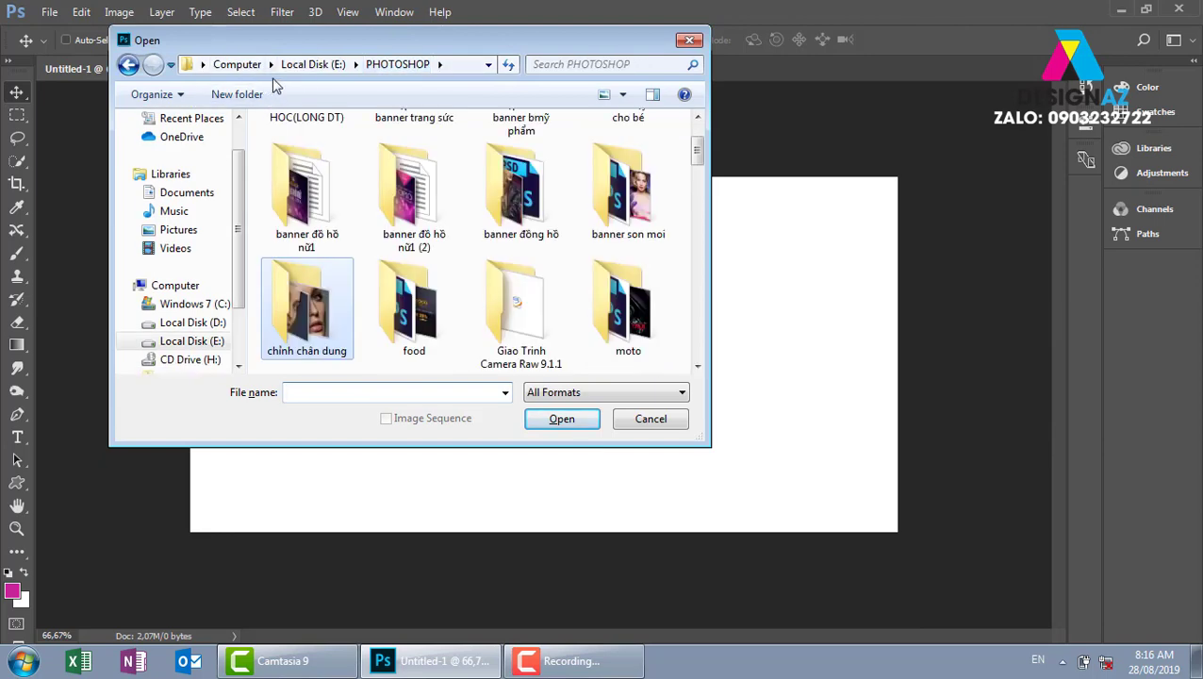
{"action": "left_click", "coordinate": [311, 64]}
{"action": "left_click_drag", "start_coordinate": [699, 219], "coordinate": [700, 271]}
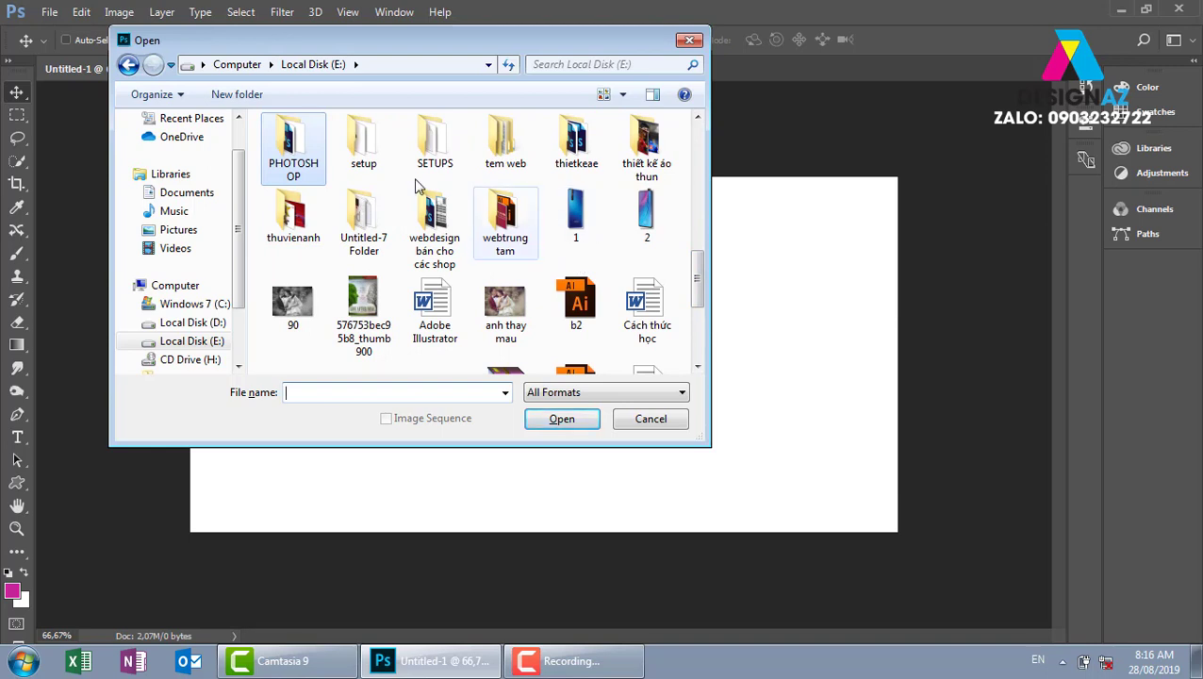
{"action": "double_click", "coordinate": [283, 225]}
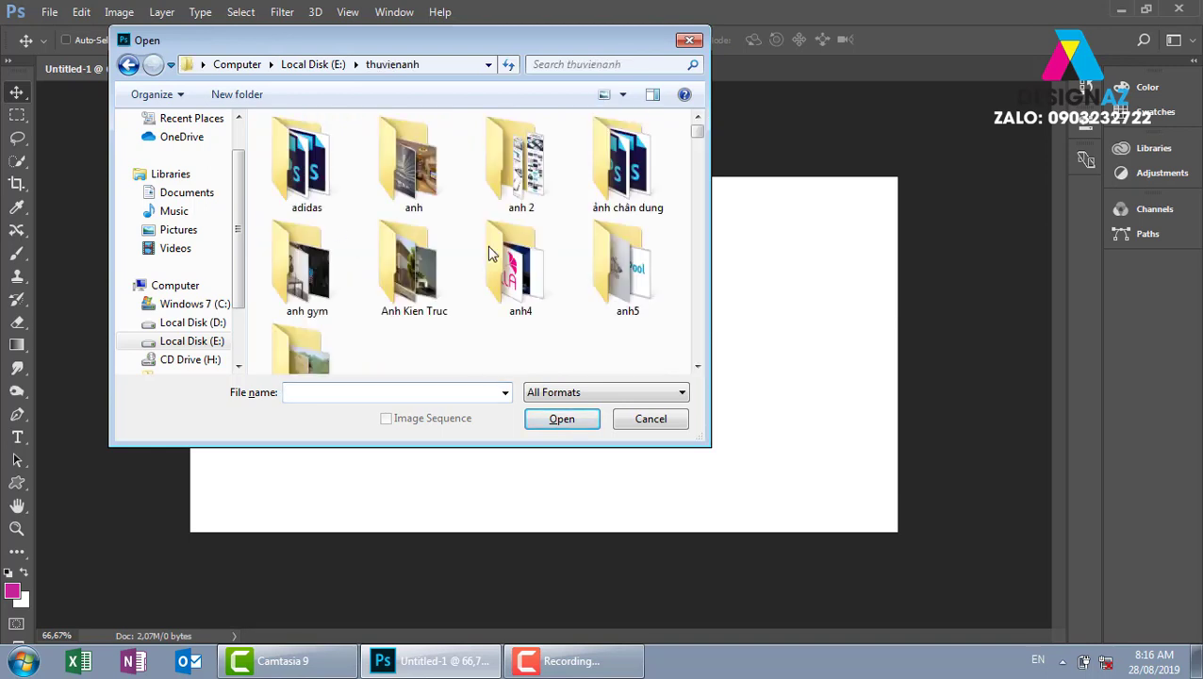
- Open animal-family-portraits-2__880.jpg from the thiênnhien folder
{"action": "scroll", "coordinate": [514, 262], "scroll_direction": "down", "scroll_amount": 5}
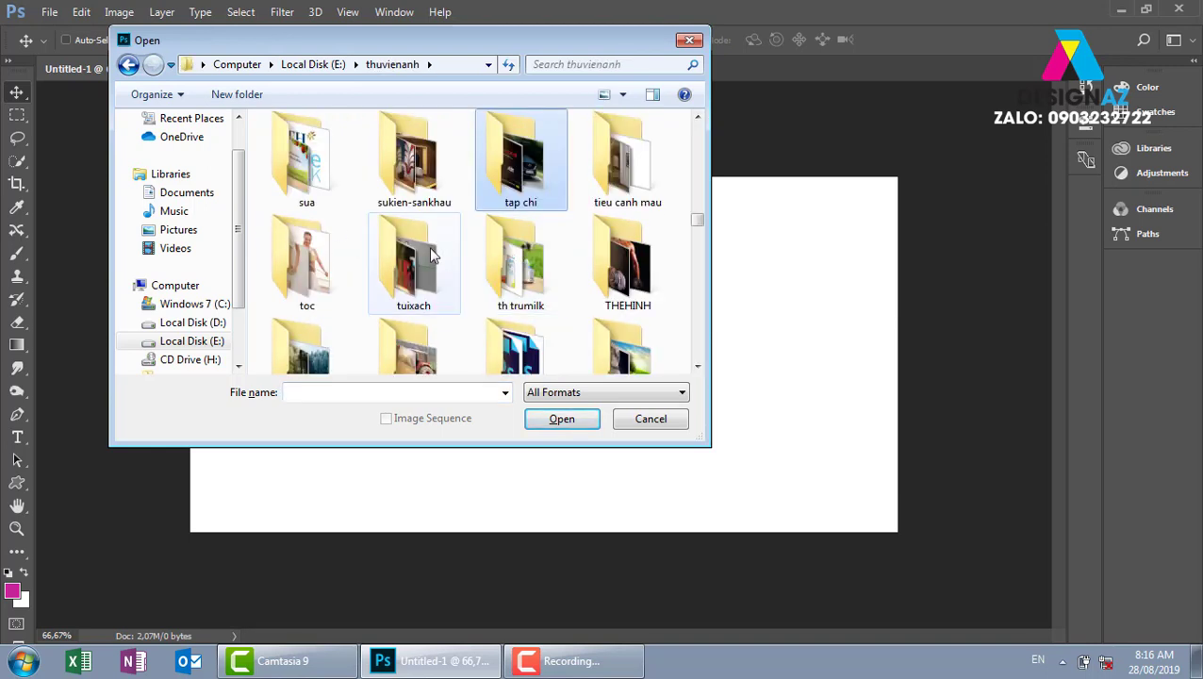
{"action": "left_click", "coordinate": [699, 367]}
{"action": "left_click", "coordinate": [698, 368]}
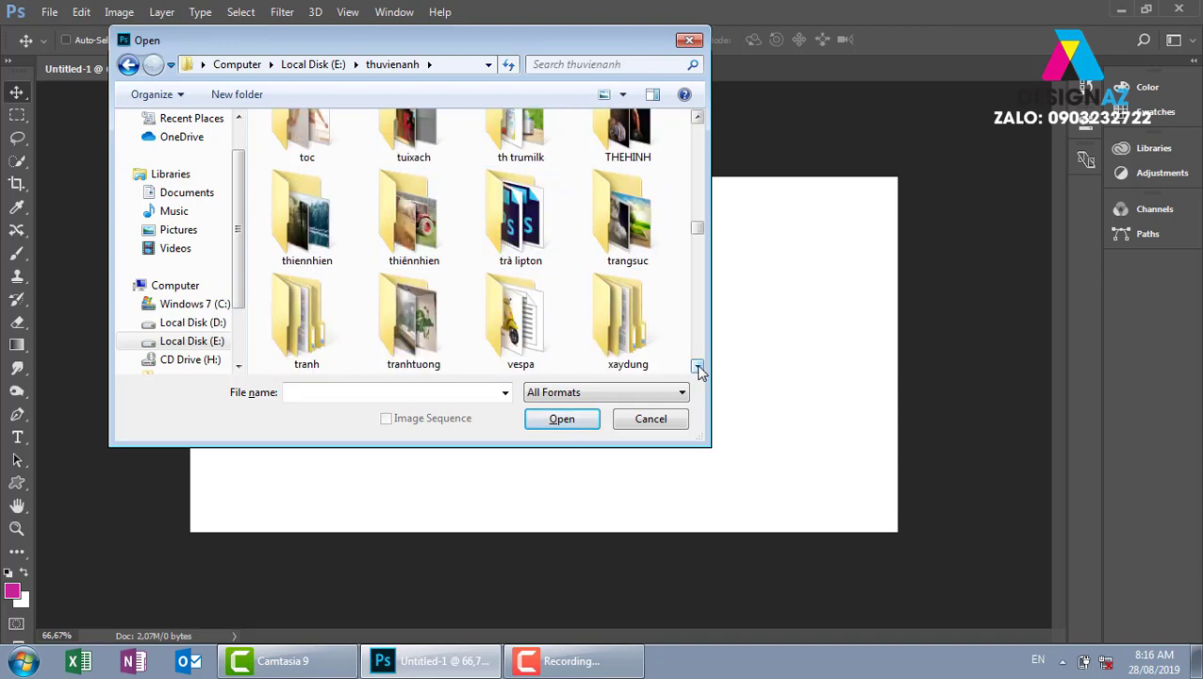
{"action": "double_click", "coordinate": [391, 217]}
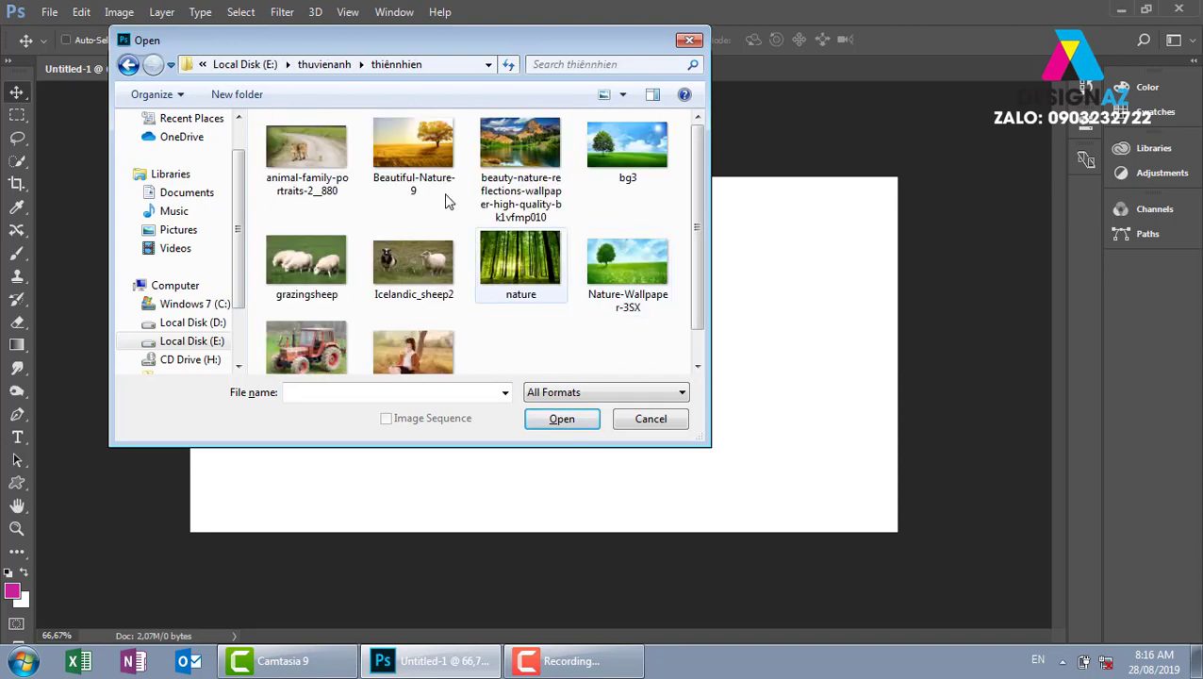
{"action": "left_click", "coordinate": [335, 170]}
{"action": "left_click", "coordinate": [571, 421]}
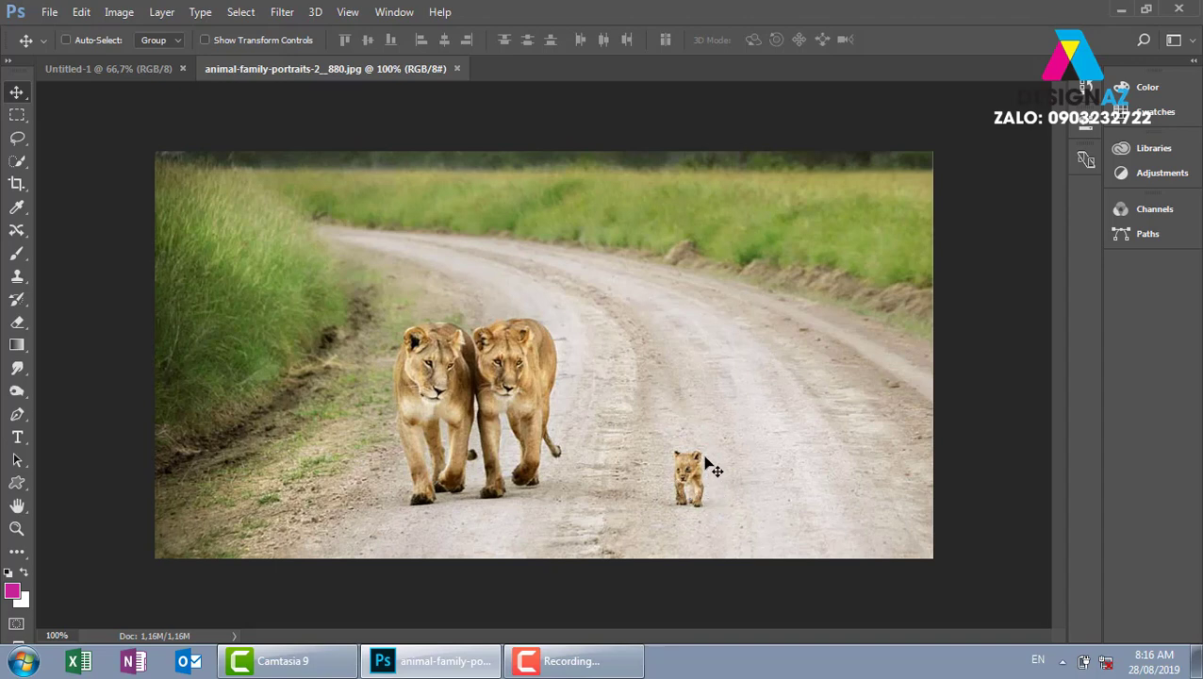
- Erase the lion cub from the road using a lasso selection and Content-Aware Fill
{"action": "key", "text": "l"}
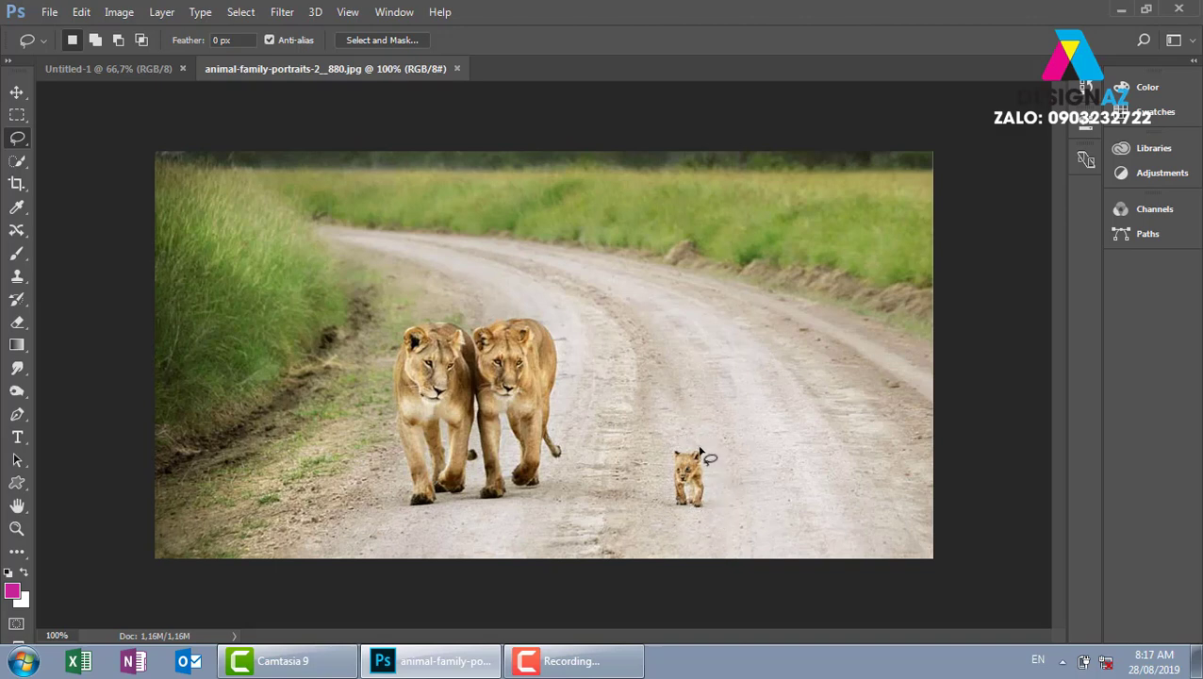
{"action": "mouse_move", "coordinate": [693, 436]}
{"action": "left_mouse_down"}
{"action": "mouse_move", "coordinate": [691, 519]}
{"action": "mouse_move", "coordinate": [705, 443]}
{"action": "left_mouse_up"}
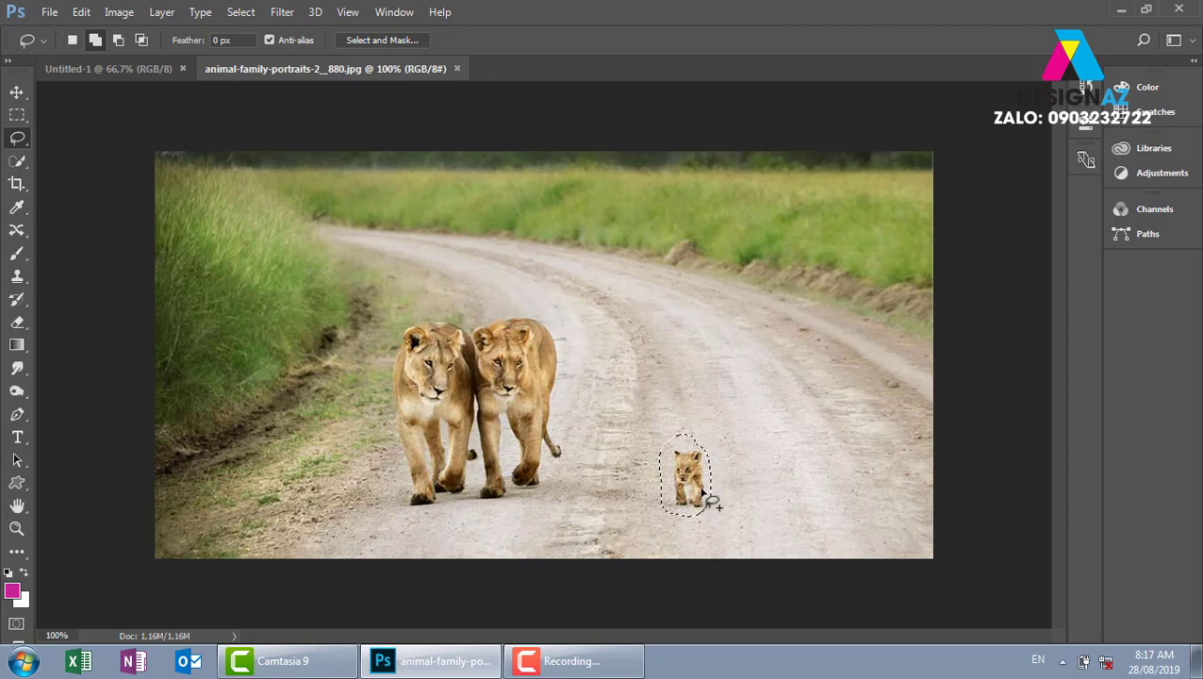
{"action": "key", "text": "shift+BackSpace"}
{"action": "key", "text": "Return"}
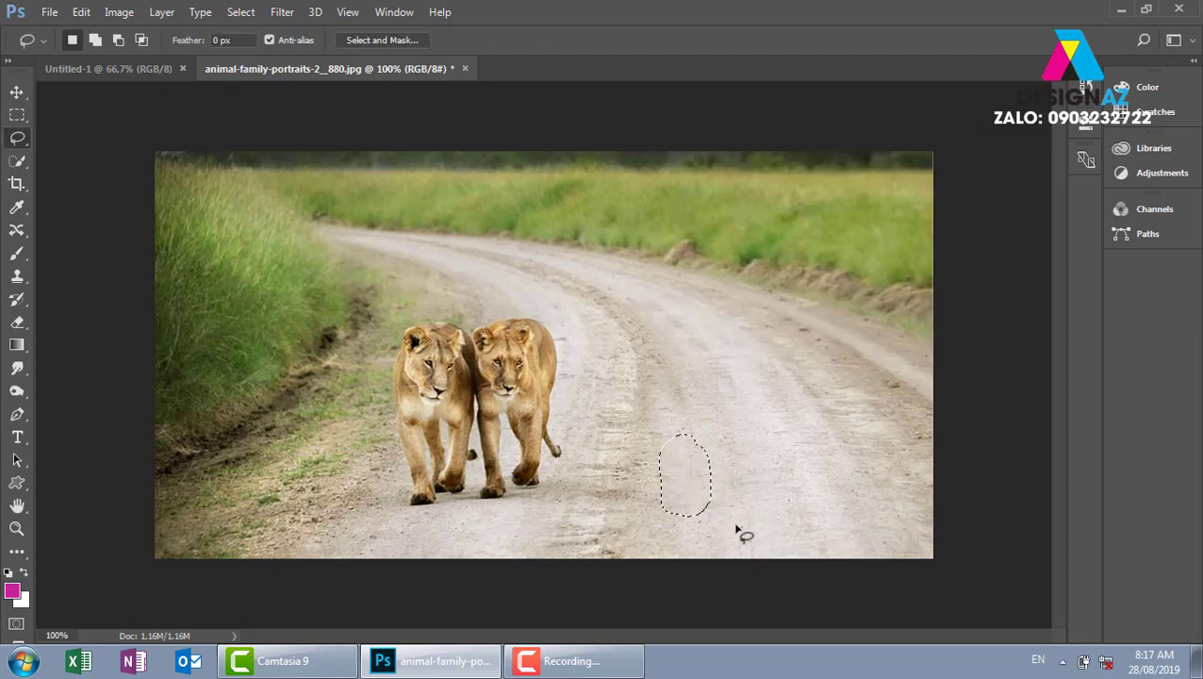
{"action": "key", "text": "v"}
{"action": "key", "text": "ctrl+d"}
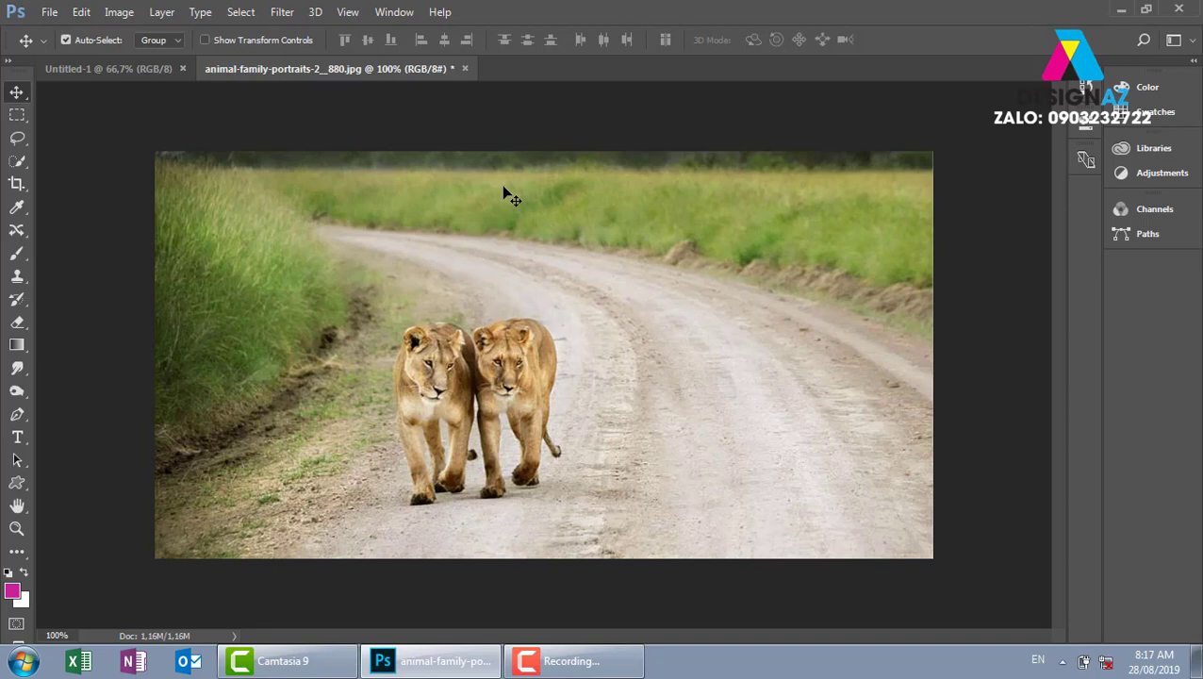
{"action": "key", "text": "ctrl+o"}
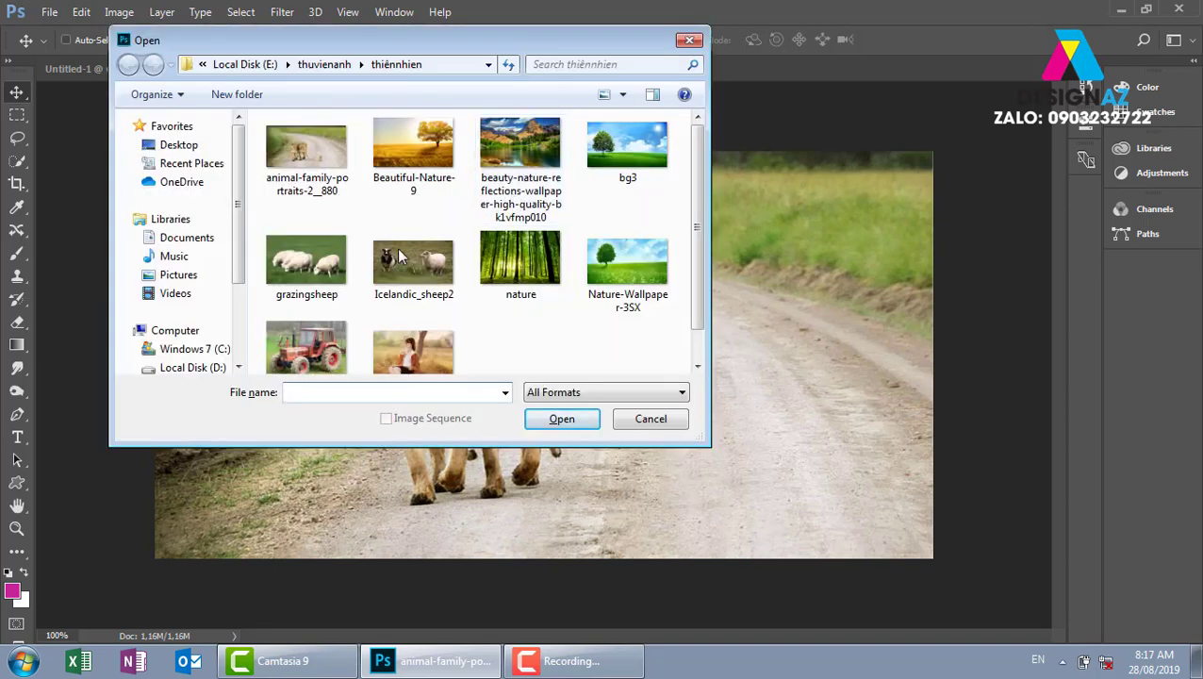
- Open 81Ubs-qPQeL._SL1500_ from thuvienanh > car, zoom out, and show the Layers panel
{"action": "left_click", "coordinate": [329, 67]}
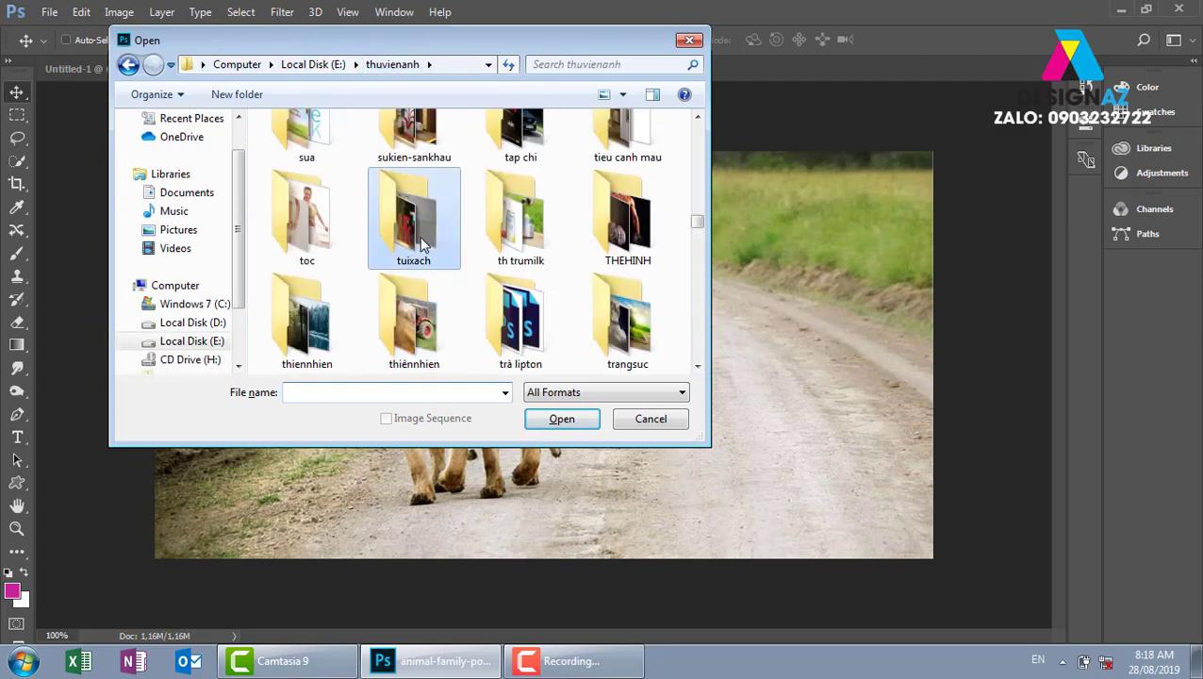
{"action": "key", "text": "c"}
{"action": "left_click", "coordinate": [421, 244]}
{"action": "key", "text": "c"}
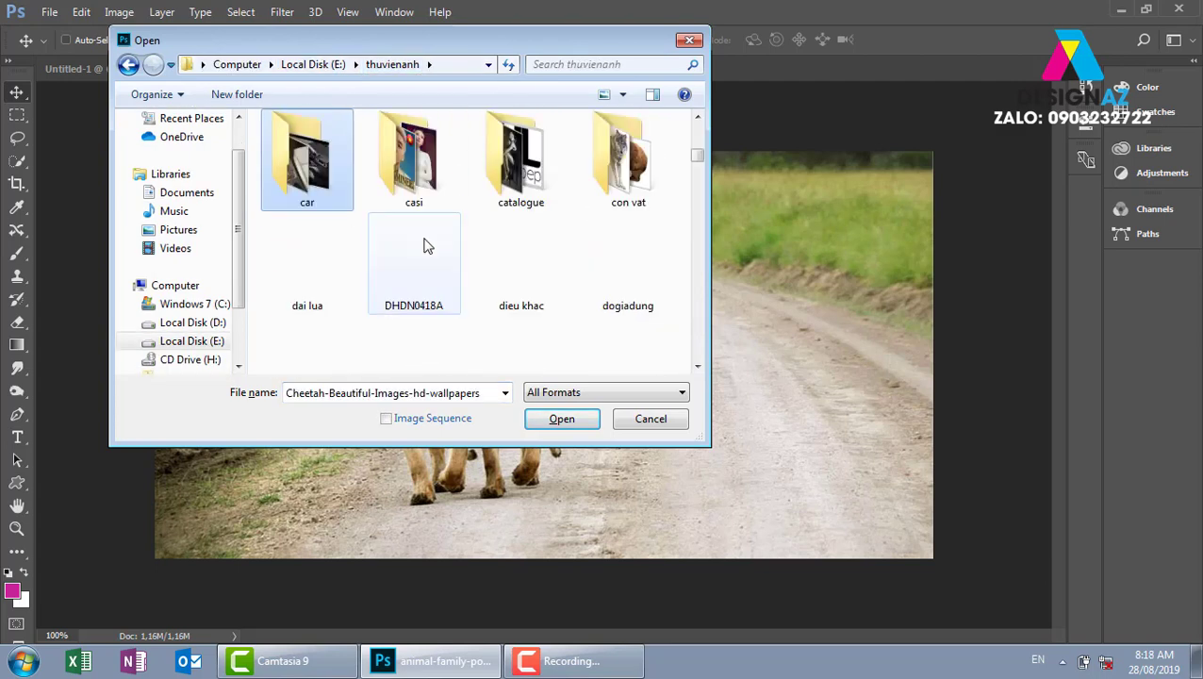
{"action": "double_click", "coordinate": [327, 188]}
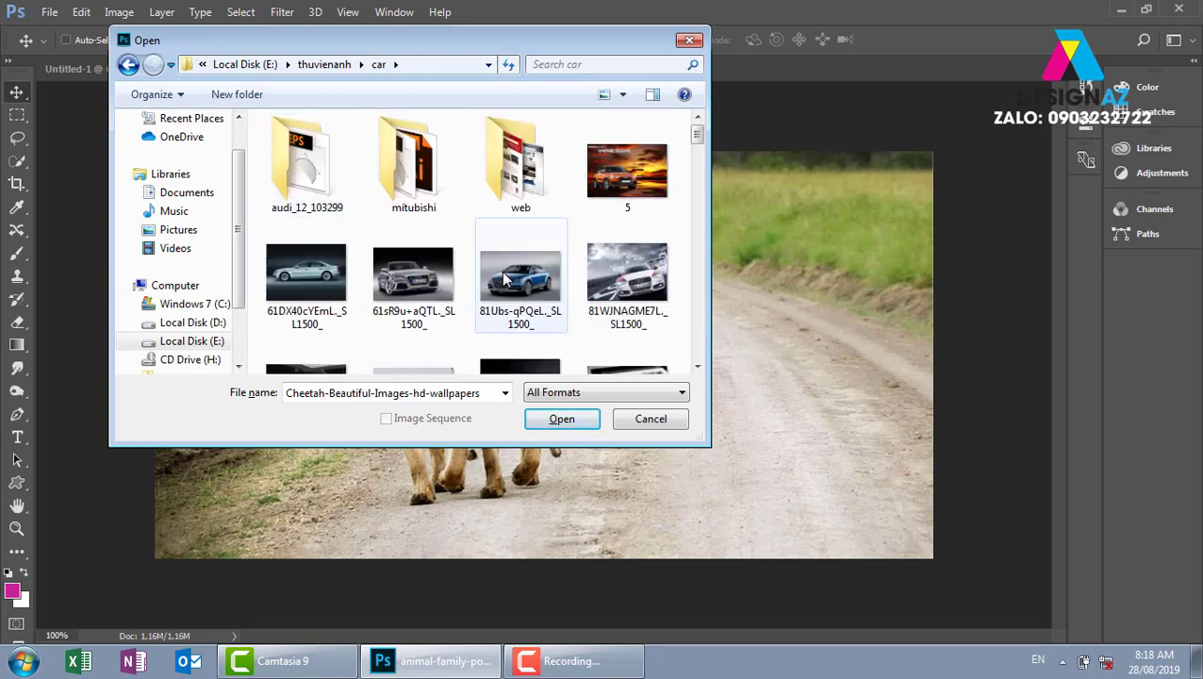
{"action": "left_click", "coordinate": [524, 283]}
{"action": "left_click", "coordinate": [563, 419]}
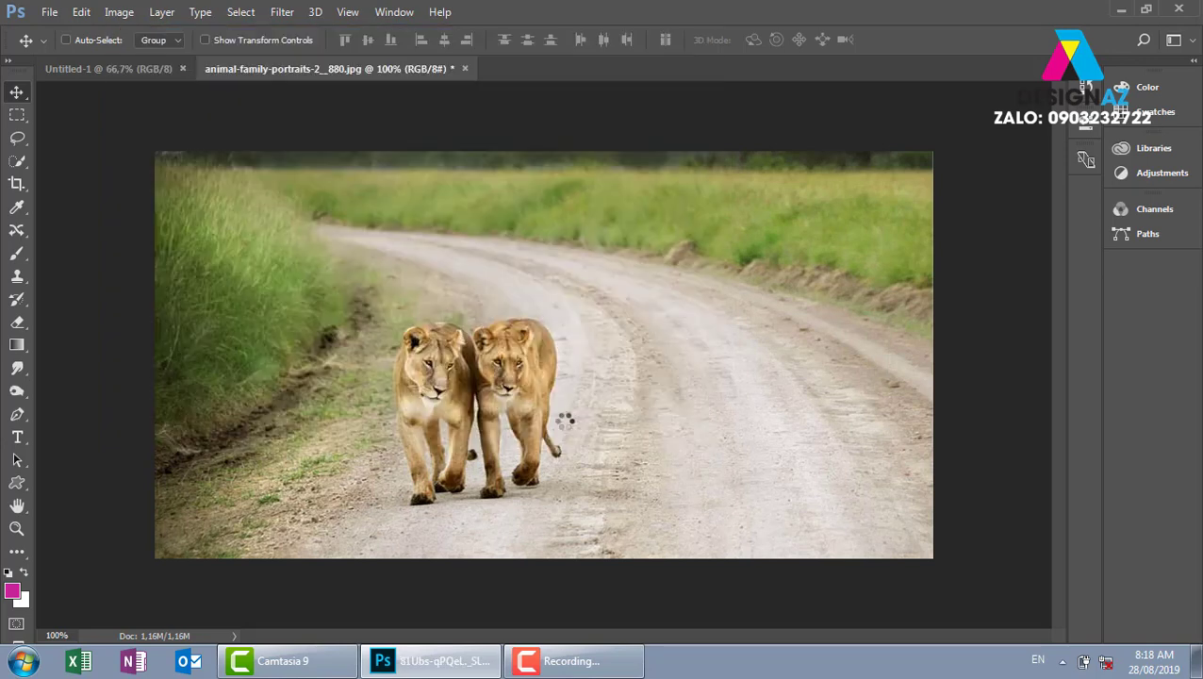
{"action": "key", "text": "ctrl+minus"}
{"action": "key", "text": "ctrl+minus"}
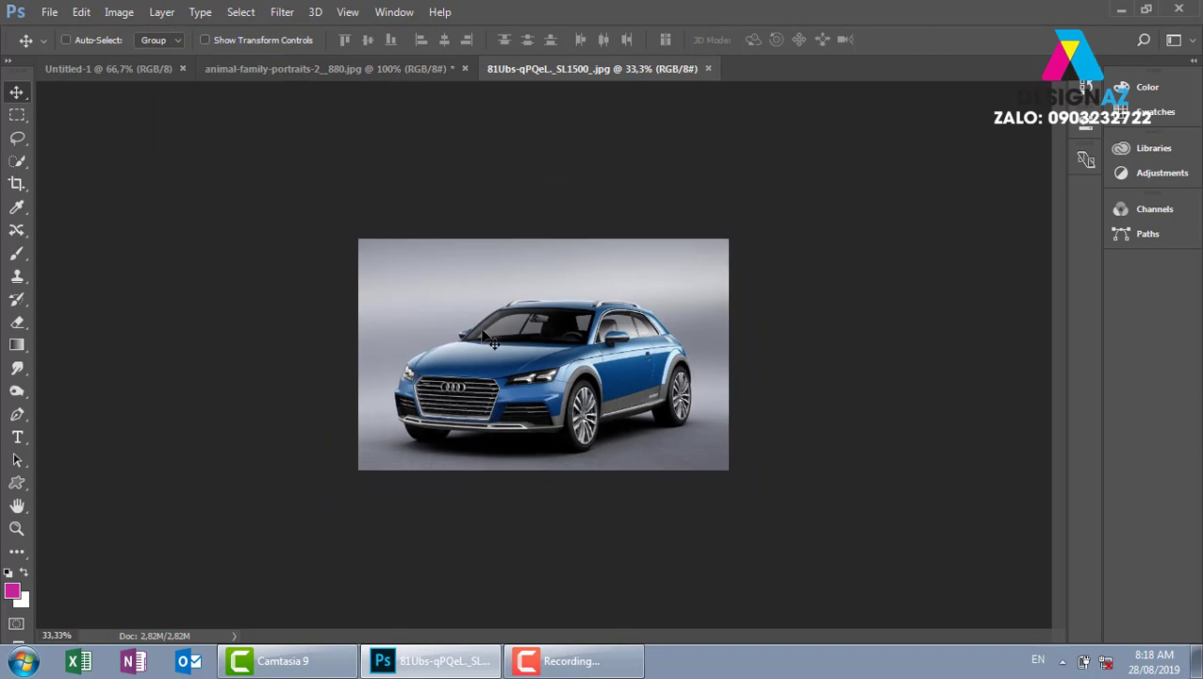
{"action": "key", "text": "F7"}
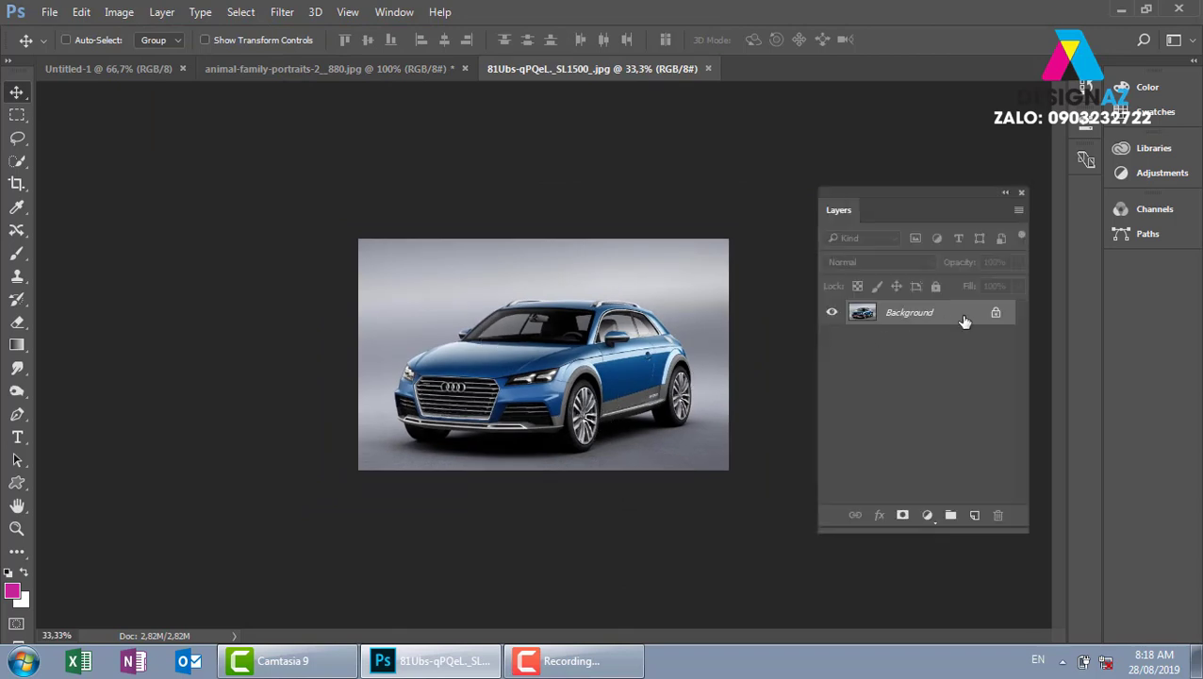
- Unlock the Background as Layer 0, then try a crop and undo it
{"action": "double_click", "coordinate": [962, 319]}
{"action": "key", "text": "Return"}
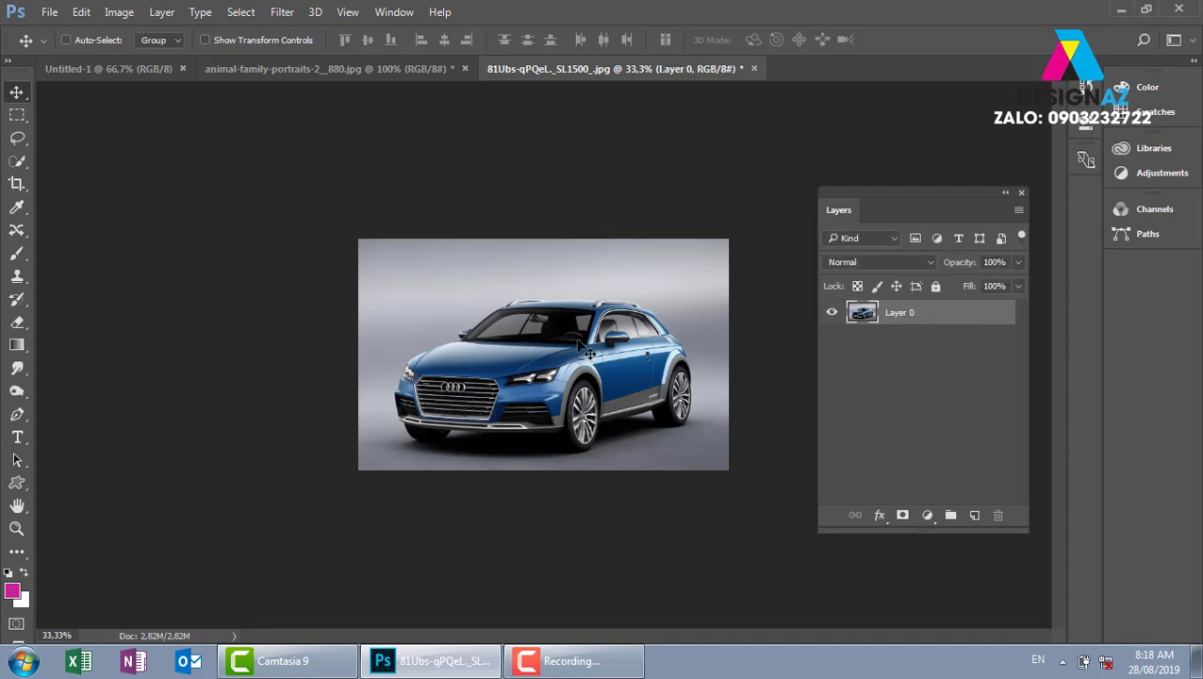
{"action": "key", "text": "c"}
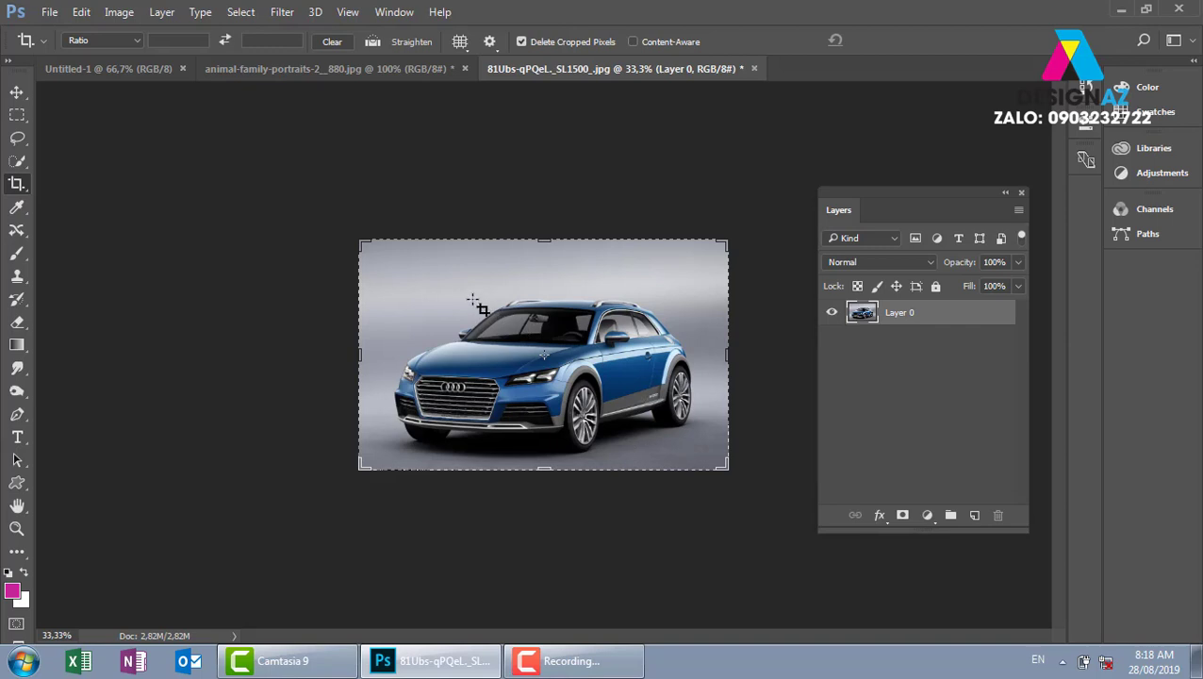
{"action": "mouse_move", "coordinate": [468, 296]}
{"action": "left_mouse_down"}
{"action": "mouse_move", "coordinate": [605, 426]}
{"action": "mouse_move", "coordinate": [617, 419]}
{"action": "left_mouse_up"}
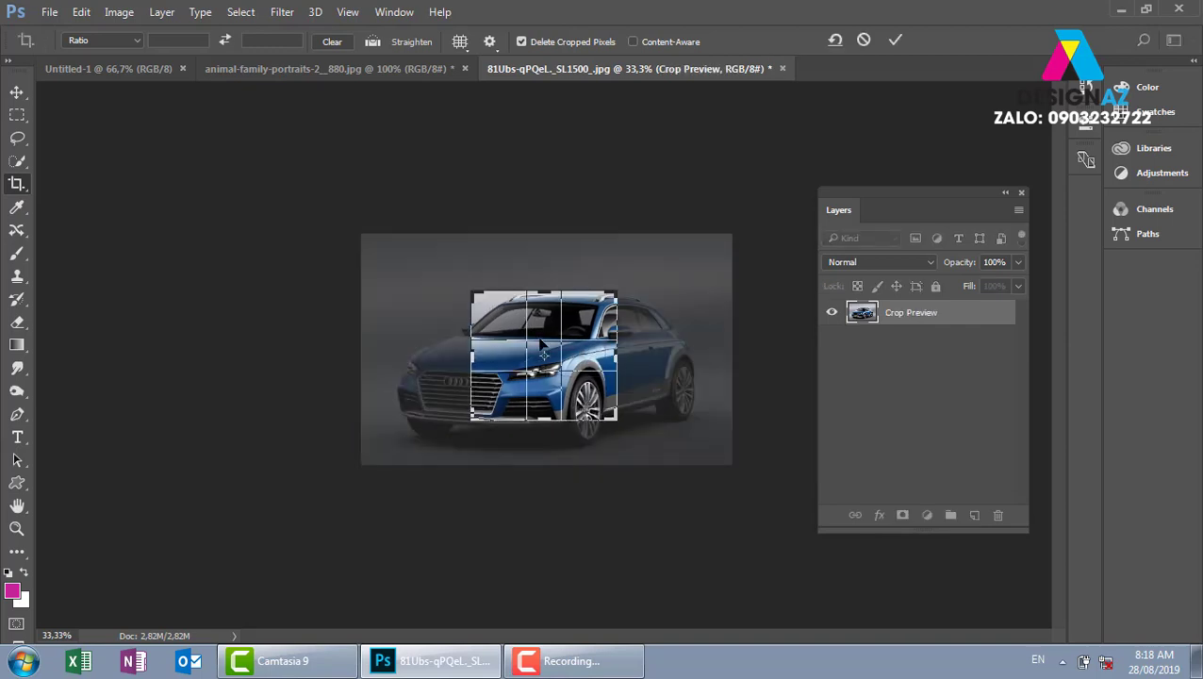
{"action": "key", "text": "Return"}
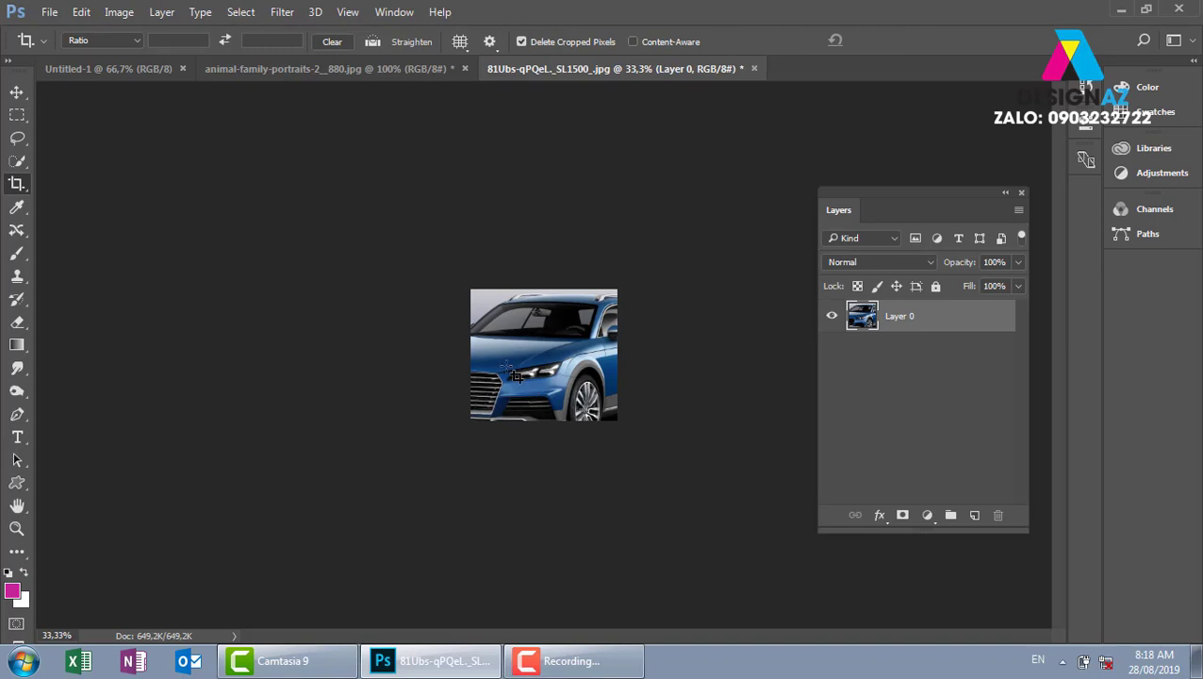
{"action": "key", "text": "ctrl+z"}
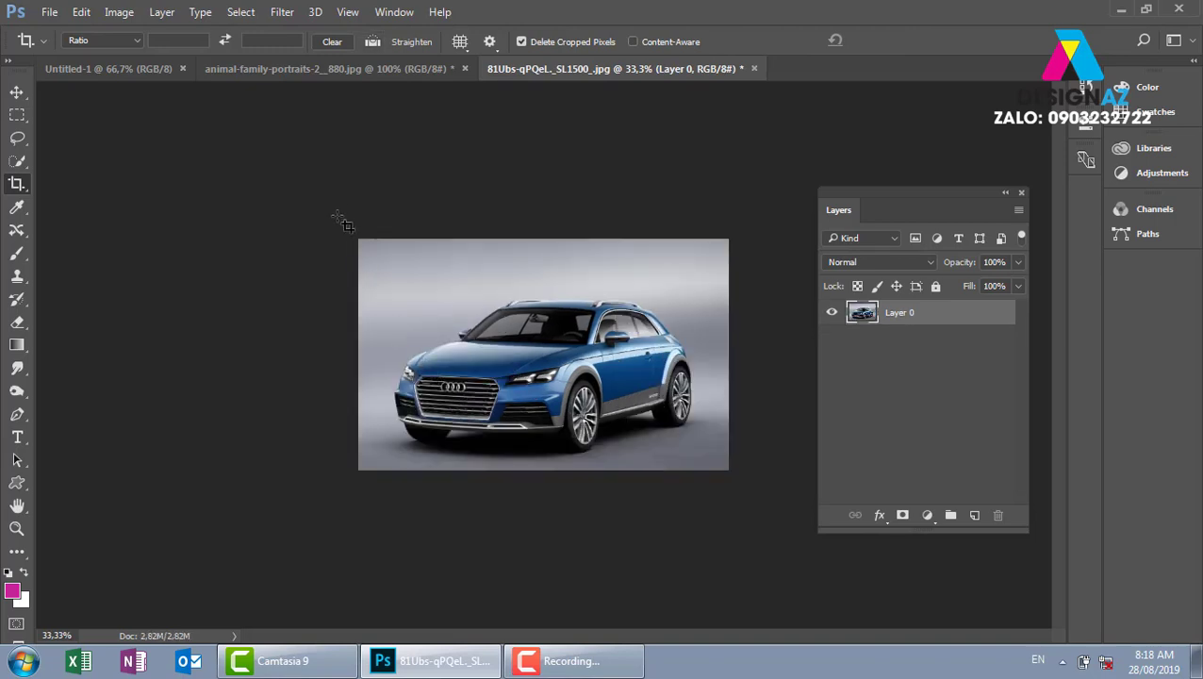
- Widen the canvas by dragging the crop box past the left and right edges
{"action": "left_click_drag", "start_coordinate": [358, 239], "coordinate": [361, 242]}
{"action": "left_click_drag", "start_coordinate": [540, 394], "coordinate": [773, 526]}
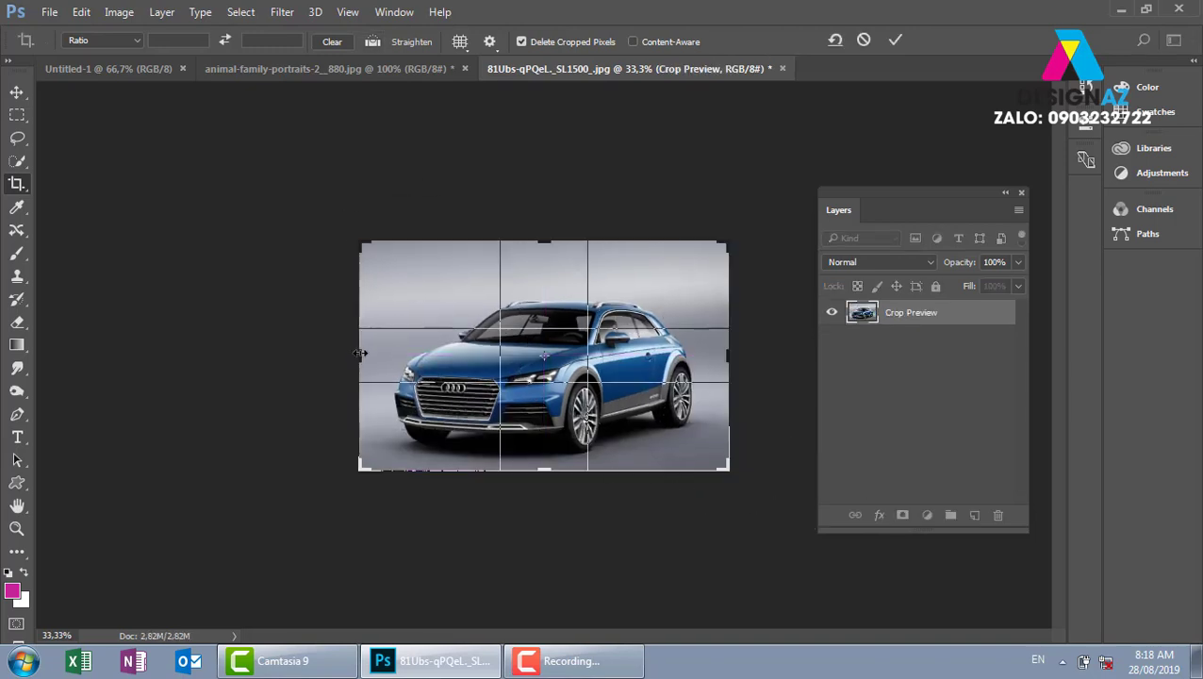
{"action": "mouse_move", "coordinate": [358, 351]}
{"action": "left_mouse_down"}
{"action": "mouse_move", "coordinate": [269, 349]}
{"action": "mouse_move", "coordinate": [320, 349]}
{"action": "left_mouse_up"}
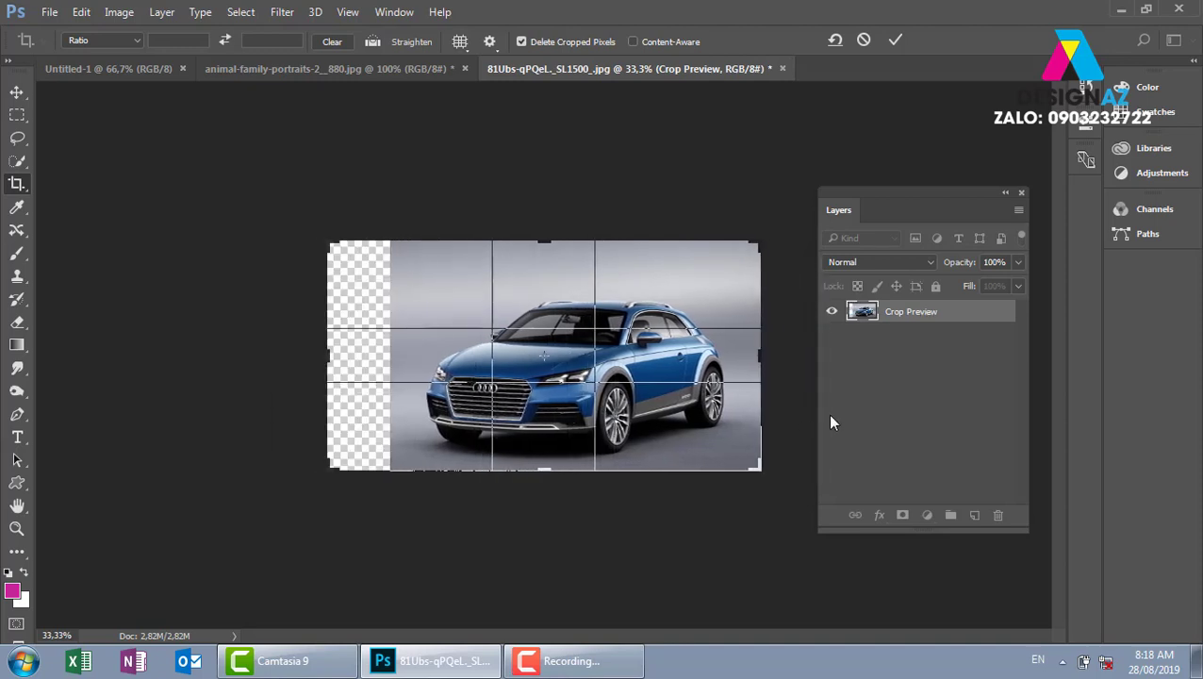
{"action": "left_click_drag", "start_coordinate": [760, 356], "coordinate": [786, 358]}
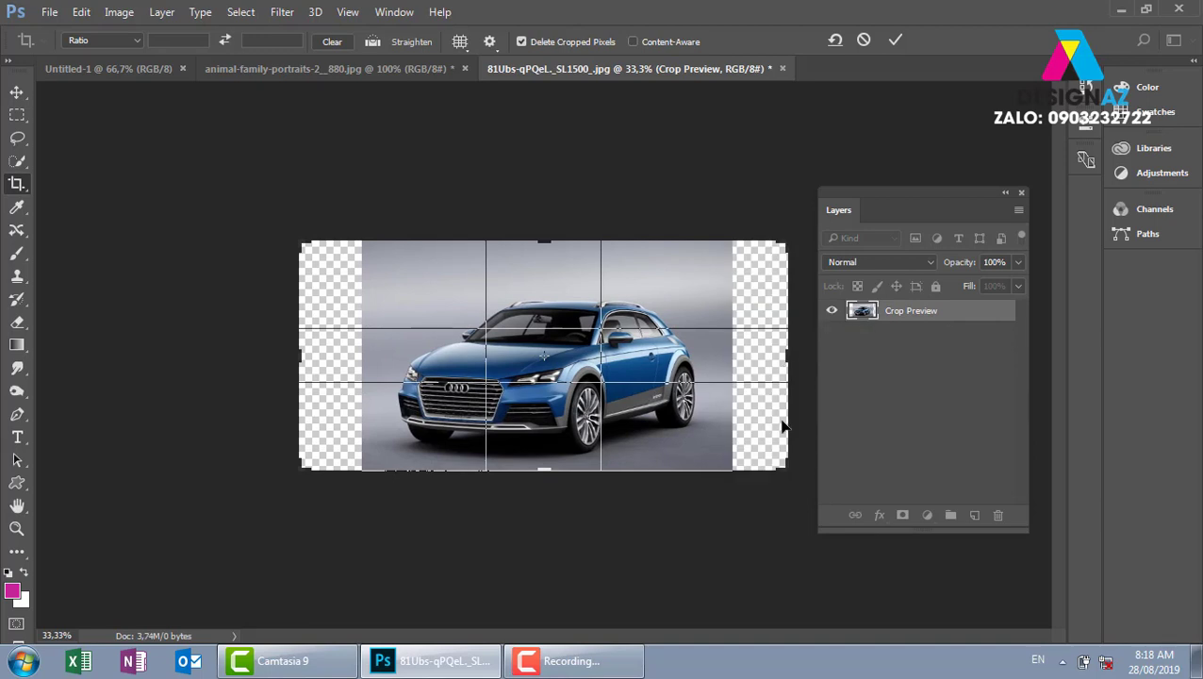
{"action": "key", "text": "Return"}
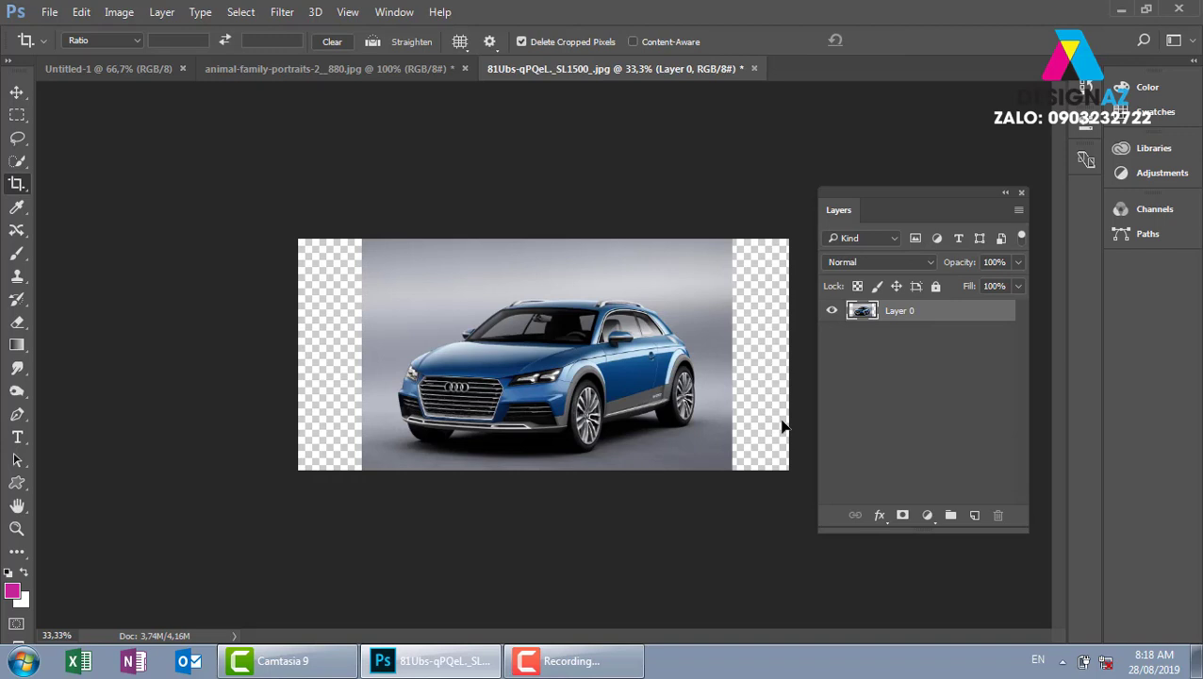
{"action": "left_click", "coordinate": [17, 91]}
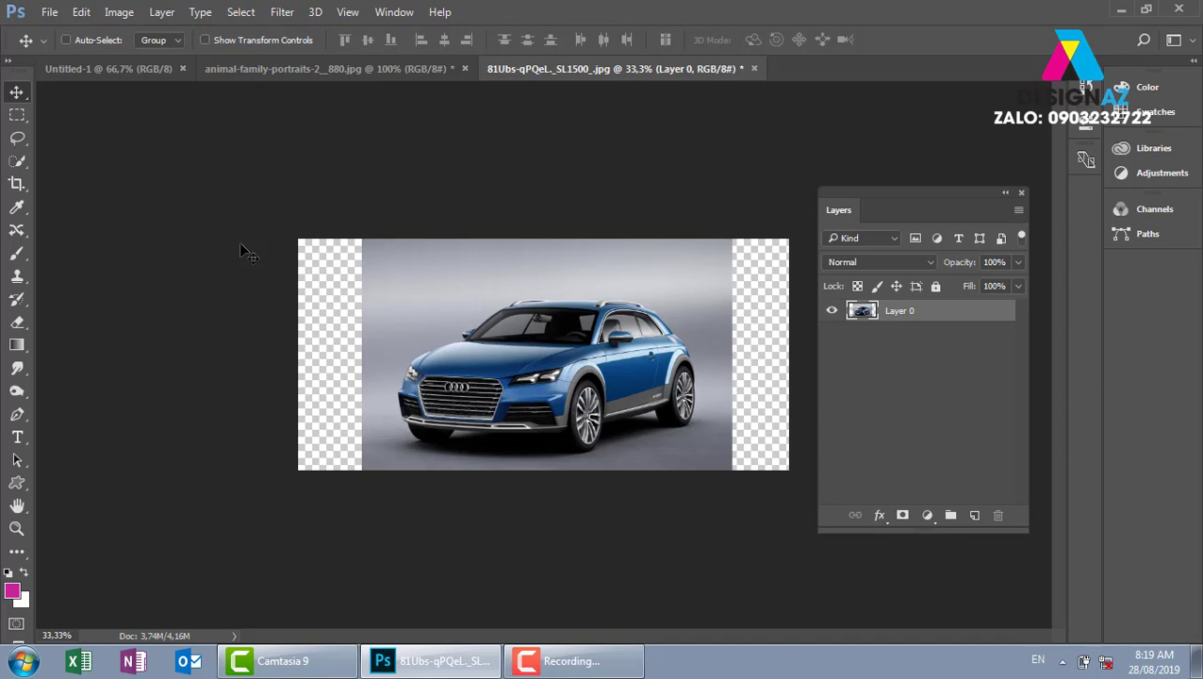
- Slide the car's Layer 0 flush against the canvas's right edge for transforming
{"action": "right_click", "coordinate": [551, 324]}
{"action": "left_click", "coordinate": [449, 336]}
{"action": "left_click_drag", "start_coordinate": [449, 336], "coordinate": [505, 336]}
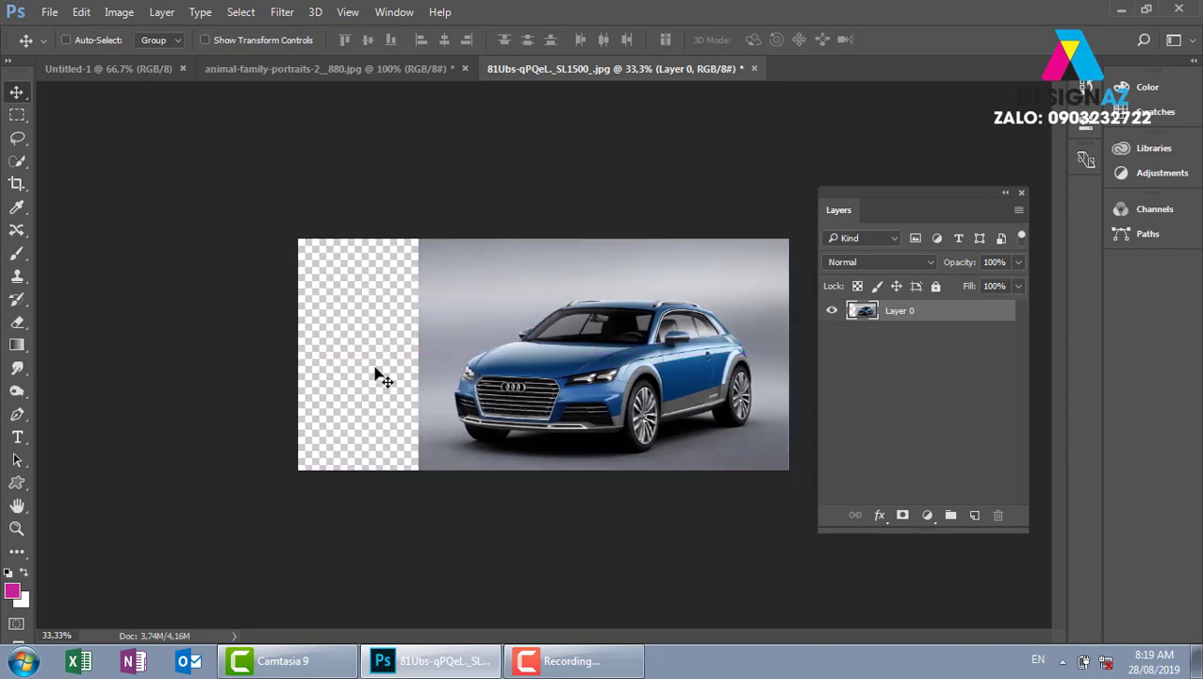
{"action": "key", "text": "ctrl"}
{"action": "key", "text": "ctrl+t"}
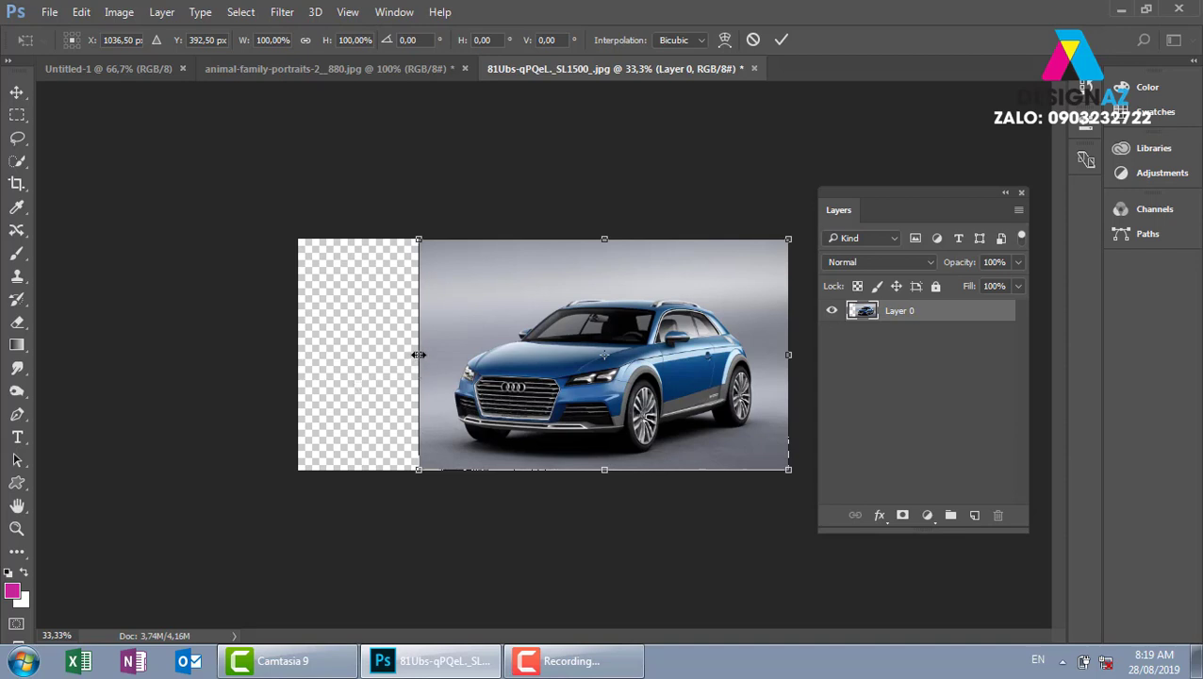
- Try stretching the photo leftward with Free Transform, undoing each distorted result
{"action": "left_click_drag", "start_coordinate": [418, 355], "coordinate": [291, 356]}
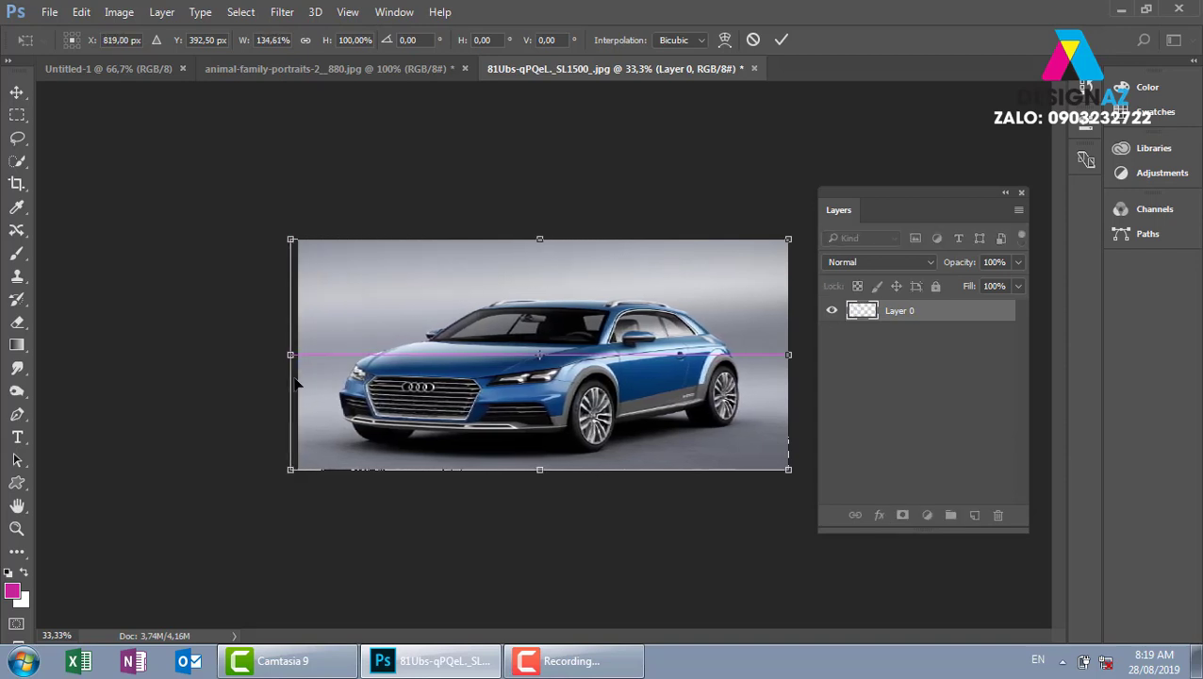
{"action": "left_click_drag", "start_coordinate": [292, 356], "coordinate": [299, 355]}
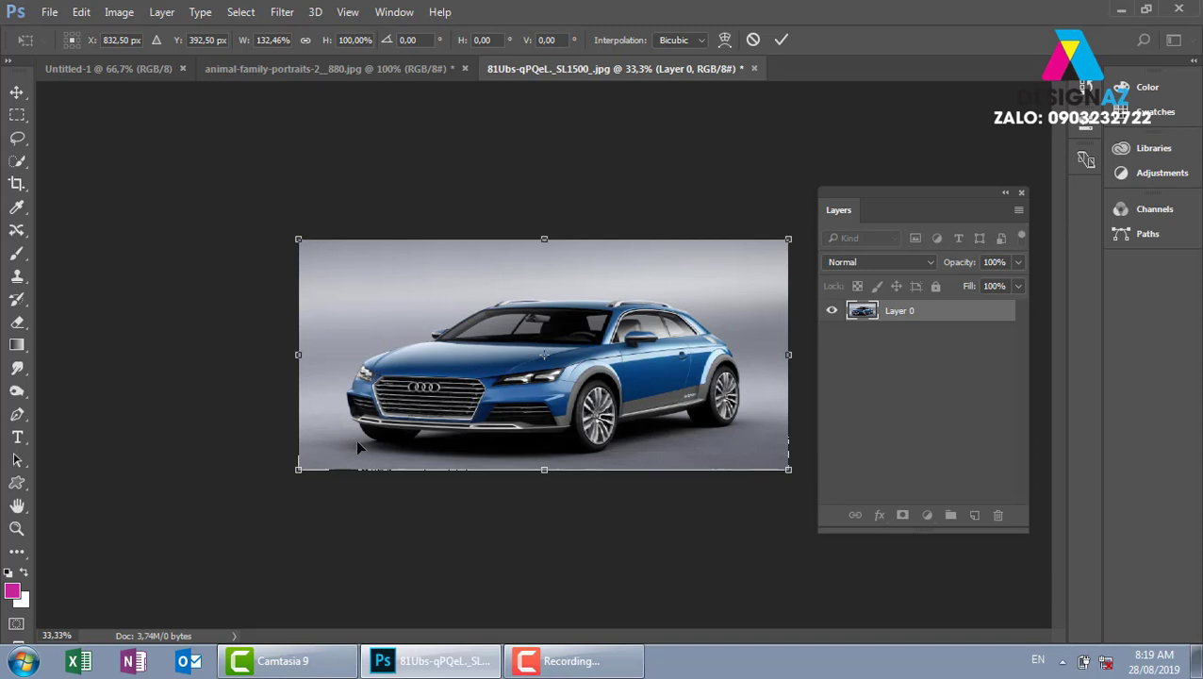
{"action": "key", "text": "Return"}
{"action": "key", "text": "ctrl+z"}
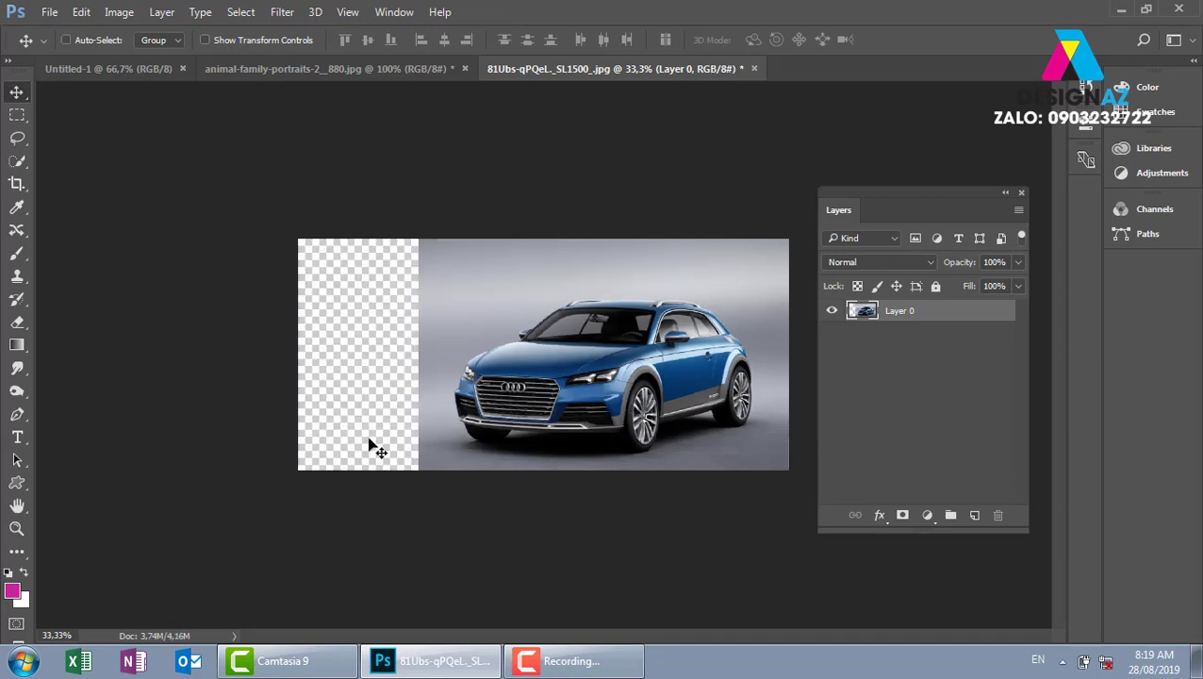
{"action": "key", "text": "ctrl"}
{"action": "key", "text": "ctrl+t"}
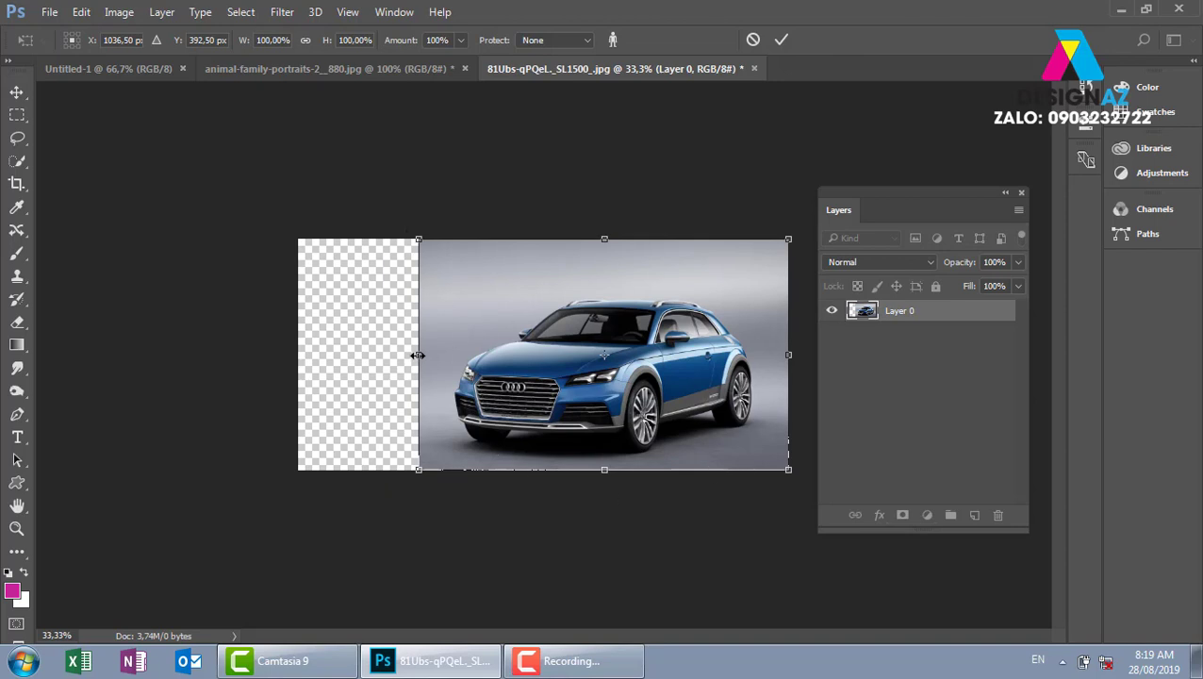
{"action": "left_click_drag", "start_coordinate": [417, 354], "coordinate": [298, 356]}
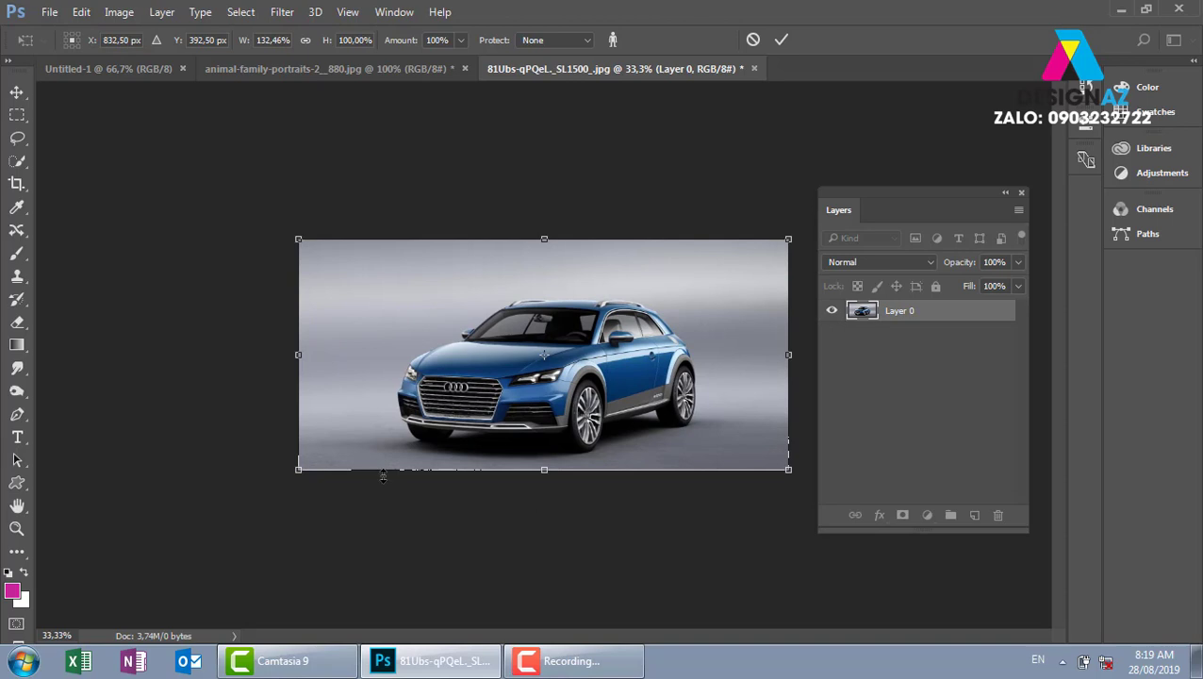
{"action": "key", "text": "Return"}
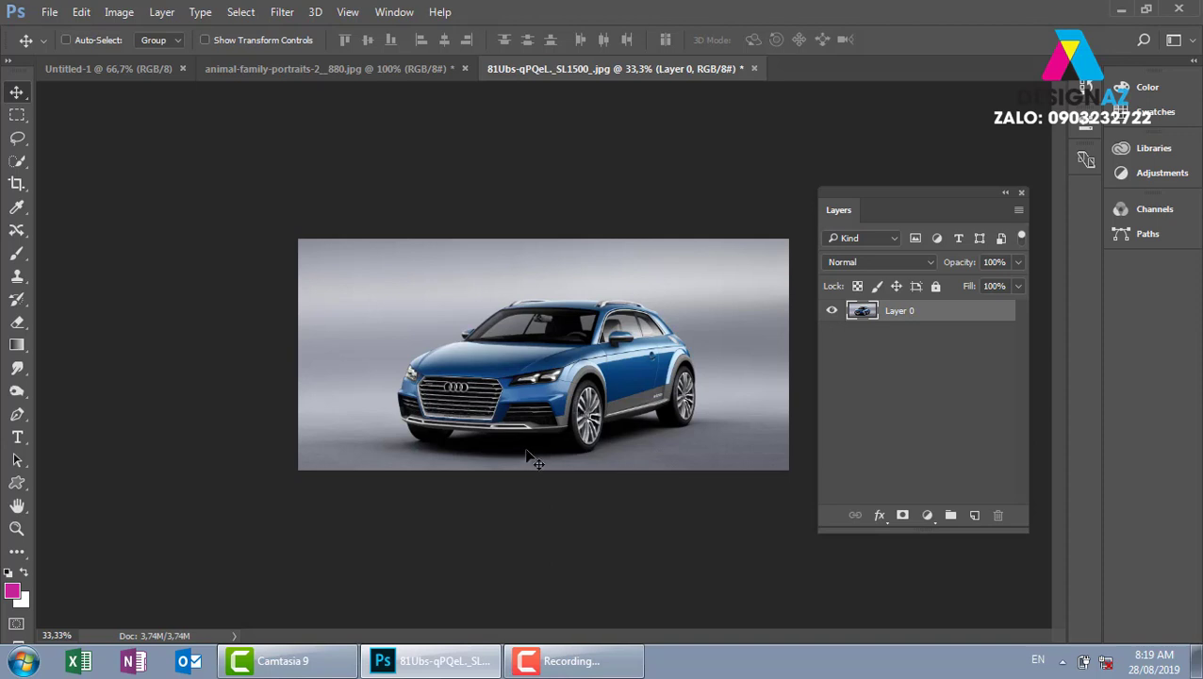
{"action": "key", "text": "ctrl+z"}
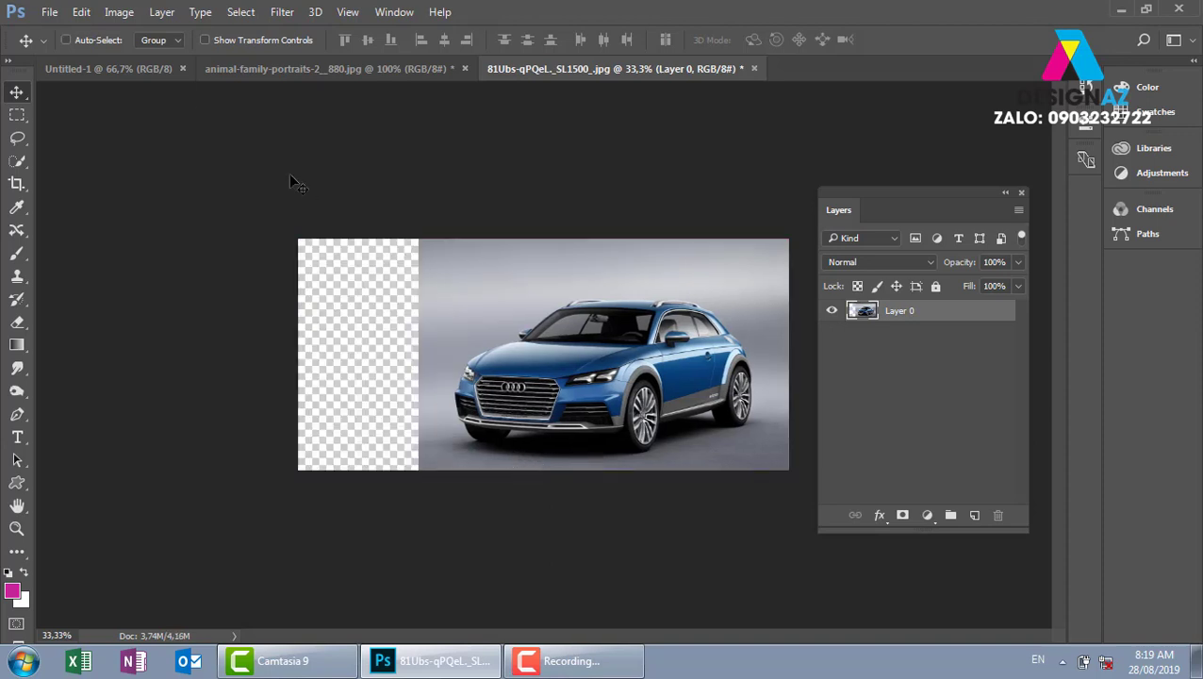
- Fill the left strip with Edit > Content-Aware Scale, then shift the photo sideways
{"action": "left_click", "coordinate": [81, 15]}
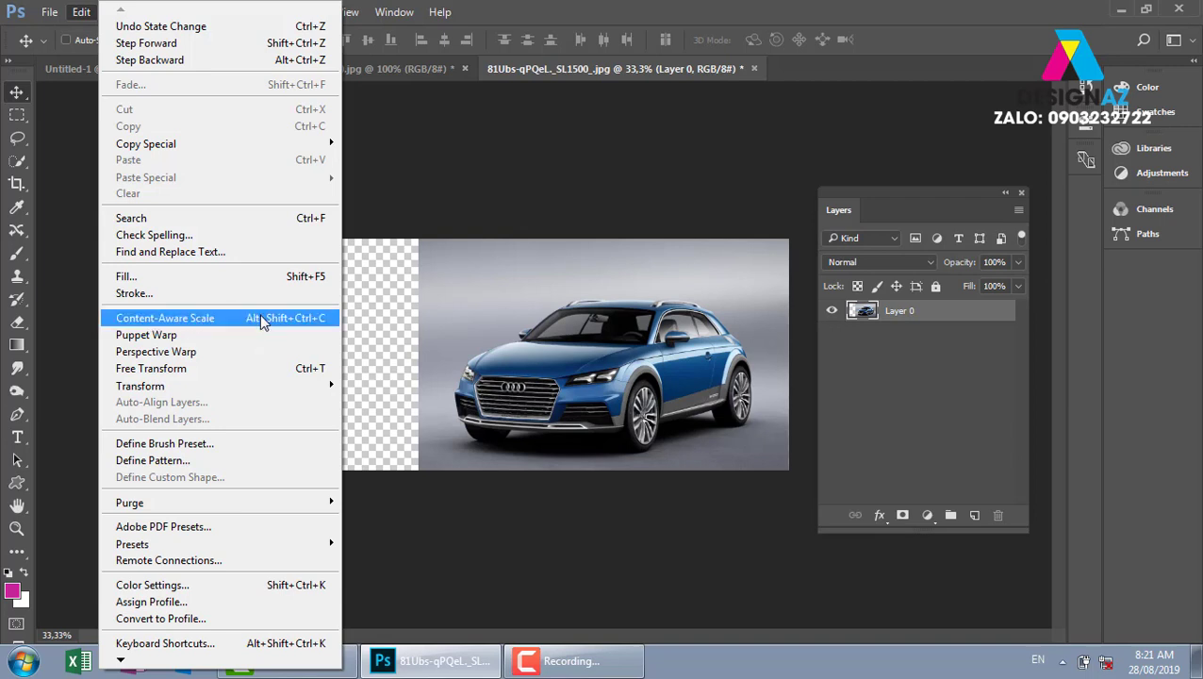
{"action": "left_click", "coordinate": [261, 320]}
{"action": "mouse_move", "coordinate": [420, 353]}
{"action": "left_mouse_down"}
{"action": "mouse_move", "coordinate": [285, 355]}
{"action": "mouse_move", "coordinate": [298, 354]}
{"action": "left_mouse_up"}
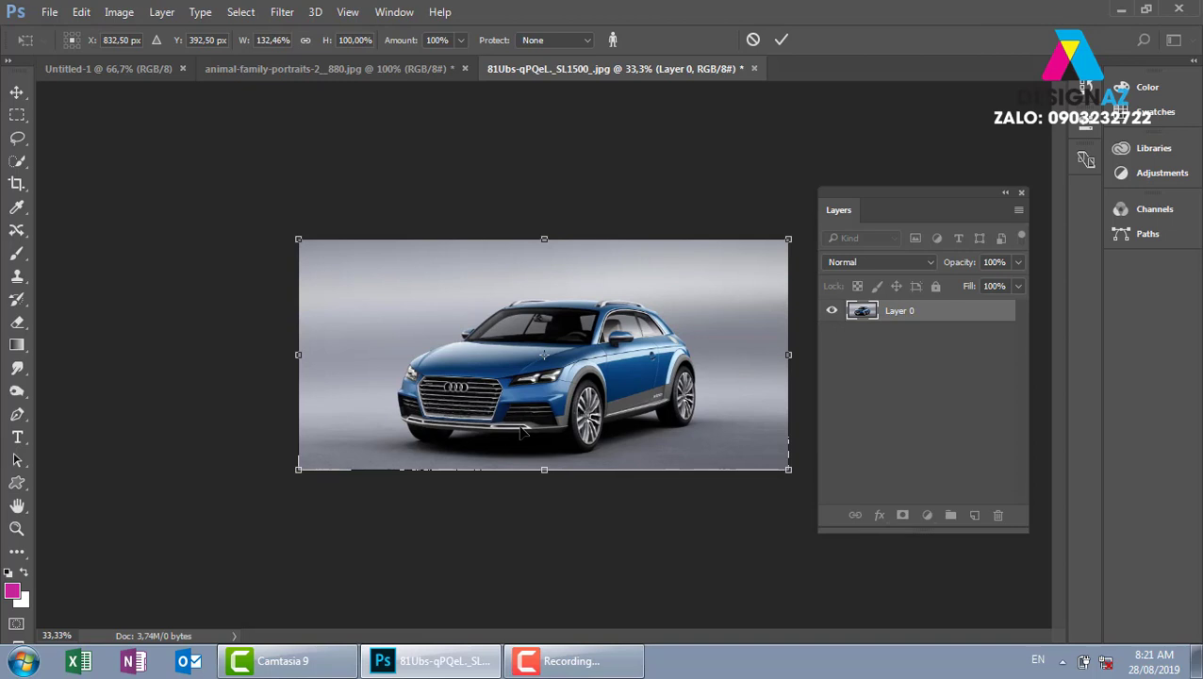
{"action": "key", "text": "Return"}
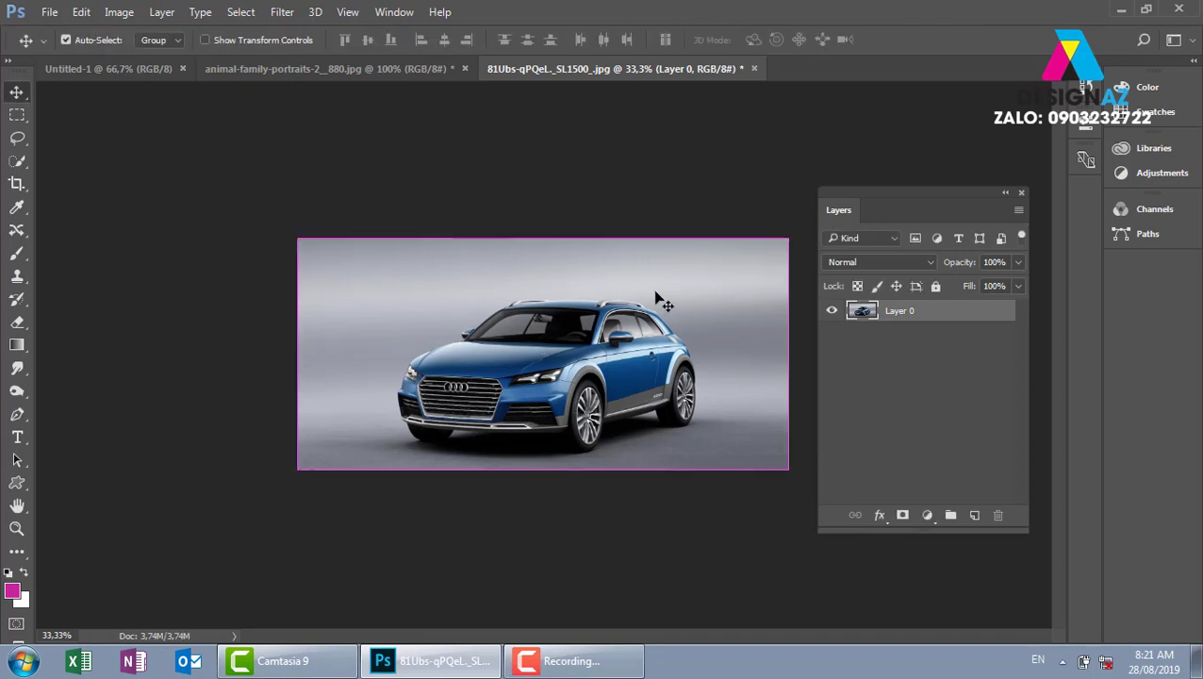
{"action": "left_click_drag", "start_coordinate": [707, 385], "coordinate": [645, 380]}
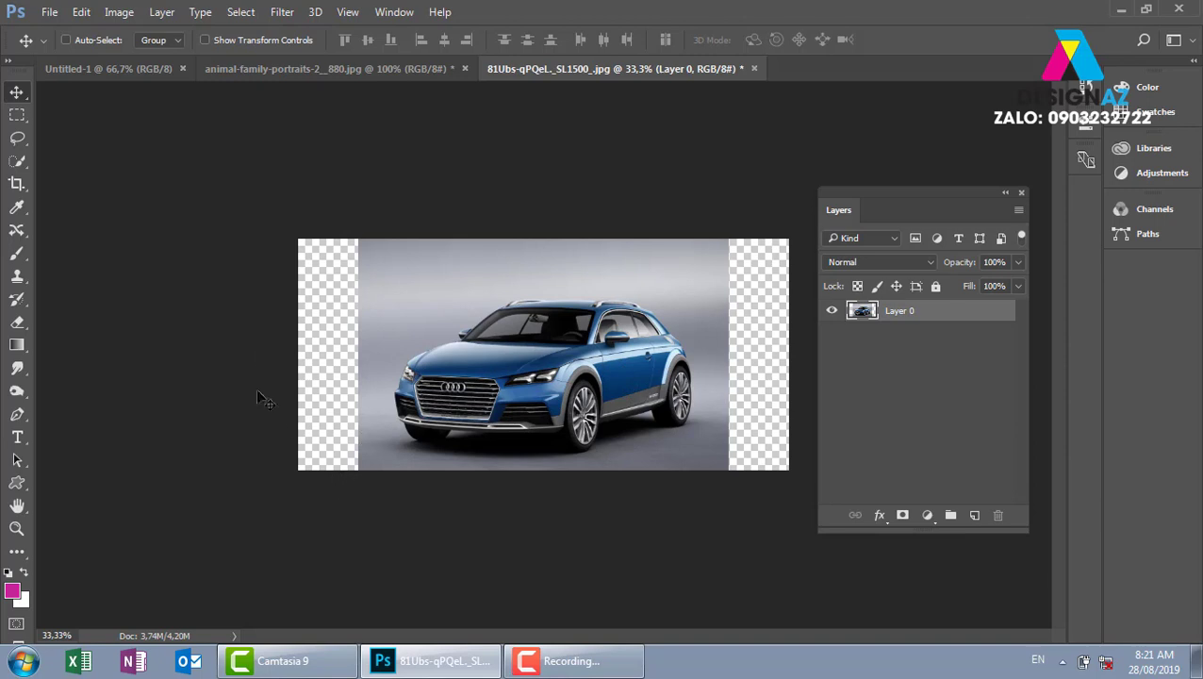
{"action": "left_click", "coordinate": [17, 115]}
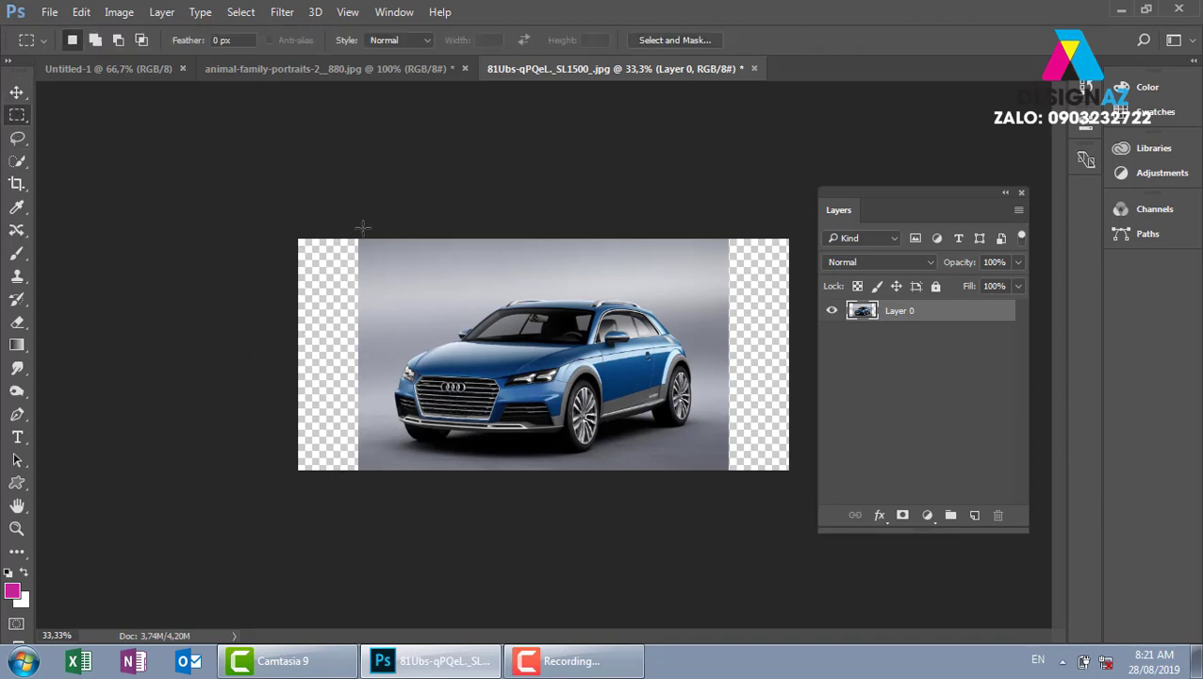
{"action": "left_click_drag", "start_coordinate": [361, 224], "coordinate": [375, 479]}
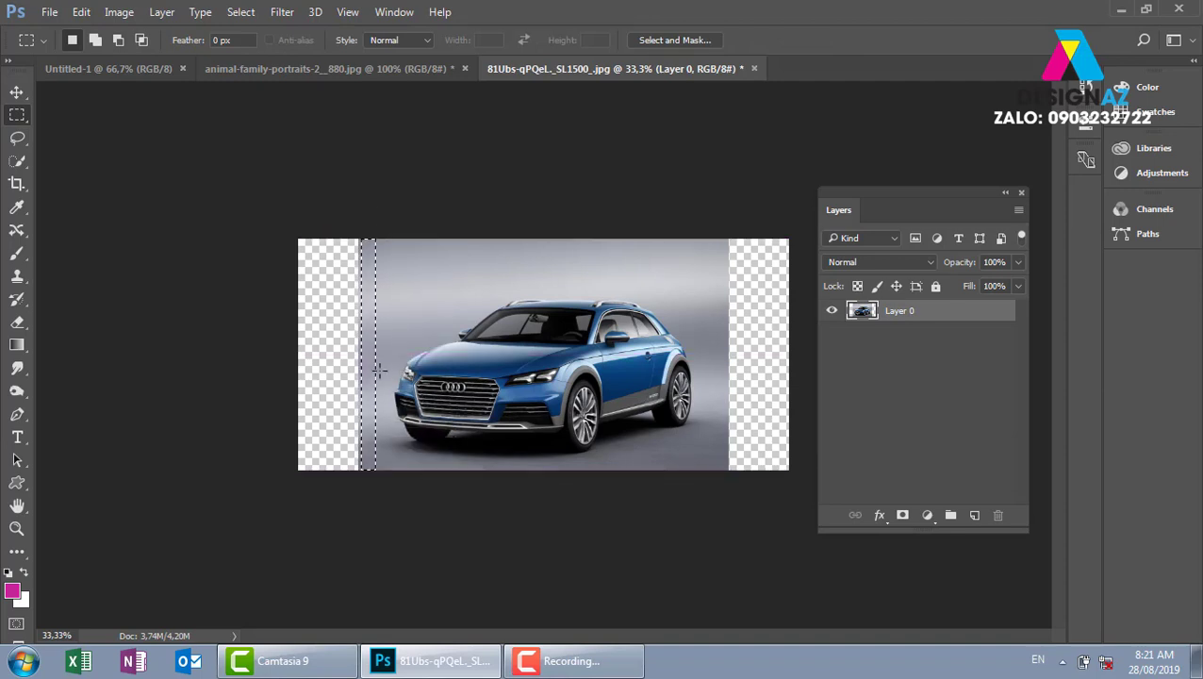
{"action": "key", "text": "ctrl+t"}
{"action": "left_click_drag", "start_coordinate": [352, 357], "coordinate": [282, 361]}
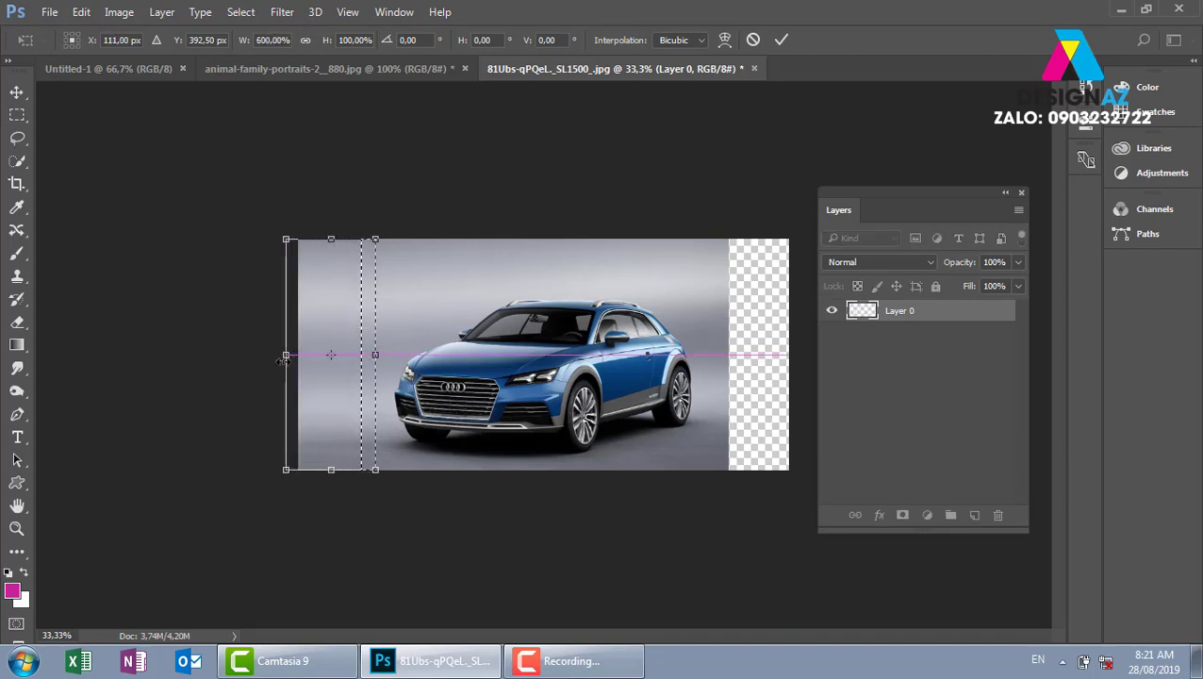
{"action": "key", "text": "Return"}
{"action": "key", "text": "ctrl+d"}
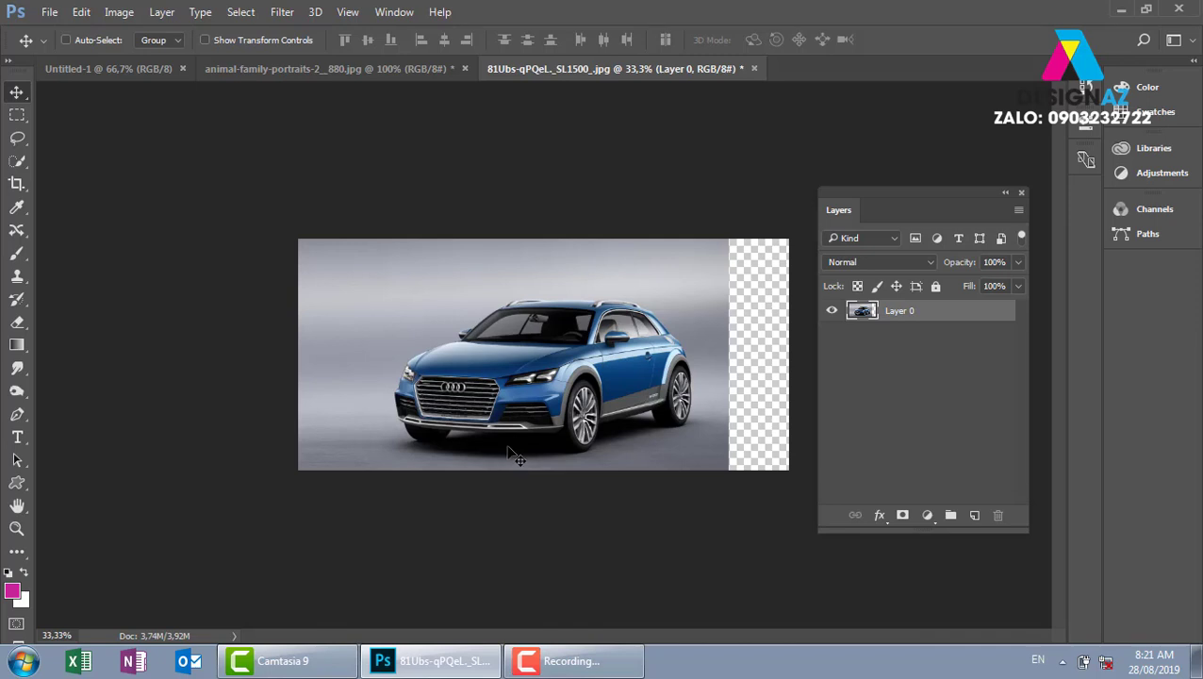
{"action": "key", "text": "m"}
{"action": "left_click_drag", "start_coordinate": [726, 227], "coordinate": [726, 501]}
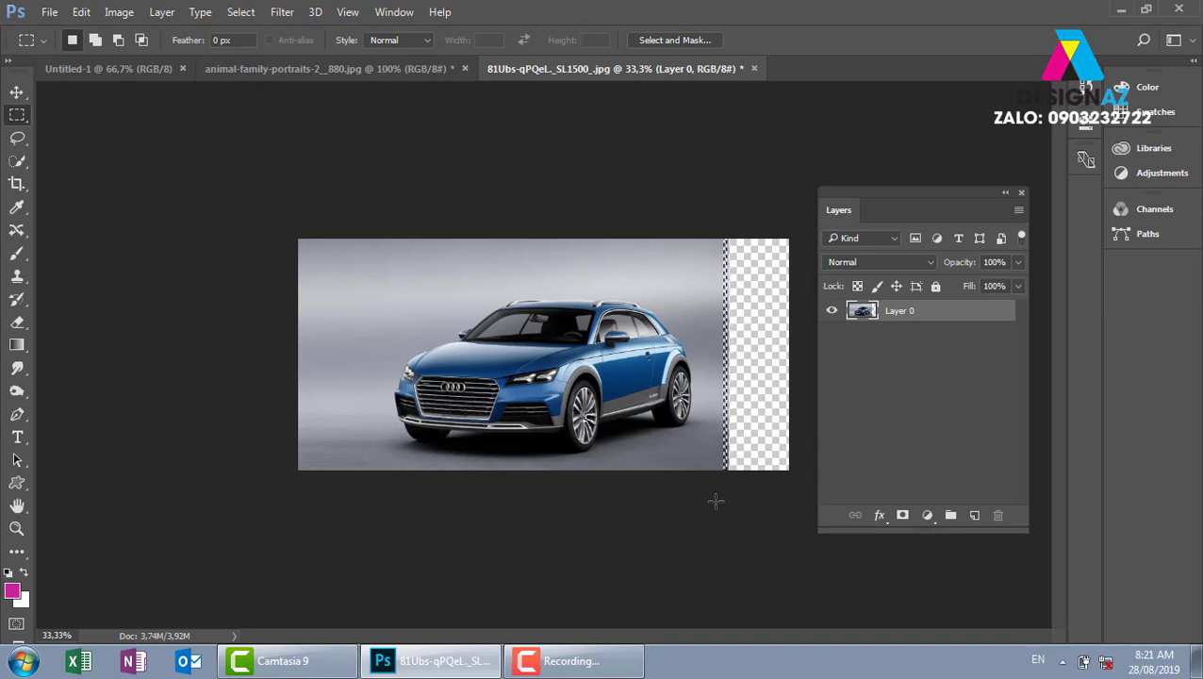
{"action": "key", "text": "ctrl+t"}
{"action": "left_click_drag", "start_coordinate": [733, 360], "coordinate": [790, 360]}
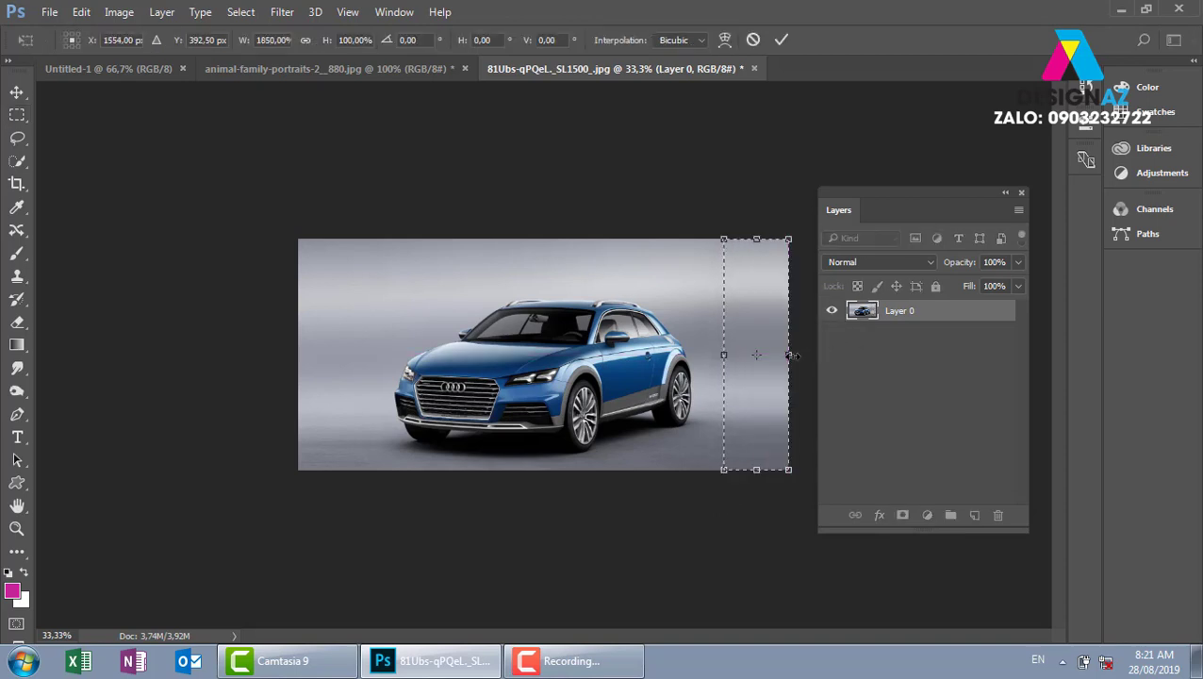
{"action": "key", "text": "Return"}
{"action": "key", "text": "ctrl+d"}
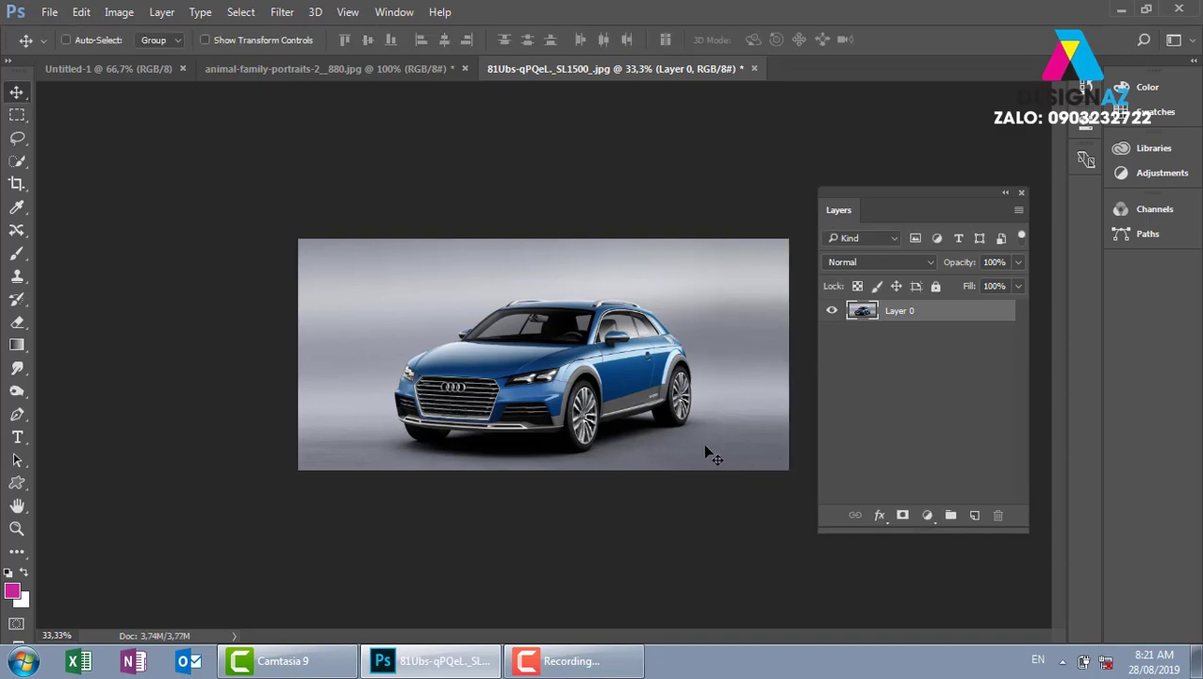
{"action": "scroll", "coordinate": [671, 439], "scroll_direction": "up", "scroll_amount": 3}
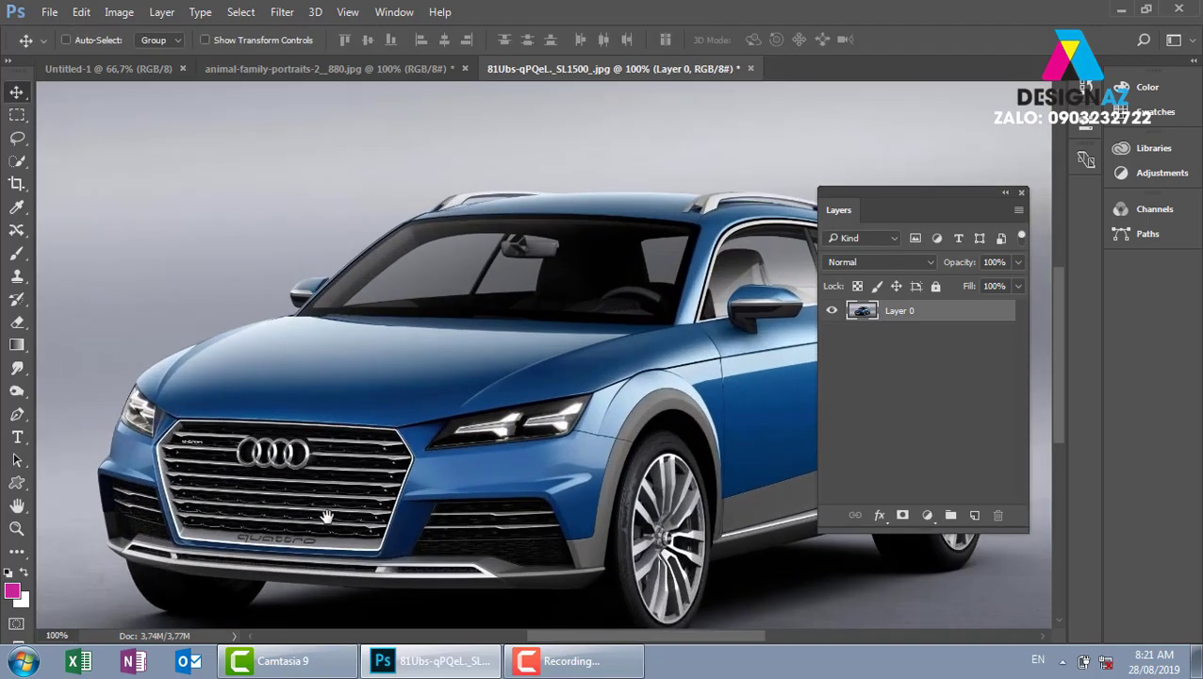
{"action": "left_click_drag", "start_coordinate": [325, 516], "coordinate": [685, 317]}
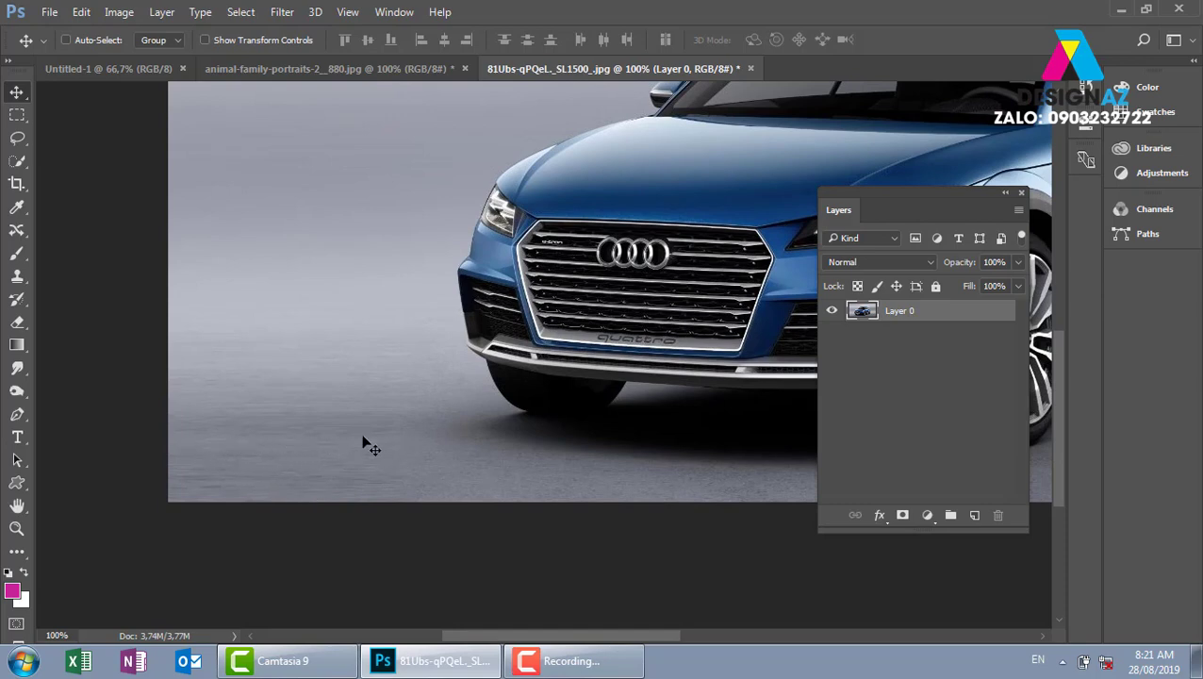
{"action": "key", "text": "ctrl+minus"}
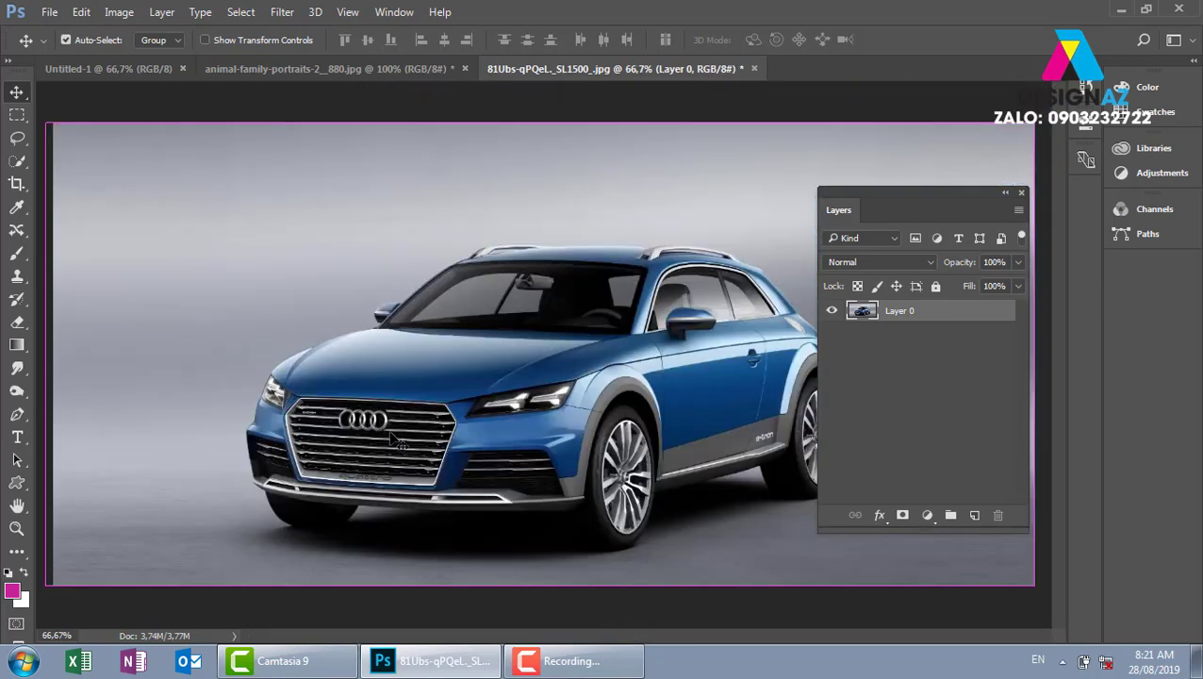
{"action": "key", "text": "ctrl+minus"}
{"action": "key", "text": "ctrl+a"}
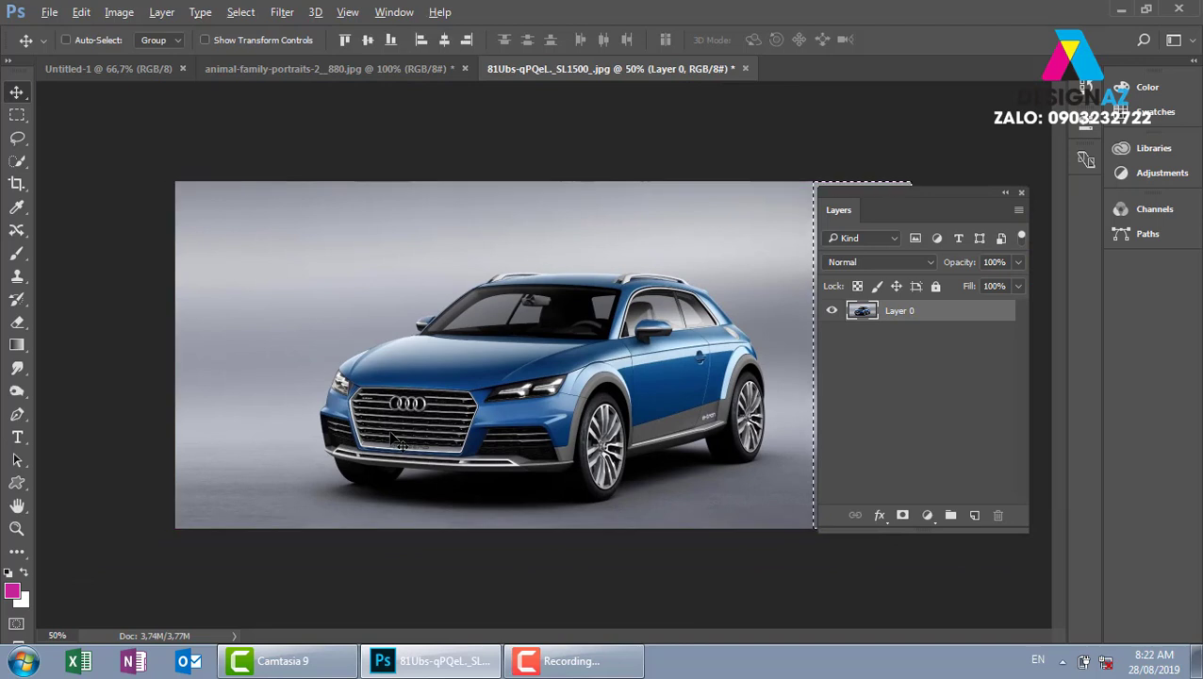
{"action": "key", "text": "Delete"}
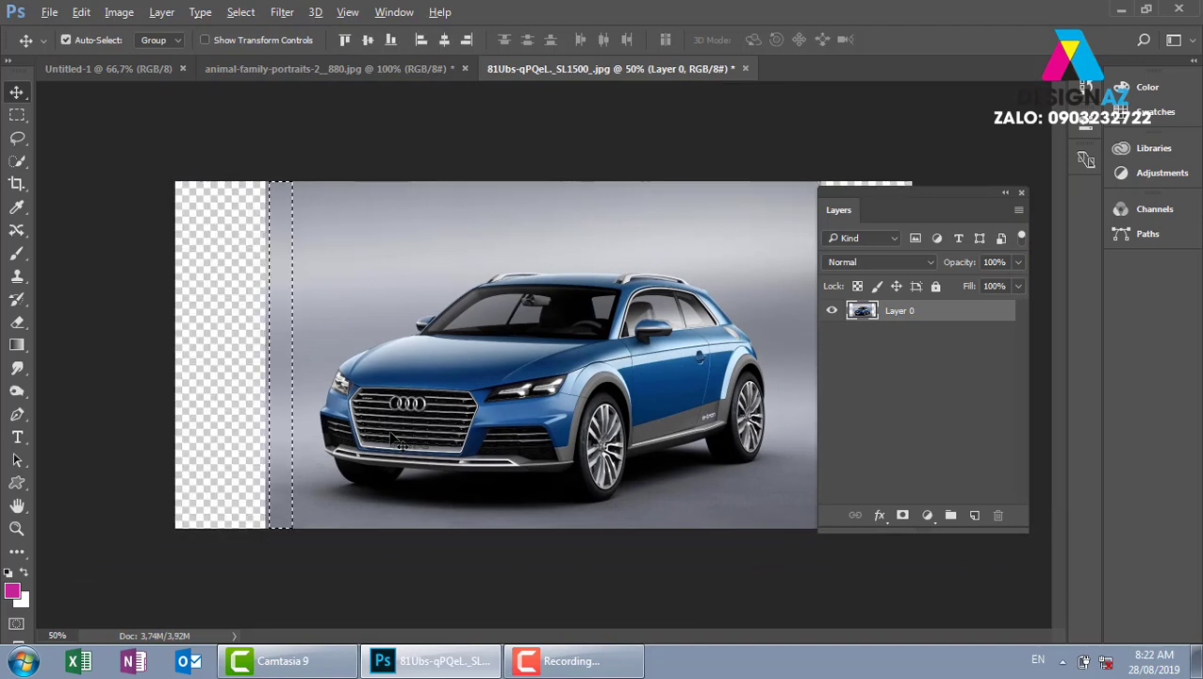
{"action": "key", "text": "ctrl+minus"}
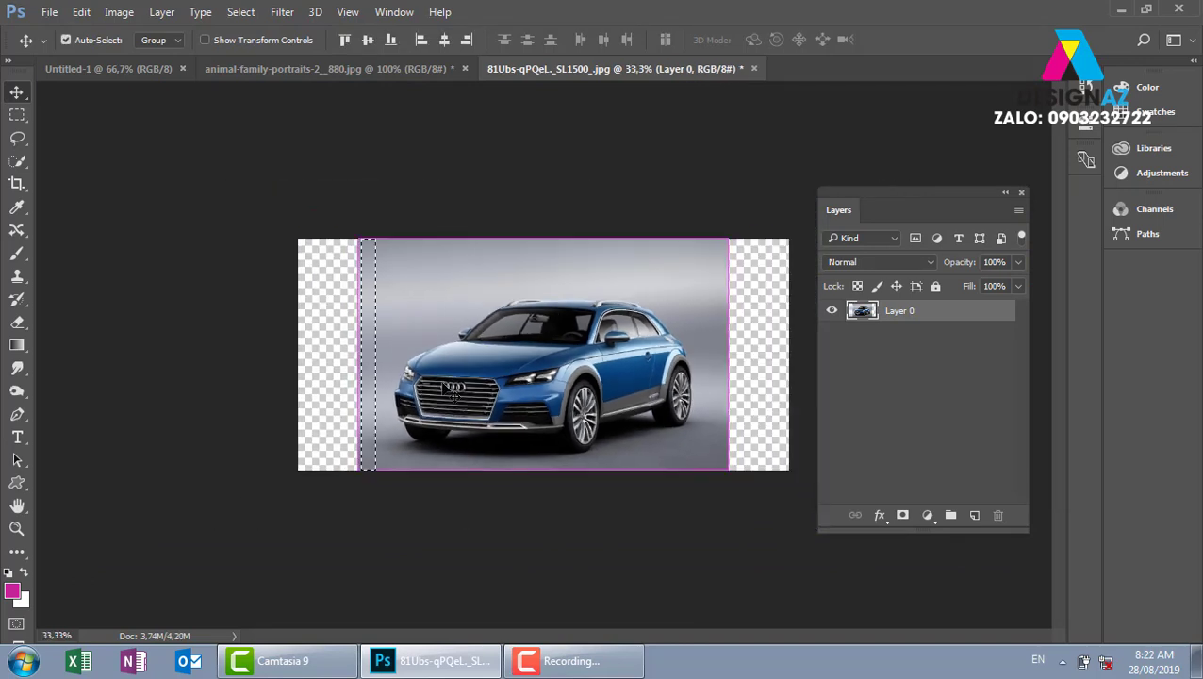
- Fill the empty right strip with matching background via a rectangular selection and Content-Aware Fill
{"action": "key", "text": "m"}
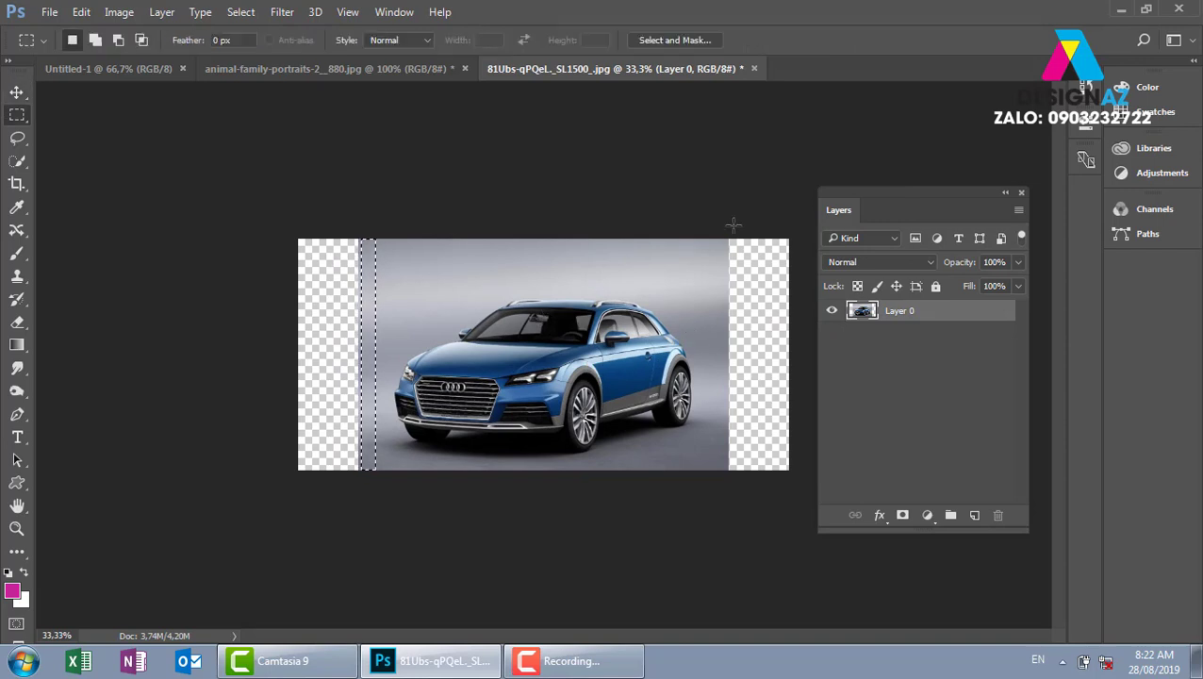
{"action": "left_click_drag", "start_coordinate": [724, 226], "coordinate": [800, 482]}
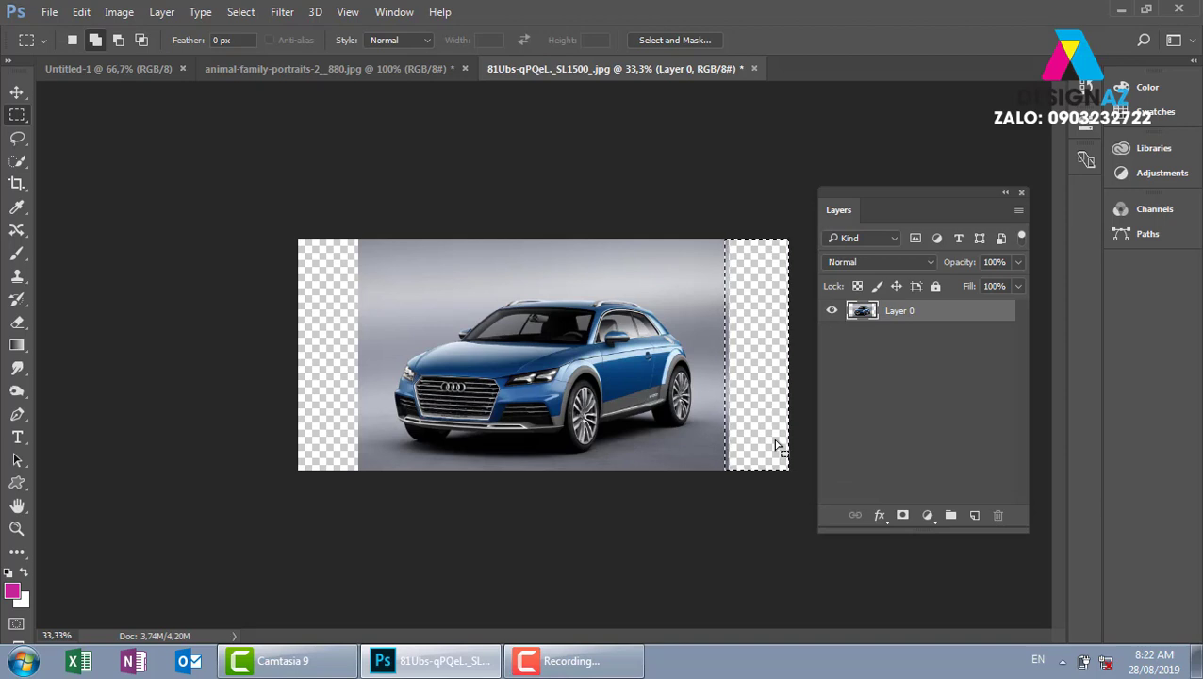
{"action": "key", "text": "shift+BackSpace"}
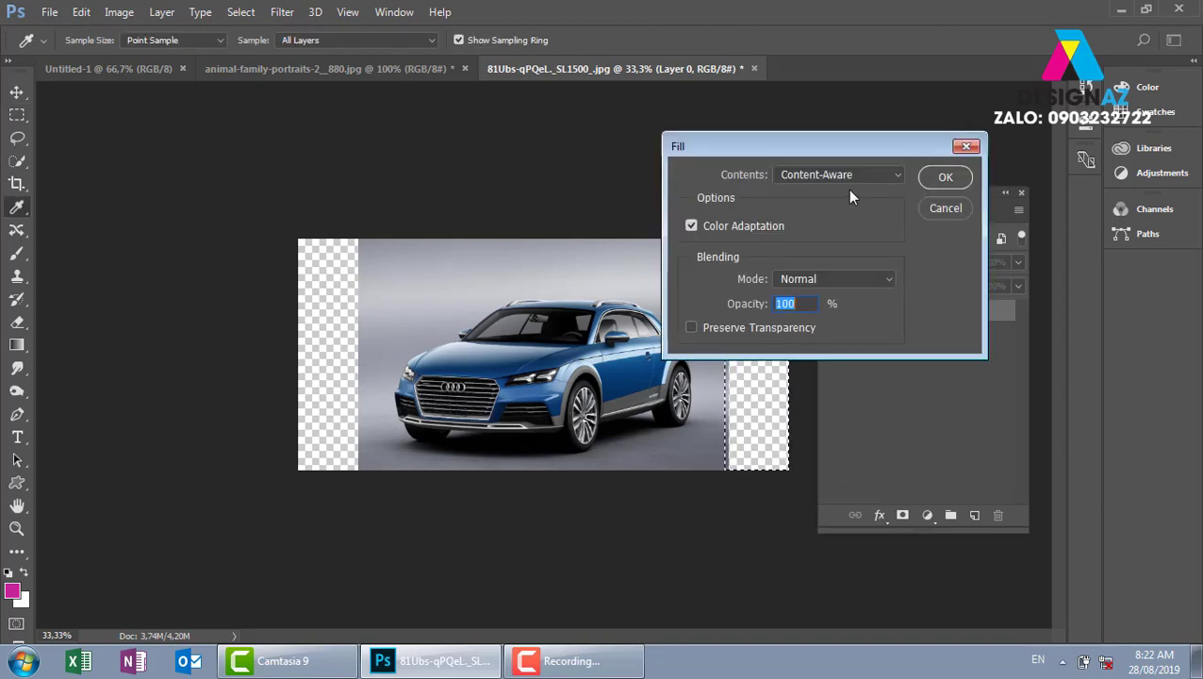
{"action": "left_click", "coordinate": [958, 180]}
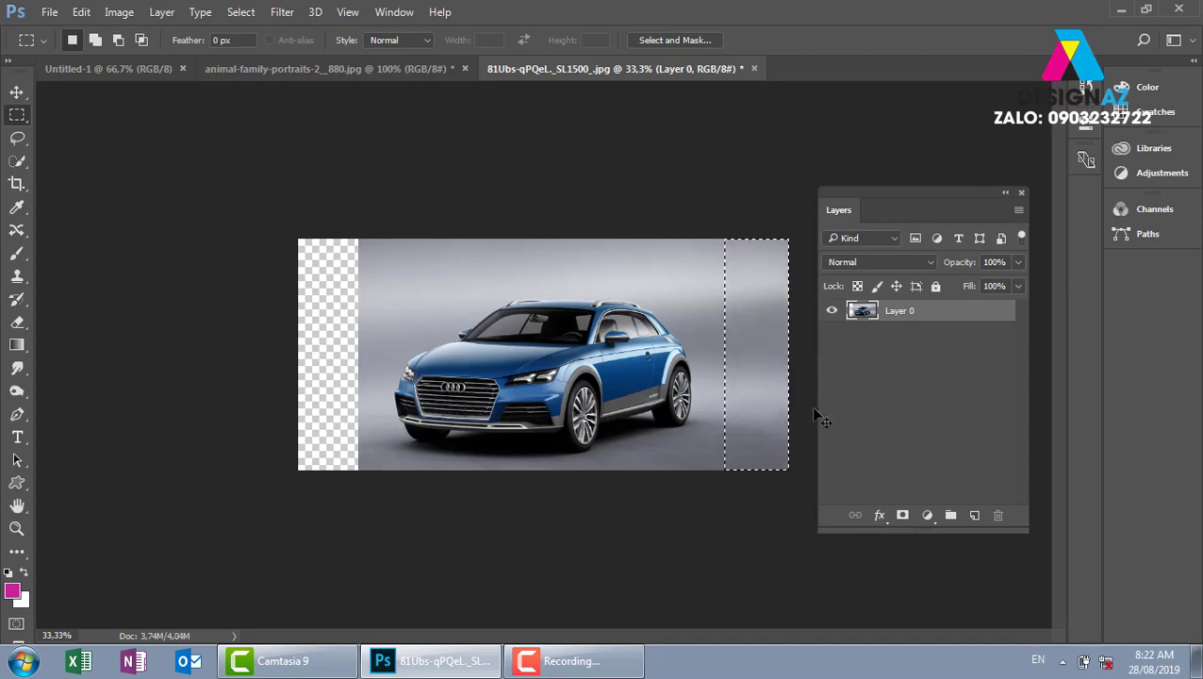
{"action": "key", "text": "ctrl+d"}
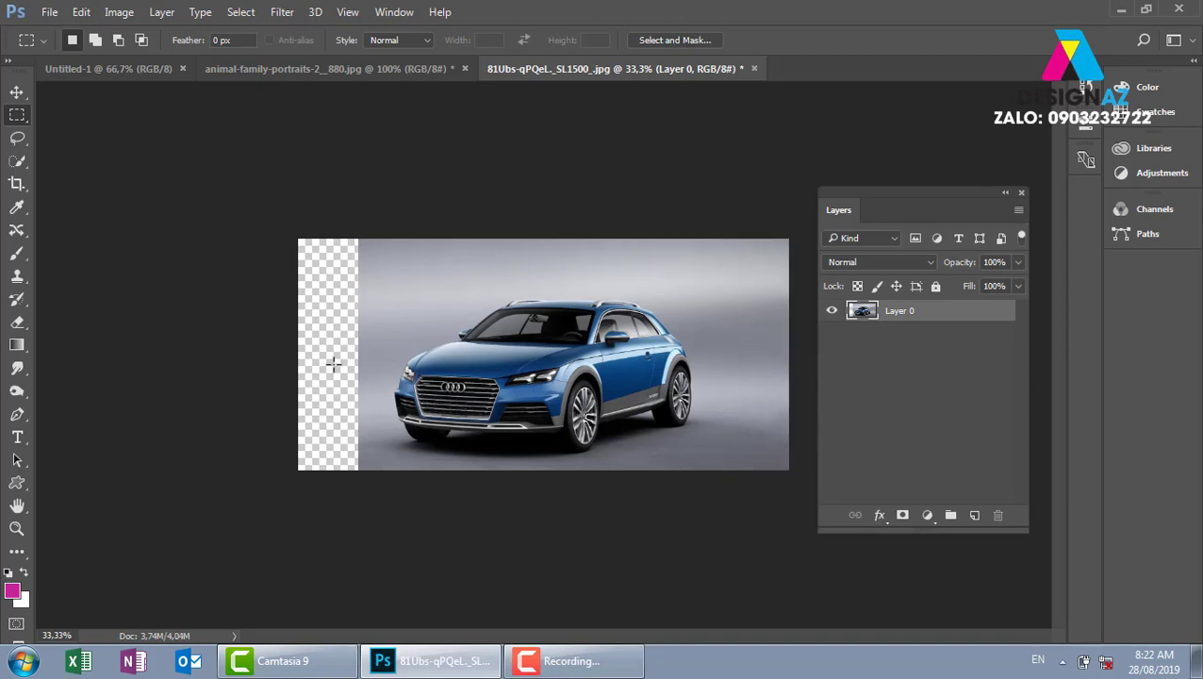
- Fill the empty left strip the same way, then zoom in on the car's grille
{"action": "left_click_drag", "start_coordinate": [274, 207], "coordinate": [360, 545]}
{"action": "key", "text": "shift+F5"}
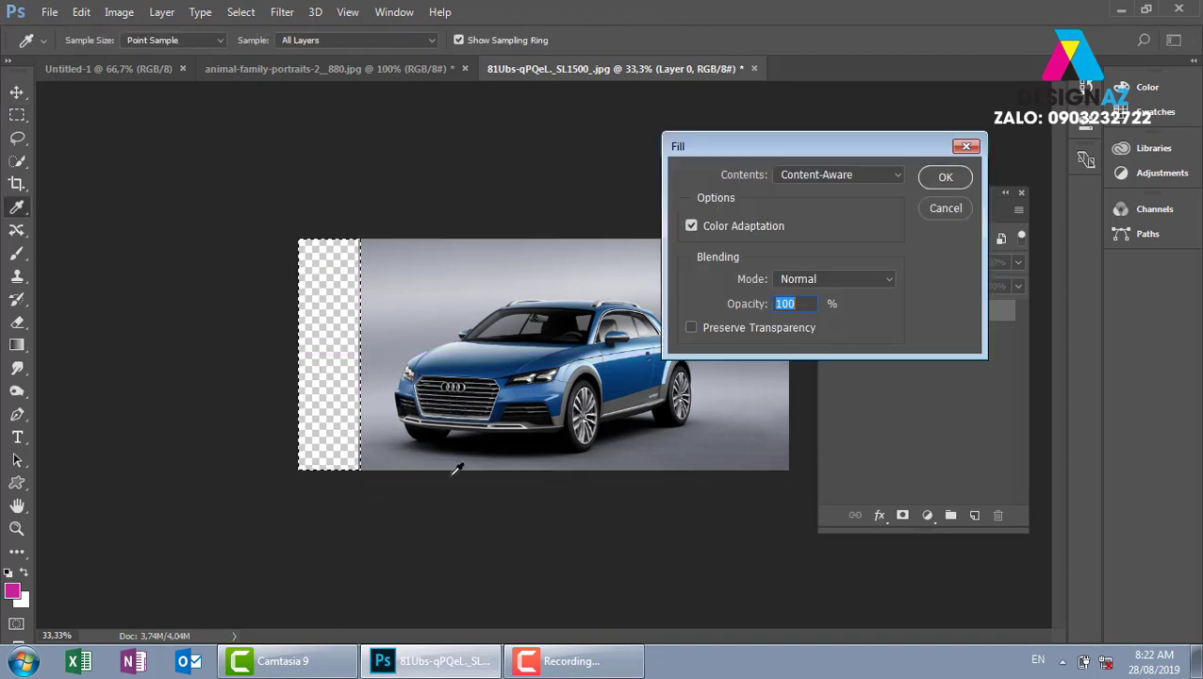
{"action": "left_click", "coordinate": [943, 178]}
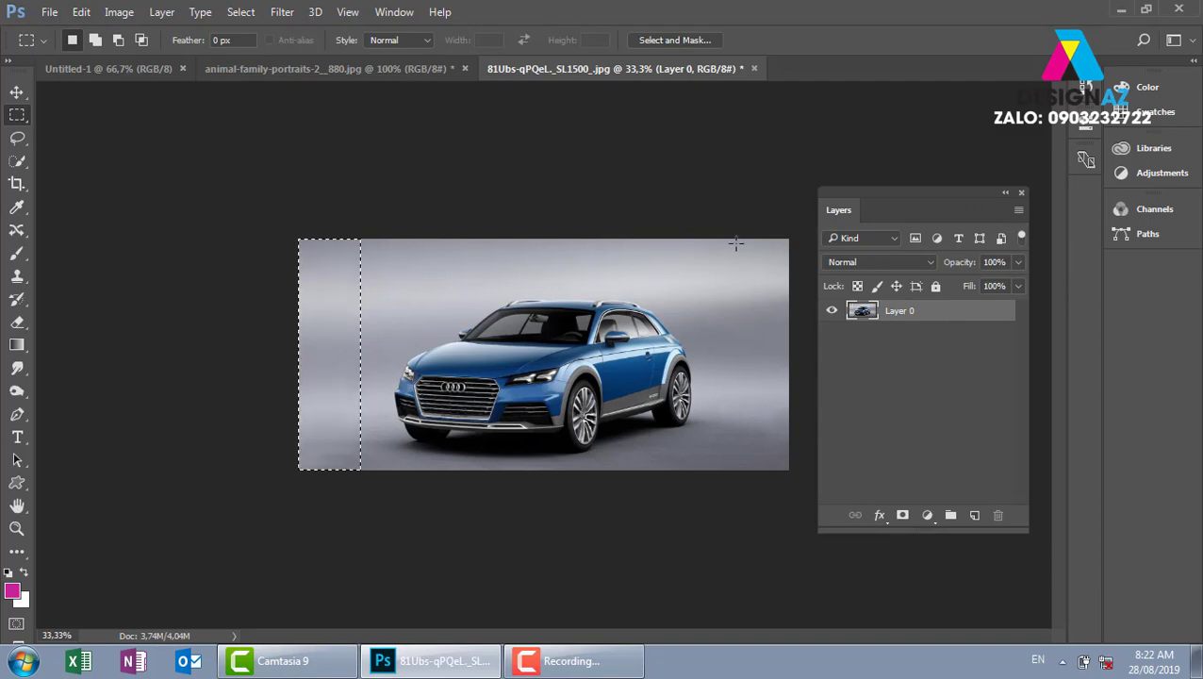
{"action": "key", "text": "ctrl+d"}
{"action": "key", "text": "ctrl+plus"}
{"action": "key", "text": "ctrl+plus"}
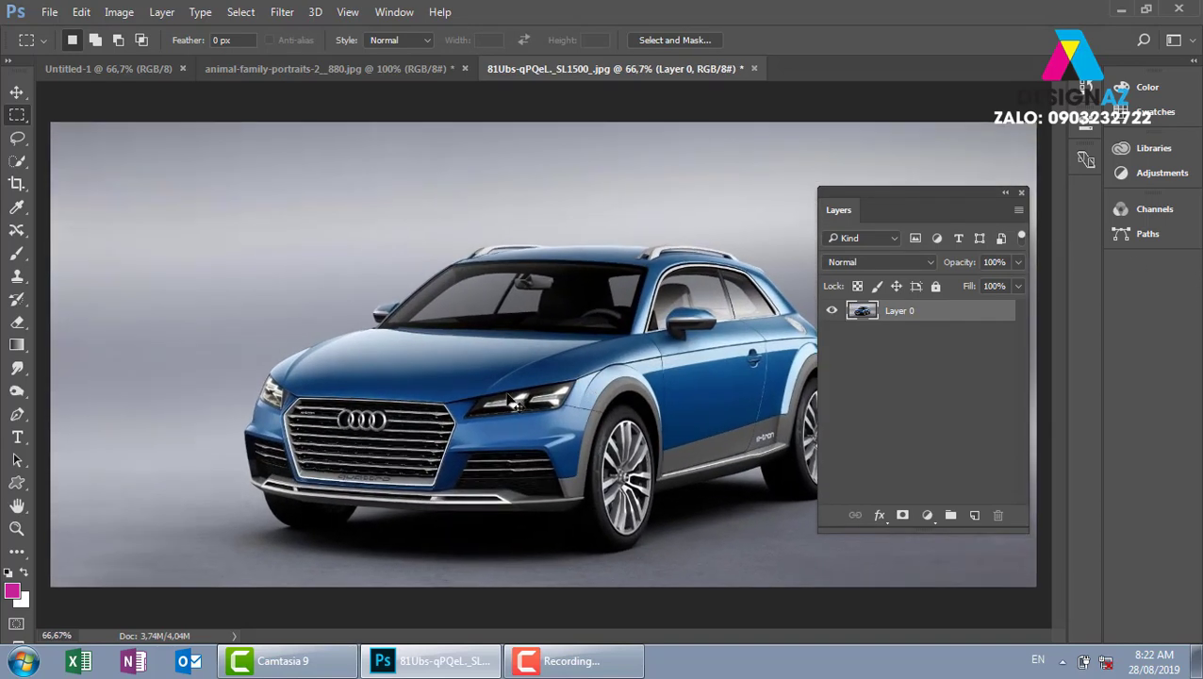
{"action": "key", "text": "ctrl+plus"}
{"action": "left_click_drag", "start_coordinate": [75, 538], "coordinate": [409, 322]}
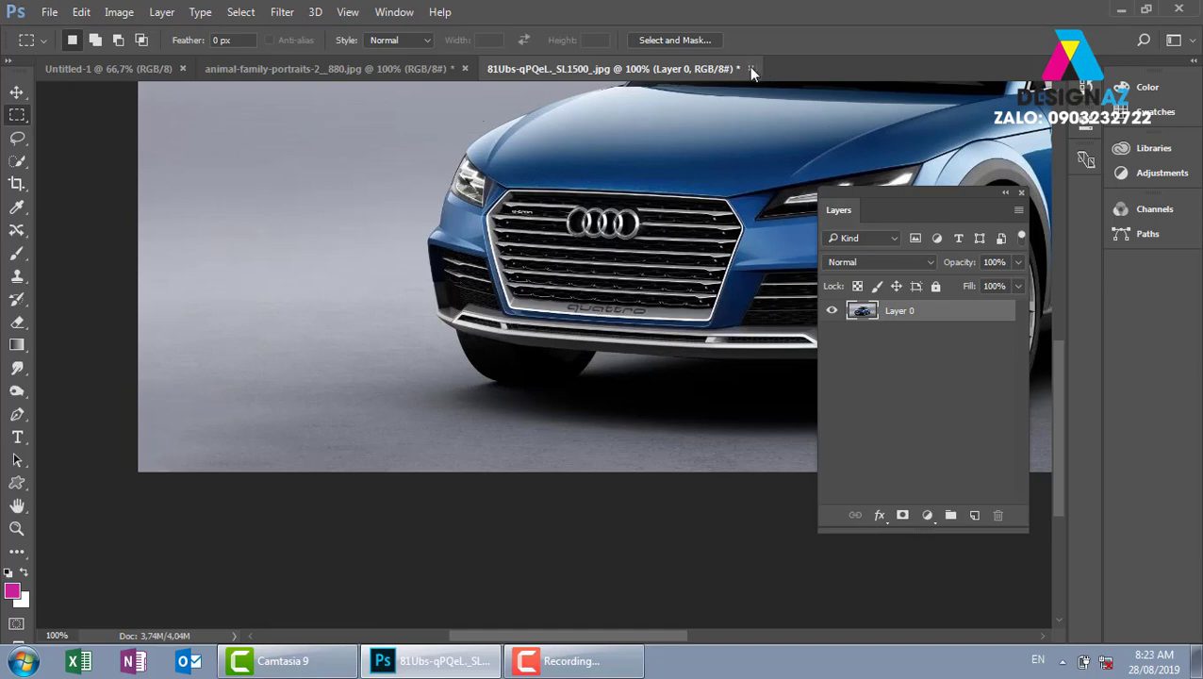
- Close the Audi photo unsaved, return to the lion photo, and unlock Background as Layer 0
{"action": "left_click", "coordinate": [604, 263]}
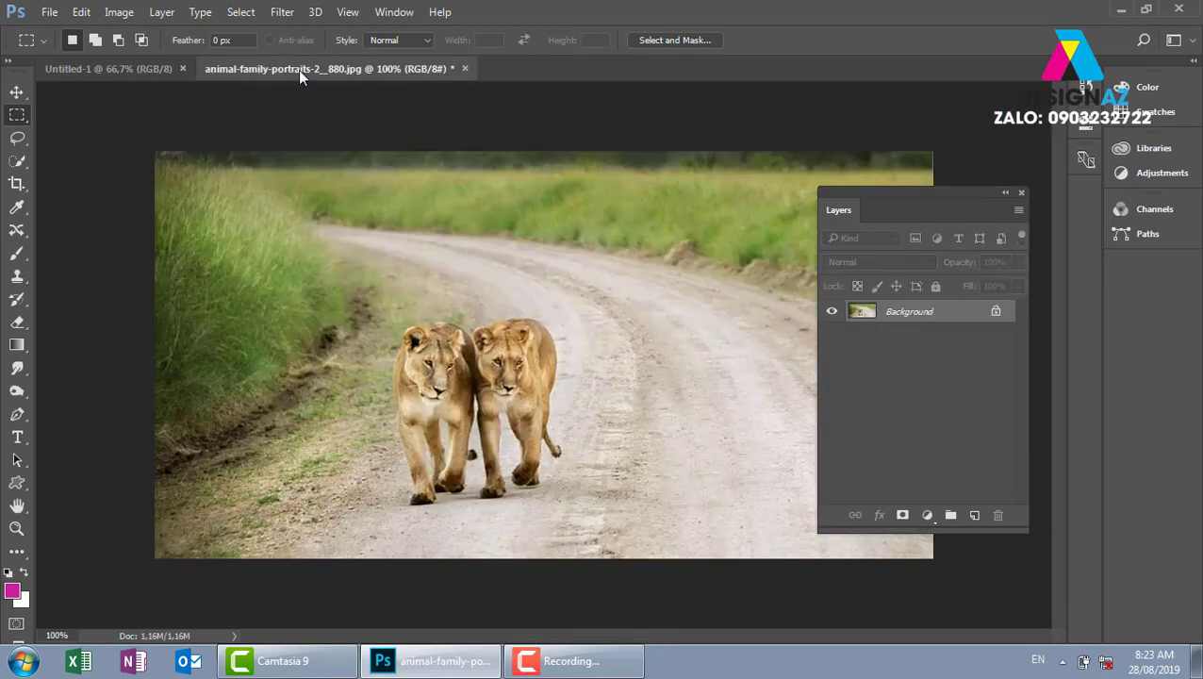
{"action": "left_click", "coordinate": [135, 68]}
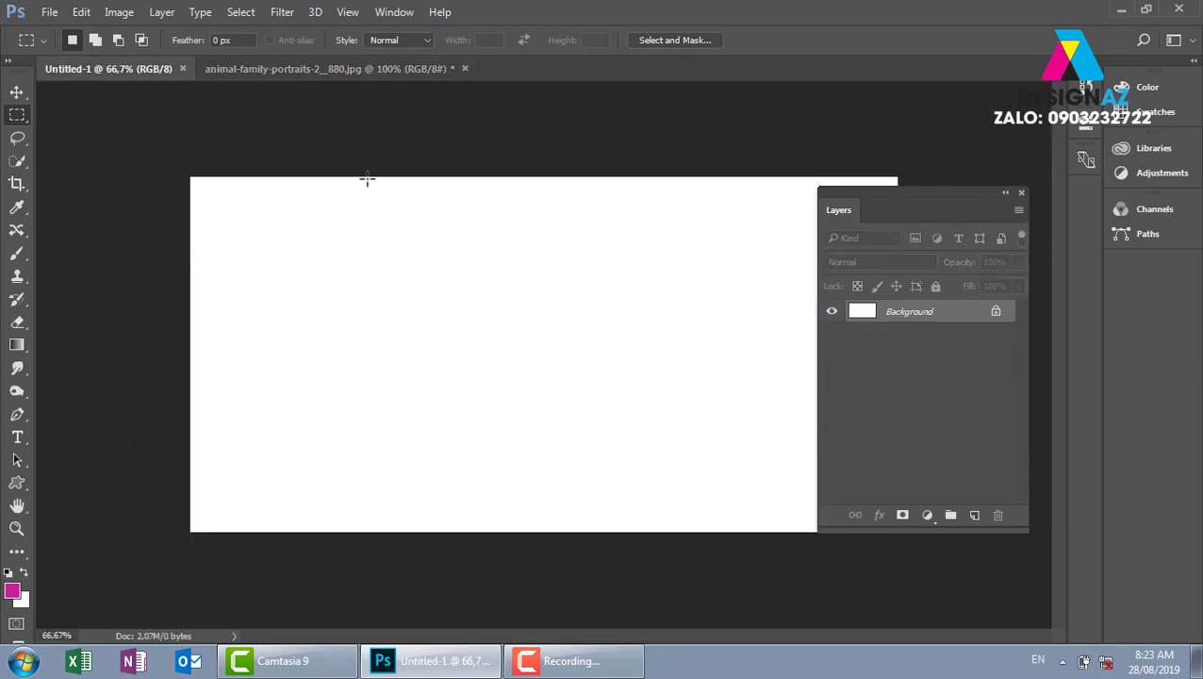
{"action": "left_click", "coordinate": [295, 69]}
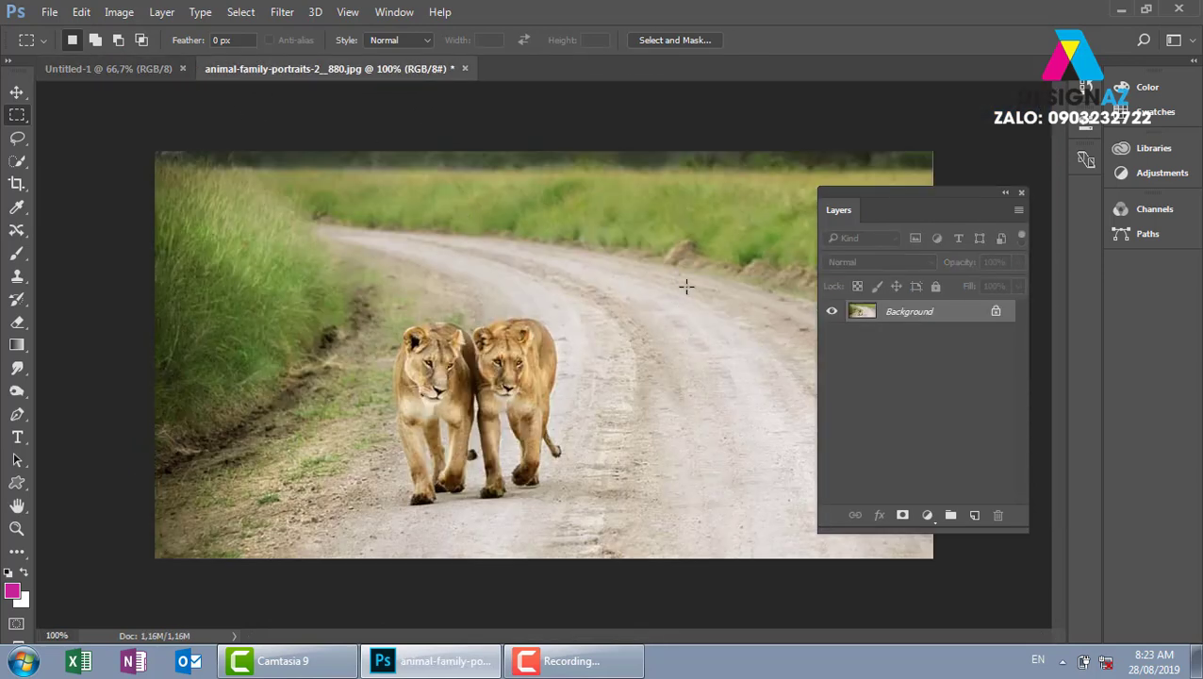
{"action": "key", "text": "ctrl+minus"}
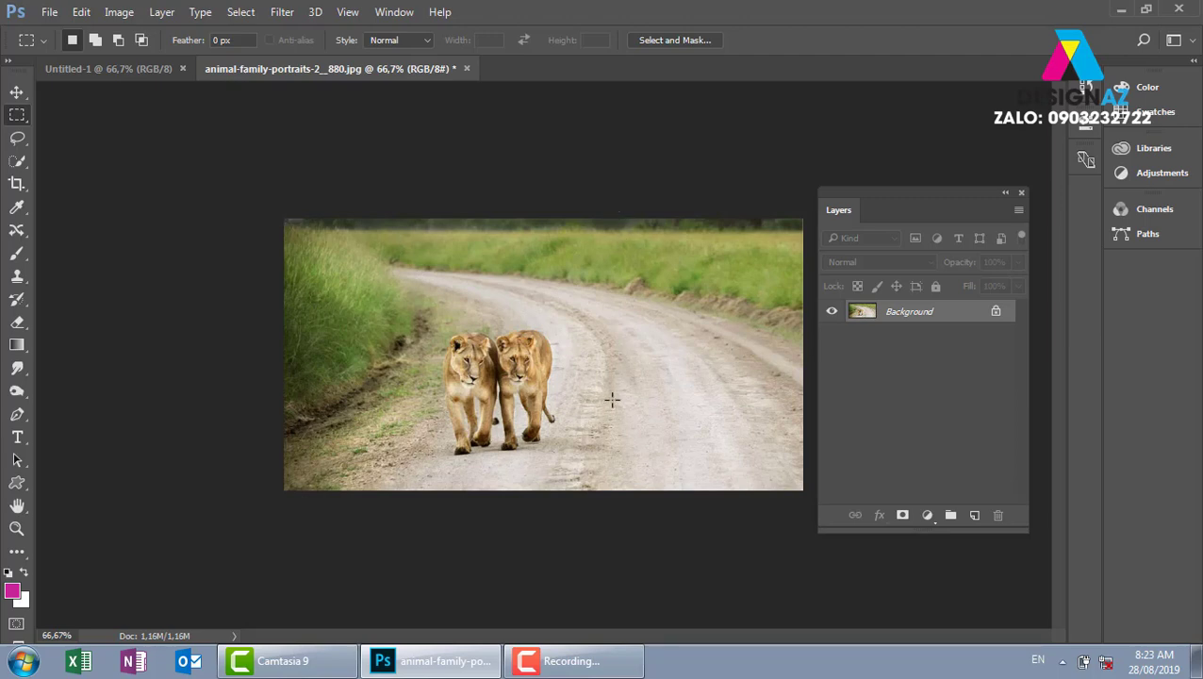
{"action": "double_click", "coordinate": [976, 321]}
{"action": "left_click", "coordinate": [565, 179]}
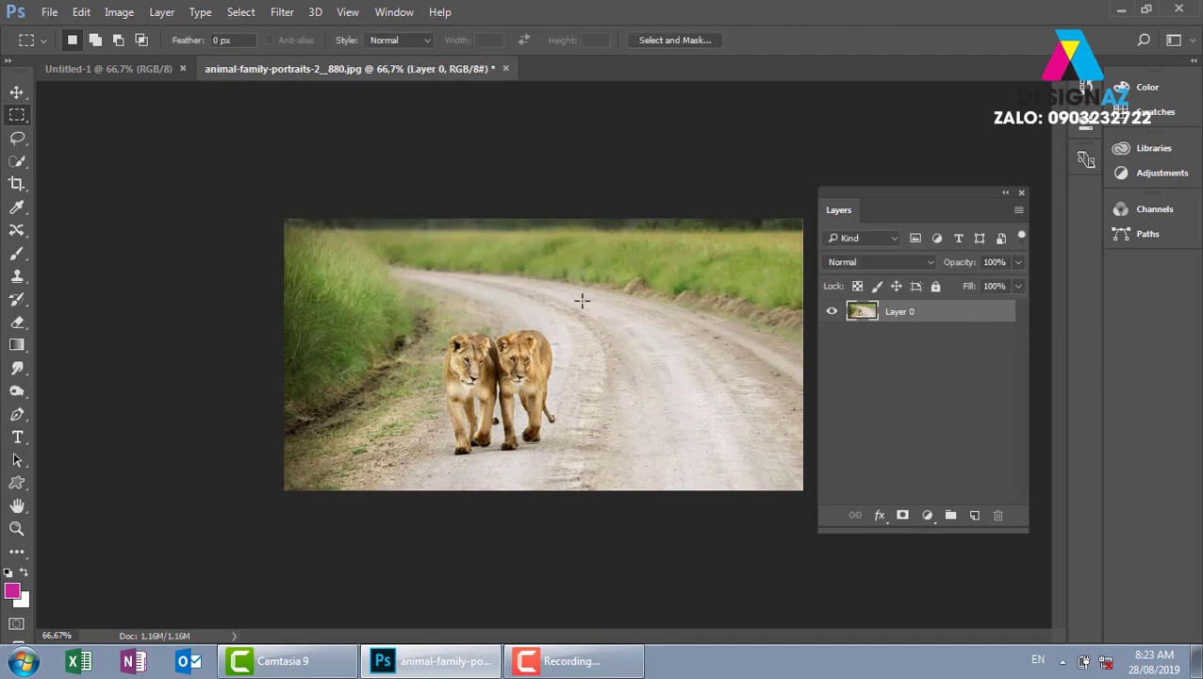
- Try narrowing the lion layer from the right with Free Transform, then zoom in
{"action": "key", "text": "ctrl+t"}
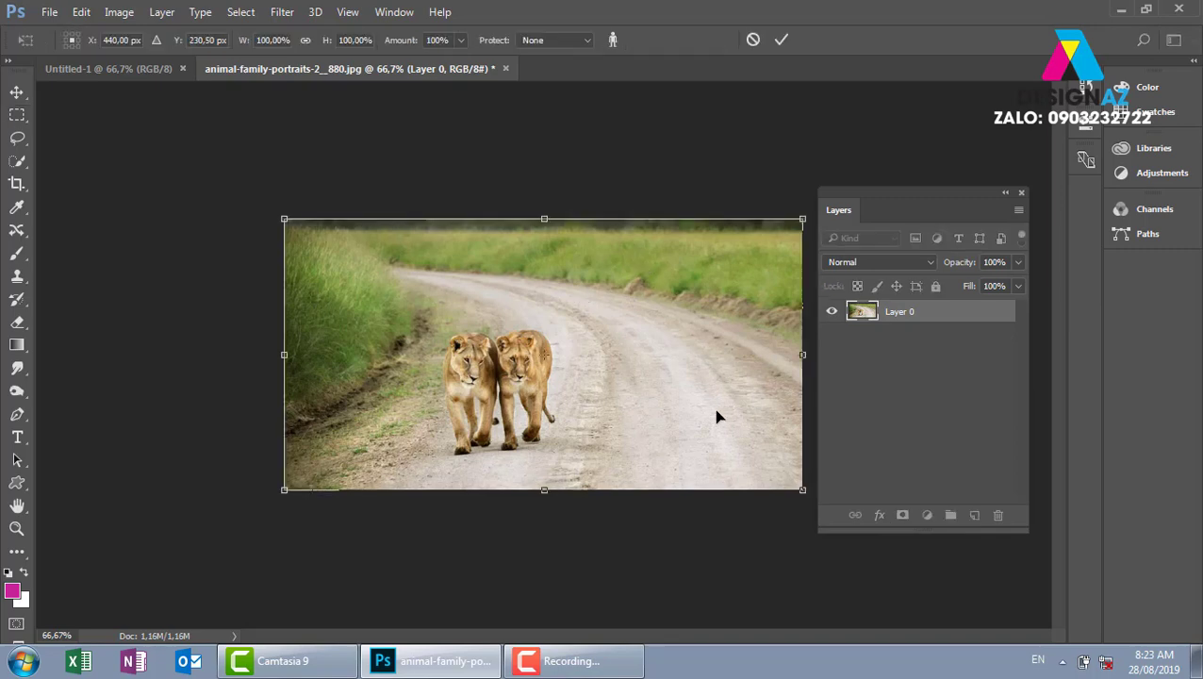
{"action": "left_click_drag", "start_coordinate": [802, 354], "coordinate": [581, 364]}
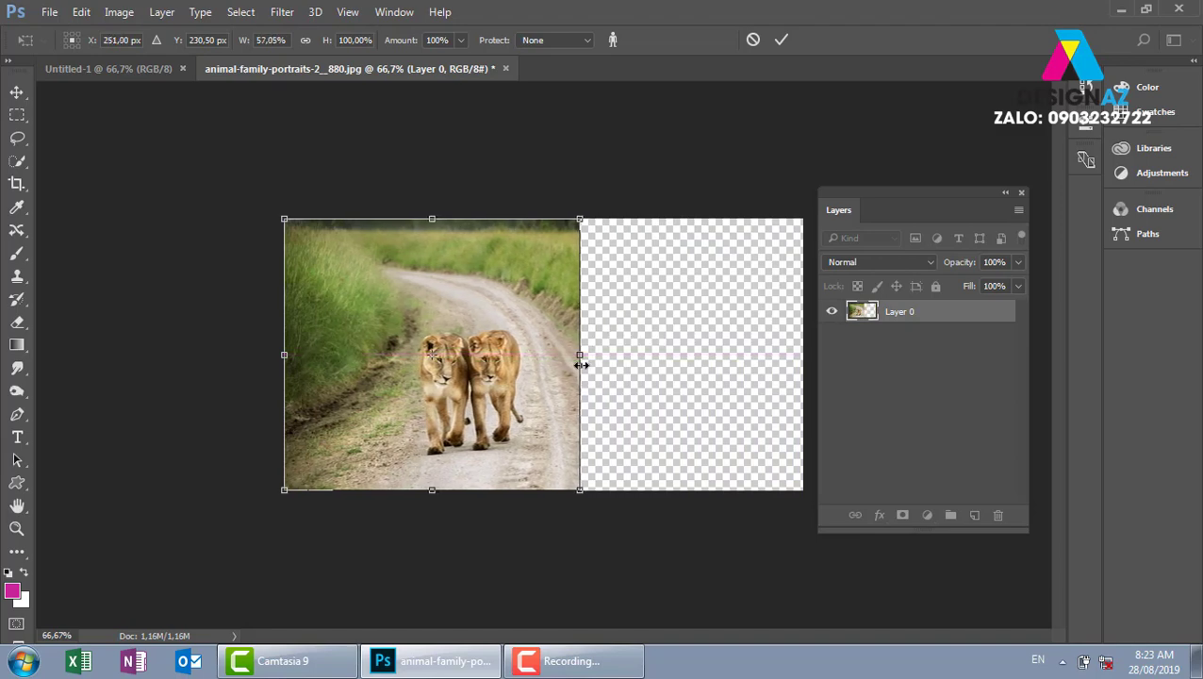
{"action": "key", "text": "Return"}
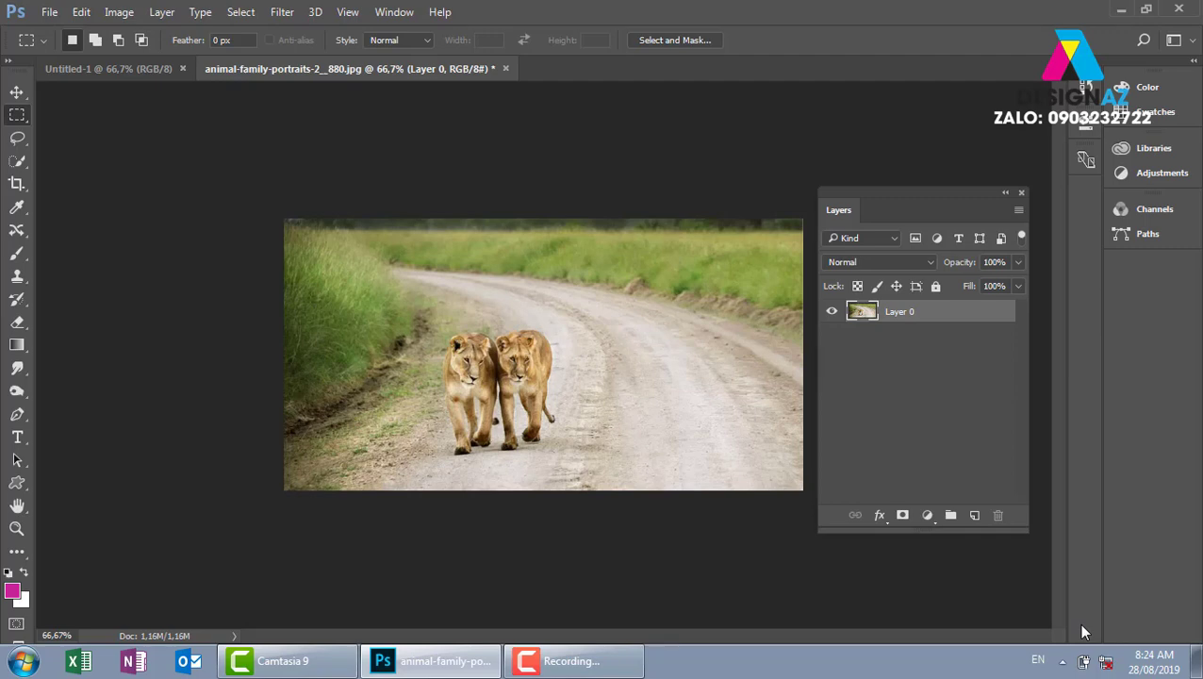
{"action": "key", "text": "ctrl+plus"}
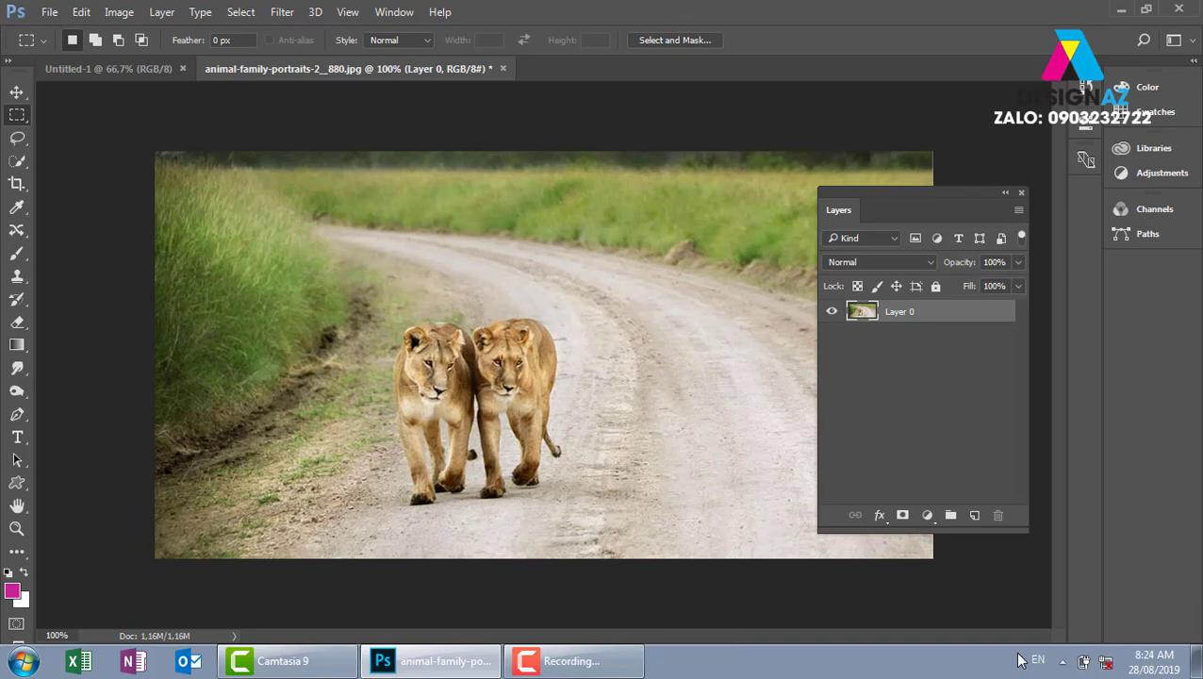
- Open 68da4e93a1ea6653938f42f50f4950c4.jpg from thuvienanh > fashion > chanel
{"action": "key", "text": "ctrl+o"}
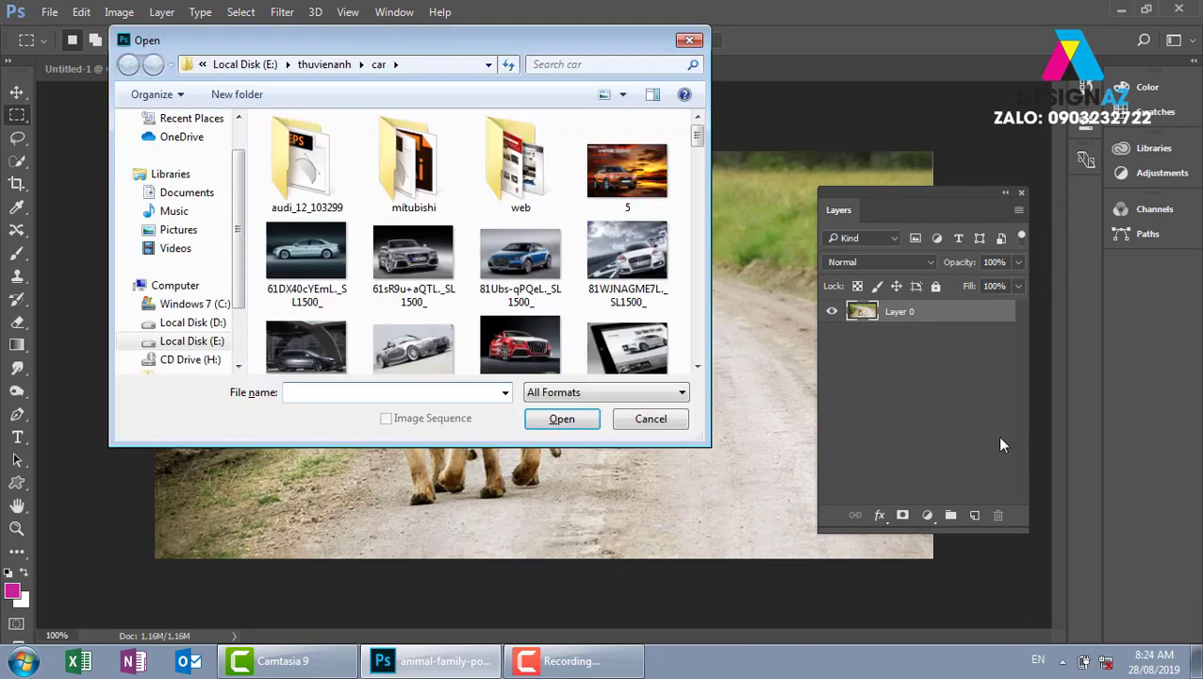
{"action": "left_click", "coordinate": [324, 64]}
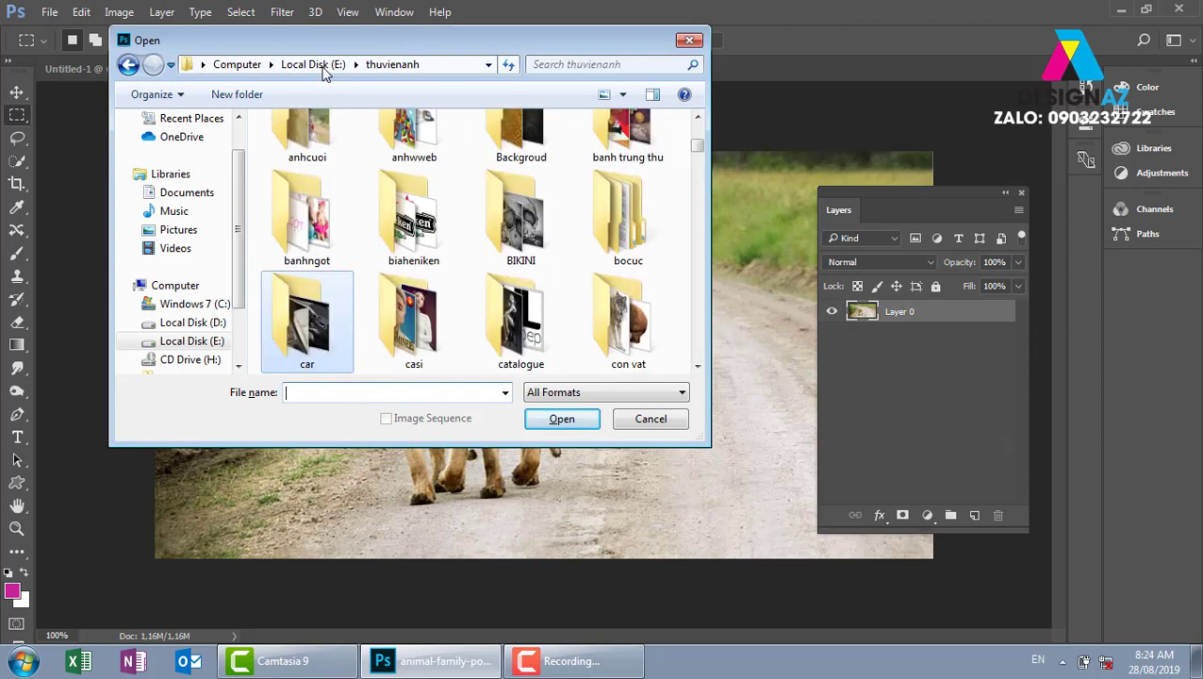
{"action": "scroll", "coordinate": [423, 236], "scroll_direction": "down", "scroll_amount": 3}
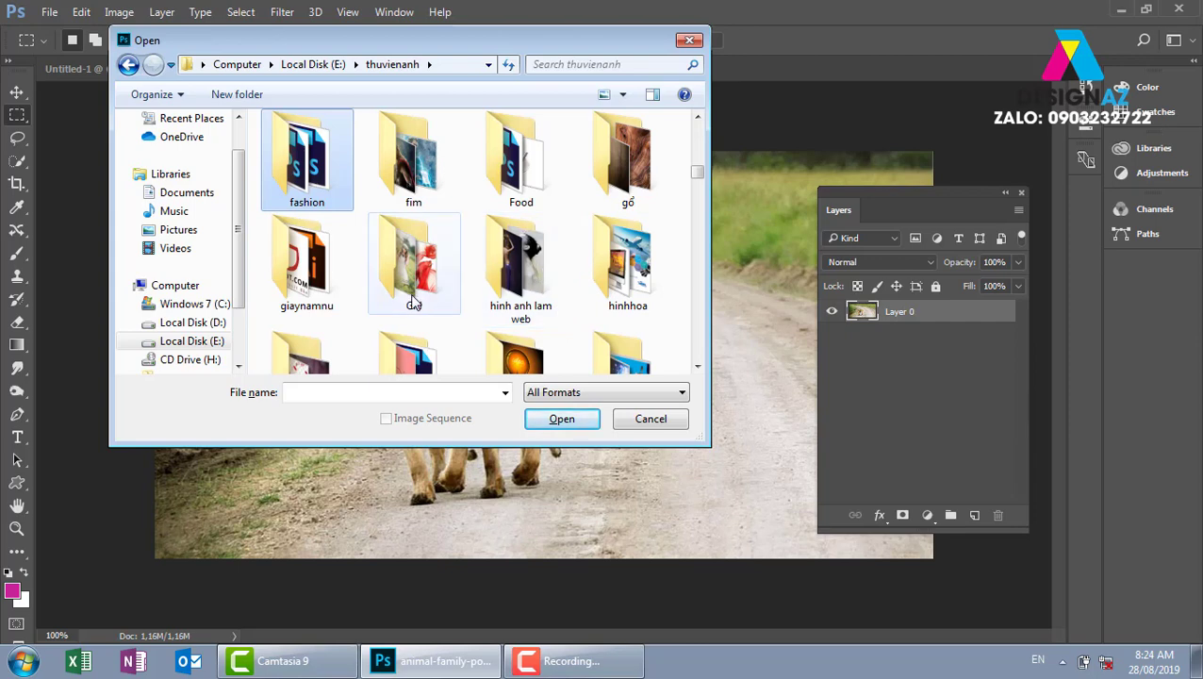
{"action": "double_click", "coordinate": [308, 189]}
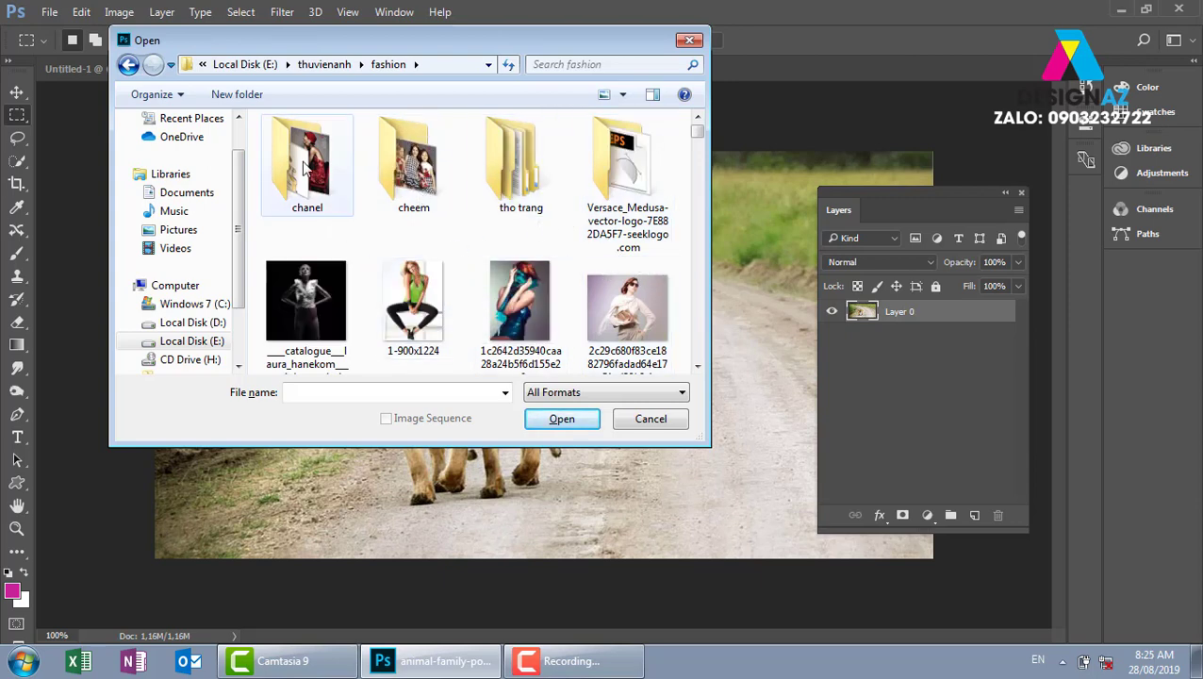
{"action": "double_click", "coordinate": [330, 191]}
{"action": "left_click", "coordinate": [627, 161]}
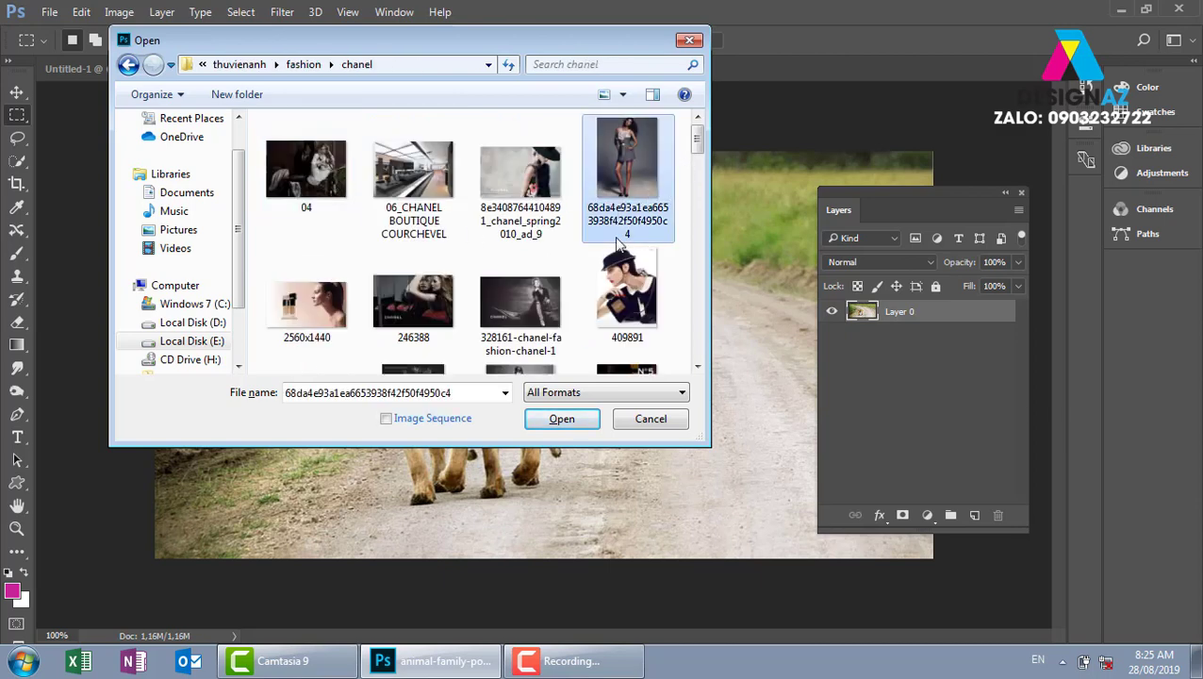
{"action": "left_click", "coordinate": [561, 419]}
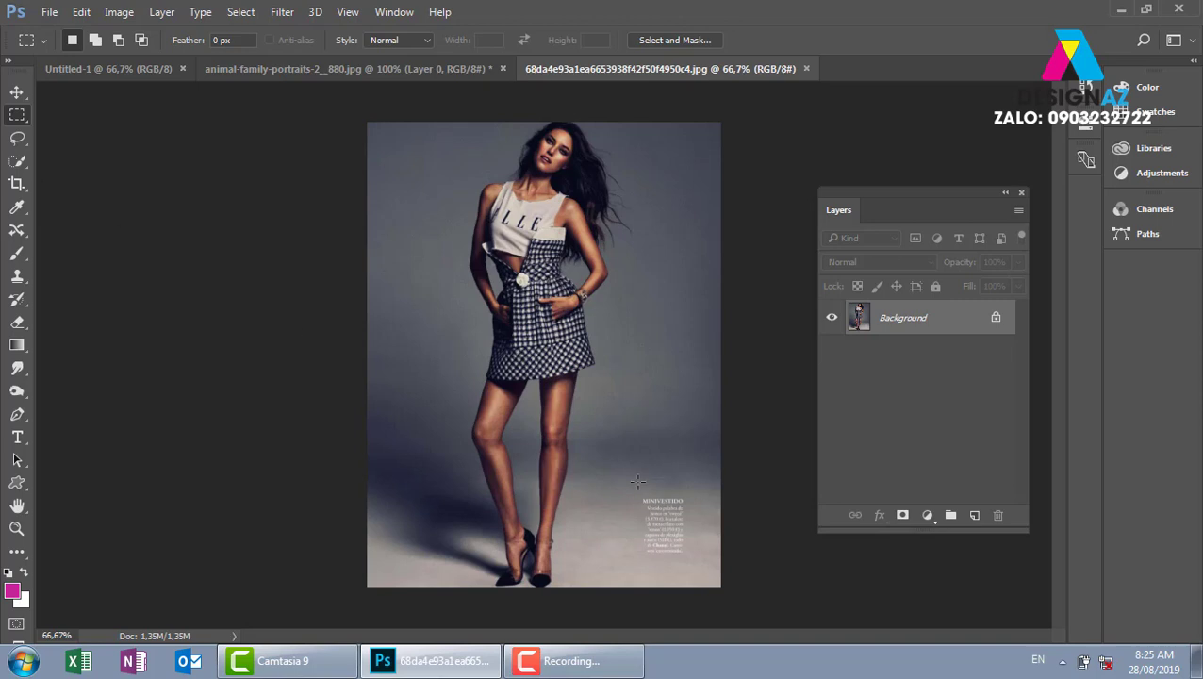
- Erase the caption text at the lower right with Content-Aware Fill
{"action": "left_click_drag", "start_coordinate": [639, 483], "coordinate": [699, 570]}
{"action": "key", "text": "shift"}
{"action": "key", "text": "shift+BackSpace"}
{"action": "key", "text": "Return"}
- Deselect, zoom out, and unlock the fashion photo's Background as Layer 0
{"action": "key", "text": "v"}
{"action": "key", "text": "ctrl+d"}
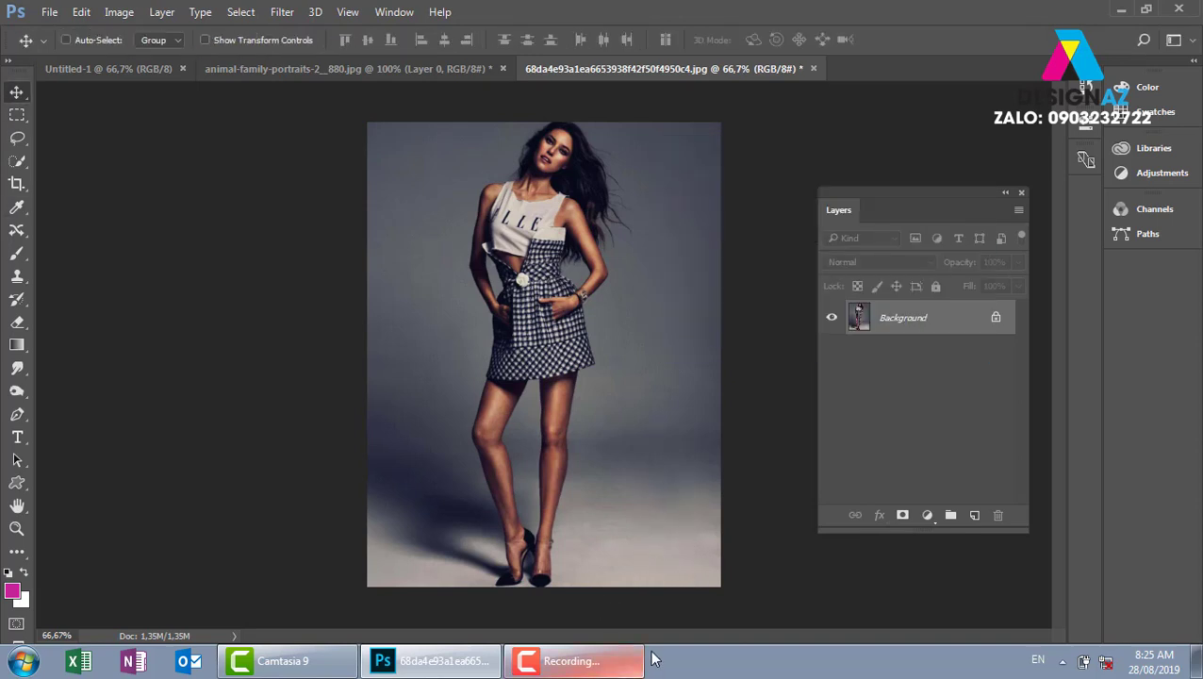
{"action": "key", "text": "ctrl+minus"}
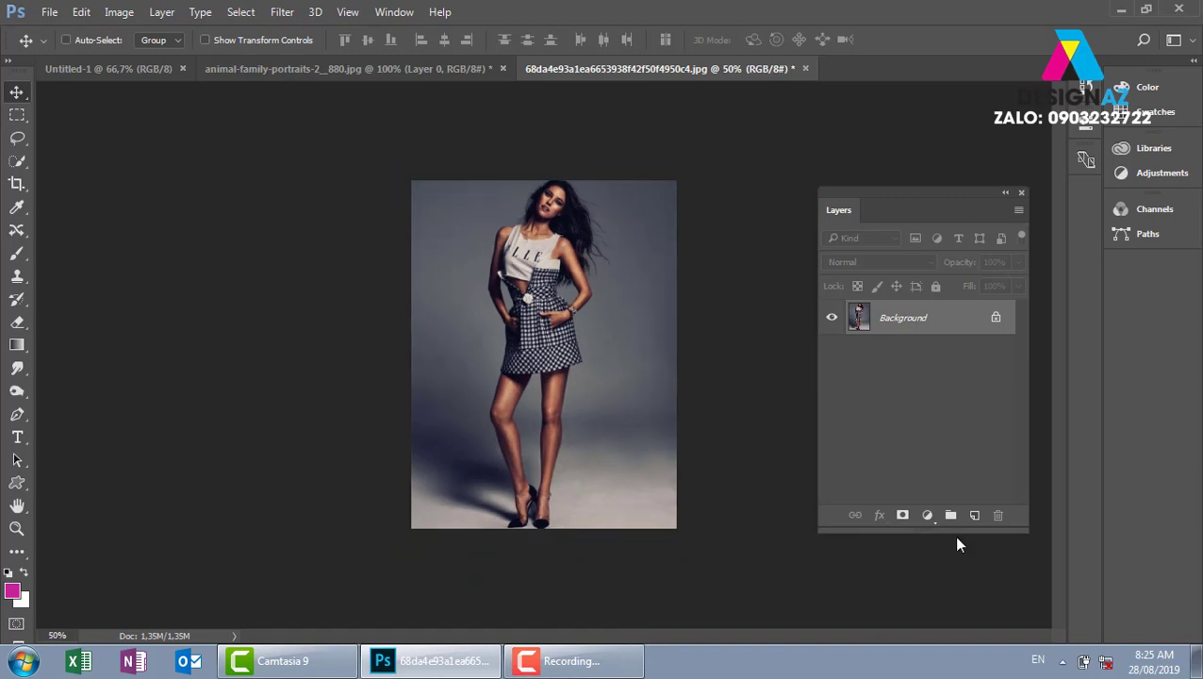
{"action": "double_click", "coordinate": [984, 321]}
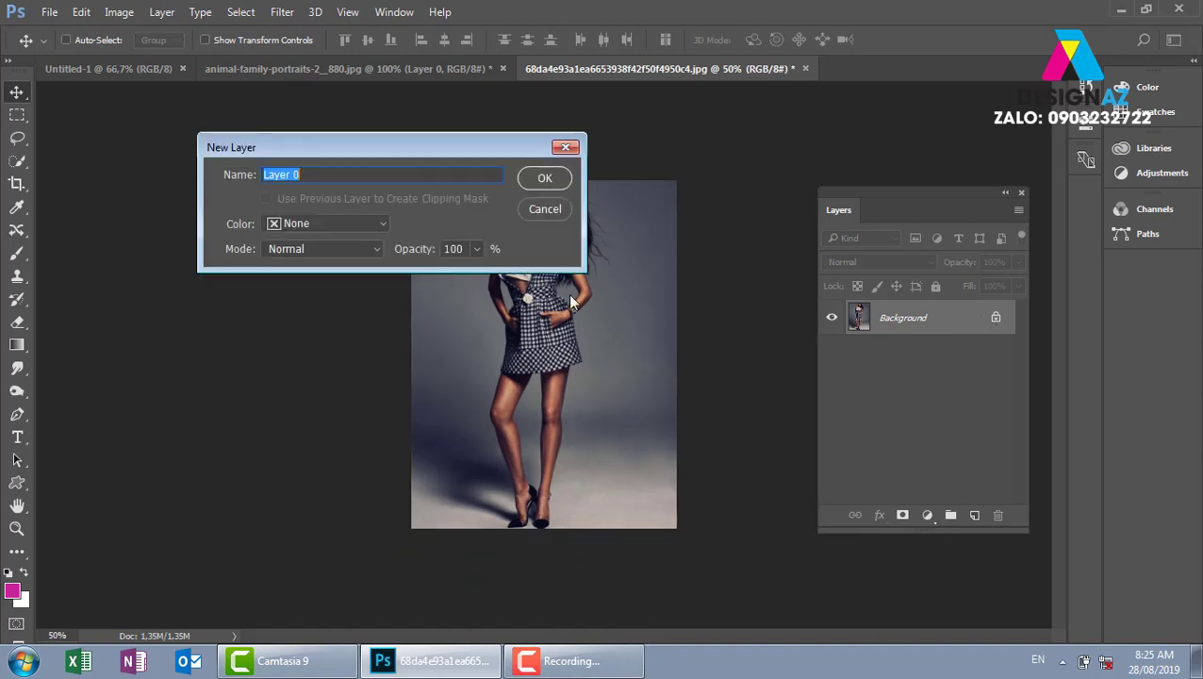
{"action": "left_click", "coordinate": [533, 176]}
- Extend the canvas downward below the model's feet with the Crop tool
{"action": "key", "text": "c"}
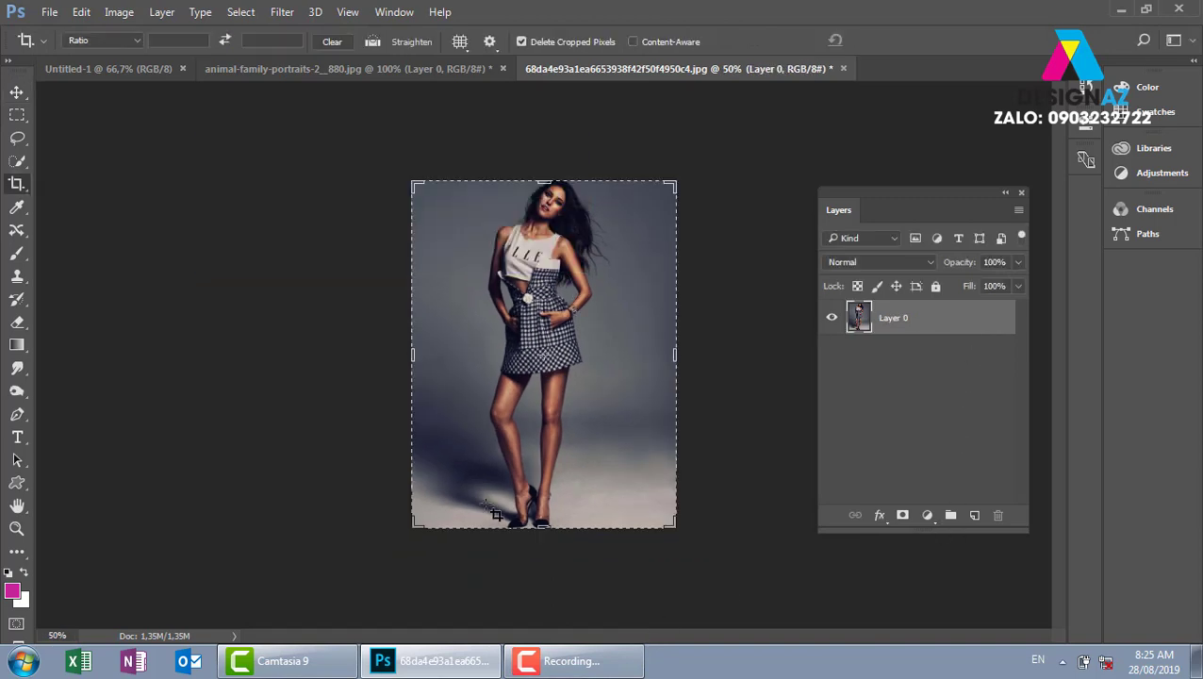
{"action": "left_click_drag", "start_coordinate": [540, 528], "coordinate": [537, 557]}
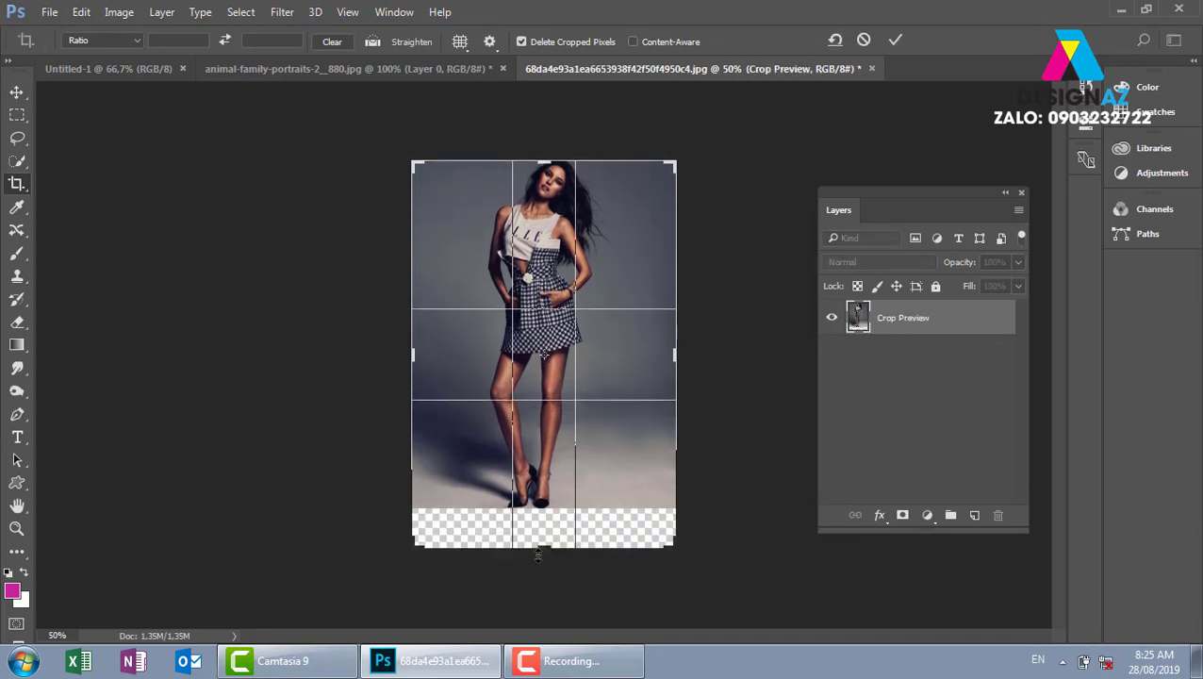
{"action": "key", "text": "Return"}
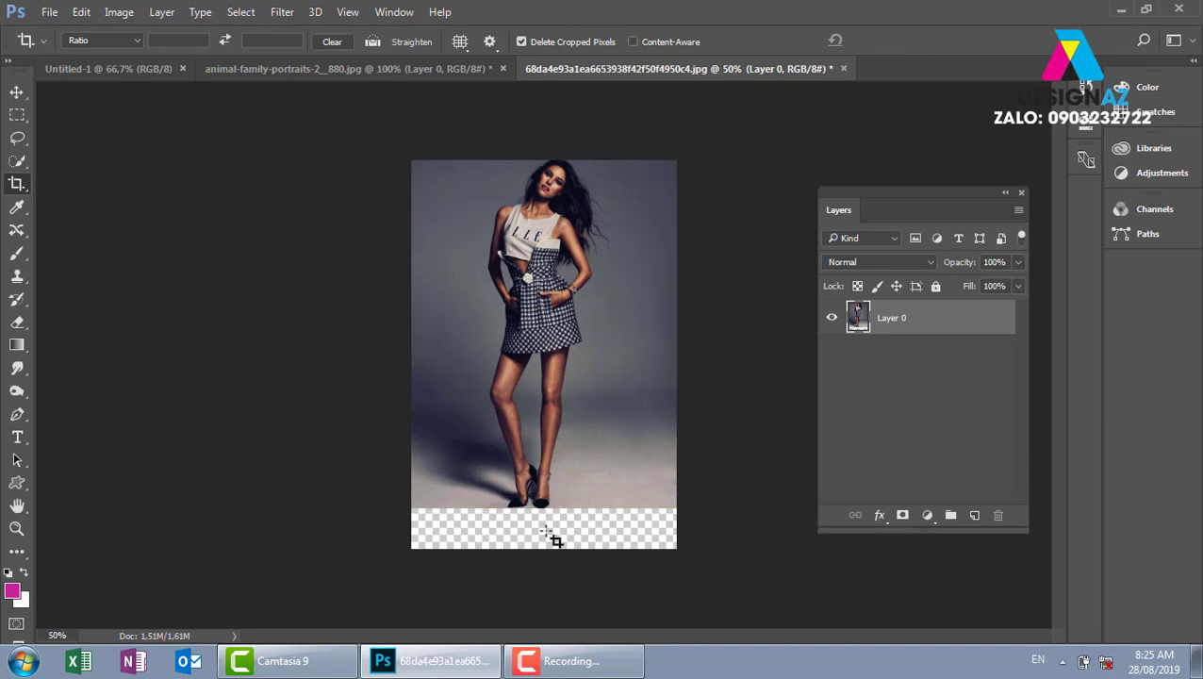
{"action": "key", "text": "ctrl+plus"}
{"action": "key", "text": "ctrl+plus"}
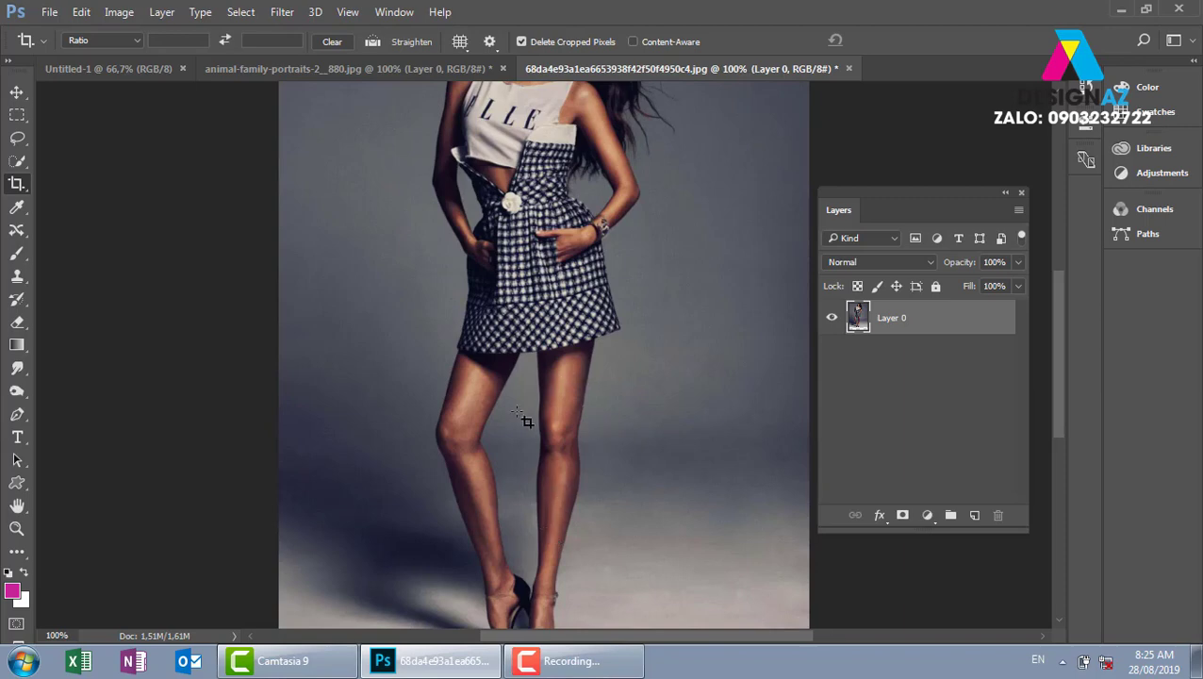
- Select the Rectangular Marquee tool to mark an area on the model's legs
{"action": "left_click", "coordinate": [17, 114]}
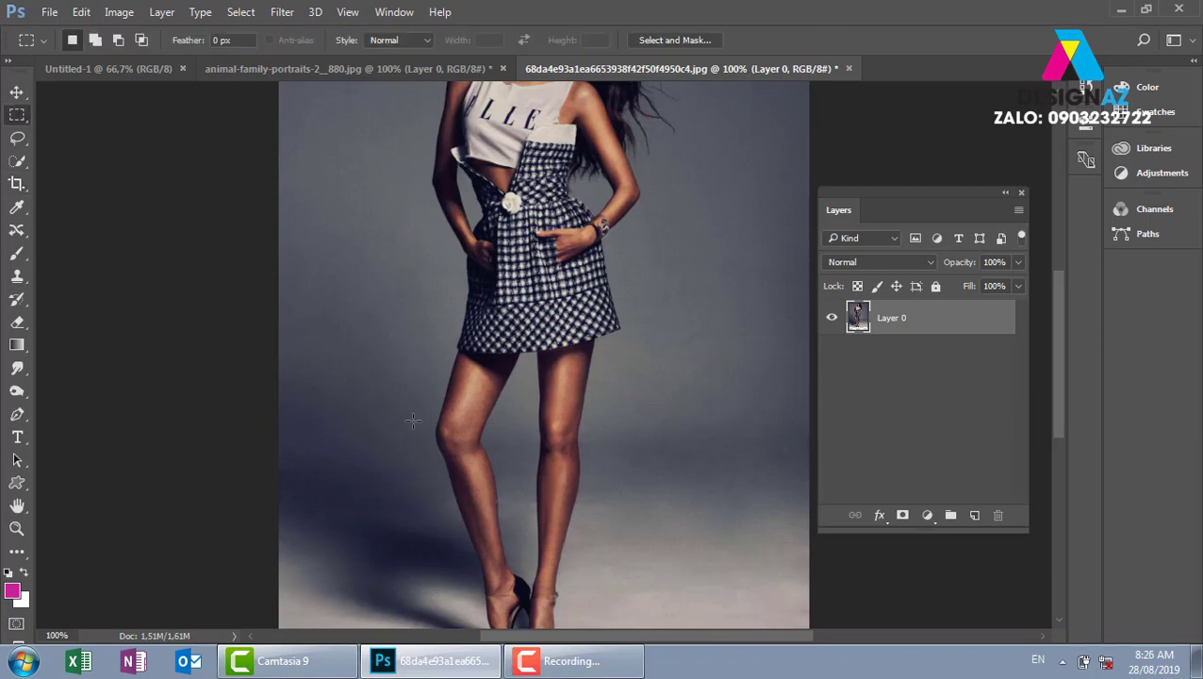
- Draw a rectangular selection enclosing the model's knees and lower thighs
{"action": "left_click_drag", "start_coordinate": [388, 400], "coordinate": [631, 484]}
{"action": "left_click", "coordinate": [241, 13]}
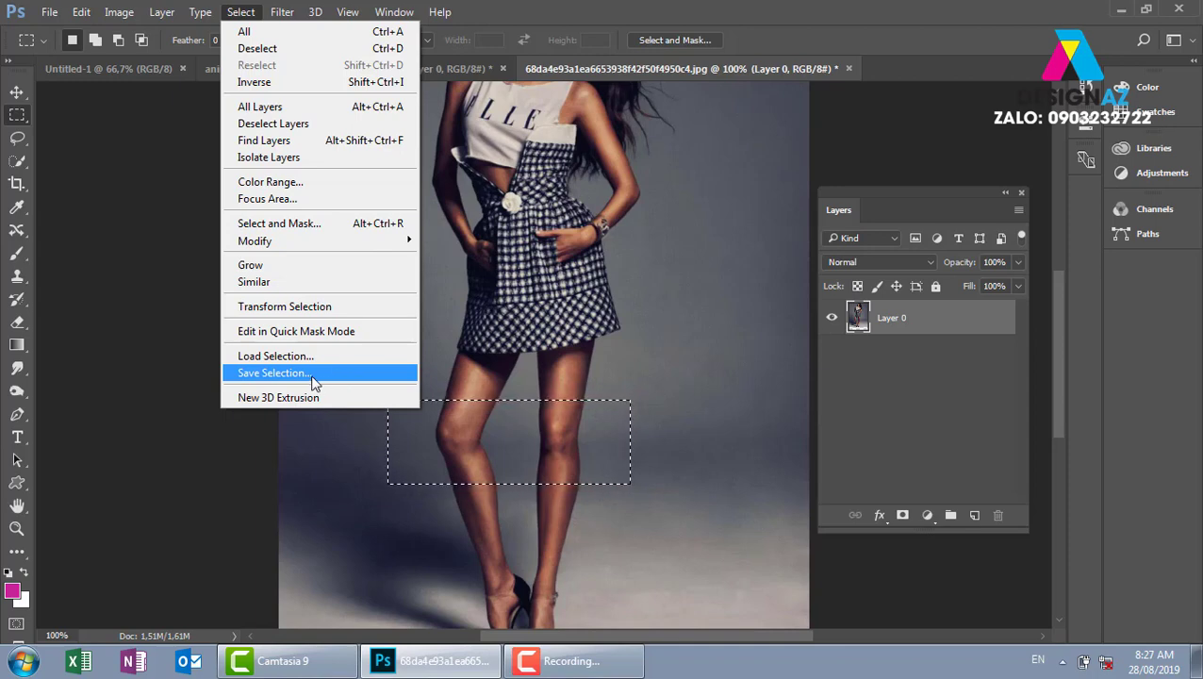
- Save the knee selection as a new channel named 'kkkkk', then deselect and zoom out
{"action": "left_click", "coordinate": [313, 376]}
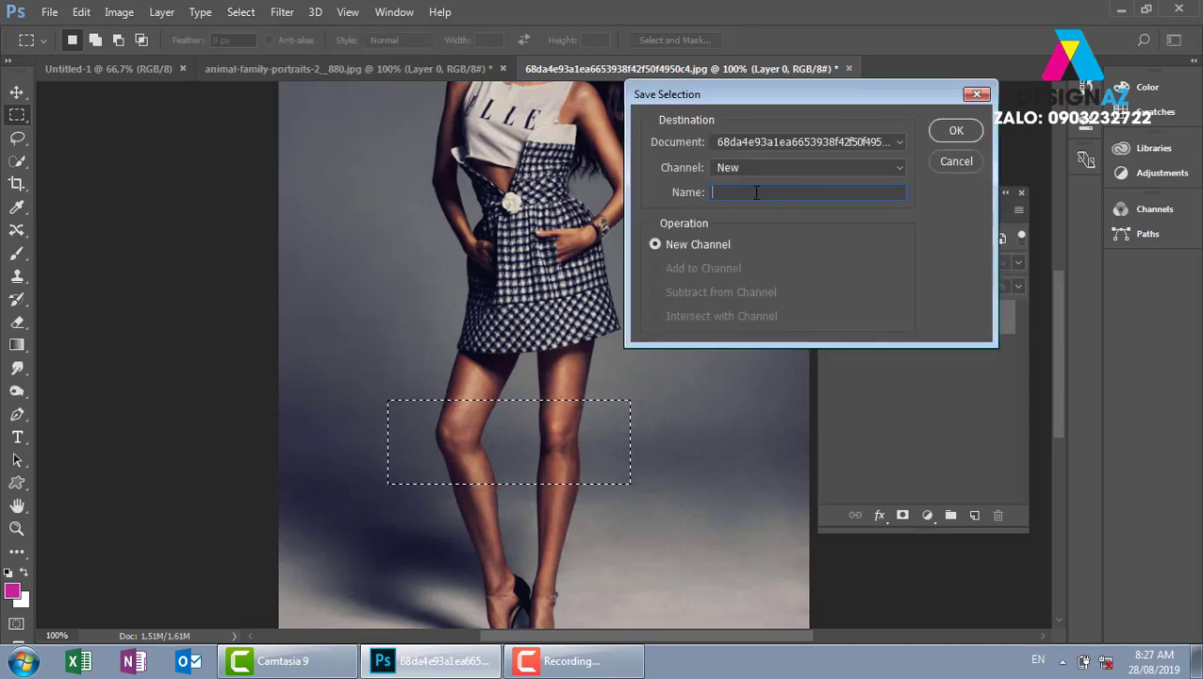
{"action": "type", "text": "kkkk"}
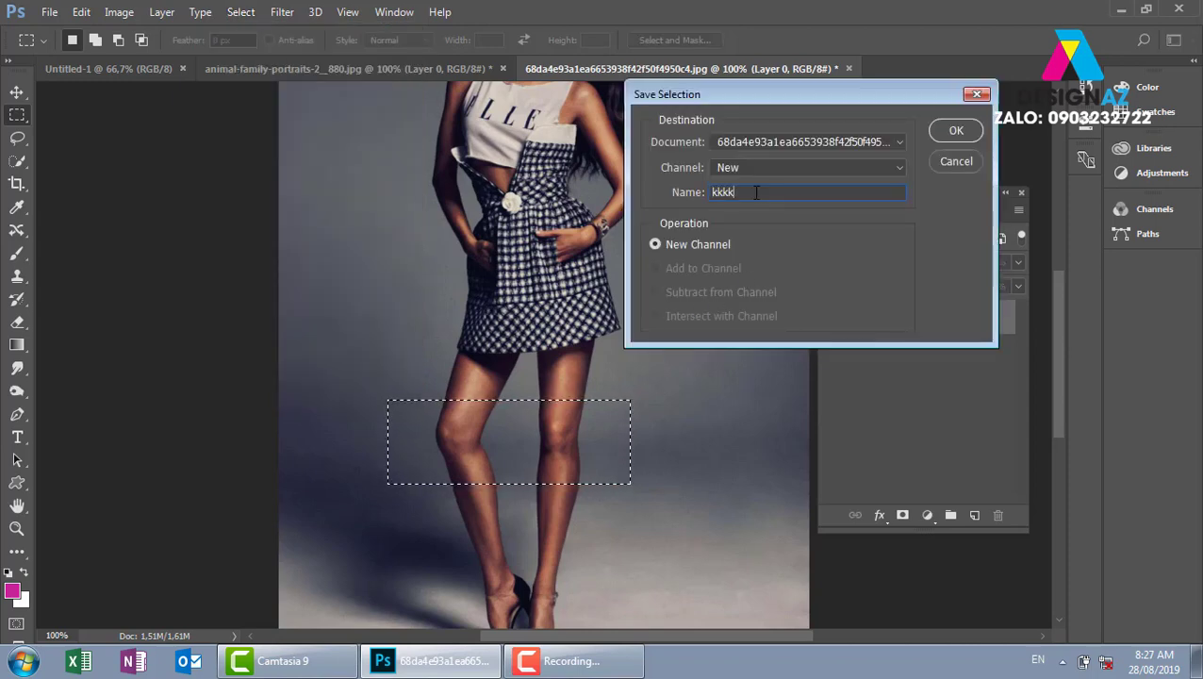
{"action": "type", "text": "k"}
{"action": "left_click", "coordinate": [966, 134]}
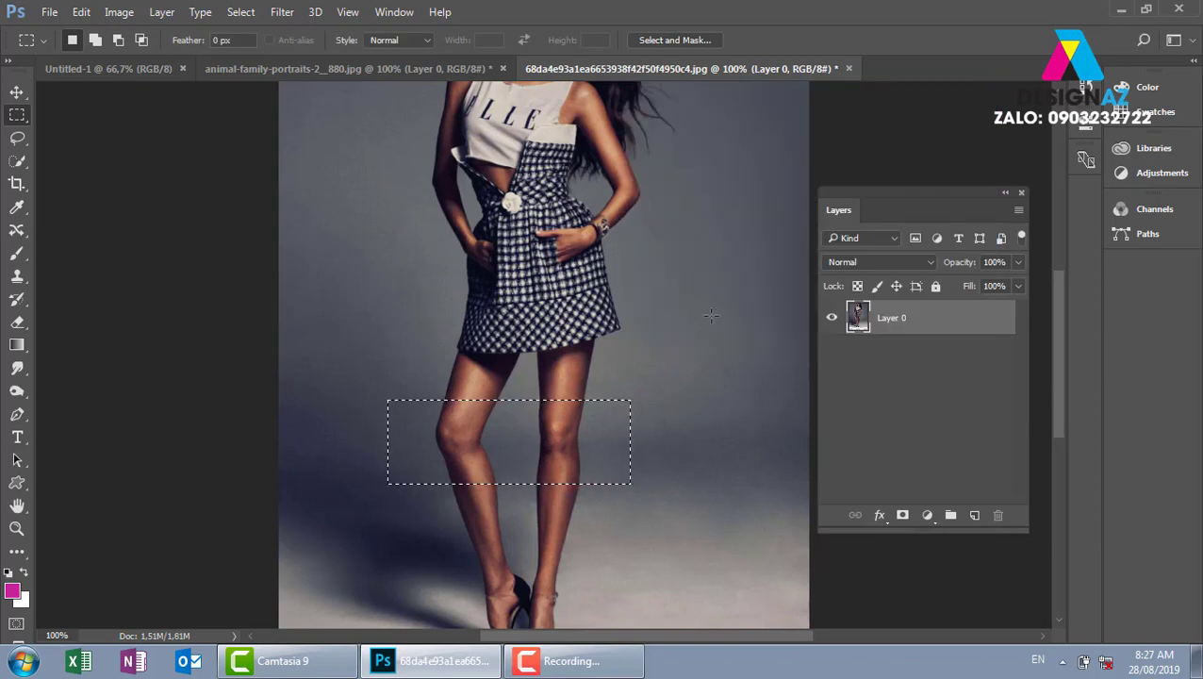
{"action": "key", "text": "ctrl+d"}
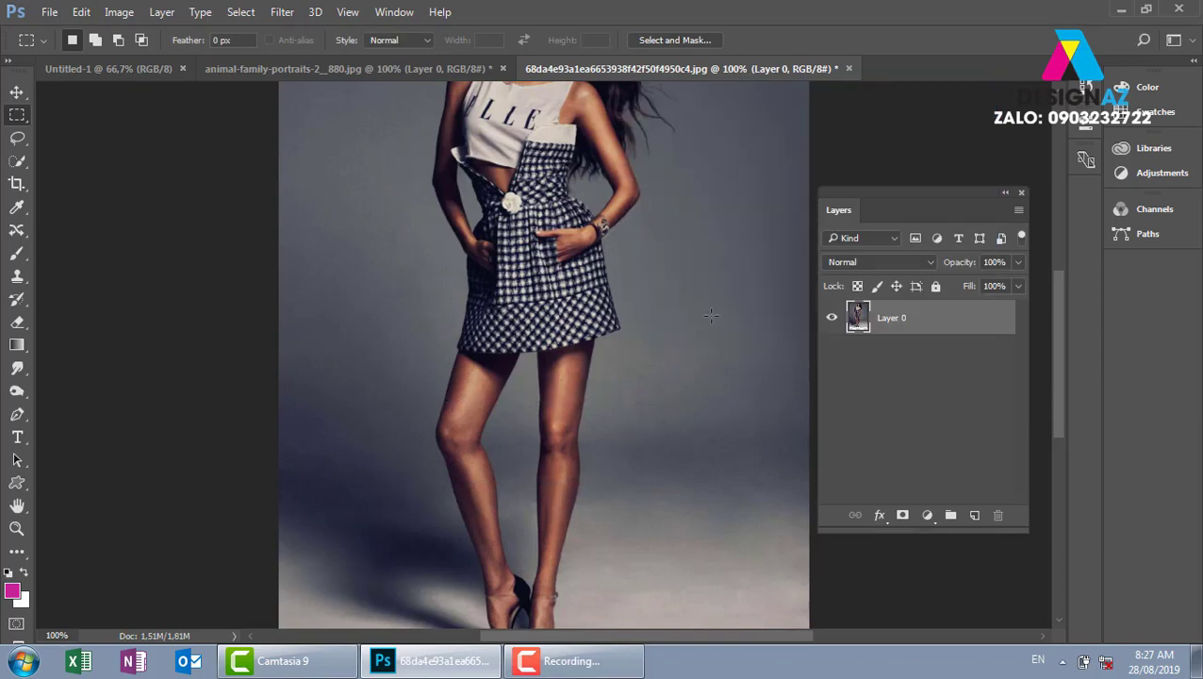
{"action": "key", "text": "ctrl+minus"}
{"action": "key", "text": "ctrl+minus"}
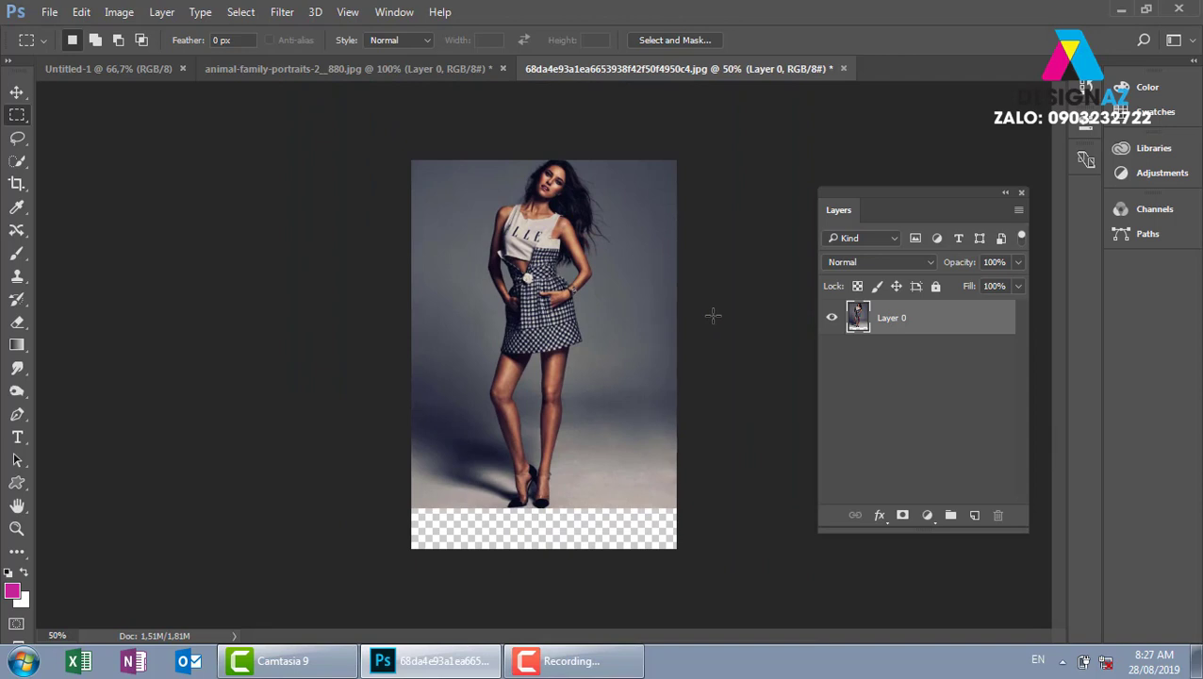
- Content-aware scale the photo to 111.68% height, protecting channel kkkkk, to fill the bottom strip
{"action": "key", "text": "ctrl+t"}
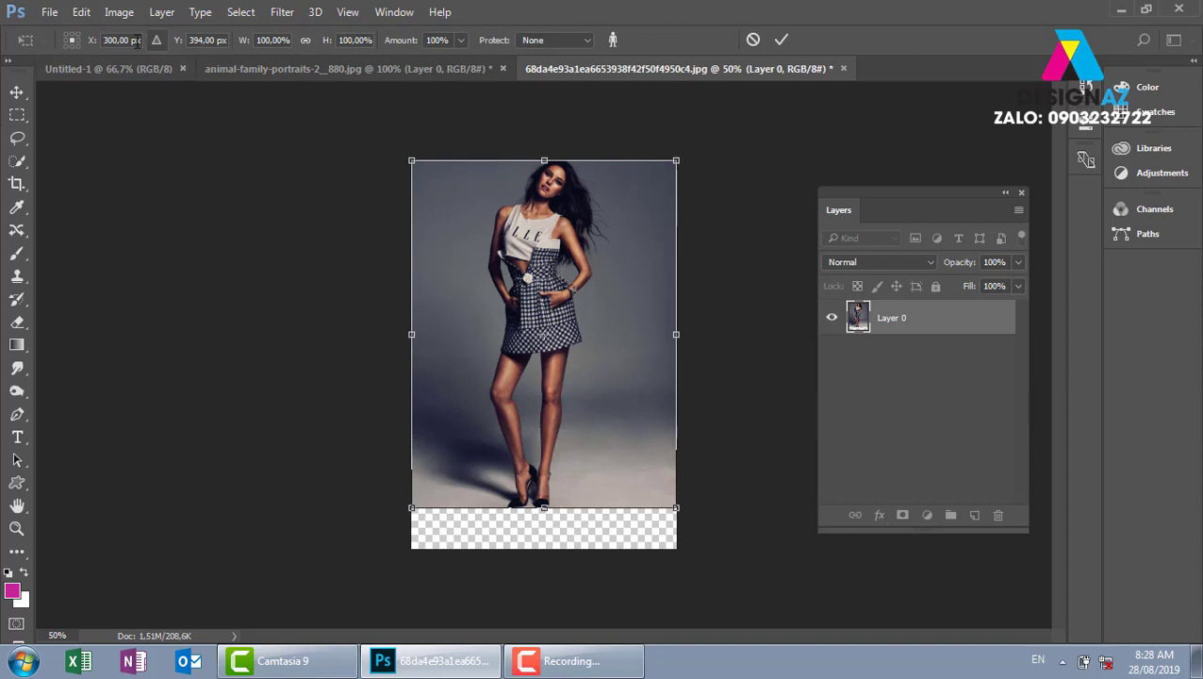
{"action": "left_click", "coordinate": [583, 41]}
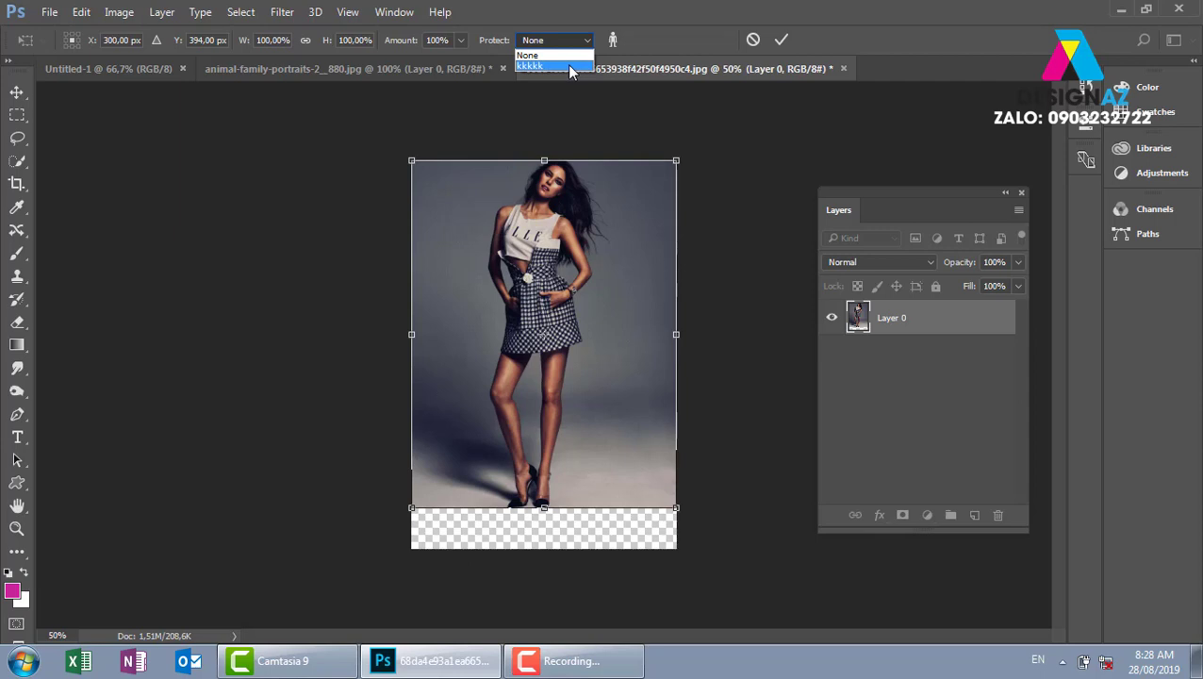
{"action": "left_click", "coordinate": [569, 66]}
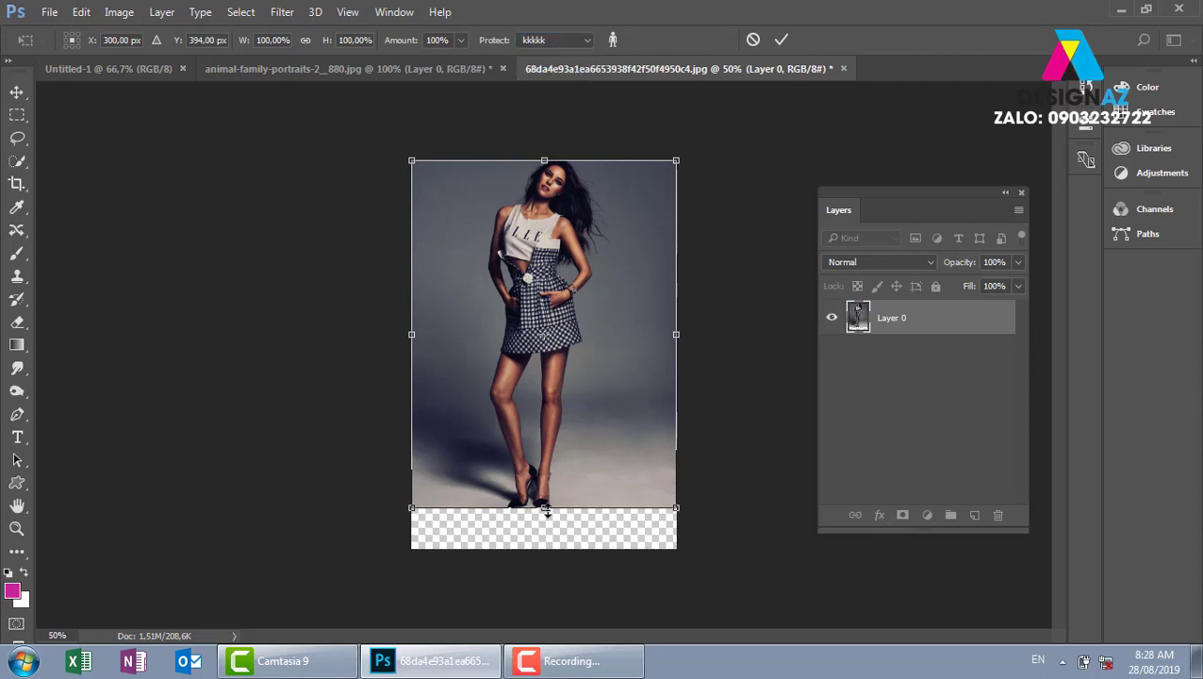
{"action": "left_click_drag", "start_coordinate": [544, 509], "coordinate": [545, 547]}
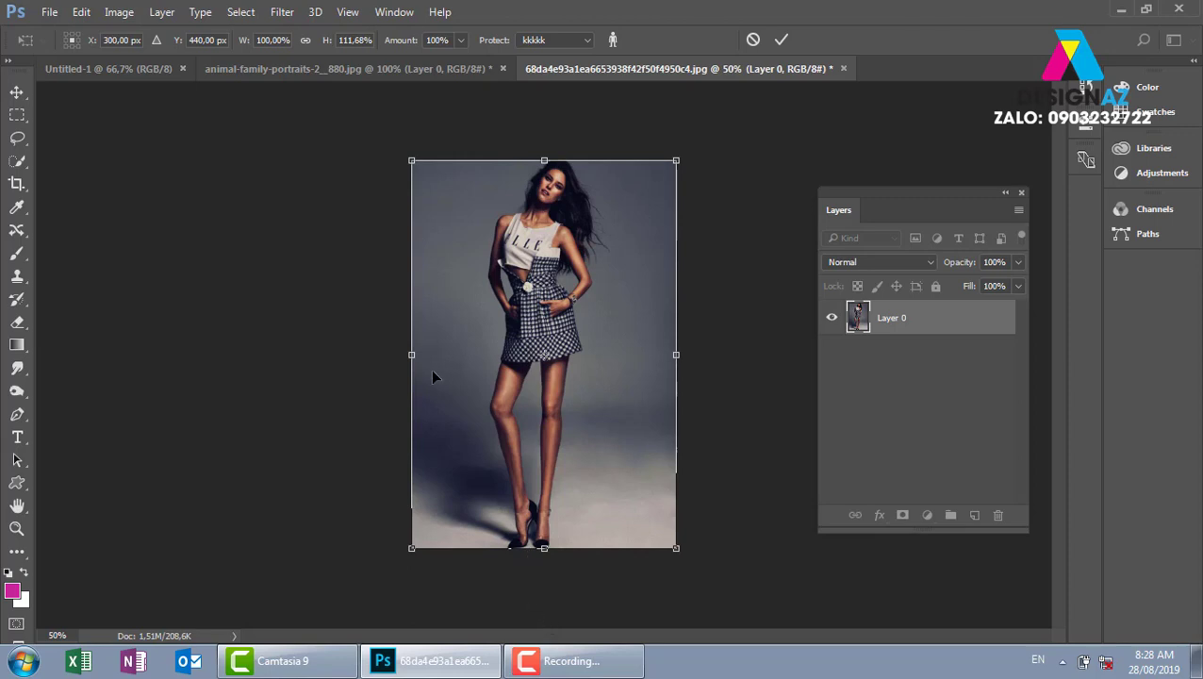
{"action": "key", "text": "ctrl+plus"}
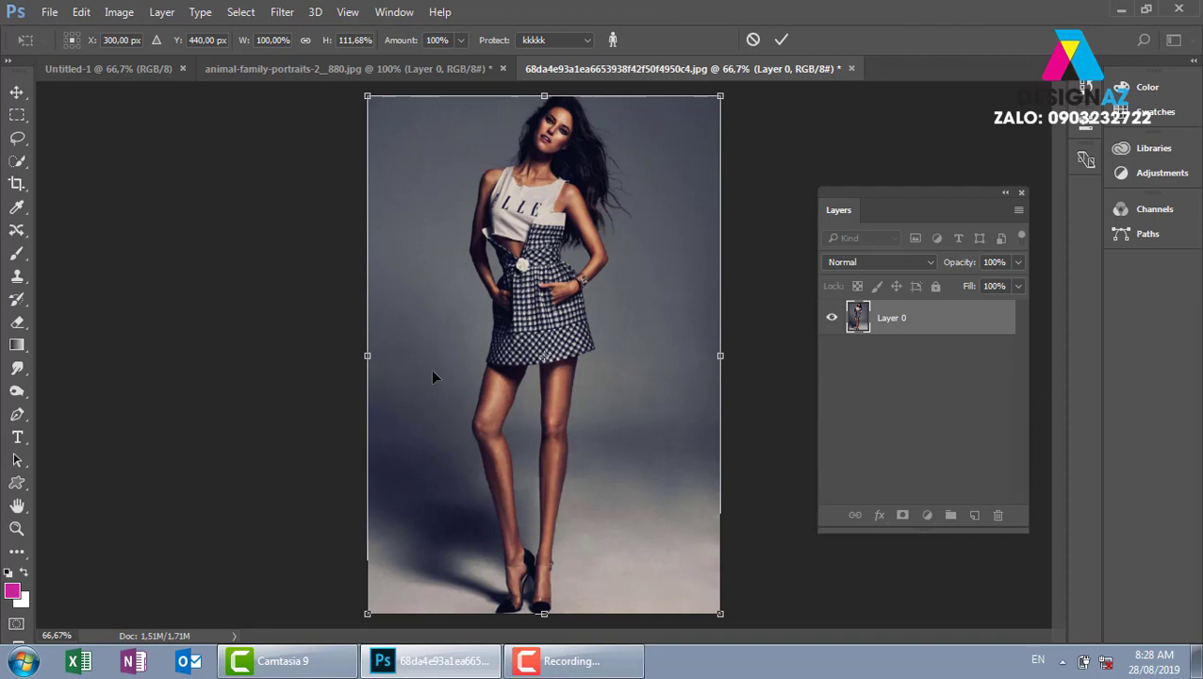
- Commit the content-aware stretch and marquee-select the lower legs below the knees
{"action": "key", "text": "Return"}
{"action": "key", "text": "m"}
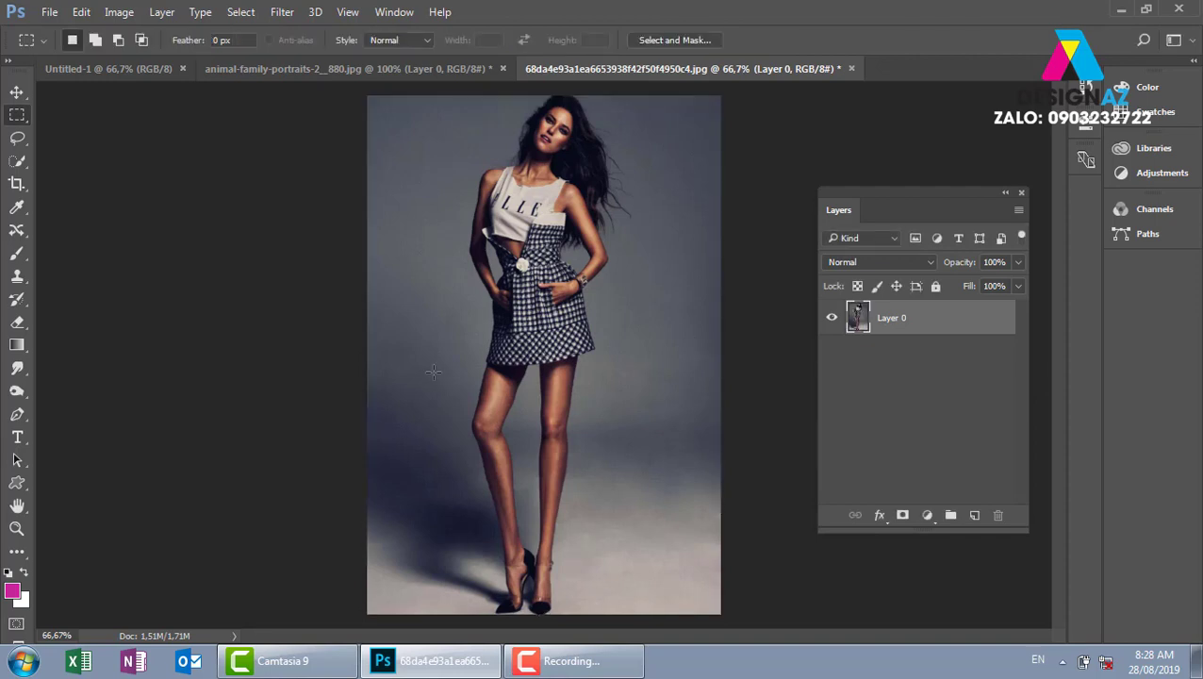
{"action": "key", "text": "ctrl+plus"}
{"action": "left_click_drag", "start_coordinate": [490, 576], "coordinate": [523, 381]}
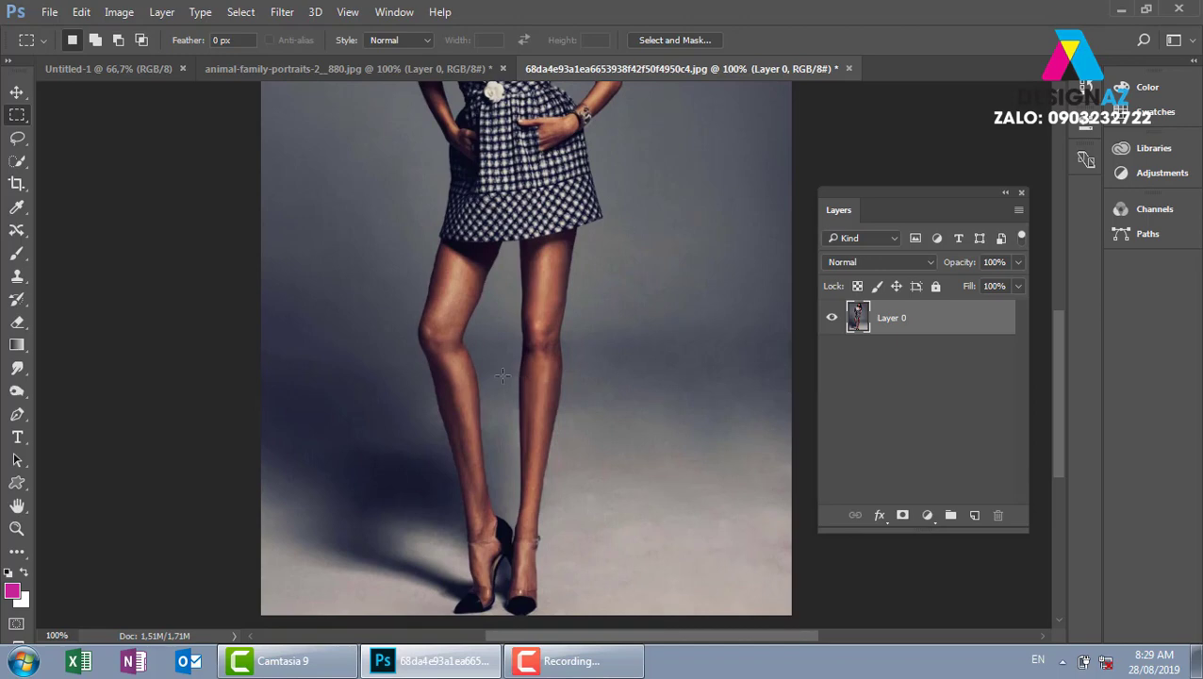
{"action": "left_click_drag", "start_coordinate": [502, 375], "coordinate": [503, 295]}
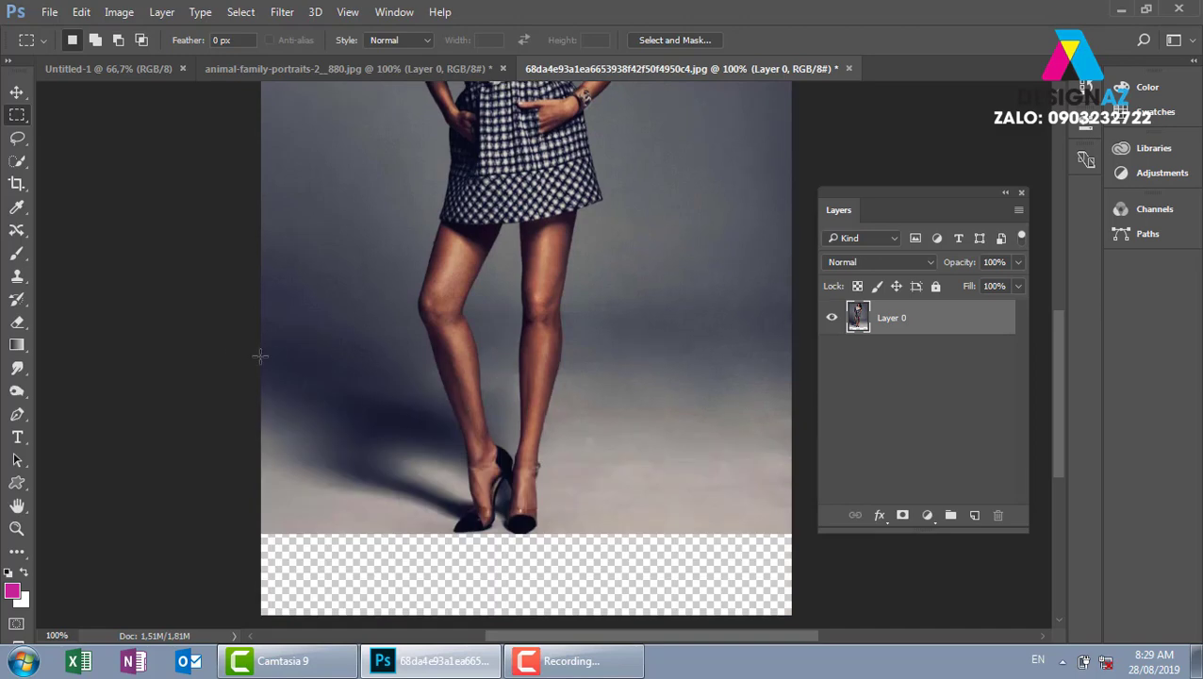
{"action": "mouse_move", "coordinate": [261, 338]}
{"action": "left_mouse_down"}
{"action": "mouse_move", "coordinate": [834, 562]}
{"action": "mouse_move", "coordinate": [698, 549]}
{"action": "left_mouse_up"}
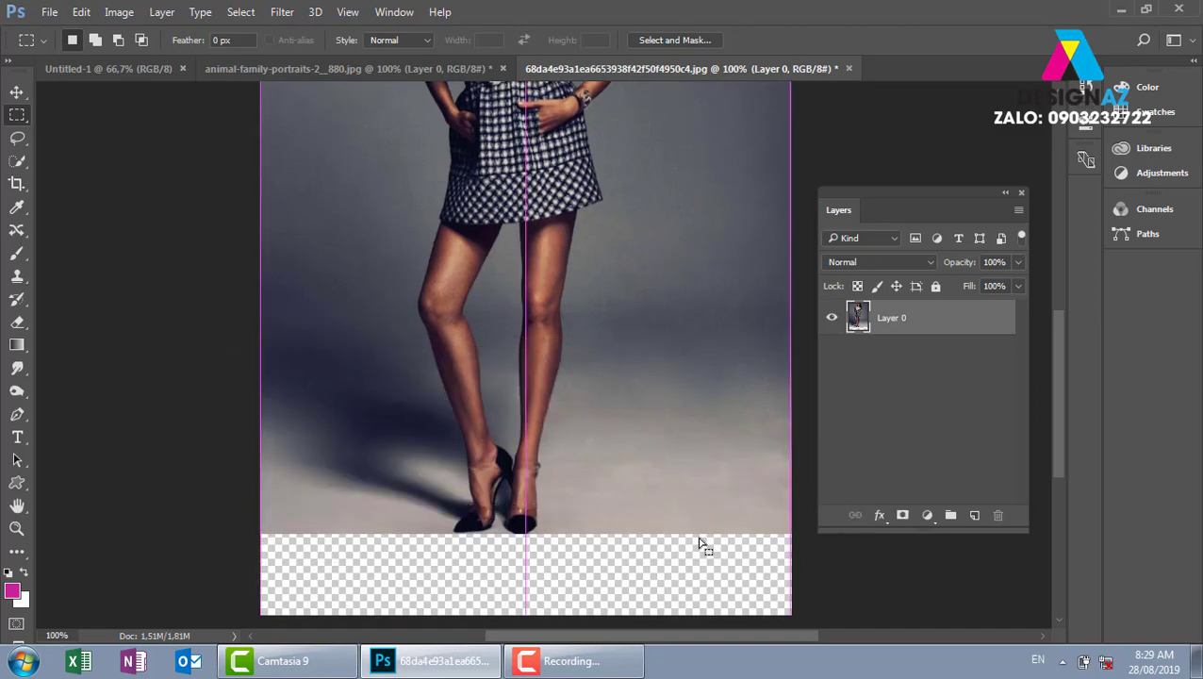
- Try a plain free-transform stretch of the lower legs, cancel it, deselect and zoom out
{"action": "key", "text": "ctrl+t"}
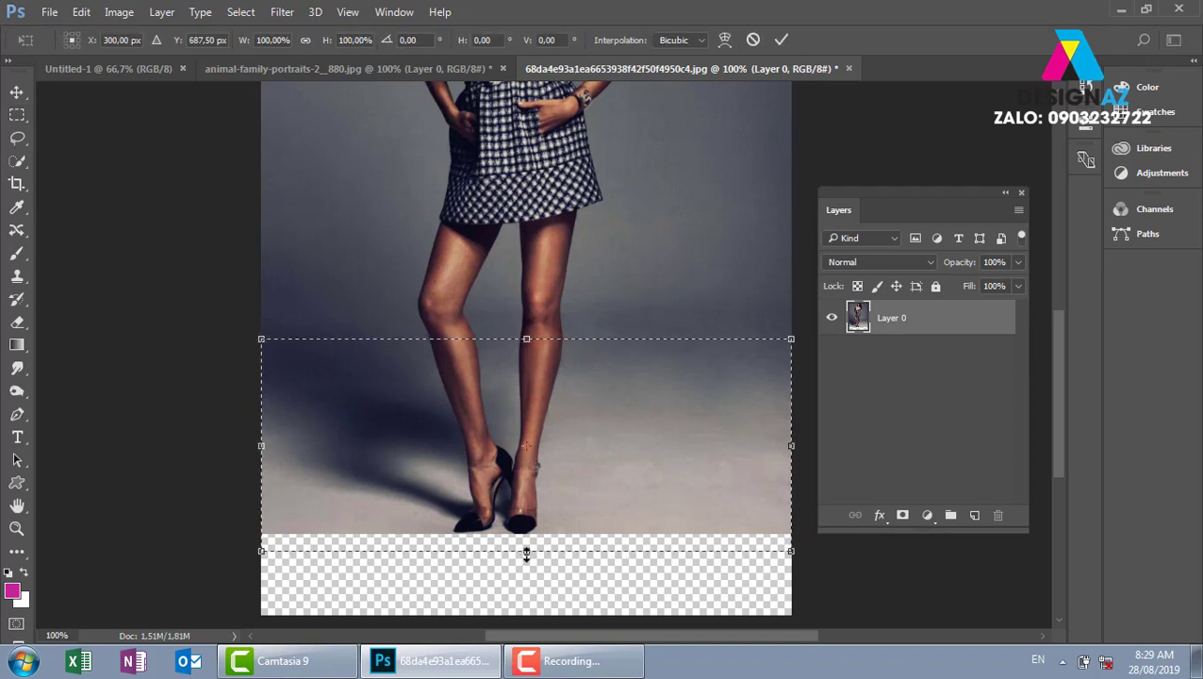
{"action": "mouse_move", "coordinate": [516, 558]}
{"action": "left_mouse_down"}
{"action": "mouse_move", "coordinate": [522, 619]}
{"action": "mouse_move", "coordinate": [526, 564]}
{"action": "mouse_move", "coordinate": [526, 596]}
{"action": "left_mouse_up"}
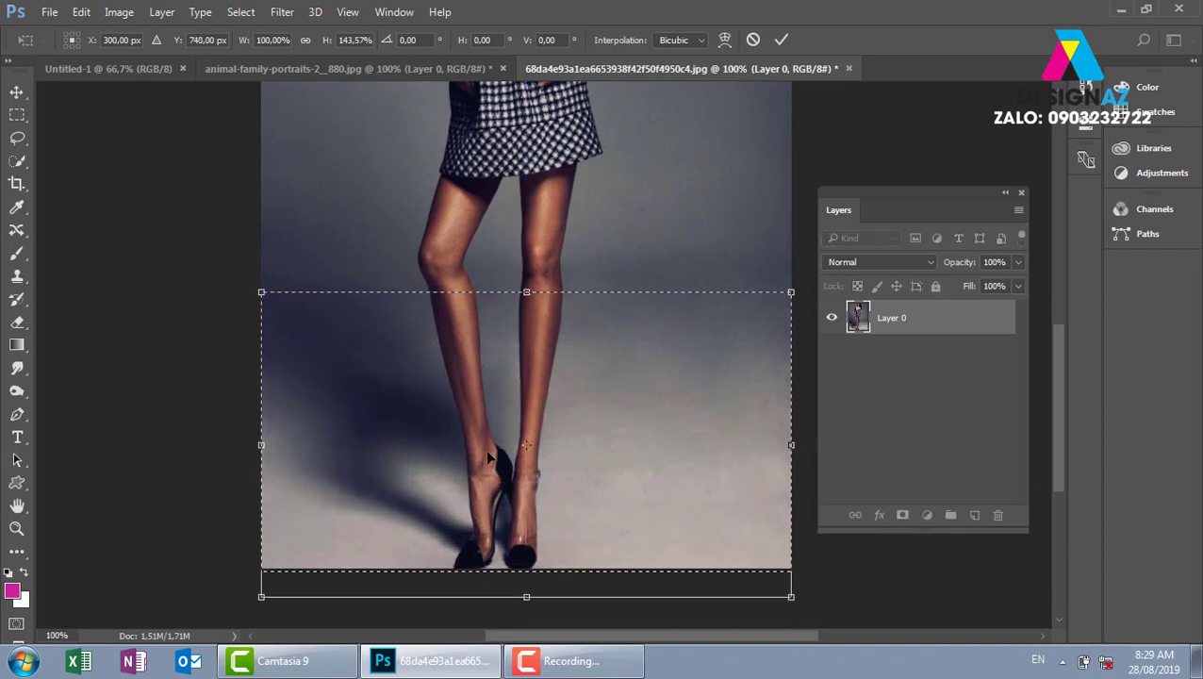
{"action": "key", "text": "ctrl+z"}
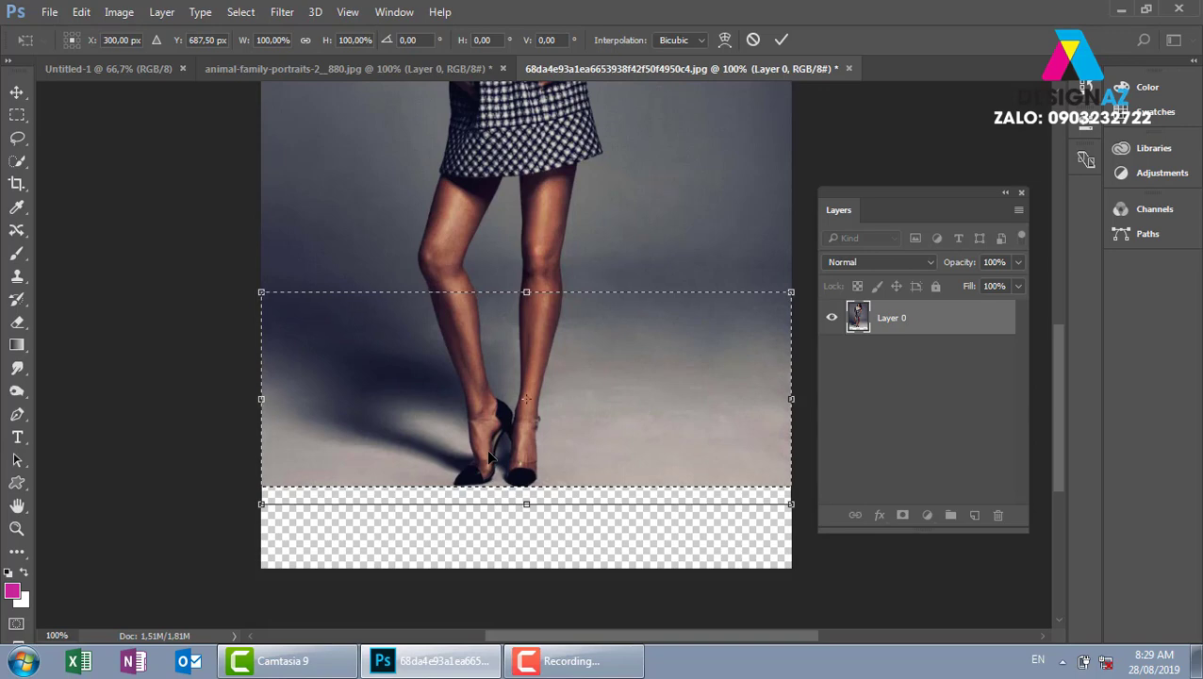
{"action": "key", "text": "Return"}
{"action": "key", "text": "v"}
{"action": "key", "text": "ctrl+d"}
{"action": "key", "text": "ctrl+minus"}
{"action": "key", "text": "ctrl+minus"}
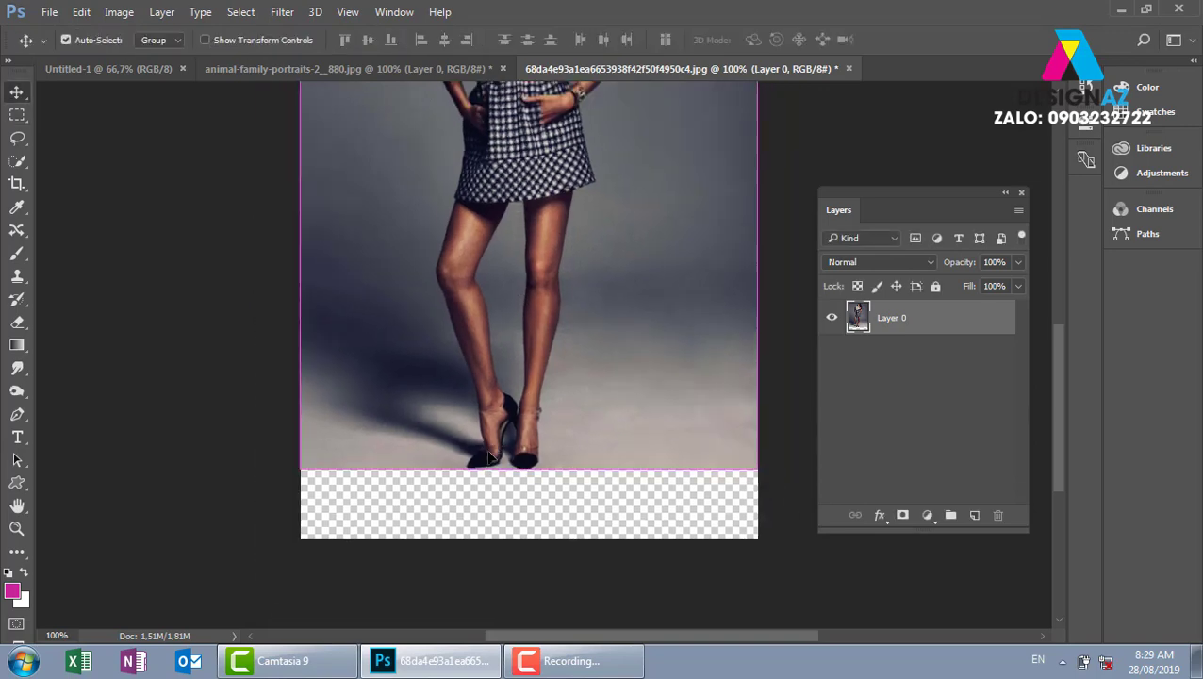
- Close the fashion photo without saving and browse up to the Local Disk (E:) drive
{"action": "left_click", "coordinate": [843, 68]}
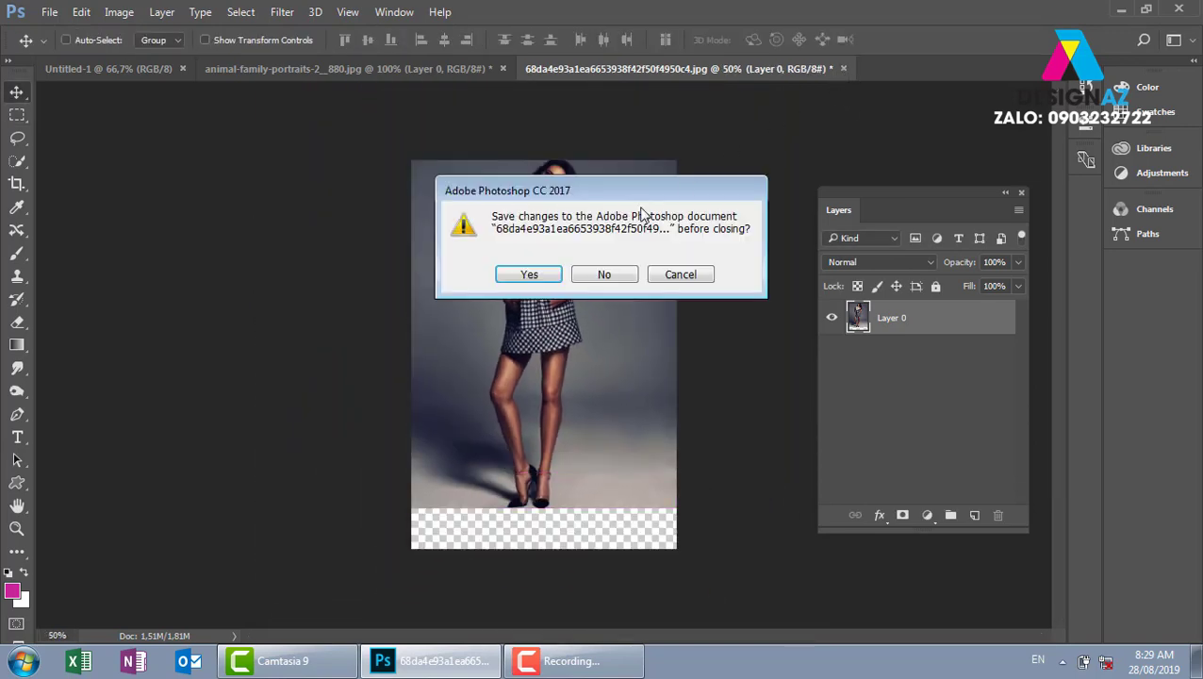
{"action": "left_click", "coordinate": [609, 275]}
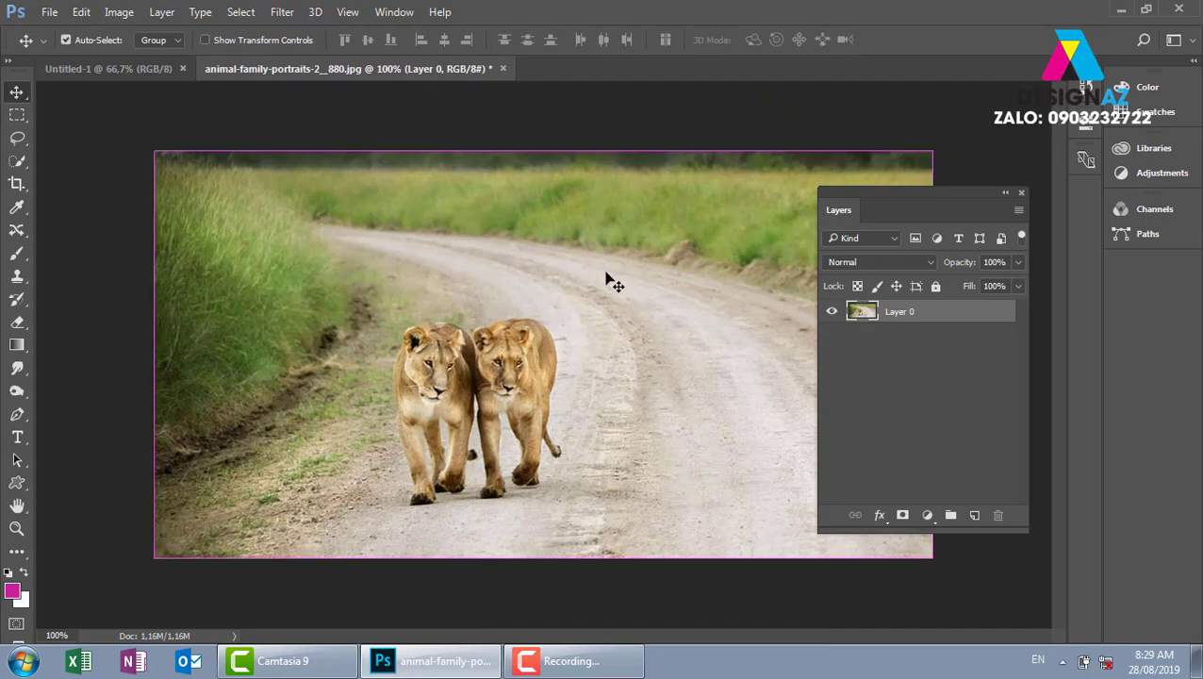
{"action": "key", "text": "ctrl+o"}
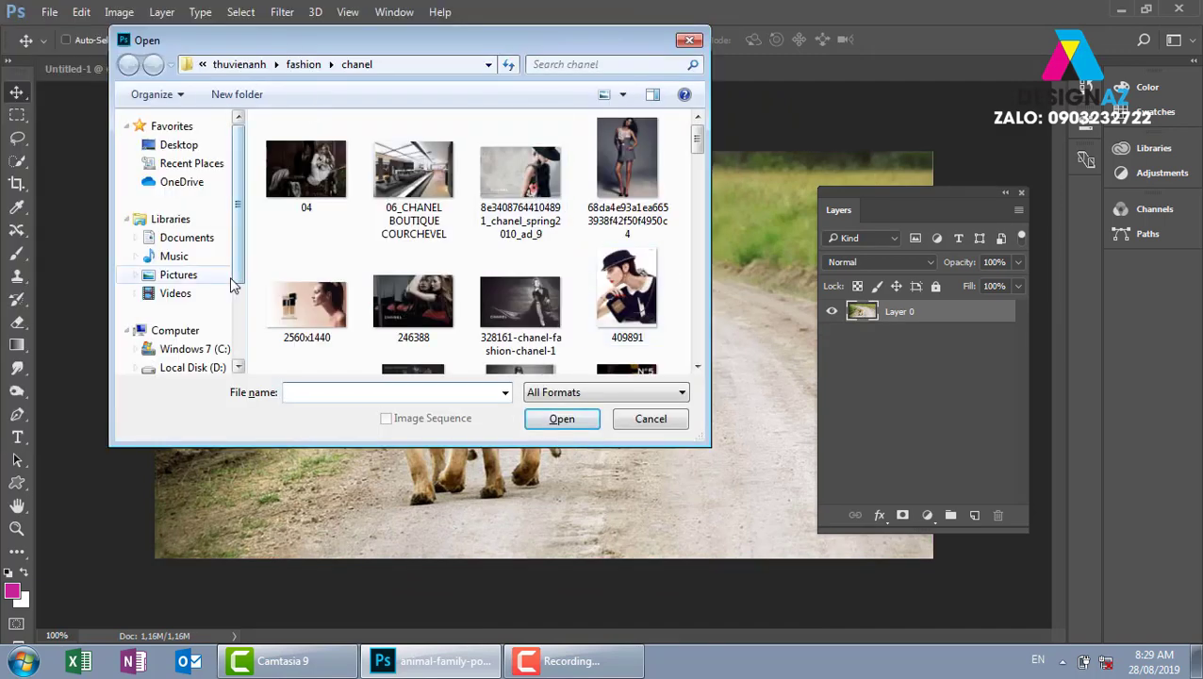
{"action": "left_click", "coordinate": [239, 64]}
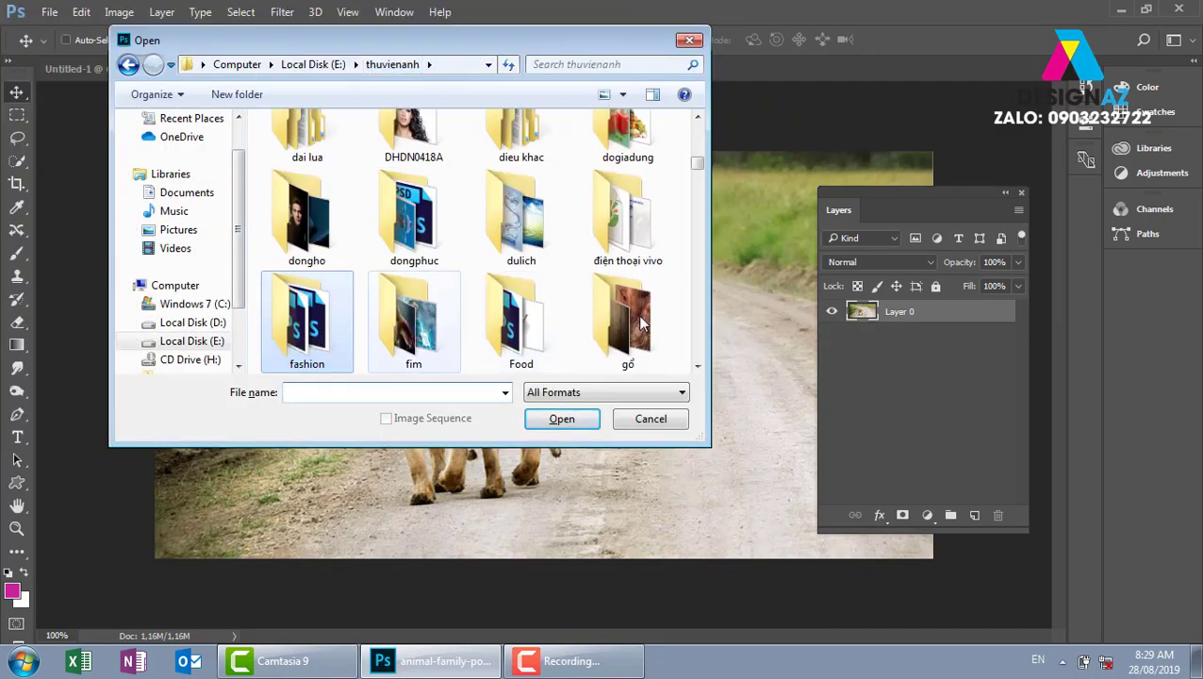
{"action": "left_click", "coordinate": [329, 66]}
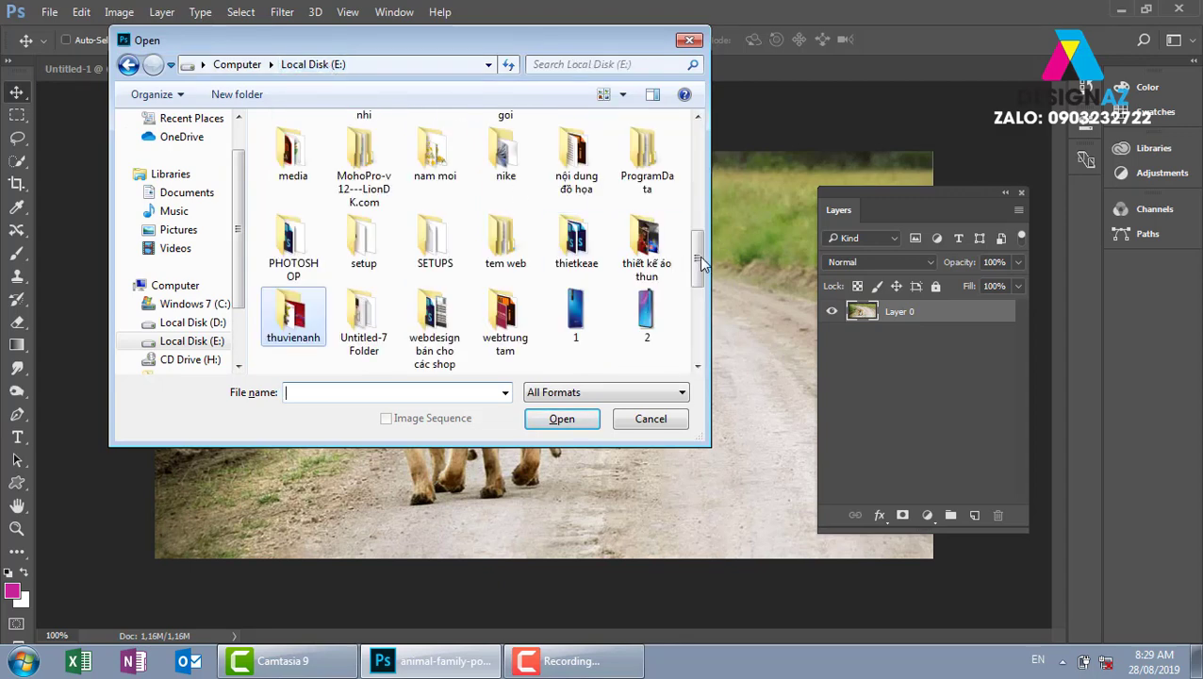
{"action": "scroll", "coordinate": [700, 250], "scroll_direction": "up", "scroll_amount": 1}
{"action": "scroll", "coordinate": [509, 250], "scroll_direction": "up", "scroll_amount": 1}
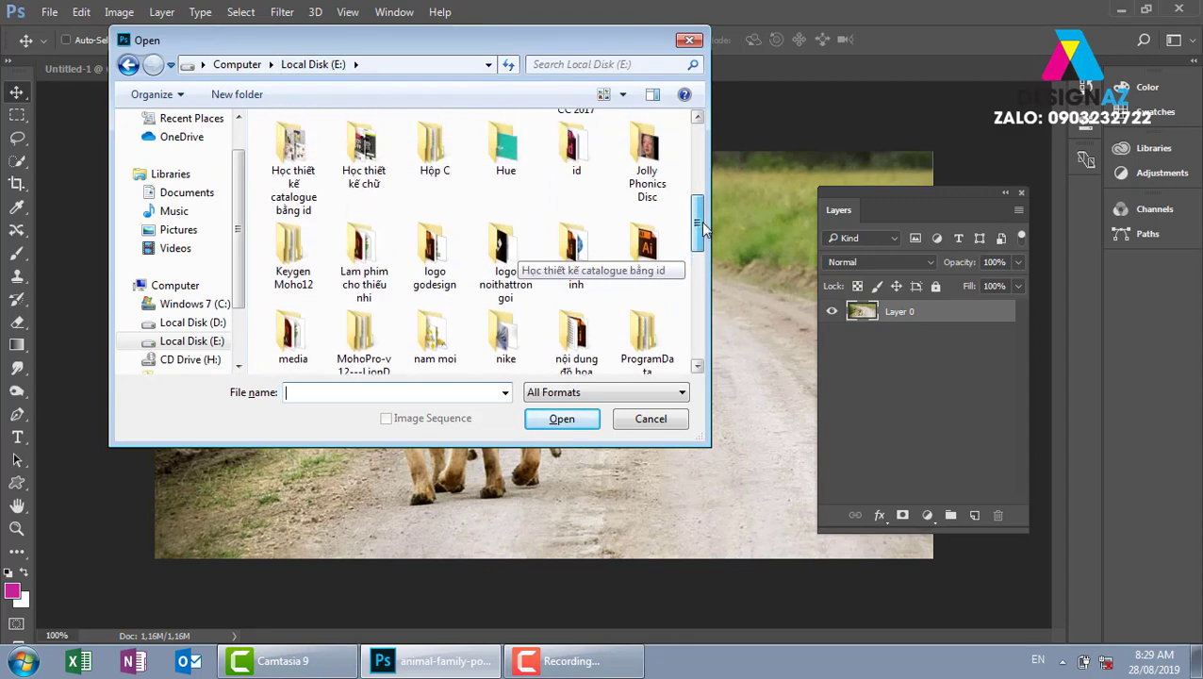
{"action": "scroll", "coordinate": [378, 217], "scroll_direction": "down", "scroll_amount": 1}
{"action": "scroll", "coordinate": [330, 198], "scroll_direction": "down", "scroll_amount": 2}
- Open portrait 2.jpg from the E:\PHOTOSHOP\chỉnh chân dung folder
{"action": "left_click", "coordinate": [312, 181]}
{"action": "double_click", "coordinate": [311, 181]}
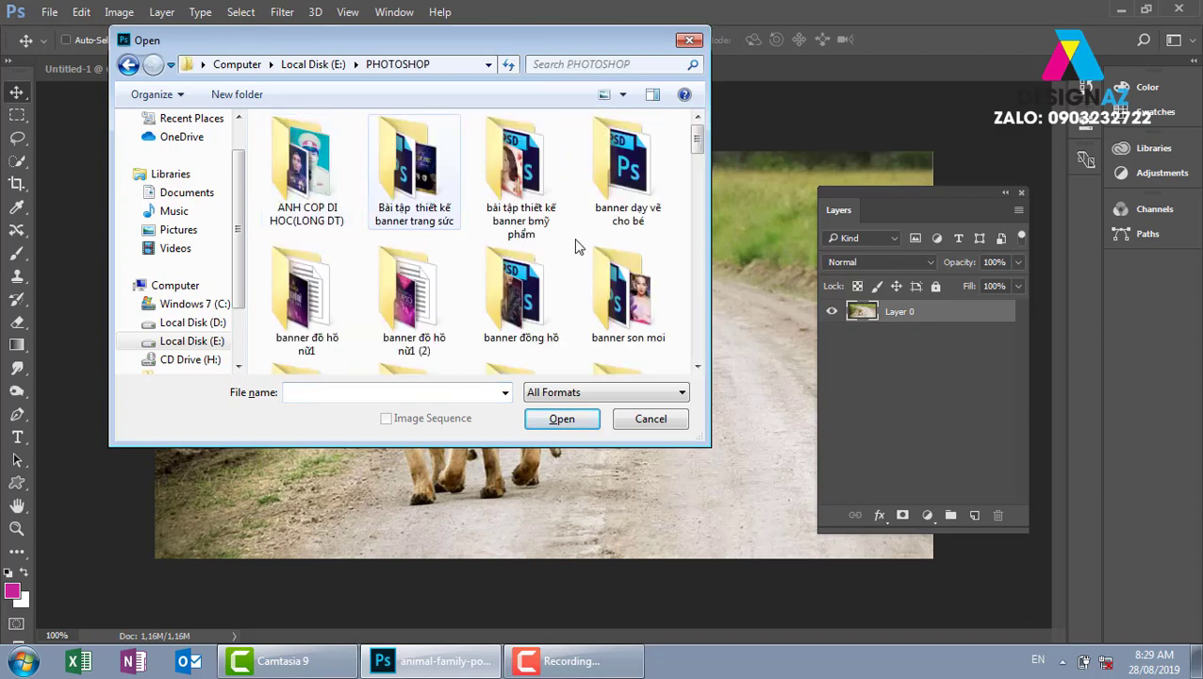
{"action": "scroll", "coordinate": [699, 161], "scroll_direction": "down", "scroll_amount": 3}
{"action": "left_click_drag", "start_coordinate": [699, 160], "coordinate": [698, 185]}
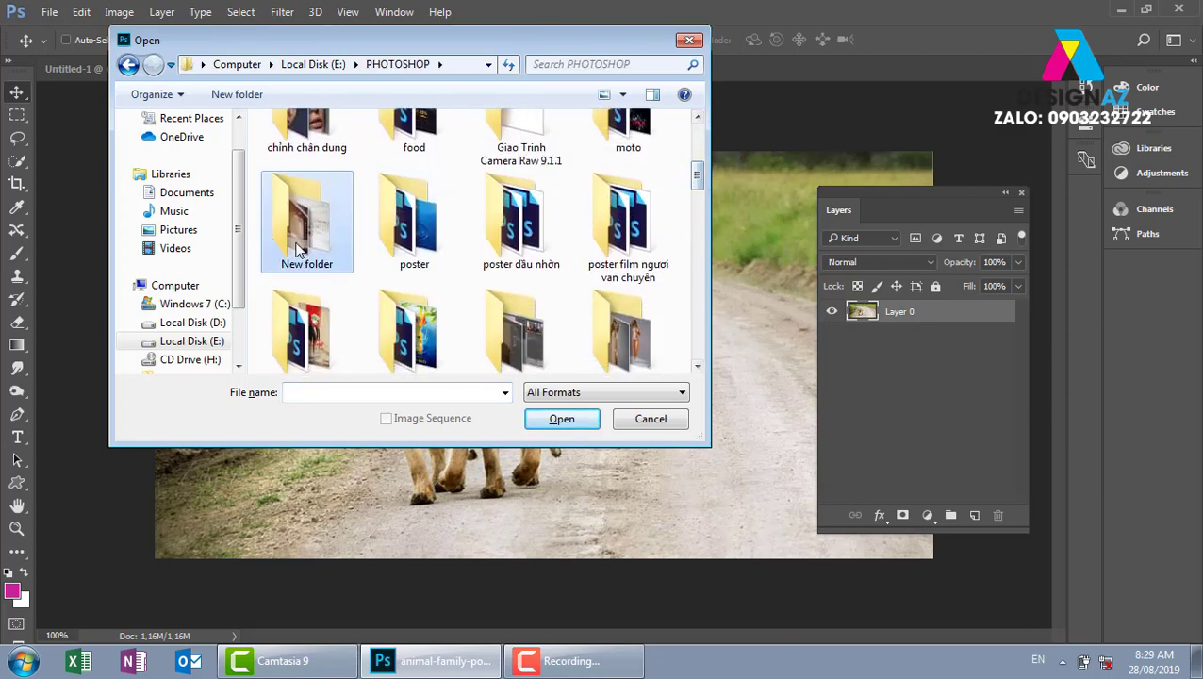
{"action": "scroll", "coordinate": [406, 269], "scroll_direction": "up", "scroll_amount": 1}
{"action": "double_click", "coordinate": [309, 163]}
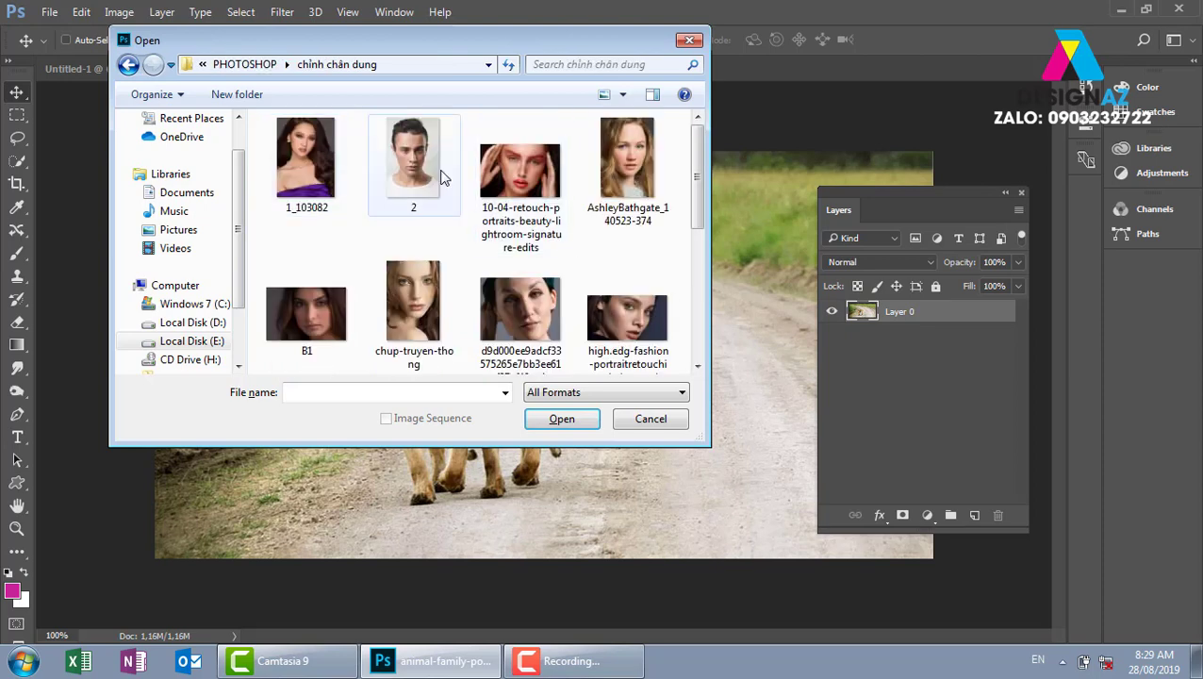
{"action": "left_click", "coordinate": [417, 174]}
{"action": "left_click", "coordinate": [562, 419]}
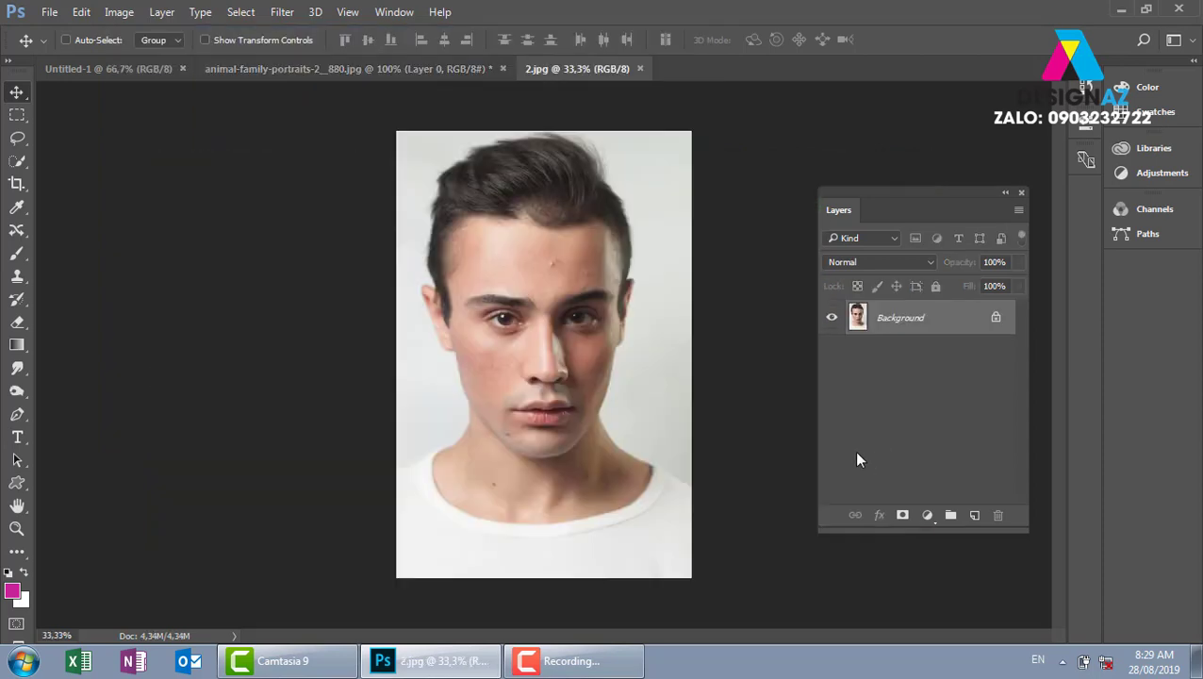
- Convert the Background to Layer 0 and content-aware shrink the portrait to 63.1% toward the bottom-left
{"action": "double_click", "coordinate": [955, 326]}
{"action": "key", "text": "Return"}
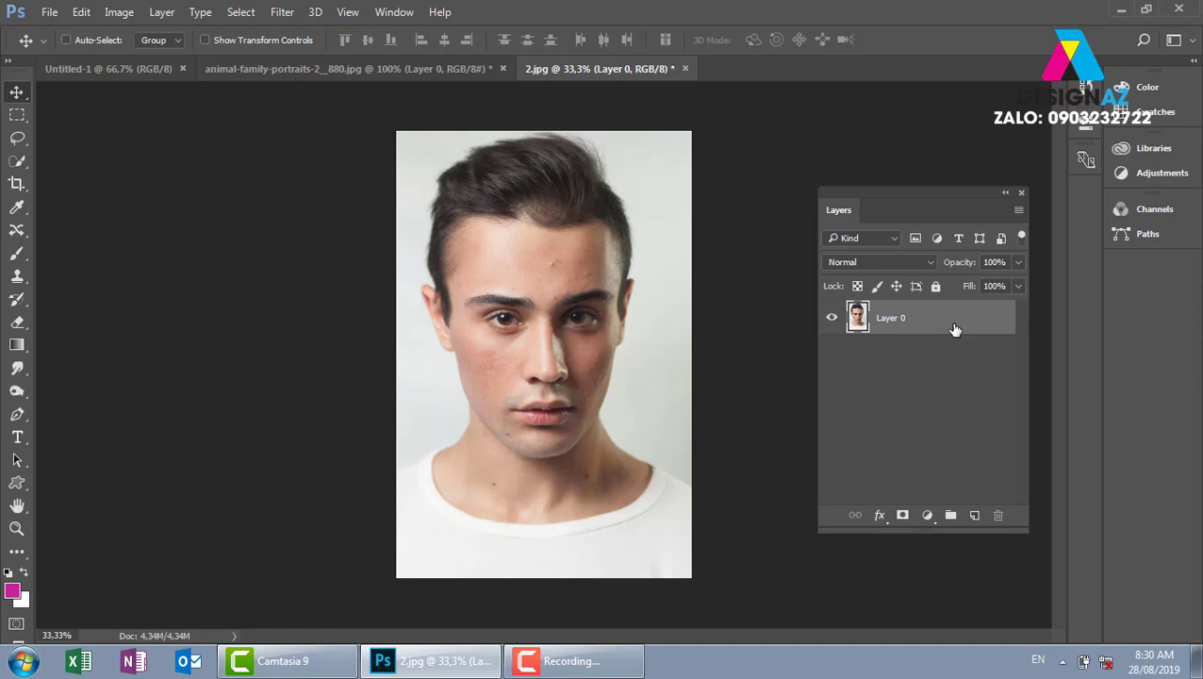
{"action": "key", "text": "ctrl"}
{"action": "key", "text": "ctrl+t"}
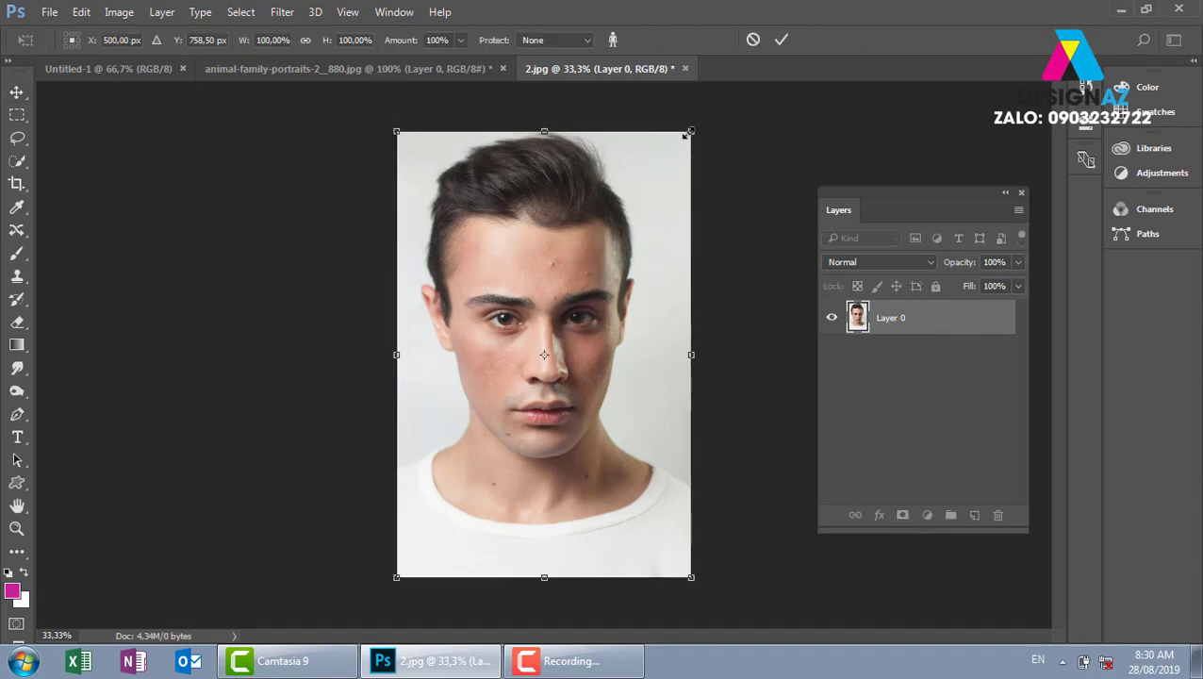
{"action": "left_click_drag", "start_coordinate": [688, 133], "coordinate": [606, 235]}
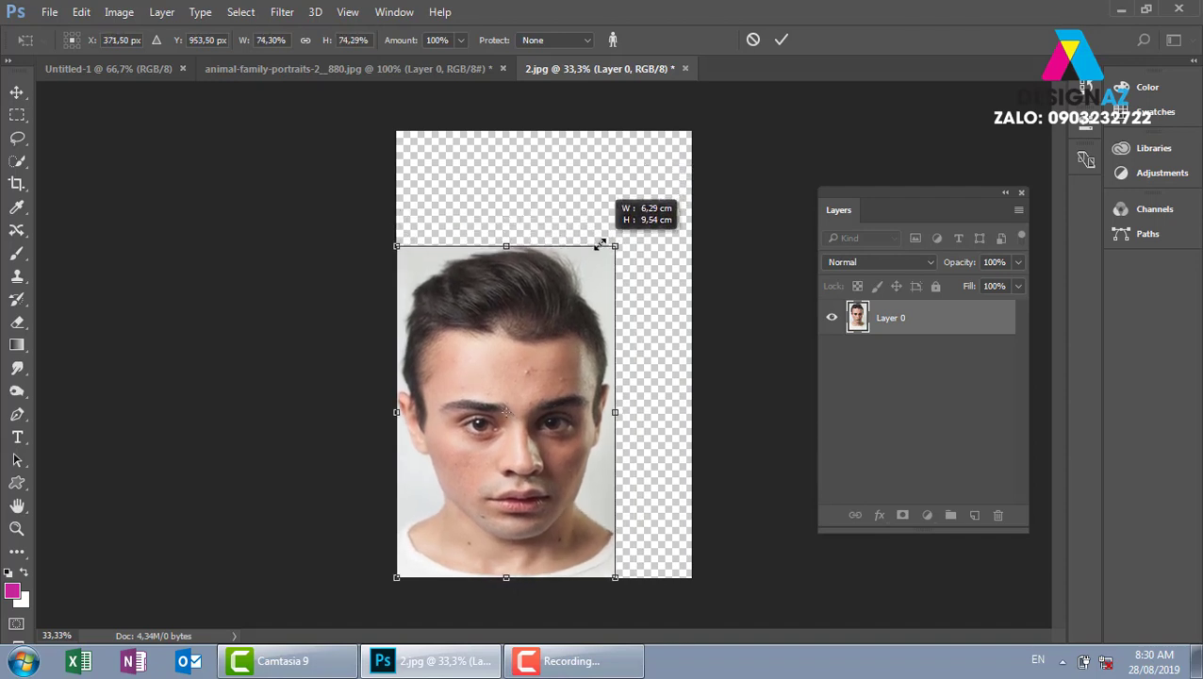
{"action": "left_click_drag", "start_coordinate": [605, 234], "coordinate": [562, 286]}
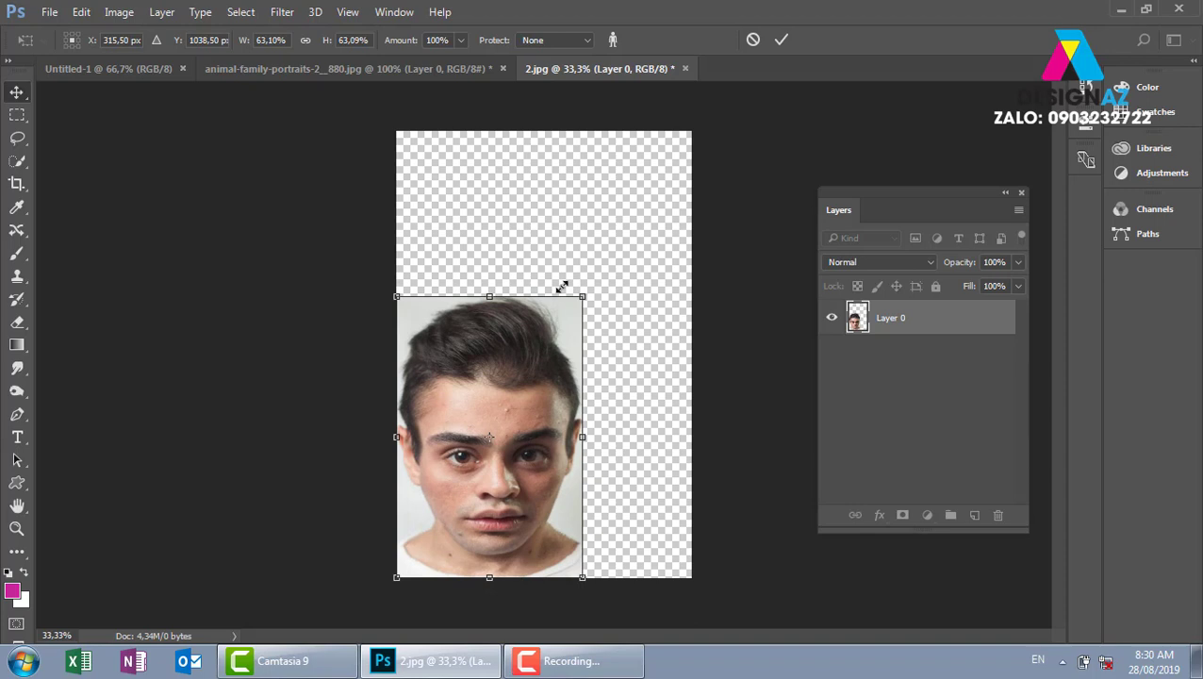
{"action": "key", "text": "Return"}
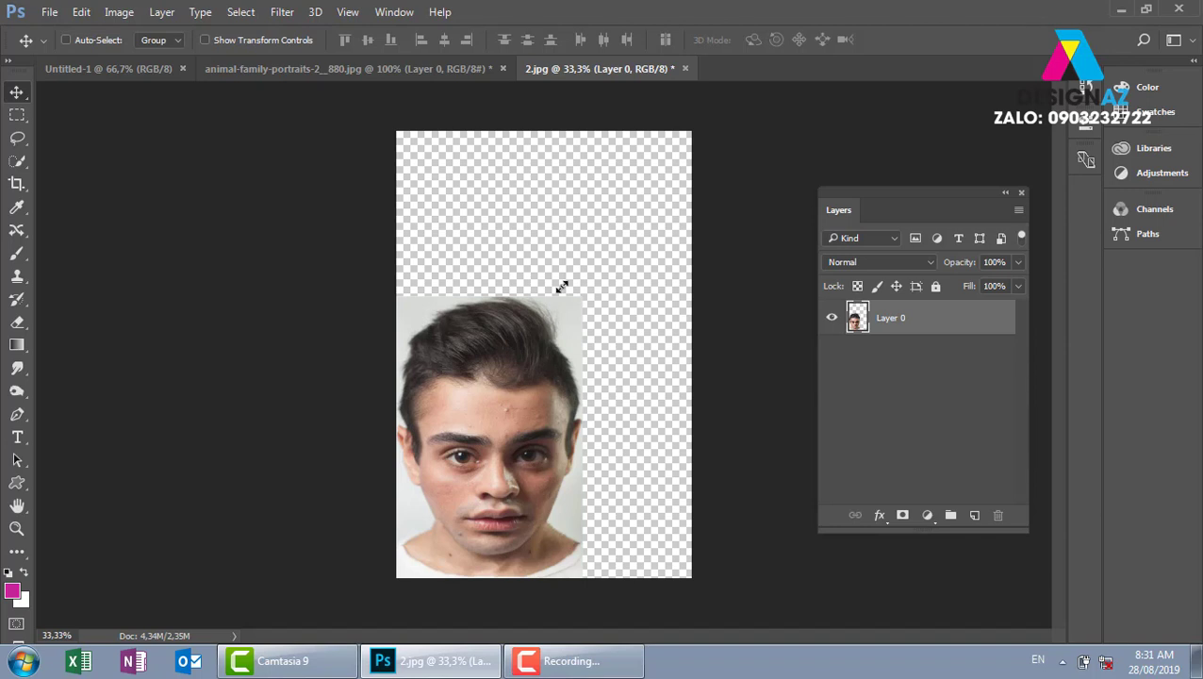
- Close the 2.jpg and lion photos without saving them
{"action": "left_click", "coordinate": [685, 68]}
{"action": "left_click", "coordinate": [606, 264]}
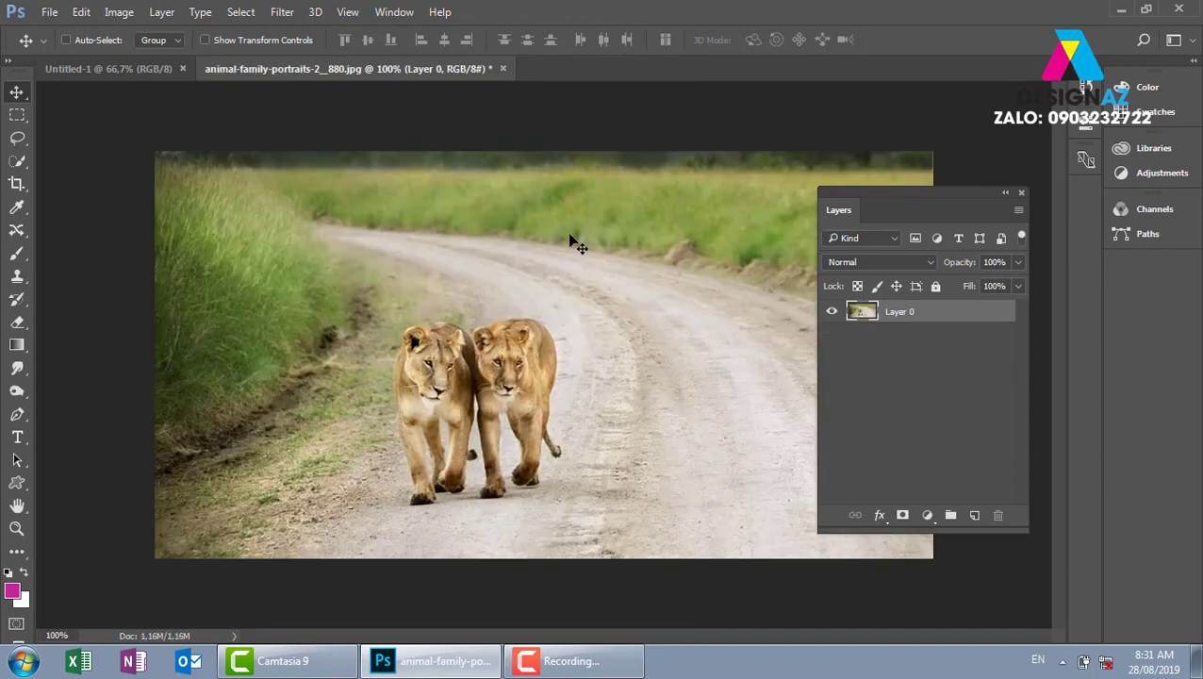
{"action": "left_click", "coordinate": [503, 70]}
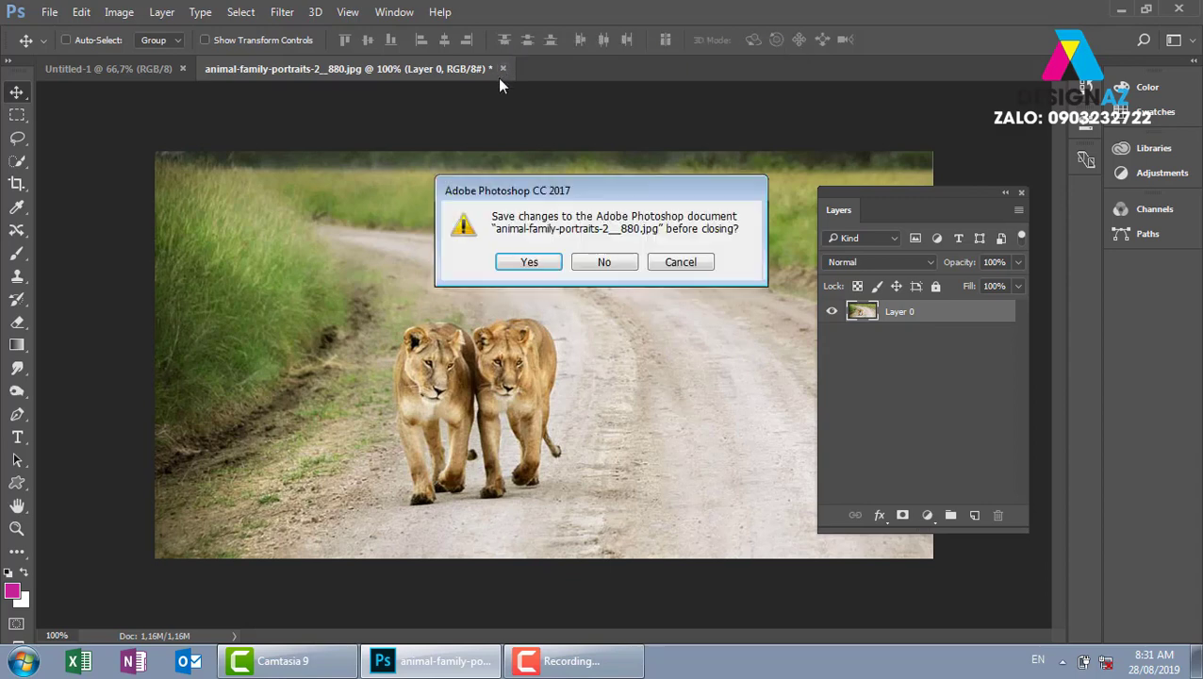
{"action": "left_click", "coordinate": [604, 261]}
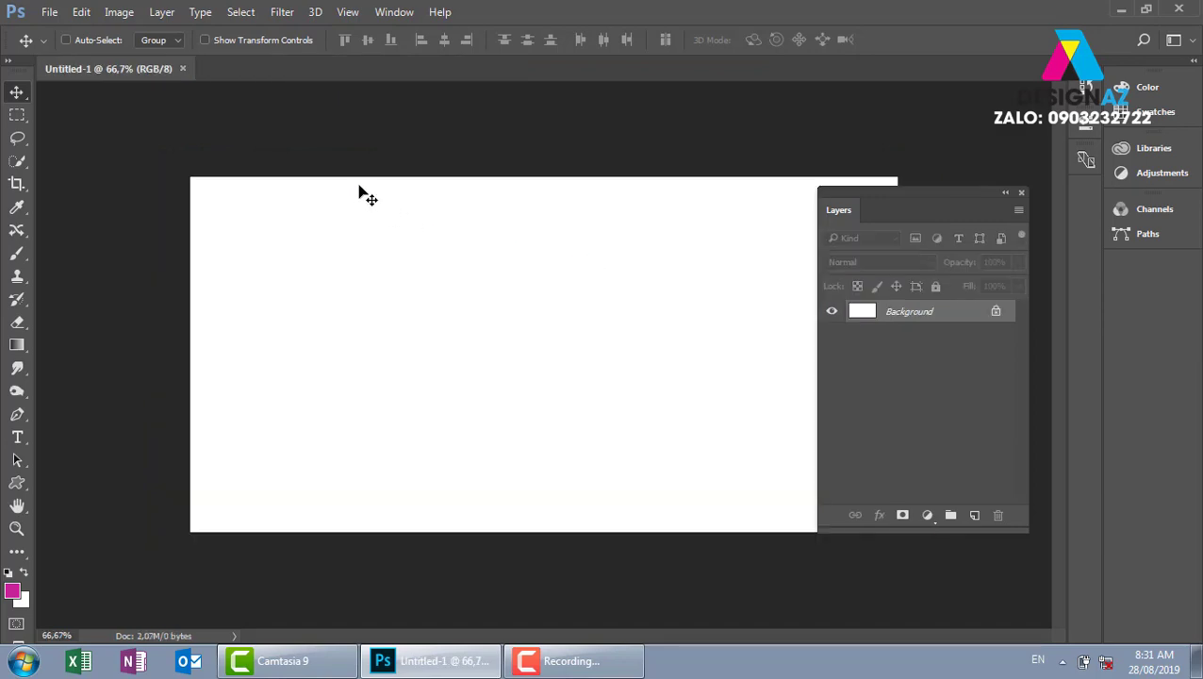
- Open Icelandic_sheep2 from the E:\thuvienanh nature images folder
{"action": "key", "text": "ctrl+o"}
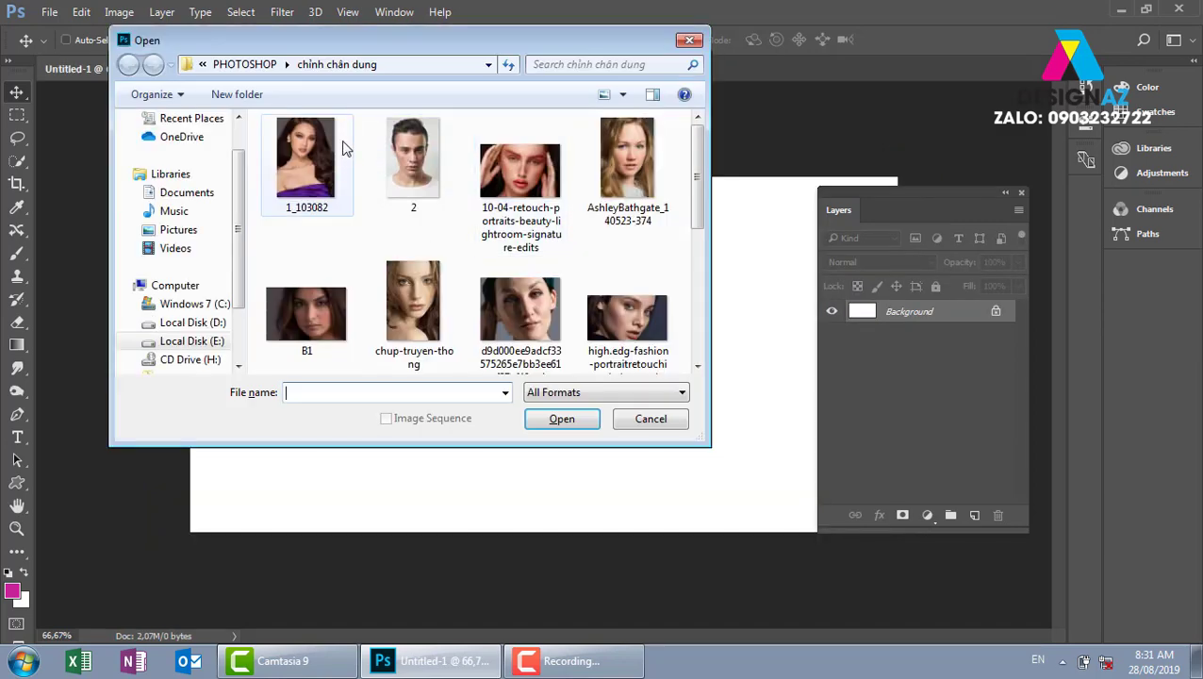
{"action": "left_click", "coordinate": [250, 64]}
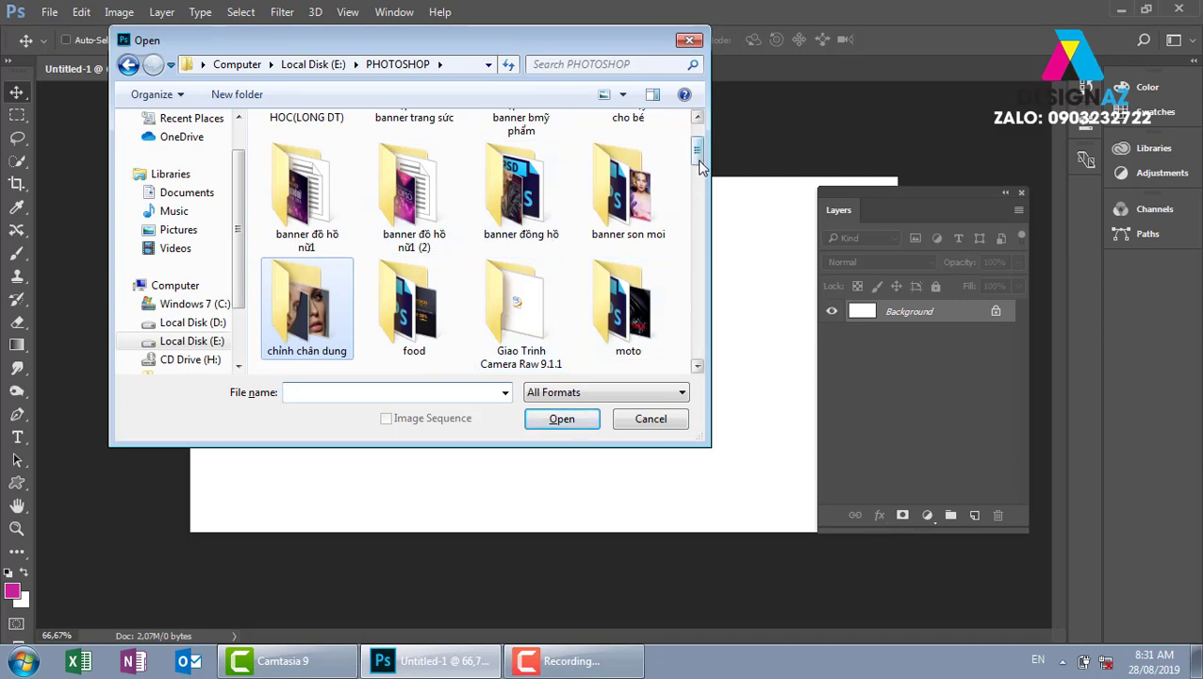
{"action": "left_click_drag", "start_coordinate": [697, 153], "coordinate": [701, 215]}
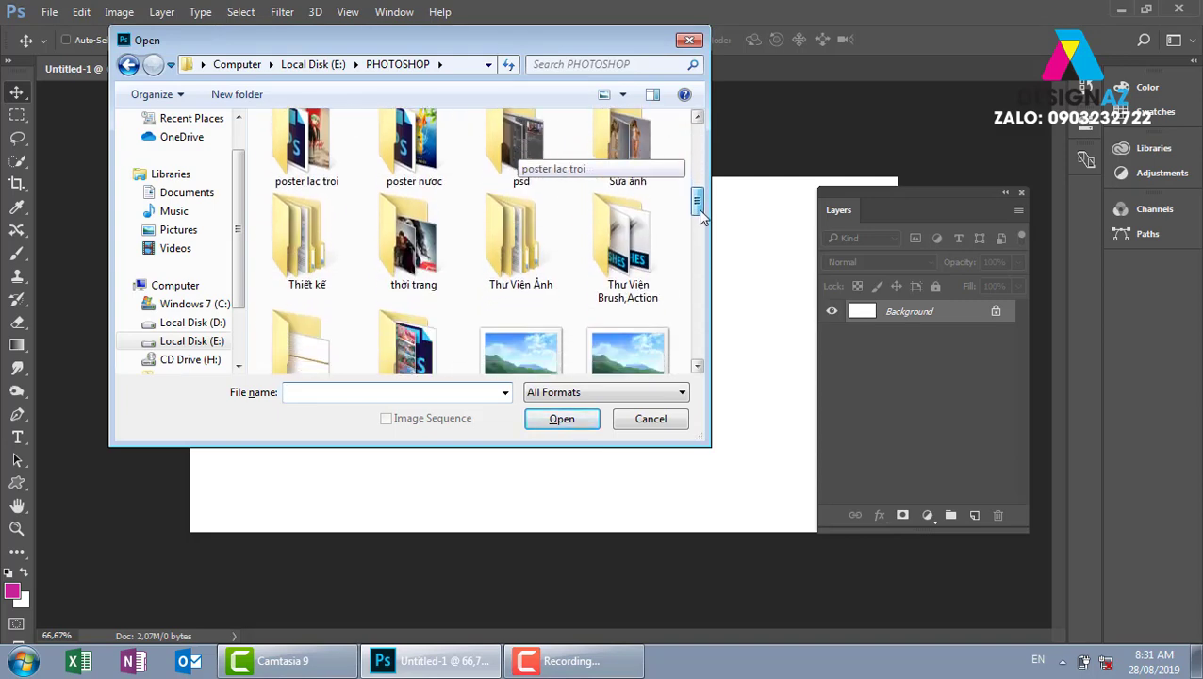
{"action": "mouse_move", "coordinate": [700, 215]}
{"action": "left_mouse_down"}
{"action": "mouse_move", "coordinate": [701, 239]}
{"action": "mouse_move", "coordinate": [705, 207]}
{"action": "left_mouse_up"}
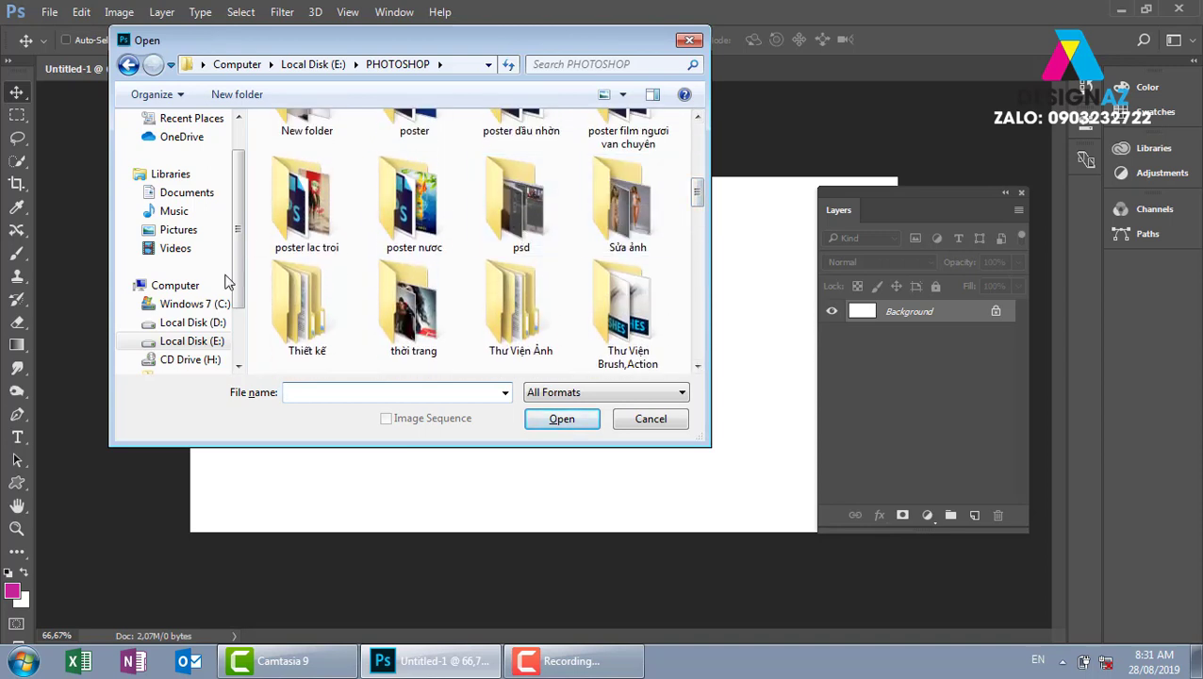
{"action": "left_click", "coordinate": [210, 341]}
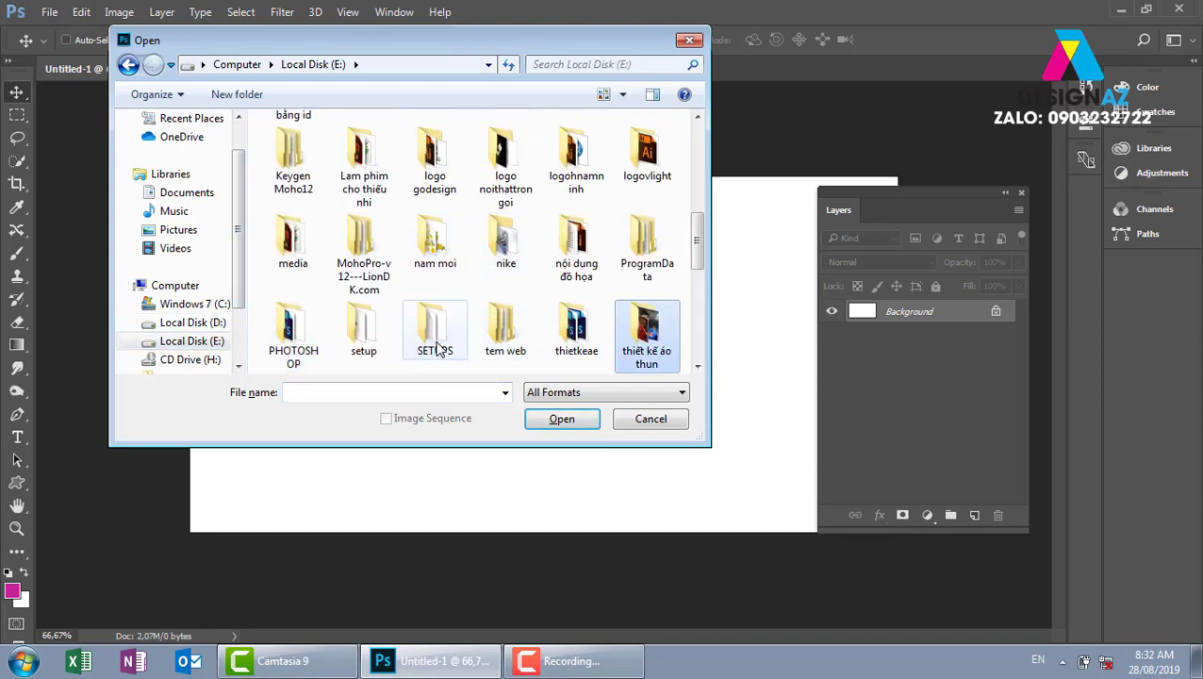
{"action": "scroll", "coordinate": [435, 349], "scroll_direction": "up", "scroll_amount": 10}
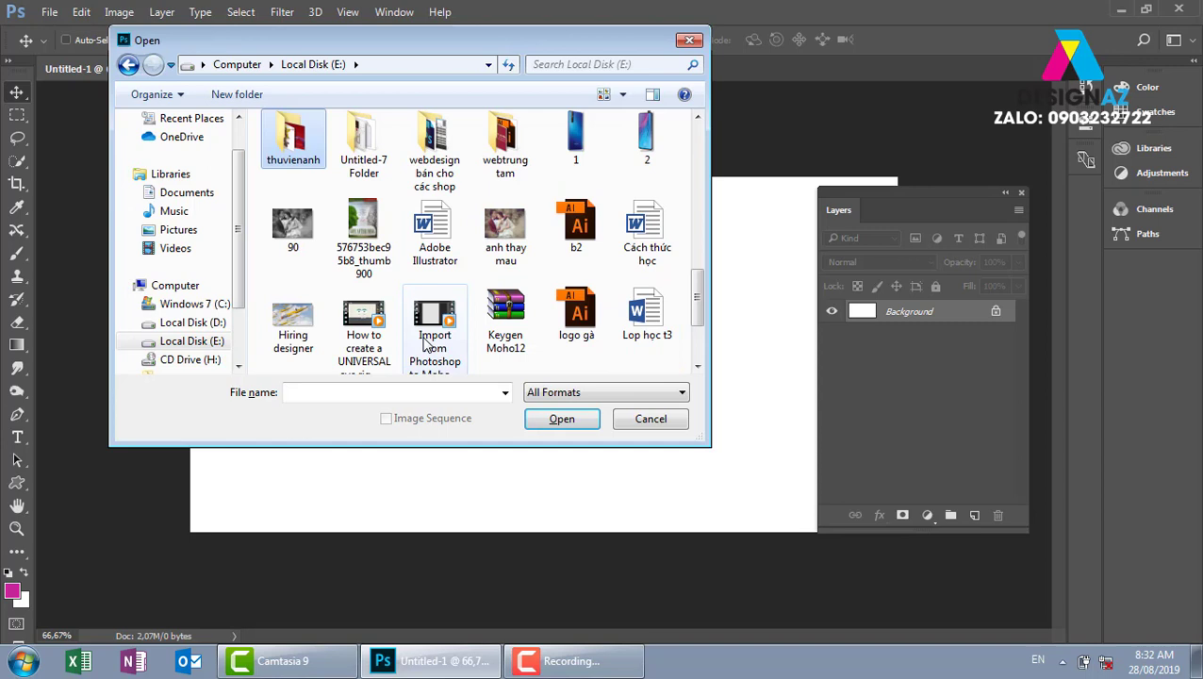
{"action": "double_click", "coordinate": [299, 151]}
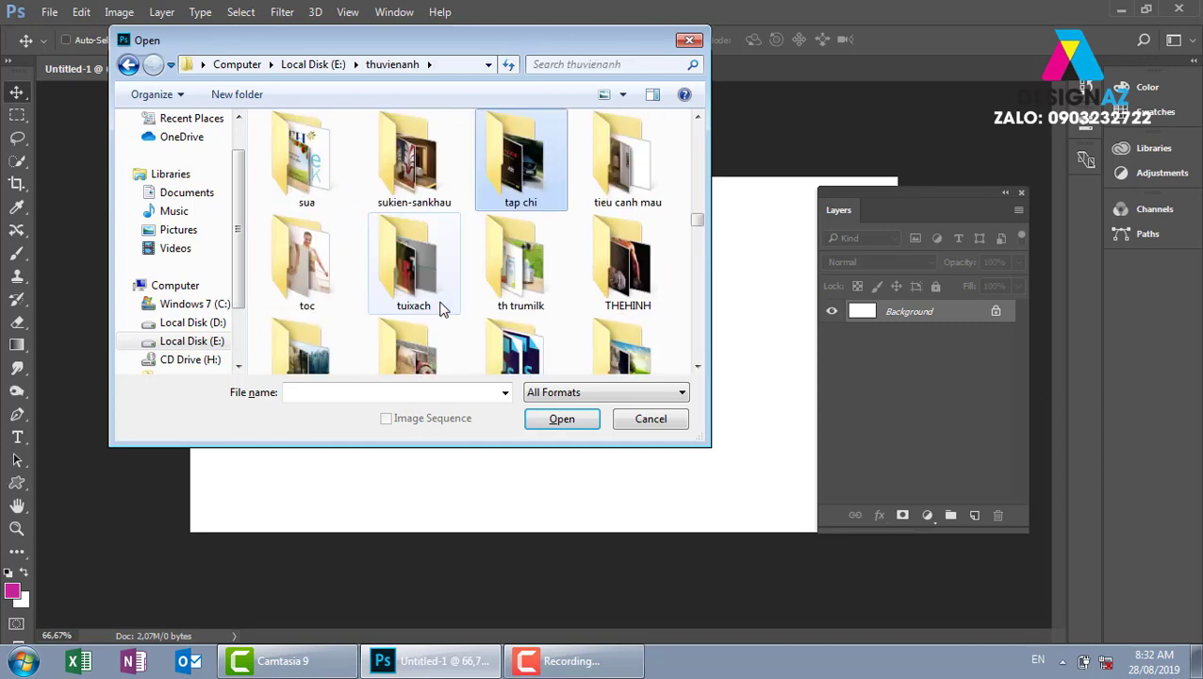
{"action": "scroll", "coordinate": [440, 311], "scroll_direction": "down", "scroll_amount": 5}
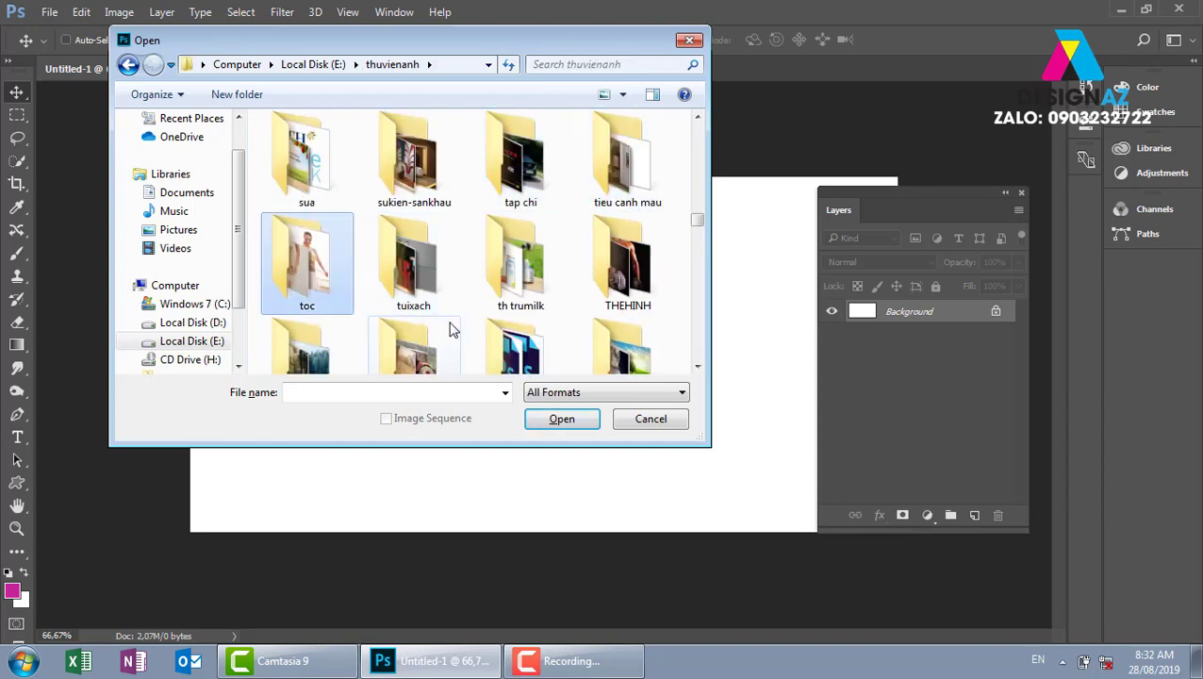
{"action": "double_click", "coordinate": [412, 362]}
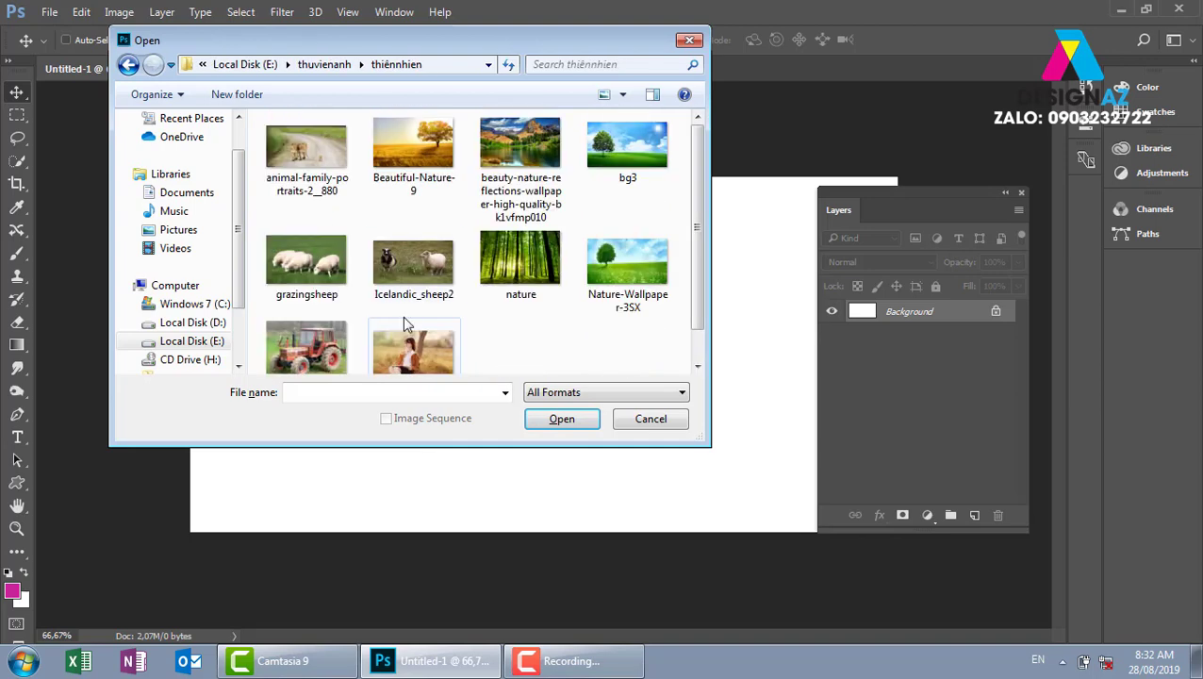
{"action": "left_click", "coordinate": [426, 273]}
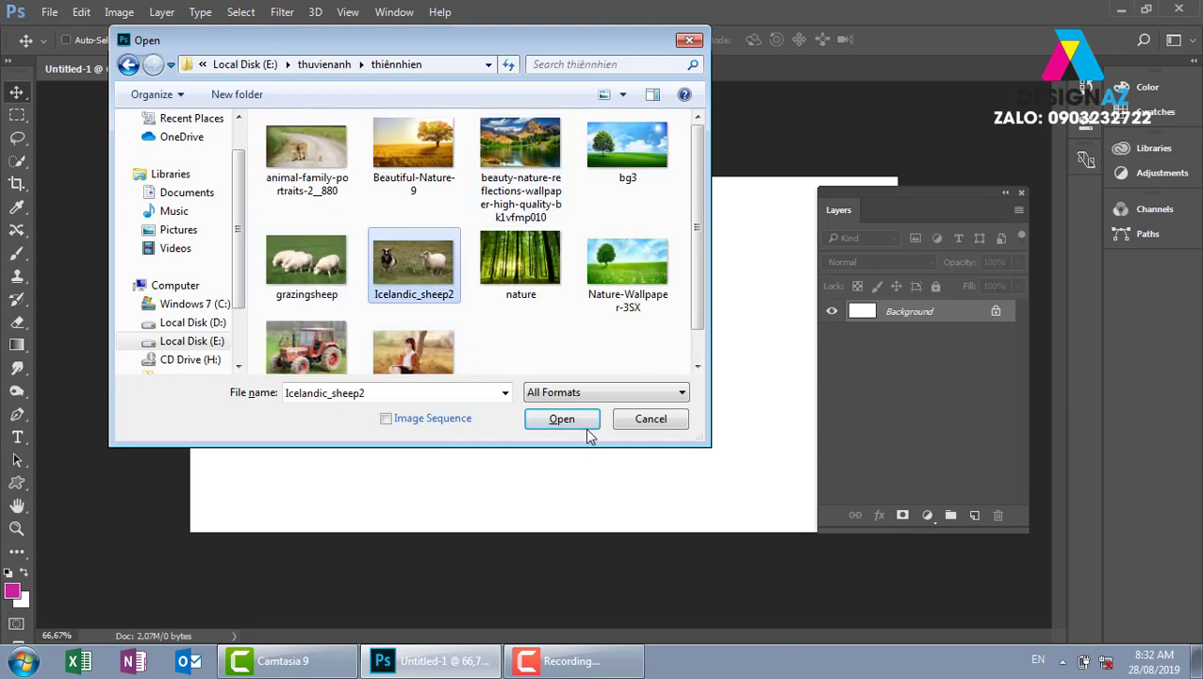
{"action": "left_click", "coordinate": [587, 423]}
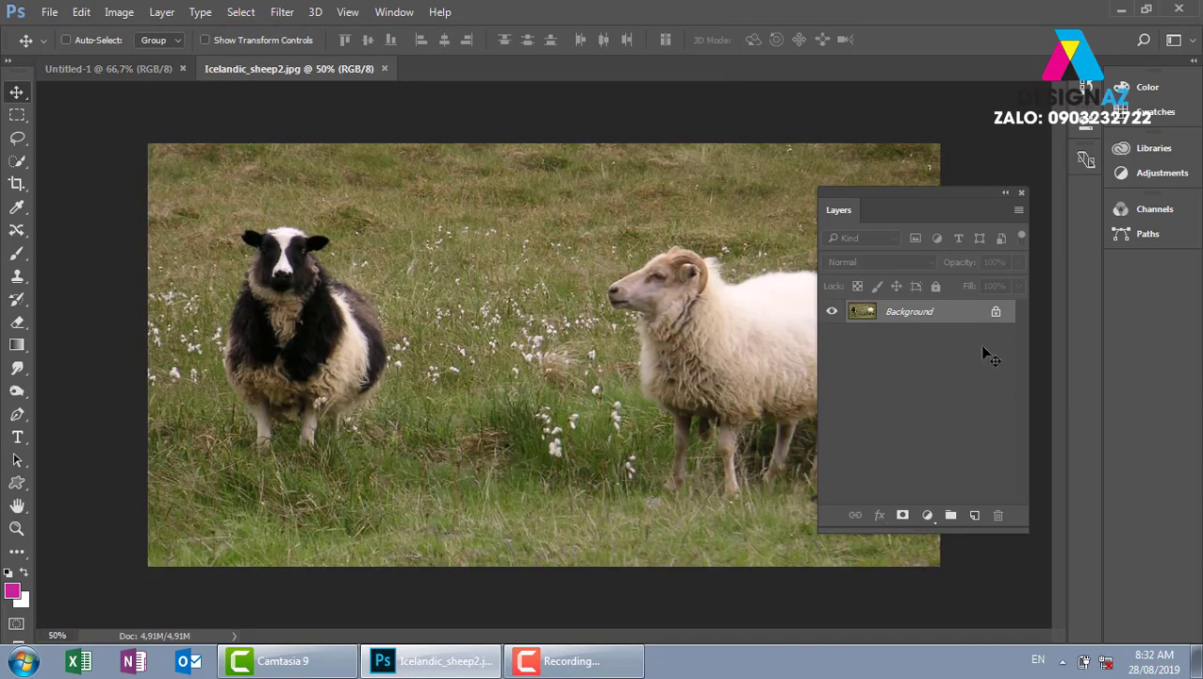
- Close the Layers panel and Lasso a loose outline around the left black-and-white sheep
{"action": "left_click", "coordinate": [1022, 194]}
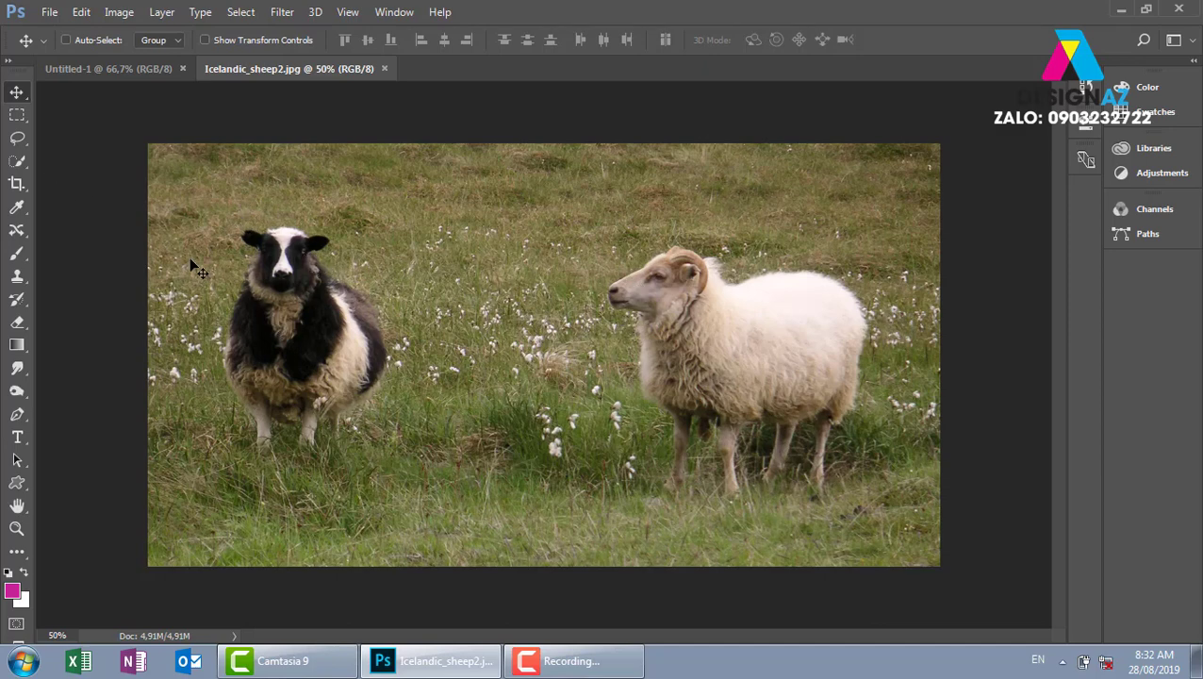
{"action": "left_click", "coordinate": [19, 120]}
{"action": "right_click", "coordinate": [19, 120]}
{"action": "left_click", "coordinate": [17, 137]}
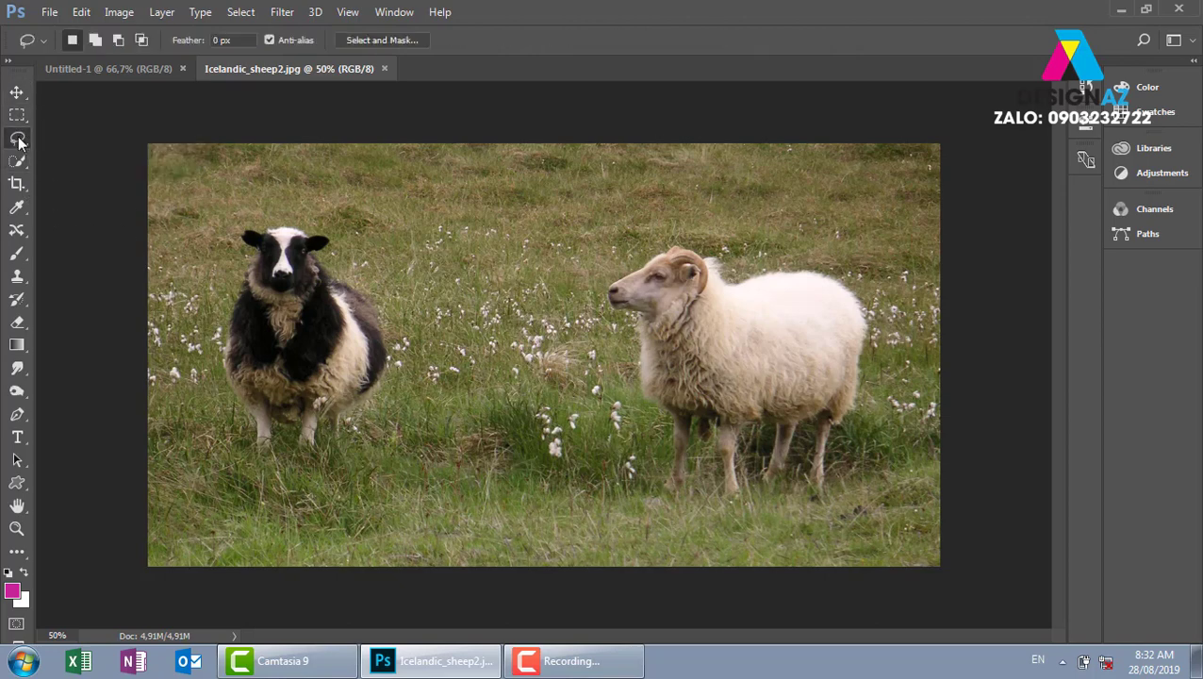
{"action": "mouse_move", "coordinate": [256, 215]}
{"action": "left_mouse_down"}
{"action": "mouse_move", "coordinate": [230, 251]}
{"action": "mouse_move", "coordinate": [266, 479]}
{"action": "left_mouse_up"}
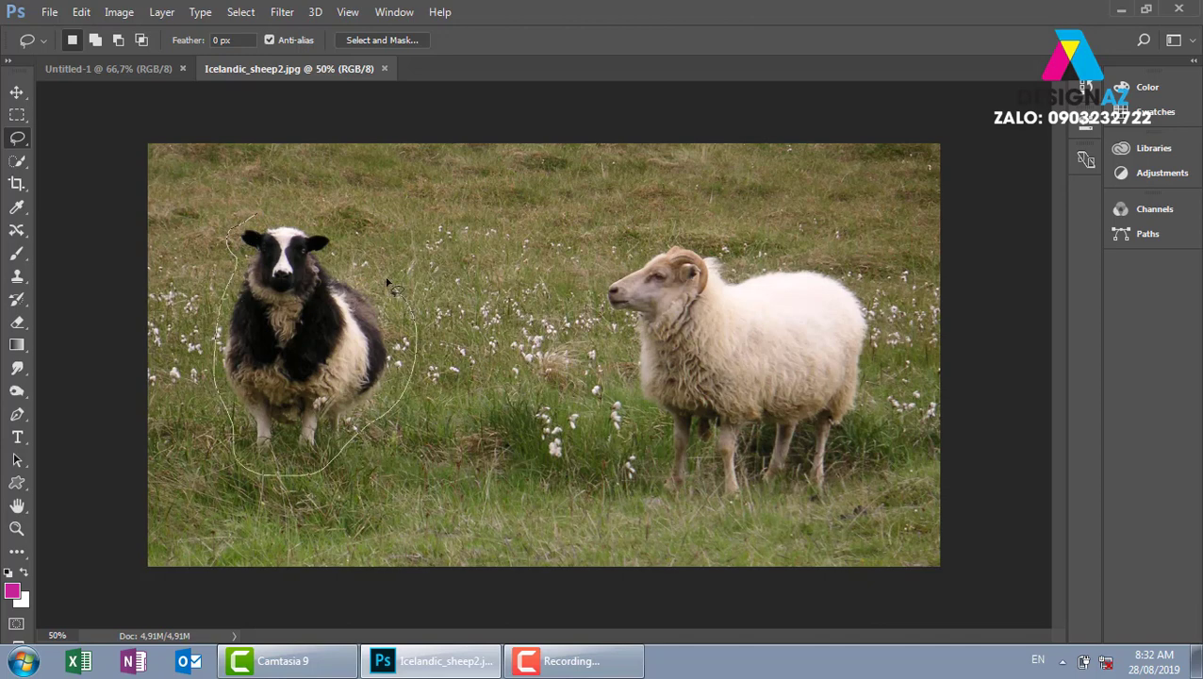
{"action": "mouse_move", "coordinate": [266, 479]}
{"action": "left_mouse_down"}
{"action": "mouse_move", "coordinate": [349, 243]}
{"action": "mouse_move", "coordinate": [262, 211]}
{"action": "left_mouse_up"}
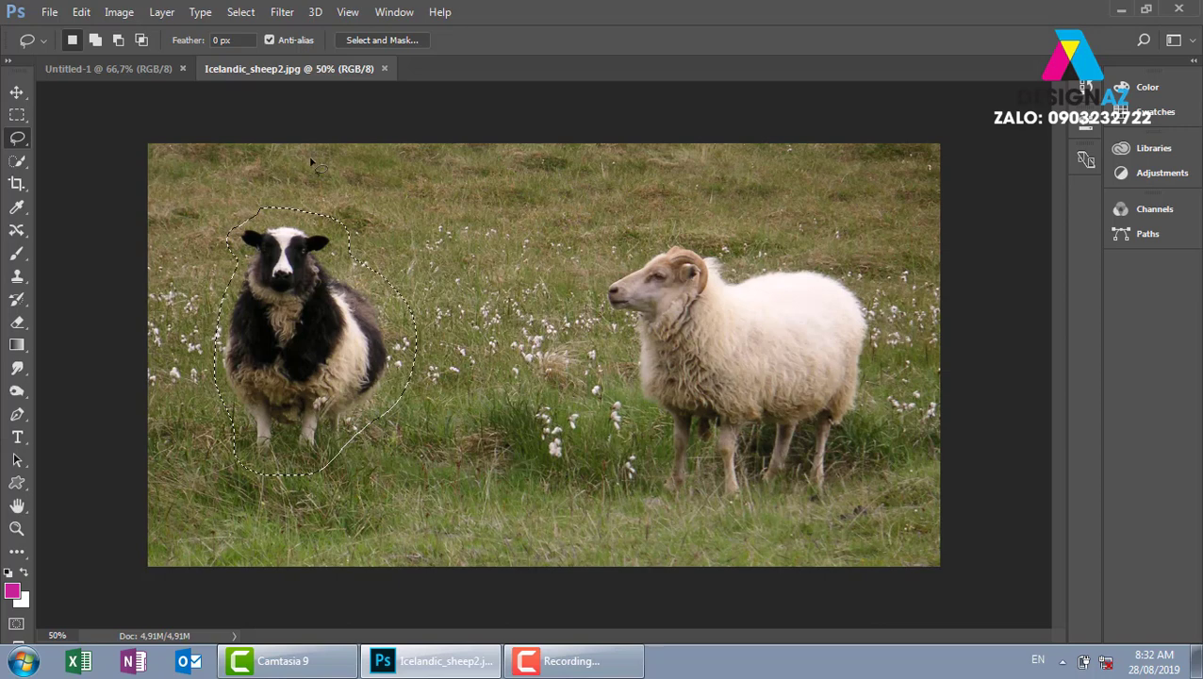
- Activate Content-Aware Move, restore the lost sheep selection with Ctrl+Z, and show the Mode choices
{"action": "left_click", "coordinate": [25, 241]}
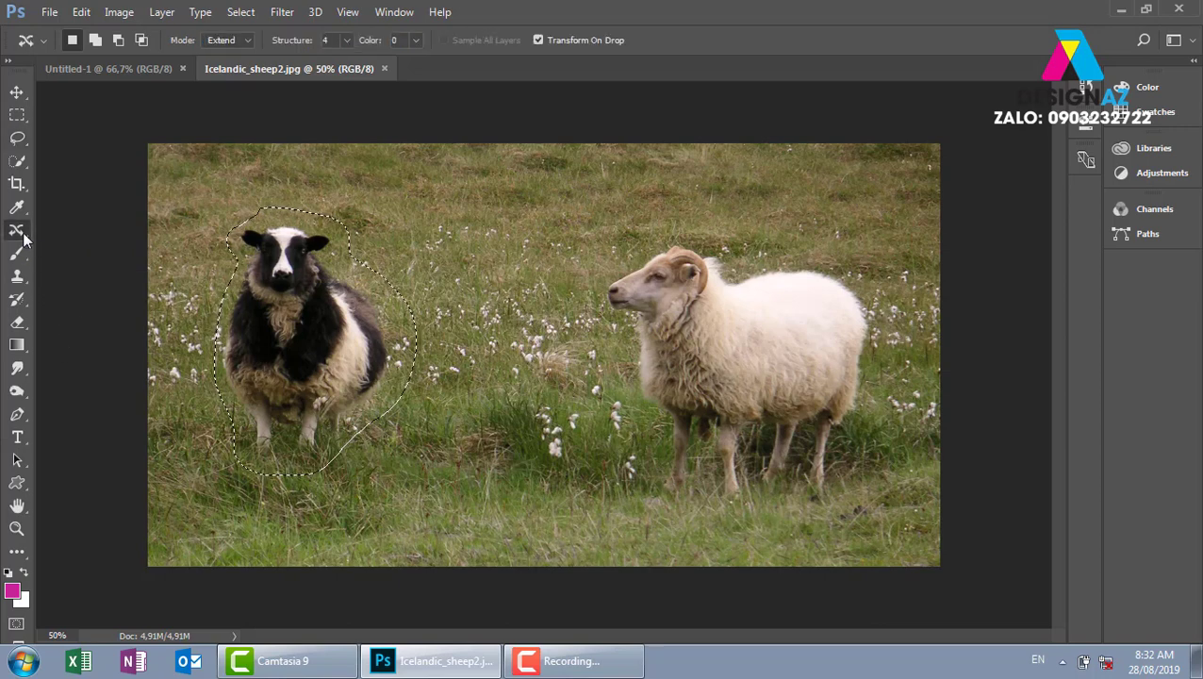
{"action": "right_click", "coordinate": [17, 231]}
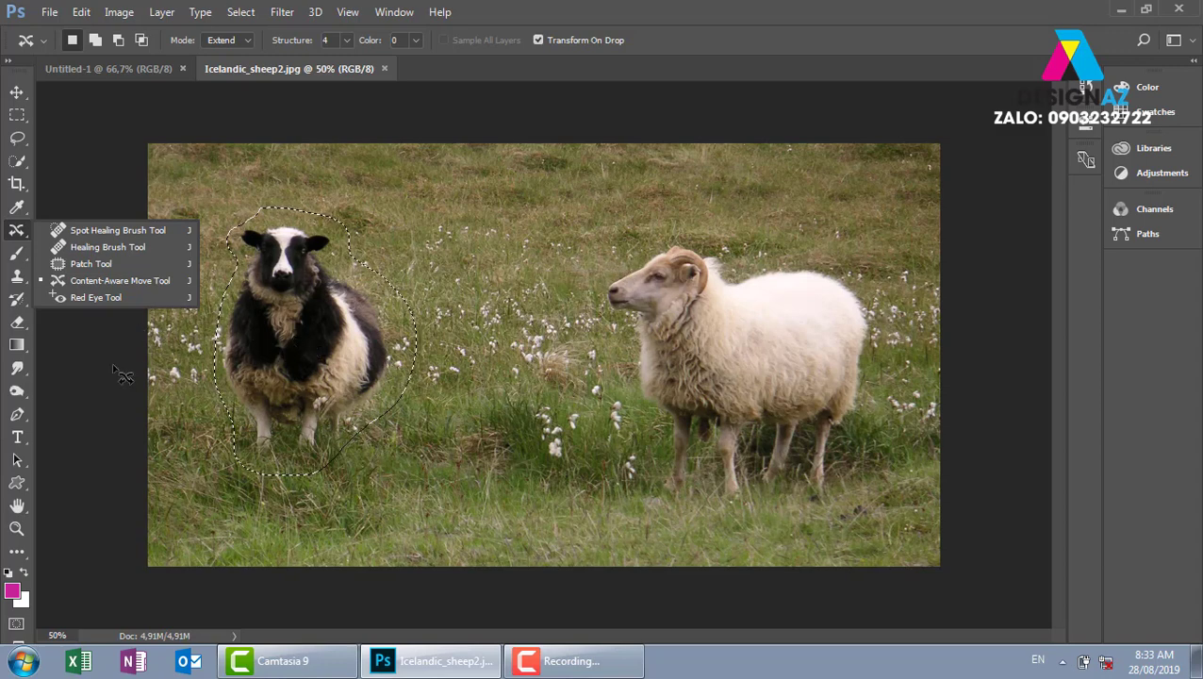
{"action": "left_click", "coordinate": [86, 387]}
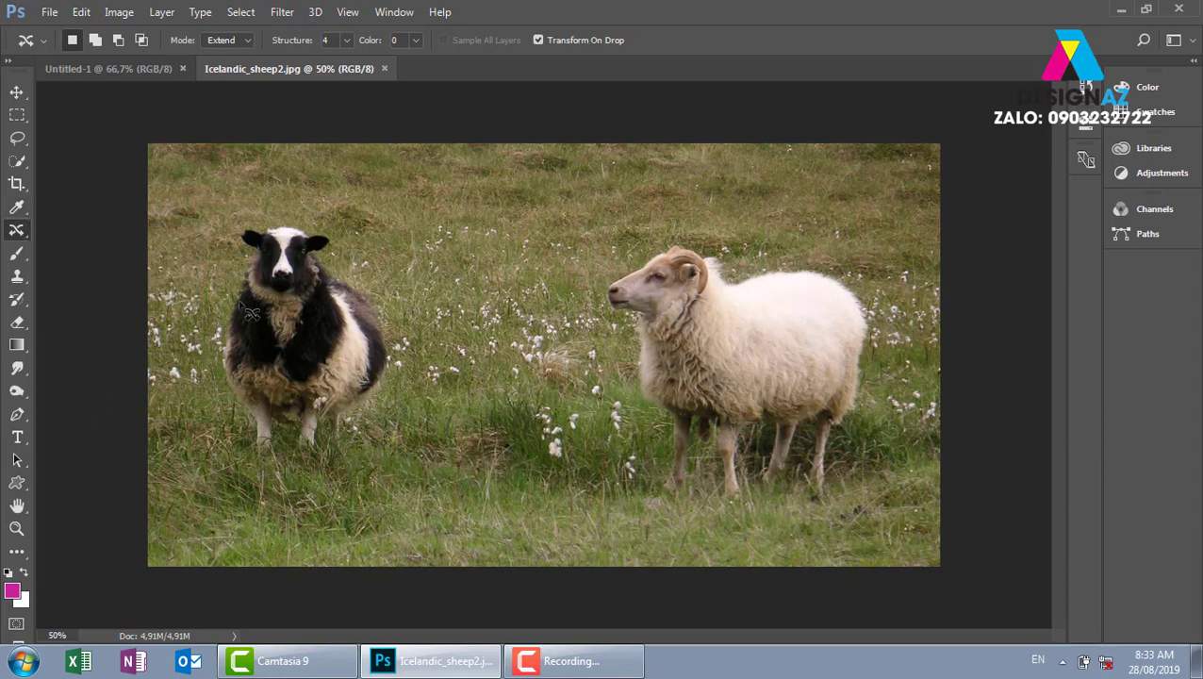
{"action": "key", "text": "ctrl+z"}
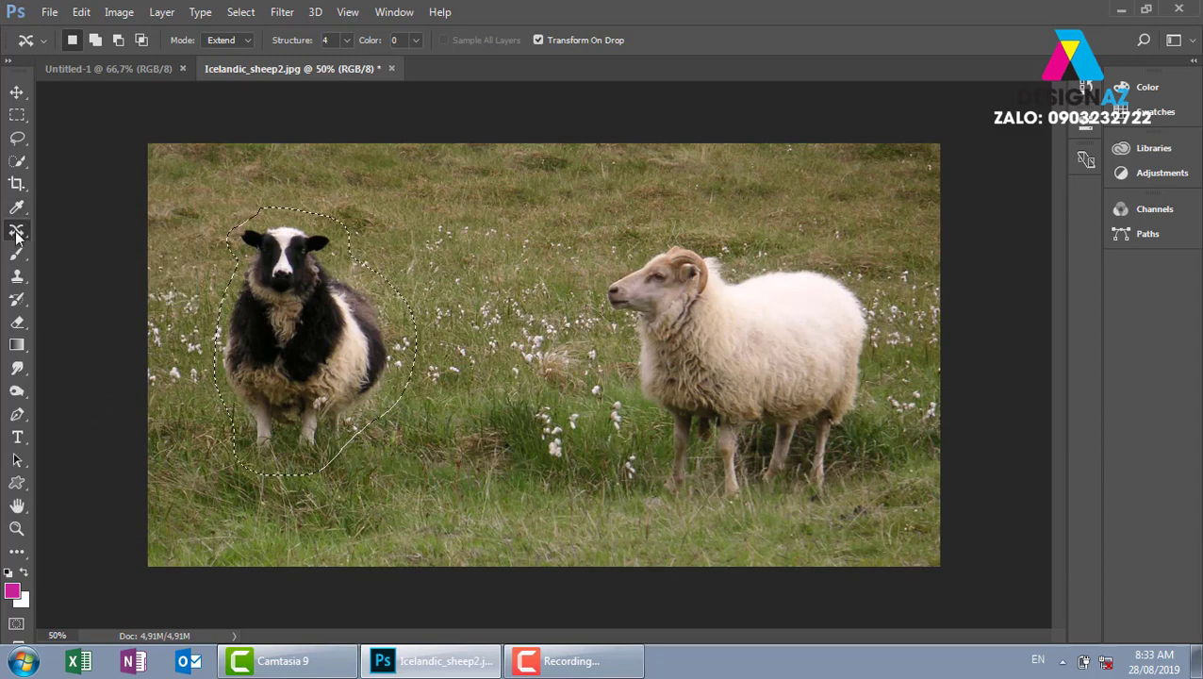
{"action": "left_click", "coordinate": [248, 42]}
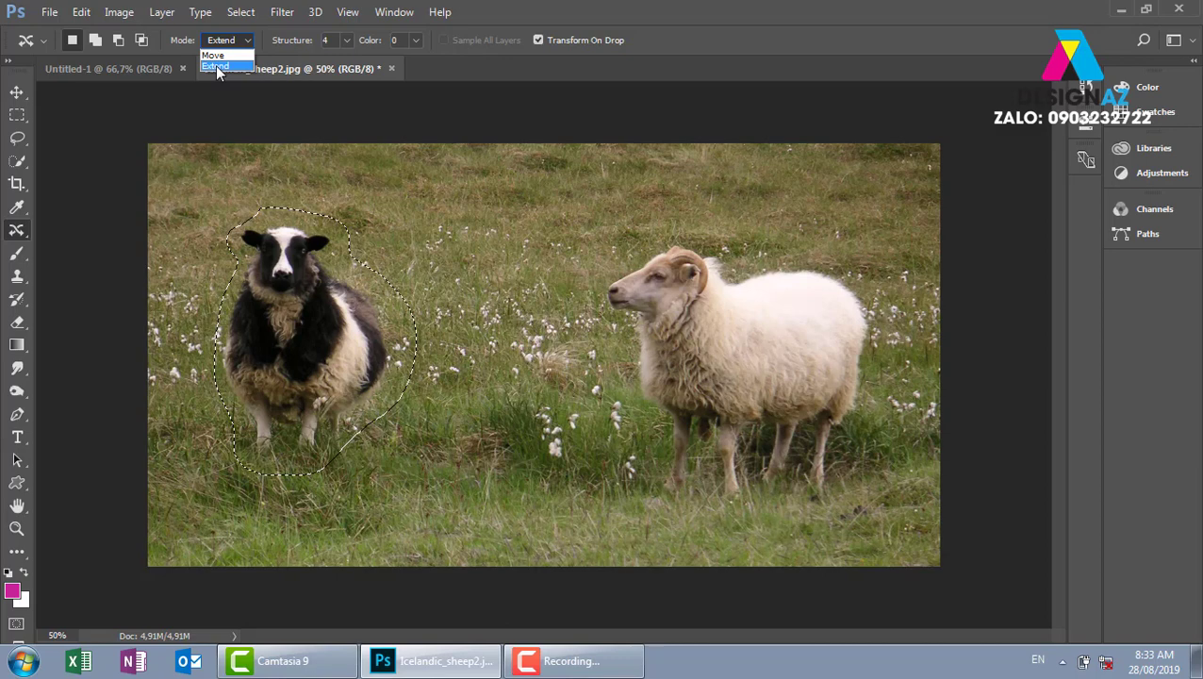
- In Move mode, shift the black sheep right beside the white ram, commit, and deselect
{"action": "left_click", "coordinate": [213, 55]}
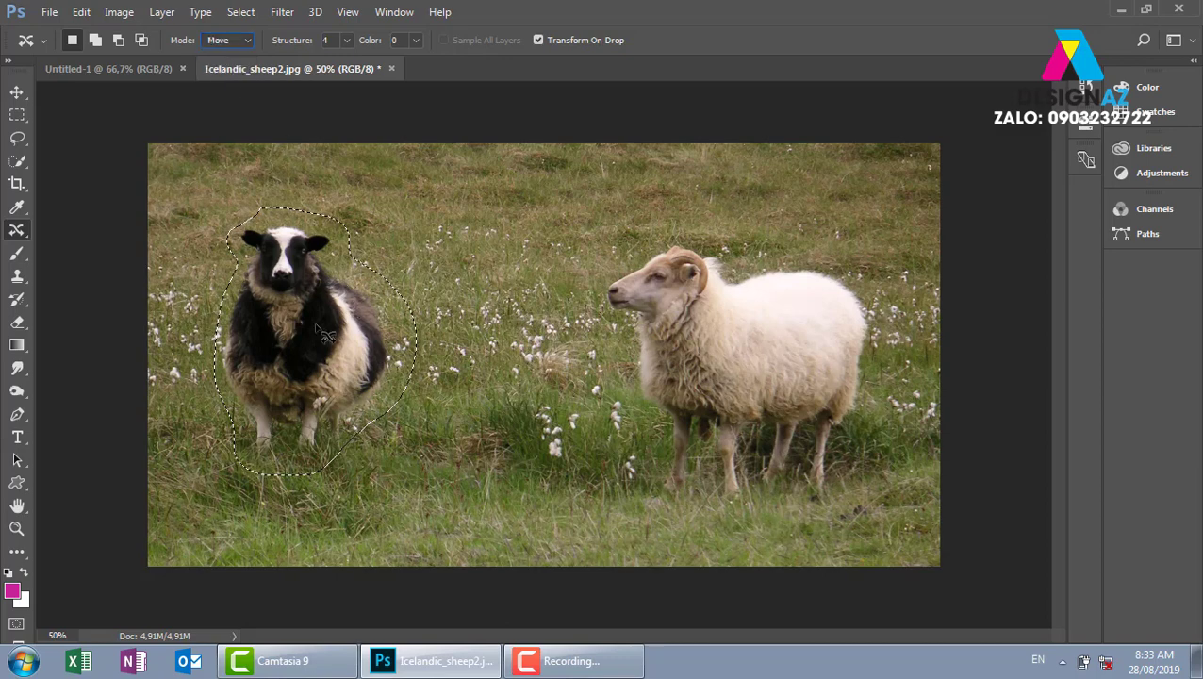
{"action": "left_click_drag", "start_coordinate": [321, 335], "coordinate": [502, 330]}
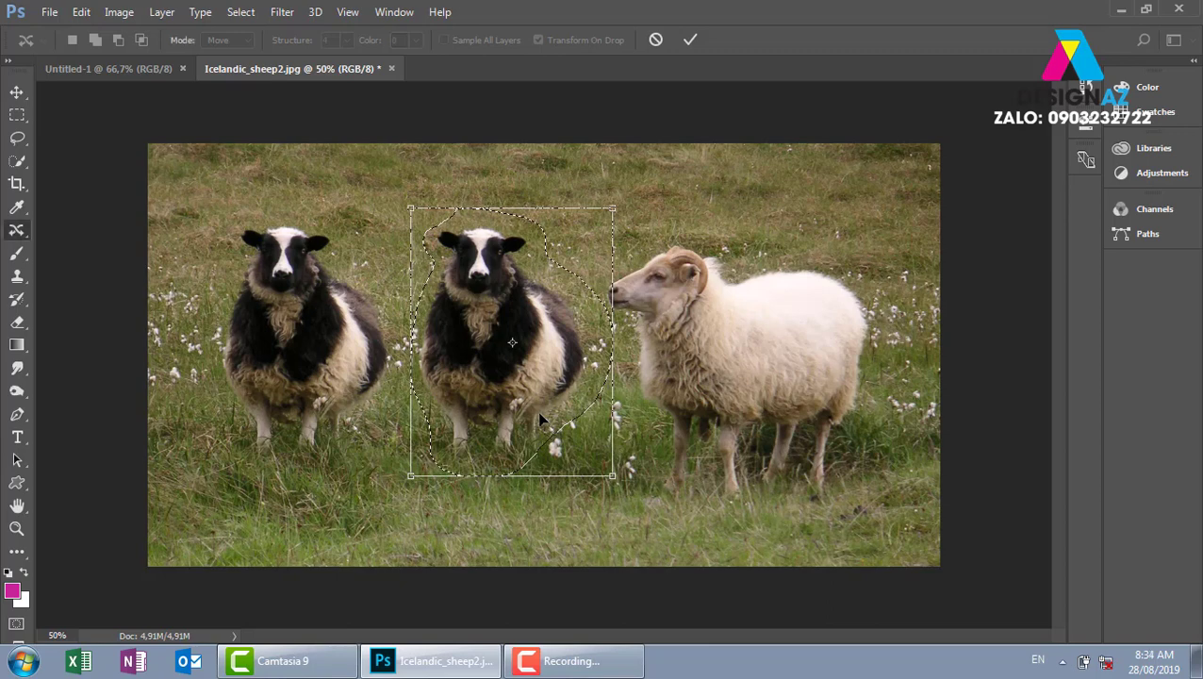
{"action": "key", "text": "Return"}
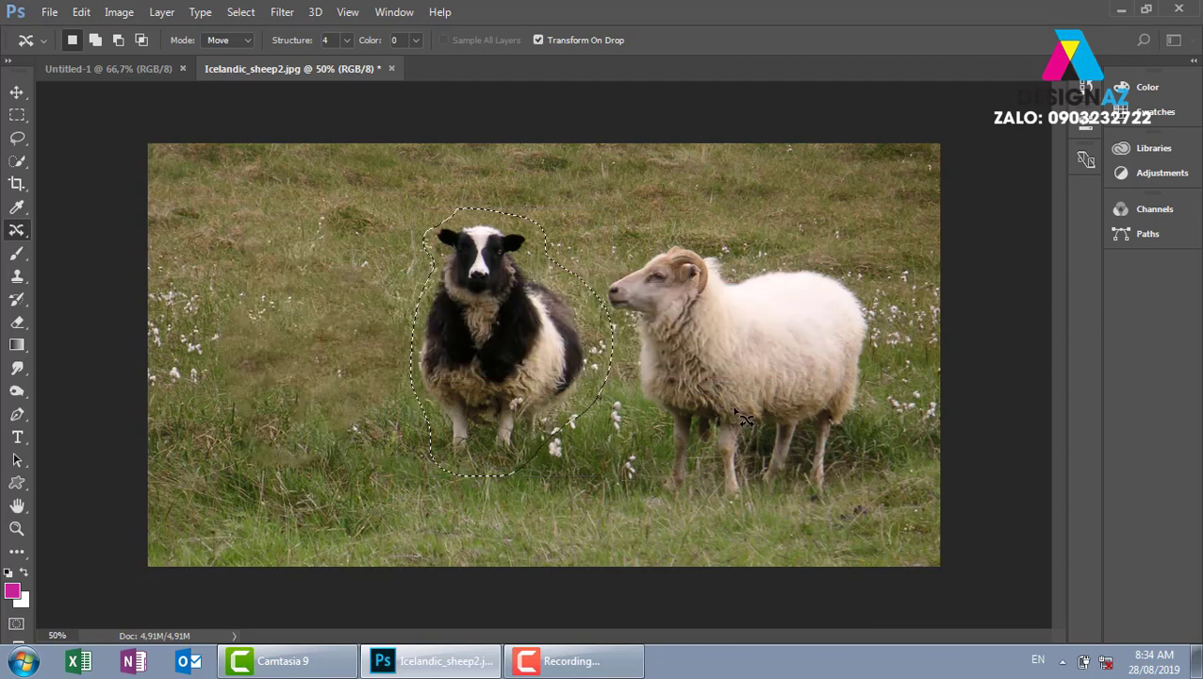
{"action": "key", "text": "ctrl+d"}
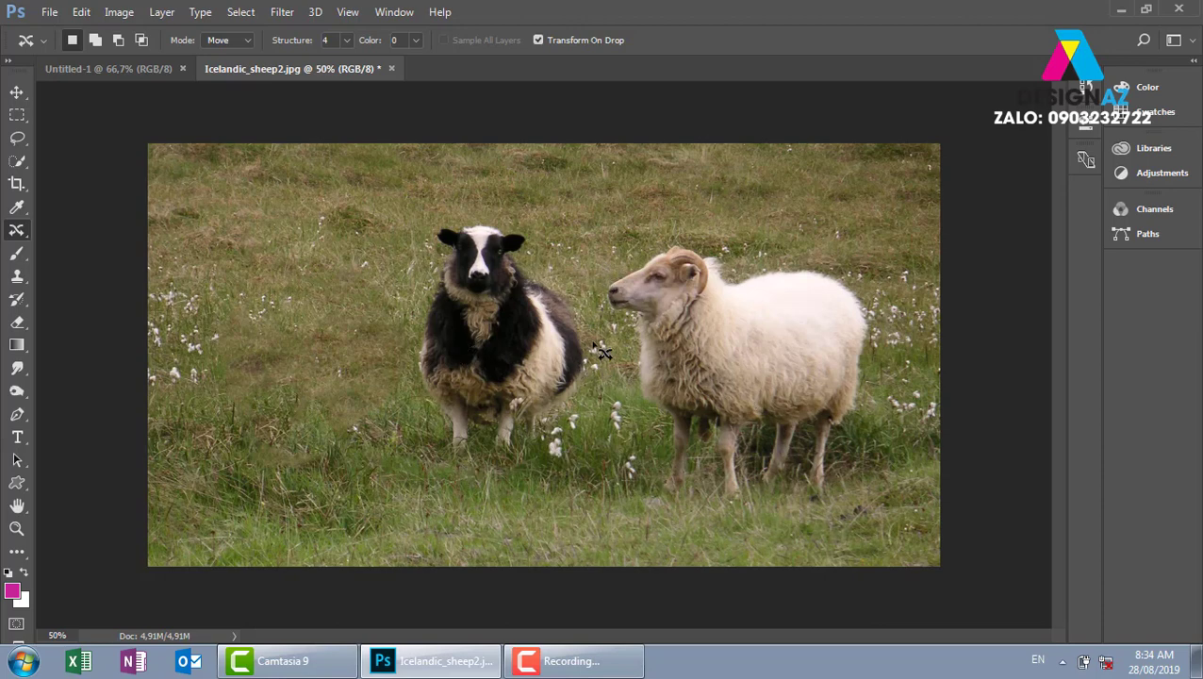
- Duplicate the black sheep leftward in Extend mode, scaled smaller and shifted right, then close the photo
{"action": "mouse_move", "coordinate": [597, 345]}
{"action": "left_mouse_down"}
{"action": "mouse_move", "coordinate": [501, 222]}
{"action": "mouse_move", "coordinate": [432, 445]}
{"action": "mouse_move", "coordinate": [604, 357]}
{"action": "left_mouse_up"}
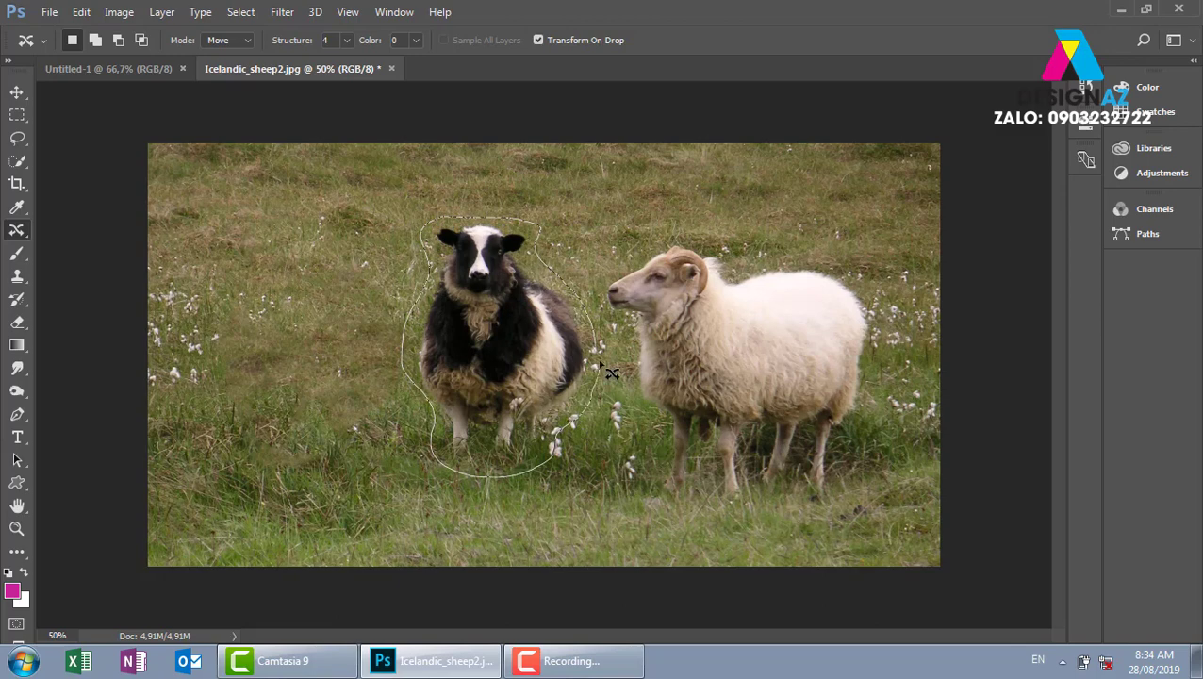
{"action": "left_click", "coordinate": [231, 39]}
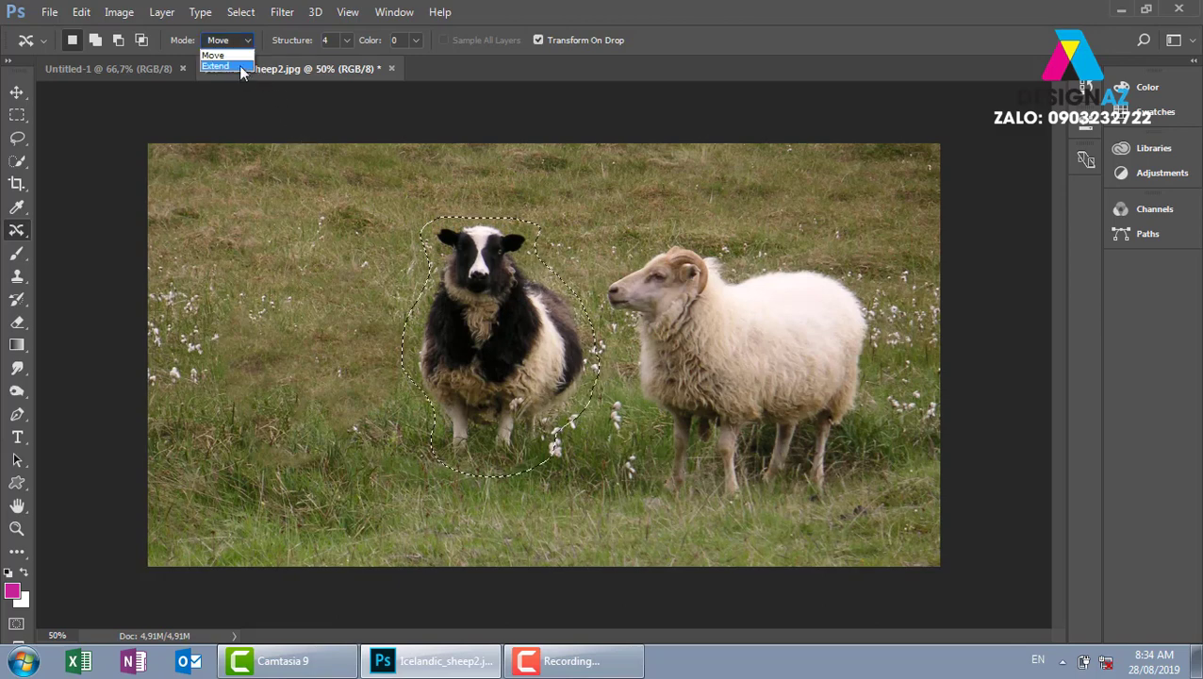
{"action": "mouse_move", "coordinate": [516, 325]}
{"action": "left_mouse_down"}
{"action": "mouse_move", "coordinate": [309, 323]}
{"action": "mouse_move", "coordinate": [316, 311]}
{"action": "left_mouse_up"}
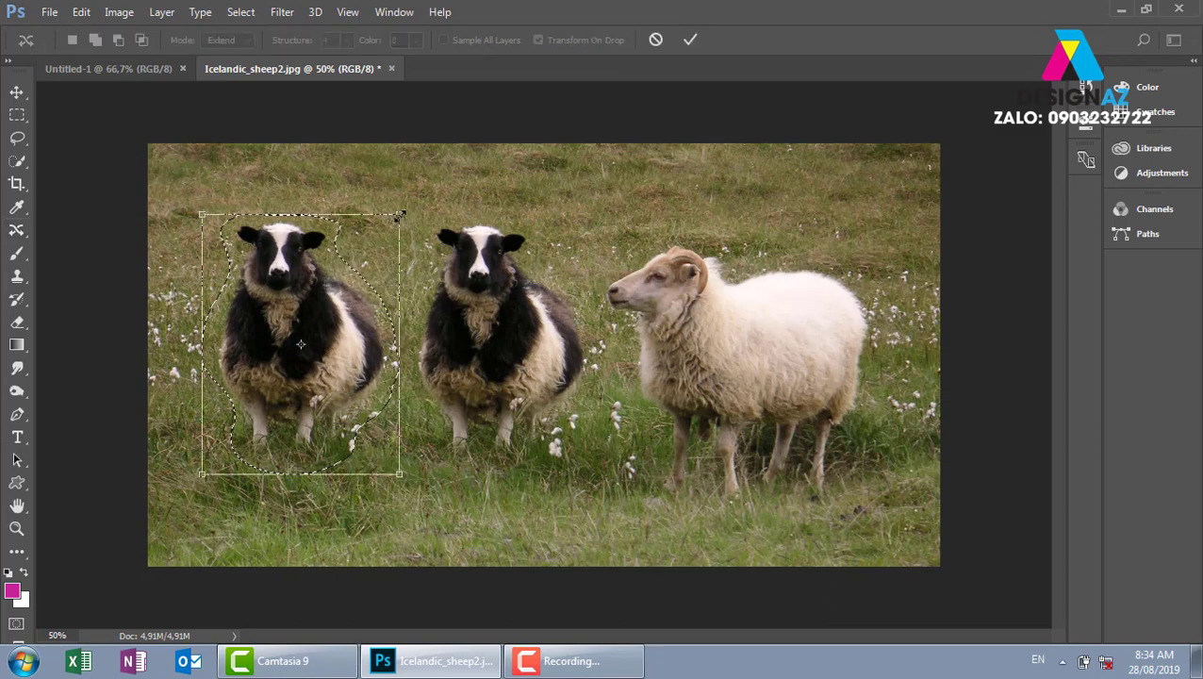
{"action": "left_click_drag", "start_coordinate": [400, 215], "coordinate": [332, 290]}
{"action": "left_click_drag", "start_coordinate": [284, 378], "coordinate": [358, 367]}
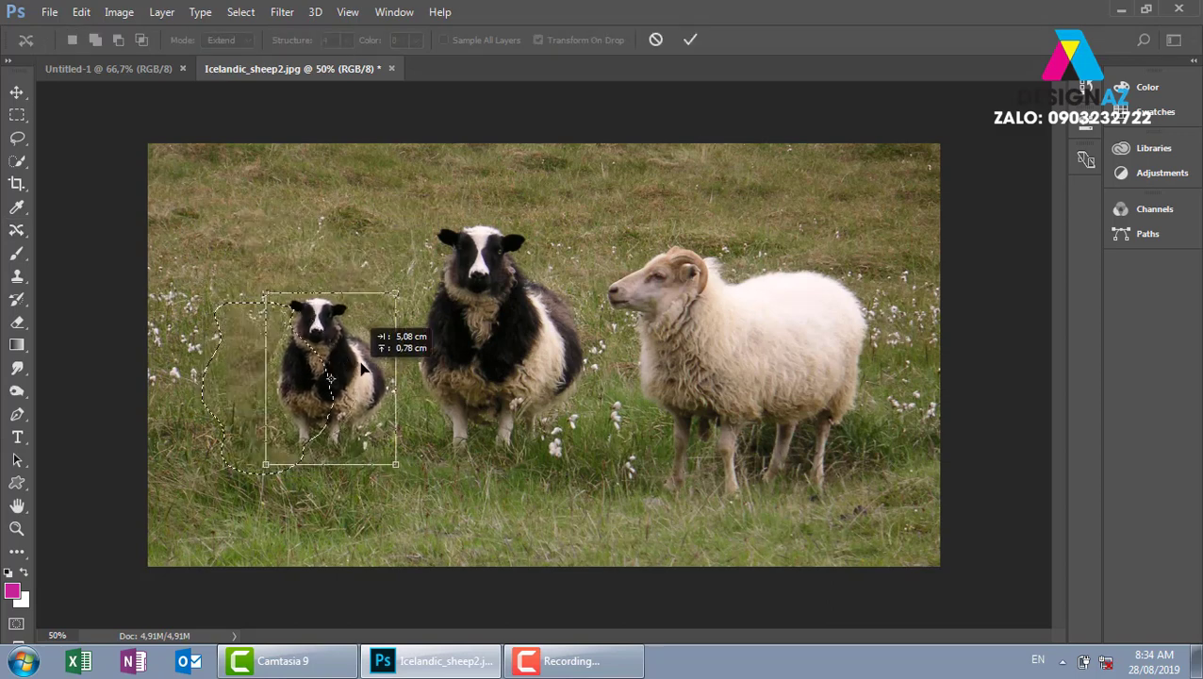
{"action": "key", "text": "Return"}
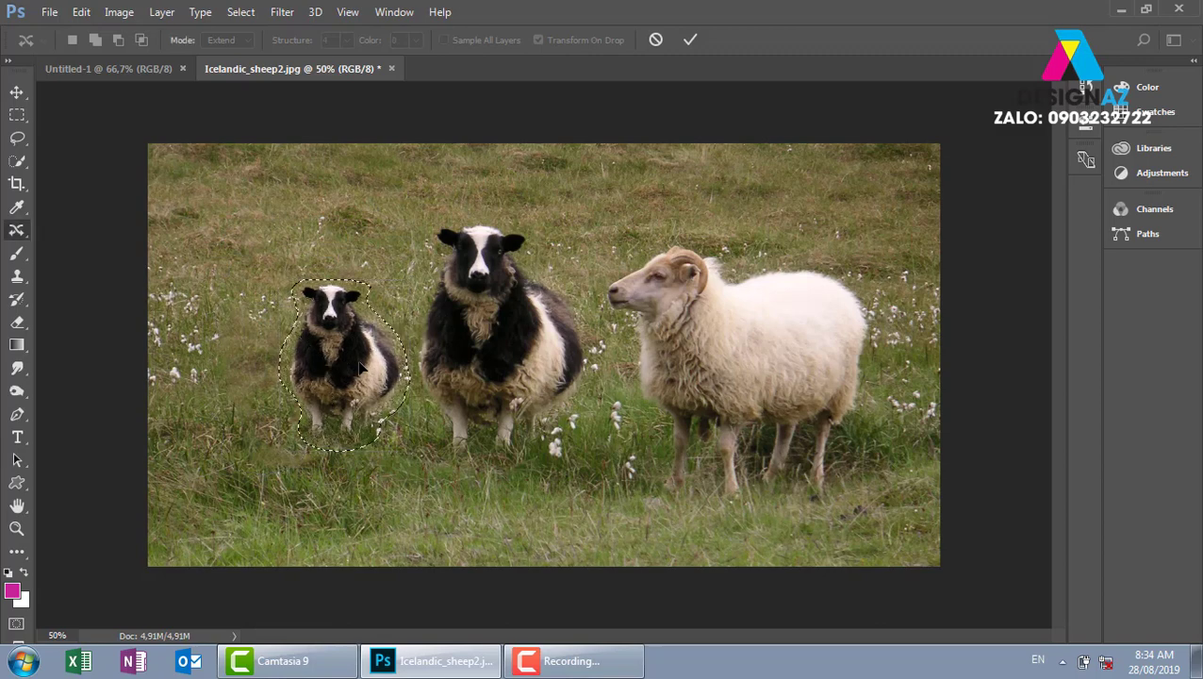
{"action": "key", "text": "ctrl+d"}
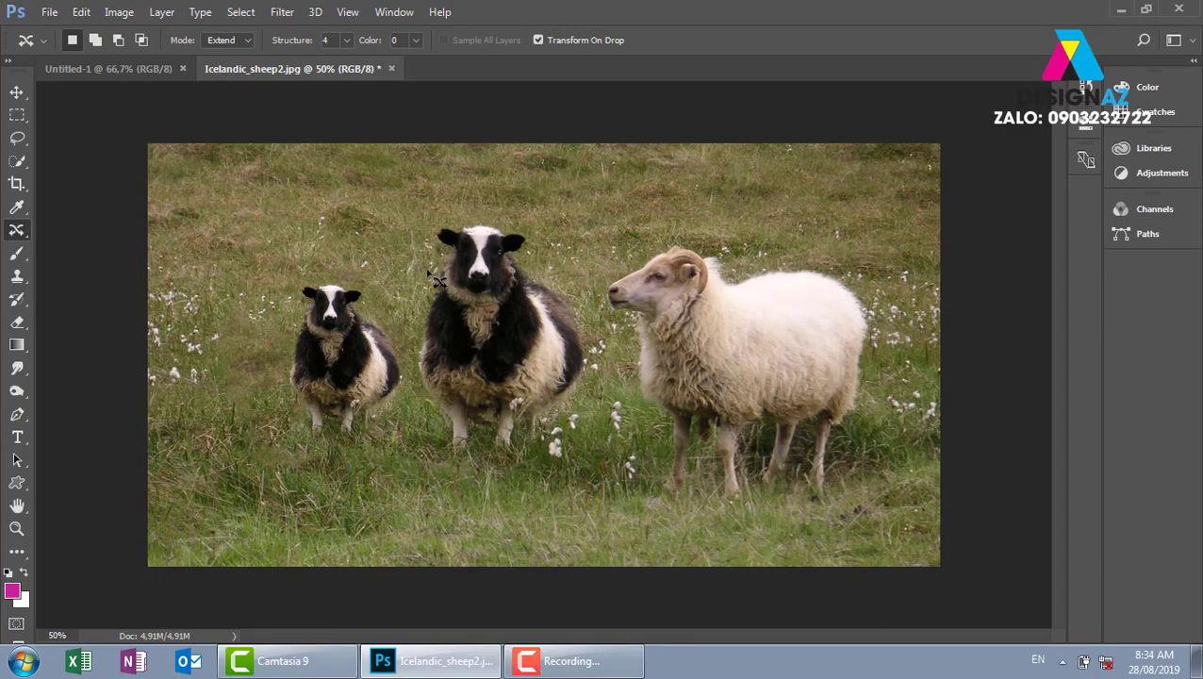
{"action": "left_click", "coordinate": [392, 69]}
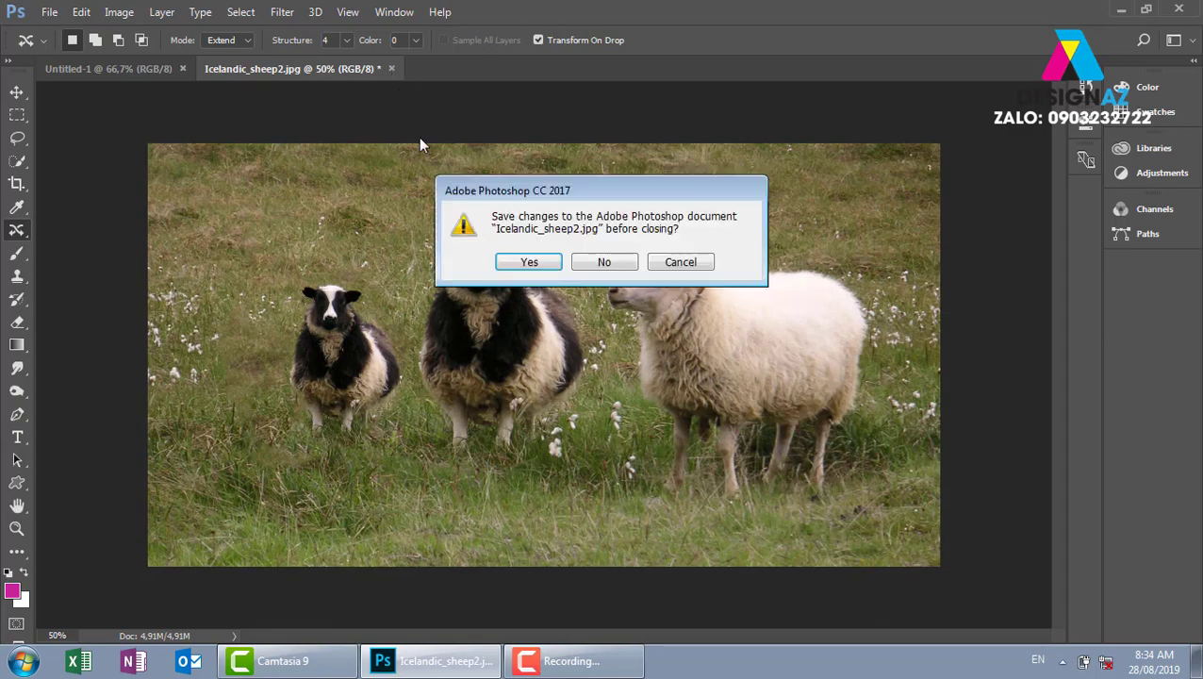
- Discard the sheep photo's edits and open ve7czKS.jpg
{"action": "left_click", "coordinate": [604, 264]}
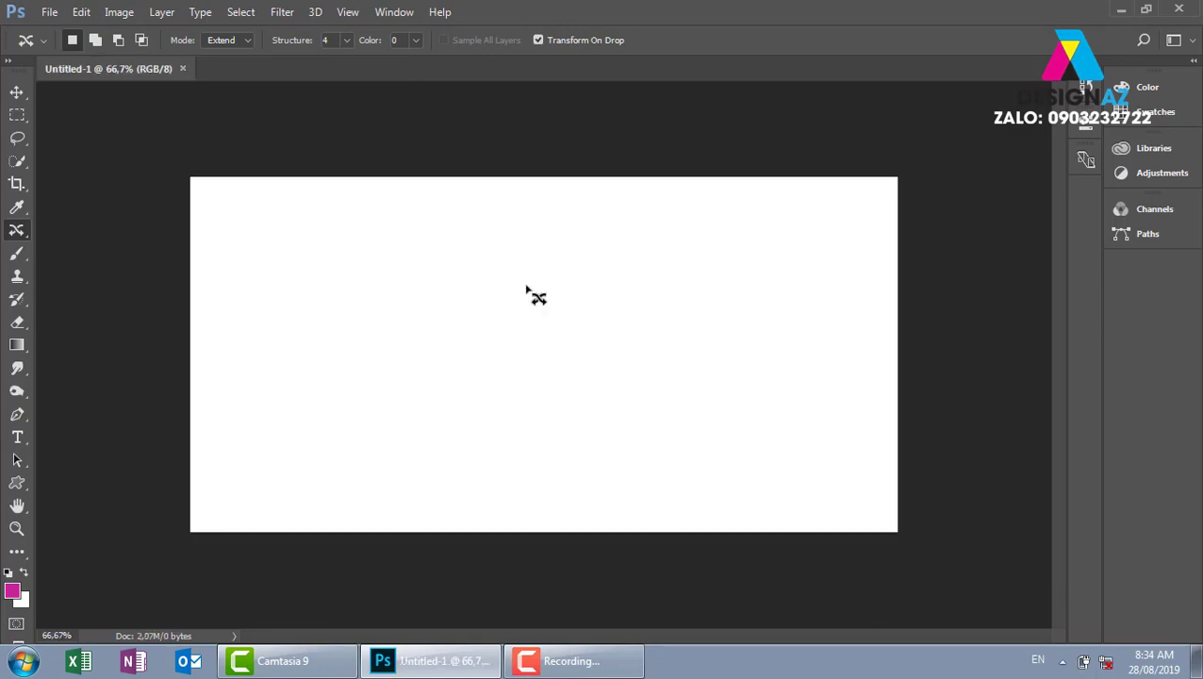
{"action": "key", "text": "ctrl+o"}
{"action": "scroll", "coordinate": [425, 340], "scroll_direction": "down", "scroll_amount": 1}
{"action": "left_click", "coordinate": [429, 341]}
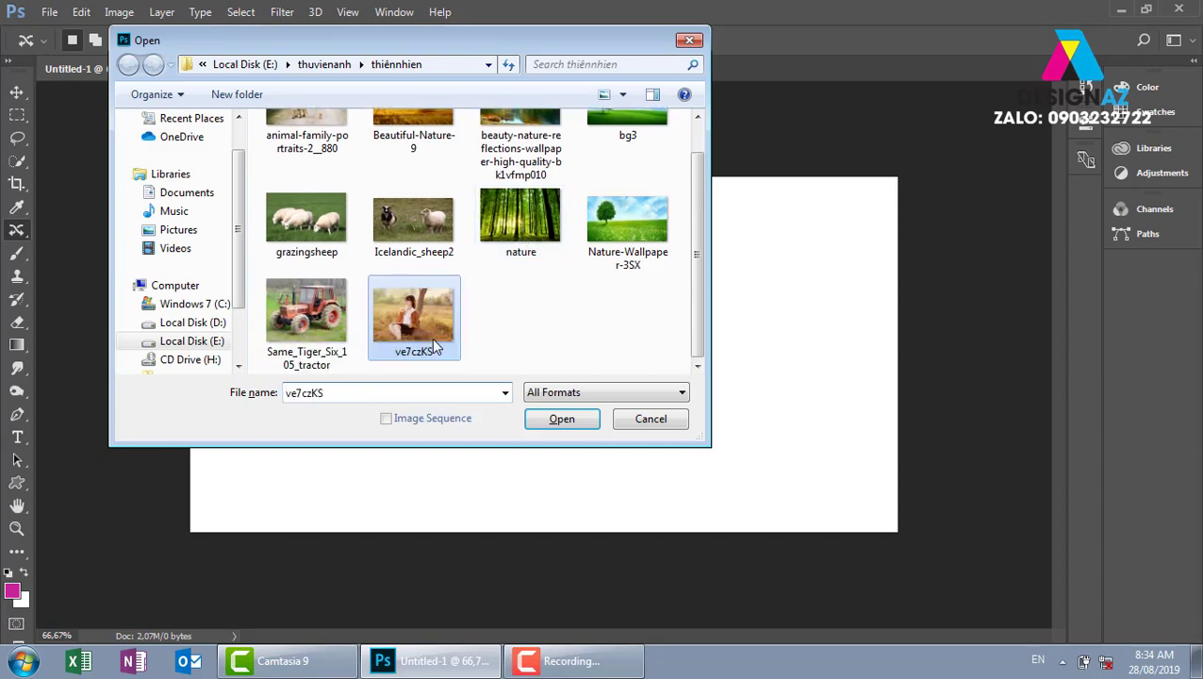
{"action": "left_click", "coordinate": [562, 419]}
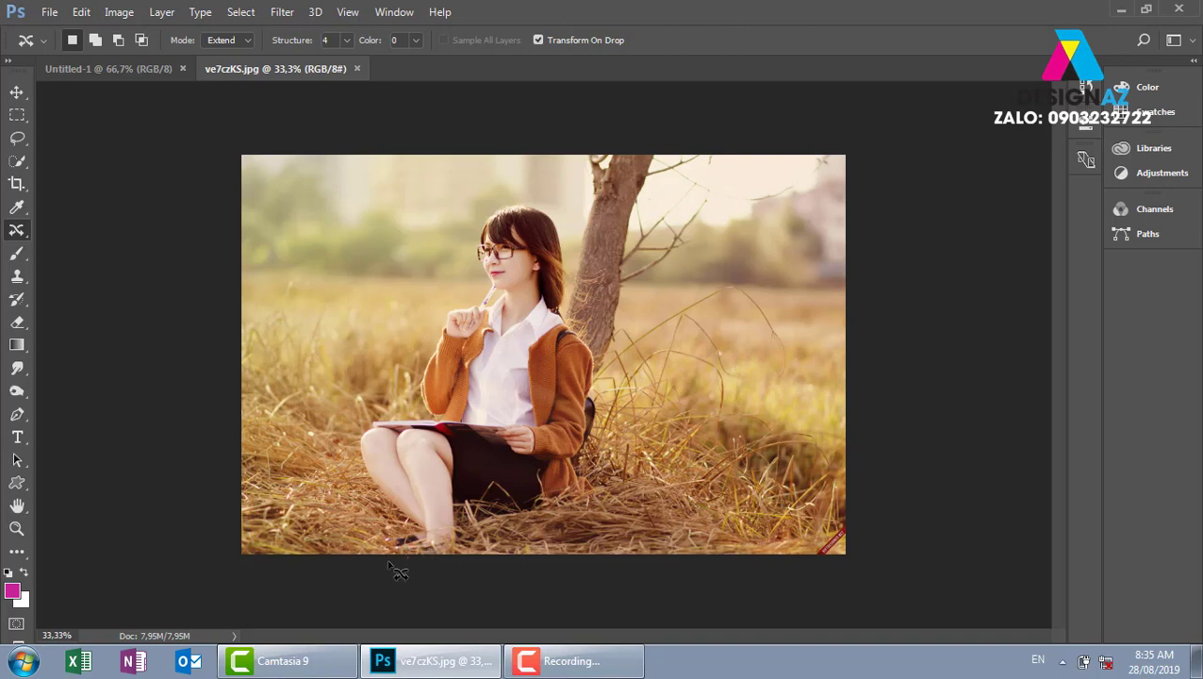
- Lasso the girl and tree and shift them right in Move mode, then deselect
{"action": "mouse_move", "coordinate": [389, 560]}
{"action": "left_mouse_down"}
{"action": "mouse_move", "coordinate": [347, 447]}
{"action": "mouse_move", "coordinate": [469, 271]}
{"action": "mouse_move", "coordinate": [466, 223]}
{"action": "mouse_move", "coordinate": [514, 188]}
{"action": "mouse_move", "coordinate": [541, 193]}
{"action": "left_mouse_up"}
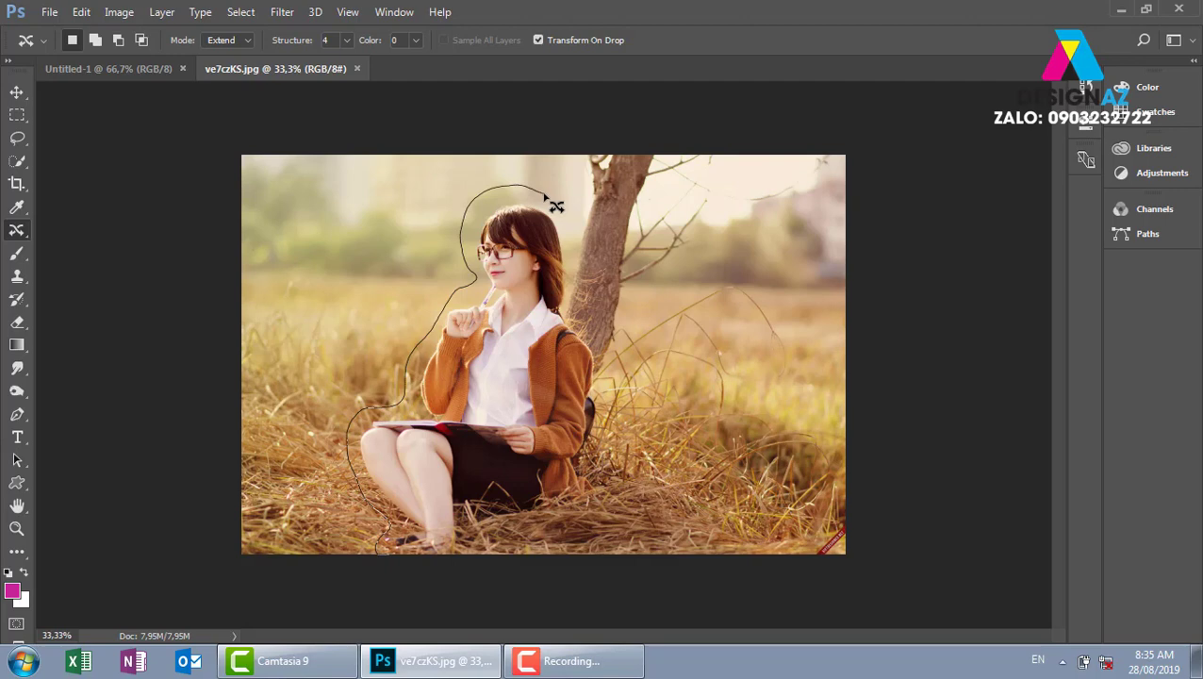
{"action": "mouse_move", "coordinate": [545, 193]}
{"action": "left_mouse_down"}
{"action": "mouse_move", "coordinate": [579, 207]}
{"action": "mouse_move", "coordinate": [585, 156]}
{"action": "mouse_move", "coordinate": [643, 130]}
{"action": "mouse_move", "coordinate": [706, 148]}
{"action": "mouse_move", "coordinate": [725, 174]}
{"action": "mouse_move", "coordinate": [685, 219]}
{"action": "mouse_move", "coordinate": [703, 235]}
{"action": "mouse_move", "coordinate": [607, 392]}
{"action": "mouse_move", "coordinate": [611, 464]}
{"action": "mouse_move", "coordinate": [561, 531]}
{"action": "mouse_move", "coordinate": [379, 593]}
{"action": "left_mouse_up"}
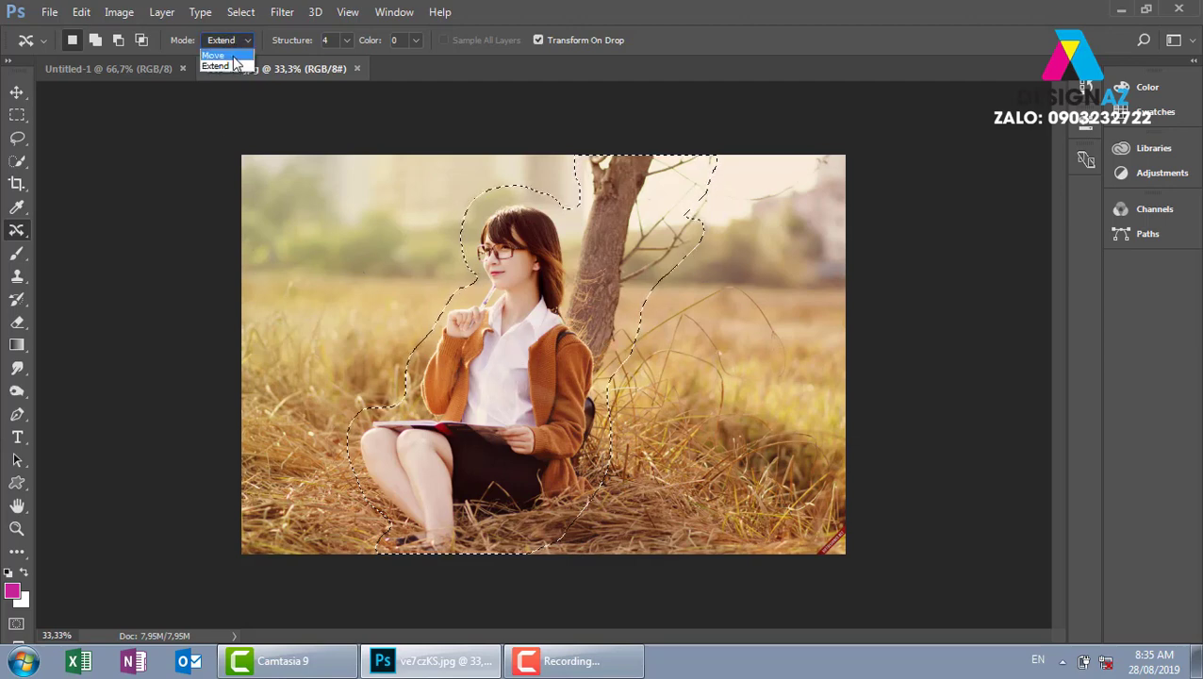
{"action": "left_click", "coordinate": [214, 55]}
{"action": "left_click_drag", "start_coordinate": [509, 393], "coordinate": [630, 384]}
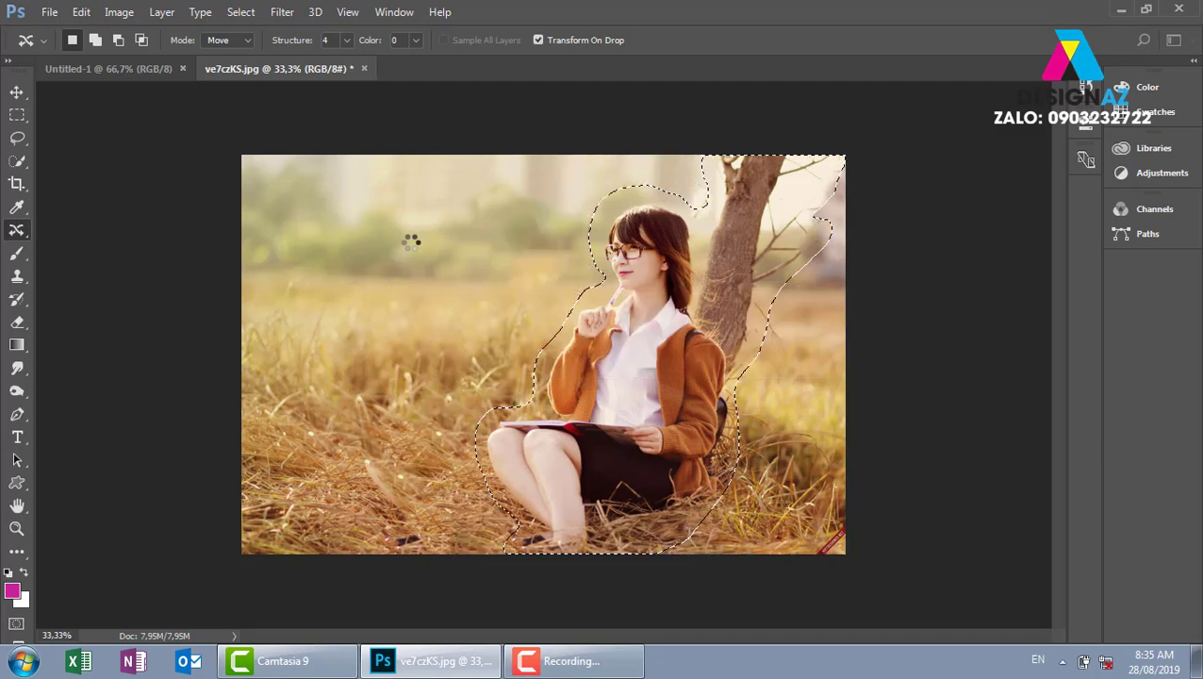
{"action": "key", "text": "ctrl+d"}
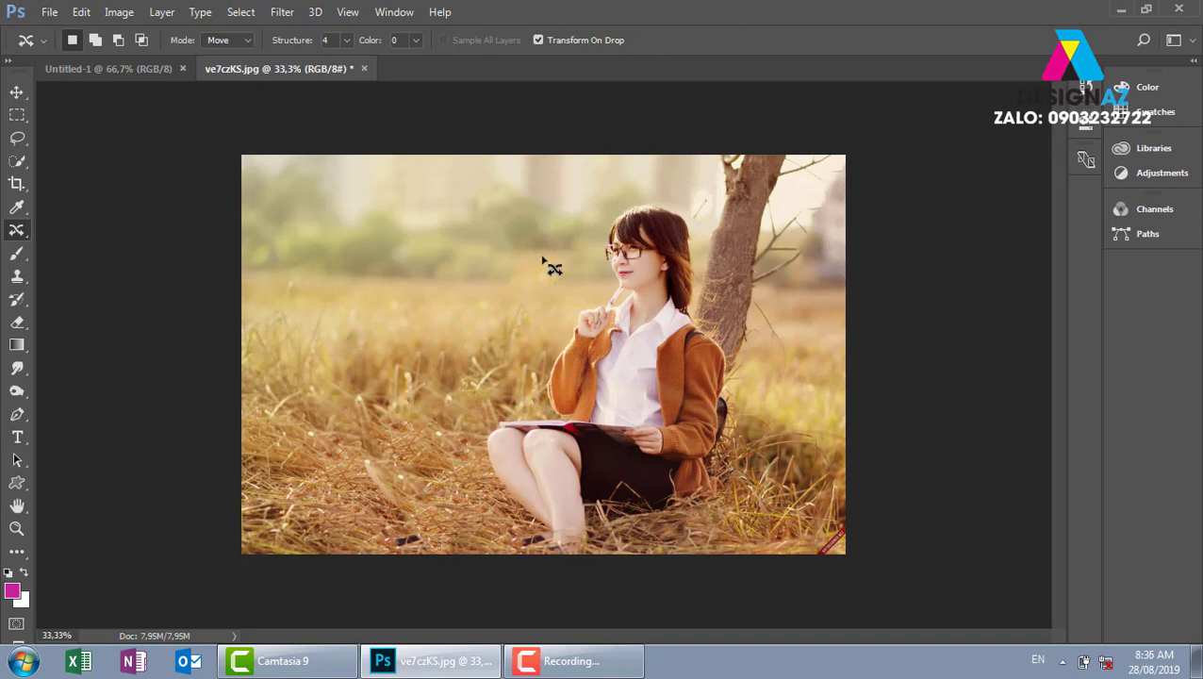
- Zoom in to check the moved girl, zoom back out, and close the photo
{"action": "key", "text": "ctrl+plus"}
{"action": "key", "text": "ctrl+plus"}
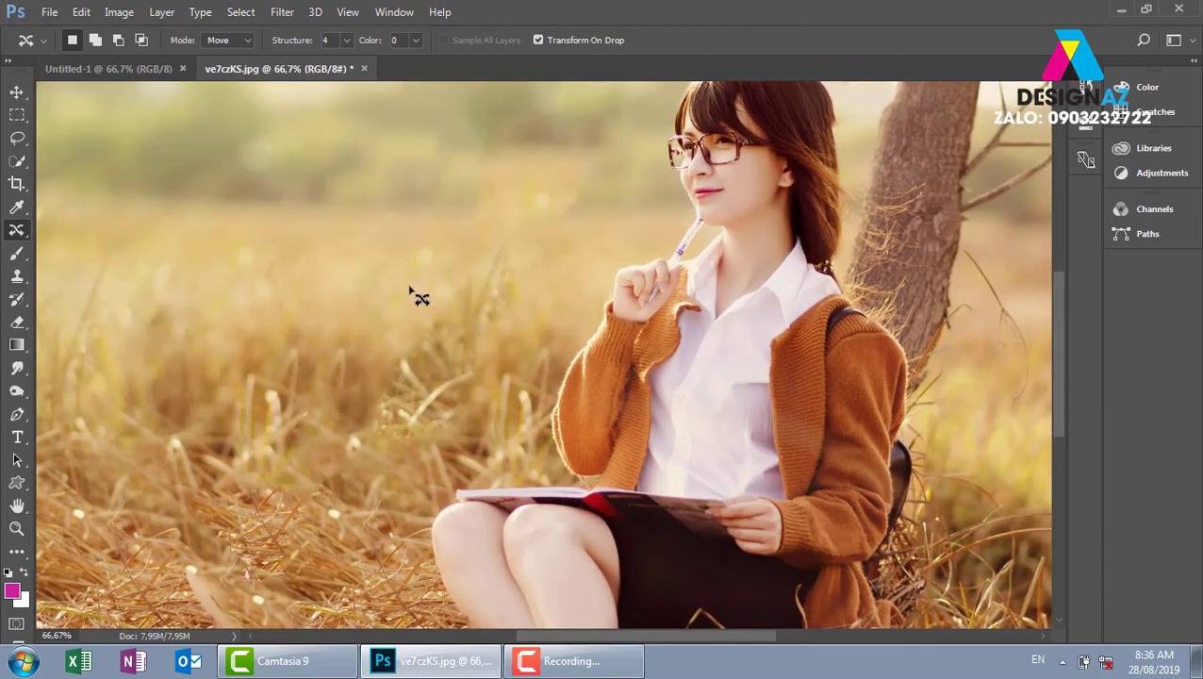
{"action": "key", "text": "ctrl+minus"}
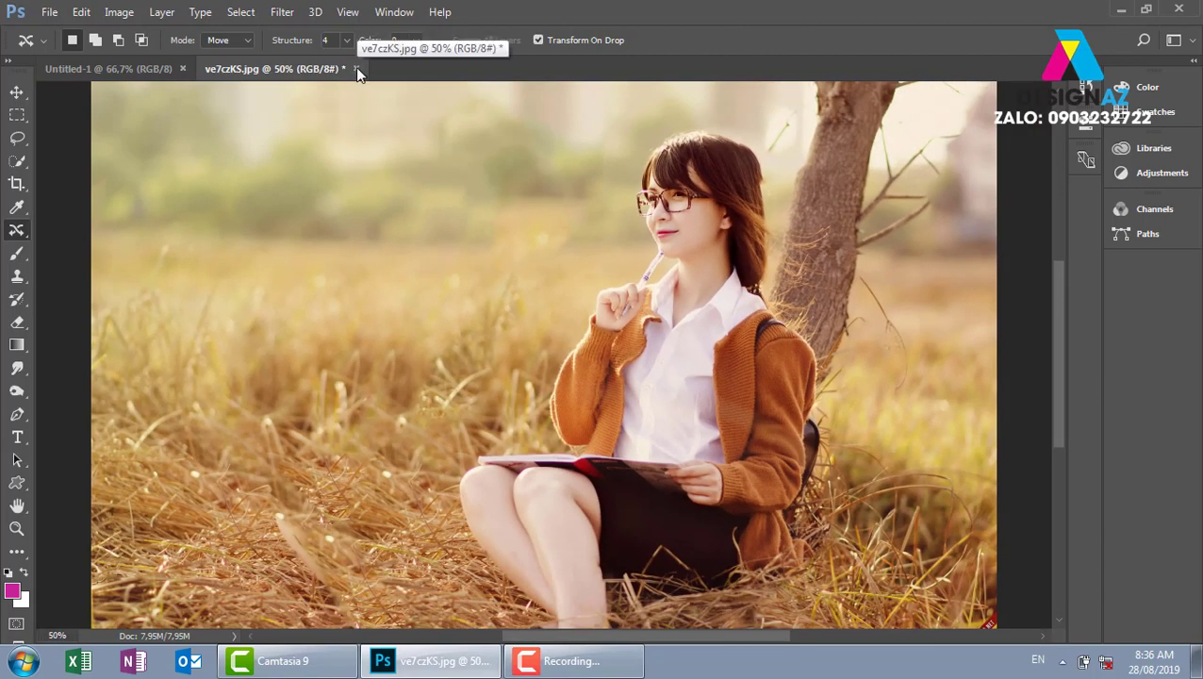
{"action": "left_click", "coordinate": [356, 68]}
- Discard the girl photo, close Untitled-1, and browse to the thuvienanh Girl folder
{"action": "left_click", "coordinate": [604, 263]}
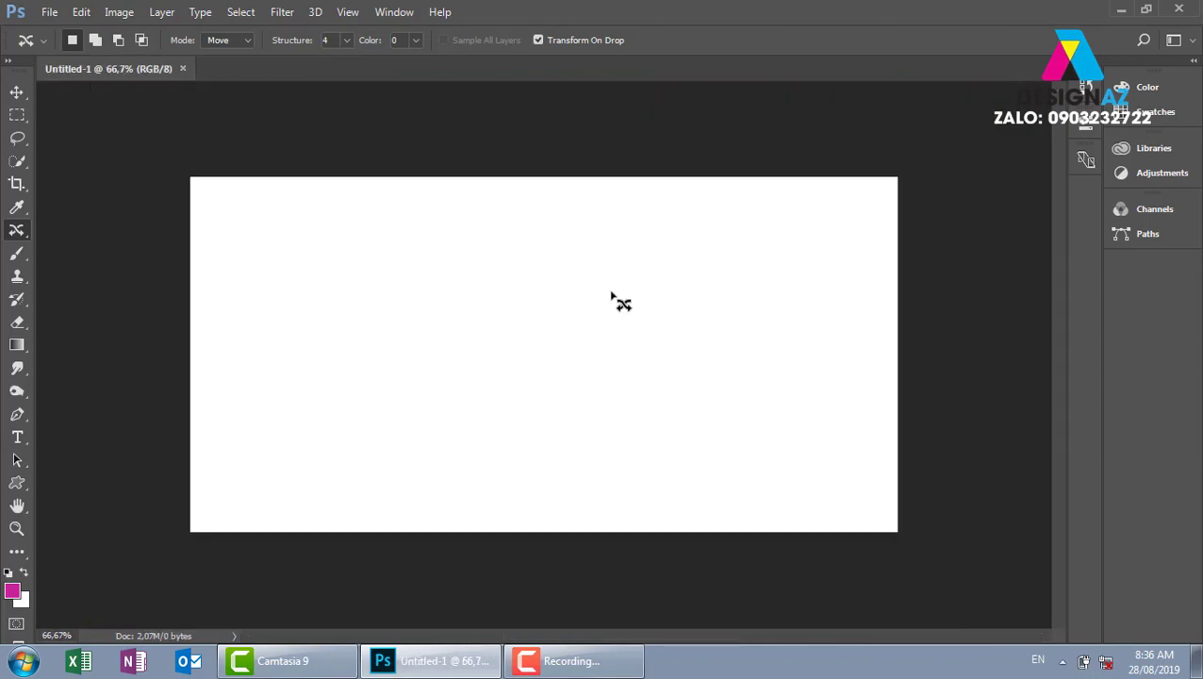
{"action": "left_click", "coordinate": [183, 69]}
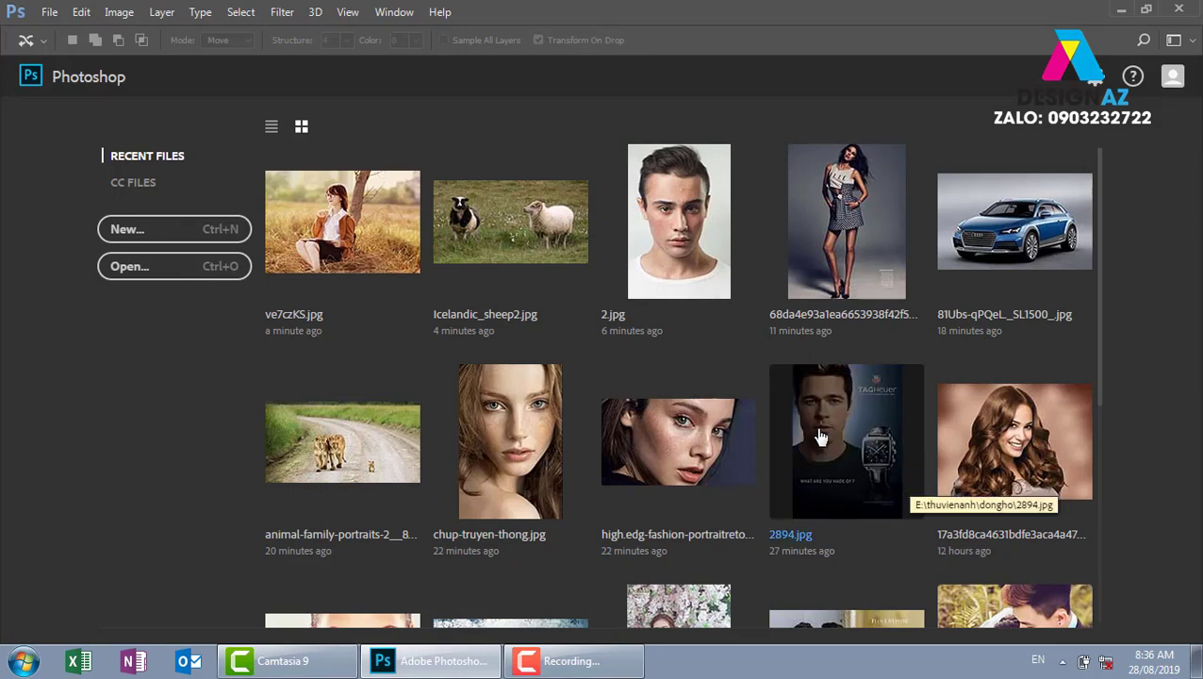
{"action": "key", "text": "ctrl+o"}
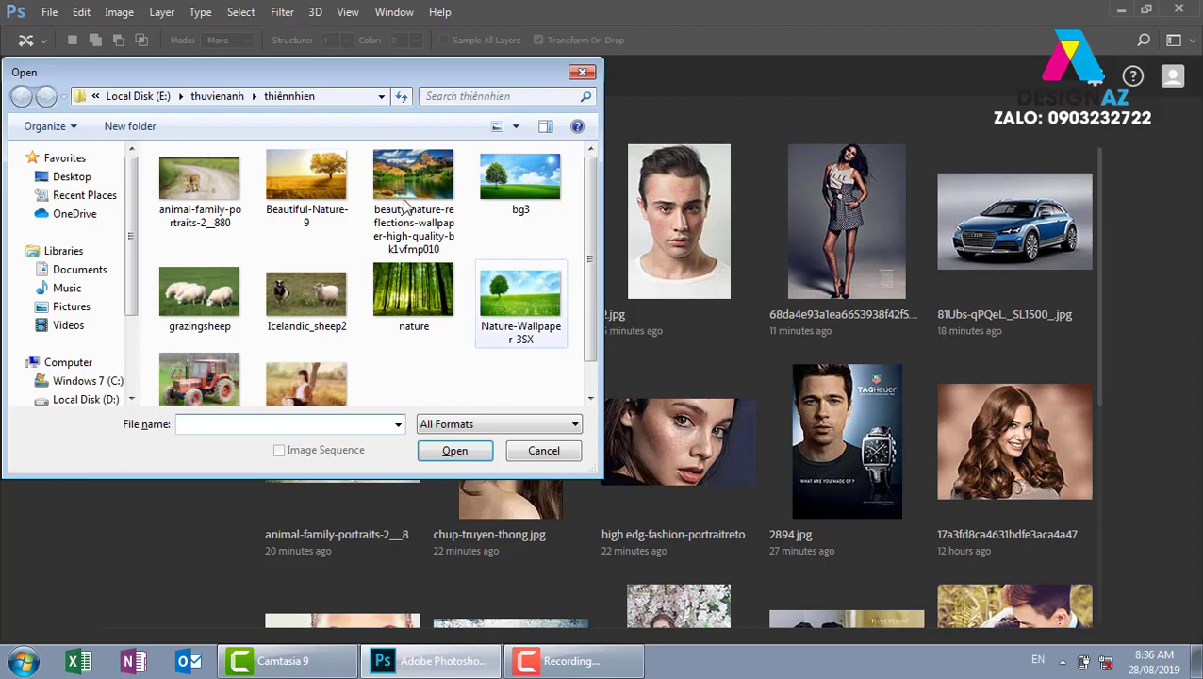
{"action": "left_click", "coordinate": [243, 95]}
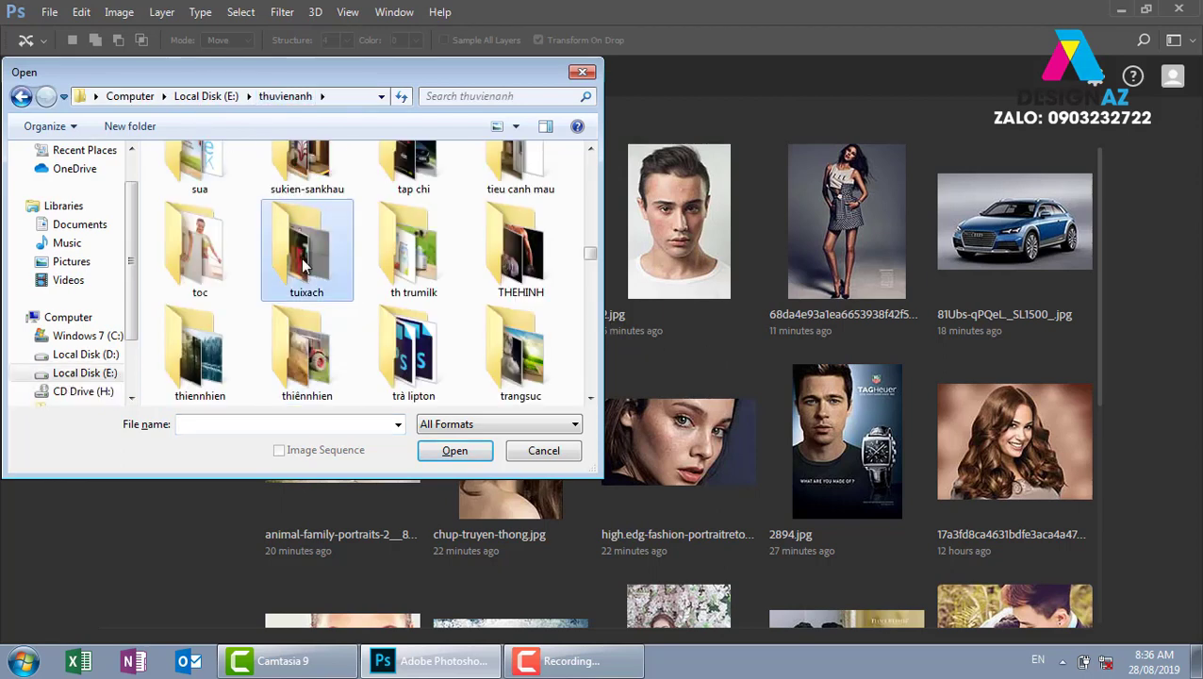
{"action": "double_click", "coordinate": [301, 258]}
{"action": "key", "text": "Right"}
{"action": "key", "text": "Right"}
{"action": "key", "text": "BackSpace"}
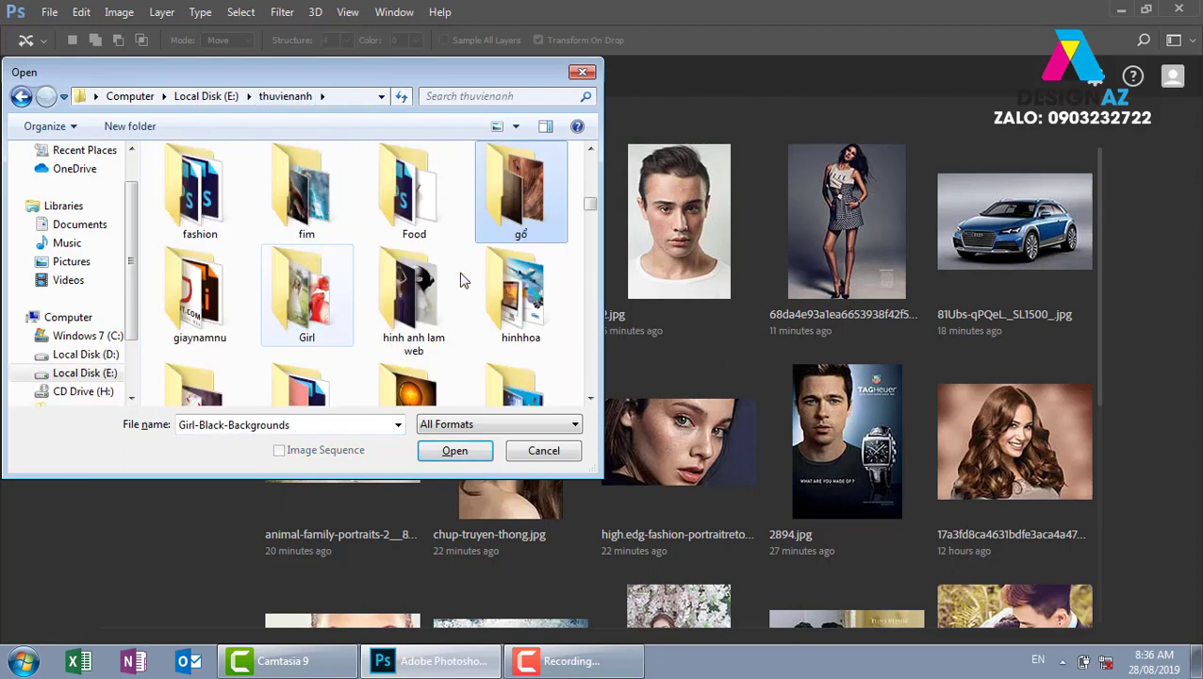
{"action": "double_click", "coordinate": [325, 303]}
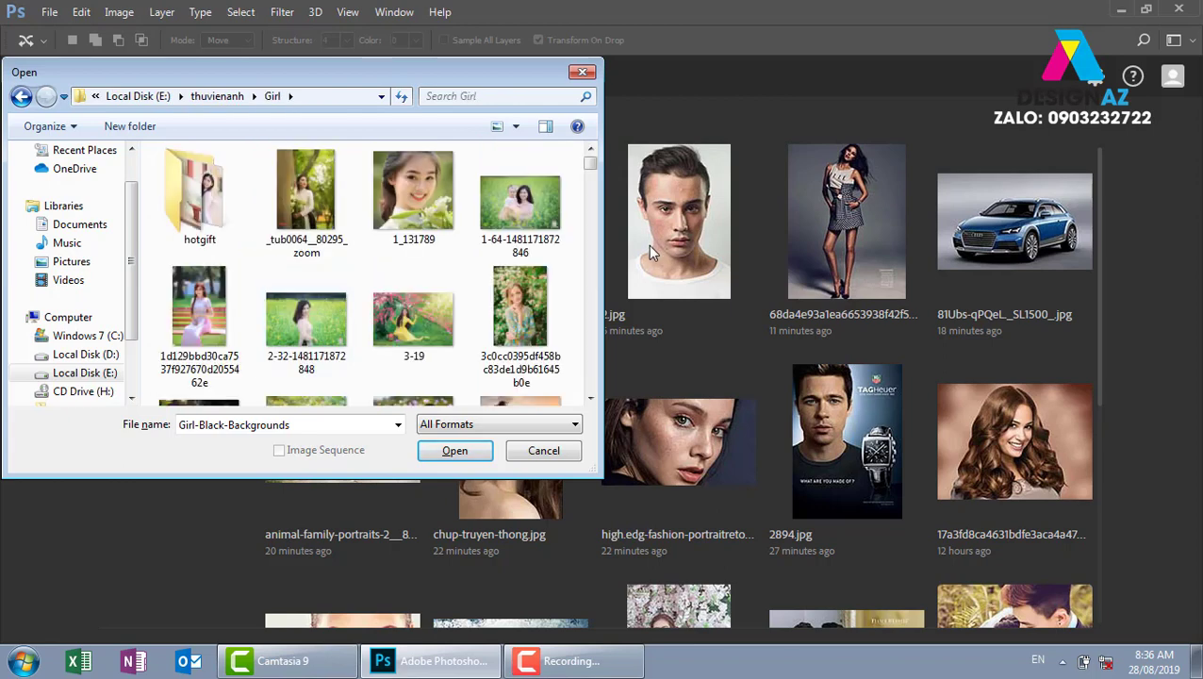
- Open About-Us-pic-1.jpg and the c5edb96b… (1) close-up face portrait
{"action": "scroll", "coordinate": [592, 162], "scroll_direction": "down", "scroll_amount": 5}
{"action": "scroll", "coordinate": [592, 166], "scroll_direction": "down", "scroll_amount": 1}
{"action": "scroll", "coordinate": [592, 170], "scroll_direction": "down", "scroll_amount": 2}
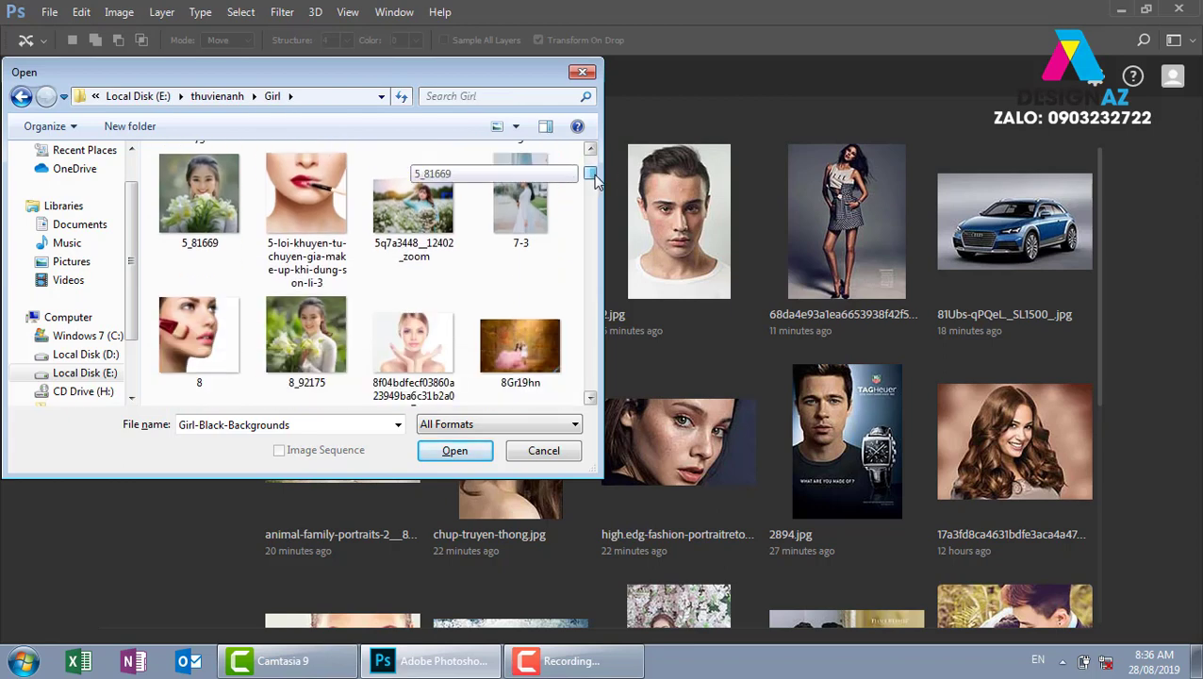
{"action": "scroll", "coordinate": [594, 181], "scroll_direction": "down", "scroll_amount": 1}
{"action": "left_click_drag", "start_coordinate": [597, 175], "coordinate": [594, 219]}
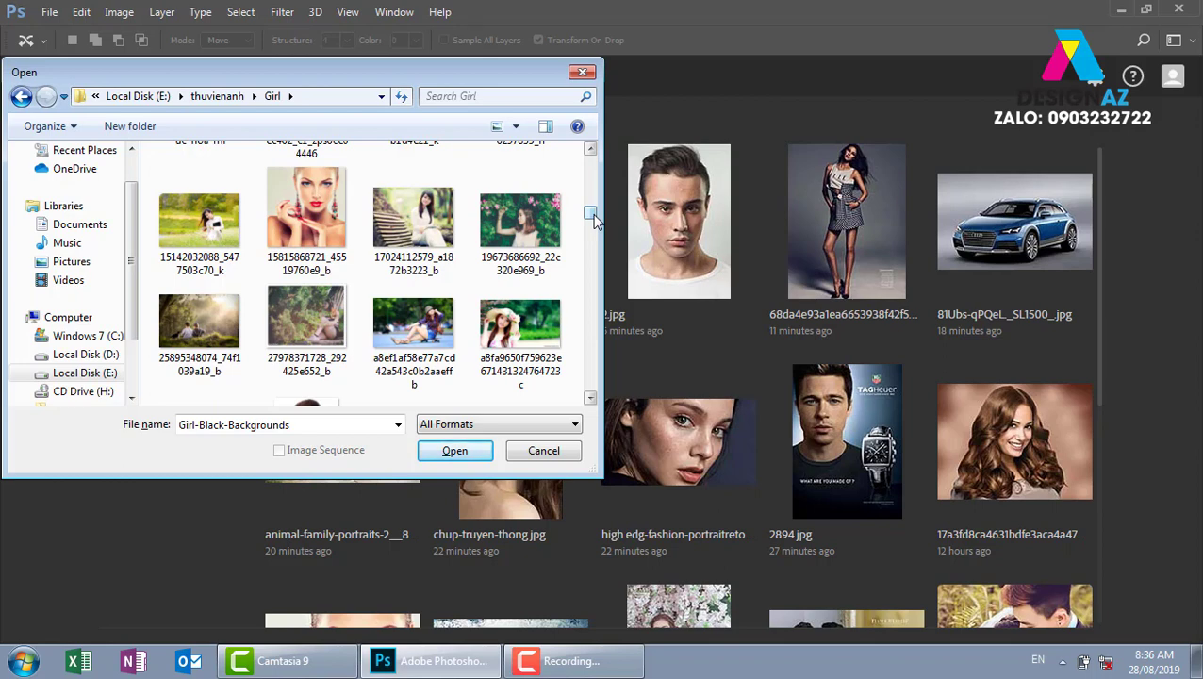
{"action": "left_click", "coordinate": [589, 398]}
{"action": "left_click", "coordinate": [589, 398]}
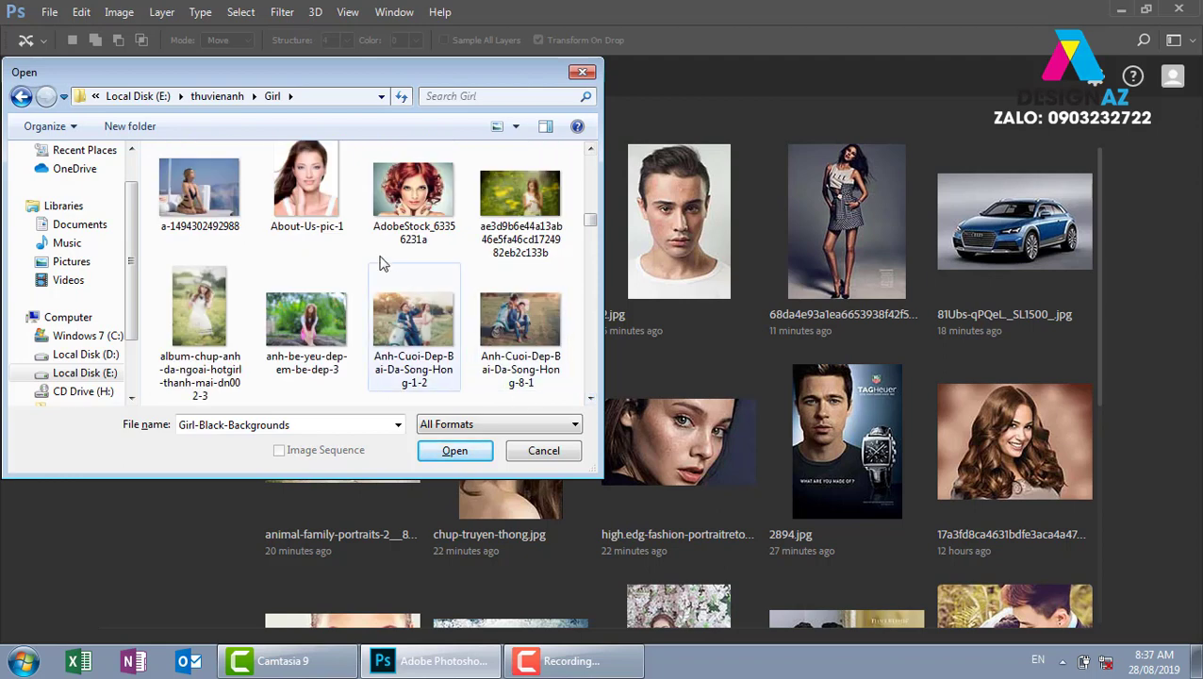
{"action": "left_click", "coordinate": [327, 198]}
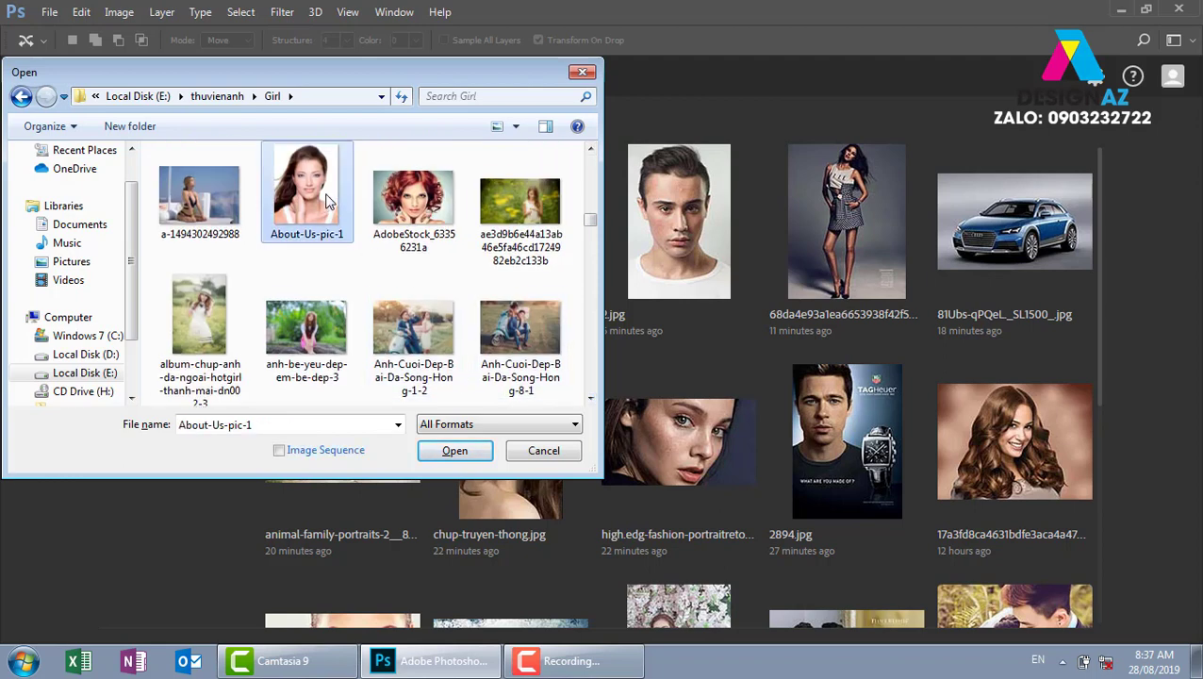
{"action": "left_click", "coordinate": [590, 399]}
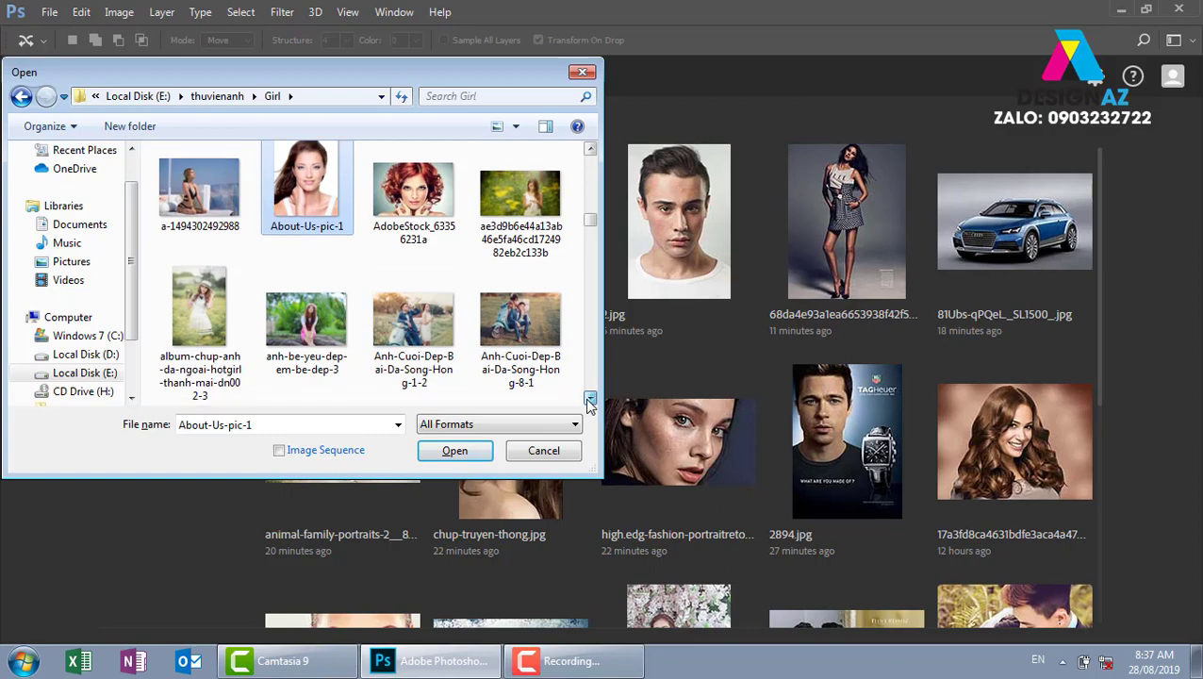
{"action": "left_click", "coordinate": [589, 400]}
{"action": "left_click", "coordinate": [589, 400]}
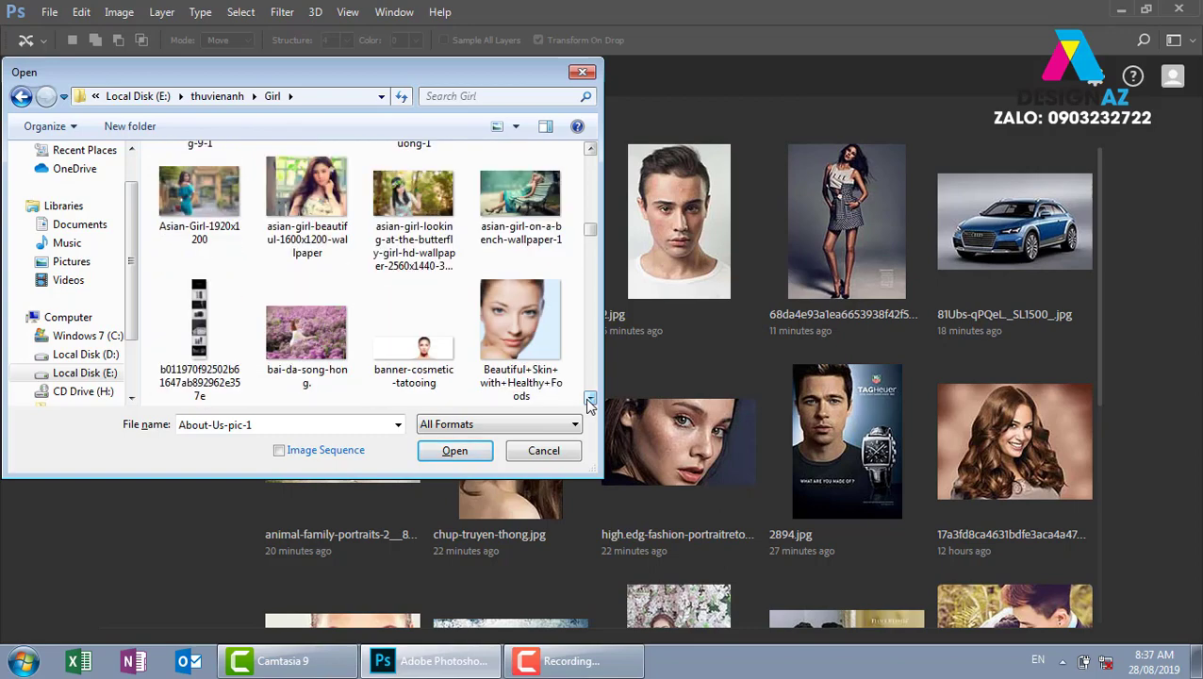
{"action": "left_click", "coordinate": [589, 400]}
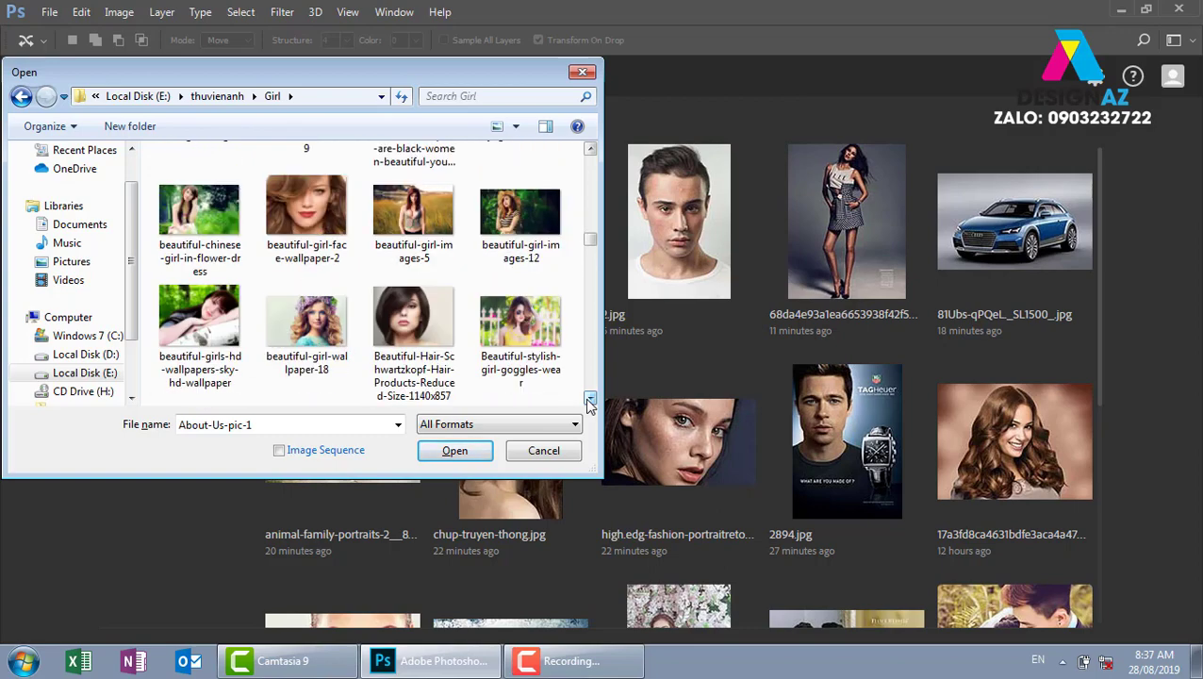
{"action": "left_click", "coordinate": [590, 400]}
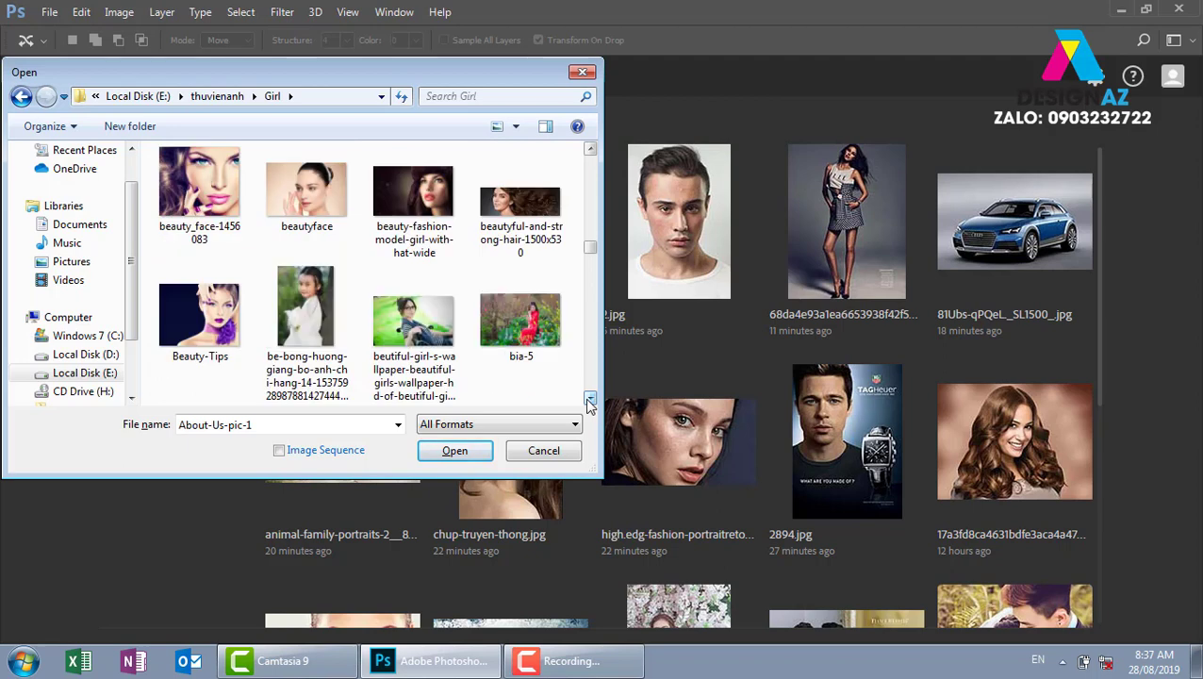
{"action": "left_click", "coordinate": [589, 399]}
{"action": "left_click", "coordinate": [589, 400]}
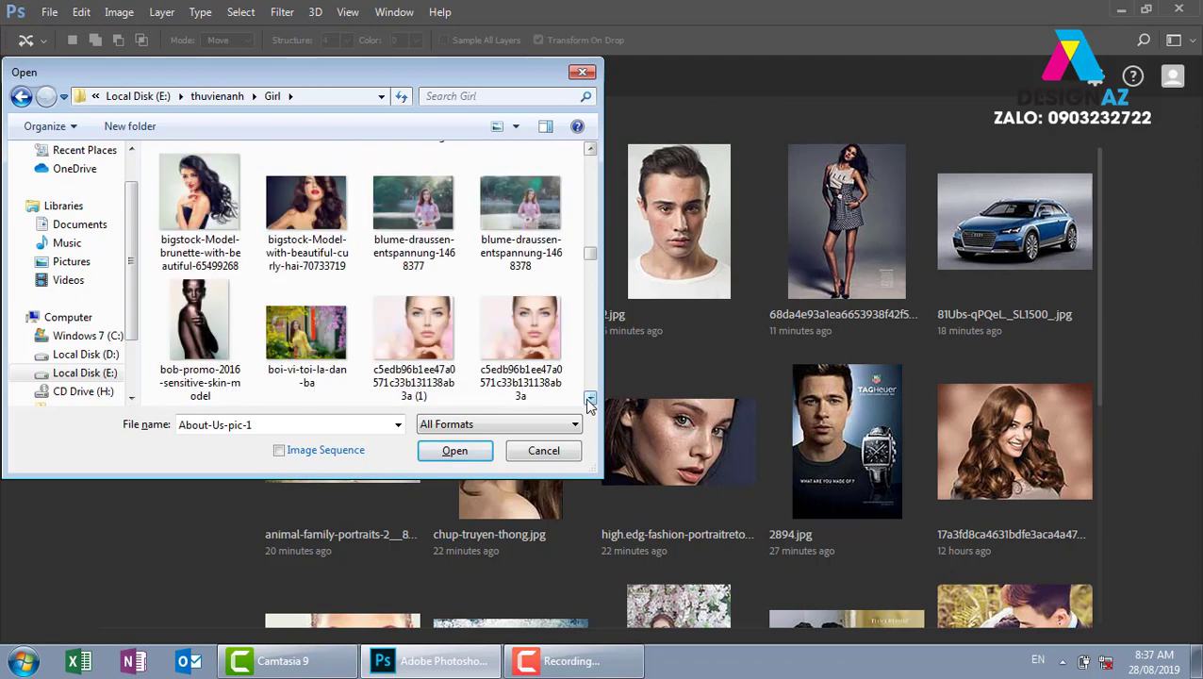
{"action": "left_click", "coordinate": [413, 334]}
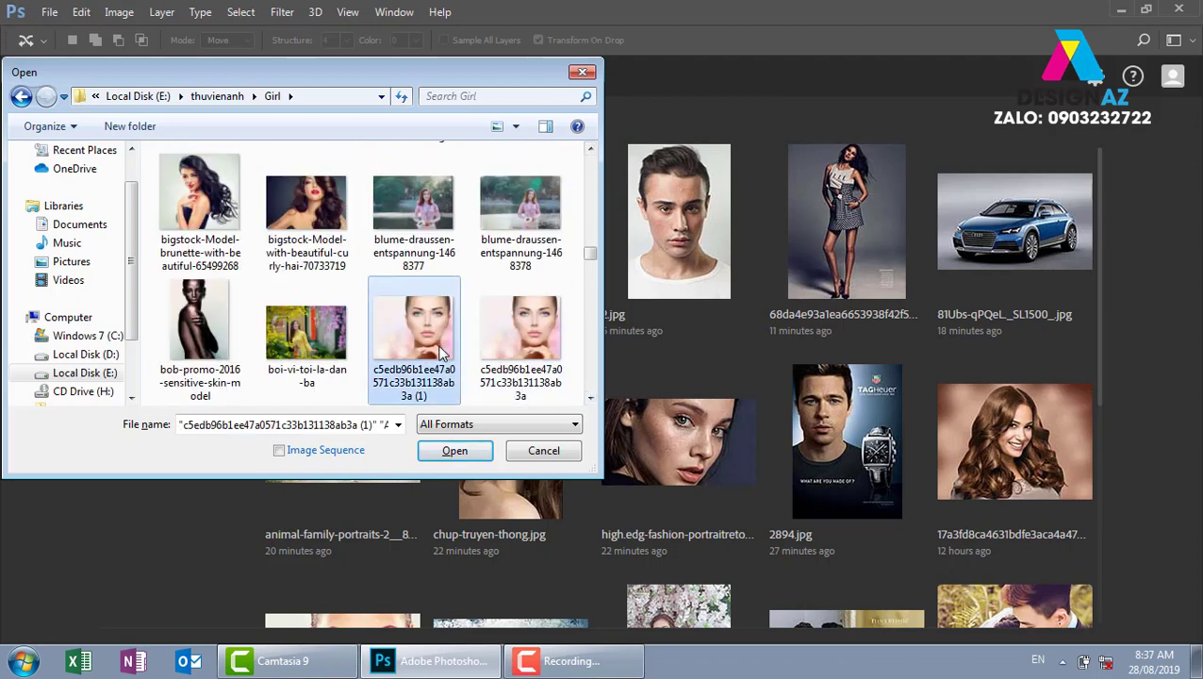
{"action": "left_click", "coordinate": [455, 451]}
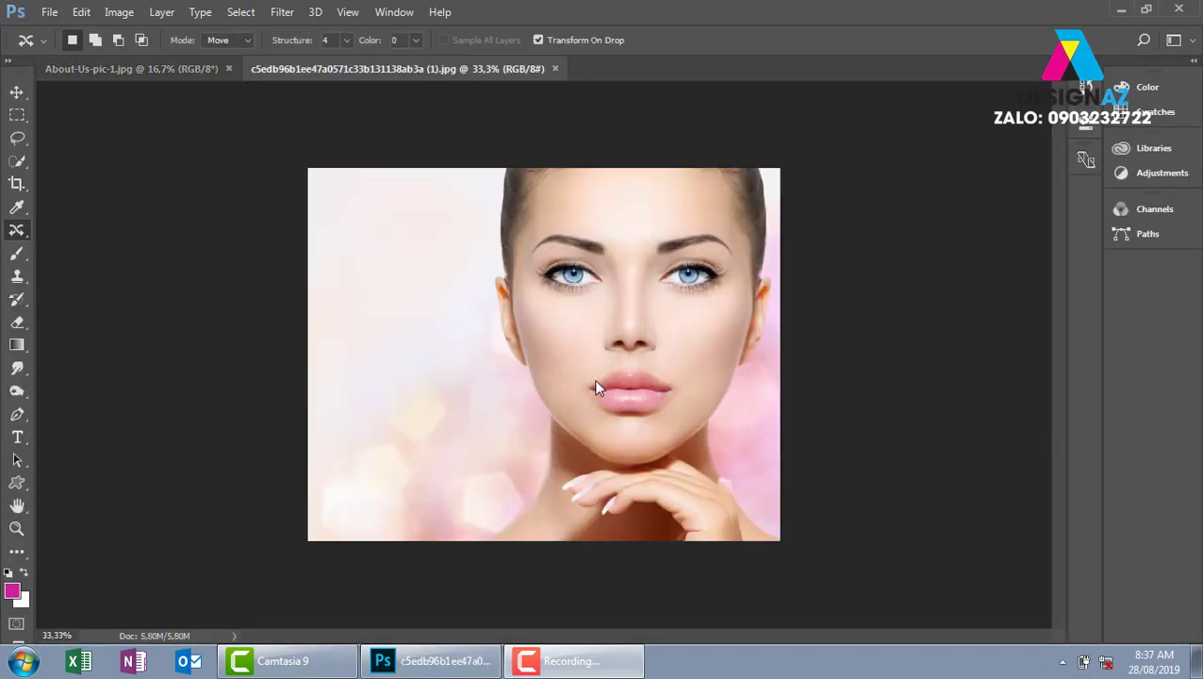
- Zoom in on the blue-eyed face and select the Lasso Tool
{"action": "left_click", "coordinate": [181, 70]}
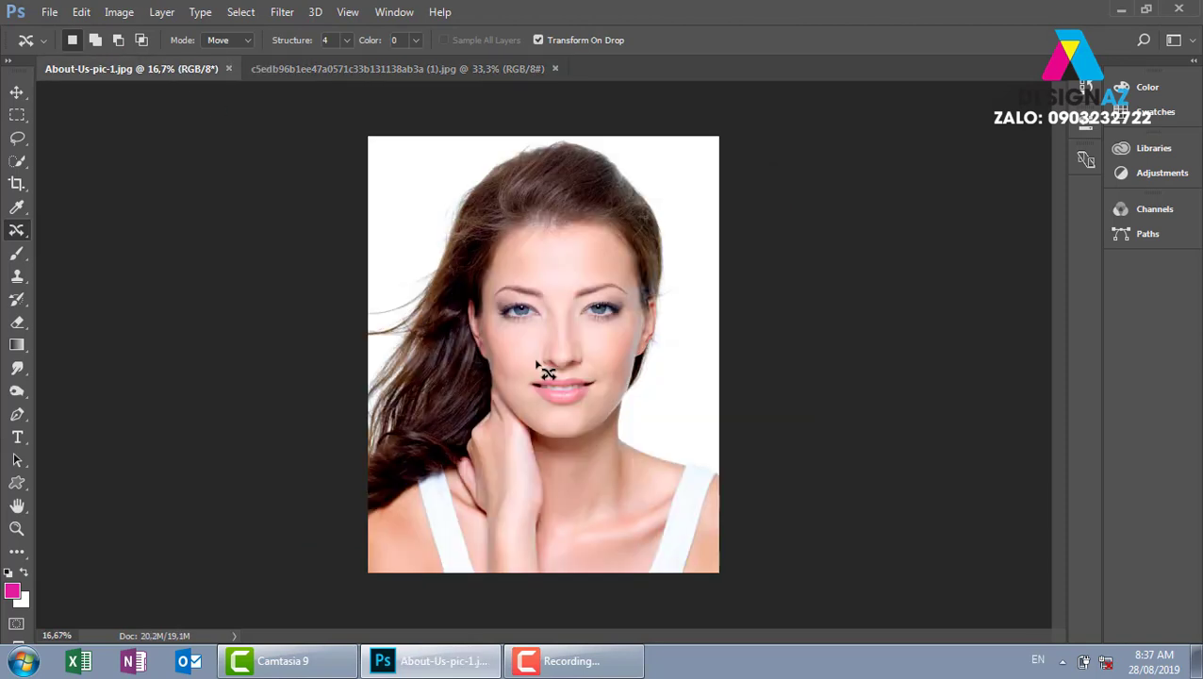
{"action": "left_click", "coordinate": [416, 67]}
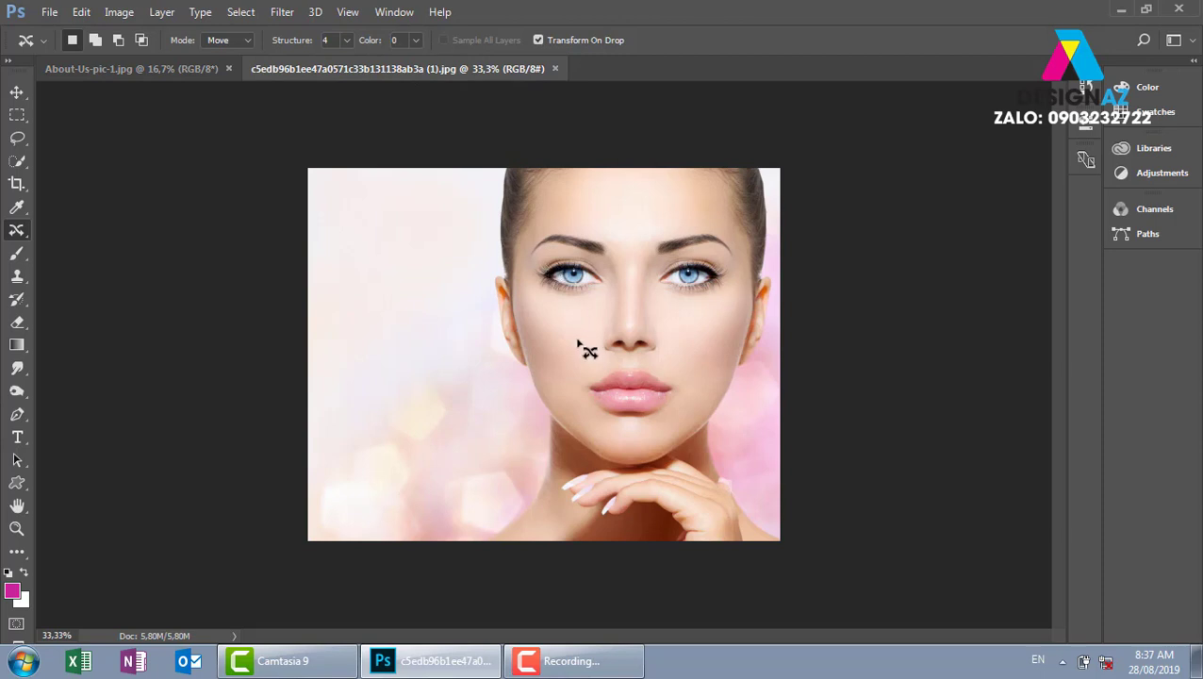
{"action": "key", "text": "ctrl+plus"}
{"action": "left_click", "coordinate": [23, 140]}
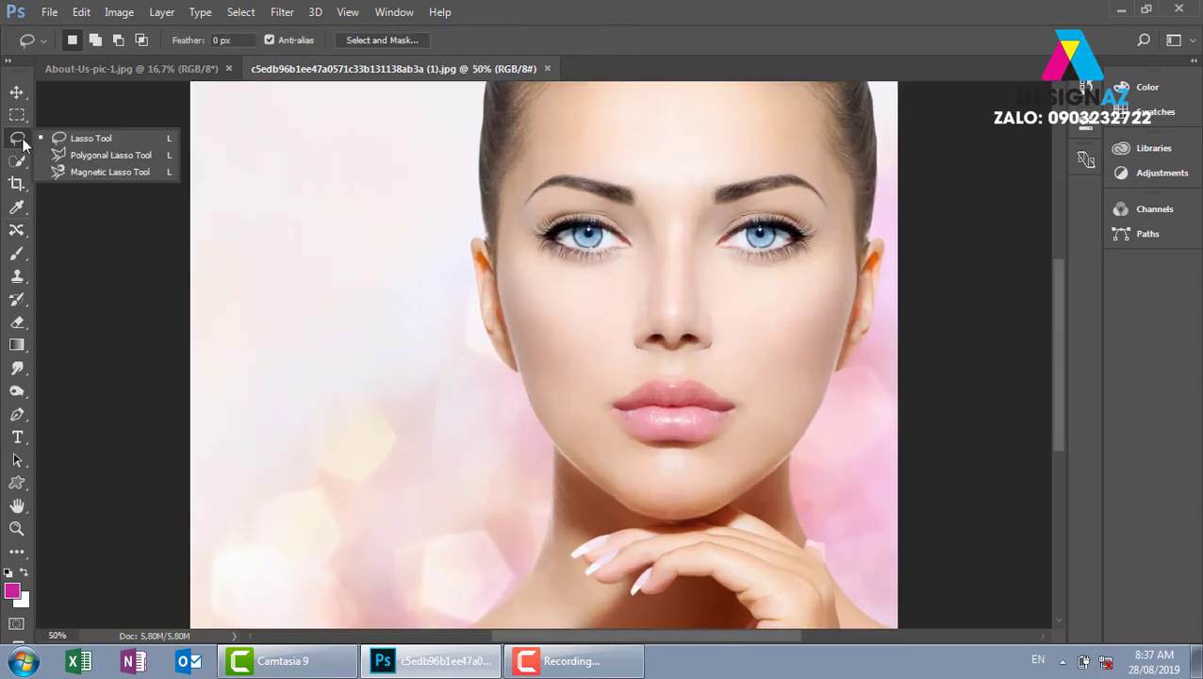
{"action": "left_click", "coordinate": [85, 139]}
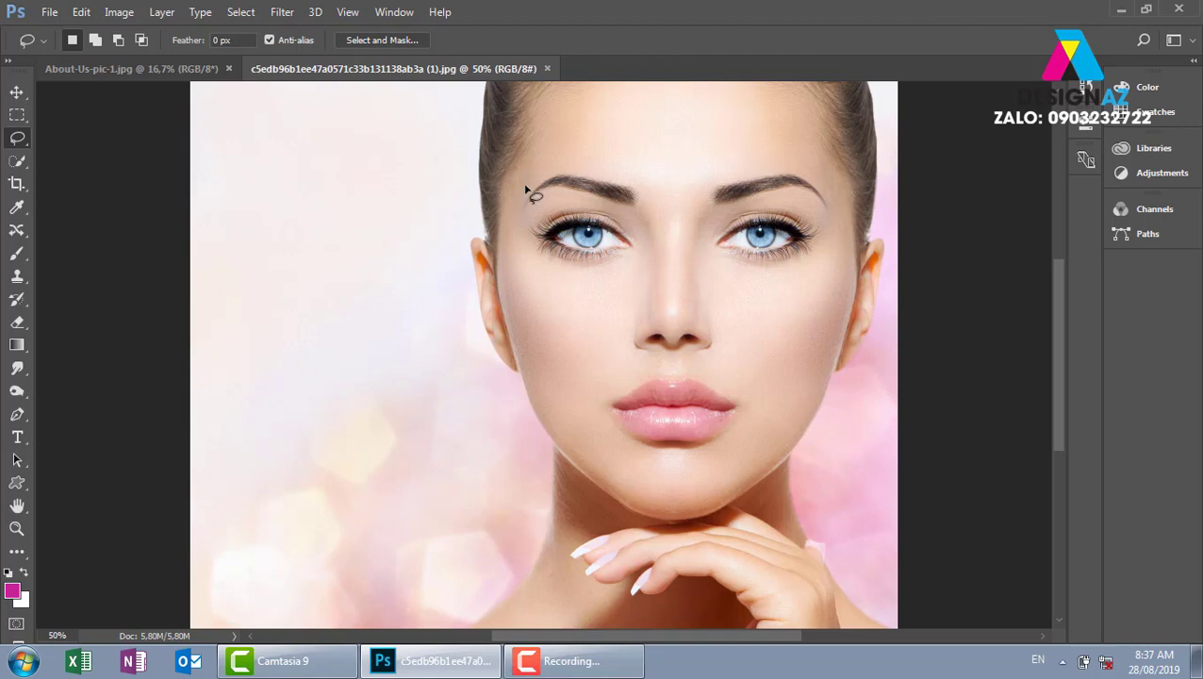
- Lasso the eyes and nose, then Shift-add the lips and chin area
{"action": "mouse_move", "coordinate": [546, 159]}
{"action": "left_mouse_down"}
{"action": "mouse_move", "coordinate": [525, 269]}
{"action": "mouse_move", "coordinate": [574, 304]}
{"action": "mouse_move", "coordinate": [596, 344]}
{"action": "mouse_move", "coordinate": [608, 441]}
{"action": "mouse_move", "coordinate": [640, 473]}
{"action": "mouse_move", "coordinate": [686, 483]}
{"action": "mouse_move", "coordinate": [755, 449]}
{"action": "mouse_move", "coordinate": [771, 393]}
{"action": "mouse_move", "coordinate": [753, 341]}
{"action": "mouse_move", "coordinate": [832, 244]}
{"action": "mouse_move", "coordinate": [833, 193]}
{"action": "mouse_move", "coordinate": [760, 156]}
{"action": "mouse_move", "coordinate": [553, 162]}
{"action": "left_mouse_up"}
{"action": "key", "text": "shift"}
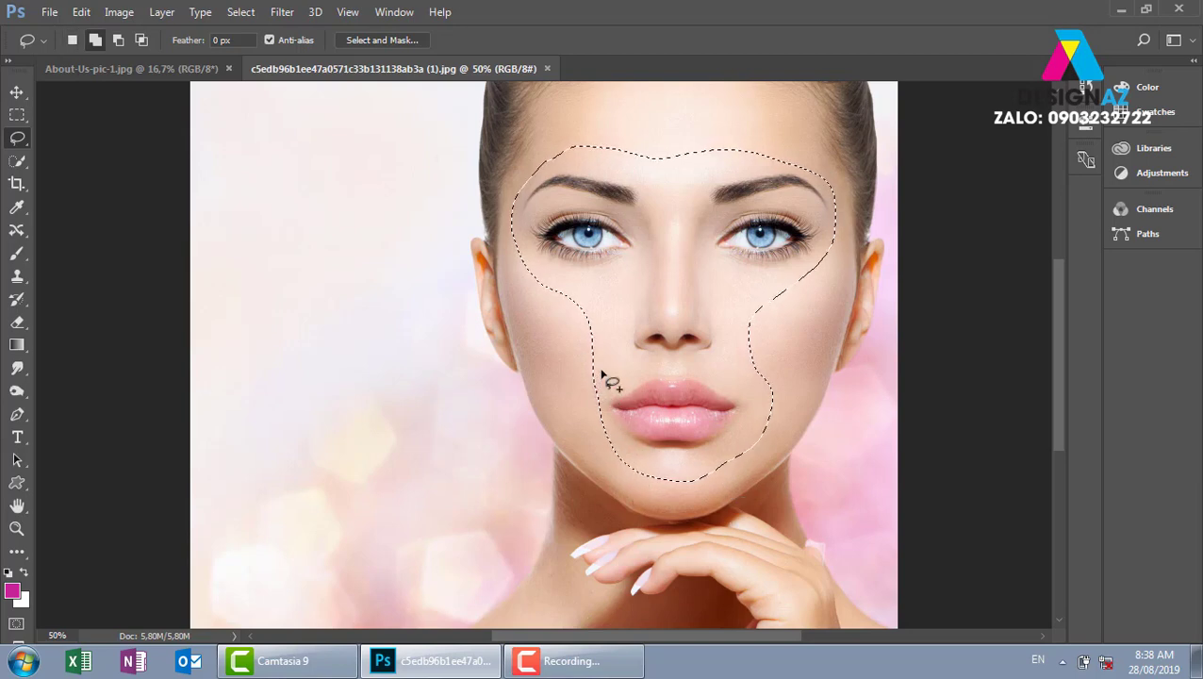
{"action": "mouse_move", "coordinate": [595, 359]}
{"action": "left_mouse_down"}
{"action": "mouse_move", "coordinate": [591, 397]}
{"action": "mouse_move", "coordinate": [615, 462]}
{"action": "mouse_move", "coordinate": [638, 481]}
{"action": "mouse_move", "coordinate": [685, 491]}
{"action": "mouse_move", "coordinate": [693, 480]}
{"action": "left_mouse_up"}
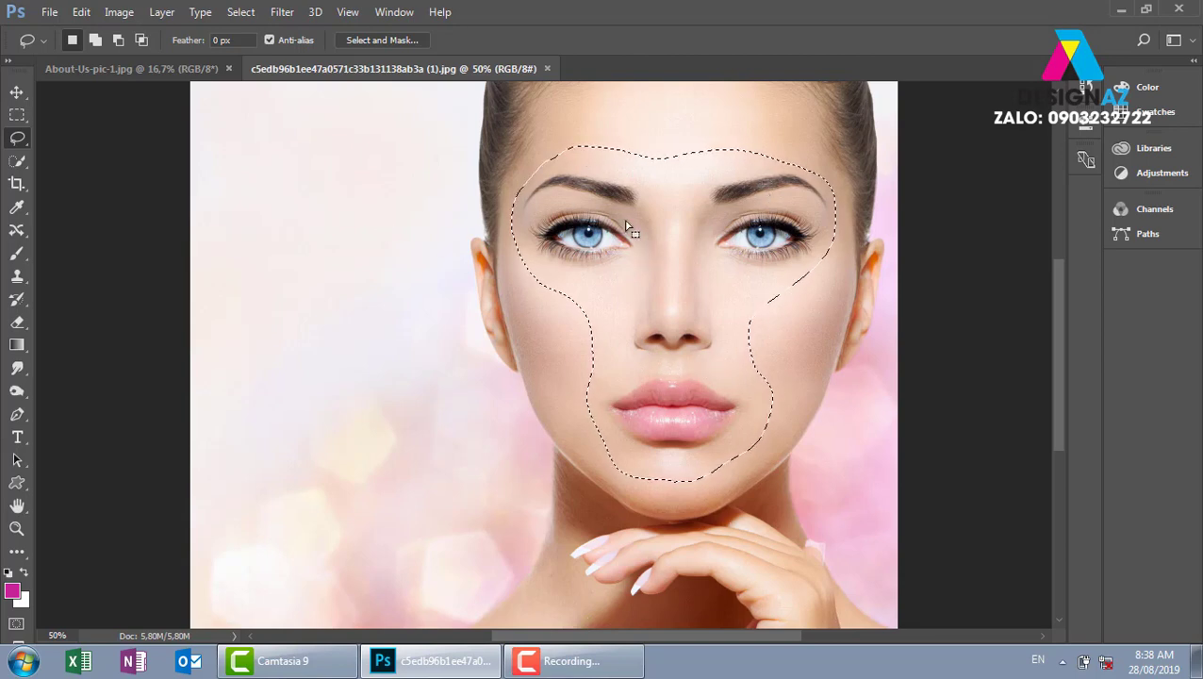
{"action": "left_click", "coordinate": [166, 68]}
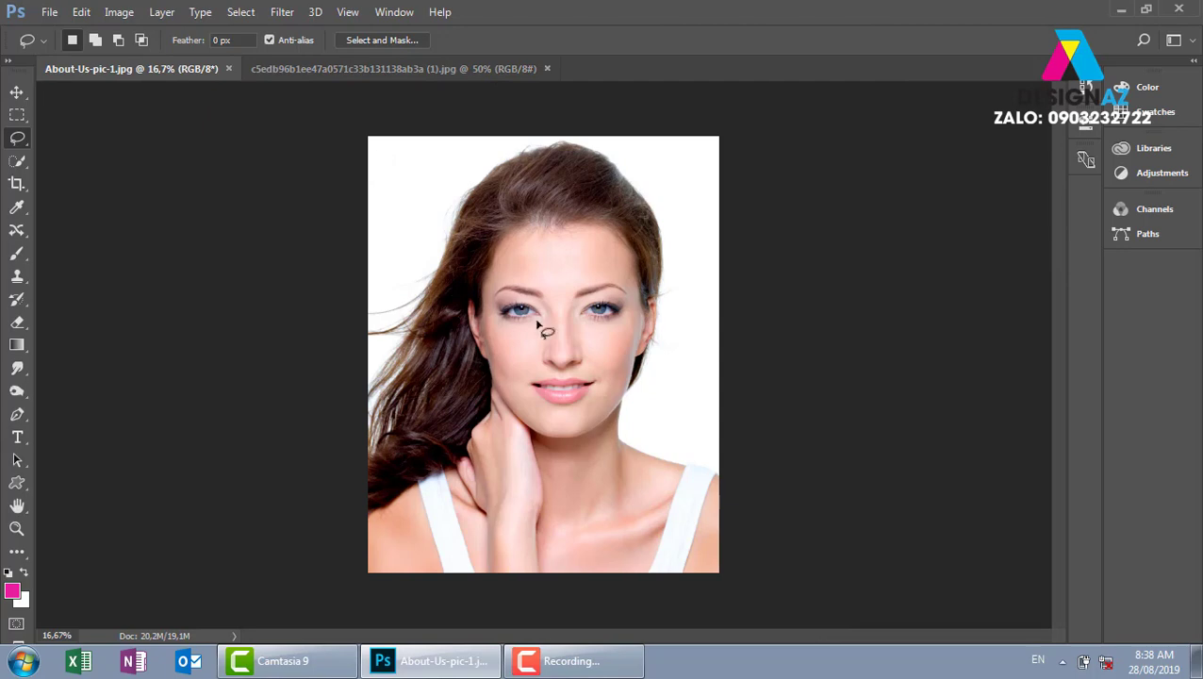
- Zoom in, show the Layers panel, and unlock Background as Layer 0
{"action": "key", "text": "ctrl+plus"}
{"action": "key", "text": "ctrl+plus"}
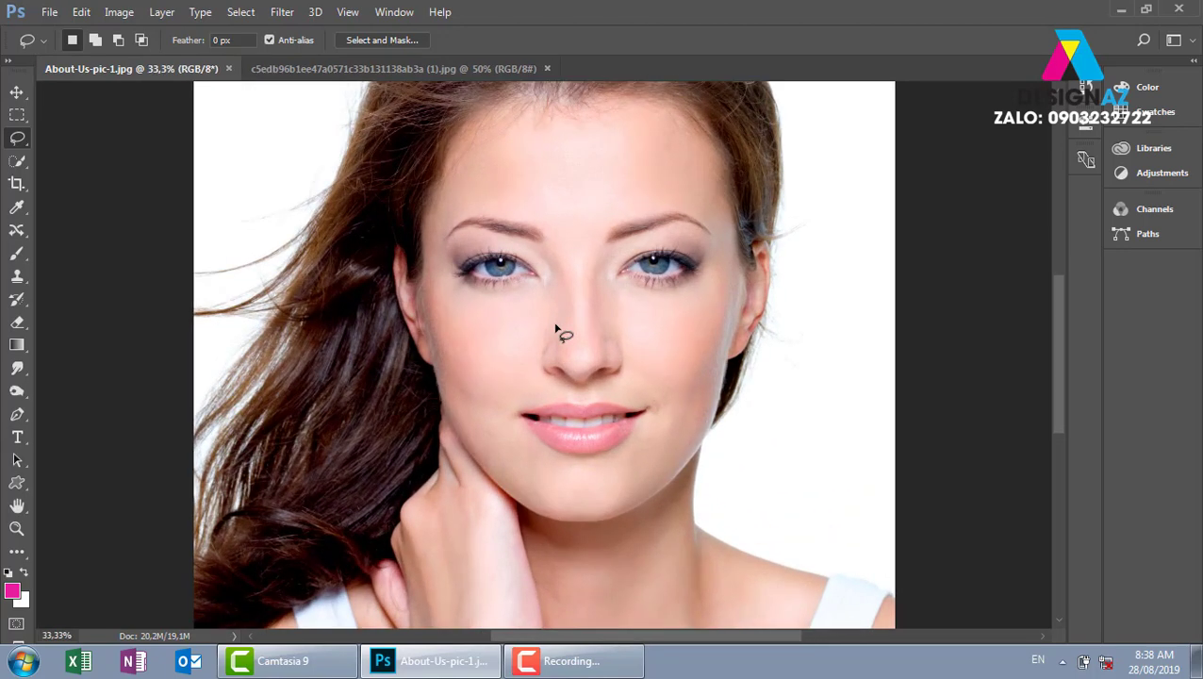
{"action": "key", "text": "F7"}
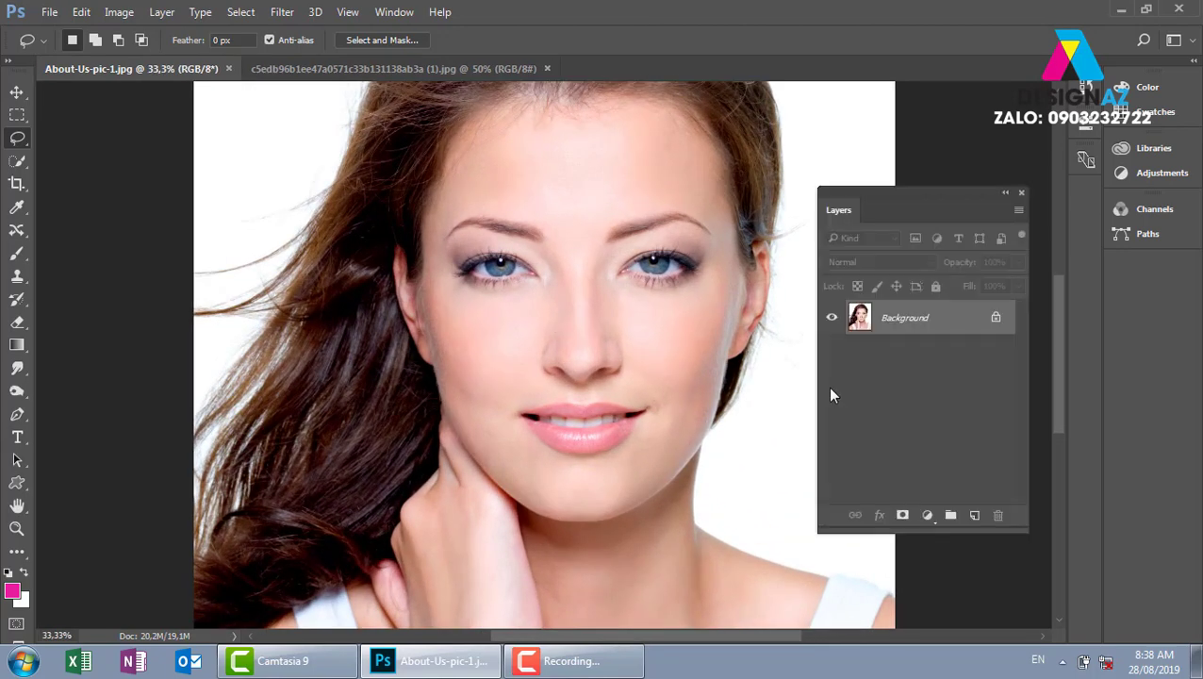
{"action": "double_click", "coordinate": [954, 322]}
{"action": "key", "text": "Return"}
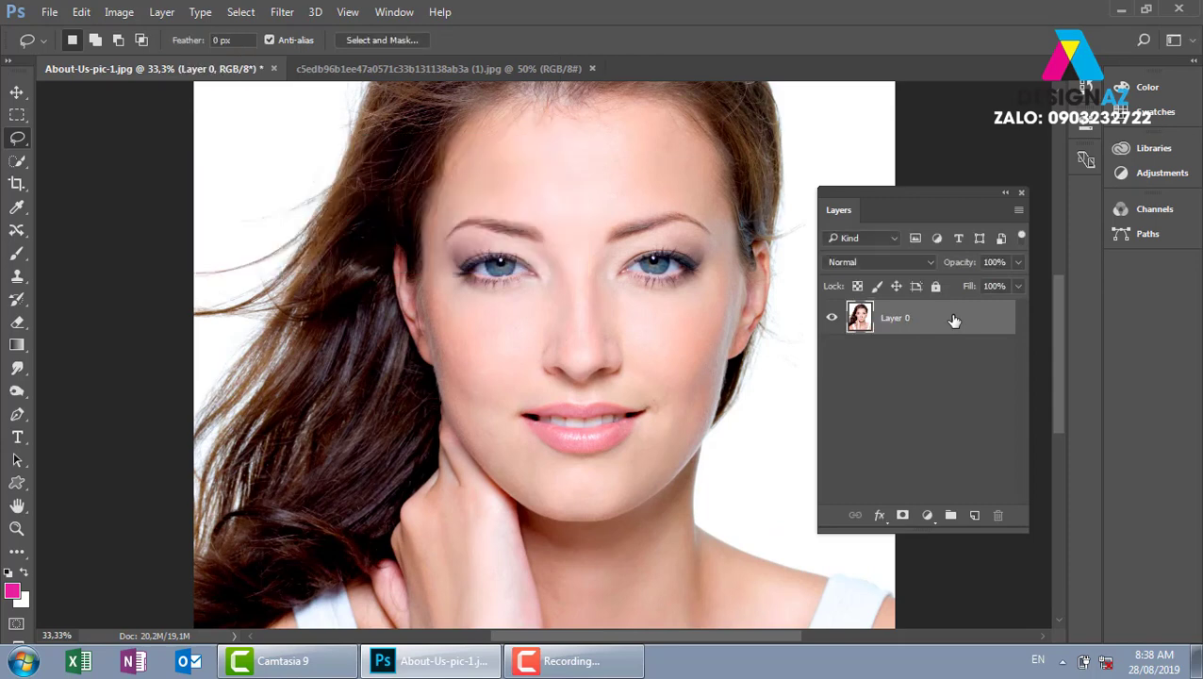
- Paste the facial features as Layer 1 and move them over the brunette's face
{"action": "key", "text": "ctrl+v"}
{"action": "key", "text": "v"}
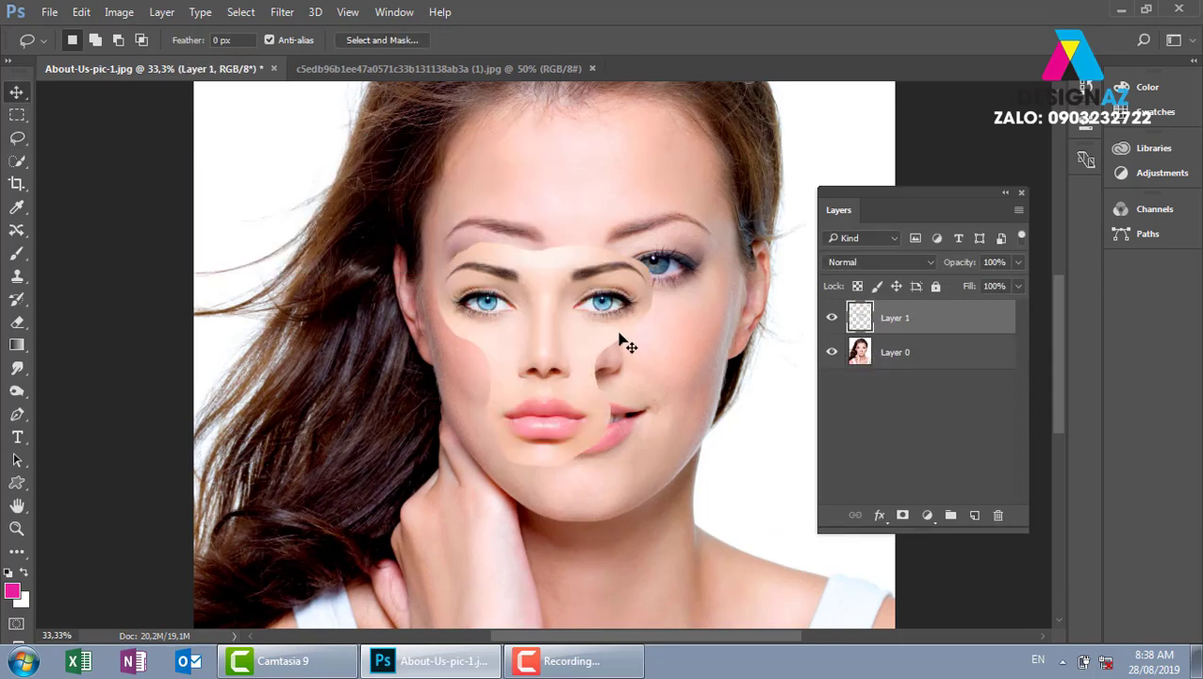
{"action": "left_click_drag", "start_coordinate": [582, 324], "coordinate": [680, 367]}
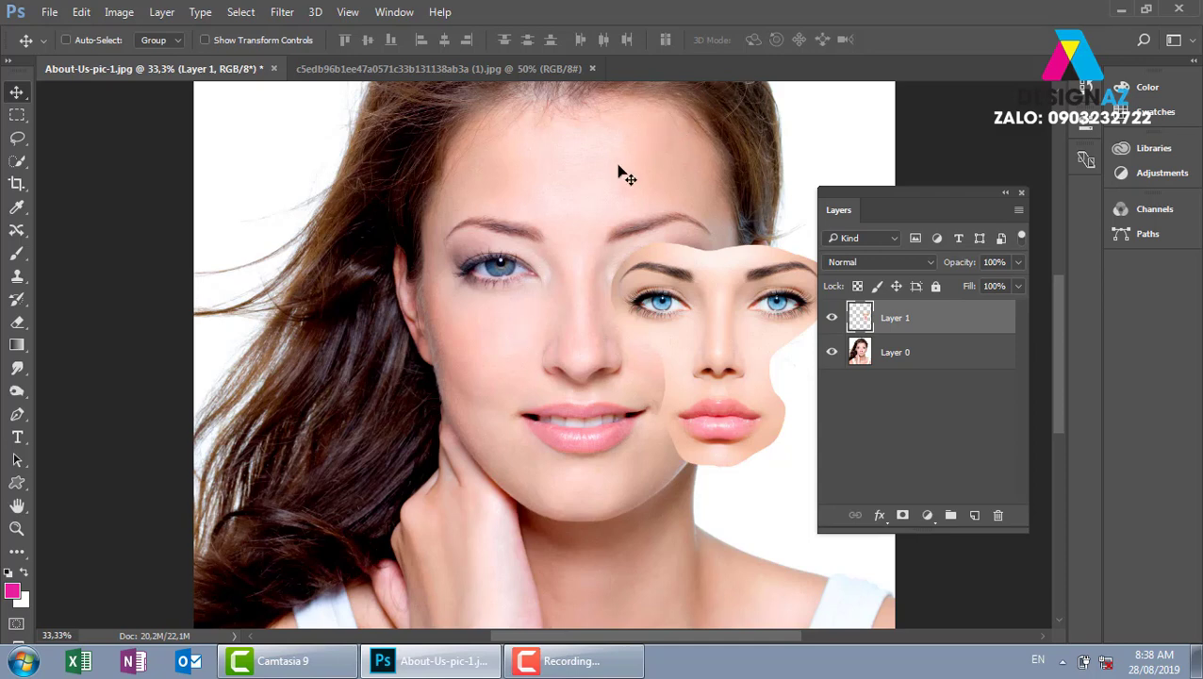
{"action": "mouse_move", "coordinate": [732, 259]}
{"action": "left_mouse_down"}
{"action": "mouse_move", "coordinate": [653, 219]}
{"action": "mouse_move", "coordinate": [695, 241]}
{"action": "left_mouse_up"}
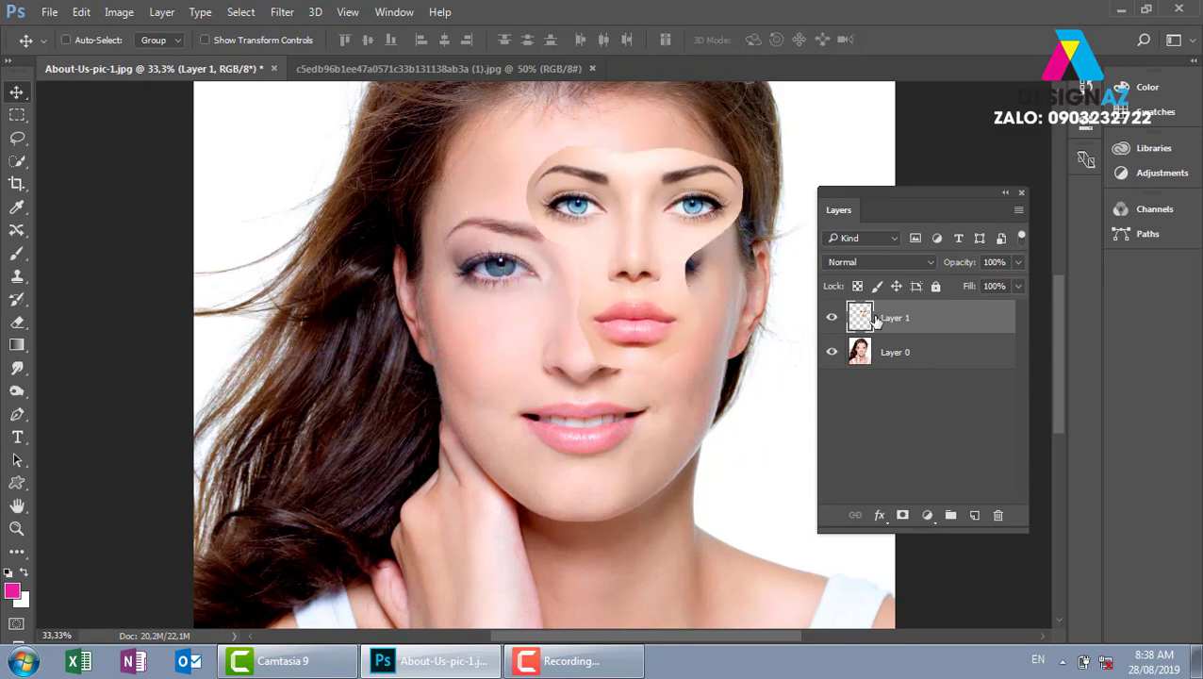
- Convert Layer 1 to a smart object, align it with her eyes, and set 50% opacity
{"action": "right_click", "coordinate": [929, 323]}
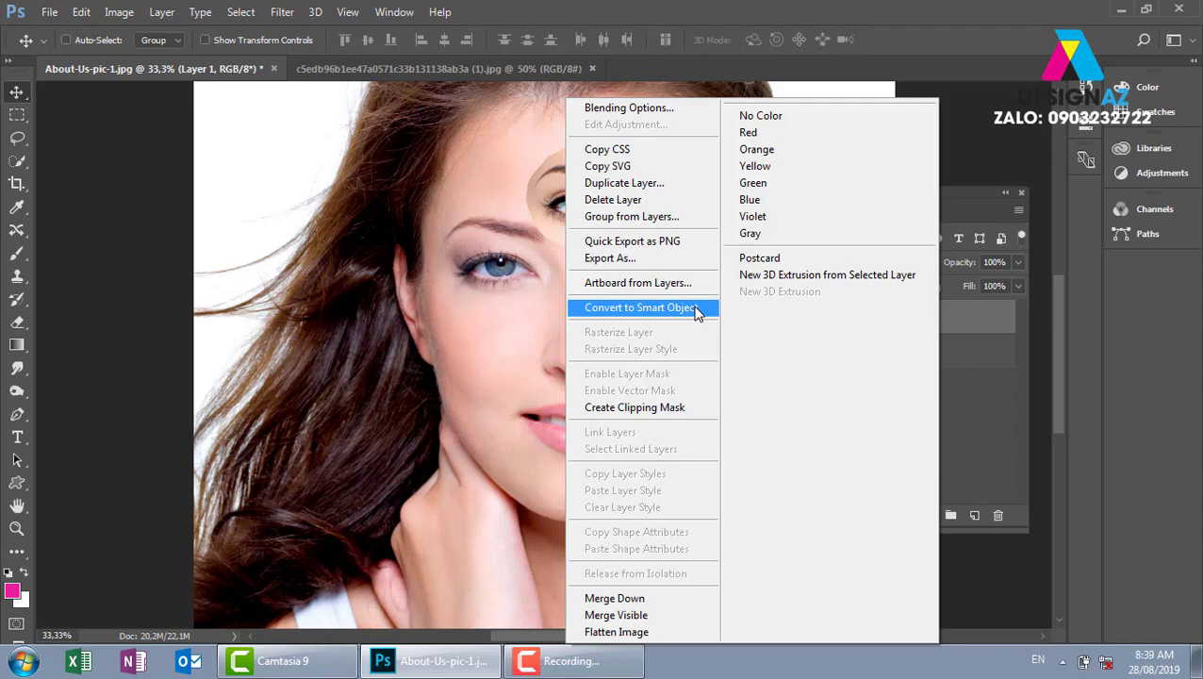
{"action": "left_click", "coordinate": [697, 313]}
{"action": "mouse_move", "coordinate": [665, 242]}
{"action": "left_mouse_down"}
{"action": "mouse_move", "coordinate": [629, 290]}
{"action": "mouse_move", "coordinate": [634, 203]}
{"action": "mouse_move", "coordinate": [577, 283]}
{"action": "left_mouse_up"}
{"action": "key", "text": "5"}
- Scale the pasted features up to about 133%, nudging them to match her lips
{"action": "key", "text": "ctrl"}
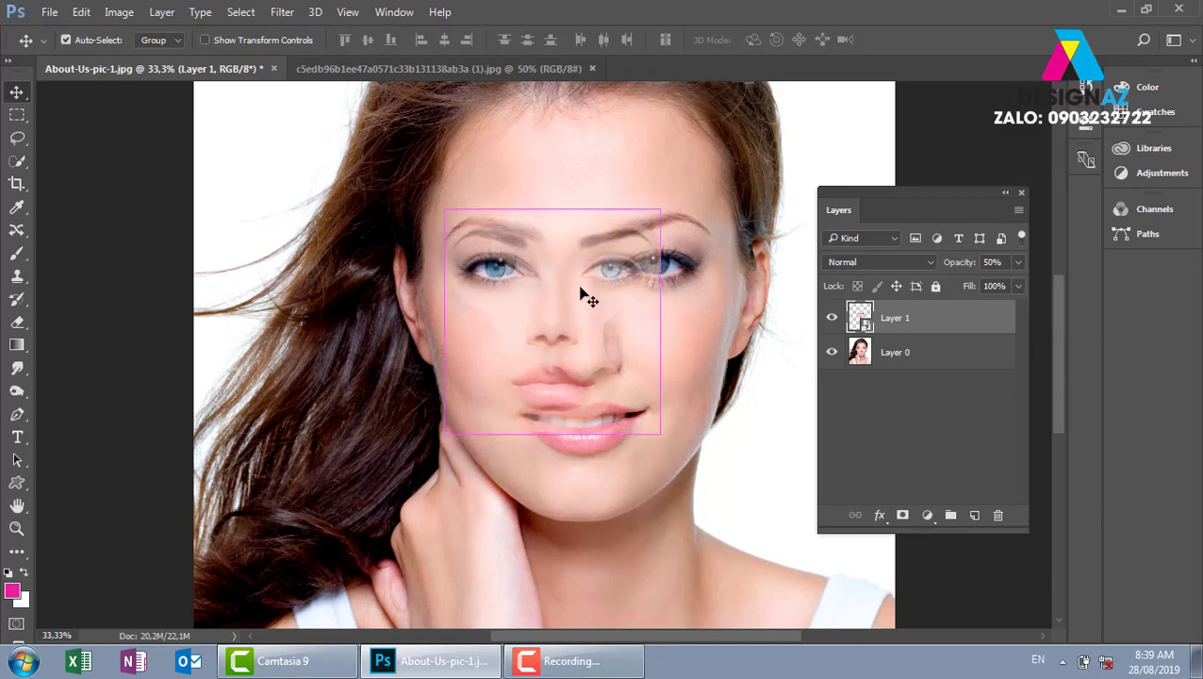
{"action": "key", "text": "ctrl+t"}
{"action": "left_click_drag", "start_coordinate": [663, 439], "coordinate": [725, 499]}
{"action": "left_click_drag", "start_coordinate": [646, 442], "coordinate": [644, 425]}
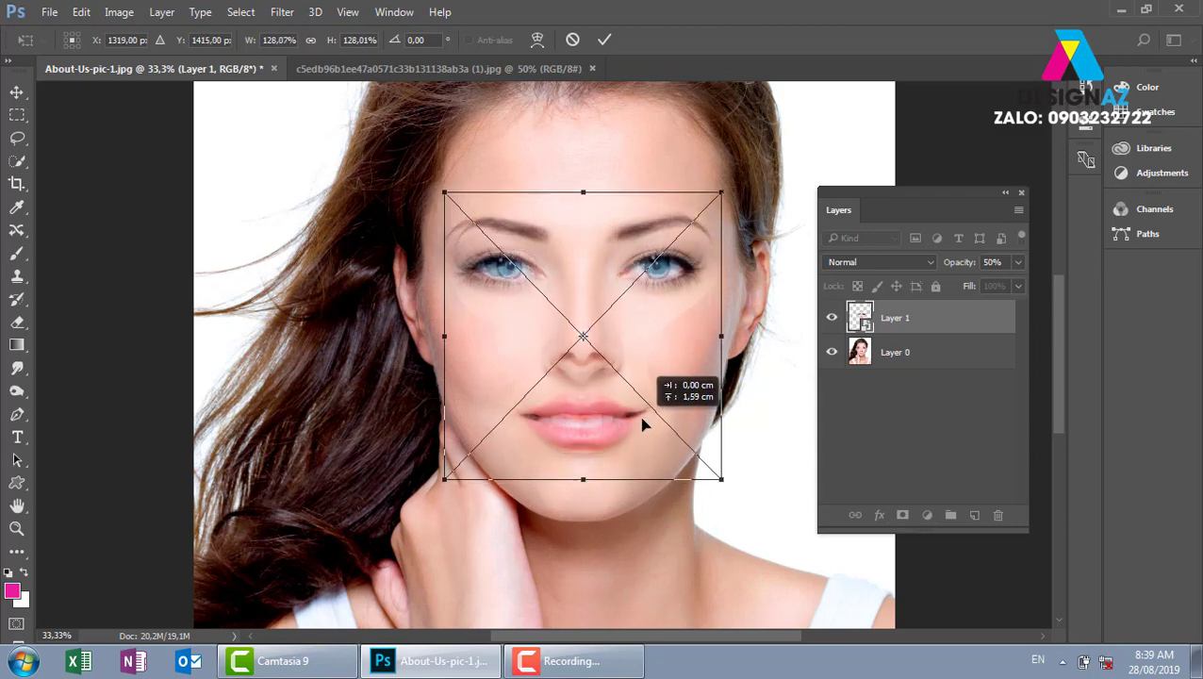
{"action": "left_click_drag", "start_coordinate": [444, 479], "coordinate": [437, 483]}
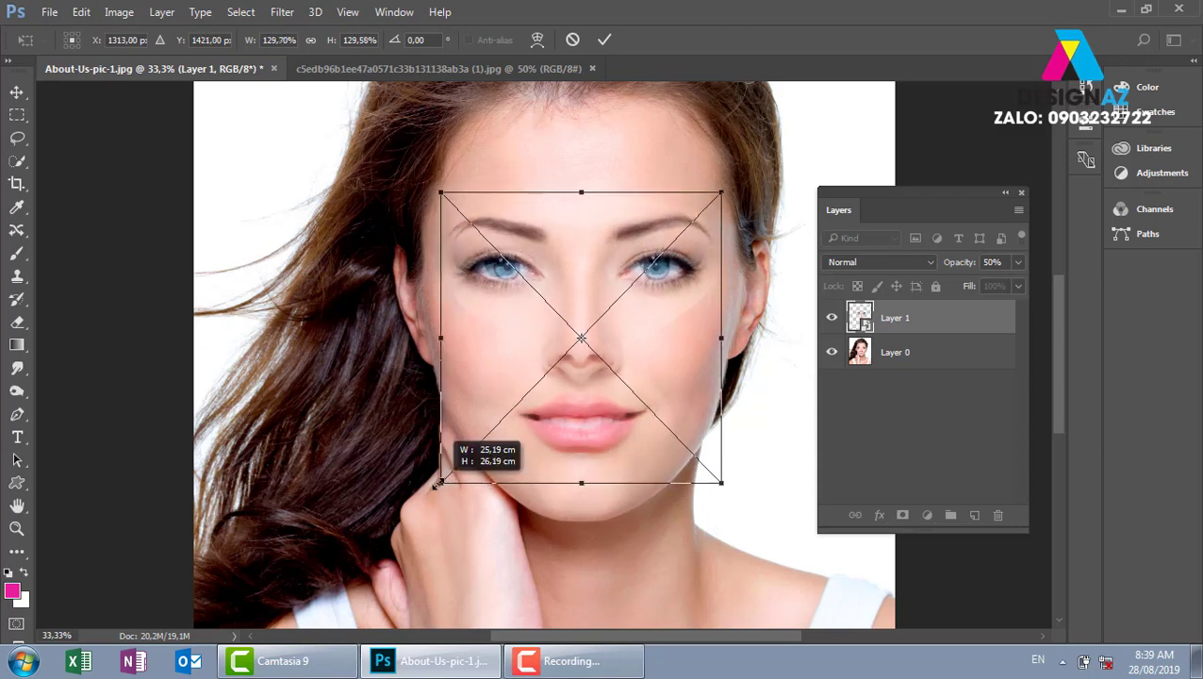
{"action": "left_click_drag", "start_coordinate": [596, 429], "coordinate": [596, 424]}
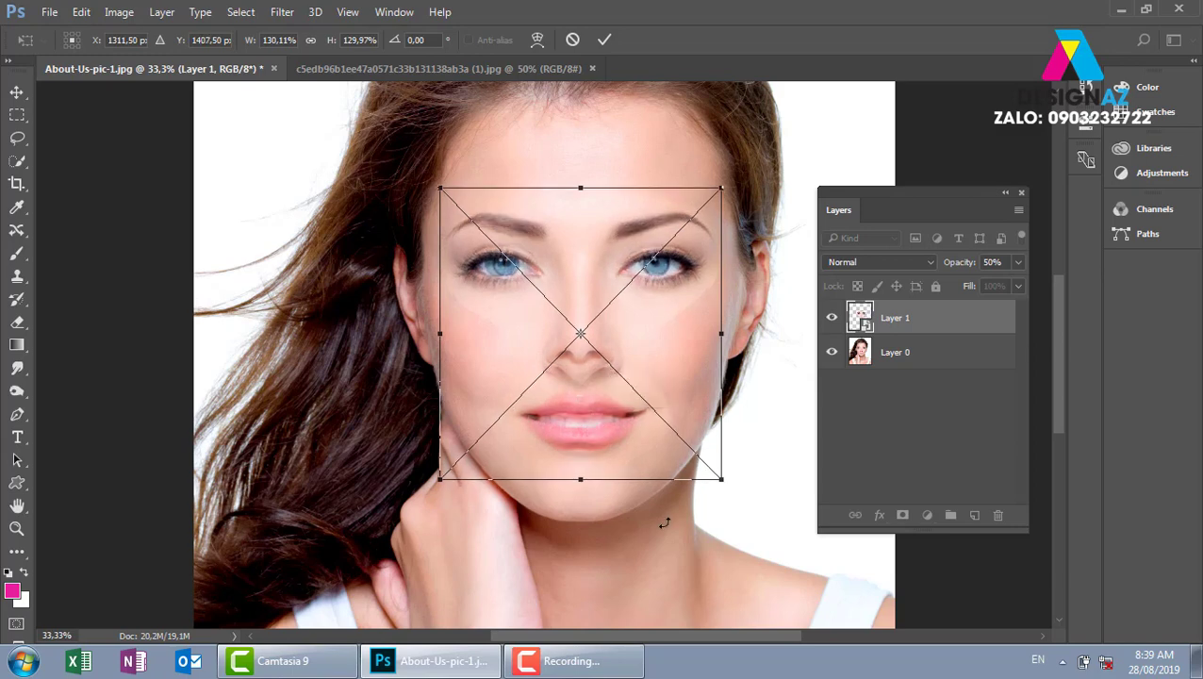
{"action": "key", "text": "Return"}
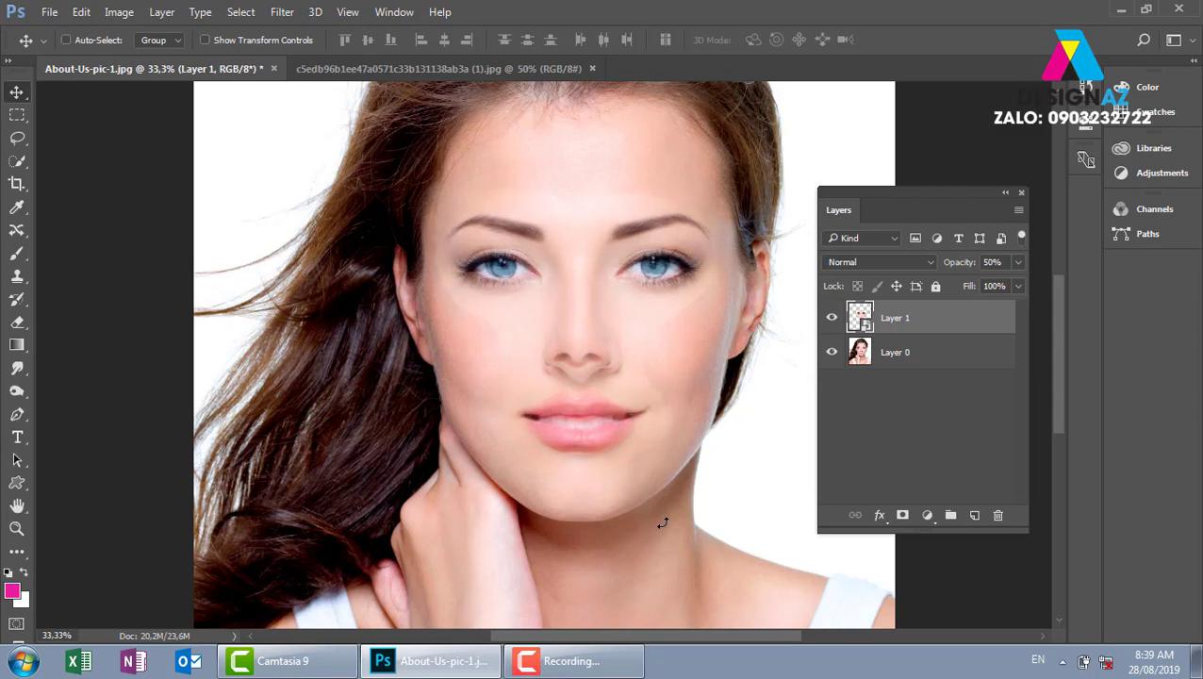
{"action": "key", "text": "ctrl+t"}
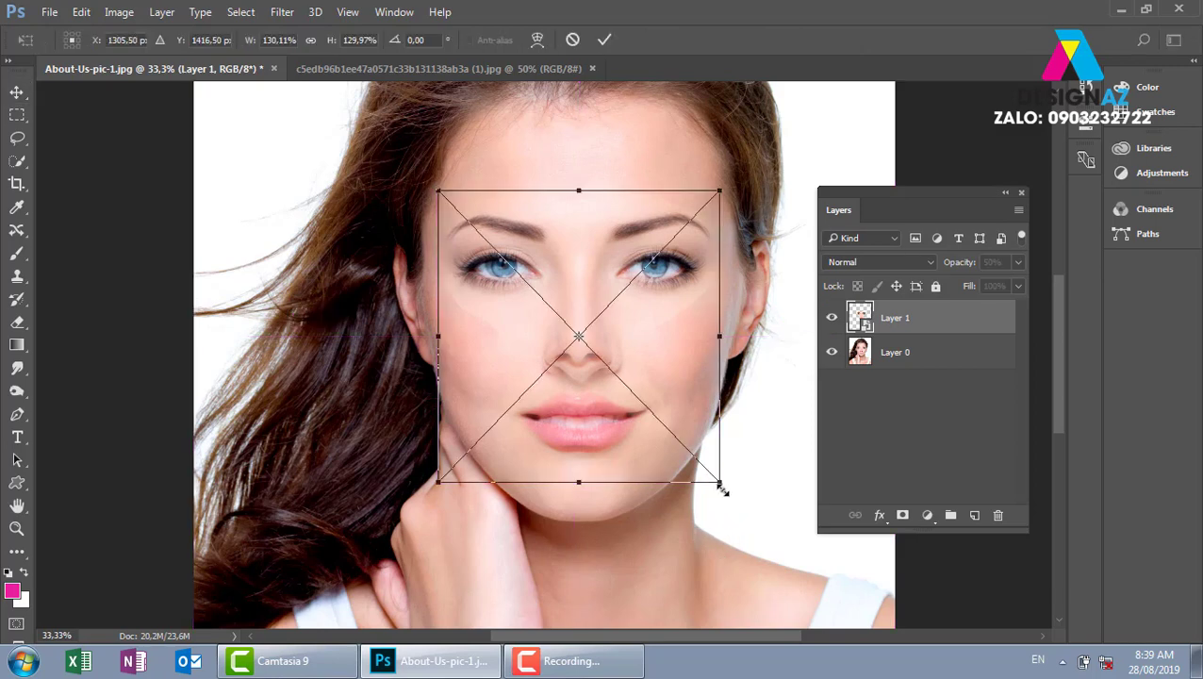
{"action": "left_click_drag", "start_coordinate": [723, 485], "coordinate": [725, 494]}
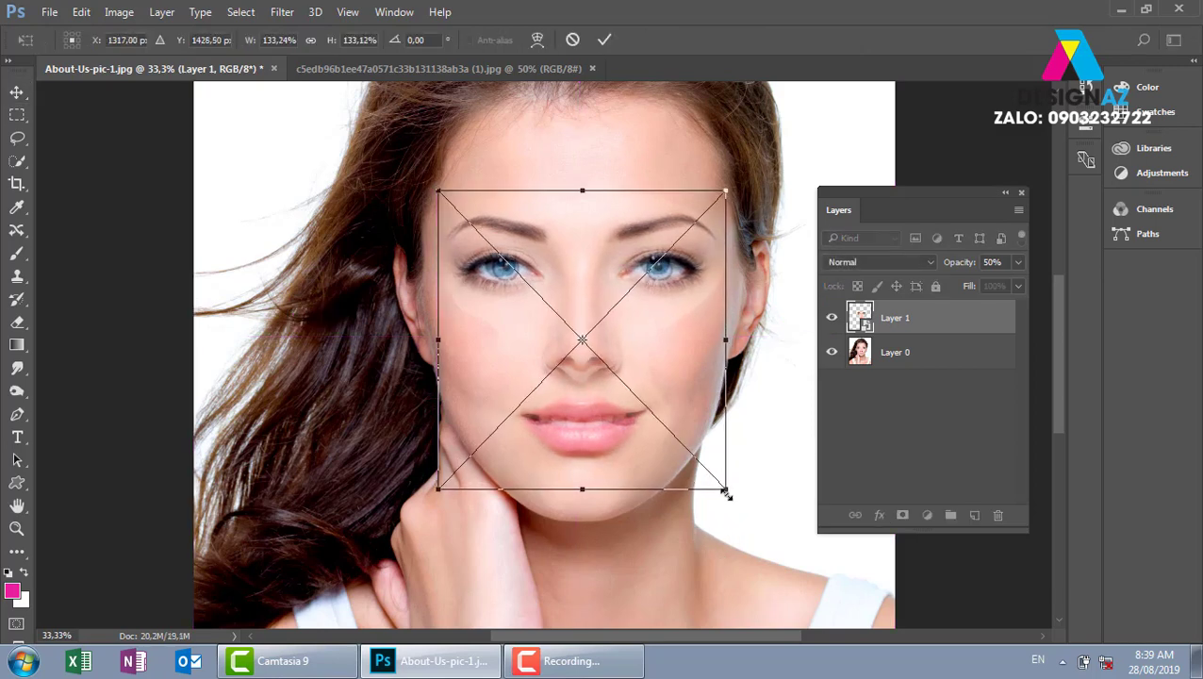
{"action": "key", "text": "Return"}
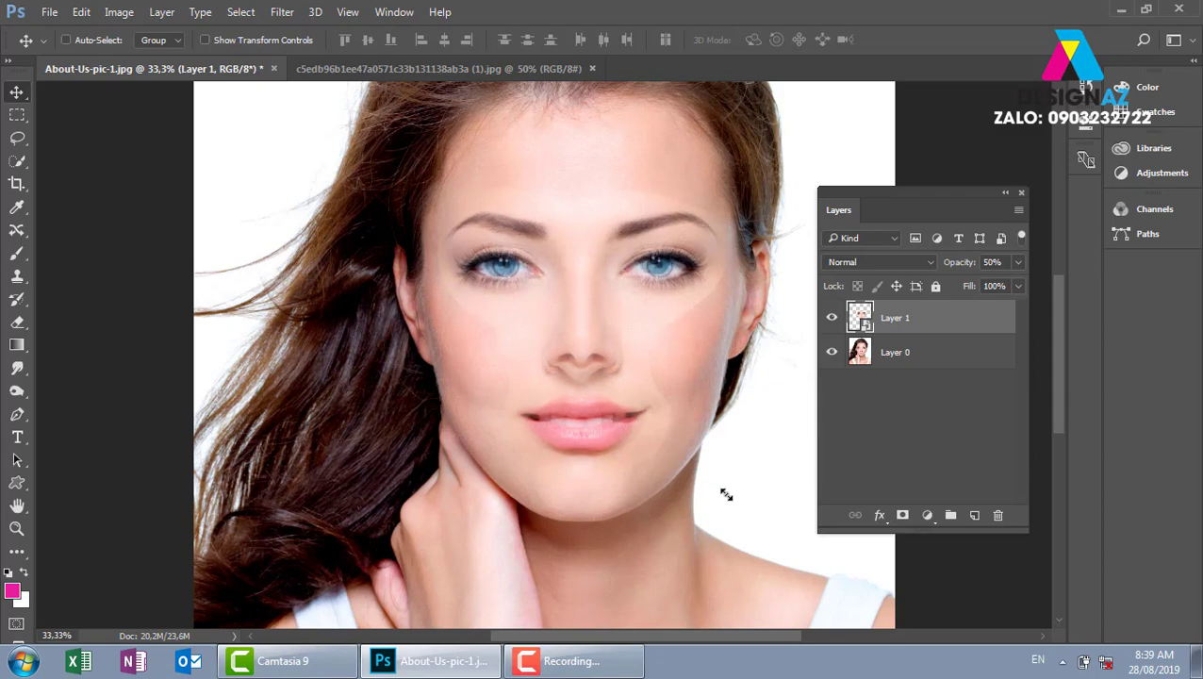
- Try Layer 1 opacity at 100% and 75%, then scale the features evenly to about 135%
{"action": "left_click", "coordinate": [1018, 262]}
{"action": "left_click_drag", "start_coordinate": [976, 285], "coordinate": [1057, 304]}
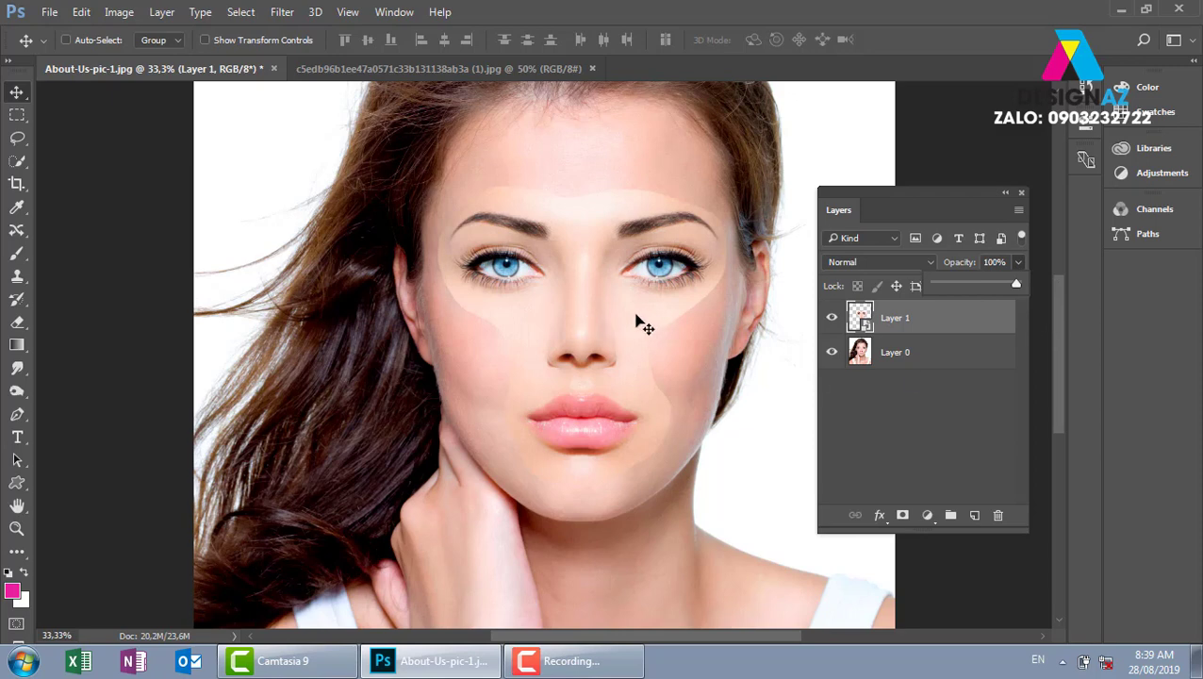
{"action": "left_click_drag", "start_coordinate": [1010, 285], "coordinate": [996, 284]}
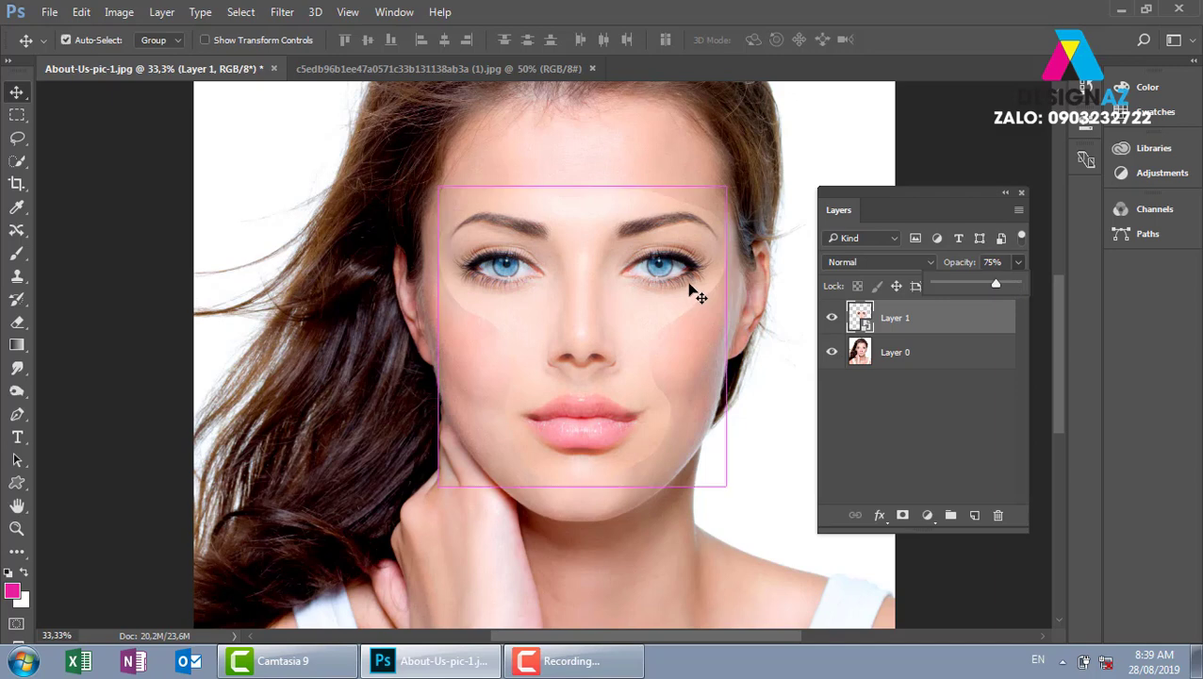
{"action": "key", "text": "ctrl+t"}
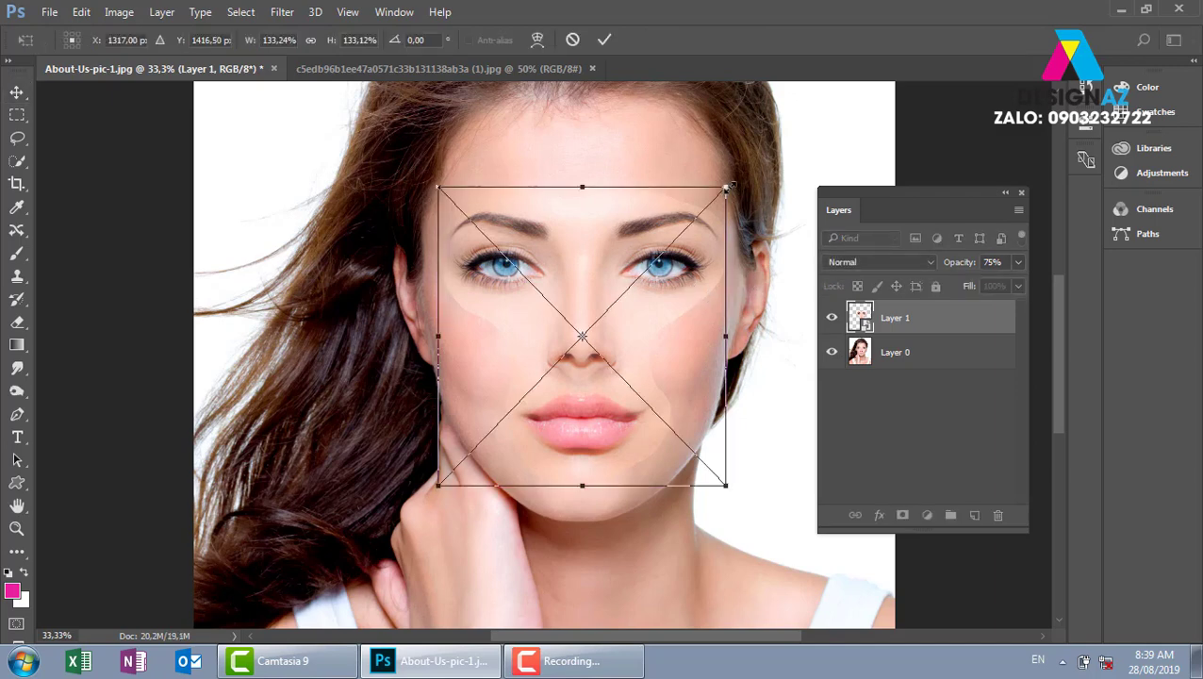
{"action": "left_click_drag", "start_coordinate": [728, 188], "coordinate": [732, 186]}
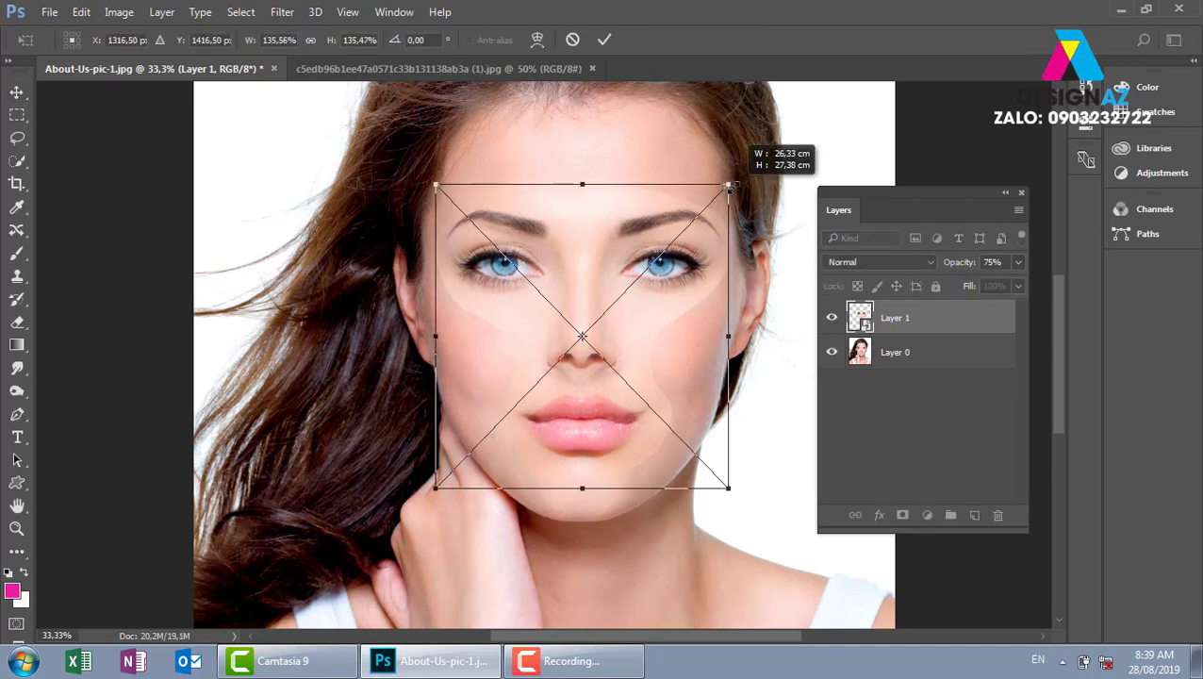
{"action": "key", "text": "Return"}
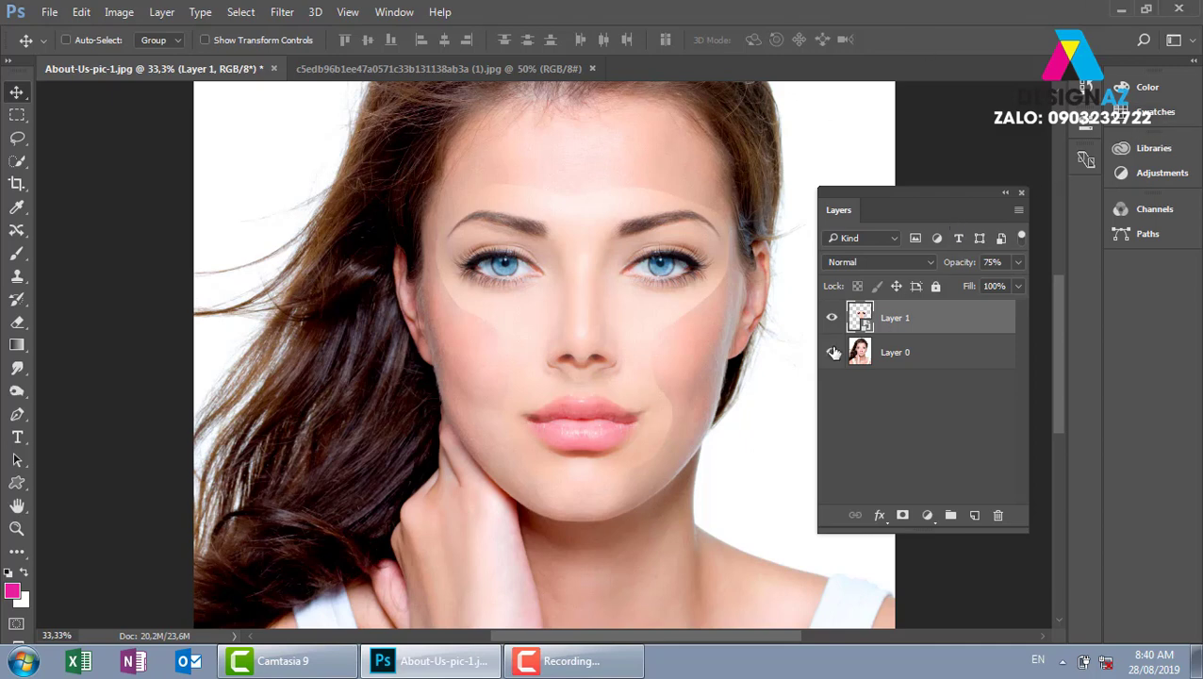
{"action": "left_click", "coordinate": [1016, 263]}
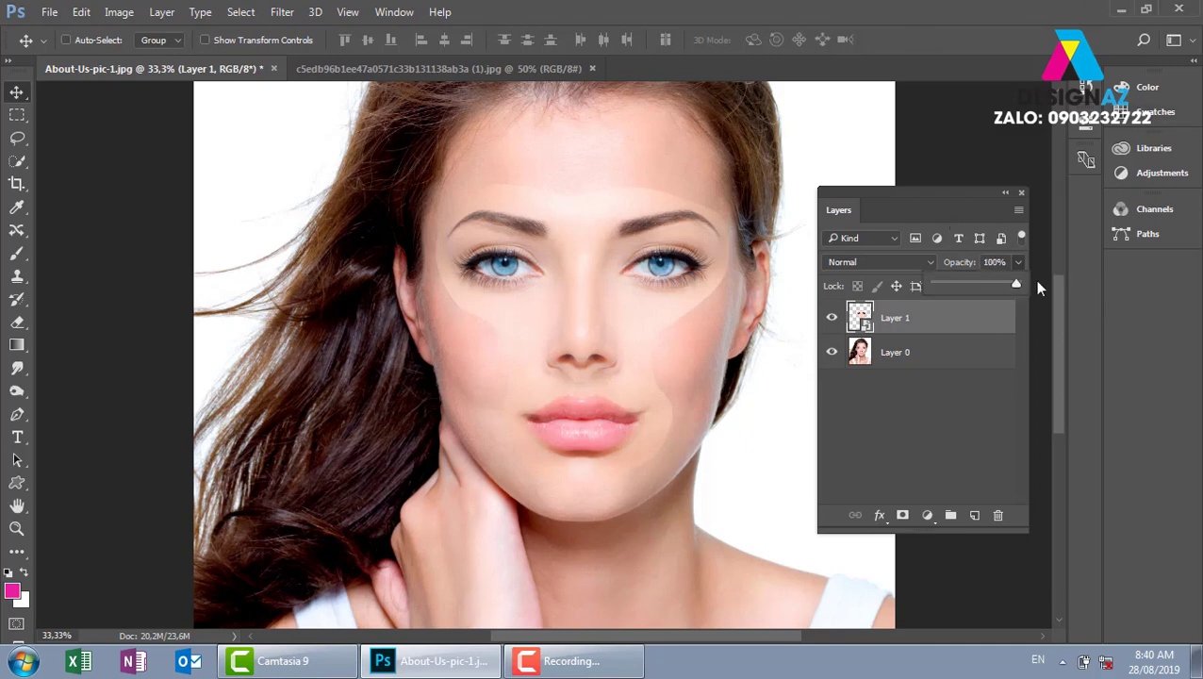
- Rasterize the Layer 1 smart object from its Layers panel context menu
{"action": "right_click", "coordinate": [947, 326]}
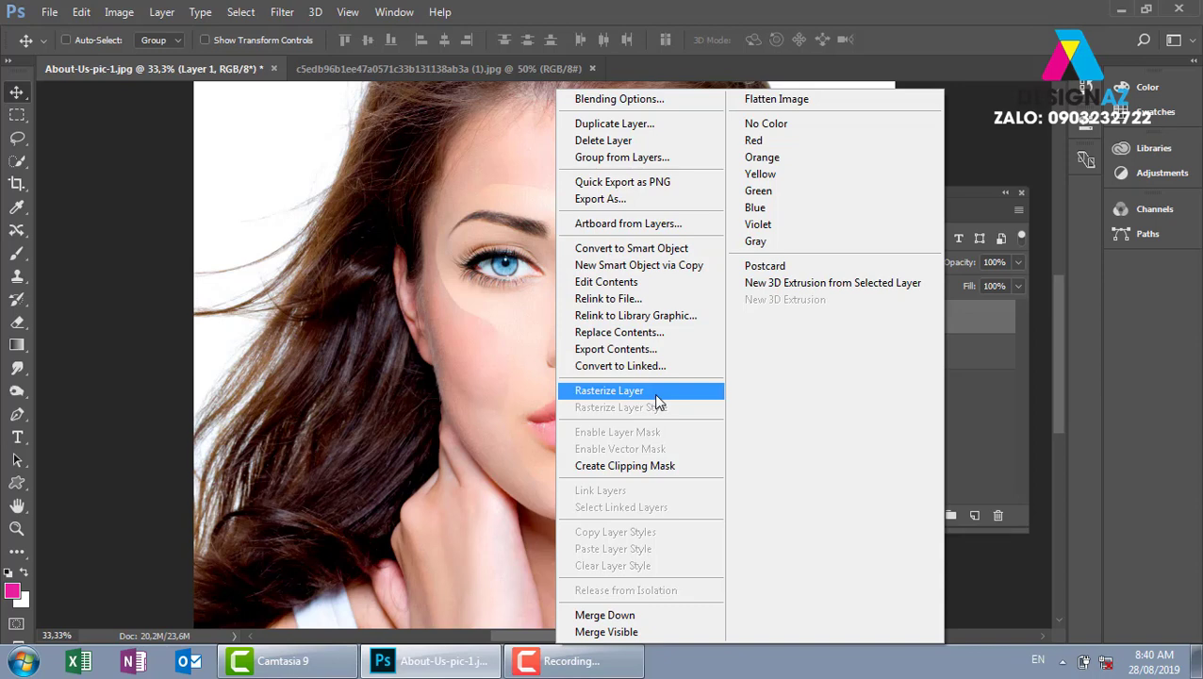
{"action": "left_click", "coordinate": [455, 390]}
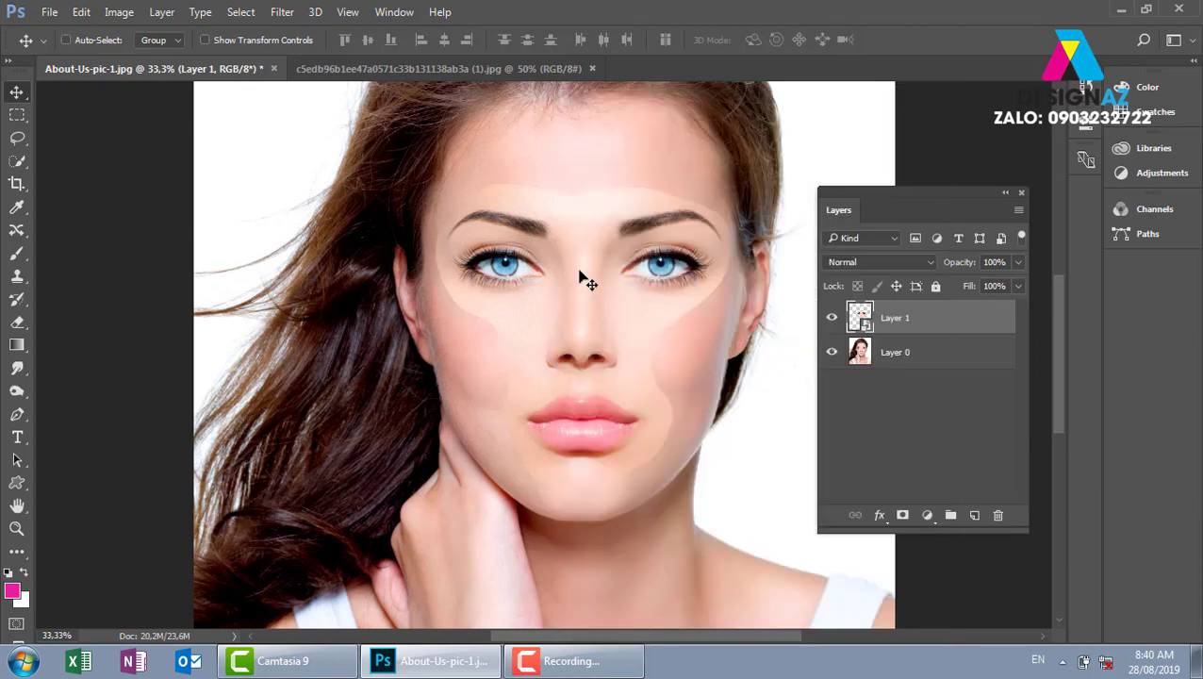
{"action": "right_click", "coordinate": [909, 318]}
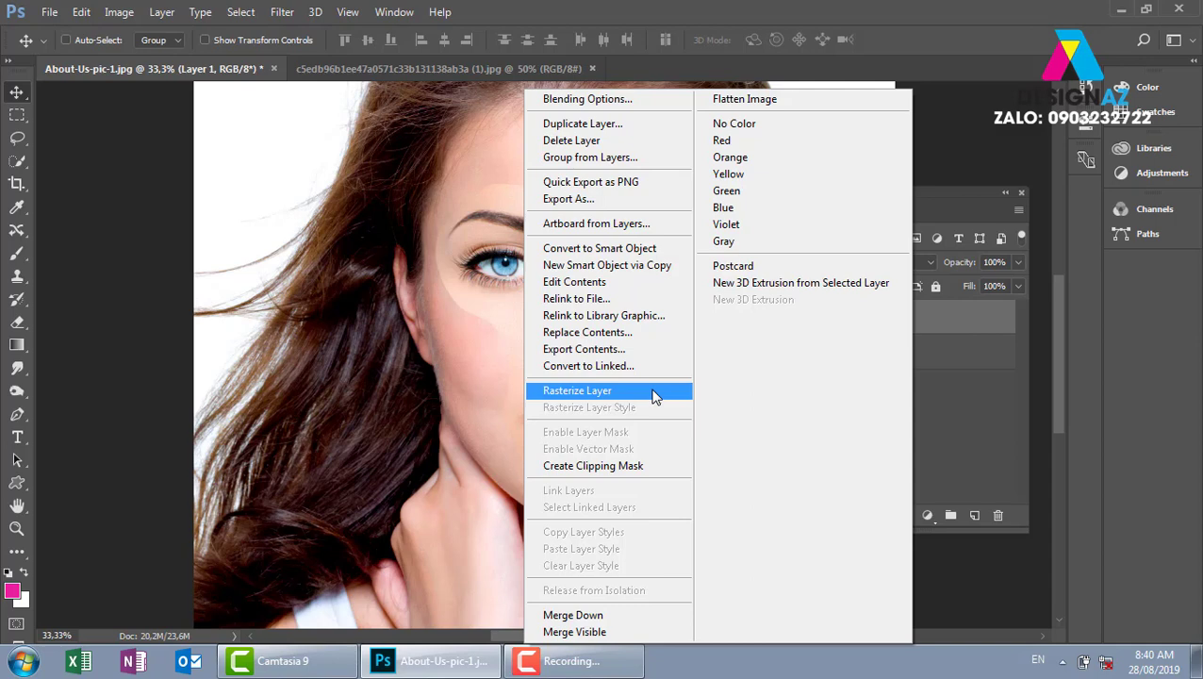
{"action": "left_click", "coordinate": [656, 393]}
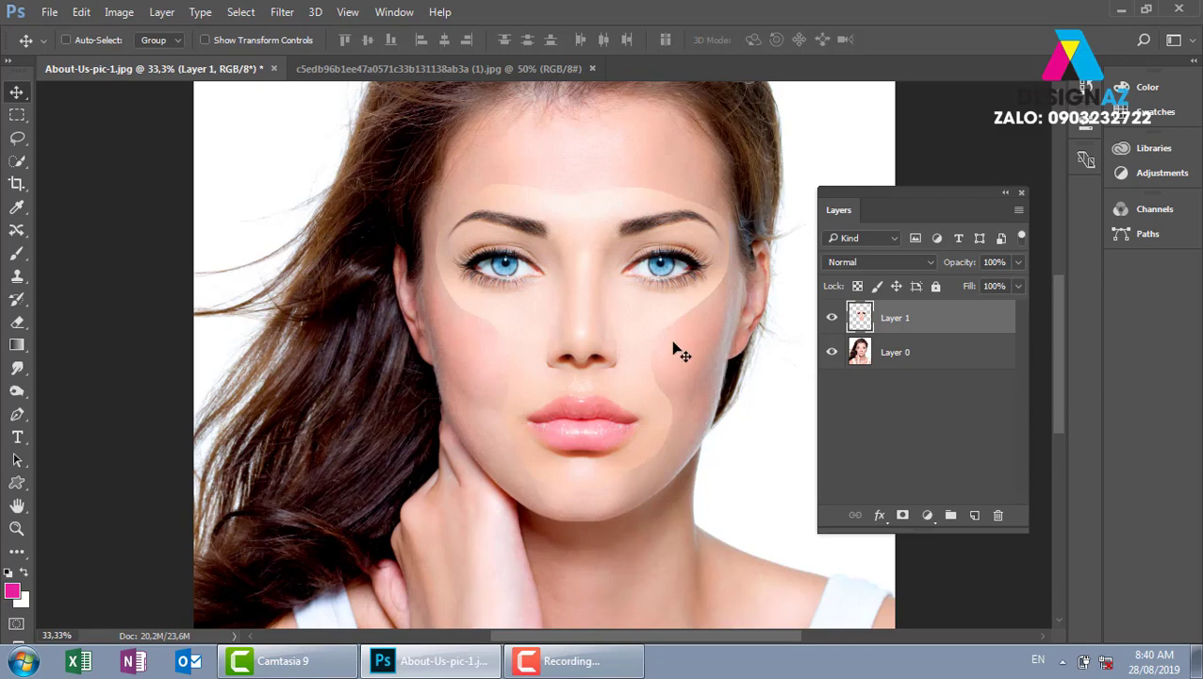
{"action": "right_click", "coordinate": [637, 273]}
{"action": "left_click", "coordinate": [674, 282]}
- Draw a freehand Lasso outline around the cheek, lips and brow, then deselect it
{"action": "left_click", "coordinate": [18, 138]}
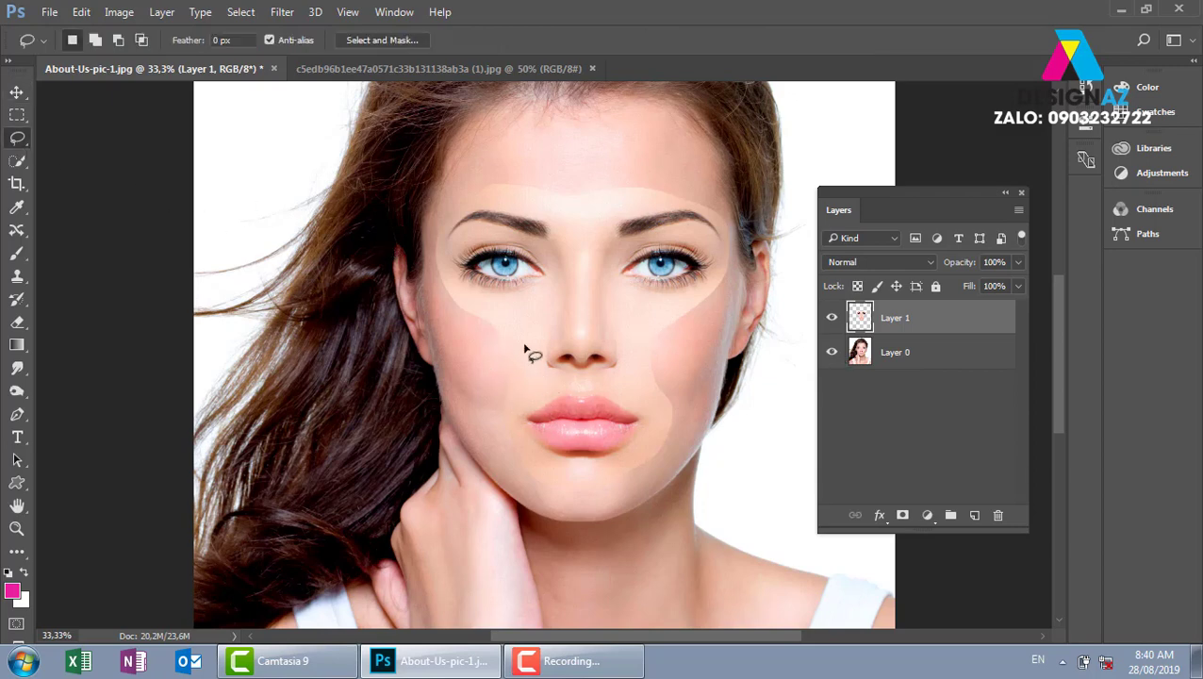
{"action": "mouse_move", "coordinate": [501, 324]}
{"action": "left_mouse_down"}
{"action": "mouse_move", "coordinate": [522, 367]}
{"action": "mouse_move", "coordinate": [517, 407]}
{"action": "left_mouse_up"}
{"action": "mouse_move", "coordinate": [545, 472]}
{"action": "left_mouse_down"}
{"action": "mouse_move", "coordinate": [607, 478]}
{"action": "mouse_move", "coordinate": [639, 450]}
{"action": "mouse_move", "coordinate": [642, 344]}
{"action": "mouse_move", "coordinate": [716, 265]}
{"action": "left_mouse_up"}
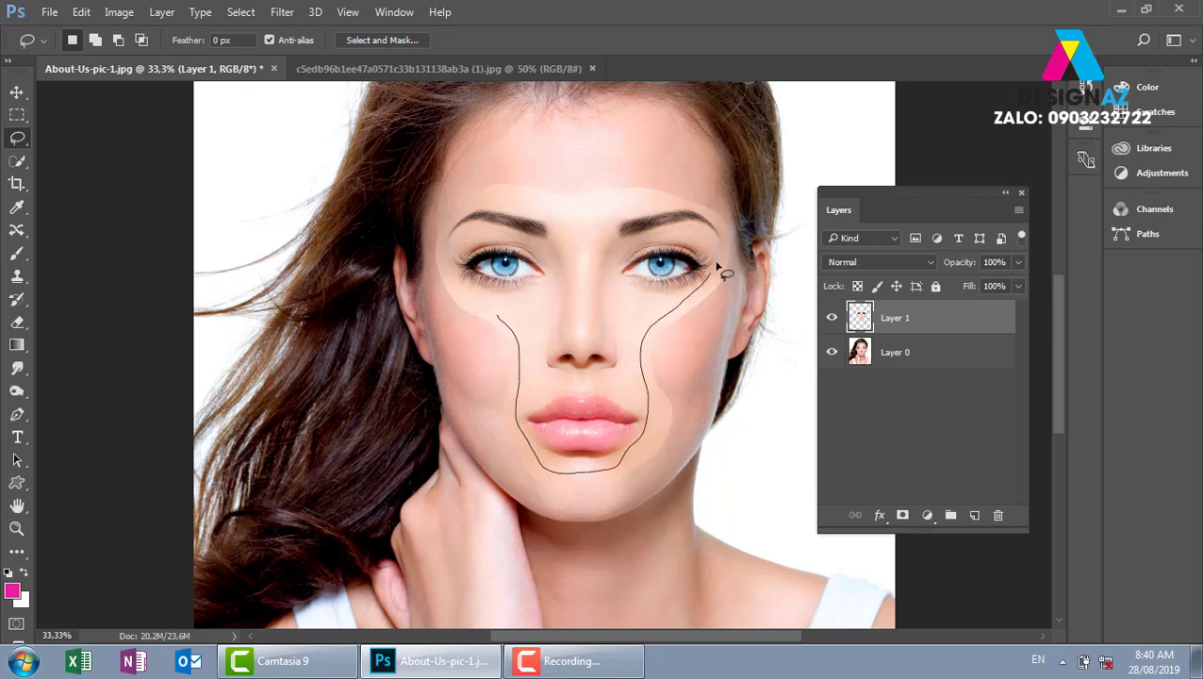
{"action": "mouse_move", "coordinate": [665, 206]}
{"action": "left_mouse_down"}
{"action": "mouse_move", "coordinate": [477, 208]}
{"action": "mouse_move", "coordinate": [451, 272]}
{"action": "mouse_move", "coordinate": [518, 356]}
{"action": "left_mouse_up"}
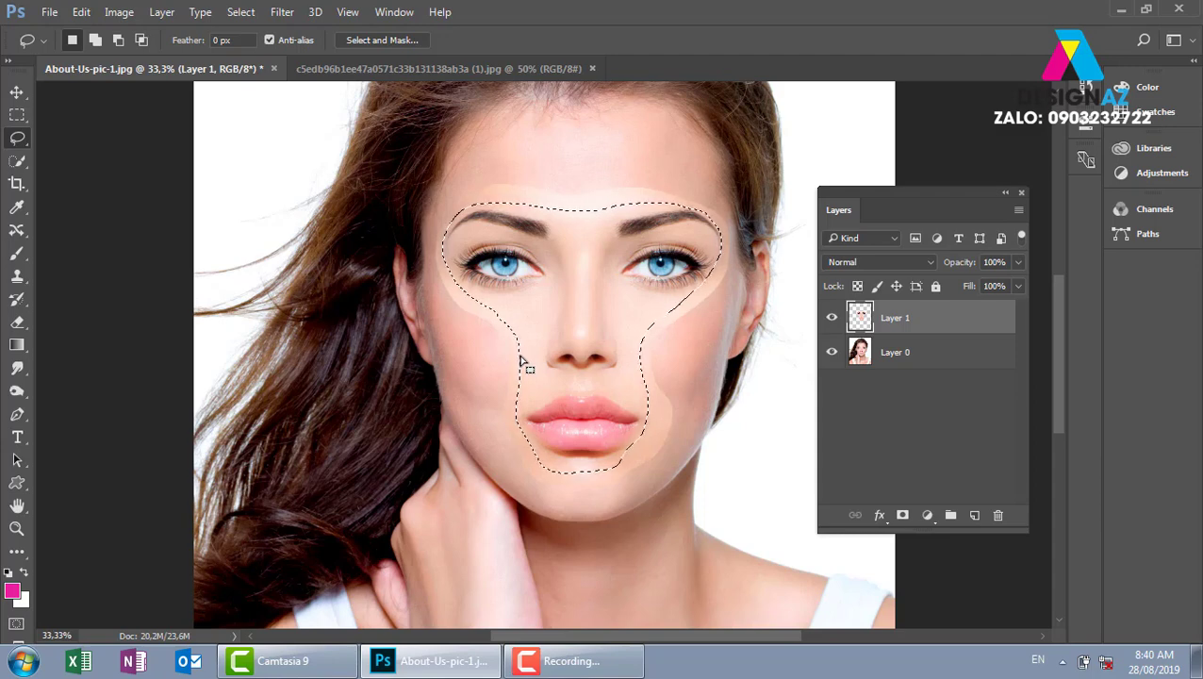
{"action": "key", "text": "ctrl+d"}
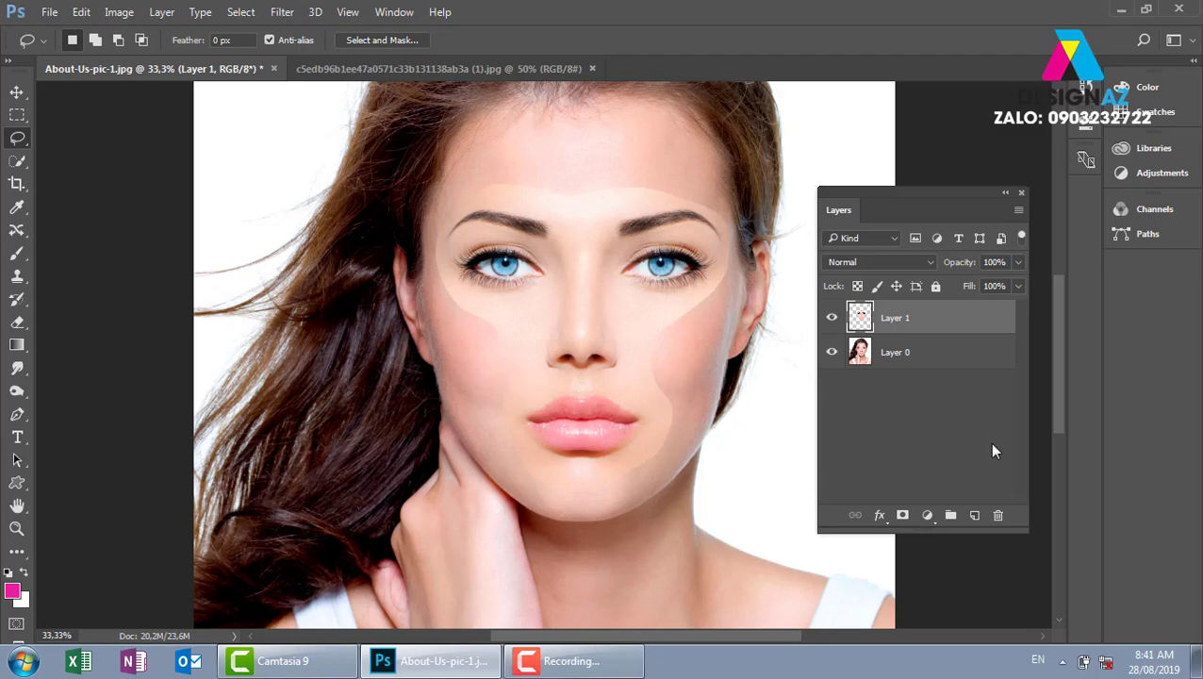
- Load Layer 1's pale patch shape as a selection and delete its contents
{"action": "left_click", "coordinate": [860, 321], "text": "ctrl"}
{"action": "left_click", "coordinate": [860, 321], "text": "ctrl"}
{"action": "key", "text": "Delete"}
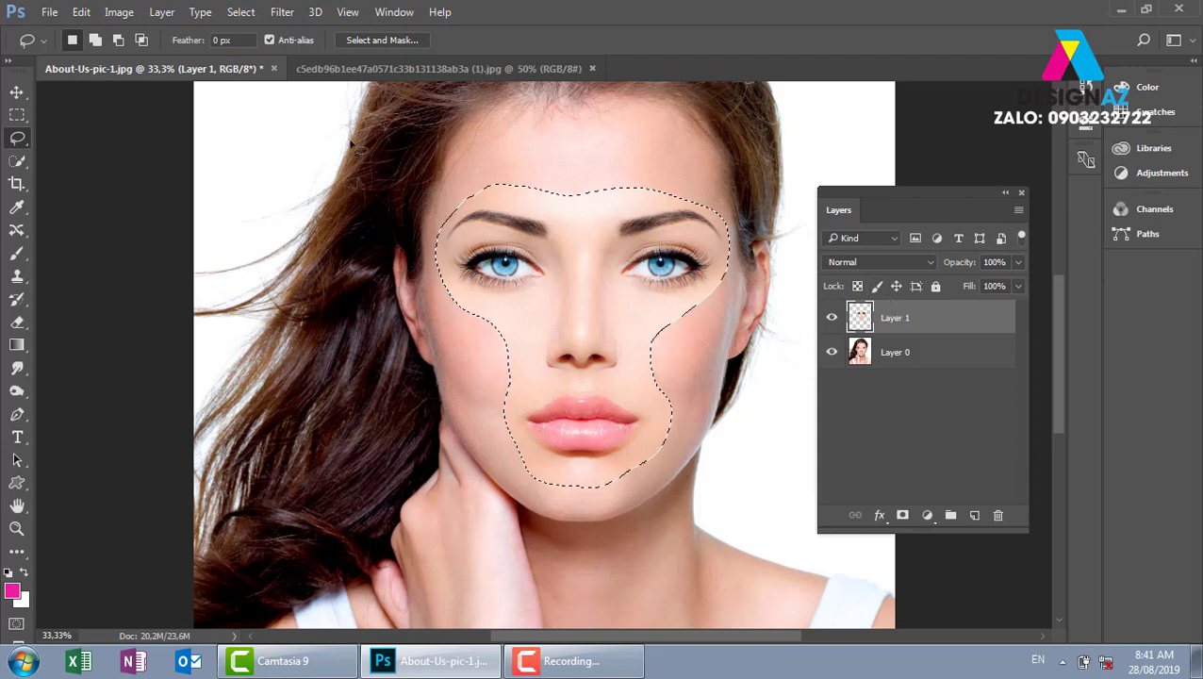
- Expand the face selection by 6 pixels and zoom to 100%
{"action": "left_click", "coordinate": [241, 14]}
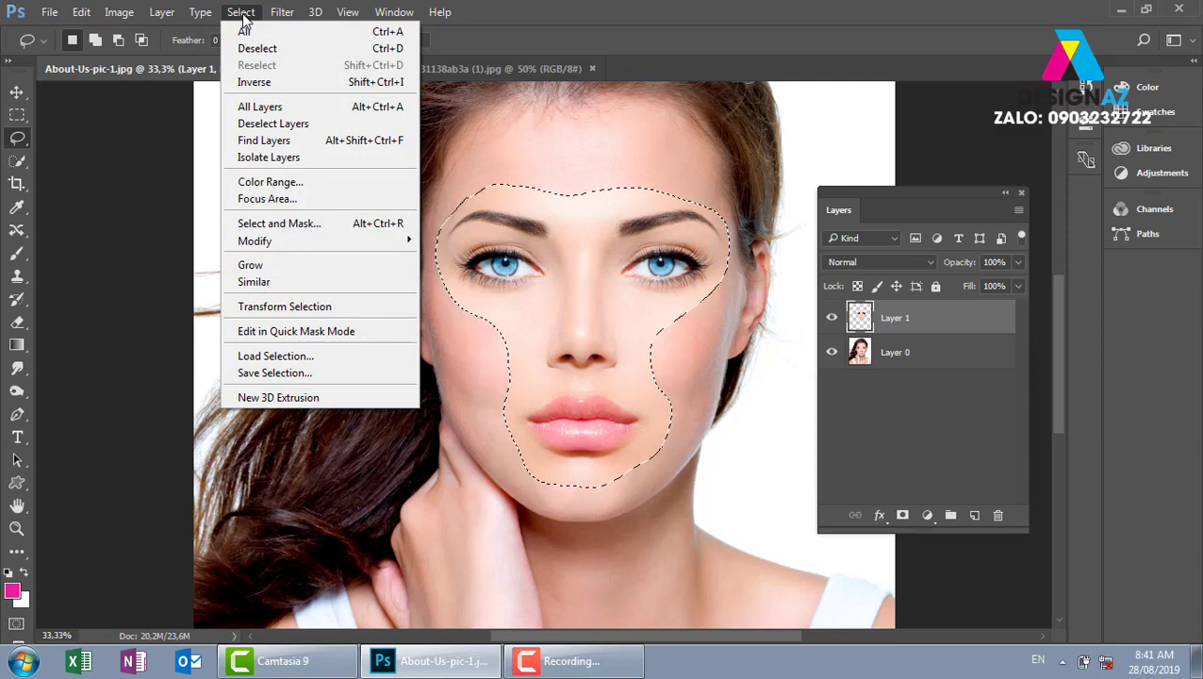
{"action": "mouse_move", "coordinate": [283, 241]}
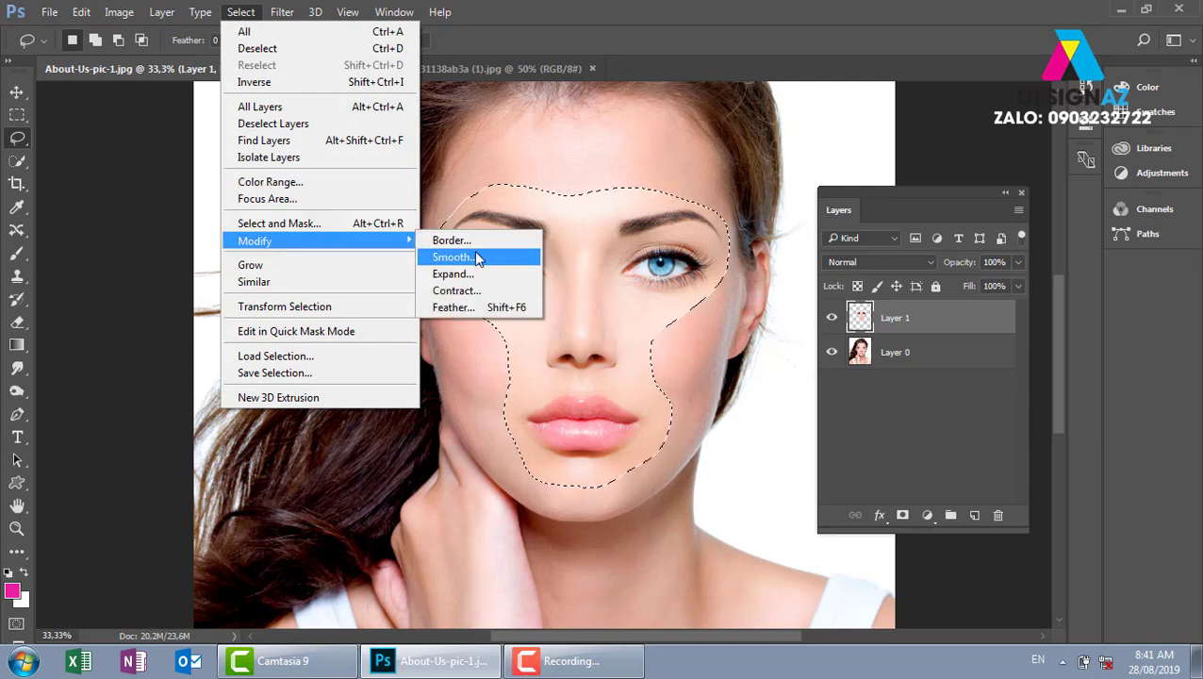
{"action": "left_click", "coordinate": [455, 274]}
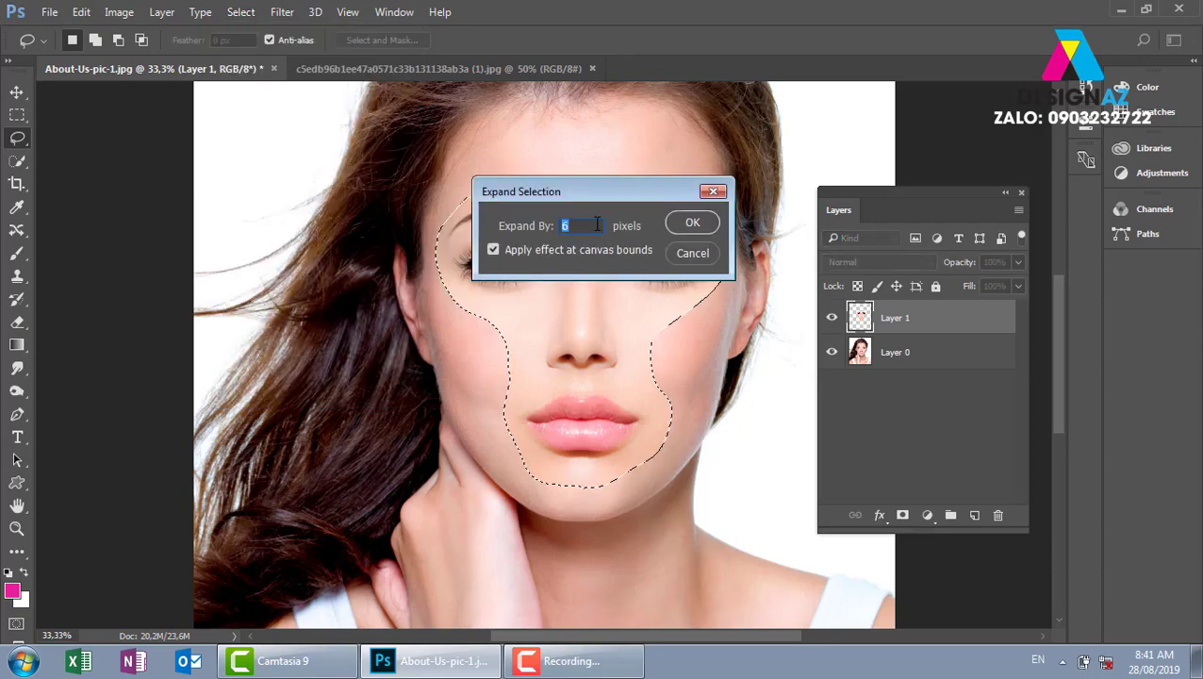
{"action": "left_click", "coordinate": [687, 222]}
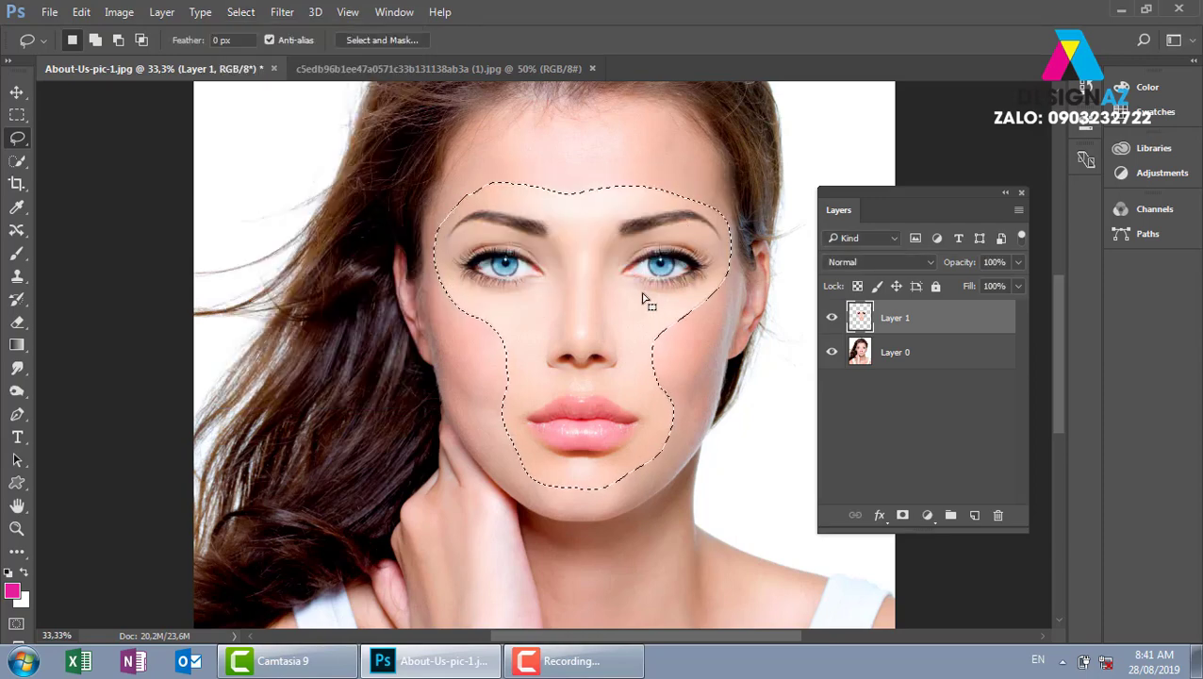
{"action": "key", "text": "ctrl+plus"}
{"action": "key", "text": "ctrl+plus"}
{"action": "key", "text": "ctrl+plus"}
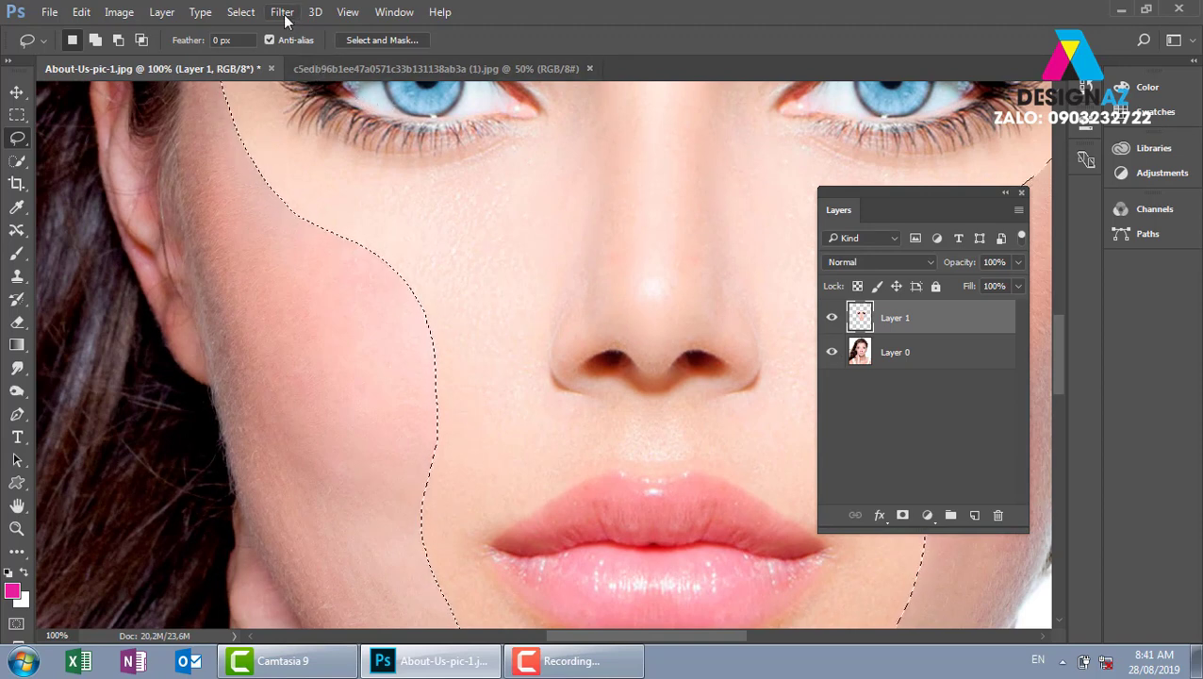
- Contract the face selection by 10 pixels
{"action": "left_click", "coordinate": [241, 12]}
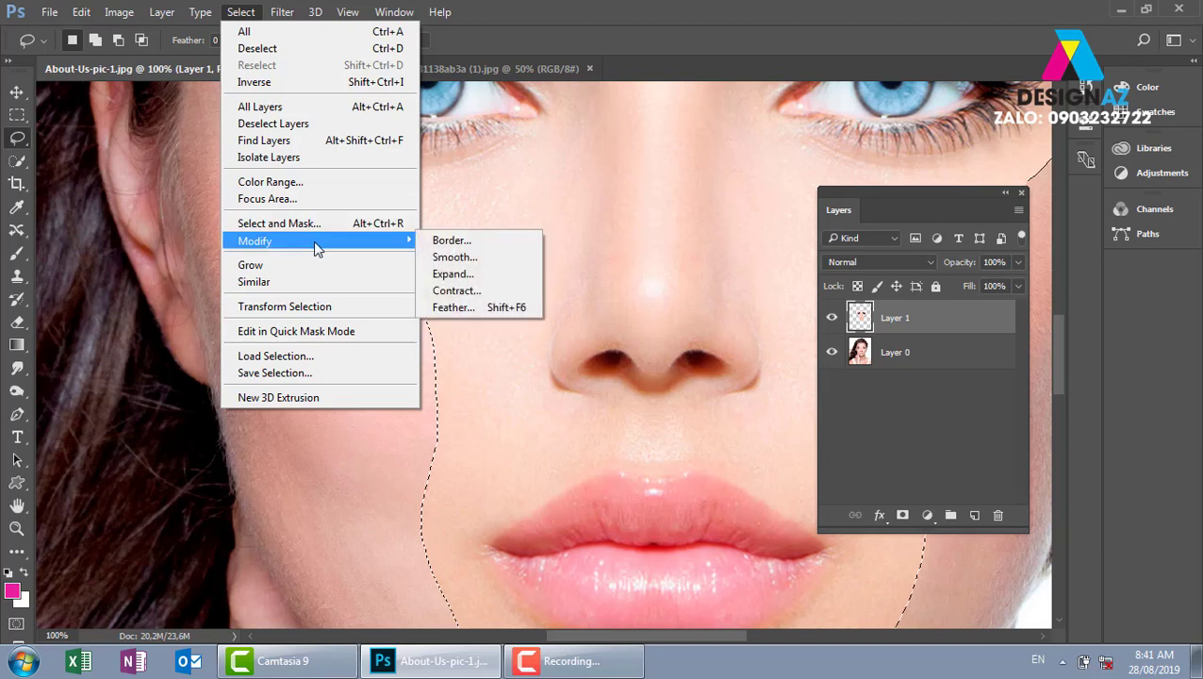
{"action": "mouse_move", "coordinate": [255, 240]}
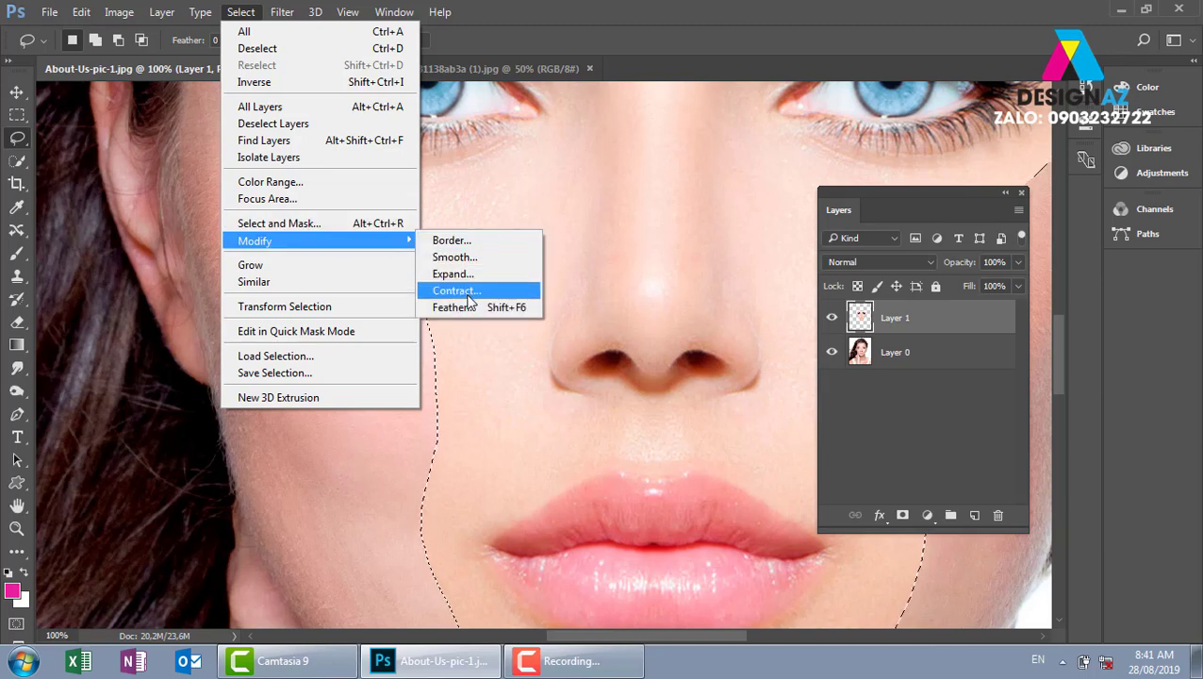
{"action": "left_click", "coordinate": [456, 291]}
{"action": "type", "text": "10"}
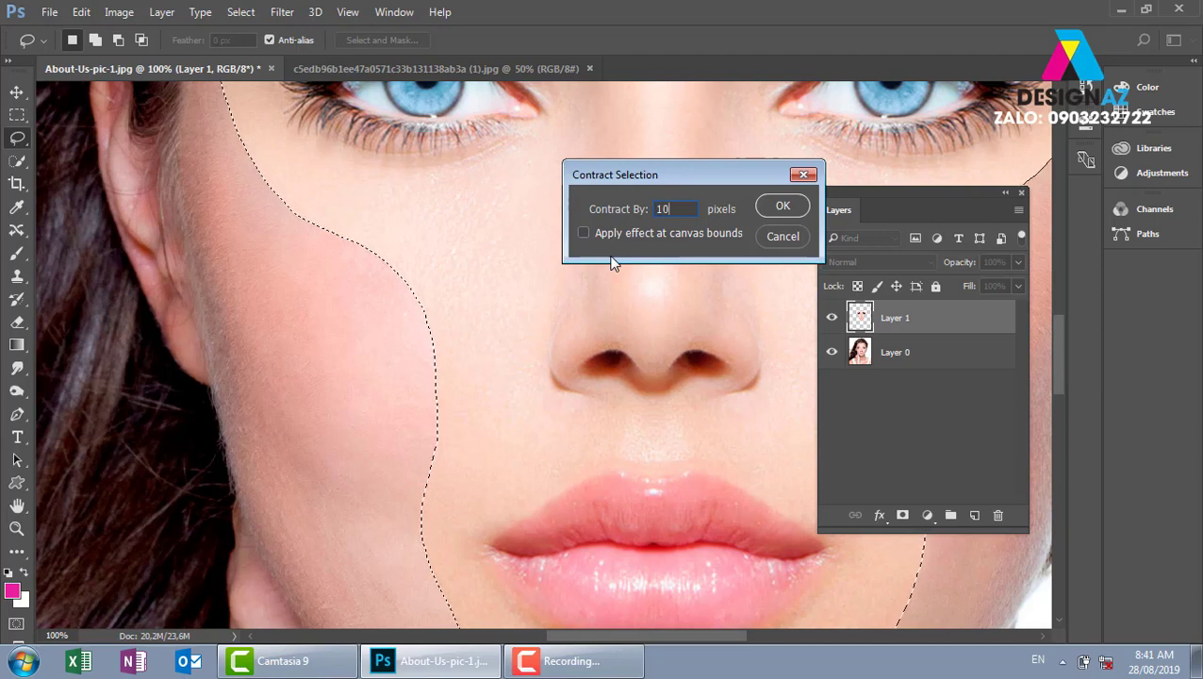
{"action": "key", "text": "Return"}
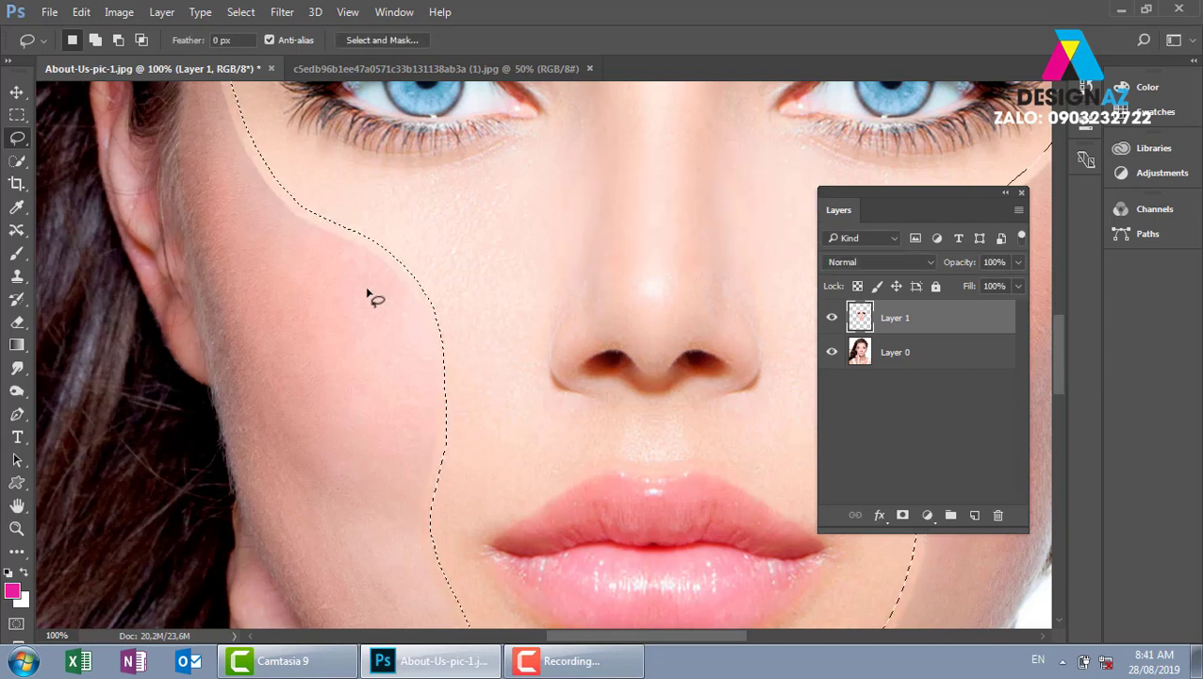
- Compare the selection against the patch edges around lips, cheek and brow, then zoom out
{"action": "key", "text": "ctrl+d"}
{"action": "left_click_drag", "start_coordinate": [454, 247], "coordinate": [413, 165]}
{"action": "key", "text": "ctrl+shift+d"}
{"action": "left_click_drag", "start_coordinate": [719, 424], "coordinate": [434, 363]}
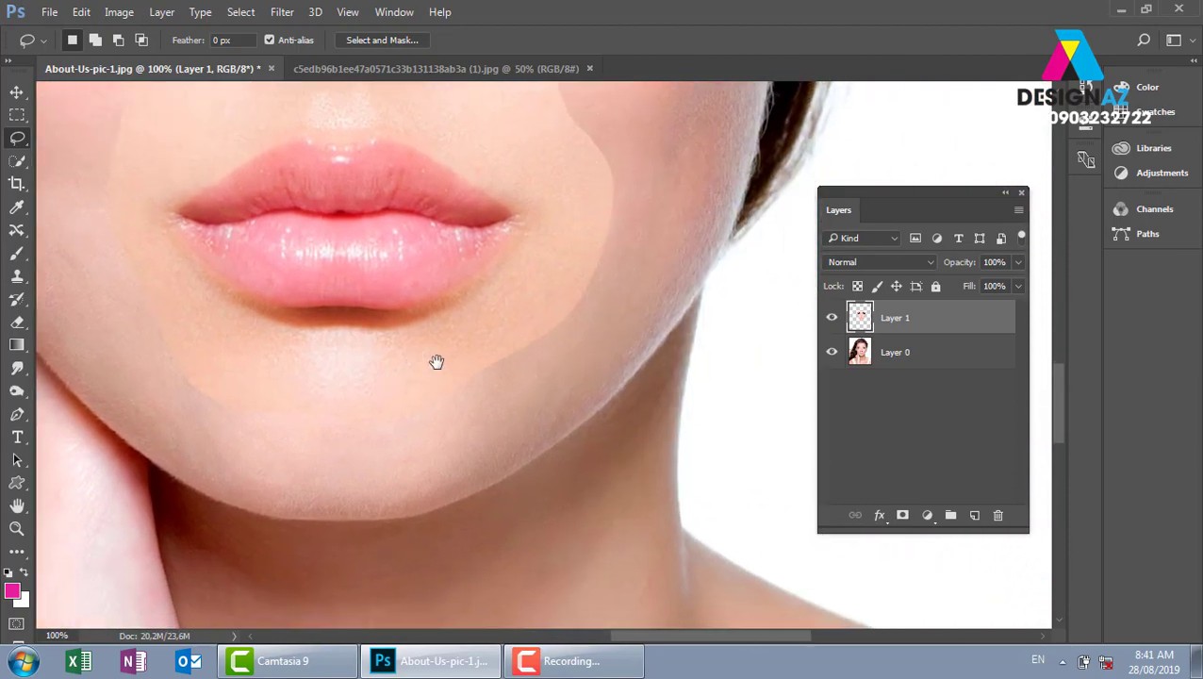
{"action": "left_click_drag", "start_coordinate": [531, 157], "coordinate": [510, 383]}
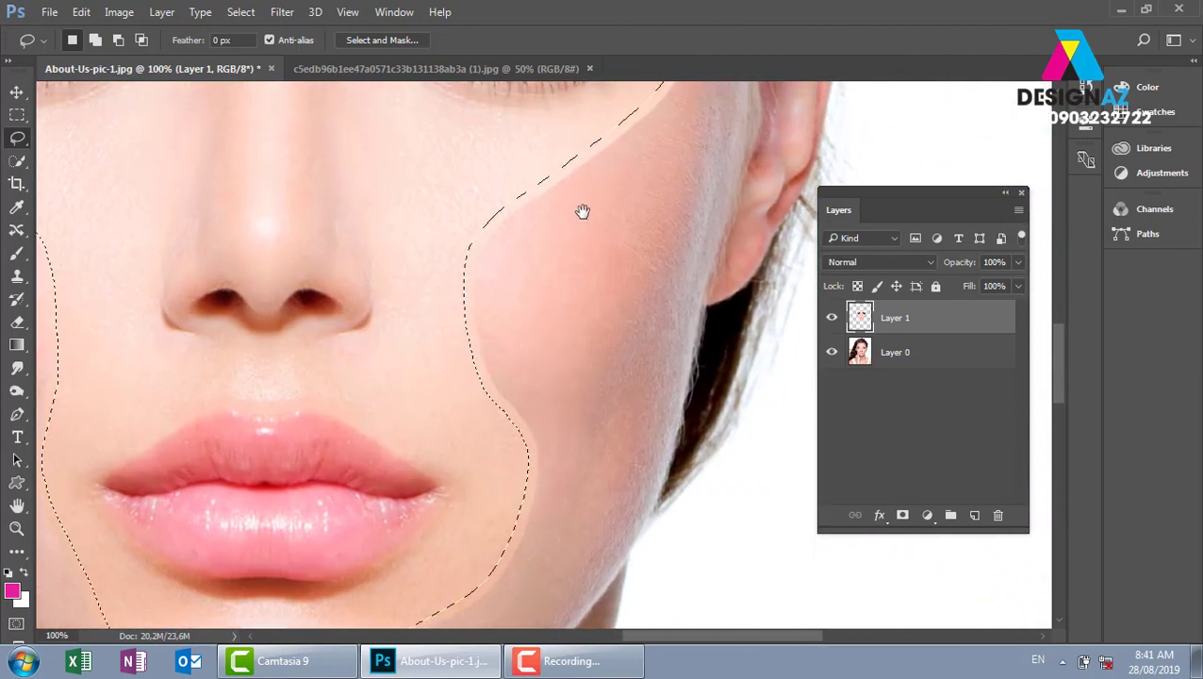
{"action": "left_click_drag", "start_coordinate": [583, 209], "coordinate": [481, 449]}
{"action": "left_click_drag", "start_coordinate": [547, 335], "coordinate": [578, 363]}
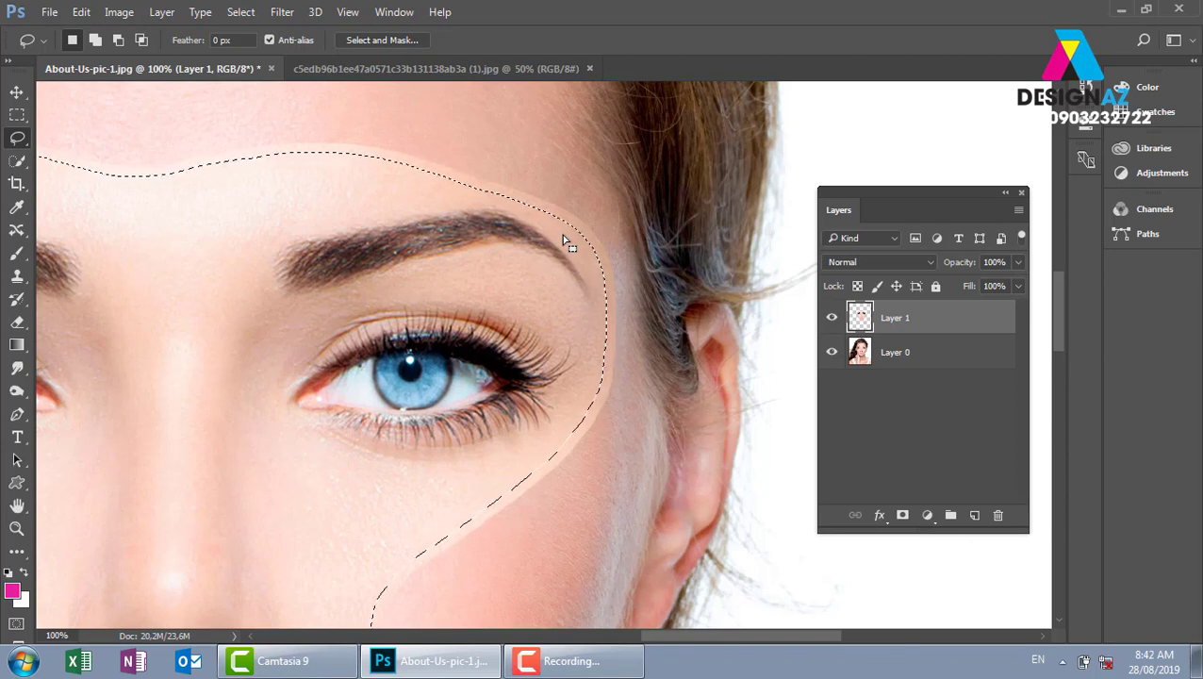
{"action": "key", "text": "ctrl+minus"}
{"action": "key", "text": "Return"}
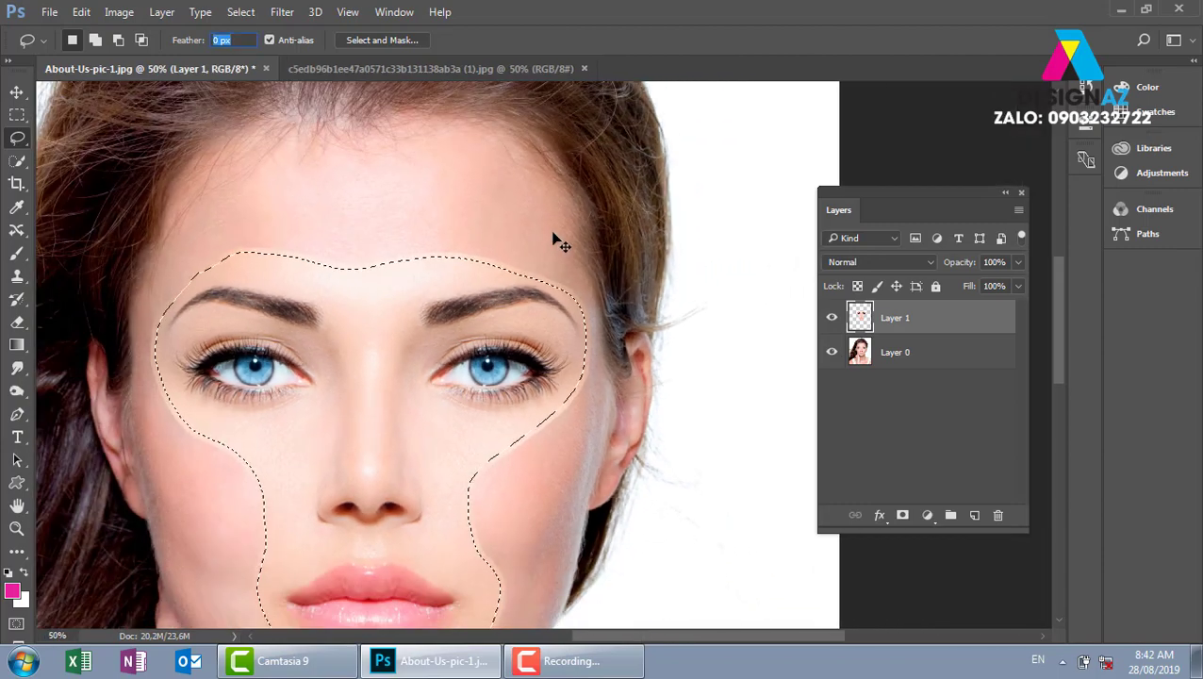
- Undo an accidental skin-tone fill and dismiss the warning
{"action": "key", "text": "ctrl+f"}
{"action": "key", "text": "ctrl+d"}
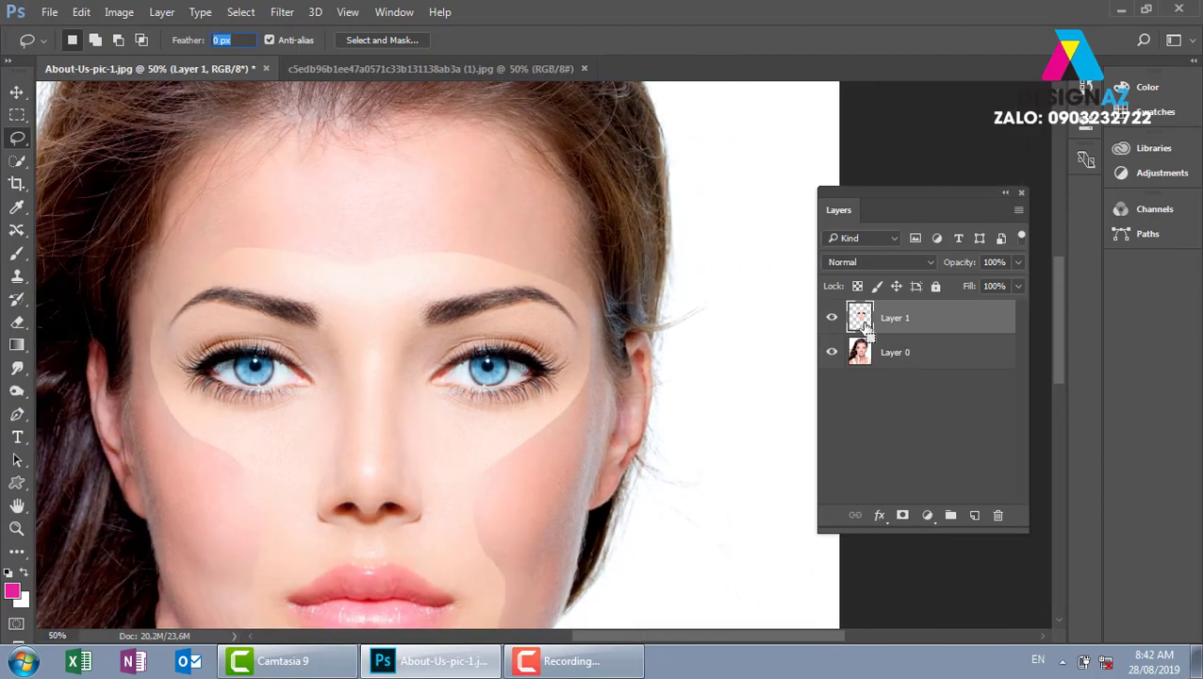
{"action": "key", "text": "ctrl+alt+z"}
{"action": "key", "text": "ctrl+alt+z"}
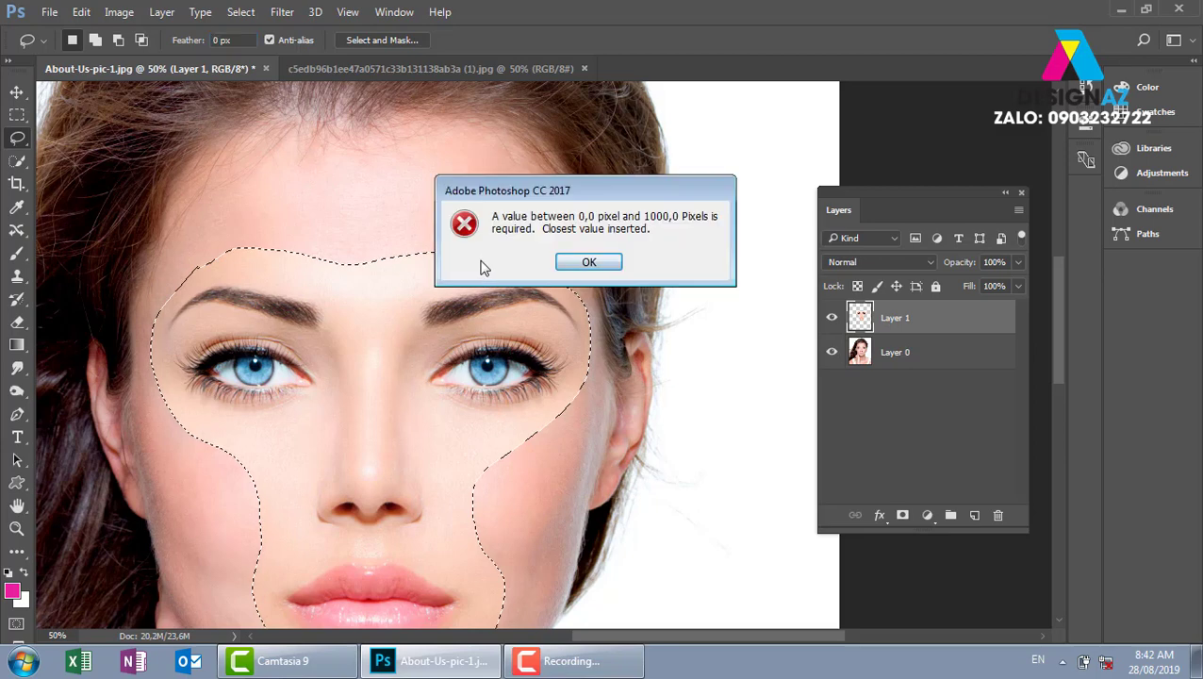
{"action": "key", "text": "Return"}
- Transform the selection with the Rectangular Marquee, shrinking it to about 97%
{"action": "key", "text": "m"}
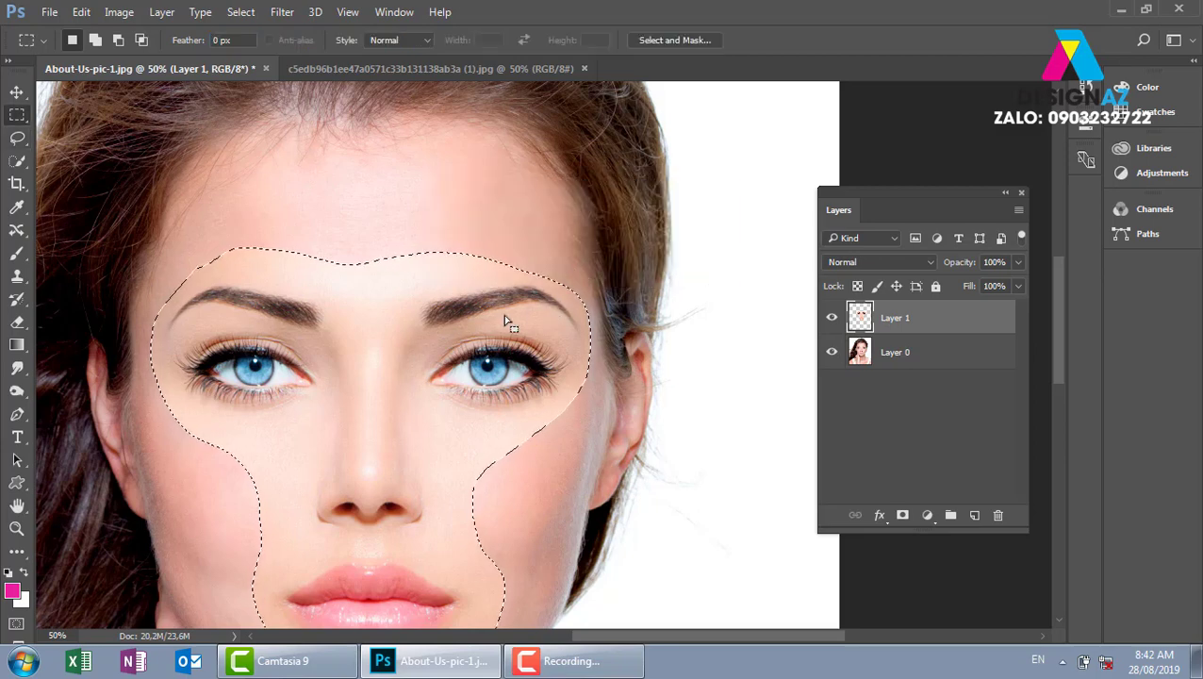
{"action": "right_click", "coordinate": [504, 318]}
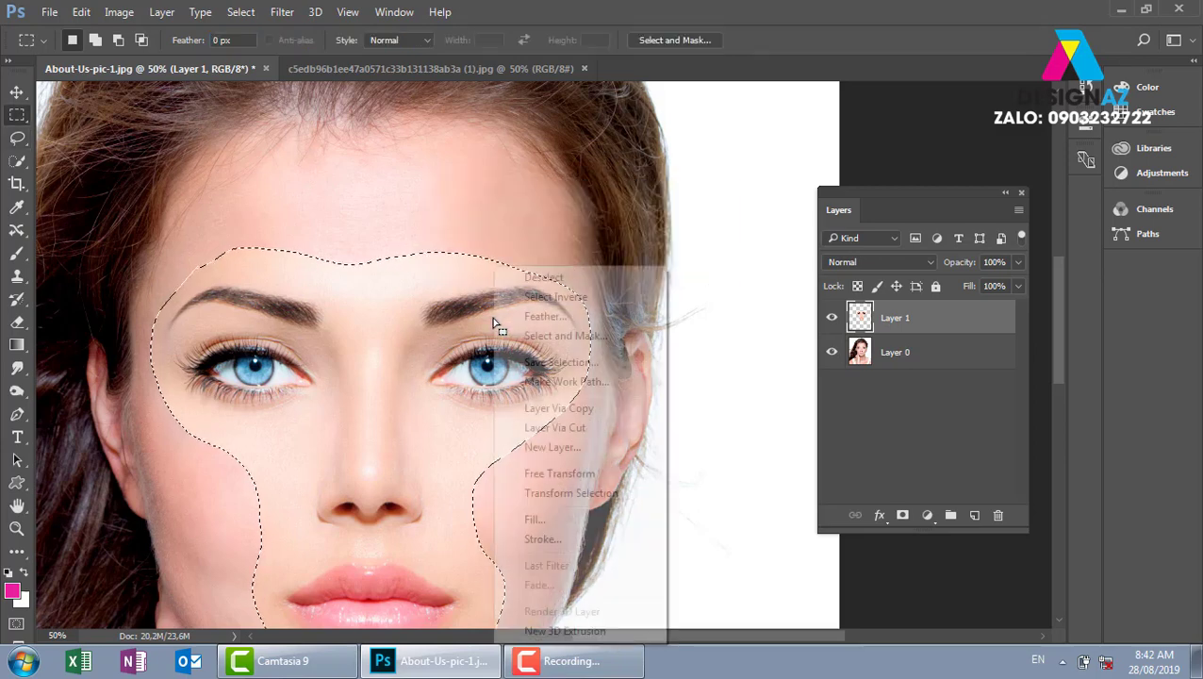
{"action": "left_click", "coordinate": [622, 497]}
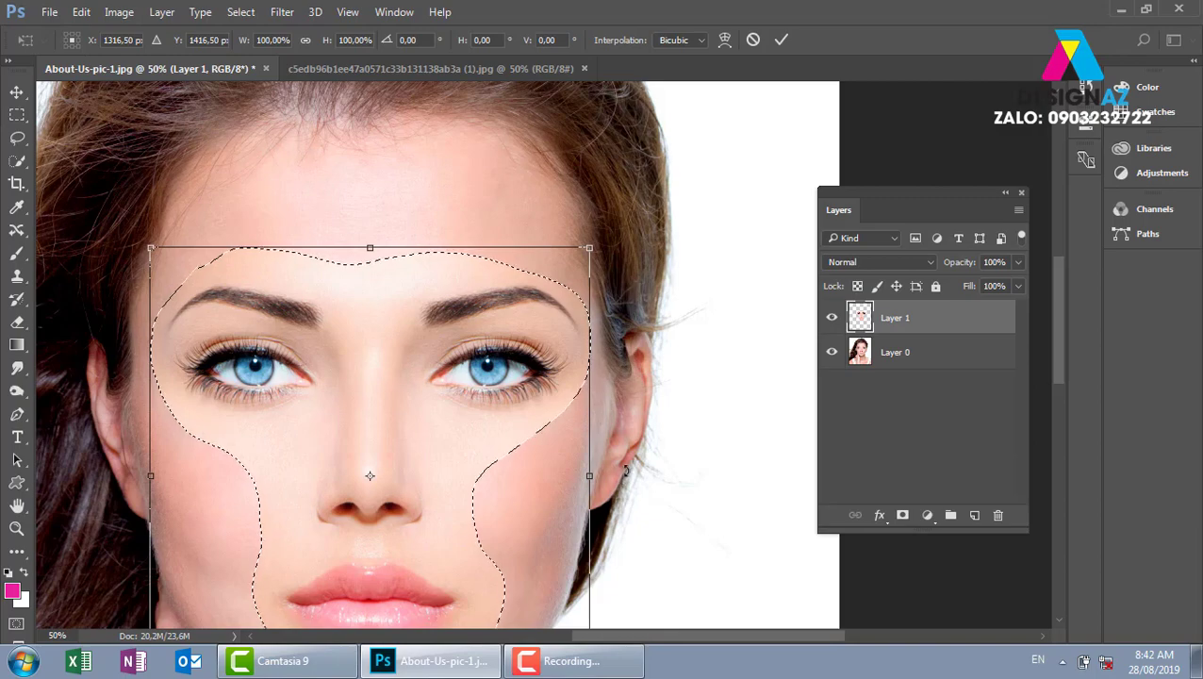
{"action": "left_click_drag", "start_coordinate": [398, 412], "coordinate": [529, 276]}
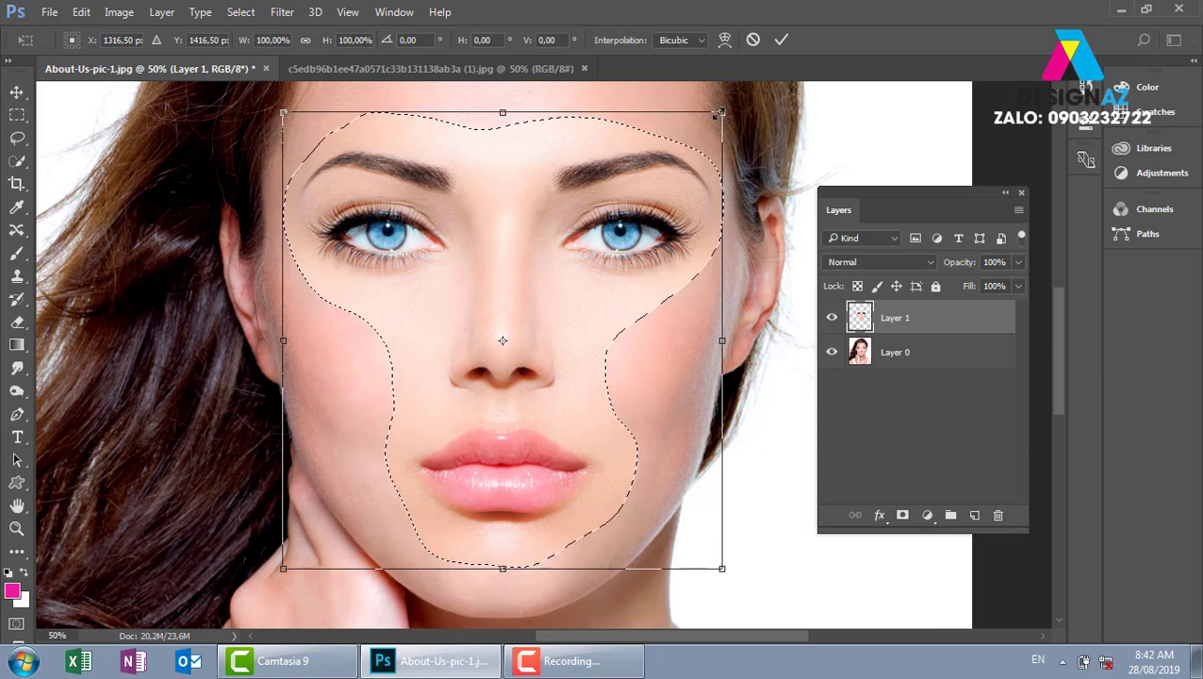
{"action": "left_click_drag", "start_coordinate": [722, 112], "coordinate": [713, 117]}
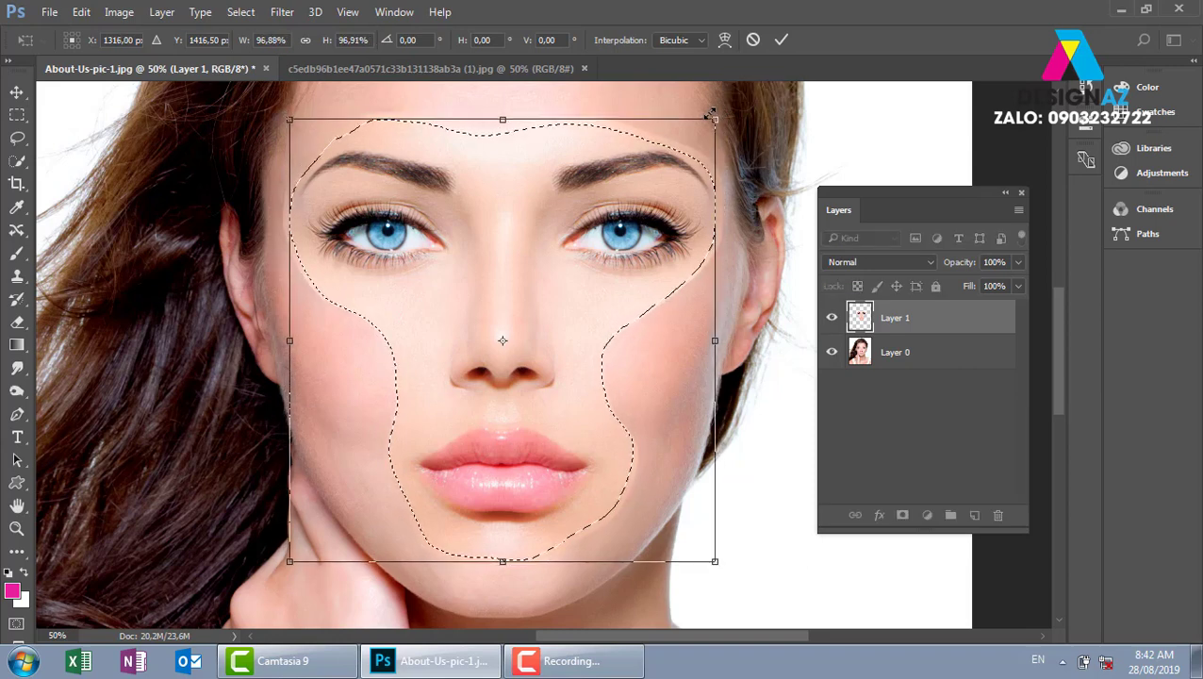
{"action": "key", "text": "Return"}
- Zoom in on the cheek edge beside the nose and clear the selection
{"action": "key", "text": "ctrl+plus"}
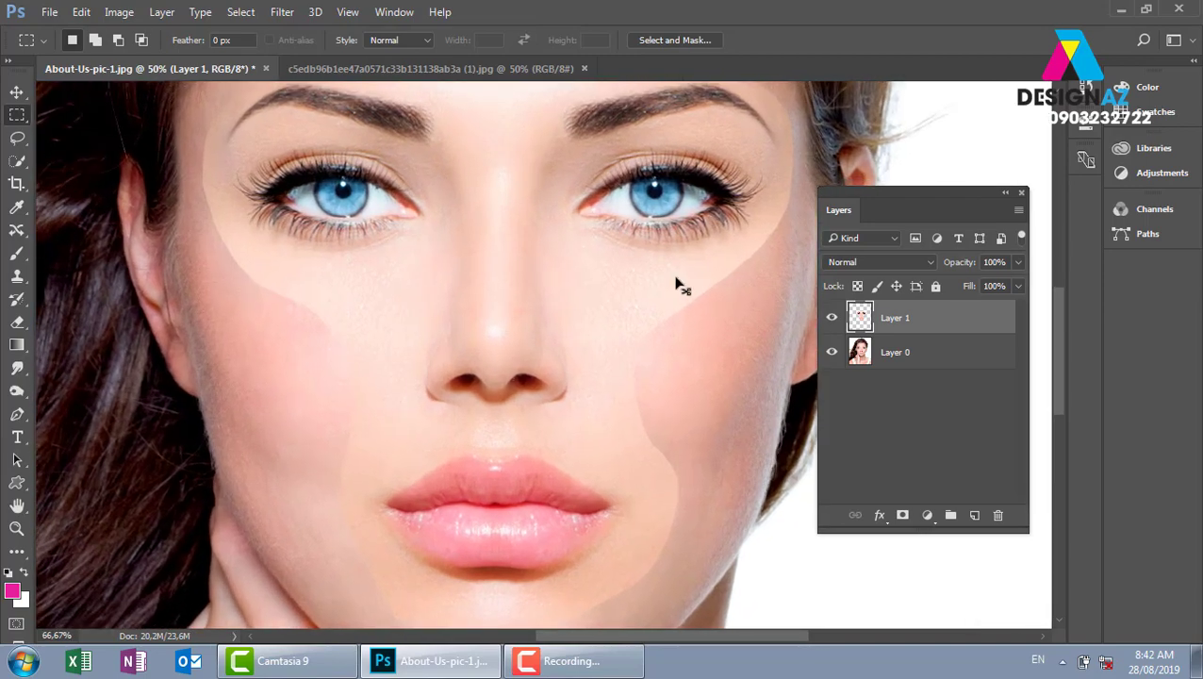
{"action": "key", "text": "ctrl+plus"}
{"action": "key", "text": "ctrl+plus"}
{"action": "left_click_drag", "start_coordinate": [714, 408], "coordinate": [303, 375]}
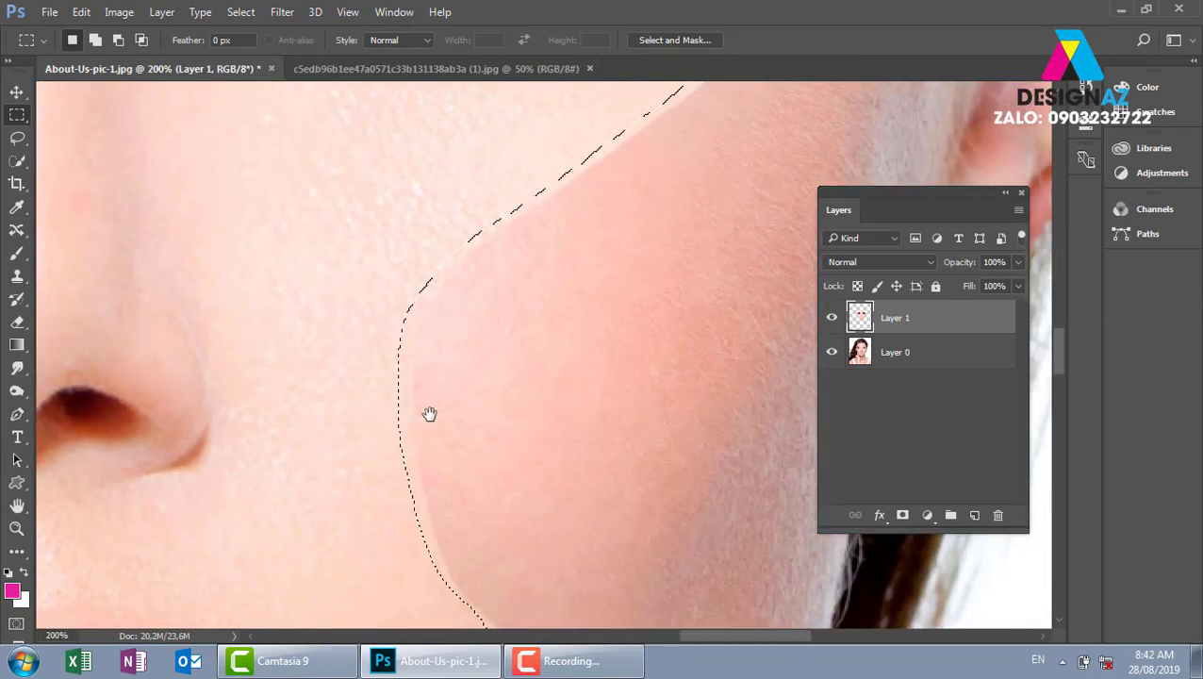
{"action": "scroll", "coordinate": [430, 411], "scroll_direction": "down", "scroll_amount": 2}
{"action": "scroll", "coordinate": [513, 327], "scroll_direction": "down", "scroll_amount": 3}
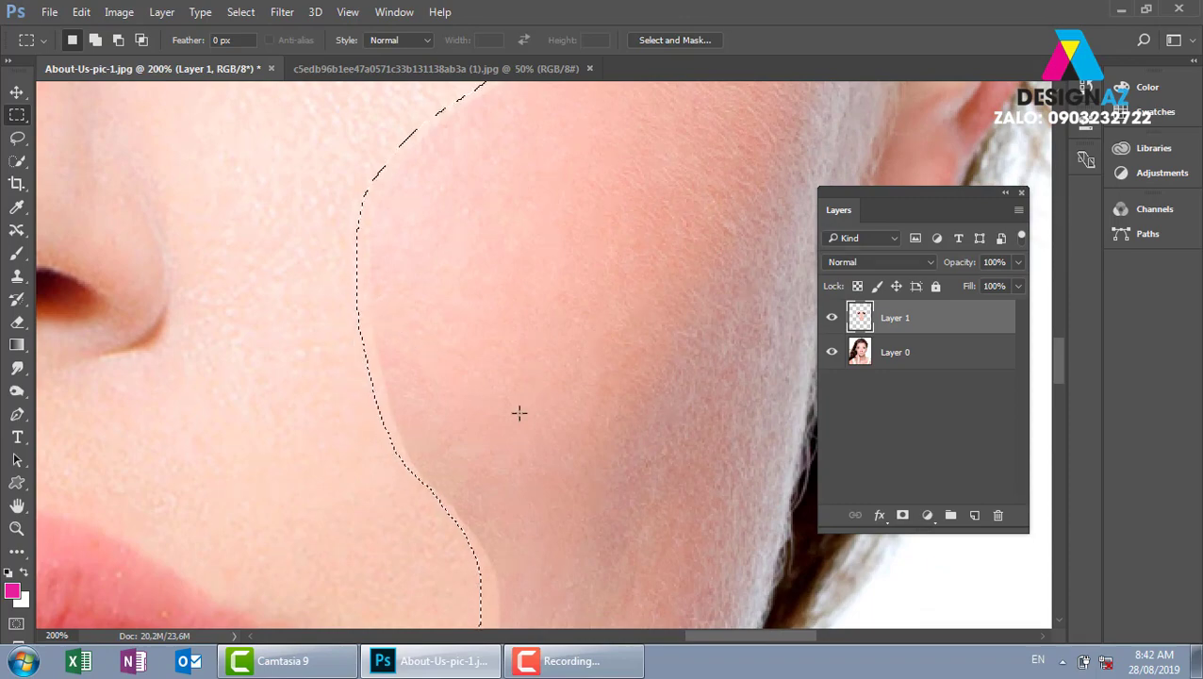
{"action": "key", "text": "ctrl+d"}
{"action": "scroll", "coordinate": [547, 431], "scroll_direction": "down", "scroll_amount": 2}
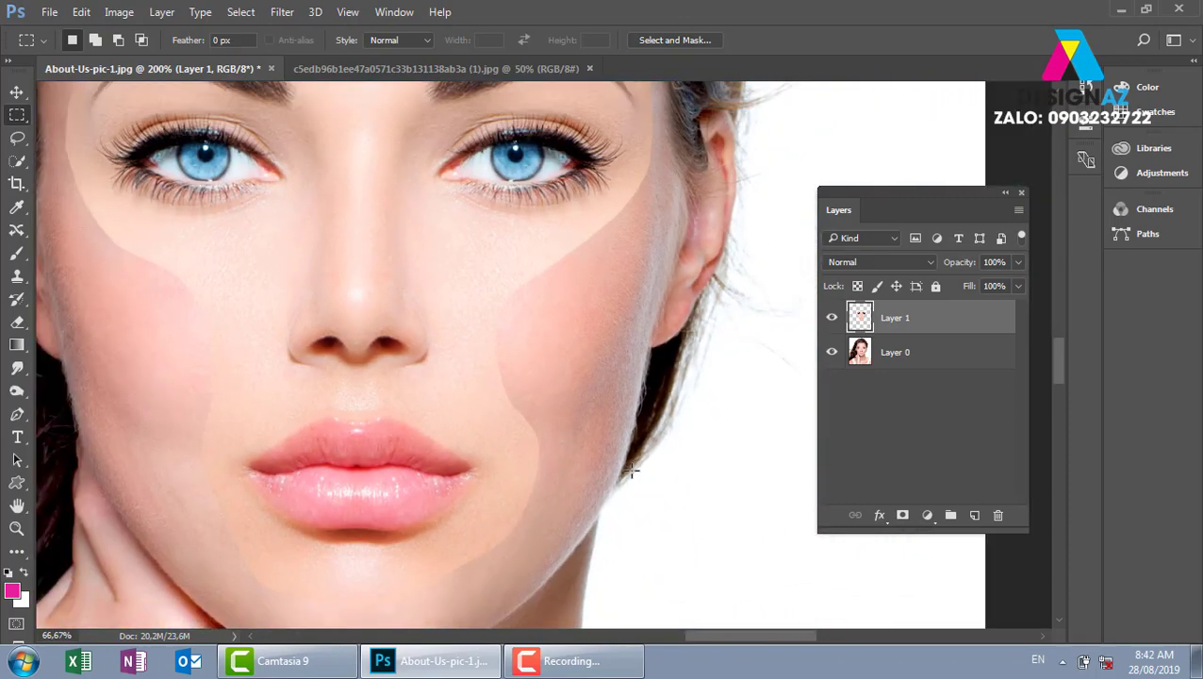
- Reload Layer 1's outline as a selection and contract it by 10 pixels
{"action": "left_click", "coordinate": [861, 320], "text": "ctrl"}
{"action": "key", "text": "Delete"}
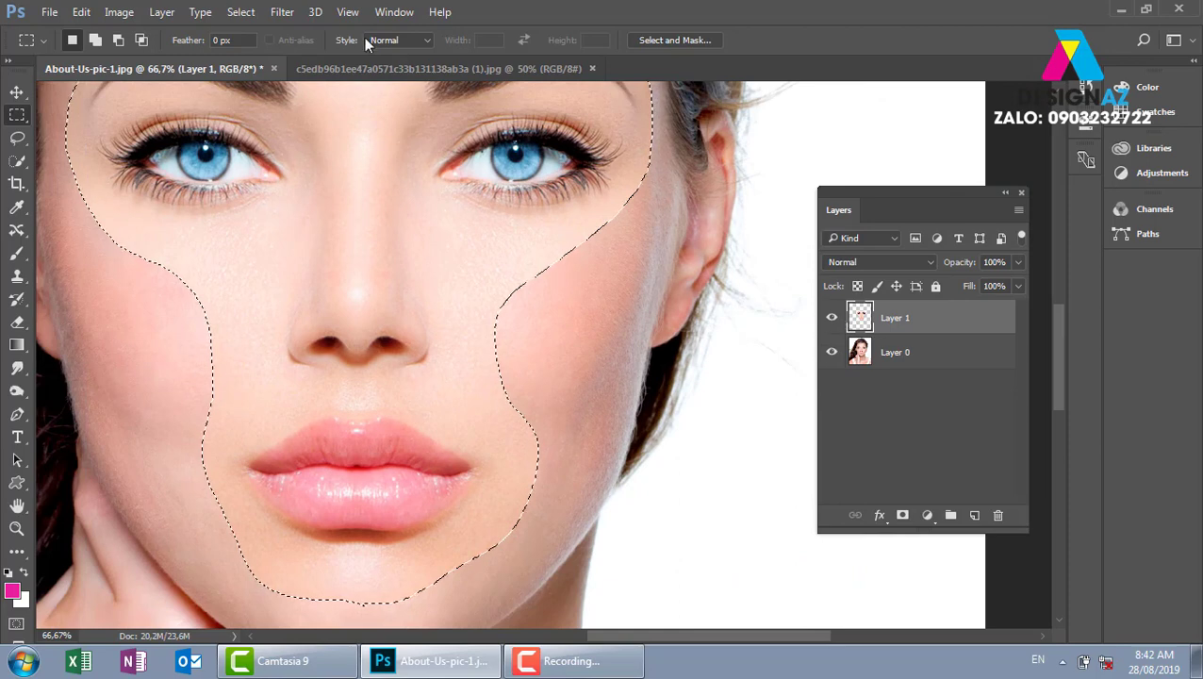
{"action": "left_click", "coordinate": [241, 11]}
{"action": "mouse_move", "coordinate": [254, 241]}
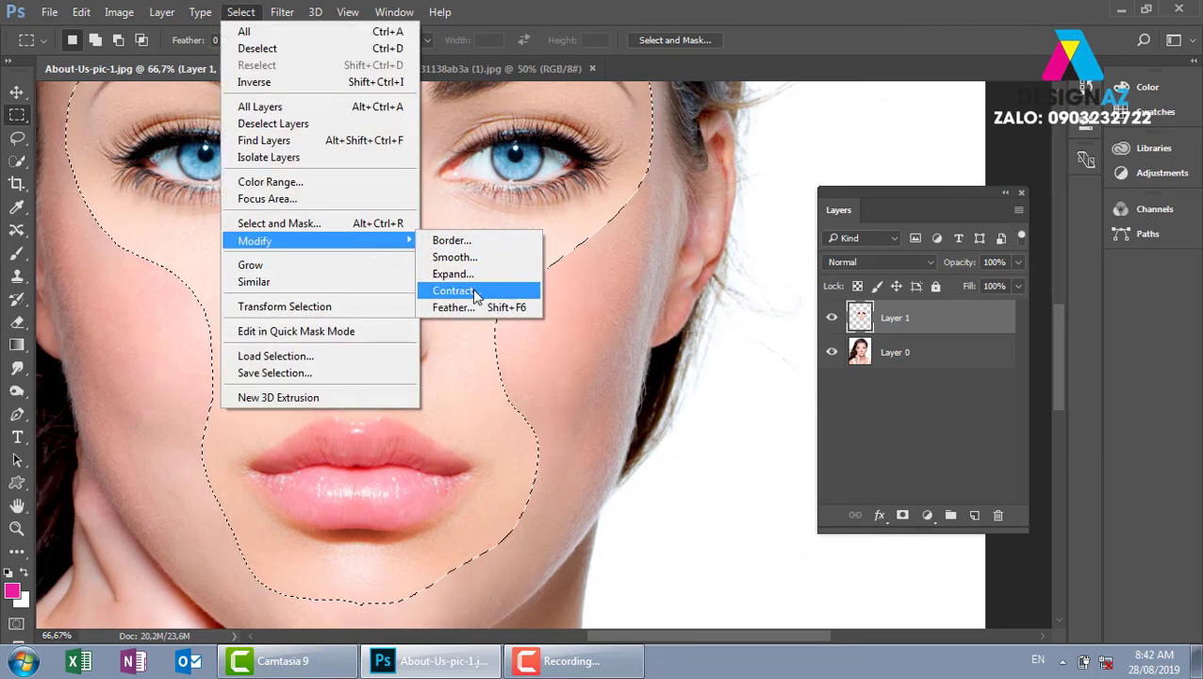
{"action": "left_click", "coordinate": [475, 291]}
{"action": "left_click", "coordinate": [771, 208]}
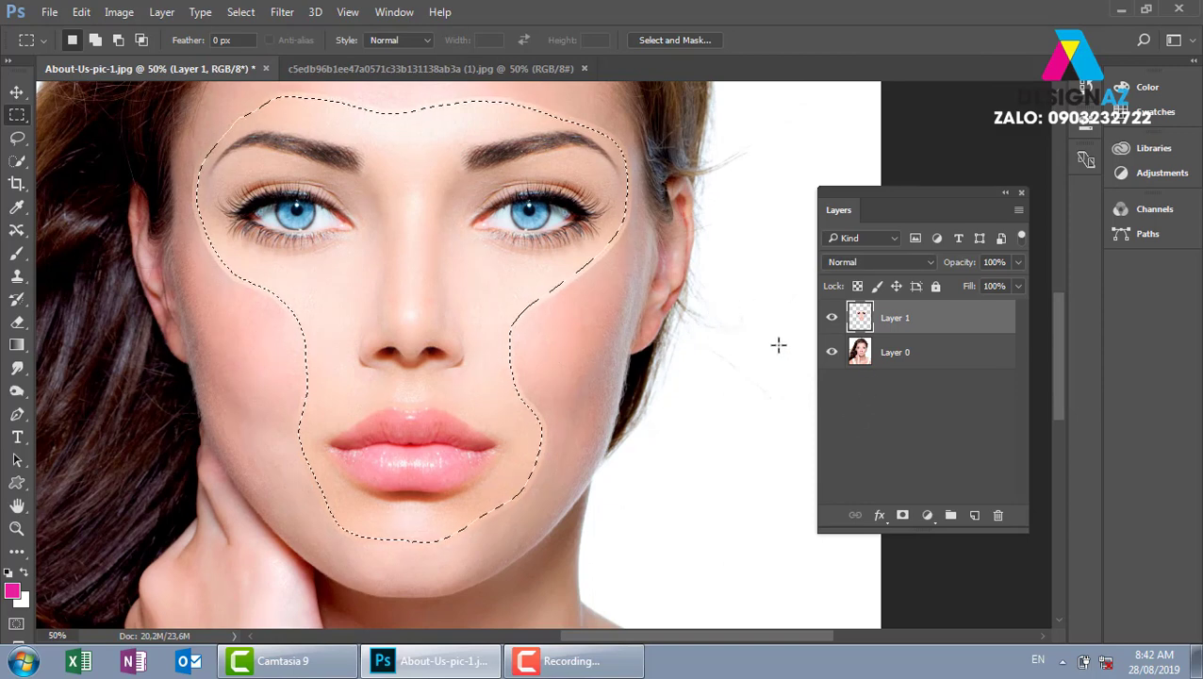
- Hide Layer 1, delete the selected face area from Layer 0, then show Layer 1 again
{"action": "left_click", "coordinate": [831, 317]}
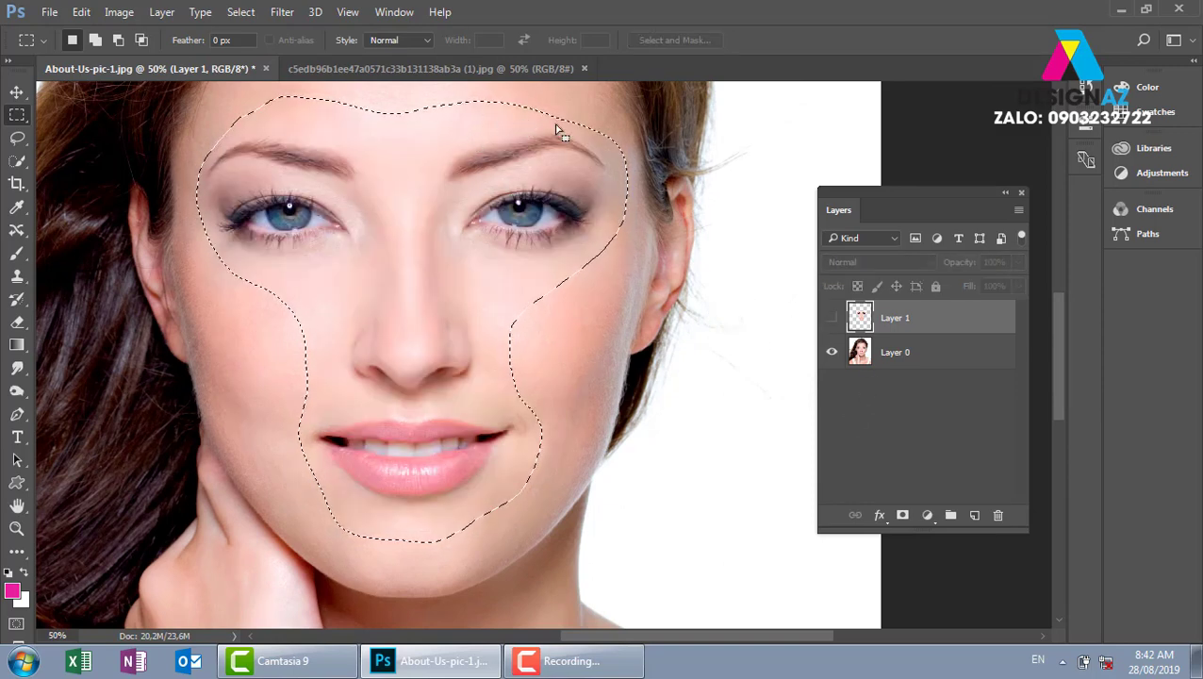
{"action": "left_click", "coordinate": [931, 360]}
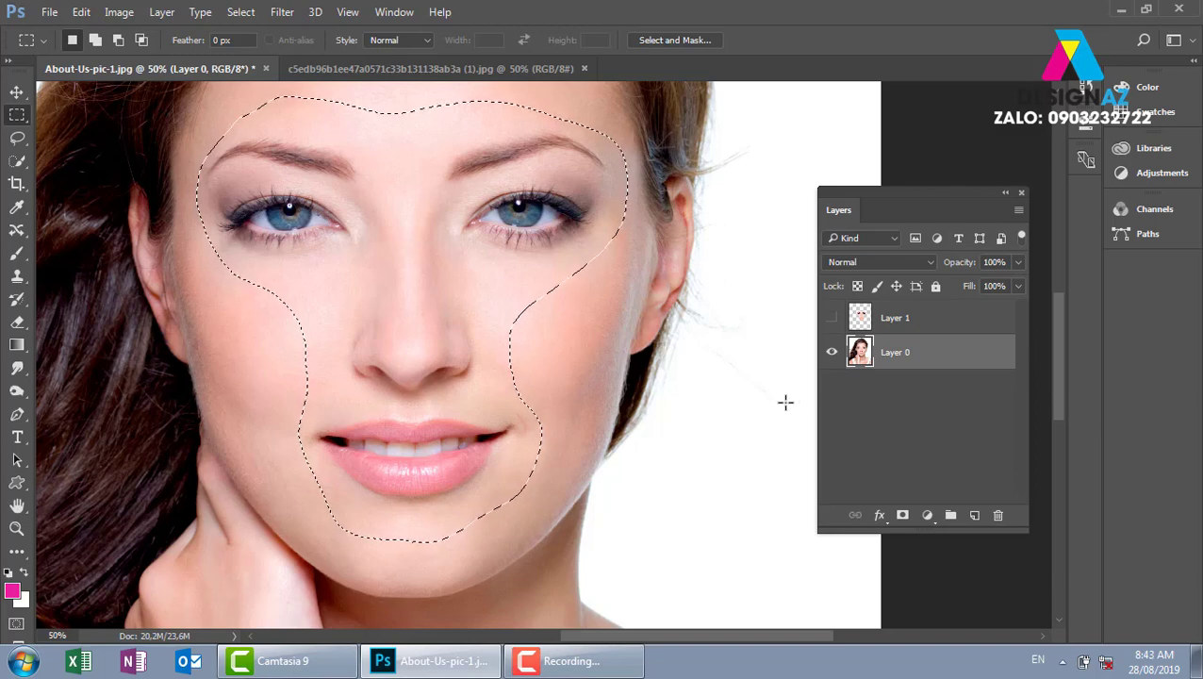
{"action": "key", "text": "Delete"}
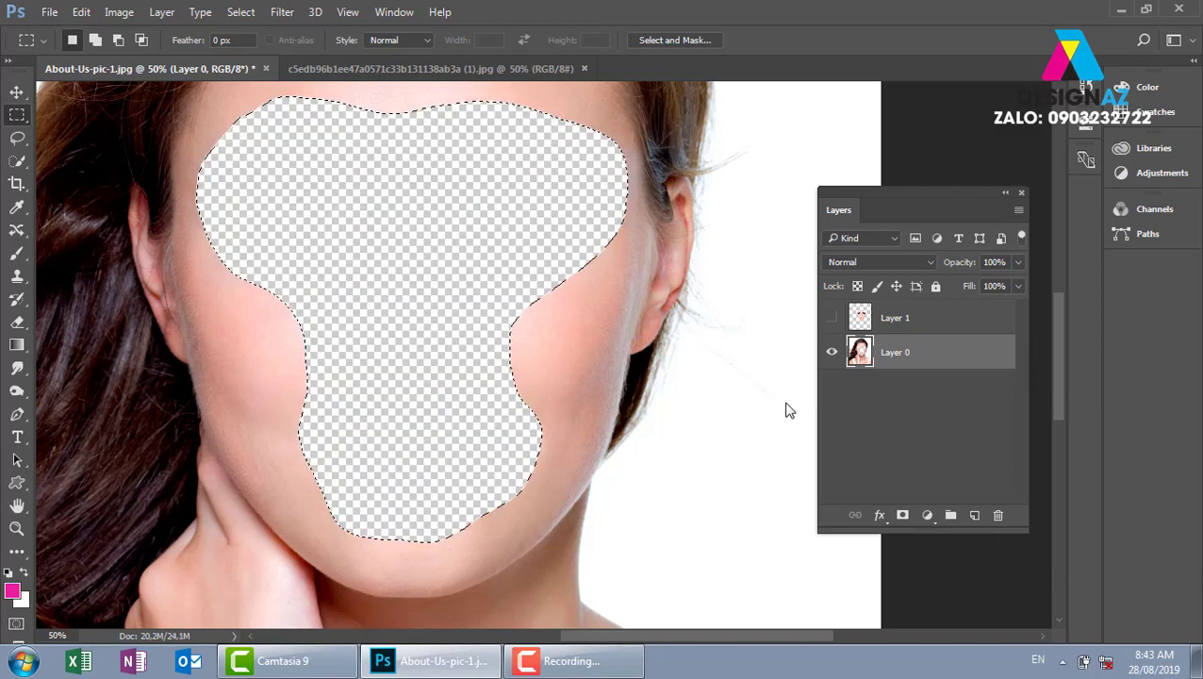
{"action": "key", "text": "ctrl+d"}
{"action": "key", "text": "v"}
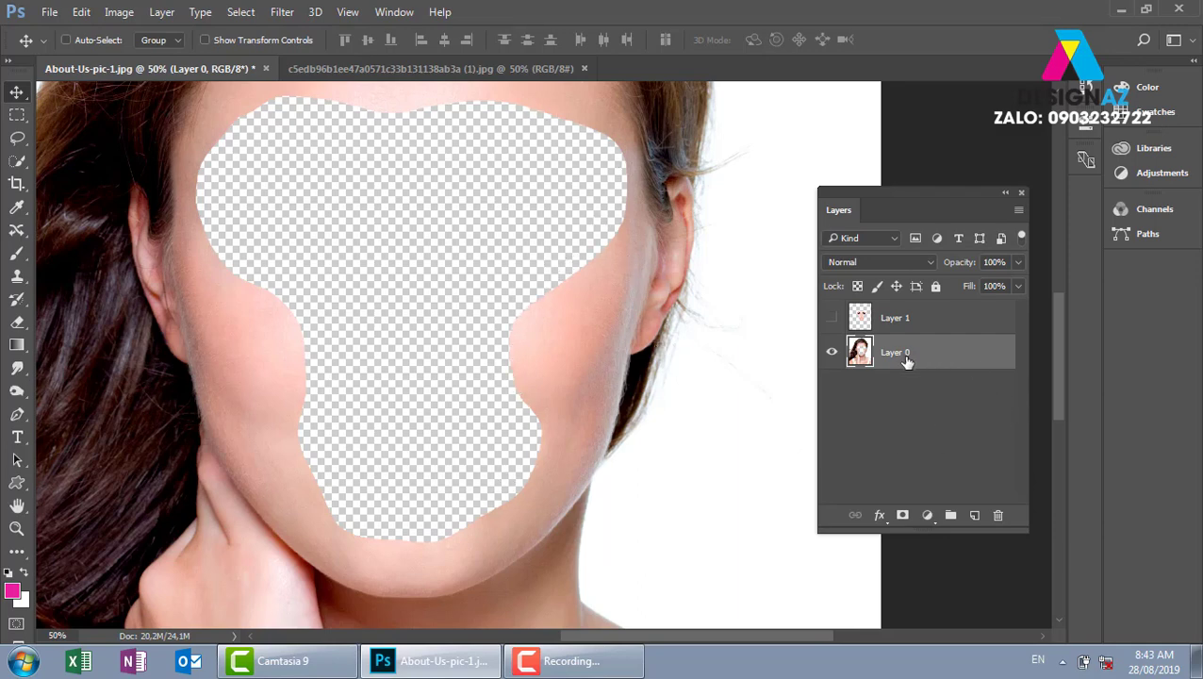
{"action": "left_click", "coordinate": [831, 319]}
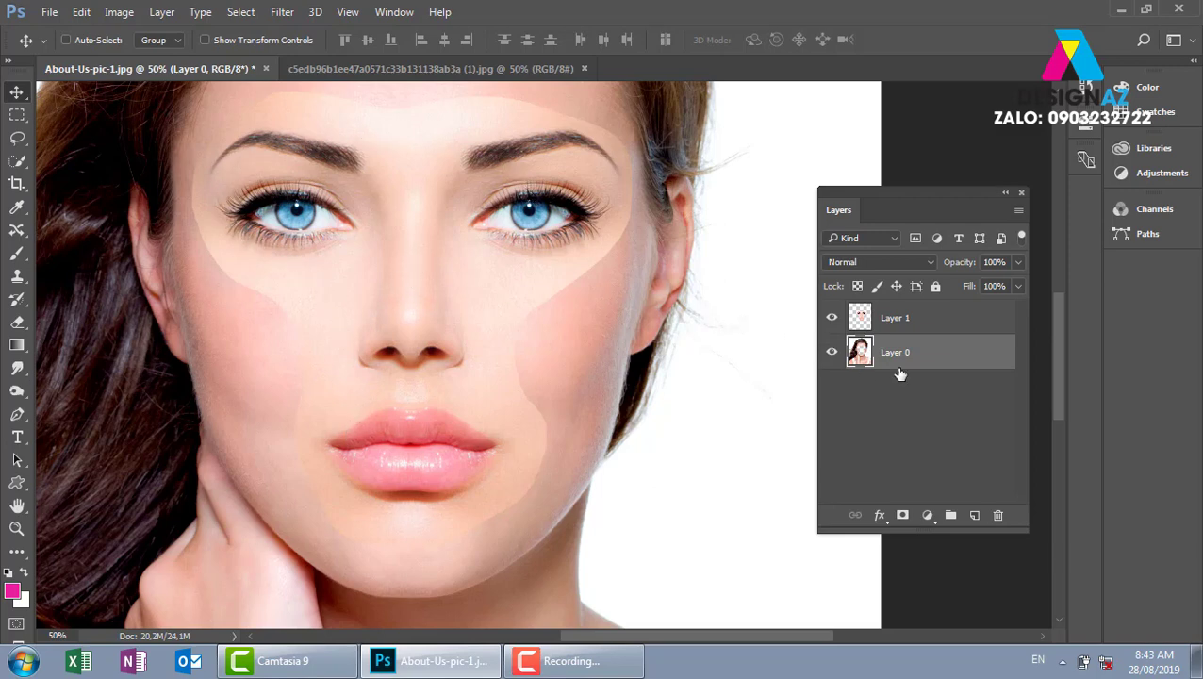
- Auto-blend Layer 0 and Layer 1 as a panorama with seamless tones and colors
{"action": "left_click", "coordinate": [911, 330], "text": "ctrl"}
{"action": "key", "text": "ctrl+minus"}
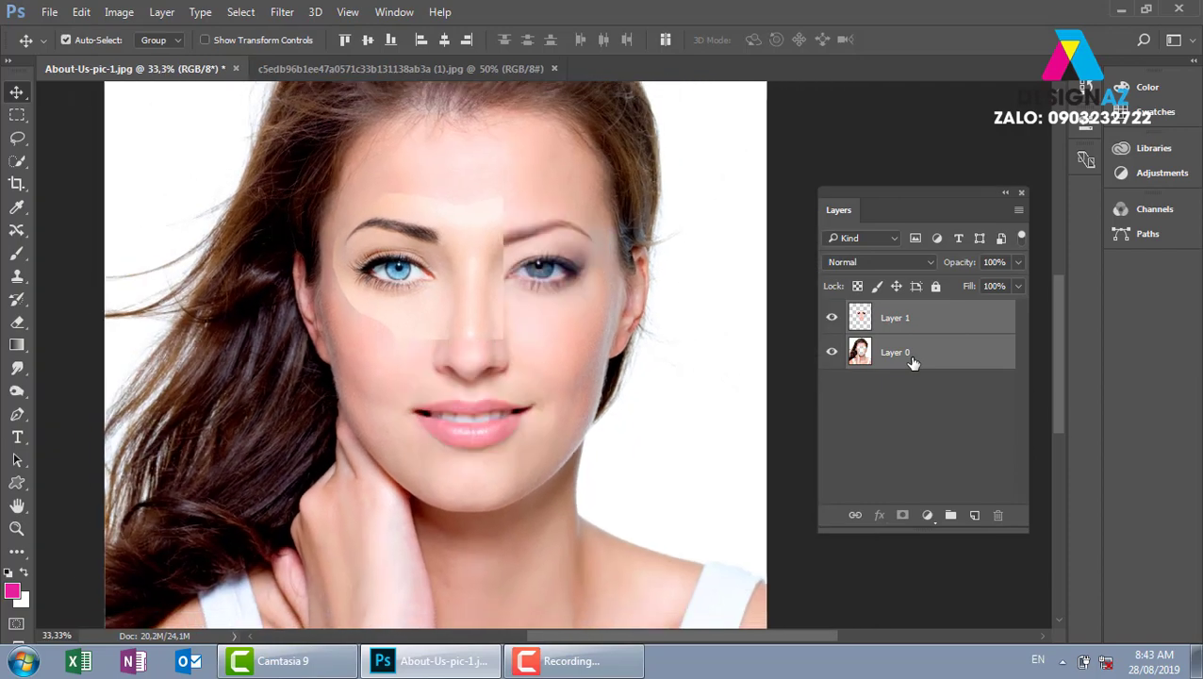
{"action": "key", "text": "ctrl+minus"}
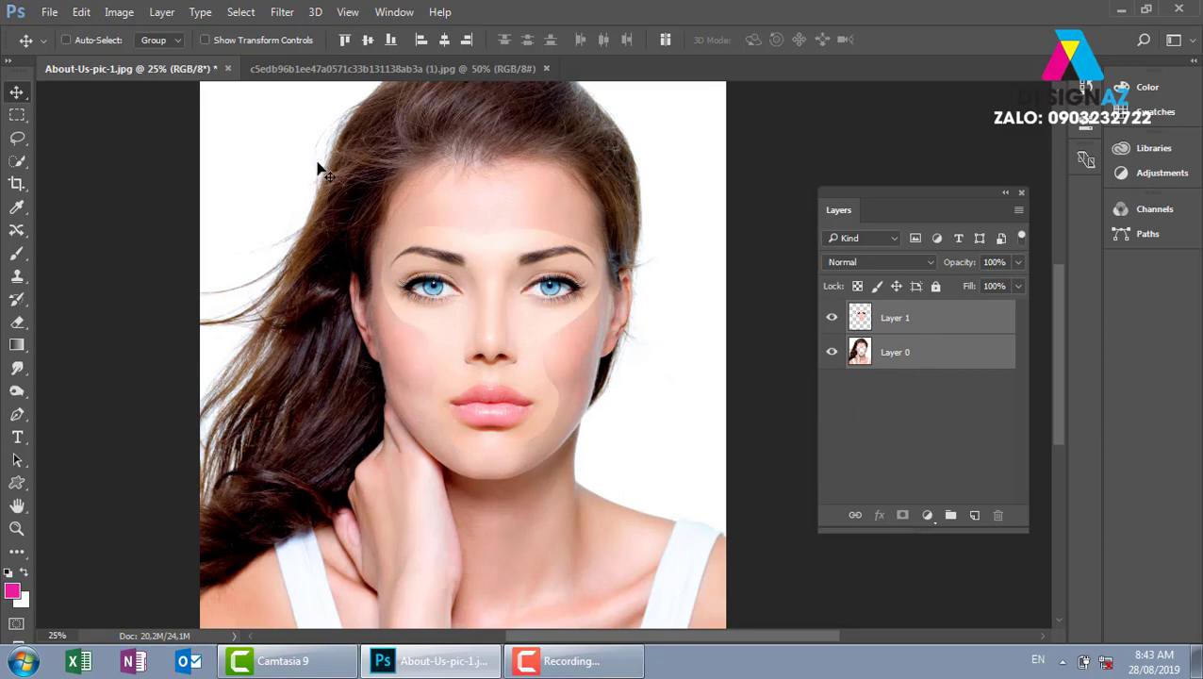
{"action": "left_click", "coordinate": [81, 12]}
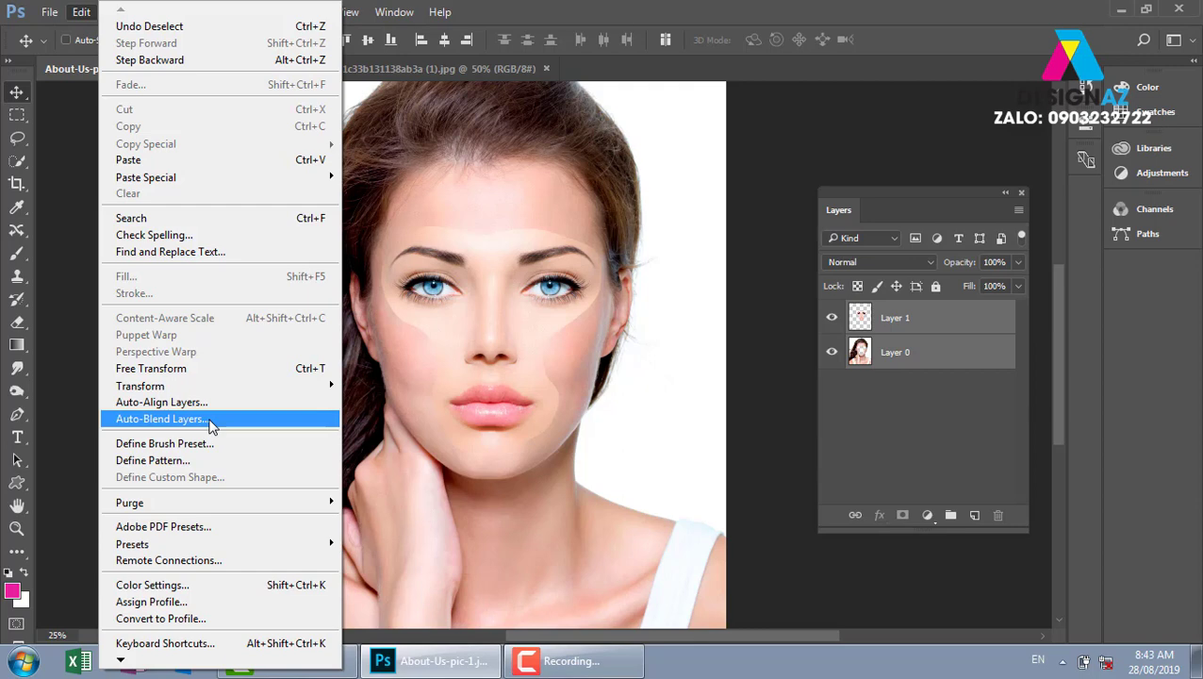
{"action": "left_click", "coordinate": [212, 426]}
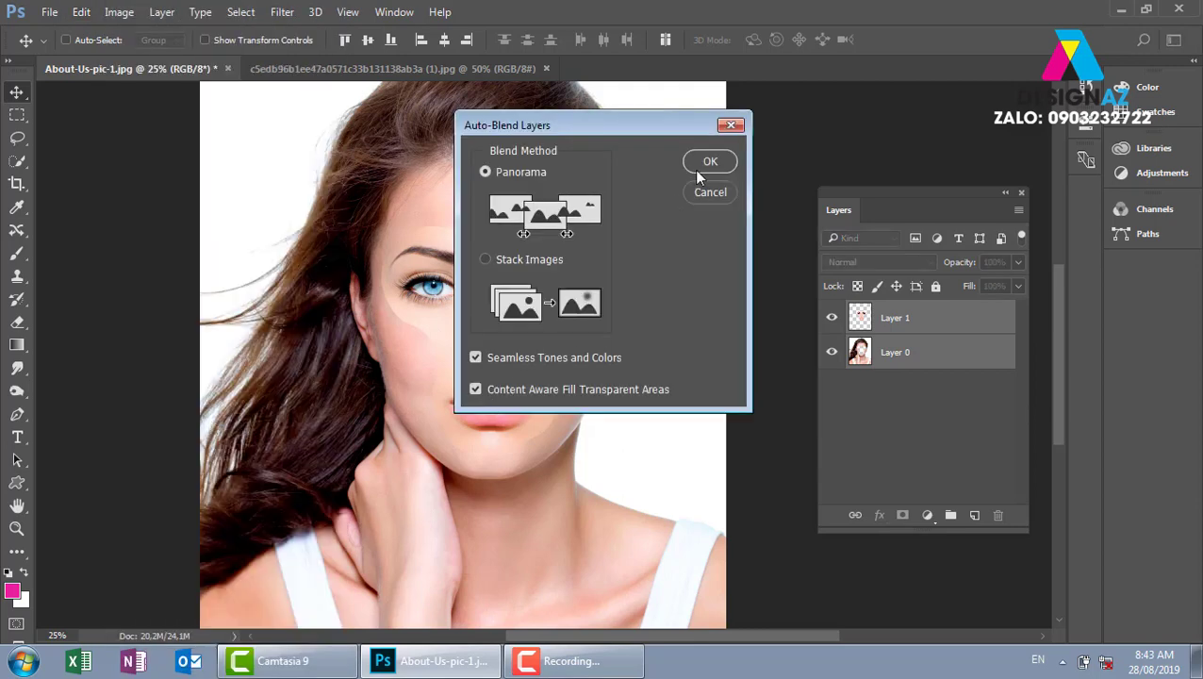
{"action": "left_click", "coordinate": [703, 163]}
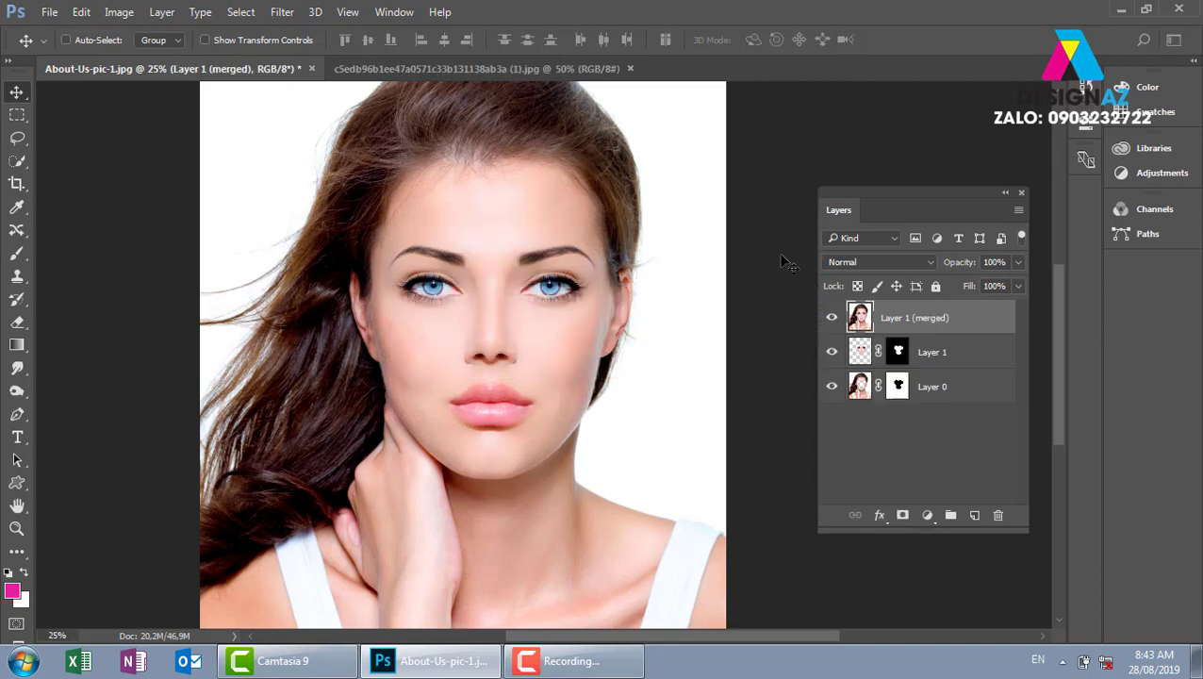
{"action": "key", "text": "ctrl+plus"}
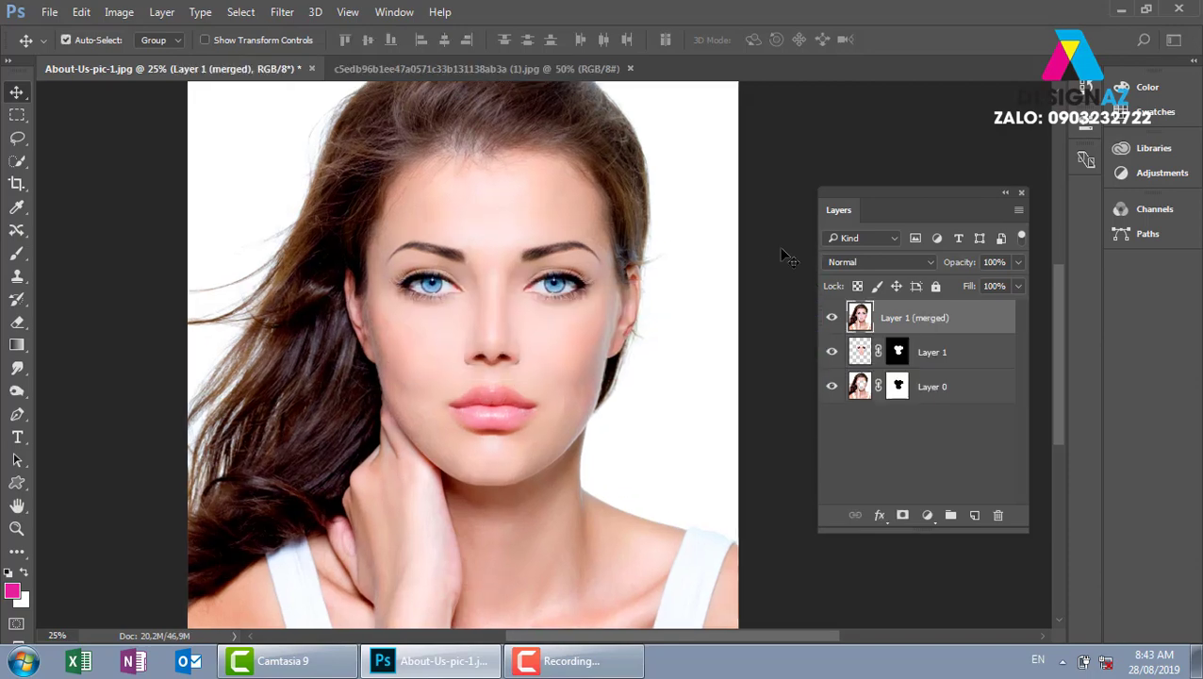
{"action": "scroll", "coordinate": [740, 405], "scroll_direction": "up", "scroll_amount": 1}
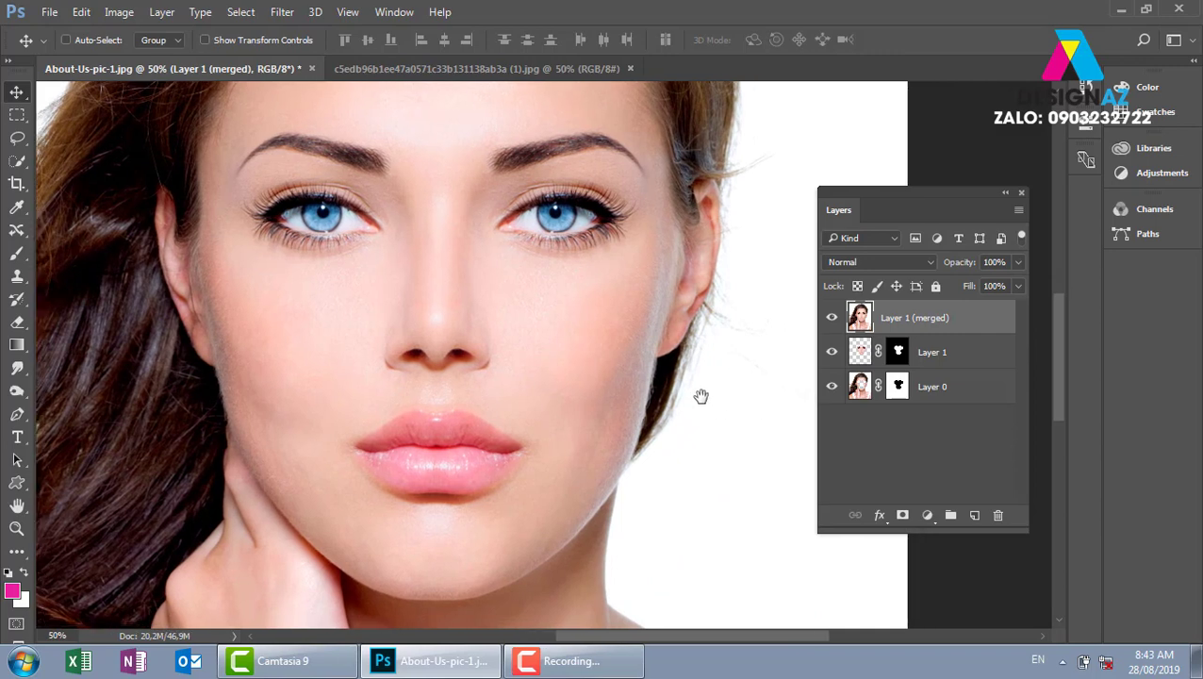
{"action": "left_click_drag", "start_coordinate": [674, 373], "coordinate": [686, 412]}
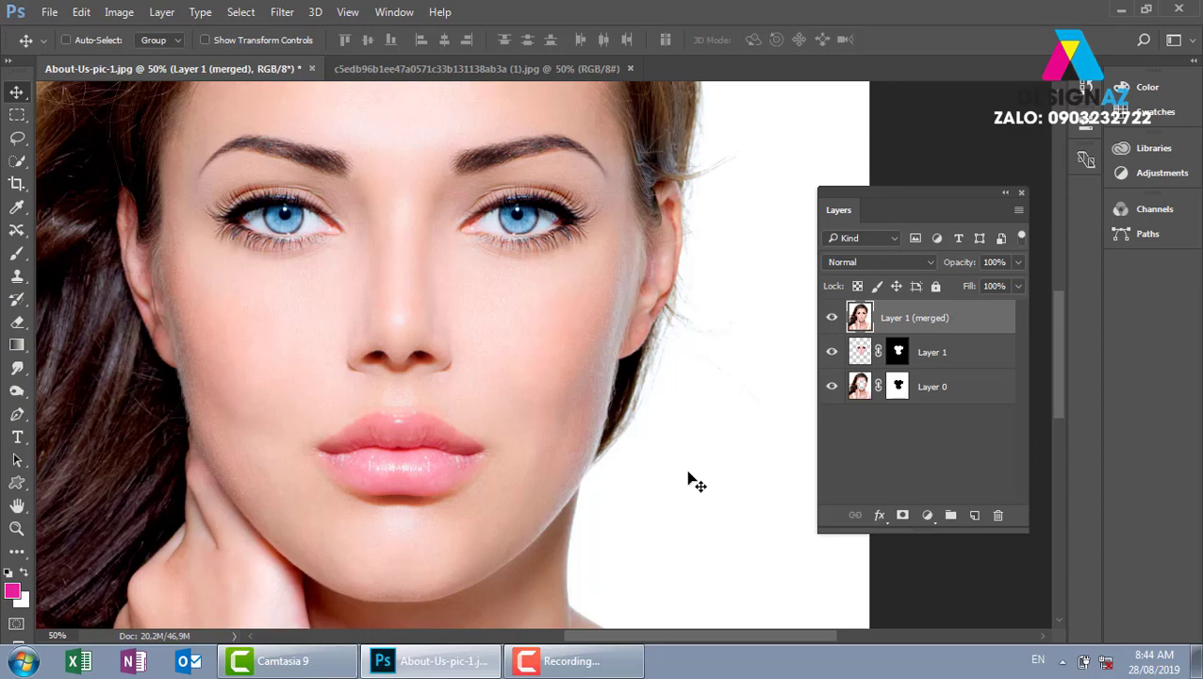
{"action": "key", "text": "ctrl+minus"}
{"action": "key", "text": "ctrl+minus"}
{"action": "key", "text": "ctrl+minus"}
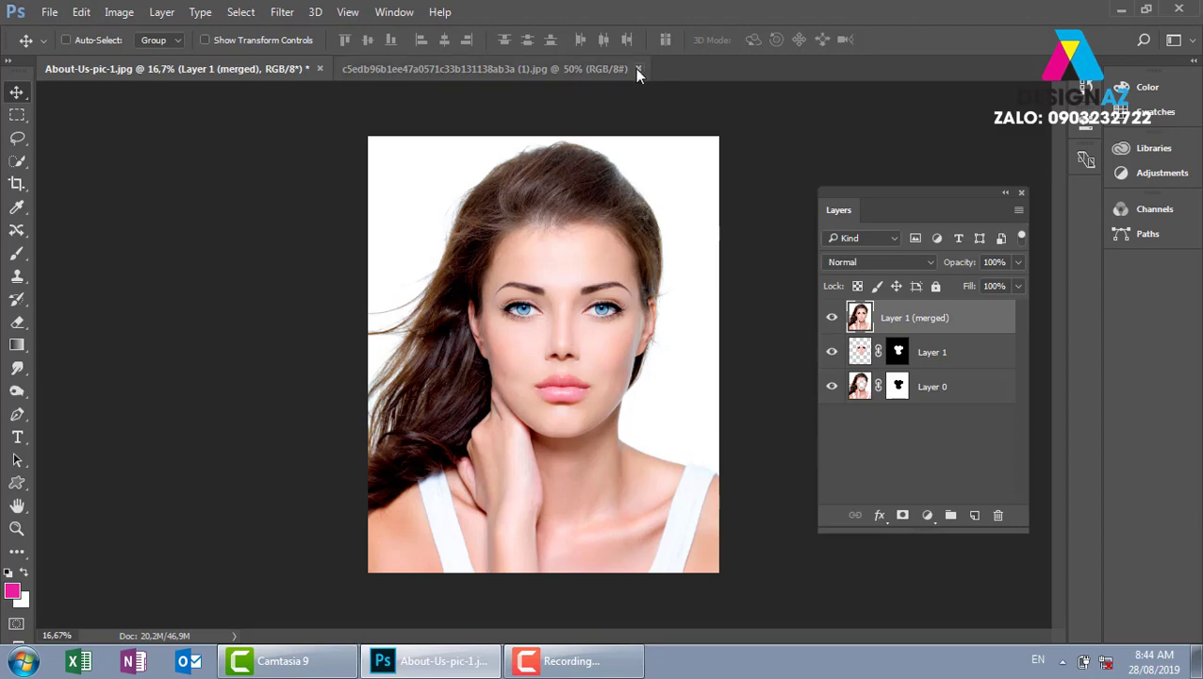
- Close both open images without saving, then reopen the pink-background portrait from recent files
{"action": "left_click", "coordinate": [637, 68]}
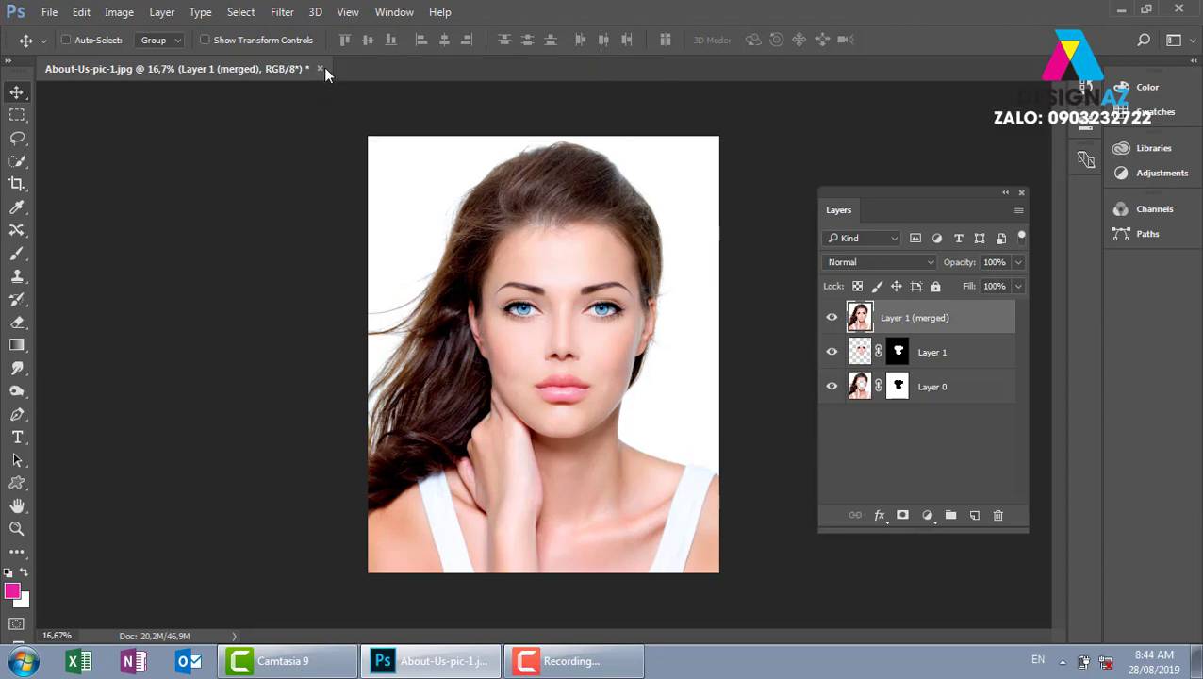
{"action": "left_click", "coordinate": [18, 140]}
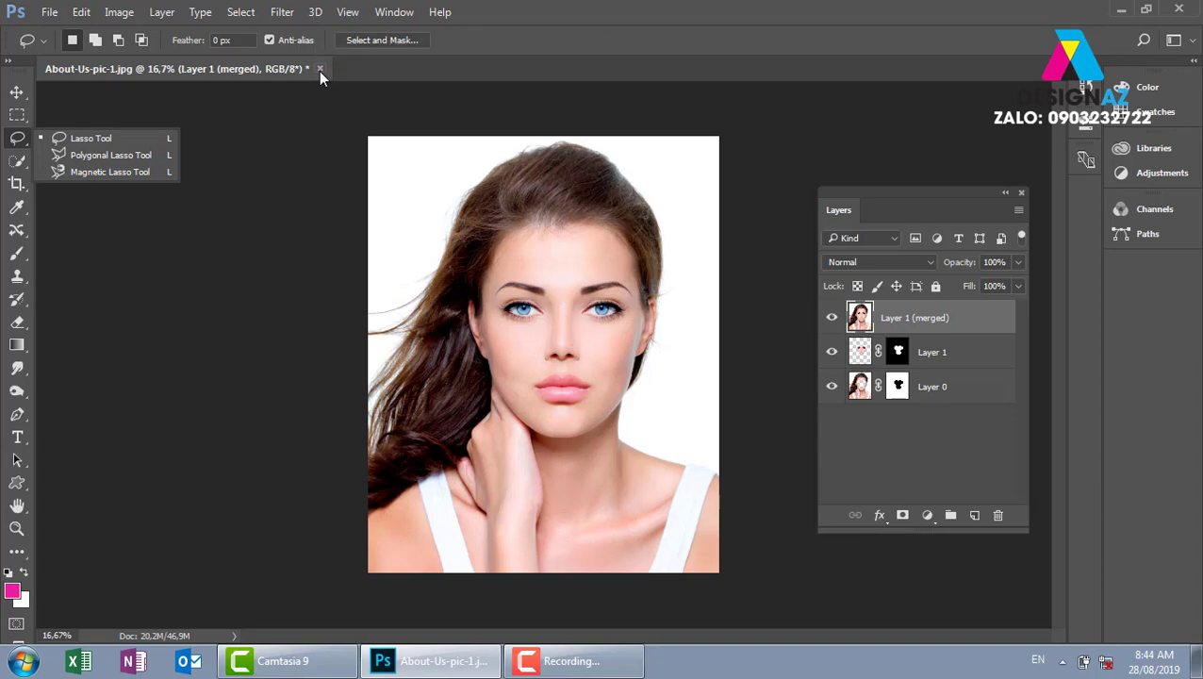
{"action": "left_click", "coordinate": [319, 69]}
{"action": "left_click", "coordinate": [605, 262]}
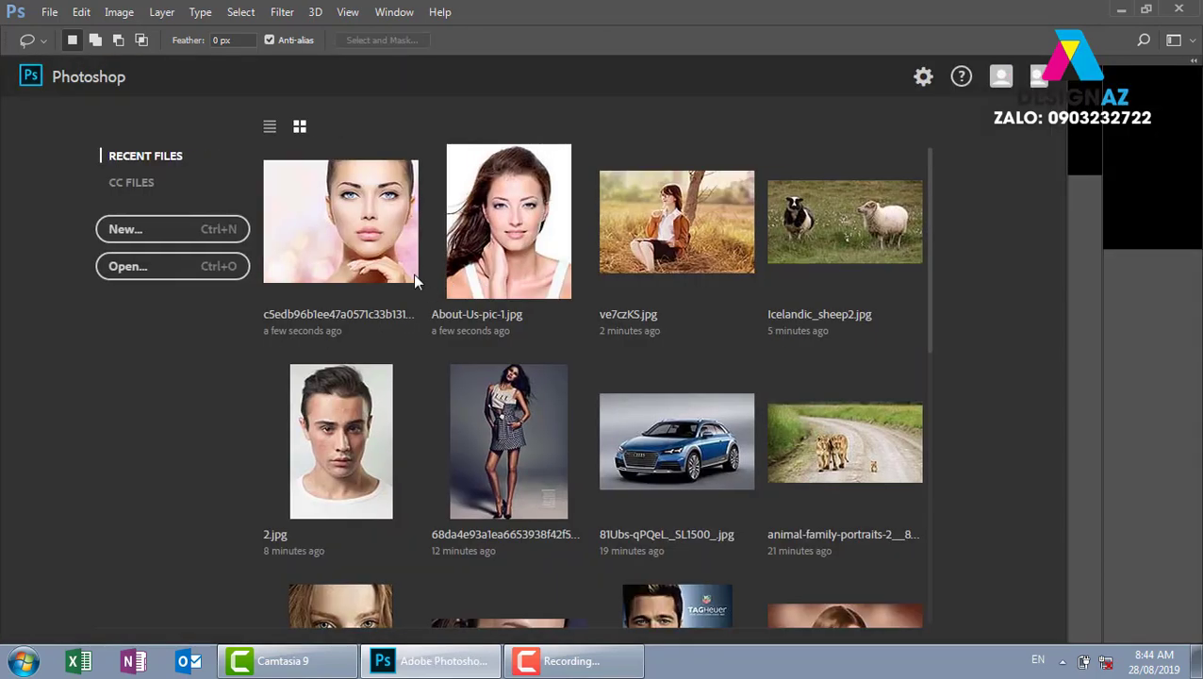
{"action": "left_click", "coordinate": [382, 257]}
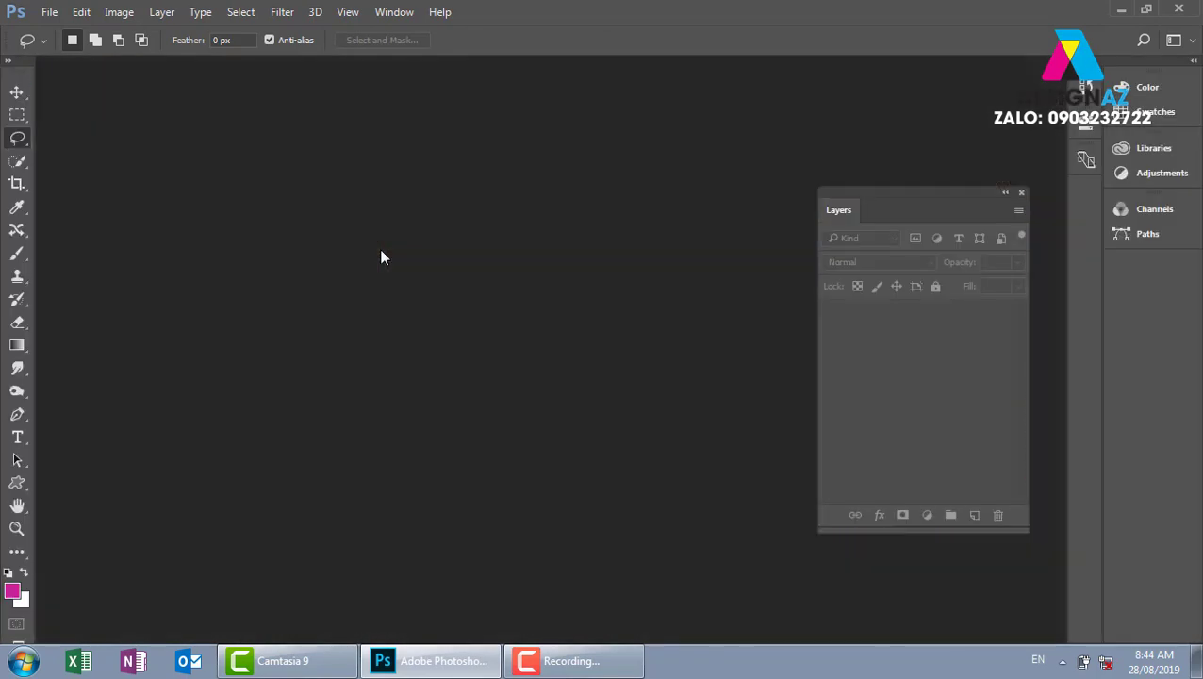
{"action": "key", "text": "ctrl+plus"}
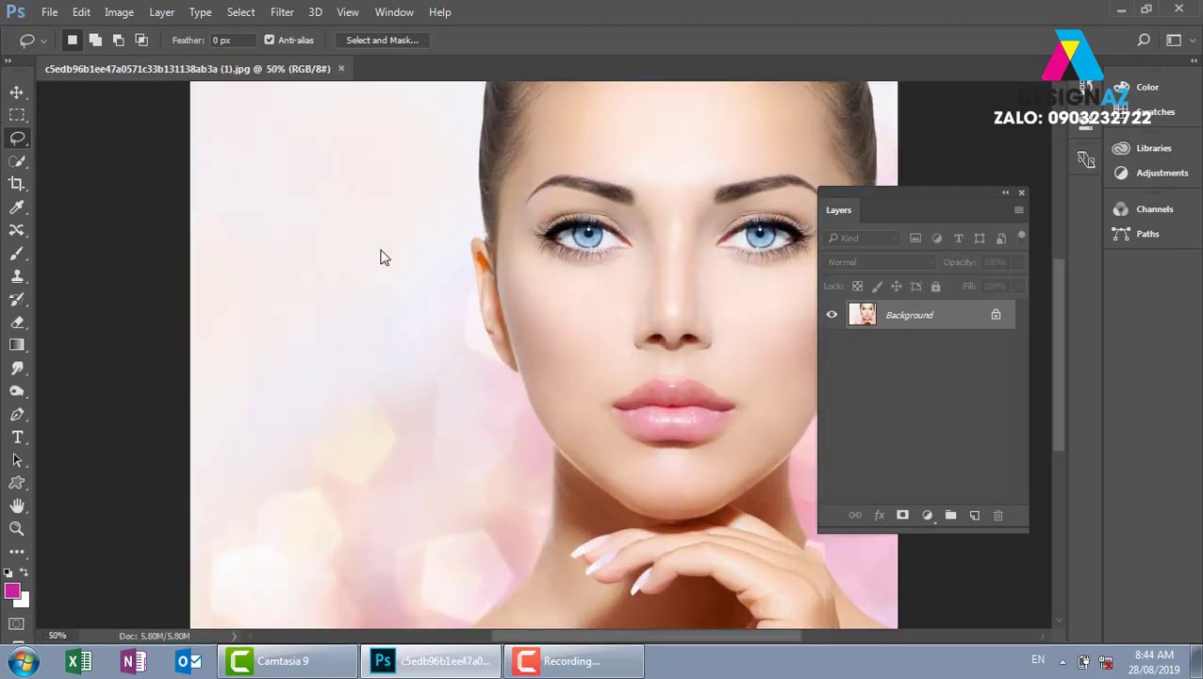
{"action": "mouse_move", "coordinate": [640, 304]}
{"action": "left_mouse_down"}
{"action": "mouse_move", "coordinate": [458, 326]}
{"action": "mouse_move", "coordinate": [570, 334]}
{"action": "left_mouse_up"}
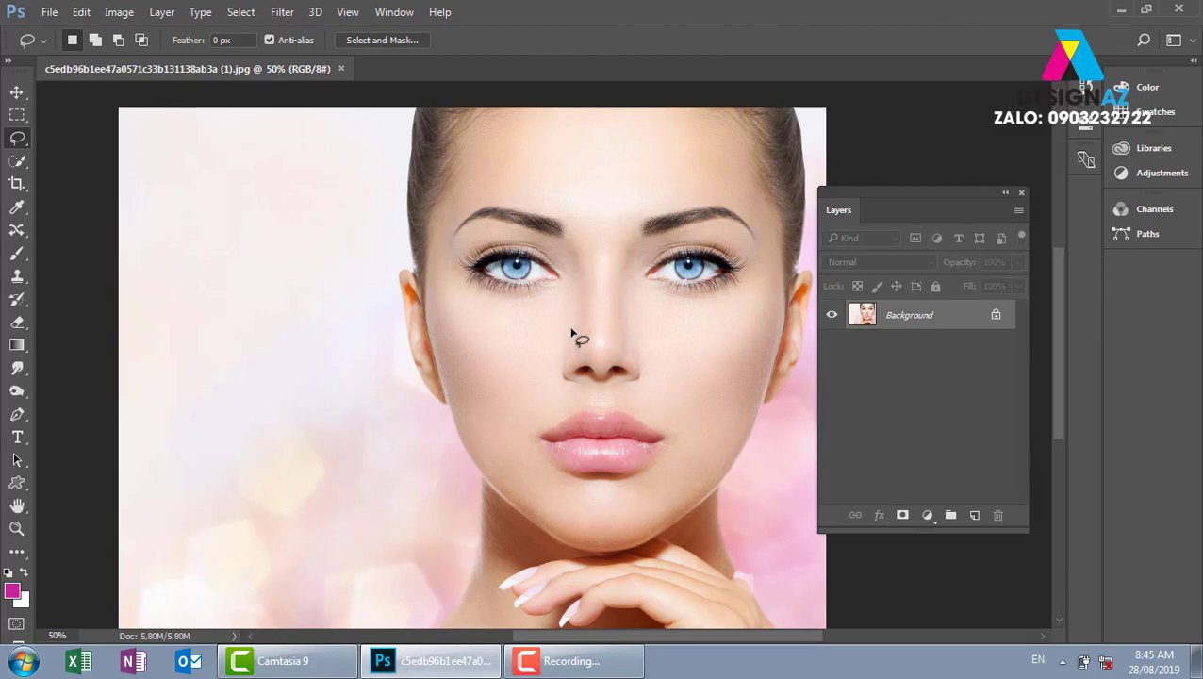
{"action": "right_click", "coordinate": [25, 141]}
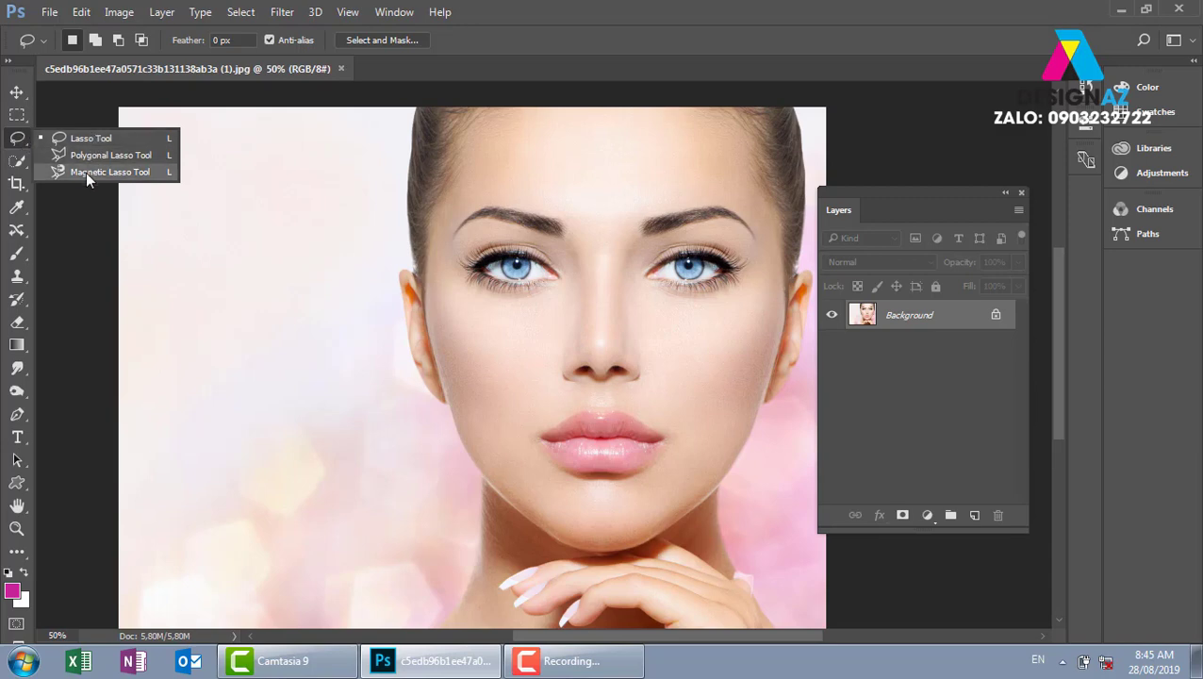
{"action": "left_click", "coordinate": [97, 142]}
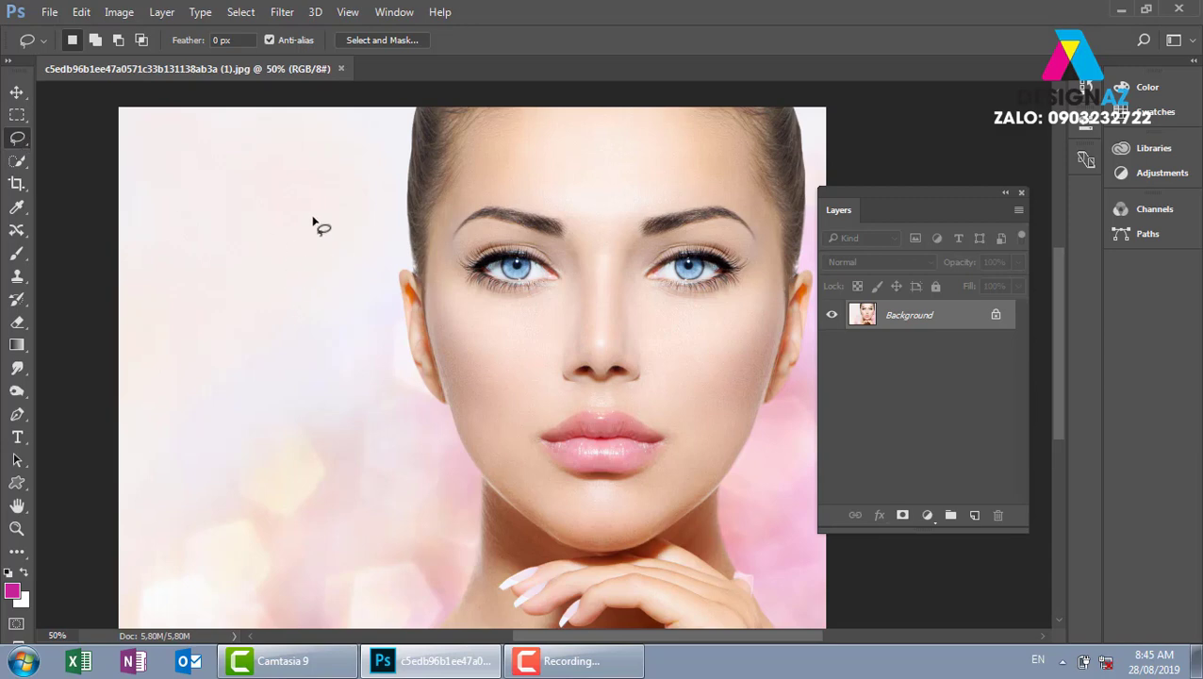
{"action": "mouse_move", "coordinate": [274, 273]}
{"action": "left_mouse_down"}
{"action": "mouse_move", "coordinate": [320, 394]}
{"action": "mouse_move", "coordinate": [285, 275]}
{"action": "left_mouse_up"}
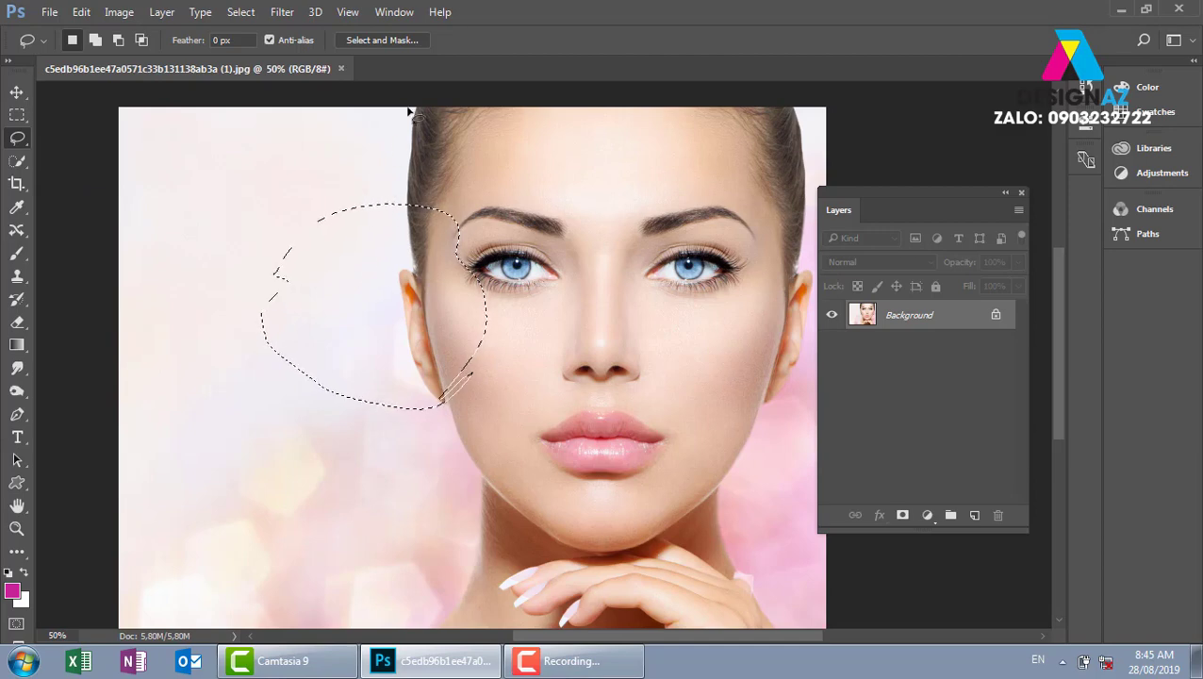
{"action": "left_click", "coordinate": [975, 515]}
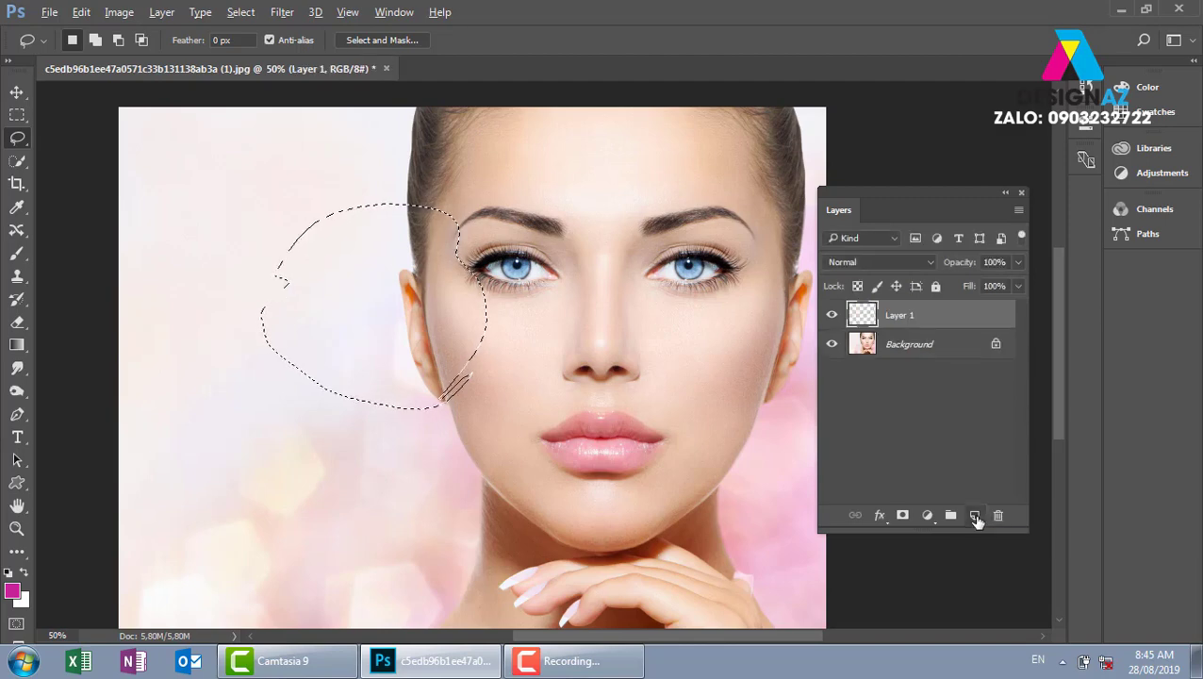
{"action": "key", "text": "alt+BackSpace"}
{"action": "key", "text": "v"}
{"action": "key", "text": "ctrl+d"}
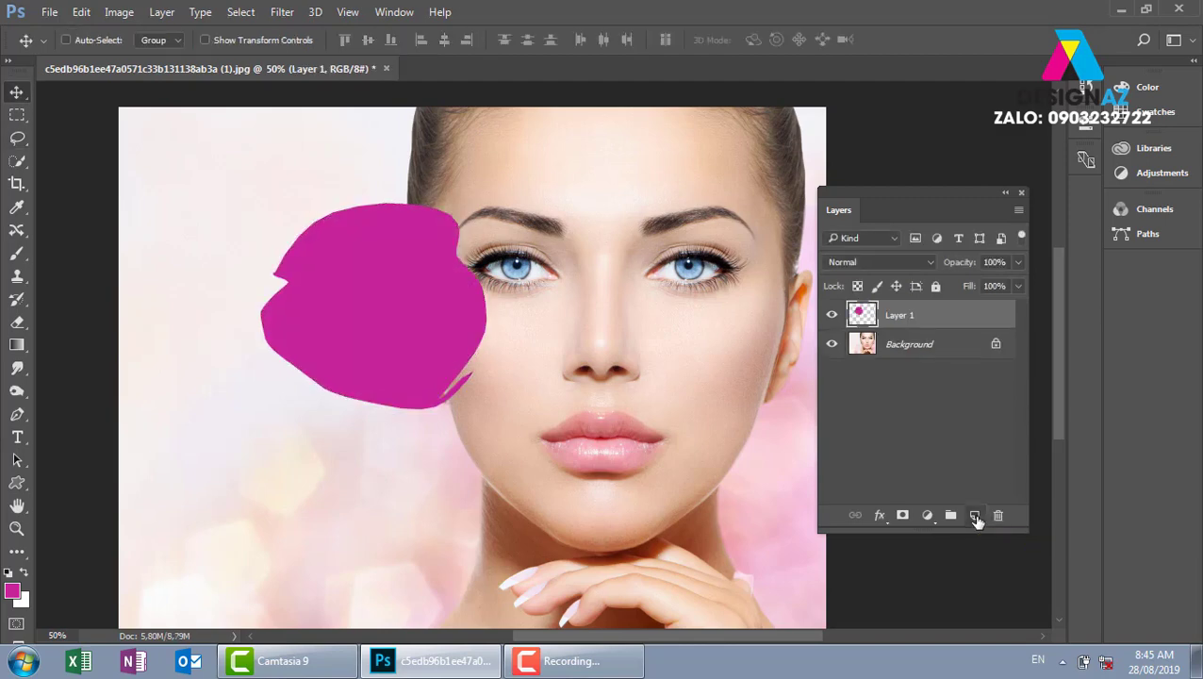
{"action": "left_click_drag", "start_coordinate": [476, 358], "coordinate": [482, 336]}
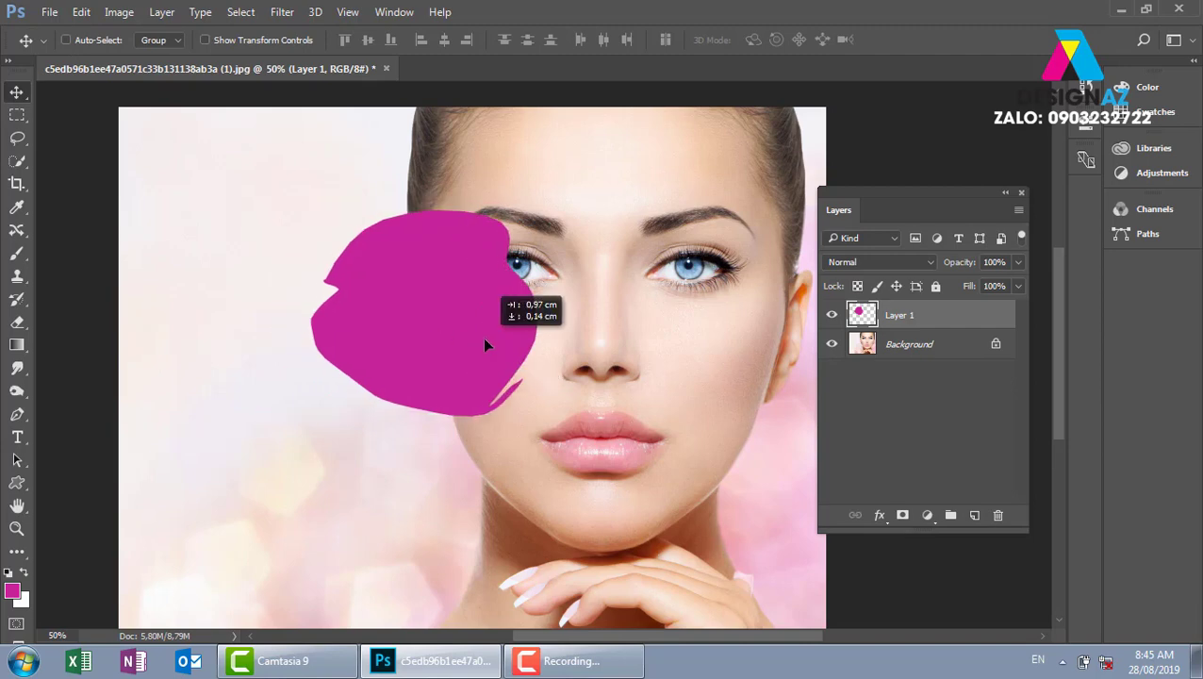
{"action": "key", "text": "Delete"}
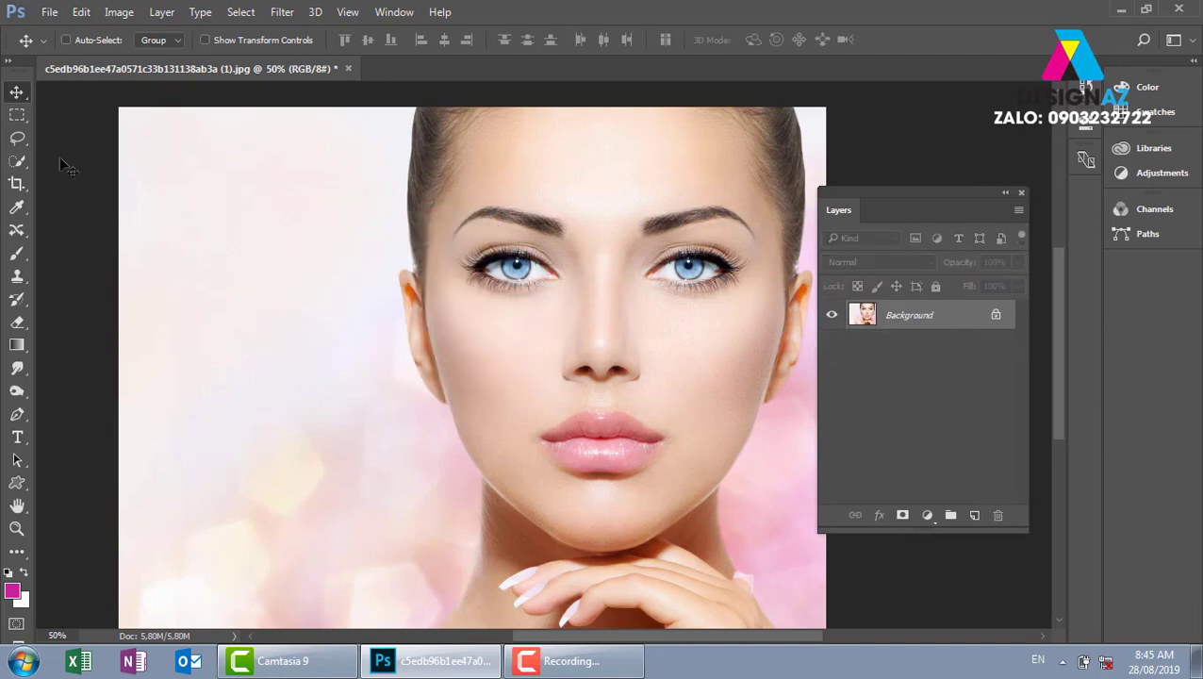
- Draw a triangular Polygonal Lasso selection around the woman's face
{"action": "right_click", "coordinate": [21, 141]}
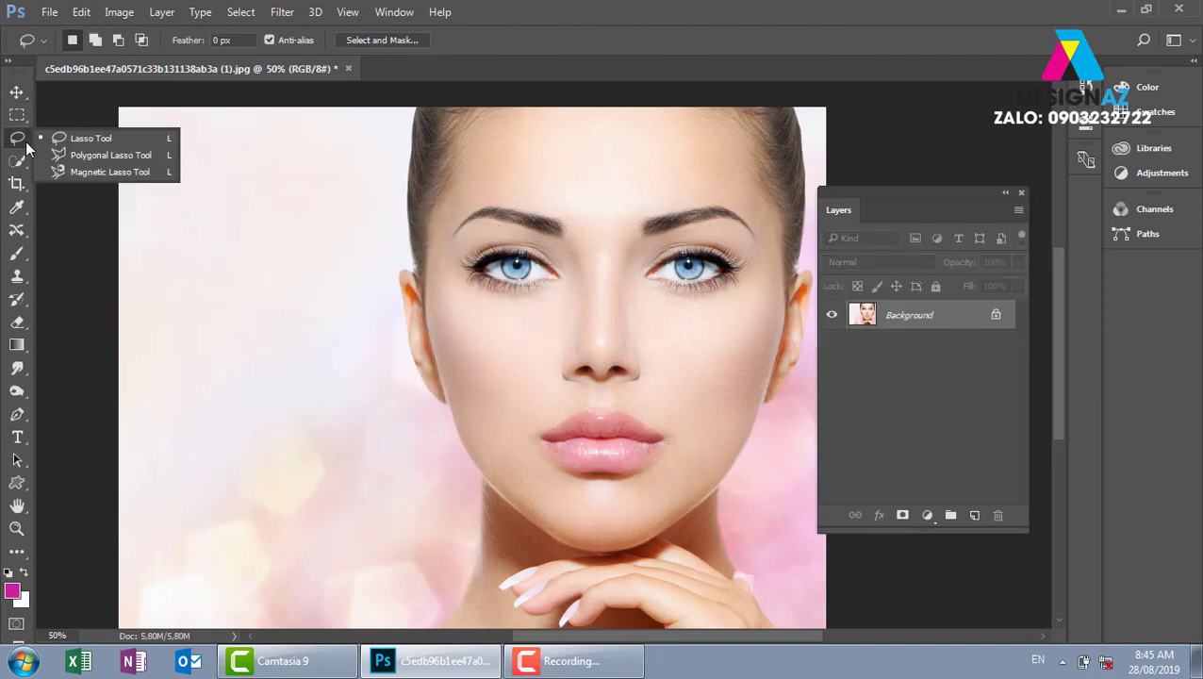
{"action": "left_click", "coordinate": [95, 158]}
{"action": "left_click", "coordinate": [305, 448]}
{"action": "left_click", "coordinate": [630, 164]}
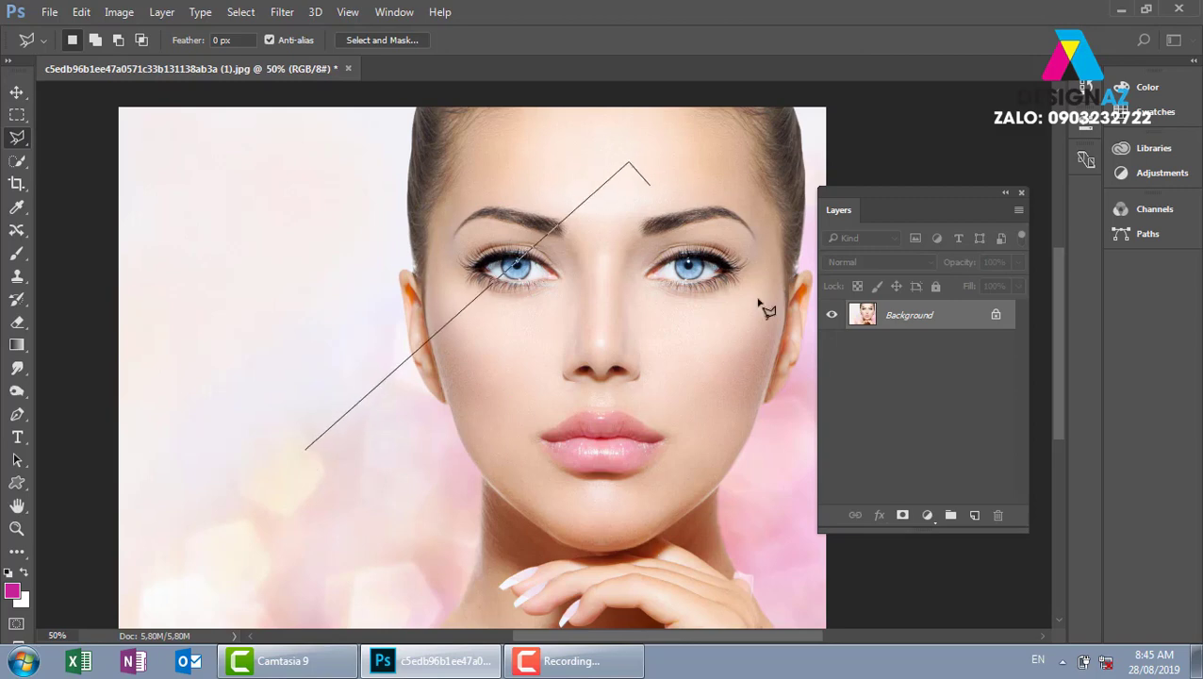
{"action": "left_click", "coordinate": [791, 436]}
{"action": "left_click", "coordinate": [403, 536]}
{"action": "left_click", "coordinate": [173, 530]}
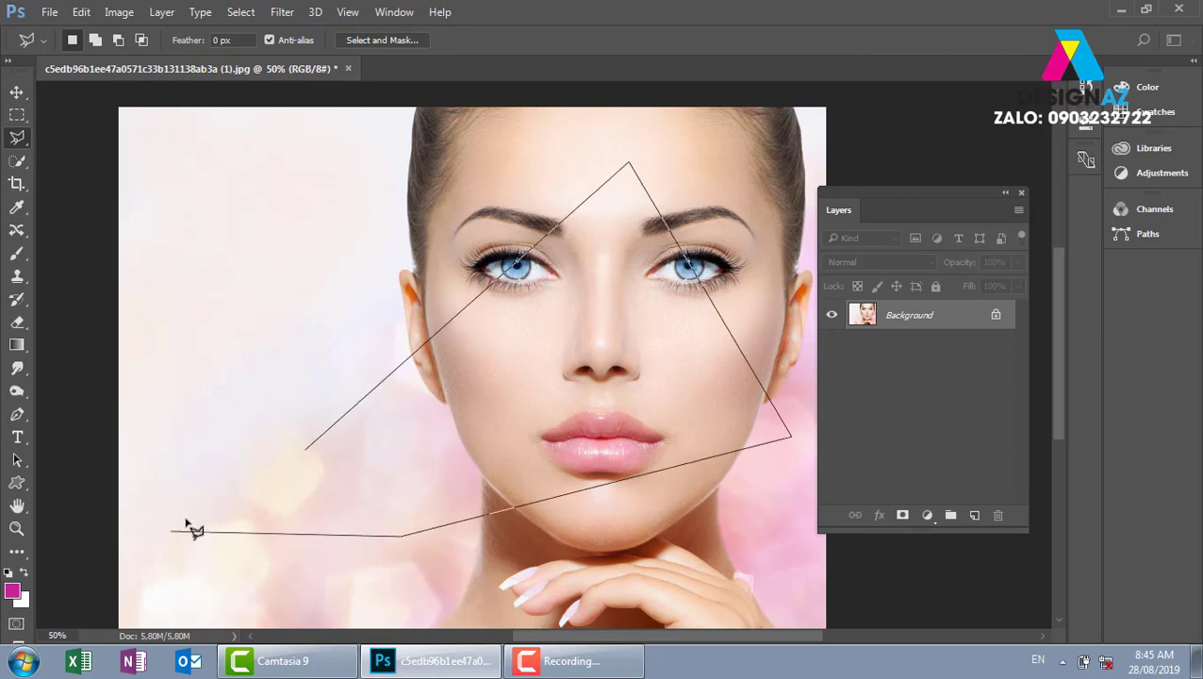
{"action": "left_click", "coordinate": [309, 454]}
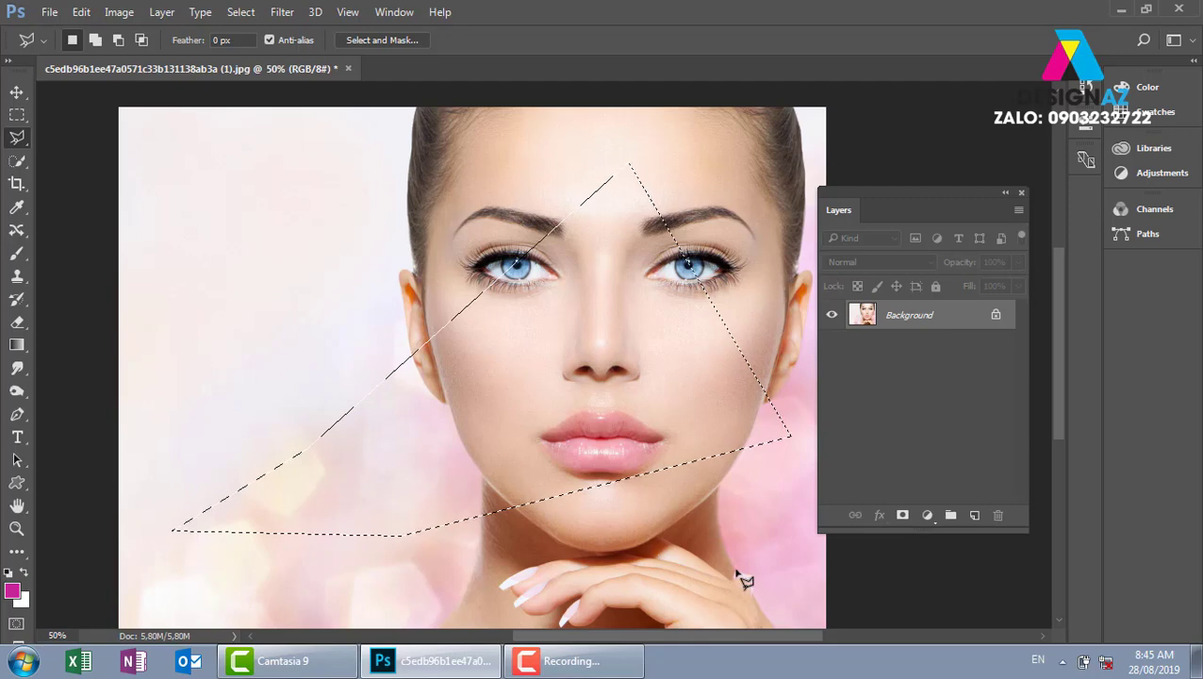
- Fill the triangle magenta on a new layer, move it, delete that layer, and choose Magnetic Lasso
{"action": "left_click", "coordinate": [975, 518]}
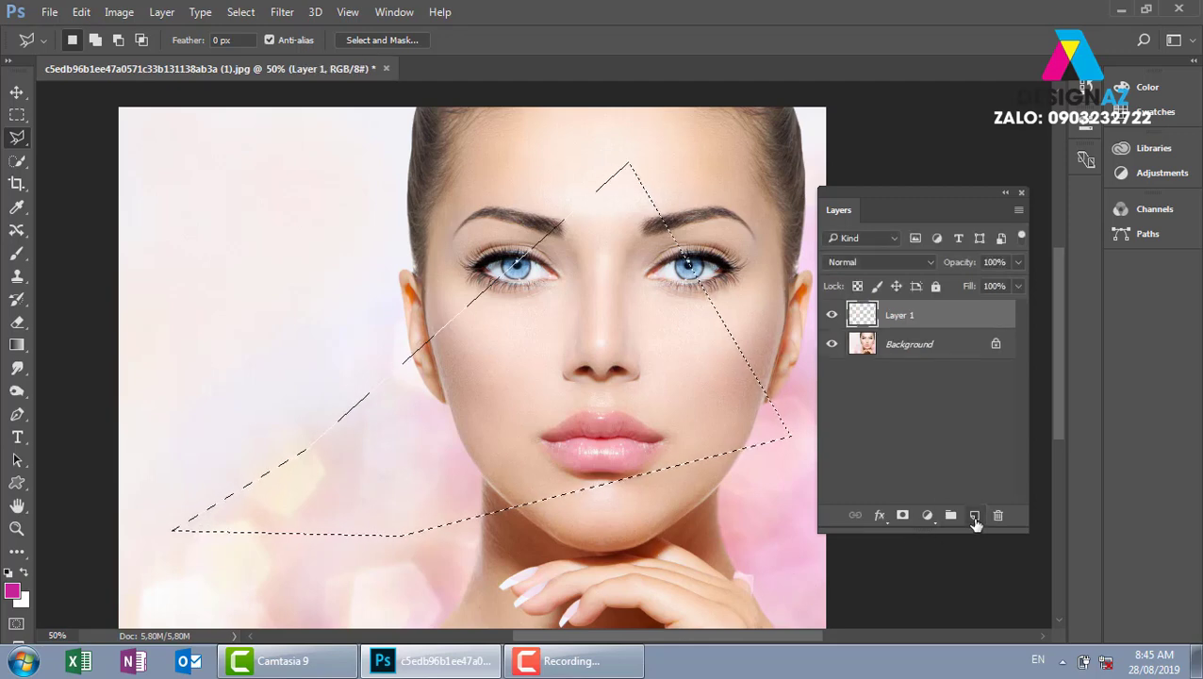
{"action": "key", "text": "alt+BackSpace"}
{"action": "key", "text": "v"}
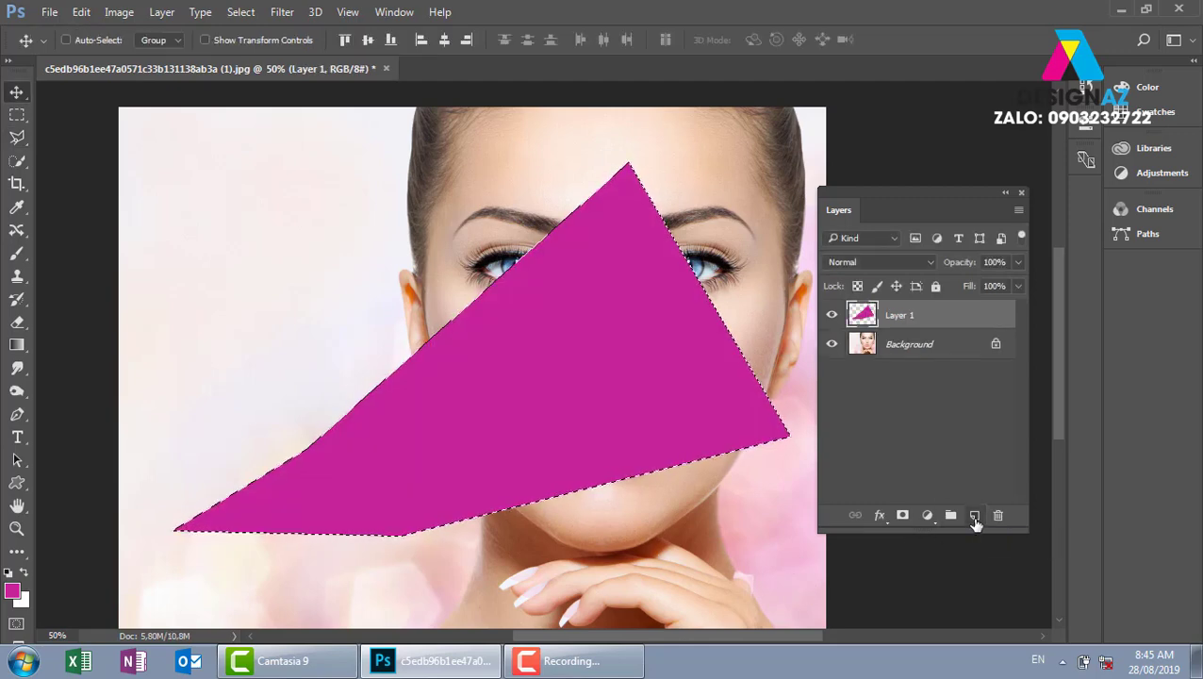
{"action": "key", "text": "ctrl+d"}
{"action": "mouse_move", "coordinate": [649, 466]}
{"action": "left_mouse_down"}
{"action": "mouse_move", "coordinate": [605, 416]}
{"action": "mouse_move", "coordinate": [617, 393]}
{"action": "left_mouse_up"}
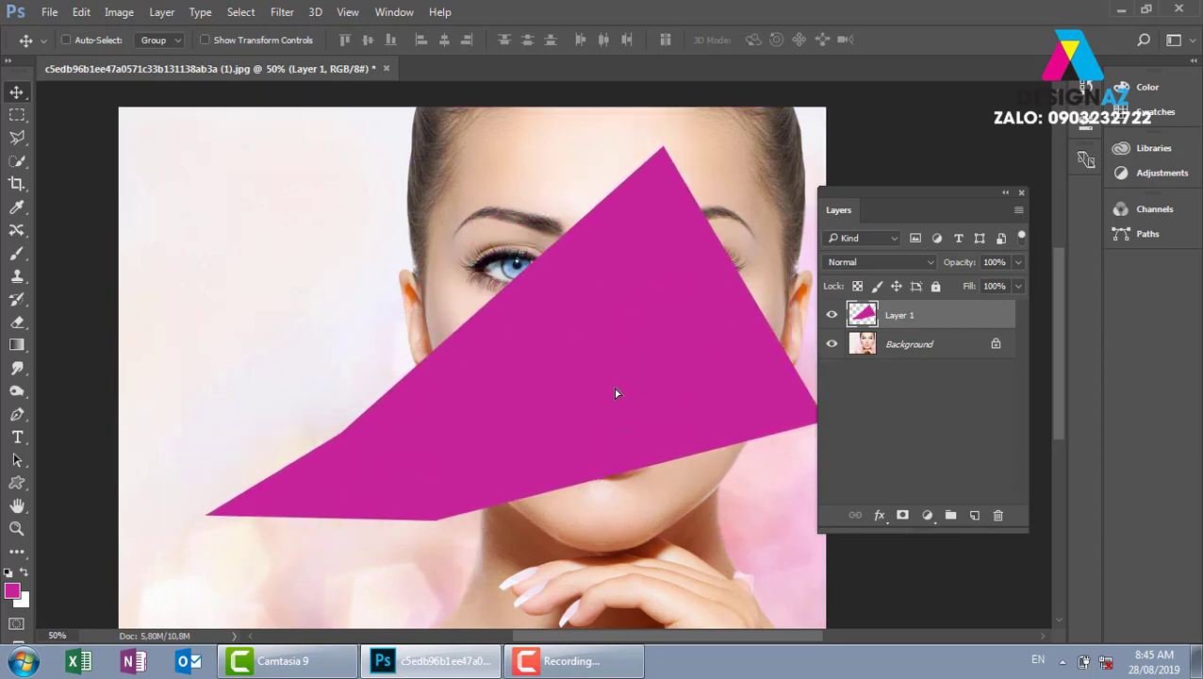
{"action": "key", "text": "Delete"}
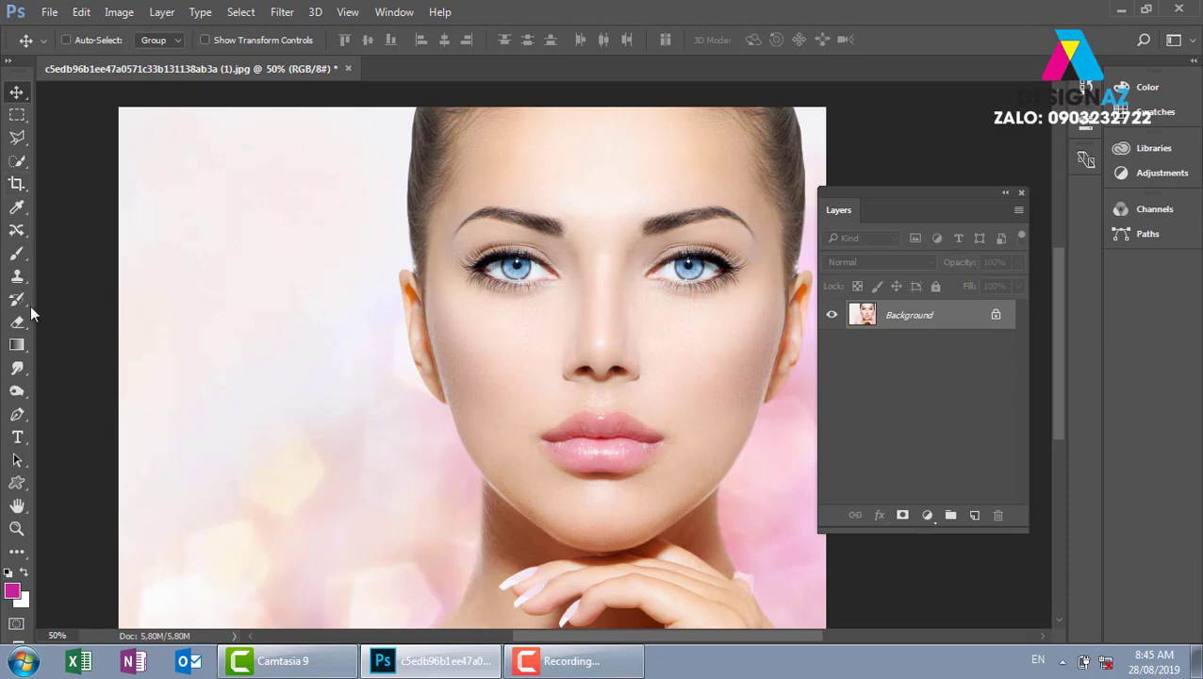
{"action": "left_click", "coordinate": [19, 138]}
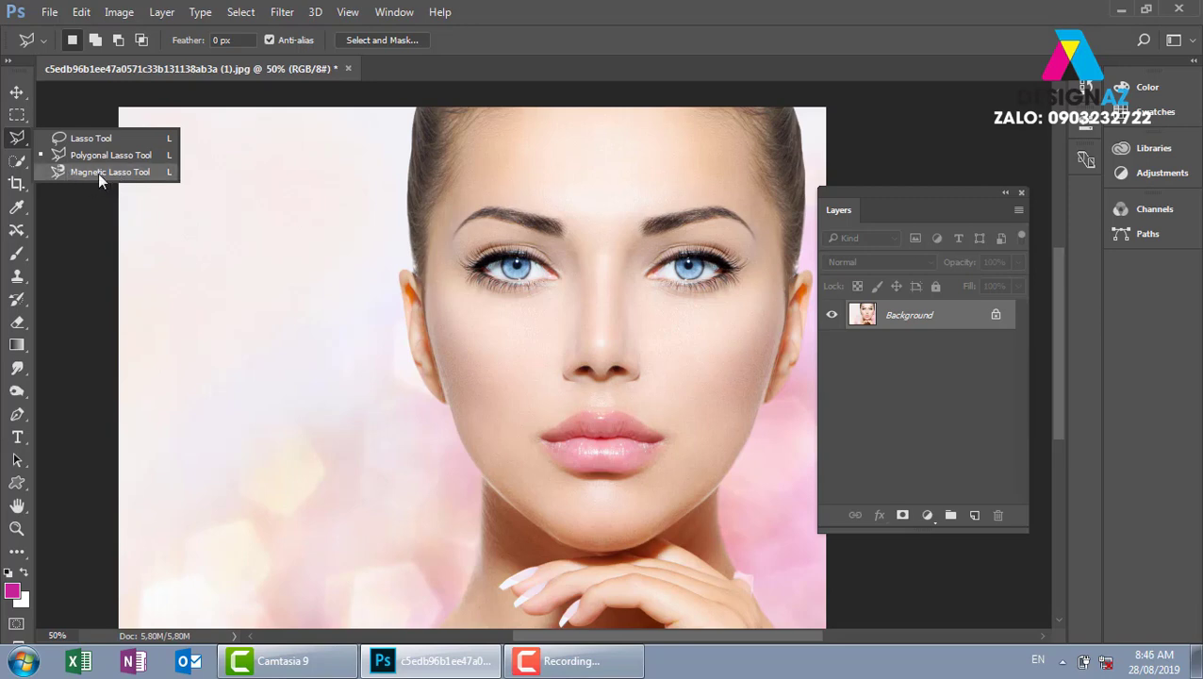
{"action": "left_click", "coordinate": [106, 173]}
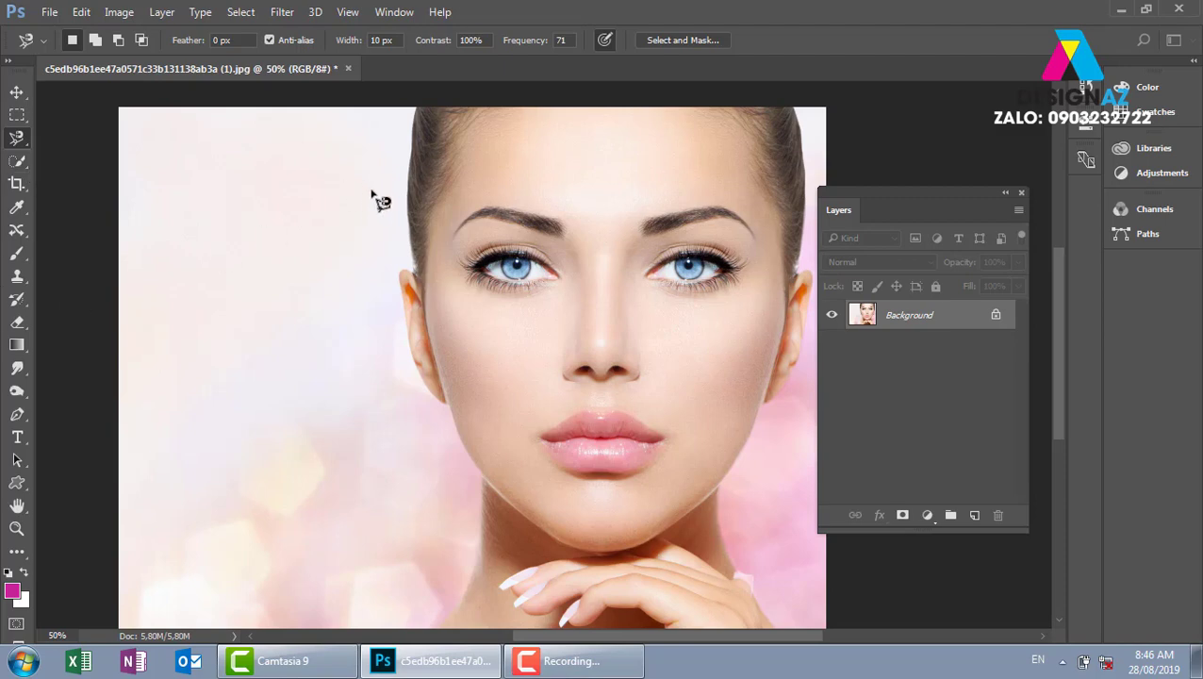
- Browse the thuvienanh folders in the Open dialog to find the portrait folder
{"action": "key", "text": "ctrl+o"}
{"action": "left_click", "coordinate": [227, 42]}
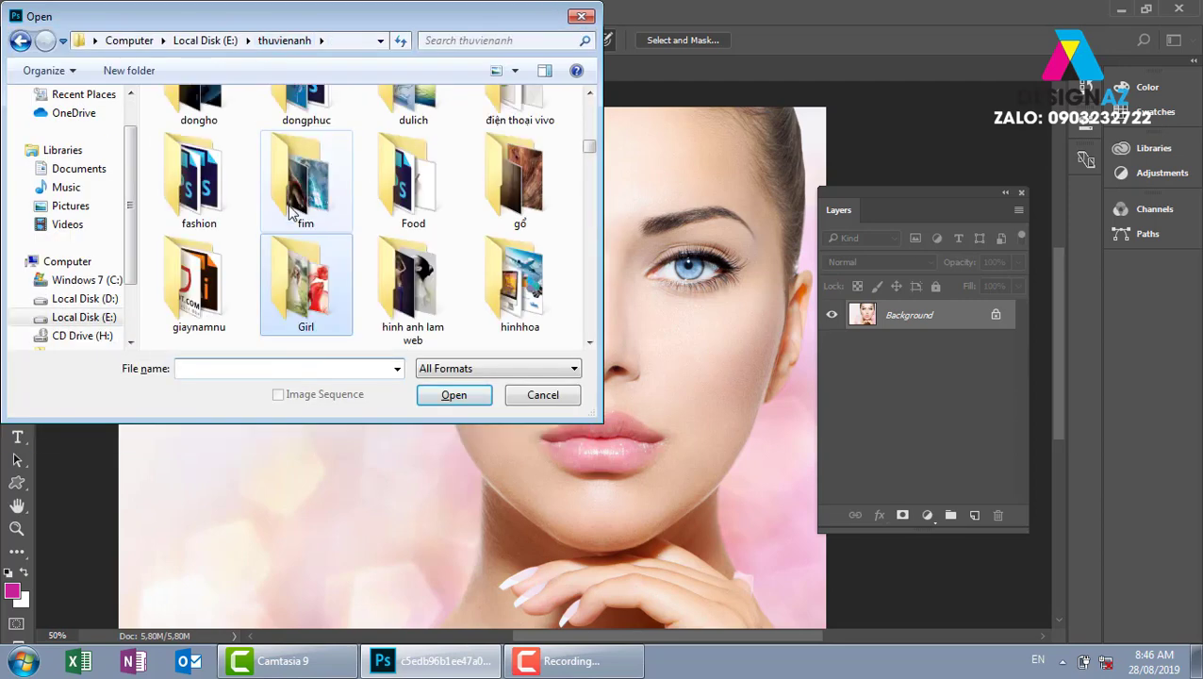
{"action": "left_click", "coordinate": [234, 201]}
{"action": "double_click", "coordinate": [234, 200]}
{"action": "left_click", "coordinate": [234, 201]}
{"action": "key", "text": "Right"}
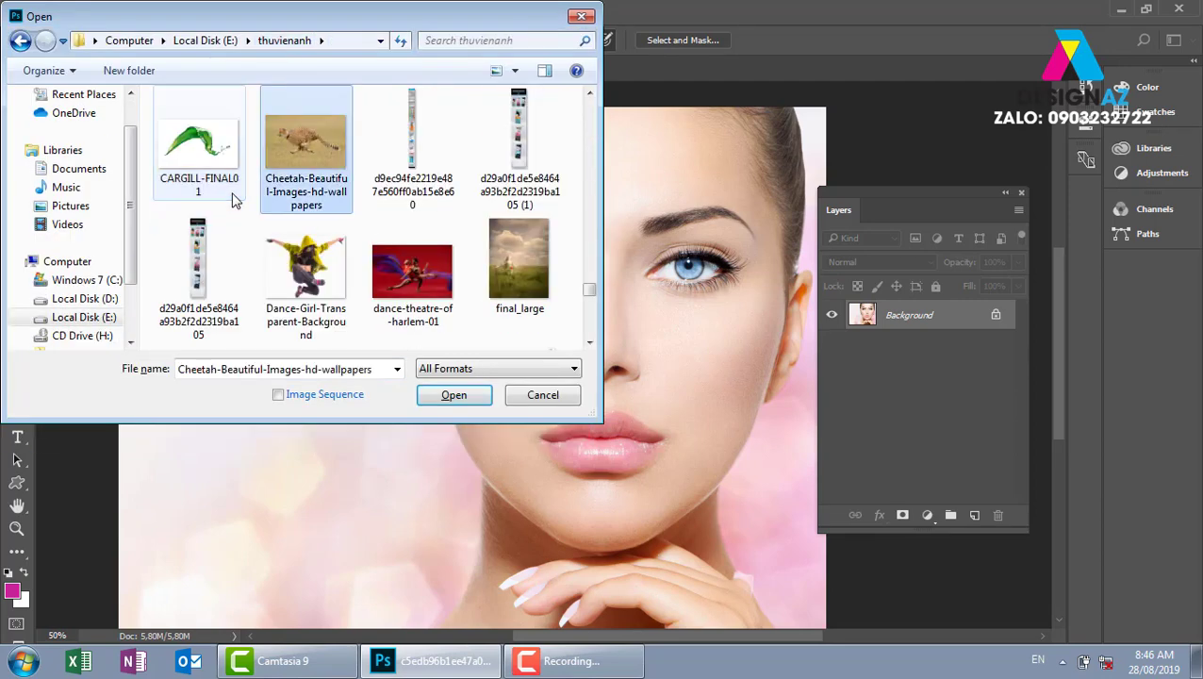
{"action": "key", "text": "BackSpace"}
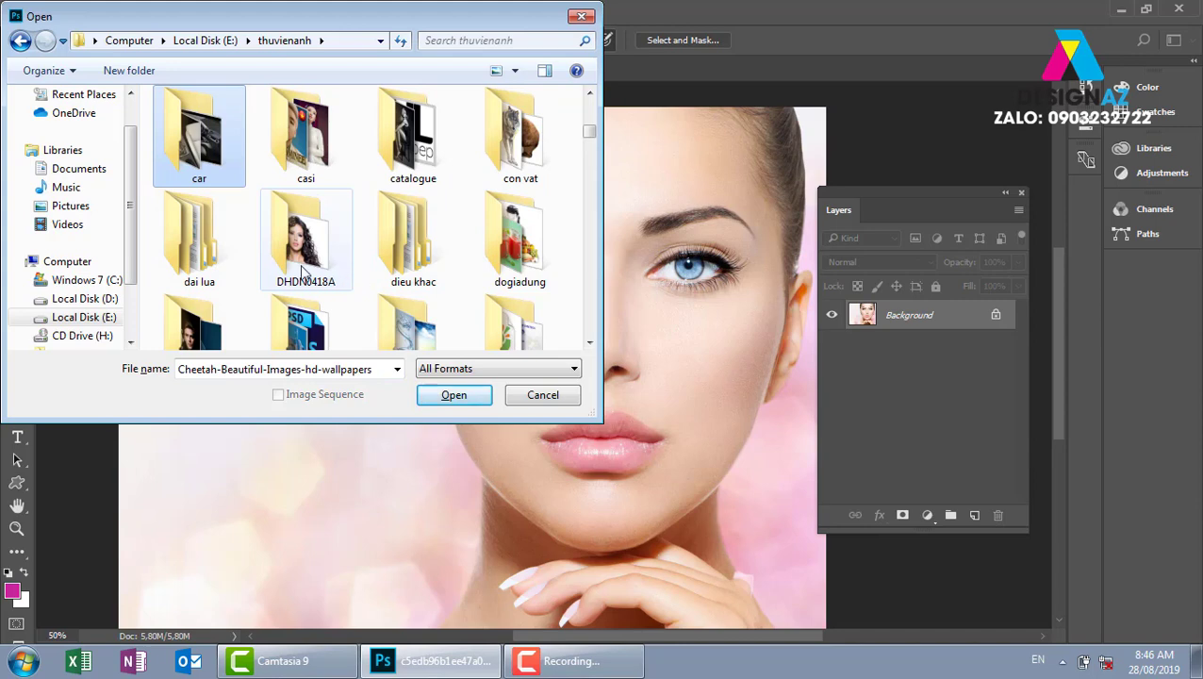
{"action": "key", "text": "Right"}
{"action": "key", "text": "Right"}
{"action": "key", "text": "Right"}
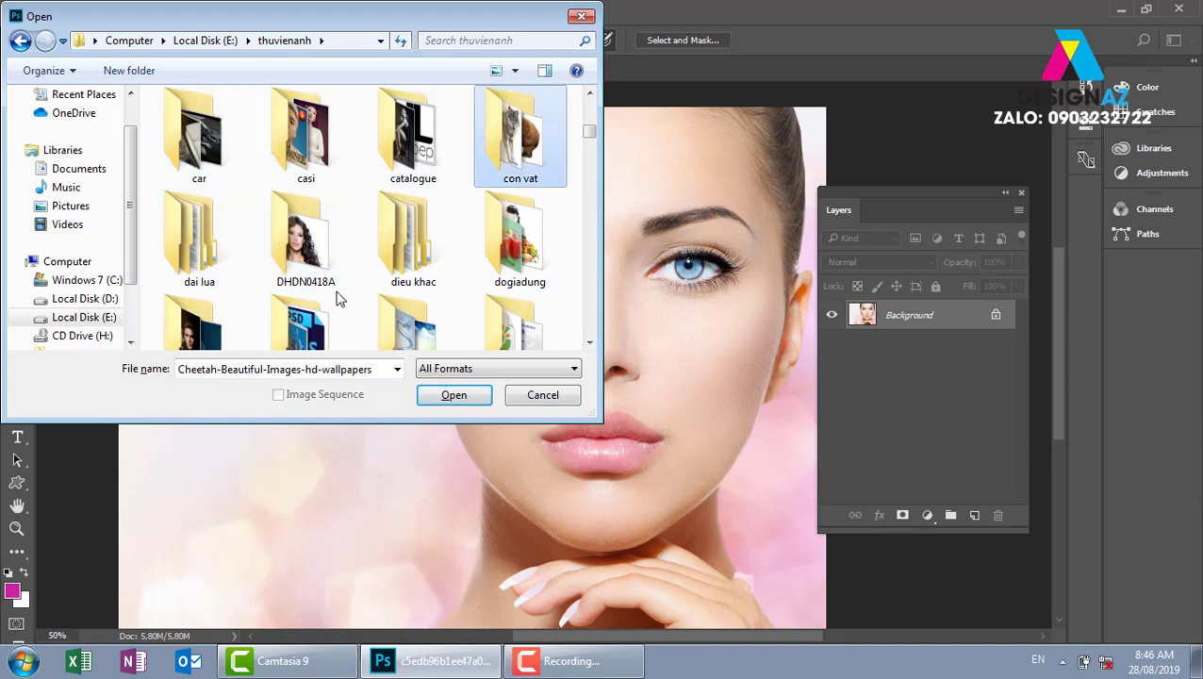
{"action": "key", "text": "Home"}
{"action": "key", "text": "Right"}
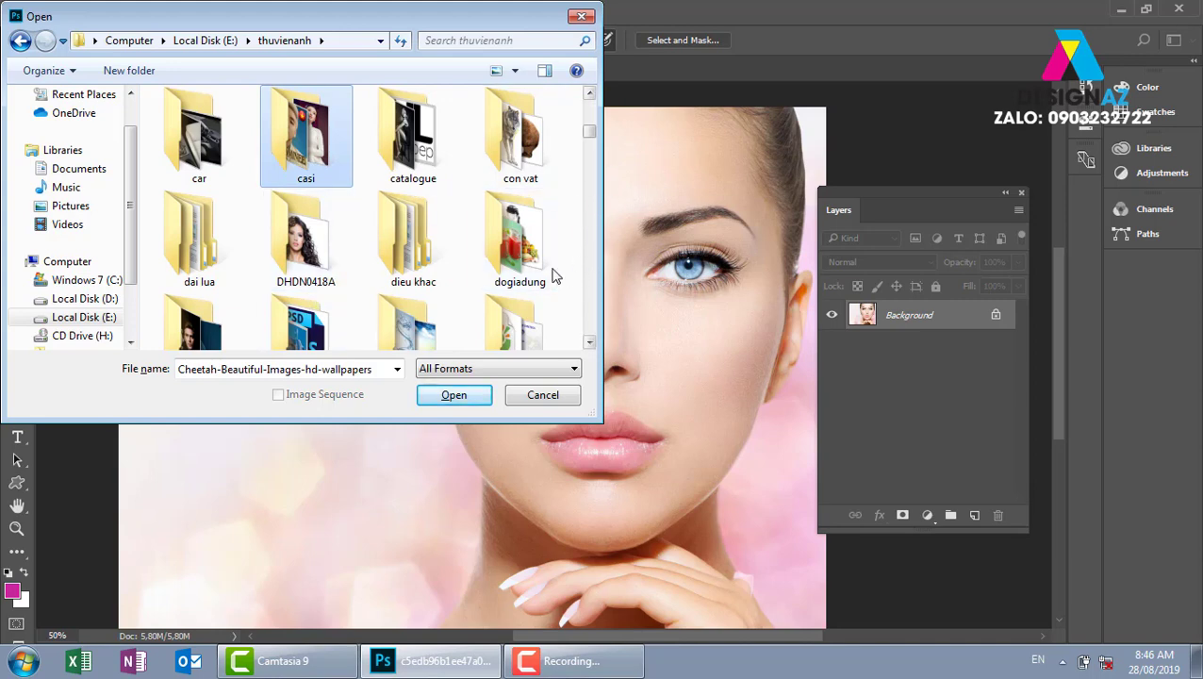
{"action": "left_click", "coordinate": [589, 344]}
{"action": "scroll", "coordinate": [592, 127], "scroll_direction": "up", "scroll_amount": 3}
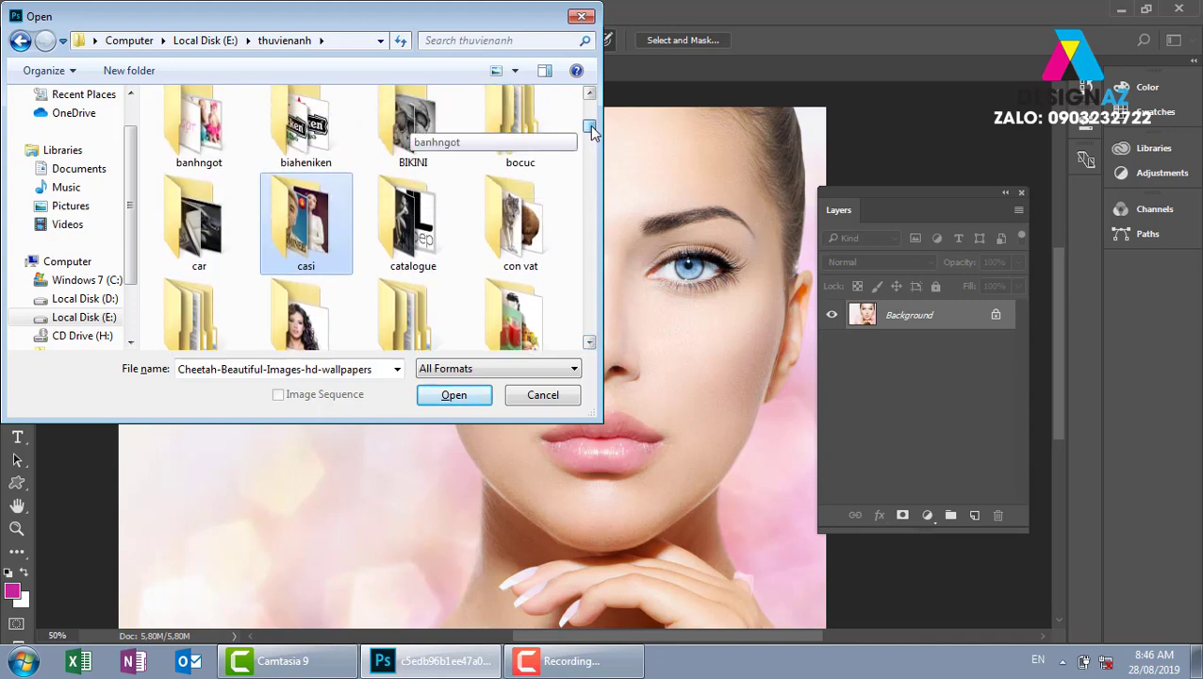
{"action": "left_click_drag", "start_coordinate": [592, 127], "coordinate": [594, 109]}
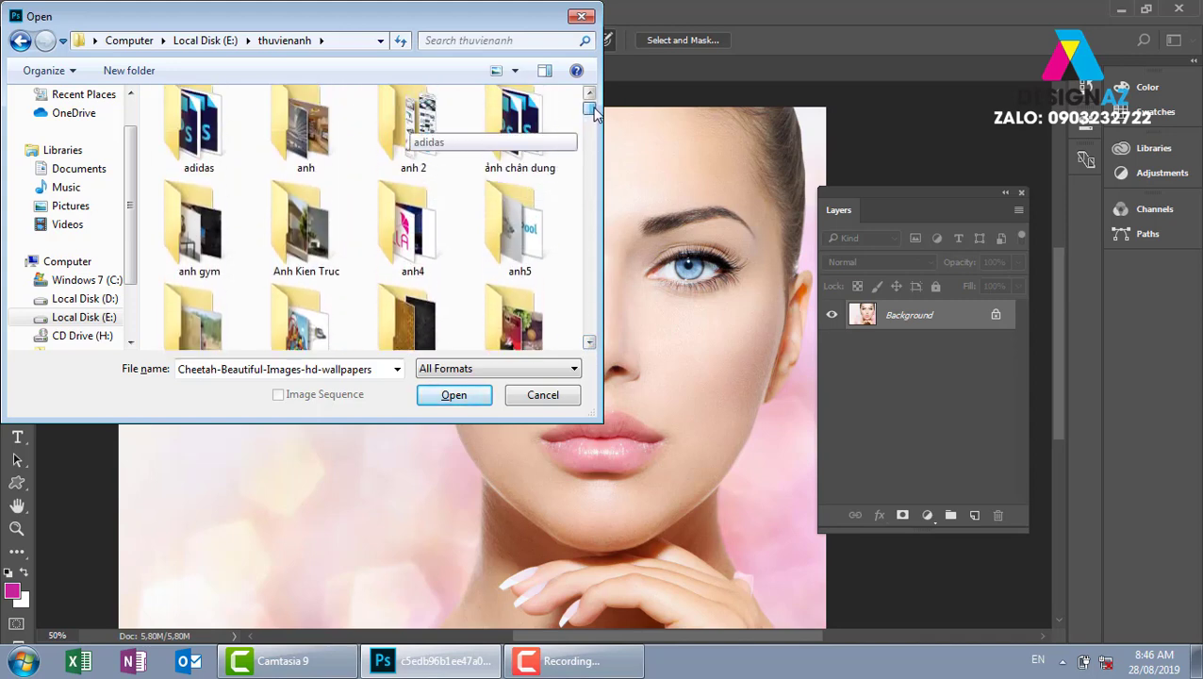
{"action": "double_click", "coordinate": [519, 141]}
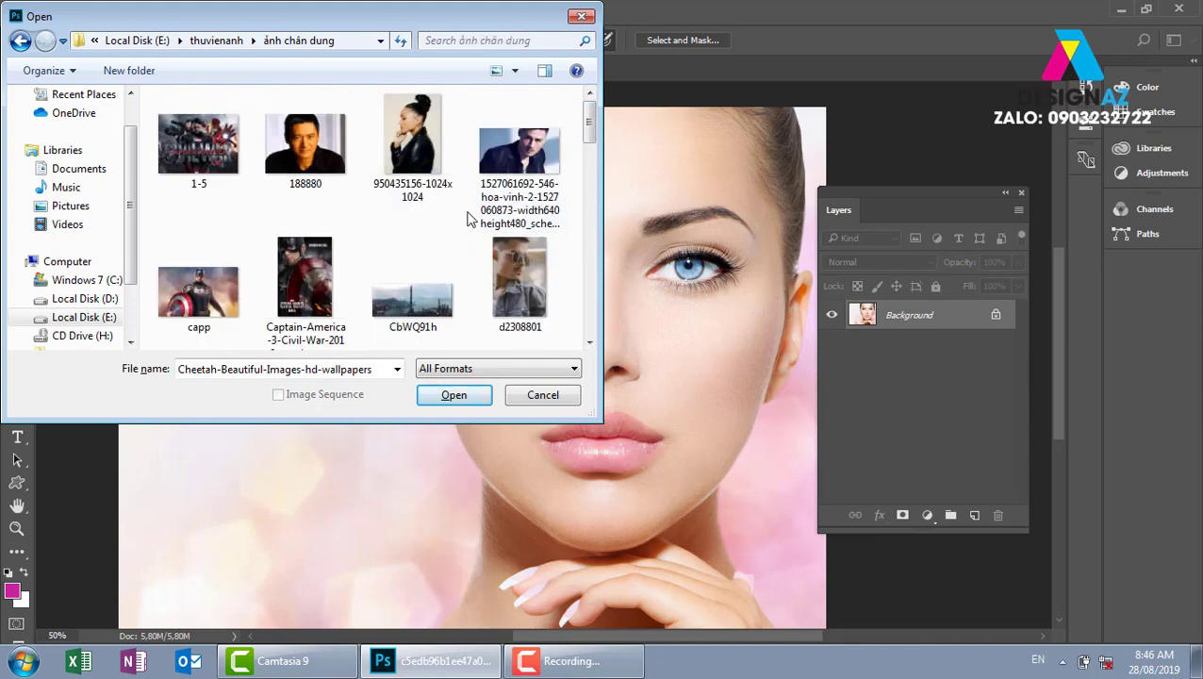
{"action": "left_click", "coordinate": [427, 162]}
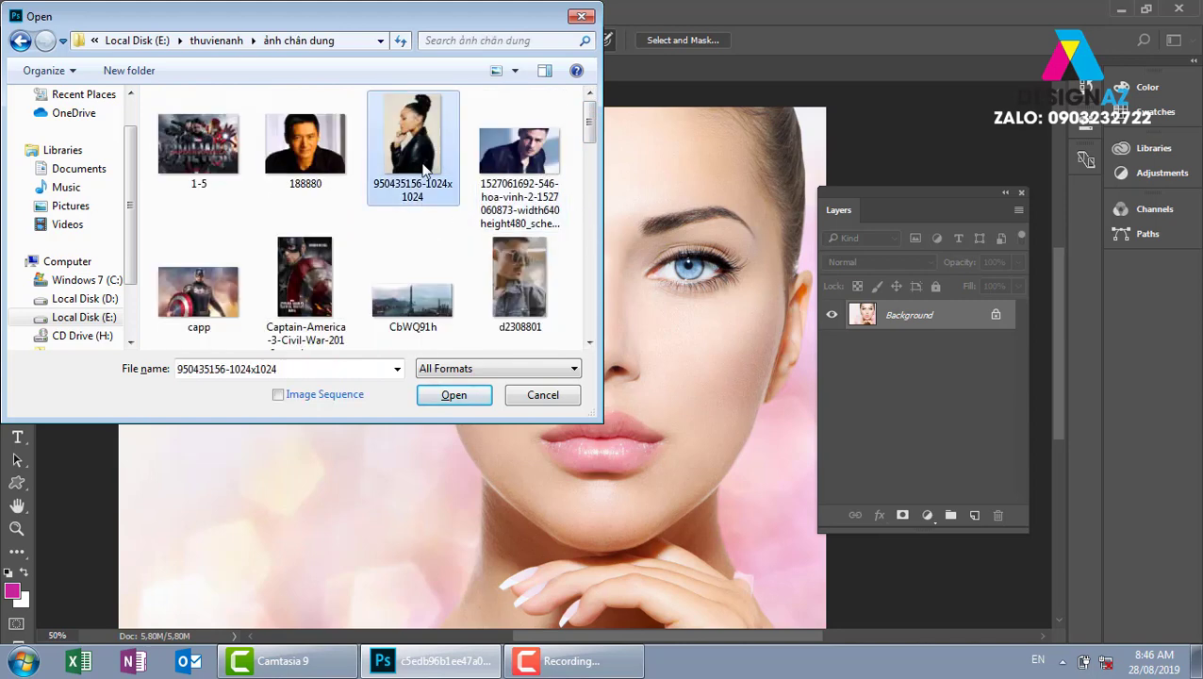
{"action": "left_click", "coordinate": [463, 405]}
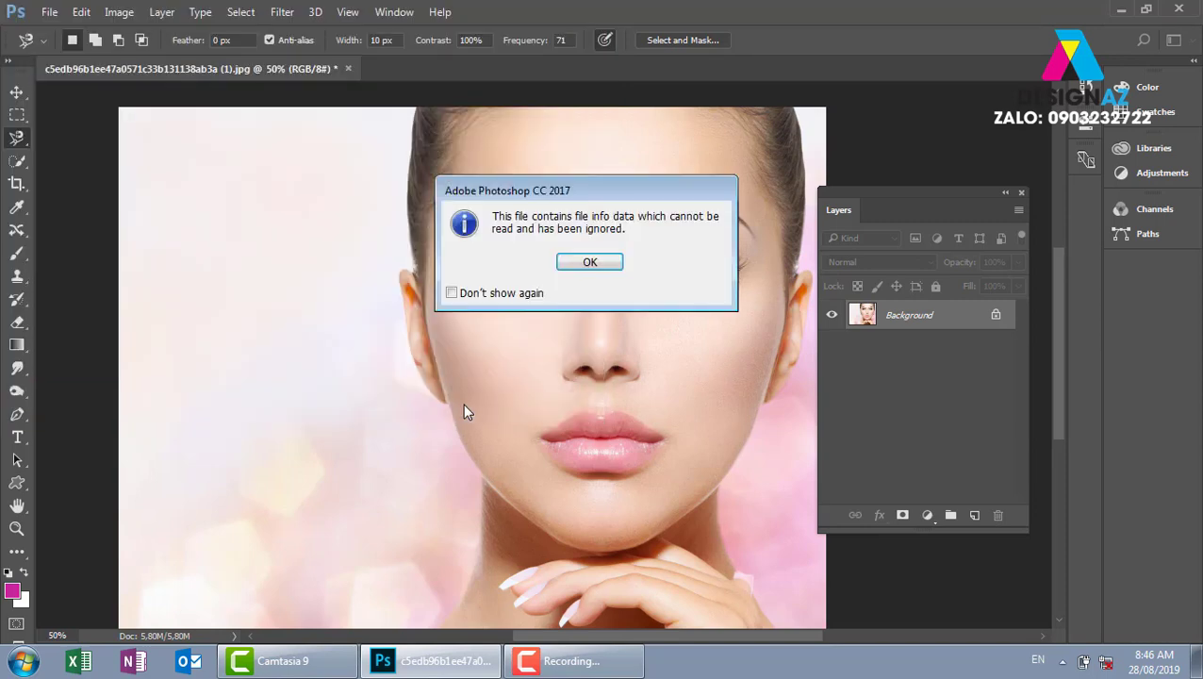
{"action": "left_click", "coordinate": [592, 263]}
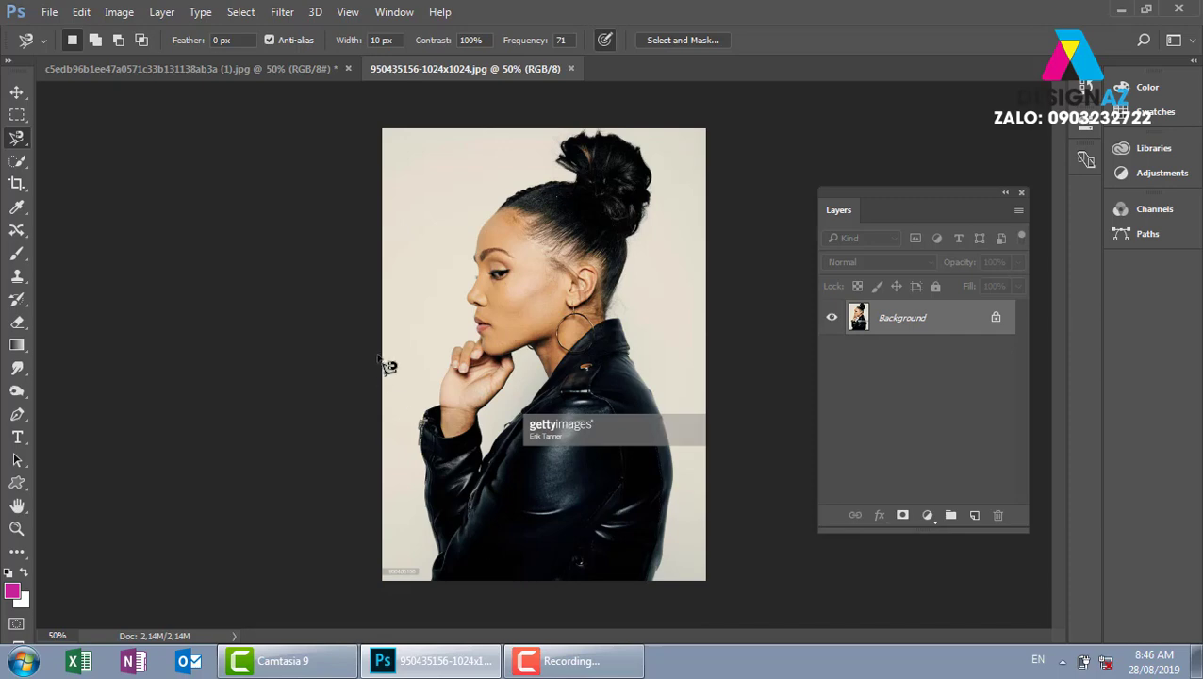
- At 200% zoom, start a Magnetic Lasso at the jacket's bottom edge, tracing toward the wrist
{"action": "key", "text": "ctrl+plus"}
{"action": "key", "text": "ctrl+plus"}
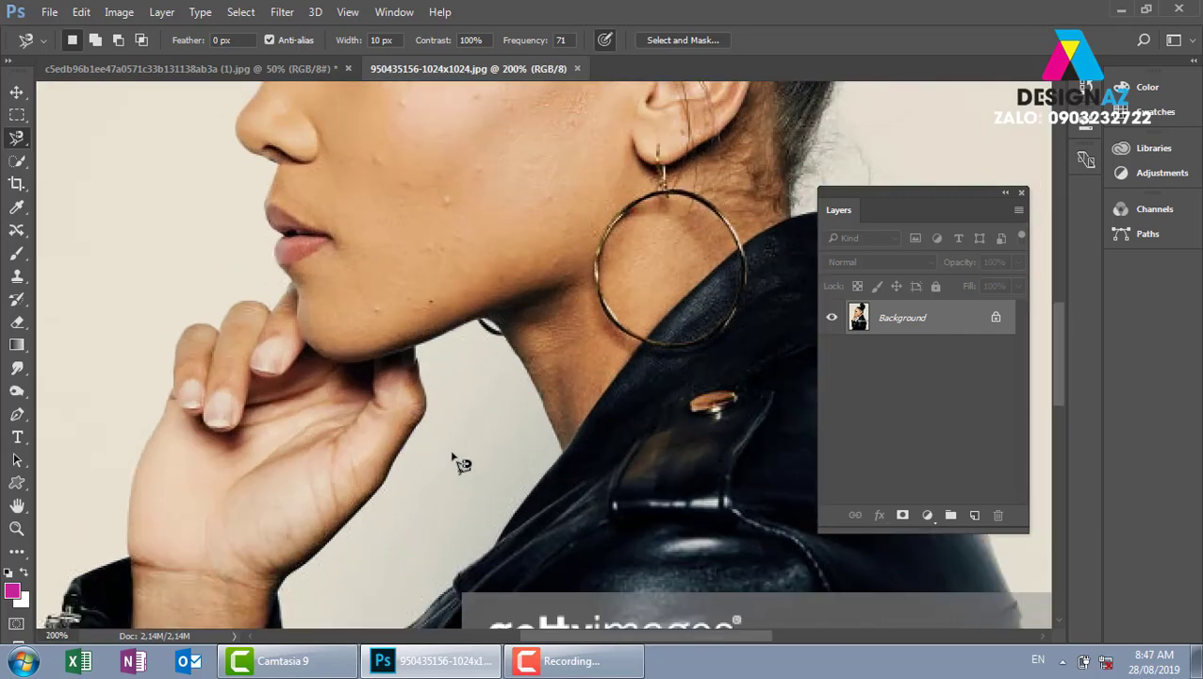
{"action": "key", "text": "ctrl+plus"}
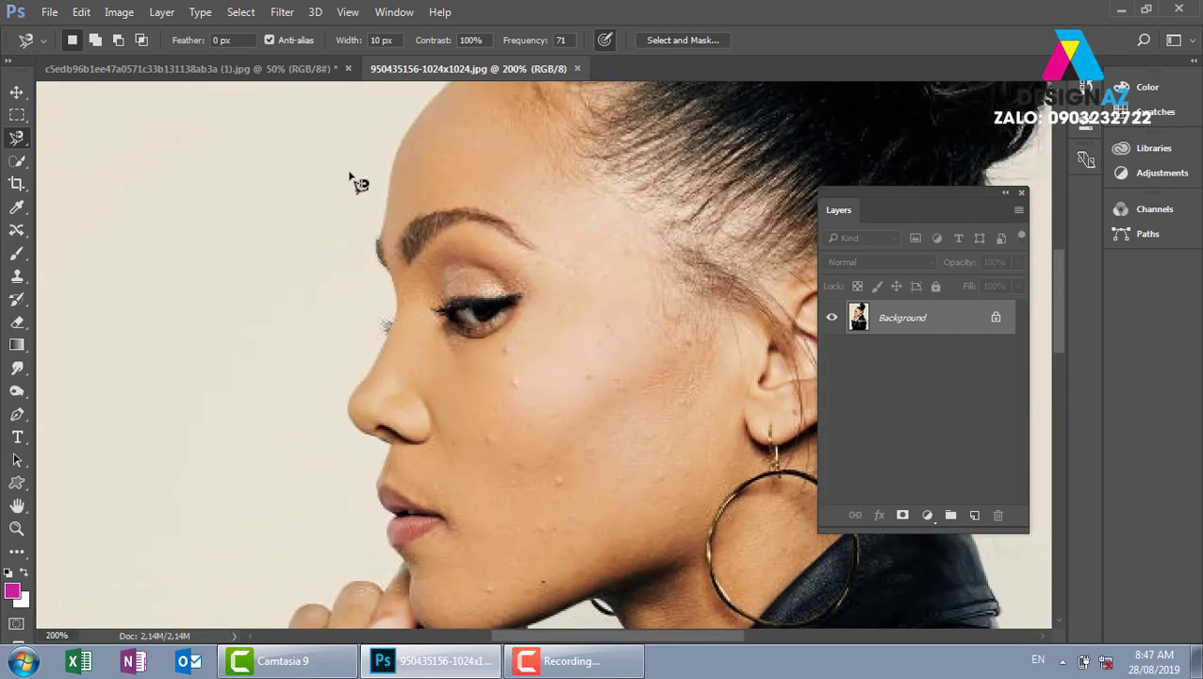
{"action": "mouse_move", "coordinate": [457, 237]}
{"action": "left_mouse_down"}
{"action": "mouse_move", "coordinate": [473, 325]}
{"action": "mouse_move", "coordinate": [422, 397]}
{"action": "left_mouse_up"}
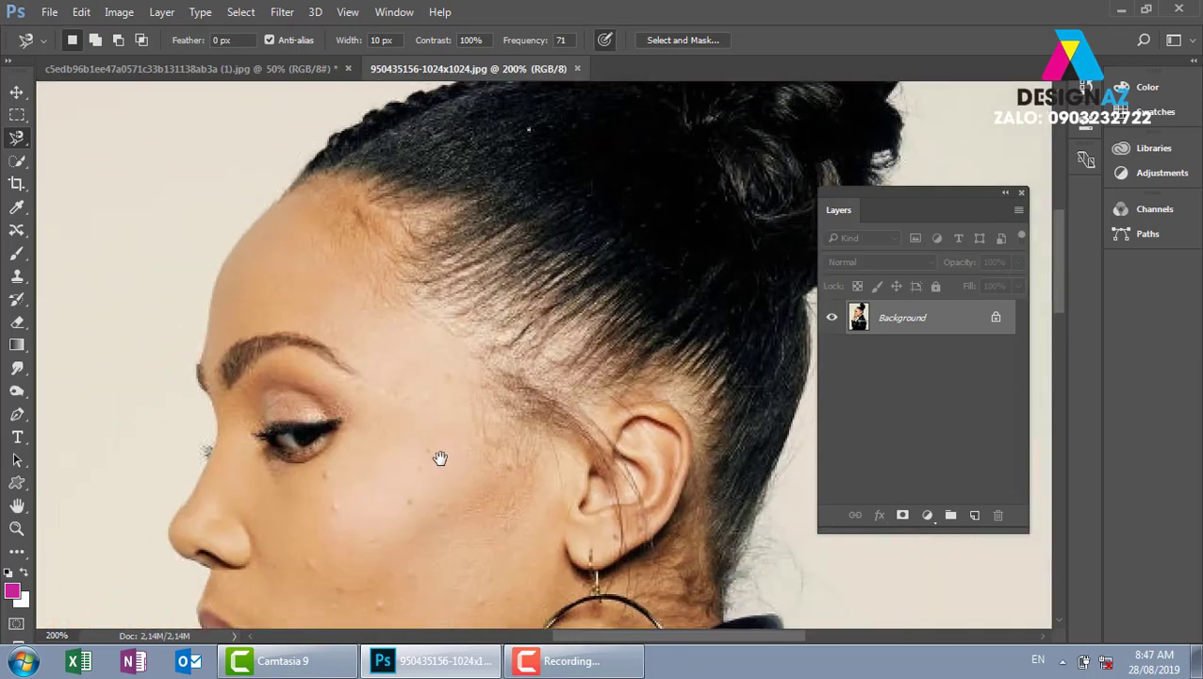
{"action": "mouse_move", "coordinate": [437, 459]}
{"action": "left_mouse_down"}
{"action": "mouse_move", "coordinate": [445, 311]}
{"action": "mouse_move", "coordinate": [466, 247]}
{"action": "left_mouse_up"}
{"action": "scroll", "coordinate": [433, 264], "scroll_direction": "left", "scroll_amount": 2}
{"action": "scroll", "coordinate": [406, 281], "scroll_direction": "down", "scroll_amount": 5}
{"action": "scroll", "coordinate": [387, 349], "scroll_direction": "down", "scroll_amount": 3}
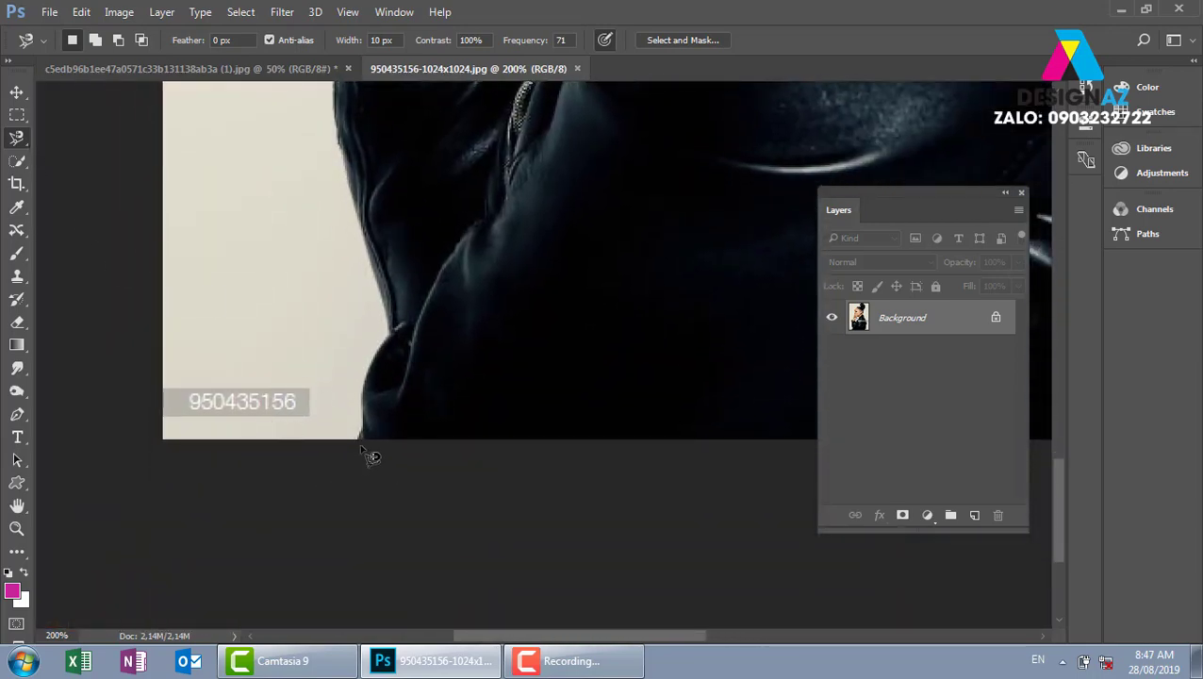
{"action": "left_click", "coordinate": [359, 437]}
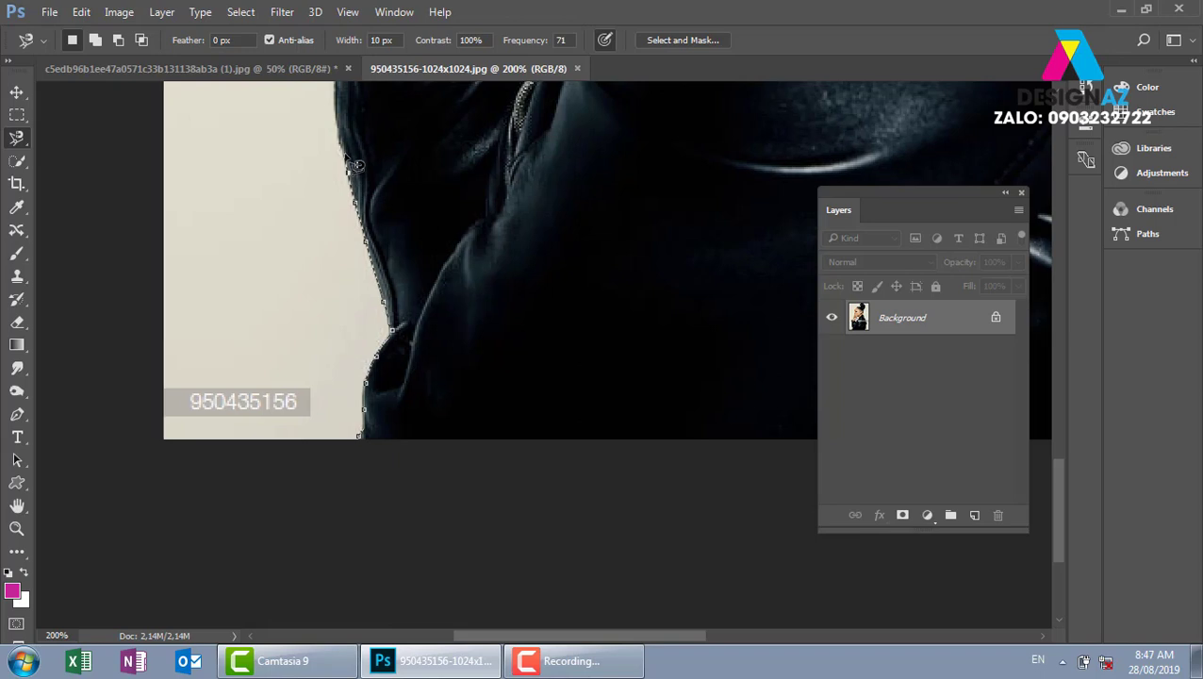
{"action": "scroll", "coordinate": [347, 236], "scroll_direction": "up", "scroll_amount": 2}
{"action": "scroll", "coordinate": [348, 377], "scroll_direction": "up", "scroll_amount": 5}
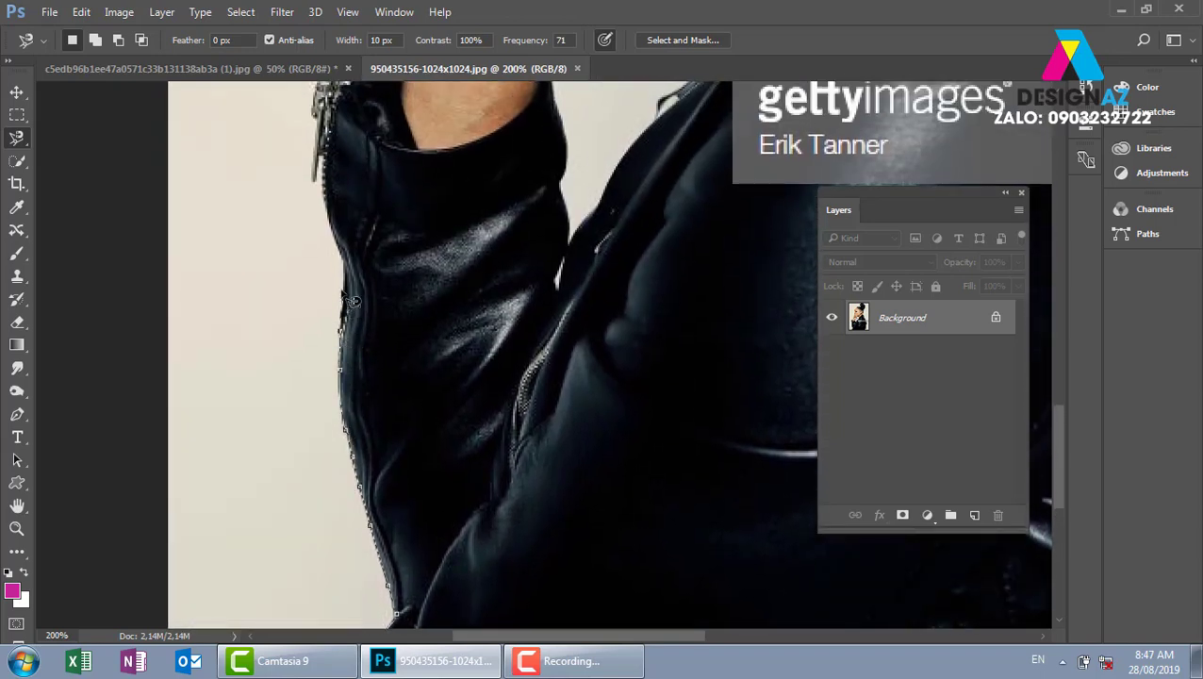
{"action": "scroll", "coordinate": [348, 377], "scroll_direction": "up", "scroll_amount": 4}
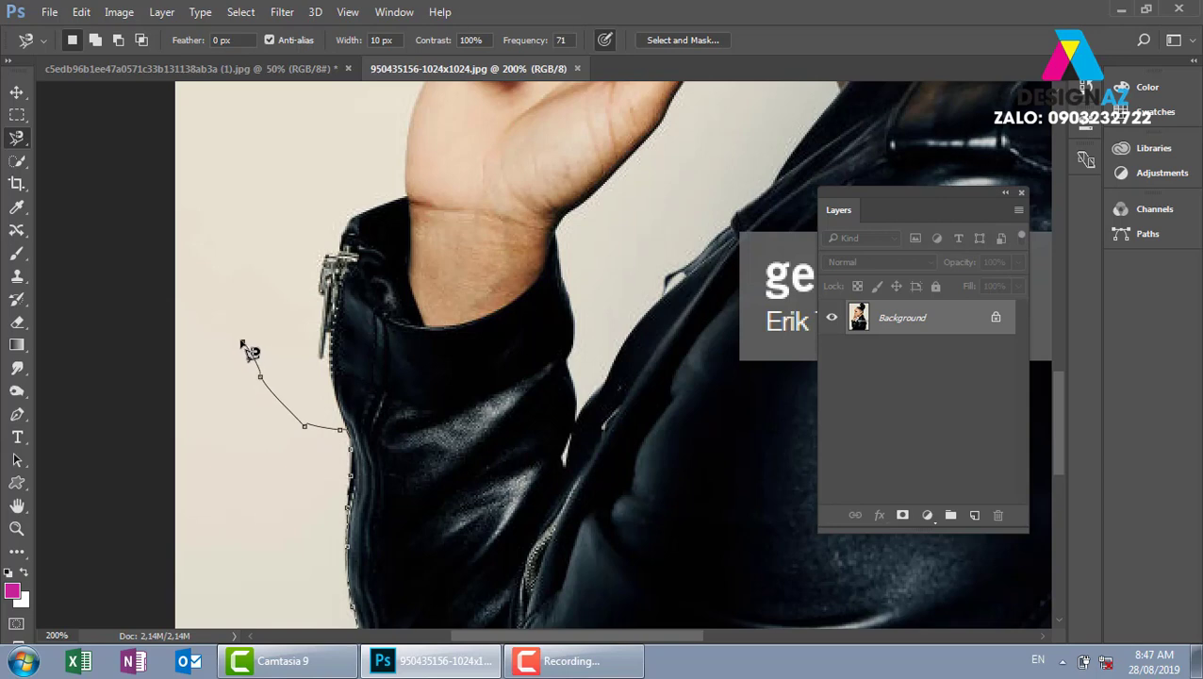
{"action": "key", "text": "BackSpace"}
{"action": "key", "text": "BackSpace"}
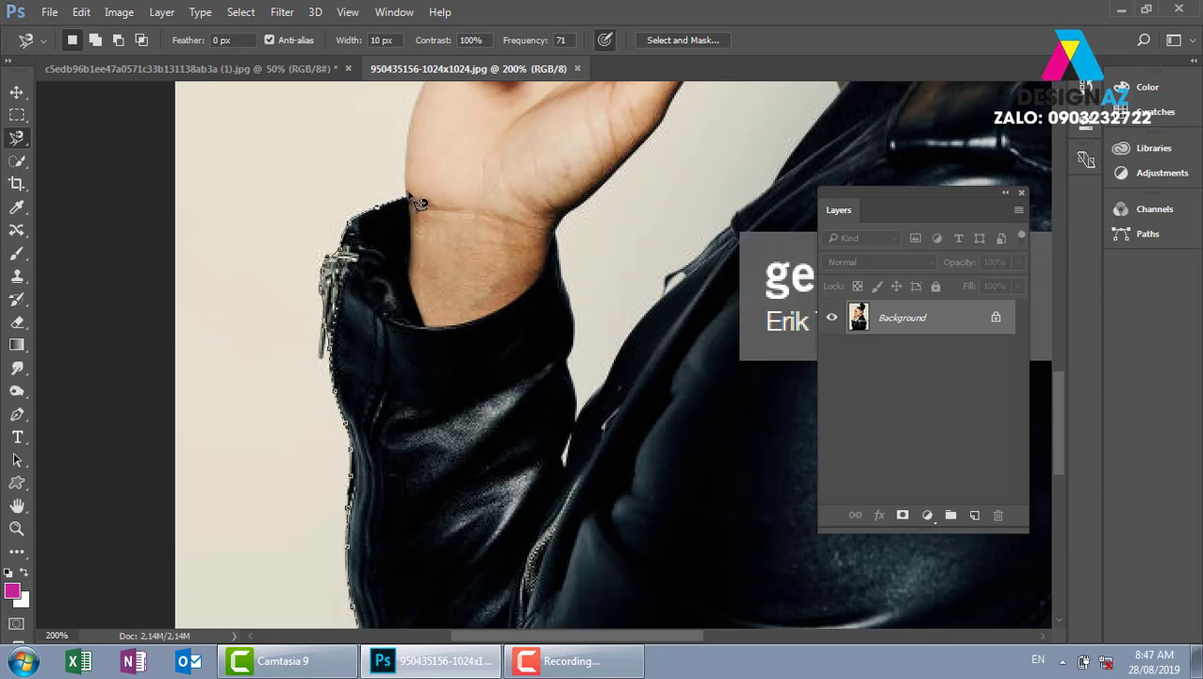
- Trace the Magnetic Lasso over the hand, face profile, brow and hair bun
{"action": "left_click_drag", "start_coordinate": [418, 179], "coordinate": [321, 523]}
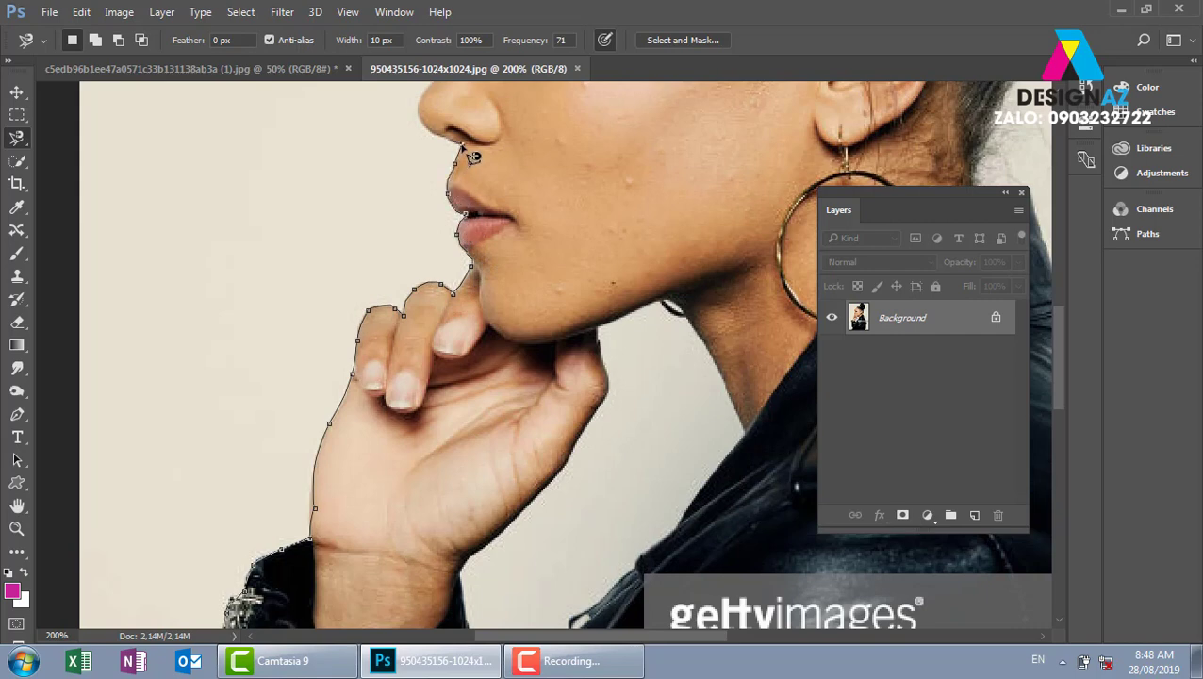
{"action": "left_click_drag", "start_coordinate": [459, 141], "coordinate": [422, 424]}
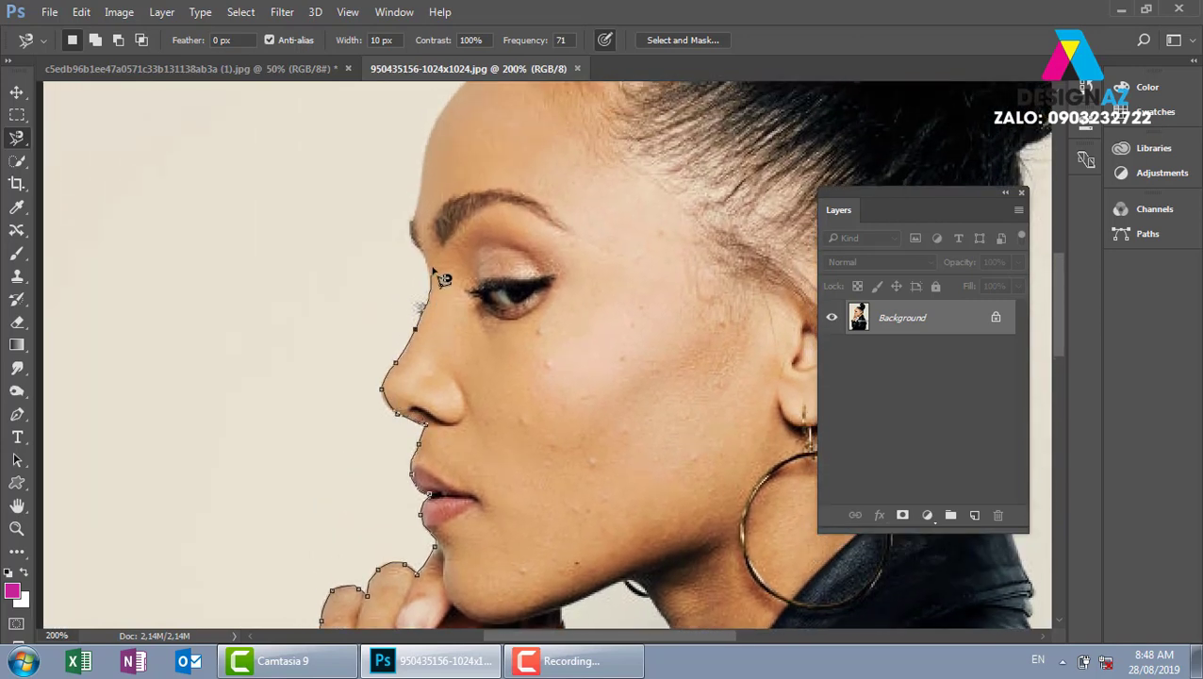
{"action": "left_click_drag", "start_coordinate": [424, 165], "coordinate": [307, 464]}
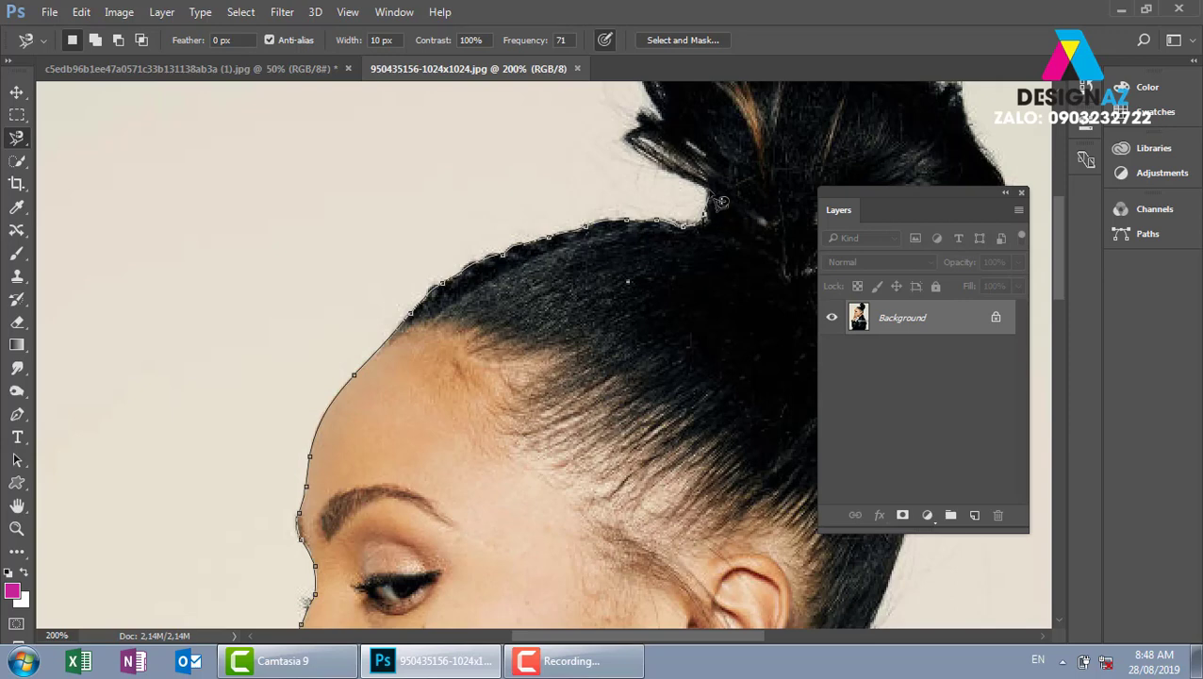
{"action": "left_click_drag", "start_coordinate": [653, 161], "coordinate": [484, 352]}
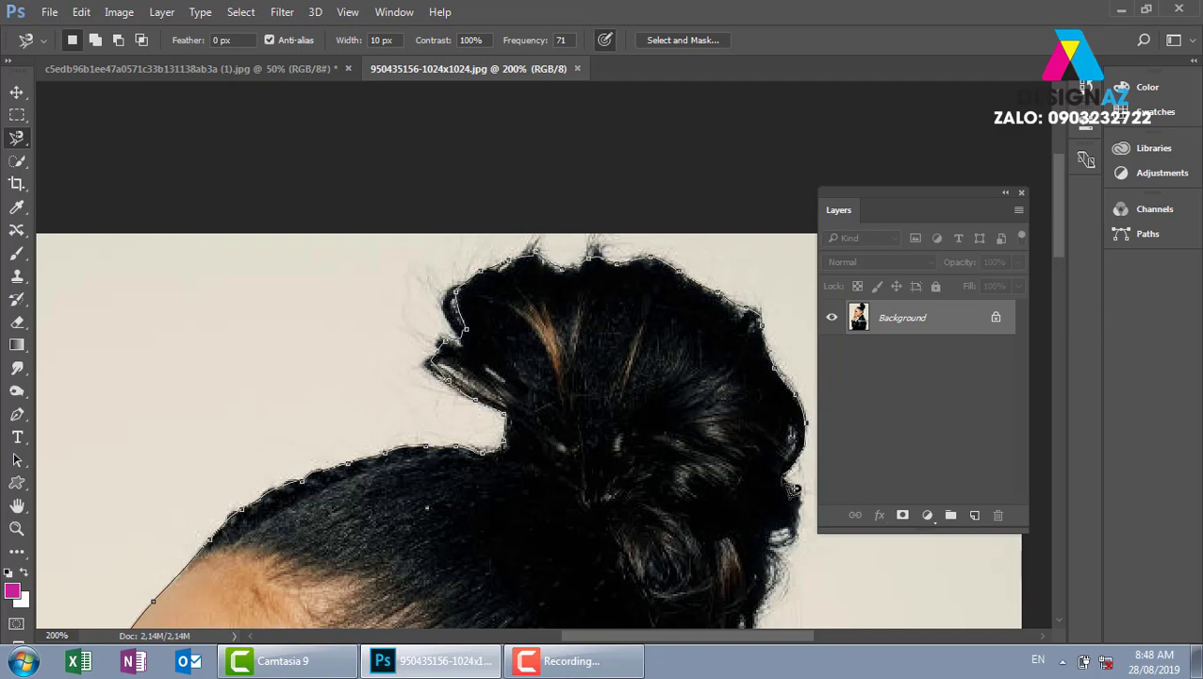
{"action": "left_click_drag", "start_coordinate": [781, 484], "coordinate": [595, 250]}
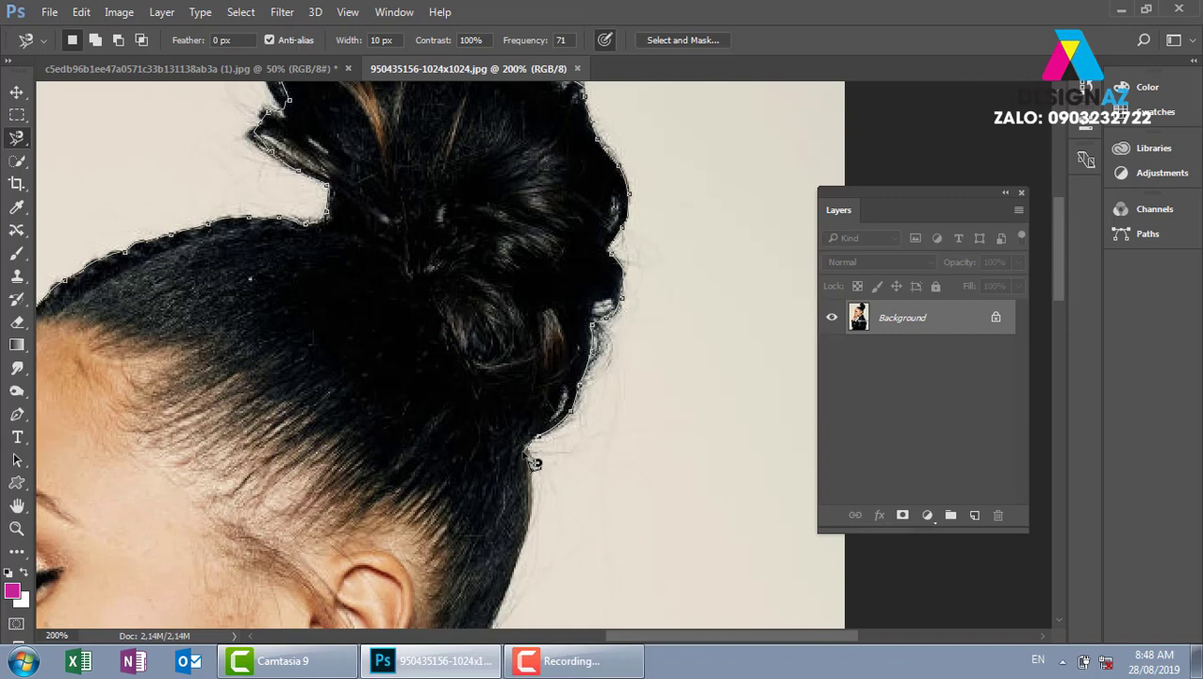
{"action": "left_click_drag", "start_coordinate": [533, 462], "coordinate": [521, 215]}
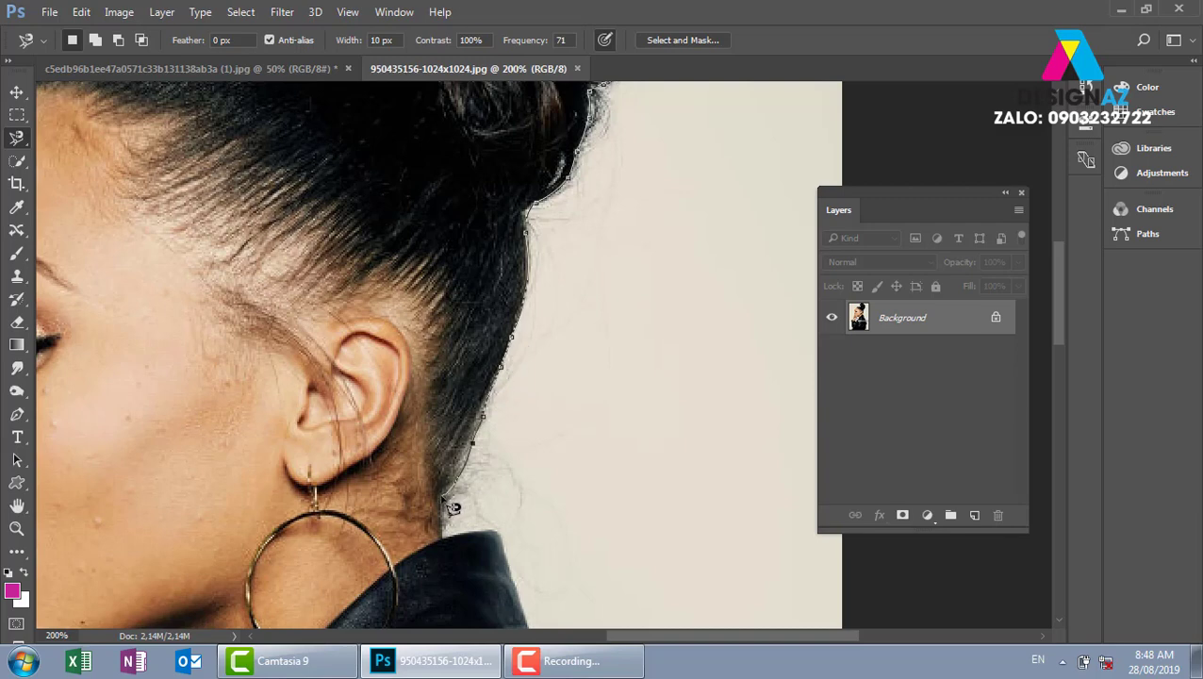
- Continue the outline down the neck and jacket back, closing it along the bottom edge
{"action": "left_click_drag", "start_coordinate": [452, 508], "coordinate": [465, 351]}
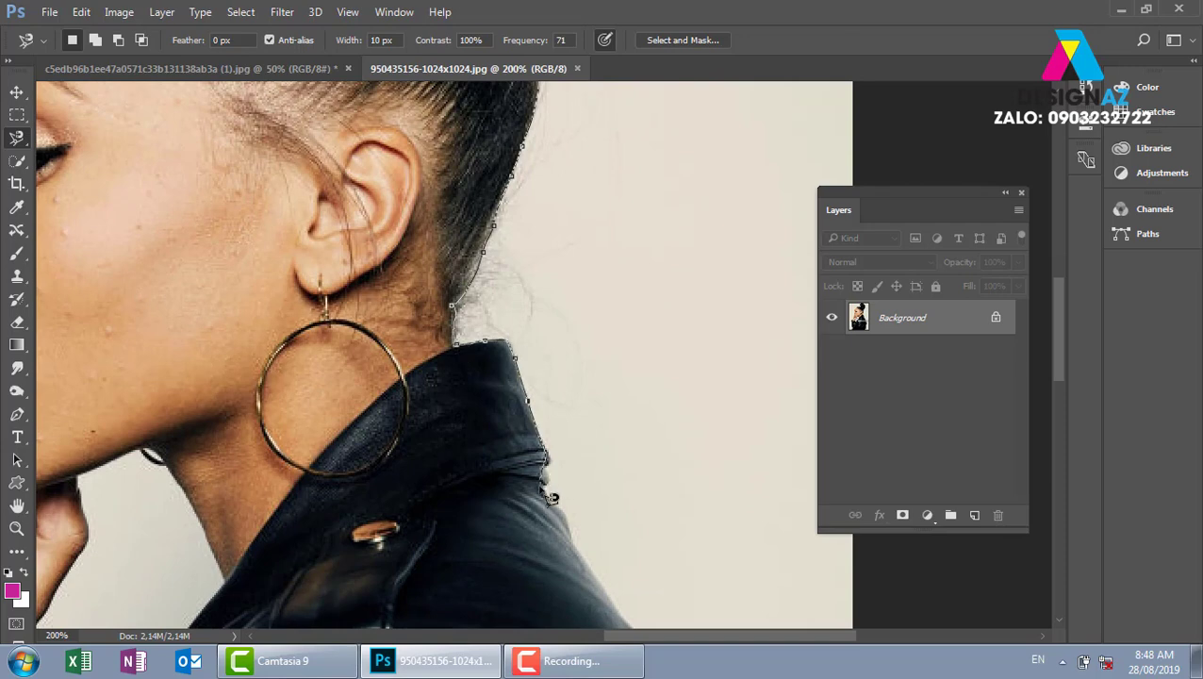
{"action": "left_click_drag", "start_coordinate": [569, 545], "coordinate": [382, 173]}
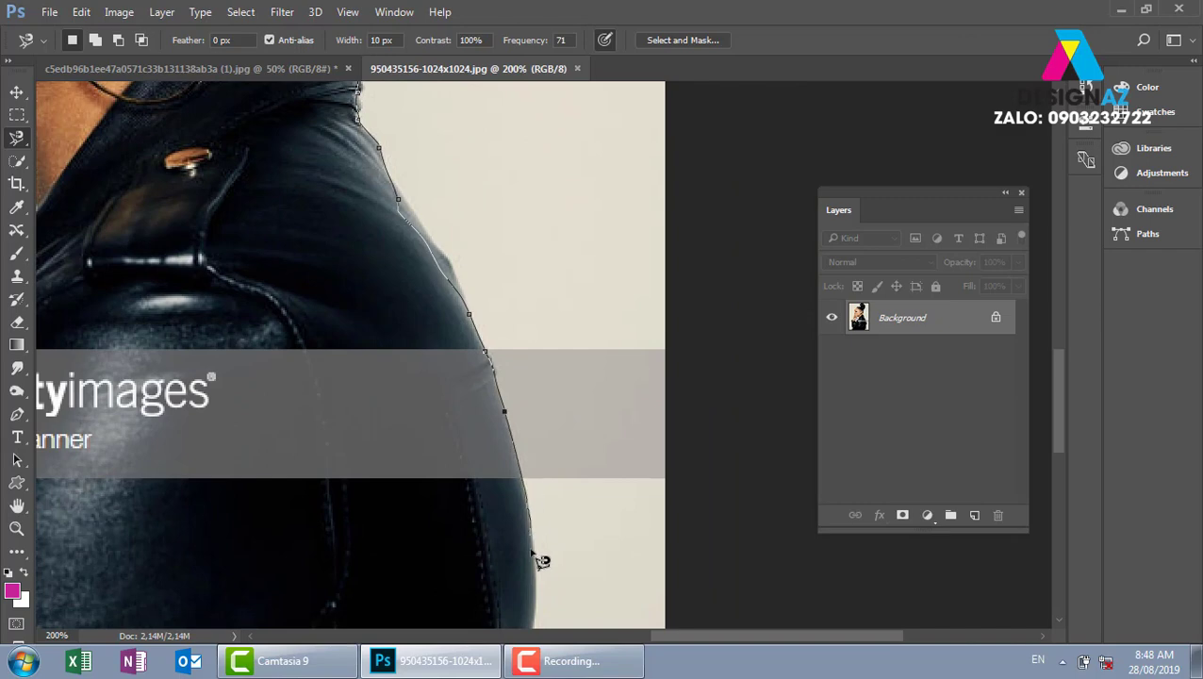
{"action": "left_click_drag", "start_coordinate": [532, 534], "coordinate": [530, 188]}
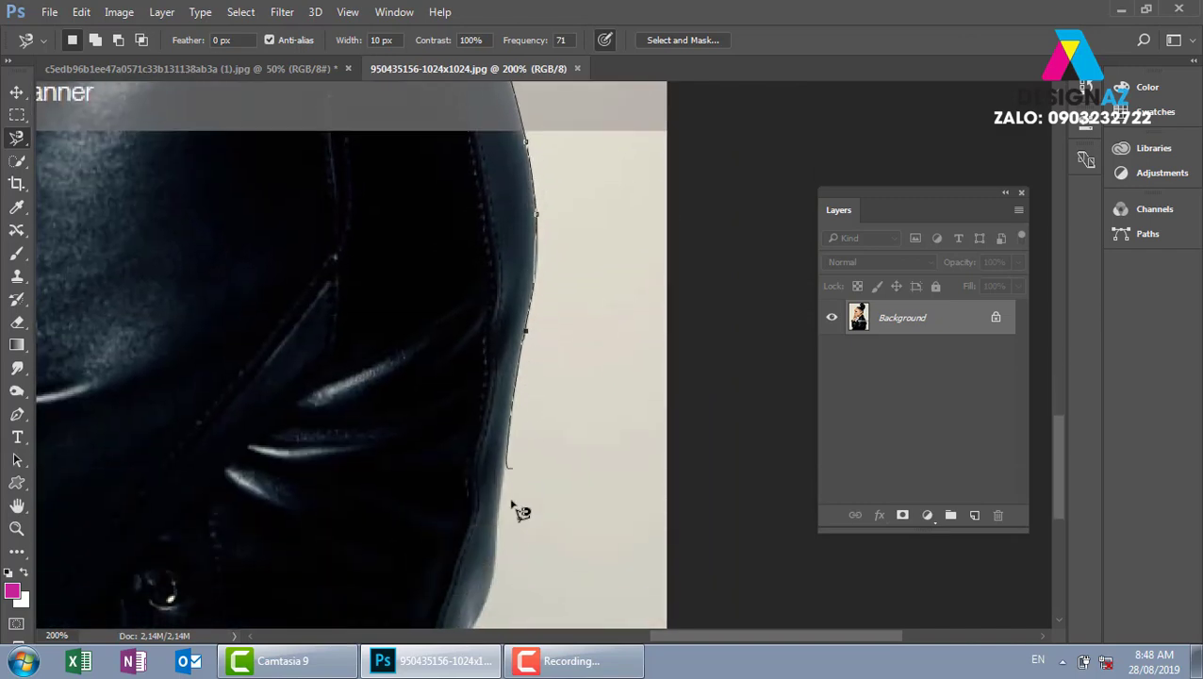
{"action": "left_click_drag", "start_coordinate": [497, 572], "coordinate": [573, 263]}
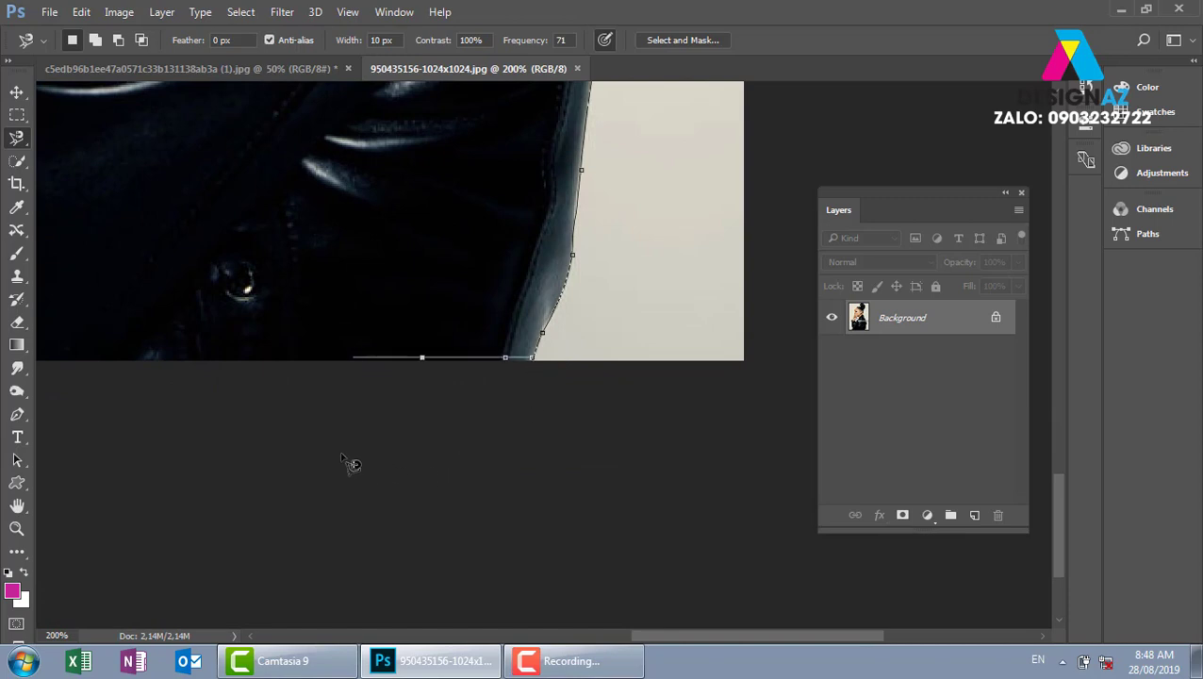
{"action": "left_click_drag", "start_coordinate": [278, 426], "coordinate": [595, 444]}
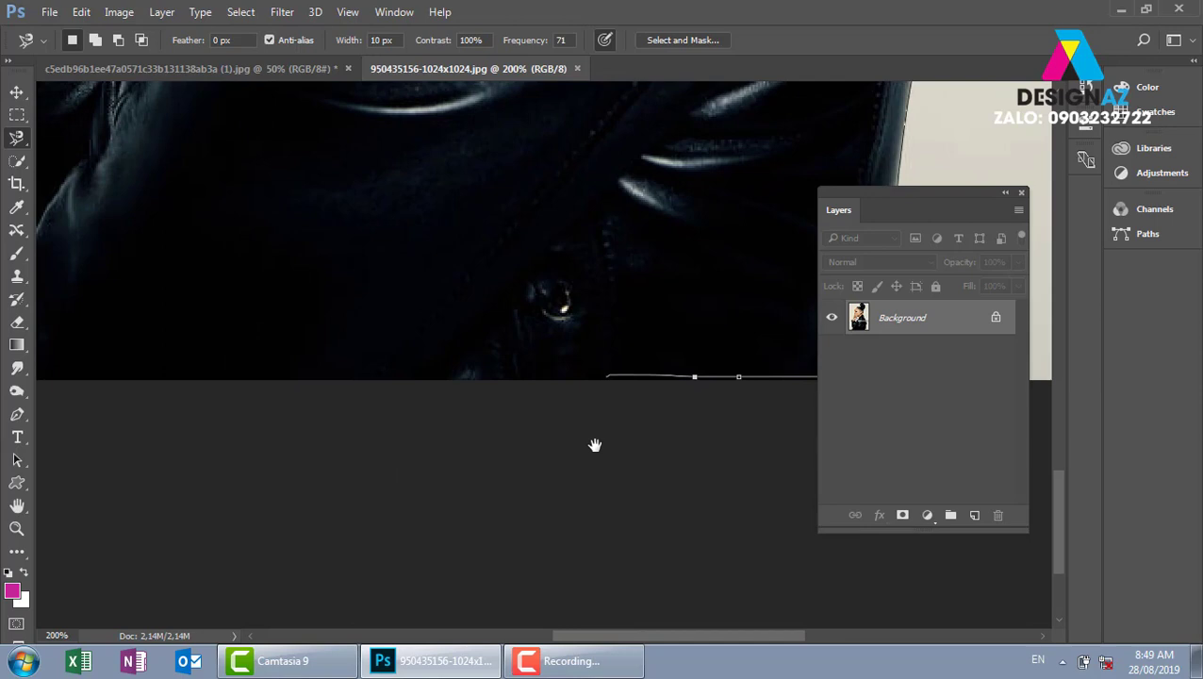
{"action": "mouse_move", "coordinate": [595, 444]}
{"action": "left_mouse_down"}
{"action": "mouse_move", "coordinate": [341, 414]}
{"action": "mouse_move", "coordinate": [536, 435]}
{"action": "left_mouse_up"}
{"action": "left_click_drag", "start_coordinate": [212, 406], "coordinate": [526, 422]}
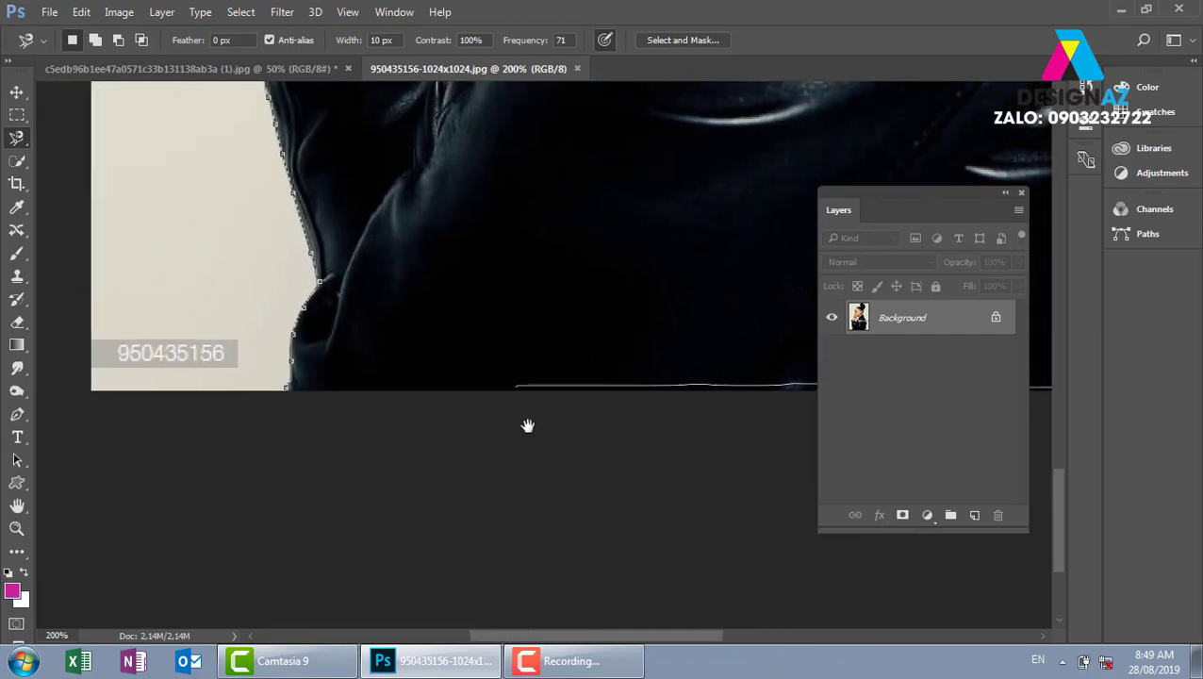
{"action": "left_click", "coordinate": [304, 396]}
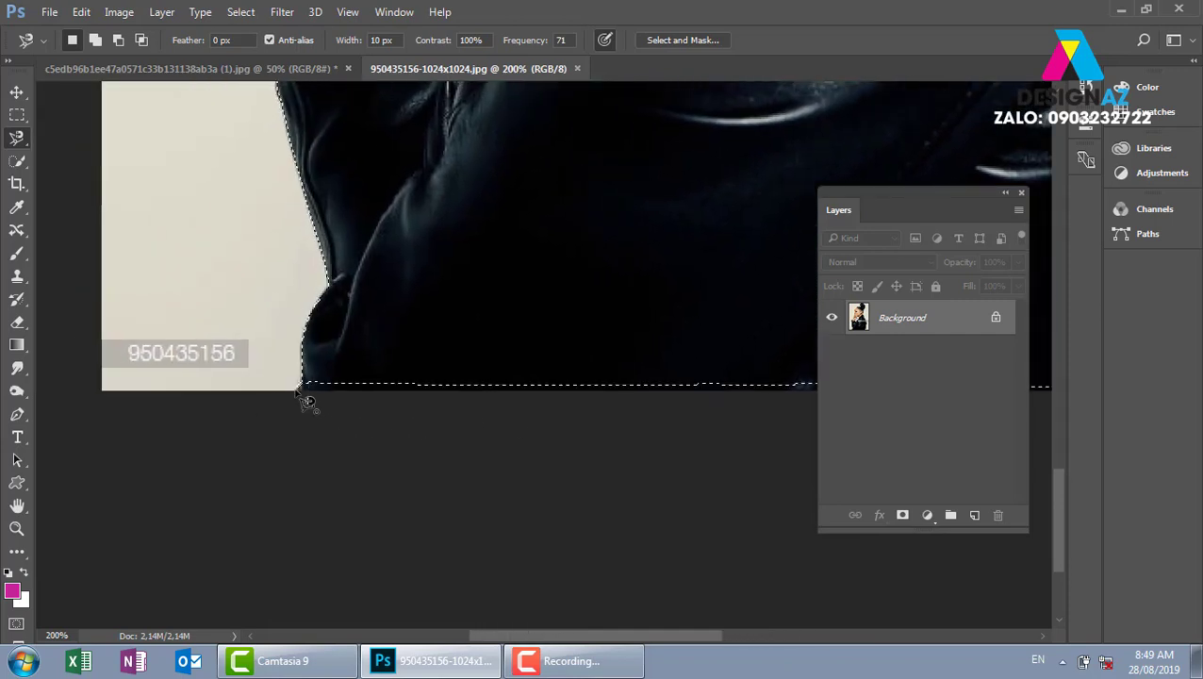
{"action": "scroll", "coordinate": [547, 517], "scroll_direction": "down", "scroll_amount": 5}
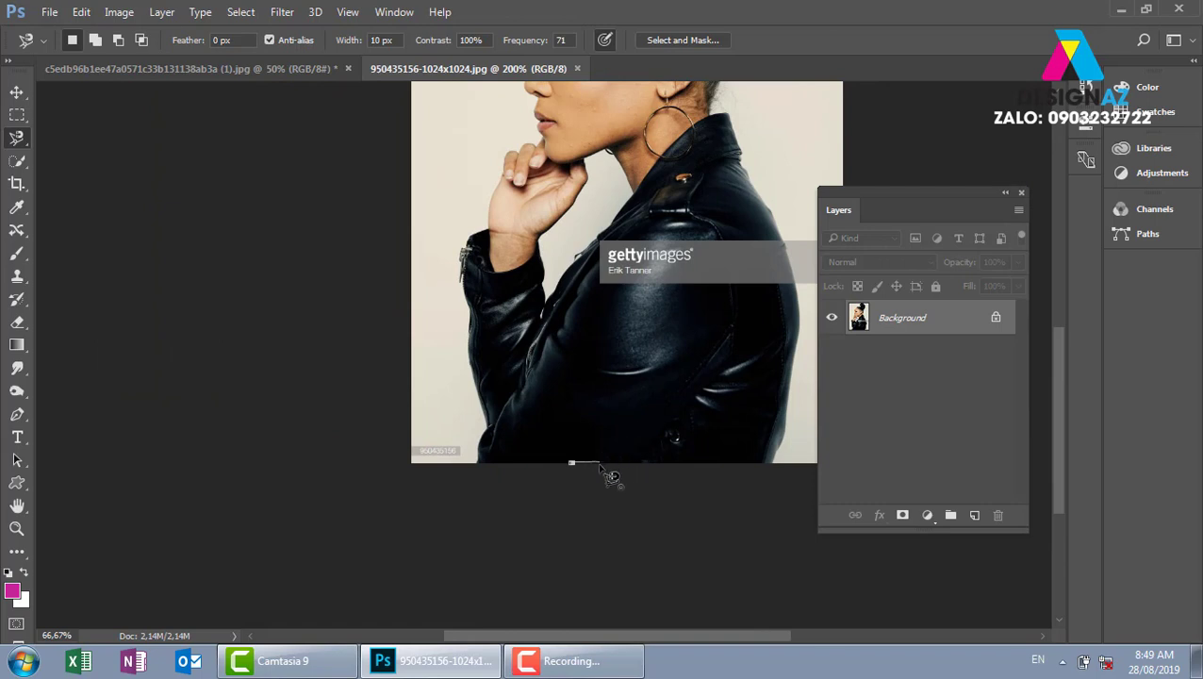
- Close the Magnetic Lasso outline into a selection around the woman
{"action": "double_click", "coordinate": [599, 465]}
{"action": "left_click_drag", "start_coordinate": [664, 319], "coordinate": [435, 503]}
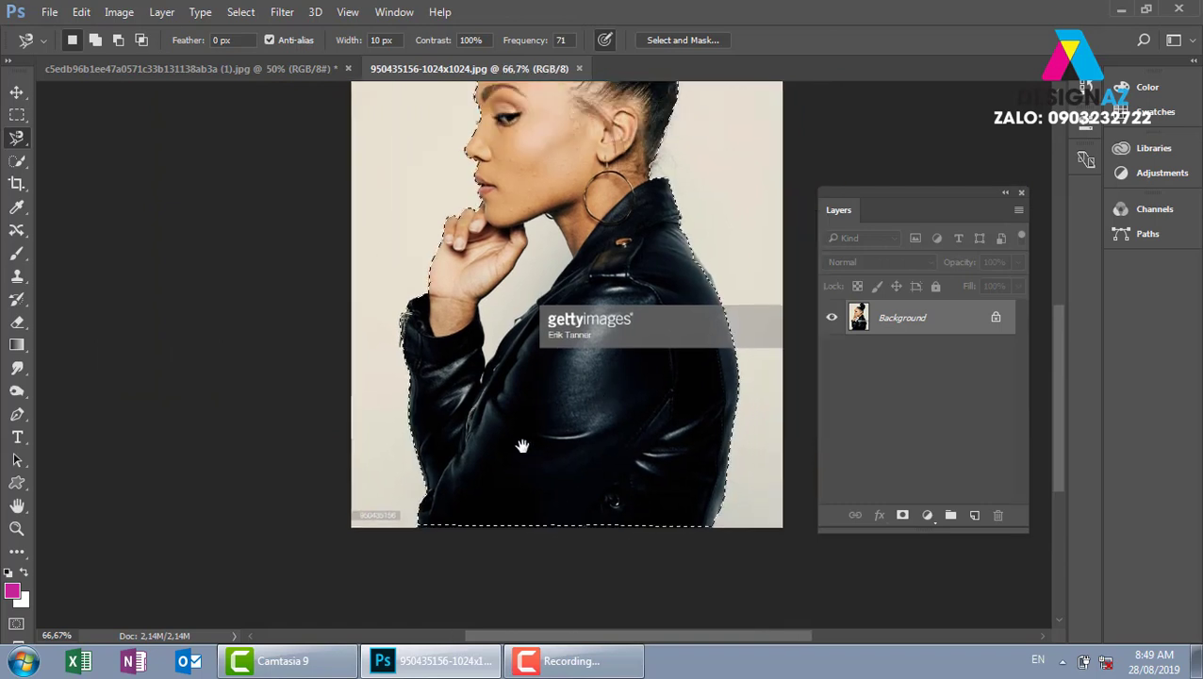
{"action": "mouse_move", "coordinate": [424, 226]}
{"action": "left_mouse_down"}
{"action": "mouse_move", "coordinate": [430, 271]}
{"action": "mouse_move", "coordinate": [483, 307]}
{"action": "left_mouse_up"}
- Copy the woman to a new layer, shift it left to preview the cutout, then undo
{"action": "key", "text": "ctrl+j"}
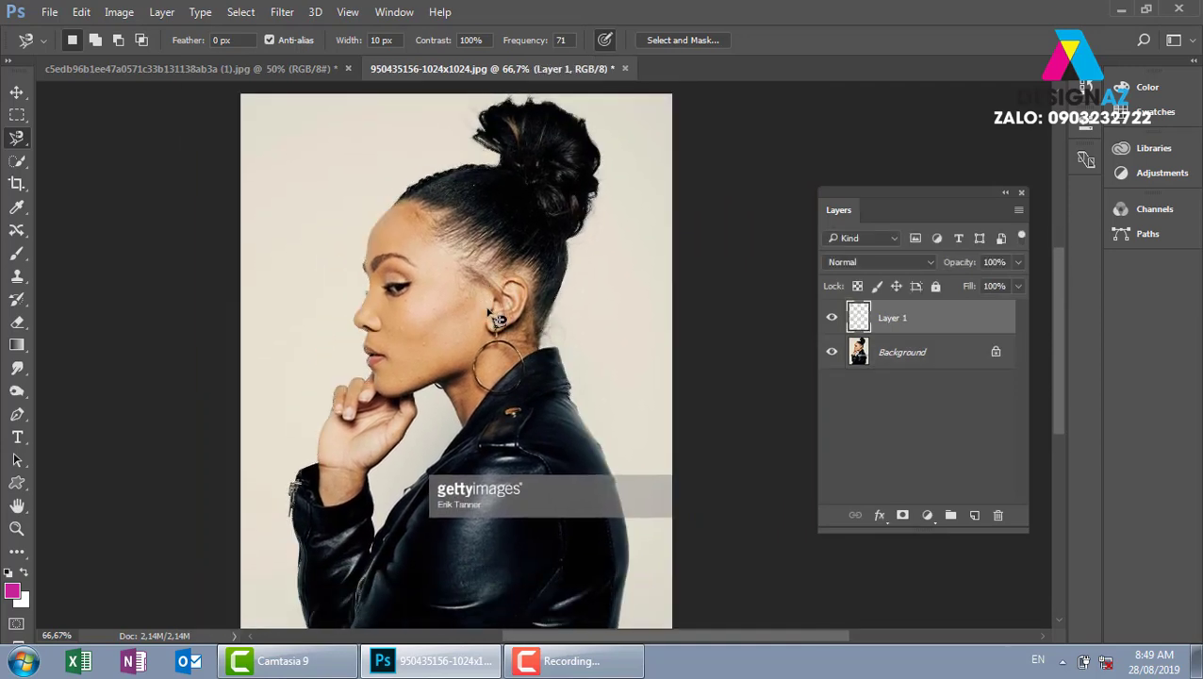
{"action": "key", "text": "v"}
{"action": "mouse_move", "coordinate": [532, 298]}
{"action": "left_mouse_down"}
{"action": "mouse_move", "coordinate": [451, 346]}
{"action": "mouse_move", "coordinate": [330, 212]}
{"action": "left_mouse_up"}
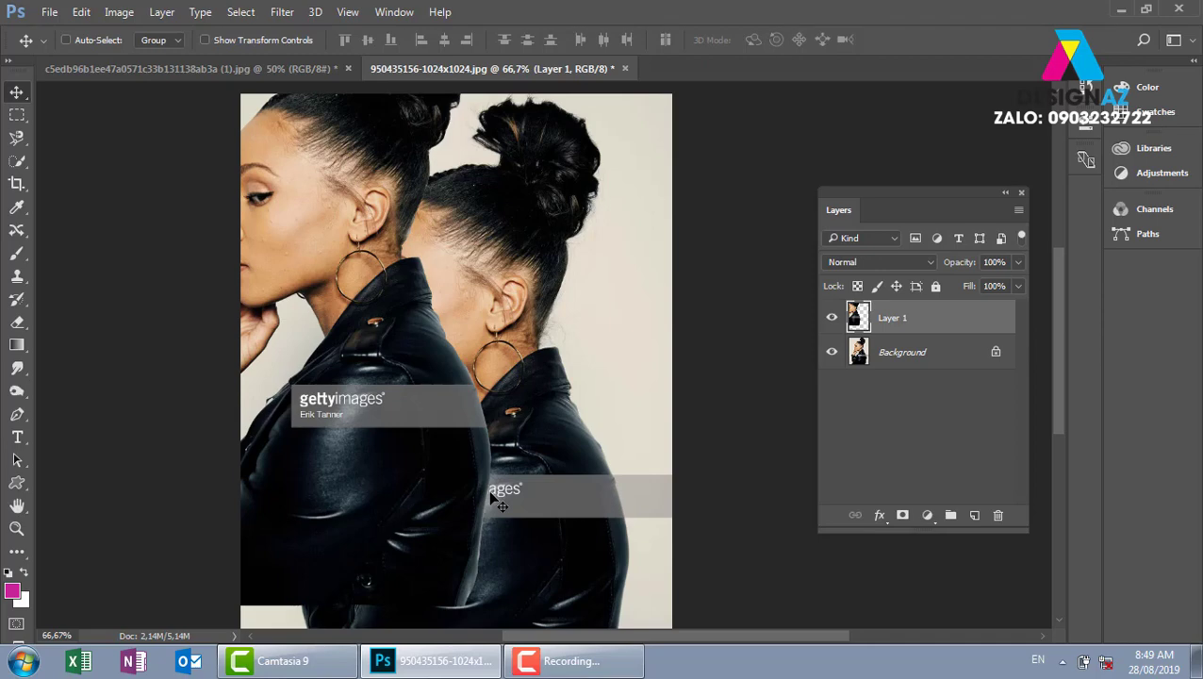
{"action": "key", "text": "ctrl+z"}
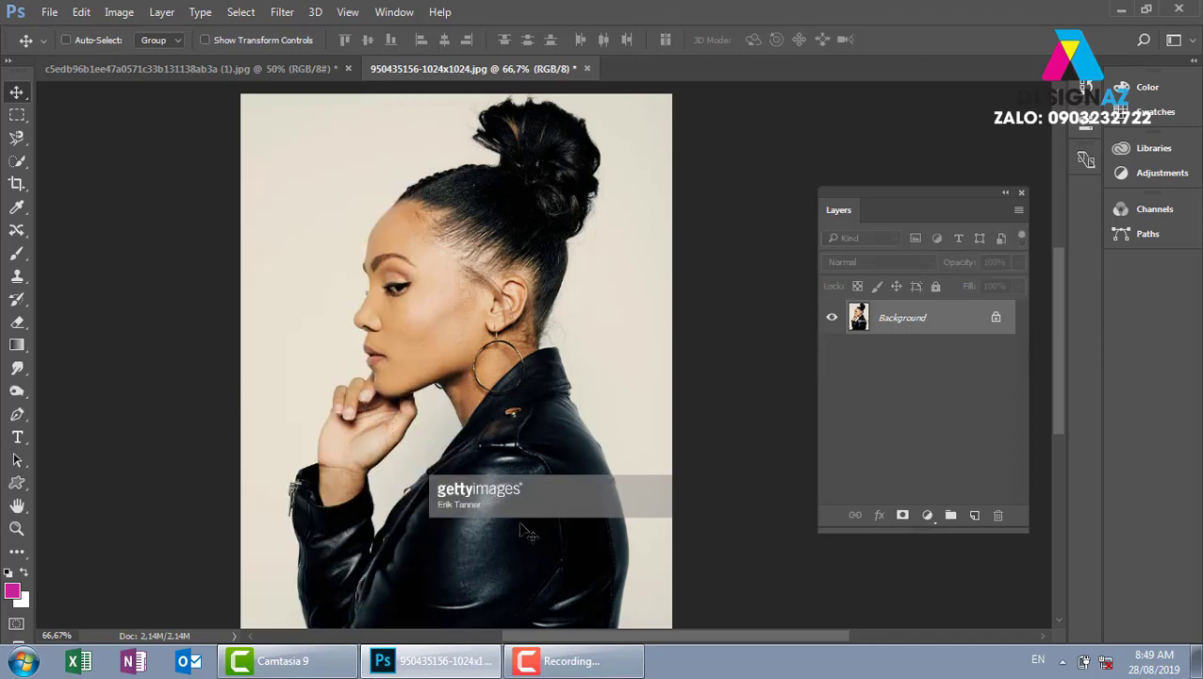
{"action": "left_click_drag", "start_coordinate": [525, 566], "coordinate": [551, 396]}
- Zoom to 200%, switch to the Magnetic Lasso, and scroll to the face and hand
{"action": "key", "text": "ctrl+plus"}
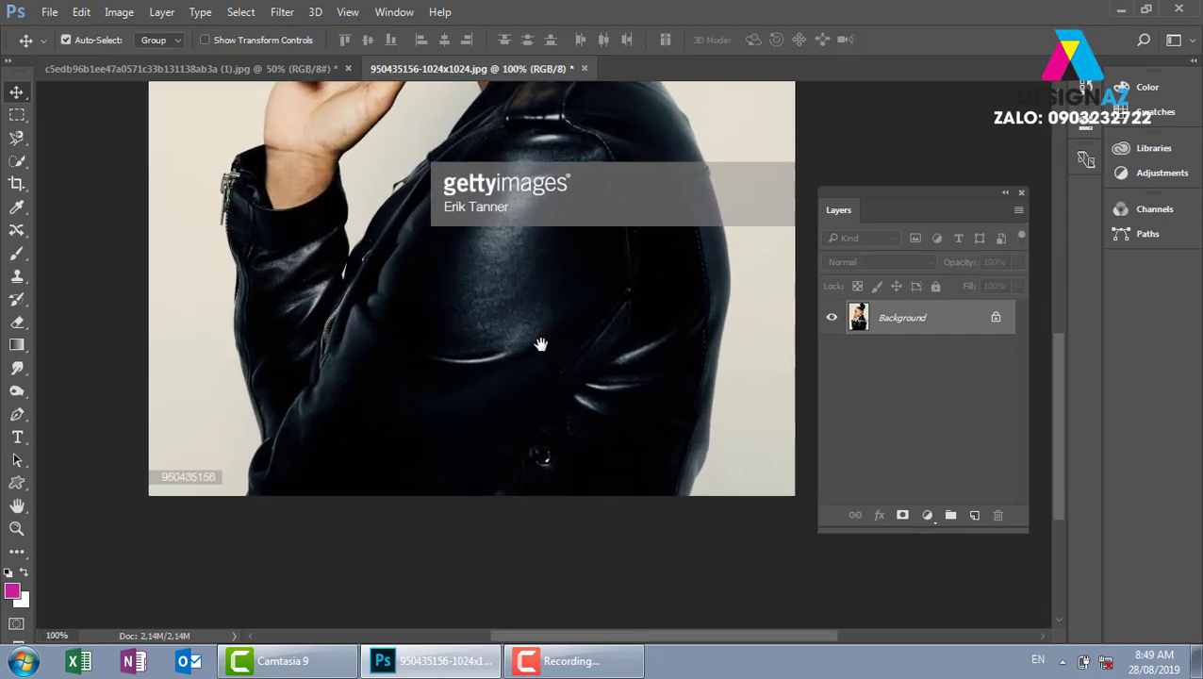
{"action": "key", "text": "ctrl+plus"}
{"action": "scroll", "coordinate": [539, 429], "scroll_direction": "down", "scroll_amount": 5}
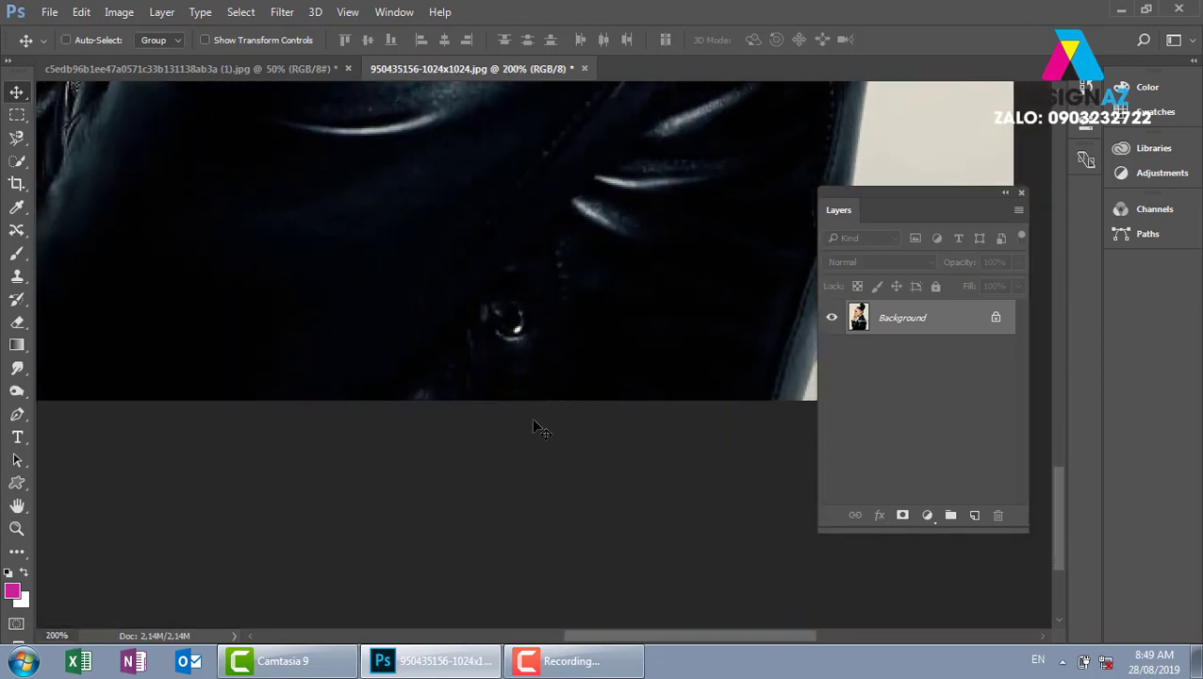
{"action": "left_click", "coordinate": [21, 142]}
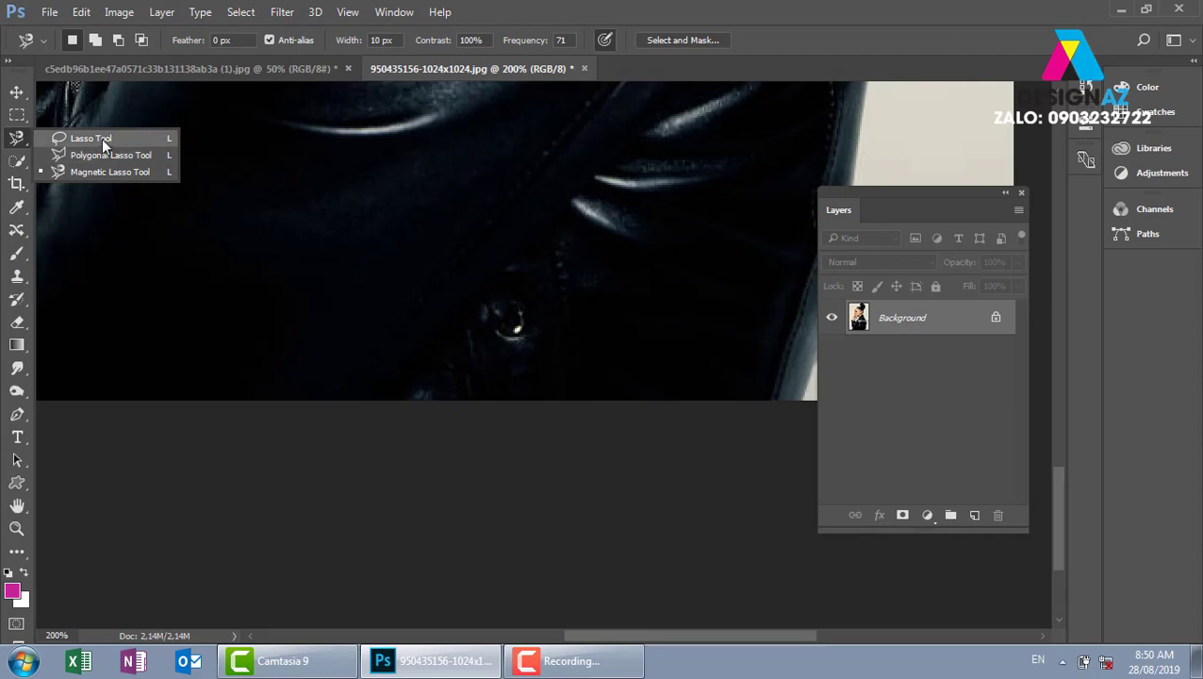
{"action": "left_click", "coordinate": [106, 168]}
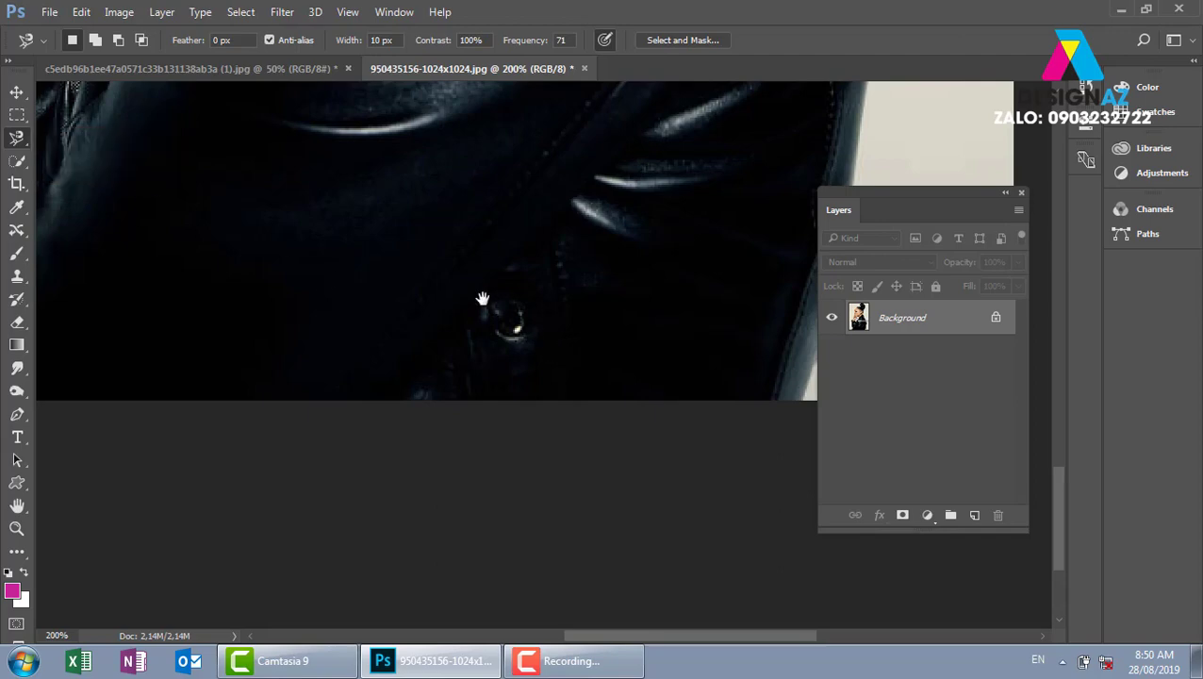
{"action": "left_click_drag", "start_coordinate": [459, 196], "coordinate": [583, 461]}
{"action": "scroll", "coordinate": [582, 462], "scroll_direction": "down", "scroll_amount": 1}
{"action": "scroll", "coordinate": [581, 454], "scroll_direction": "down", "scroll_amount": 1}
{"action": "scroll", "coordinate": [581, 447], "scroll_direction": "down", "scroll_amount": 1}
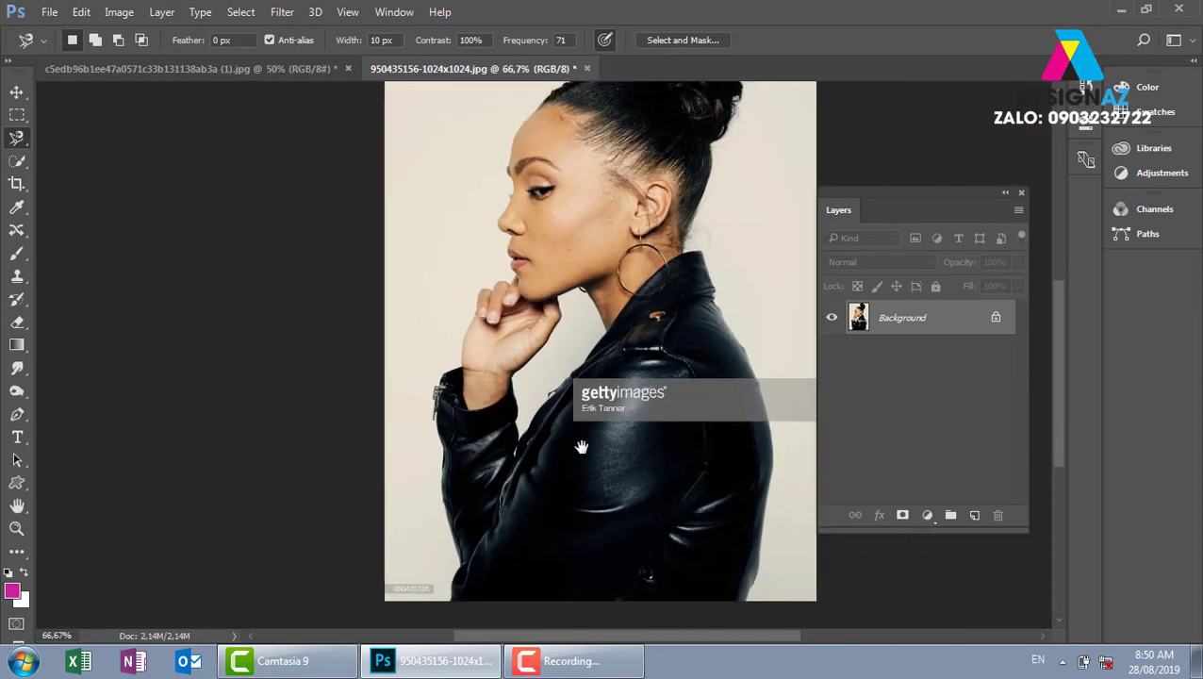
{"action": "scroll", "coordinate": [546, 428], "scroll_direction": "up", "scroll_amount": 1}
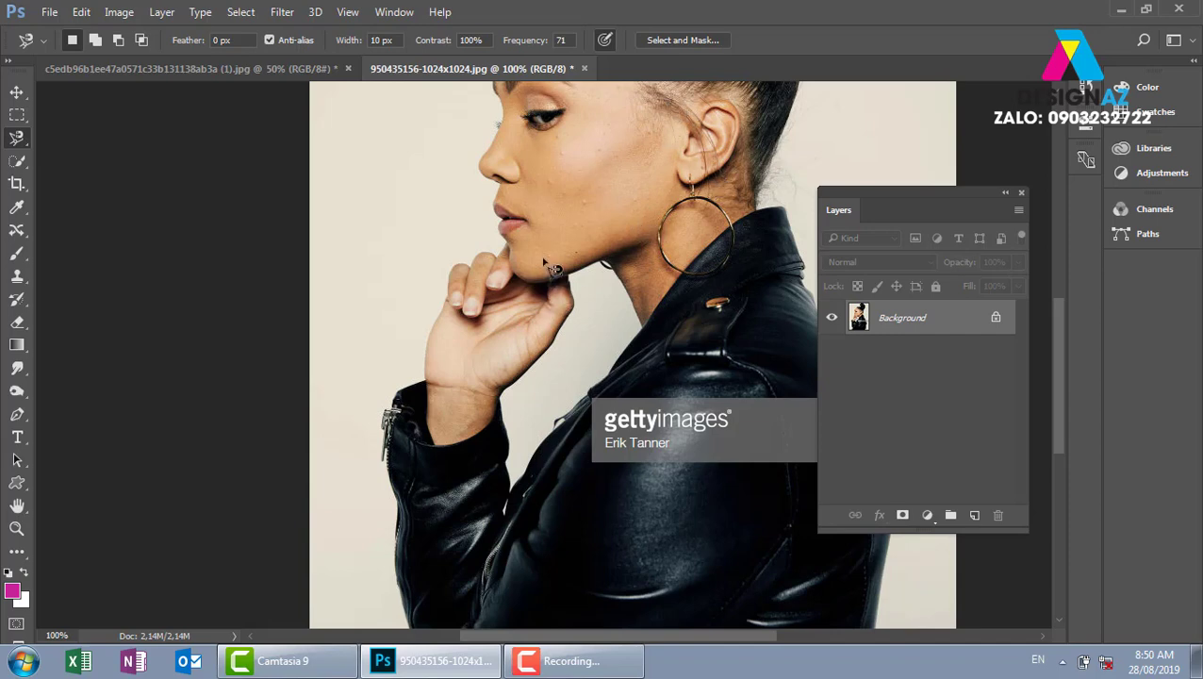
{"action": "left_click", "coordinate": [404, 279]}
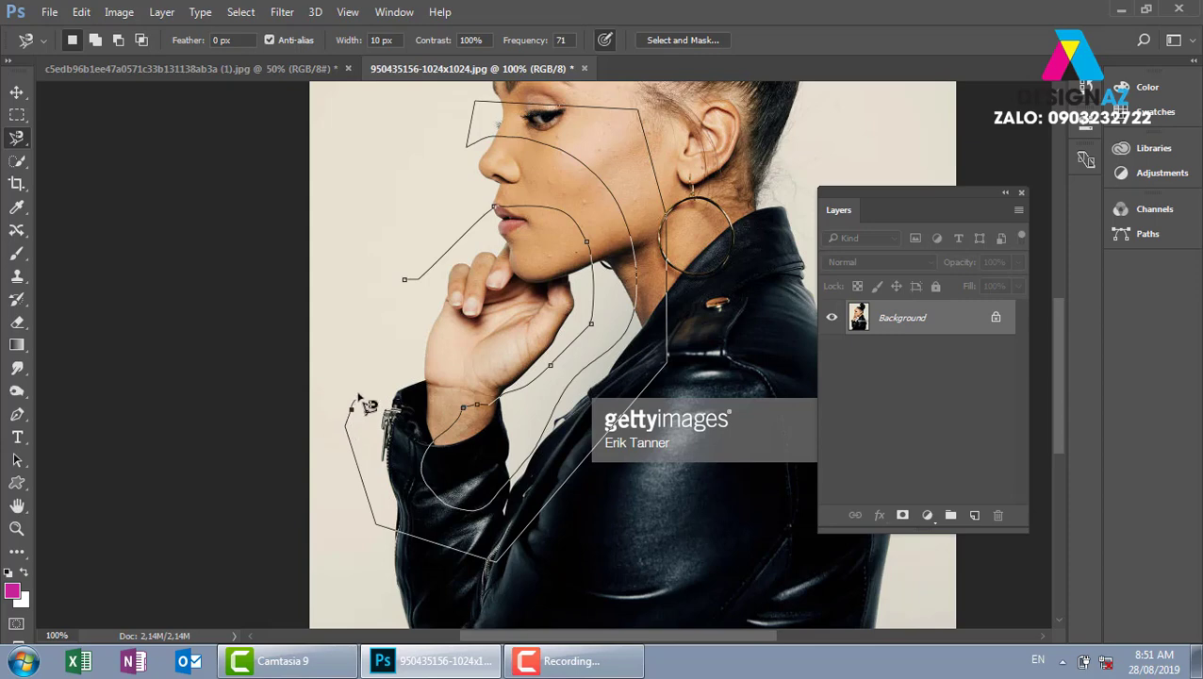
{"action": "double_click", "coordinate": [408, 281]}
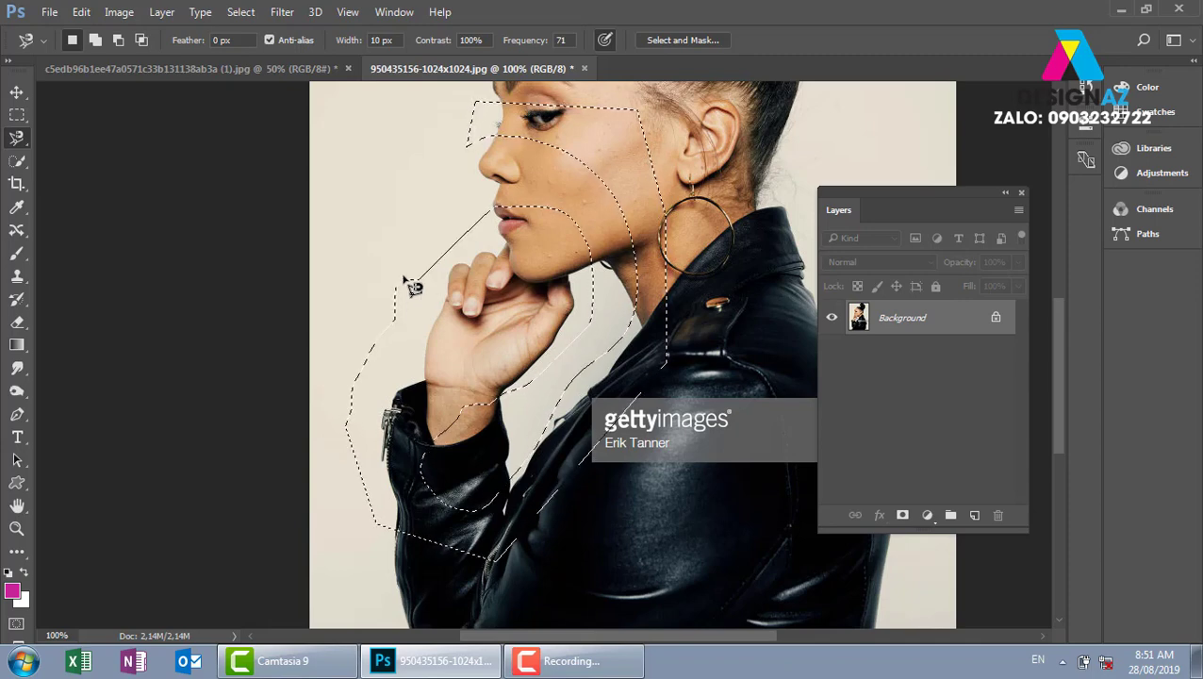
{"action": "key", "text": "ctrl+d"}
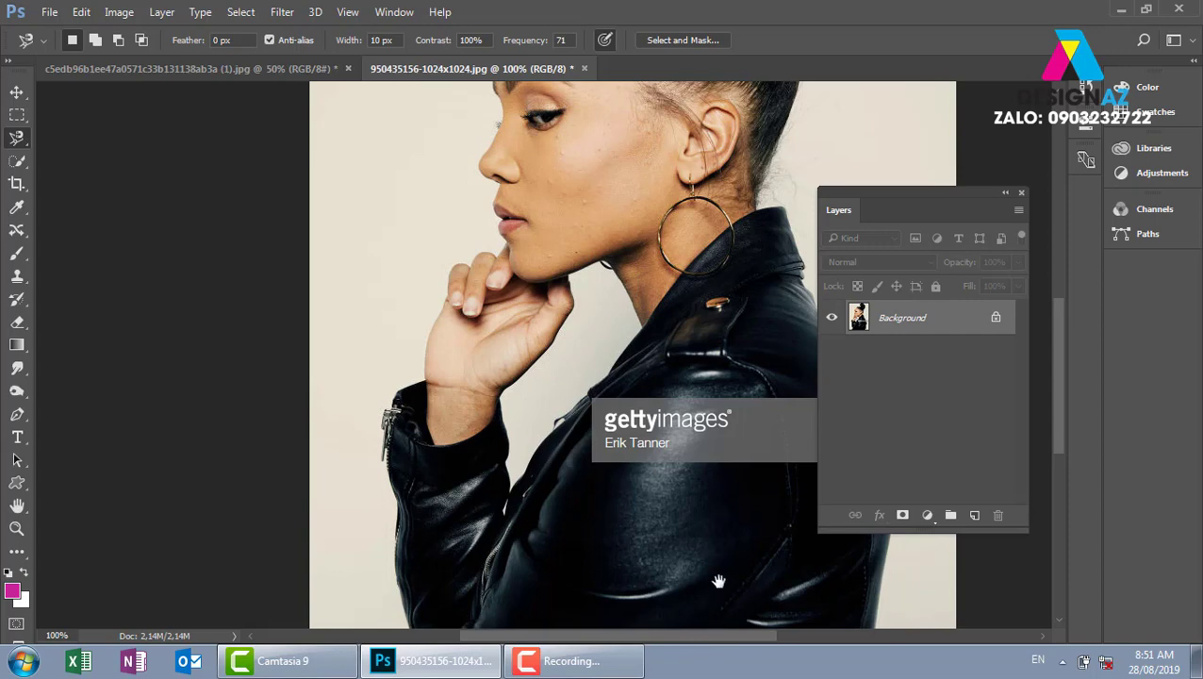
- Start a Magnetic Lasso down the jacket's right edge to the bottom-right corner, then cancel it
{"action": "mouse_move", "coordinate": [722, 592]}
{"action": "left_mouse_down"}
{"action": "mouse_move", "coordinate": [487, 329]}
{"action": "mouse_move", "coordinate": [666, 424]}
{"action": "left_mouse_up"}
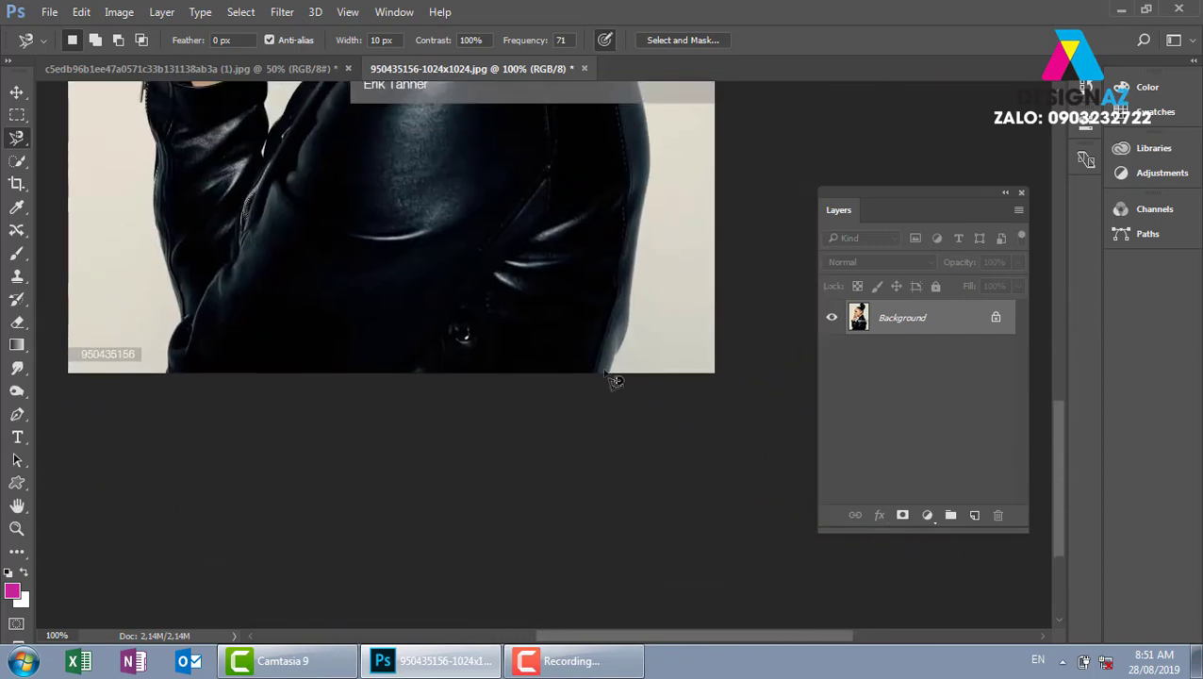
{"action": "scroll", "coordinate": [467, 383], "scroll_direction": "up", "scroll_amount": 3}
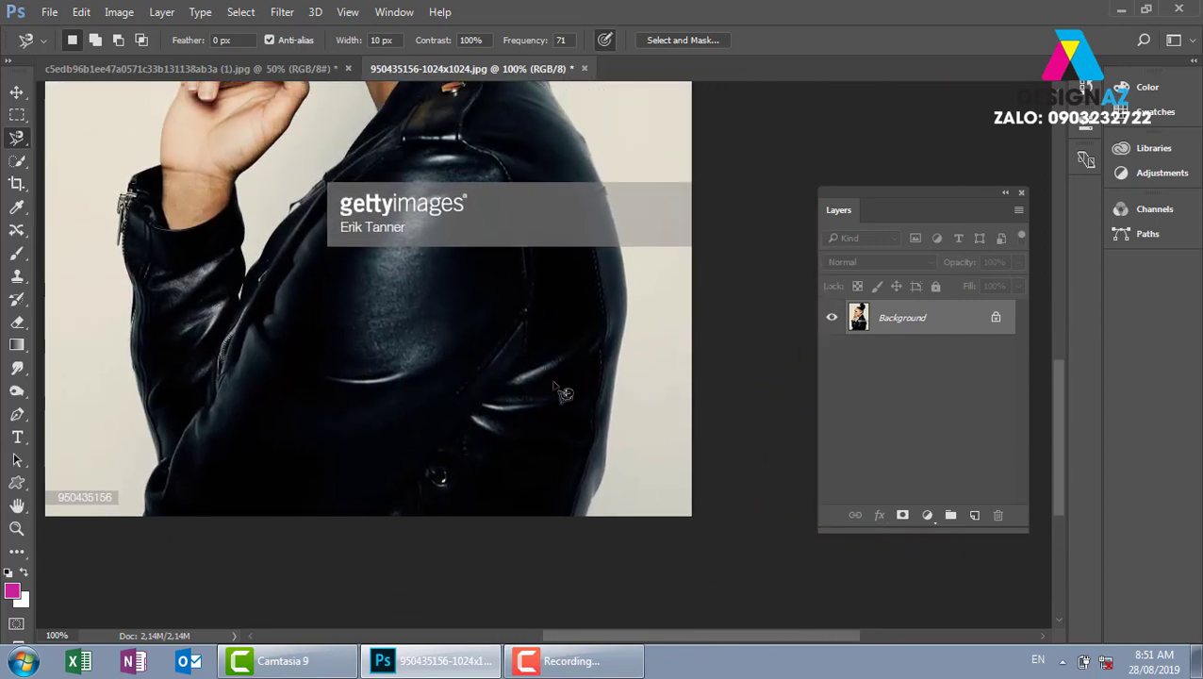
{"action": "left_click", "coordinate": [620, 249]}
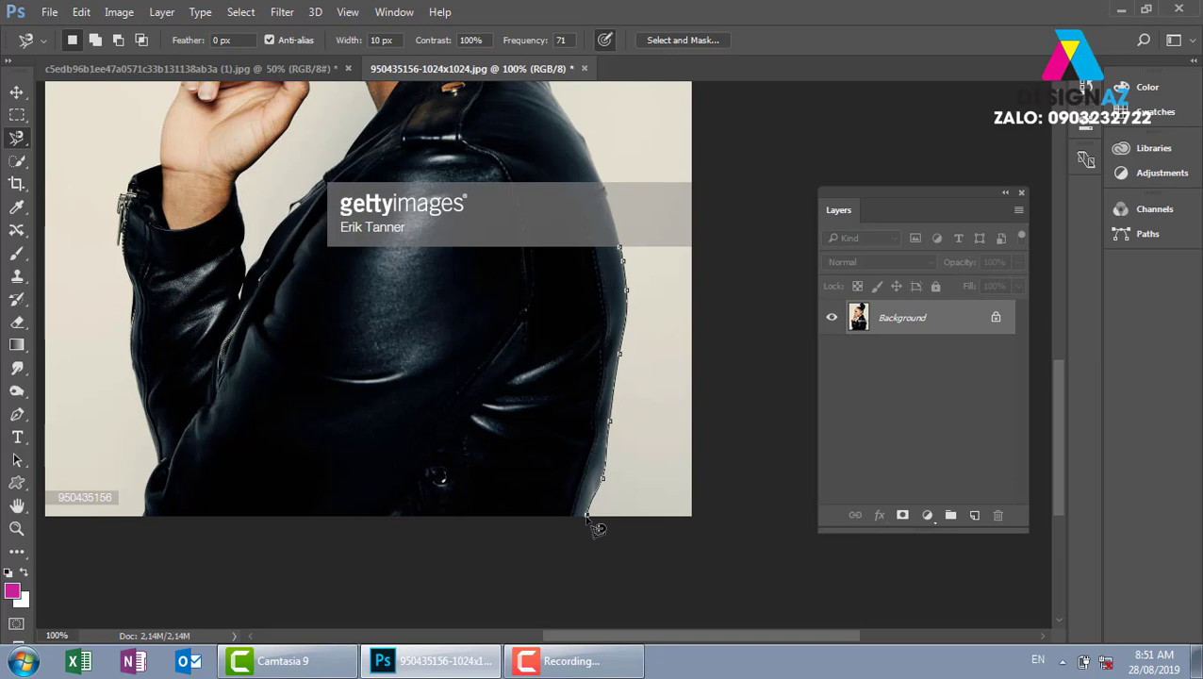
{"action": "left_click", "coordinate": [586, 515]}
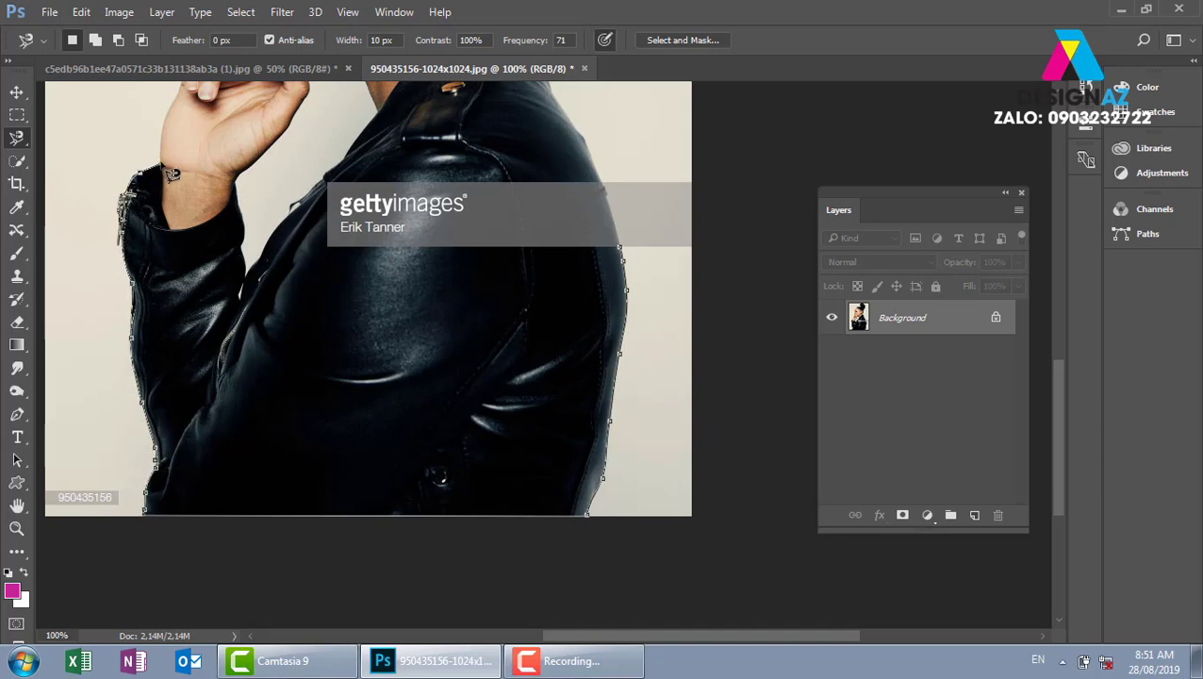
{"action": "scroll", "coordinate": [174, 179], "scroll_direction": "up", "scroll_amount": 3}
{"action": "scroll", "coordinate": [198, 236], "scroll_direction": "up", "scroll_amount": 2}
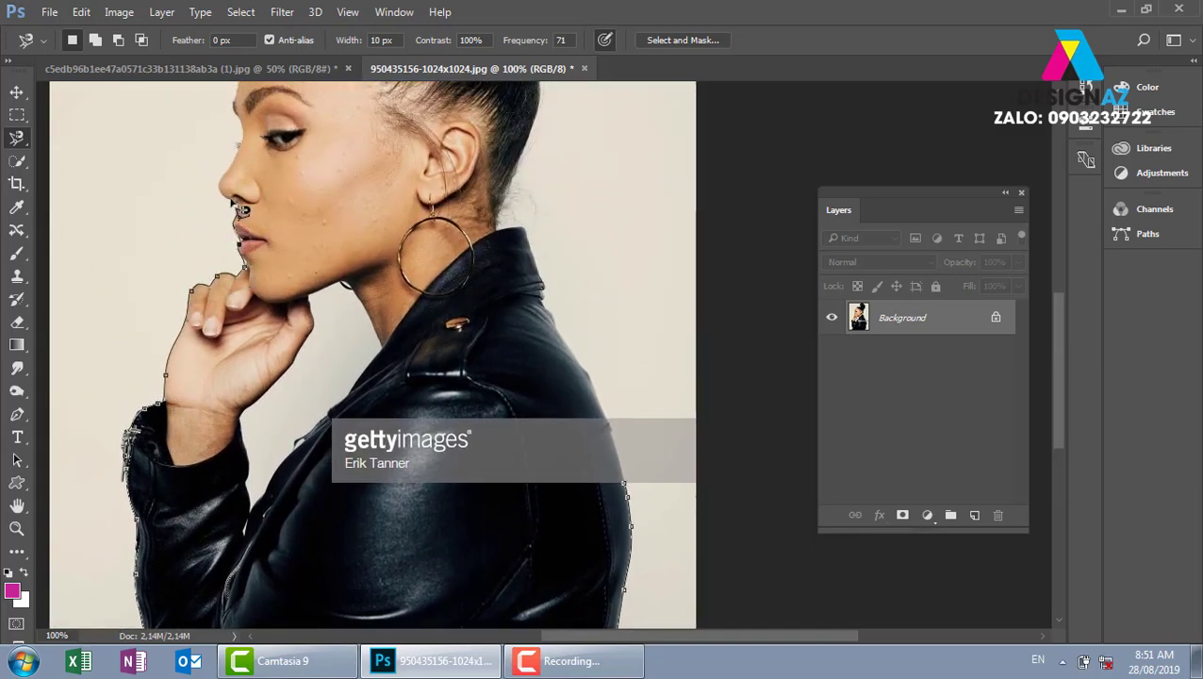
{"action": "key", "text": "Escape"}
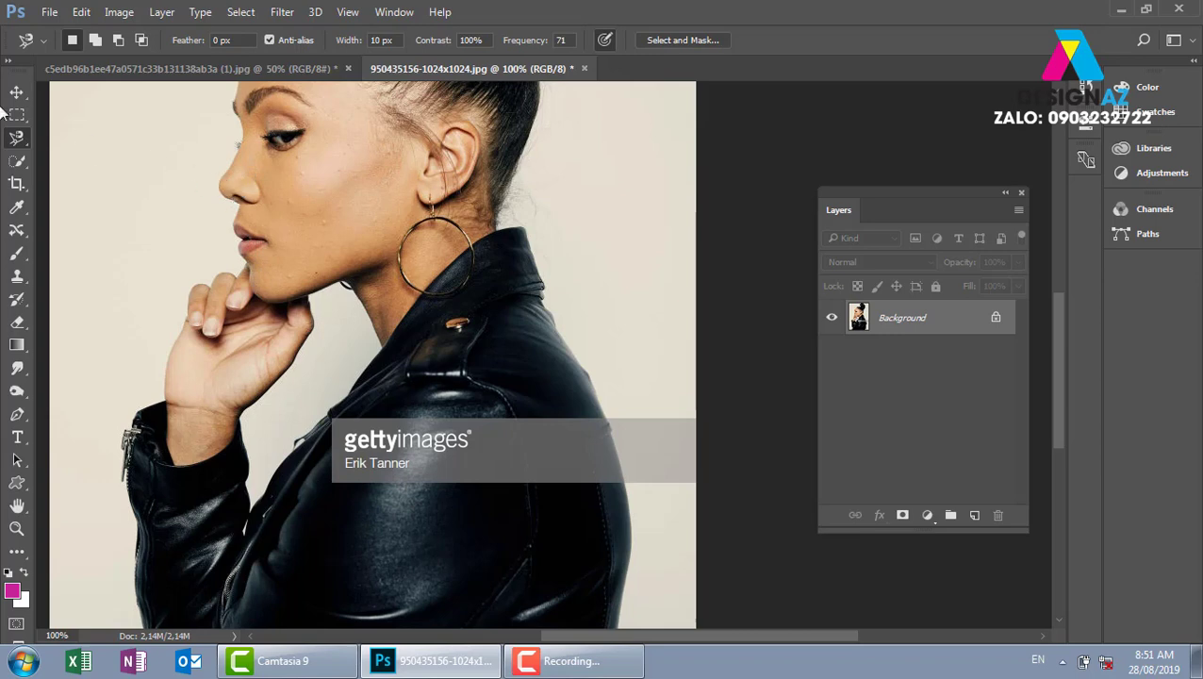
- Select the Move tool, zoom out to 66.67%, and open the Quick Selection flyout
{"action": "left_click", "coordinate": [16, 91]}
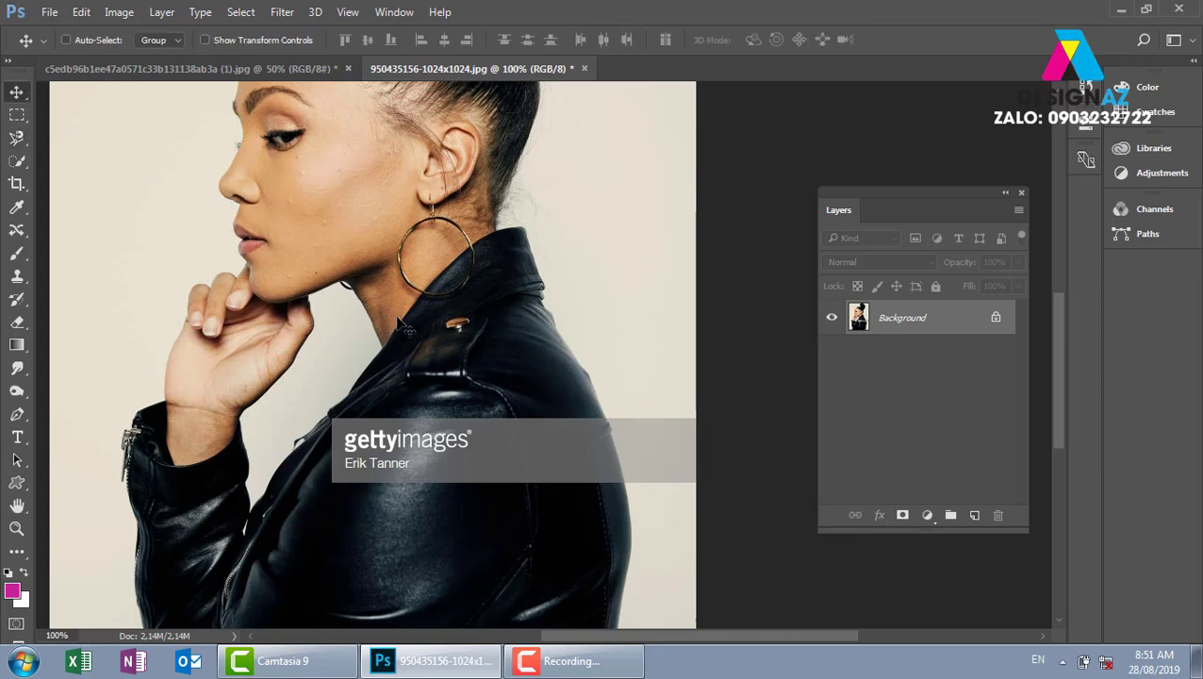
{"action": "scroll", "coordinate": [399, 317], "scroll_direction": "down", "scroll_amount": 1}
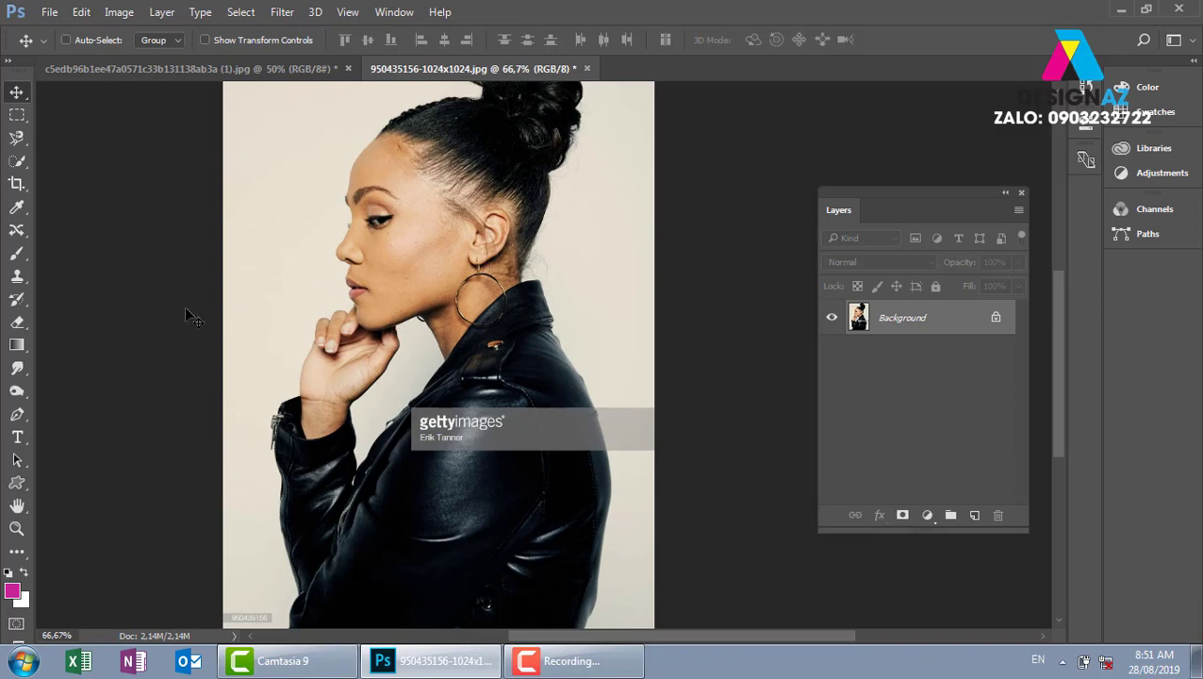
{"action": "left_click", "coordinate": [16, 160]}
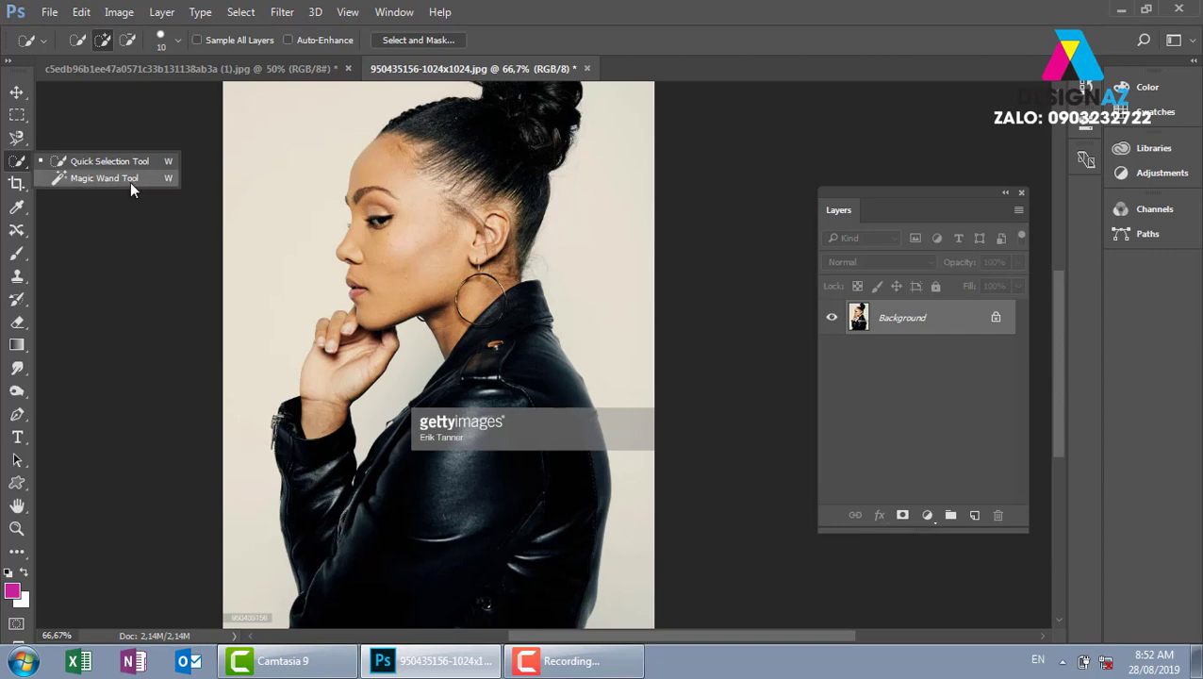
- Choose Magic Wand, convert Background to Layer 0, and select the beige area beside the woman
{"action": "left_click", "coordinate": [105, 176]}
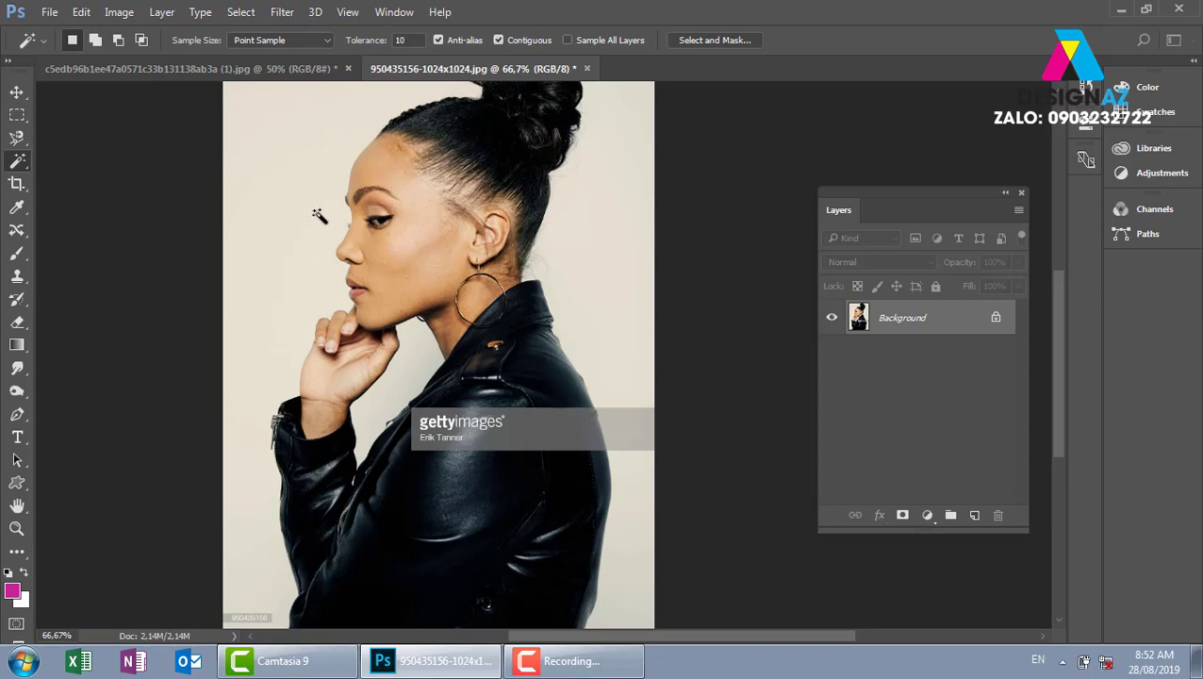
{"action": "double_click", "coordinate": [981, 320]}
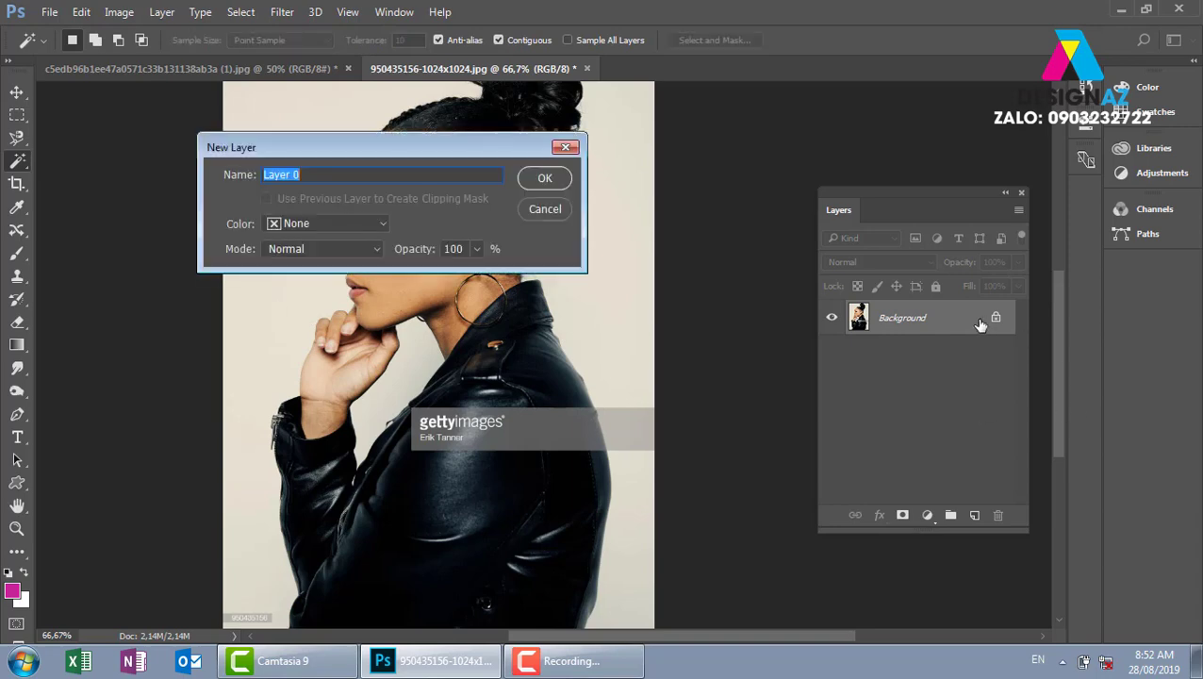
{"action": "key", "text": "Return"}
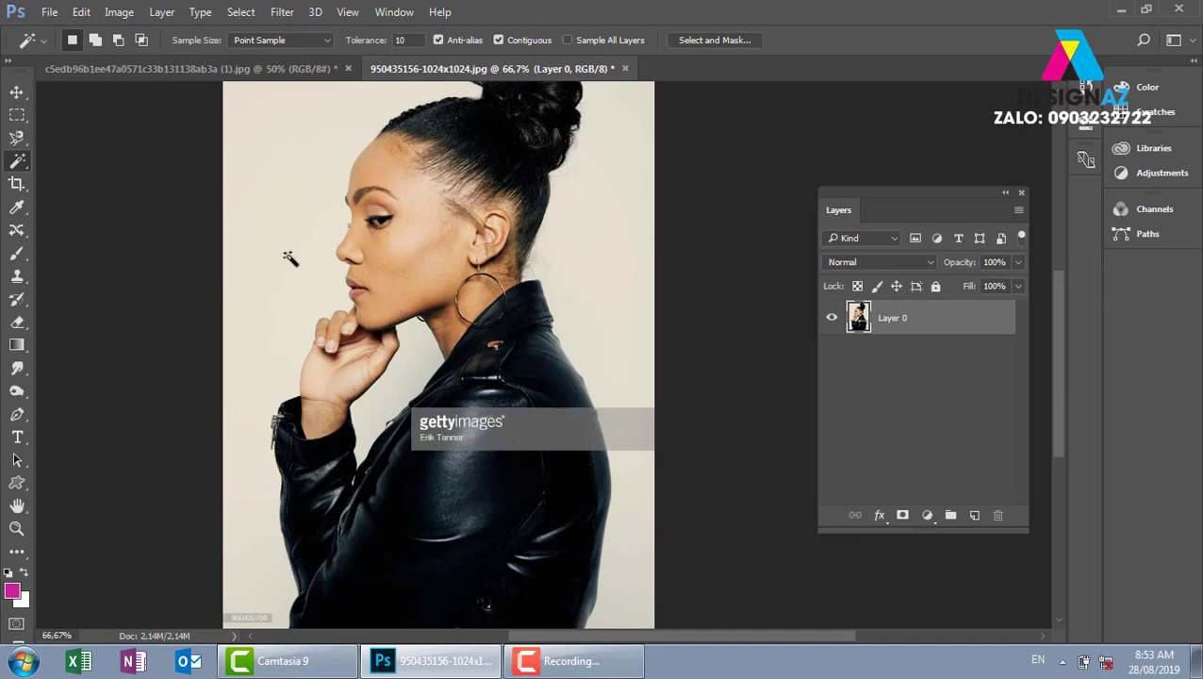
{"action": "left_click", "coordinate": [287, 255]}
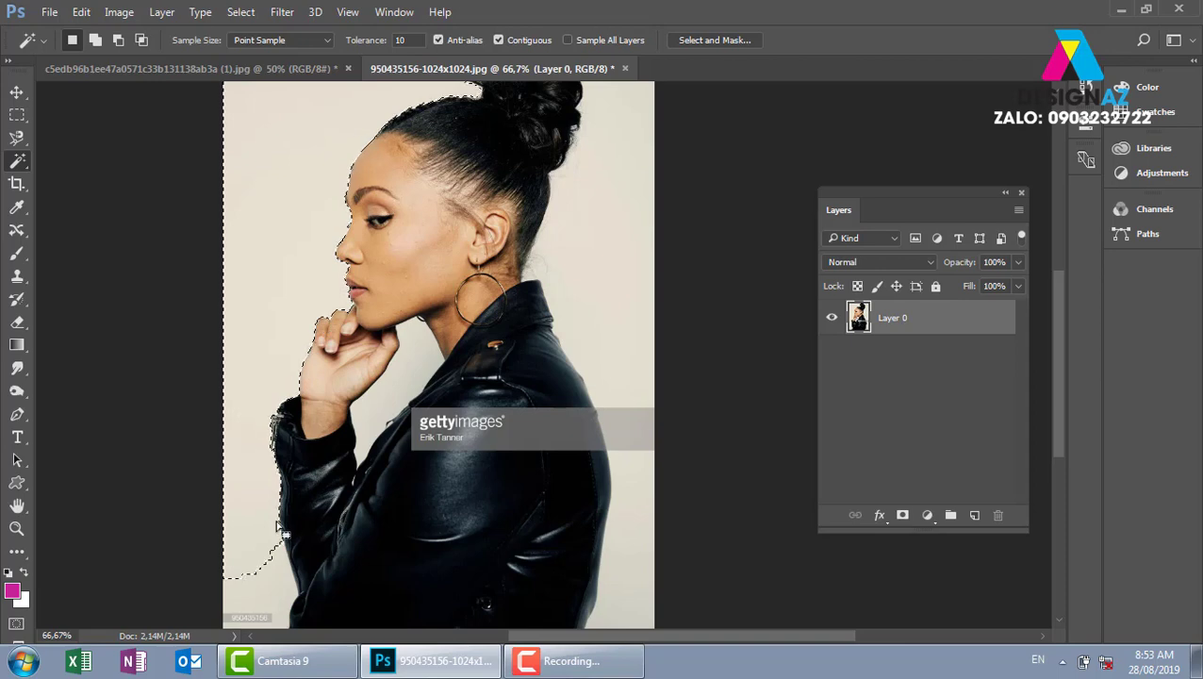
- Shift-add the remaining background: top-right corner, watermark strip, and strips beside the jacket
{"action": "scroll", "coordinate": [236, 589], "scroll_direction": "down", "scroll_amount": 2}
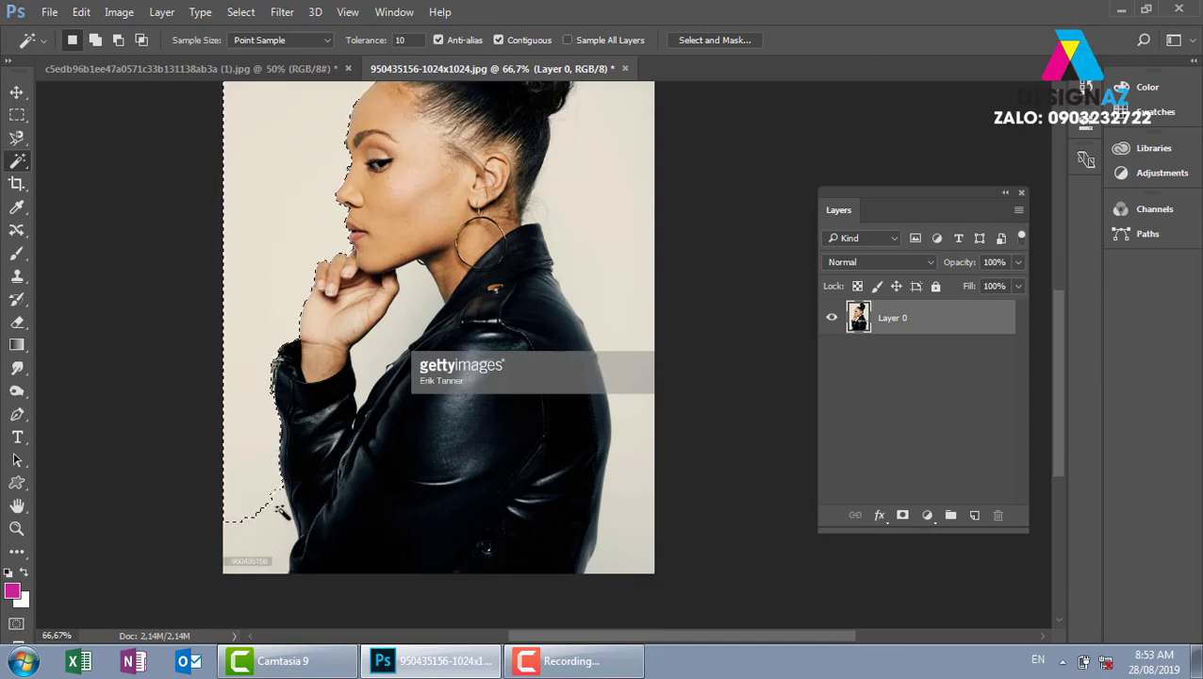
{"action": "scroll", "coordinate": [280, 510], "scroll_direction": "up", "scroll_amount": 3}
{"action": "scroll", "coordinate": [282, 516], "scroll_direction": "up", "scroll_amount": 3}
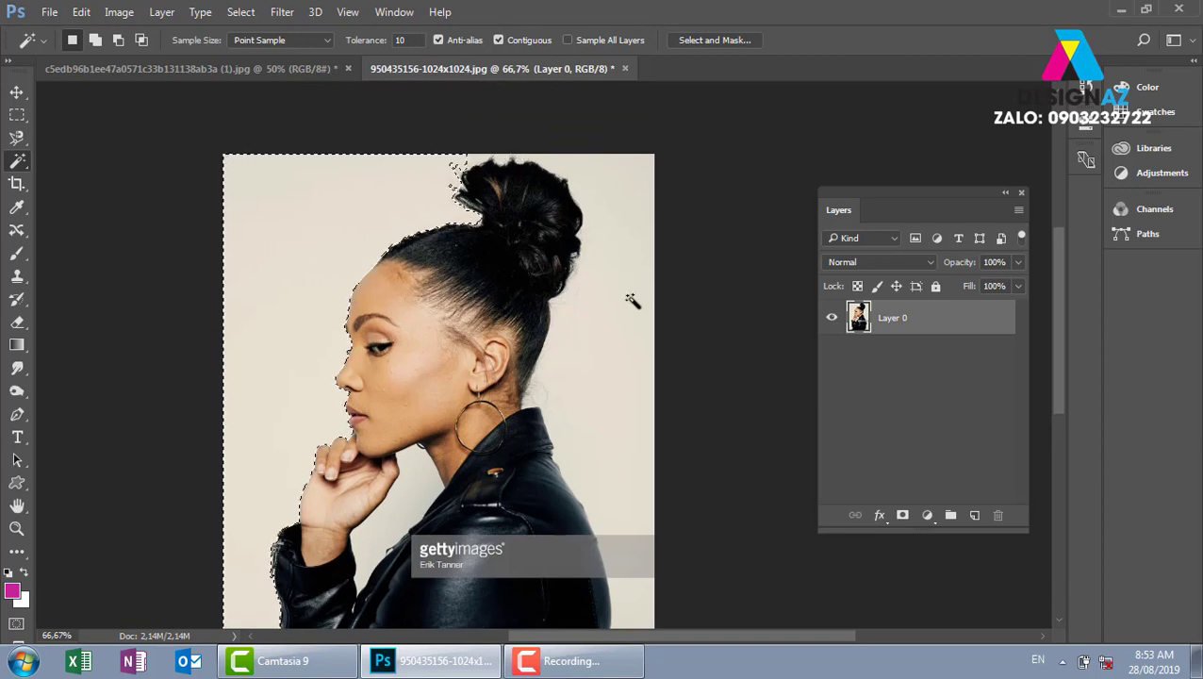
{"action": "key", "text": "shift"}
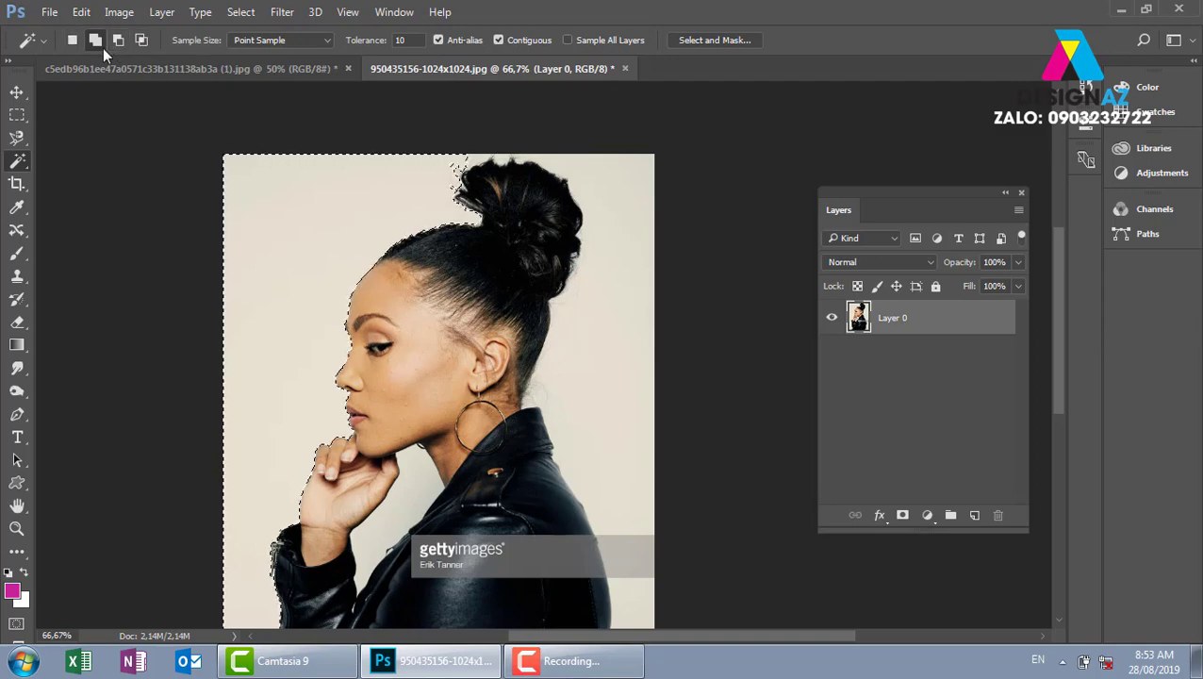
{"action": "left_click", "coordinate": [596, 350]}
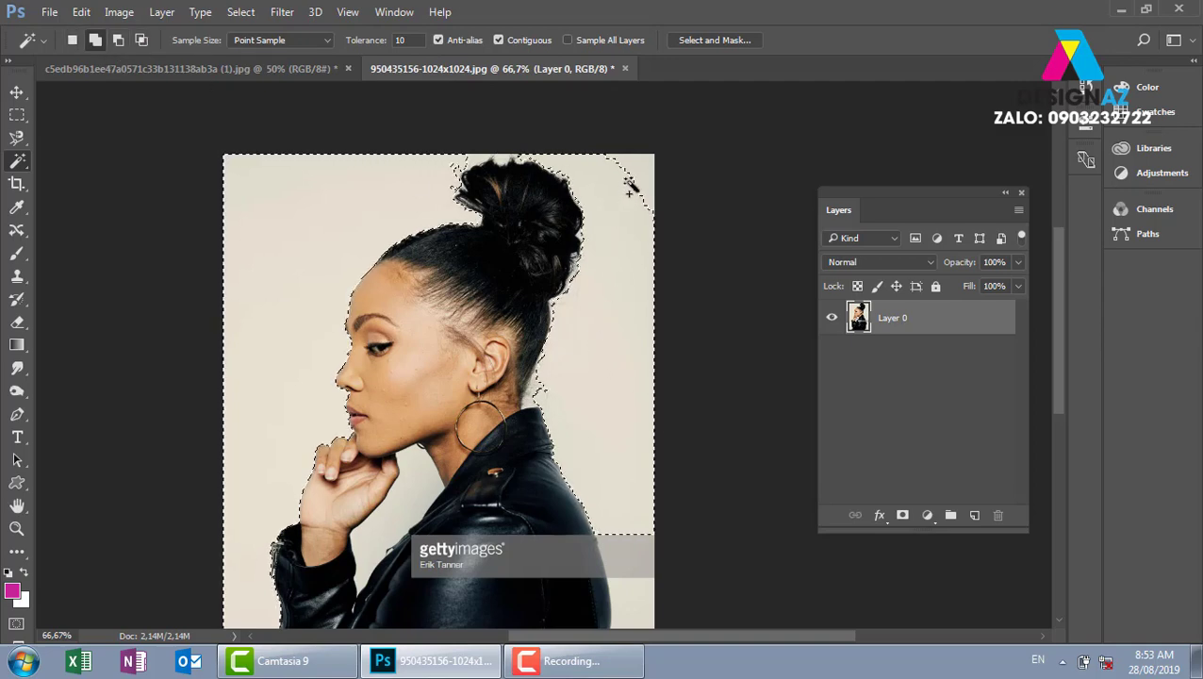
{"action": "left_click", "coordinate": [641, 165]}
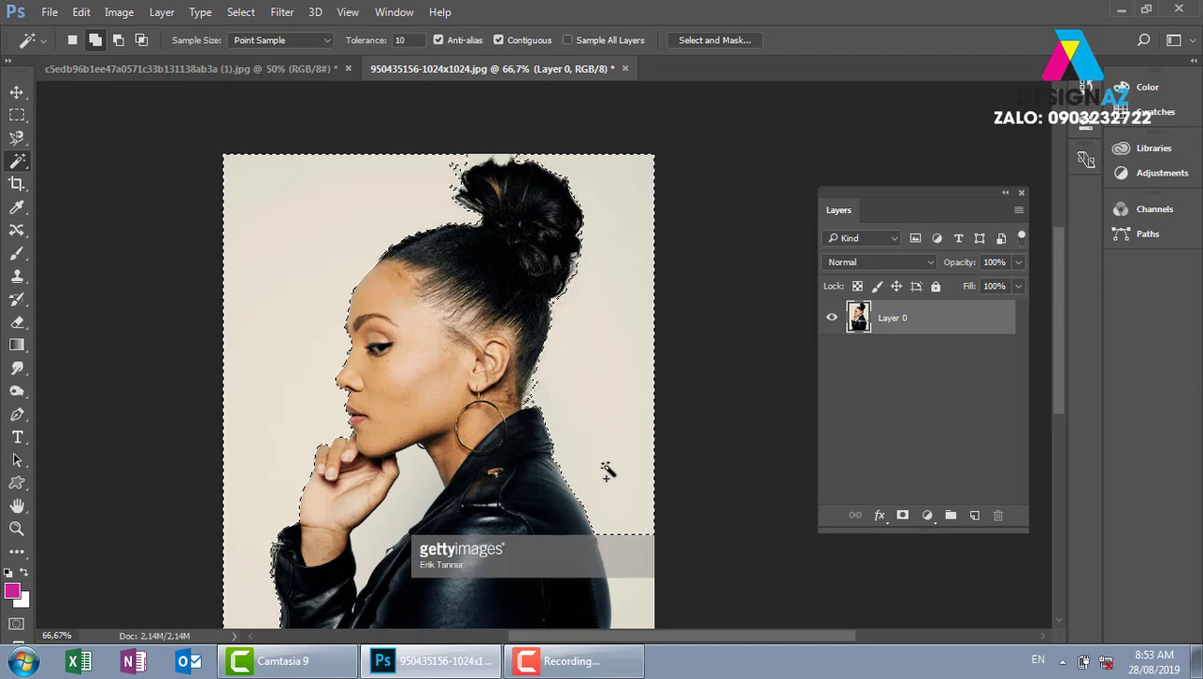
{"action": "scroll", "coordinate": [656, 193], "scroll_direction": "down", "scroll_amount": 5}
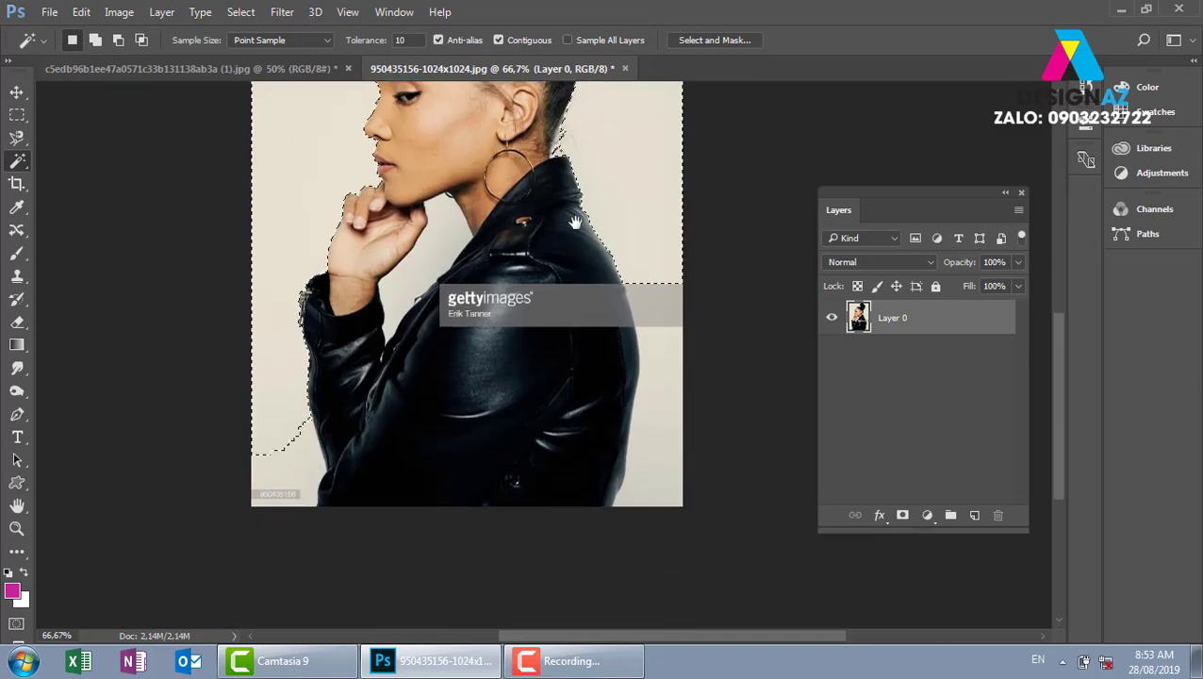
{"action": "left_click", "coordinate": [650, 316]}
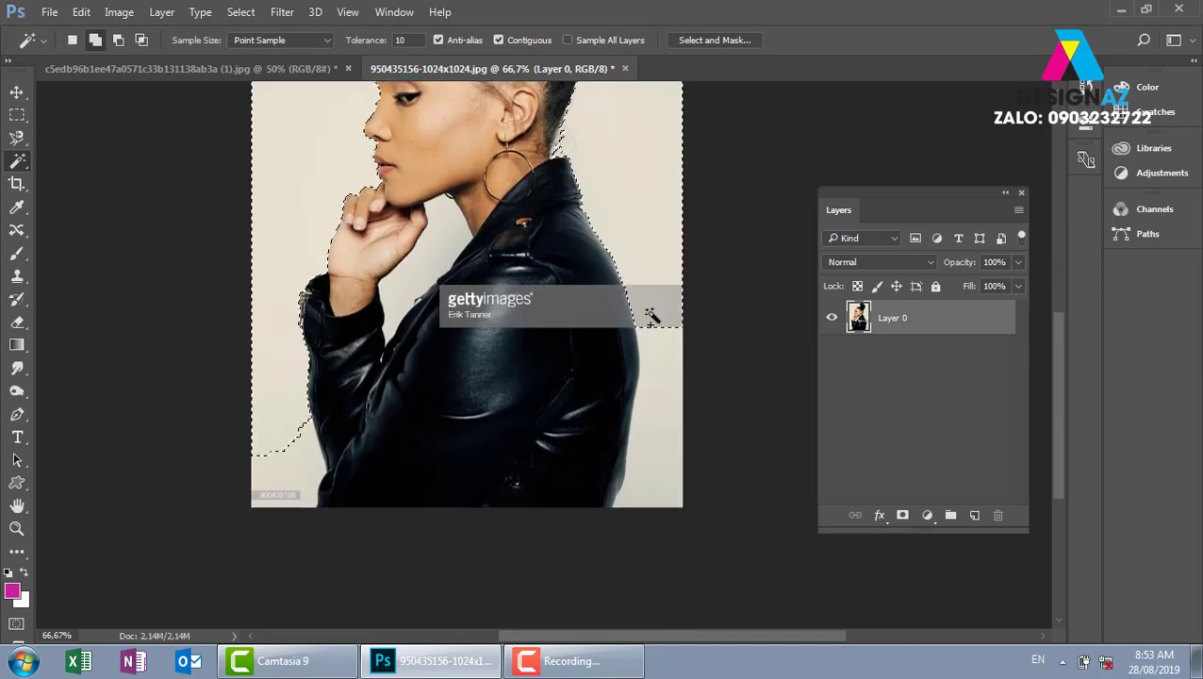
{"action": "left_click", "coordinate": [663, 400]}
{"action": "left_click", "coordinate": [641, 492]}
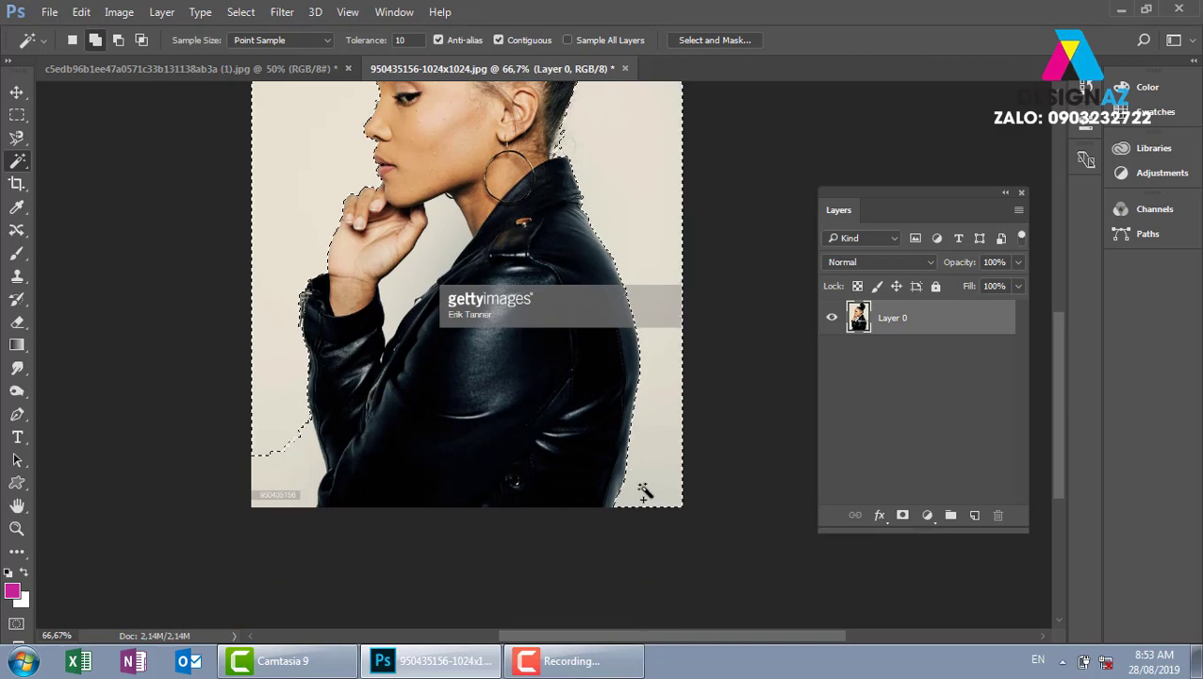
{"action": "left_click", "coordinate": [288, 479]}
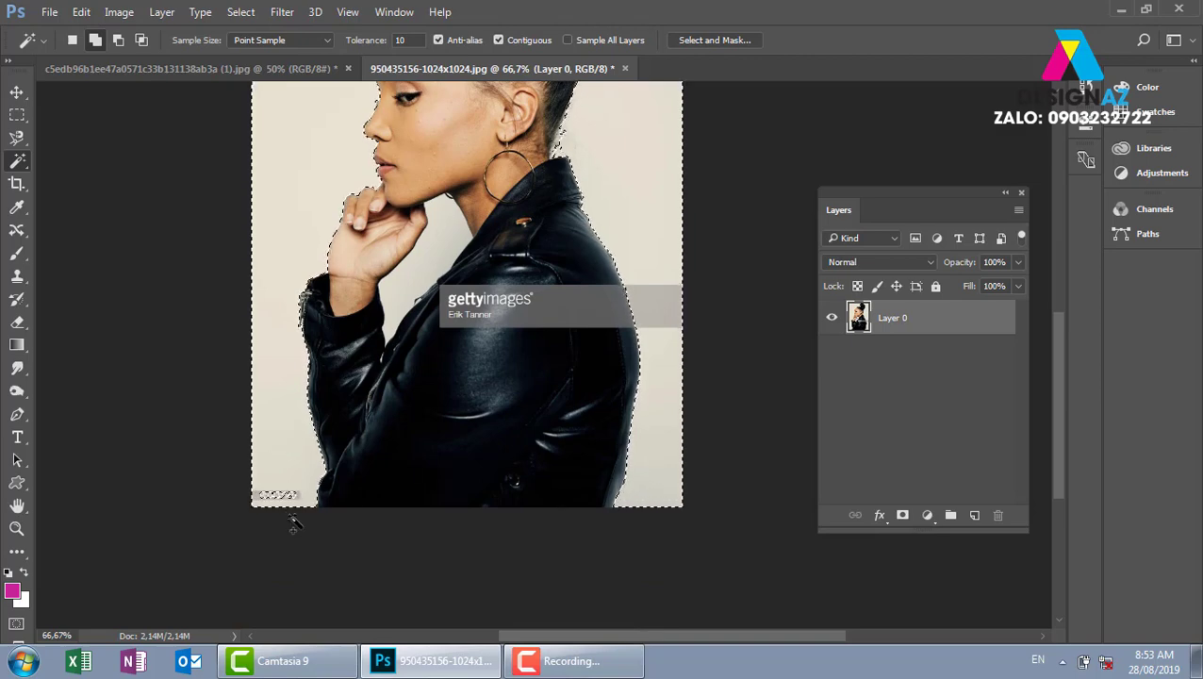
{"action": "left_click", "coordinate": [279, 498]}
{"action": "scroll", "coordinate": [274, 500], "scroll_direction": "up", "scroll_amount": 2}
{"action": "scroll", "coordinate": [359, 405], "scroll_direction": "right", "scroll_amount": 1}
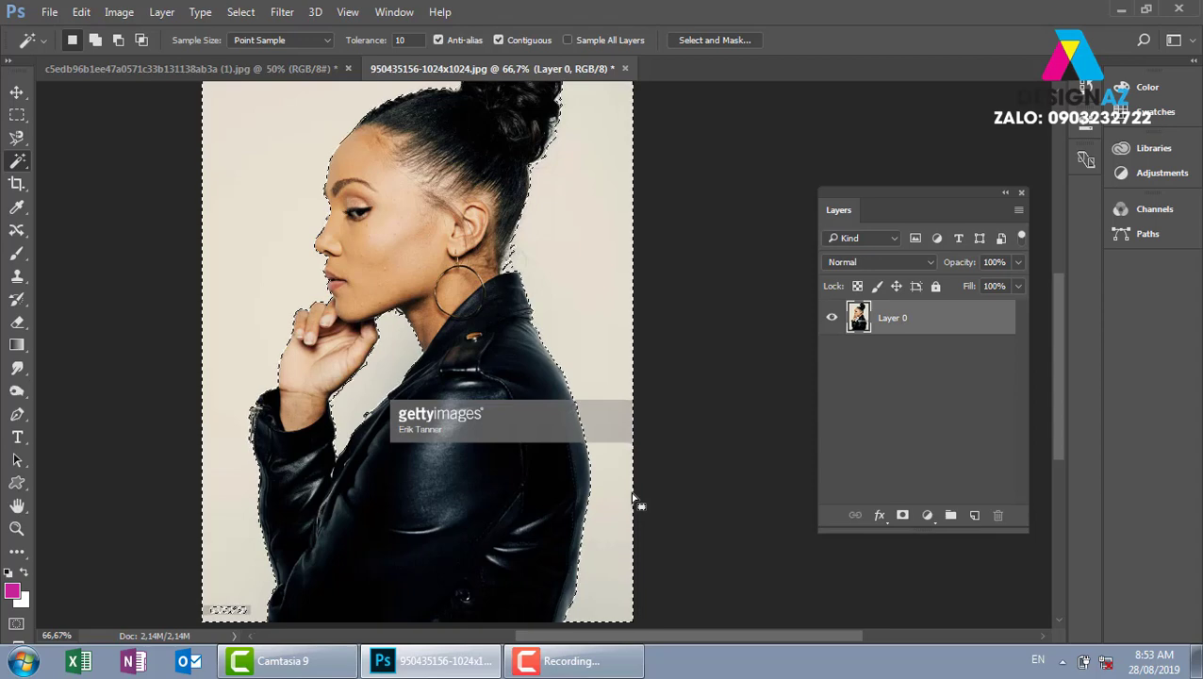
- Delete the beige background to preview the cutout, undo it, deselect, and reselect Magic Wand
{"action": "key", "text": "Delete"}
{"action": "key", "text": "ctrl+d"}
{"action": "key", "text": "v"}
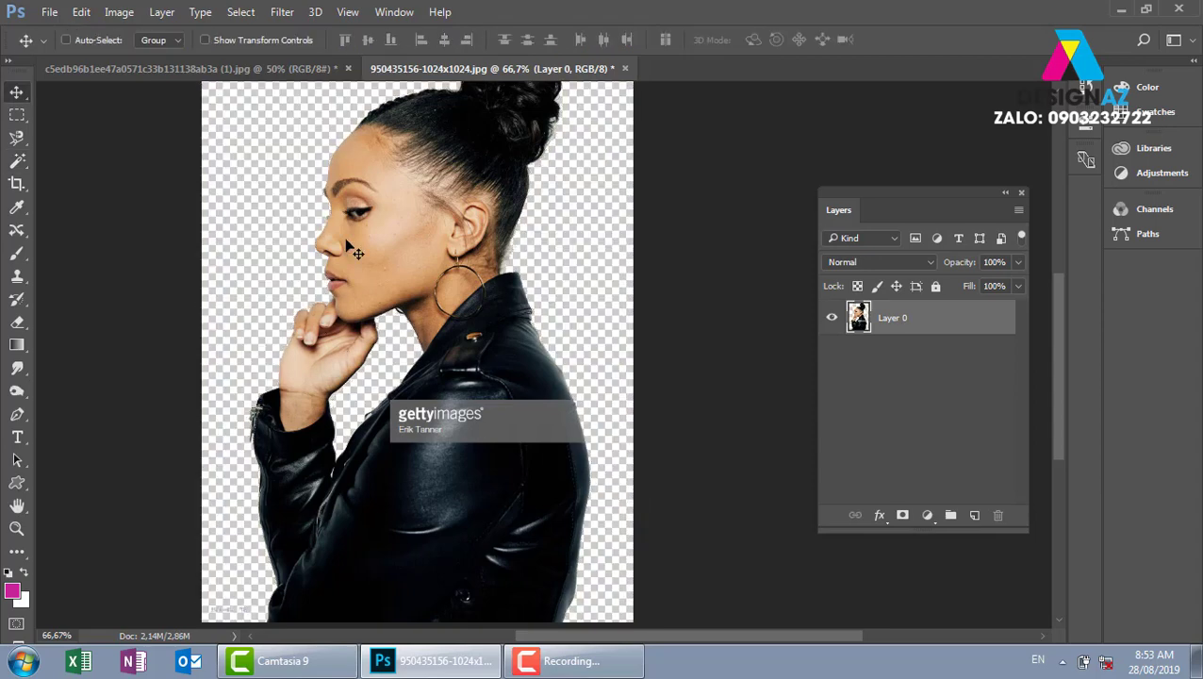
{"action": "key", "text": "ctrl+z"}
{"action": "key", "text": "ctrl+z"}
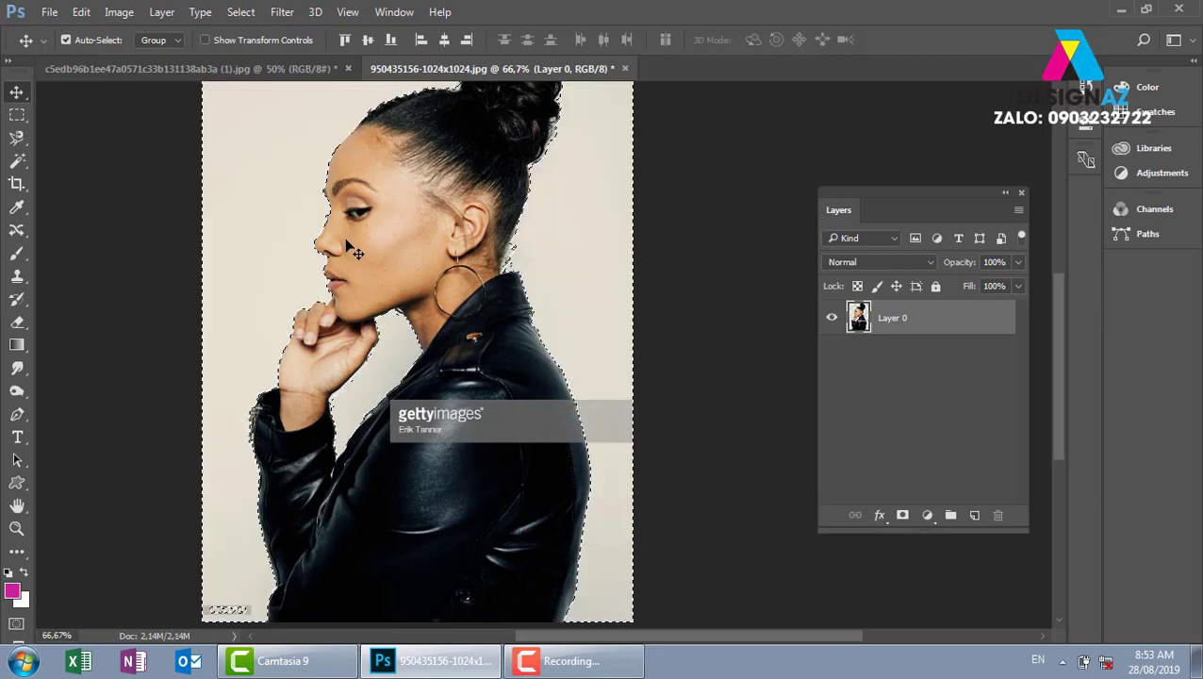
{"action": "key", "text": "ctrl+d"}
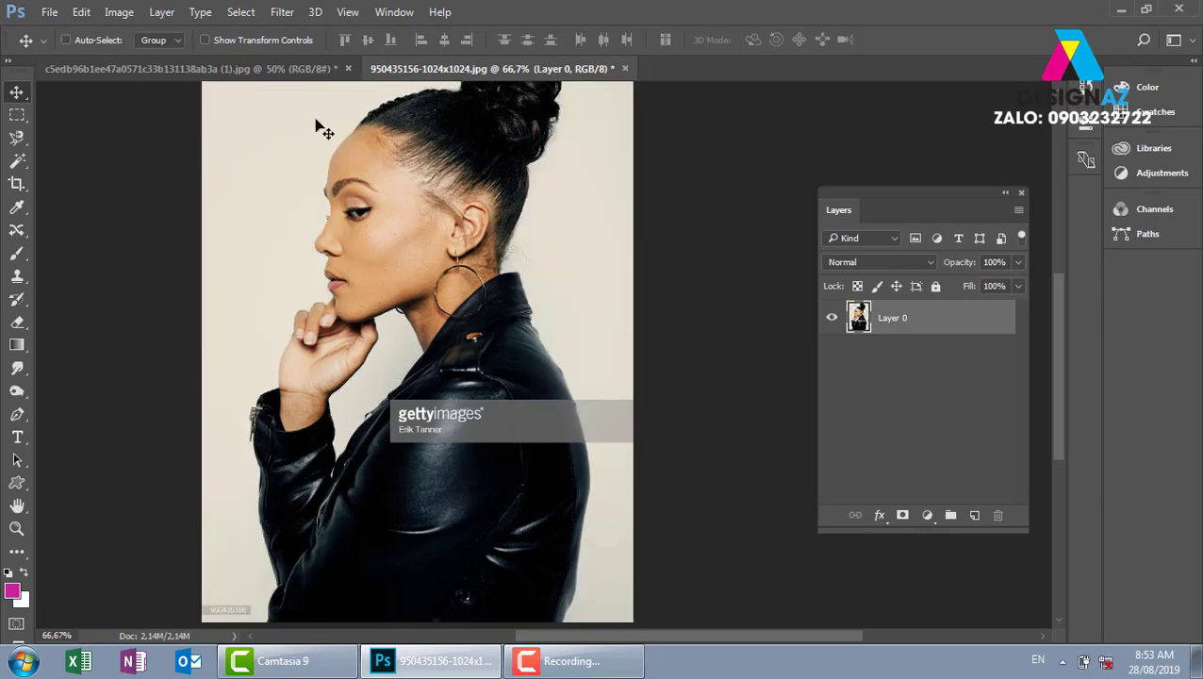
{"action": "left_click", "coordinate": [17, 161]}
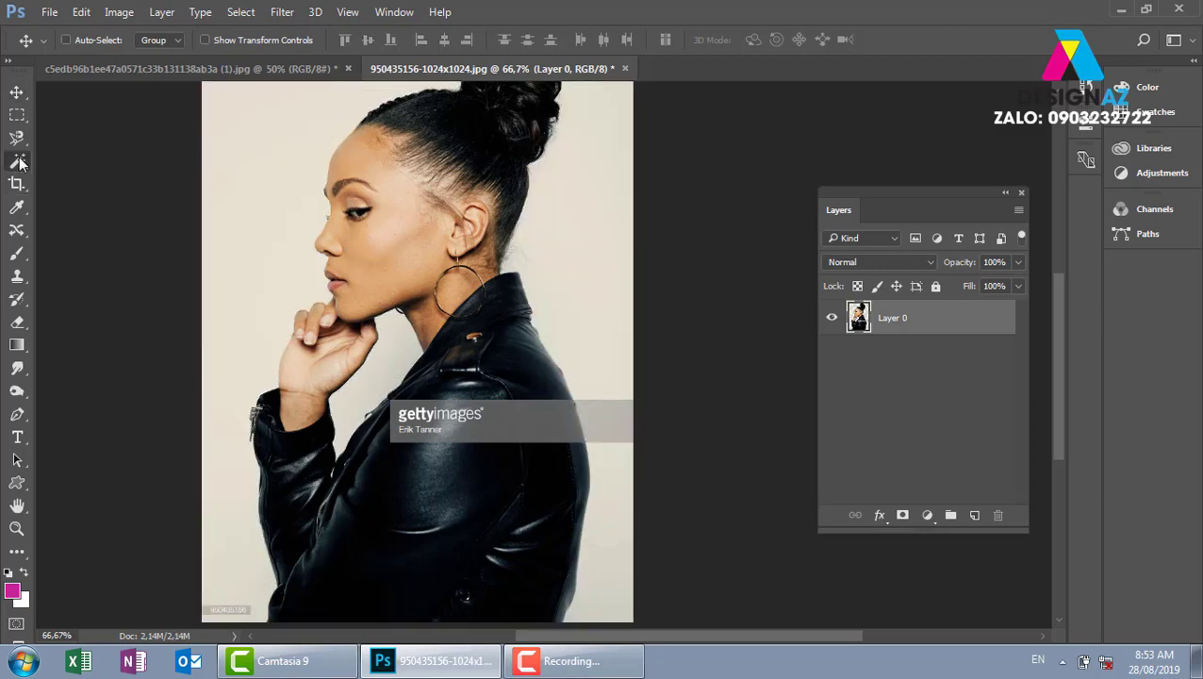
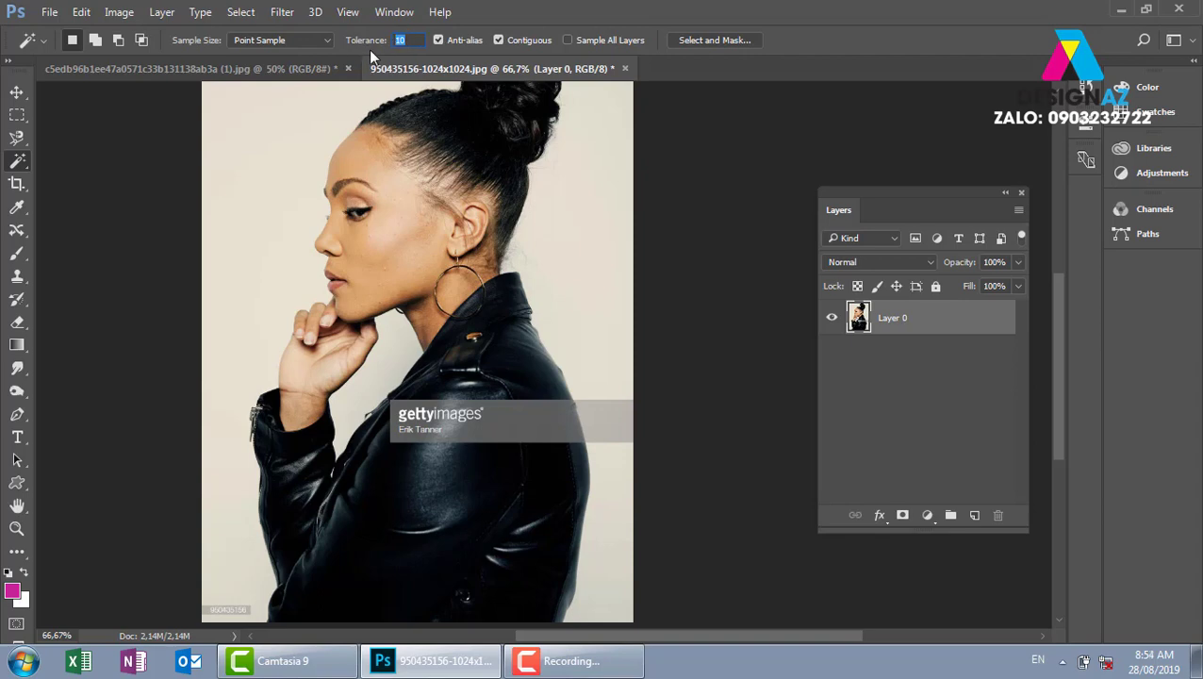
{"action": "type", "text": "60"}
- Magic-wand select the pale backdrop at tolerance 60, adding the gaps around the hand
{"action": "key", "text": "Return"}
{"action": "left_click", "coordinate": [273, 198]}
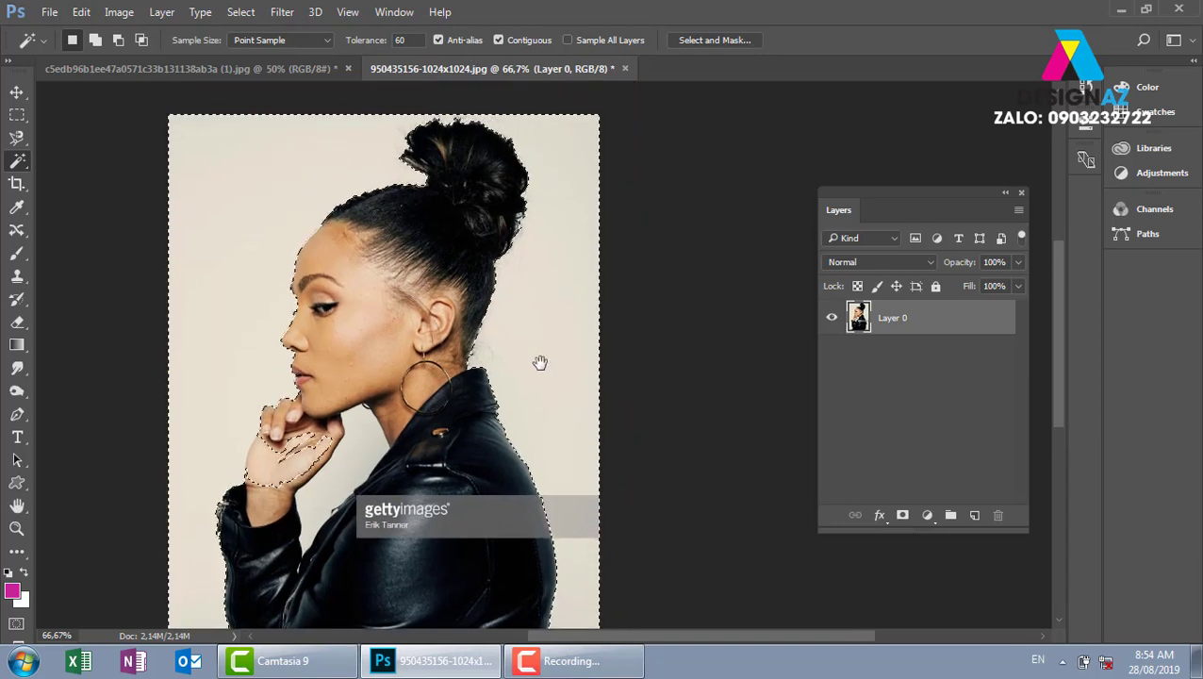
{"action": "scroll", "coordinate": [538, 359], "scroll_direction": "down", "scroll_amount": 3}
{"action": "scroll", "coordinate": [551, 209], "scroll_direction": "down", "scroll_amount": 3}
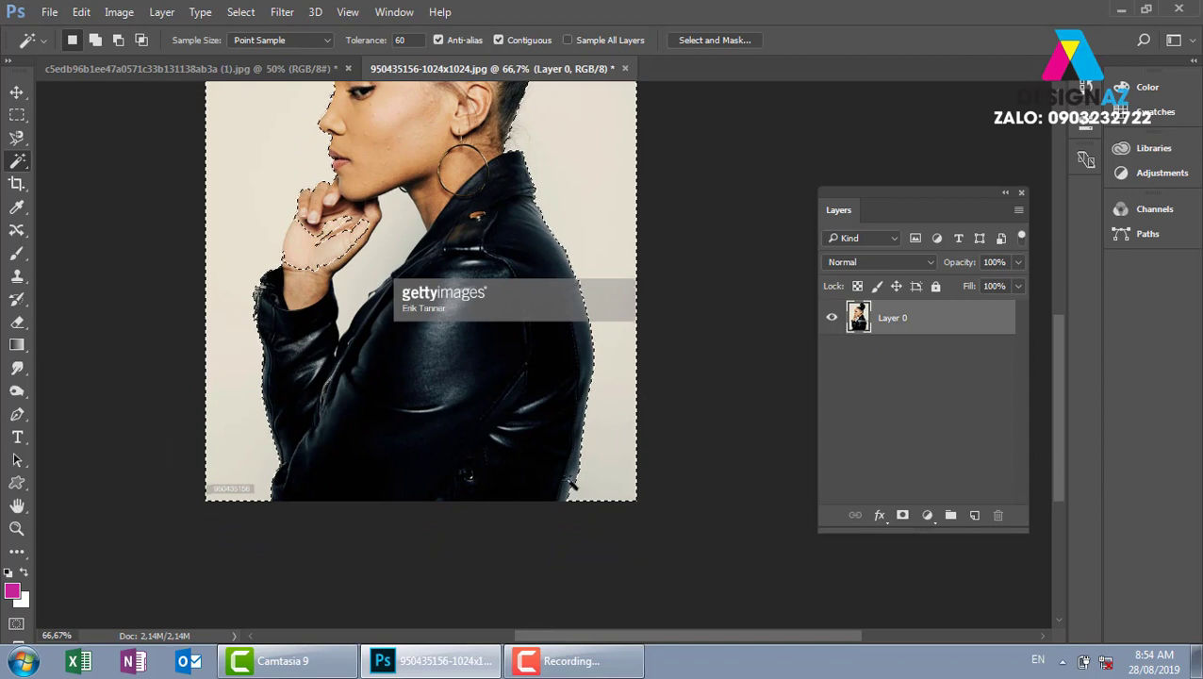
{"action": "left_click", "coordinate": [311, 247], "text": "shift"}
{"action": "left_click", "coordinate": [403, 244], "text": "shift"}
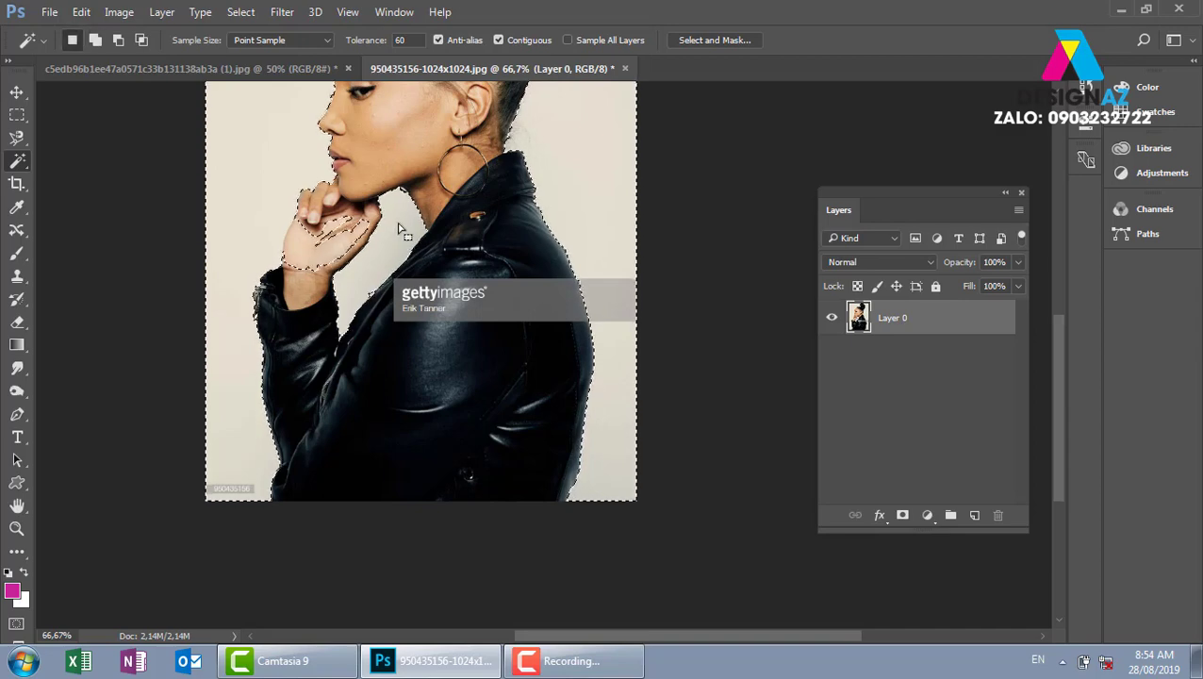
- Zoom to 200% and pan across the hand, face and earring to check the selection edges
{"action": "key", "text": "ctrl+plus"}
{"action": "key", "text": "ctrl+plus"}
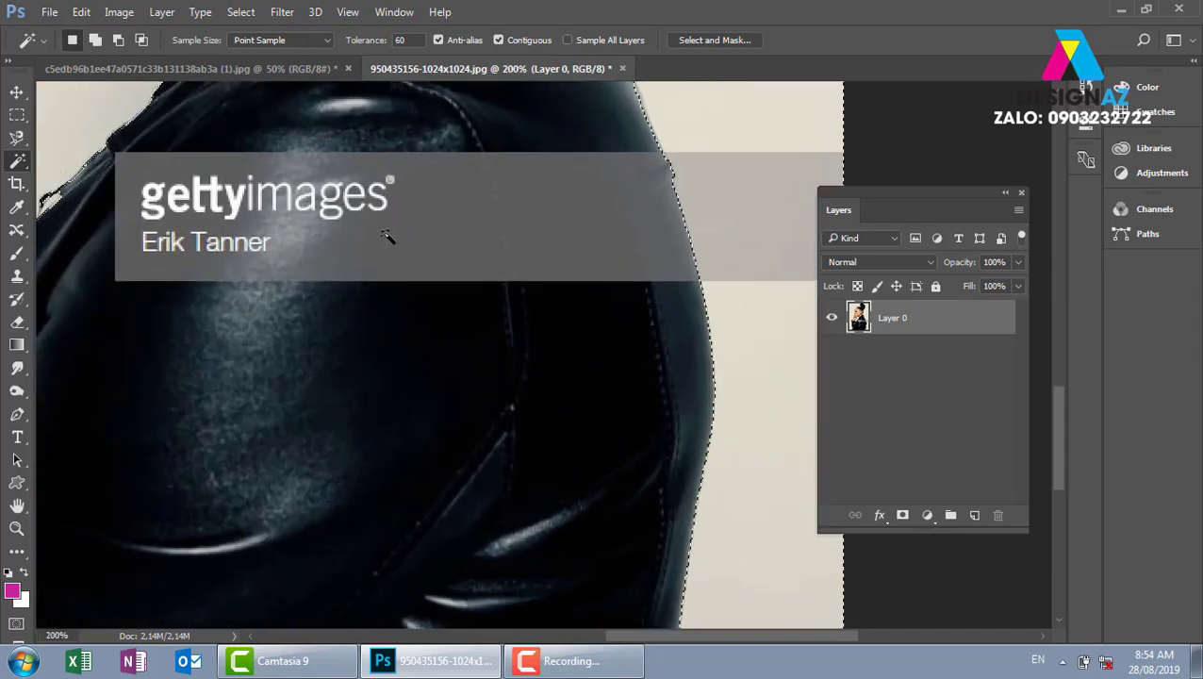
{"action": "left_click_drag", "start_coordinate": [484, 335], "coordinate": [596, 395]}
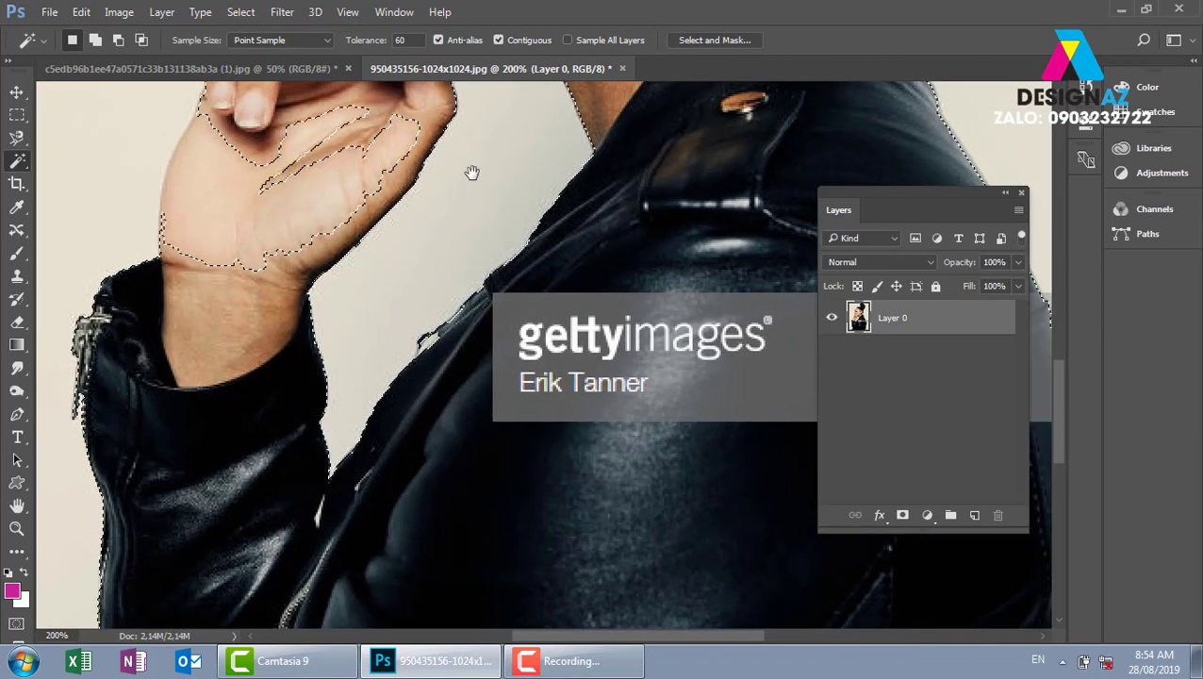
{"action": "left_click_drag", "start_coordinate": [478, 176], "coordinate": [553, 106]}
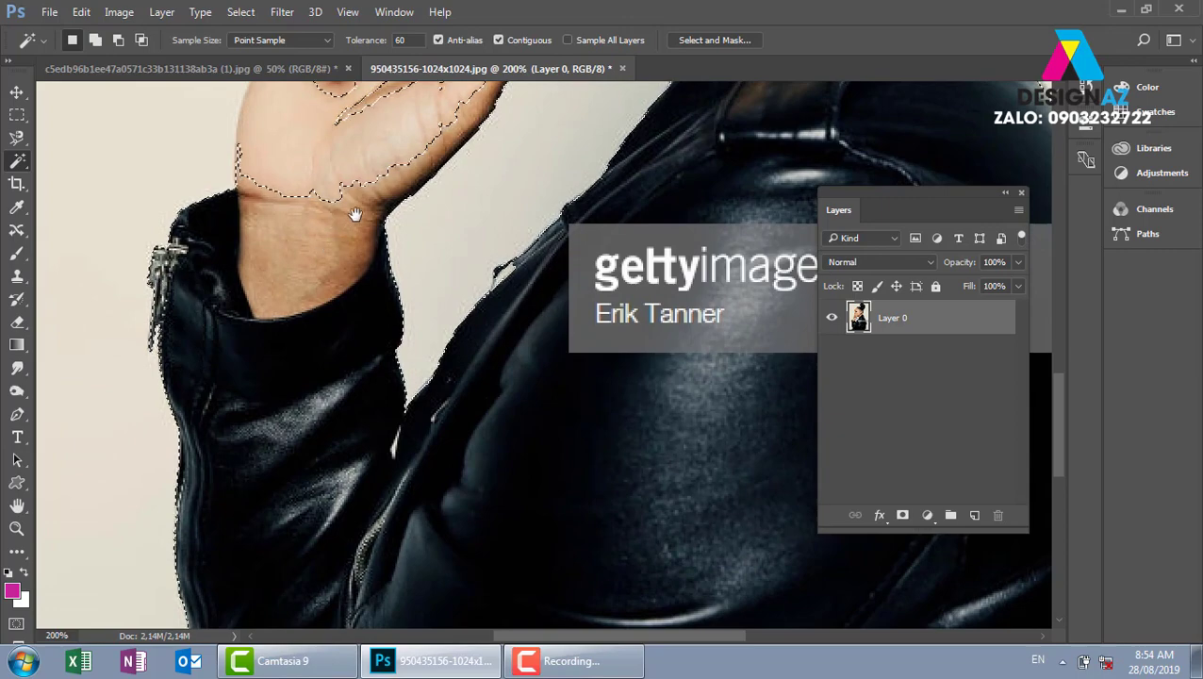
{"action": "left_click_drag", "start_coordinate": [354, 212], "coordinate": [231, 457]}
{"action": "left_click_drag", "start_coordinate": [194, 370], "coordinate": [237, 344]}
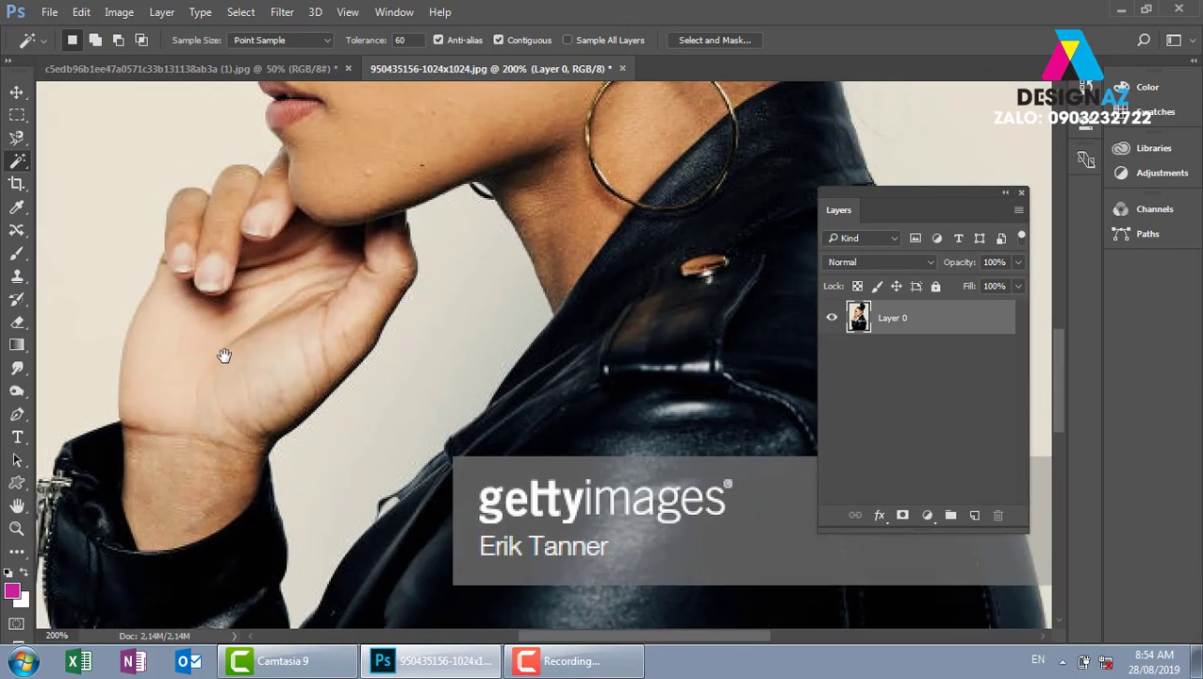
- Subtract the woman's palm from the backdrop selection by tracing around it with the Lasso Tool
{"action": "left_click", "coordinate": [18, 141]}
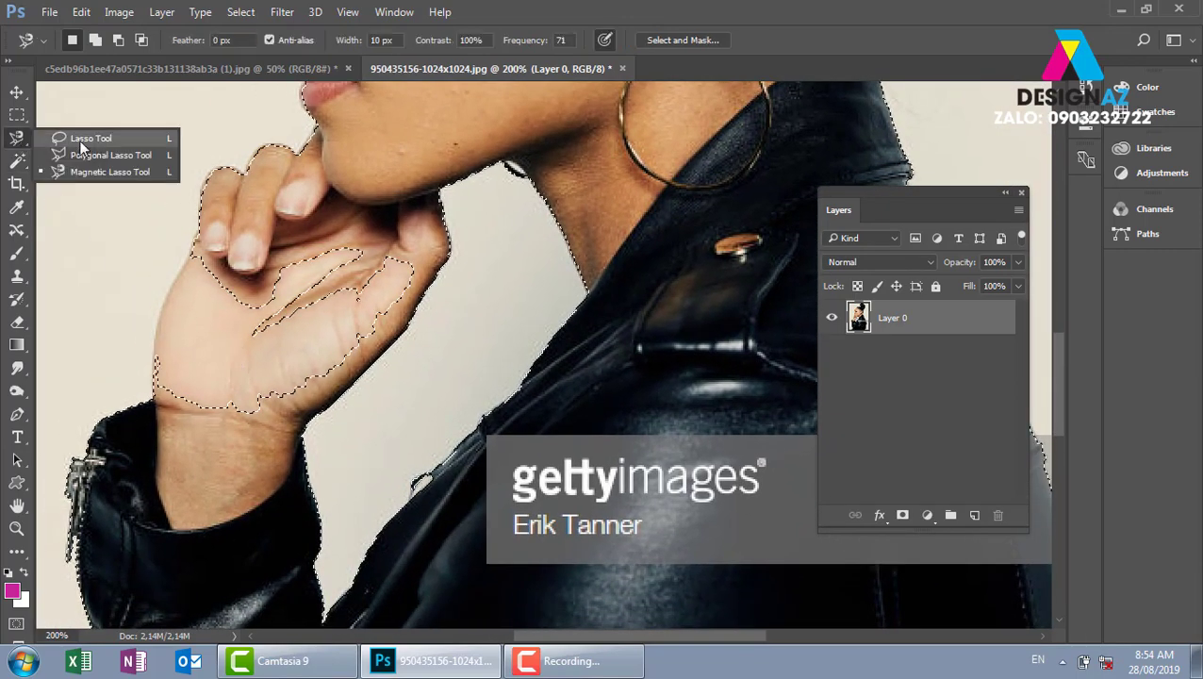
{"action": "left_click", "coordinate": [81, 144]}
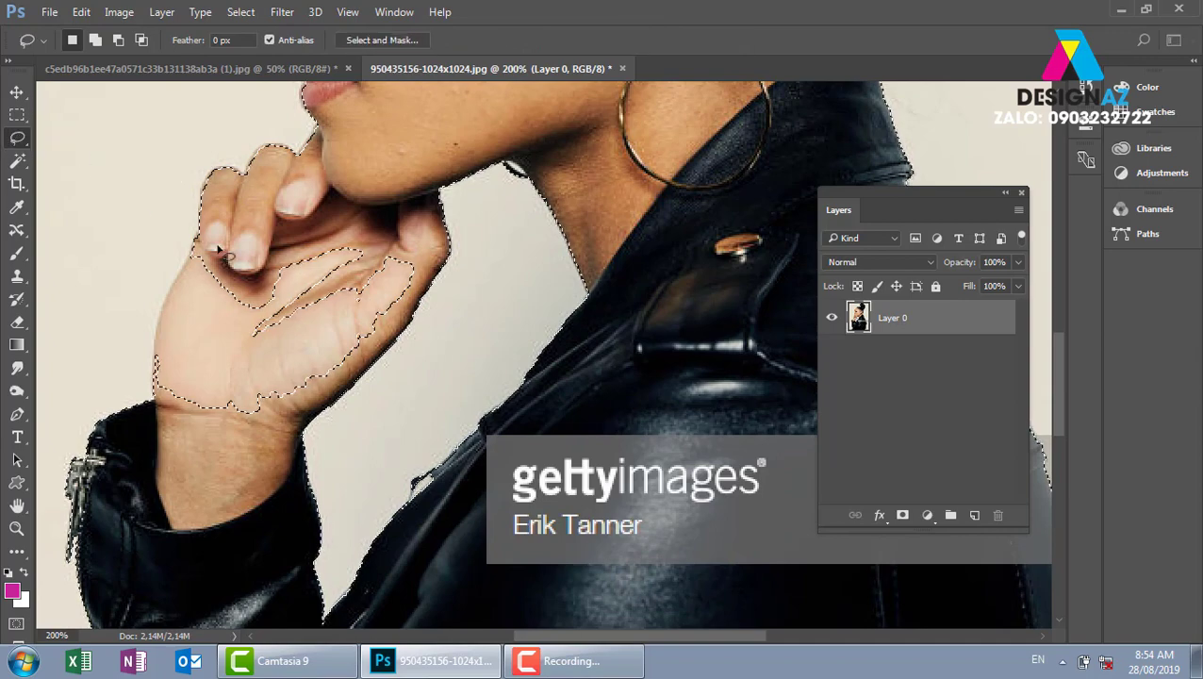
{"action": "left_click_drag", "start_coordinate": [272, 306], "coordinate": [254, 330]}
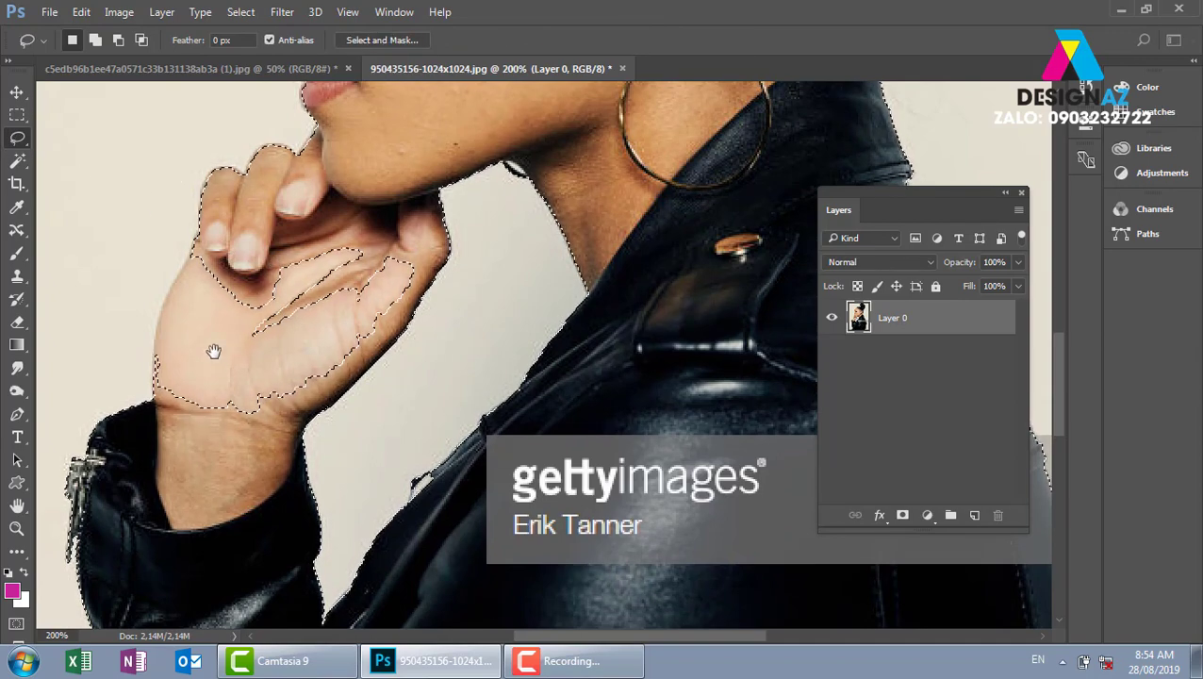
{"action": "mouse_move", "coordinate": [212, 349]}
{"action": "left_mouse_down"}
{"action": "mouse_move", "coordinate": [247, 326]}
{"action": "mouse_move", "coordinate": [235, 232]}
{"action": "left_mouse_up"}
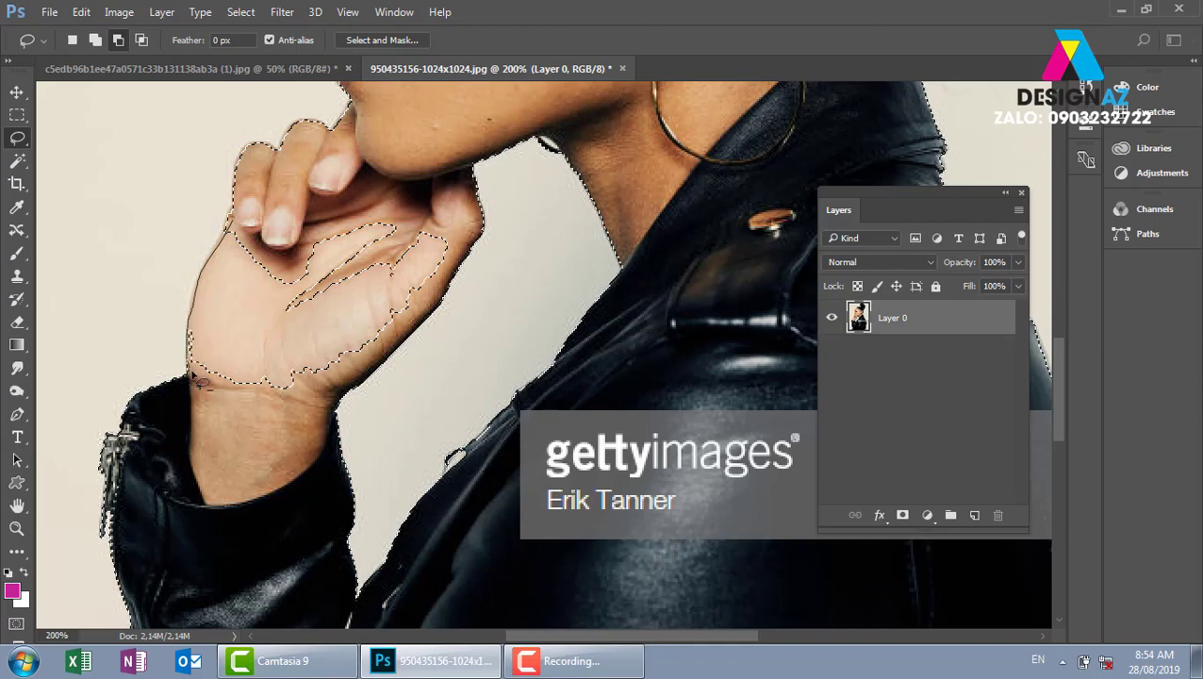
{"action": "left_click_drag", "start_coordinate": [239, 402], "coordinate": [306, 394]}
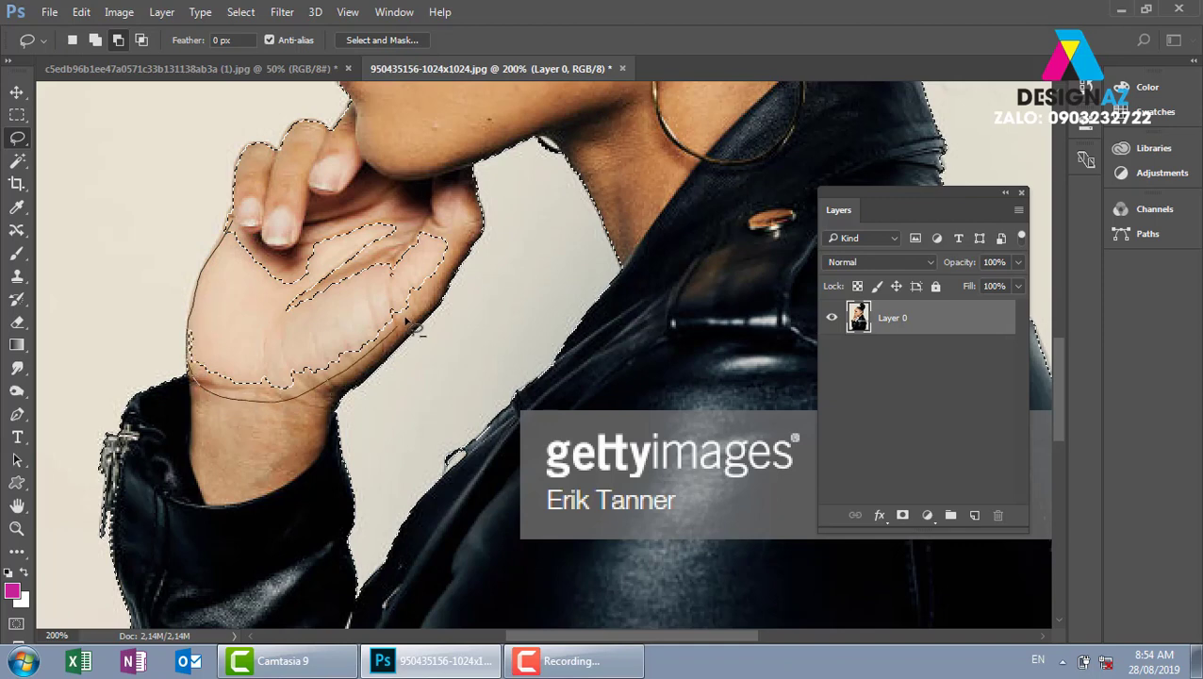
{"action": "left_click_drag", "start_coordinate": [439, 287], "coordinate": [459, 241]}
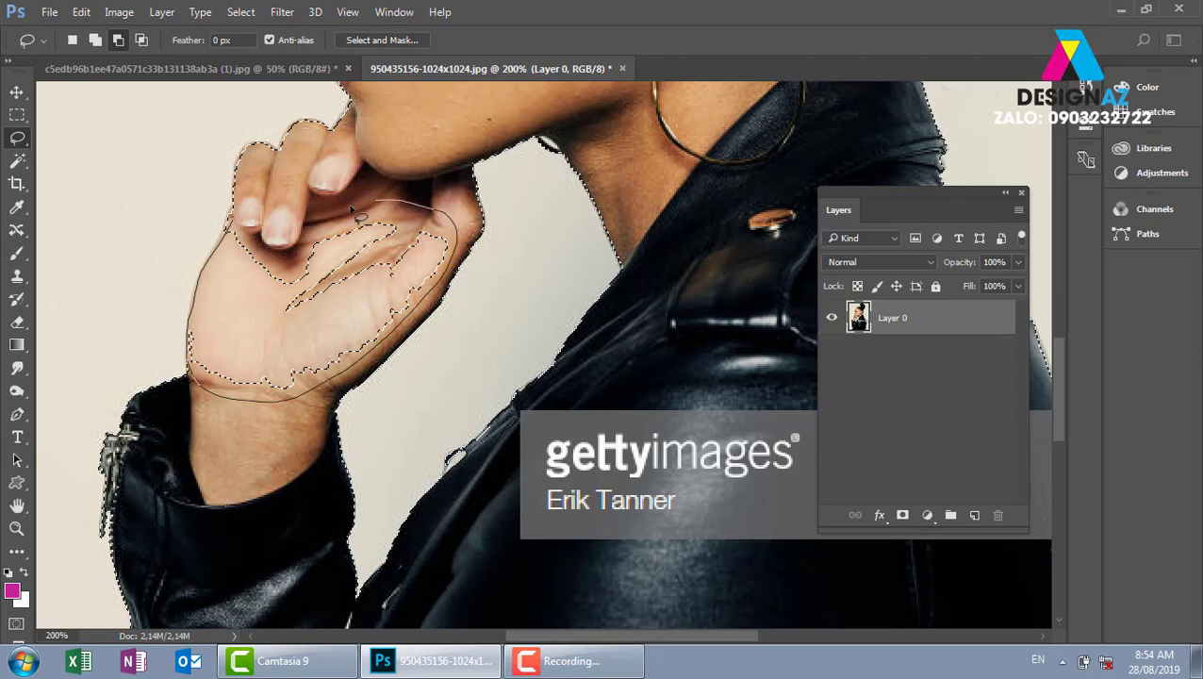
{"action": "mouse_move", "coordinate": [351, 209]}
{"action": "left_mouse_down"}
{"action": "mouse_move", "coordinate": [294, 234]}
{"action": "mouse_move", "coordinate": [238, 227]}
{"action": "left_mouse_up"}
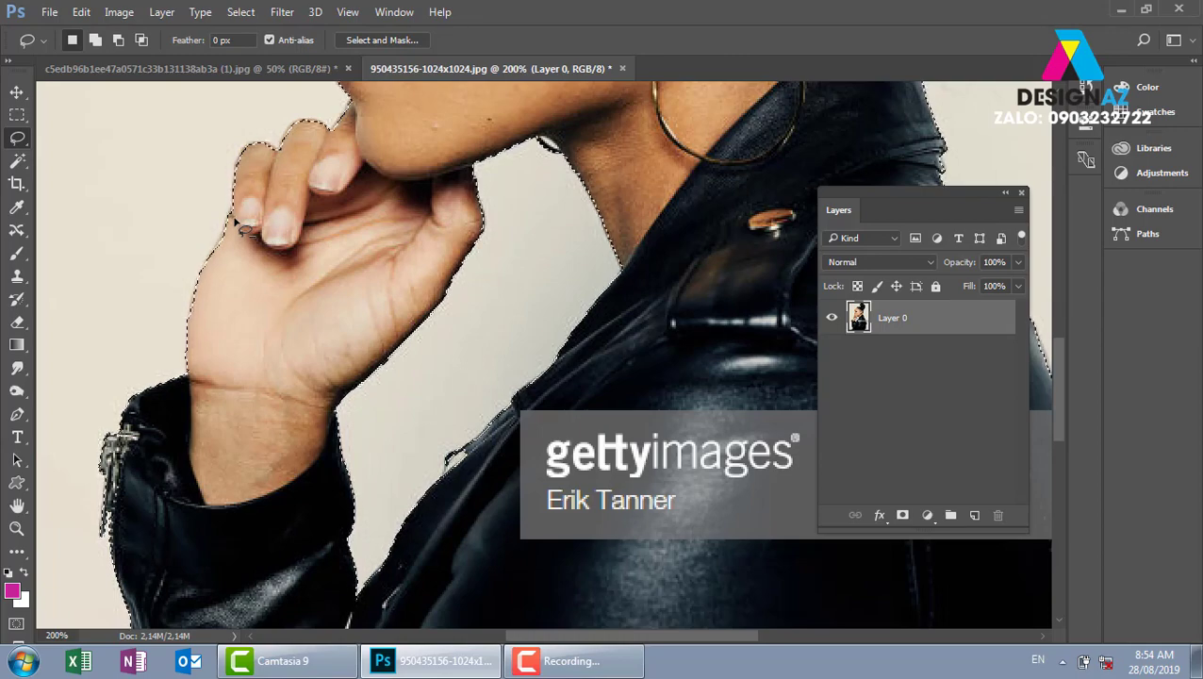
{"action": "key", "text": "ctrl+minus"}
{"action": "key", "text": "ctrl+minus"}
{"action": "key", "text": "ctrl+minus"}
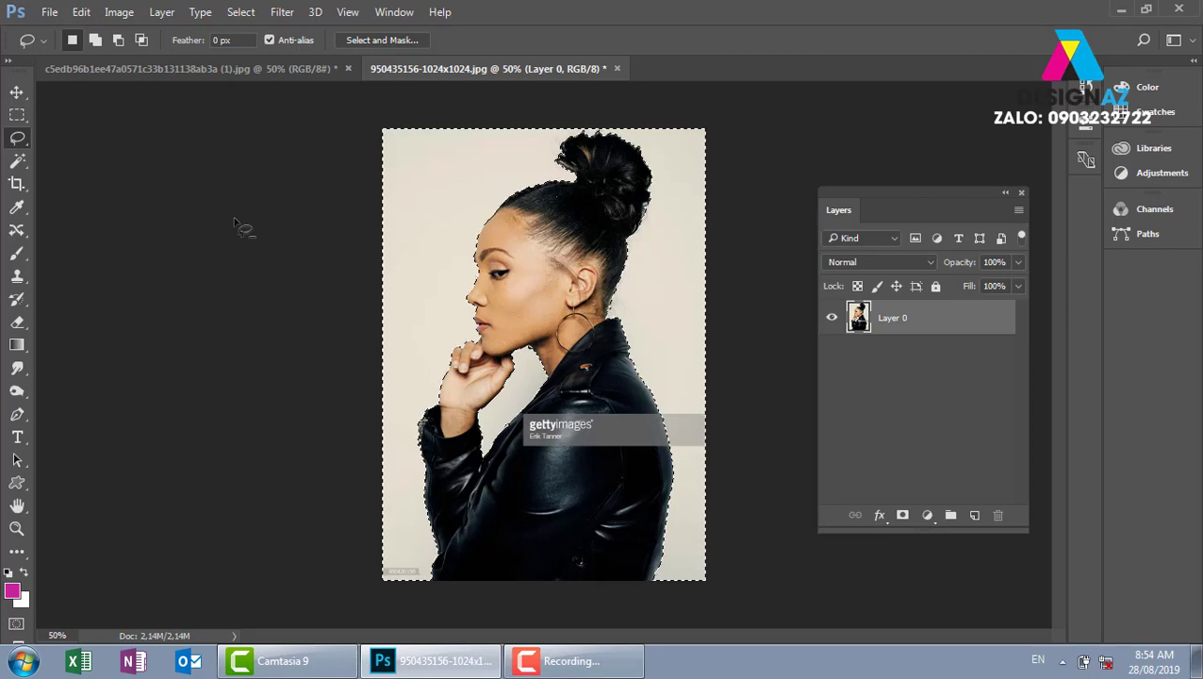
- Delete the selected backdrop to transparency, after undoing an accidental duplicate layer
{"action": "key", "text": "ctrl+j"}
{"action": "key", "text": "b"}
{"action": "key", "text": "ctrl+z"}
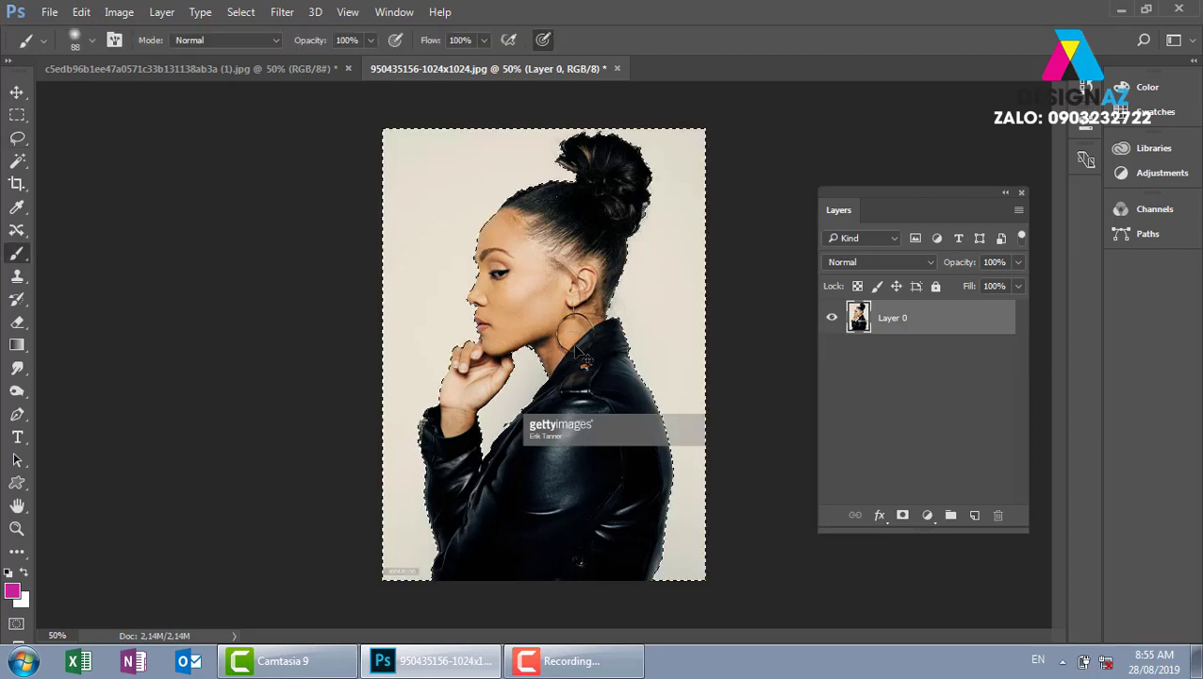
{"action": "key", "text": "Delete"}
- Test-move the cut-out woman, undo the move, and close her photo without saving
{"action": "key", "text": "v"}
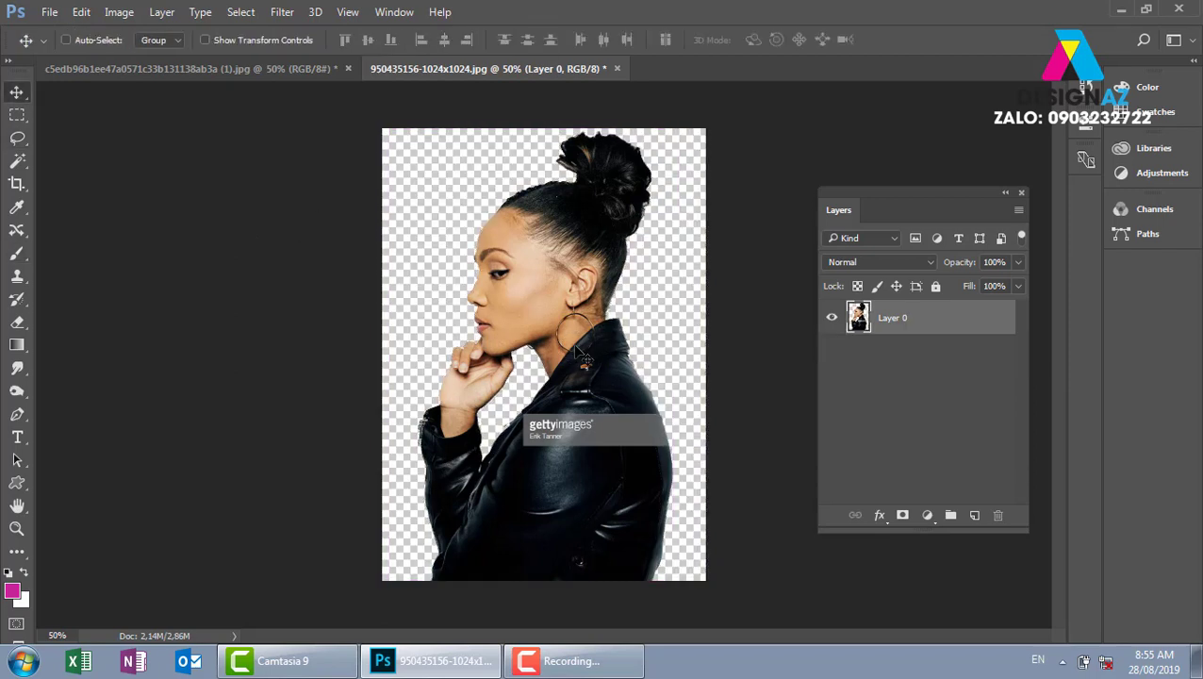
{"action": "left_click_drag", "start_coordinate": [564, 317], "coordinate": [527, 282]}
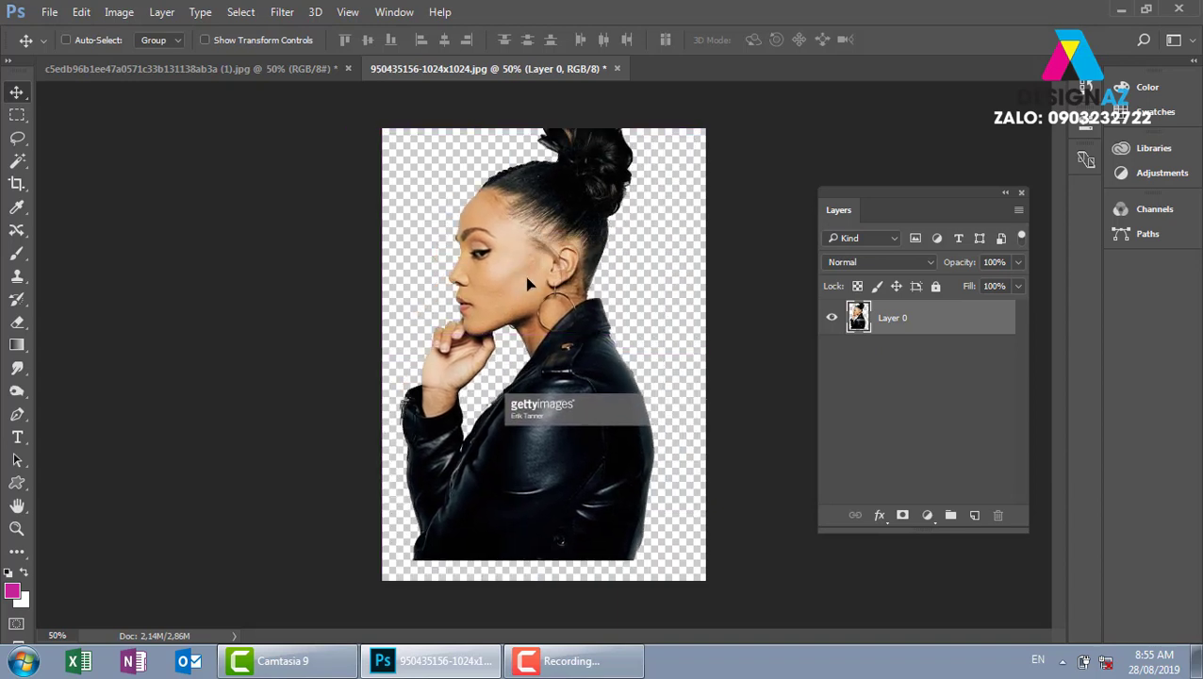
{"action": "key", "text": "ctrl+z"}
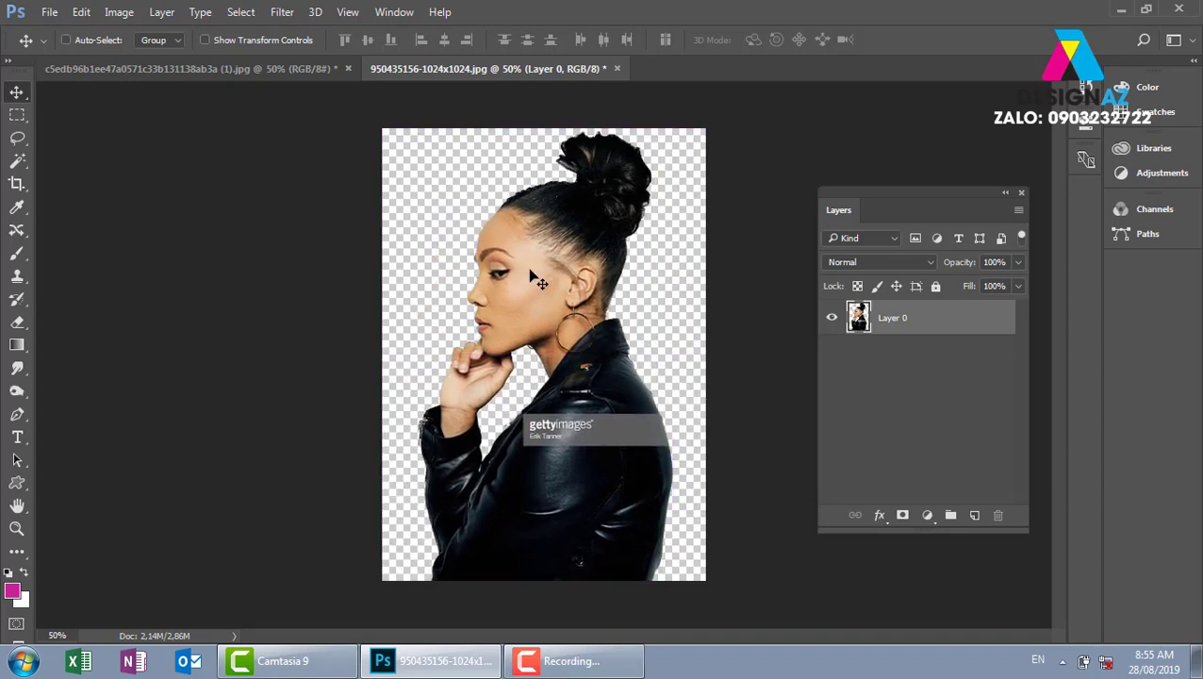
{"action": "left_click", "coordinate": [616, 69]}
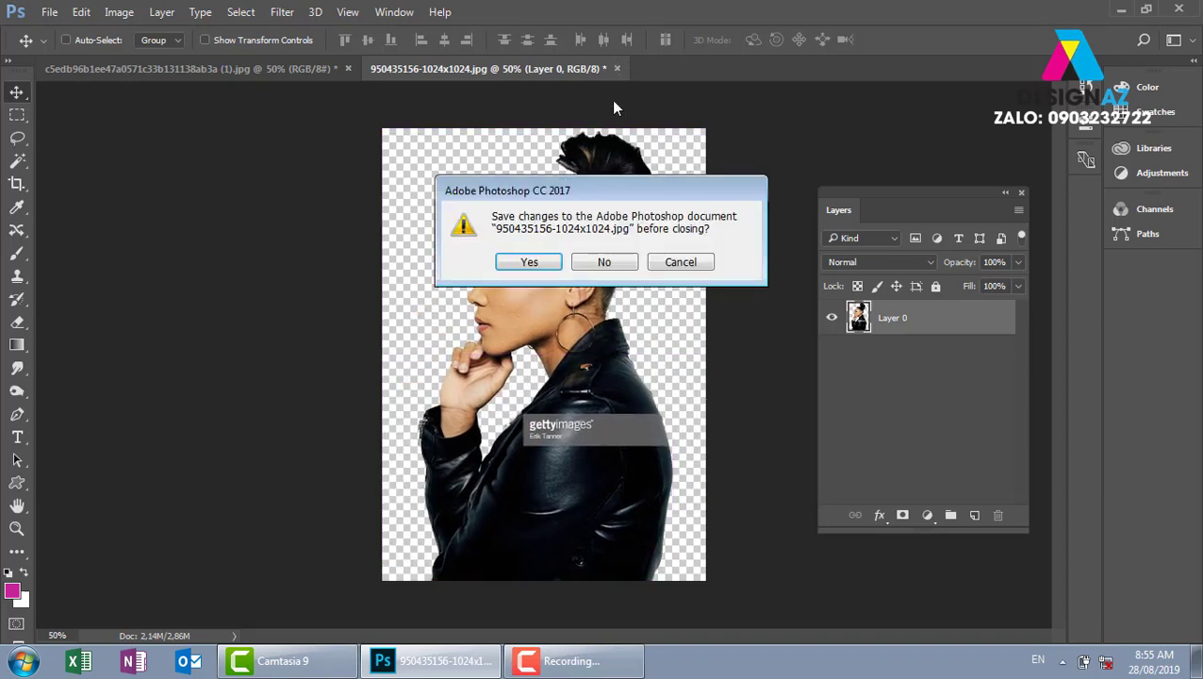
{"action": "left_click", "coordinate": [604, 263]}
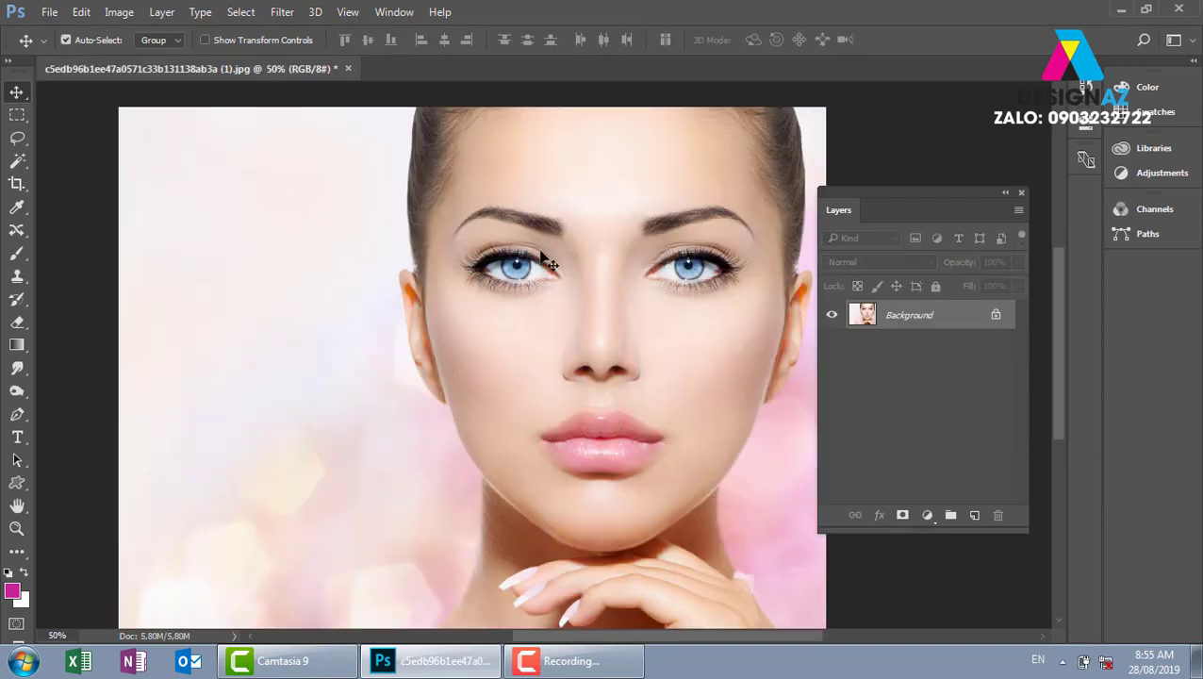
- Convert the Background to Layer 0 and extend the crop leftward to add a transparent strip
{"action": "key", "text": "ctrl+o"}
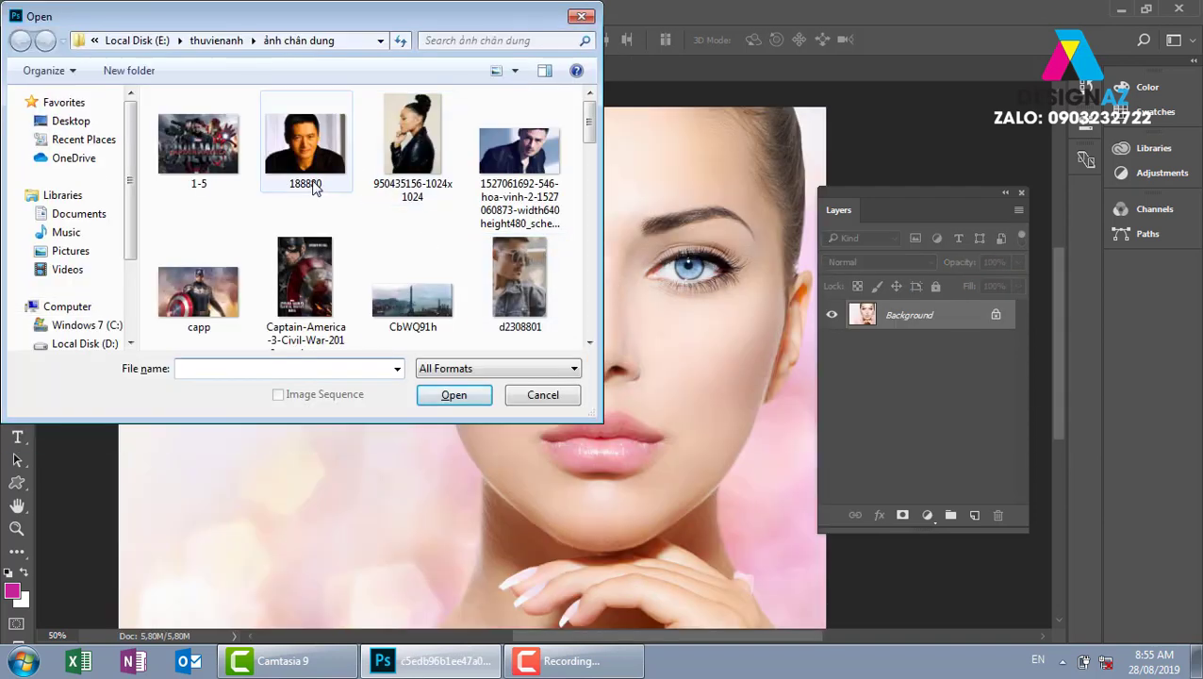
{"action": "left_click", "coordinate": [582, 19]}
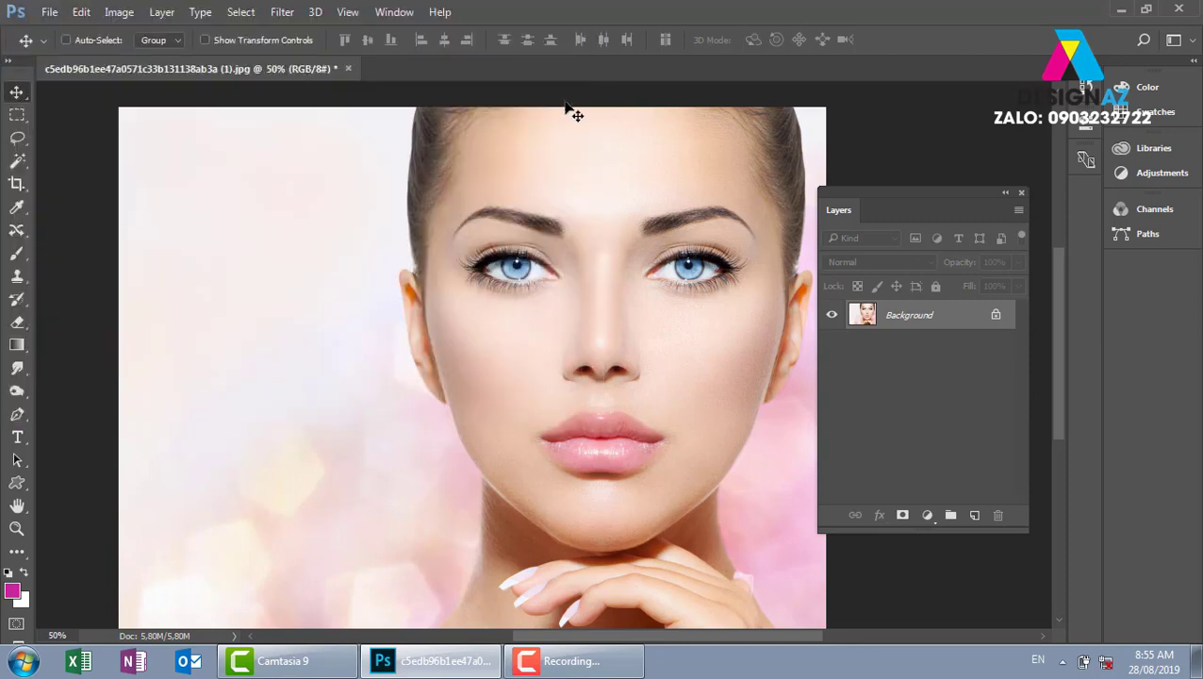
{"action": "key", "text": "ctrl+minus"}
{"action": "key", "text": "ctrl+minus"}
{"action": "key", "text": "c"}
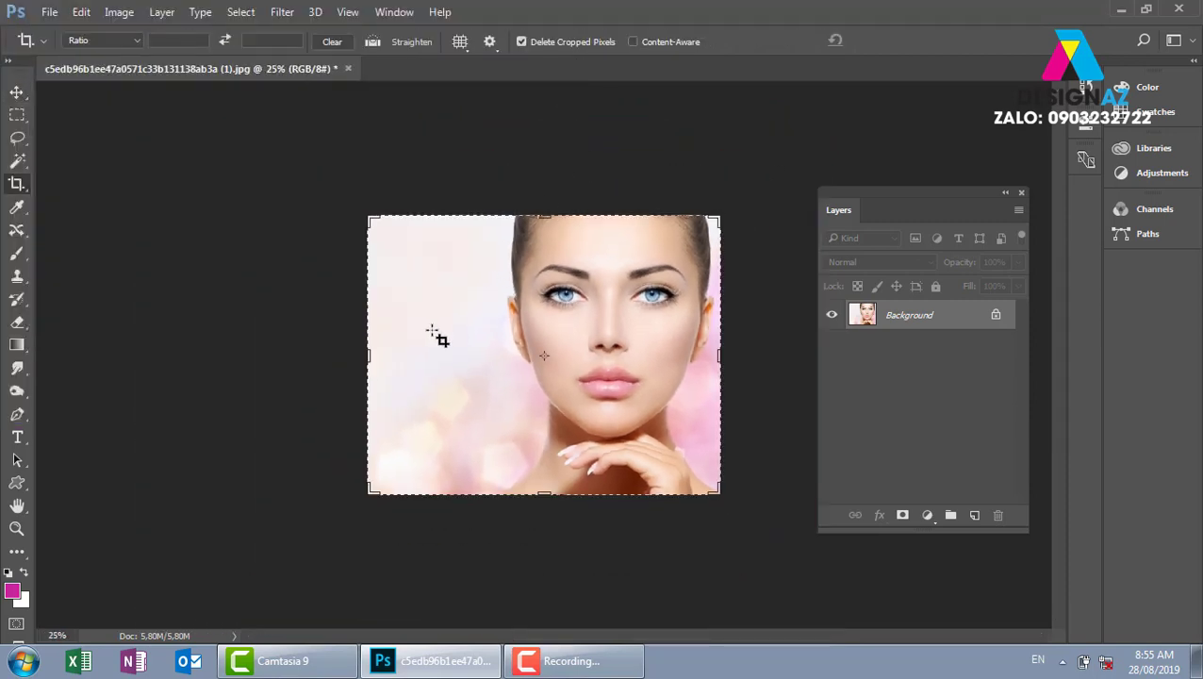
{"action": "double_click", "coordinate": [971, 317]}
{"action": "key", "text": "Return"}
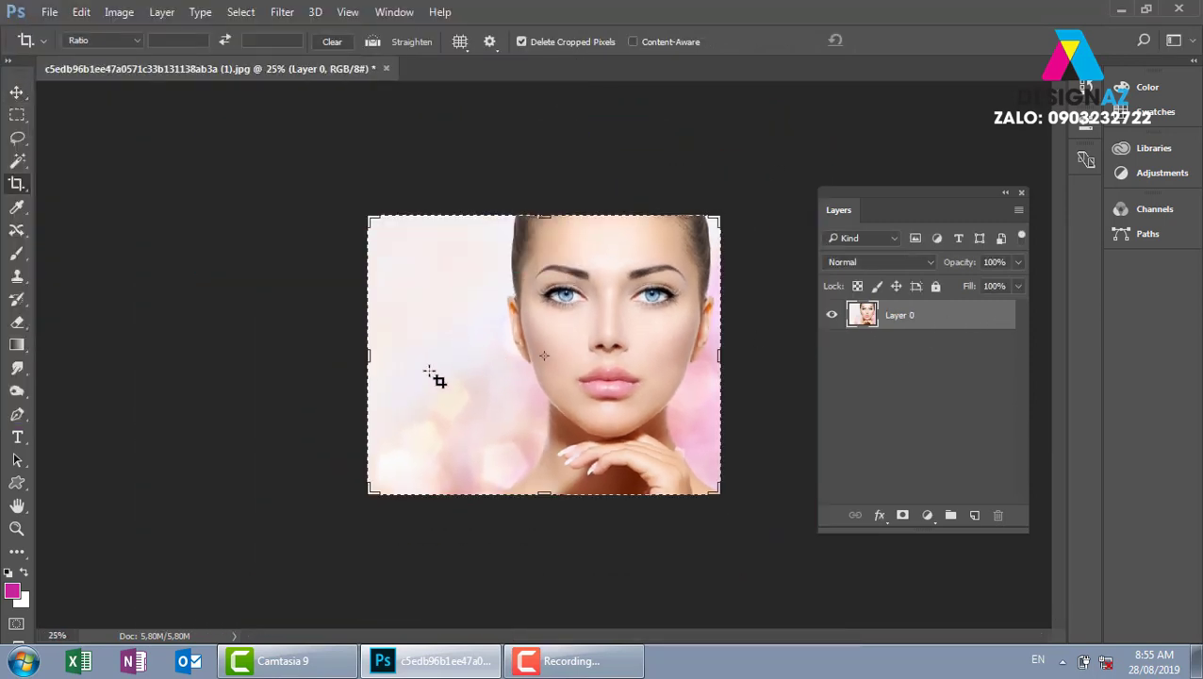
{"action": "left_click_drag", "start_coordinate": [369, 356], "coordinate": [305, 353]}
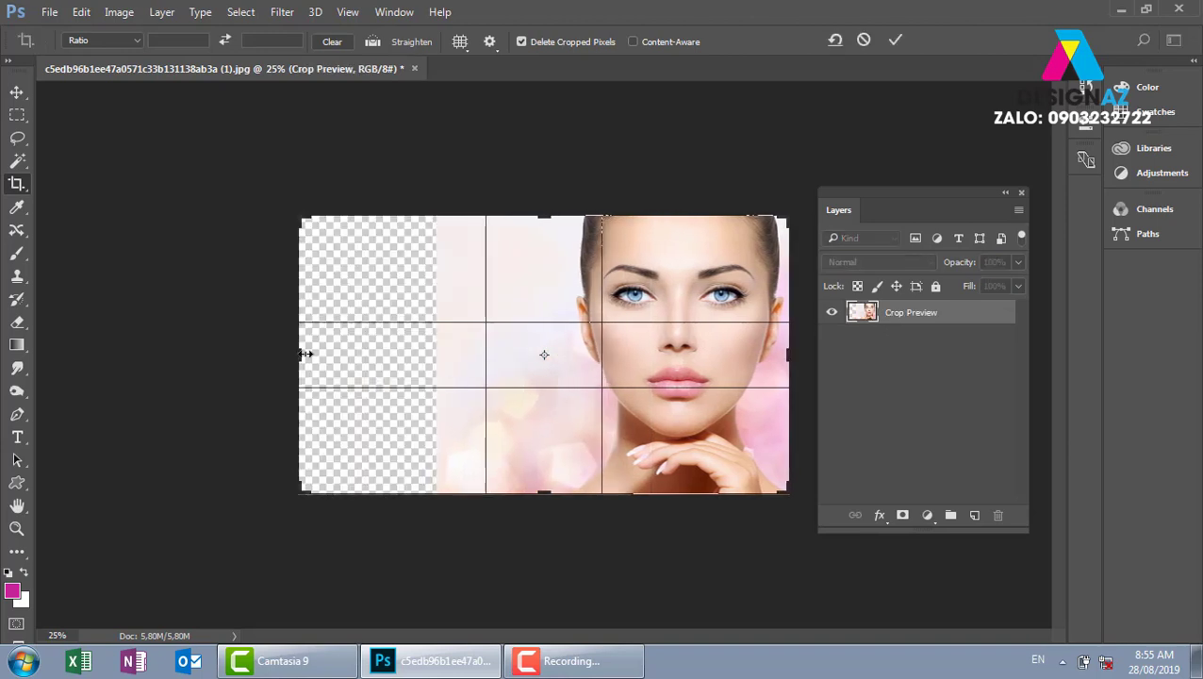
{"action": "key", "text": "Return"}
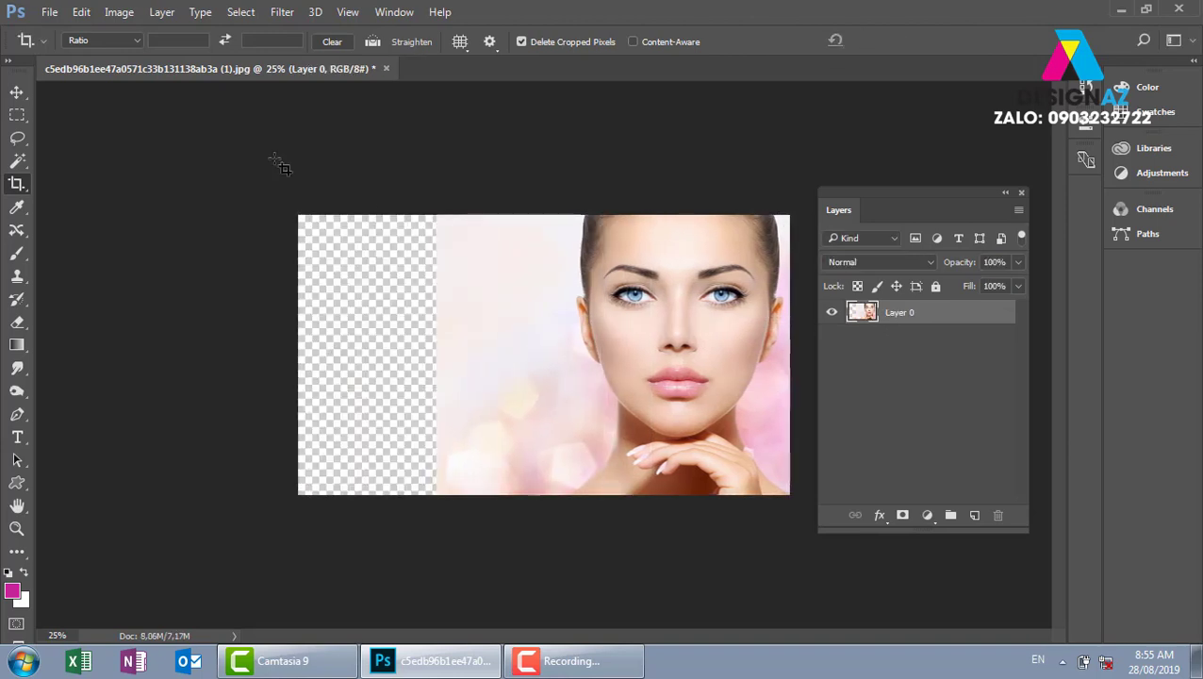
{"action": "key", "text": "ctrl+plus"}
- Open artsfon.com-40799.jpg from the thuvienanh > Backgroud > texture folder
{"action": "key", "text": "ctrl+o"}
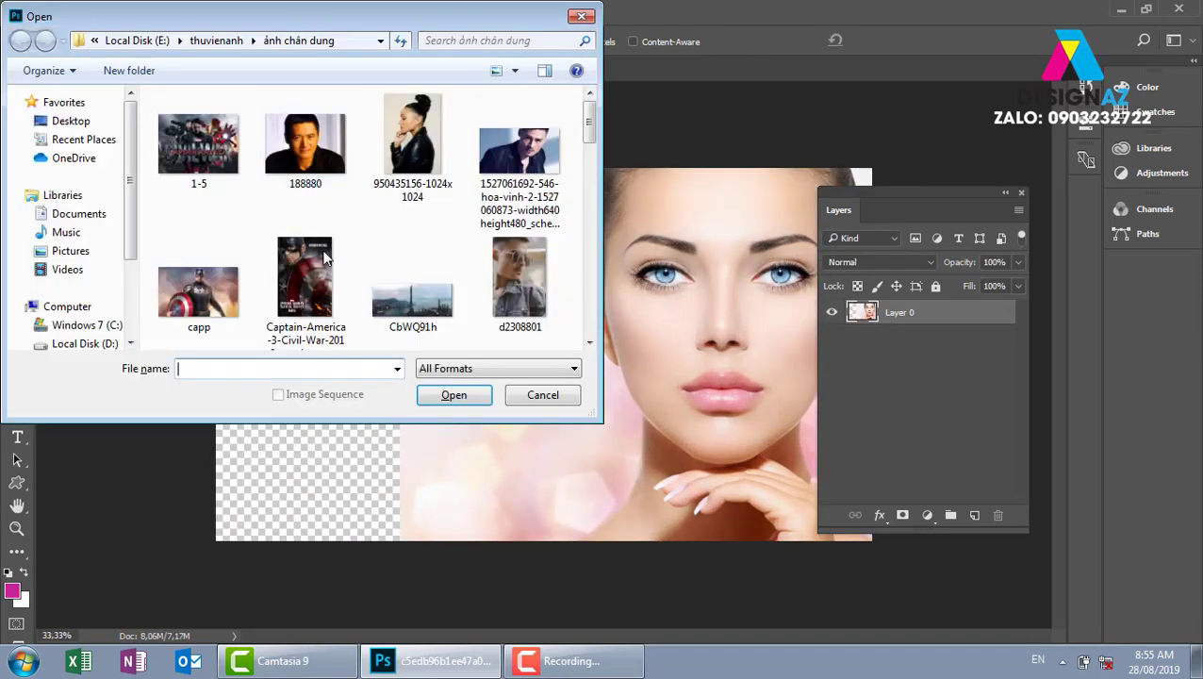
{"action": "left_click", "coordinate": [232, 42]}
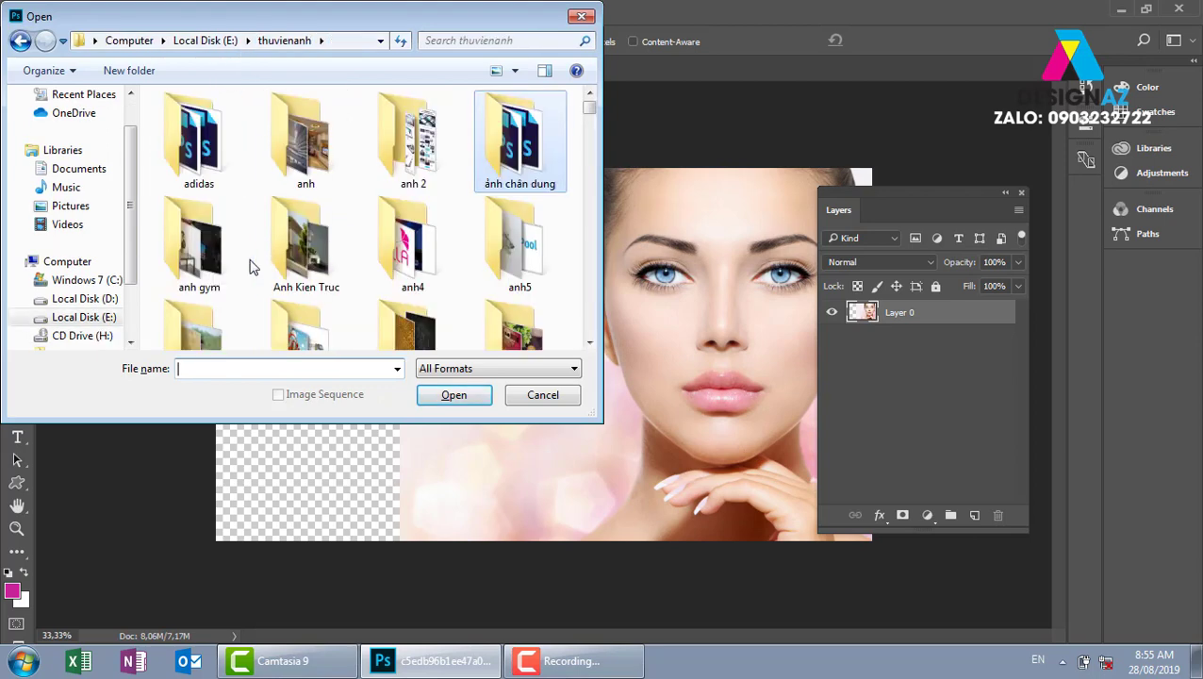
{"action": "scroll", "coordinate": [412, 332], "scroll_direction": "down", "scroll_amount": 1}
{"action": "double_click", "coordinate": [412, 332]}
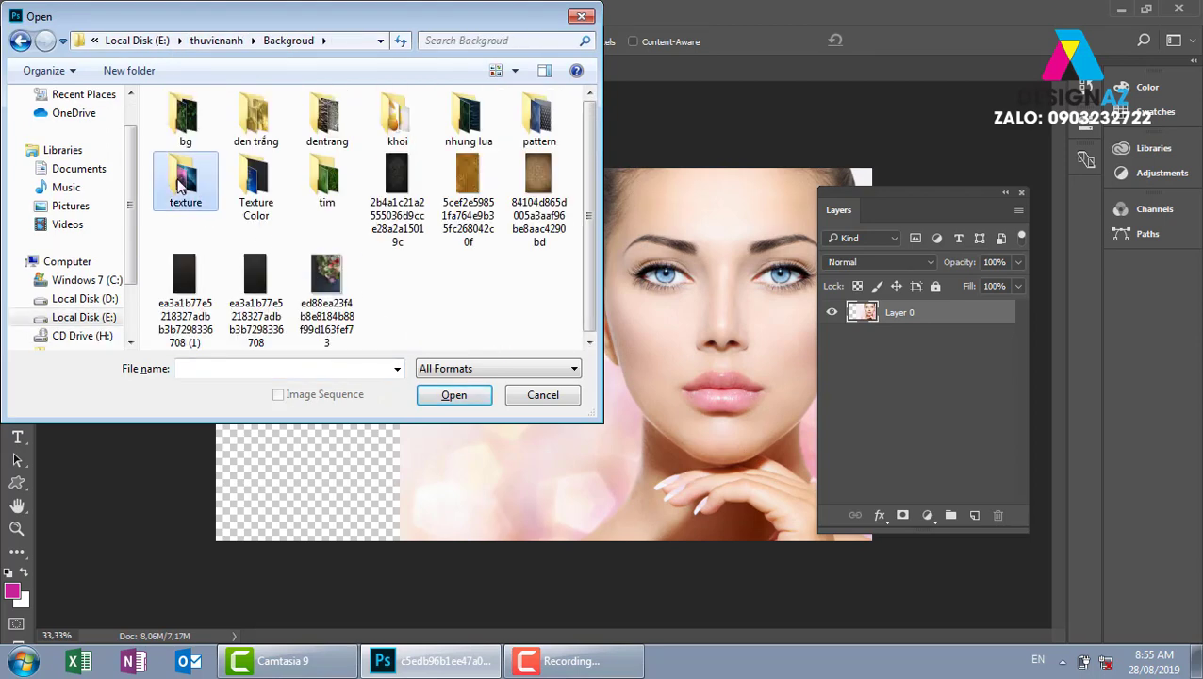
{"action": "double_click", "coordinate": [185, 184]}
{"action": "left_click_drag", "start_coordinate": [592, 113], "coordinate": [604, 154]}
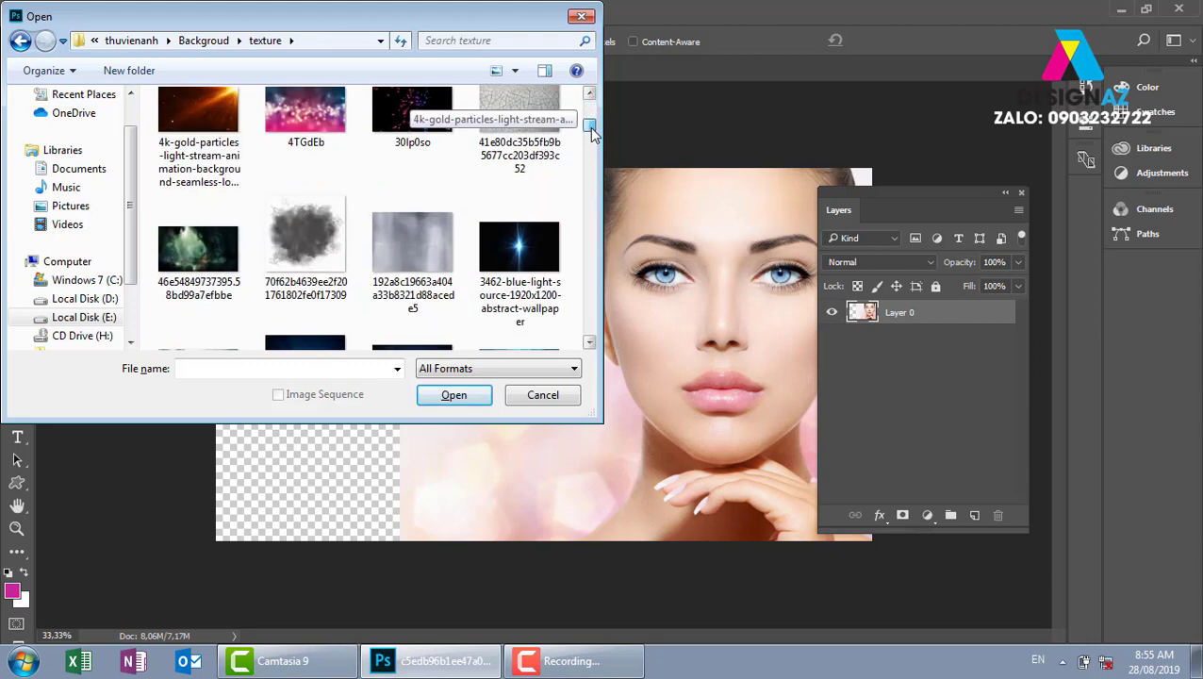
{"action": "scroll", "coordinate": [256, 214], "scroll_direction": "down", "scroll_amount": 2}
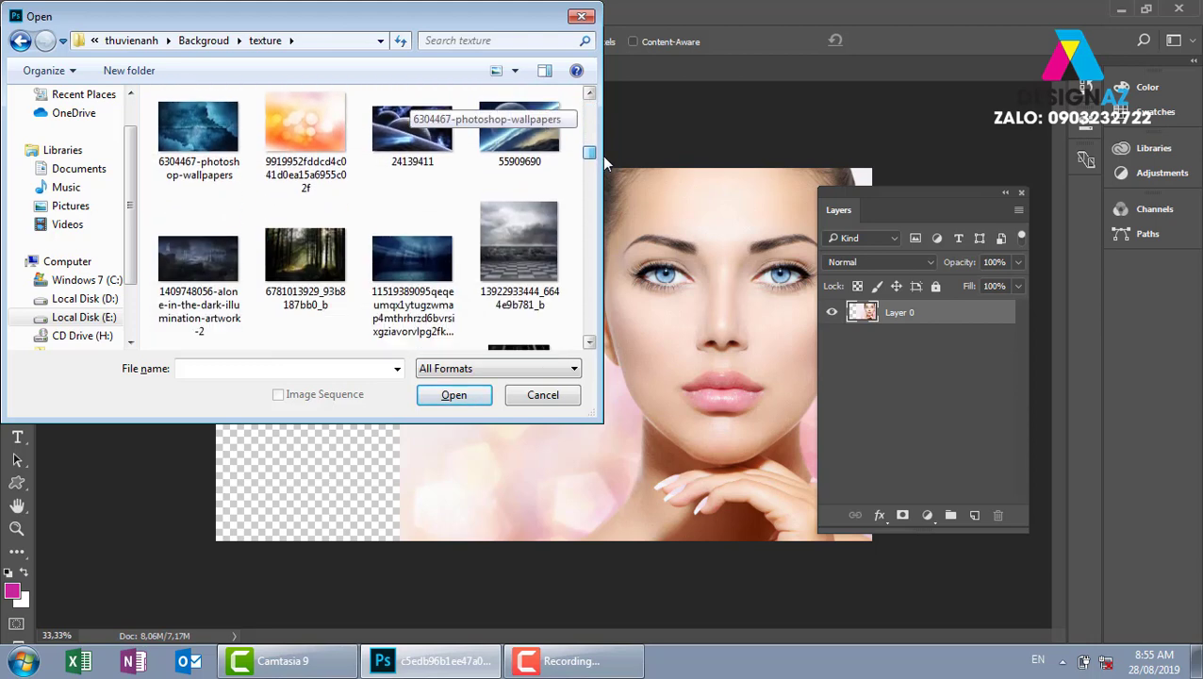
{"action": "scroll", "coordinate": [255, 213], "scroll_direction": "down", "scroll_amount": 2}
{"action": "scroll", "coordinate": [255, 214], "scroll_direction": "down", "scroll_amount": 1}
{"action": "left_click", "coordinate": [243, 215]}
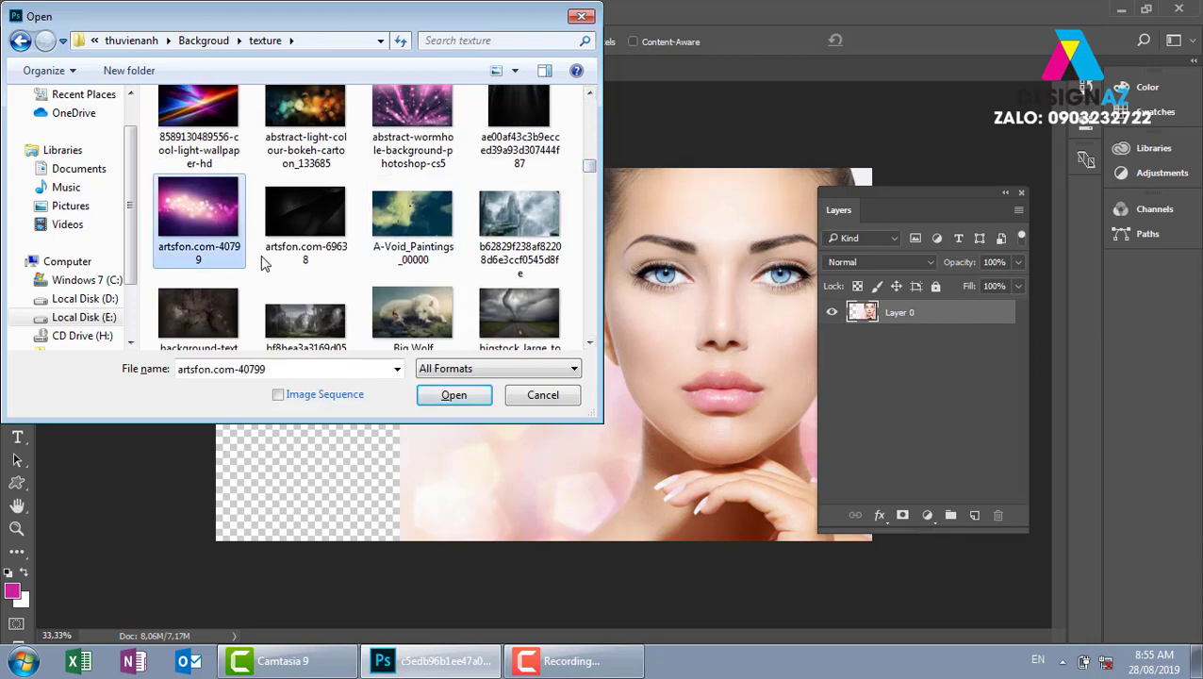
{"action": "left_click", "coordinate": [453, 395]}
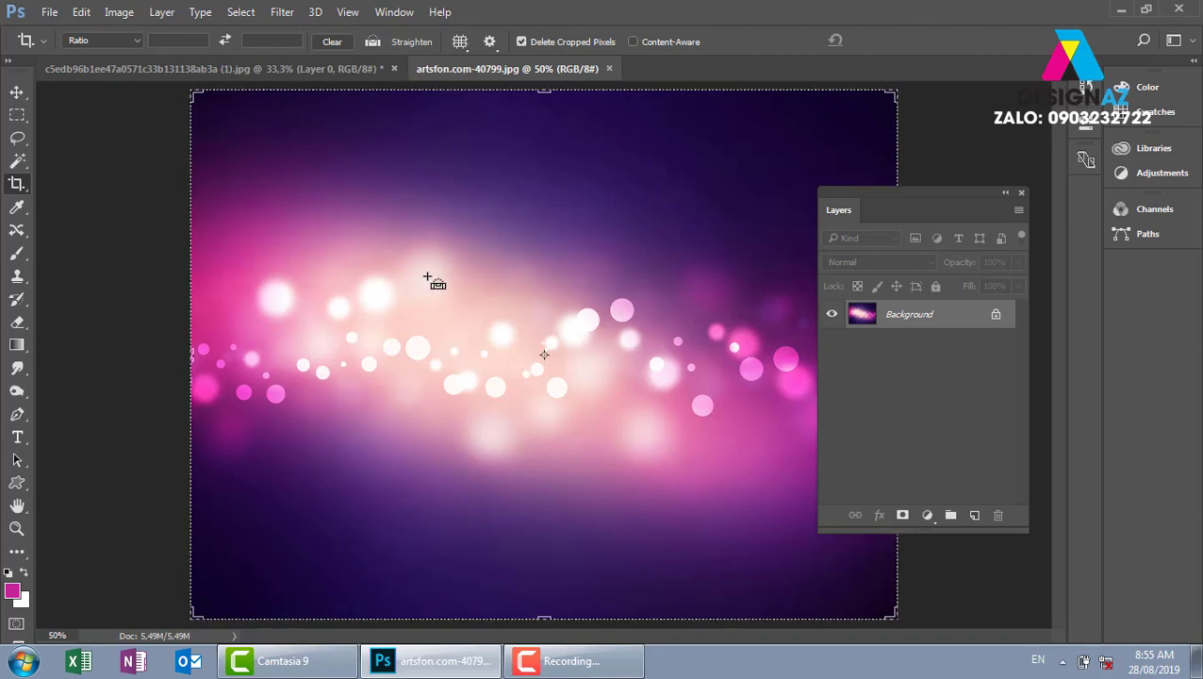
- Paste the bokeh into the portrait, move it left, scale it to about 105%, and send it below Layer 0
{"action": "key", "text": "ctrl+w"}
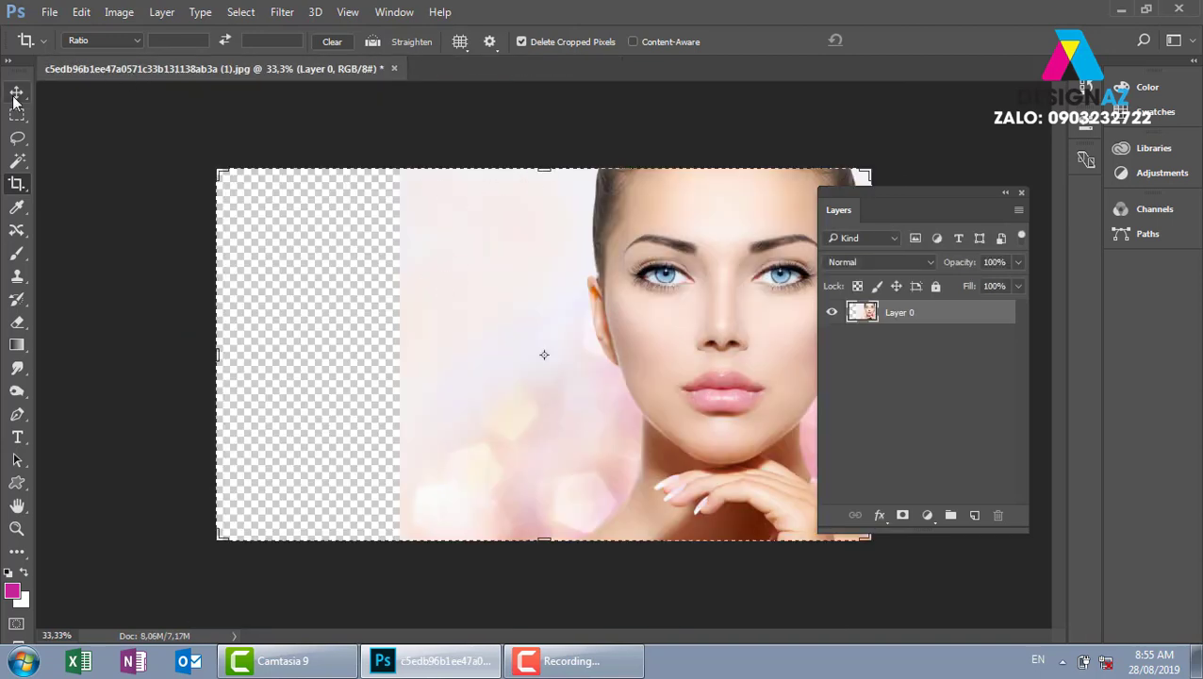
{"action": "left_click", "coordinate": [16, 94]}
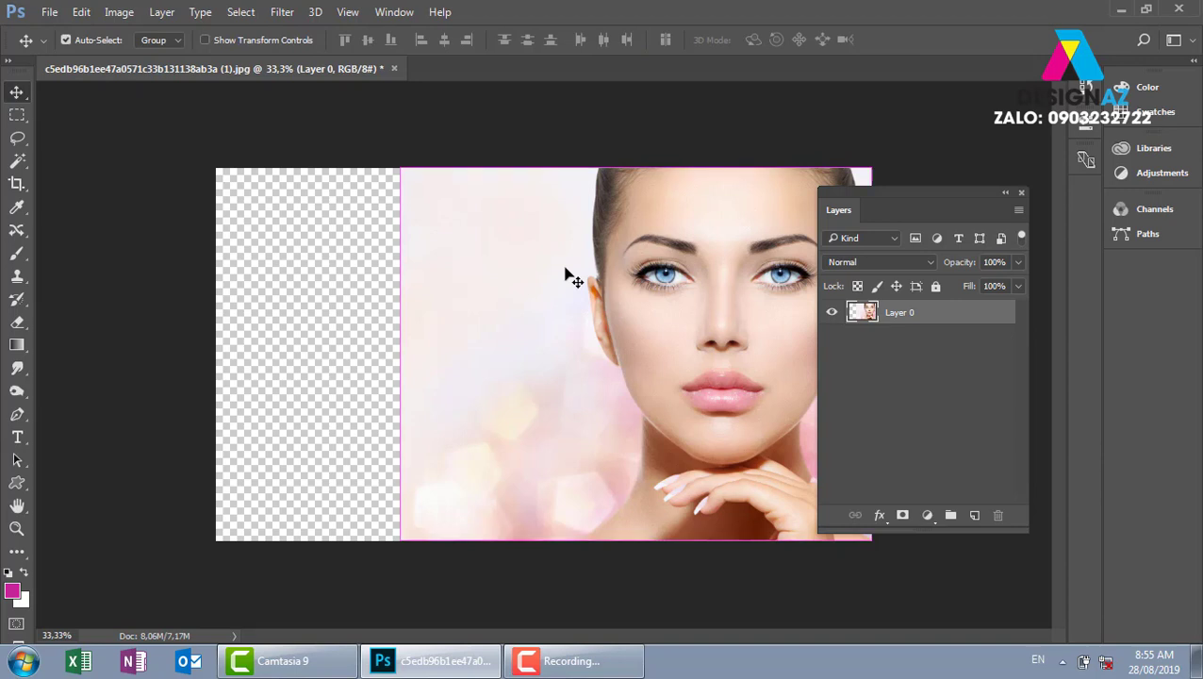
{"action": "key", "text": "ctrl+v"}
{"action": "left_click_drag", "start_coordinate": [545, 343], "coordinate": [500, 325]}
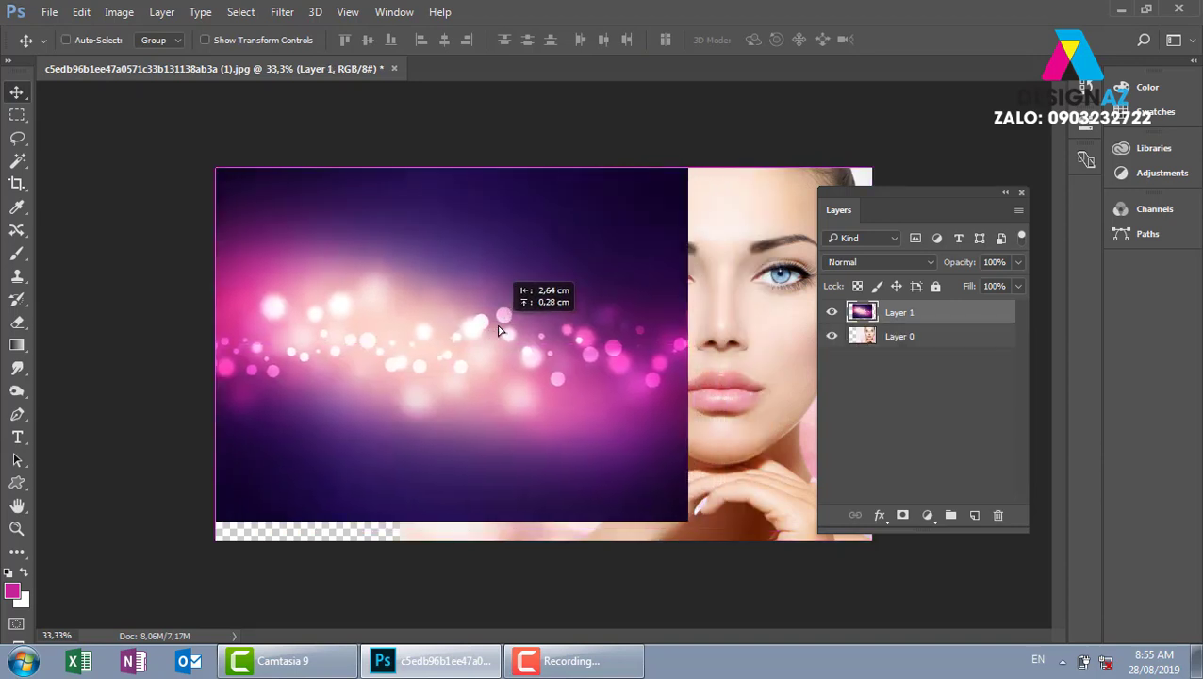
{"action": "key", "text": "ctrl+t"}
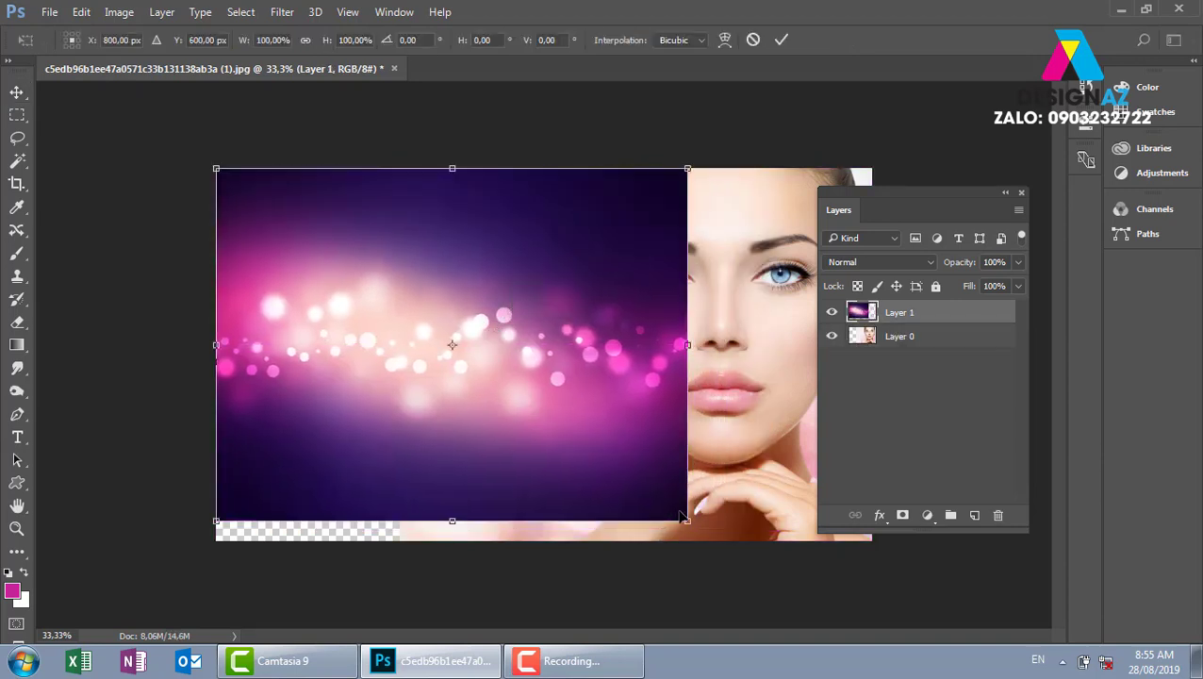
{"action": "left_click_drag", "start_coordinate": [691, 525], "coordinate": [711, 541]}
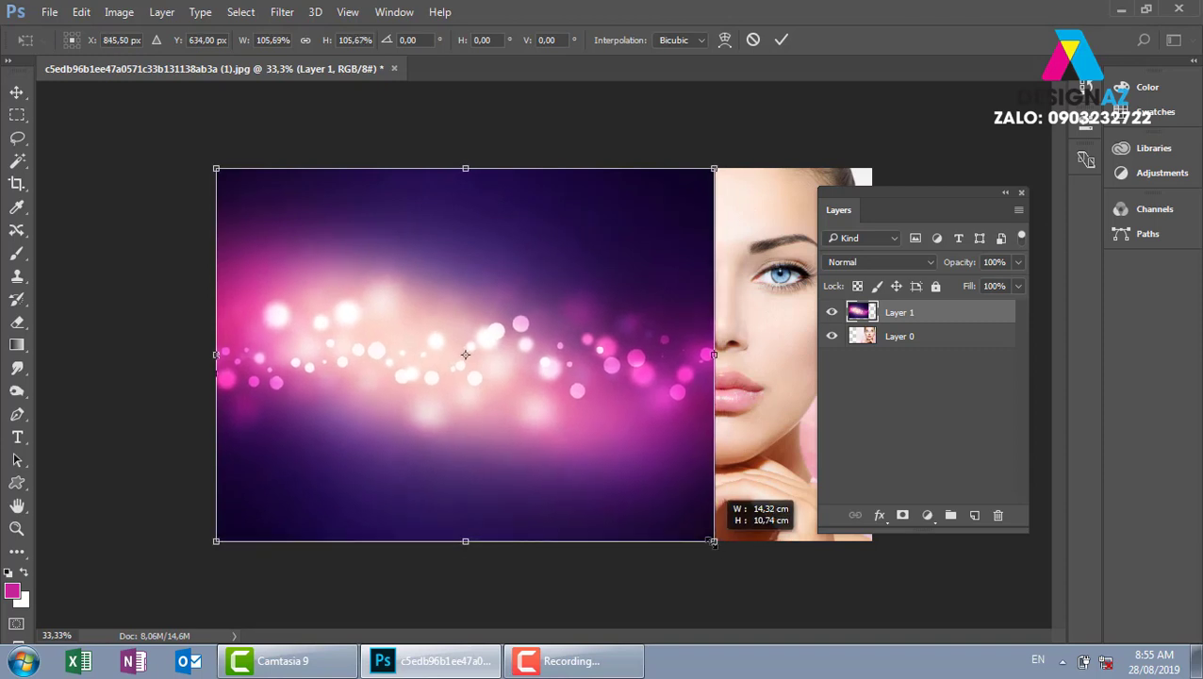
{"action": "key", "text": "Return"}
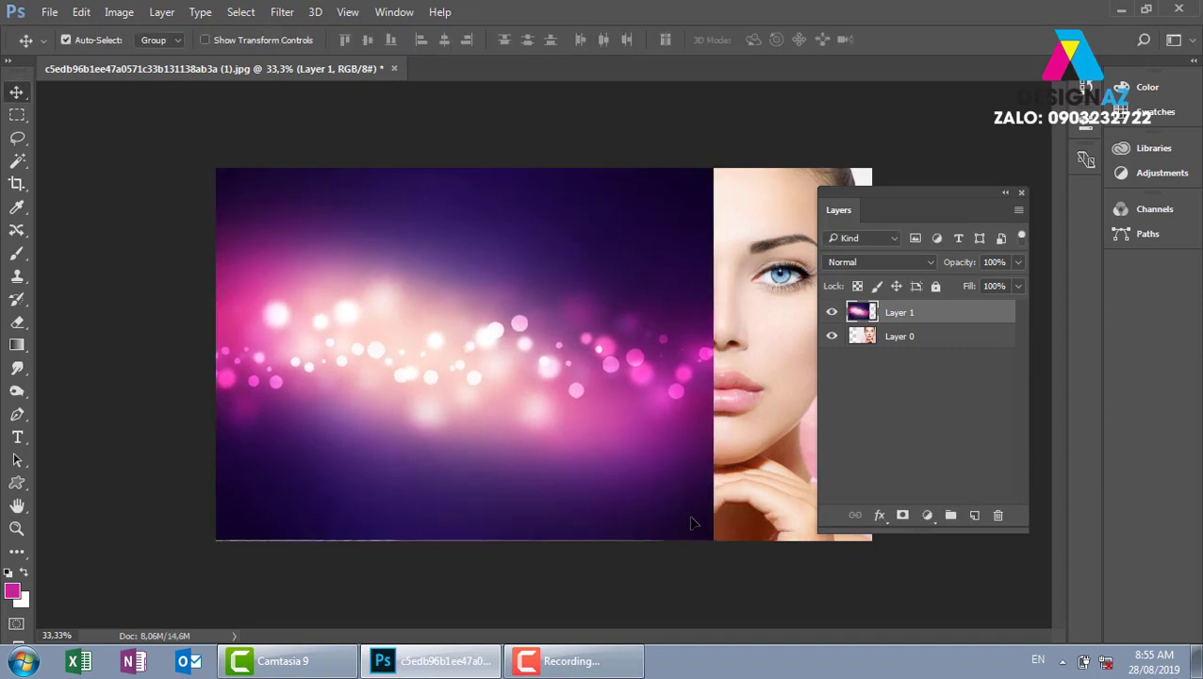
{"action": "key", "text": "ctrl+bracketleft"}
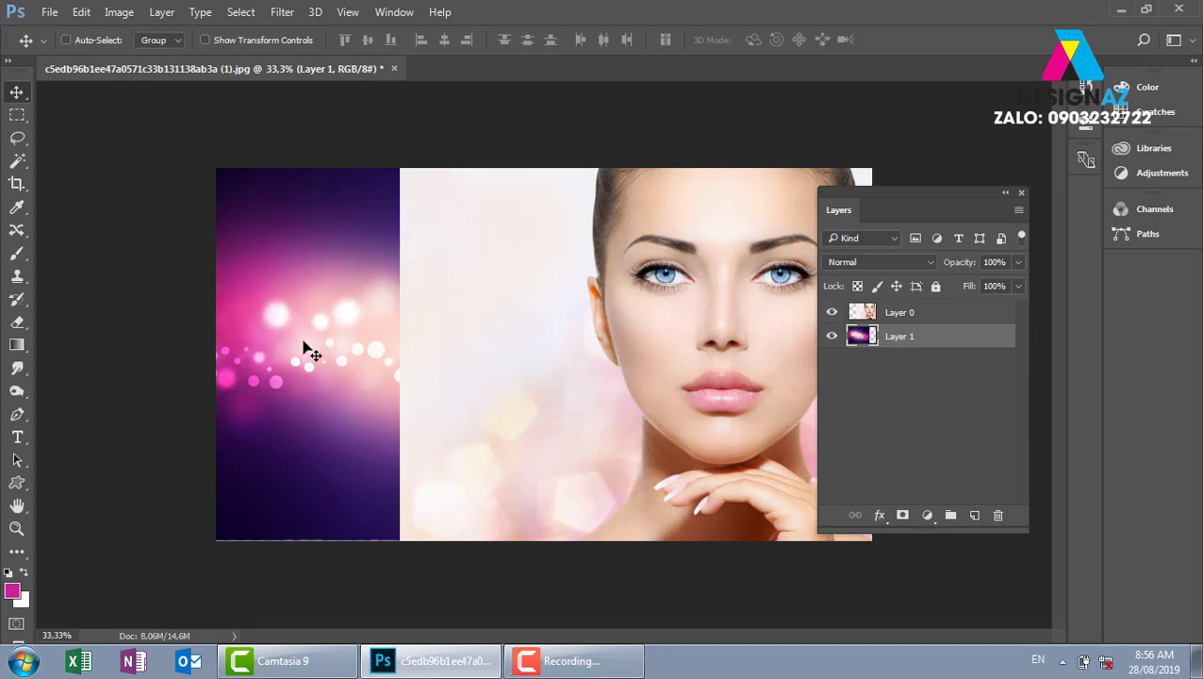
- Nudge the bokeh layer up and stretch it slightly wider and taller
{"action": "key", "text": "shift+Up"}
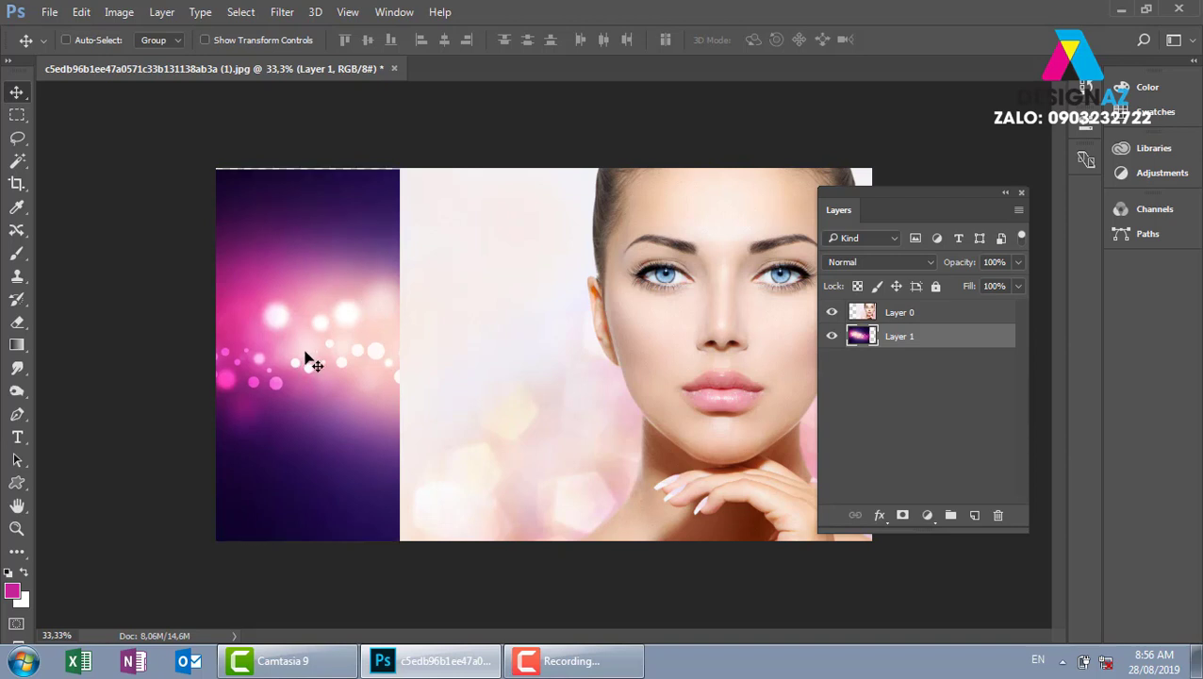
{"action": "key", "text": "ctrl+t"}
{"action": "left_click_drag", "start_coordinate": [713, 172], "coordinate": [712, 167]}
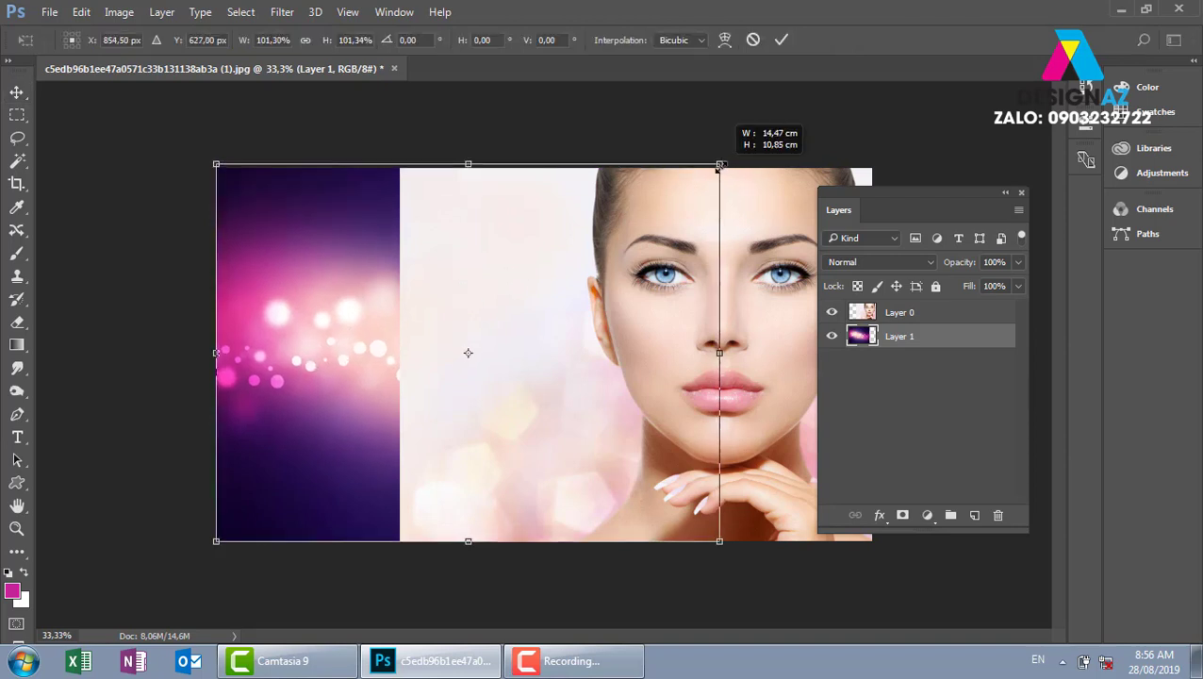
{"action": "key", "text": "Return"}
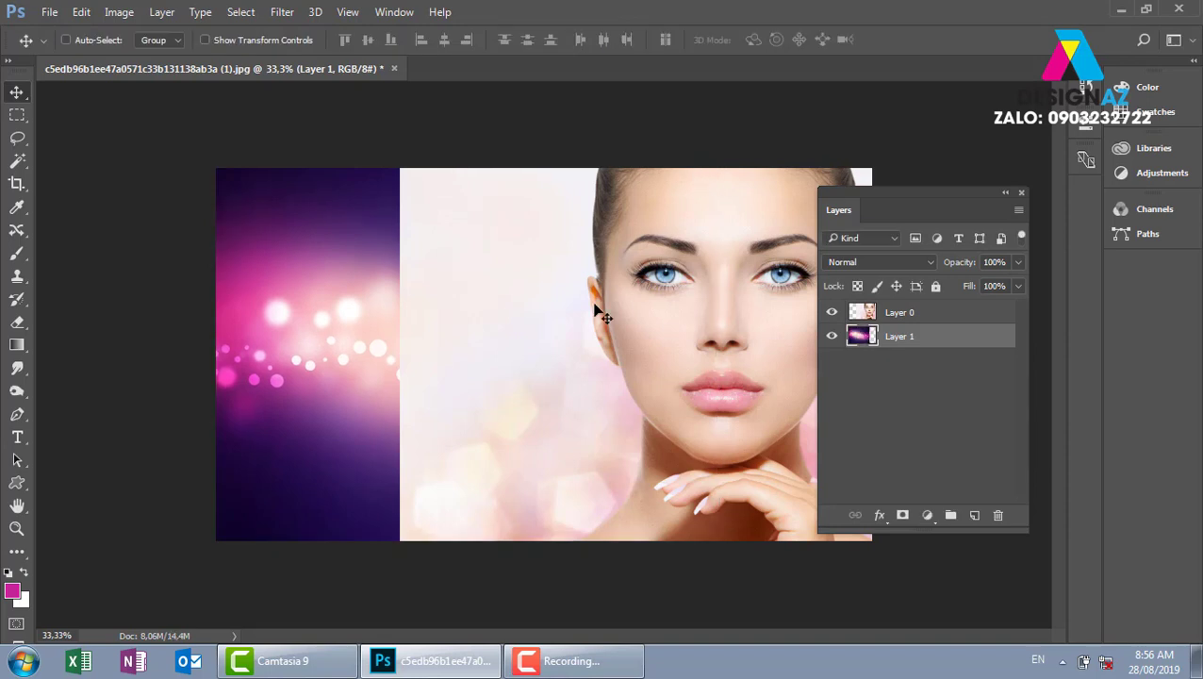
- Select Layer 0 and draw a rectangular marquee over the left bokeh strip
{"action": "right_click", "coordinate": [595, 308]}
{"action": "left_click", "coordinate": [602, 247]}
{"action": "key", "text": "m"}
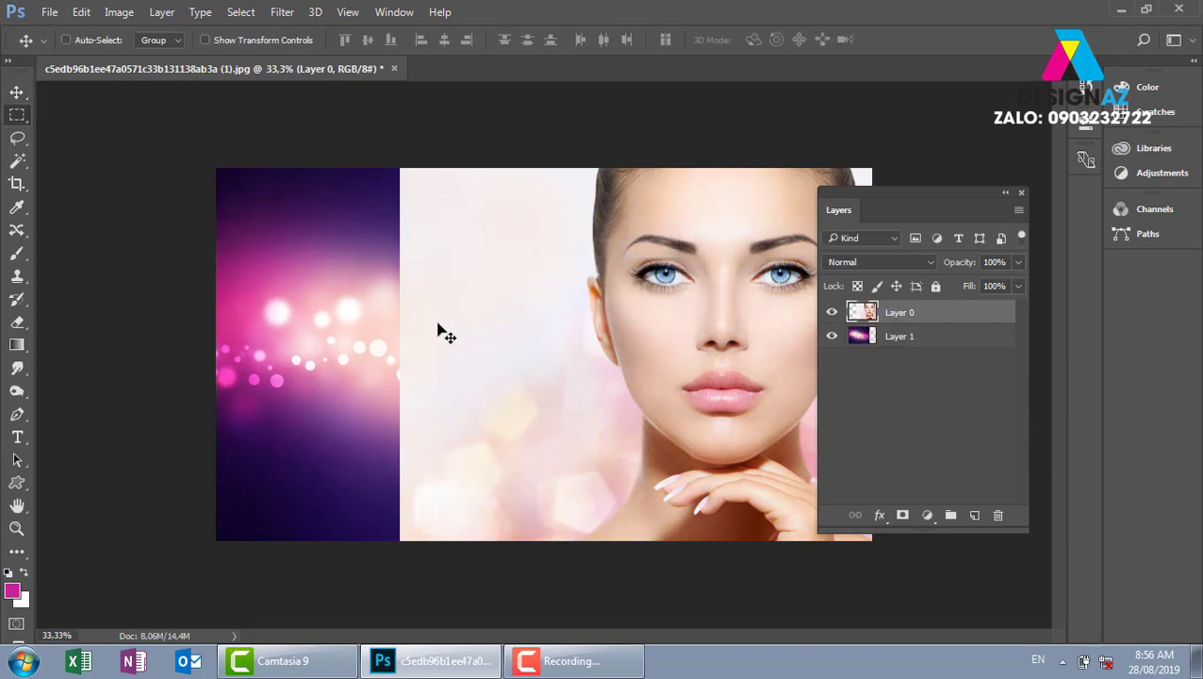
{"action": "mouse_move", "coordinate": [216, 169]}
{"action": "left_mouse_down"}
{"action": "mouse_move", "coordinate": [417, 588]}
{"action": "mouse_move", "coordinate": [414, 557]}
{"action": "left_mouse_up"}
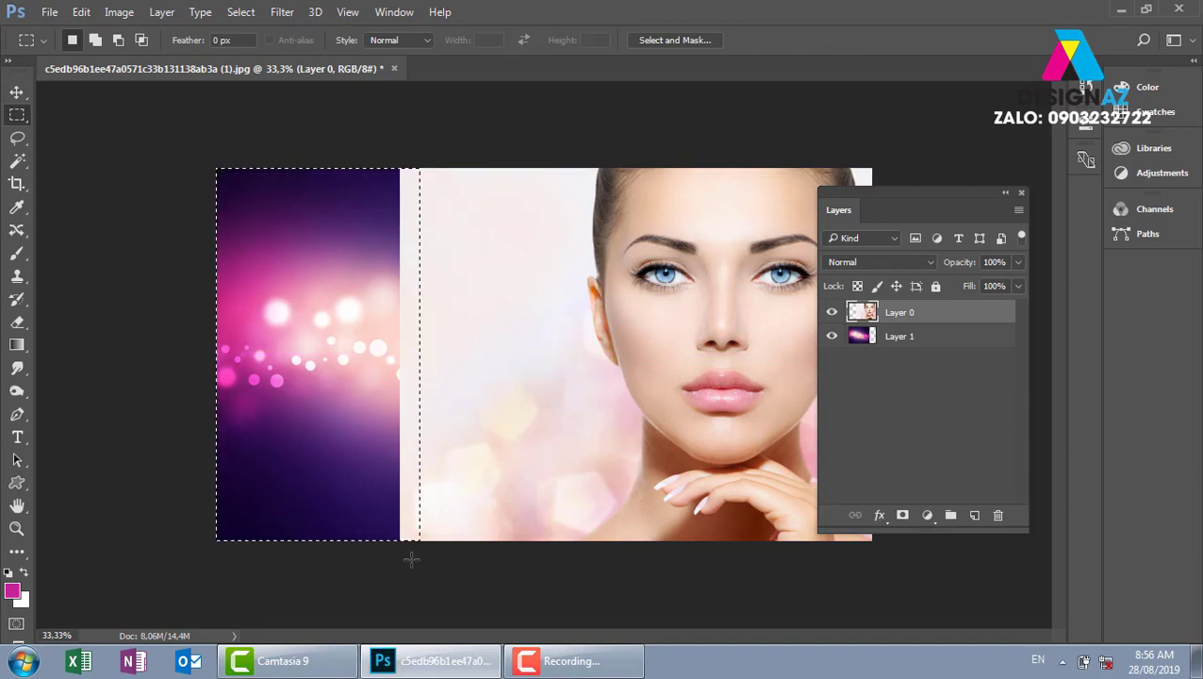
- Feather the selection by 70 px and delete the portrait's white strip inside it
{"action": "key", "text": "shift+F6"}
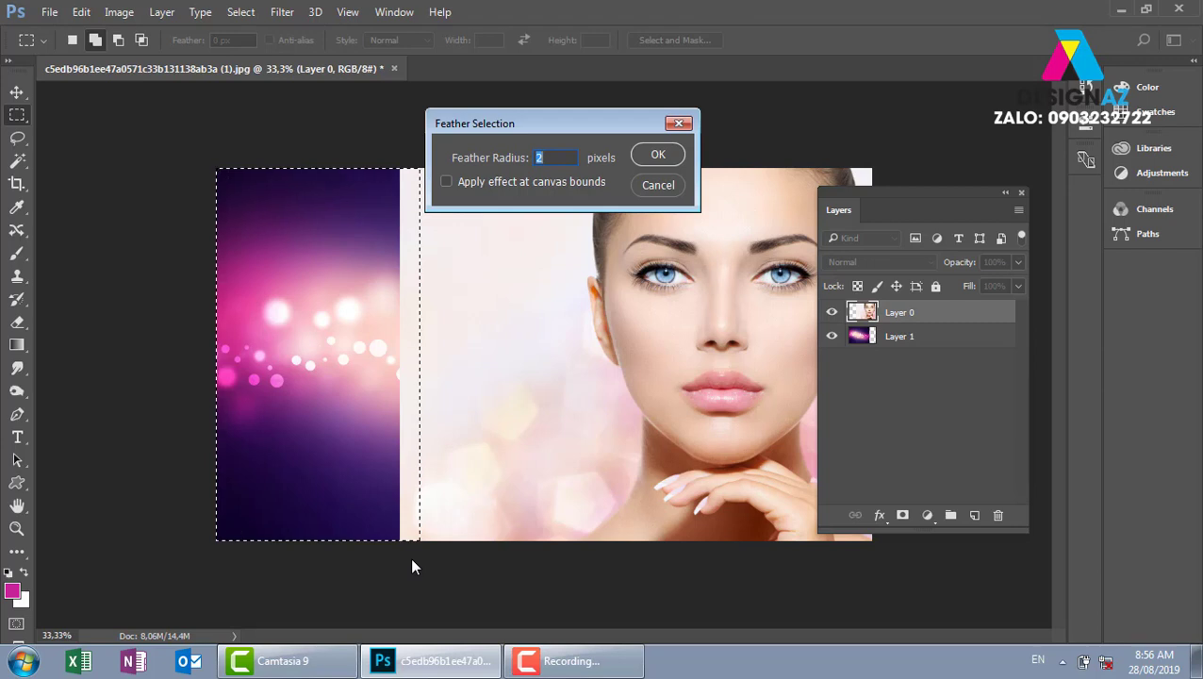
{"action": "left_click", "coordinate": [651, 160]}
{"action": "right_click", "coordinate": [354, 306]}
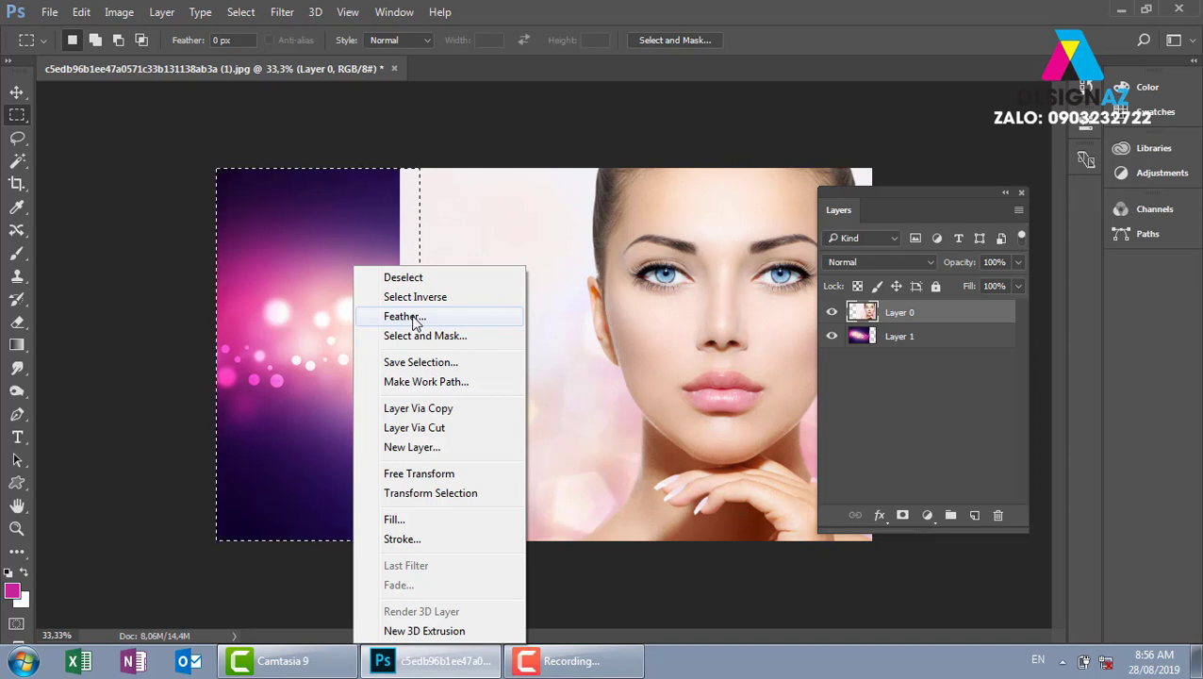
{"action": "left_click", "coordinate": [243, 19]}
{"action": "mouse_move", "coordinate": [254, 240]}
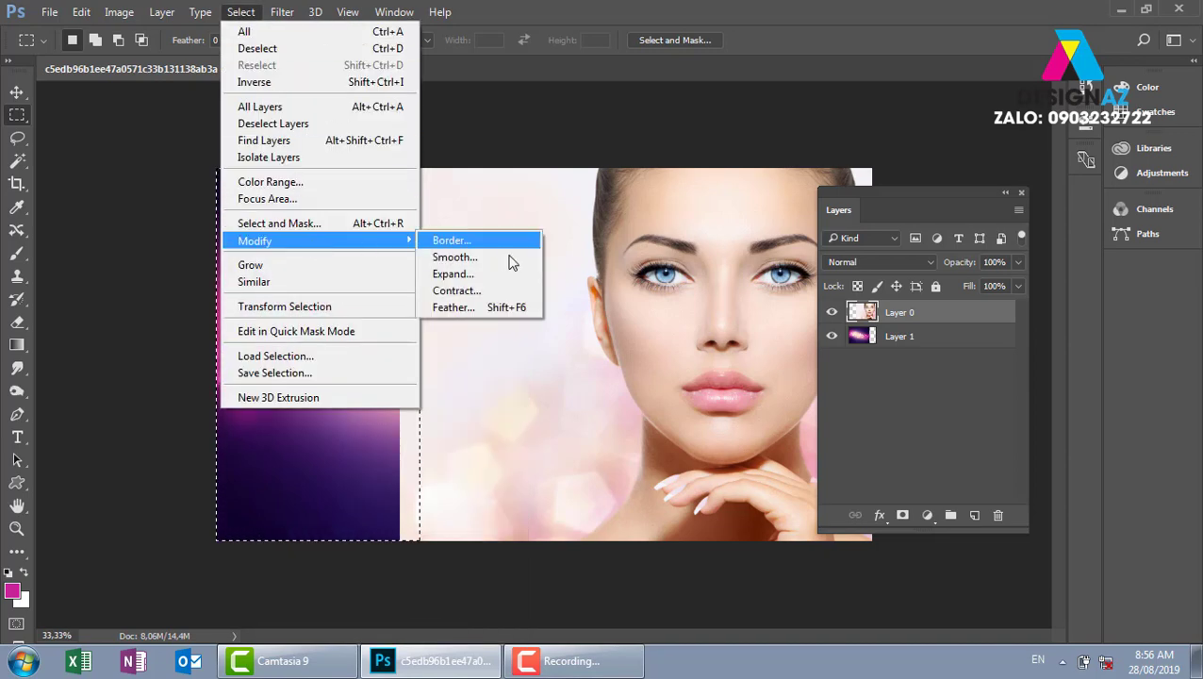
{"action": "left_click", "coordinate": [514, 318]}
{"action": "type", "text": "70"}
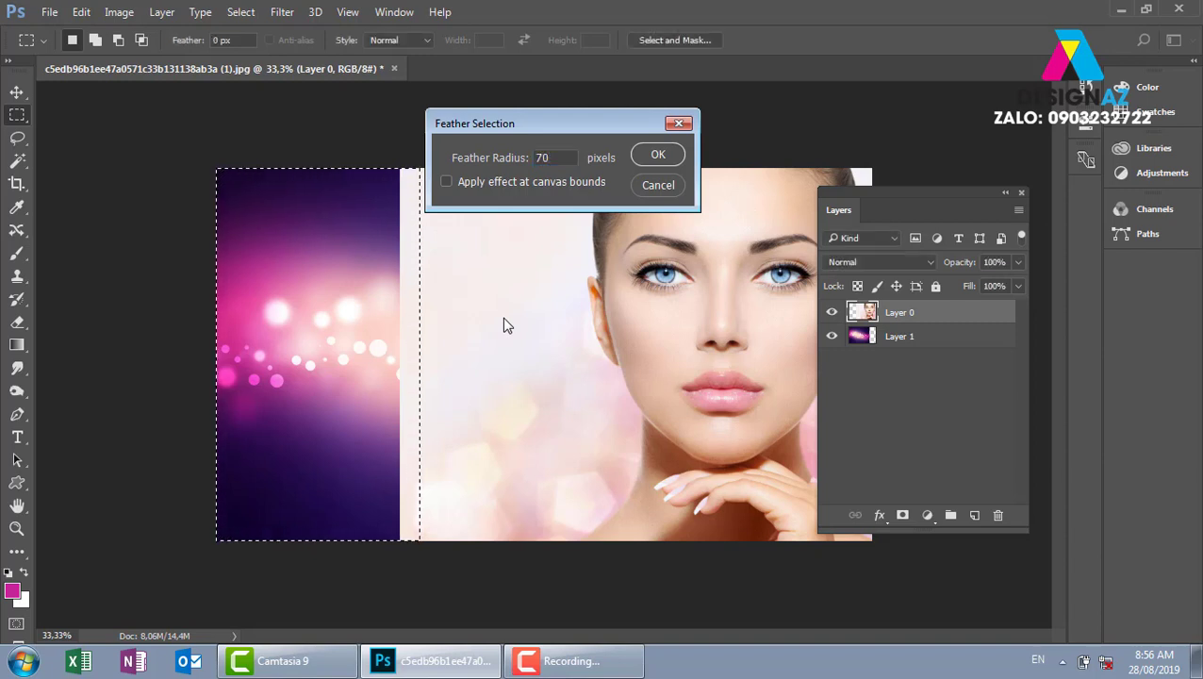
{"action": "key", "text": "Return"}
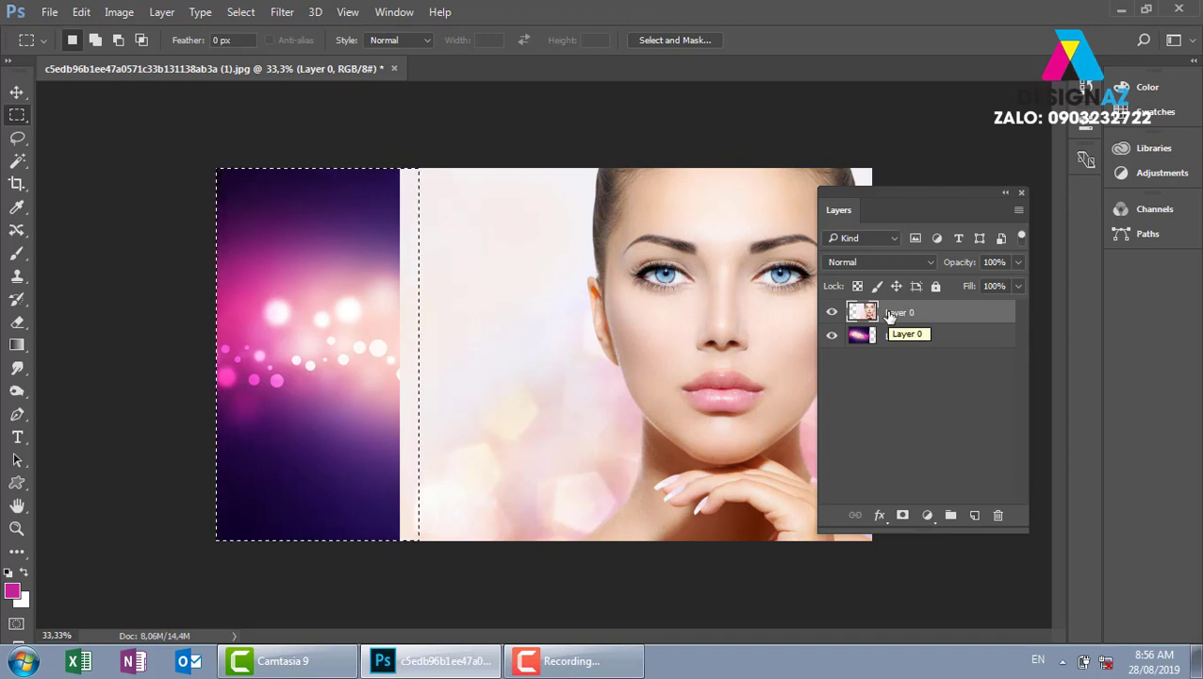
{"action": "key", "text": "Delete"}
{"action": "key", "text": "Delete"}
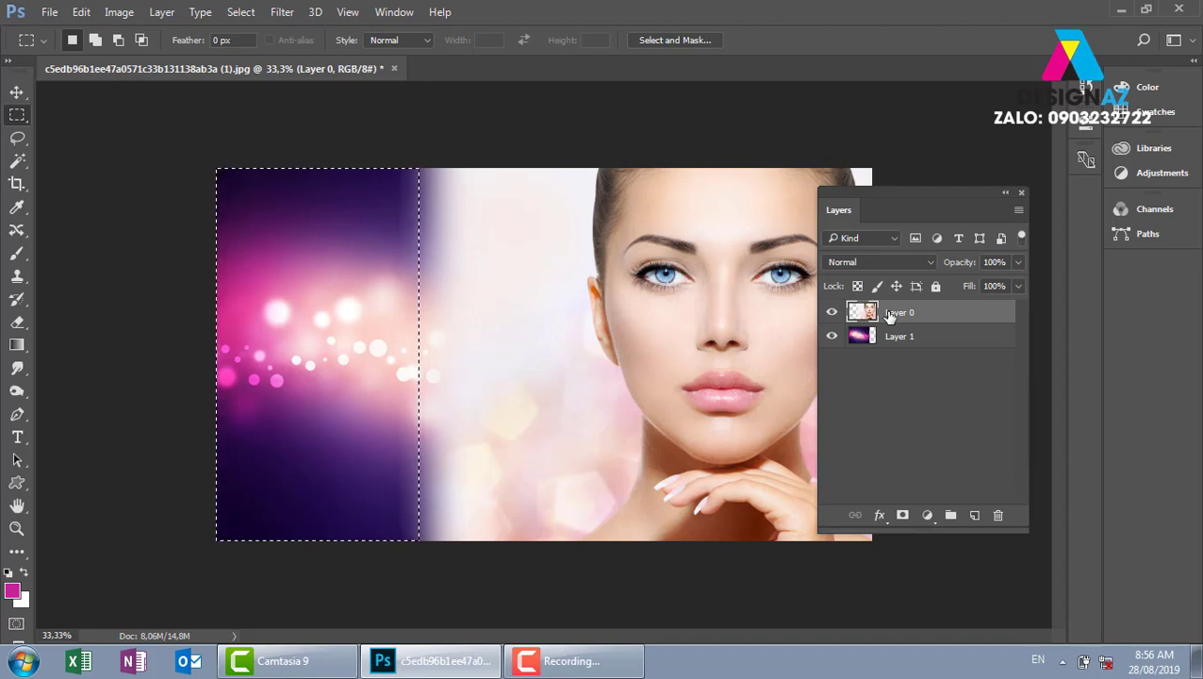
- Undo that deletion, re-feather the selection by 200 px, and delete again for a wider fade
{"action": "key", "text": "ctrl+z"}
{"action": "key", "text": "ctrl+z"}
{"action": "key", "text": "ctrl+z"}
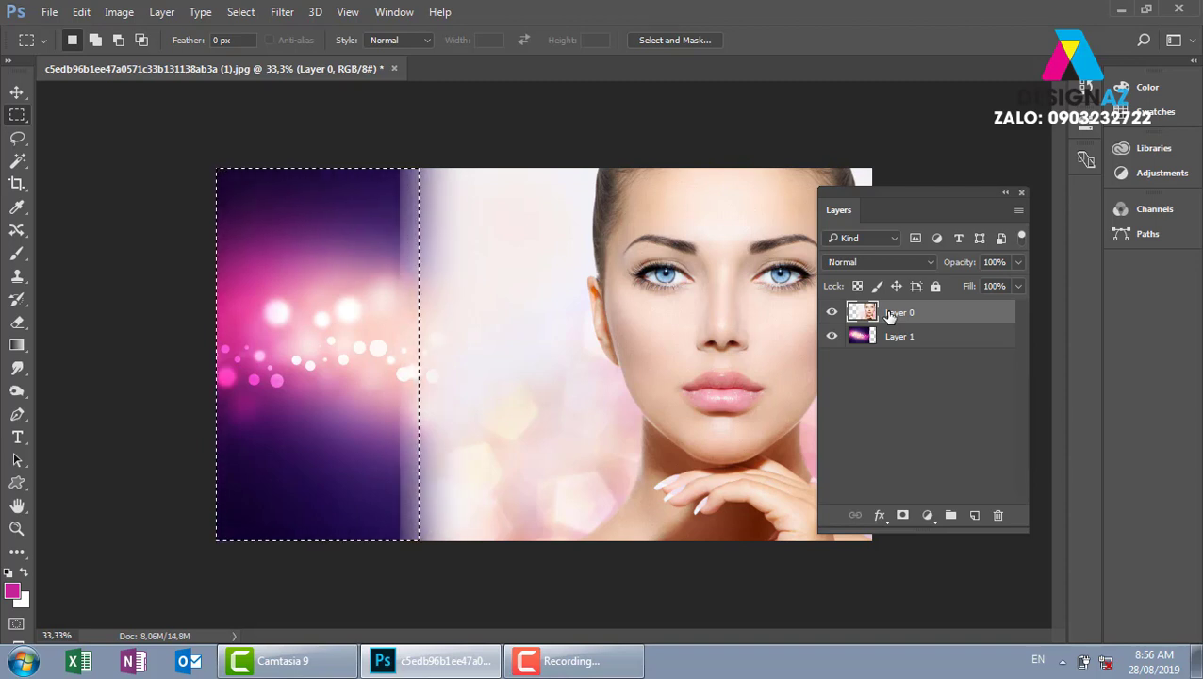
{"action": "key", "text": "ctrl+z"}
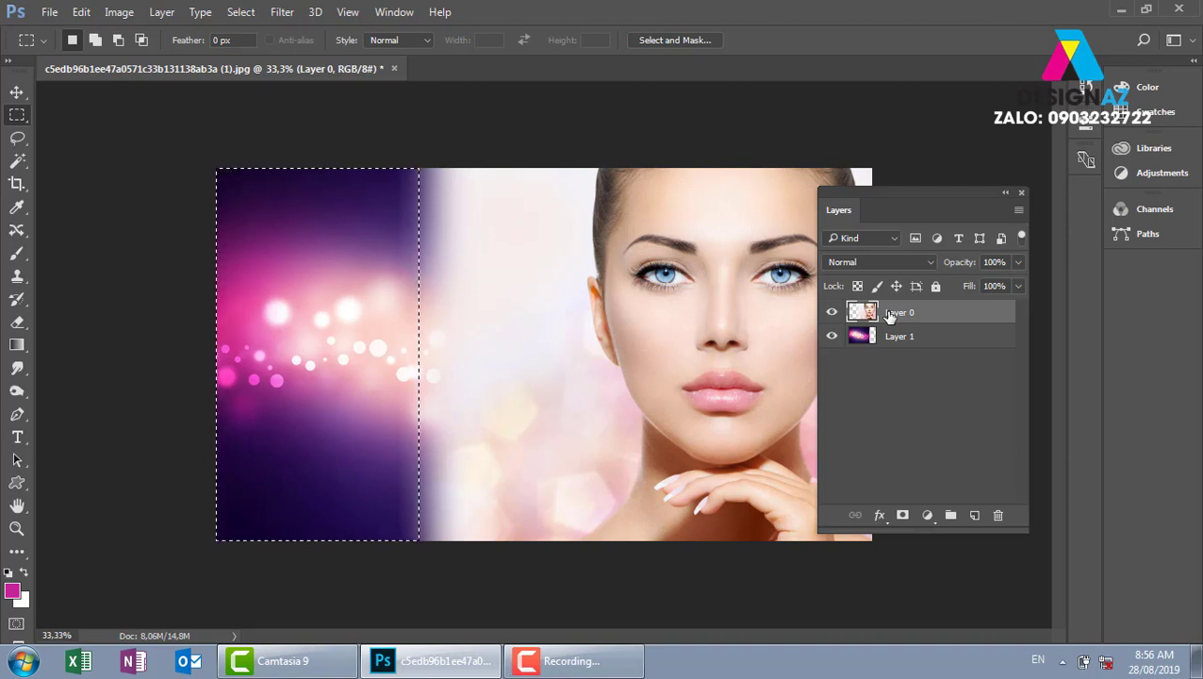
{"action": "key", "text": "shift+F6"}
{"action": "type", "text": "200"}
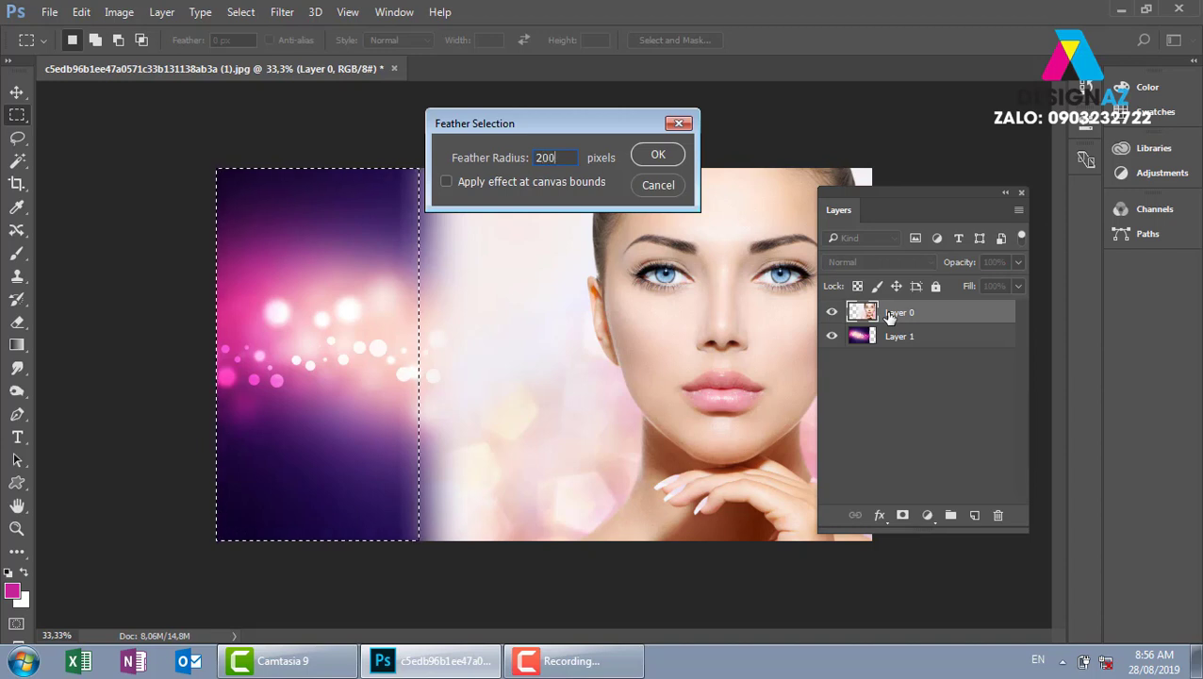
{"action": "key", "text": "Return"}
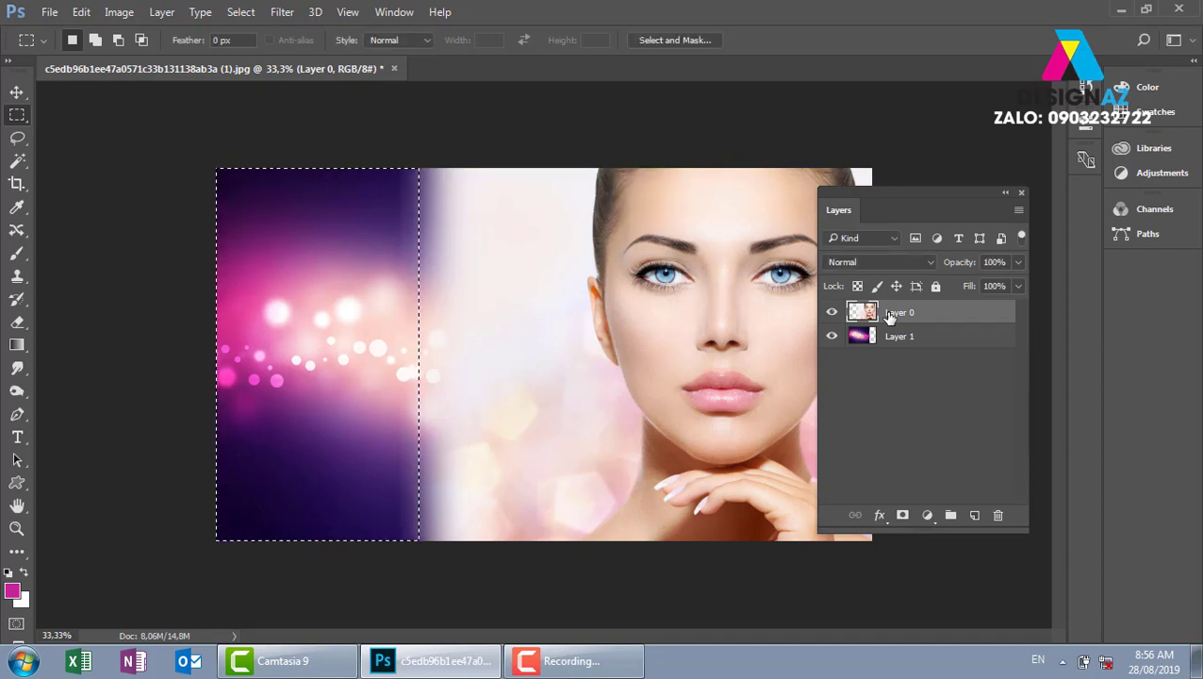
{"action": "key", "text": "Delete"}
{"action": "key", "text": "Delete"}
{"action": "key", "text": "Delete"}
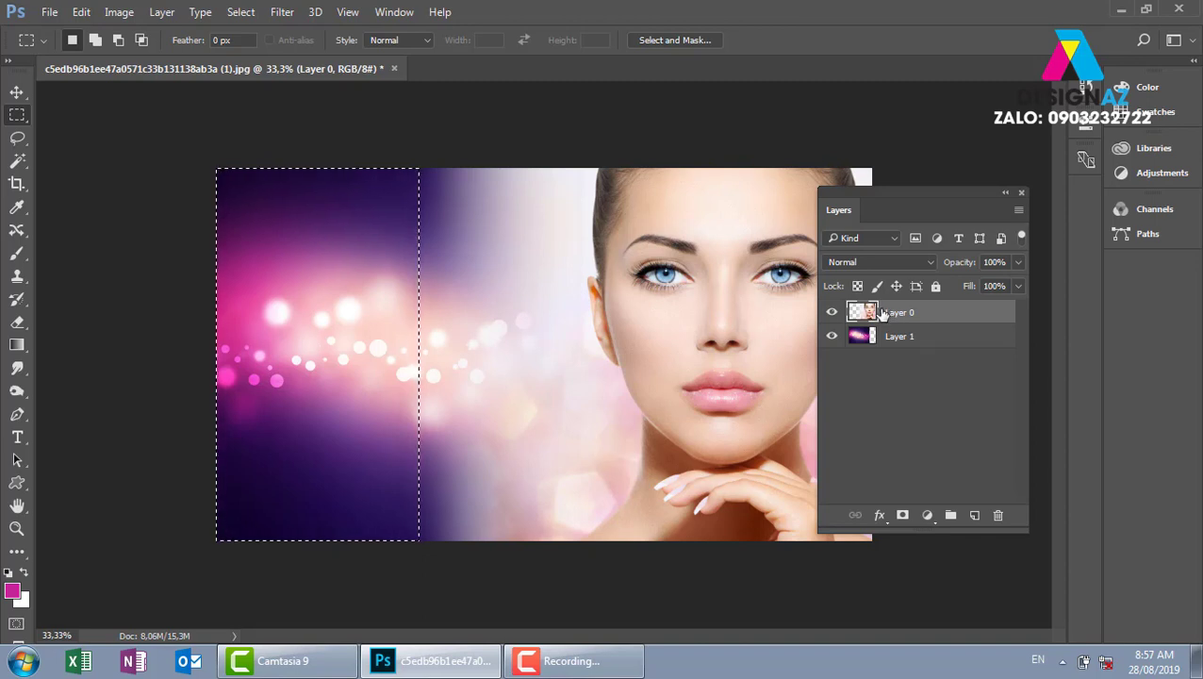
- Undo the three earlier deletions from the portrait and deselect
{"action": "key", "text": "ctrl+z"}
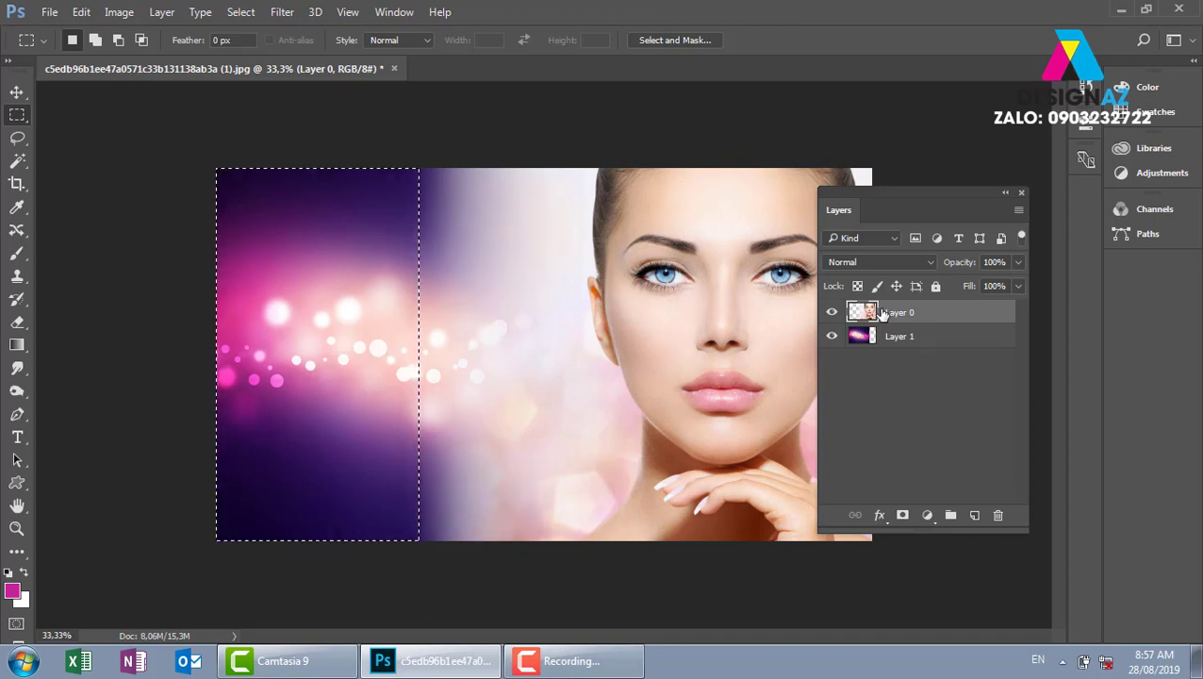
{"action": "key", "text": "ctrl+z"}
{"action": "key", "text": "ctrl+z"}
{"action": "key", "text": "ctrl+z"}
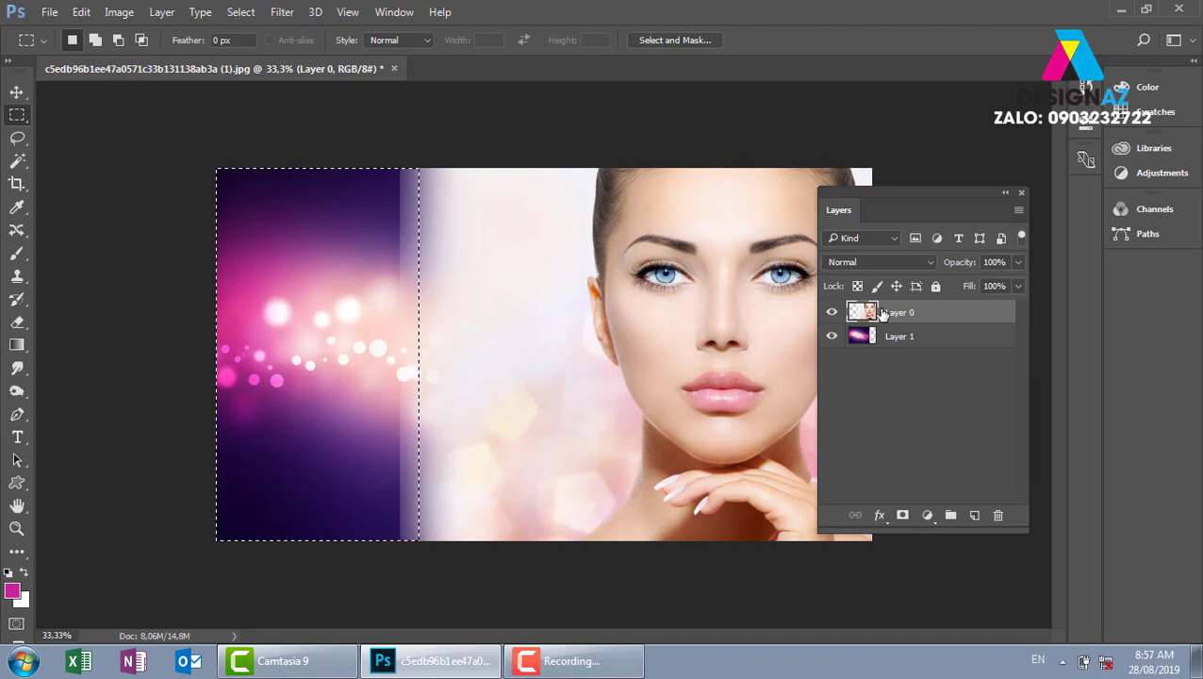
{"action": "key", "text": "ctrl+z"}
{"action": "key", "text": "ctrl+d"}
- Lower the portrait layer Layer 0 to 68% opacity
{"action": "key", "text": "v"}
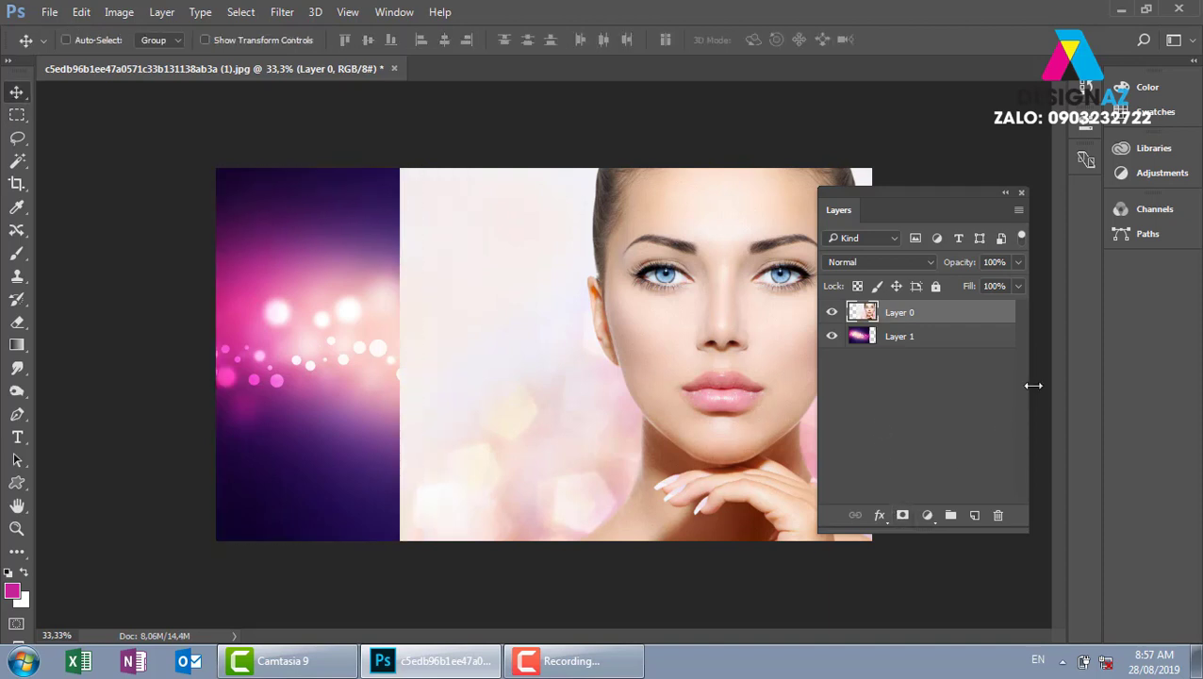
{"action": "left_click", "coordinate": [1019, 263]}
{"action": "left_click", "coordinate": [989, 282]}
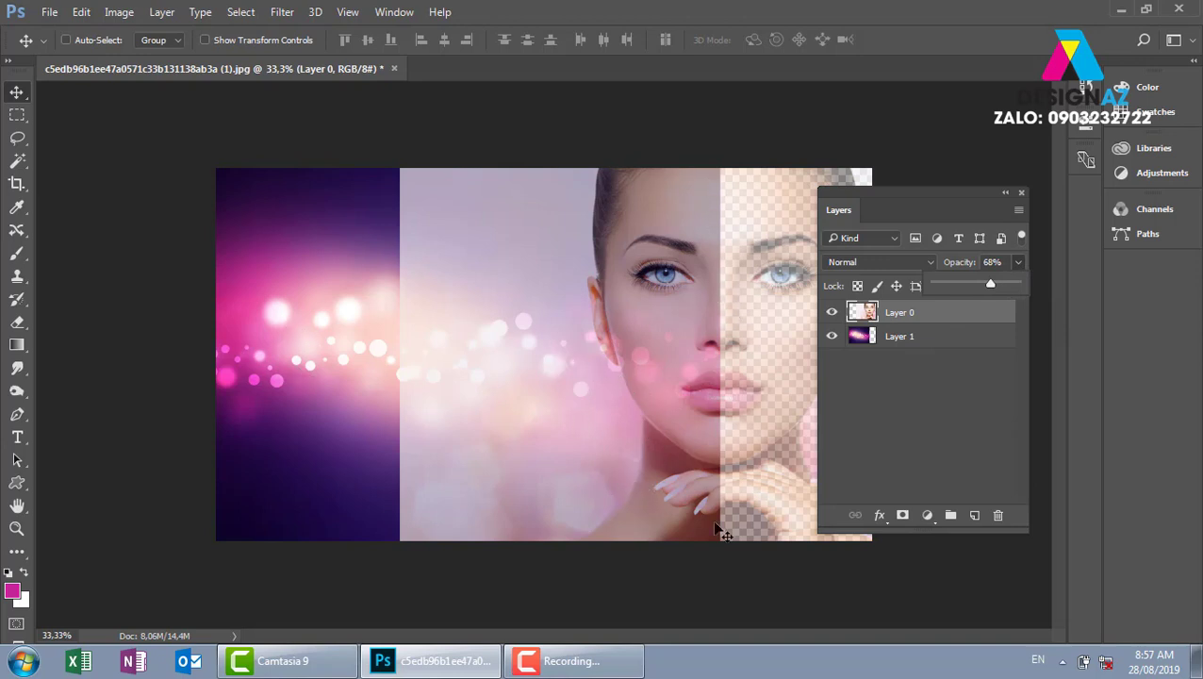
- Draw a curved Lasso selection over the image's left side, left of the face
{"action": "left_click", "coordinate": [17, 138]}
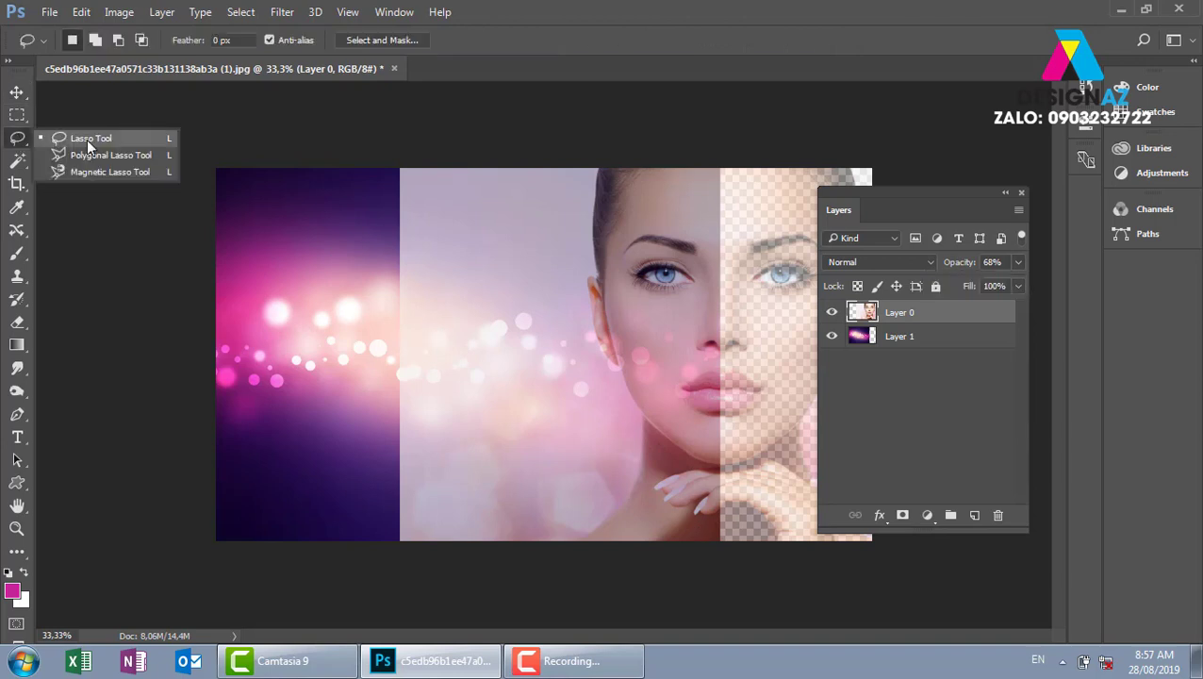
{"action": "left_click", "coordinate": [87, 140]}
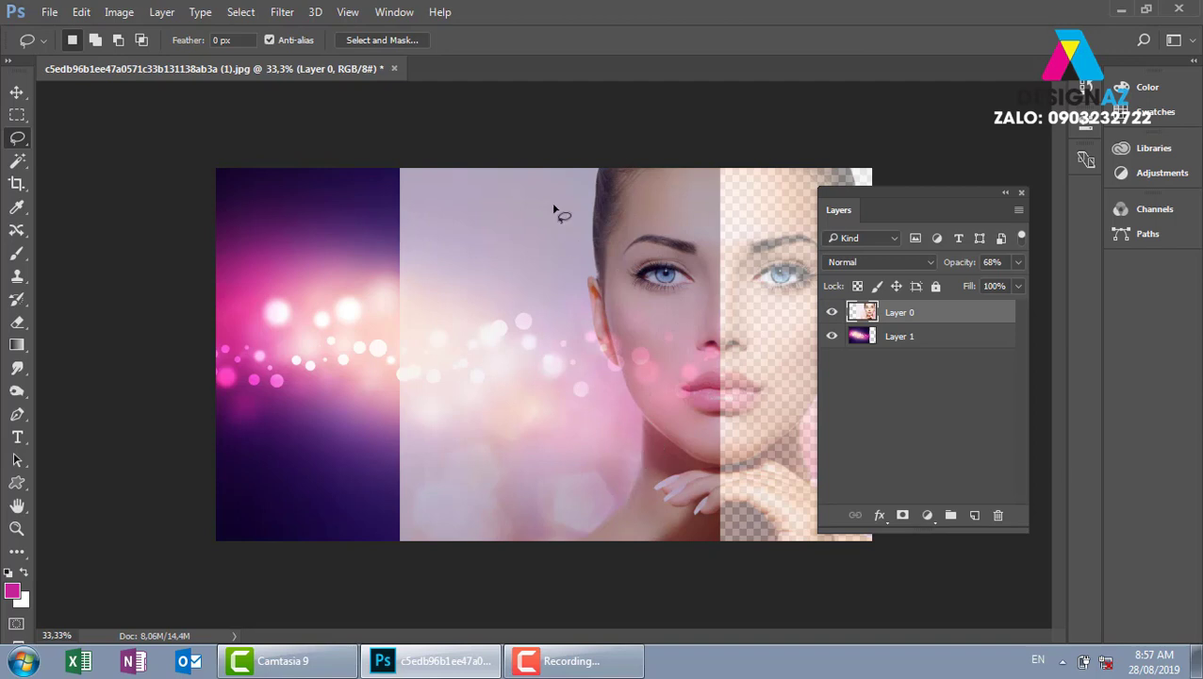
{"action": "mouse_move", "coordinate": [545, 143]}
{"action": "left_mouse_down"}
{"action": "mouse_move", "coordinate": [495, 255]}
{"action": "mouse_move", "coordinate": [551, 395]}
{"action": "mouse_move", "coordinate": [500, 526]}
{"action": "mouse_move", "coordinate": [349, 617]}
{"action": "mouse_move", "coordinate": [164, 132]}
{"action": "mouse_move", "coordinate": [474, 115]}
{"action": "left_mouse_up"}
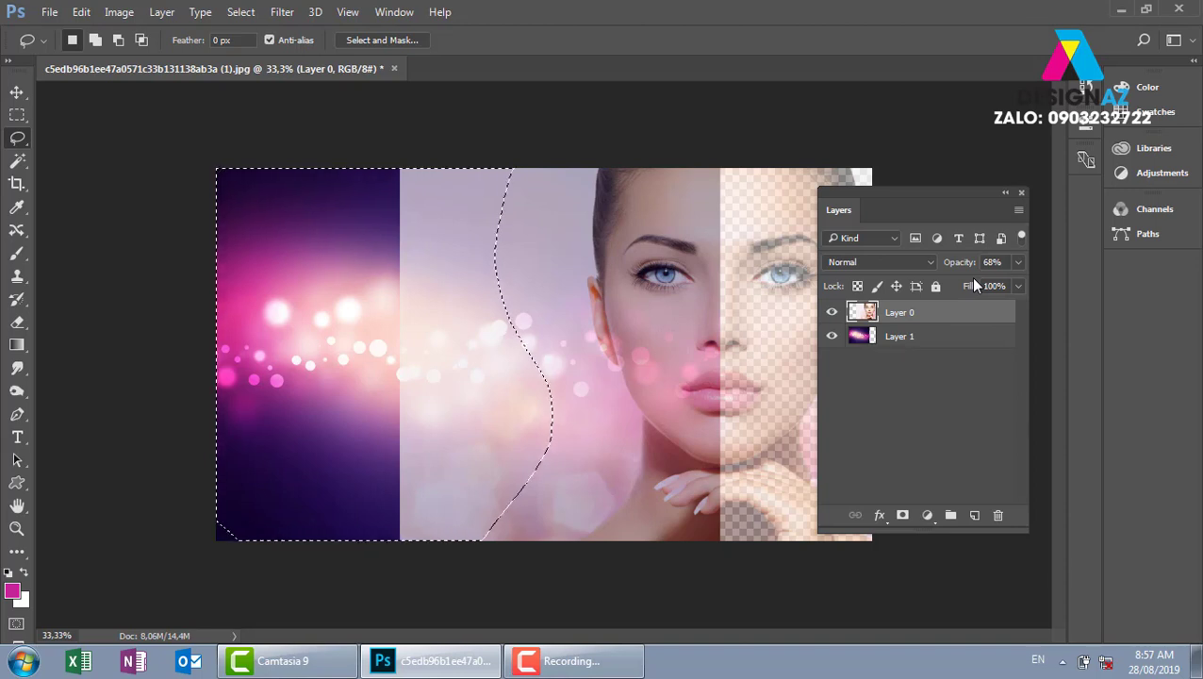
{"action": "left_click", "coordinate": [1018, 262]}
- Return opacity to 100%, feather 200 px, and delete the left side twice for a soft fade
{"action": "left_click_drag", "start_coordinate": [1006, 284], "coordinate": [1056, 286]}
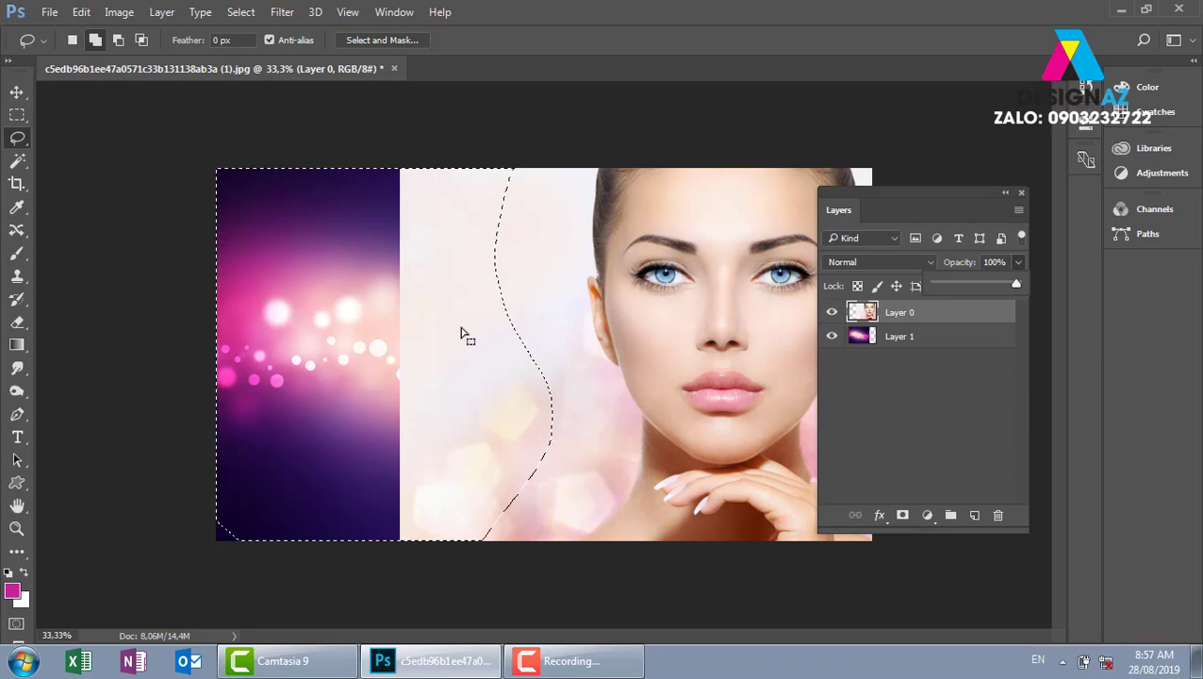
{"action": "key", "text": "shift+F6"}
{"action": "key", "text": "Return"}
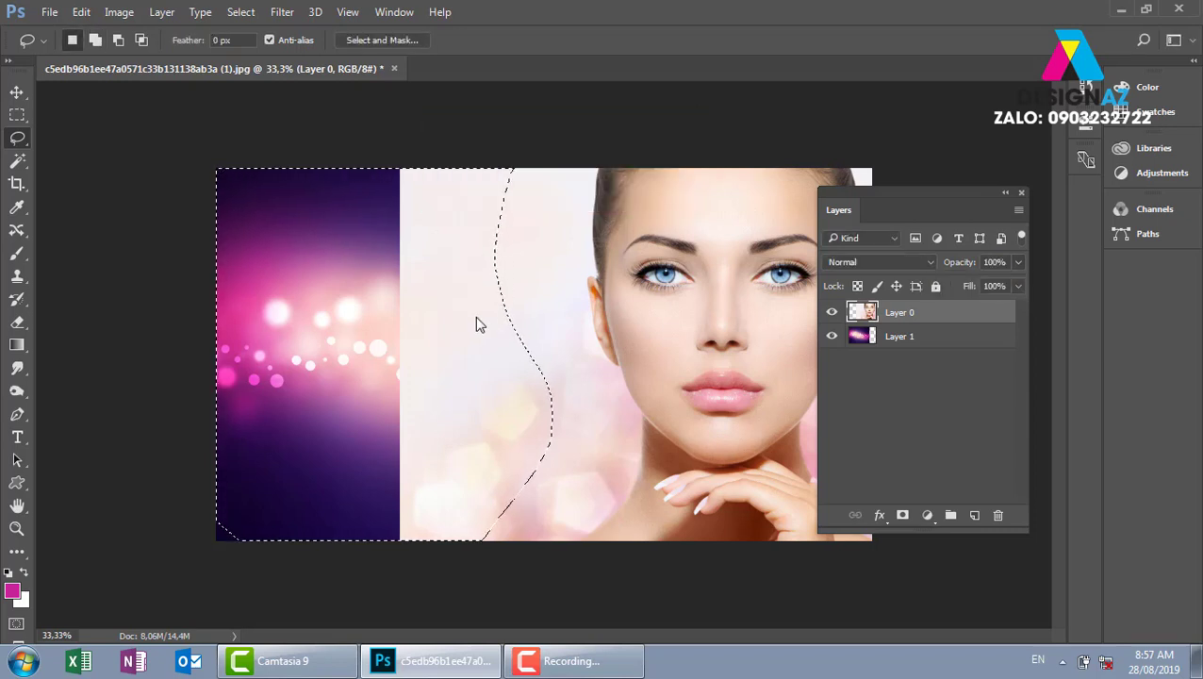
{"action": "key", "text": "Delete"}
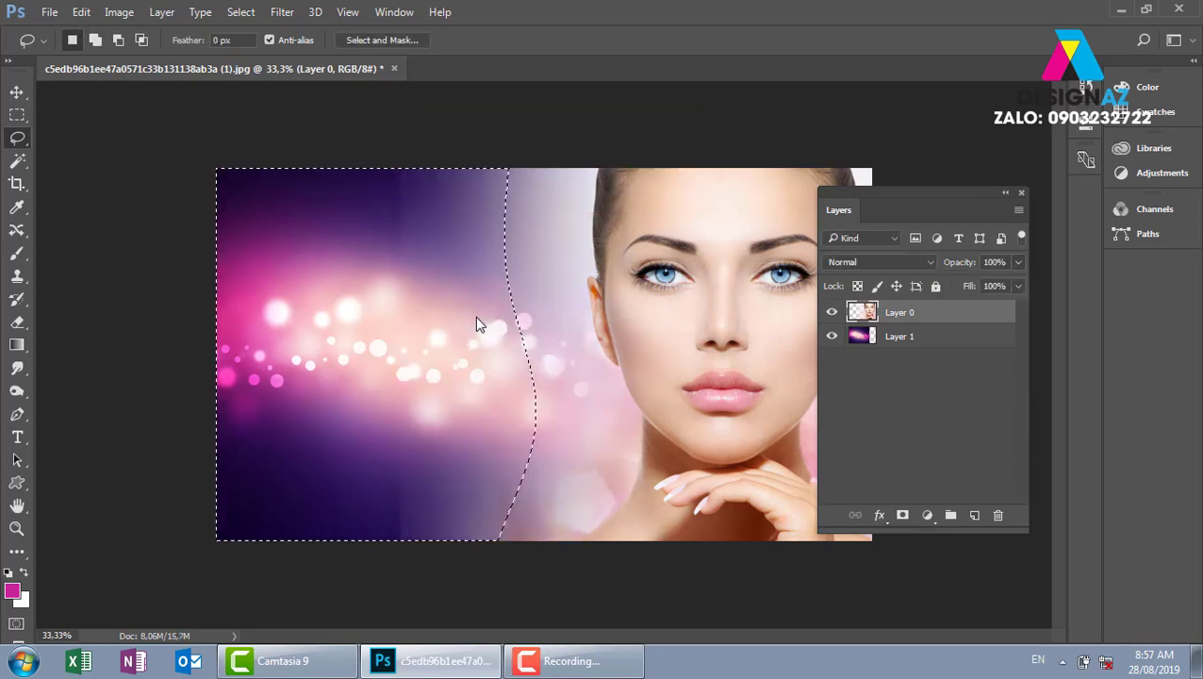
{"action": "key", "text": "Delete"}
{"action": "key", "text": "v"}
{"action": "key", "text": "ctrl+d"}
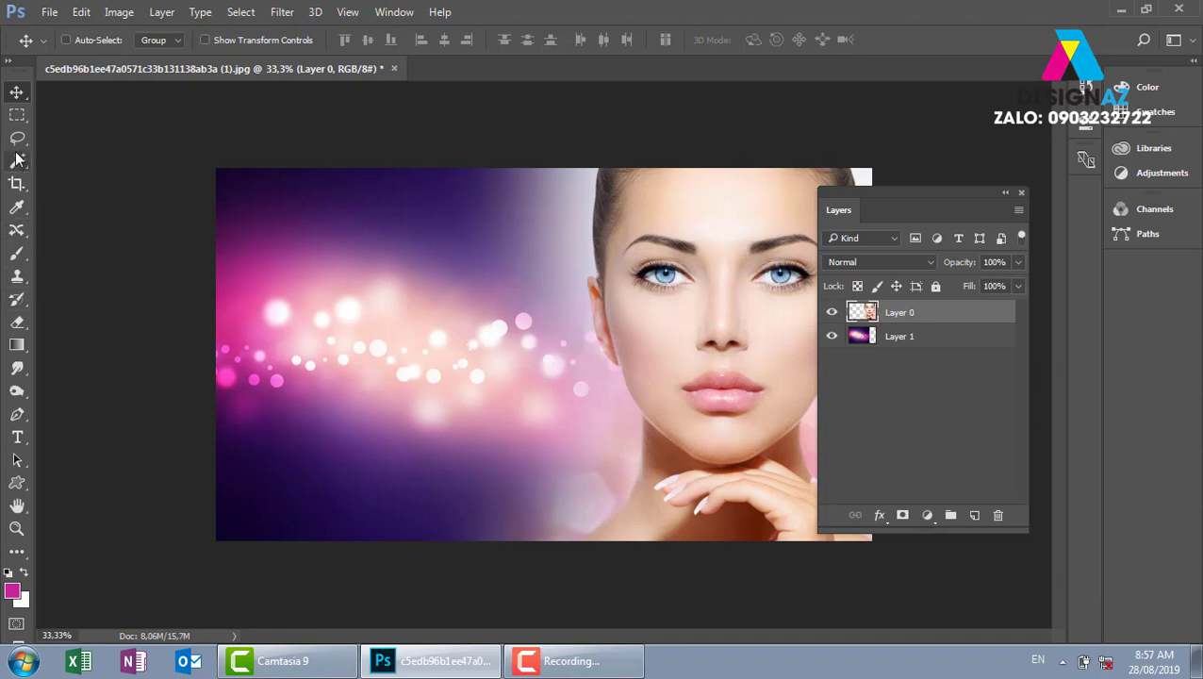
- Open __flower__by_Tikita.jpg from the thuvienanh > hinh anh lam web folder
{"action": "key", "text": "ctrl+o"}
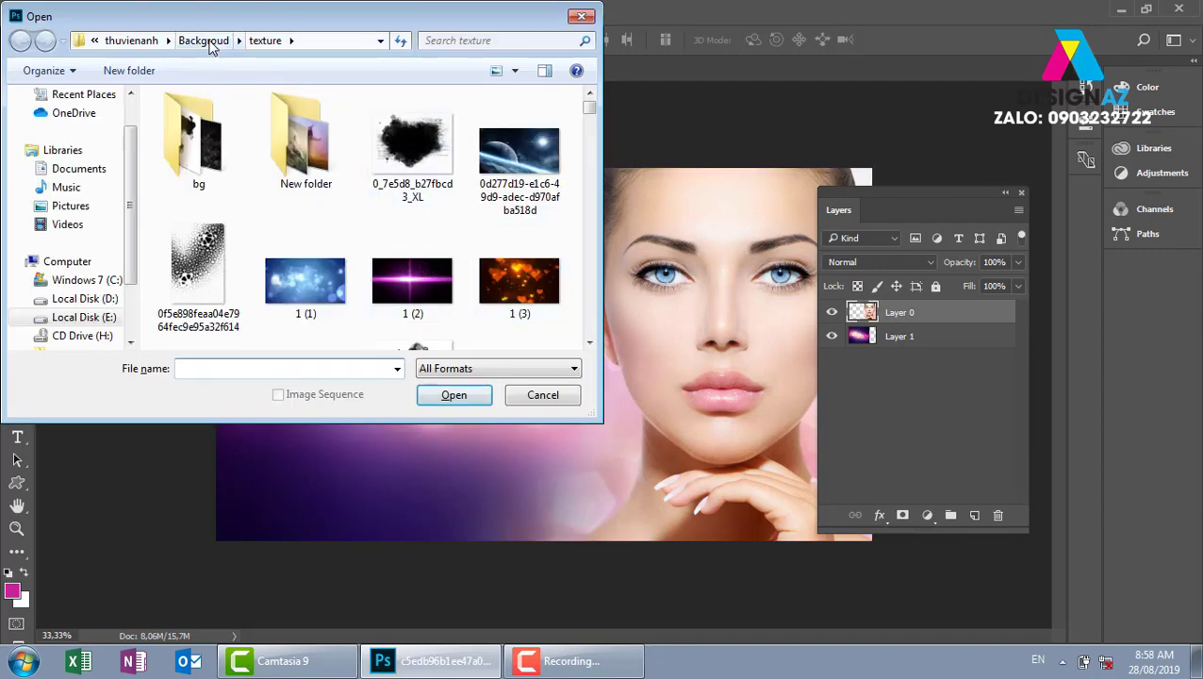
{"action": "left_click", "coordinate": [204, 41]}
{"action": "left_click", "coordinate": [216, 40]}
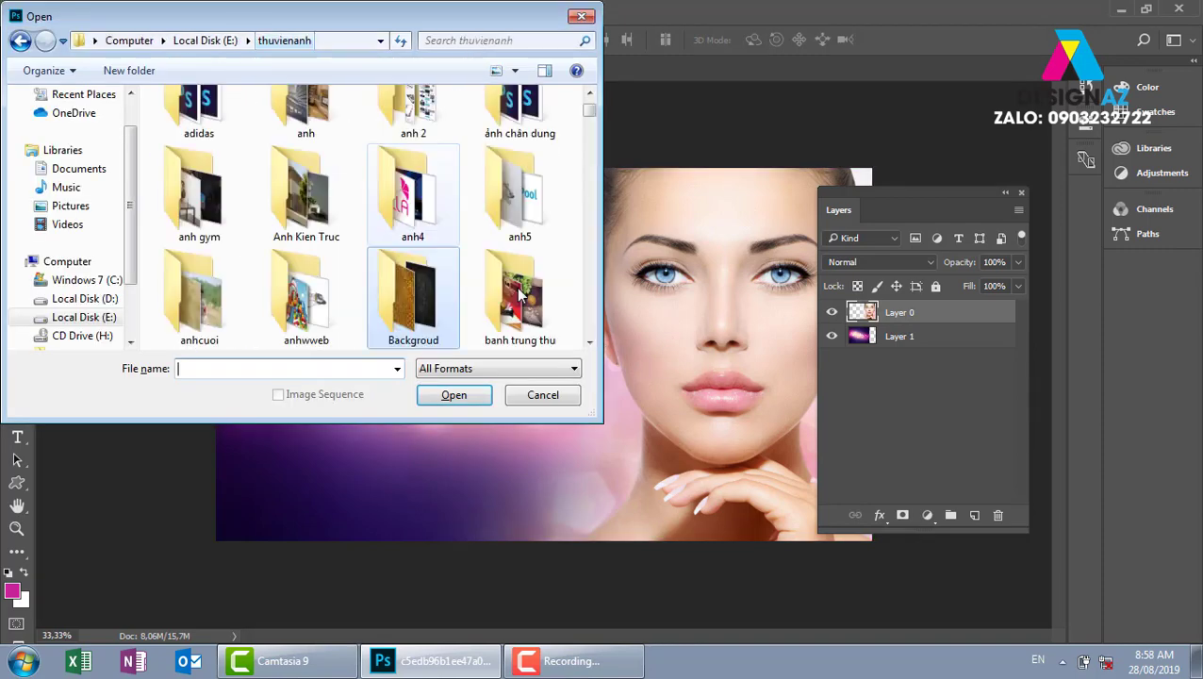
{"action": "left_click", "coordinate": [588, 345]}
{"action": "left_click", "coordinate": [589, 345]}
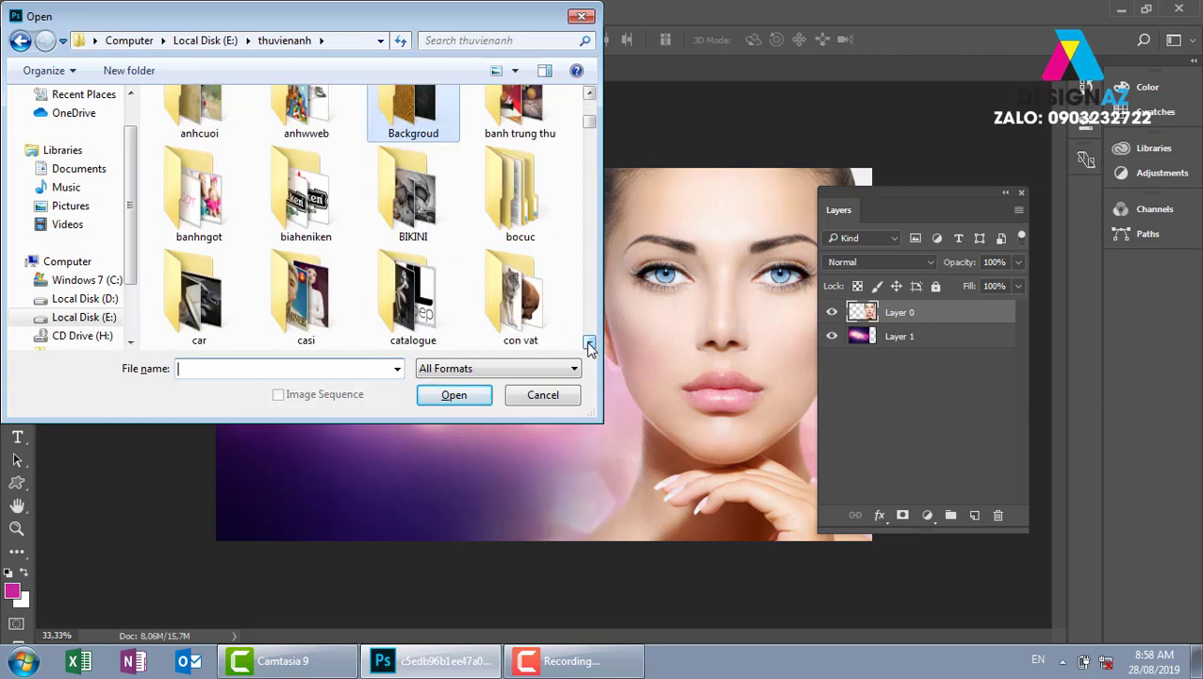
{"action": "left_click", "coordinate": [589, 345]}
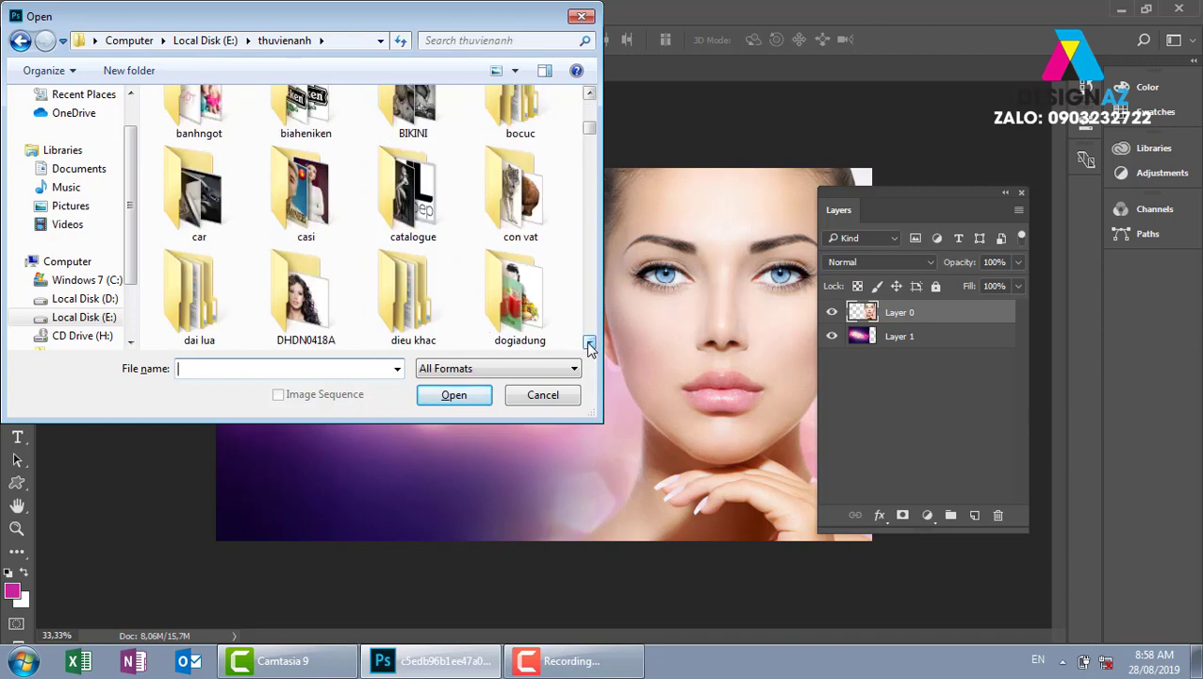
{"action": "left_click", "coordinate": [589, 345]}
{"action": "left_click", "coordinate": [589, 346]}
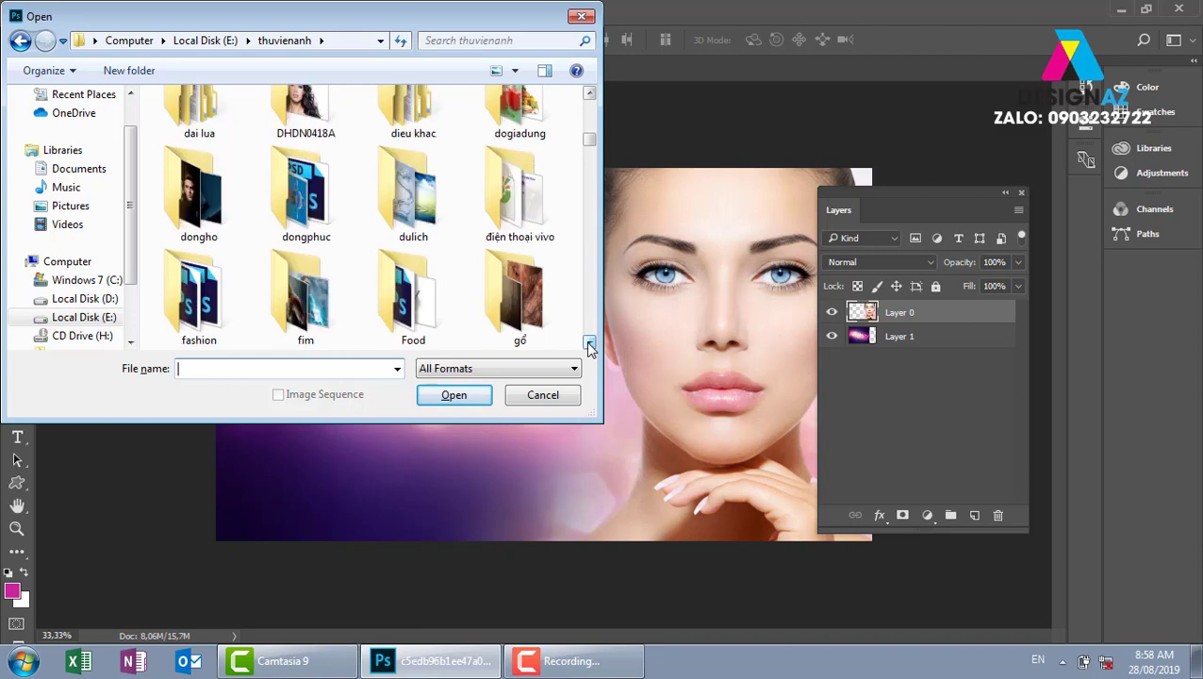
{"action": "left_click", "coordinate": [589, 345]}
{"action": "double_click", "coordinate": [411, 283]}
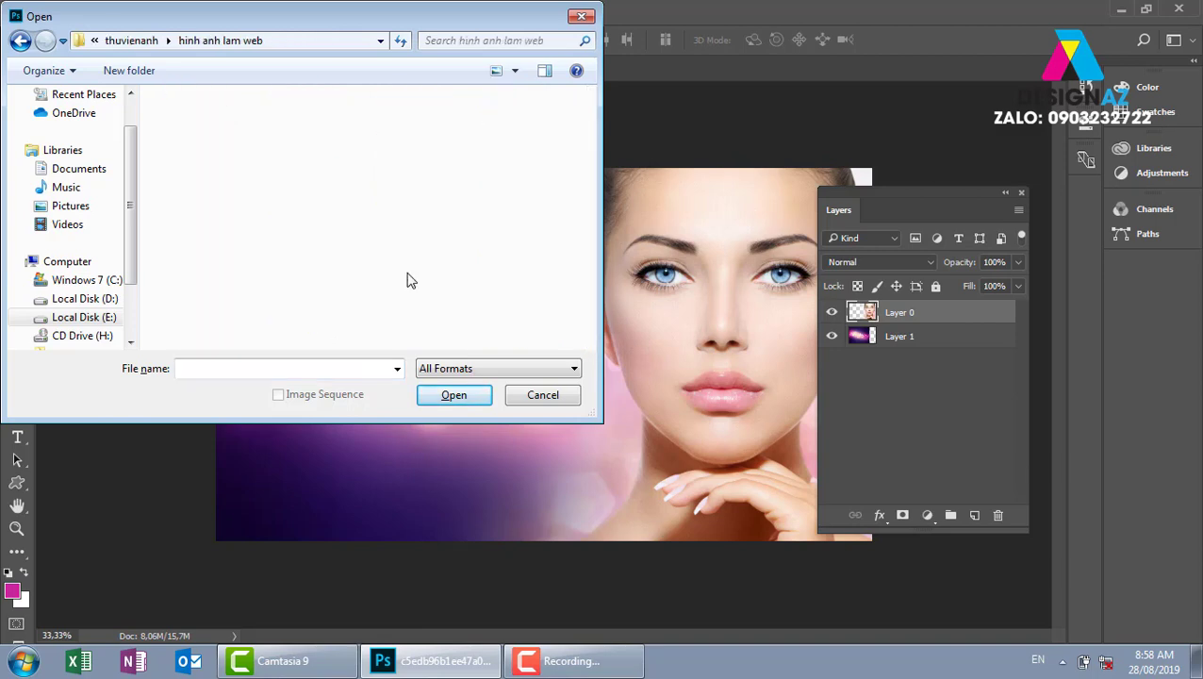
{"action": "left_click", "coordinate": [516, 335]}
{"action": "left_click", "coordinate": [459, 400]}
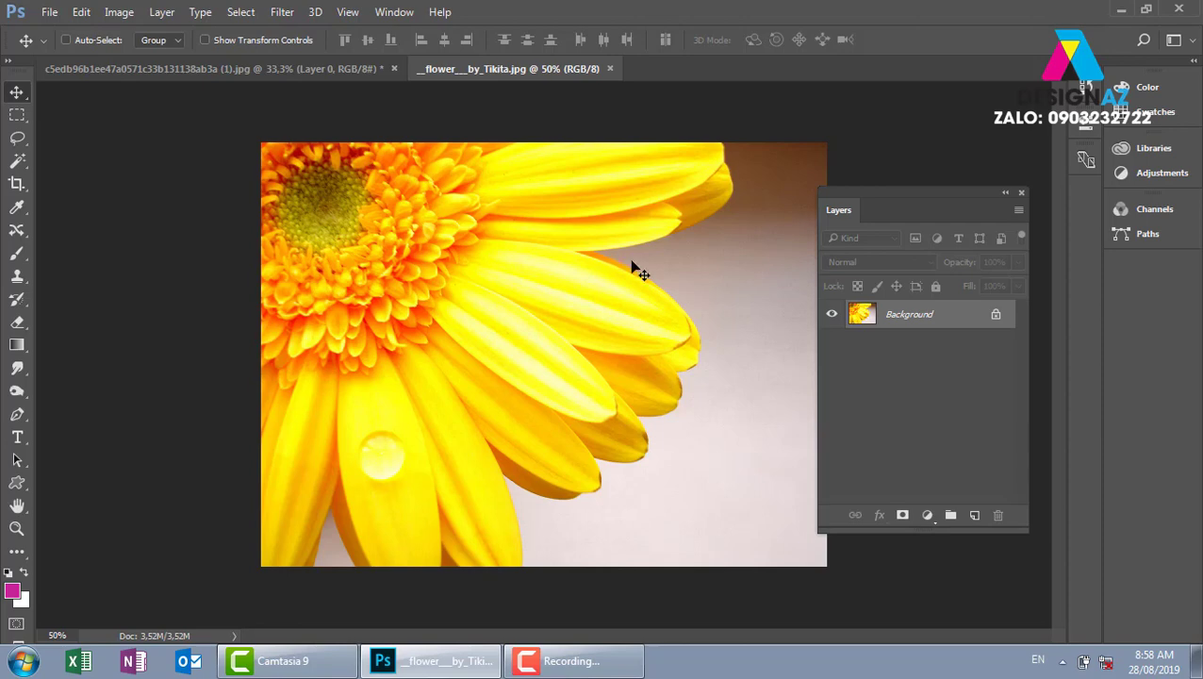
- Select the grey background beside the petals with the Magic Wand at Tolerance 100
{"action": "left_click", "coordinate": [17, 163]}
{"action": "right_click", "coordinate": [17, 163]}
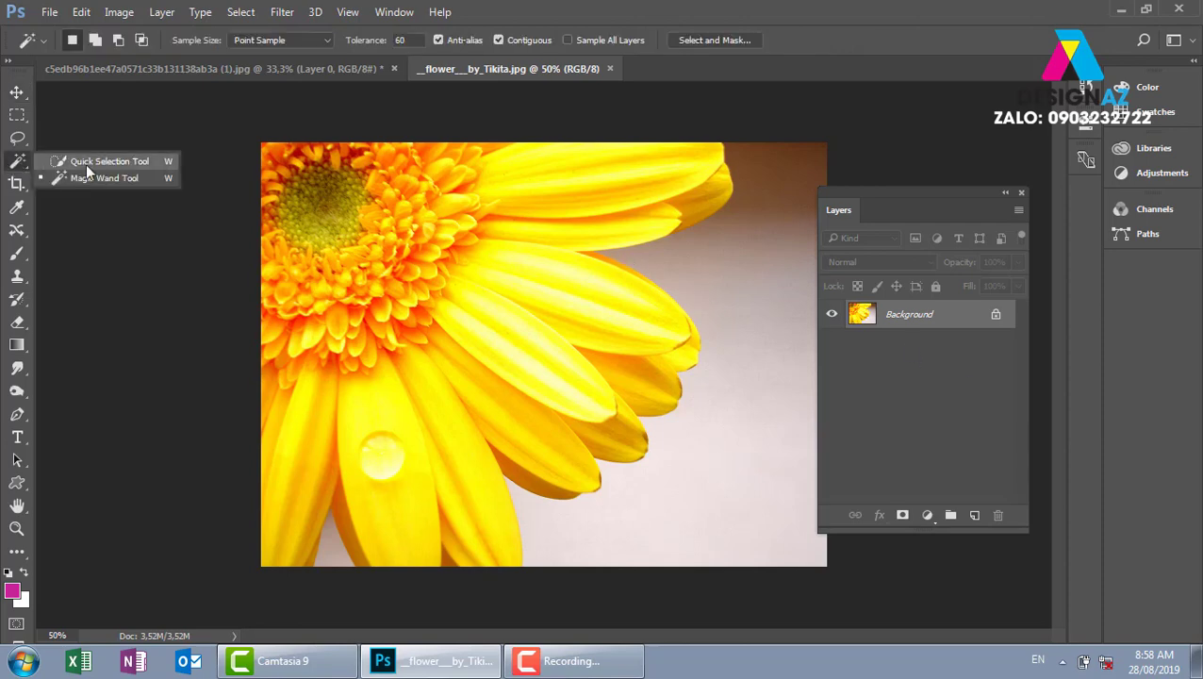
{"action": "left_click", "coordinate": [114, 180]}
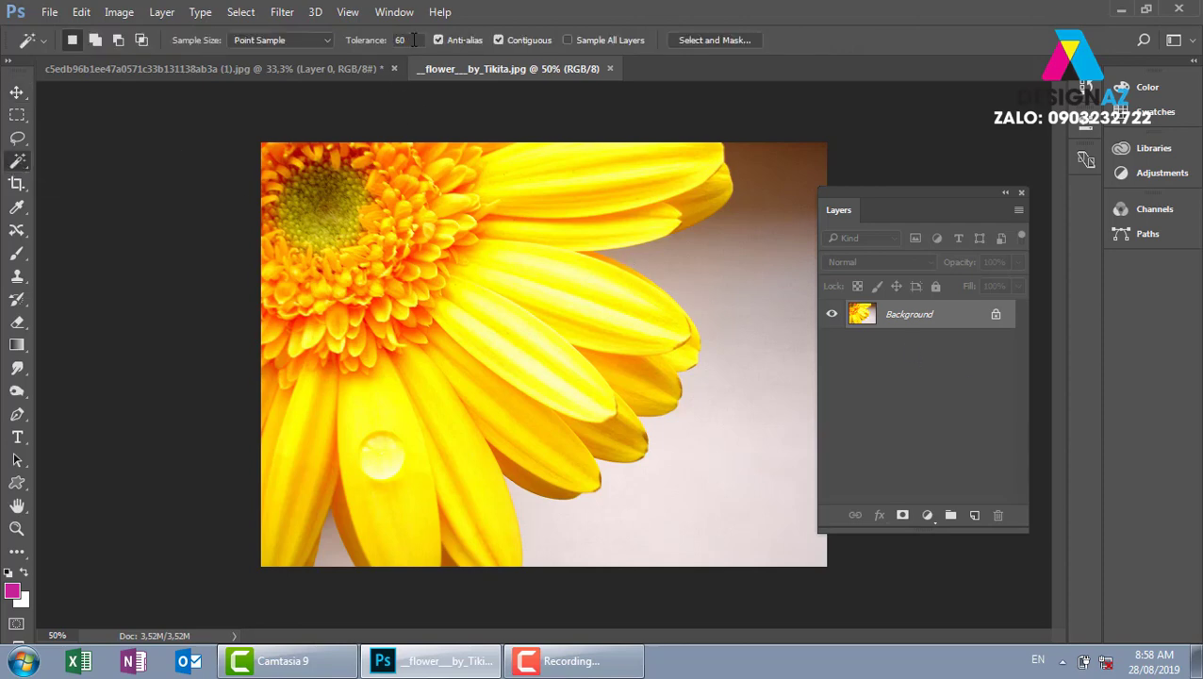
{"action": "left_click", "coordinate": [749, 292]}
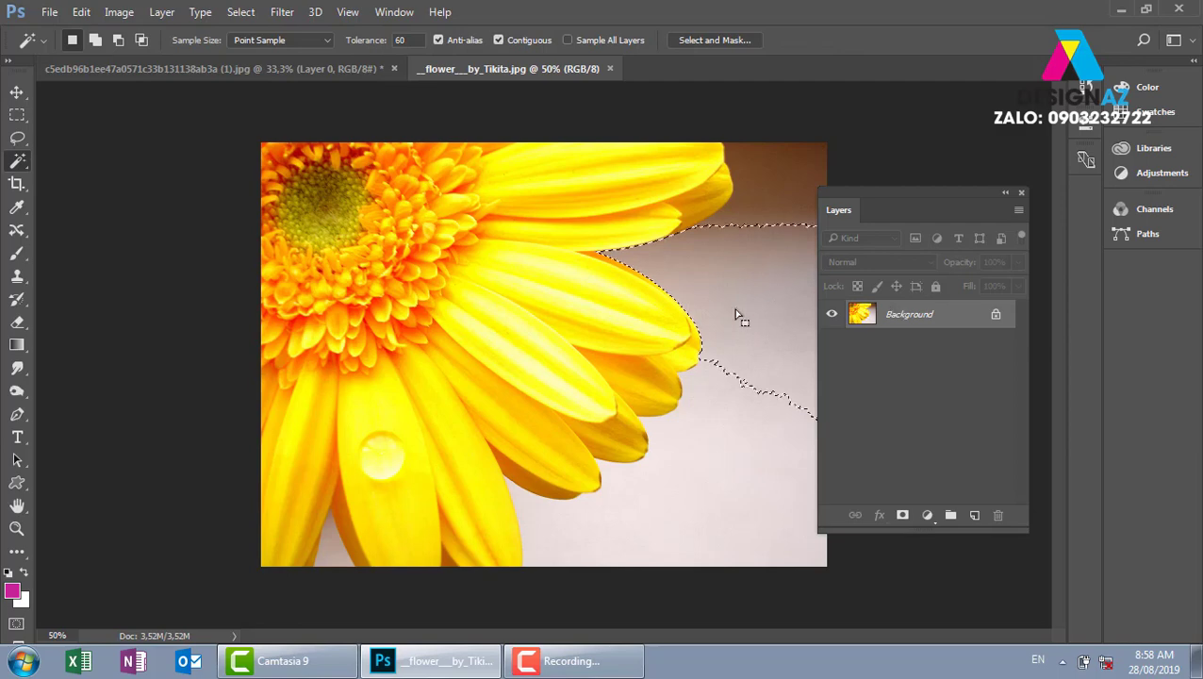
{"action": "left_click", "coordinate": [400, 40]}
{"action": "type", "text": "100"}
{"action": "key", "text": "Return"}
- Add the brown top-right corner and bottom-left gap, then convert the Background to a layer
{"action": "left_click", "coordinate": [771, 193]}
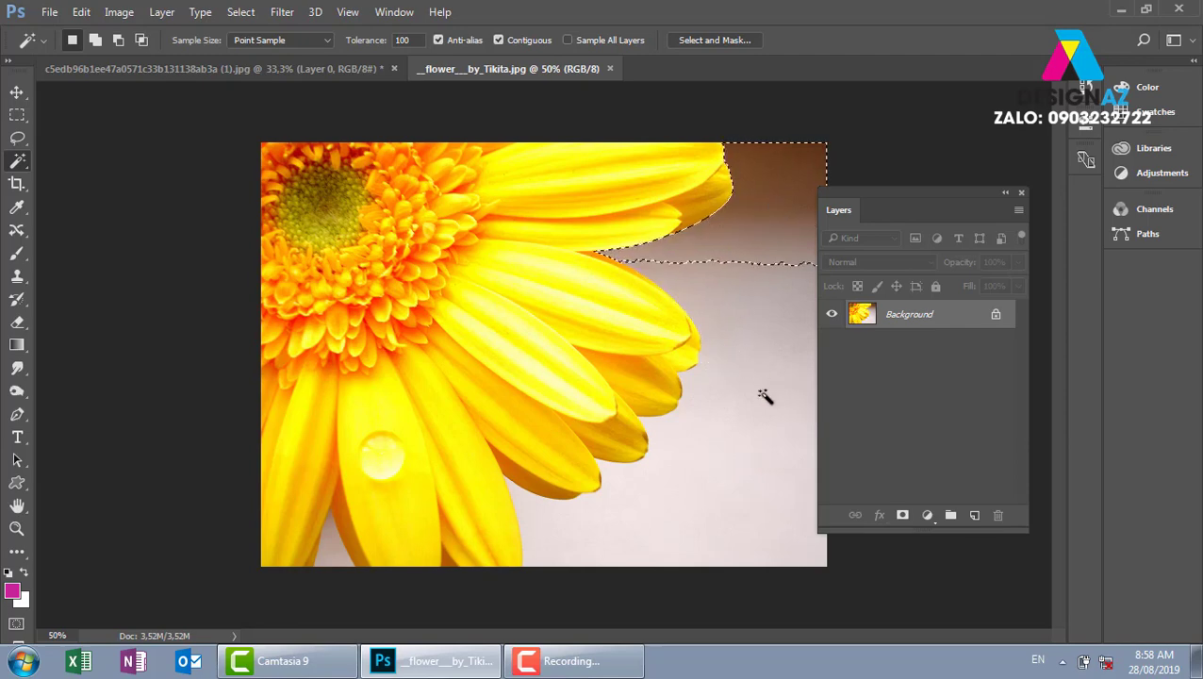
{"action": "key", "text": "ctrl+z"}
{"action": "left_click", "coordinate": [748, 279]}
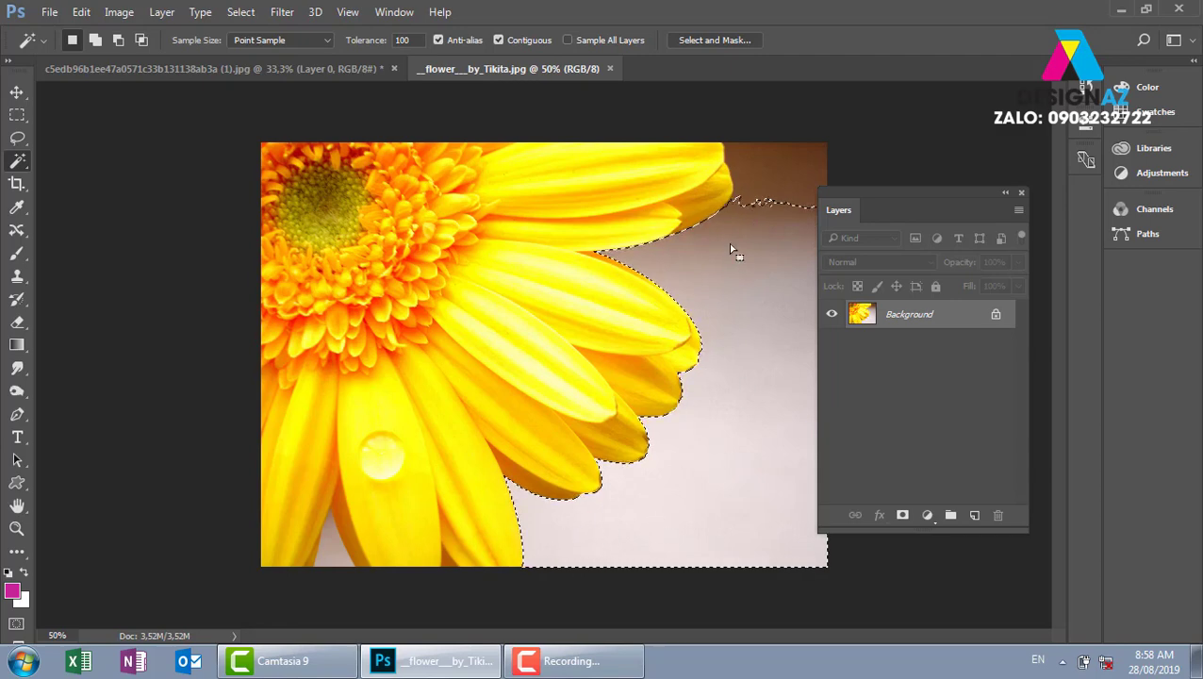
{"action": "key", "text": "shift"}
{"action": "left_click", "coordinate": [740, 176], "text": "shift"}
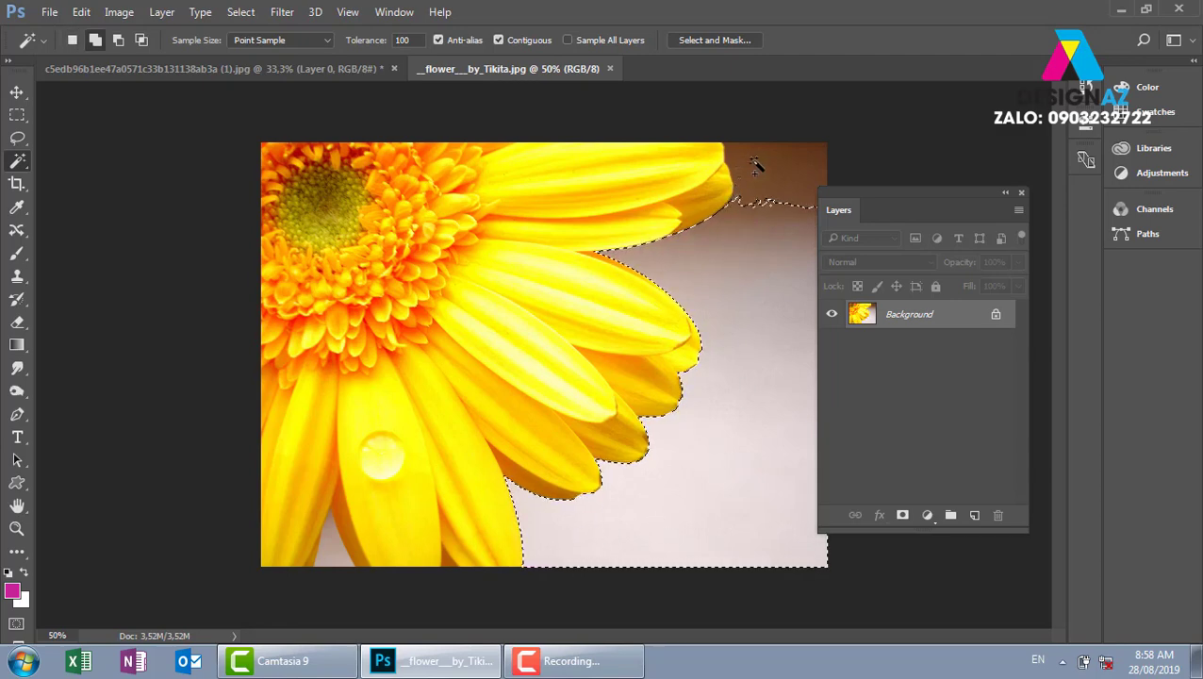
{"action": "left_click", "coordinate": [340, 554], "text": "shift"}
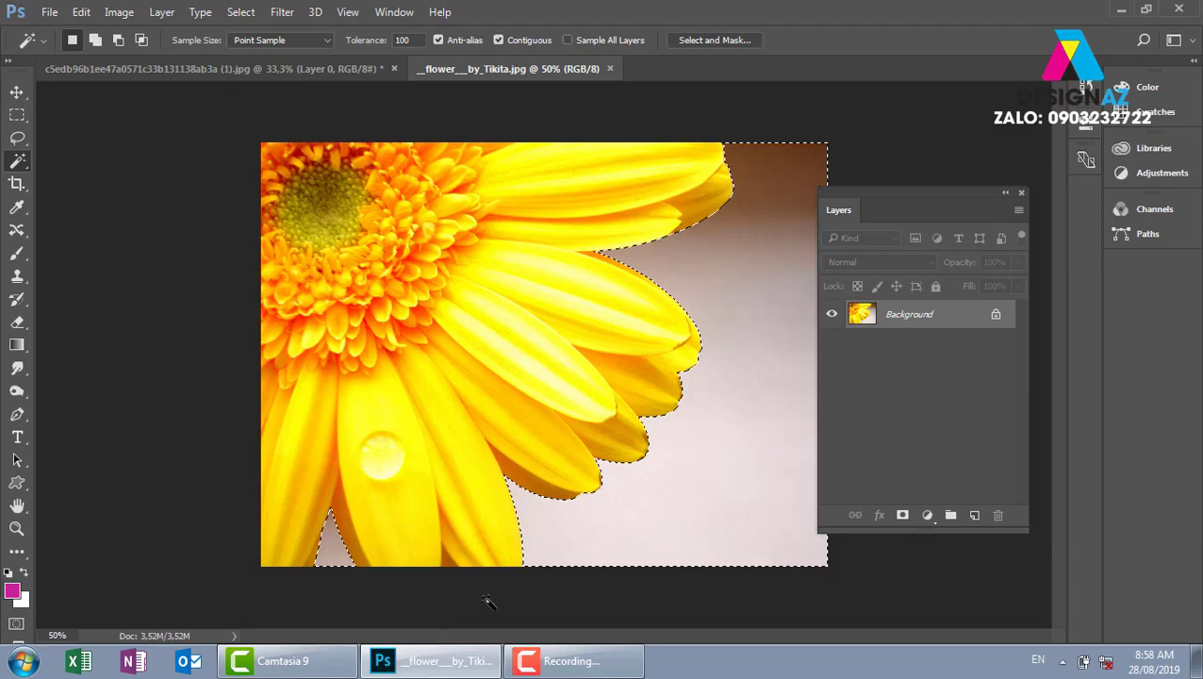
{"action": "double_click", "coordinate": [974, 324]}
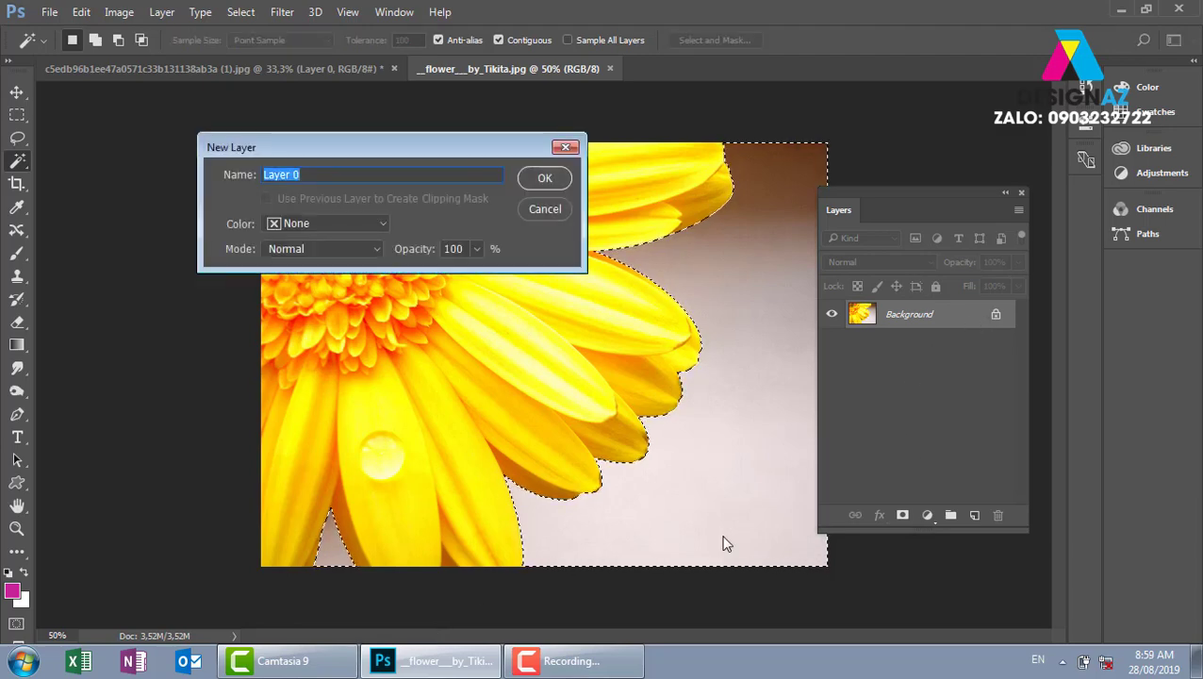
- Make Layer 0, delete the background to transparency, deselect, and close the flower document
{"action": "key", "text": "Return"}
{"action": "key", "text": "Delete"}
{"action": "key", "text": "ctrl+d"}
{"action": "key", "text": "v"}
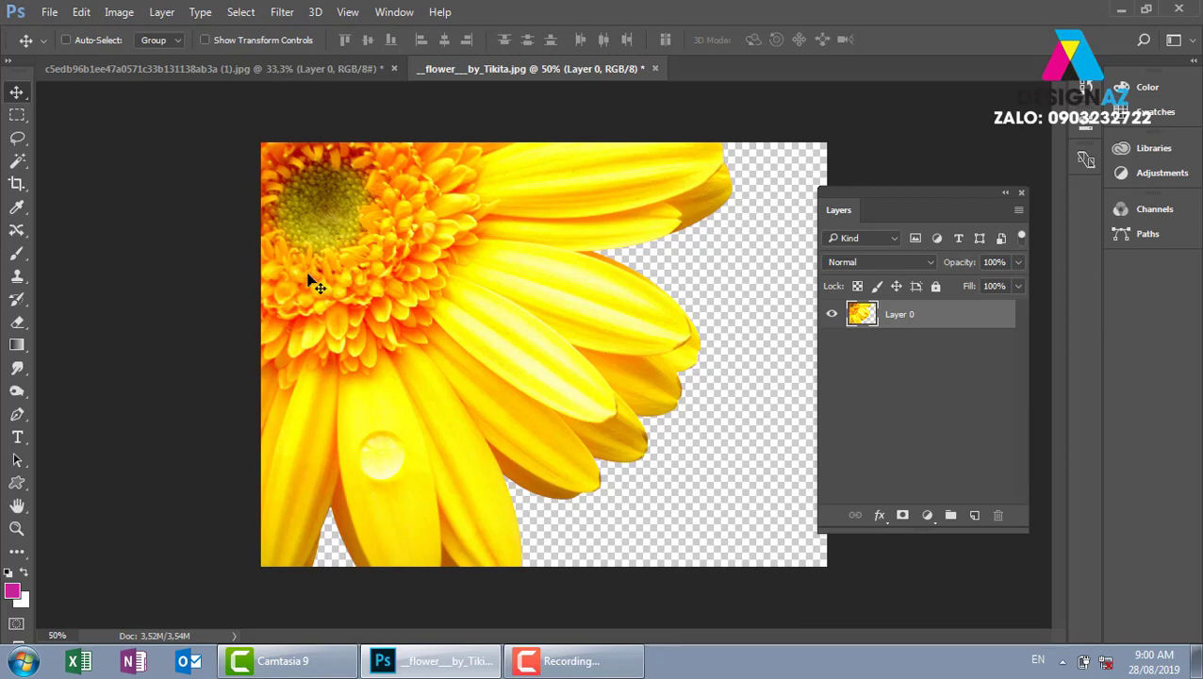
{"action": "left_click", "coordinate": [656, 69]}
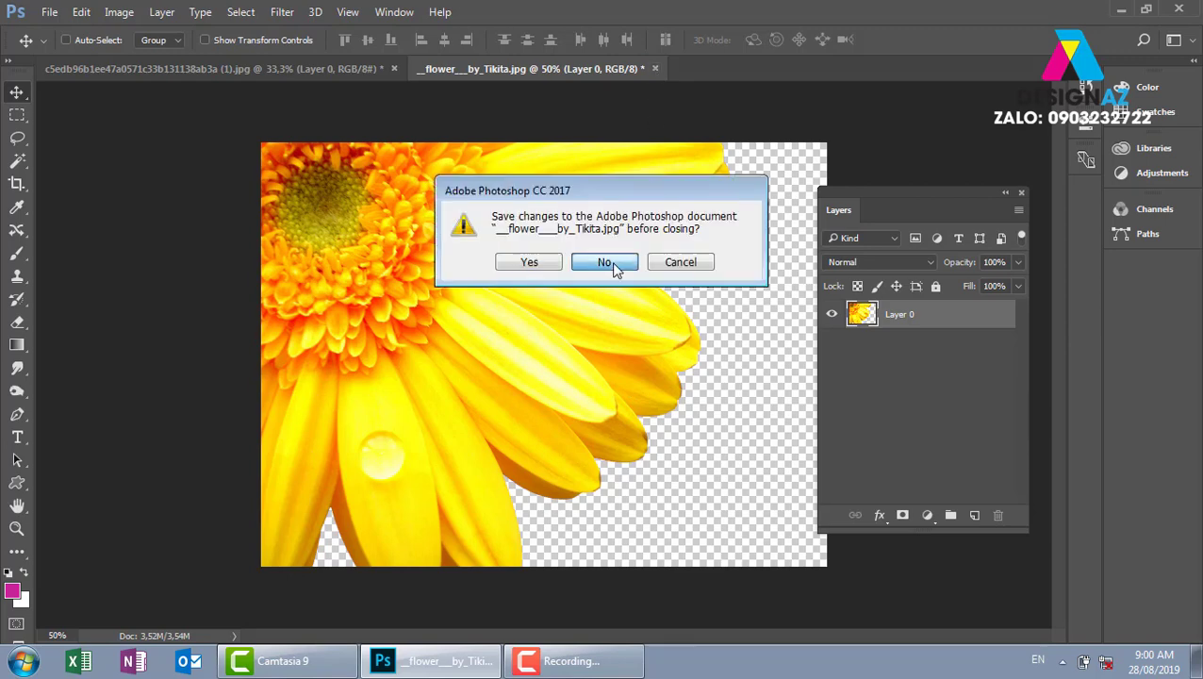
- Discard the flower changes and browse from thuvienanh into the mypham folder
{"action": "left_click", "coordinate": [611, 262]}
{"action": "key", "text": "ctrl+o"}
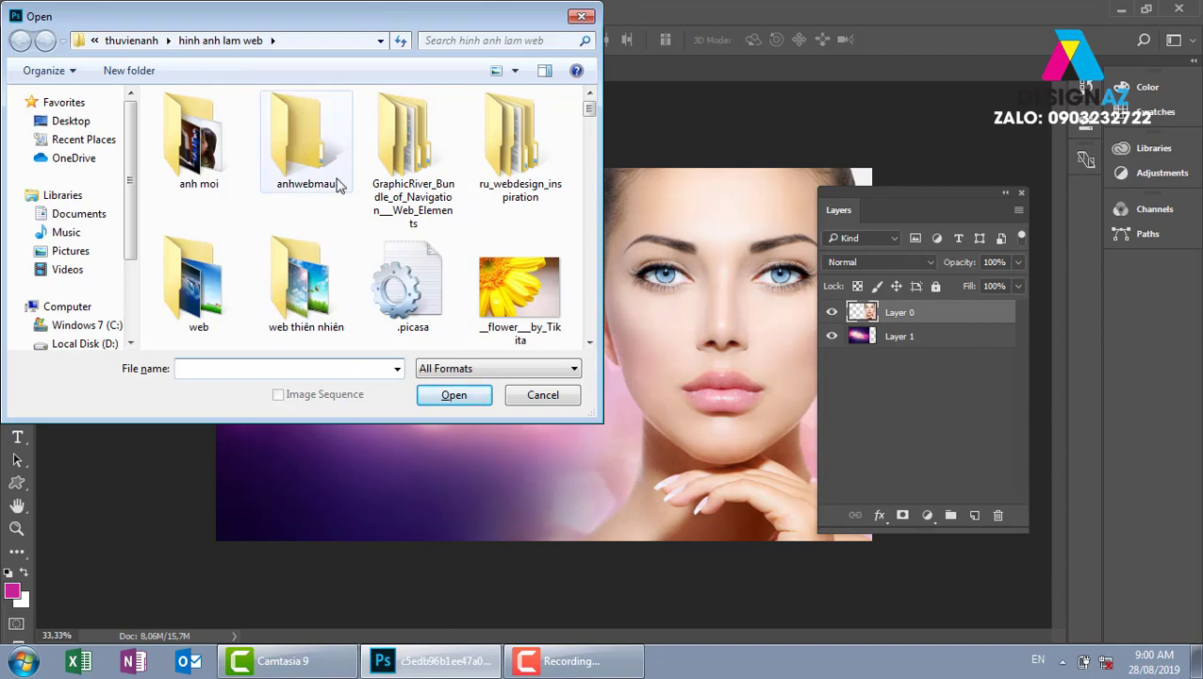
{"action": "left_click", "coordinate": [131, 41]}
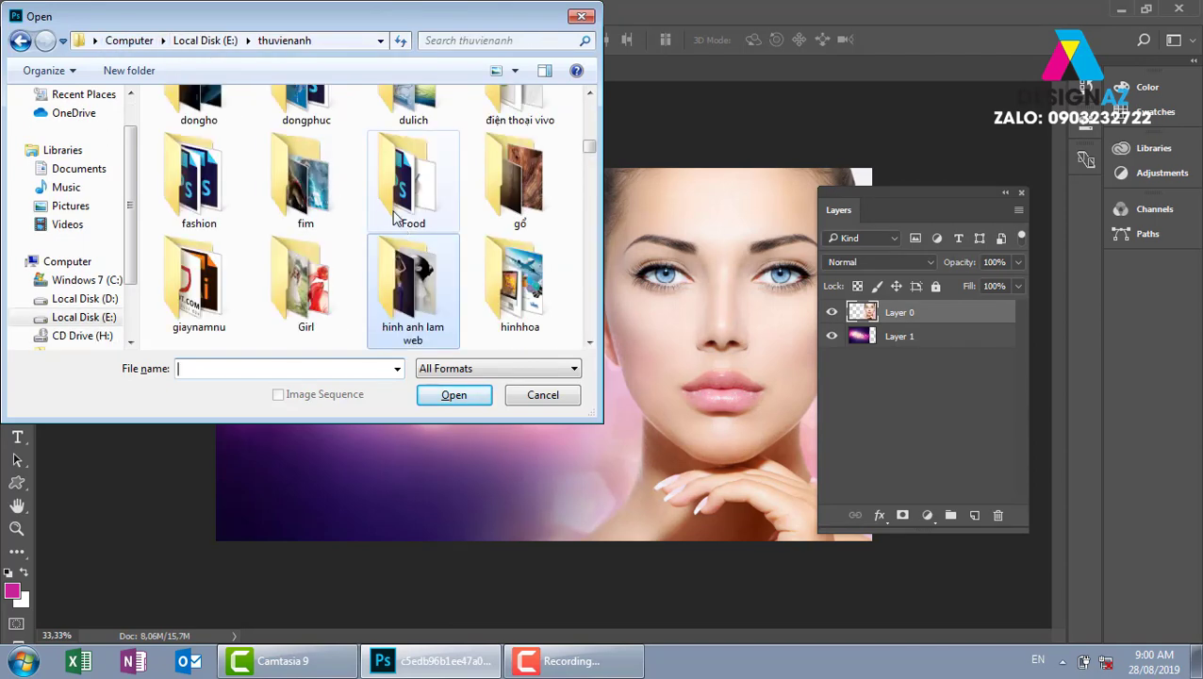
{"action": "left_click", "coordinate": [396, 189]}
{"action": "scroll", "coordinate": [396, 189], "scroll_direction": "down", "scroll_amount": 5}
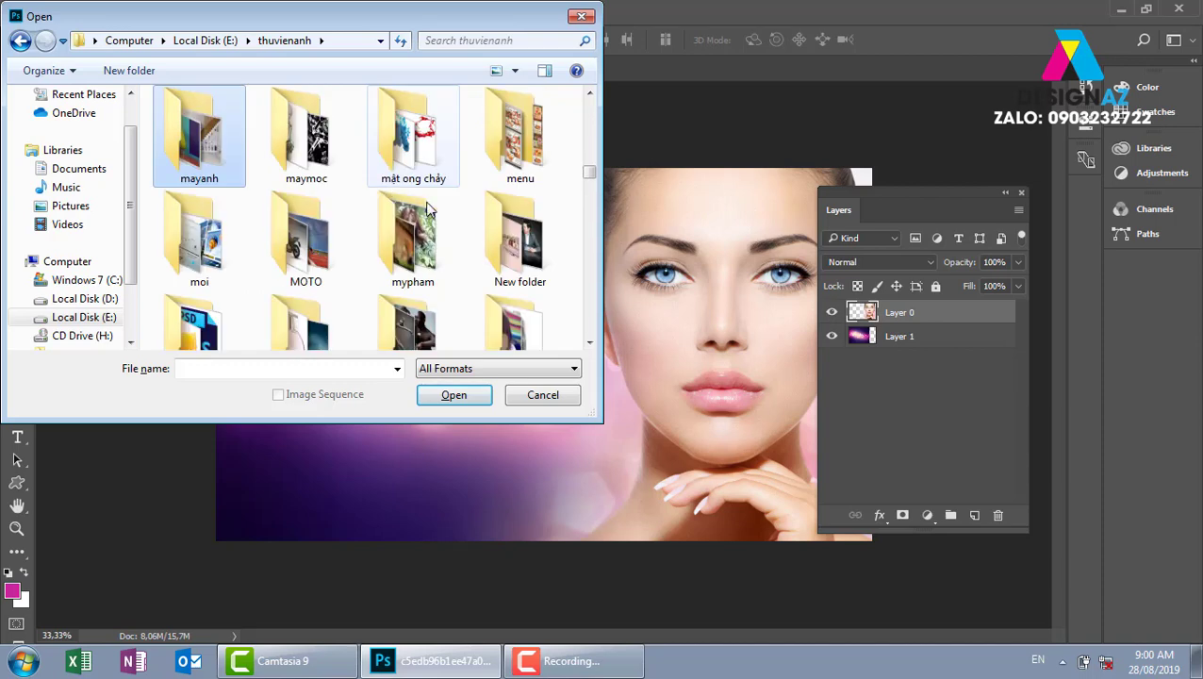
{"action": "key", "text": "Right"}
{"action": "key", "text": "Right"}
{"action": "key", "text": "Right"}
{"action": "key", "text": "Right"}
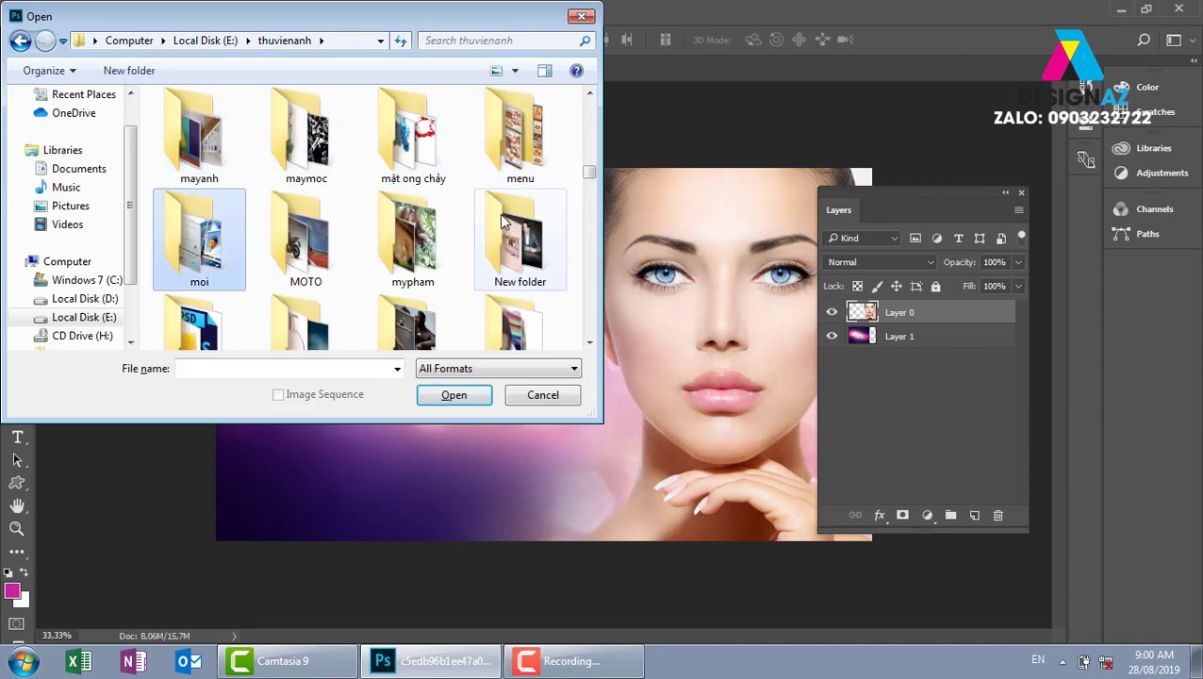
{"action": "key", "text": "Right"}
{"action": "key", "text": "Right"}
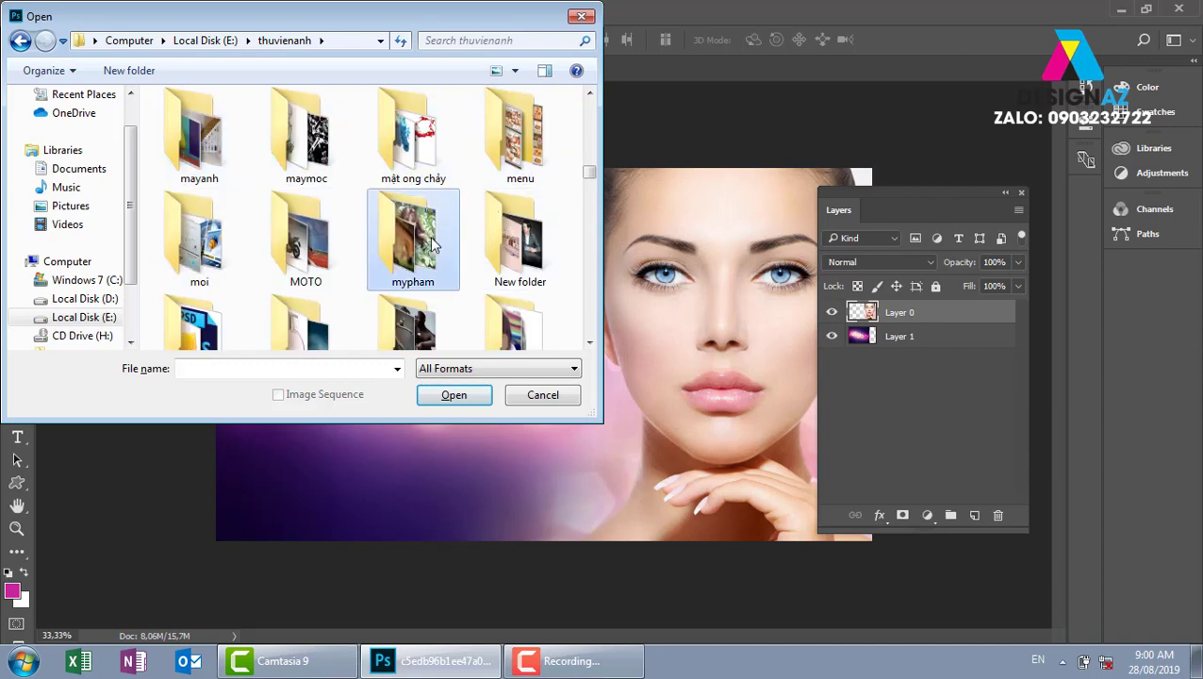
{"action": "double_click", "coordinate": [432, 243]}
- Choose bigstock-Moisturizing-shampoo-product-d-27404594.jpg from the mypham folder
{"action": "mouse_move", "coordinate": [590, 111]}
{"action": "left_mouse_down"}
{"action": "mouse_move", "coordinate": [585, 334]}
{"action": "mouse_move", "coordinate": [584, 279]}
{"action": "left_mouse_up"}
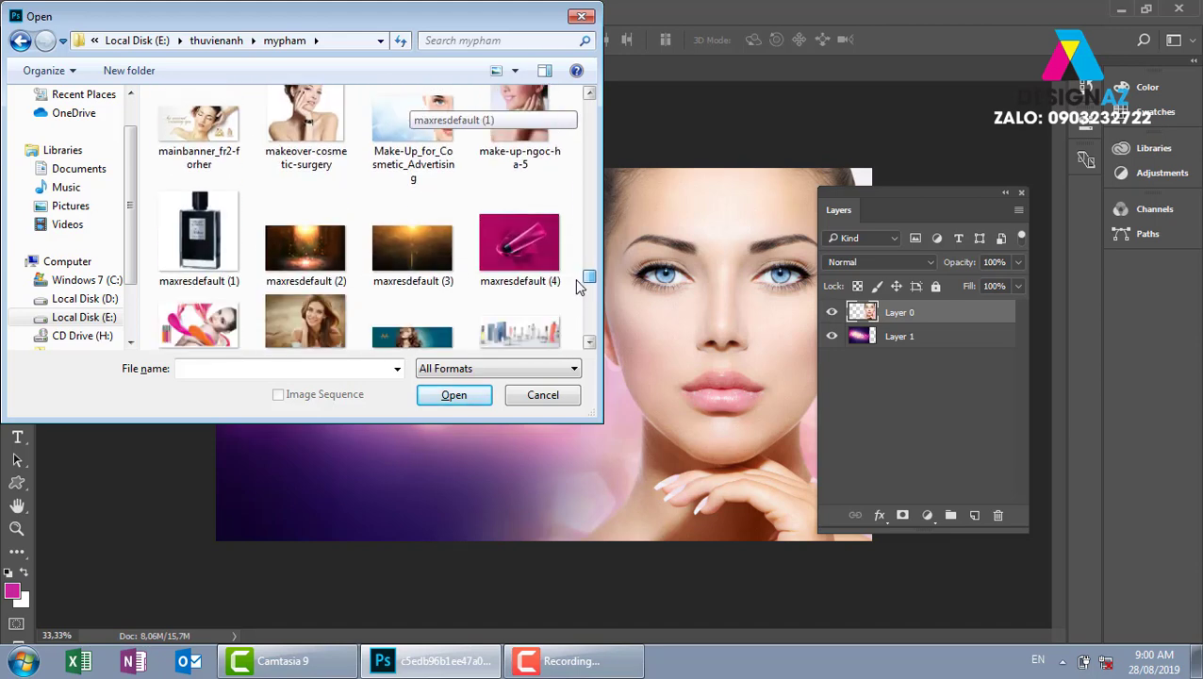
{"action": "left_click", "coordinate": [219, 240]}
{"action": "scroll", "coordinate": [593, 283], "scroll_direction": "up", "scroll_amount": 2}
{"action": "scroll", "coordinate": [591, 276], "scroll_direction": "up", "scroll_amount": 1}
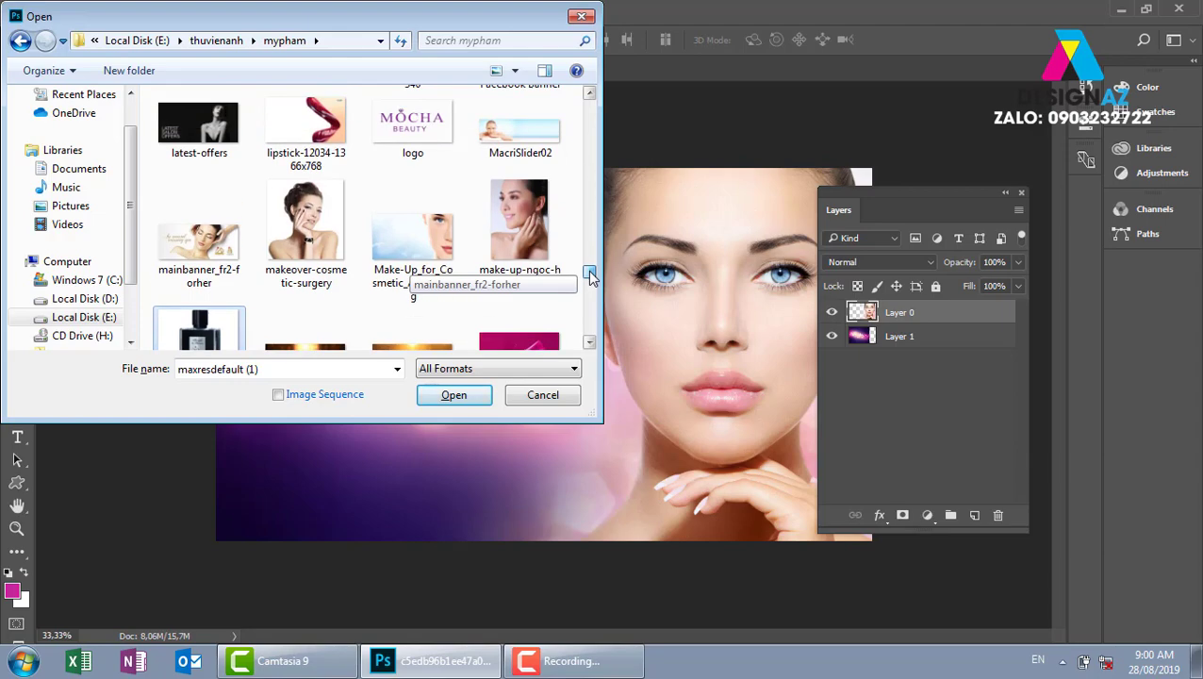
{"action": "left_click_drag", "start_coordinate": [590, 275], "coordinate": [592, 208]}
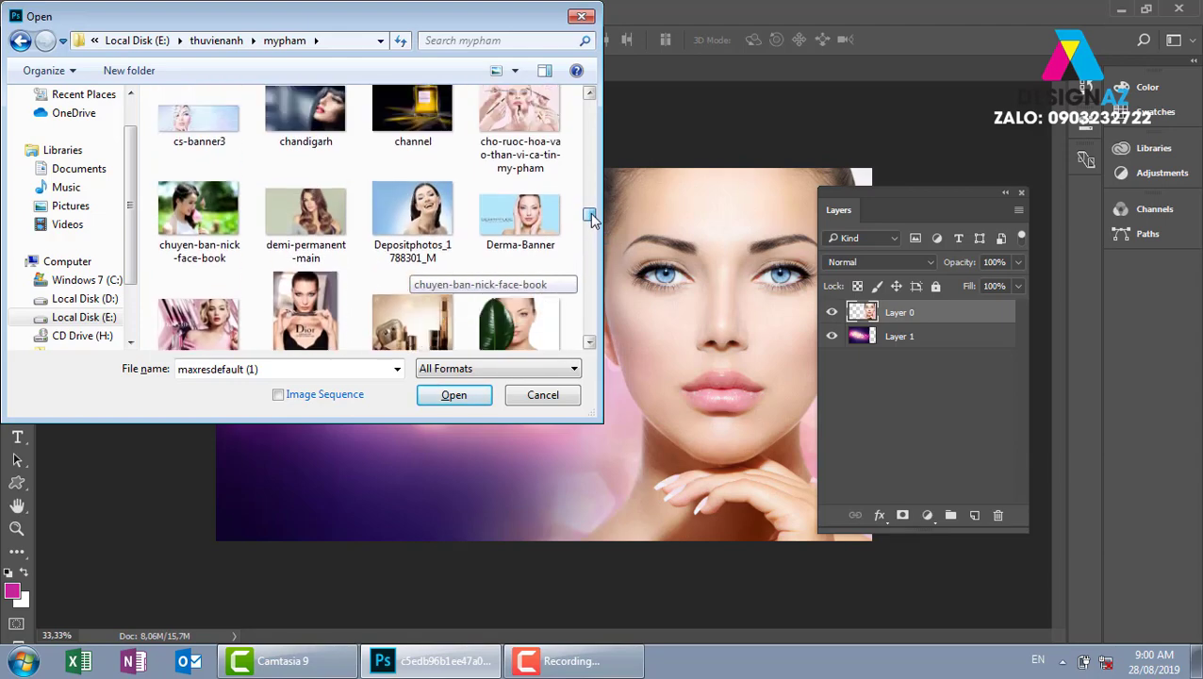
{"action": "left_click_drag", "start_coordinate": [592, 207], "coordinate": [592, 182]}
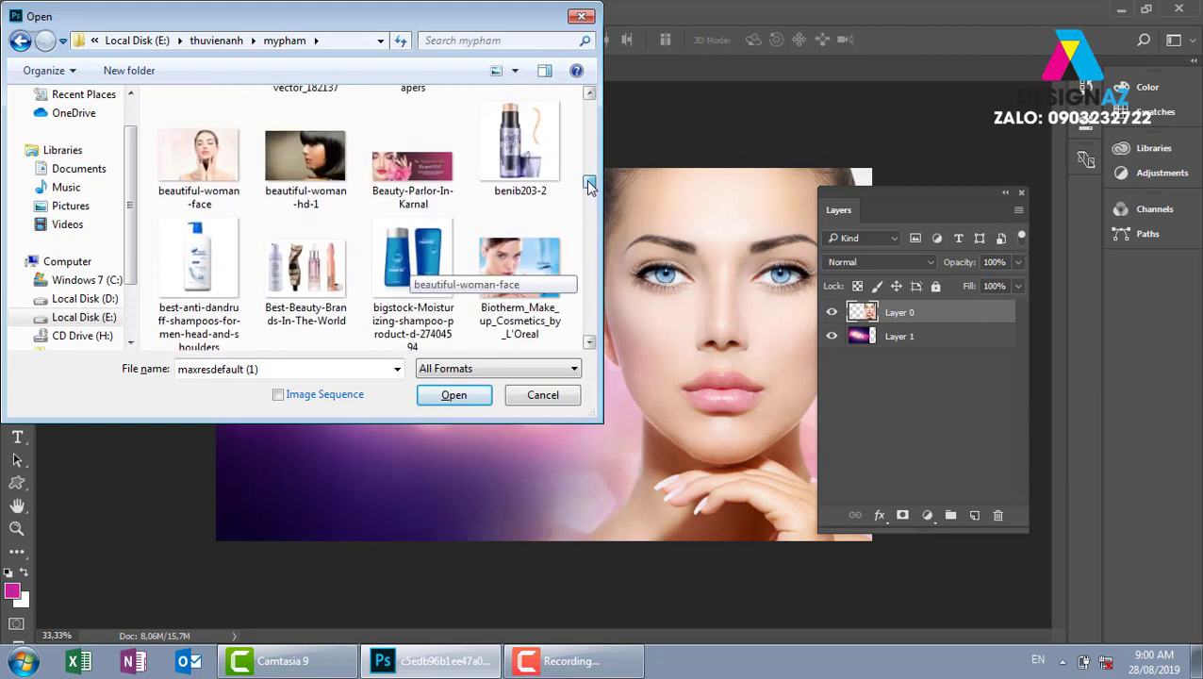
{"action": "left_click", "coordinate": [456, 265]}
{"action": "left_click", "coordinate": [453, 395]}
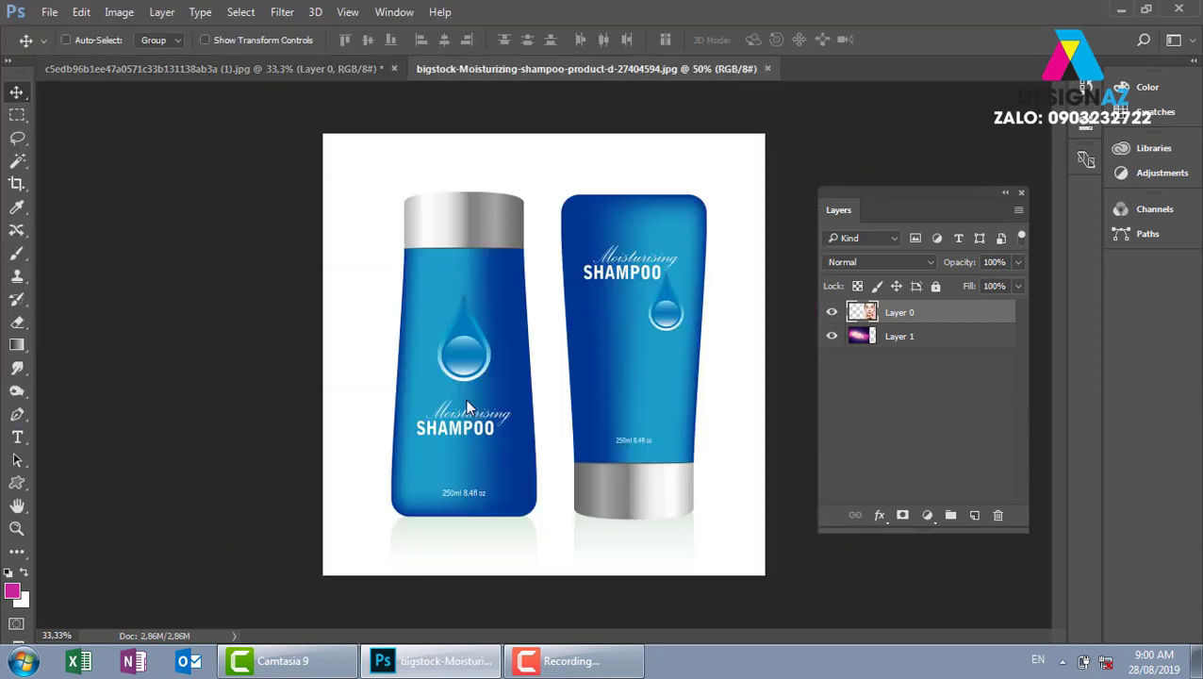
{"action": "key", "text": "ctrl+plus"}
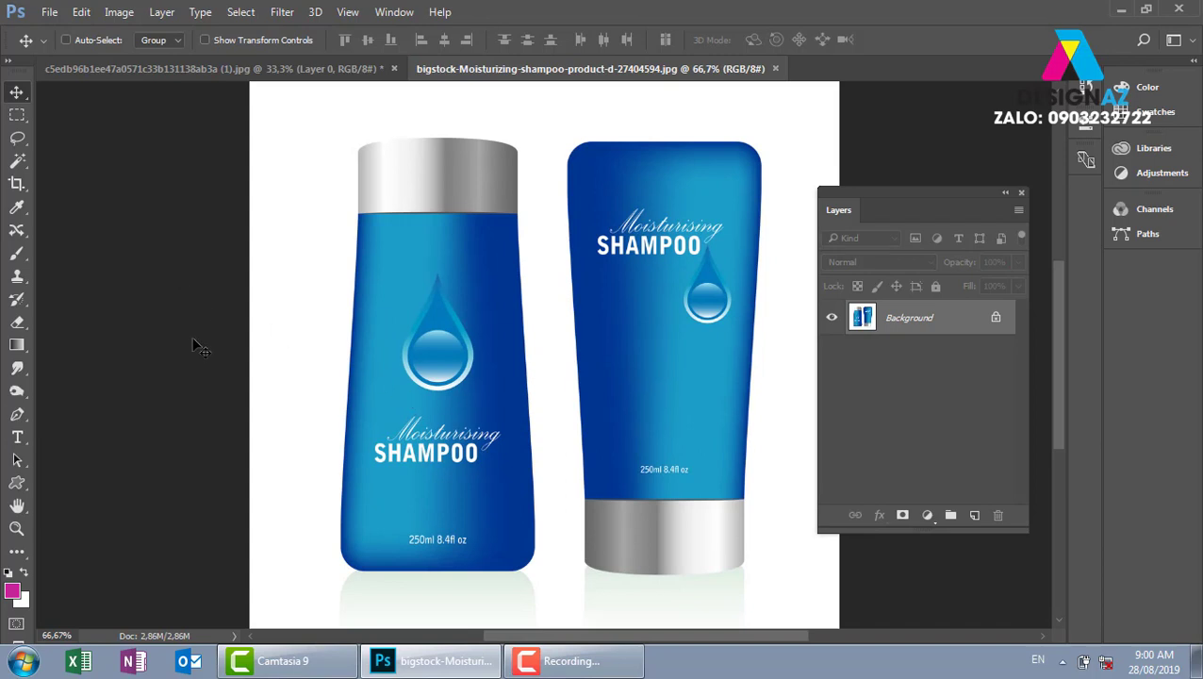
{"action": "left_click", "coordinate": [23, 165]}
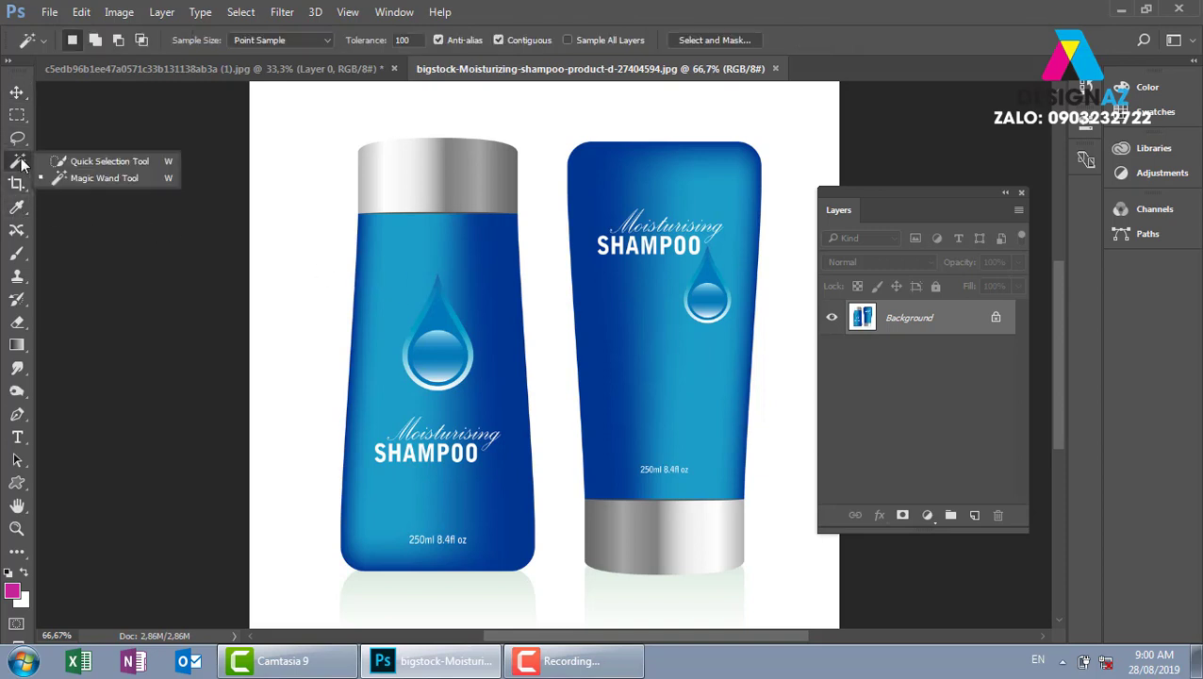
{"action": "left_click", "coordinate": [116, 182]}
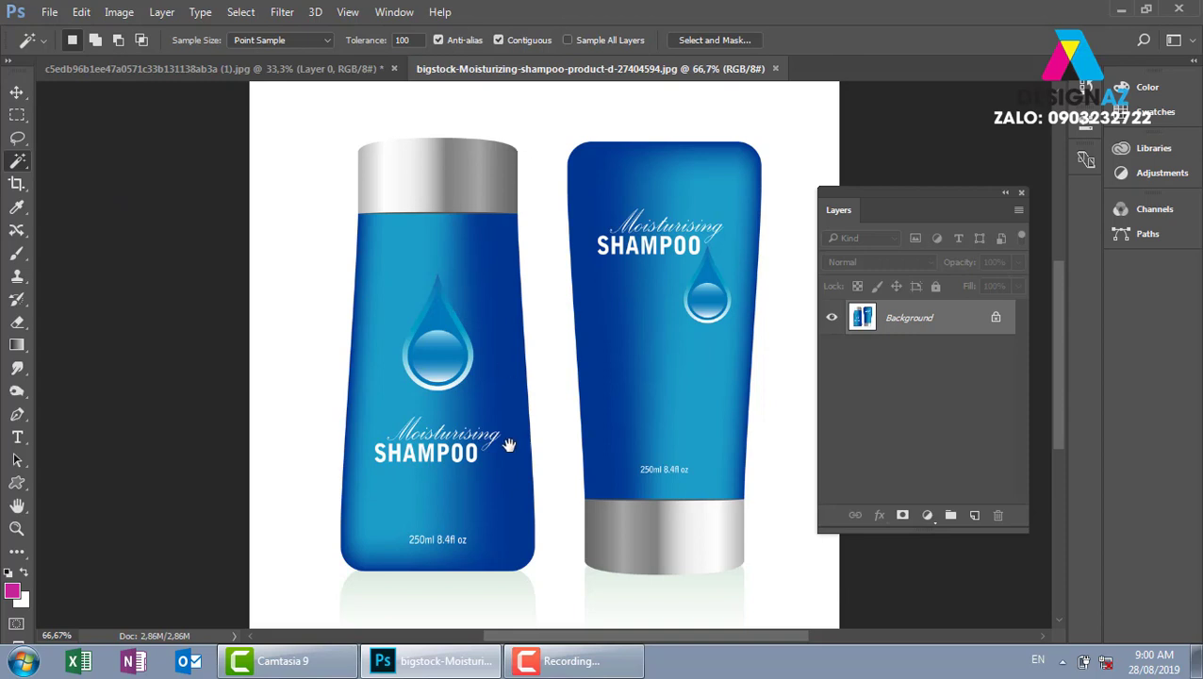
{"action": "left_click_drag", "start_coordinate": [510, 445], "coordinate": [509, 285]}
{"action": "left_click", "coordinate": [328, 314]}
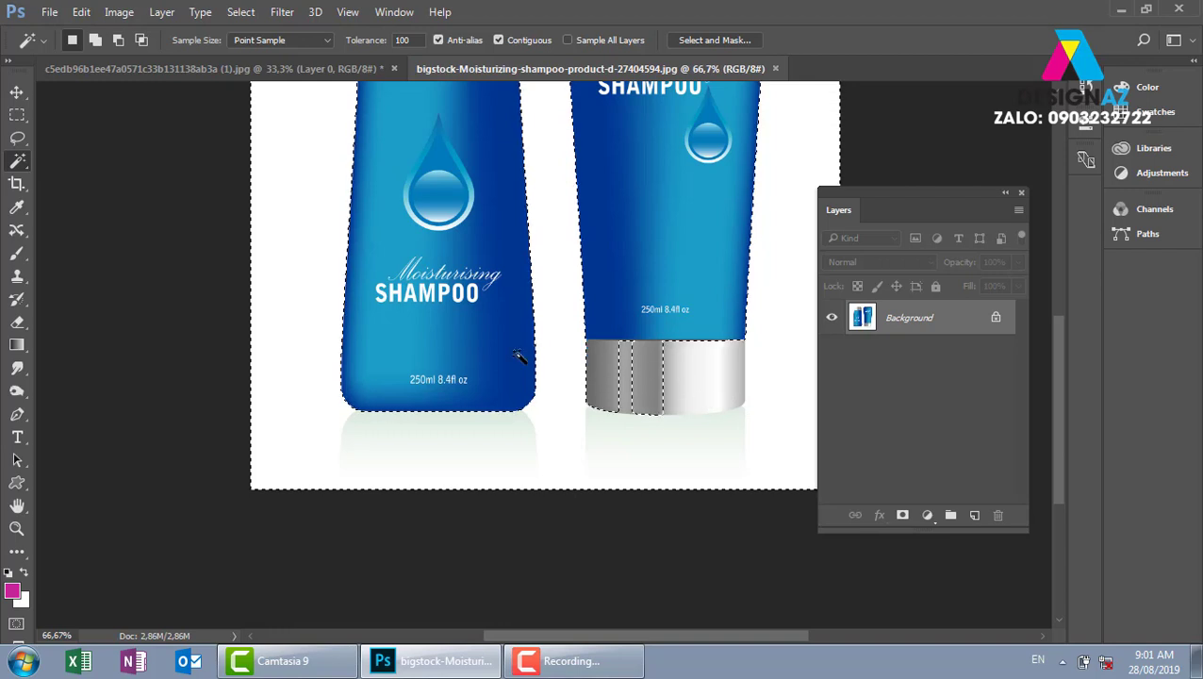
{"action": "scroll", "coordinate": [424, 330], "scroll_direction": "up", "scroll_amount": 5}
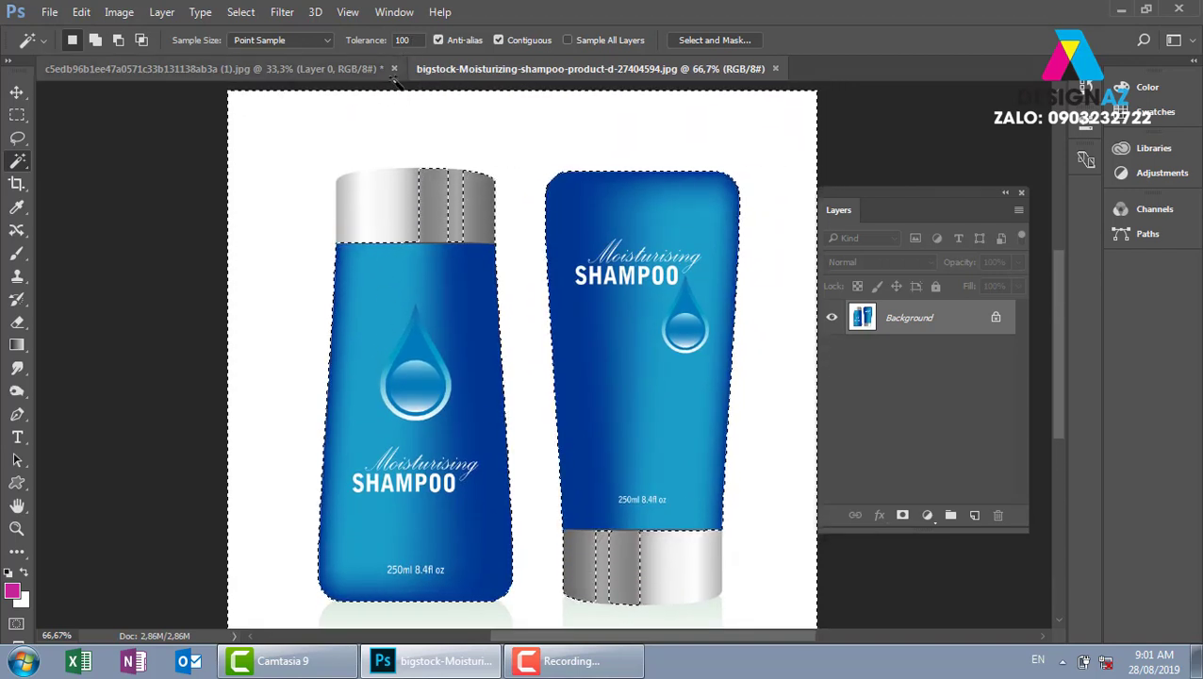
{"action": "left_click", "coordinate": [405, 40]}
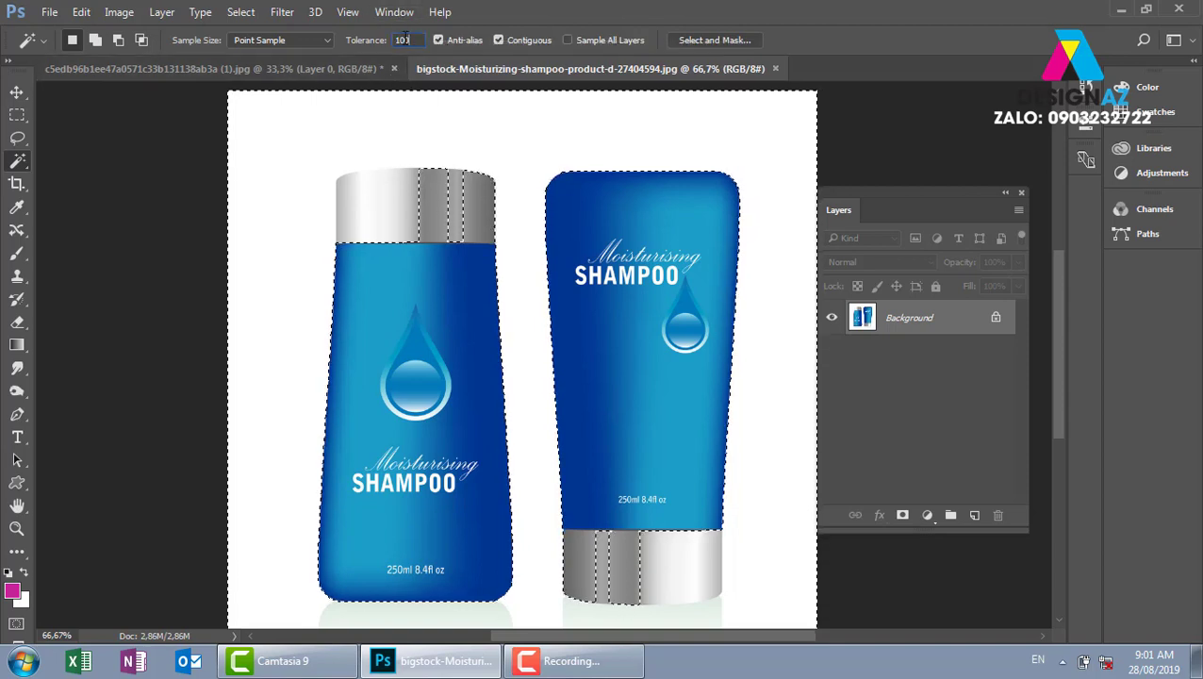
{"action": "type", "text": "60"}
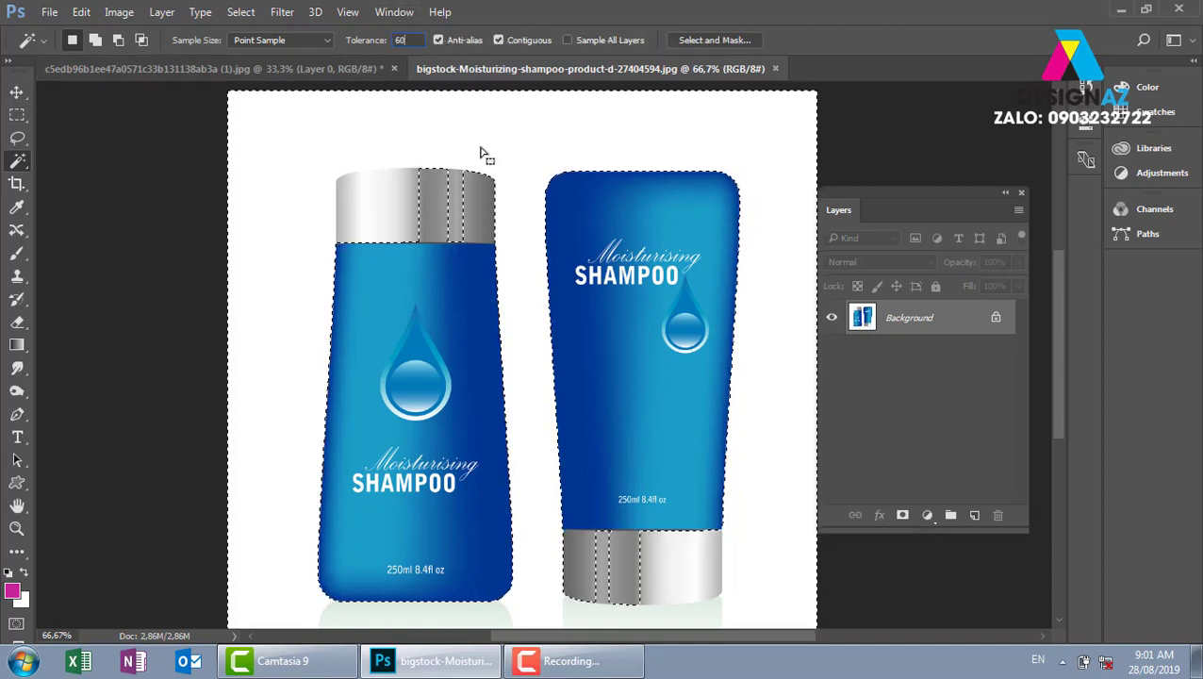
{"action": "left_click", "coordinate": [521, 161]}
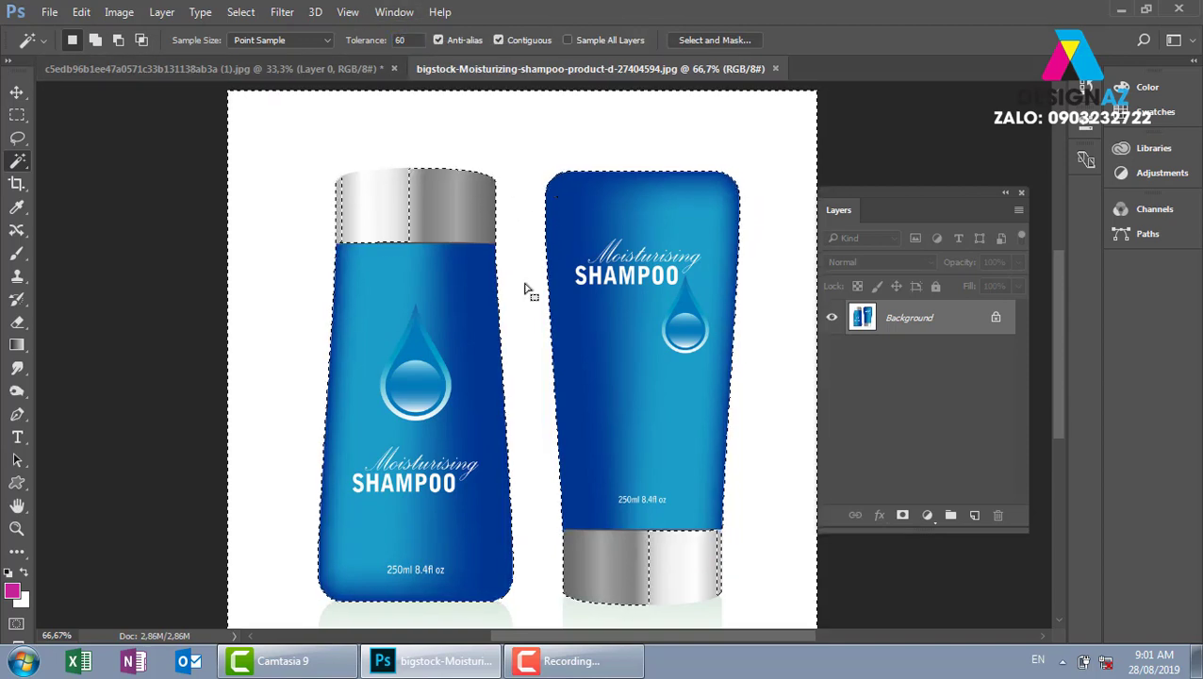
{"action": "scroll", "coordinate": [626, 295], "scroll_direction": "down", "scroll_amount": 5}
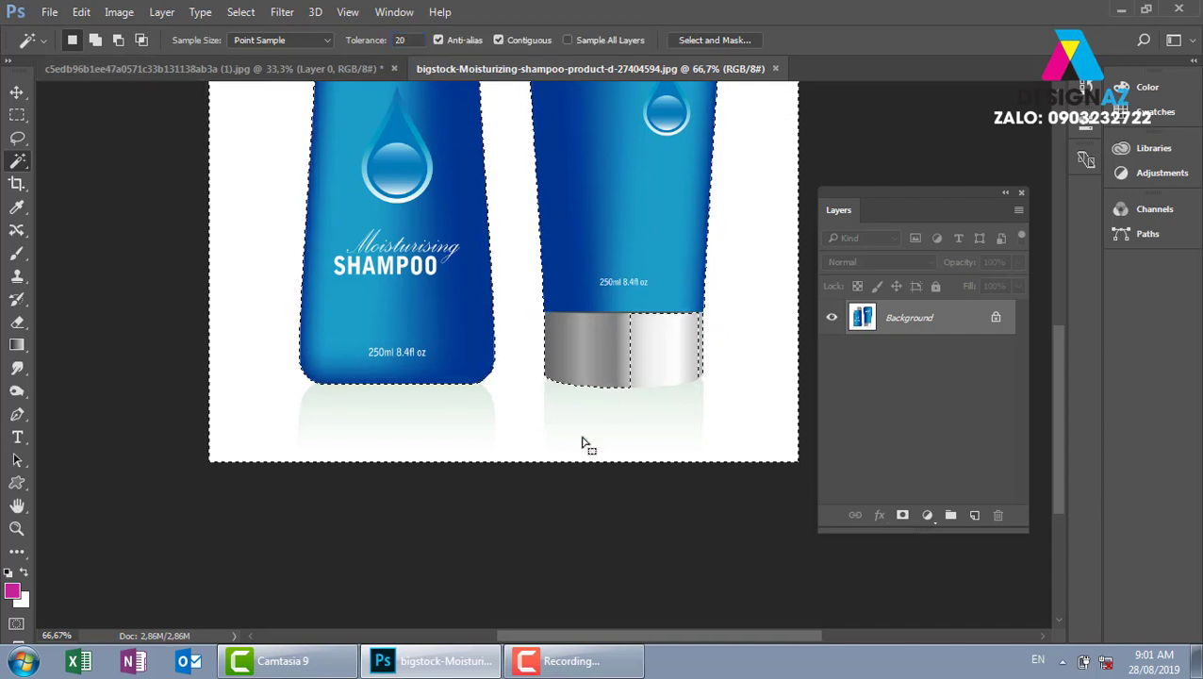
{"action": "key", "text": "ctrl+d"}
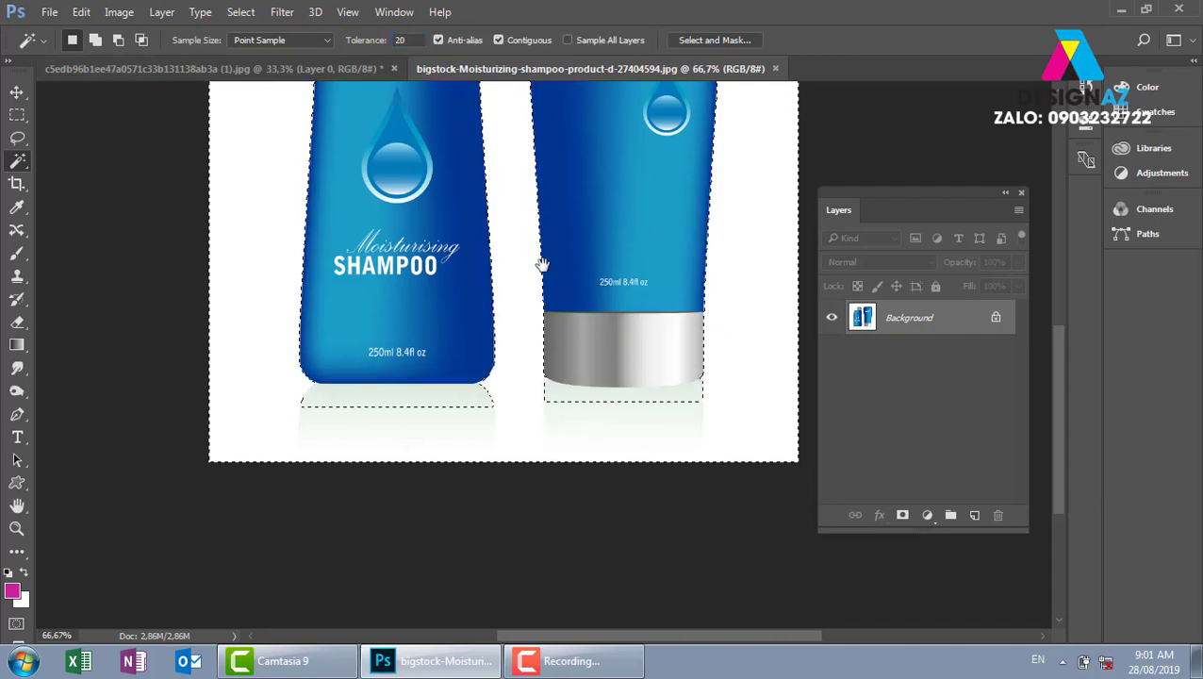
{"action": "scroll", "coordinate": [540, 268], "scroll_direction": "up", "scroll_amount": 2}
{"action": "scroll", "coordinate": [542, 283], "scroll_direction": "up", "scroll_amount": 2}
{"action": "scroll", "coordinate": [543, 273], "scroll_direction": "down", "scroll_amount": 3}
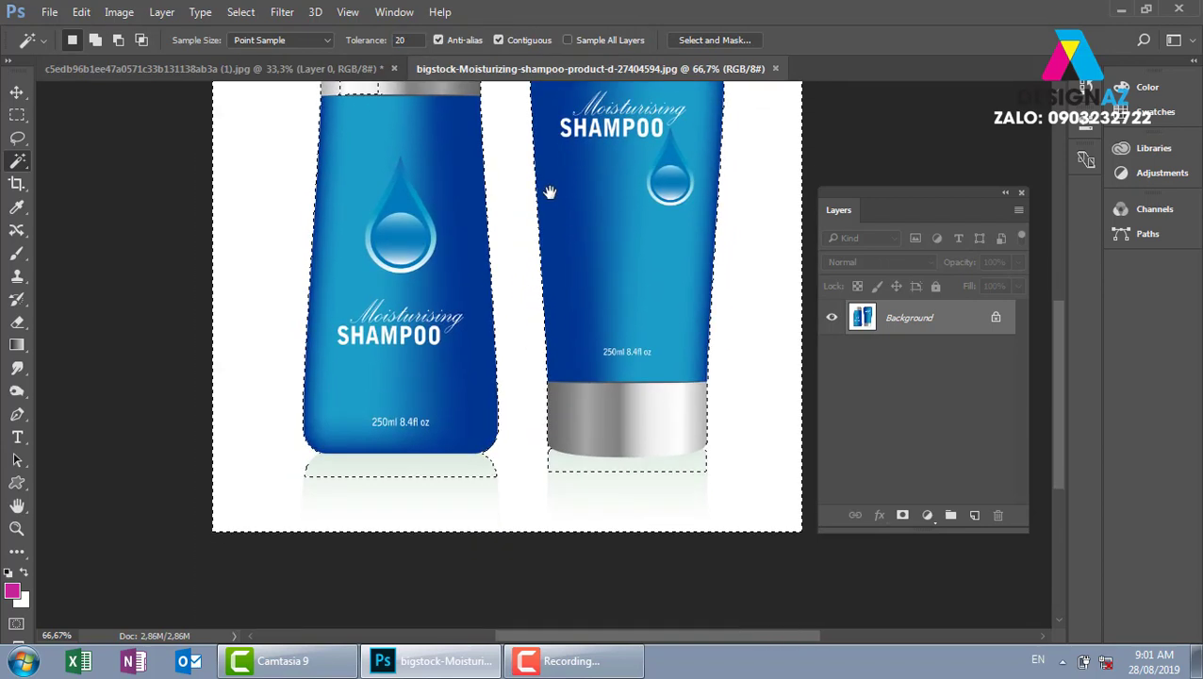
{"action": "scroll", "coordinate": [490, 311], "scroll_direction": "down", "scroll_amount": 1}
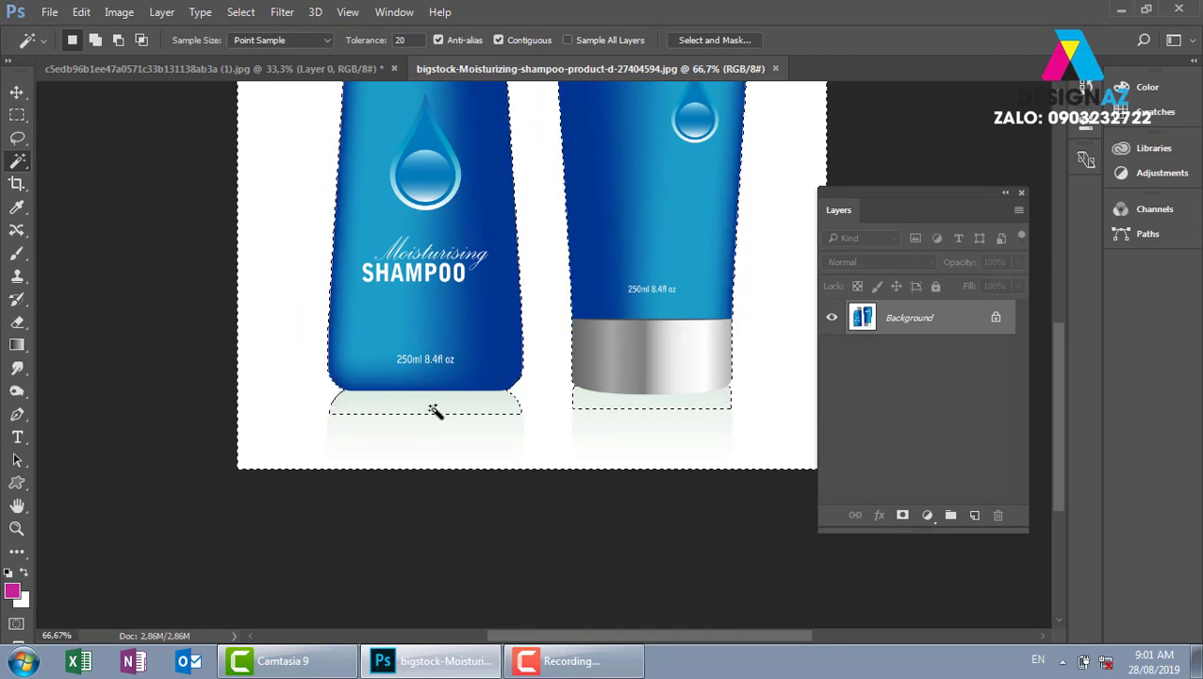
{"action": "key", "text": "ctrl+d"}
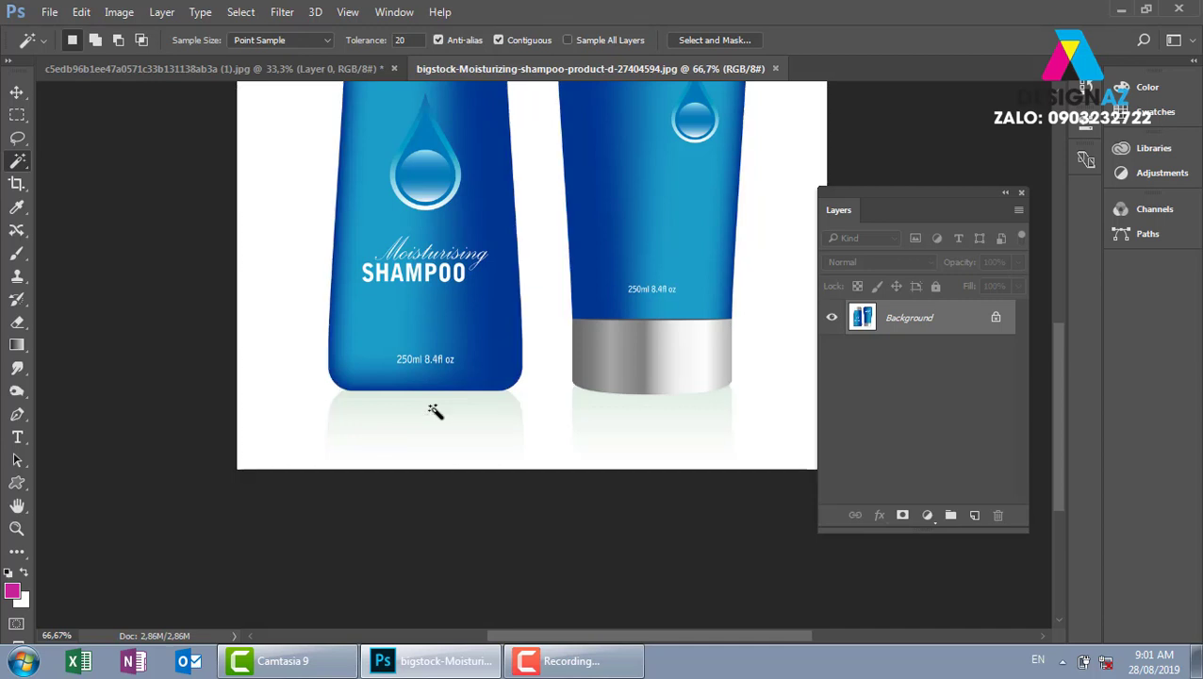
{"action": "left_click_drag", "start_coordinate": [475, 223], "coordinate": [459, 430]}
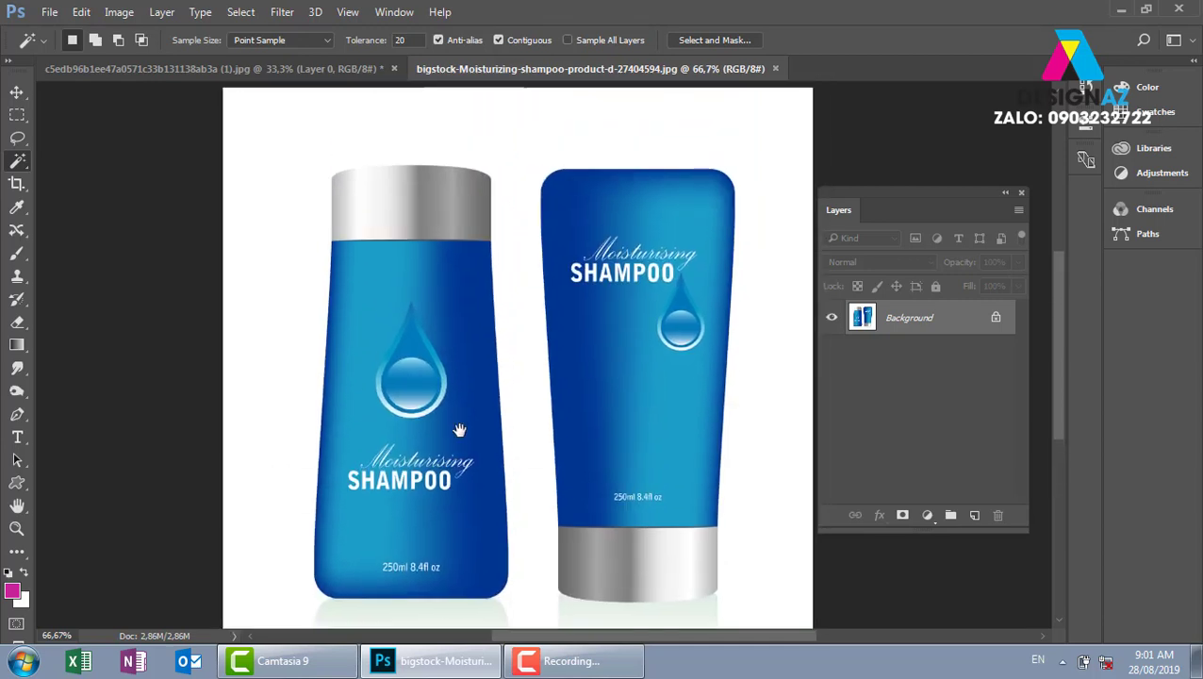
- Quick-select both shampoo bottles, including the SHAMPOO lettering, and copy them to Layer 1
{"action": "right_click", "coordinate": [17, 162]}
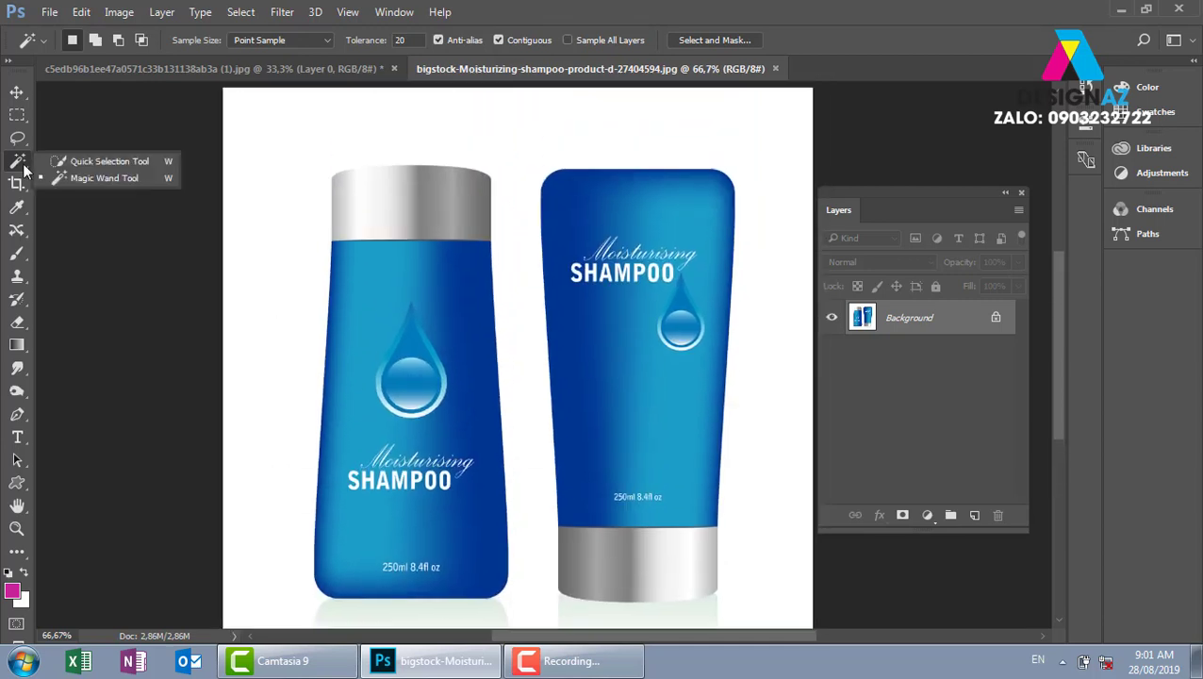
{"action": "left_click", "coordinate": [104, 162]}
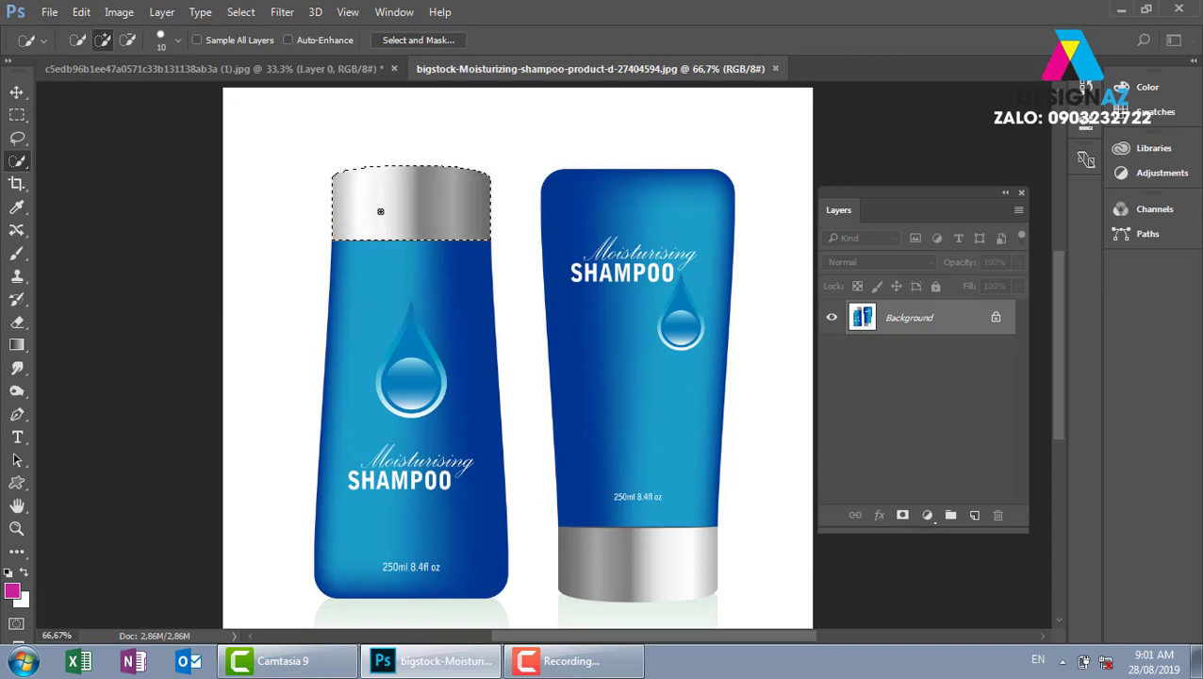
{"action": "left_click_drag", "start_coordinate": [392, 349], "coordinate": [399, 498]}
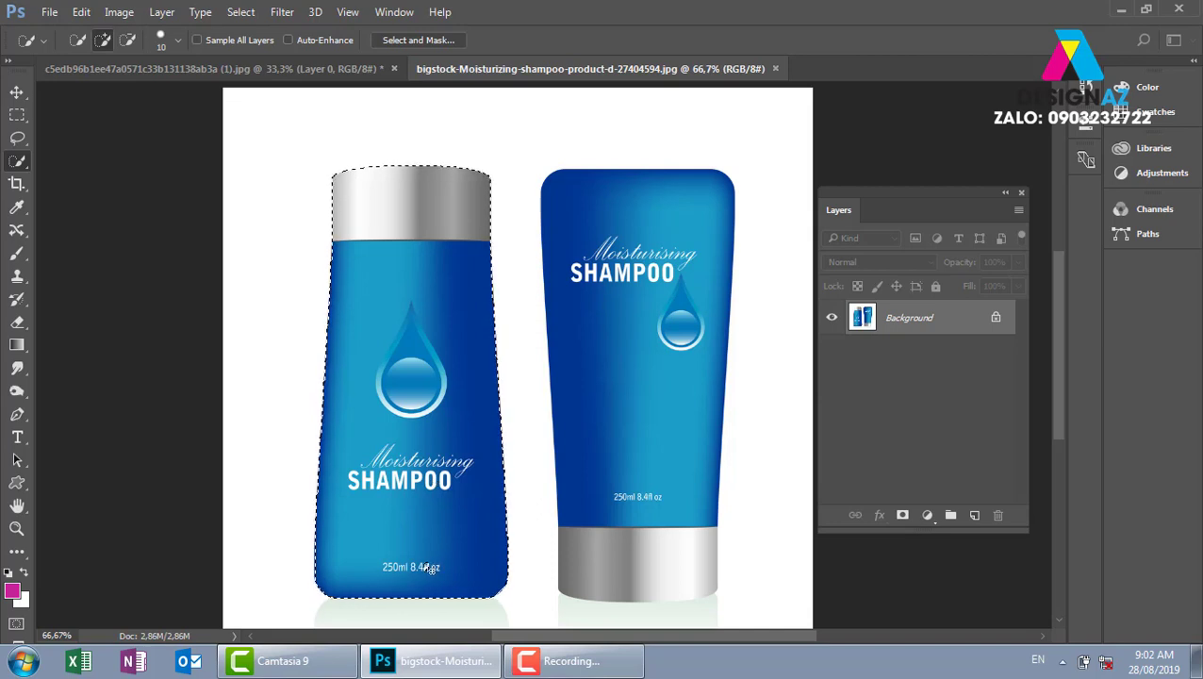
{"action": "left_click_drag", "start_coordinate": [657, 345], "coordinate": [586, 320]}
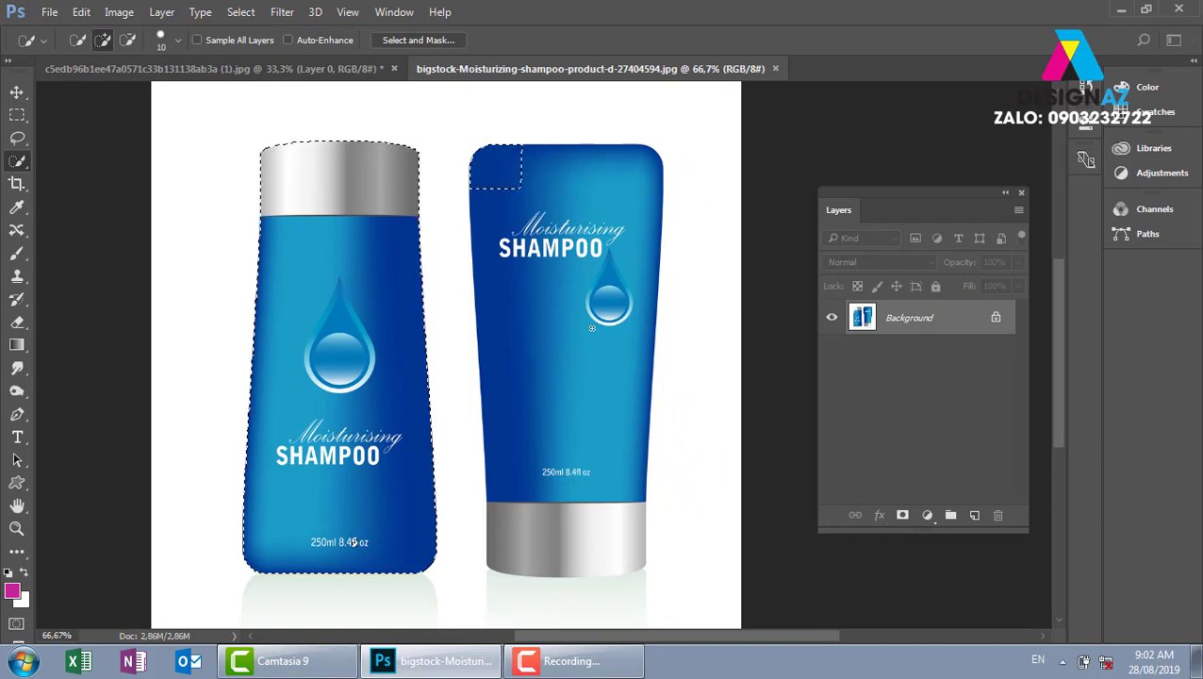
{"action": "mouse_move", "coordinate": [480, 156]}
{"action": "left_mouse_down"}
{"action": "mouse_move", "coordinate": [564, 497]}
{"action": "mouse_move", "coordinate": [598, 547]}
{"action": "mouse_move", "coordinate": [623, 546]}
{"action": "left_mouse_up"}
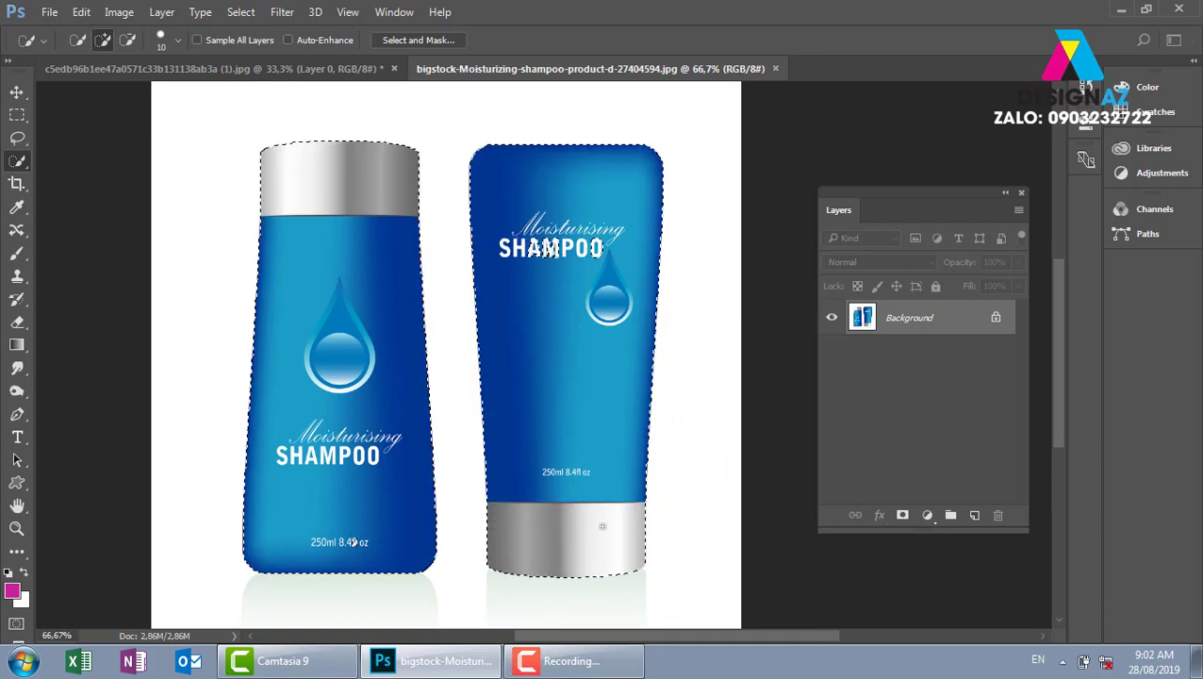
{"action": "left_click_drag", "start_coordinate": [545, 247], "coordinate": [597, 247]}
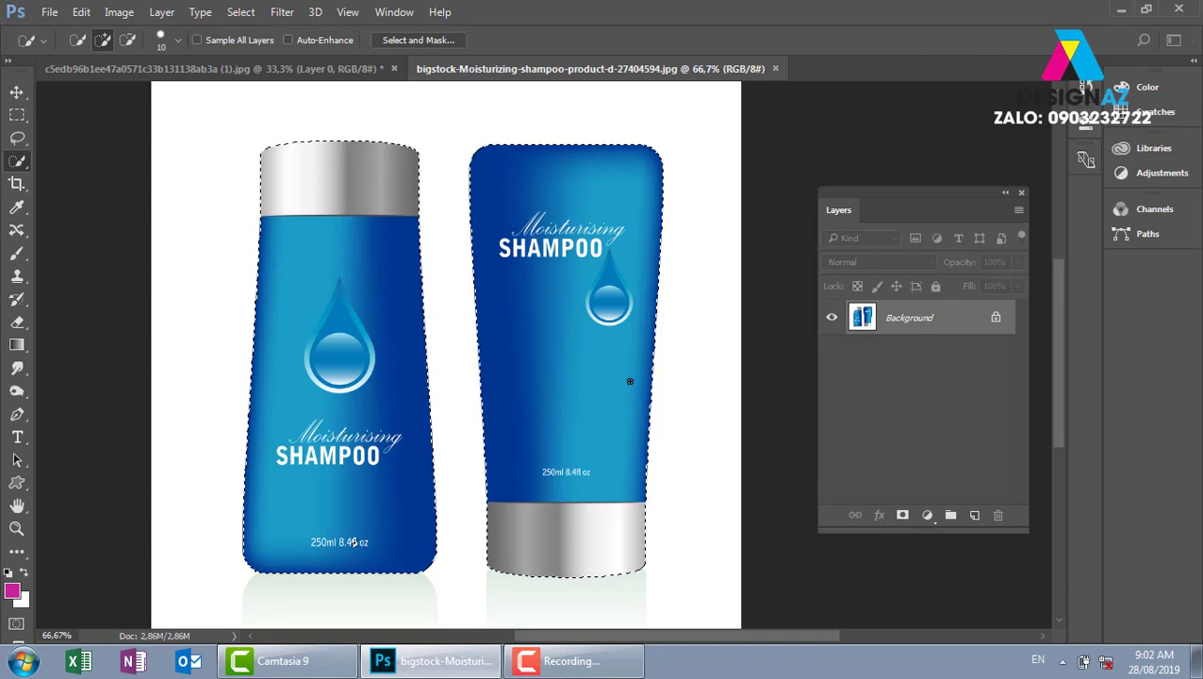
{"action": "key", "text": "ctrl+minus"}
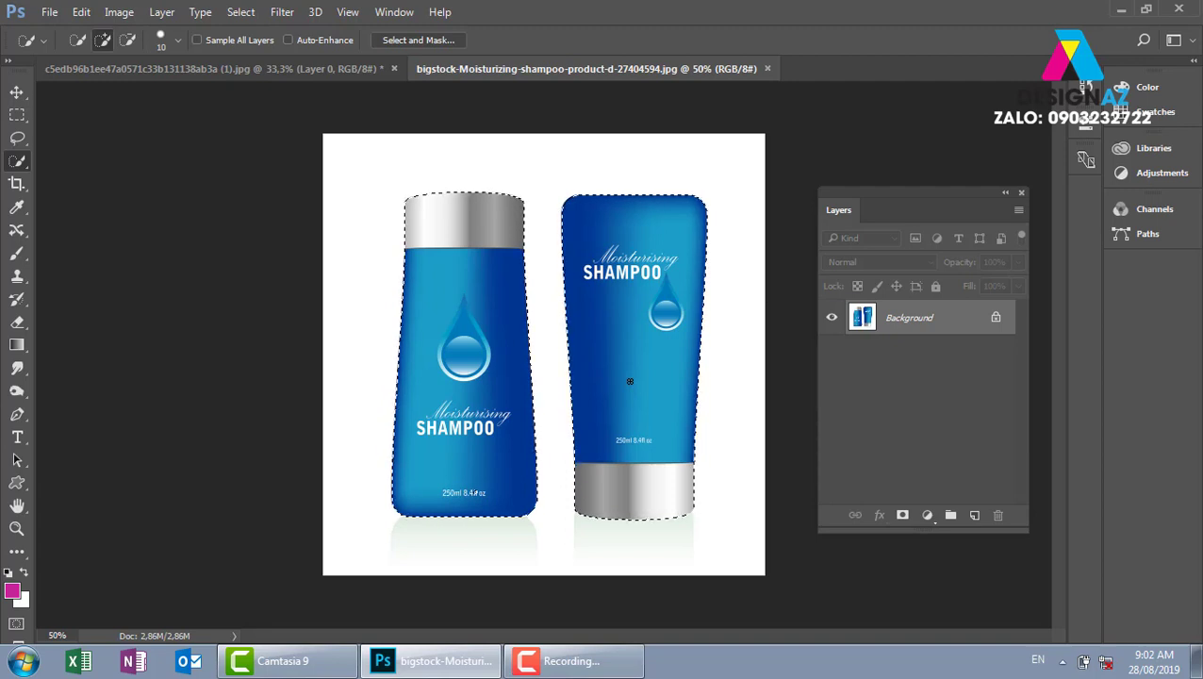
{"action": "key", "text": "ctrl+j"}
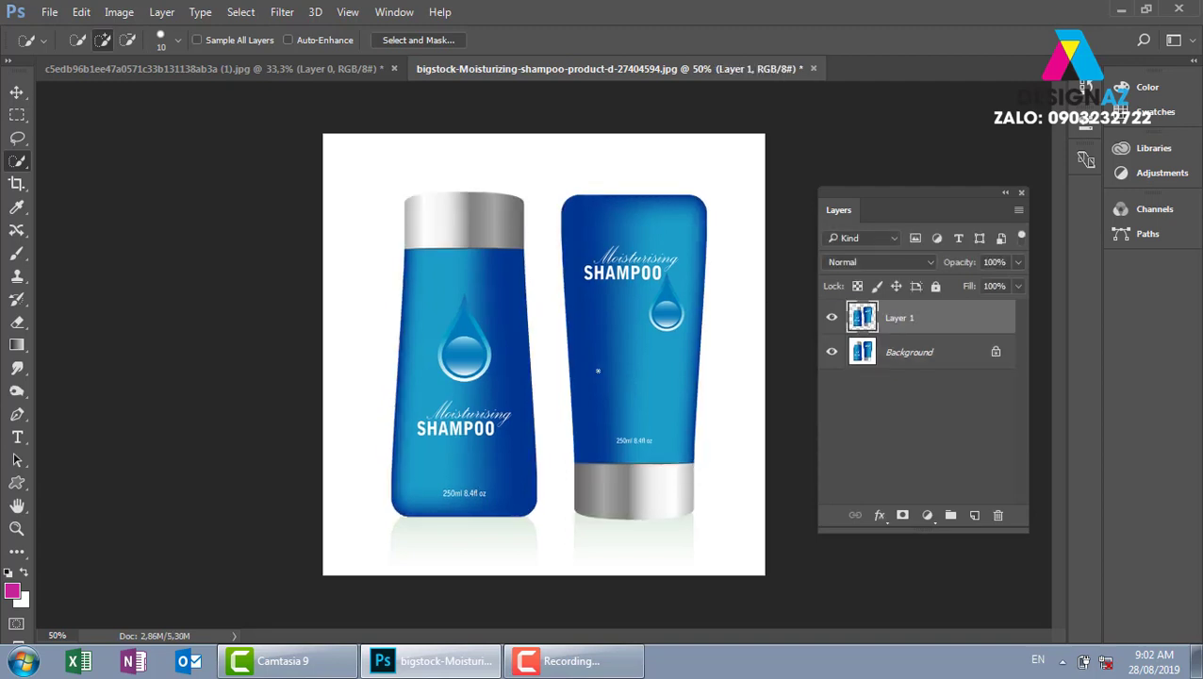
- Drag the bottles layer into the portrait composite as Layer 2
{"action": "key", "text": "v"}
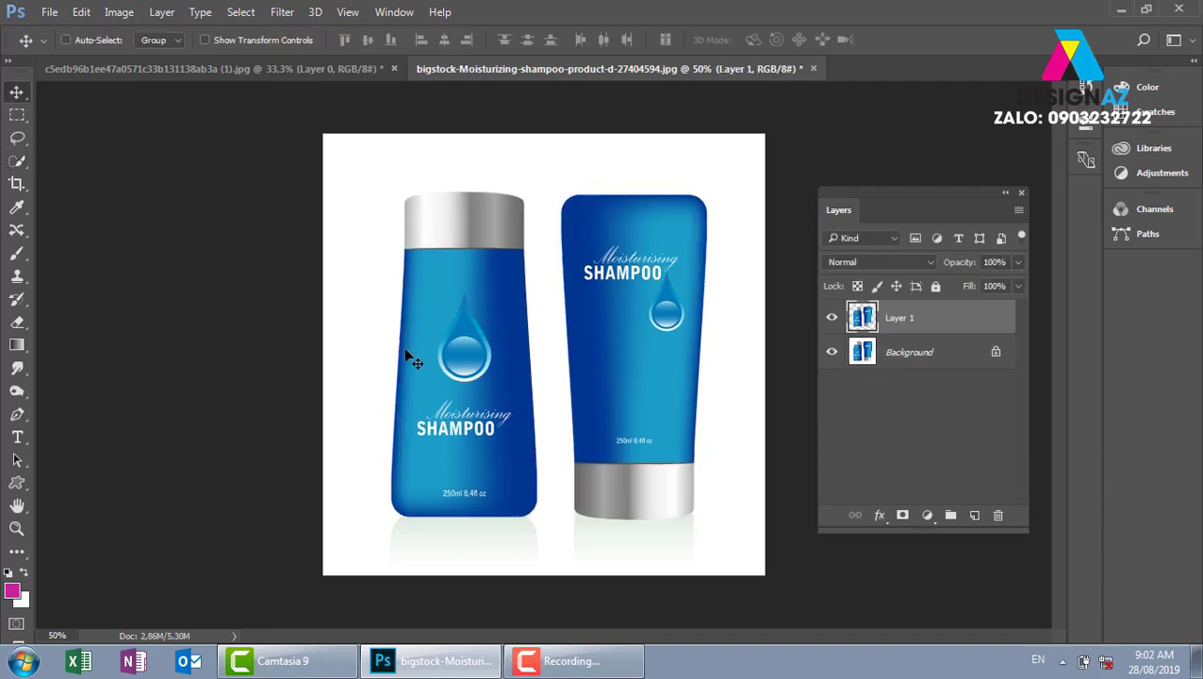
{"action": "mouse_move", "coordinate": [412, 360]}
{"action": "left_mouse_down"}
{"action": "mouse_move", "coordinate": [492, 397]}
{"action": "mouse_move", "coordinate": [430, 402]}
{"action": "mouse_move", "coordinate": [451, 363]}
{"action": "left_mouse_up"}
{"action": "mouse_move", "coordinate": [552, 376]}
{"action": "left_mouse_down"}
{"action": "mouse_move", "coordinate": [526, 300]}
{"action": "mouse_move", "coordinate": [529, 344]}
{"action": "mouse_move", "coordinate": [419, 379]}
{"action": "left_mouse_up"}
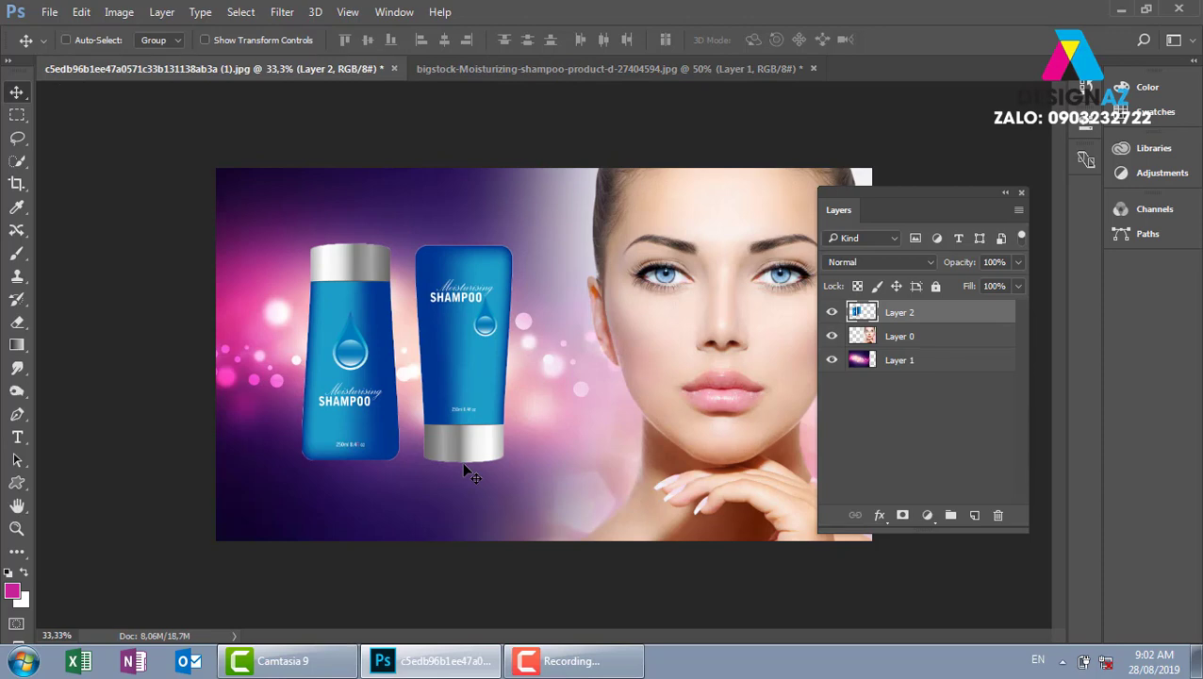
- Zoom in to inspect the bottle edges and 250ml text, then zoom back out
{"action": "scroll", "coordinate": [463, 467], "scroll_direction": "up", "scroll_amount": 2}
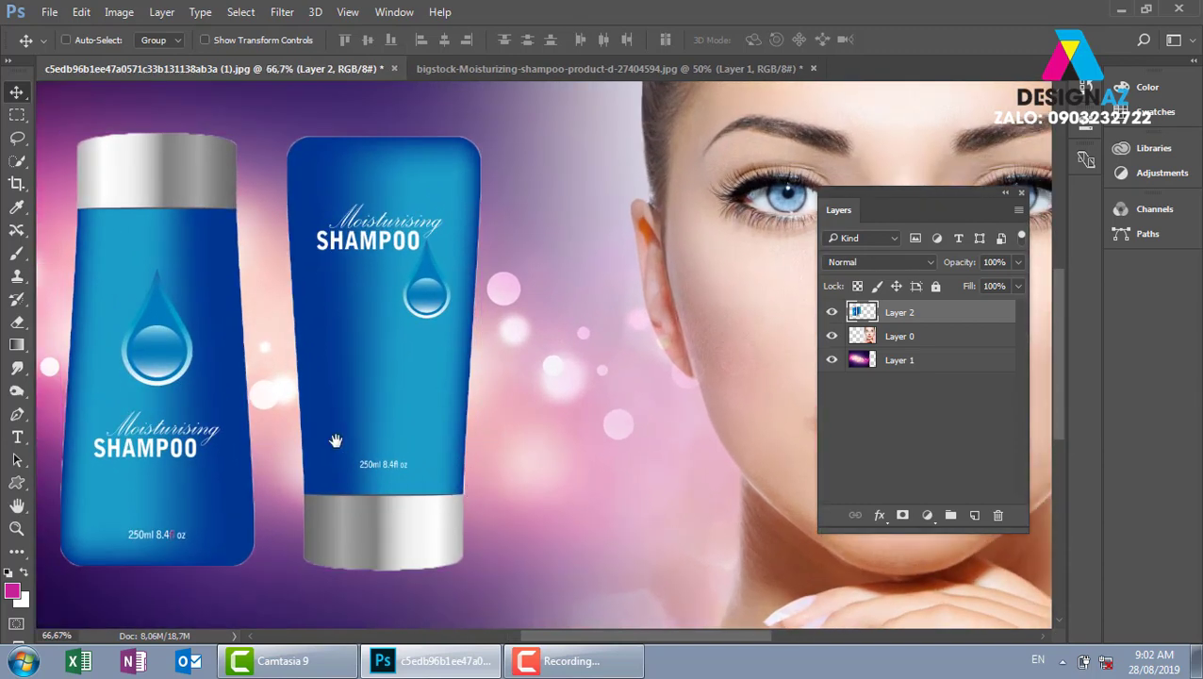
{"action": "left_click_drag", "start_coordinate": [330, 430], "coordinate": [556, 440]}
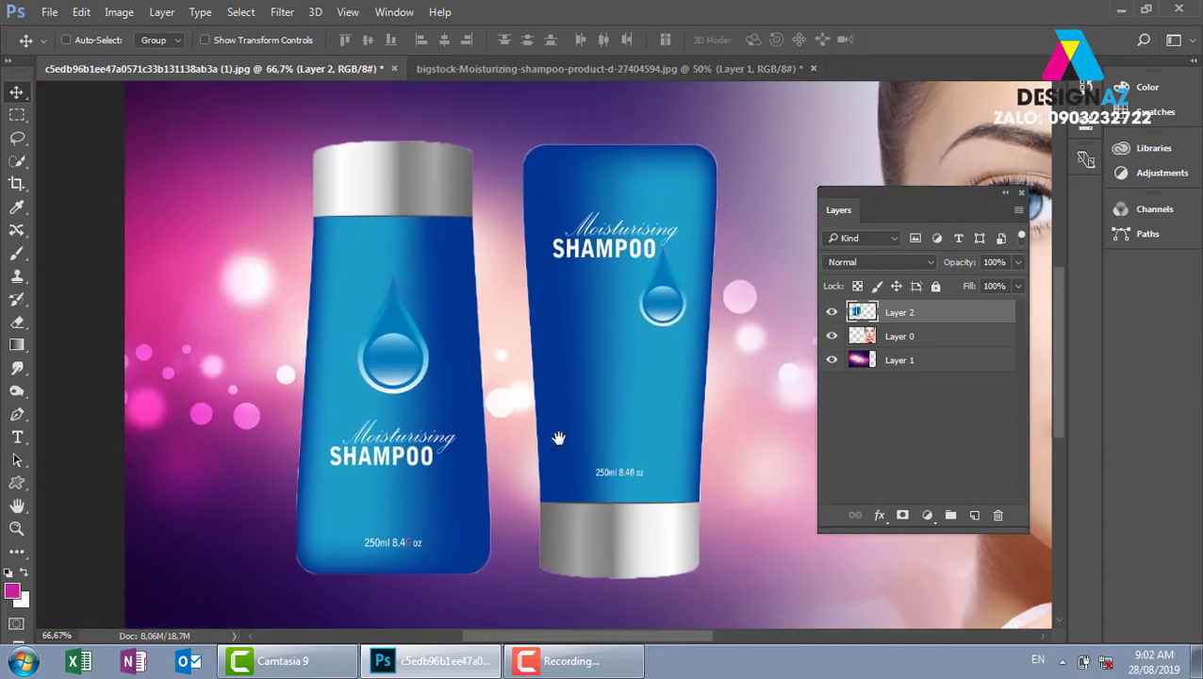
{"action": "scroll", "coordinate": [551, 437], "scroll_direction": "up", "scroll_amount": 1}
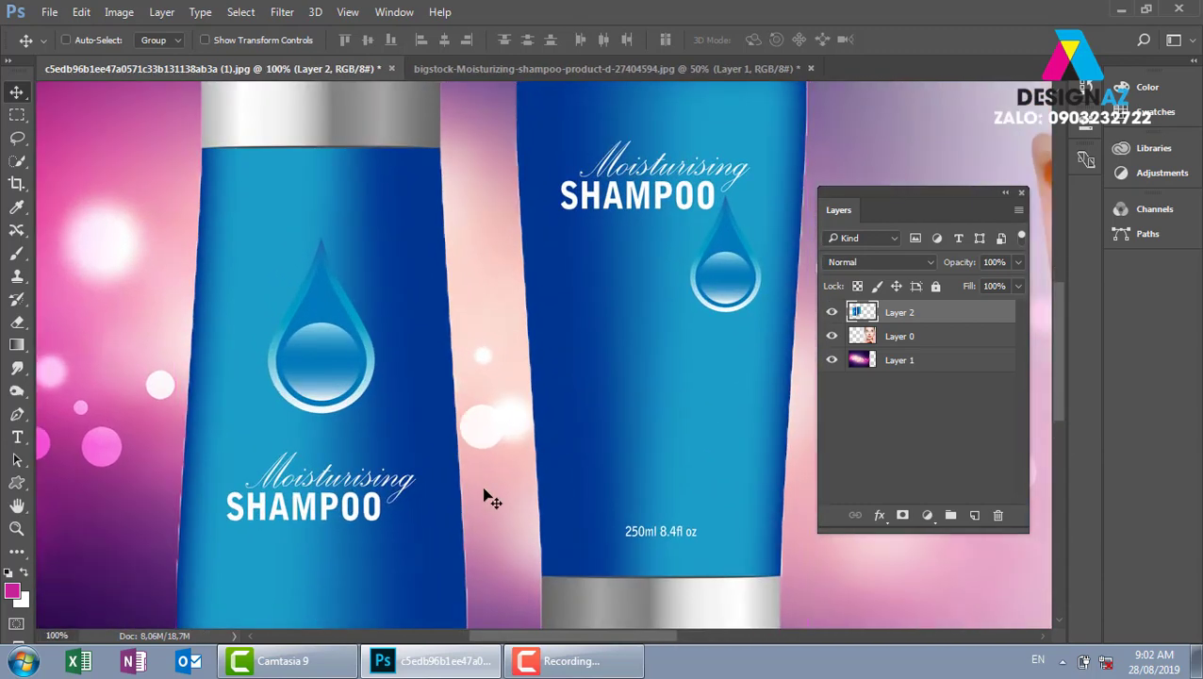
{"action": "left_click_drag", "start_coordinate": [390, 554], "coordinate": [540, 470]}
{"action": "scroll", "coordinate": [540, 469], "scroll_direction": "up", "scroll_amount": 1}
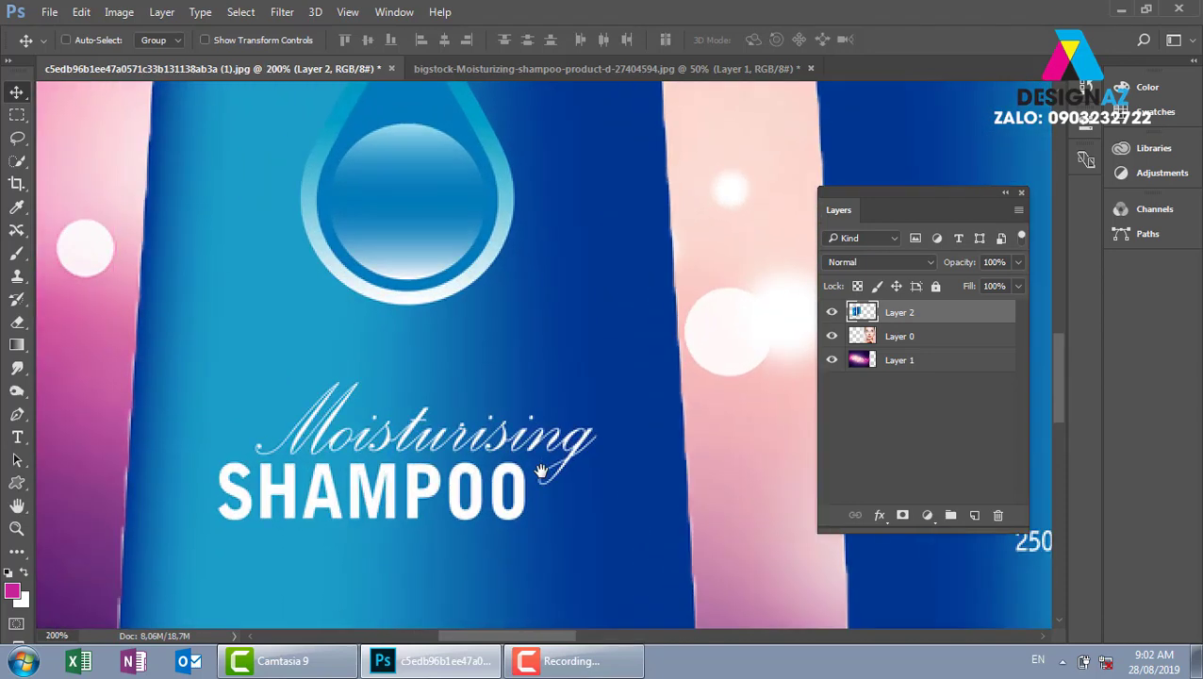
{"action": "left_click_drag", "start_coordinate": [369, 529], "coordinate": [532, 416]}
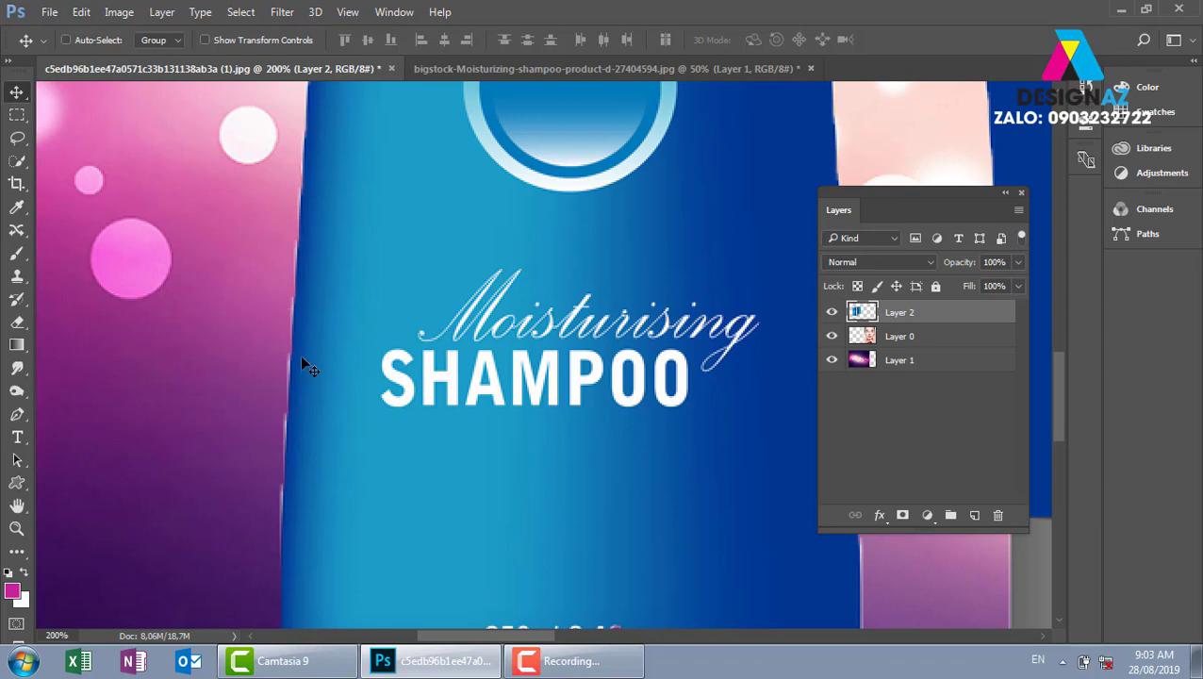
{"action": "left_click_drag", "start_coordinate": [351, 517], "coordinate": [331, 326]}
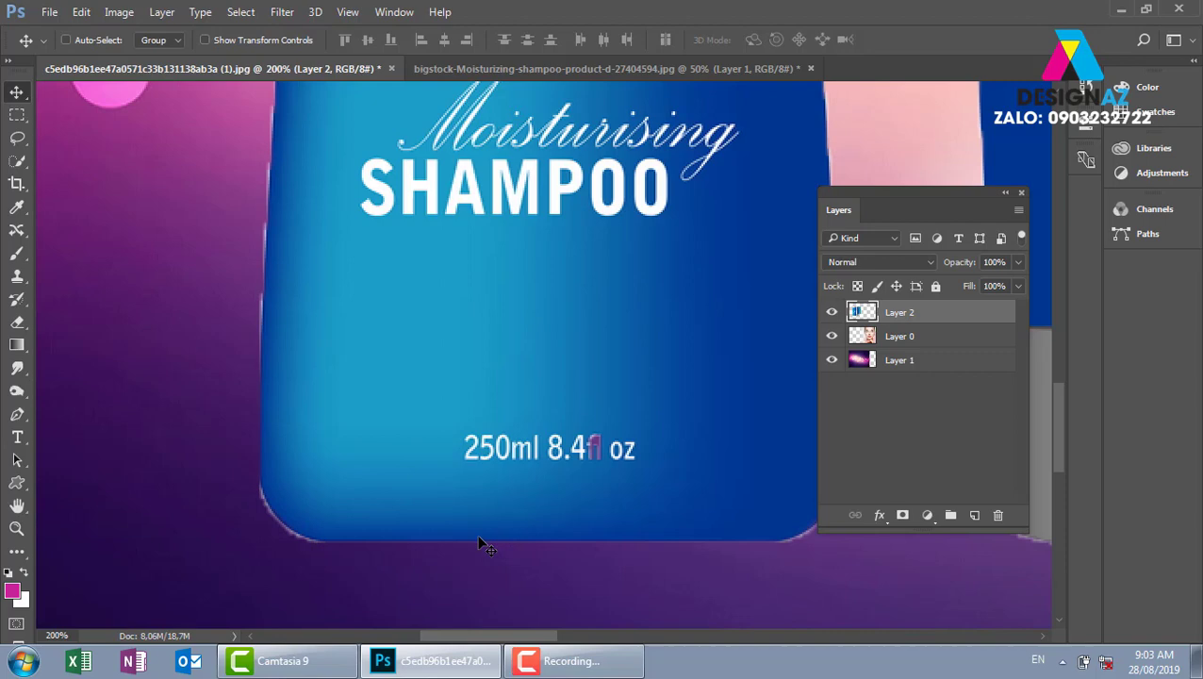
{"action": "key", "text": "ctrl+minus"}
{"action": "key", "text": "ctrl+minus"}
{"action": "key", "text": "ctrl+minus"}
{"action": "mouse_move", "coordinate": [497, 510]}
{"action": "left_mouse_down"}
{"action": "mouse_move", "coordinate": [458, 398]}
{"action": "mouse_move", "coordinate": [348, 432]}
{"action": "left_mouse_up"}
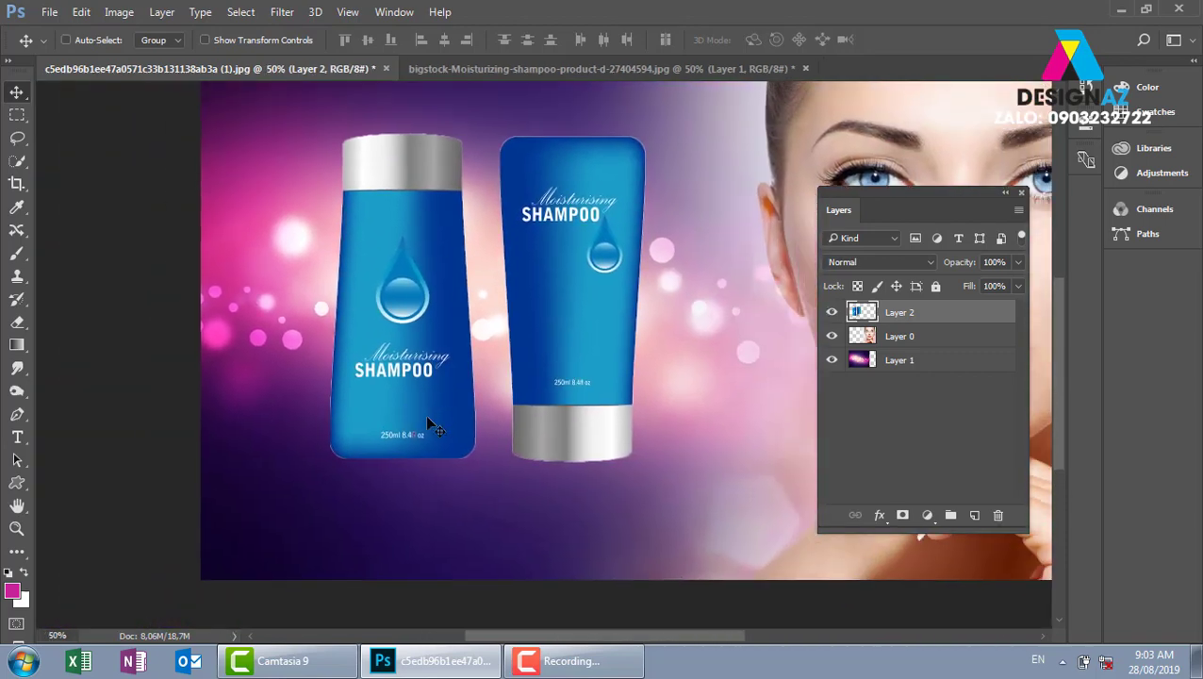
- Cut the left bottle with a rectangular marquee and paste it onto its own layer
{"action": "left_click", "coordinate": [16, 115]}
{"action": "left_click_drag", "start_coordinate": [285, 107], "coordinate": [484, 522]}
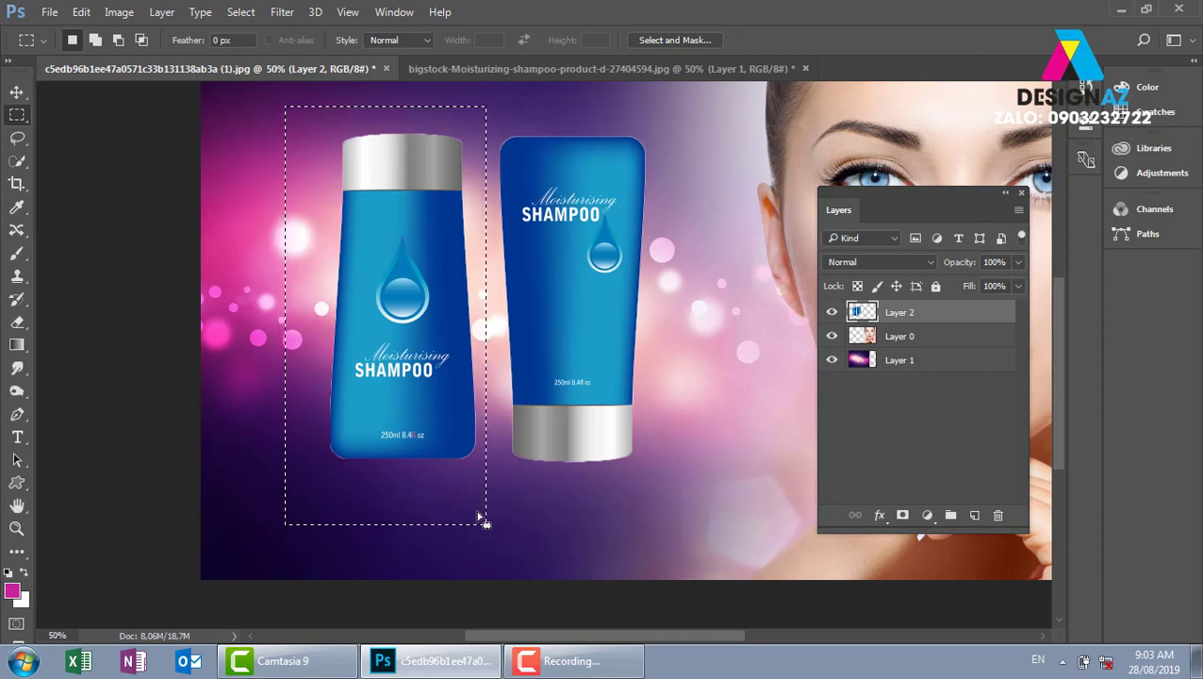
{"action": "key", "text": "ctrl+x"}
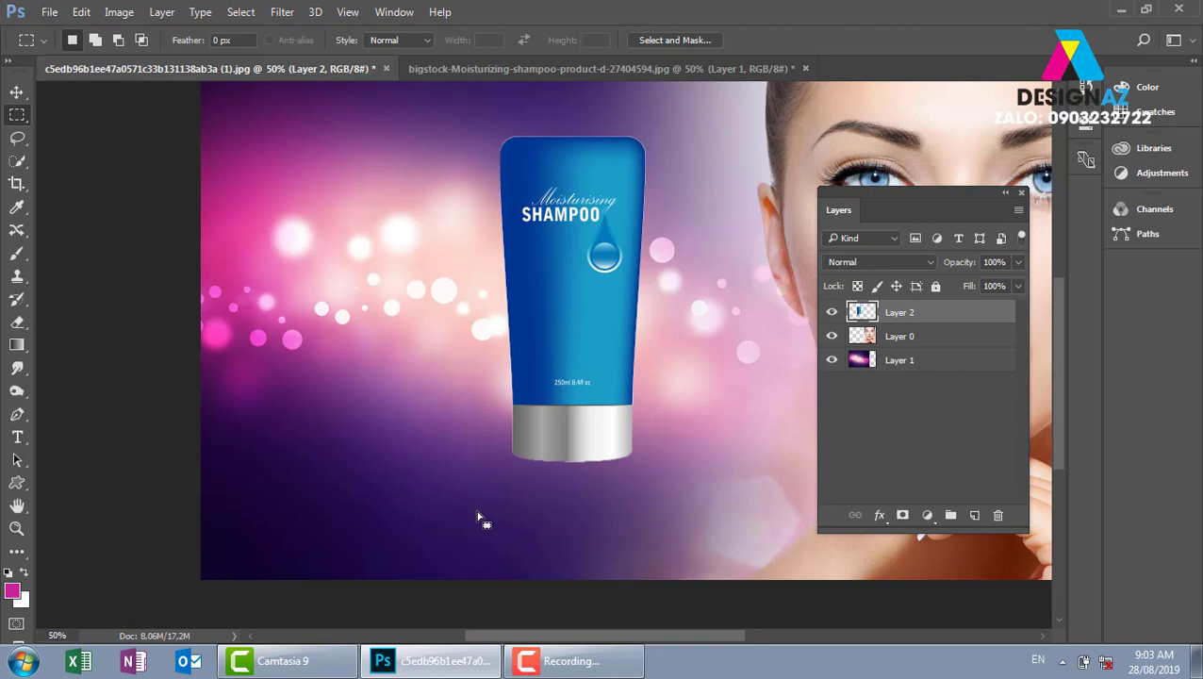
{"action": "key", "text": "ctrl+v"}
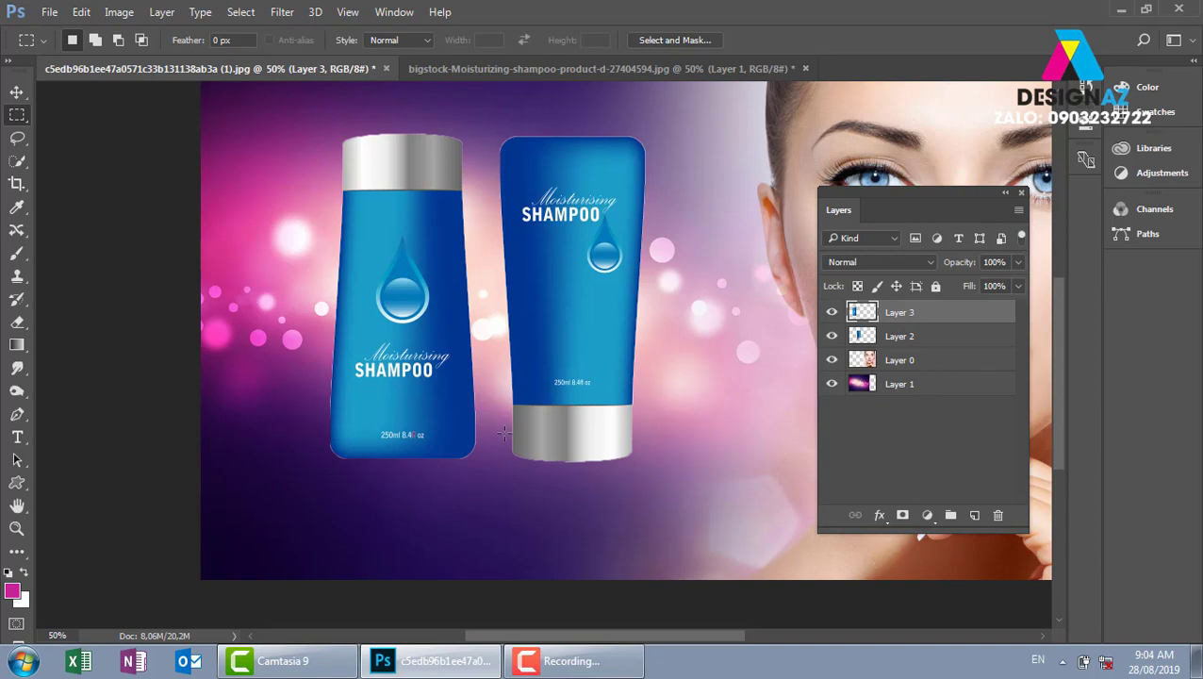
- Pick Layer 3 with the Move tool and nudge the left bottle into place
{"action": "key", "text": "ctrl+plus"}
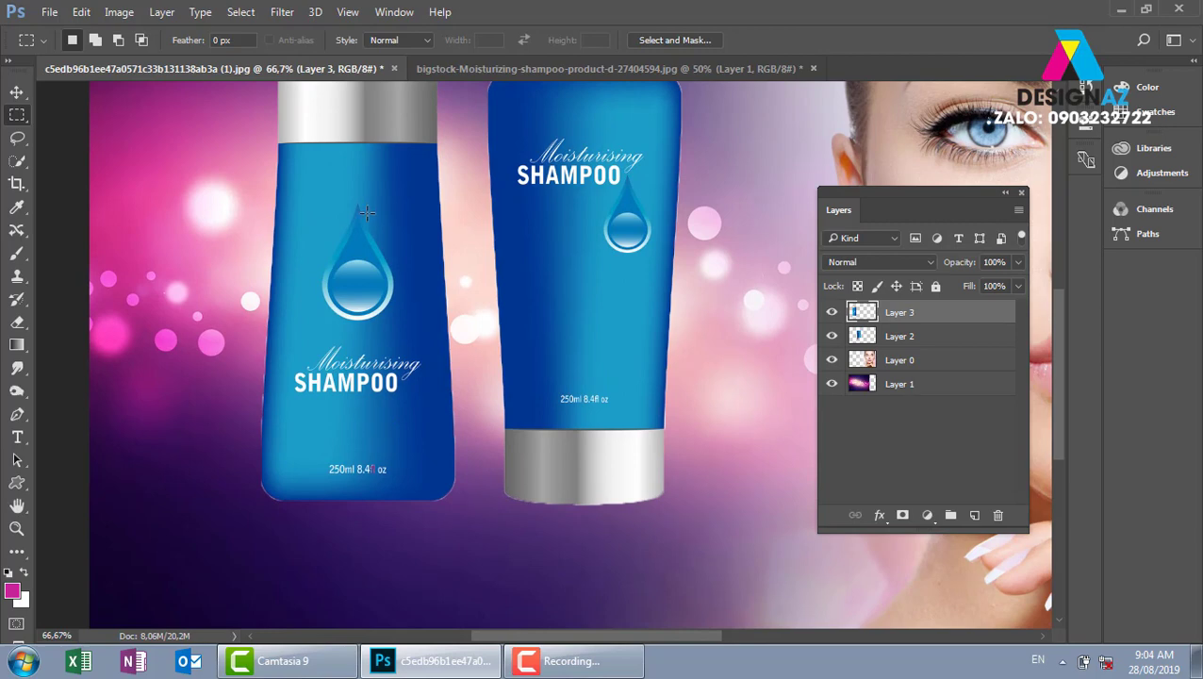
{"action": "key", "text": "v"}
{"action": "right_click", "coordinate": [356, 242]}
{"action": "left_click", "coordinate": [398, 251]}
{"action": "left_click_drag", "start_coordinate": [394, 253], "coordinate": [408, 317]}
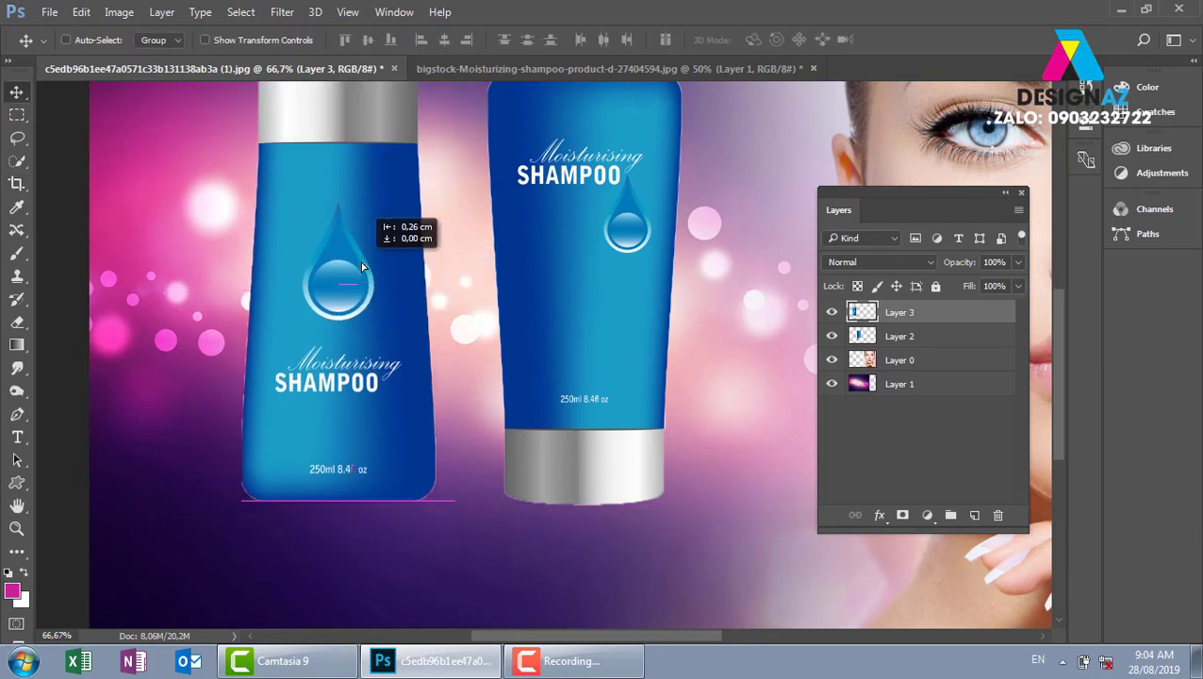
- Open the lipstick advertisement image and select all of it
{"action": "key", "text": "ctrl+o"}
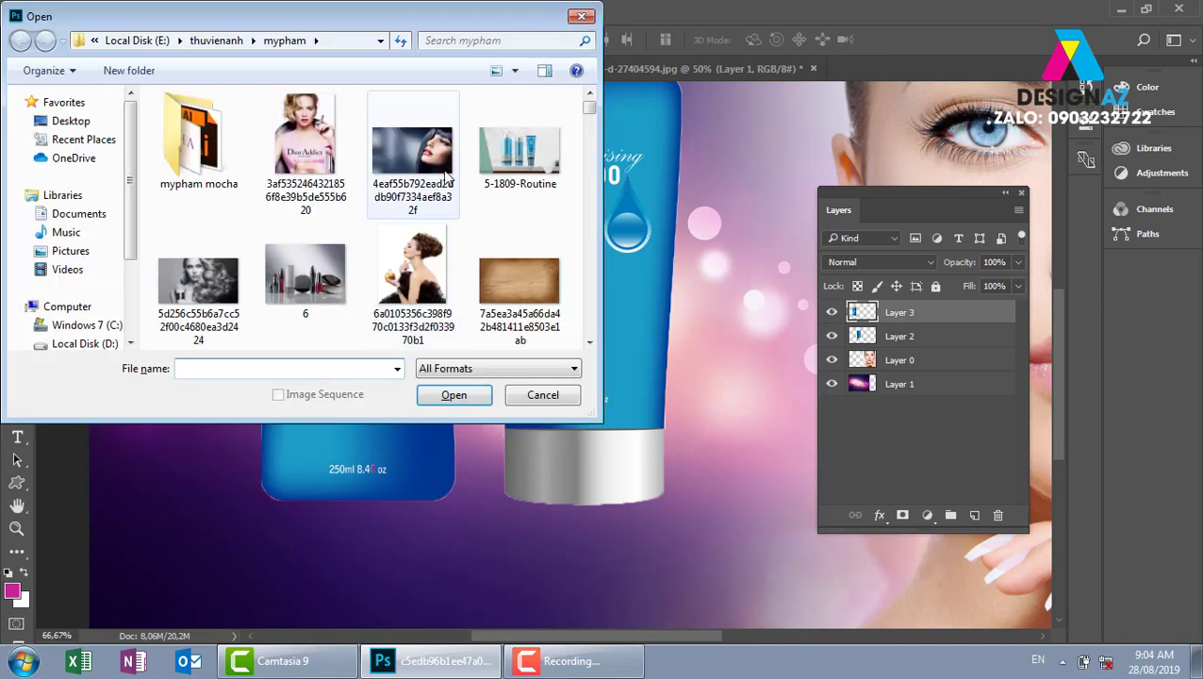
{"action": "left_click", "coordinate": [311, 155]}
{"action": "left_click", "coordinate": [452, 395]}
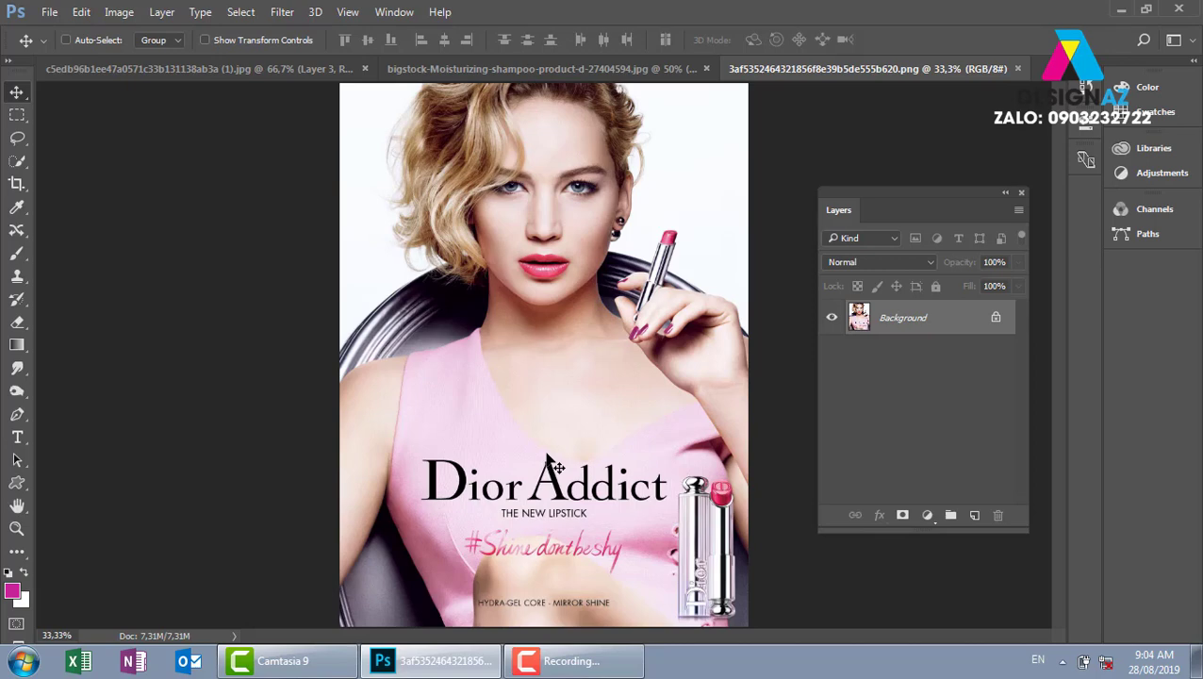
{"action": "key", "text": "ctrl+a"}
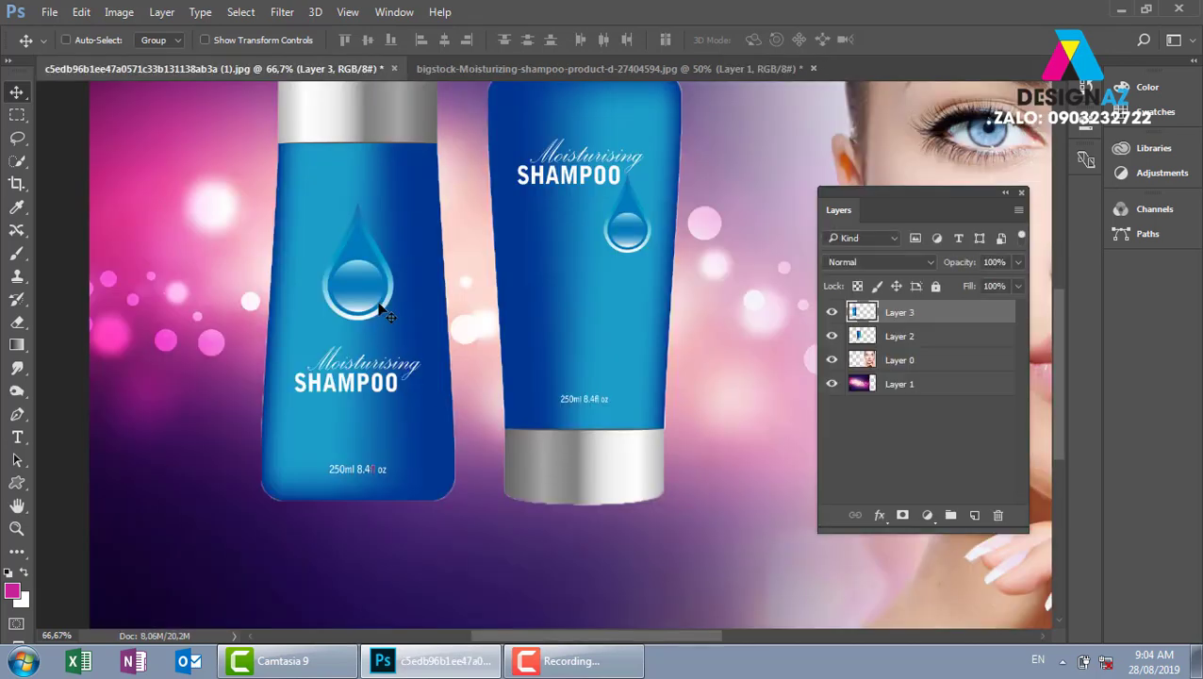
- Paste the portrait above Layer 3 and clip it inside the left bottle
{"action": "right_click", "coordinate": [377, 274]}
{"action": "left_click", "coordinate": [424, 286]}
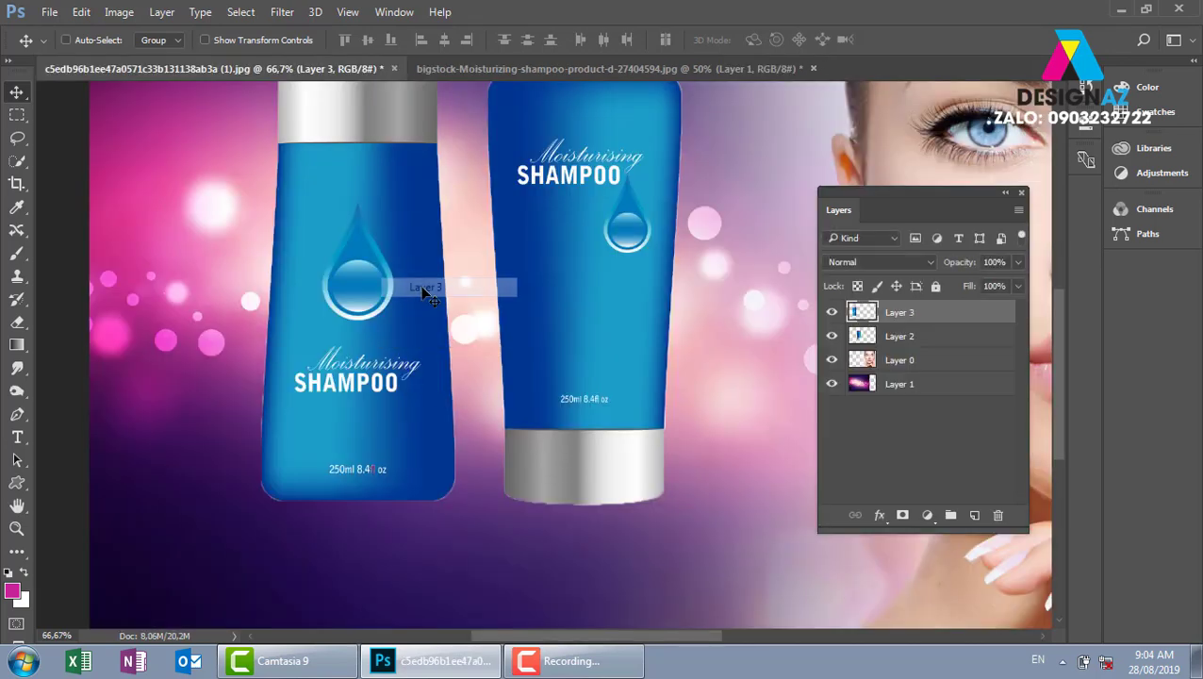
{"action": "key", "text": "ctrl+v"}
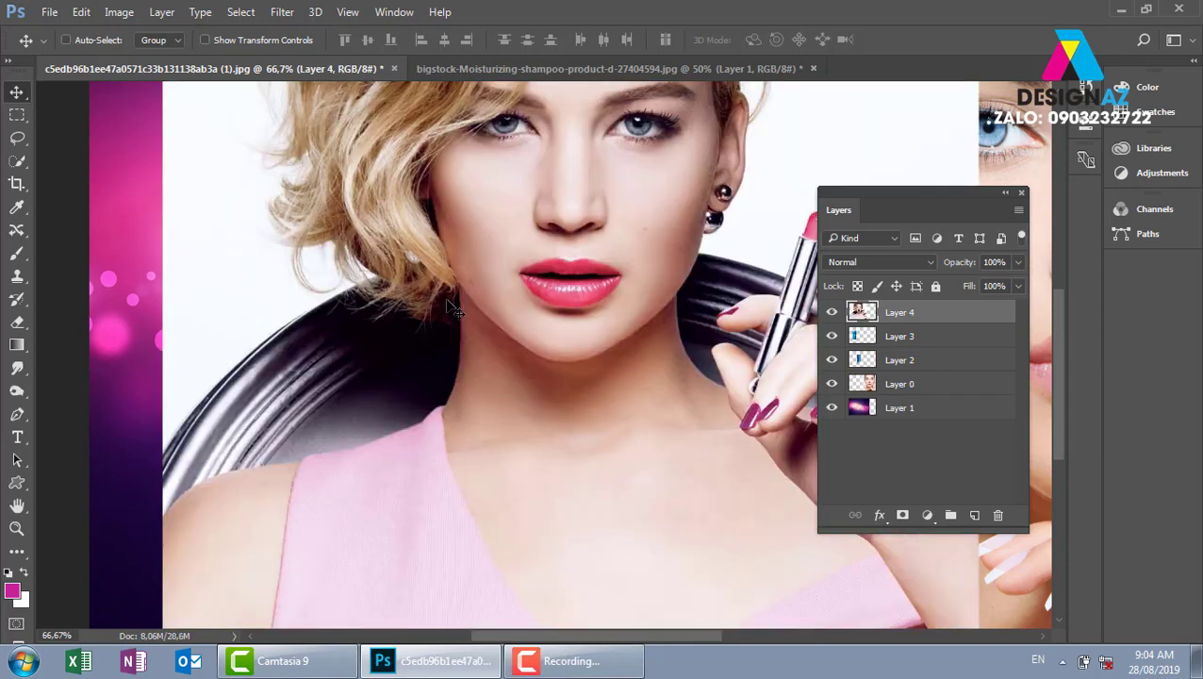
{"action": "key", "text": "ctrl+alt+g"}
{"action": "mouse_move", "coordinate": [456, 403]}
{"action": "left_mouse_down"}
{"action": "mouse_move", "coordinate": [253, 360]}
{"action": "mouse_move", "coordinate": [352, 314]}
{"action": "mouse_move", "coordinate": [346, 283]}
{"action": "left_mouse_up"}
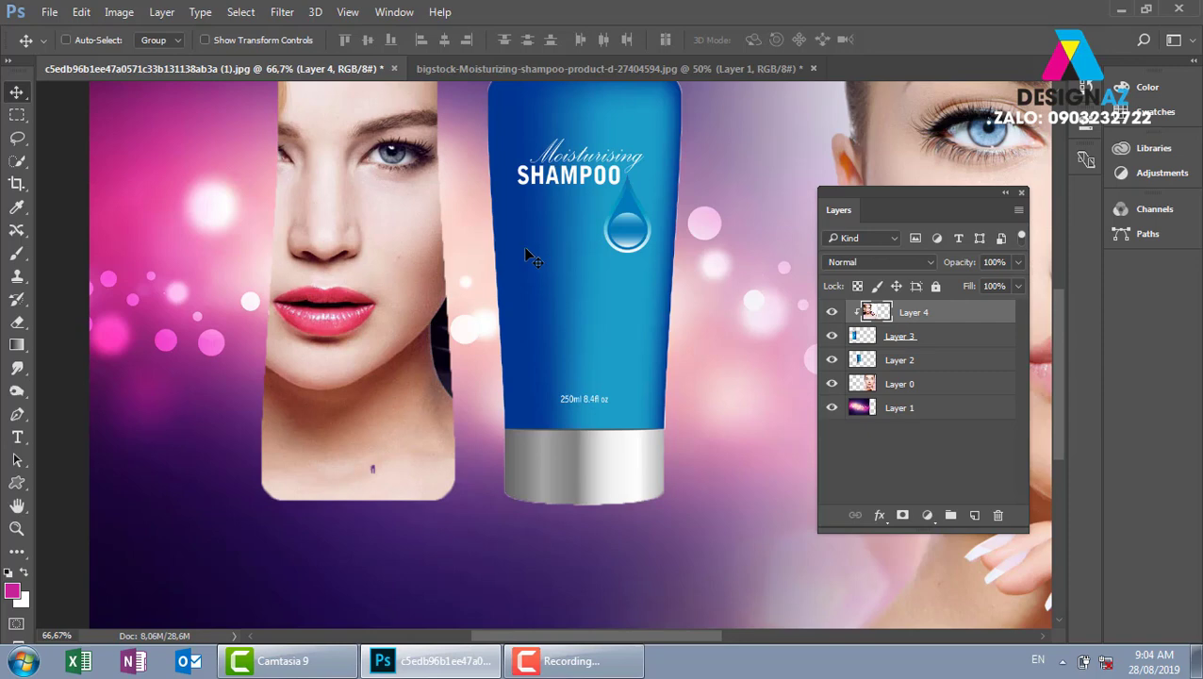
- Delete the clipped portrait layer and zoom in on the left bottle's edge
{"action": "key", "text": "Delete"}
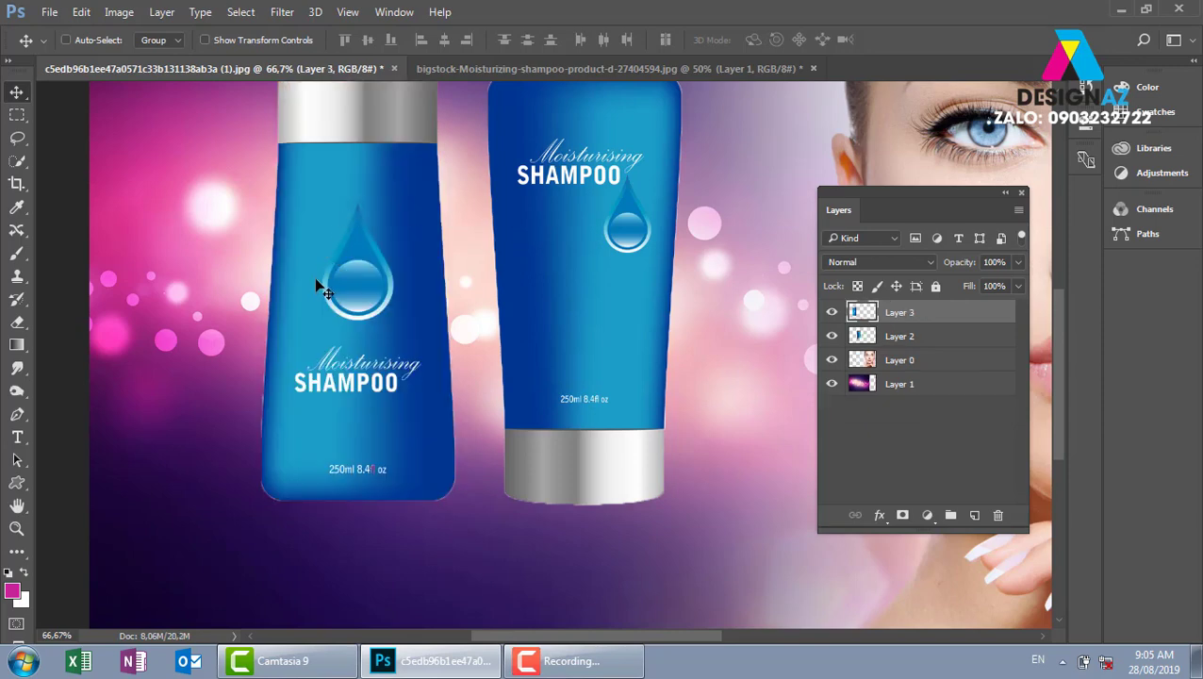
{"action": "scroll", "coordinate": [314, 276], "scroll_direction": "up", "scroll_amount": 3}
{"action": "scroll", "coordinate": [263, 377], "scroll_direction": "up", "scroll_amount": 2}
{"action": "left_click_drag", "start_coordinate": [459, 330], "coordinate": [646, 248]}
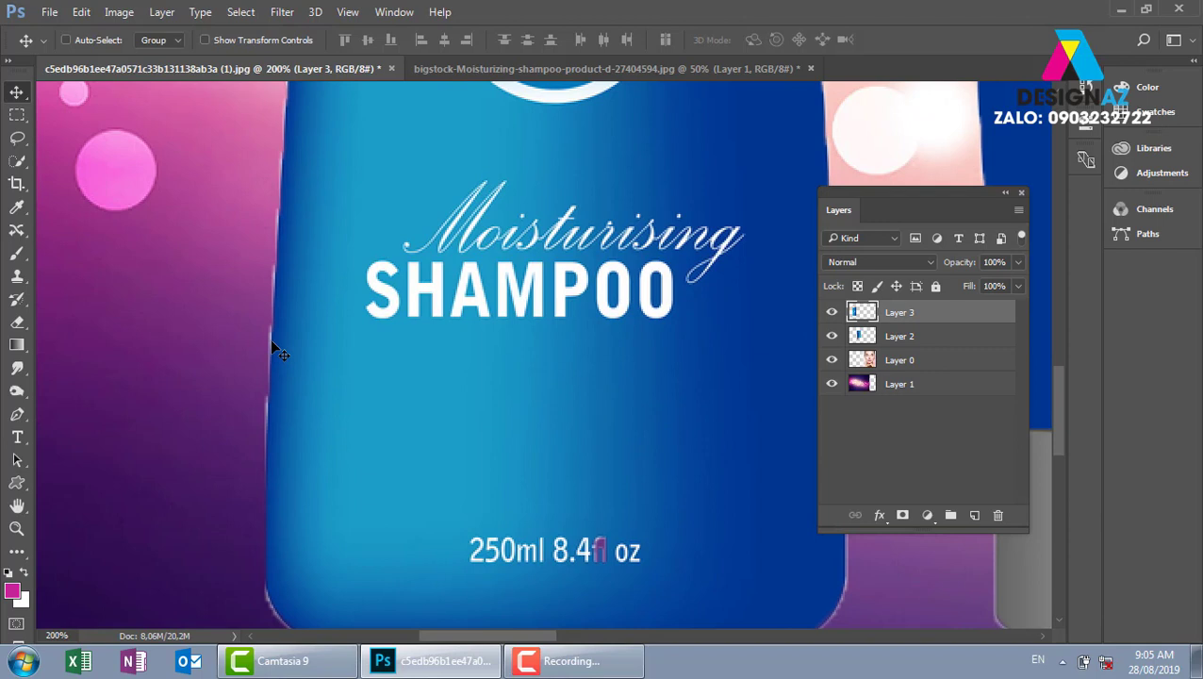
{"action": "key", "text": "i"}
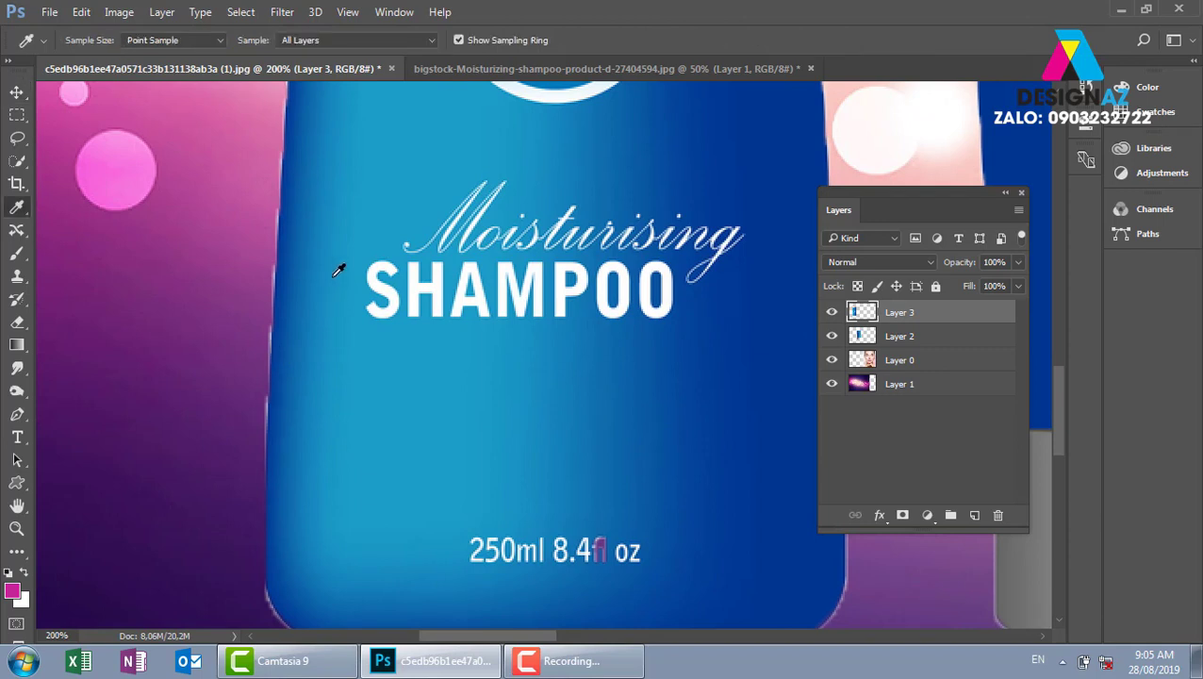
- Sample the bottle's blue and paint over the white highlight on its edge
{"action": "left_click", "coordinate": [278, 306]}
{"action": "left_click", "coordinate": [17, 252]}
{"action": "left_click_drag", "start_coordinate": [254, 324], "coordinate": [290, 343]}
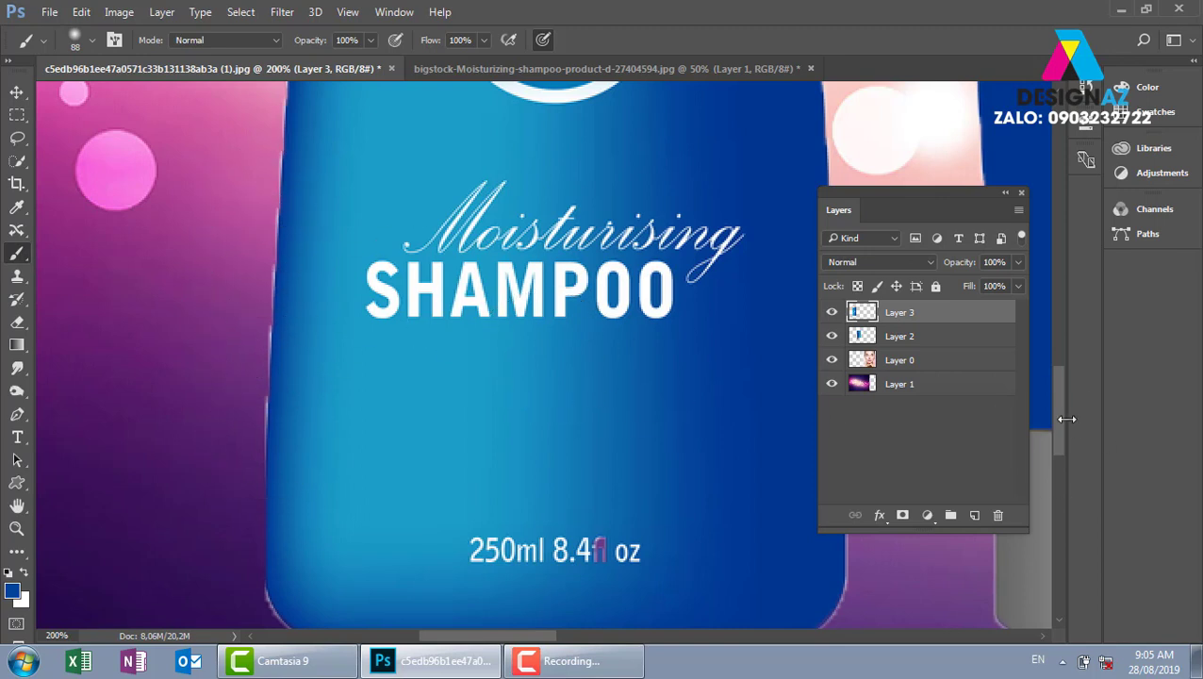
- Add a new Layer 4 and set a soft 15 px brush with 0% hardness
{"action": "left_click", "coordinate": [974, 515]}
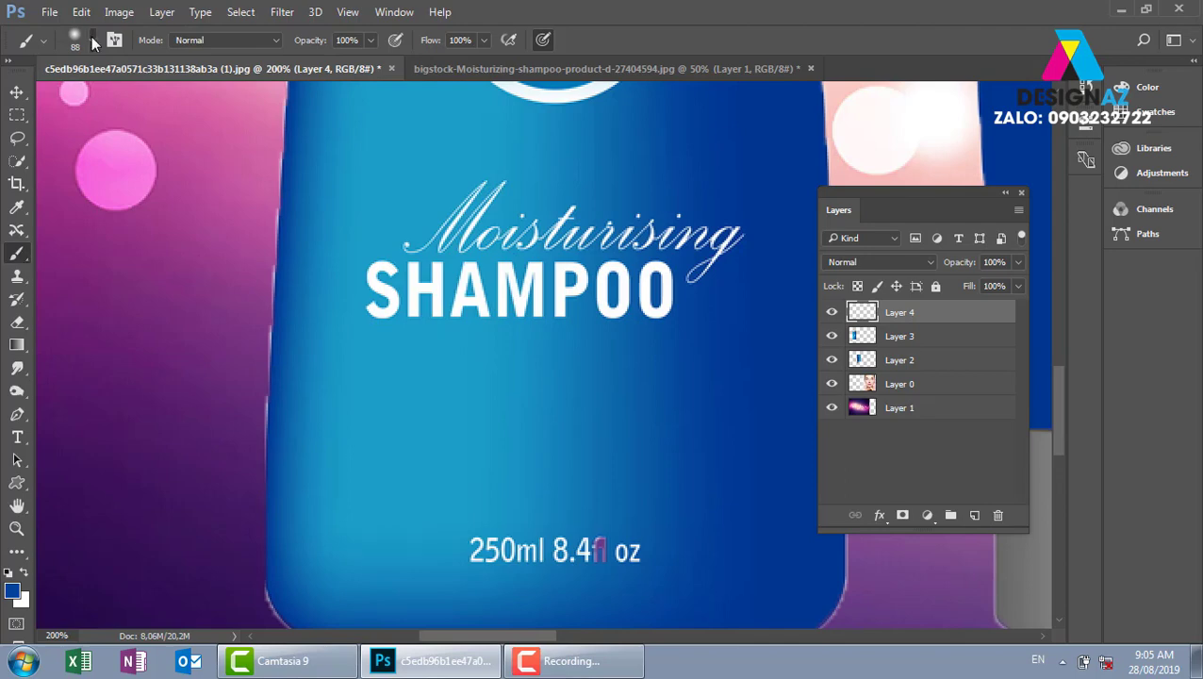
{"action": "left_click", "coordinate": [91, 41]}
{"action": "left_click_drag", "start_coordinate": [141, 97], "coordinate": [106, 96]}
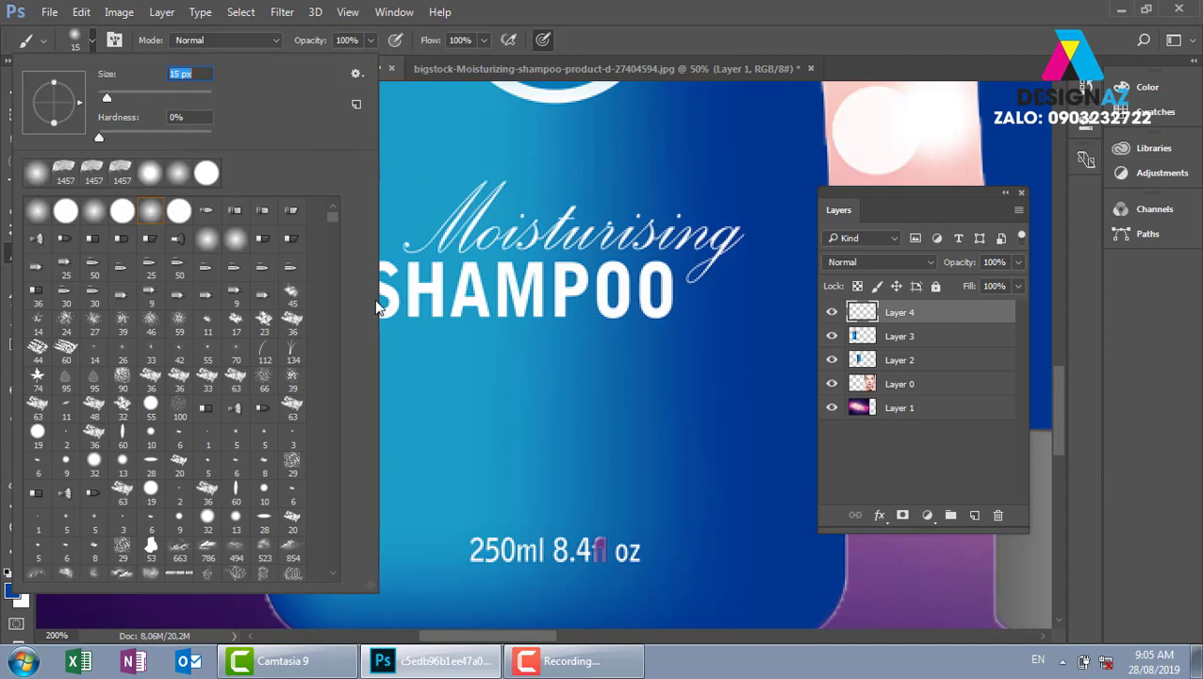
{"action": "left_click", "coordinate": [467, 535]}
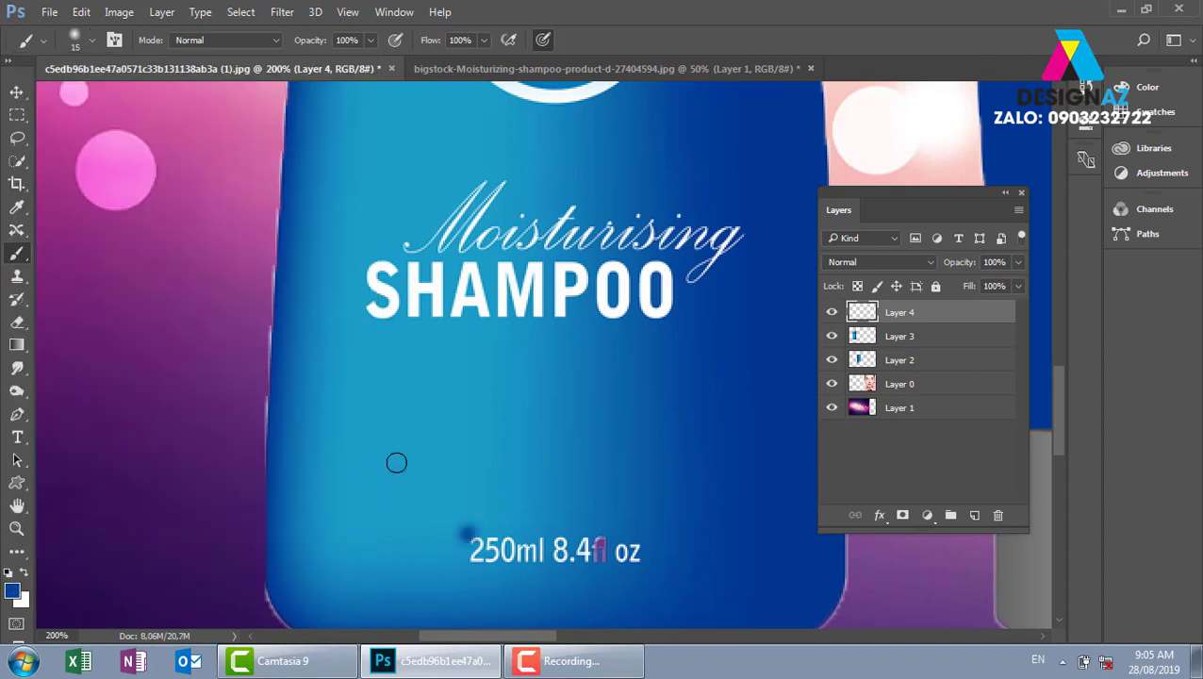
- Undo the stray dab, then paint a dark blue band up the bottle's left edge to the cap
{"action": "key", "text": "ctrl+z"}
{"action": "left_click_drag", "start_coordinate": [275, 215], "coordinate": [262, 455]}
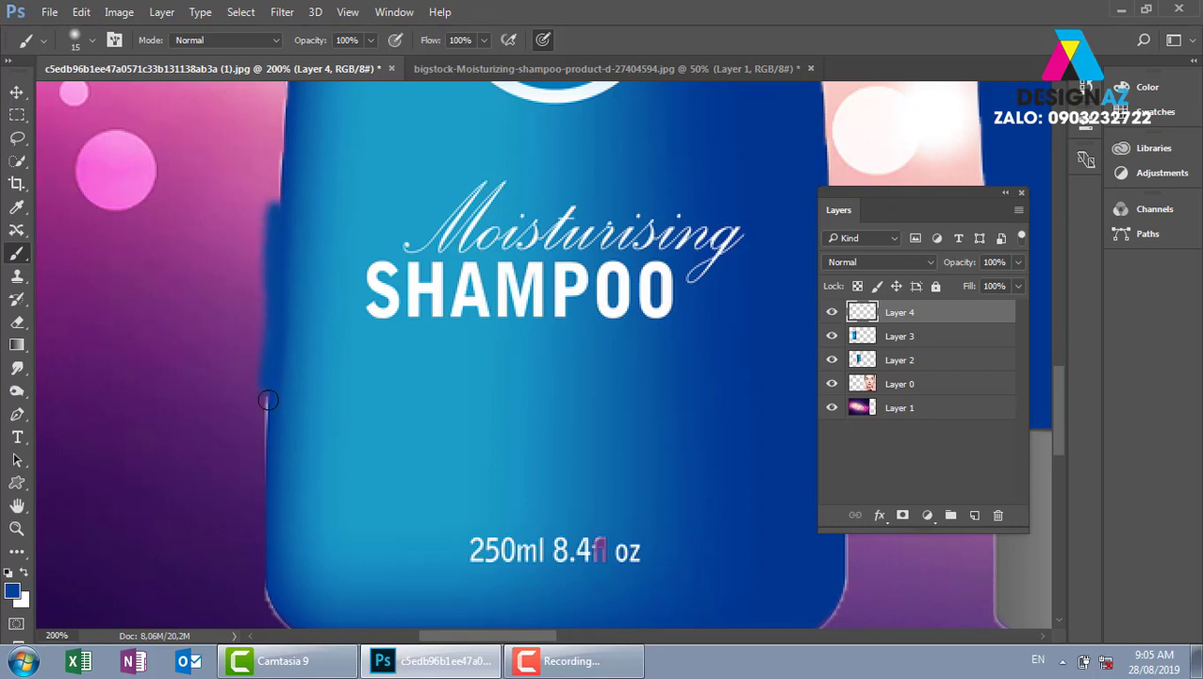
{"action": "left_click_drag", "start_coordinate": [325, 183], "coordinate": [311, 383]}
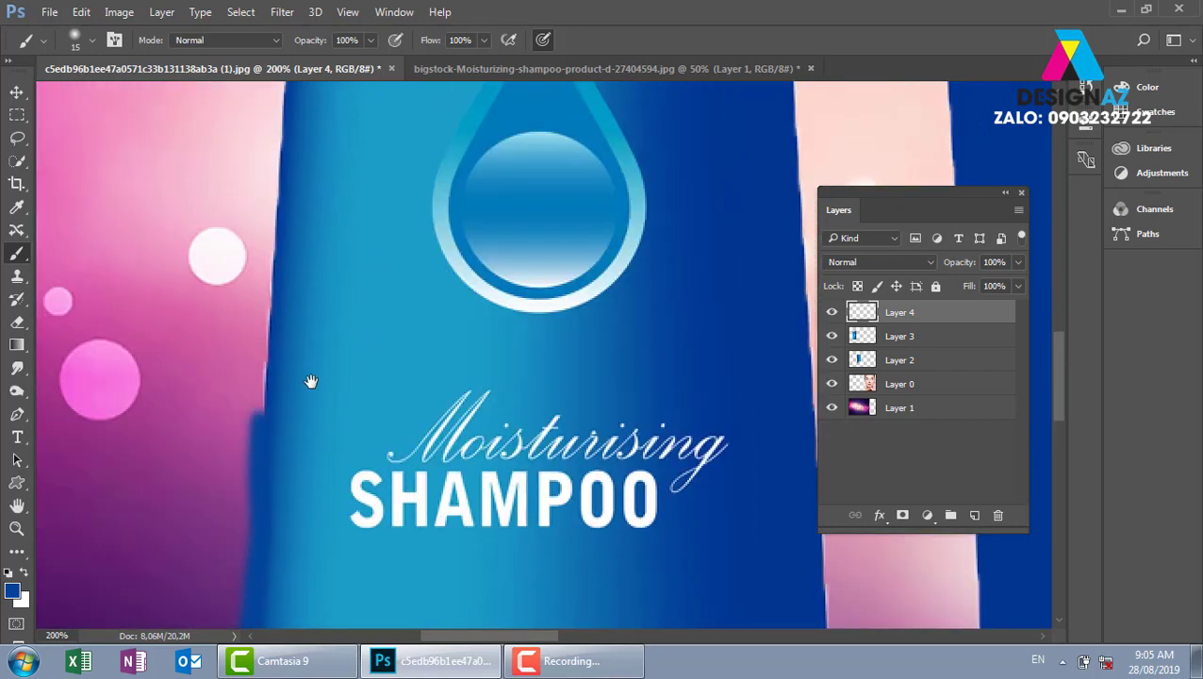
{"action": "left_click_drag", "start_coordinate": [260, 414], "coordinate": [275, 125]}
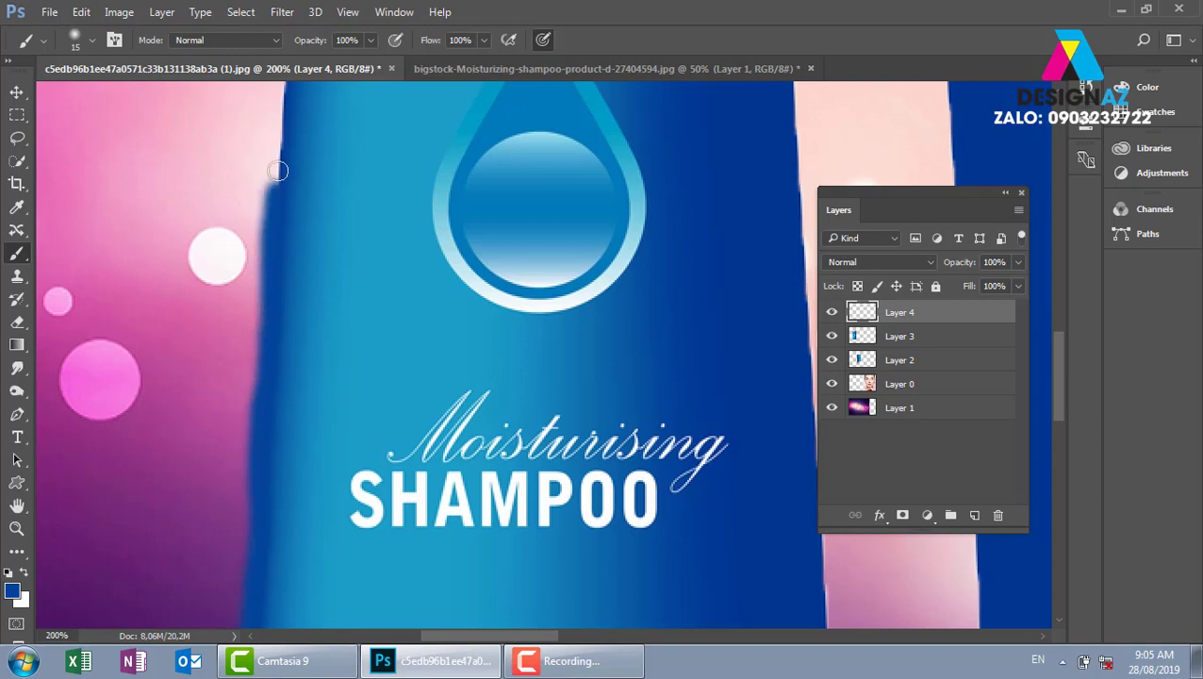
{"action": "mouse_move", "coordinate": [331, 212]}
{"action": "left_mouse_down"}
{"action": "mouse_move", "coordinate": [317, 421]}
{"action": "mouse_move", "coordinate": [247, 412]}
{"action": "mouse_move", "coordinate": [273, 125]}
{"action": "left_mouse_up"}
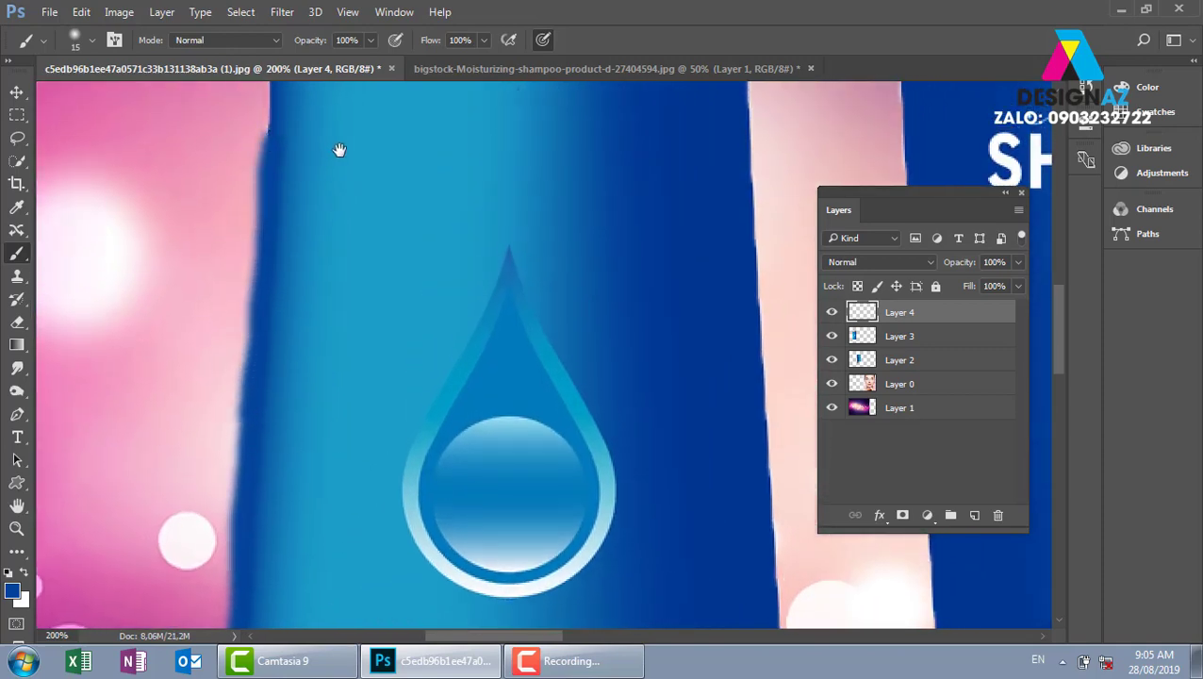
{"action": "left_click_drag", "start_coordinate": [339, 150], "coordinate": [335, 419]}
{"action": "left_click_drag", "start_coordinate": [260, 424], "coordinate": [264, 345]}
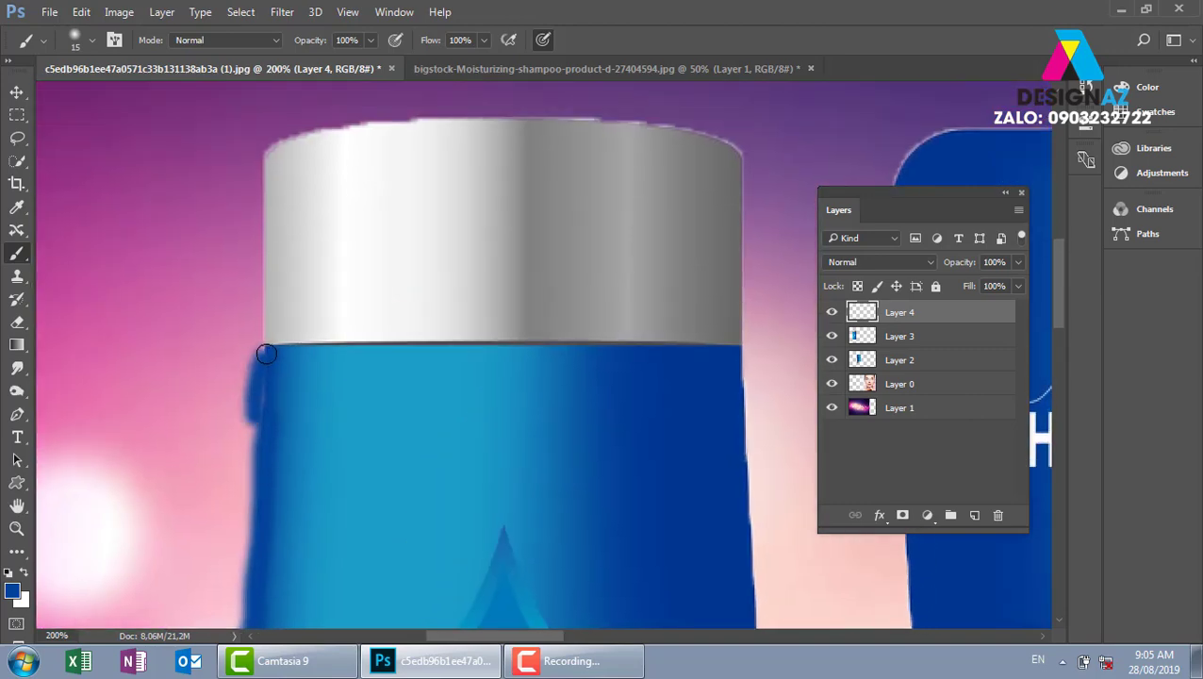
{"action": "left_click_drag", "start_coordinate": [380, 471], "coordinate": [416, 242]}
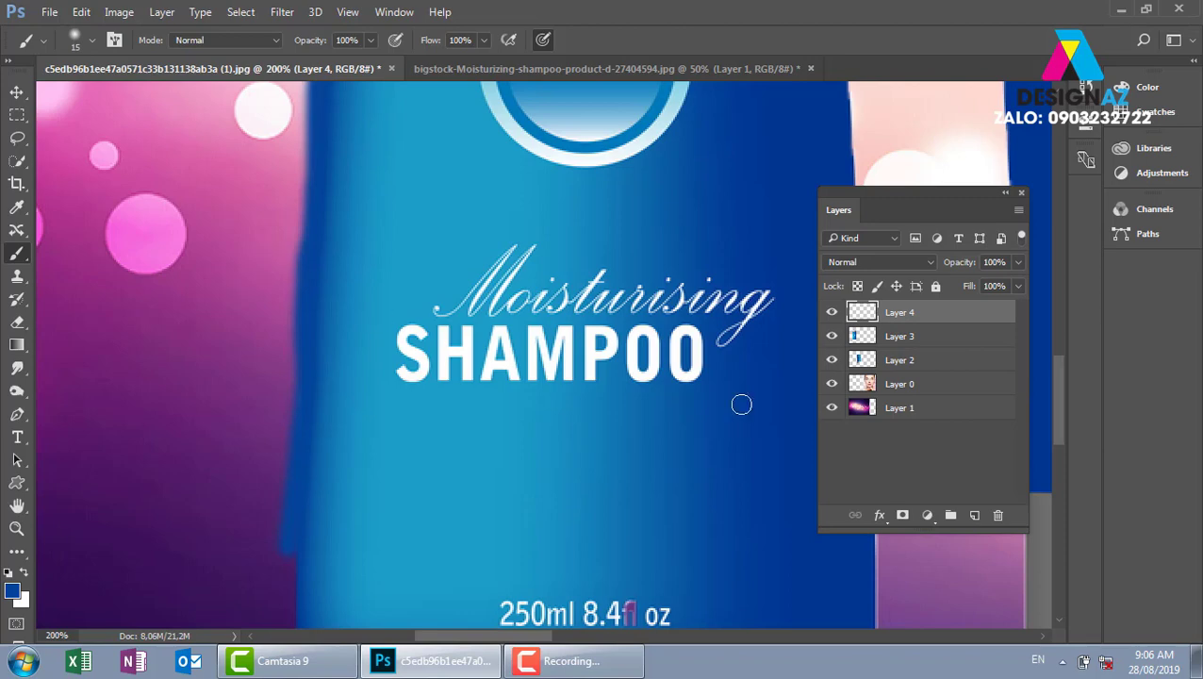
- Clip Layer 4 to the bottle and inspect the painted left edge
{"action": "right_click", "coordinate": [948, 322]}
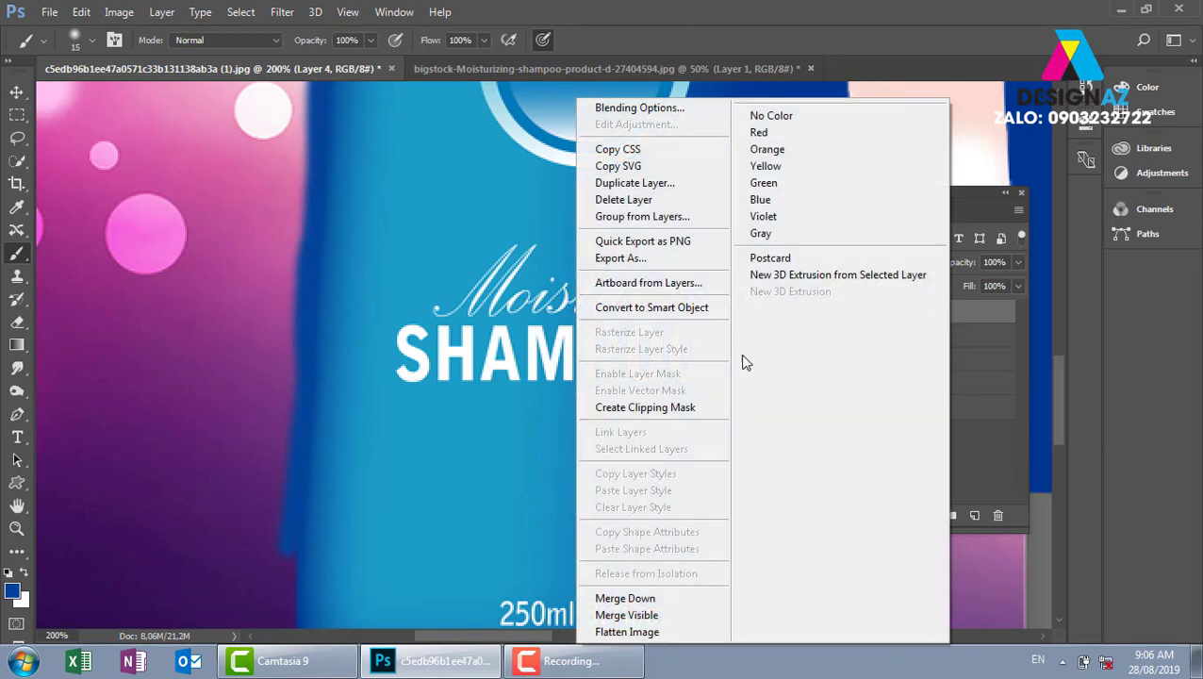
{"action": "left_click", "coordinate": [678, 416]}
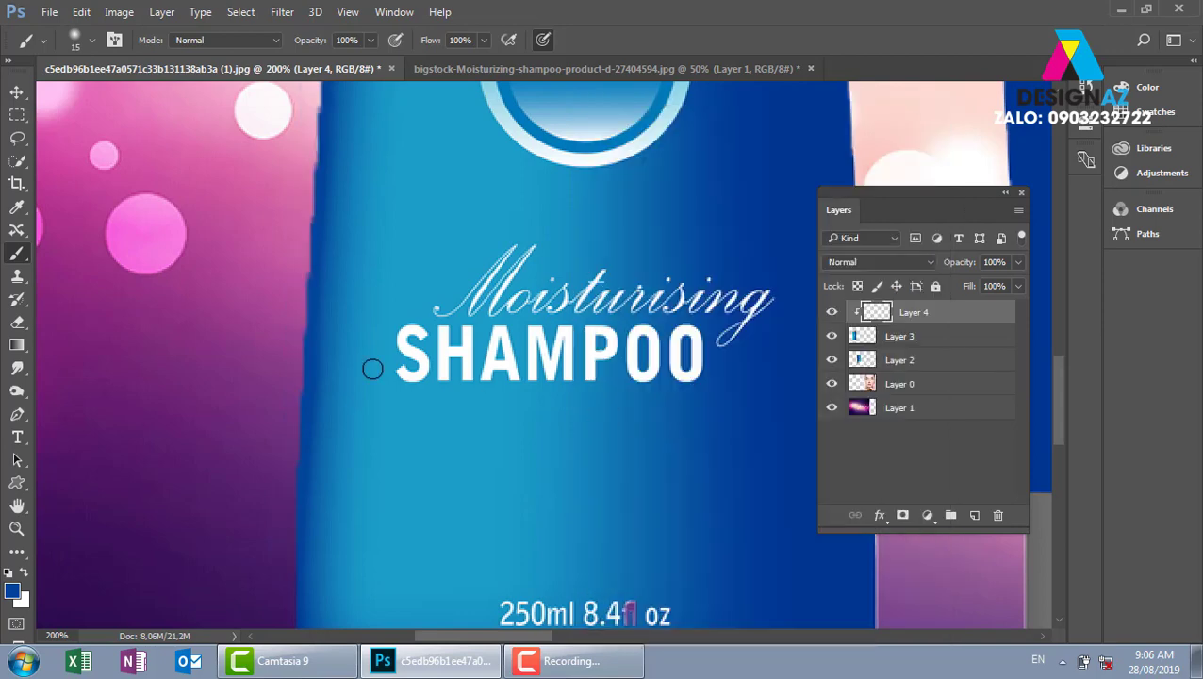
{"action": "left_click_drag", "start_coordinate": [349, 215], "coordinate": [317, 381]}
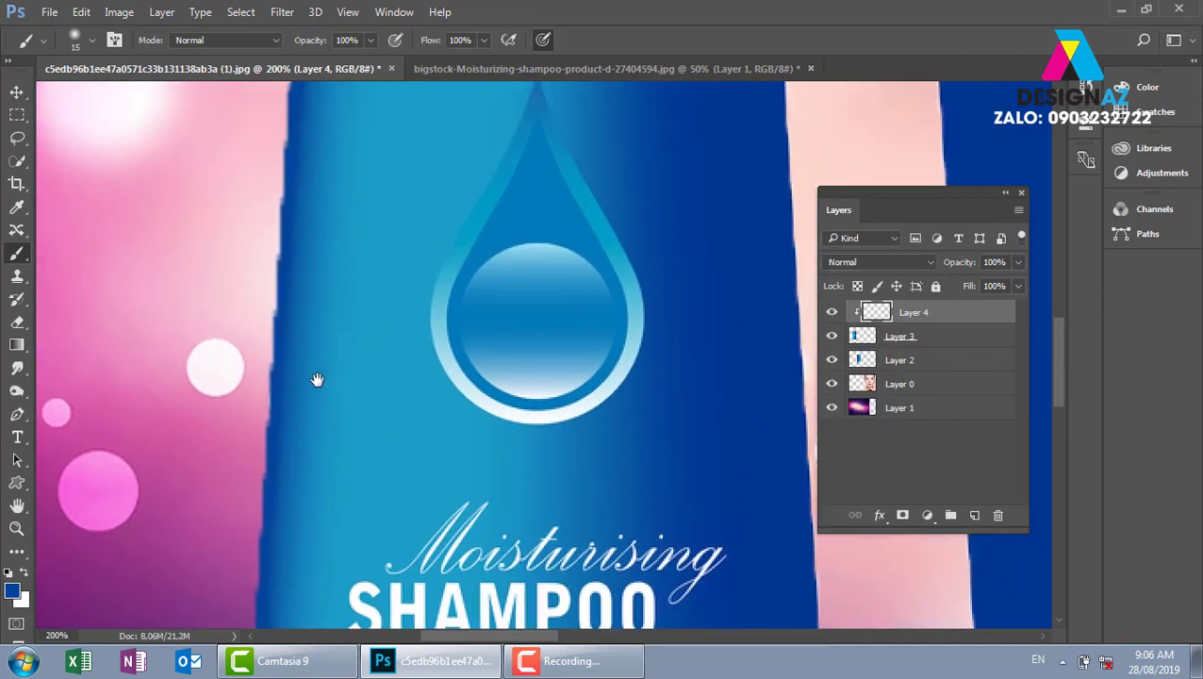
{"action": "left_click_drag", "start_coordinate": [341, 260], "coordinate": [325, 384]}
{"action": "left_click_drag", "start_coordinate": [344, 188], "coordinate": [344, 264]}
{"action": "left_click_drag", "start_coordinate": [349, 156], "coordinate": [349, 223]}
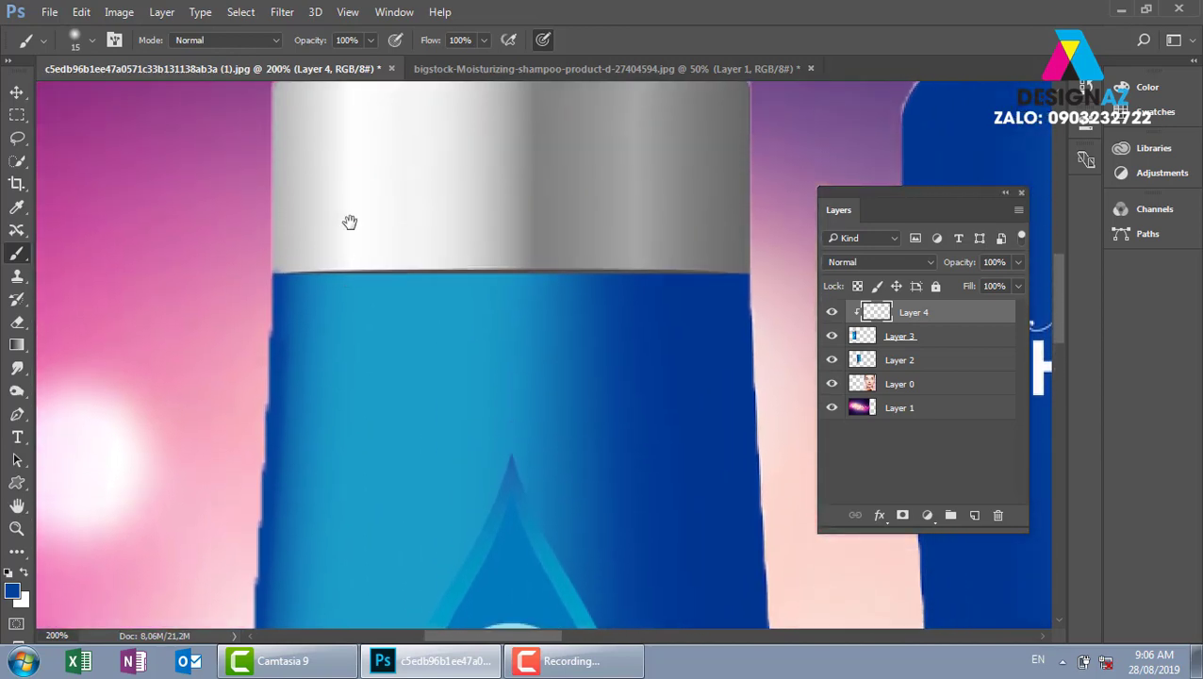
{"action": "left_click_drag", "start_coordinate": [360, 564], "coordinate": [360, 349]}
{"action": "left_click_drag", "start_coordinate": [361, 458], "coordinate": [361, 204]}
{"action": "left_click_drag", "start_coordinate": [361, 409], "coordinate": [361, 258]}
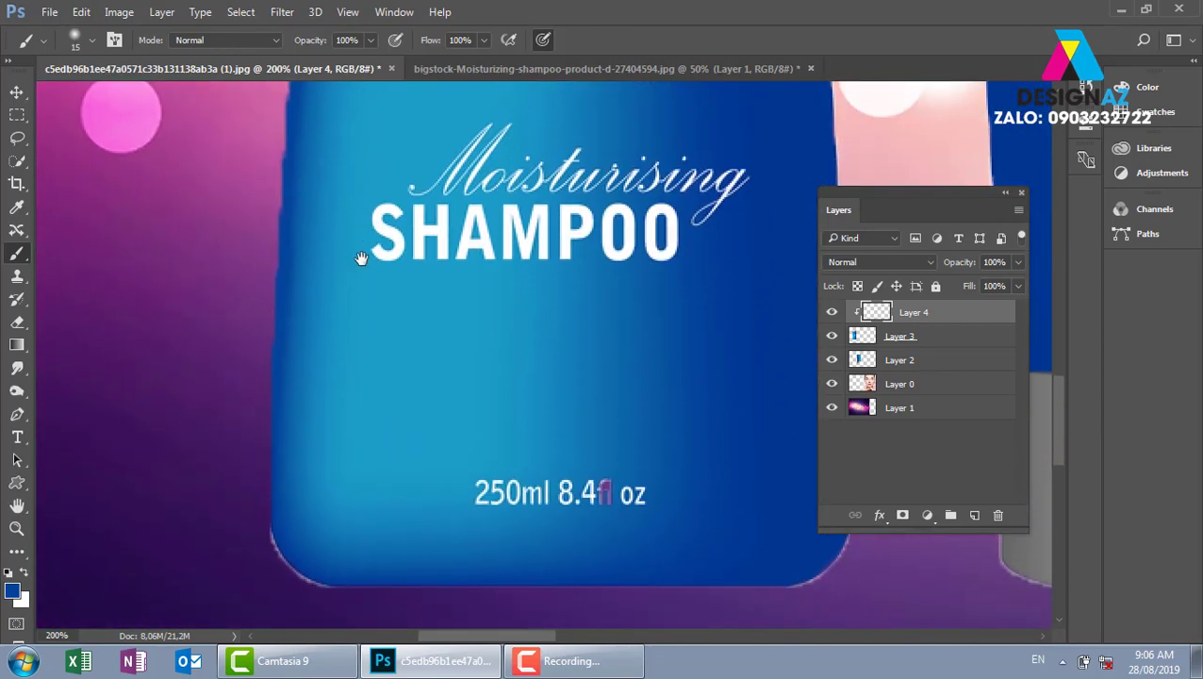
- Release the clipping mask, shift the blue paint left, then delete Layer 4
{"action": "key", "text": "ctrl+alt+g"}
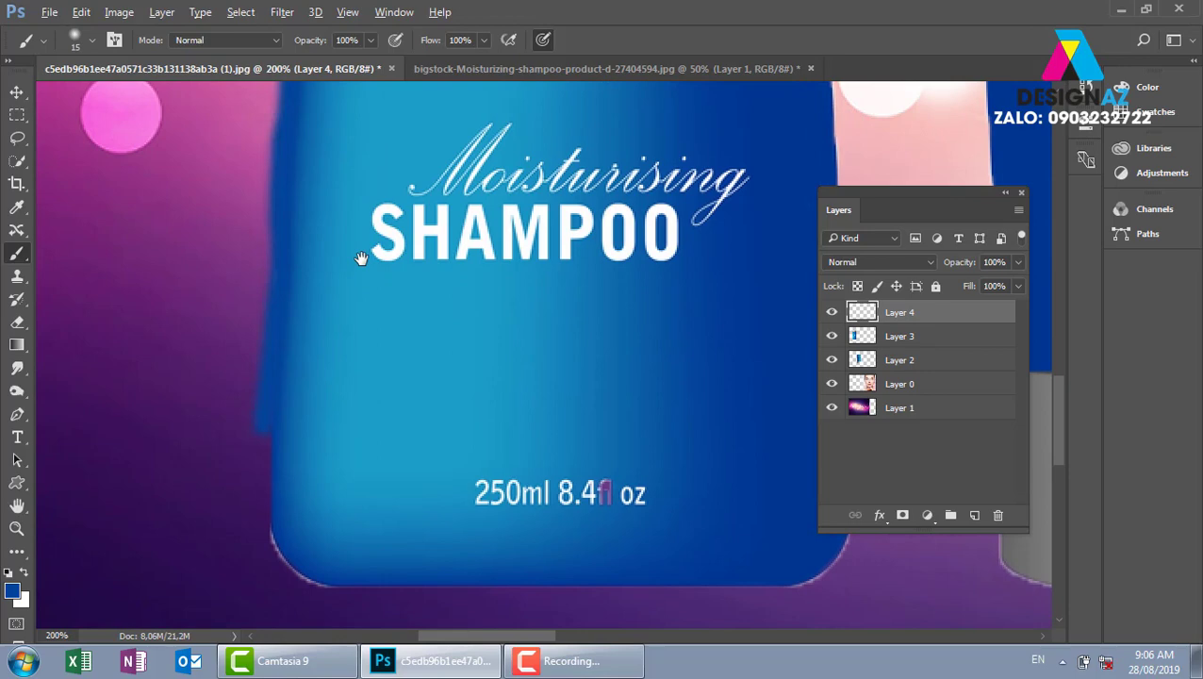
{"action": "key", "text": "v"}
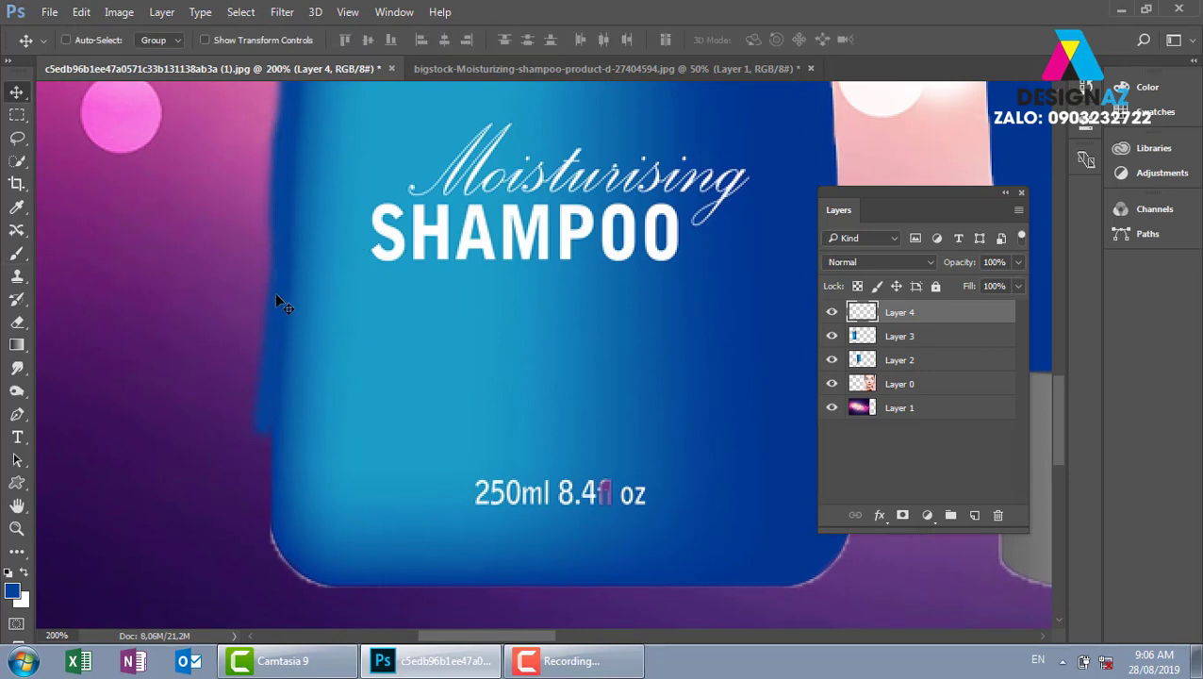
{"action": "left_click_drag", "start_coordinate": [275, 293], "coordinate": [230, 304]}
{"action": "key", "text": "Delete"}
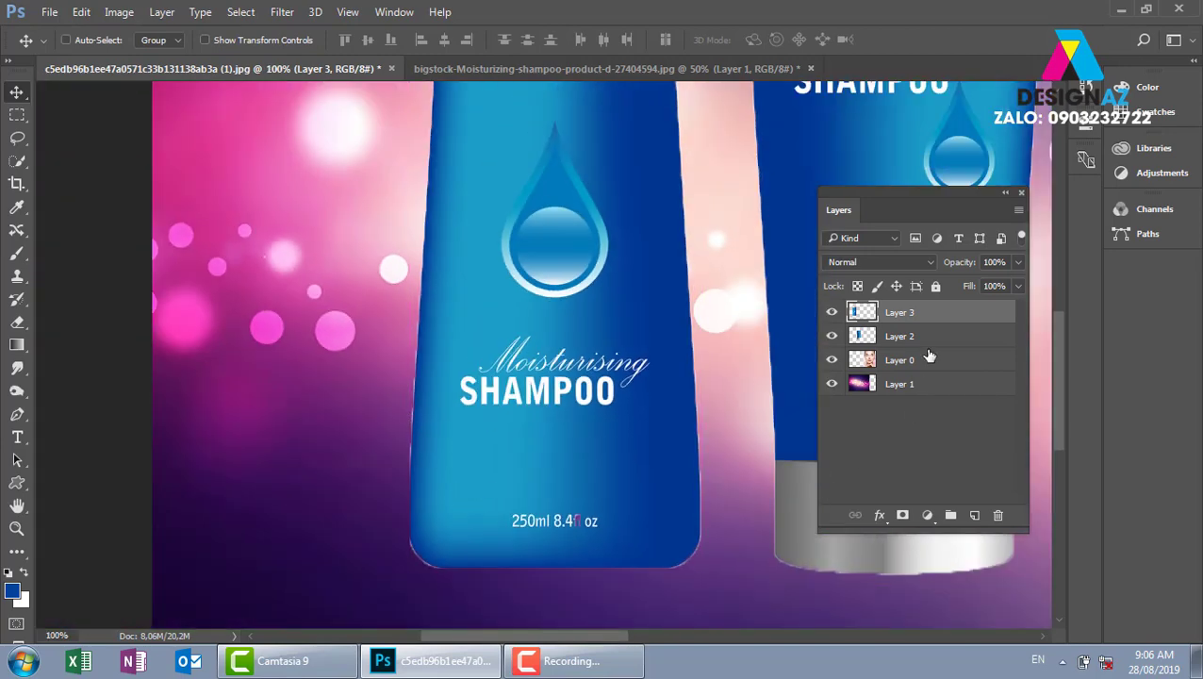
- Add a new layer above Layer 3 and paint a dark blue edge down the left bottle from the cap
{"action": "left_click", "coordinate": [978, 519]}
{"action": "key", "text": "ctrl+plus"}
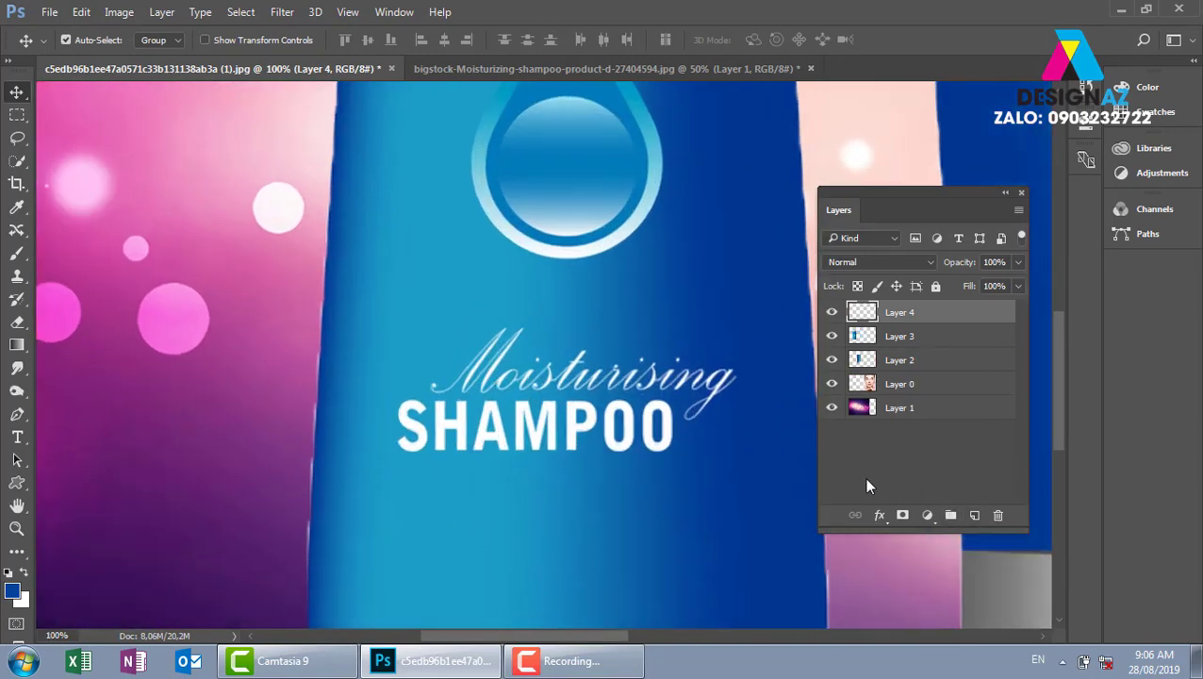
{"action": "left_click_drag", "start_coordinate": [467, 515], "coordinate": [489, 405]}
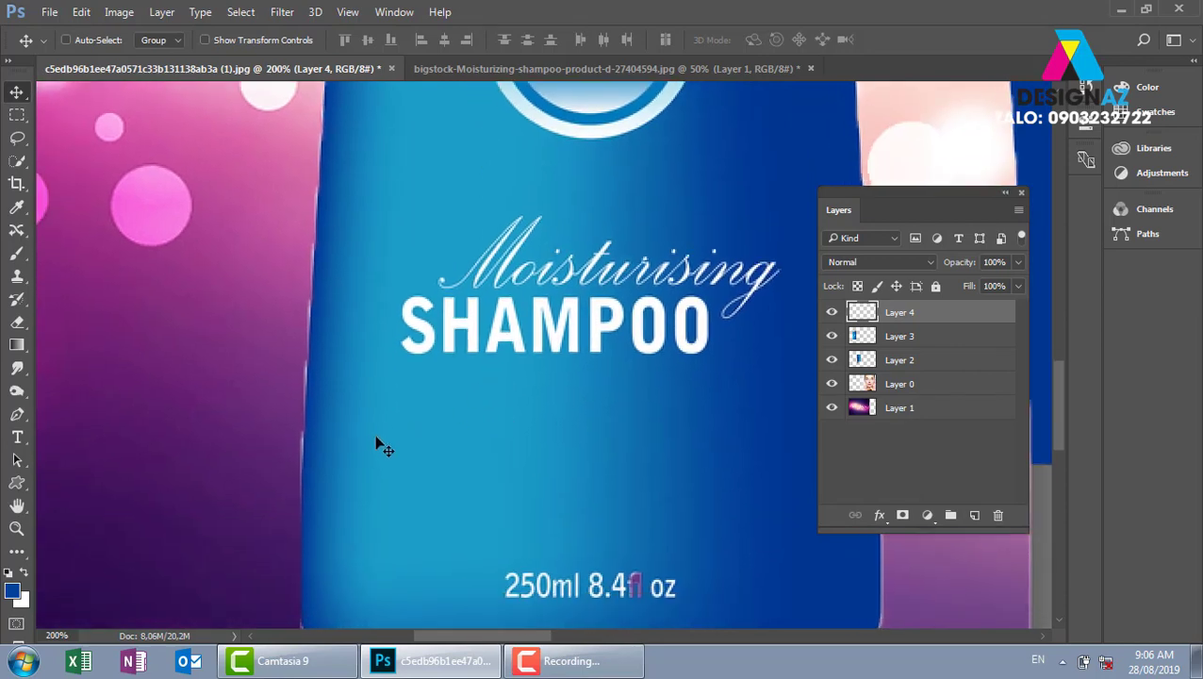
{"action": "key", "text": "b"}
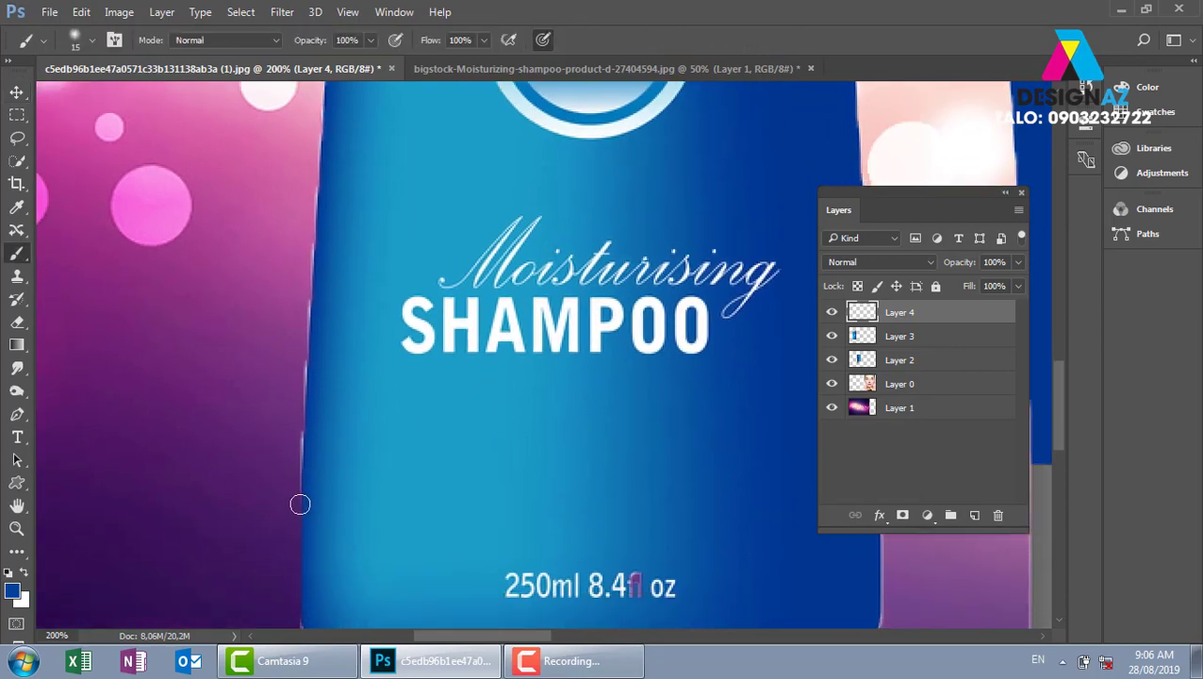
{"action": "left_click", "coordinate": [298, 505]}
{"action": "scroll", "coordinate": [377, 358], "scroll_direction": "up", "scroll_amount": 5}
{"action": "scroll", "coordinate": [367, 424], "scroll_direction": "up", "scroll_amount": 2}
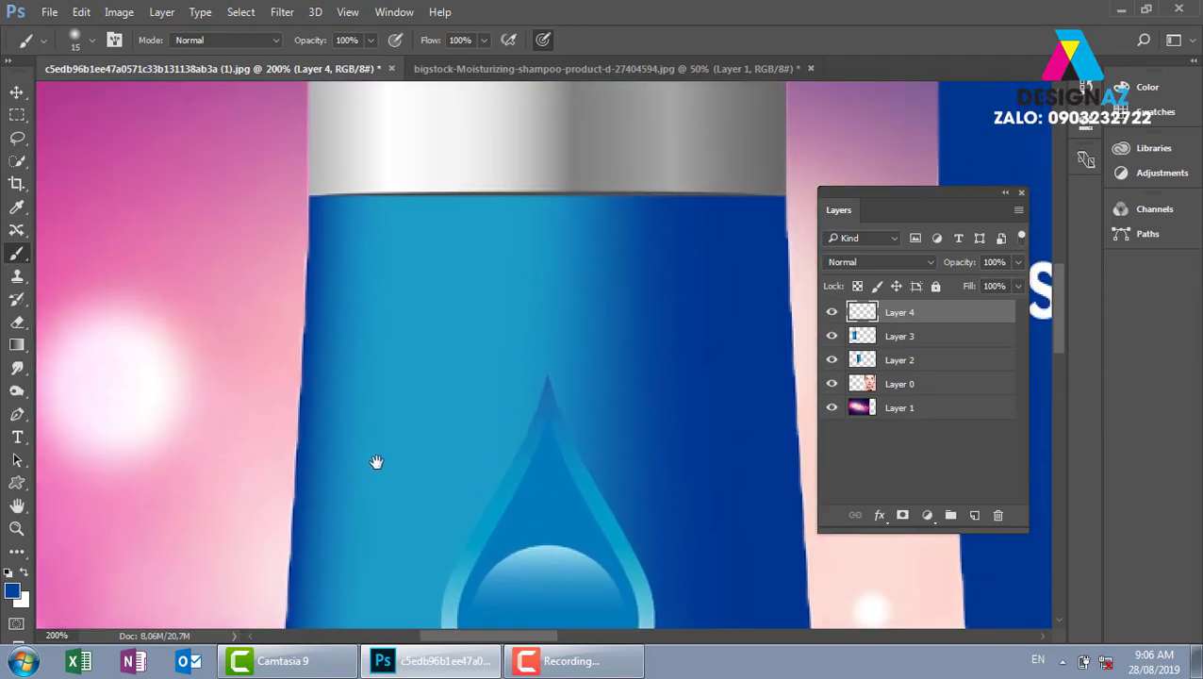
{"action": "left_click", "coordinate": [309, 207], "text": "shift"}
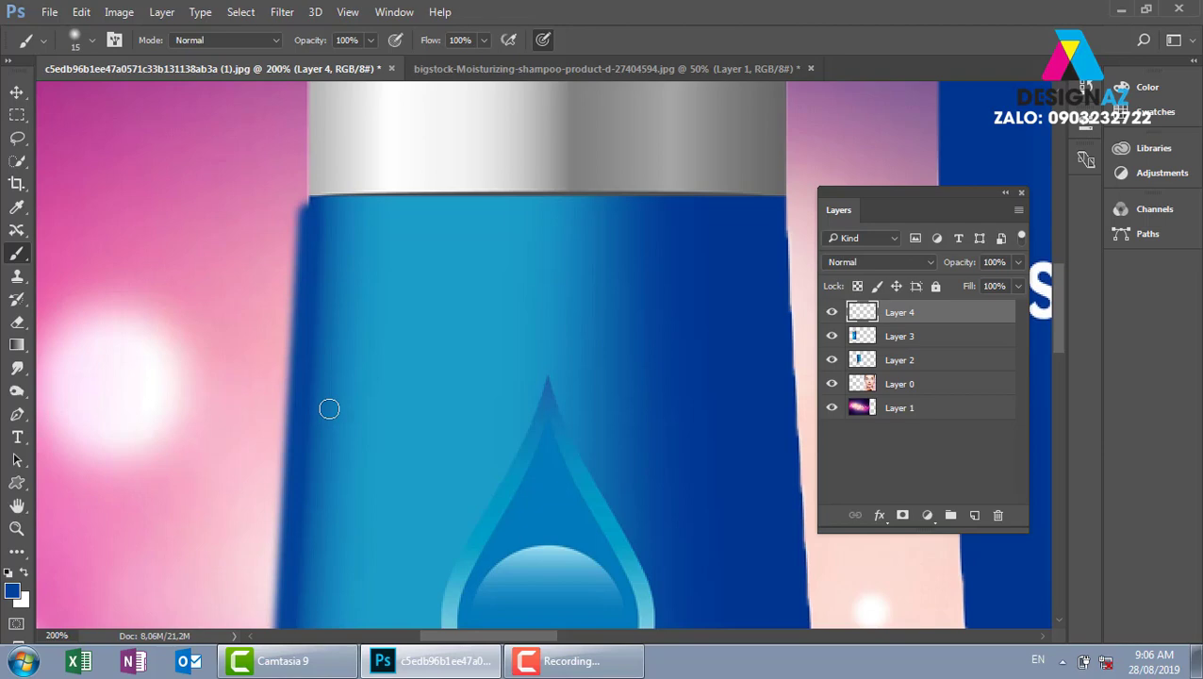
- Paint blue over the left bottle's lower-left corner curve and along its bottom edge
{"action": "key", "text": "ctrl+minus"}
{"action": "key", "text": "ctrl+minus"}
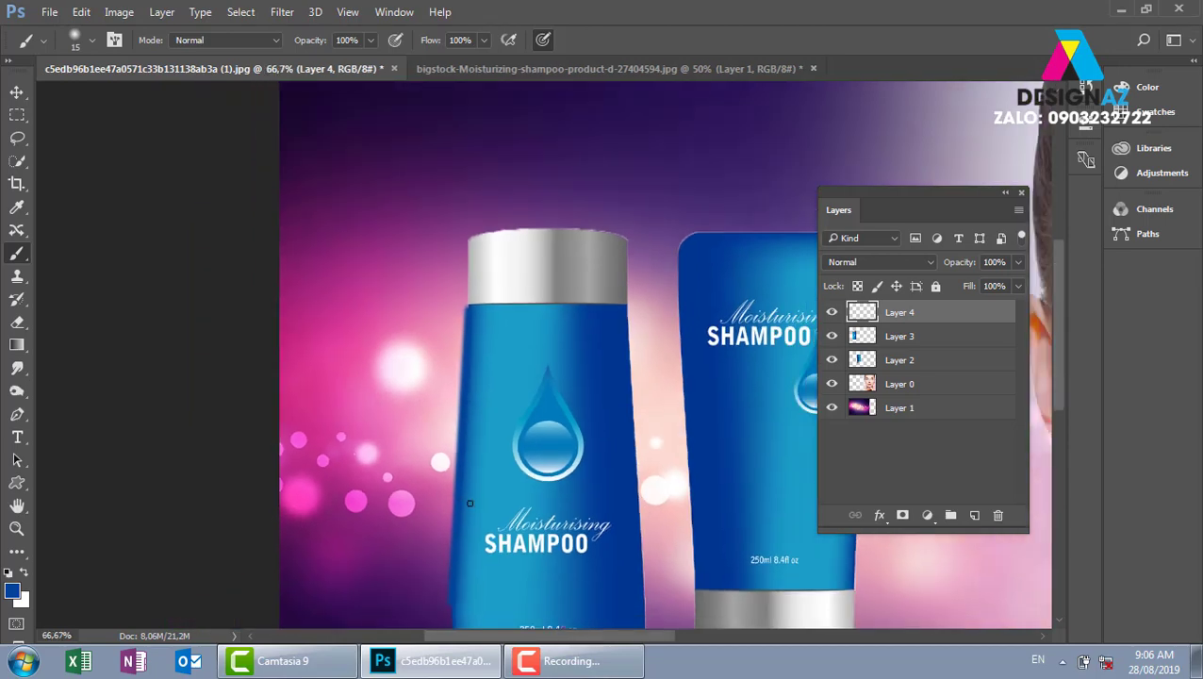
{"action": "left_click_drag", "start_coordinate": [689, 567], "coordinate": [566, 397]}
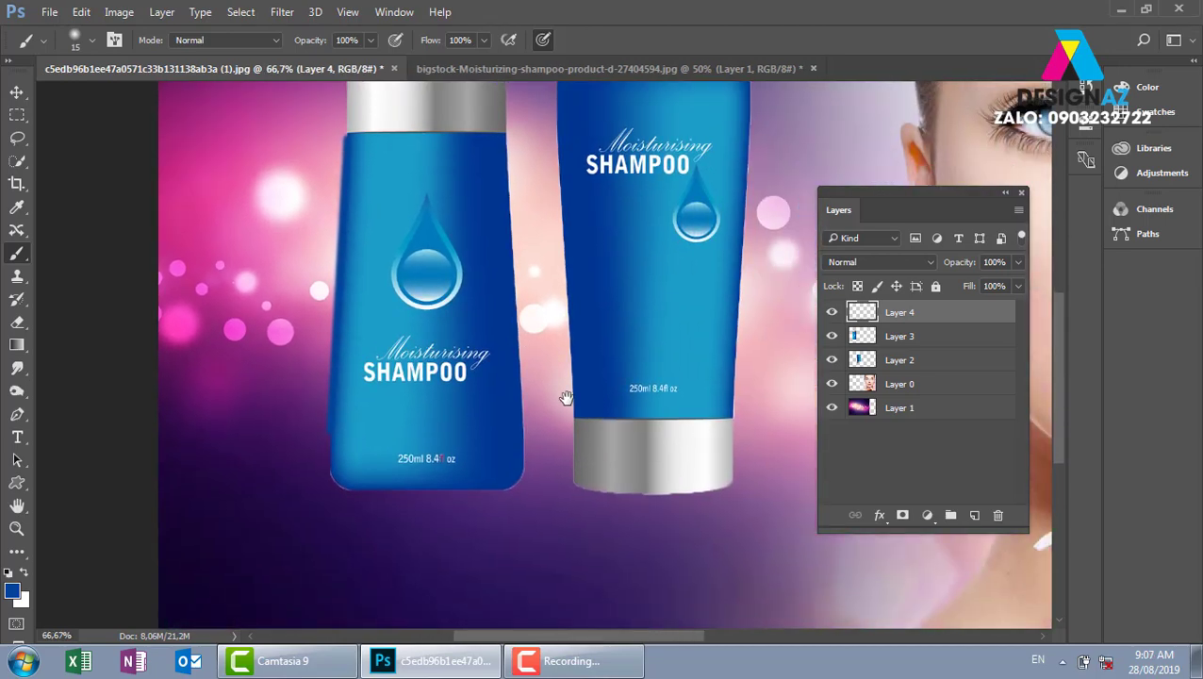
{"action": "key", "text": "ctrl+plus"}
{"action": "scroll", "coordinate": [548, 502], "scroll_direction": "down", "scroll_amount": 2}
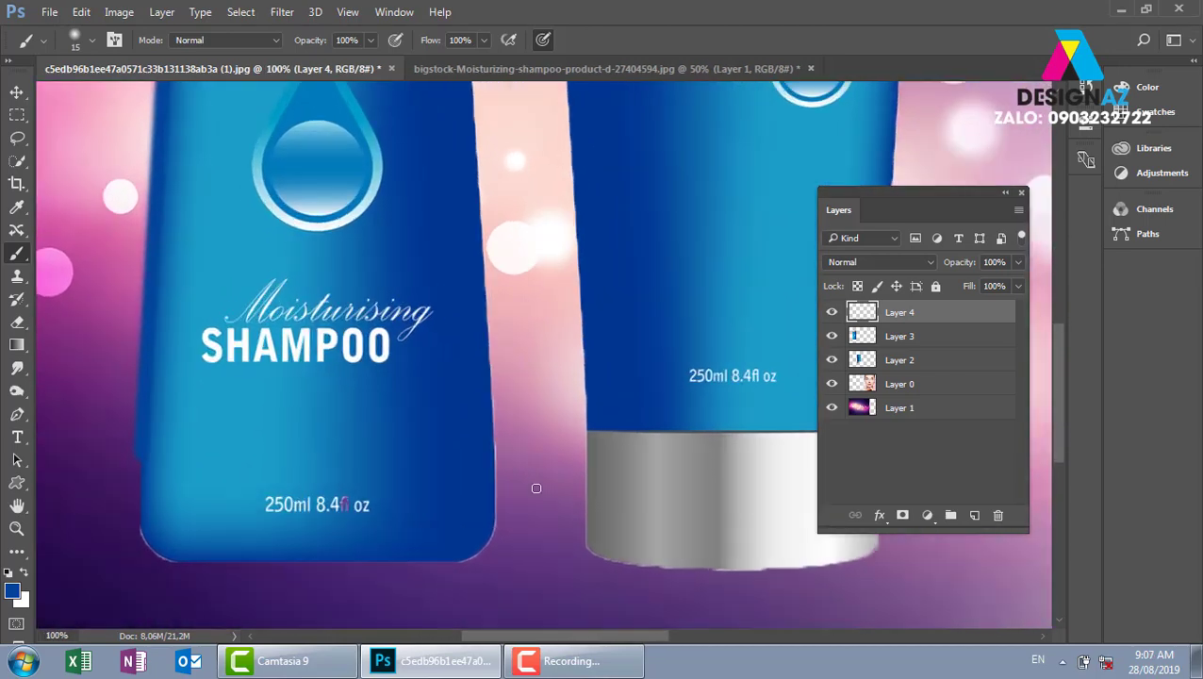
{"action": "scroll", "coordinate": [443, 550], "scroll_direction": "up", "scroll_amount": 1}
{"action": "scroll", "coordinate": [491, 430], "scroll_direction": "up", "scroll_amount": 1}
{"action": "left_click_drag", "start_coordinate": [491, 430], "coordinate": [666, 455]}
{"action": "mouse_move", "coordinate": [236, 454]}
{"action": "left_mouse_down"}
{"action": "mouse_move", "coordinate": [167, 410]}
{"action": "mouse_move", "coordinate": [153, 369]}
{"action": "left_mouse_up"}
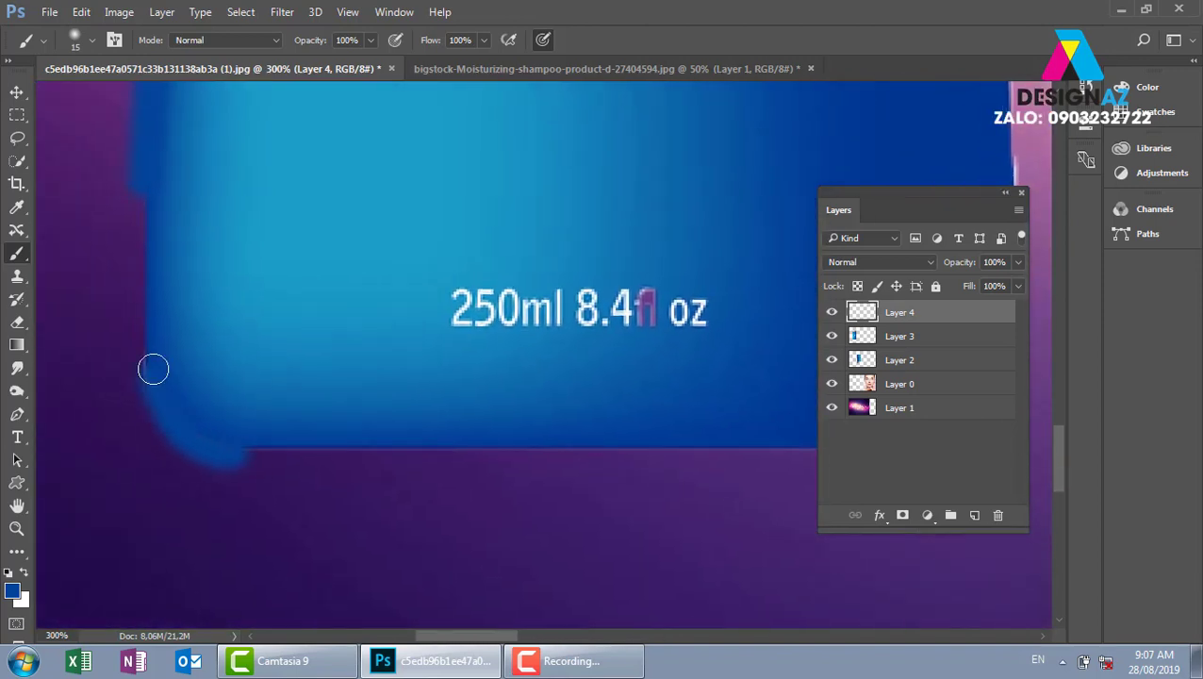
{"action": "left_click_drag", "start_coordinate": [264, 468], "coordinate": [175, 450]}
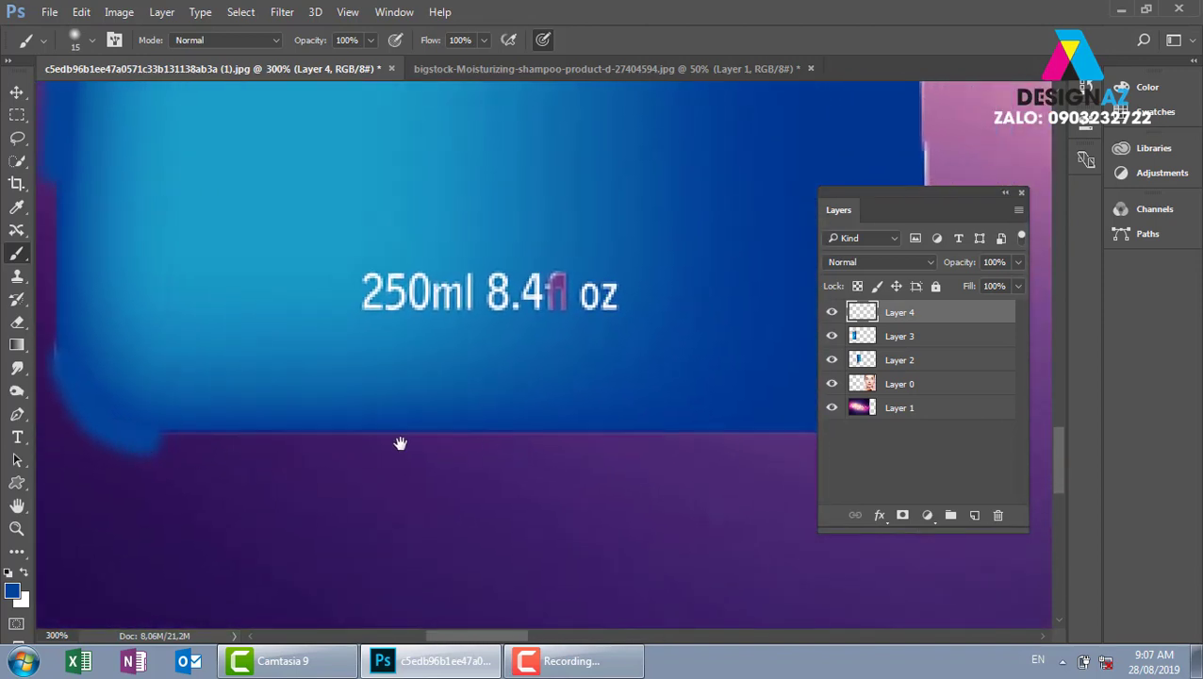
{"action": "left_click_drag", "start_coordinate": [400, 443], "coordinate": [121, 426]}
{"action": "left_click_drag", "start_coordinate": [562, 434], "coordinate": [37, 434]}
{"action": "left_click_drag", "start_coordinate": [641, 413], "coordinate": [569, 458]}
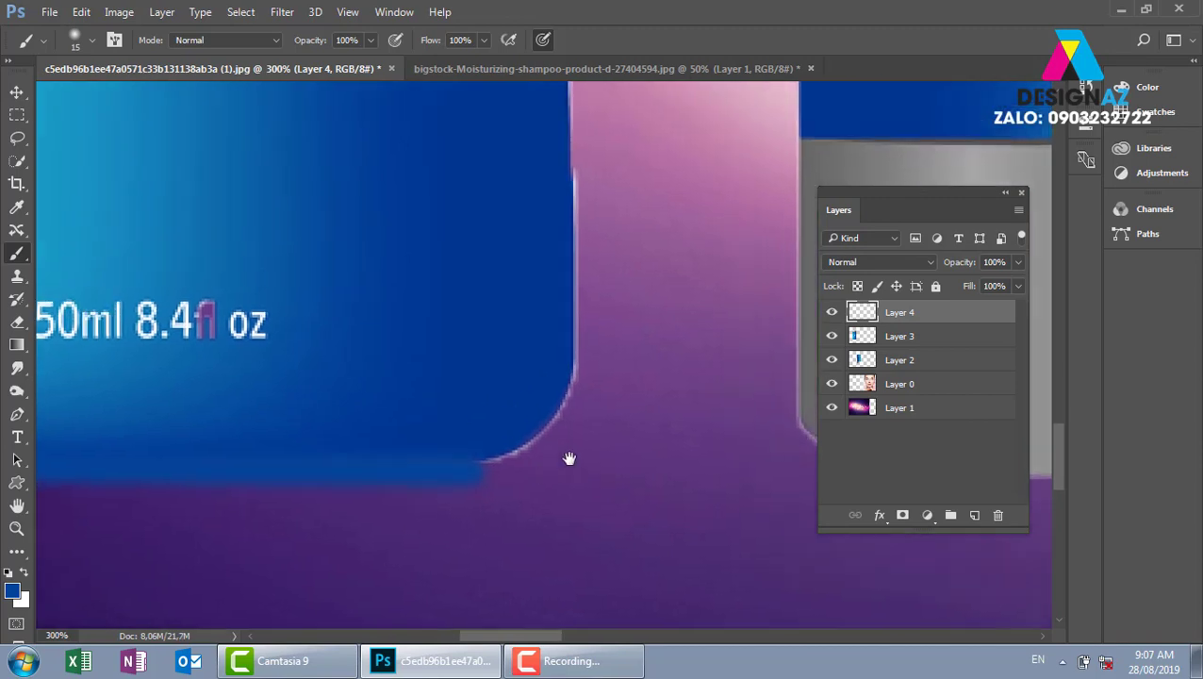
{"action": "mouse_move", "coordinate": [479, 467]}
{"action": "left_mouse_down"}
{"action": "mouse_move", "coordinate": [564, 411]}
{"action": "mouse_move", "coordinate": [577, 372]}
{"action": "left_mouse_up"}
{"action": "left_click_drag", "start_coordinate": [628, 330], "coordinate": [583, 529]}
- Cover the pink strip on the left bottle completely with blue paint
{"action": "left_click_drag", "start_coordinate": [570, 296], "coordinate": [570, 481]}
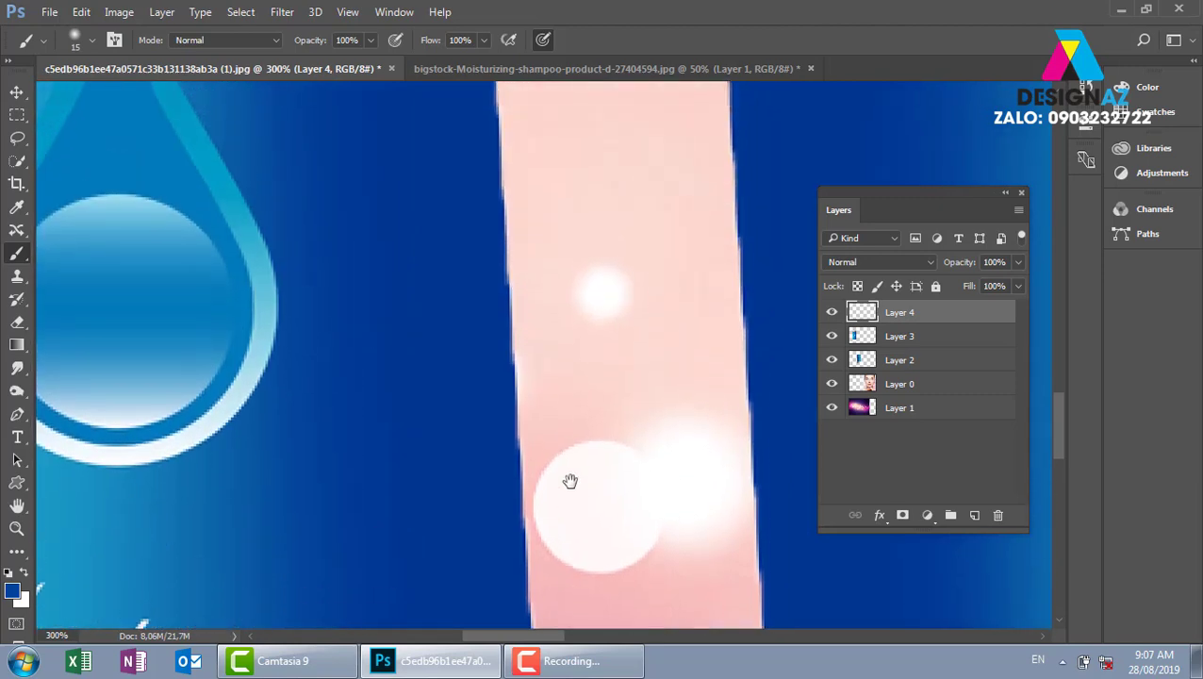
{"action": "left_click_drag", "start_coordinate": [561, 113], "coordinate": [564, 510]}
{"action": "left_click_drag", "start_coordinate": [545, 264], "coordinate": [545, 408]}
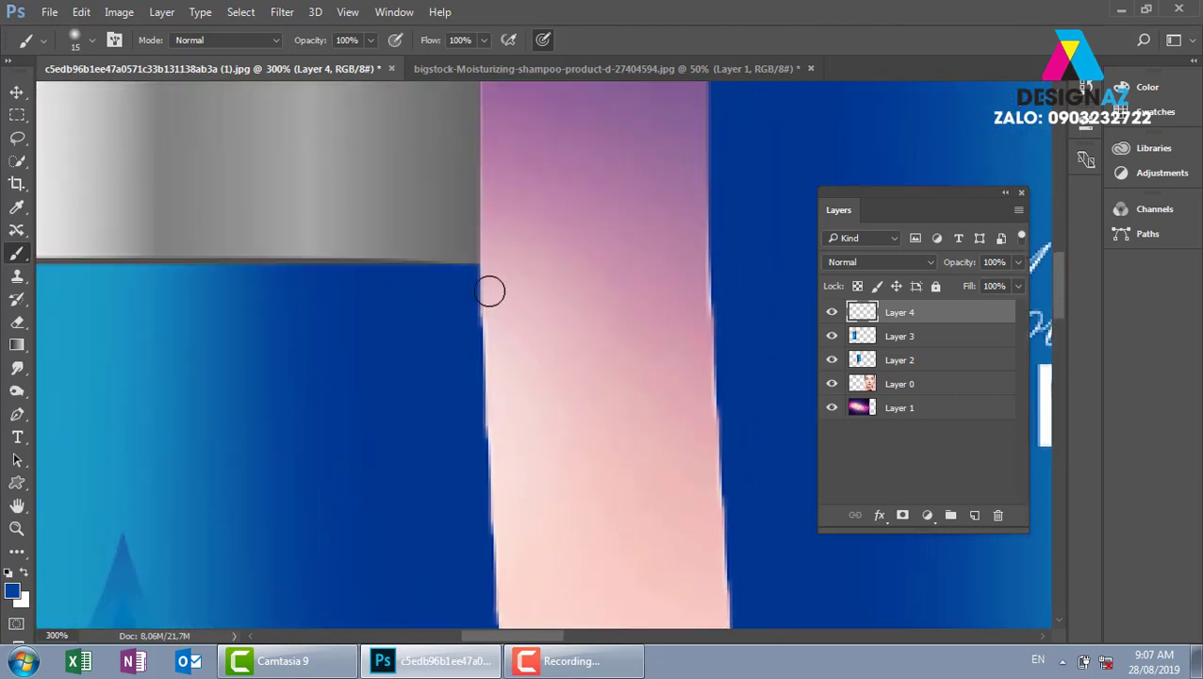
{"action": "left_click_drag", "start_coordinate": [489, 271], "coordinate": [502, 622]}
{"action": "left_click_drag", "start_coordinate": [574, 505], "coordinate": [567, 323]}
{"action": "left_click_drag", "start_coordinate": [549, 400], "coordinate": [568, 323]}
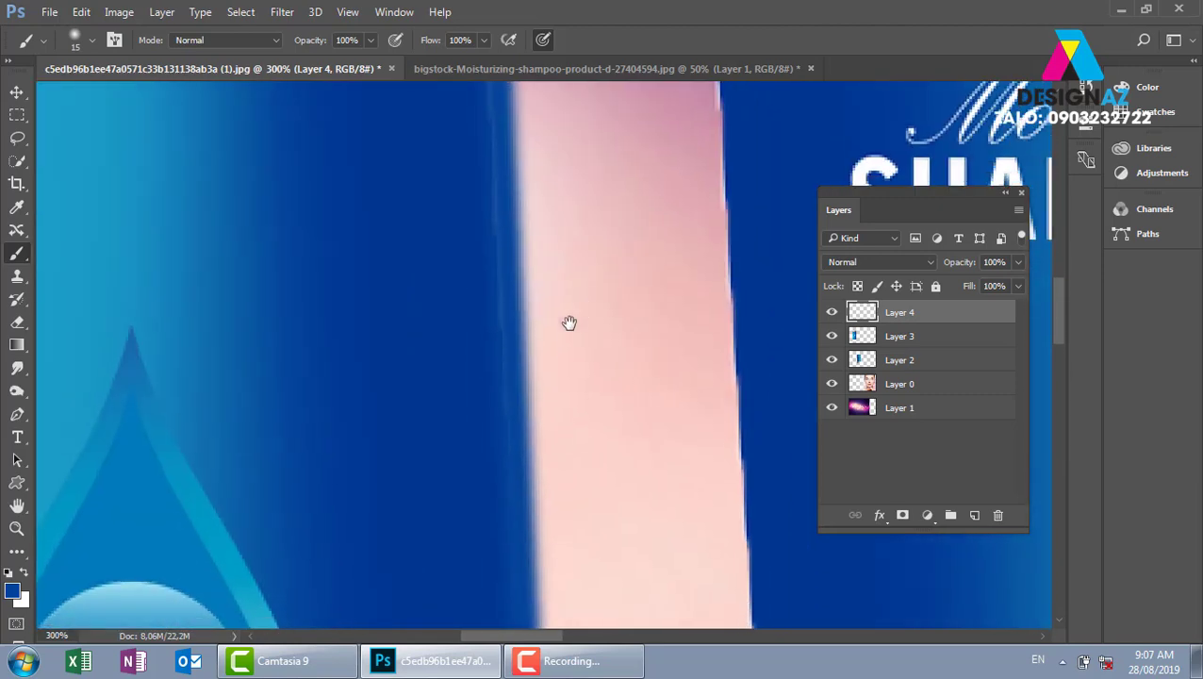
- Clip the blue paint layer, Layer 4, to the bottle's Layer 3 with Ctrl+Alt+G
{"action": "scroll", "coordinate": [568, 323], "scroll_direction": "down", "scroll_amount": 2}
{"action": "scroll", "coordinate": [569, 323], "scroll_direction": "down", "scroll_amount": 1}
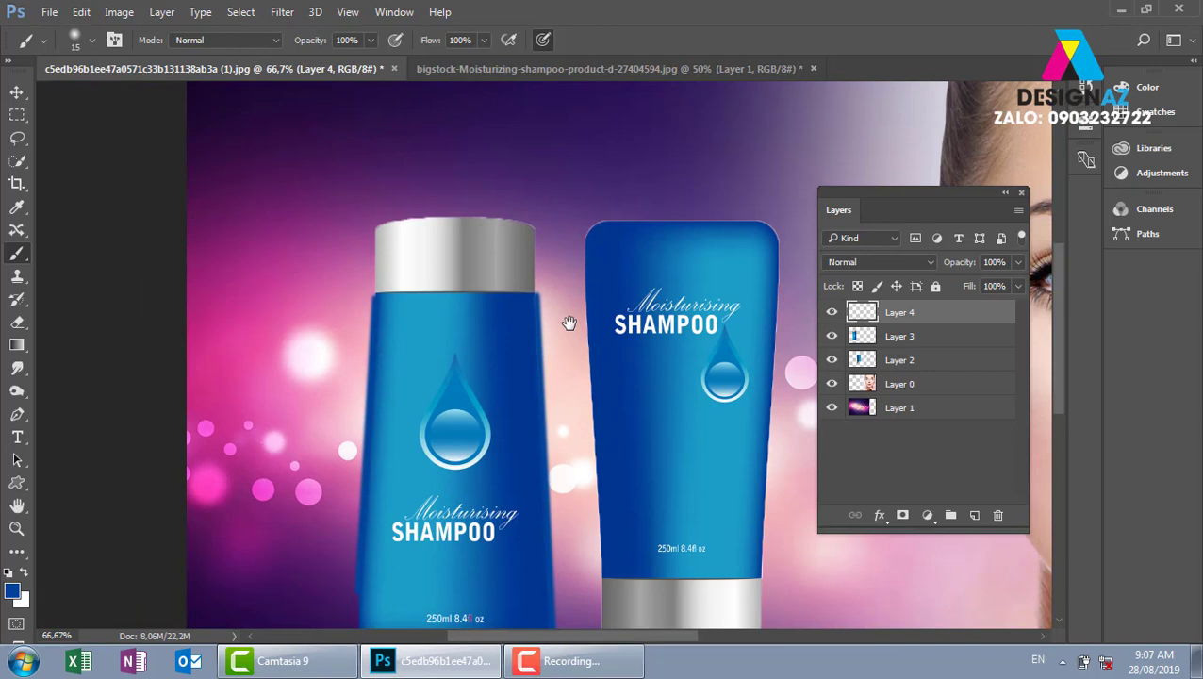
{"action": "key", "text": "ctrl+alt+g"}
{"action": "scroll", "coordinate": [561, 349], "scroll_direction": "down", "scroll_amount": 2}
{"action": "scroll", "coordinate": [564, 354], "scroll_direction": "down", "scroll_amount": 1}
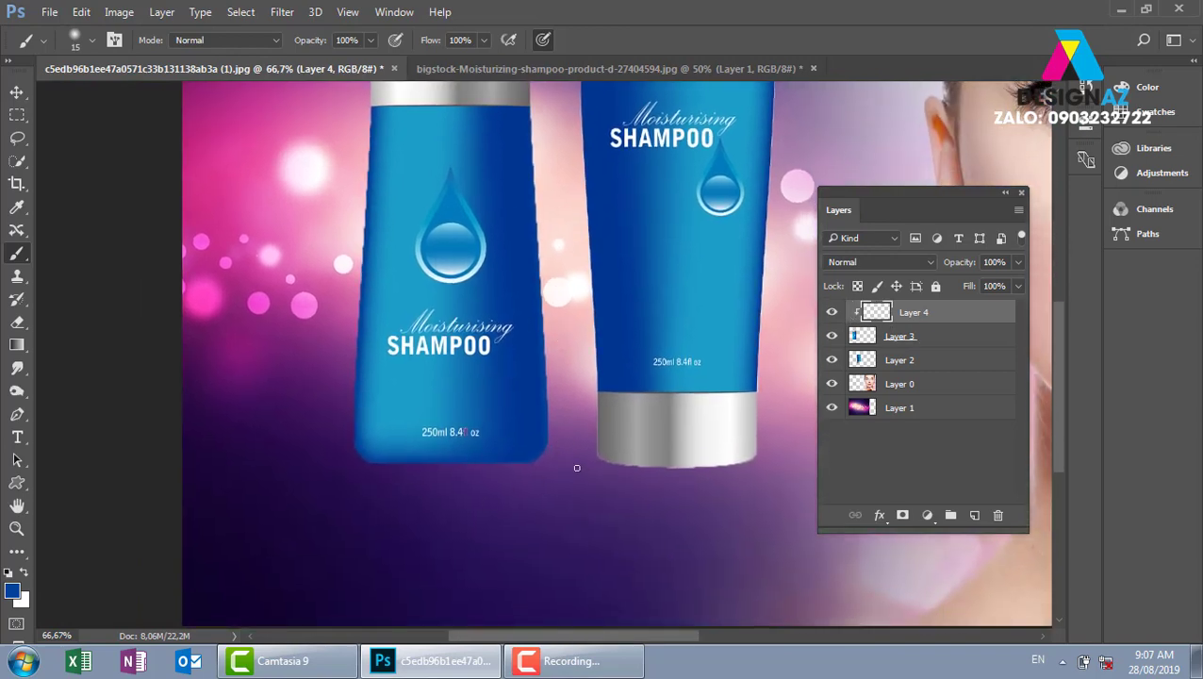
- Merge Layer 3 and the paint layer with Ctrl+E, undoing an accidental bottle move
{"action": "left_click", "coordinate": [16, 91]}
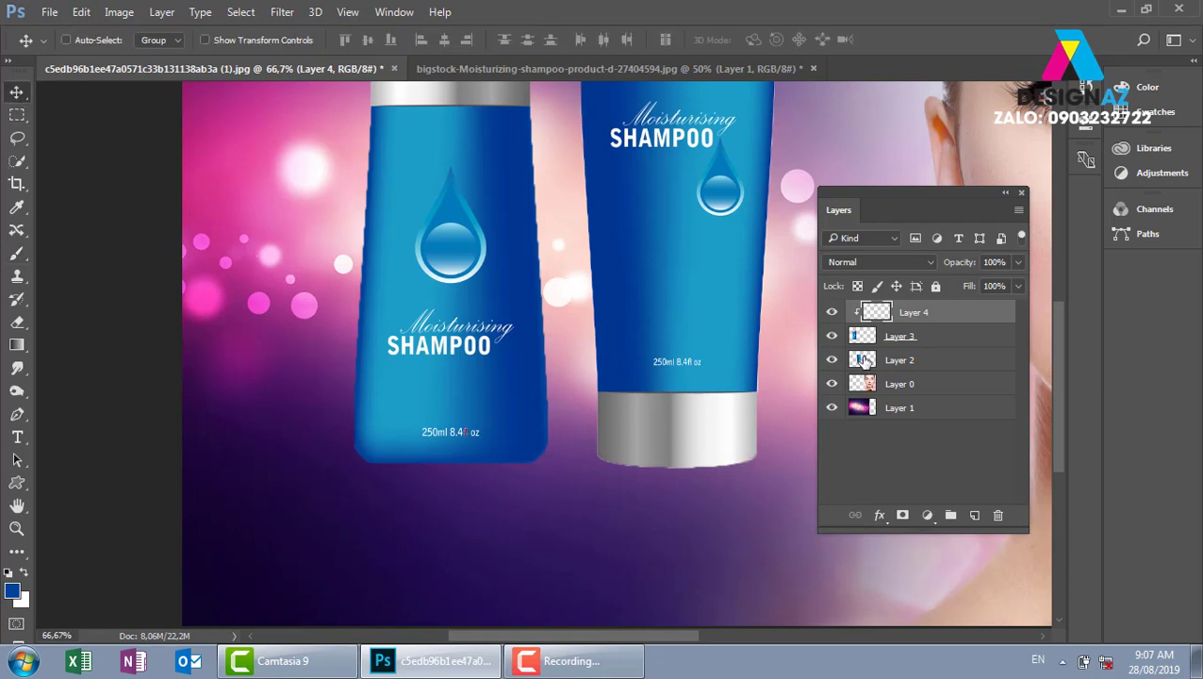
{"action": "left_click", "coordinate": [945, 345], "text": "shift"}
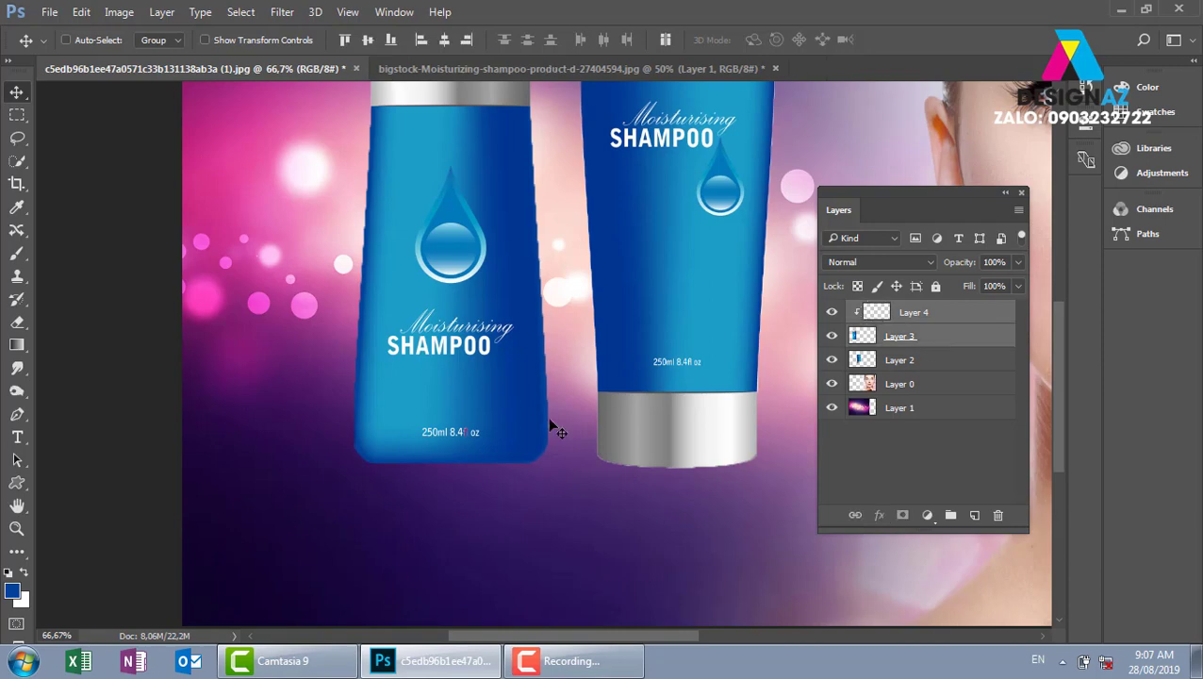
{"action": "key", "text": "ctrl+e"}
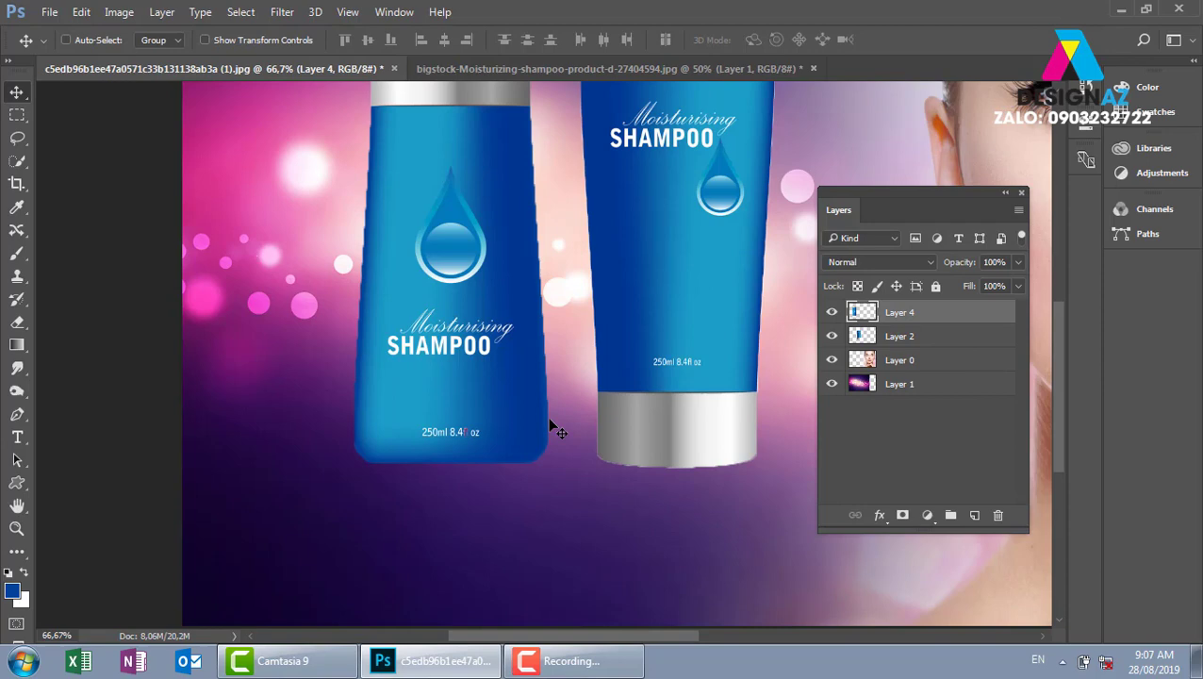
{"action": "left_click_drag", "start_coordinate": [551, 429], "coordinate": [551, 505]}
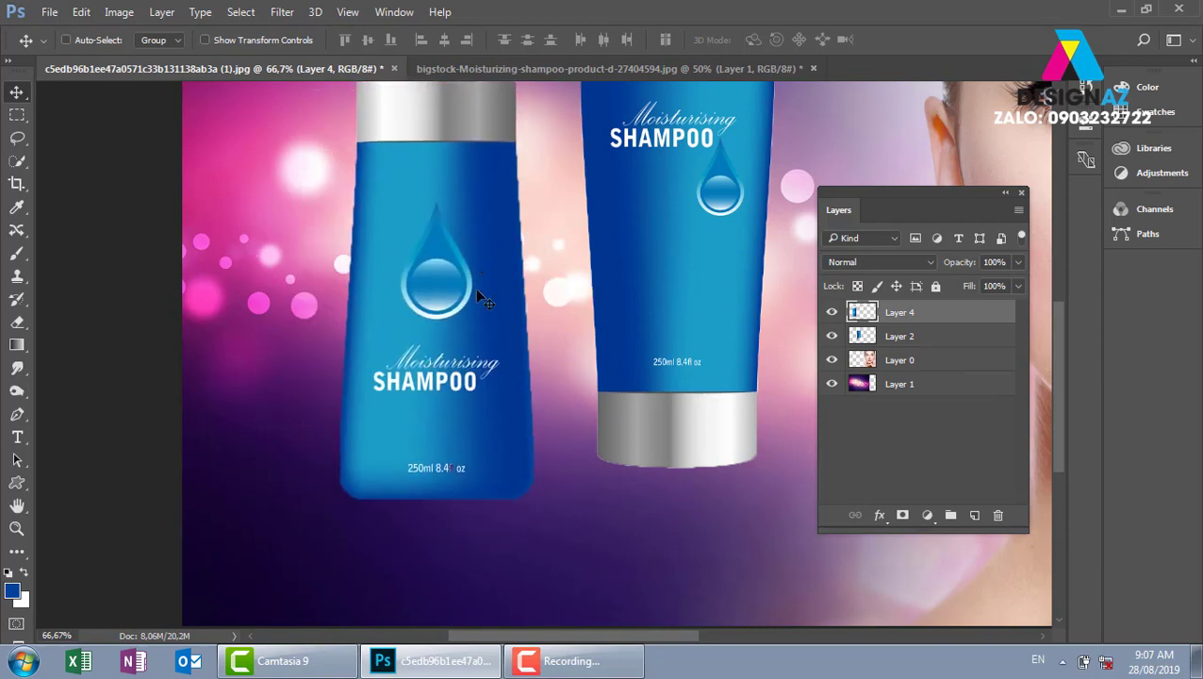
{"action": "key", "text": "ctrl+z"}
{"action": "scroll", "coordinate": [438, 300], "scroll_direction": "right", "scroll_amount": 5}
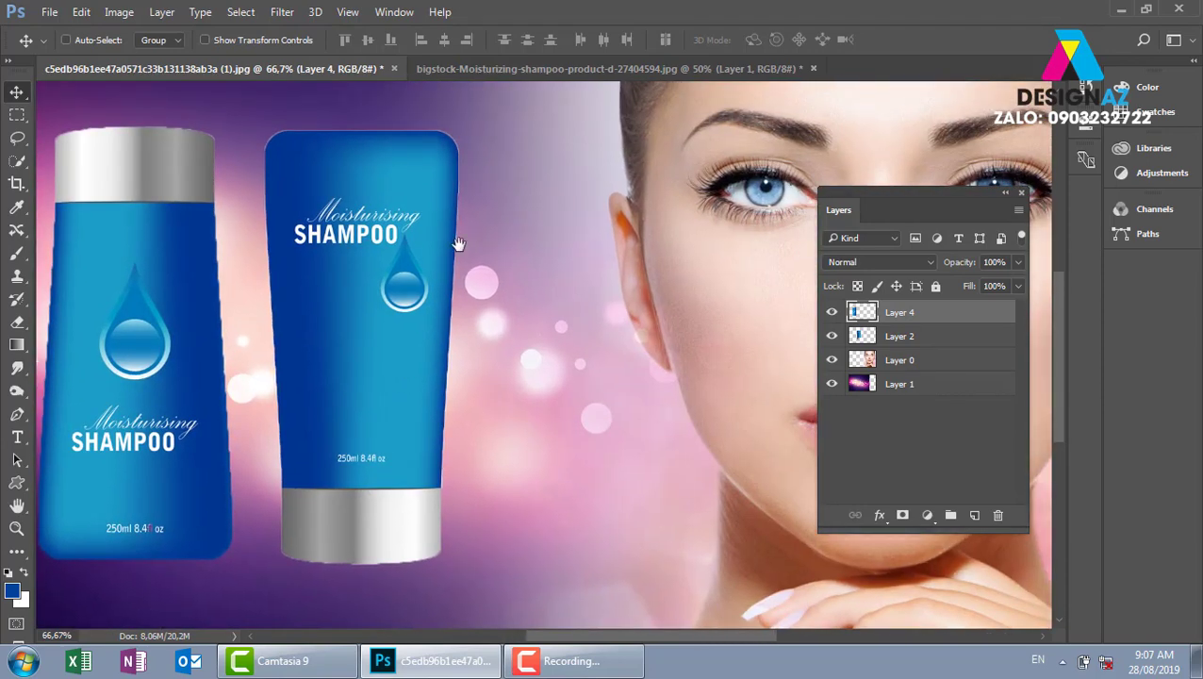
- Select Layer 4, the left bottle, and Alt-drag it to create a duplicate layer
{"action": "key", "text": "ctrl+minus"}
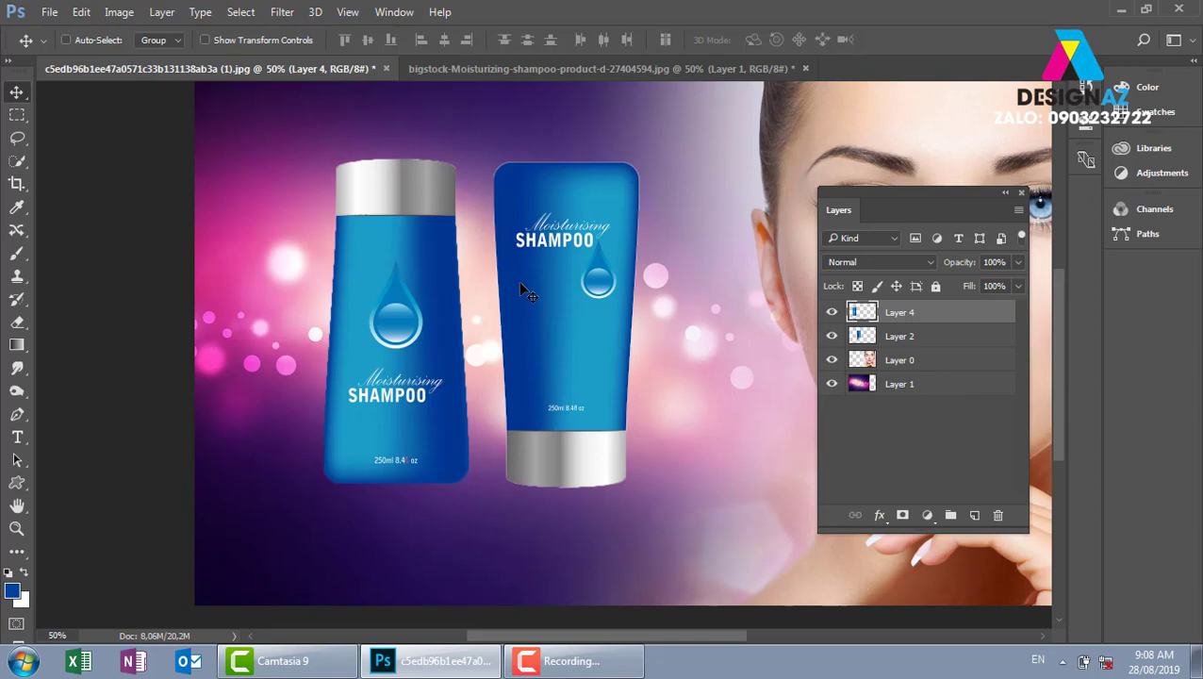
{"action": "key", "text": "ctrl"}
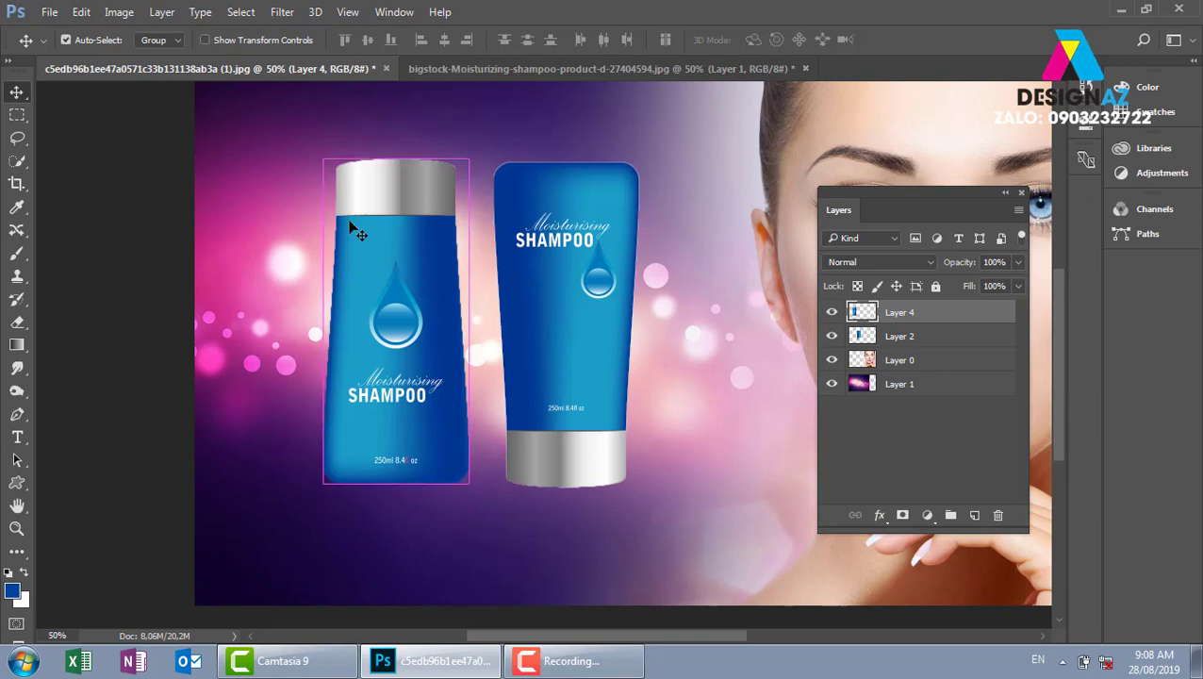
{"action": "key", "text": "ctrl+plus"}
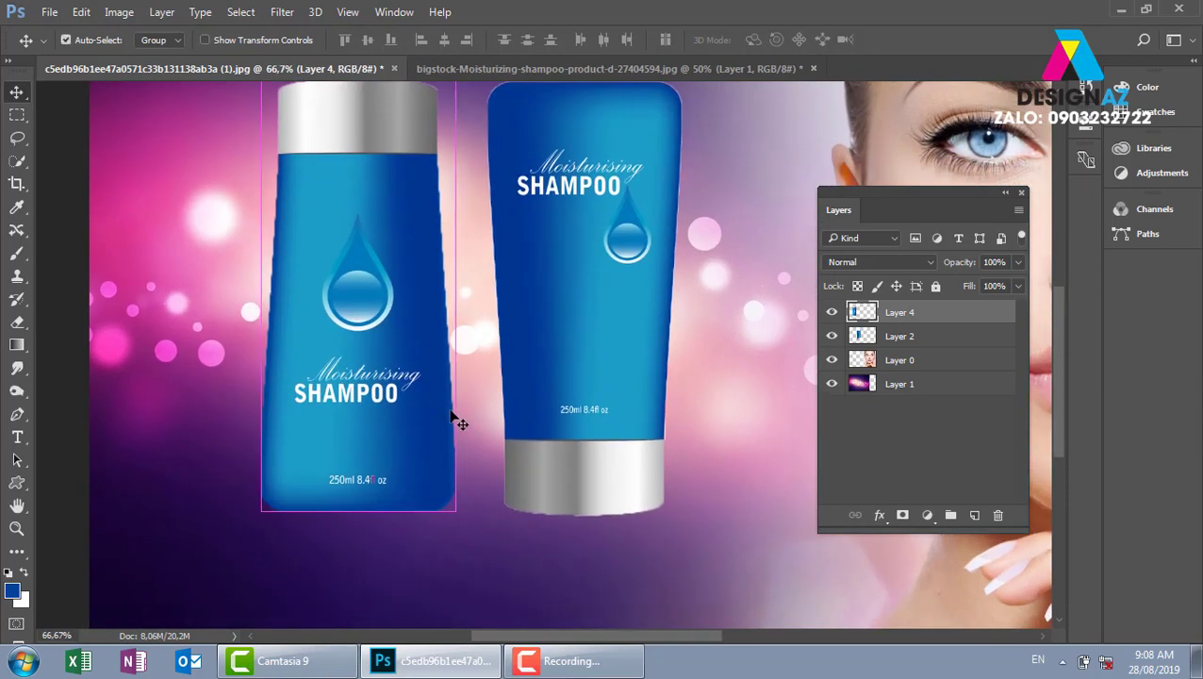
{"action": "key", "text": "ctrl+minus"}
{"action": "right_click", "coordinate": [455, 261]}
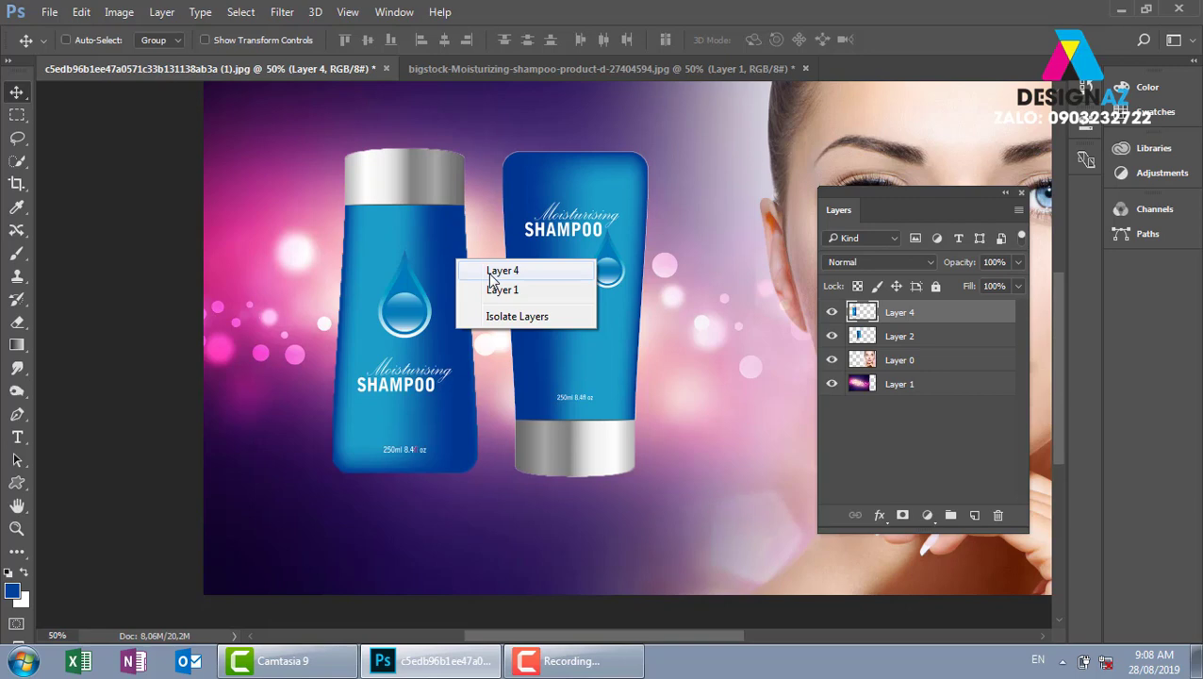
{"action": "left_click", "coordinate": [389, 262]}
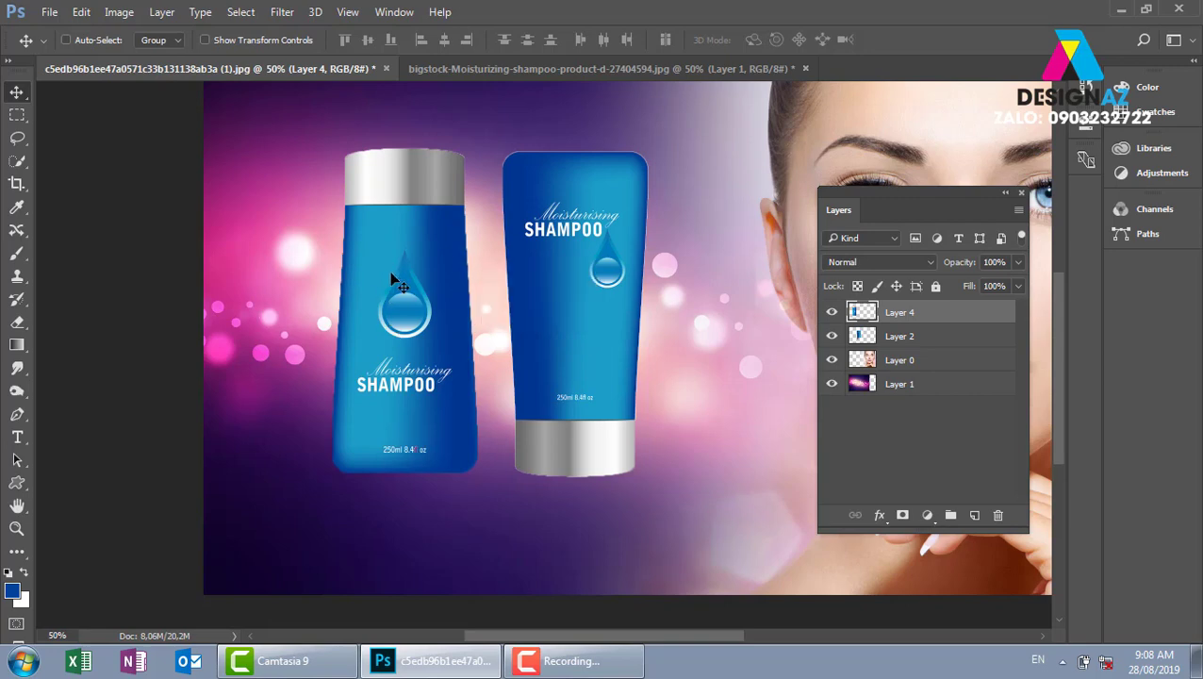
{"action": "mouse_move", "coordinate": [393, 277]}
{"action": "left_mouse_down"}
{"action": "mouse_move", "coordinate": [280, 331]}
{"action": "mouse_move", "coordinate": [352, 331]}
{"action": "left_mouse_up"}
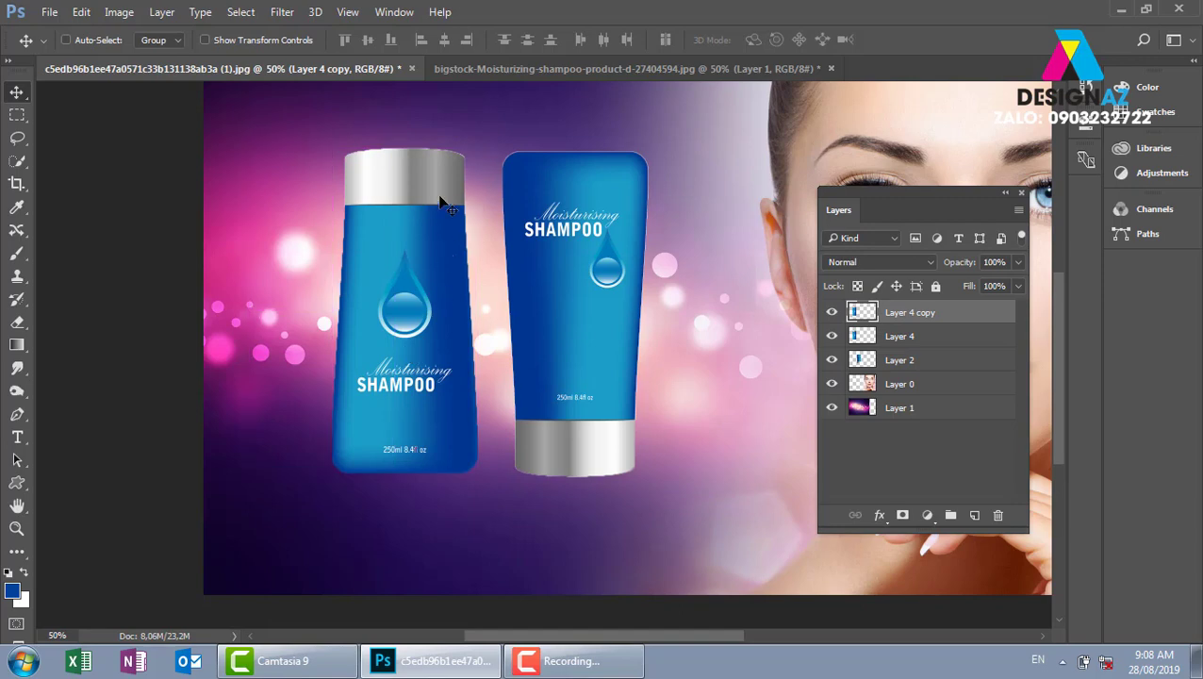
- Flip the bottle copy upside down directly beneath the original, redoing the transform once
{"action": "key", "text": "ctrl+t"}
{"action": "mouse_move", "coordinate": [405, 148]}
{"action": "left_mouse_down"}
{"action": "mouse_move", "coordinate": [404, 607]}
{"action": "mouse_move", "coordinate": [371, 610]}
{"action": "left_mouse_up"}
{"action": "key", "text": "Return"}
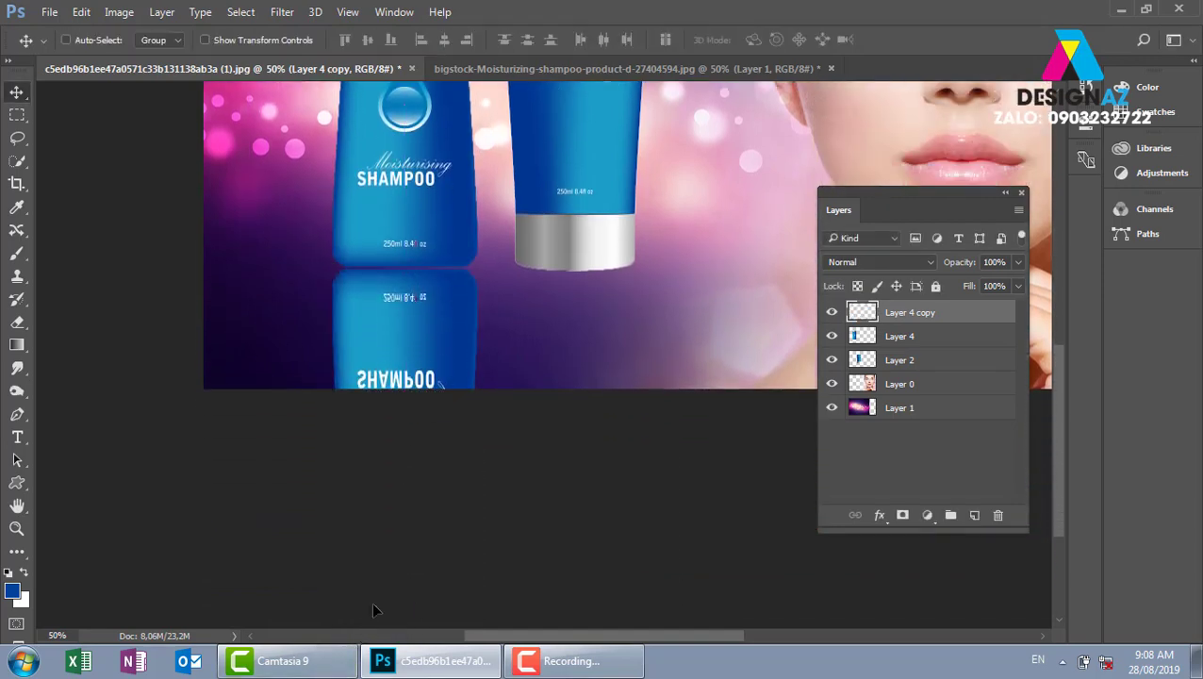
{"action": "left_click_drag", "start_coordinate": [441, 395], "coordinate": [340, 514]}
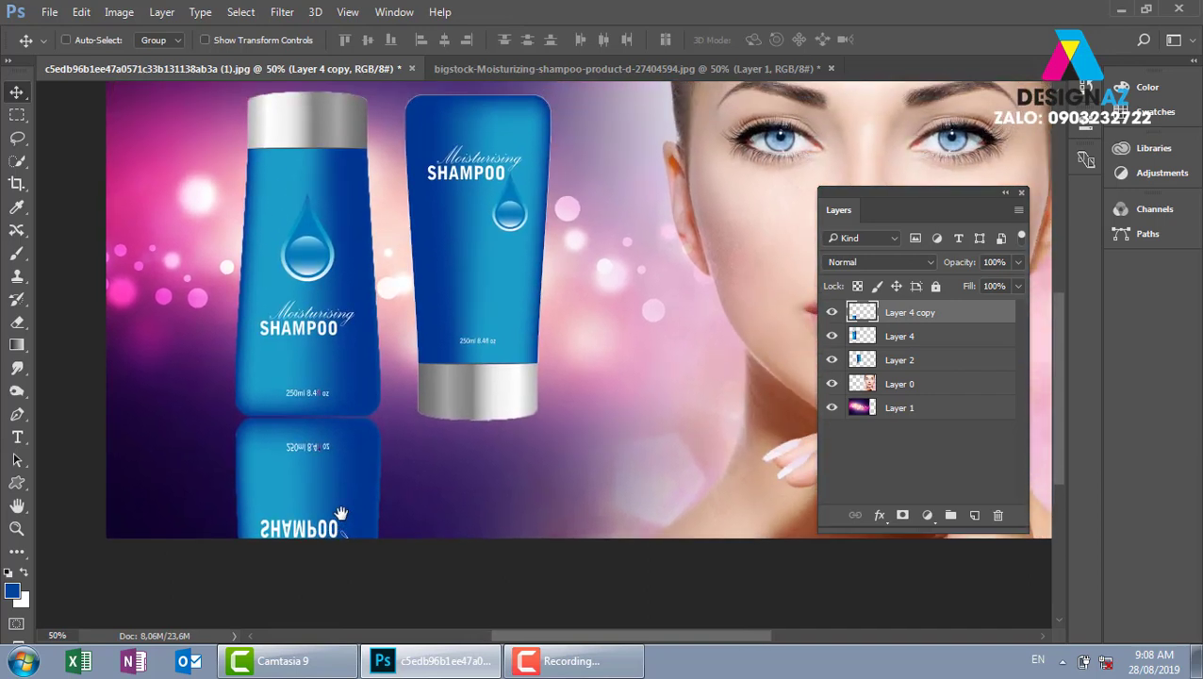
{"action": "key", "text": "ctrl"}
{"action": "key", "text": "ctrl+z"}
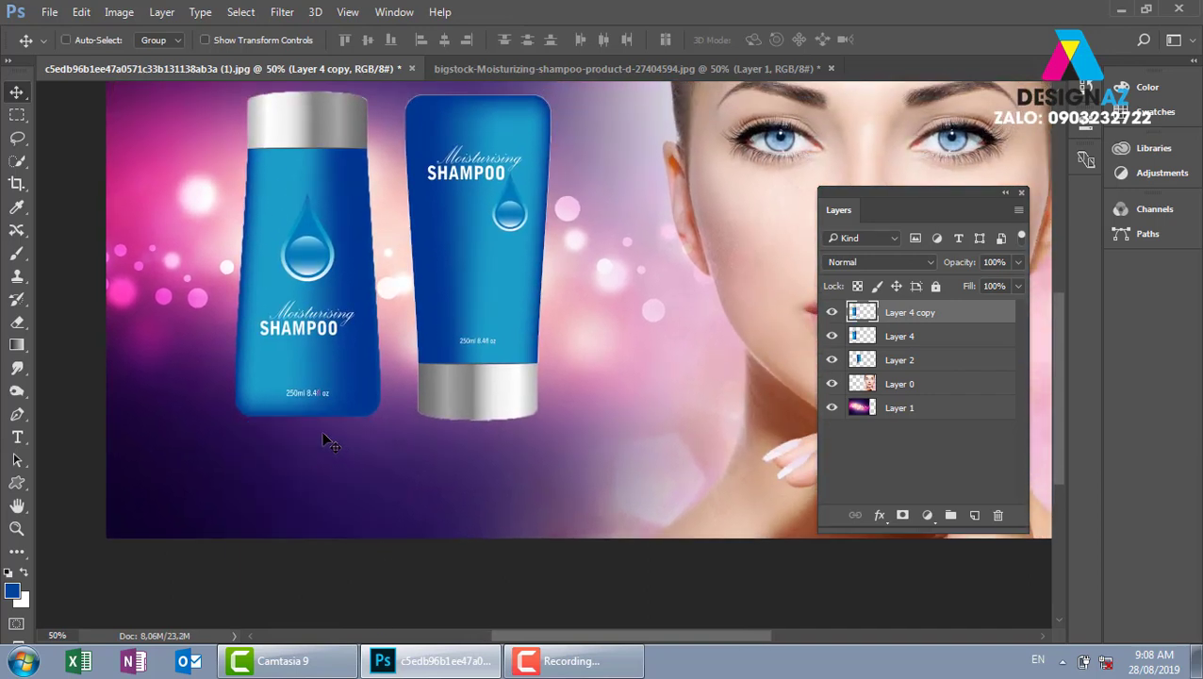
{"action": "key", "text": "ctrl+t"}
{"action": "left_click_drag", "start_coordinate": [308, 90], "coordinate": [294, 647]}
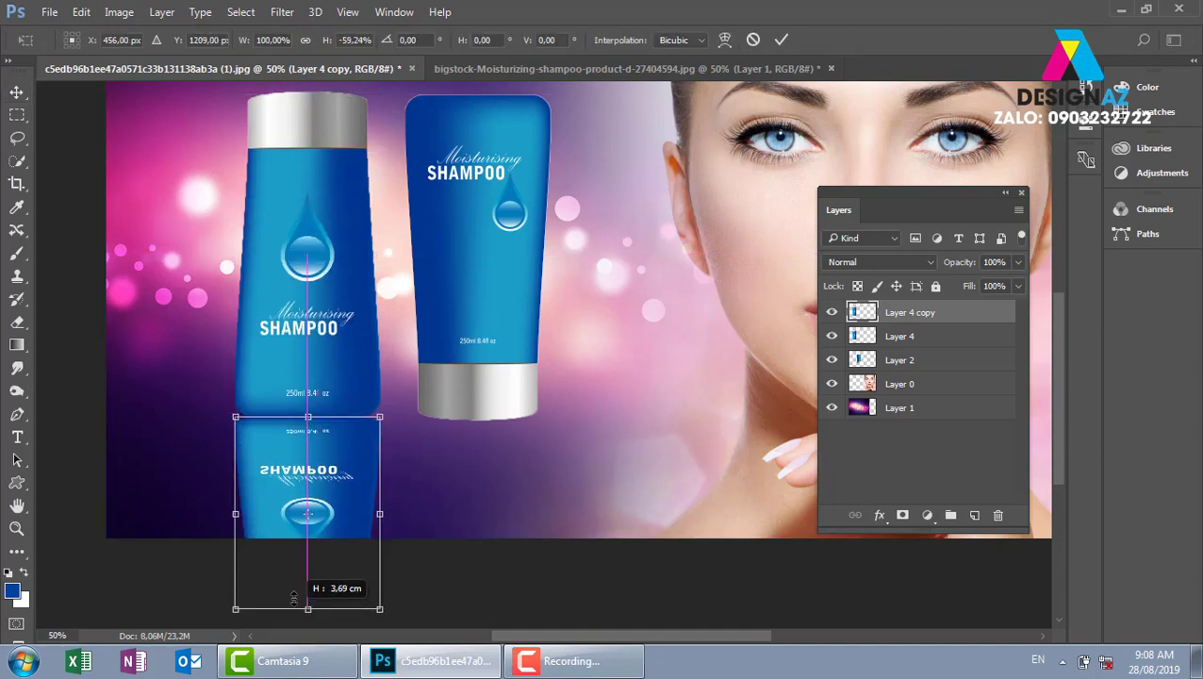
{"action": "key", "text": "Return"}
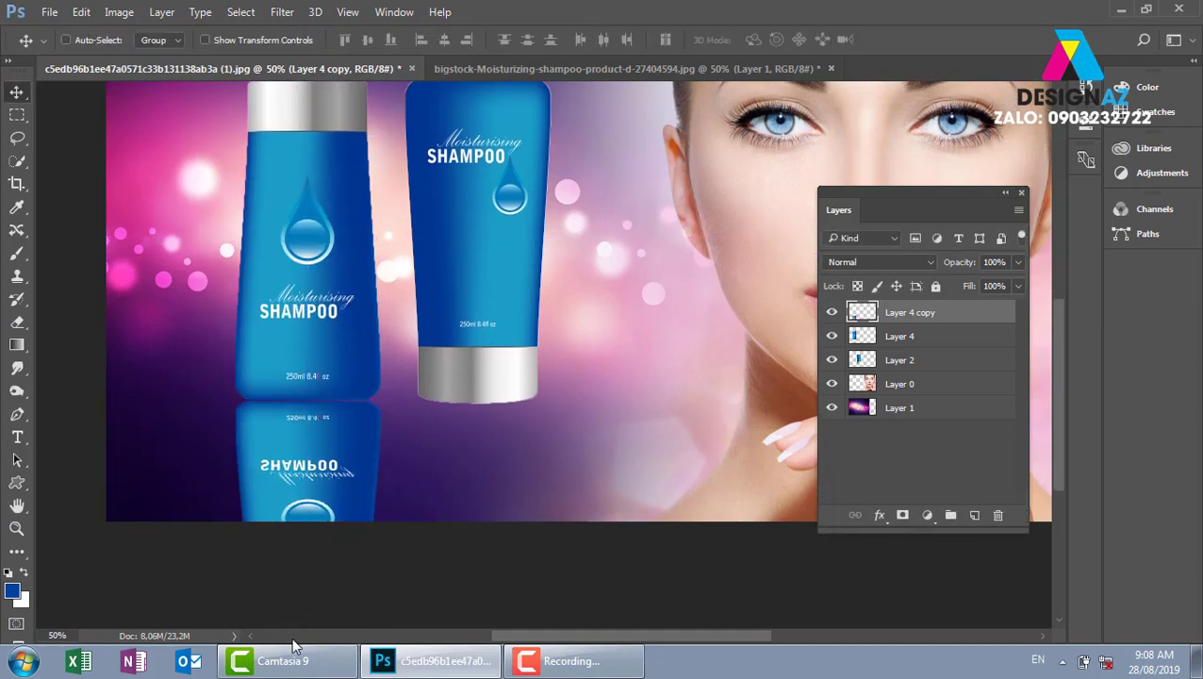
- Select the bottom part of the reflection and feather the selection by 100 px
{"action": "left_click", "coordinate": [17, 114]}
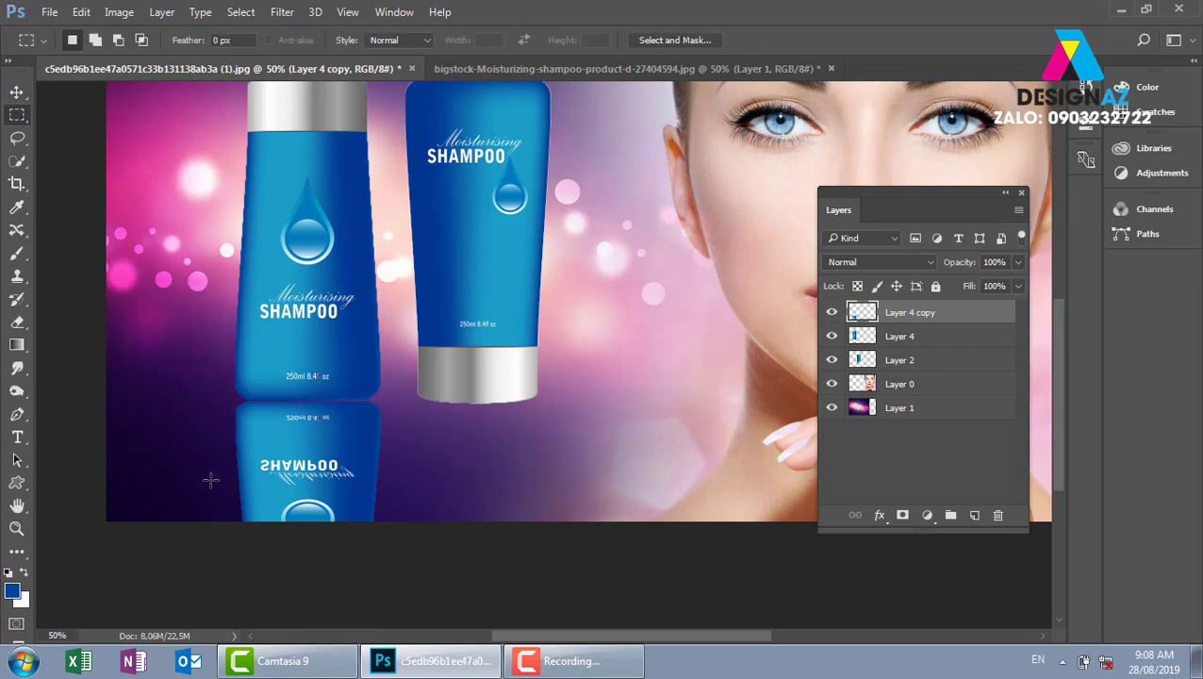
{"action": "mouse_move", "coordinate": [106, 462]}
{"action": "left_mouse_down"}
{"action": "mouse_move", "coordinate": [558, 589]}
{"action": "mouse_move", "coordinate": [268, 396]}
{"action": "left_mouse_up"}
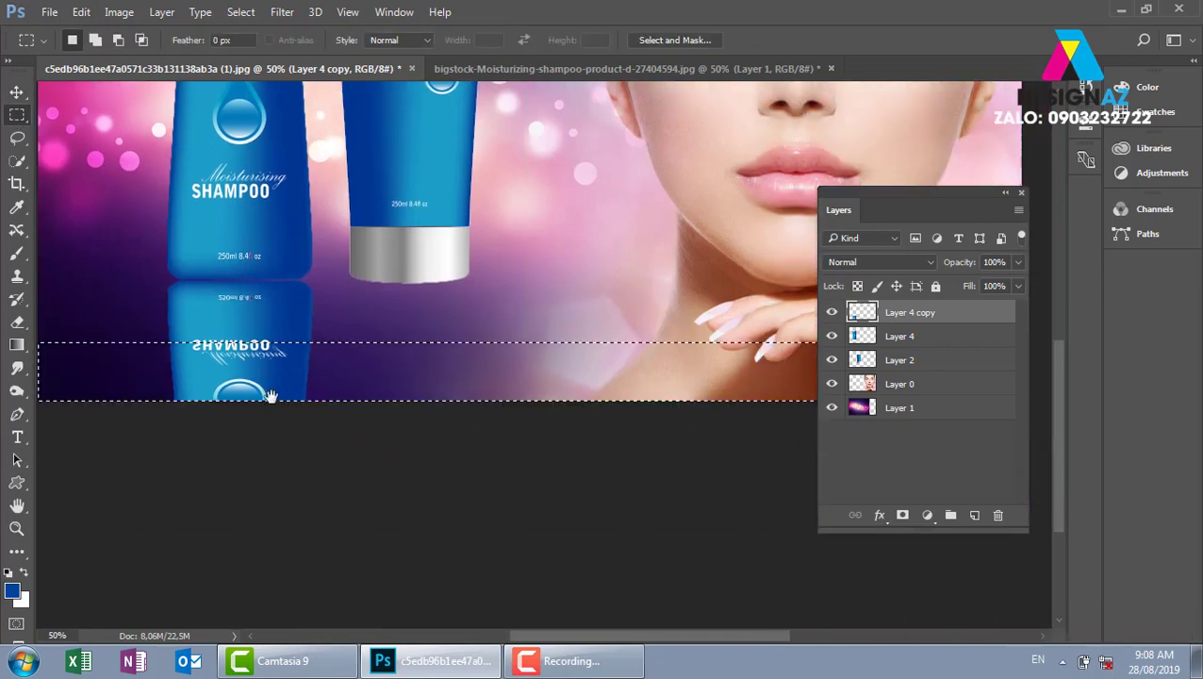
{"action": "key", "text": "shift"}
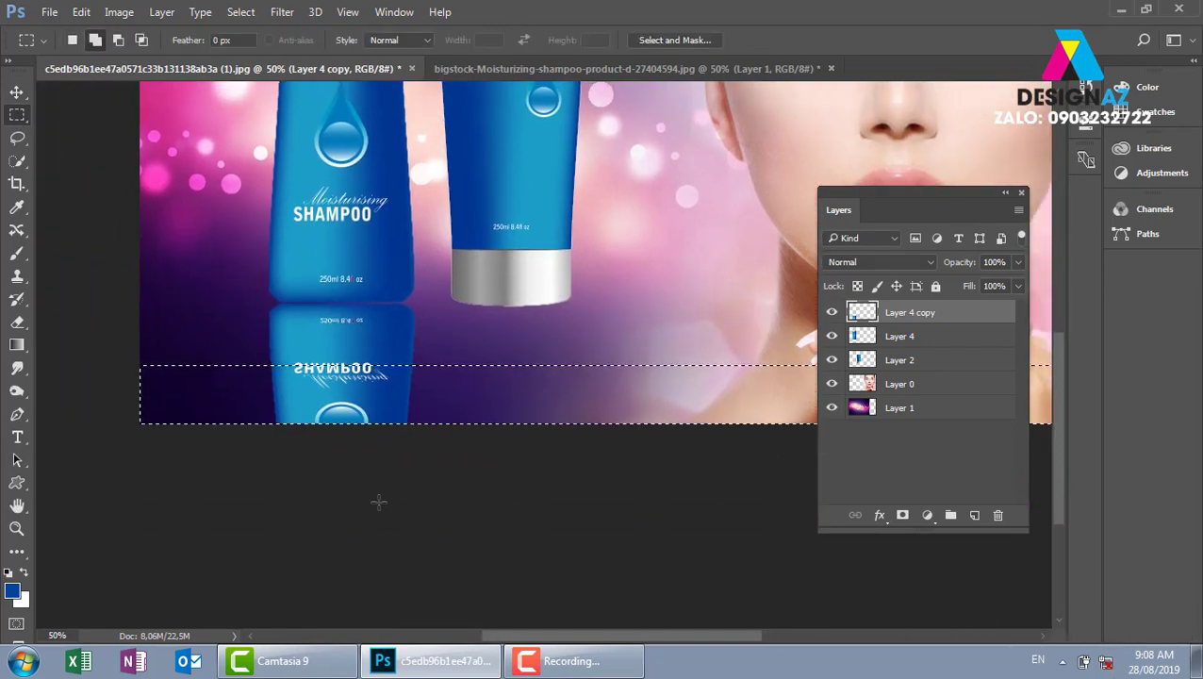
{"action": "key", "text": "shift+F6"}
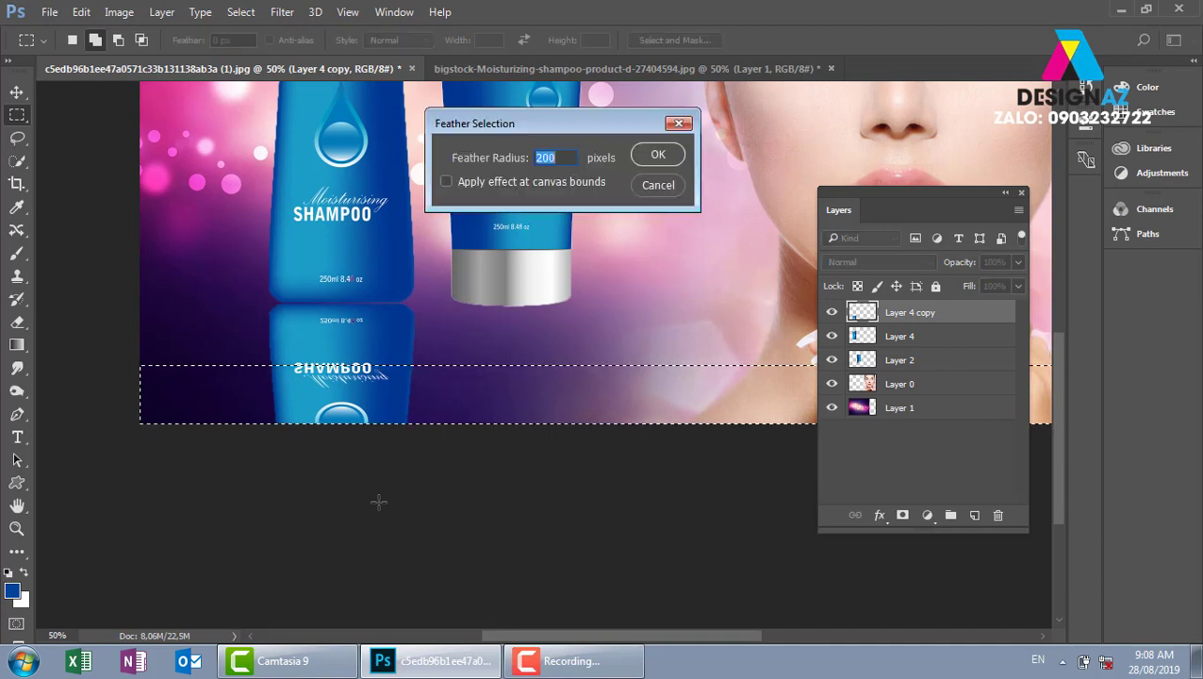
{"action": "type", "text": "1"}
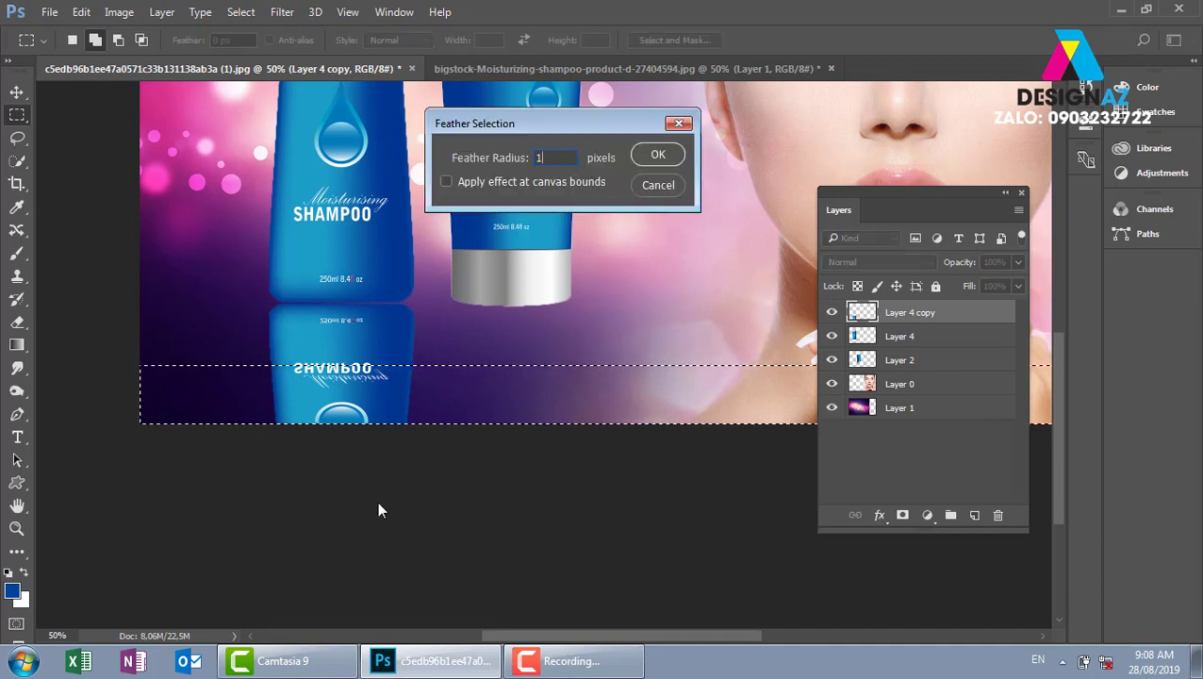
{"action": "type", "text": "00"}
{"action": "key", "text": "Return"}
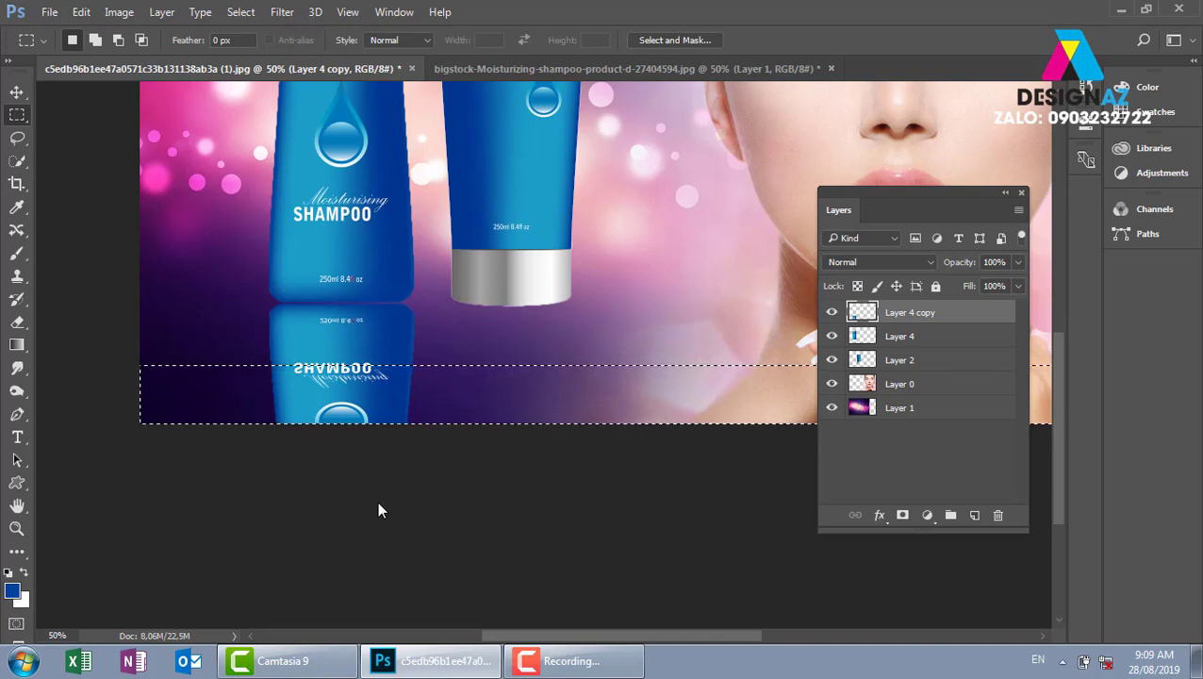
- Delete the feathered area twice to fade the reflection, then set it to 50% opacity
{"action": "key", "text": "Delete"}
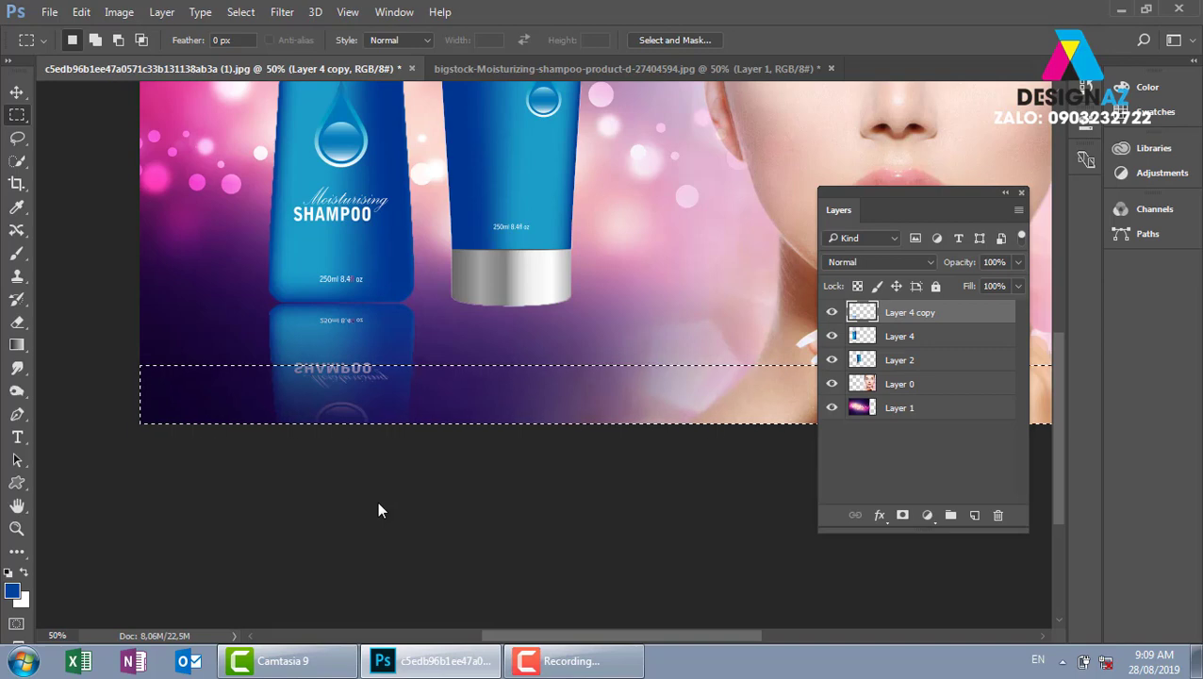
{"action": "key", "text": "Delete"}
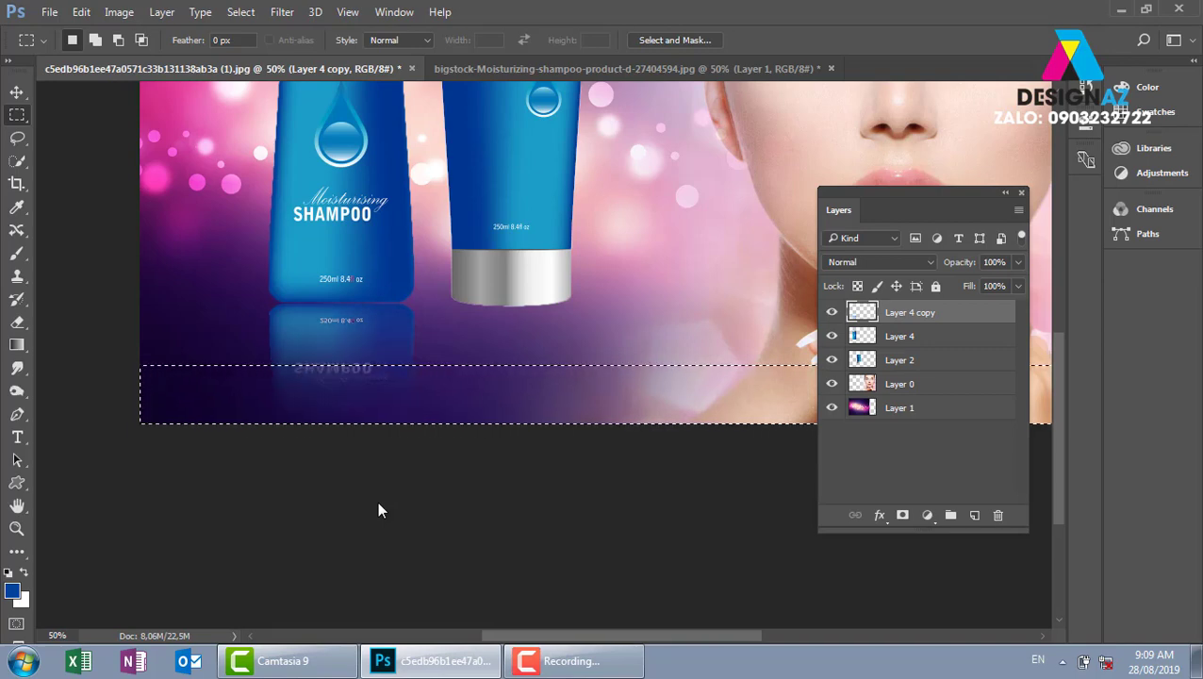
{"action": "key", "text": "ctrl+z"}
{"action": "key", "text": "ctrl+z"}
{"action": "key", "text": "ctrl+z"}
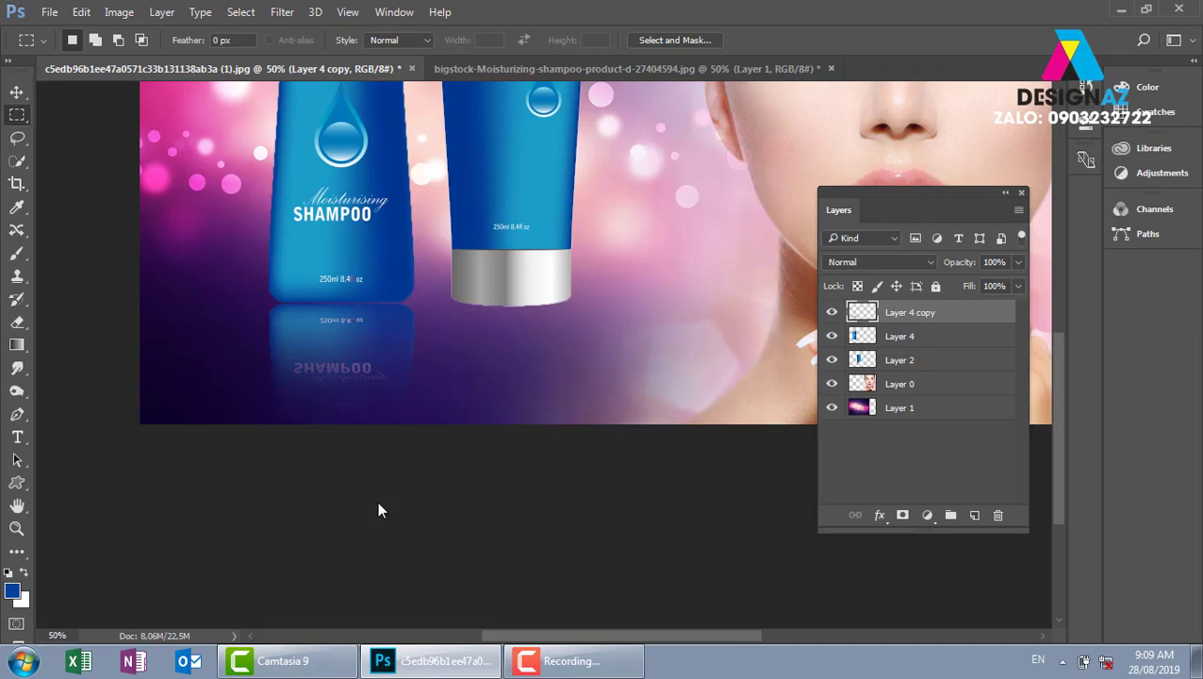
{"action": "key", "text": "5"}
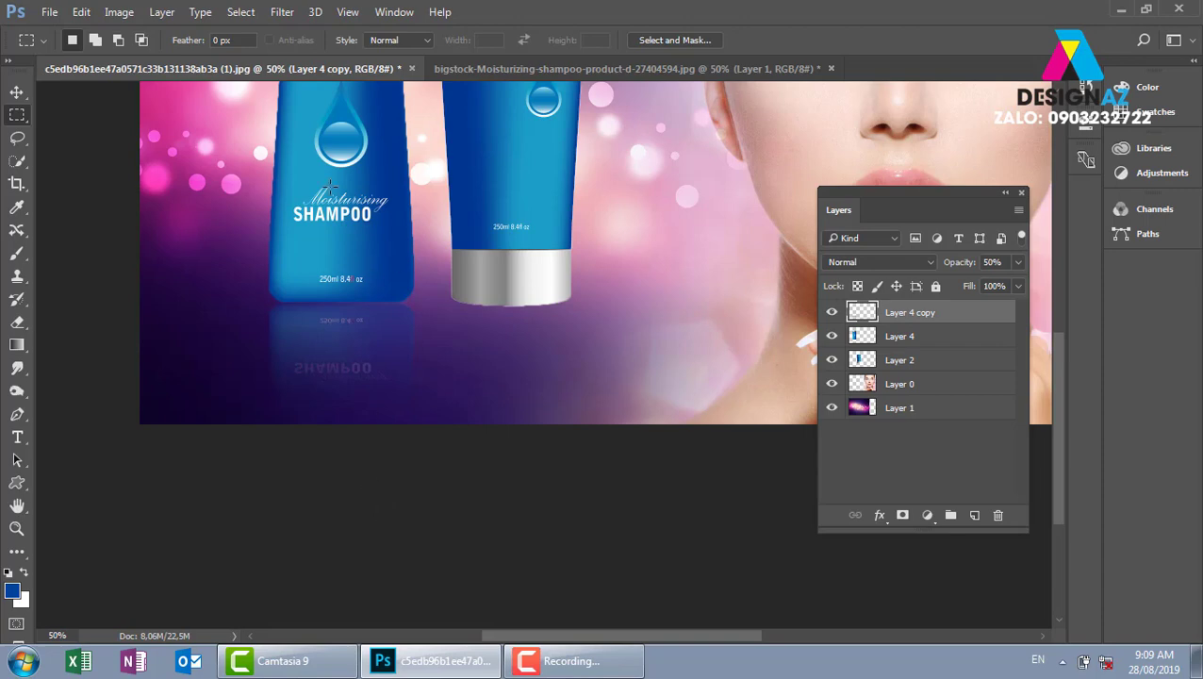
- Select Layer 2, the right tube, and duplicate it in place as a new layer
{"action": "key", "text": "v"}
{"action": "right_click", "coordinate": [548, 187]}
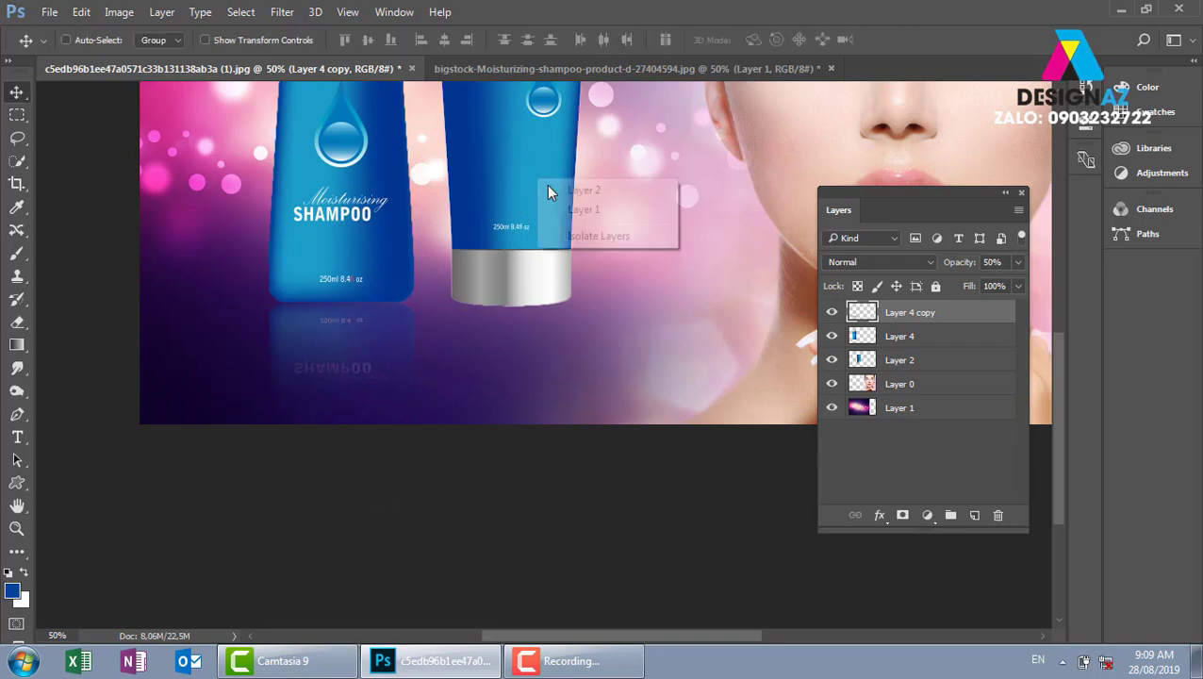
{"action": "left_click", "coordinate": [558, 189]}
{"action": "key", "text": "ctrl+minus"}
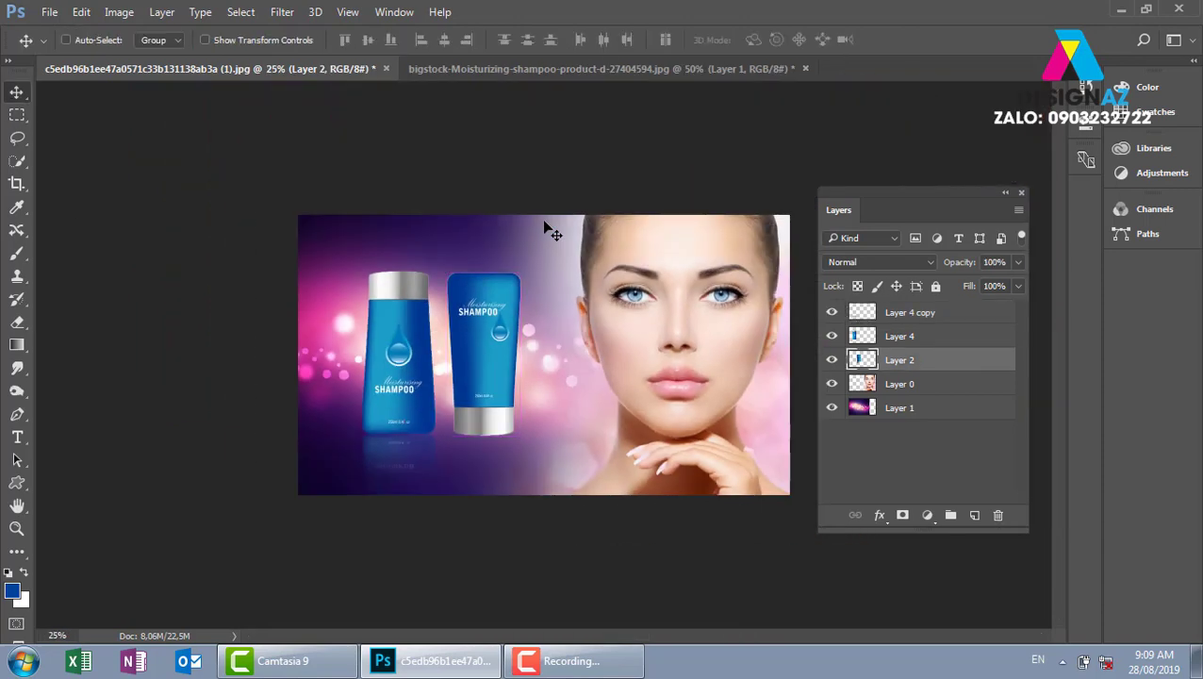
{"action": "key", "text": "ctrl"}
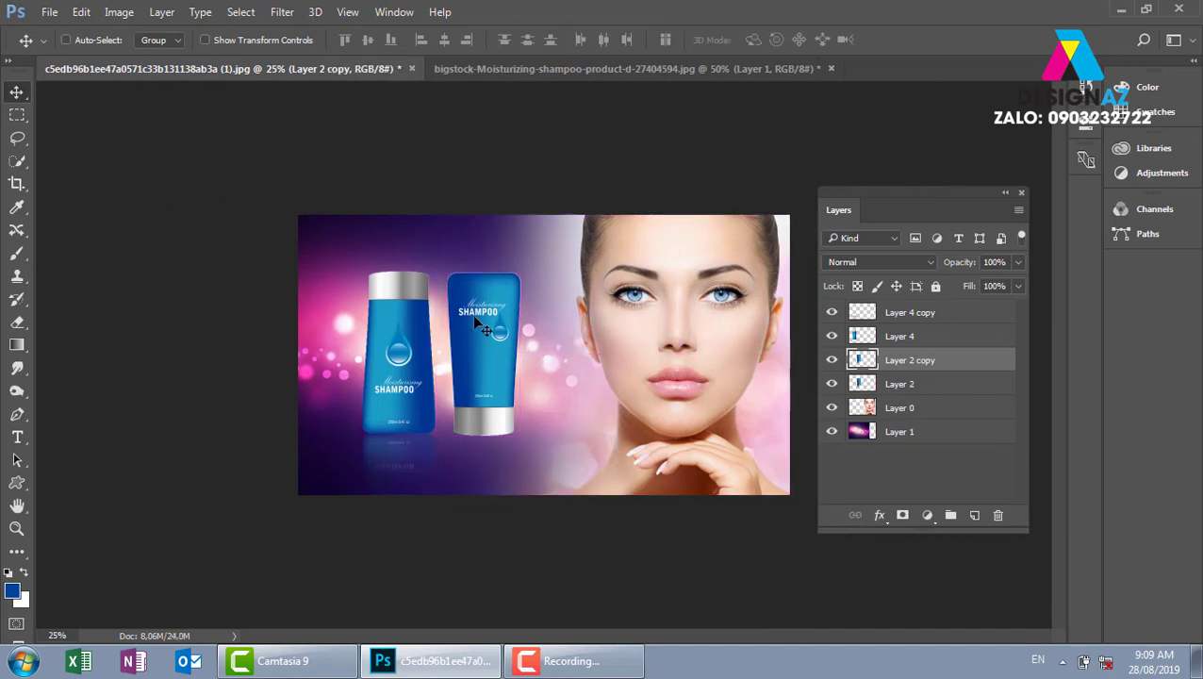
{"action": "left_click_drag", "start_coordinate": [471, 314], "coordinate": [515, 318]}
{"action": "key", "text": "ctrl+z"}
- Flip the Layer 2 copy vertically beneath the right tube as its reflection
{"action": "key", "text": "ctrl+plus"}
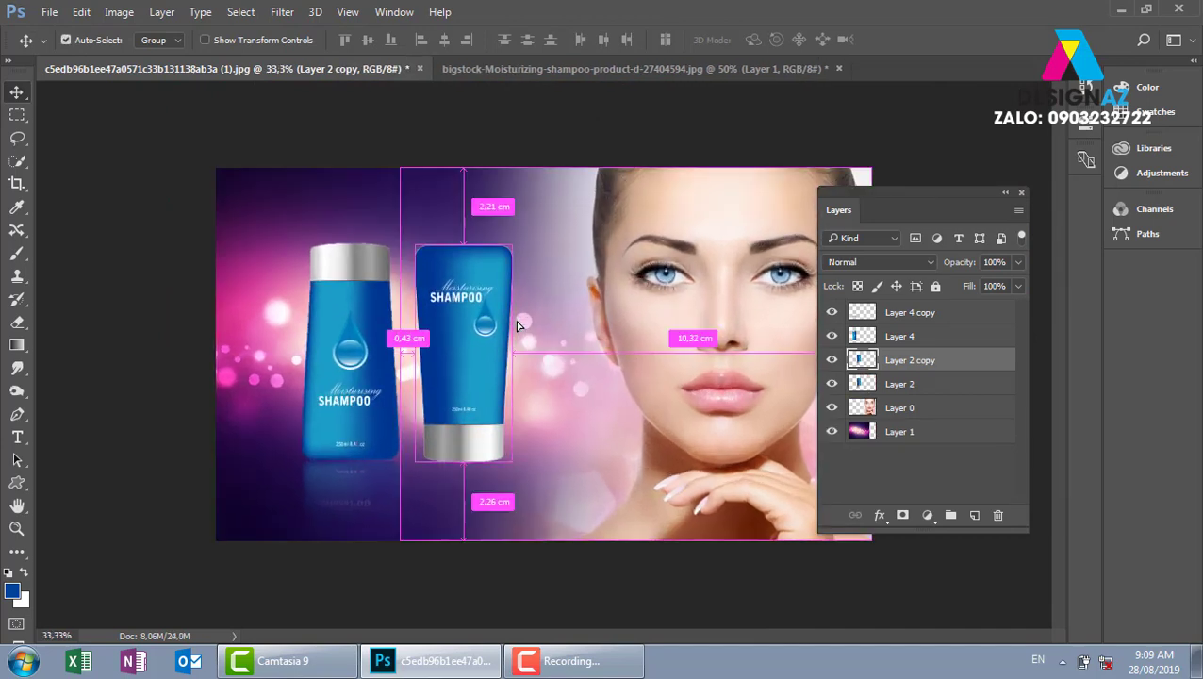
{"action": "key", "text": "ctrl+t"}
{"action": "mouse_move", "coordinate": [463, 462]}
{"action": "left_mouse_down"}
{"action": "mouse_move", "coordinate": [463, 446]}
{"action": "mouse_move", "coordinate": [463, 596]}
{"action": "left_mouse_up"}
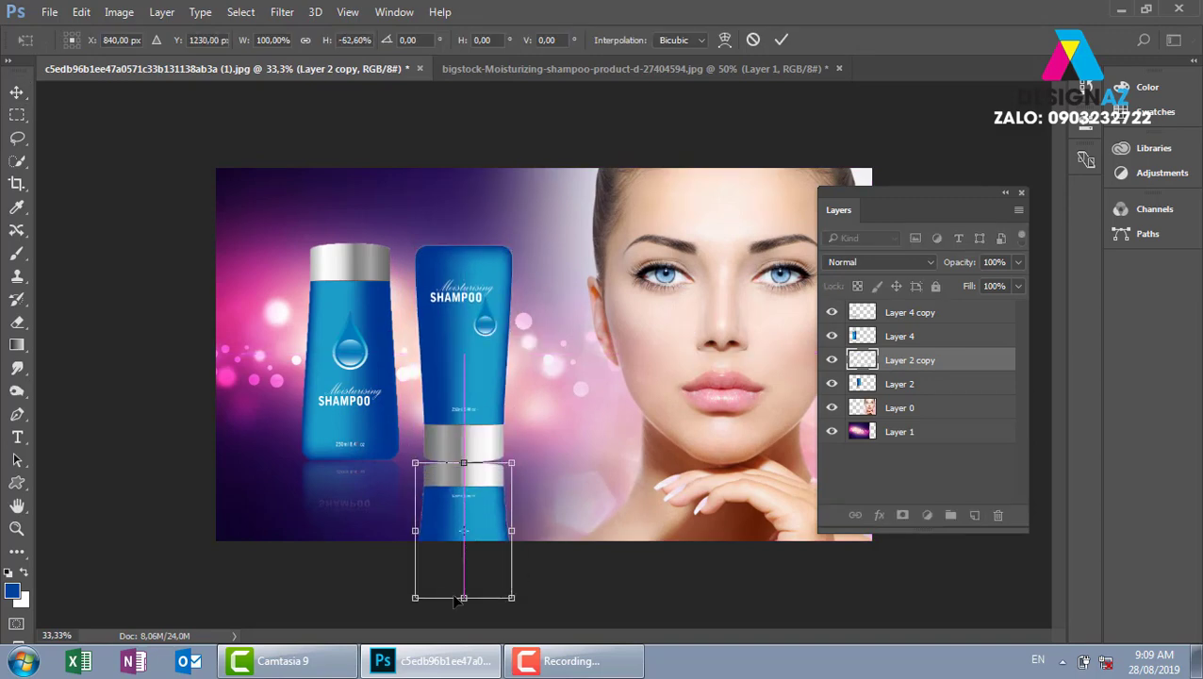
{"action": "key", "text": "Return"}
{"action": "key", "text": "ctrl+plus"}
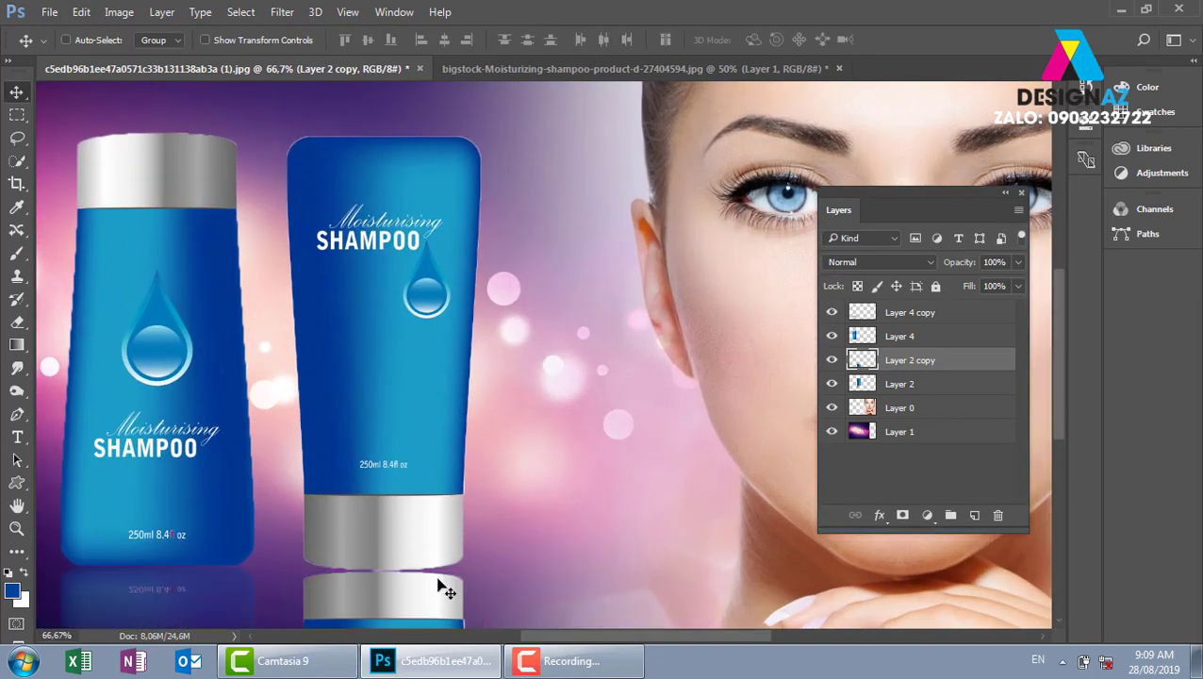
{"action": "key", "text": "ctrl+plus"}
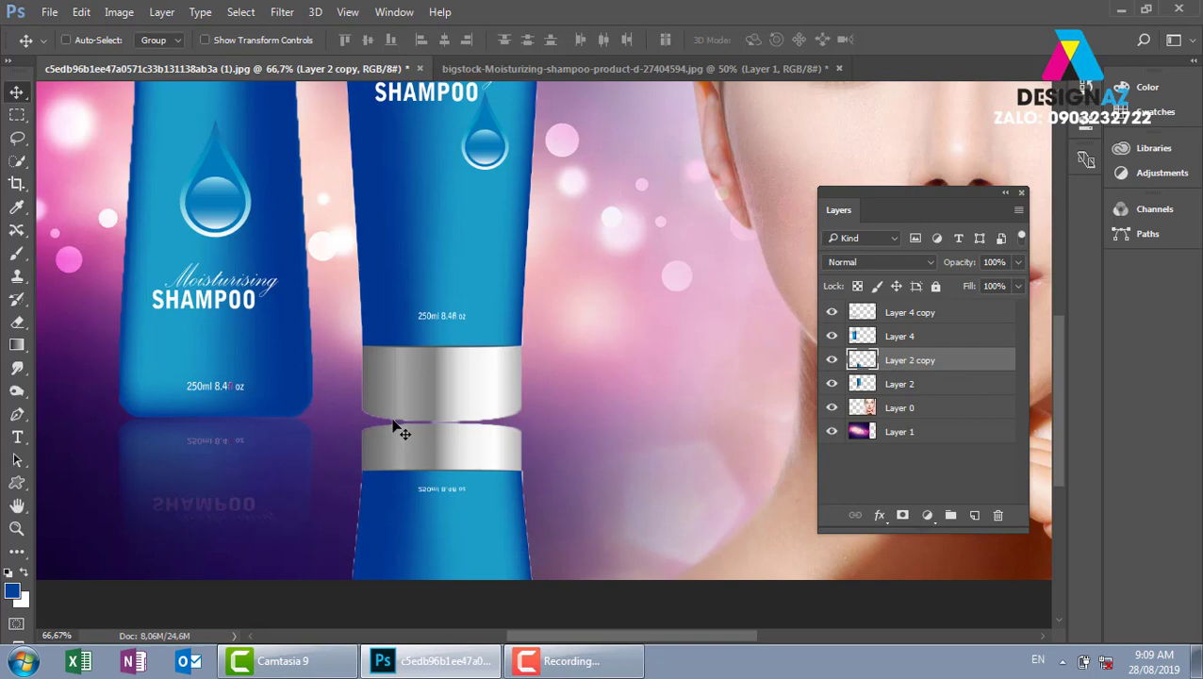
{"action": "key", "text": "ctrl+t"}
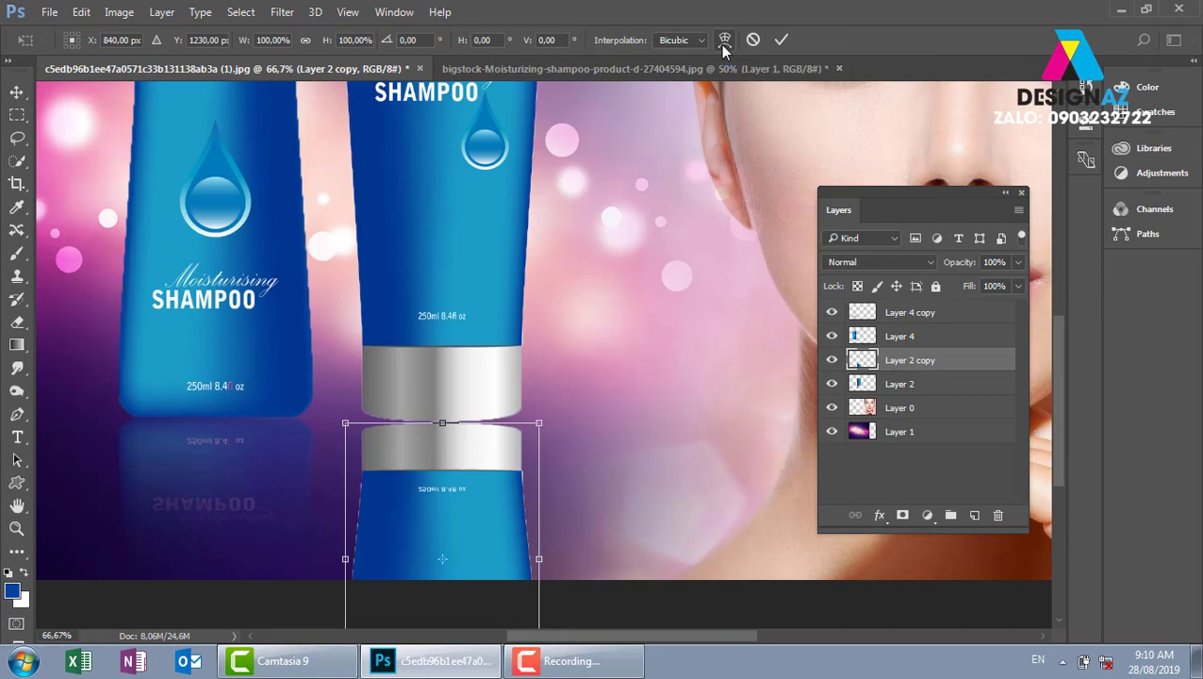
- Apply an Arch warp with -17.2% bend to the Layer 2 copy so its top fits the cap
{"action": "left_click", "coordinate": [724, 45]}
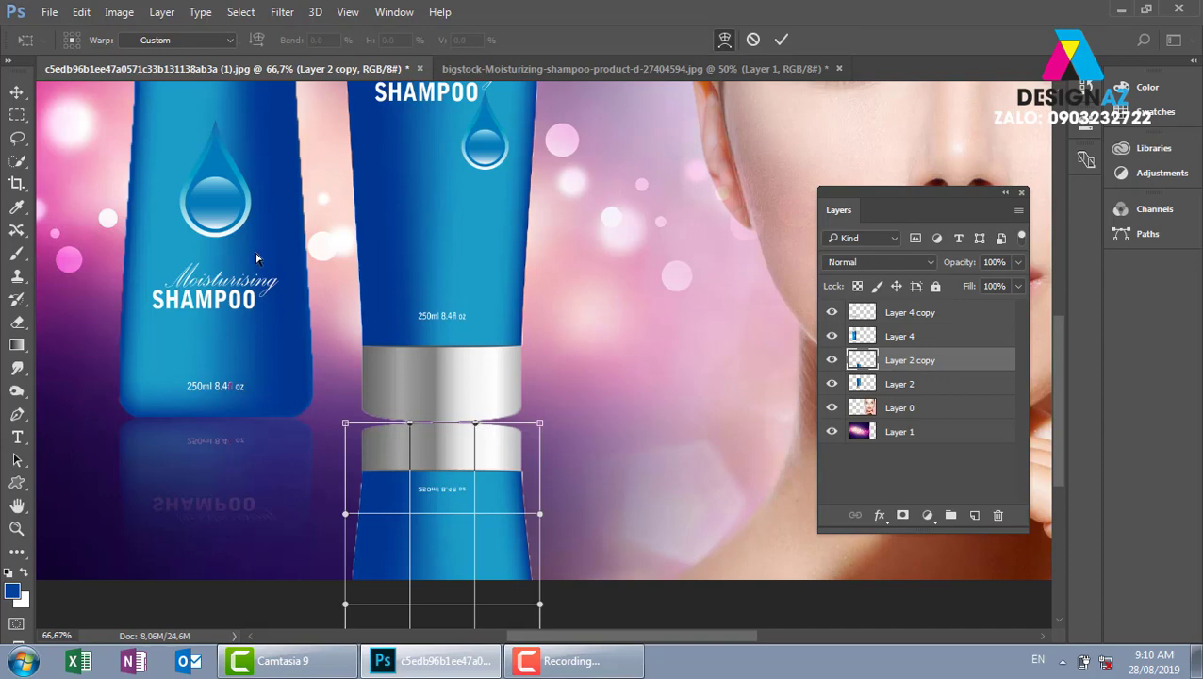
{"action": "left_click", "coordinate": [178, 45]}
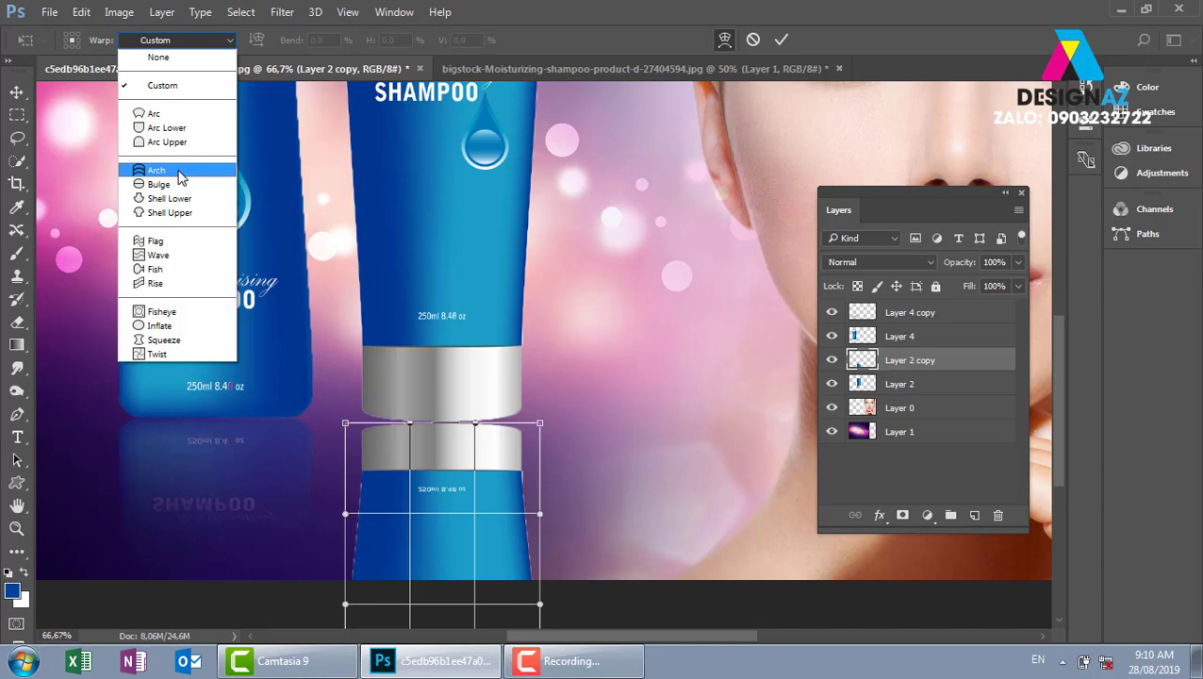
{"action": "left_click", "coordinate": [178, 173]}
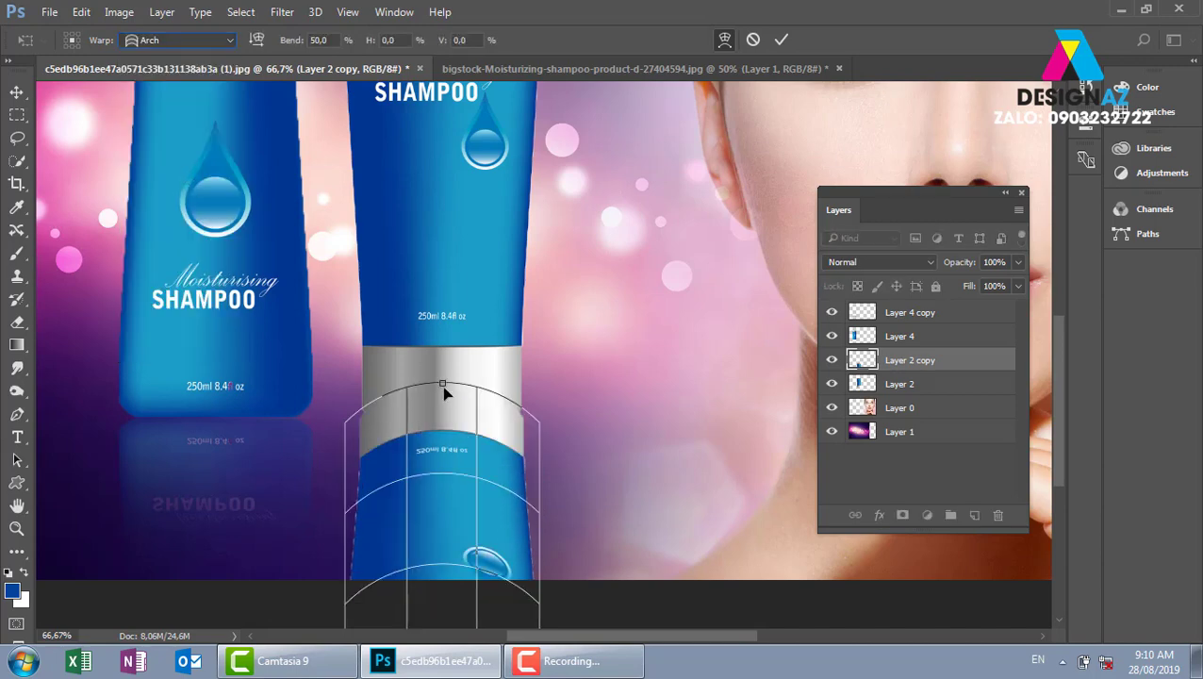
{"action": "left_click_drag", "start_coordinate": [444, 388], "coordinate": [439, 440]}
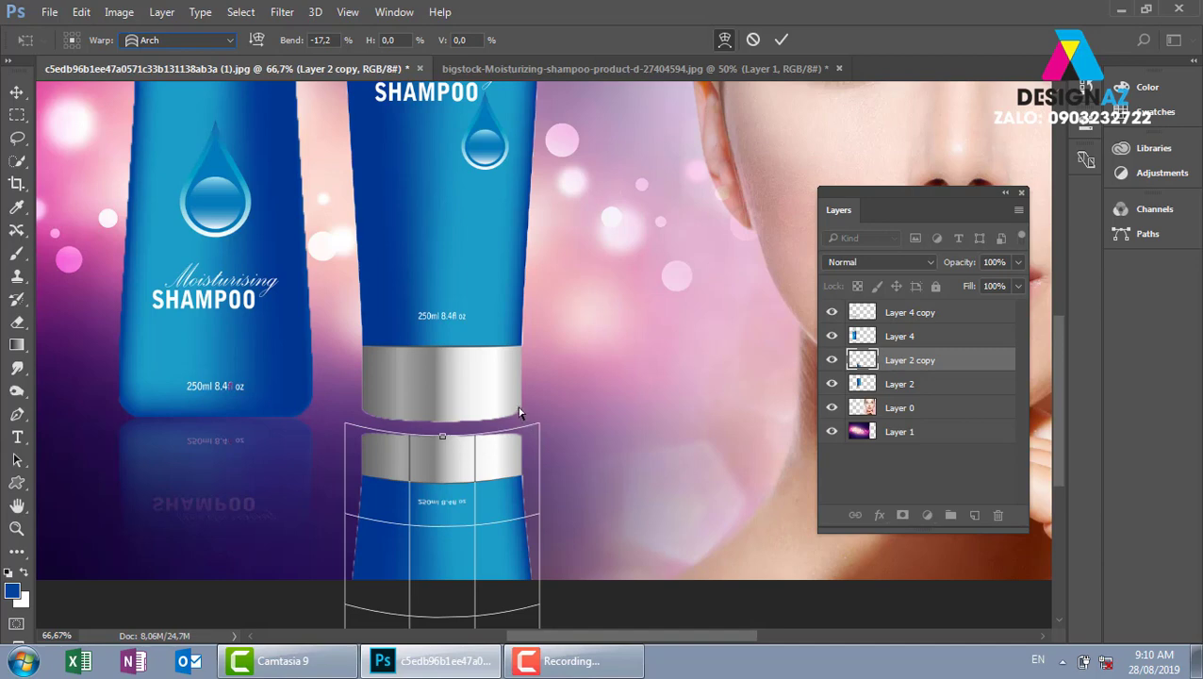
{"action": "left_click", "coordinate": [782, 39]}
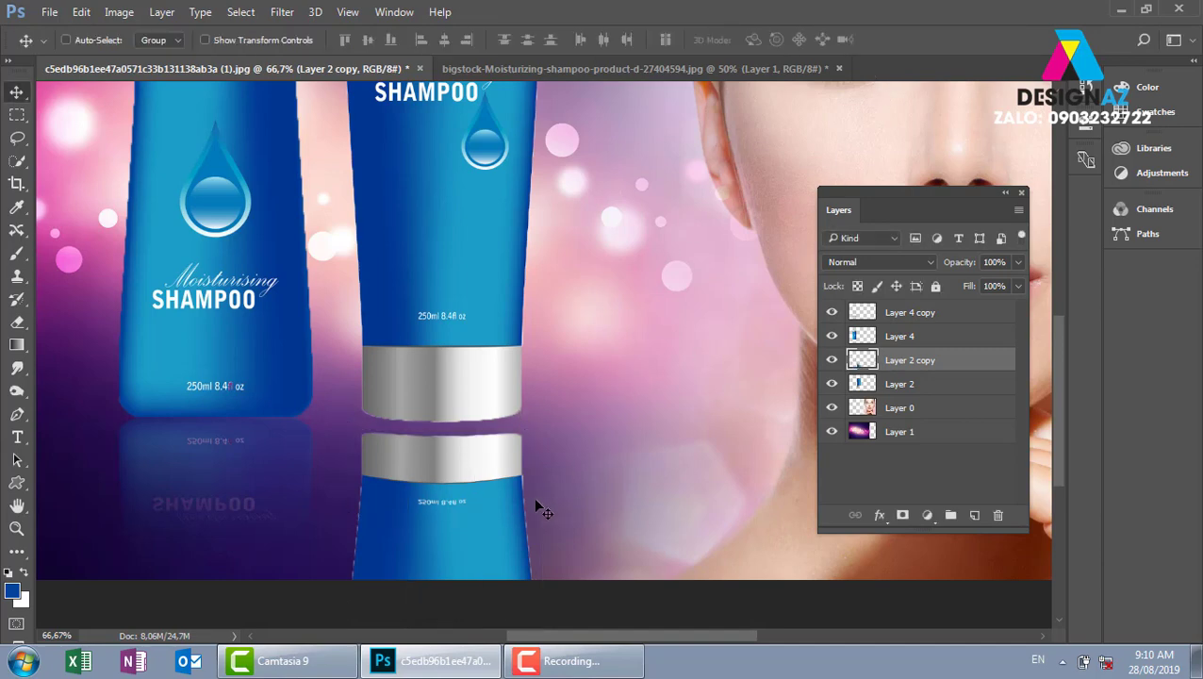
- Move the reflection layer below Layer 2 and nudge it against the silver band
{"action": "left_click_drag", "start_coordinate": [493, 528], "coordinate": [496, 508]}
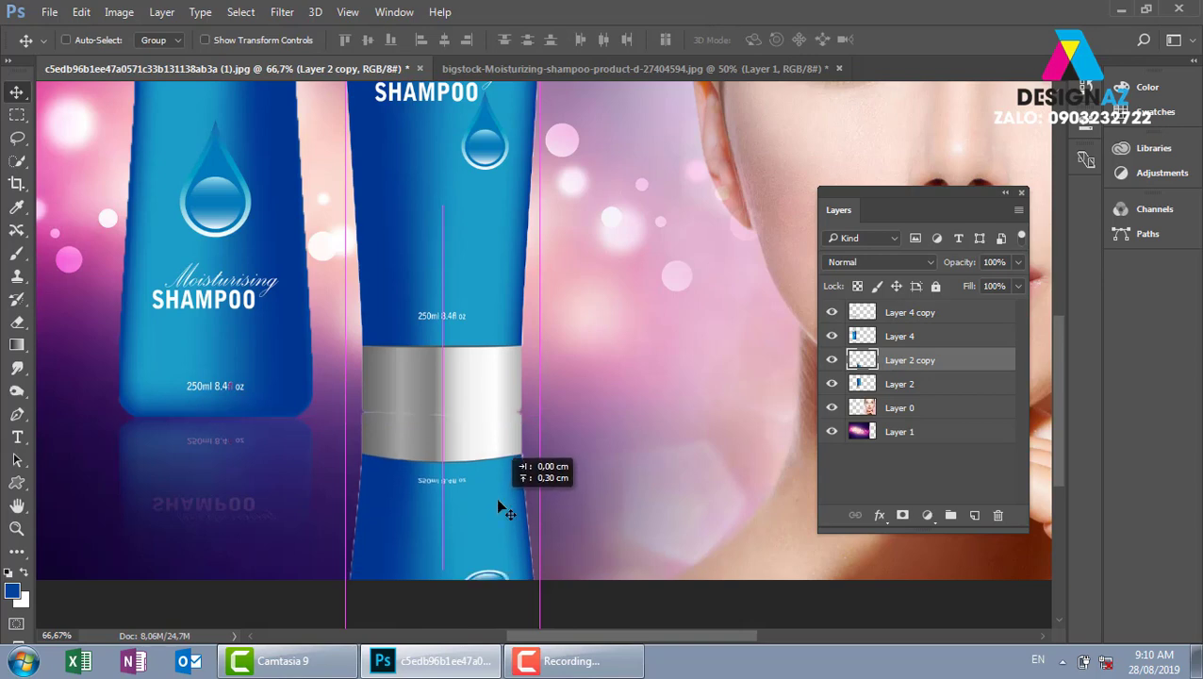
{"action": "key", "text": "ctrl+bracketleft"}
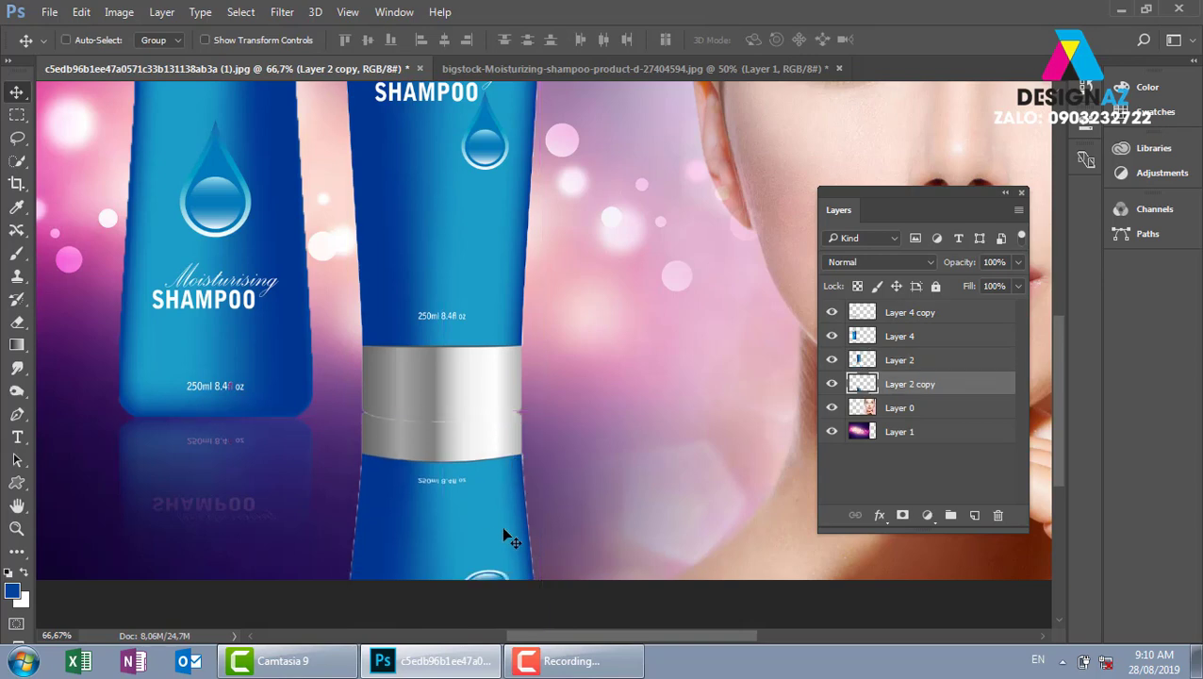
{"action": "key", "text": "Down"}
{"action": "key", "text": "Down"}
{"action": "key", "text": "Down"}
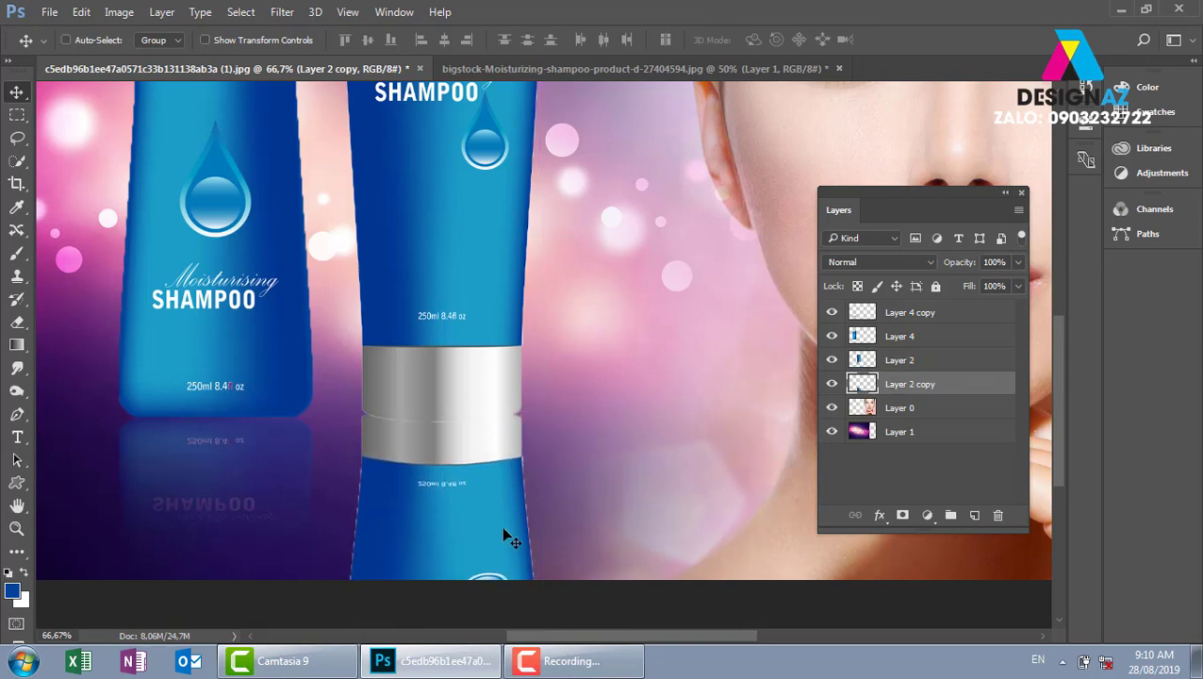
{"action": "key", "text": "Down"}
{"action": "key", "text": "Down"}
{"action": "key", "text": "Up"}
{"action": "key", "text": "Up"}
{"action": "key", "text": "Up"}
{"action": "key", "text": "Up"}
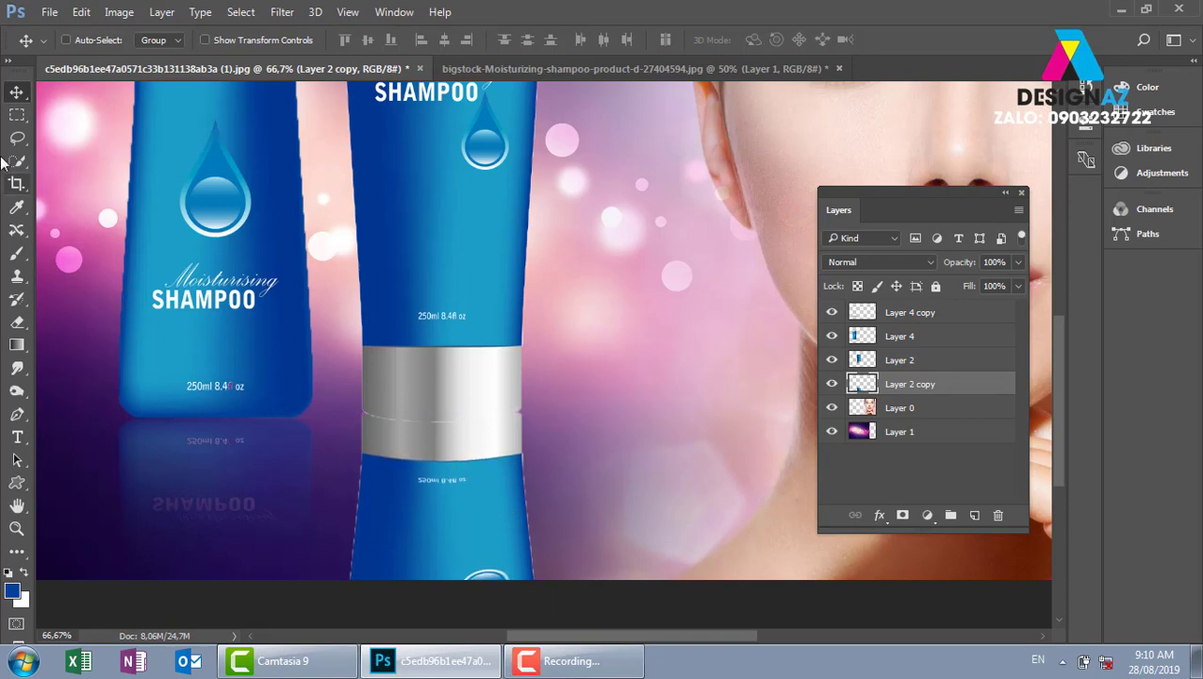
- Fade the reflection's lower part by deleting a bottom strip feathered at 100 pixels
{"action": "left_click", "coordinate": [16, 117]}
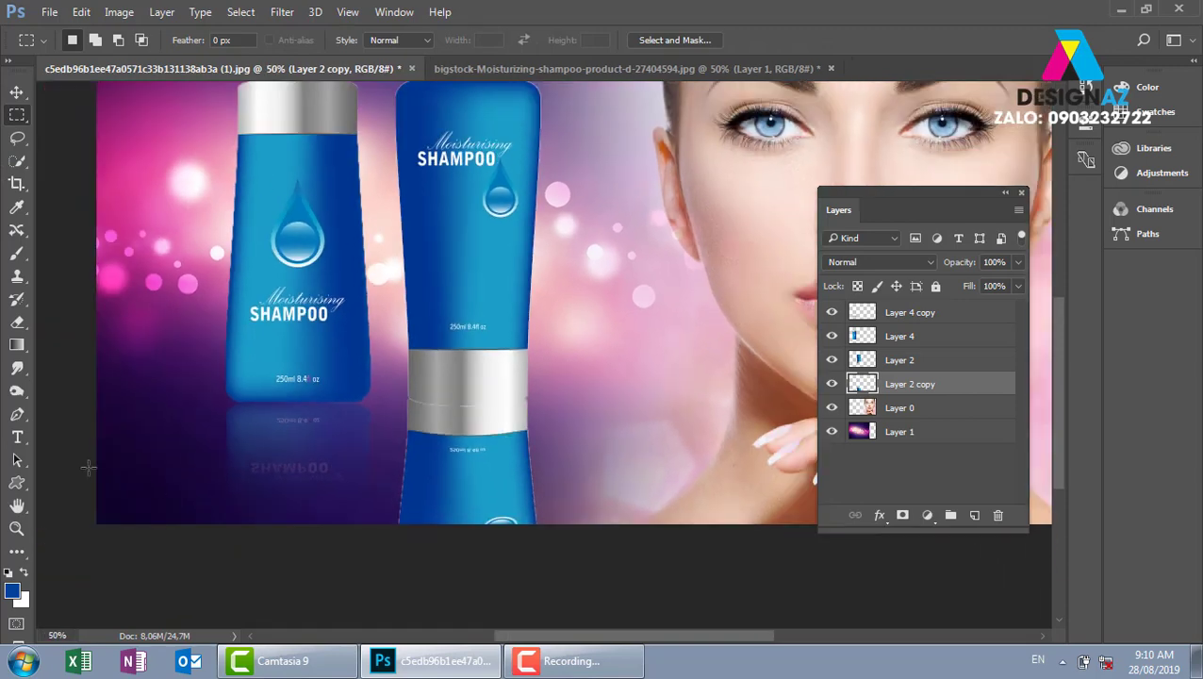
{"action": "left_click_drag", "start_coordinate": [89, 465], "coordinate": [739, 510]}
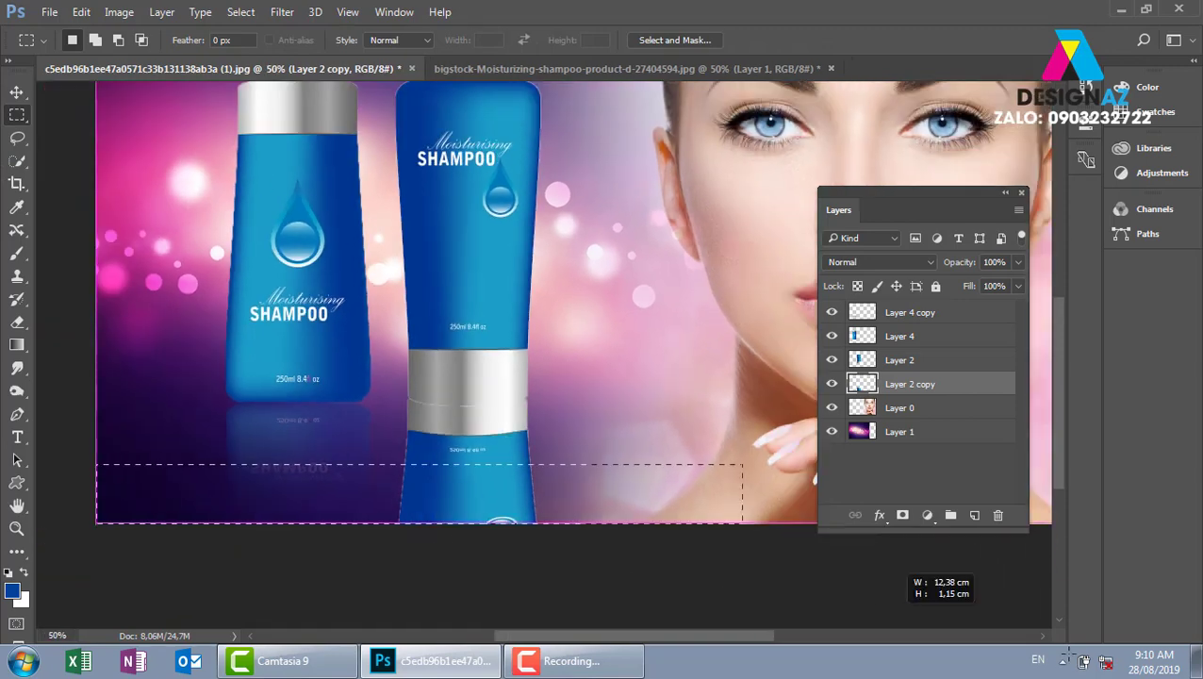
{"action": "key", "text": "ctrl+minus"}
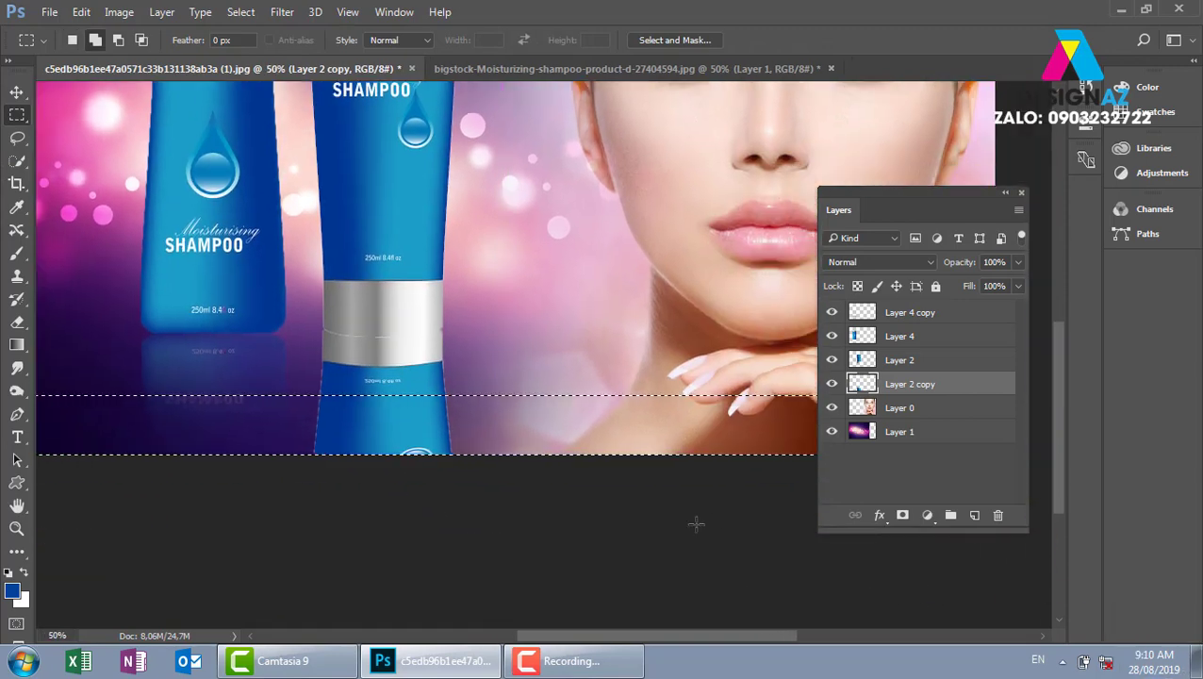
{"action": "key", "text": "shift+F6"}
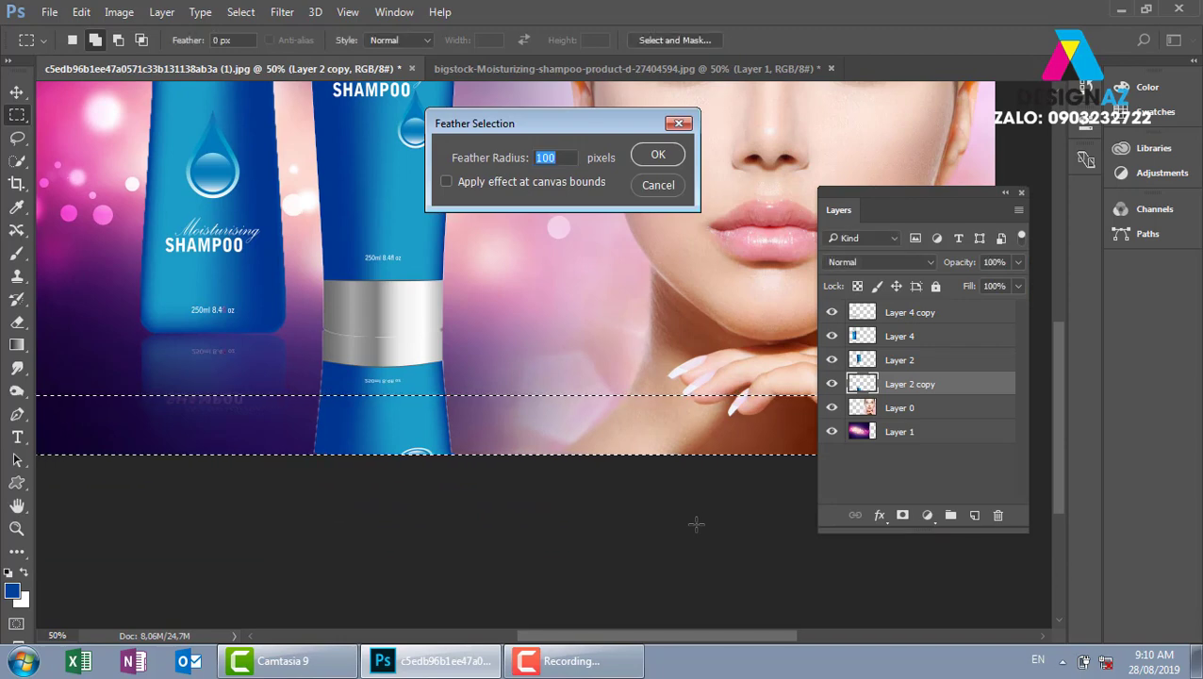
{"action": "key", "text": "Return"}
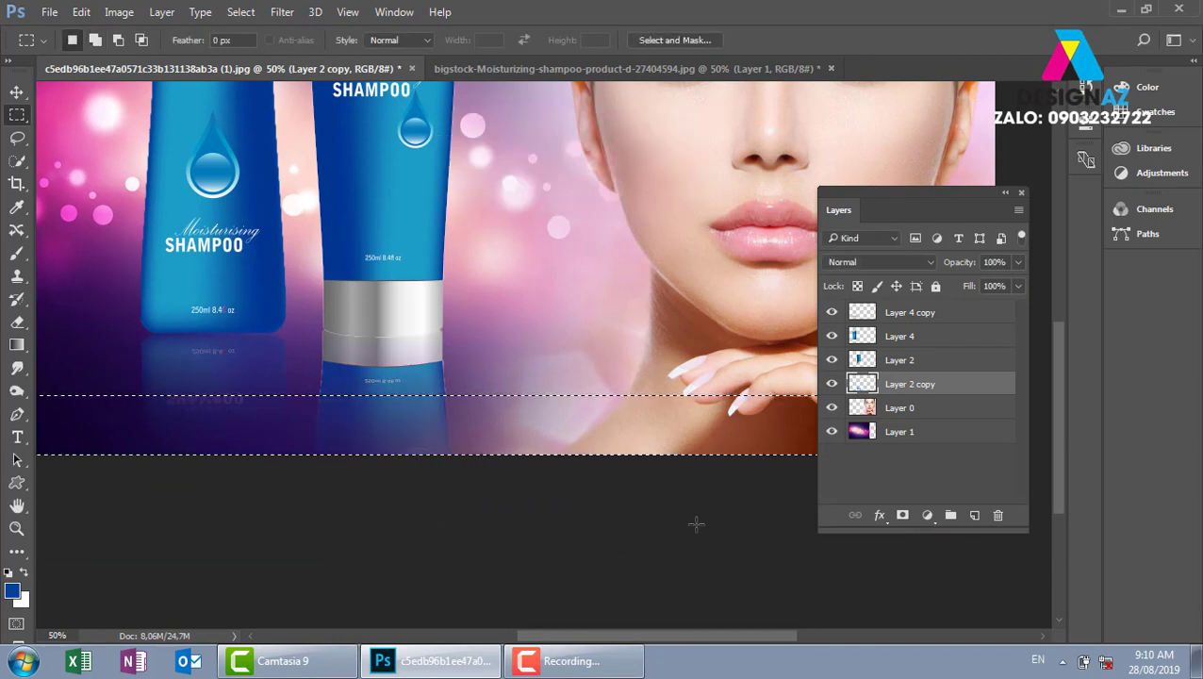
{"action": "key", "text": "Delete"}
{"action": "key", "text": "ctrl+d"}
- Set the reflection to 50% opacity and nudge it up toward the cap
{"action": "key", "text": "v"}
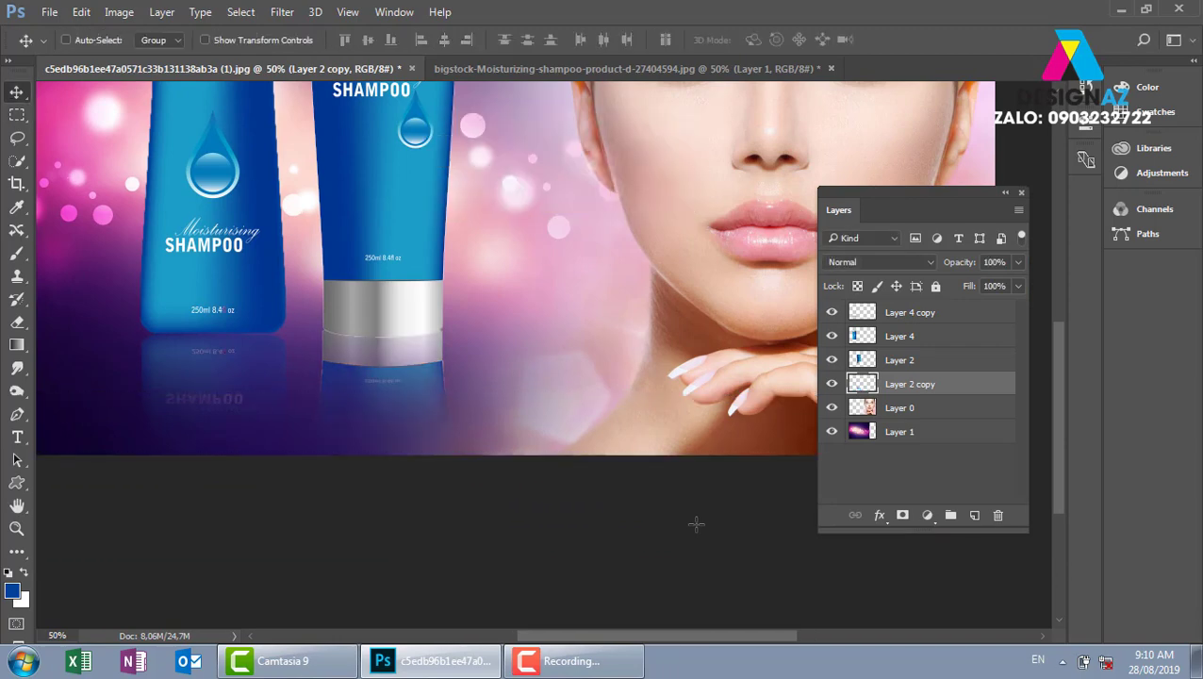
{"action": "key", "text": "5"}
{"action": "left_click_drag", "start_coordinate": [448, 415], "coordinate": [425, 402]}
{"action": "key", "text": "Up"}
{"action": "key", "text": "Up"}
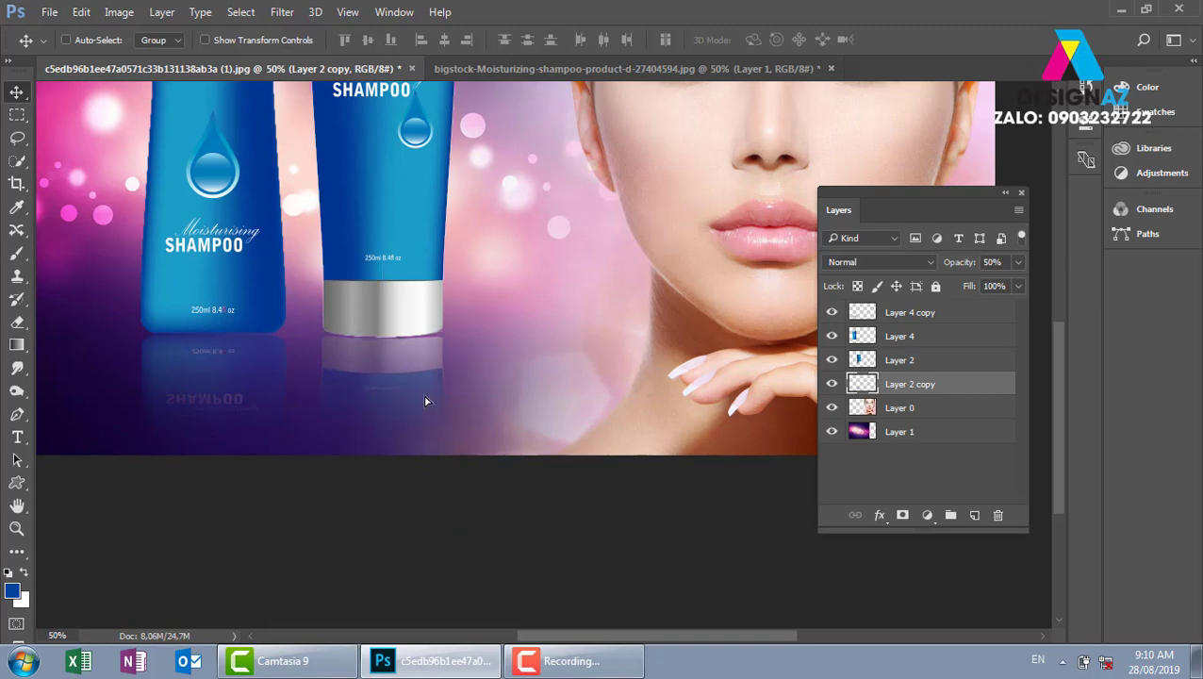
{"action": "key", "text": "Up"}
{"action": "left_click_drag", "start_coordinate": [463, 236], "coordinate": [461, 334]}
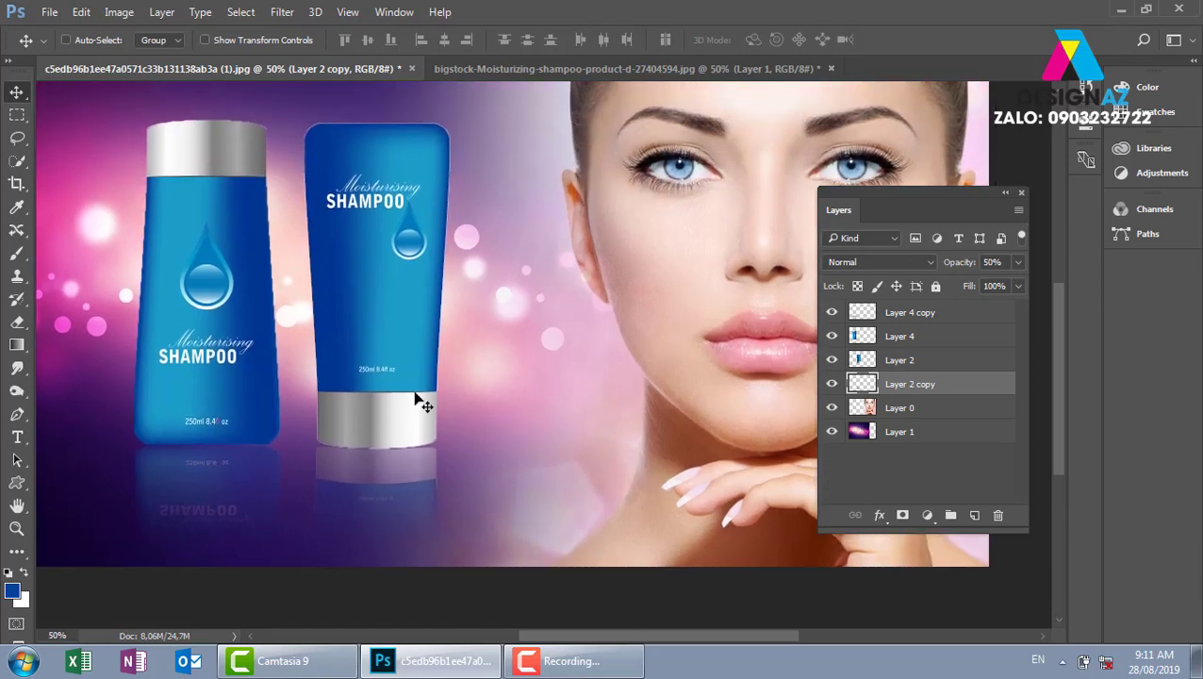
- Select both Layer 2 and Layer 2 copy and shift them up and right
{"action": "right_click", "coordinate": [405, 281]}
{"action": "left_click", "coordinate": [449, 294]}
{"action": "right_click", "coordinate": [418, 483]}
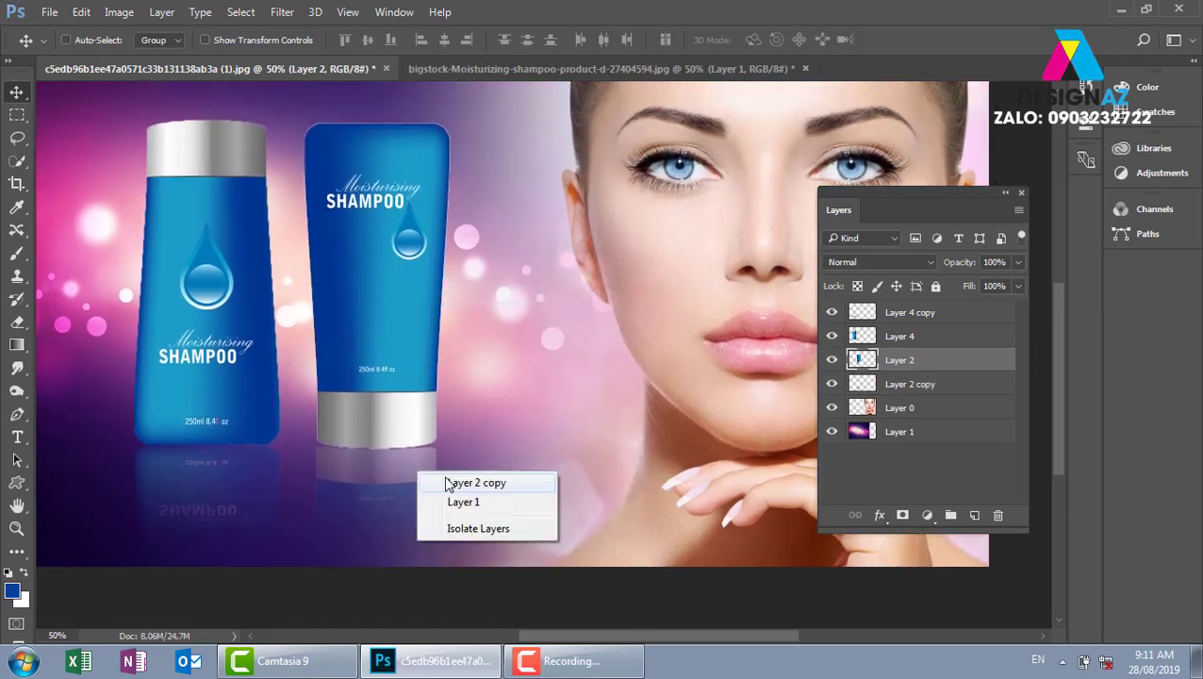
{"action": "left_click", "coordinate": [450, 482], "text": "shift"}
{"action": "mouse_move", "coordinate": [371, 478]}
{"action": "left_mouse_down"}
{"action": "mouse_move", "coordinate": [416, 421]}
{"action": "mouse_move", "coordinate": [383, 462]}
{"action": "mouse_move", "coordinate": [297, 462]}
{"action": "mouse_move", "coordinate": [311, 438]}
{"action": "left_mouse_up"}
- Bring the tube and its reflection to the top of the layer stack, placed beside the left bottle
{"action": "key", "text": "ctrl+shift+bracketright"}
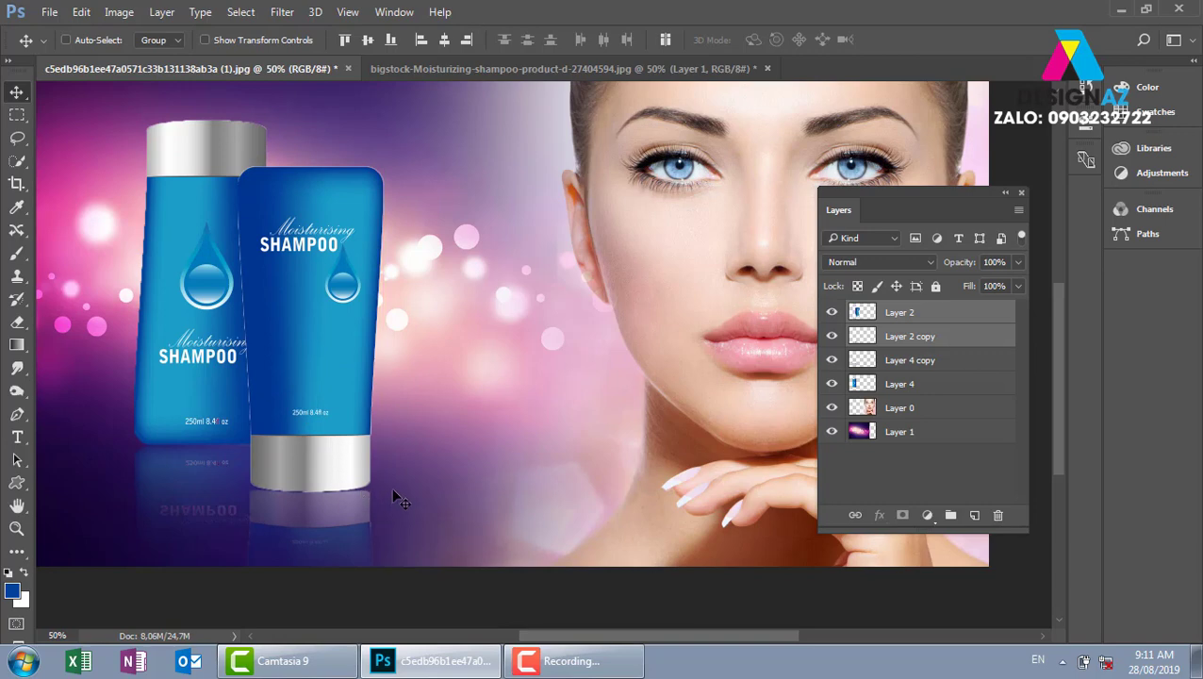
{"action": "mouse_move", "coordinate": [304, 485]}
{"action": "left_mouse_down"}
{"action": "mouse_move", "coordinate": [334, 440]}
{"action": "mouse_move", "coordinate": [356, 438]}
{"action": "left_mouse_up"}
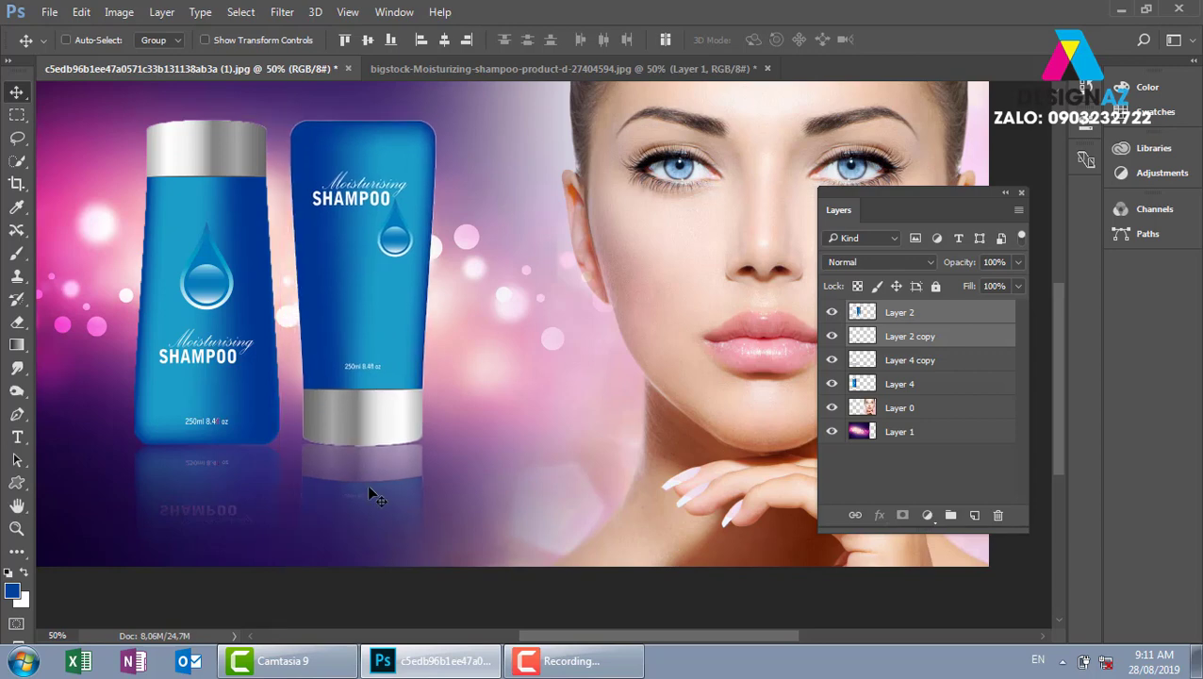
{"action": "key", "text": "ctrl+plus"}
{"action": "key", "text": "ctrl+plus"}
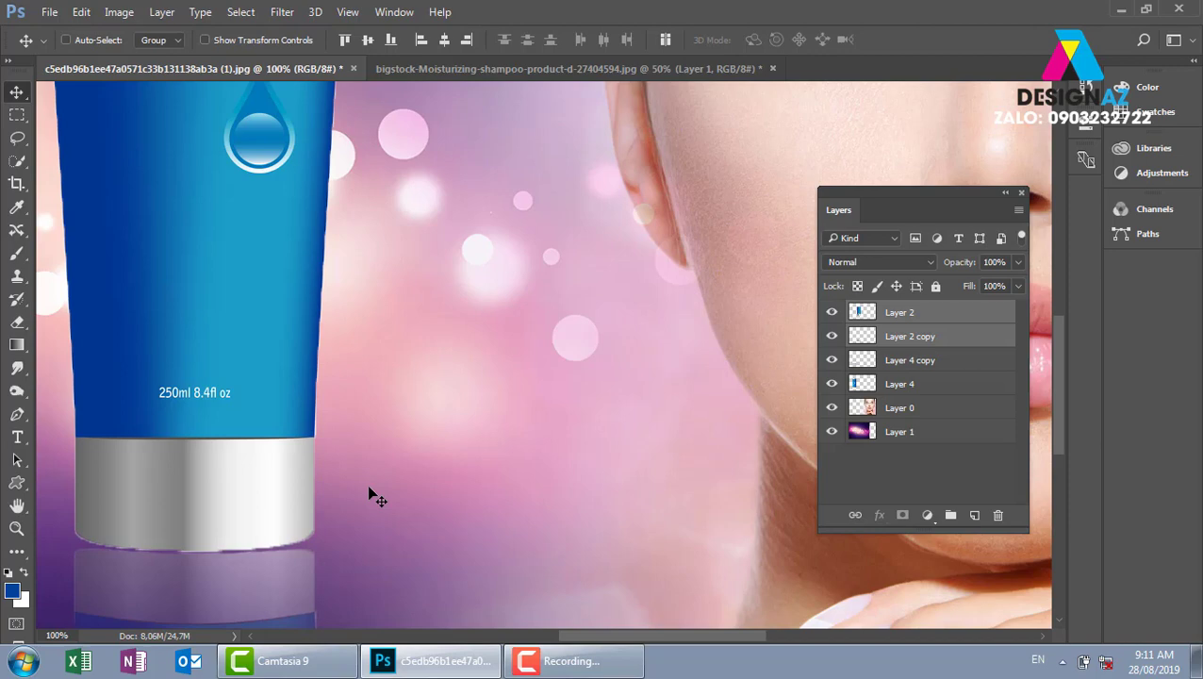
- Draw a flat elliptical selection along the left shampoo bottle's base
{"action": "left_click_drag", "start_coordinate": [276, 518], "coordinate": [588, 490]}
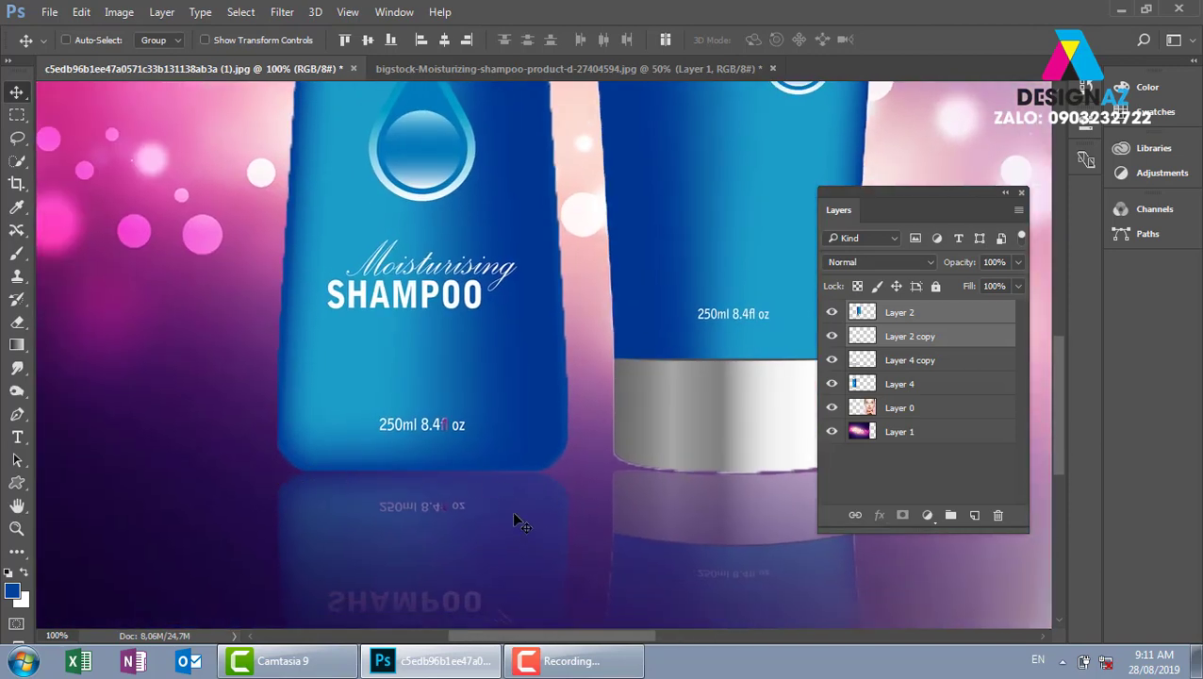
{"action": "left_click", "coordinate": [17, 114]}
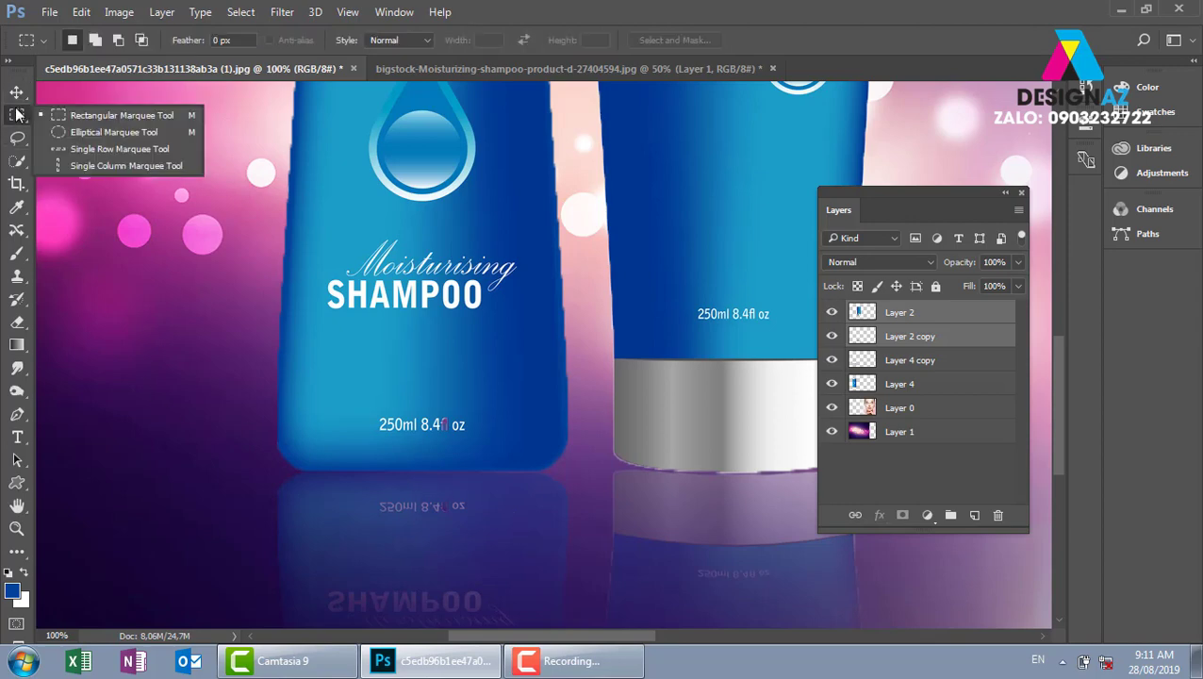
{"action": "left_click", "coordinate": [70, 132]}
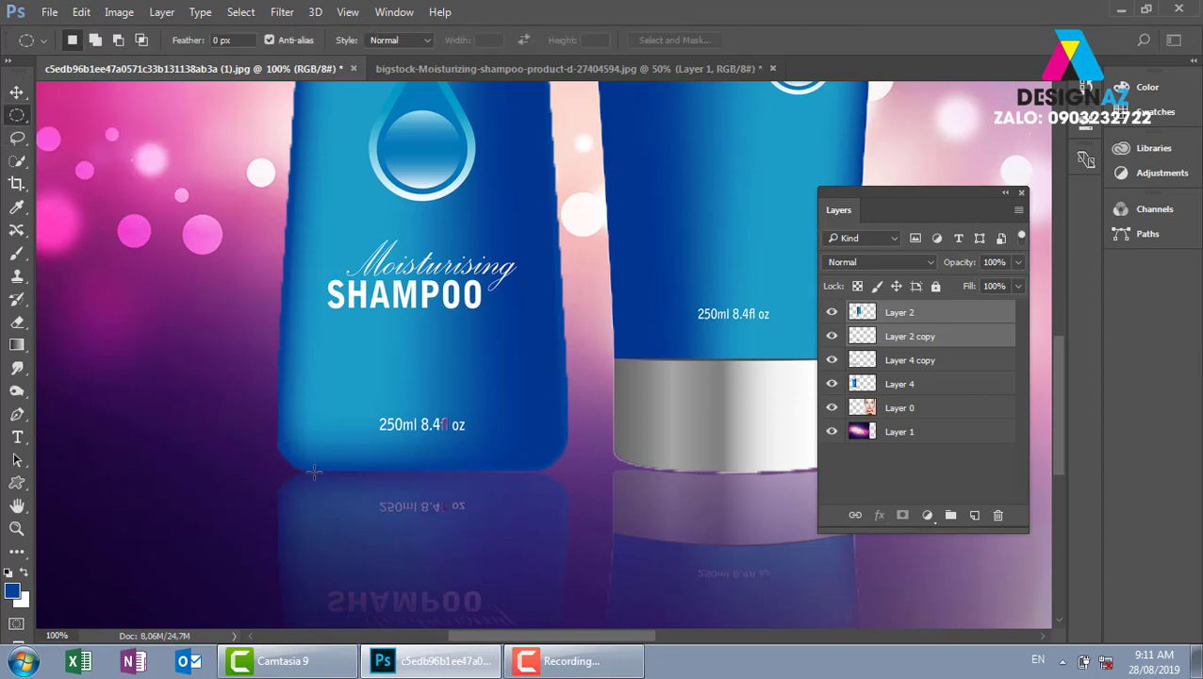
{"action": "left_click_drag", "start_coordinate": [293, 465], "coordinate": [570, 485]}
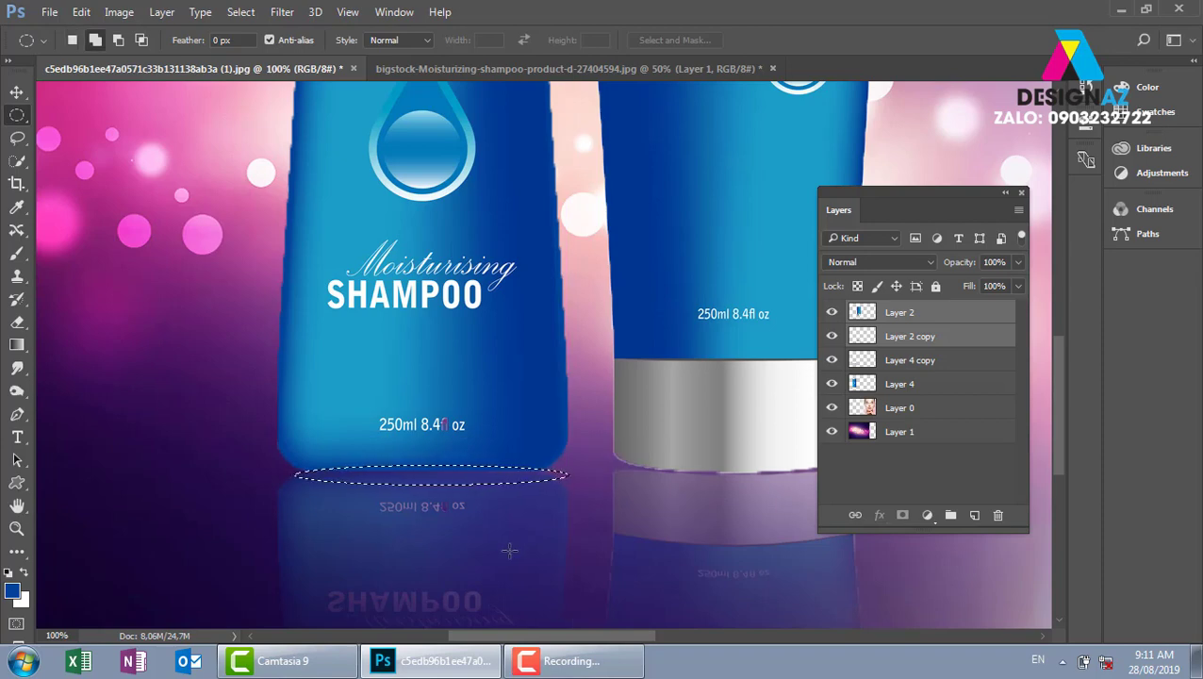
- Feather the ellipse, trying 20 pixels first and settling on a 10-pixel radius
{"action": "key", "text": "shift+F6"}
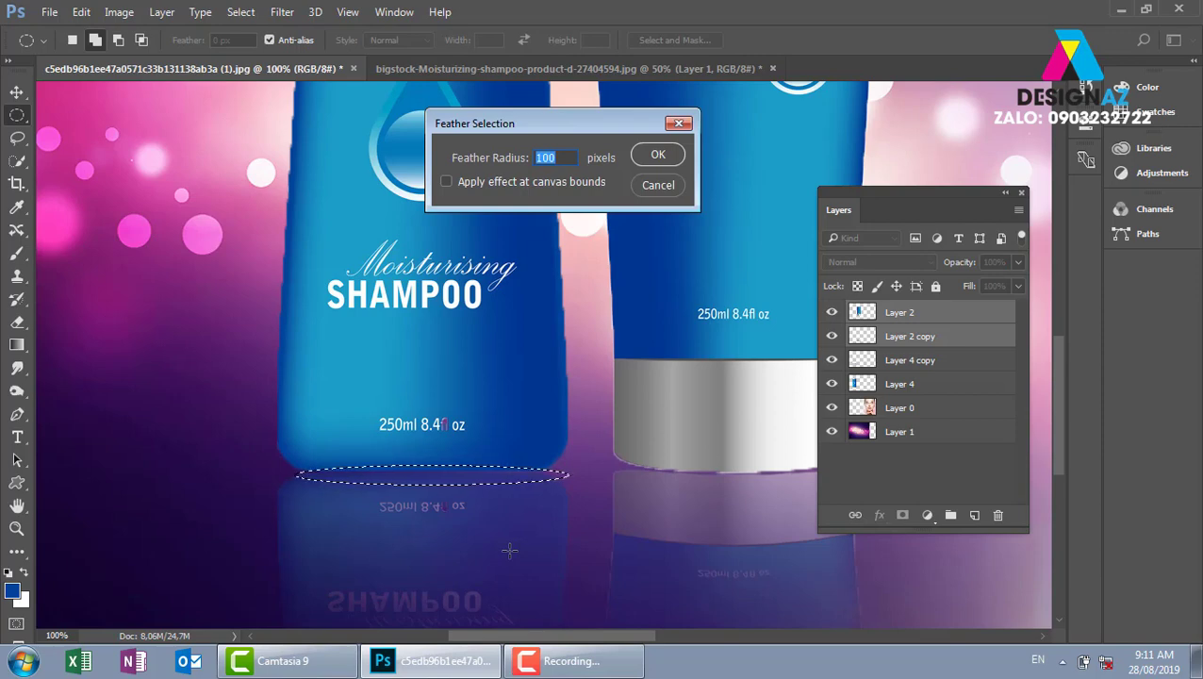
{"action": "type", "text": "20"}
{"action": "key", "text": "Return"}
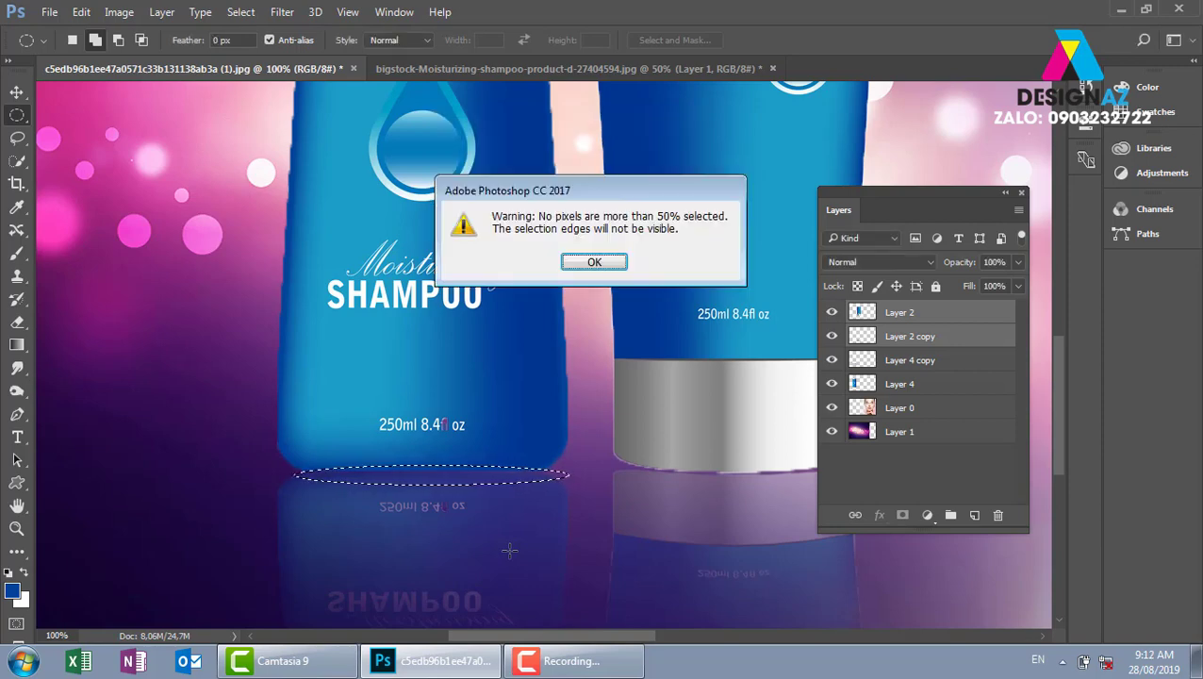
{"action": "key", "text": "Return"}
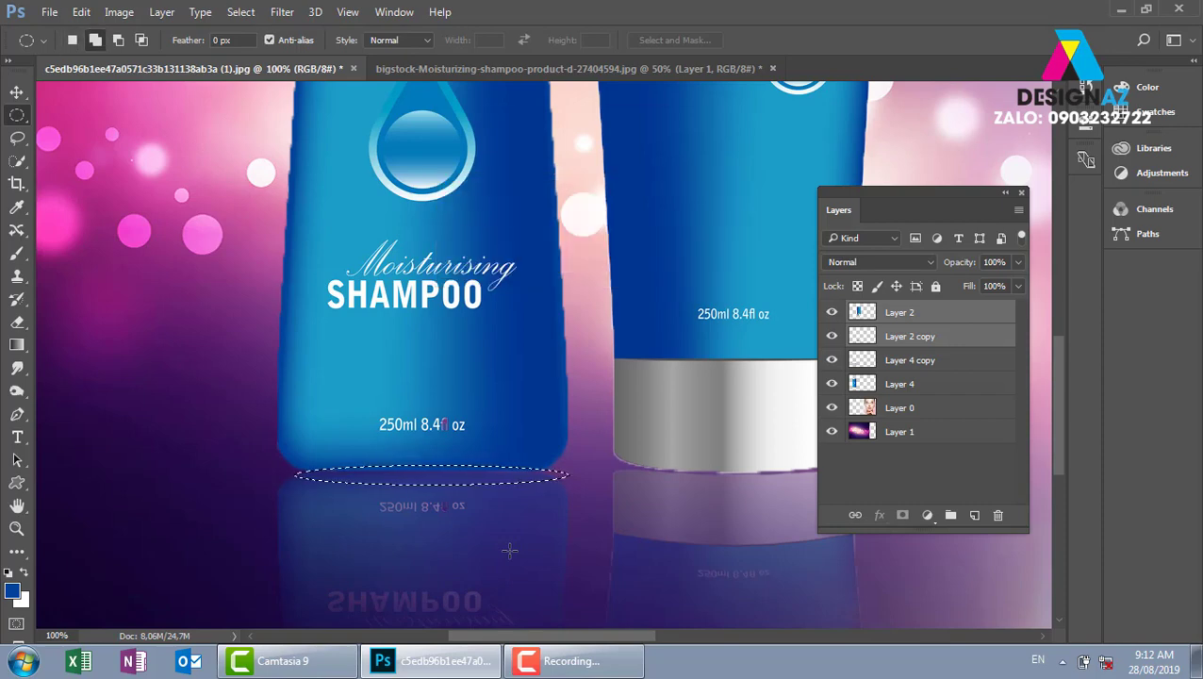
{"action": "key", "text": "shift+F6"}
{"action": "type", "text": "10"}
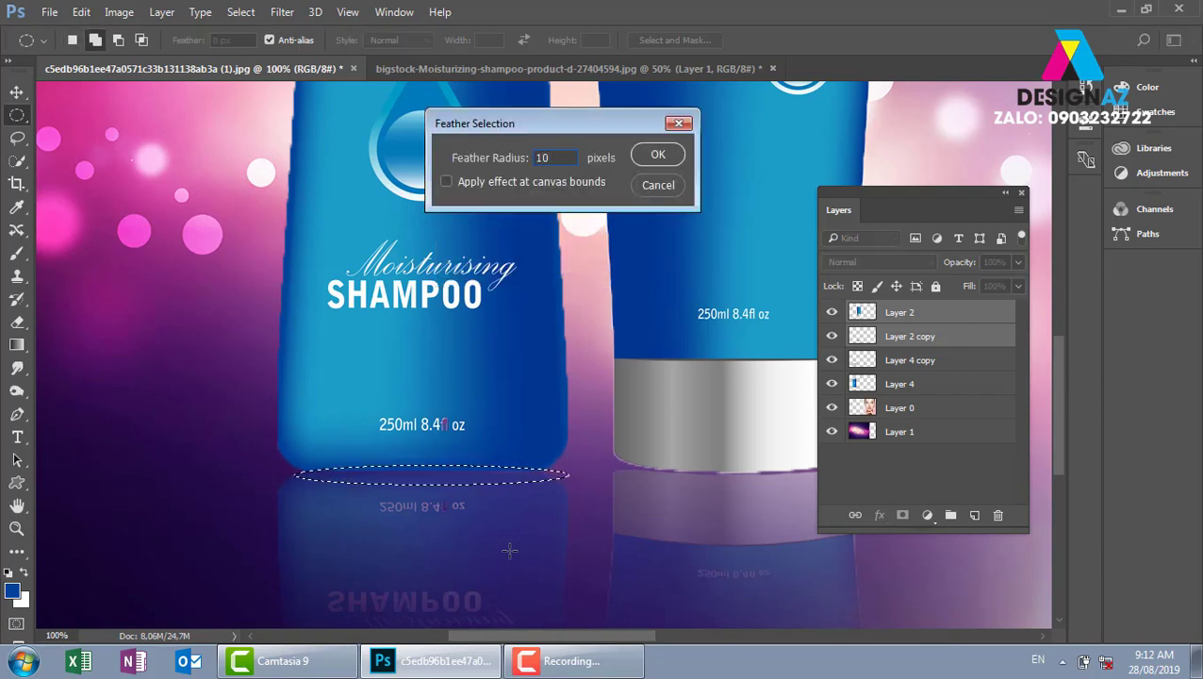
{"action": "key", "text": "Return"}
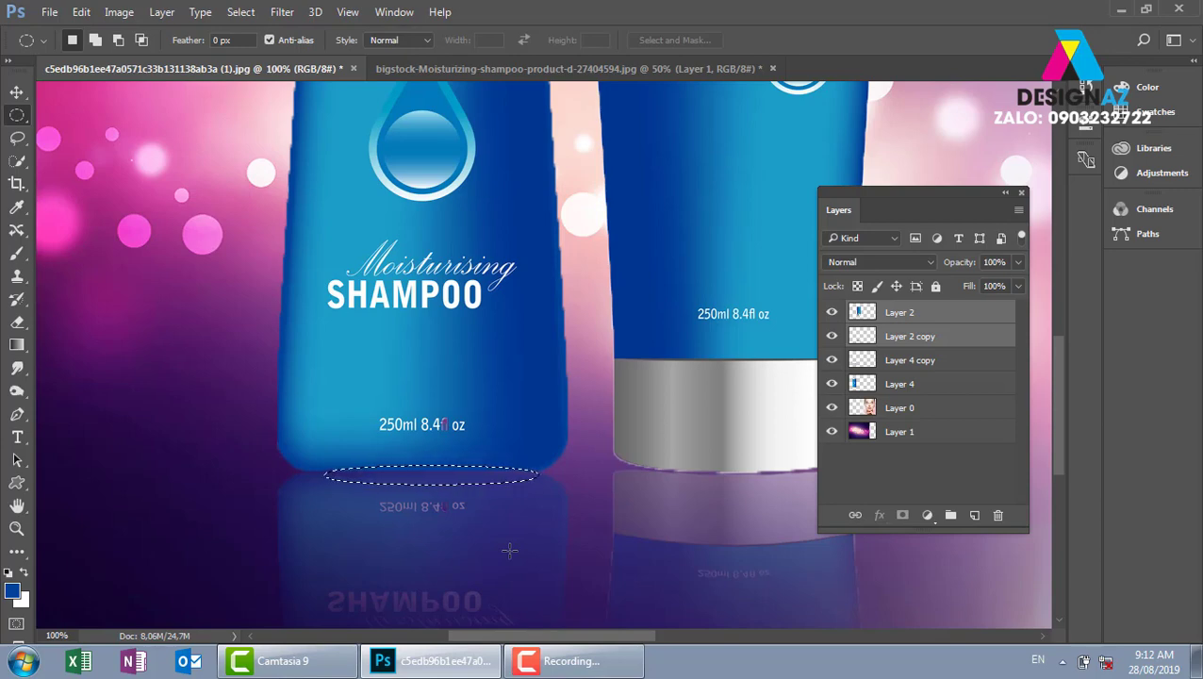
- Fill the feathered ellipse with dark navy #011229 on a new layer
{"action": "left_click", "coordinate": [974, 518]}
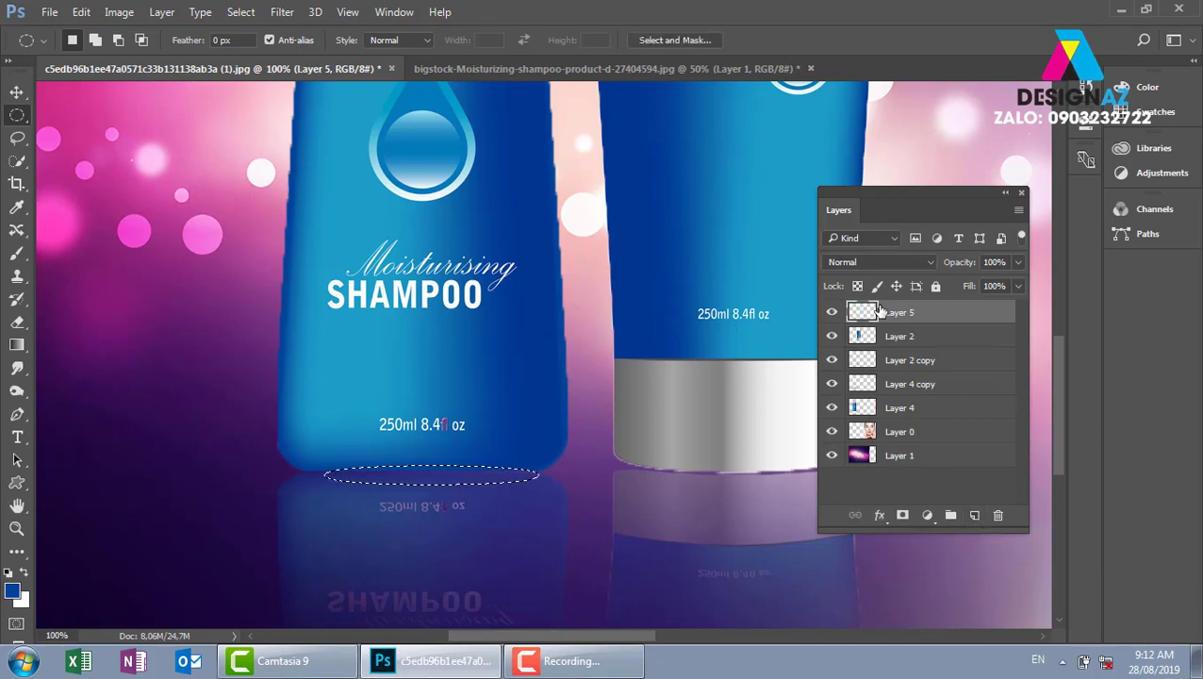
{"action": "left_click", "coordinate": [13, 591]}
{"action": "mouse_move", "coordinate": [538, 325]}
{"action": "left_mouse_down"}
{"action": "mouse_move", "coordinate": [567, 314]}
{"action": "mouse_move", "coordinate": [596, 342]}
{"action": "left_mouse_up"}
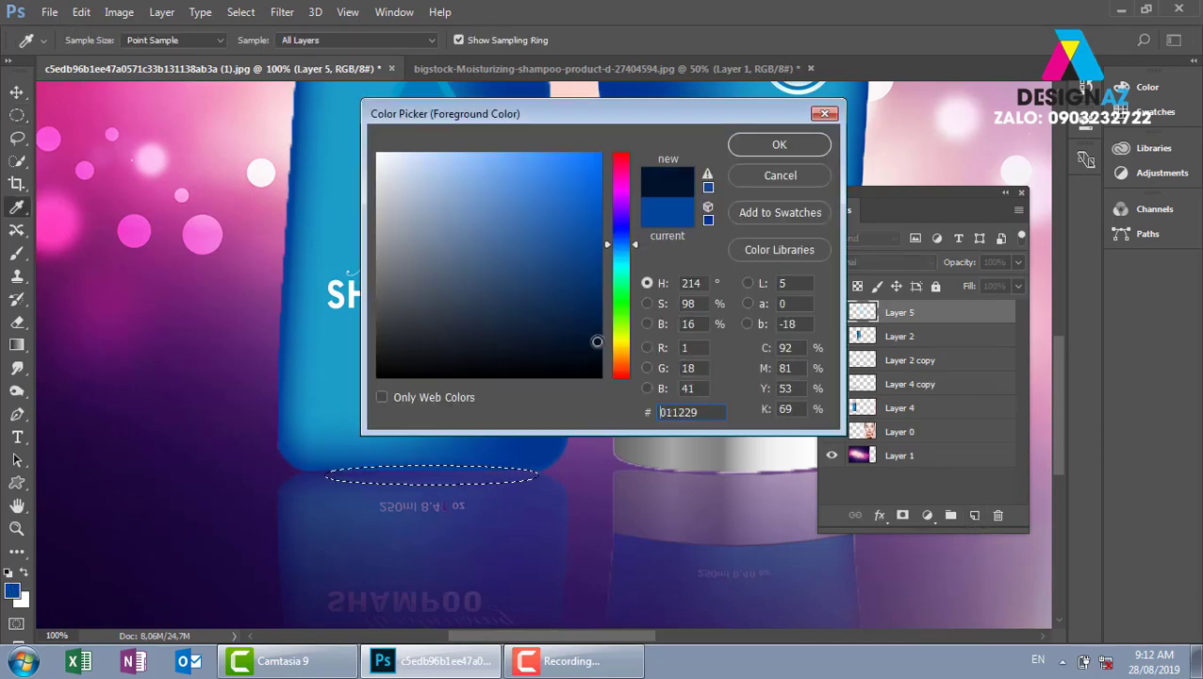
{"action": "left_click", "coordinate": [779, 145]}
{"action": "key", "text": "m"}
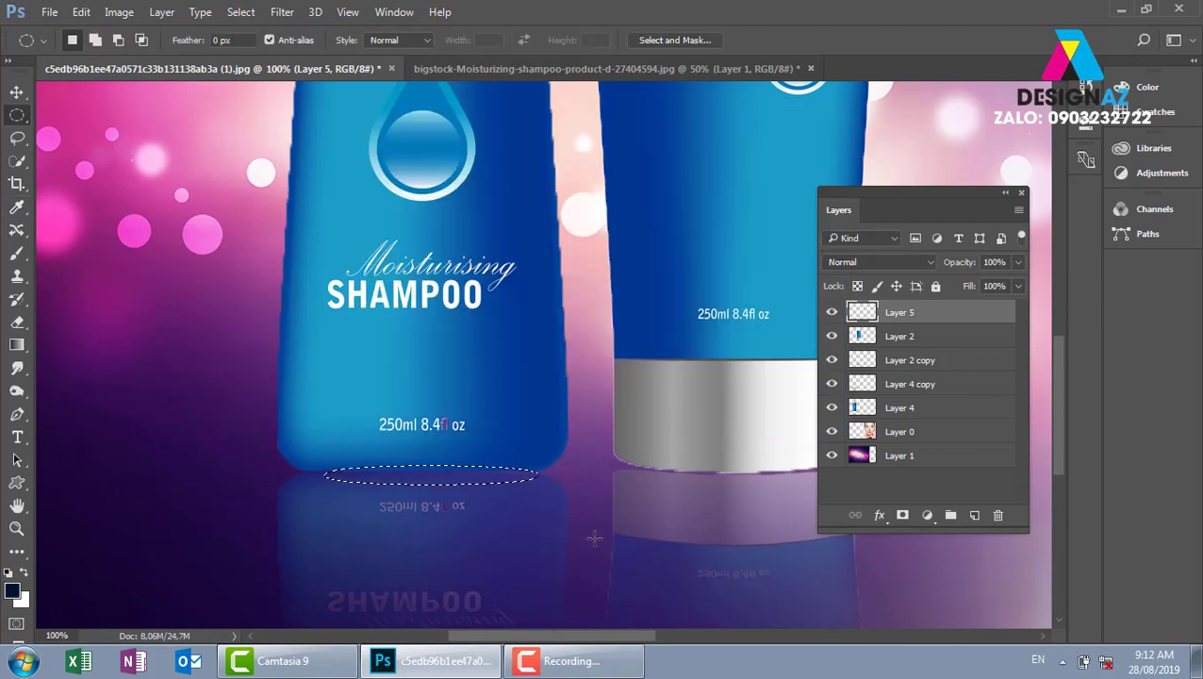
{"action": "key", "text": "alt"}
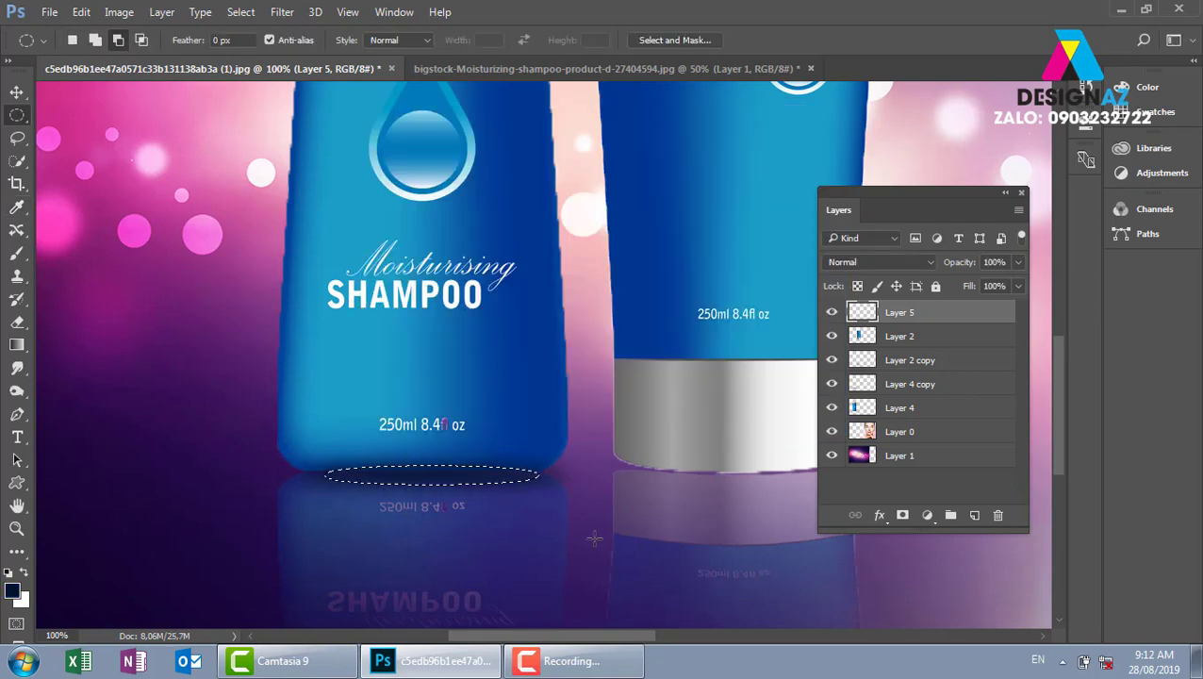
- Set the shadow layer to Multiply and position it under the left bottle's base
{"action": "key", "text": "v"}
{"action": "mouse_move", "coordinate": [470, 500]}
{"action": "left_mouse_down"}
{"action": "mouse_move", "coordinate": [328, 479]}
{"action": "mouse_move", "coordinate": [509, 481]}
{"action": "mouse_move", "coordinate": [443, 481]}
{"action": "mouse_move", "coordinate": [192, 422]}
{"action": "mouse_move", "coordinate": [483, 463]}
{"action": "mouse_move", "coordinate": [456, 504]}
{"action": "mouse_move", "coordinate": [462, 478]}
{"action": "mouse_move", "coordinate": [482, 501]}
{"action": "left_mouse_up"}
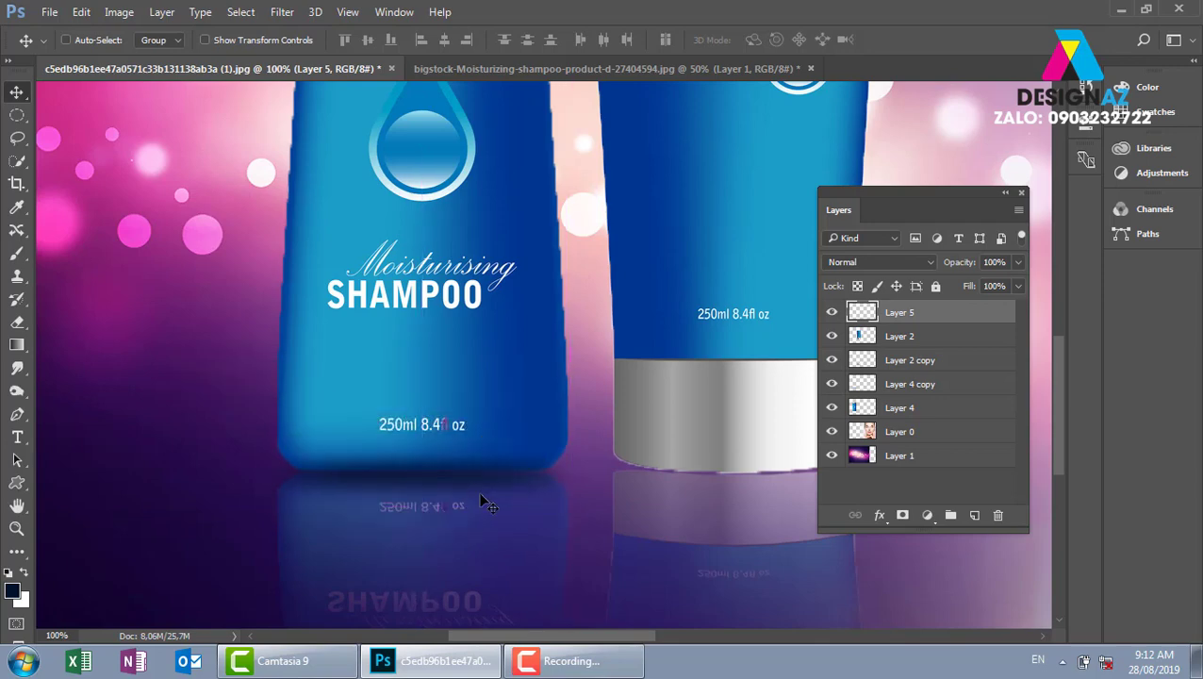
{"action": "left_click", "coordinate": [884, 263]}
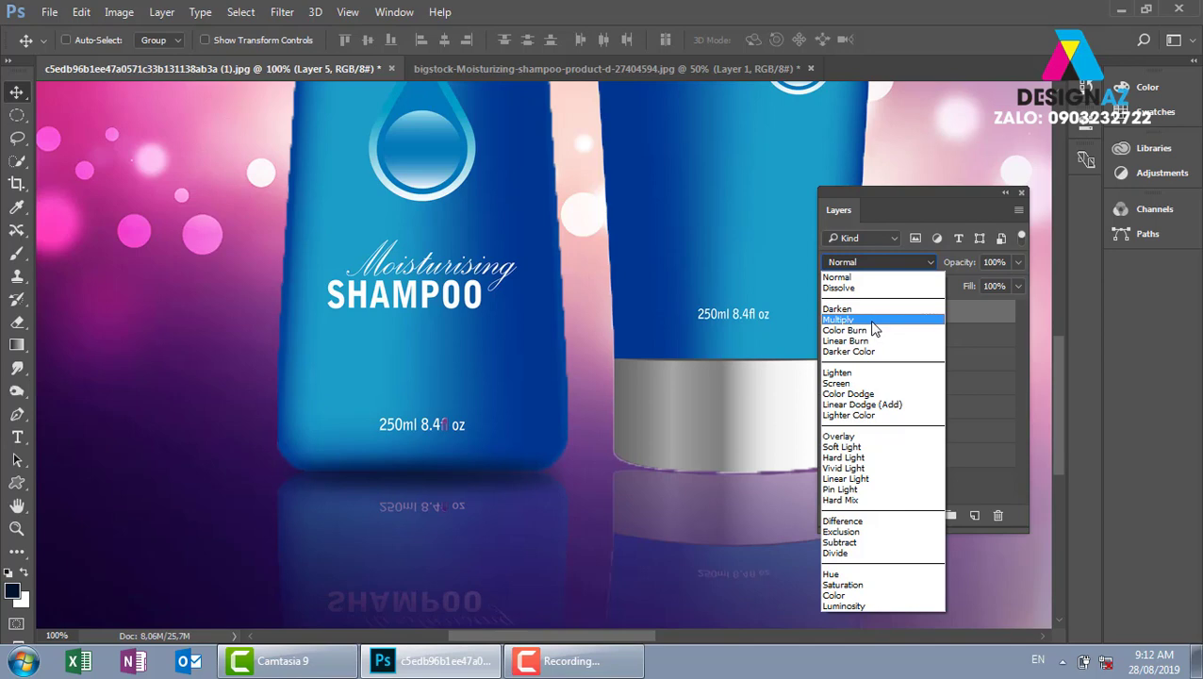
{"action": "left_click", "coordinate": [873, 321]}
{"action": "mouse_move", "coordinate": [558, 506]}
{"action": "left_mouse_down"}
{"action": "mouse_move", "coordinate": [242, 500]}
{"action": "mouse_move", "coordinate": [523, 457]}
{"action": "left_mouse_up"}
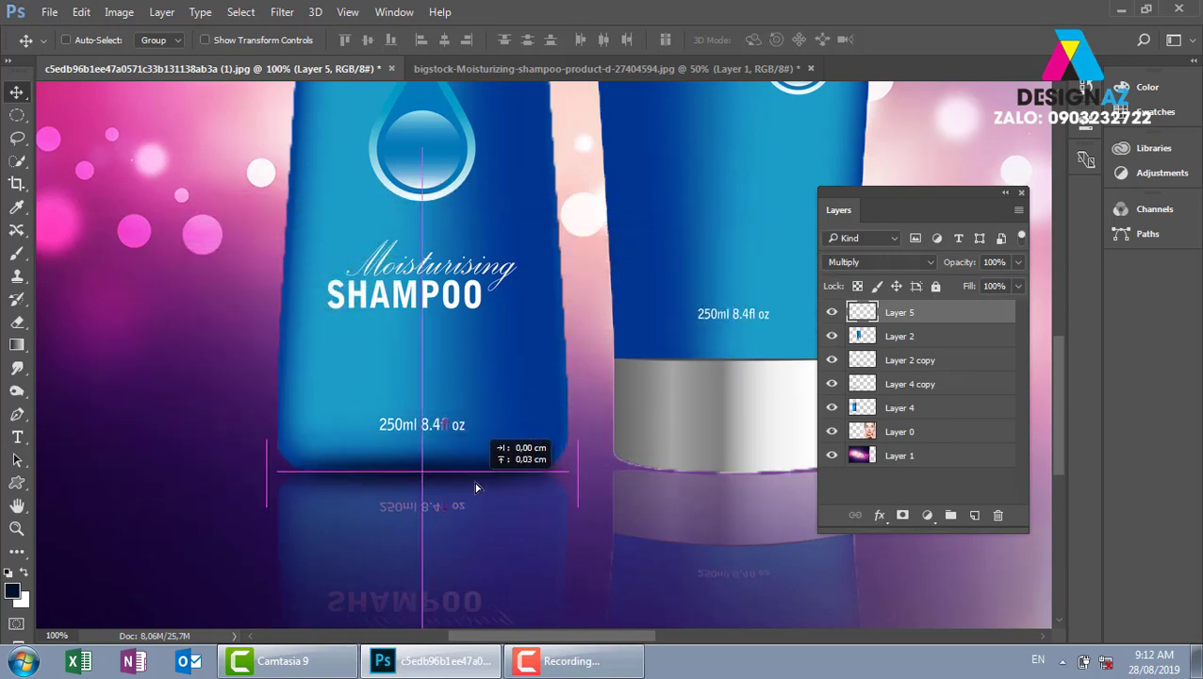
{"action": "left_click_drag", "start_coordinate": [523, 456], "coordinate": [476, 485]}
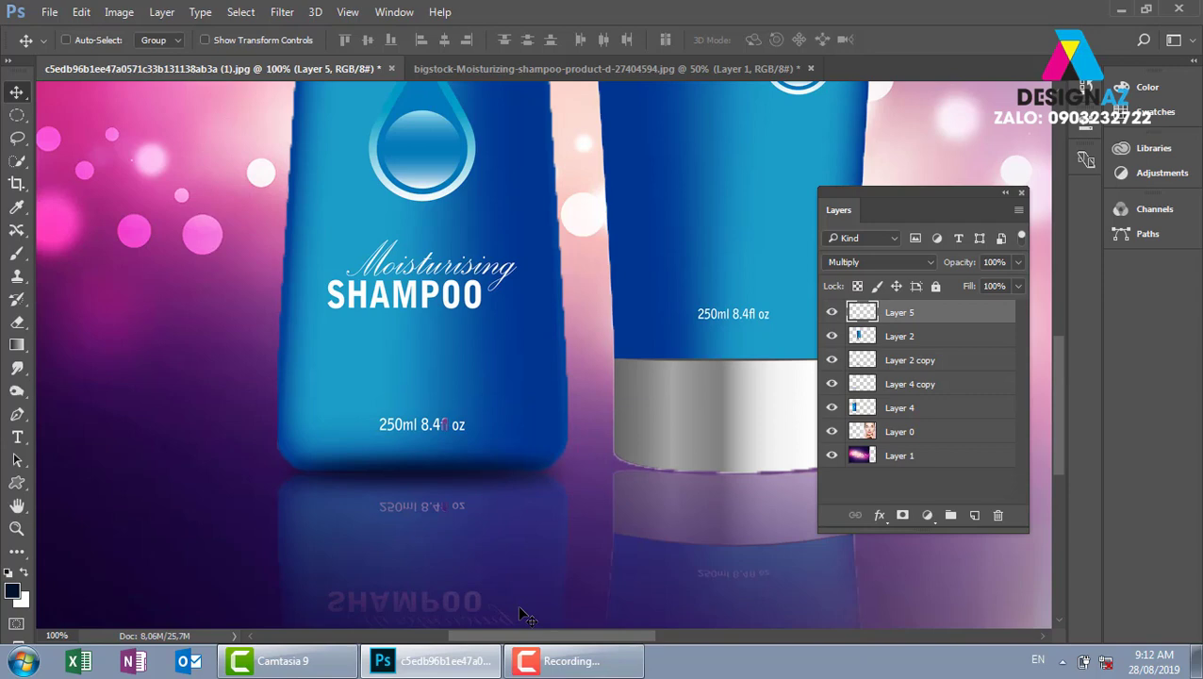
- Send the shadow behind the bottle at 80% opacity and copy it under the right tube
{"action": "key", "text": "ctrl"}
{"action": "key", "text": "ctrl+bracketleft"}
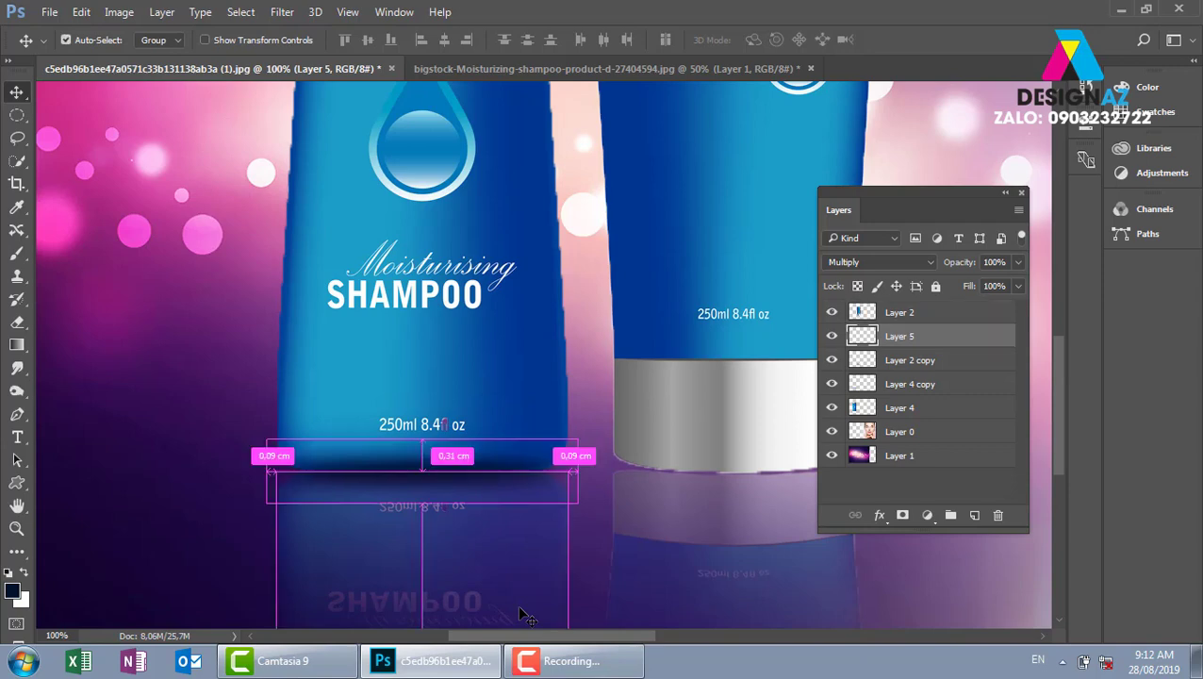
{"action": "key", "text": "ctrl+bracketleft"}
{"action": "key", "text": "ctrl+bracketleft"}
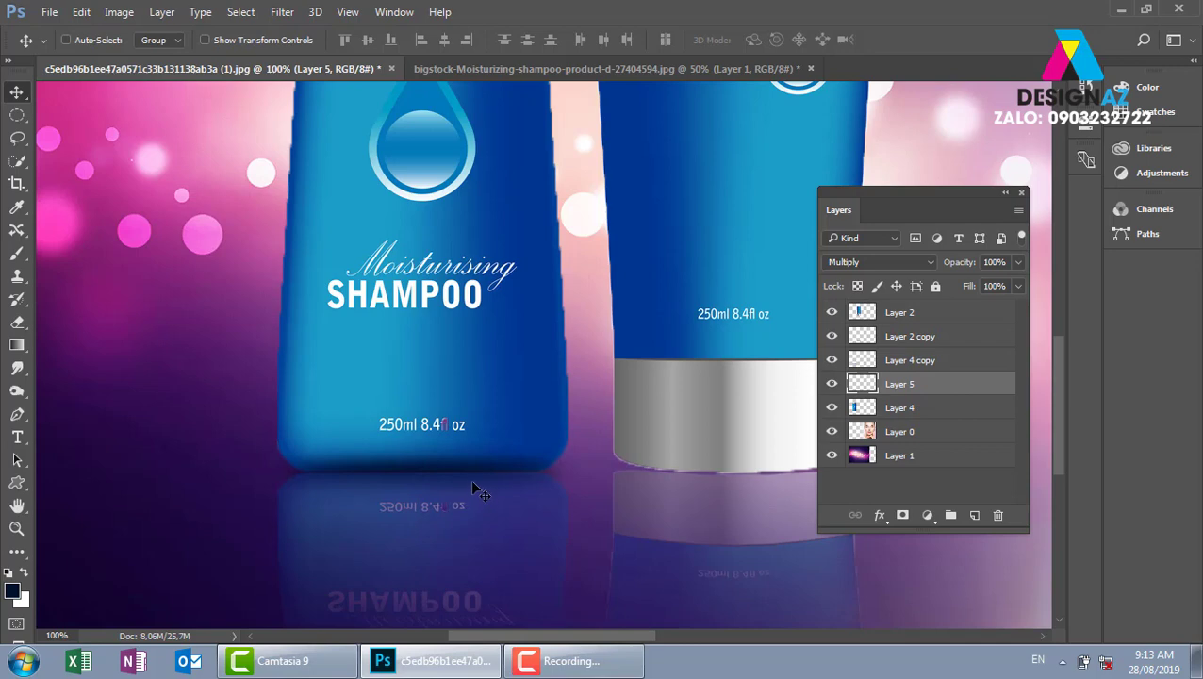
{"action": "key", "text": "5"}
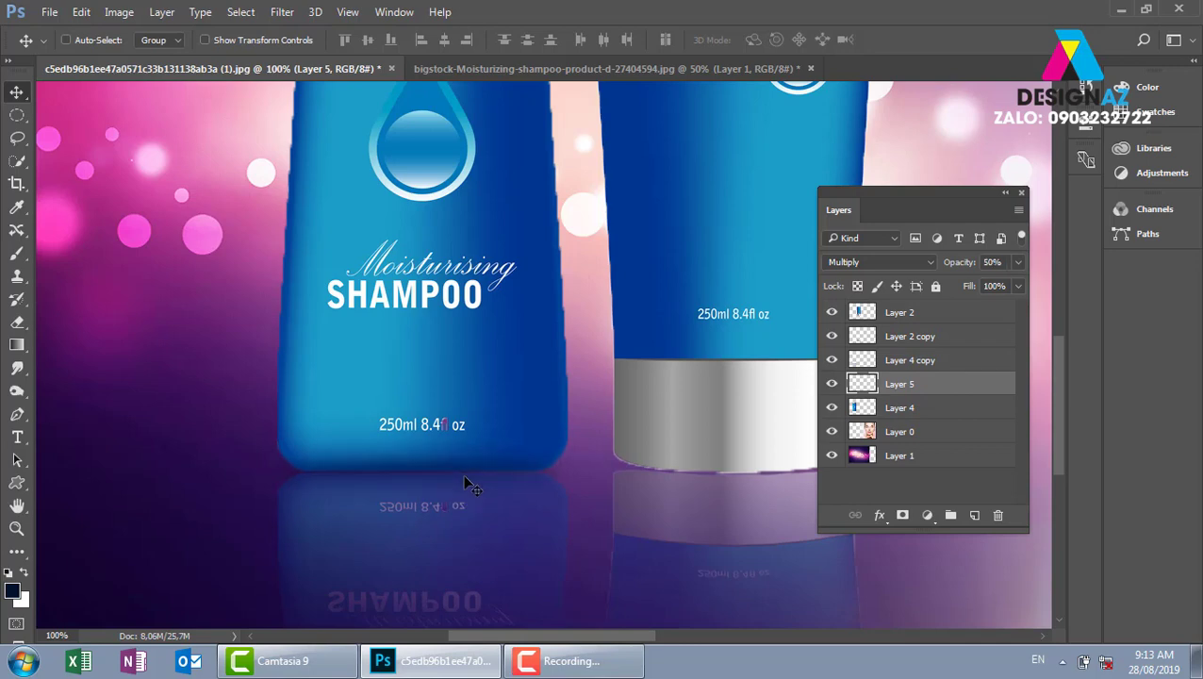
{"action": "key", "text": "8"}
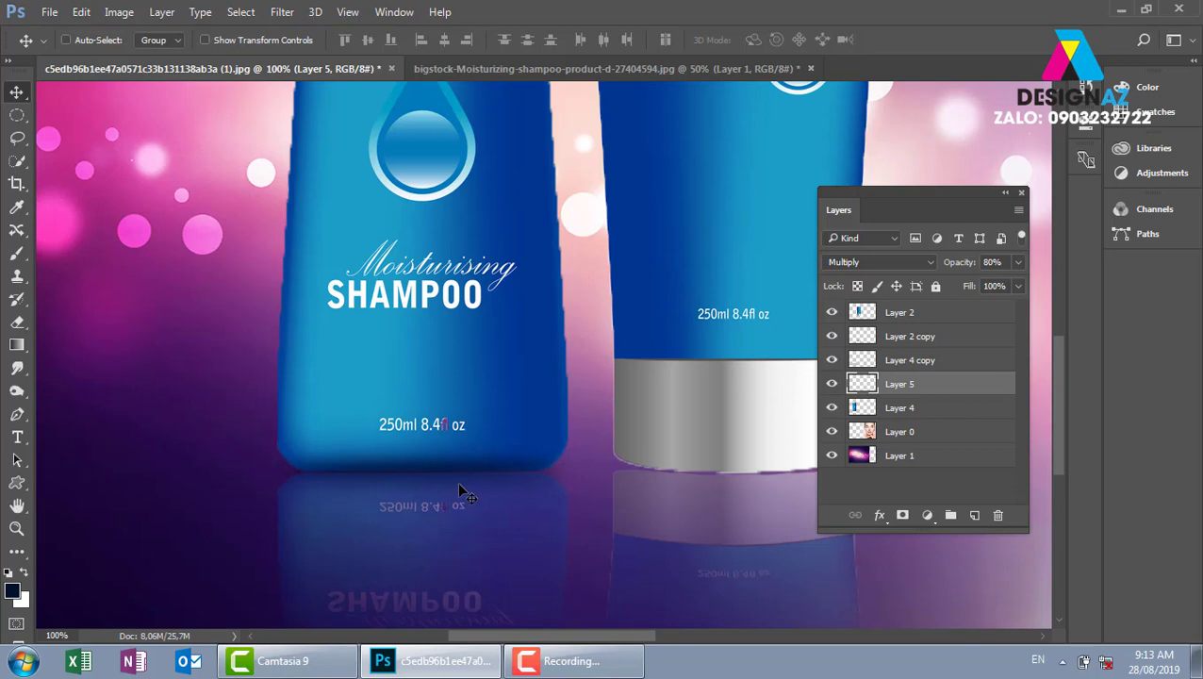
{"action": "scroll", "coordinate": [685, 462], "scroll_direction": "right", "scroll_amount": 4}
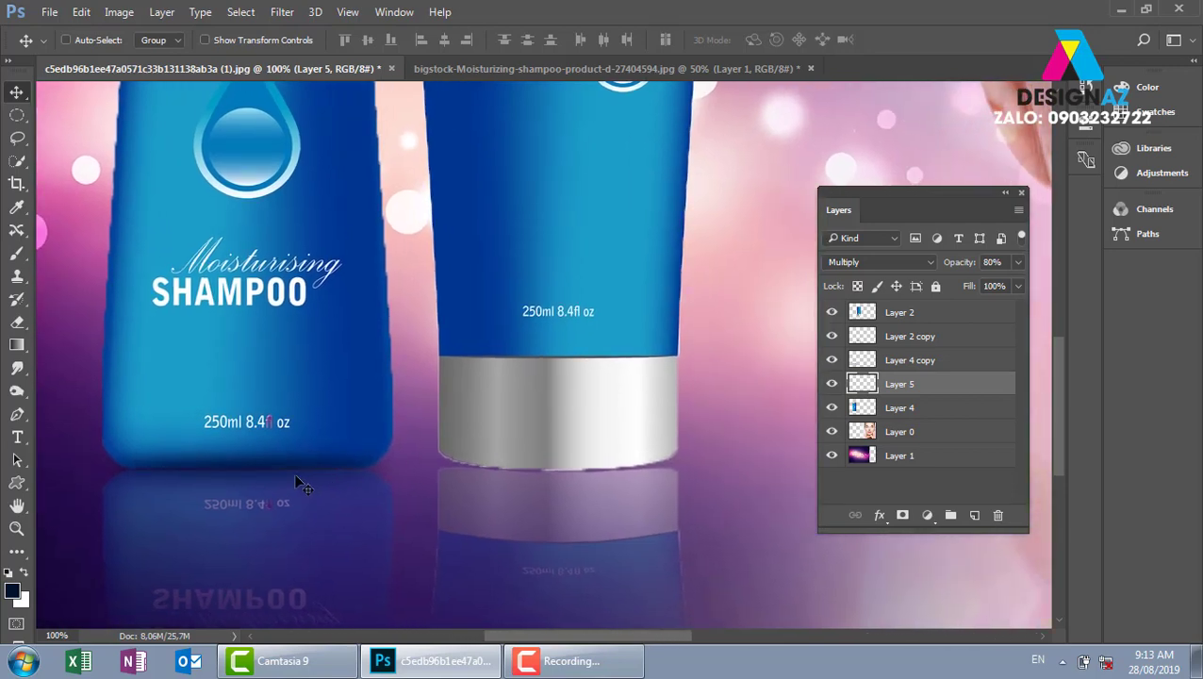
{"action": "mouse_move", "coordinate": [295, 482]}
{"action": "left_mouse_down"}
{"action": "mouse_move", "coordinate": [663, 491]}
{"action": "mouse_move", "coordinate": [613, 487]}
{"action": "left_mouse_up"}
- Raise the shadow copy one step and narrow it to about 92% width beneath the cap
{"action": "key", "text": "ctrl+bracketright"}
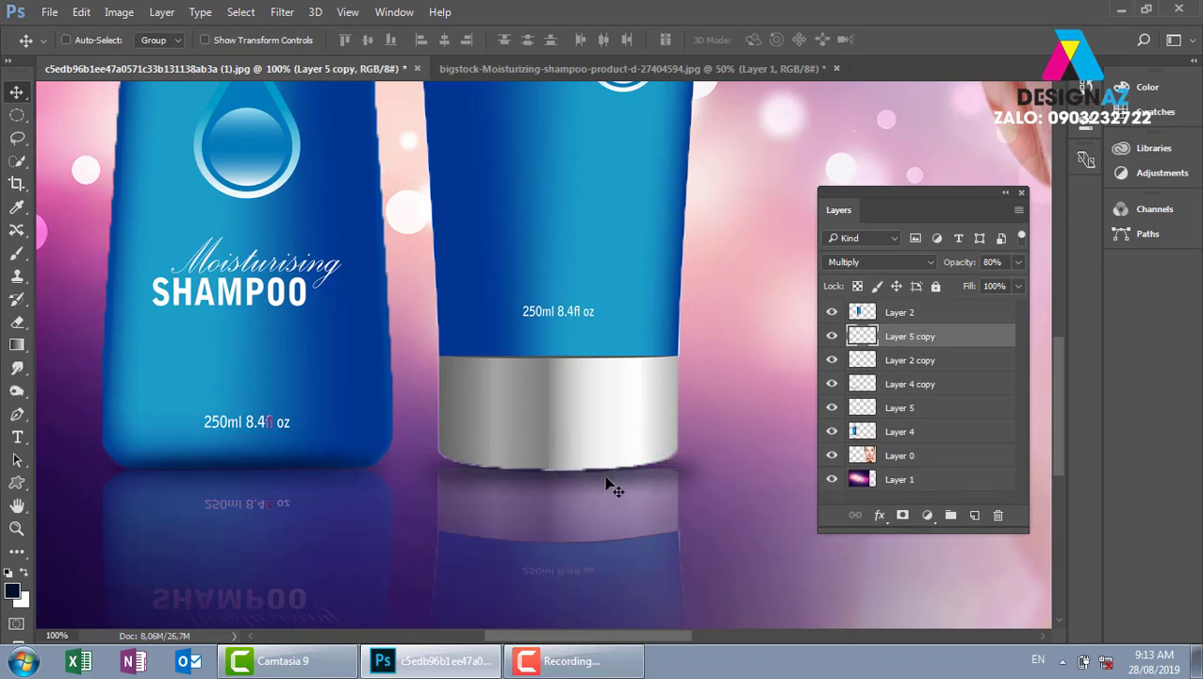
{"action": "key", "text": "ctrl+t"}
{"action": "left_click_drag", "start_coordinate": [716, 472], "coordinate": [704, 471], "text": "alt"}
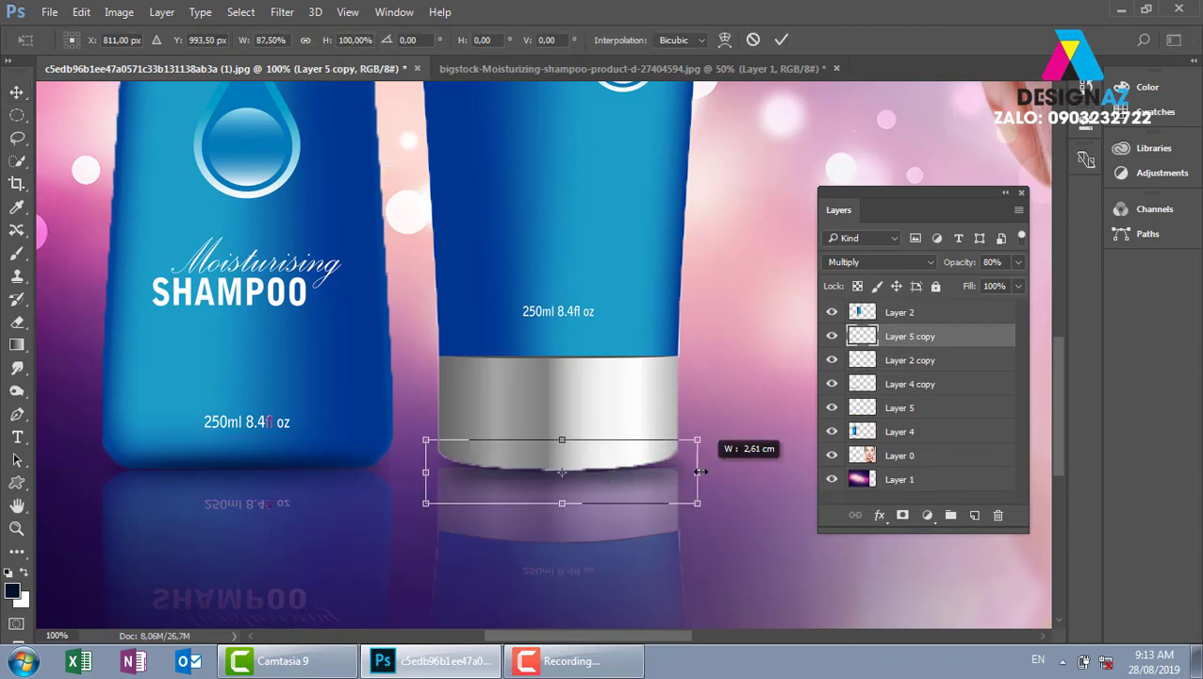
{"action": "left_click_drag", "start_coordinate": [622, 485], "coordinate": [618, 480]}
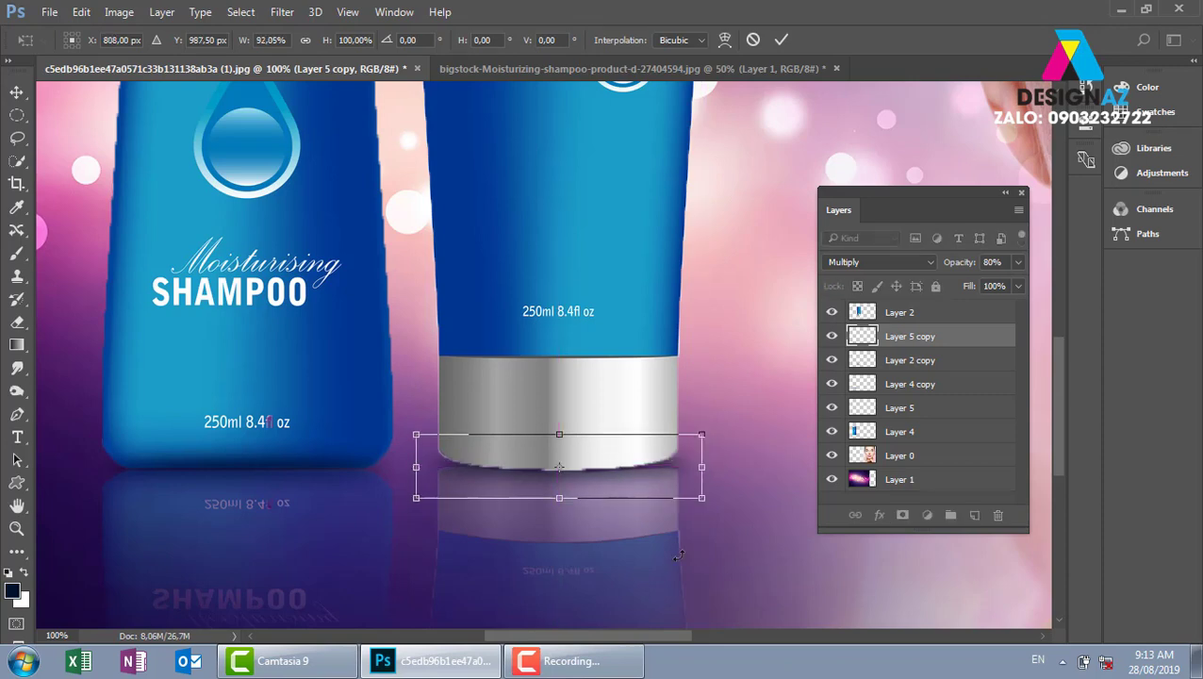
{"action": "key", "text": "Return"}
- Zoom out to review both shadows, then select the left bottle's Layer 4
{"action": "key", "text": "ctrl+minus"}
{"action": "key", "text": "ctrl+minus"}
{"action": "key", "text": "ctrl+minus"}
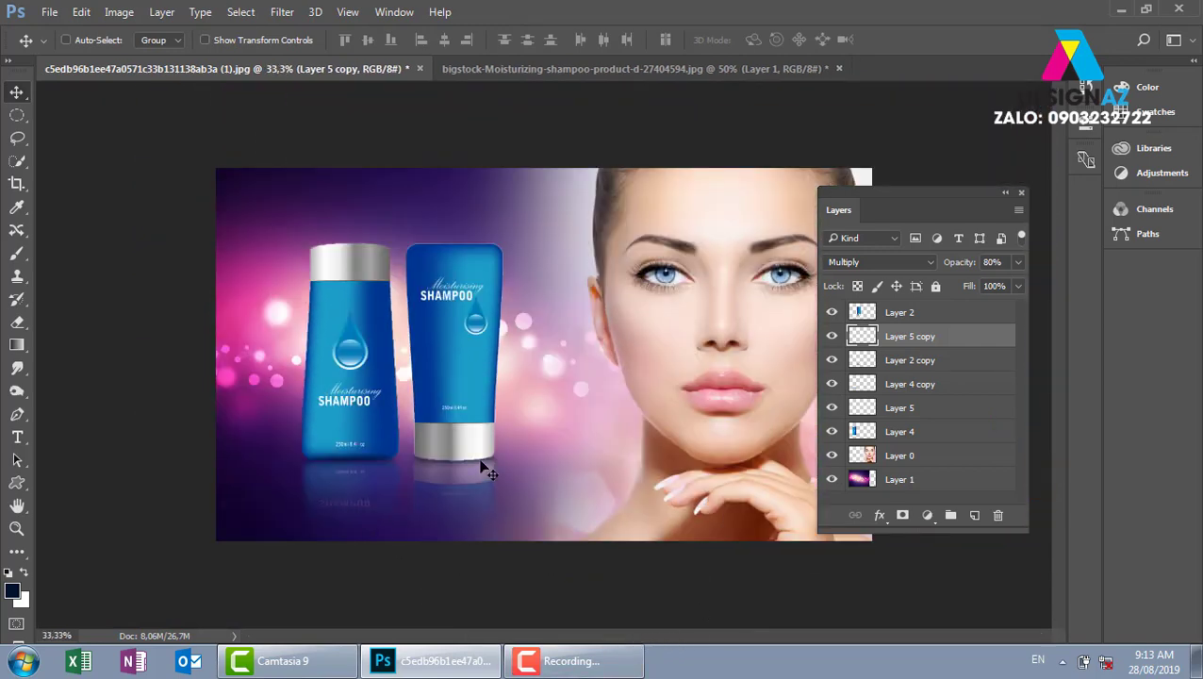
{"action": "key", "text": "ctrl+plus"}
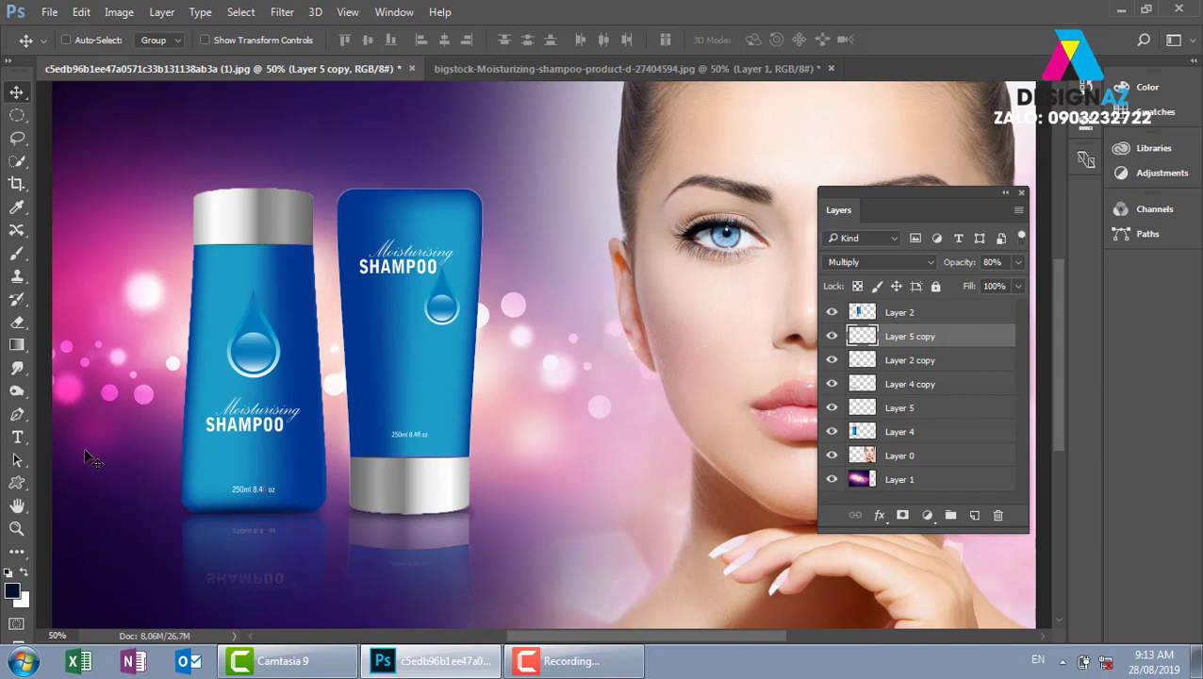
{"action": "left_click_drag", "start_coordinate": [283, 460], "coordinate": [375, 448]}
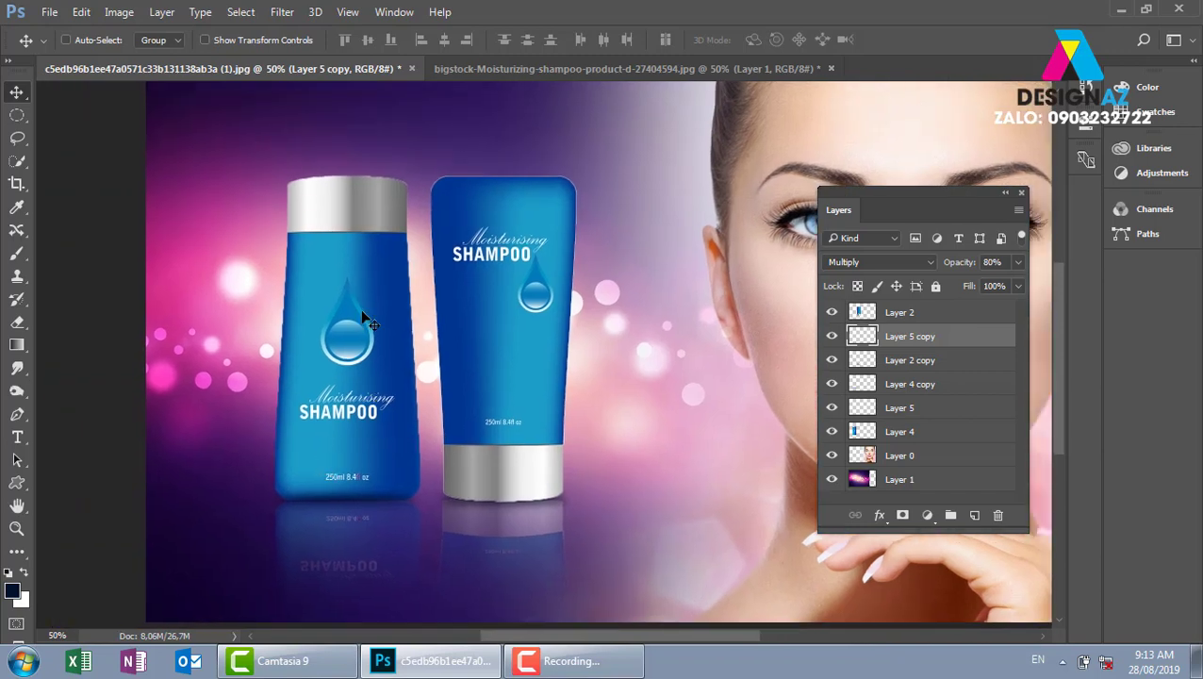
{"action": "left_click", "coordinate": [396, 303]}
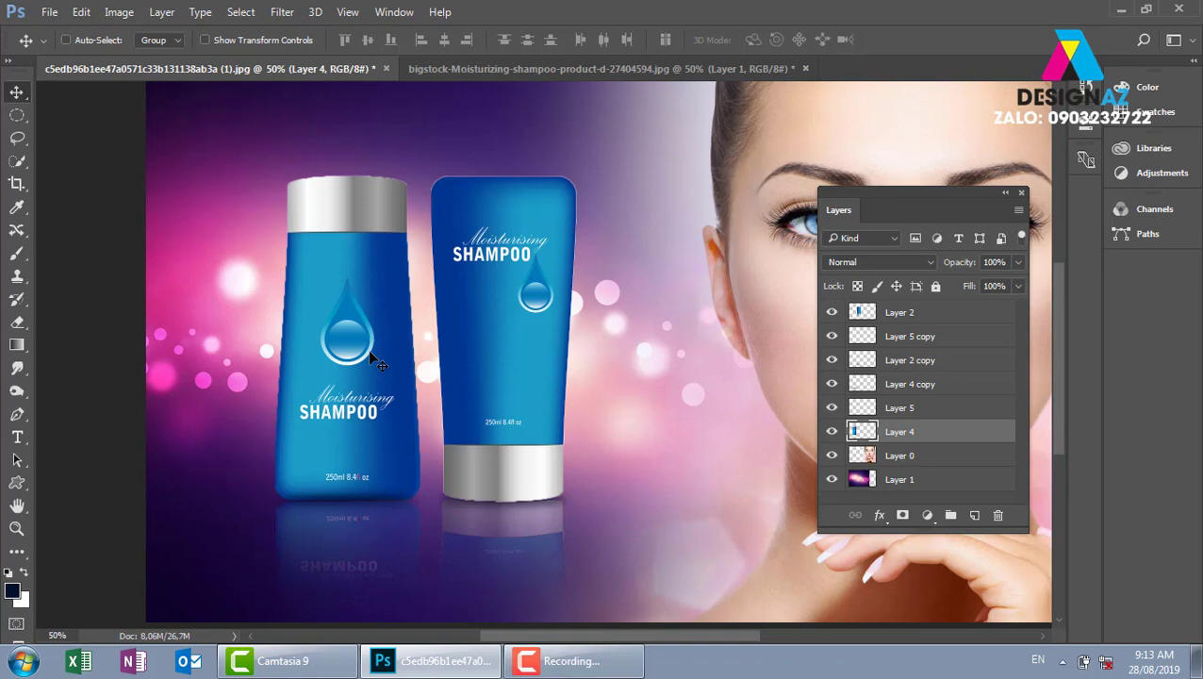
- Fill the left bottle's outline with dark navy on a new Layer 6
{"action": "right_click", "coordinate": [373, 304]}
{"action": "left_click", "coordinate": [405, 312]}
{"action": "left_click", "coordinate": [860, 432], "text": "ctrl"}
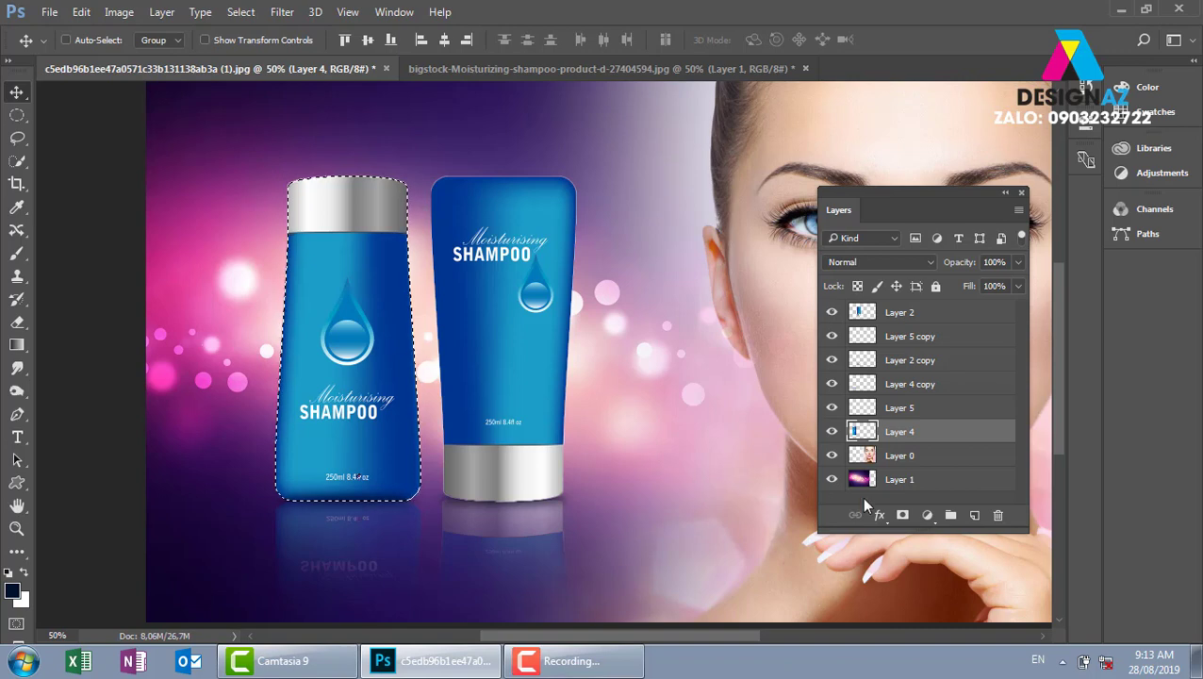
{"action": "left_click", "coordinate": [975, 517]}
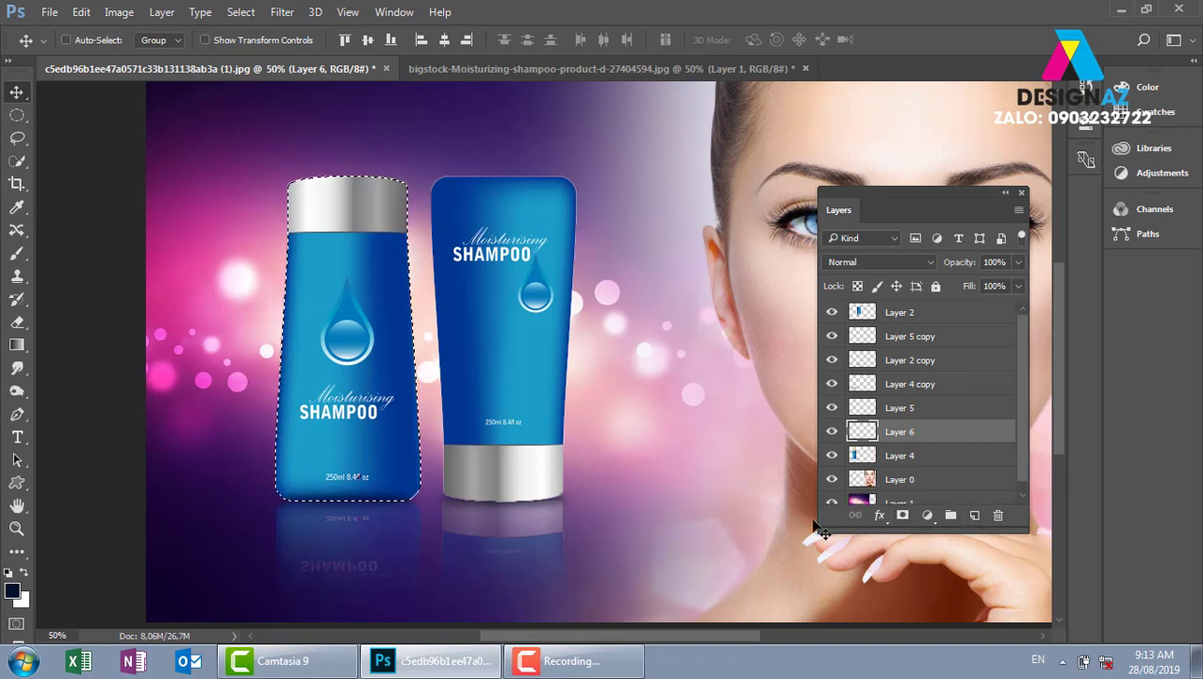
{"action": "key", "text": "alt+BackSpace"}
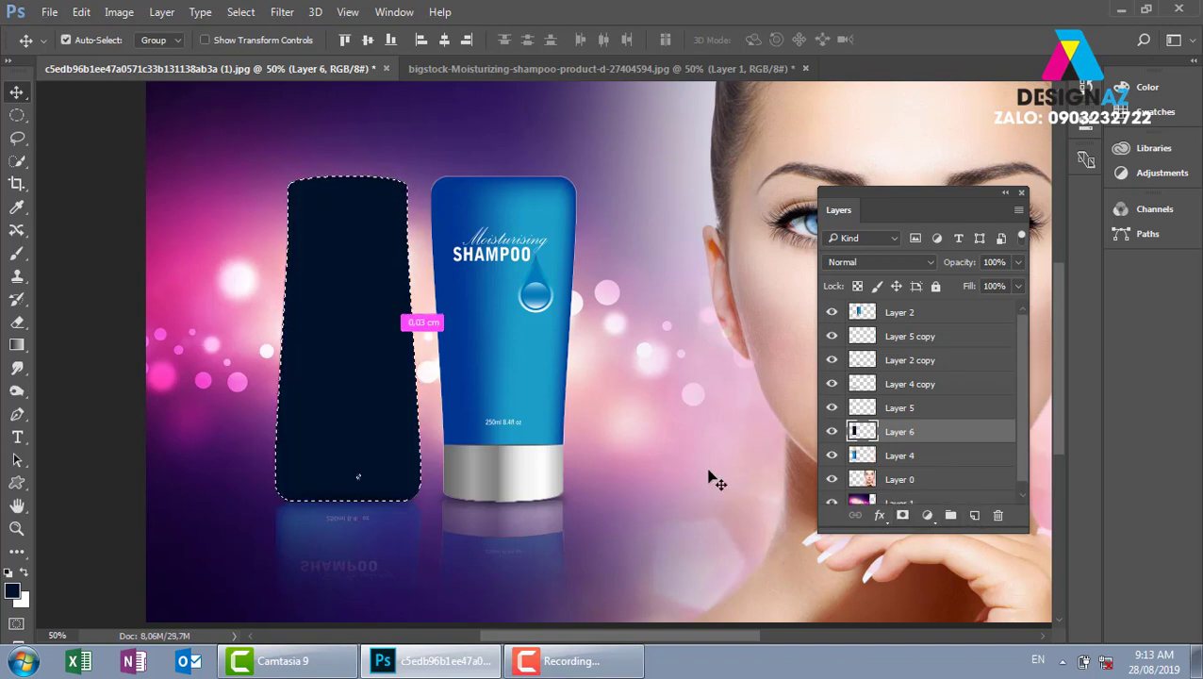
{"action": "key", "text": "ctrl+d"}
{"action": "mouse_move", "coordinate": [376, 408]}
{"action": "left_mouse_down"}
{"action": "mouse_move", "coordinate": [236, 357]}
{"action": "mouse_move", "coordinate": [374, 410]}
{"action": "left_mouse_up"}
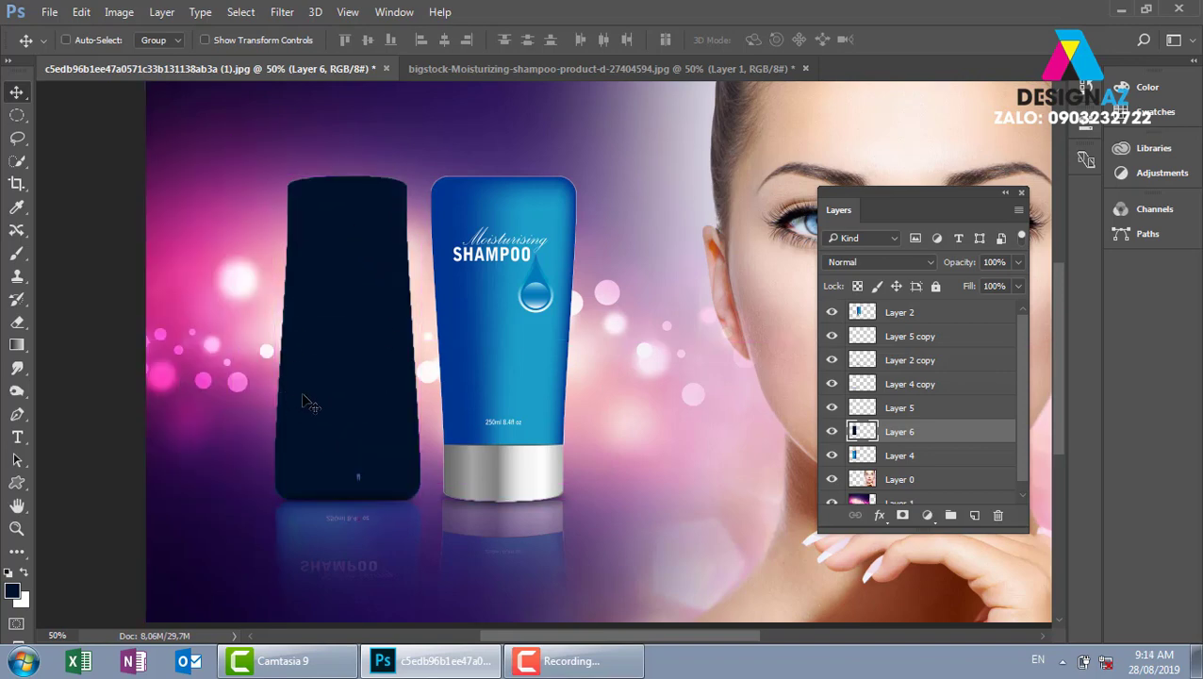
- Skew the navy silhouette into a flat slanted shadow and move it below Layer 4
{"action": "key", "text": "ctrl+t"}
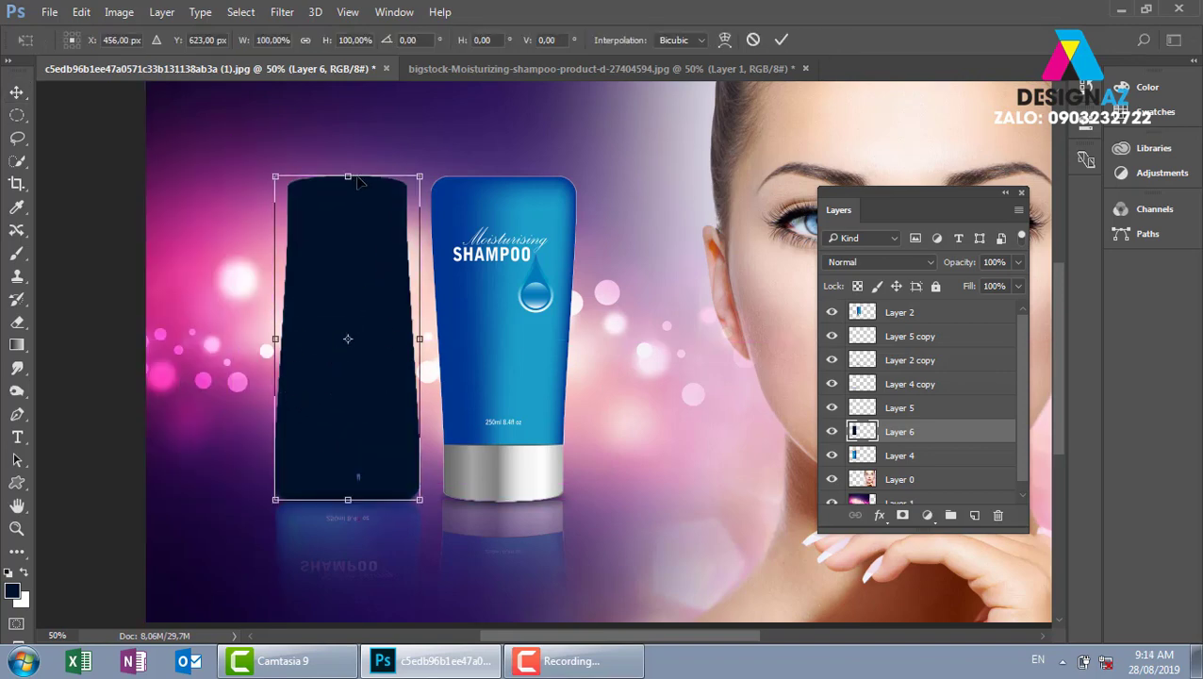
{"action": "left_click_drag", "start_coordinate": [348, 177], "coordinate": [217, 424]}
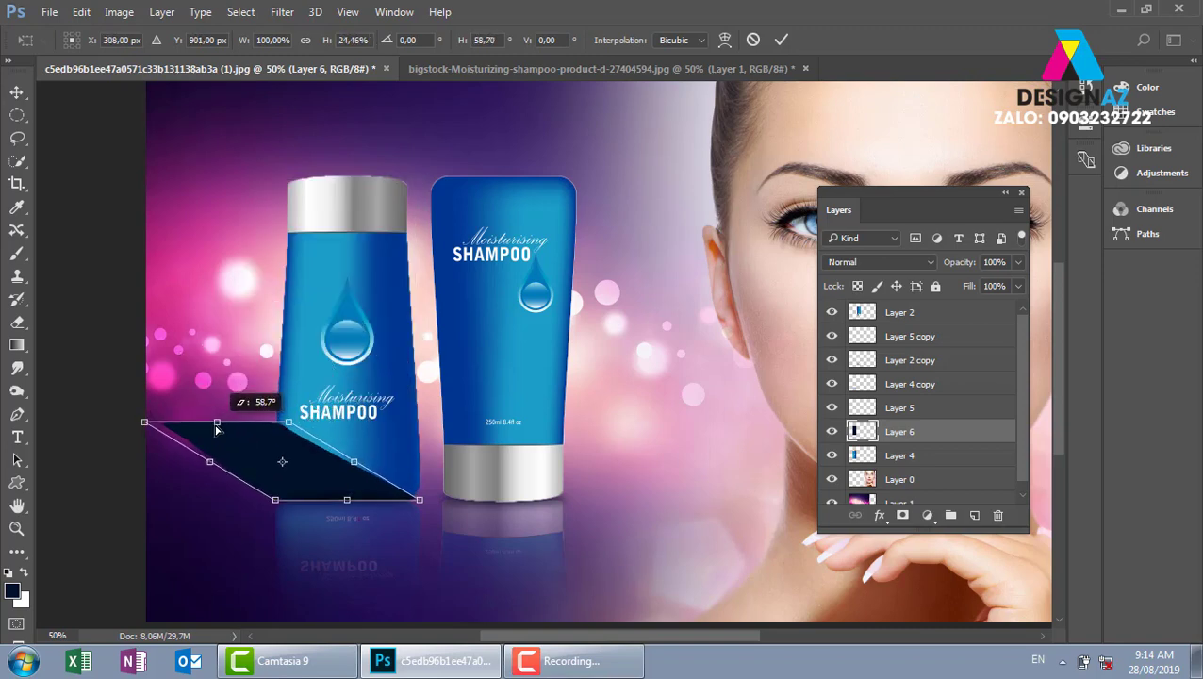
{"action": "key", "text": "Return"}
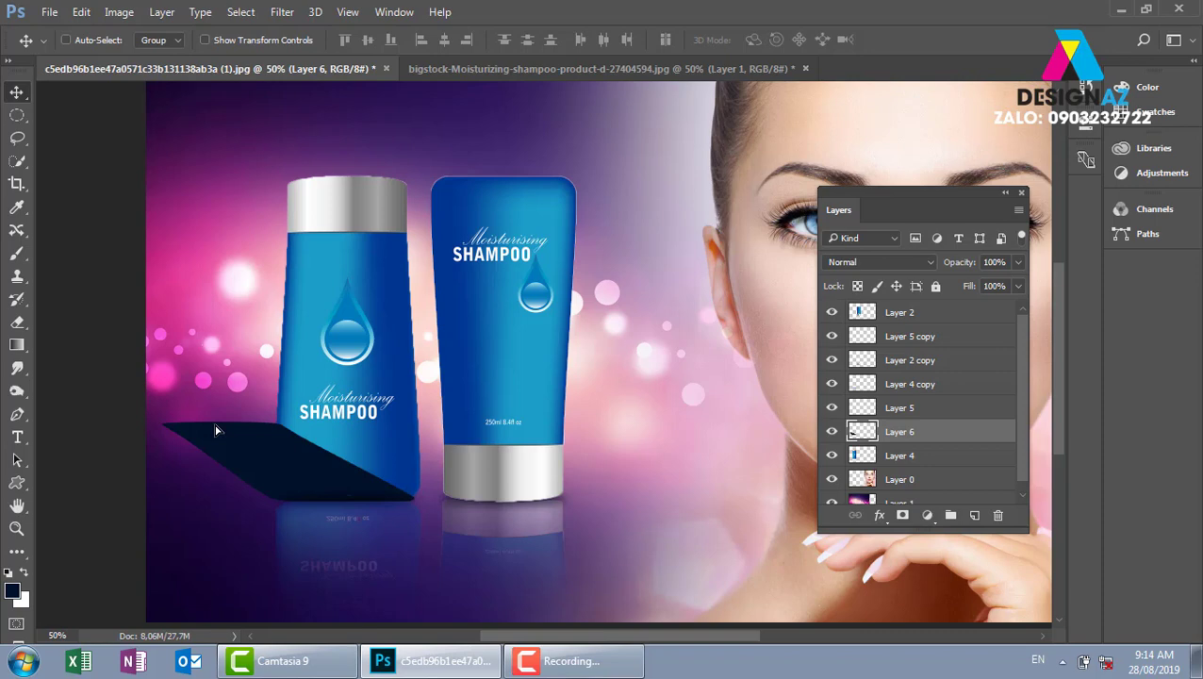
{"action": "key", "text": "ctrl"}
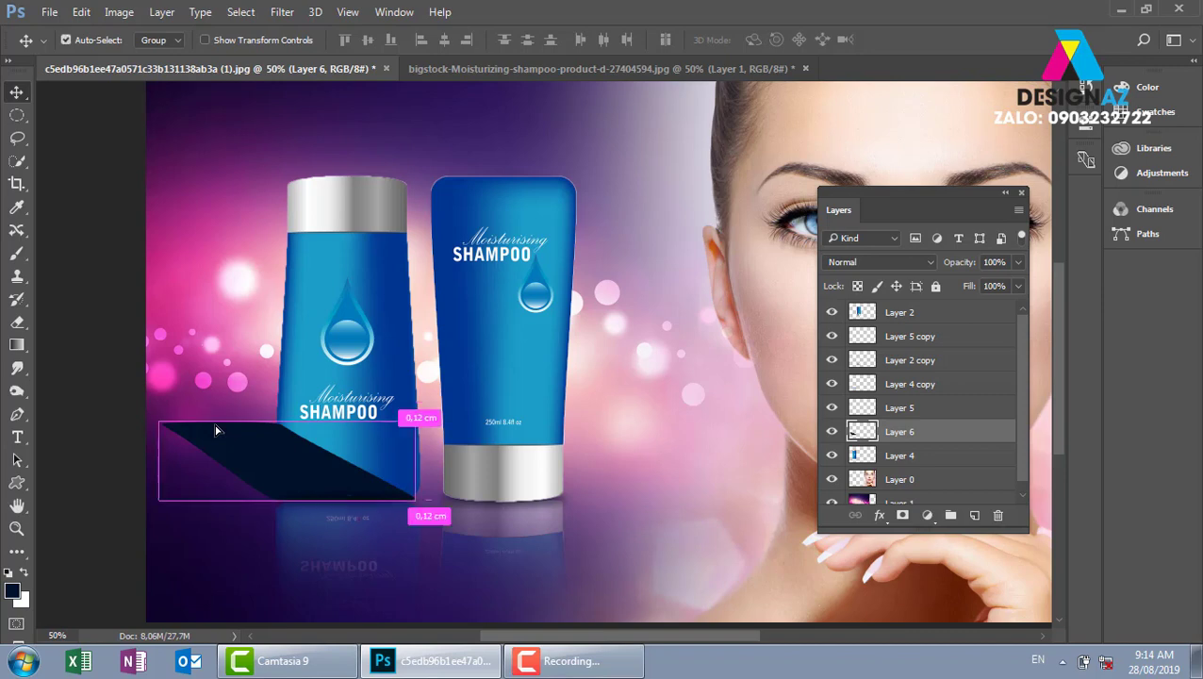
{"action": "key", "text": "ctrl+bracketleft"}
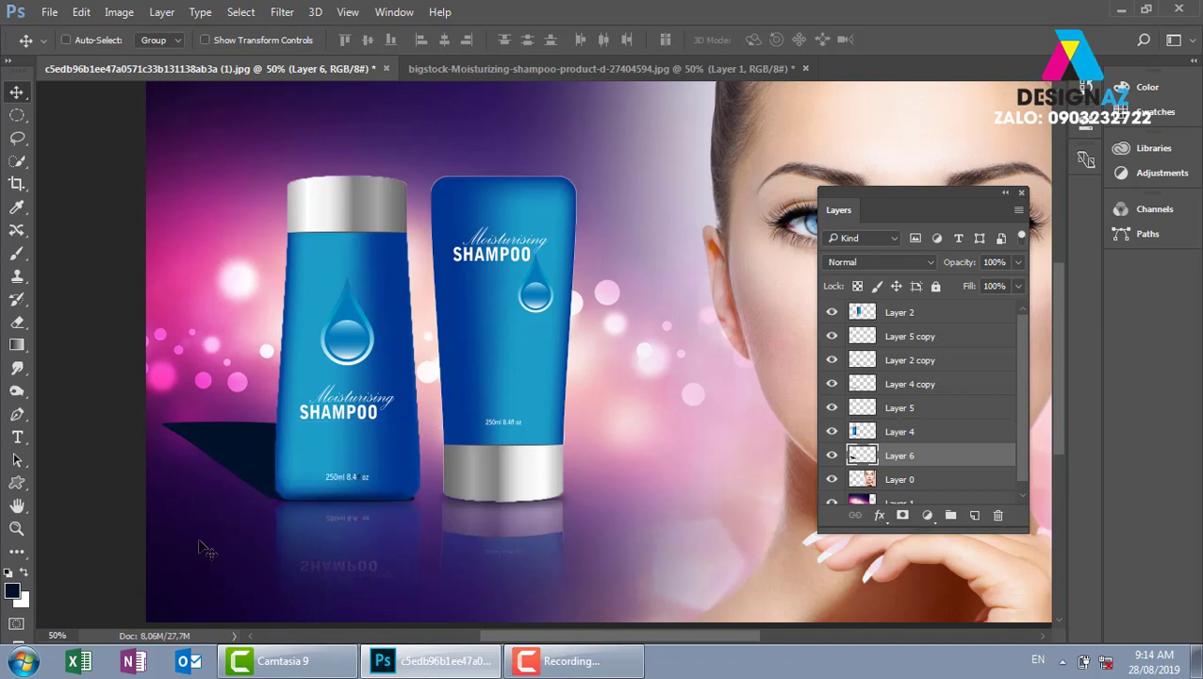
- Set Layer 6 to Multiply at 50% opacity and apply a 7.6-pixel Gaussian Blur
{"action": "left_click", "coordinate": [877, 262]}
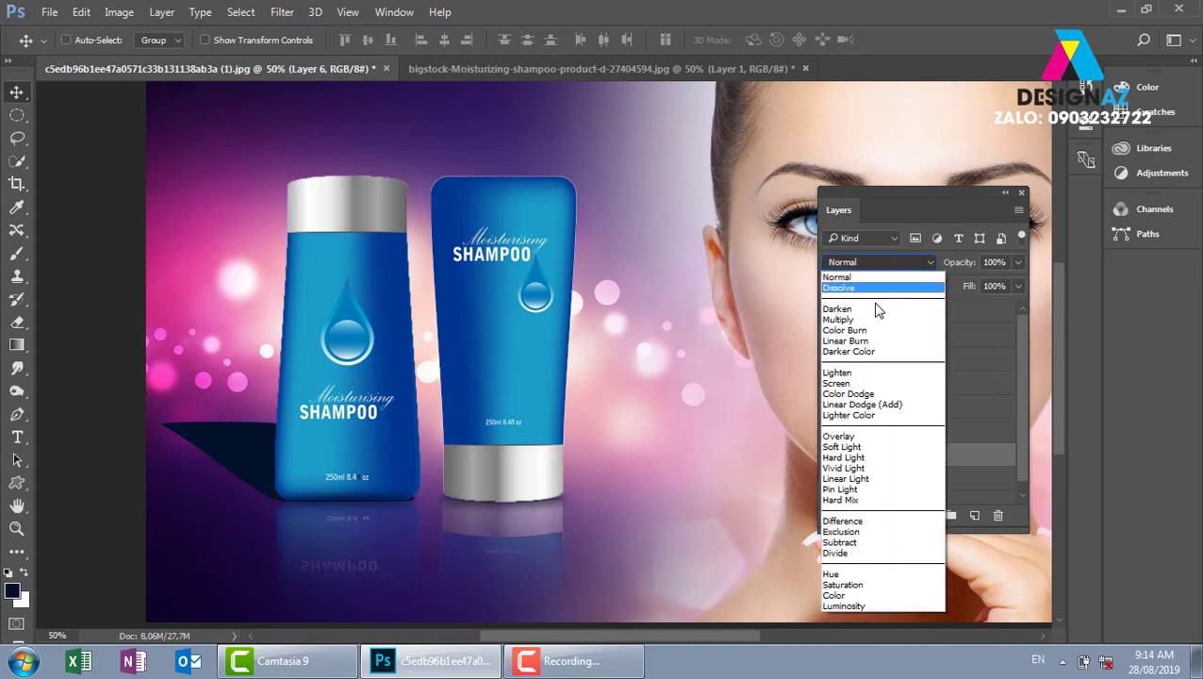
{"action": "left_click", "coordinate": [869, 313]}
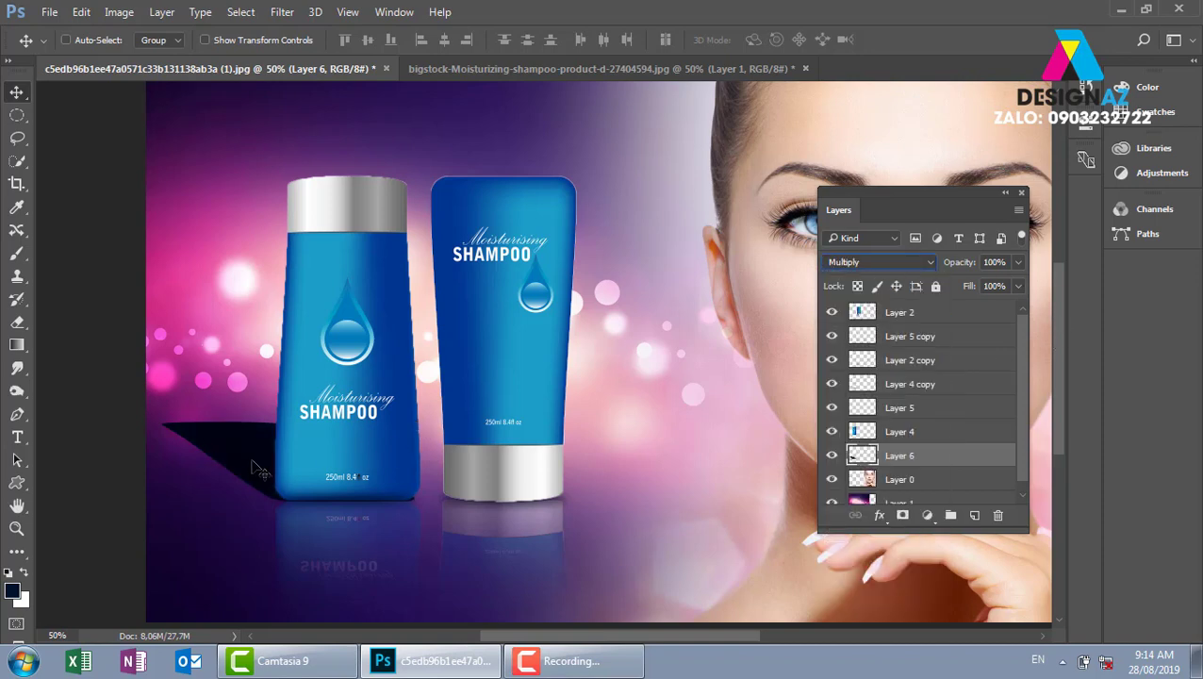
{"action": "key", "text": "5"}
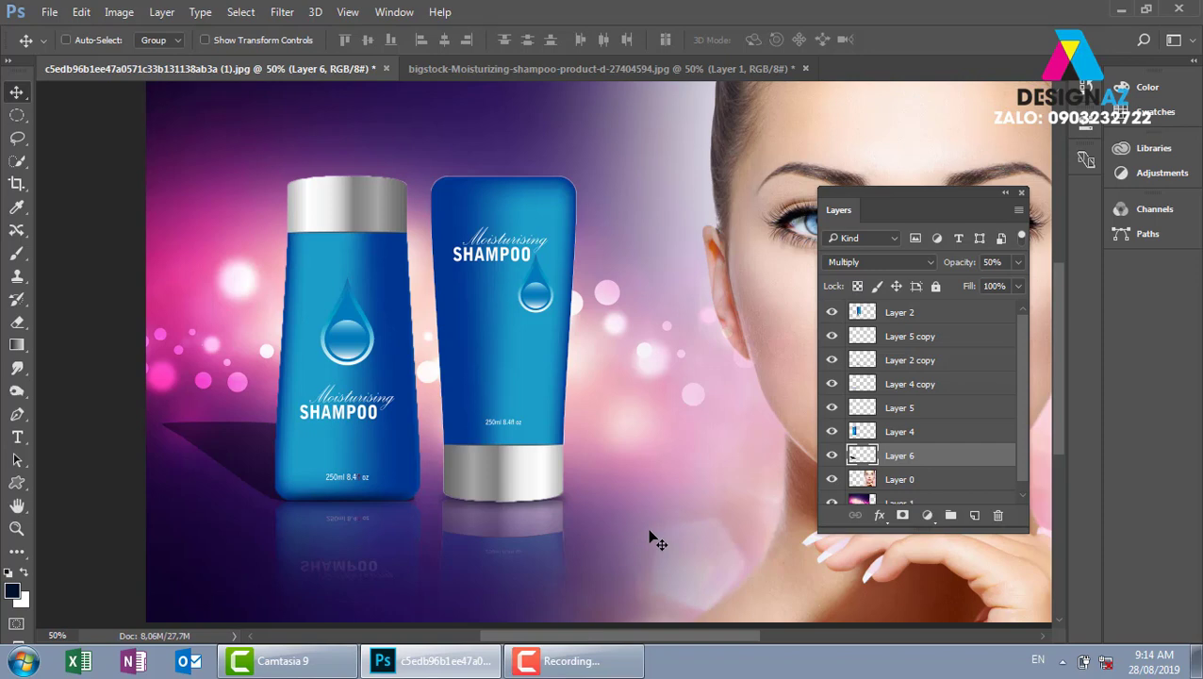
{"action": "left_click", "coordinate": [282, 12]}
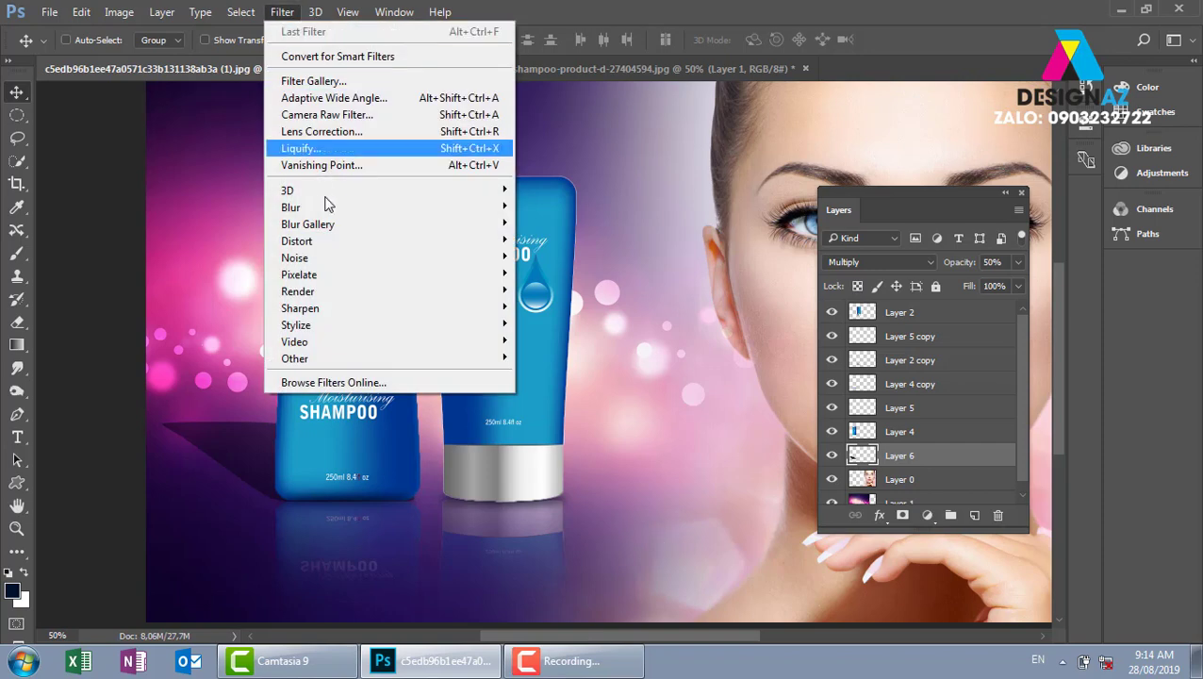
{"action": "mouse_move", "coordinate": [291, 207]}
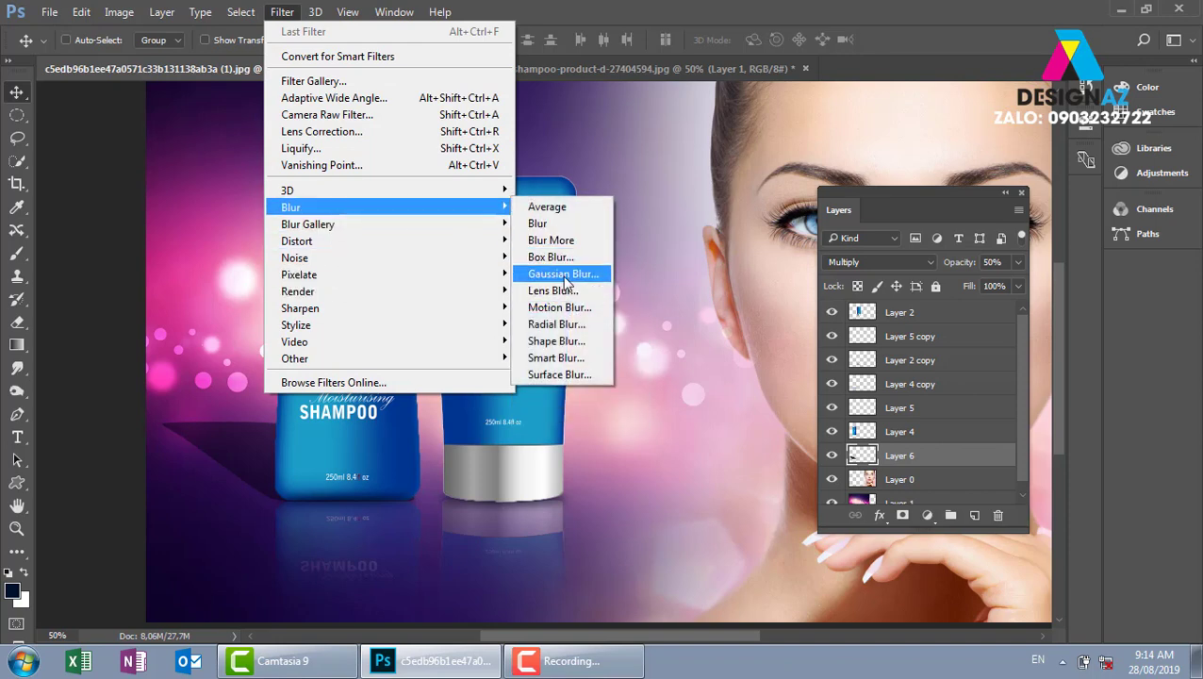
{"action": "left_click", "coordinate": [565, 278]}
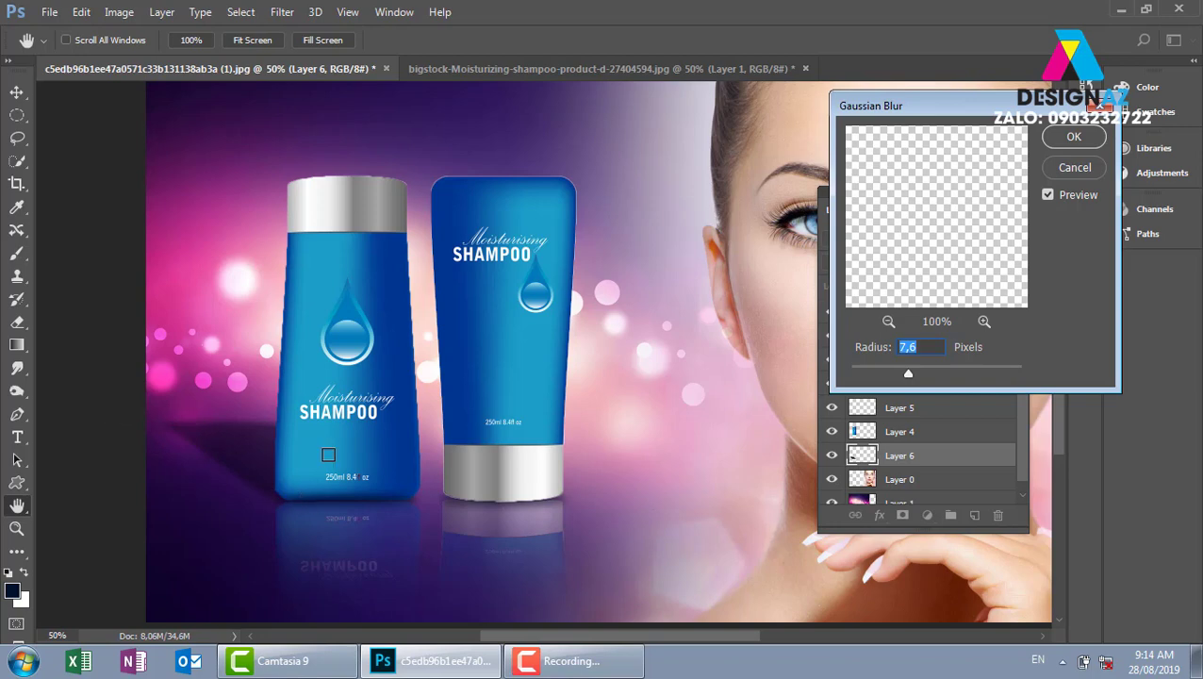
{"action": "left_click", "coordinate": [1071, 140]}
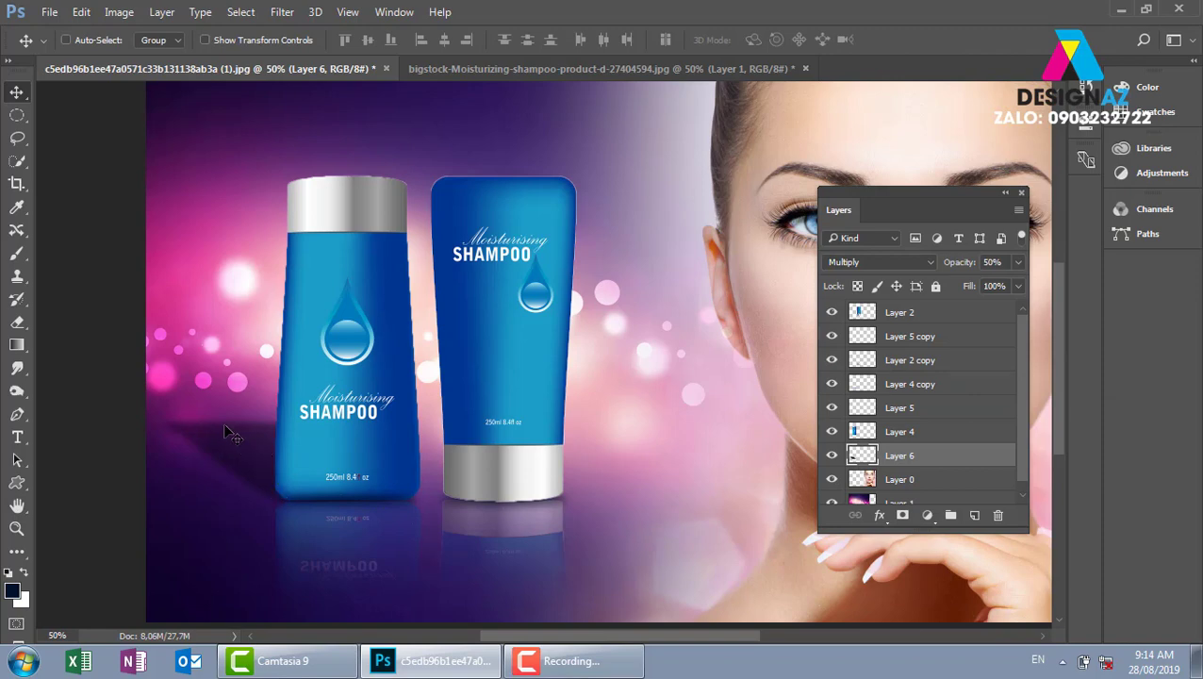
{"action": "left_click", "coordinate": [17, 114]}
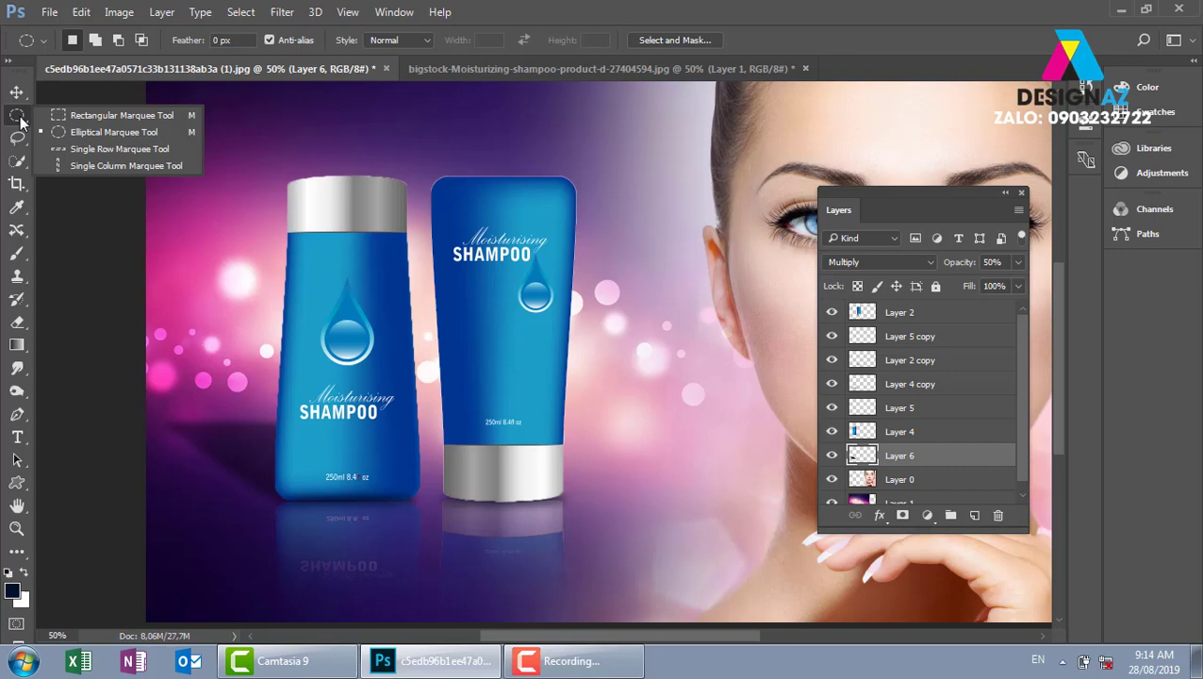
{"action": "left_click", "coordinate": [99, 118]}
{"action": "left_click_drag", "start_coordinate": [90, 156], "coordinate": [731, 424]}
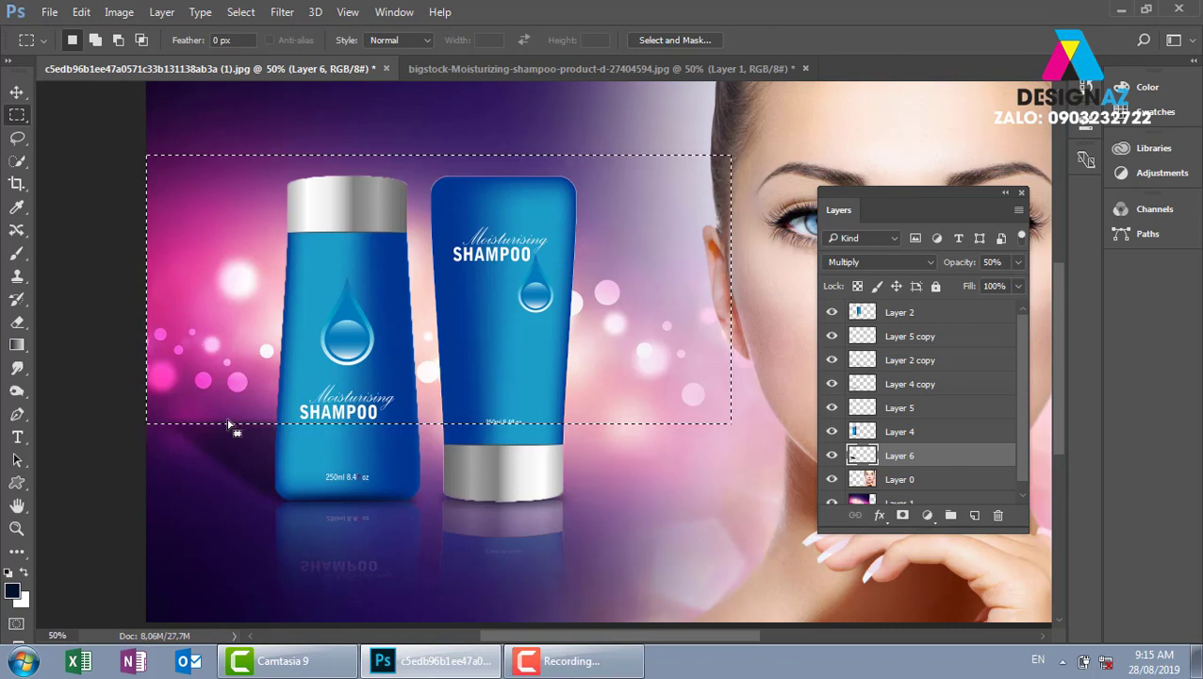
{"action": "key", "text": "shift"}
{"action": "key", "text": "shift+F6"}
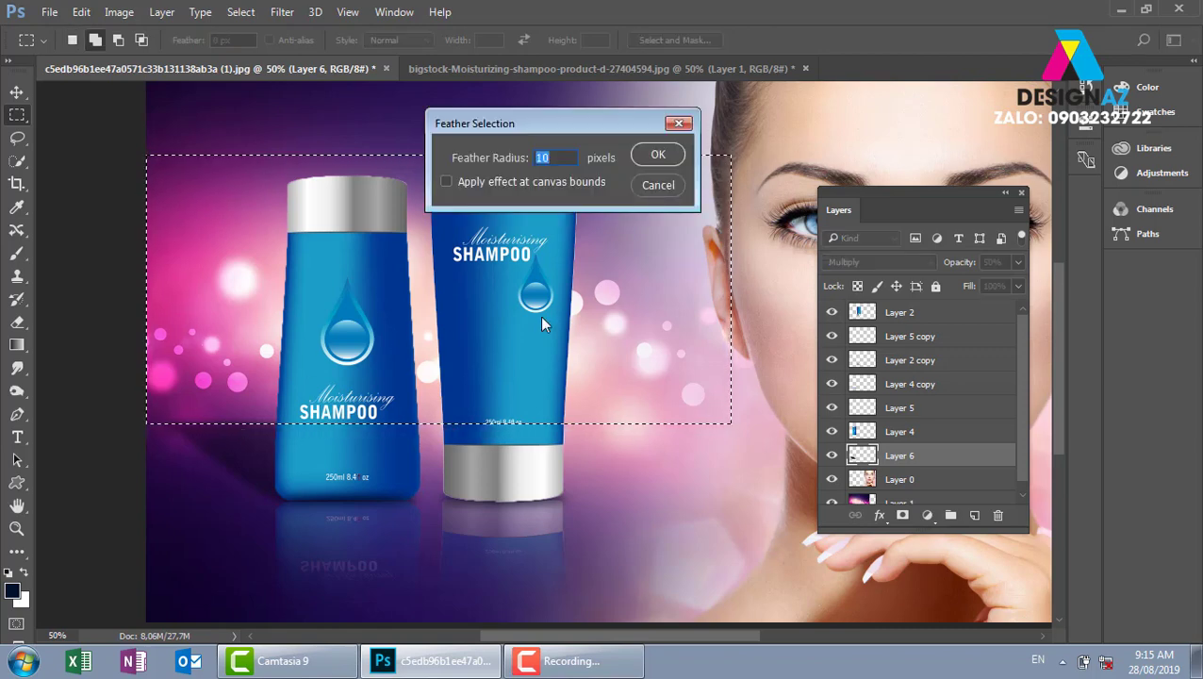
{"action": "type", "text": "10"}
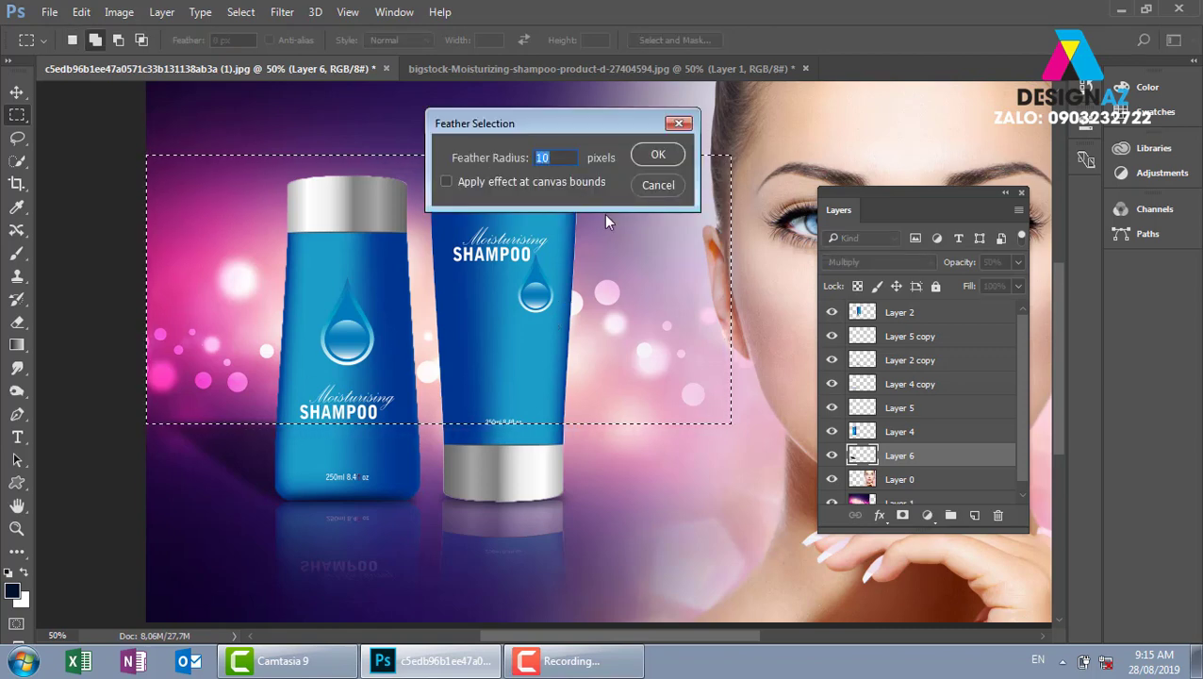
{"action": "type", "text": "0"}
{"action": "key", "text": "Return"}
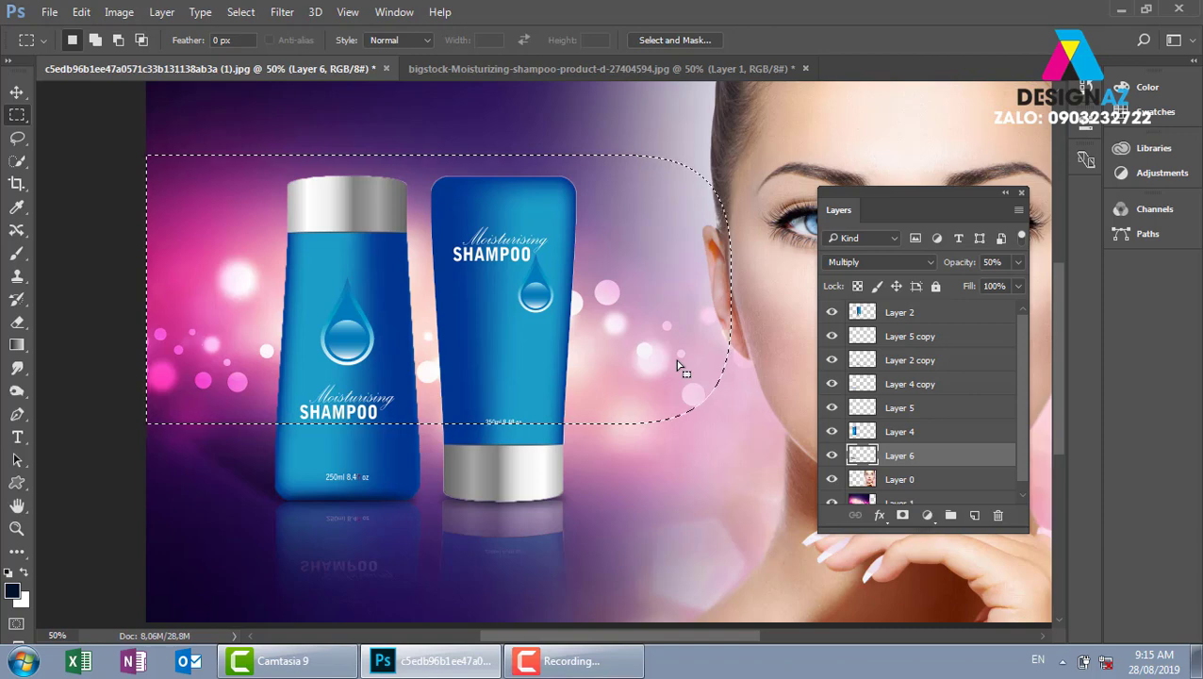
{"action": "key", "text": "ctrl+d"}
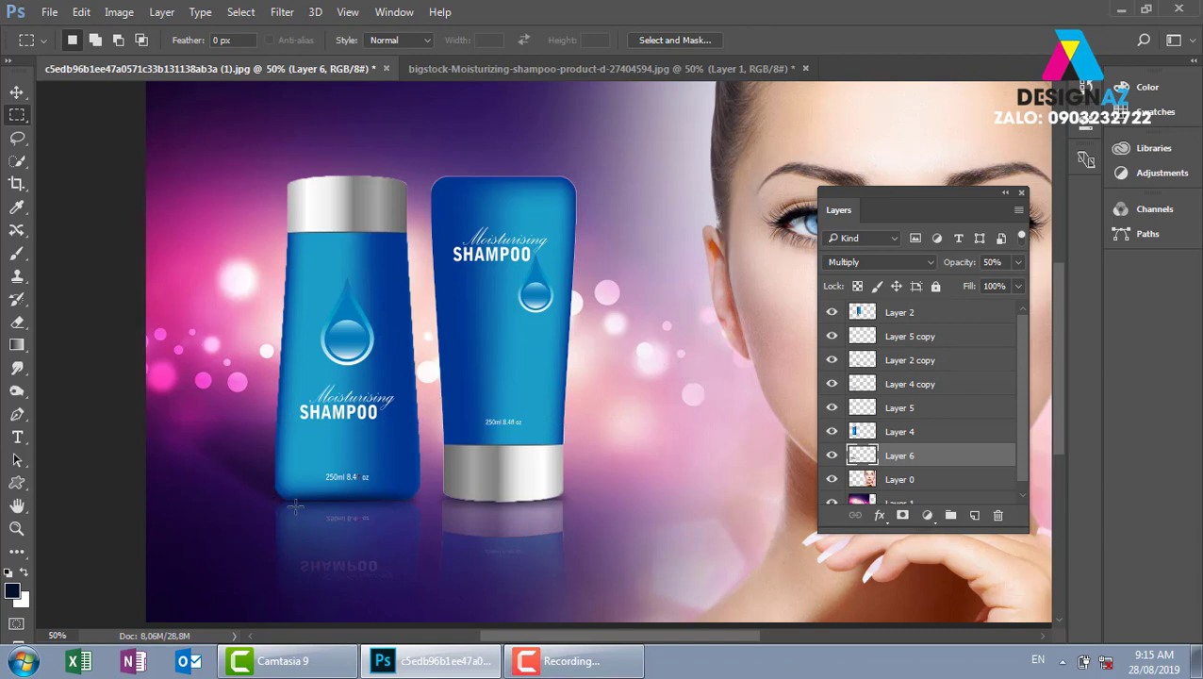
- Duplicate the Layer 6 shadow under the right tube and narrow it to about 93.4% width
{"action": "left_click", "coordinate": [16, 92]}
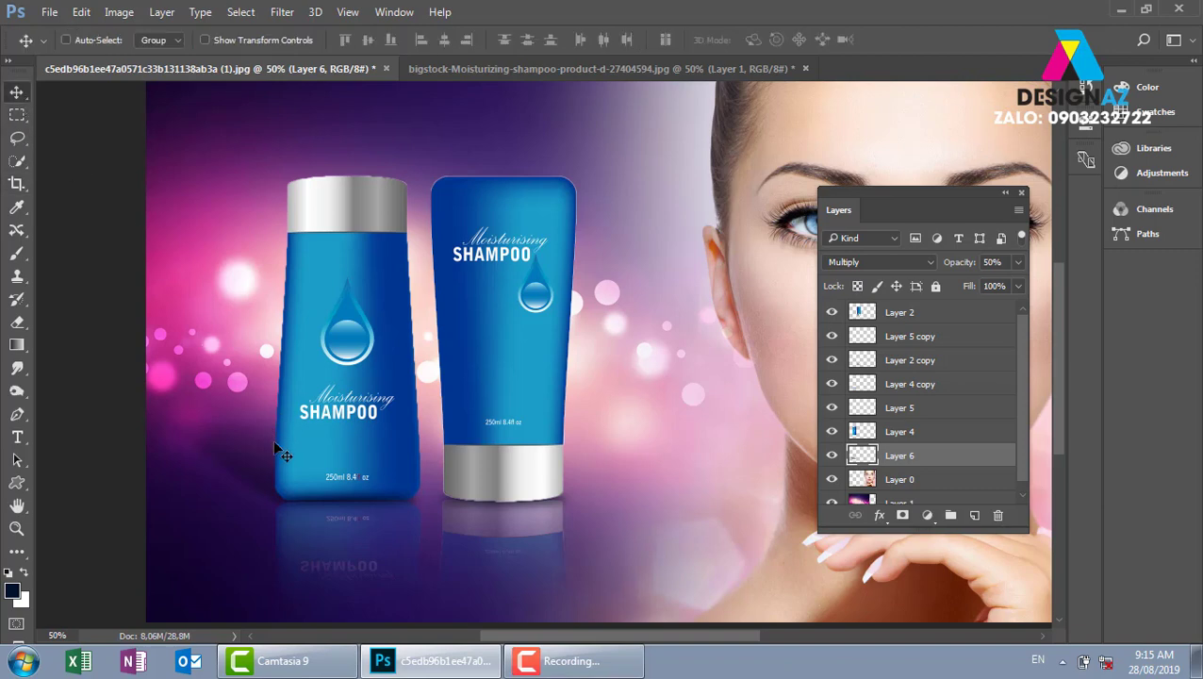
{"action": "left_click_drag", "start_coordinate": [252, 463], "coordinate": [422, 454]}
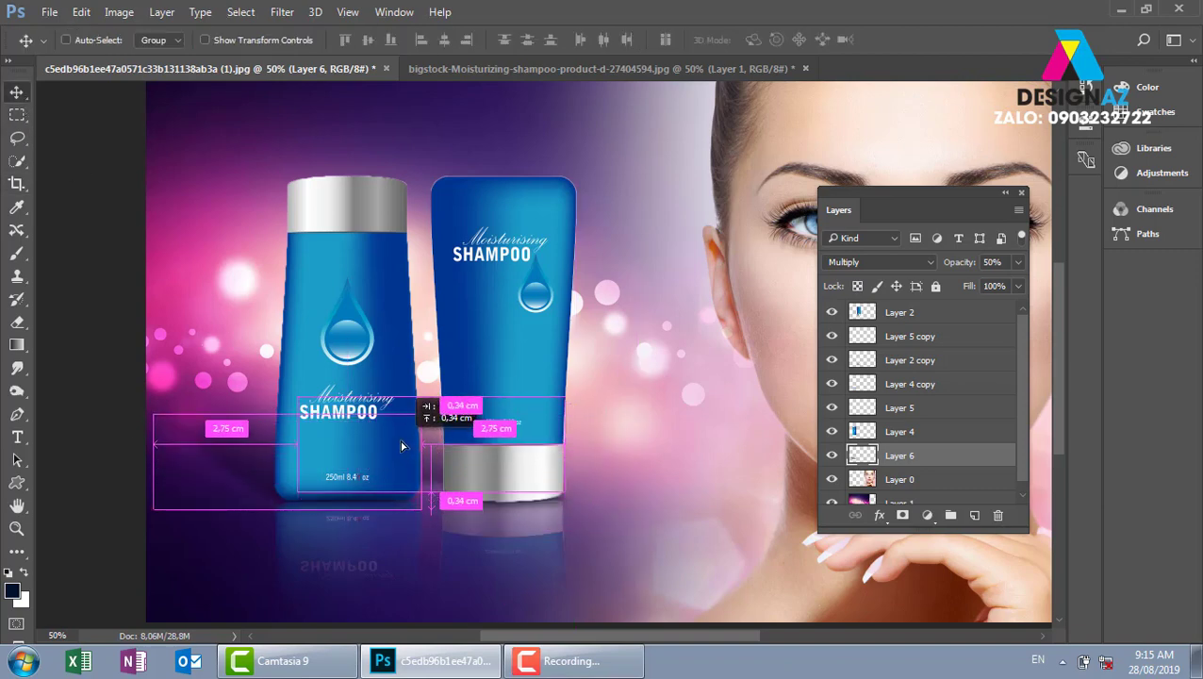
{"action": "left_click_drag", "start_coordinate": [422, 454], "coordinate": [421, 455]}
{"action": "left_click_drag", "start_coordinate": [509, 505], "coordinate": [510, 502]}
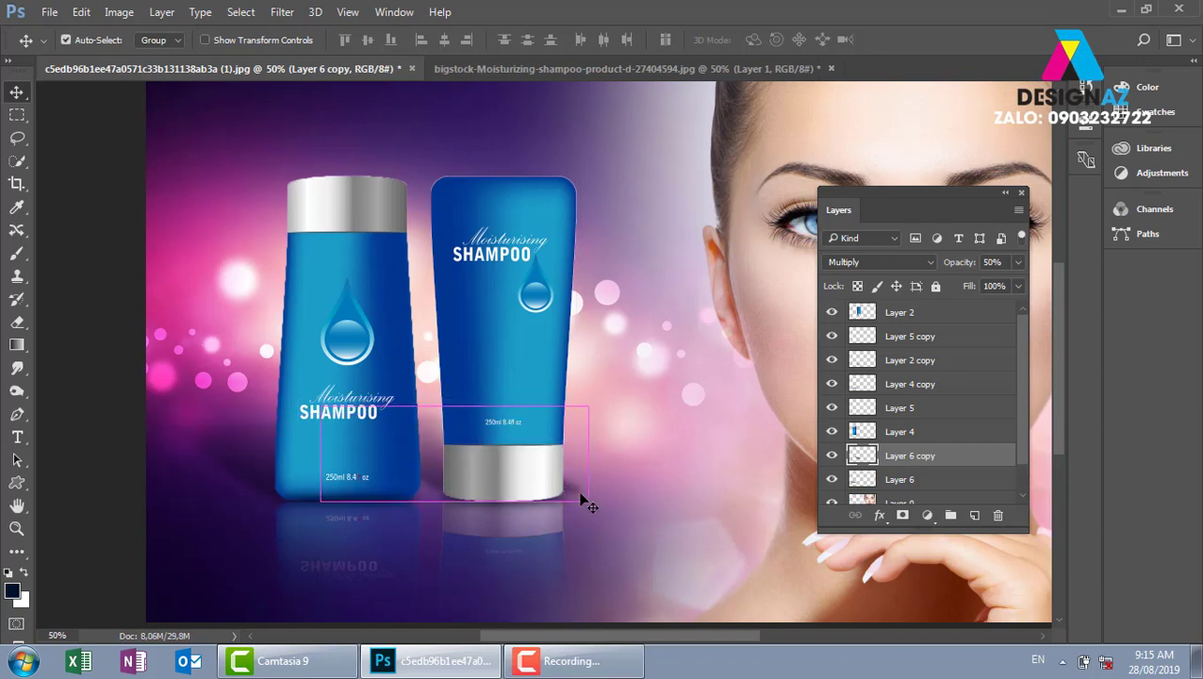
{"action": "key", "text": "ctrl+t"}
{"action": "left_click_drag", "start_coordinate": [587, 455], "coordinate": [569, 454]}
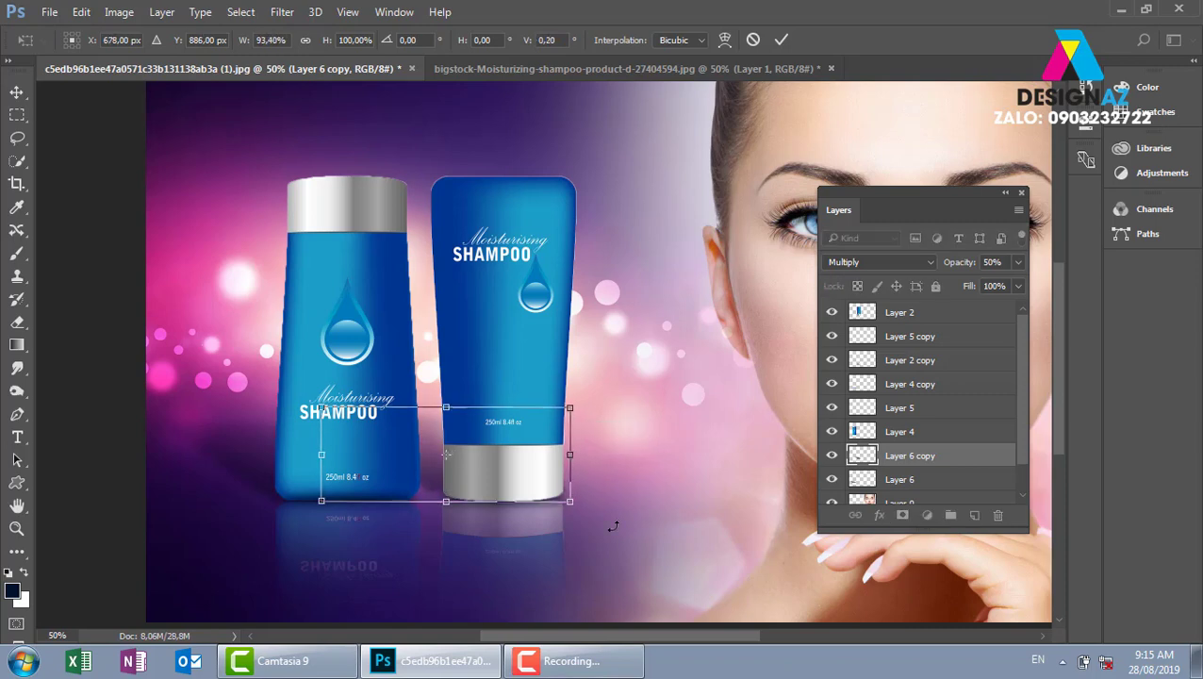
{"action": "key", "text": "Return"}
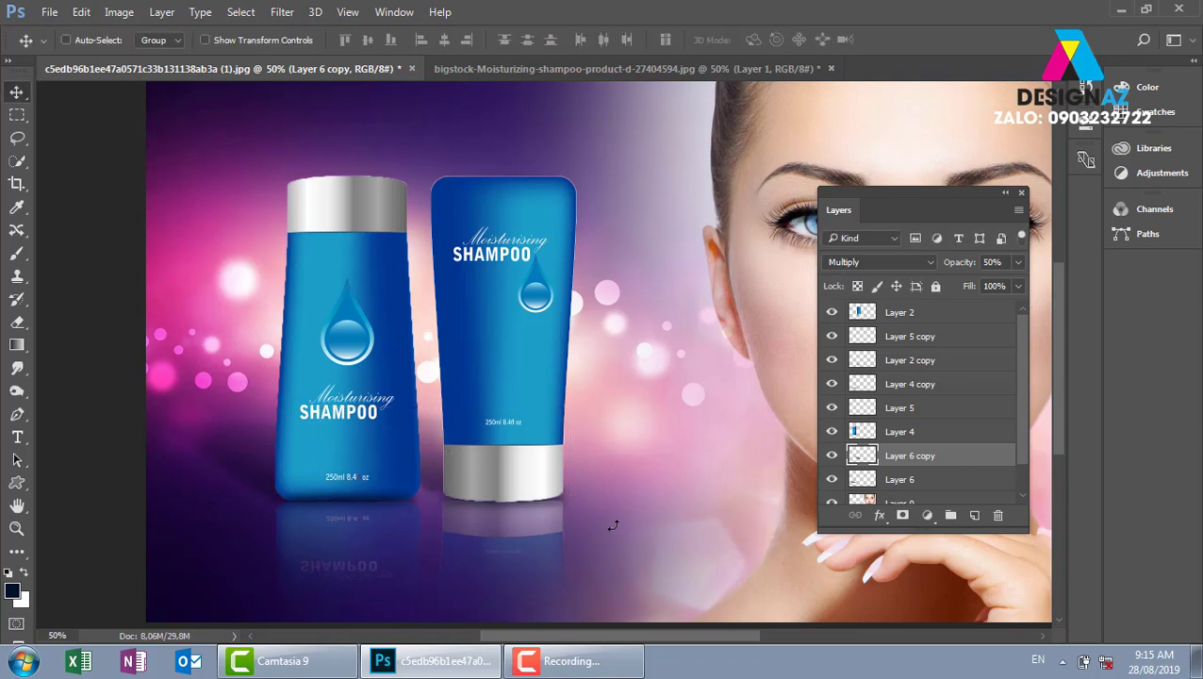
{"action": "key", "text": "ctrl+minus"}
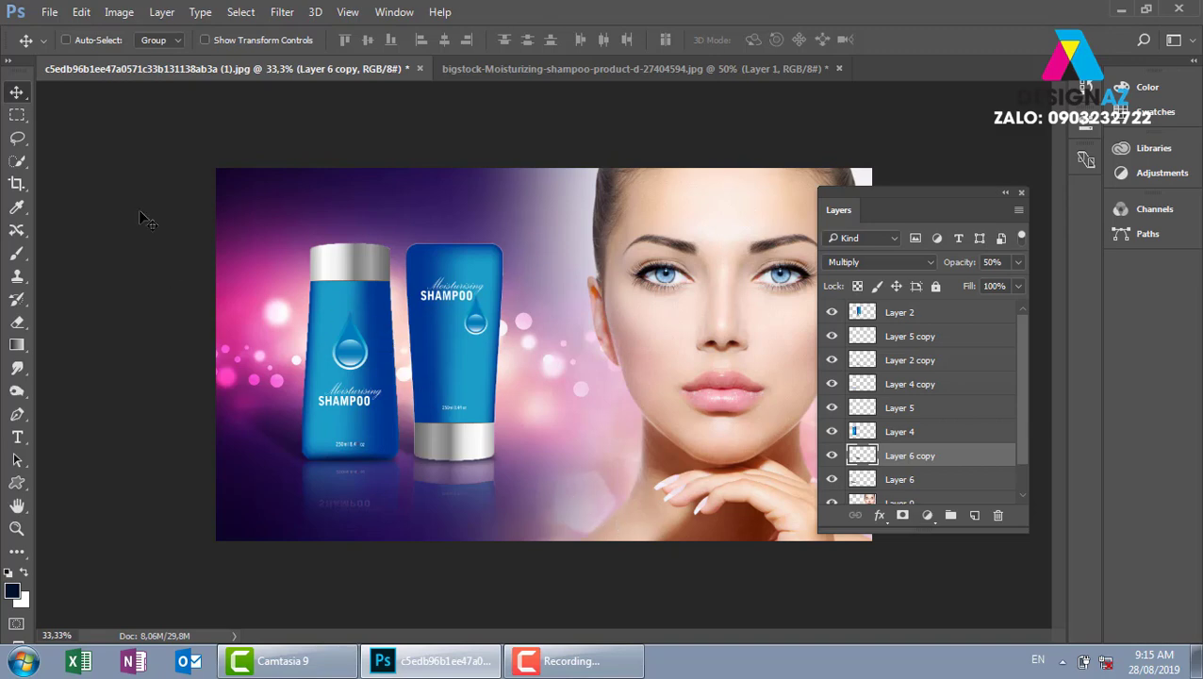
- Fill a large circular selection with white on a new layer above Layer 2
{"action": "left_click", "coordinate": [17, 114]}
{"action": "left_click", "coordinate": [85, 133]}
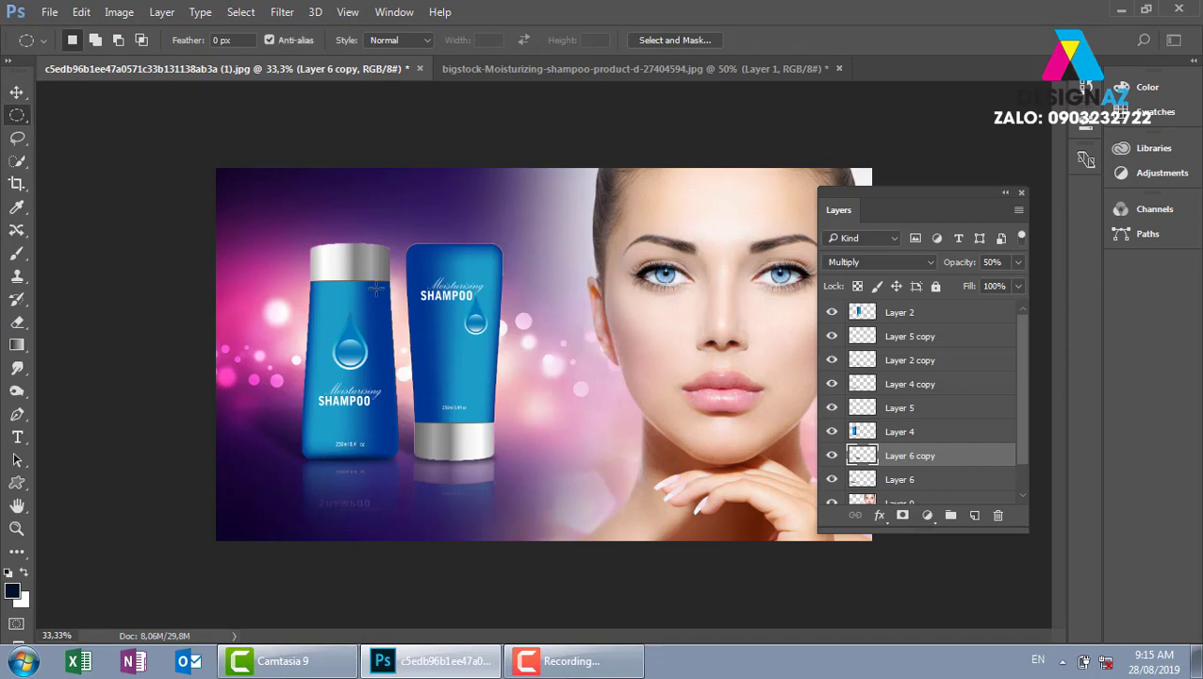
{"action": "key", "text": "ctrl+minus"}
{"action": "key", "text": "ctrl+minus"}
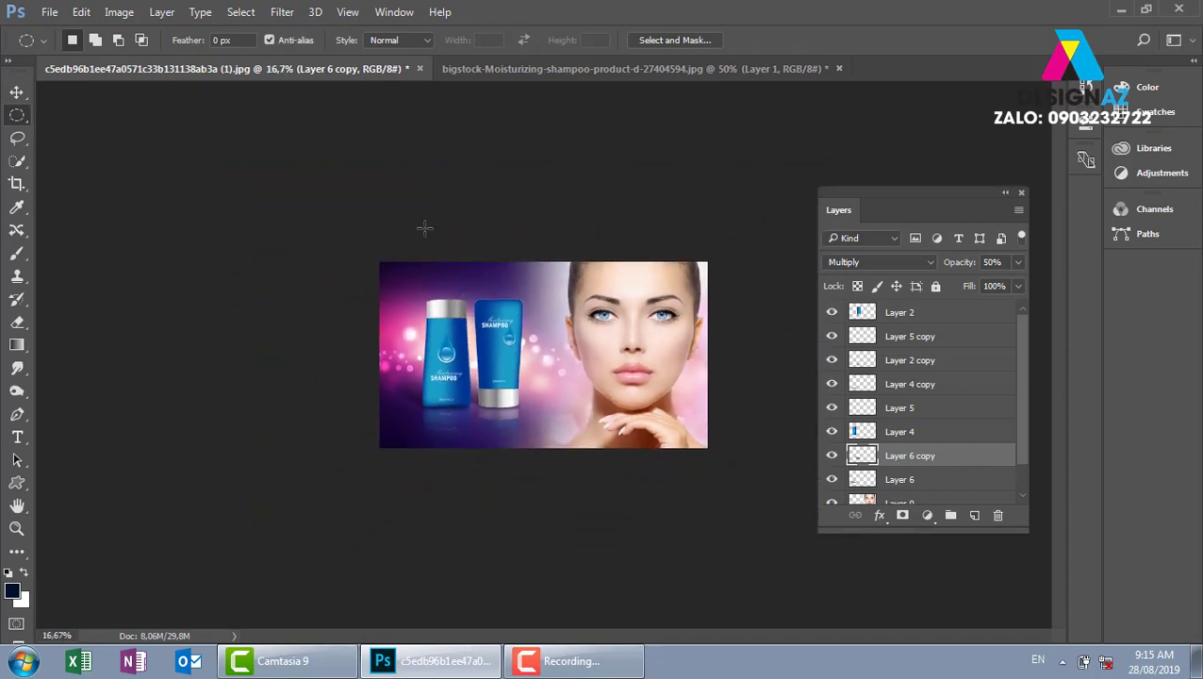
{"action": "mouse_move", "coordinate": [424, 227]}
{"action": "left_mouse_down"}
{"action": "mouse_move", "coordinate": [807, 359]}
{"action": "mouse_move", "coordinate": [780, 361]}
{"action": "left_mouse_up"}
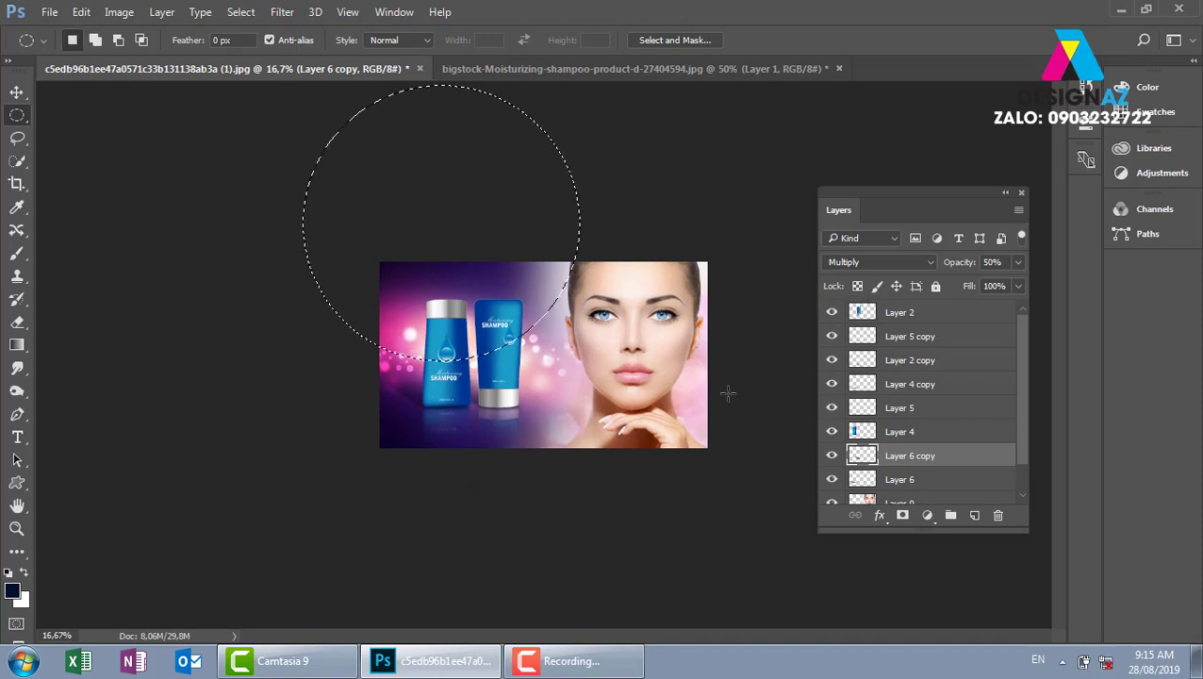
{"action": "key", "text": "ctrl+plus"}
{"action": "key", "text": "ctrl+plus"}
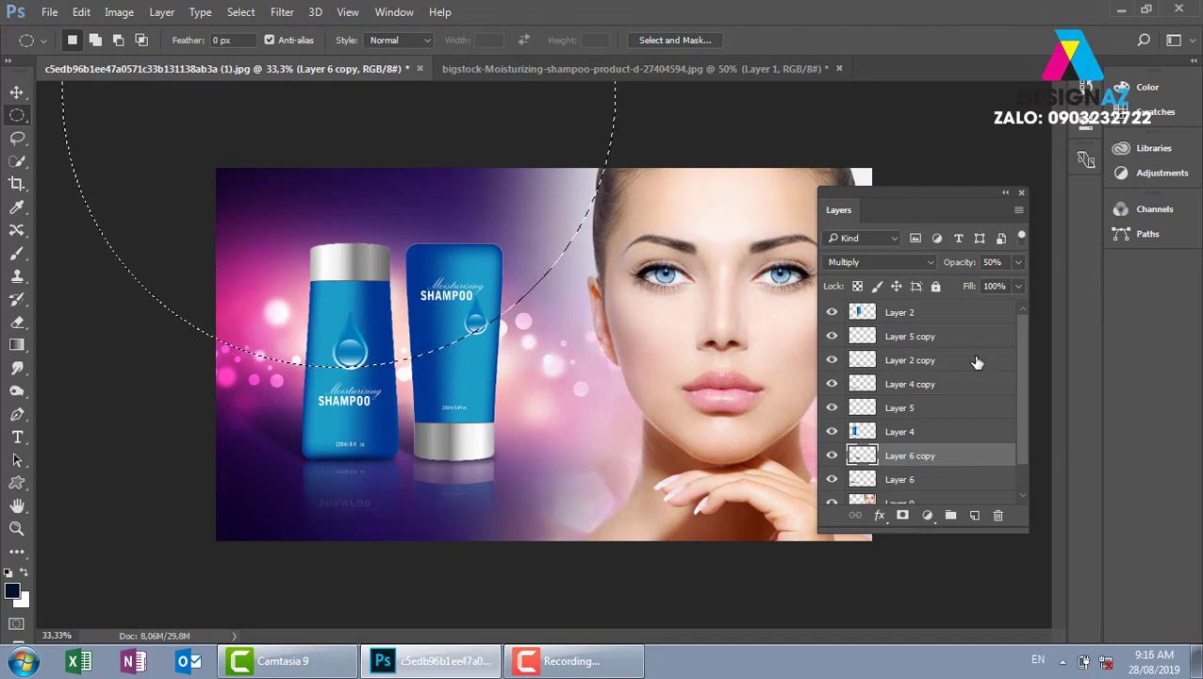
{"action": "left_click", "coordinate": [974, 317]}
{"action": "left_click", "coordinate": [975, 516]}
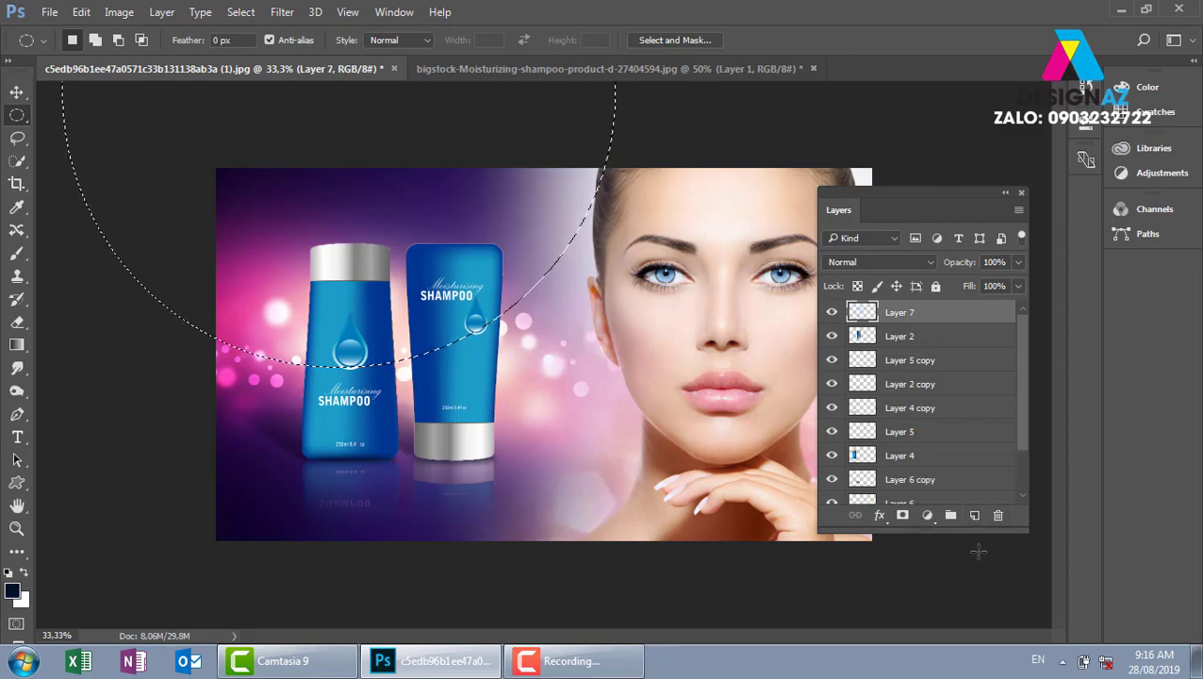
{"action": "key", "text": "ctrl+BackSpace"}
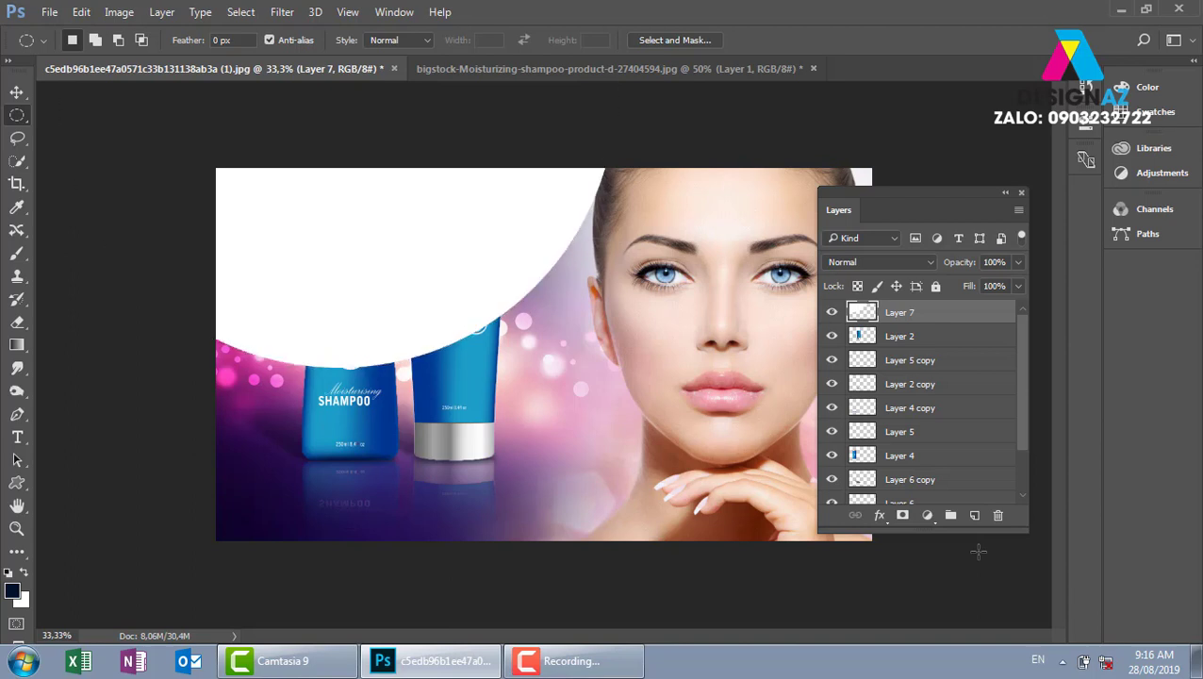
- Redraw the circle, feather it 100 pixels and delete the interior, leaving a soft glowing arc
{"action": "key", "text": "ctrl+minus"}
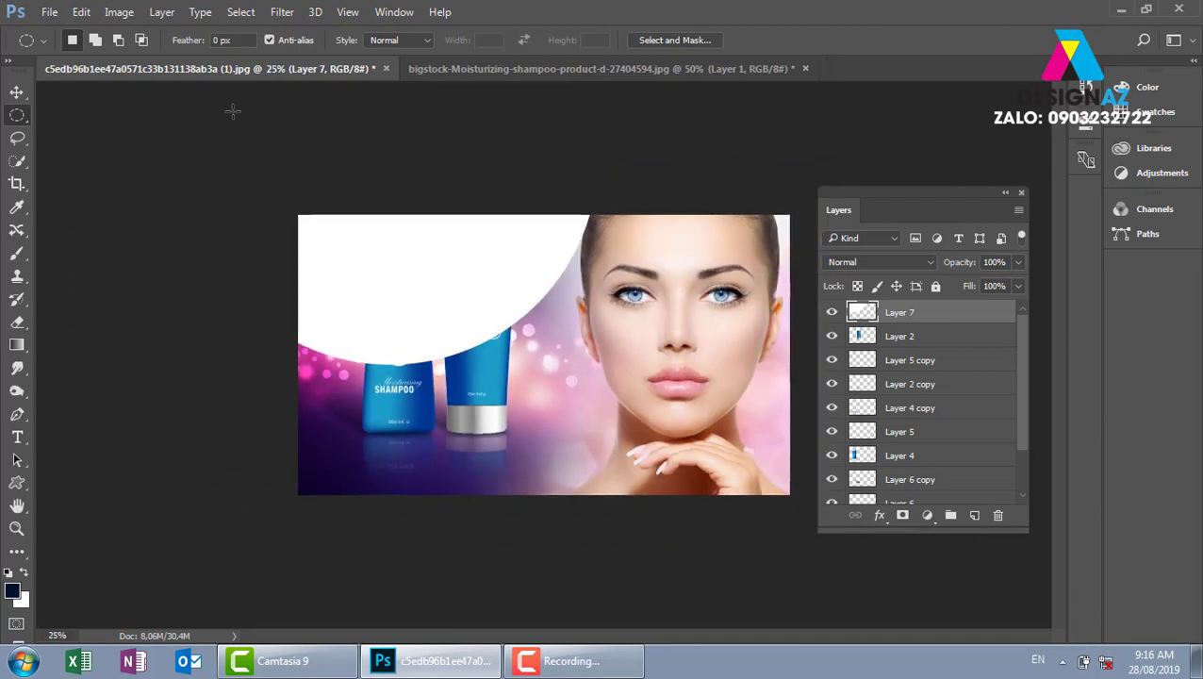
{"action": "mouse_move", "coordinate": [232, 111]}
{"action": "left_mouse_down"}
{"action": "mouse_move", "coordinate": [764, 512]}
{"action": "mouse_move", "coordinate": [728, 368]}
{"action": "mouse_move", "coordinate": [703, 349]}
{"action": "mouse_move", "coordinate": [722, 352]}
{"action": "mouse_move", "coordinate": [688, 356]}
{"action": "left_mouse_up"}
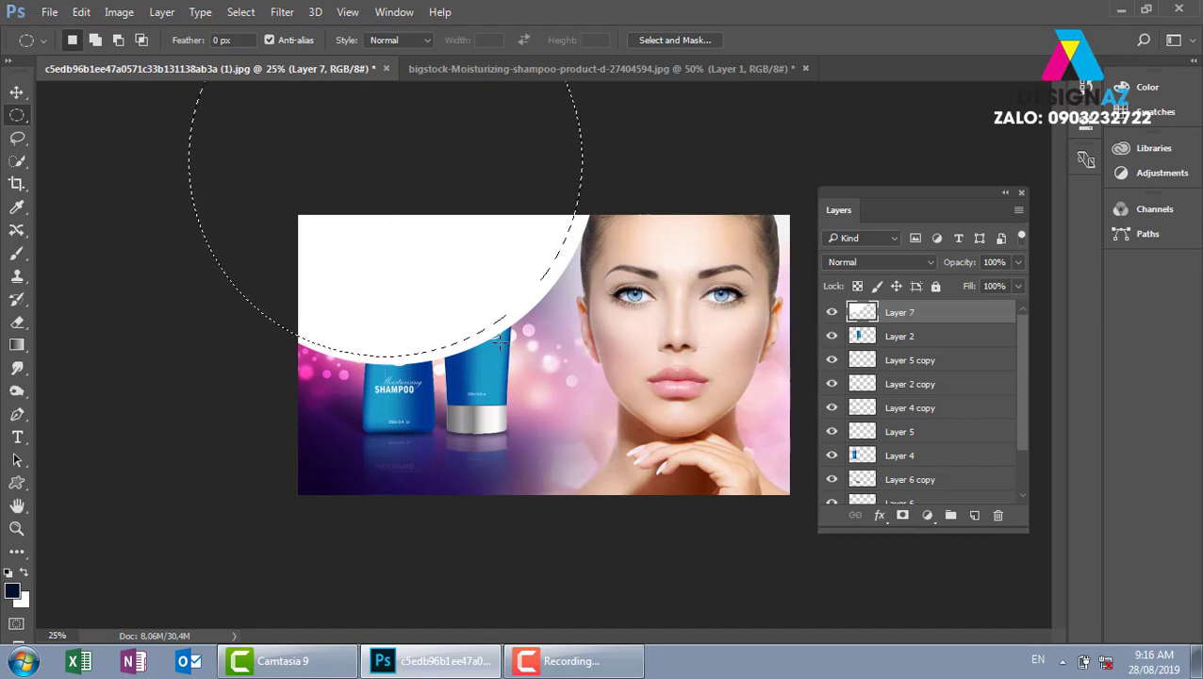
{"action": "key", "text": "Delete"}
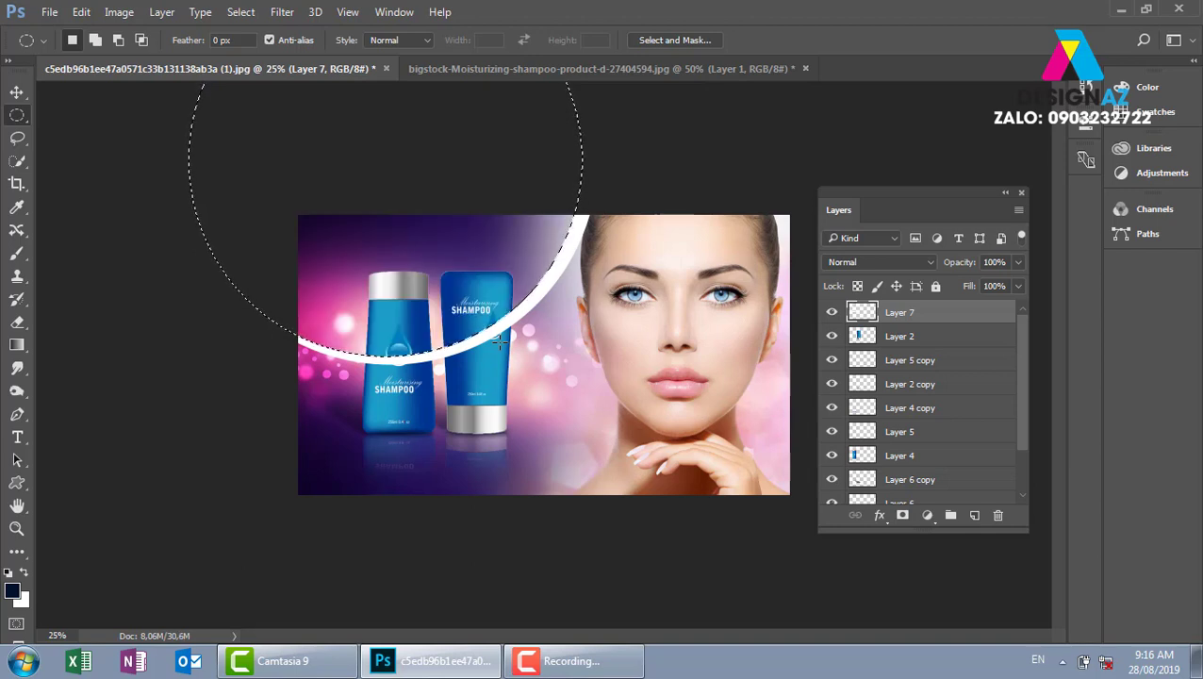
{"action": "key", "text": "ctrl+Delete"}
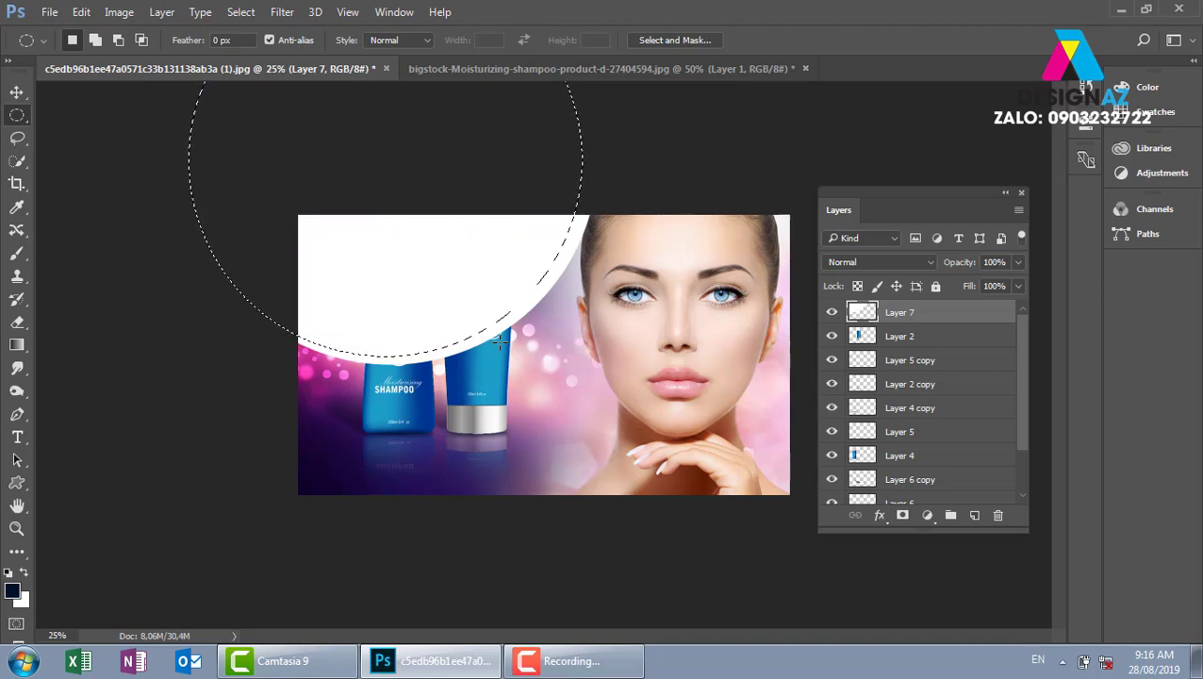
{"action": "key", "text": "shift+F6"}
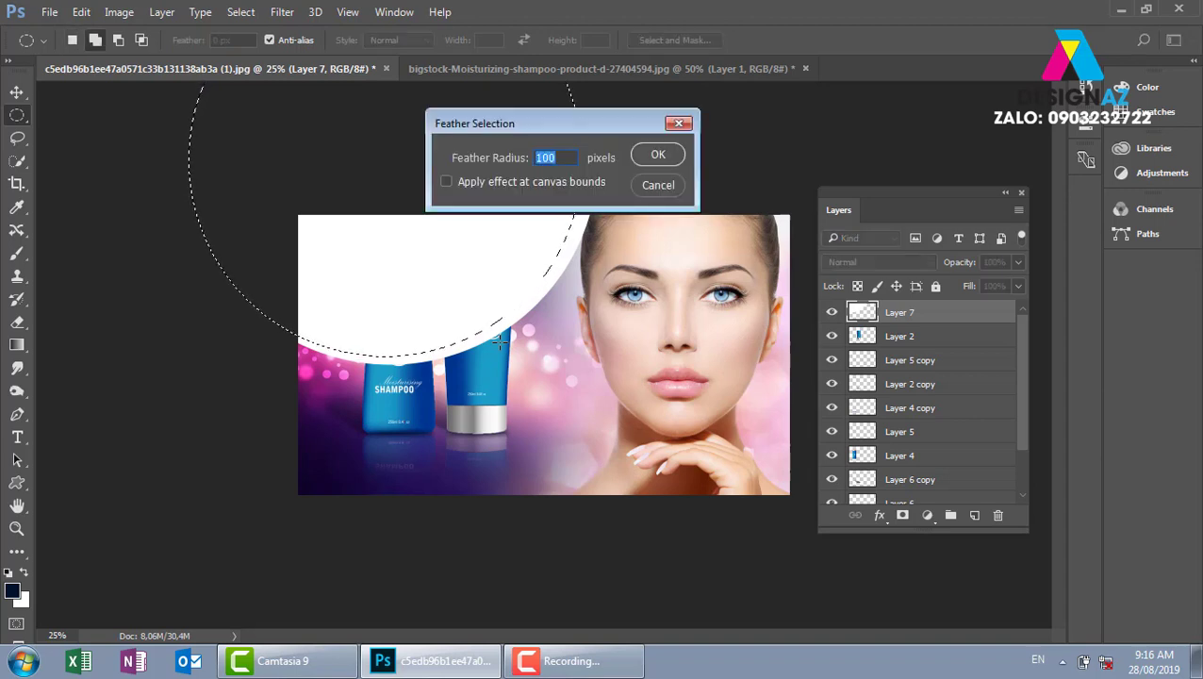
{"action": "key", "text": "Return"}
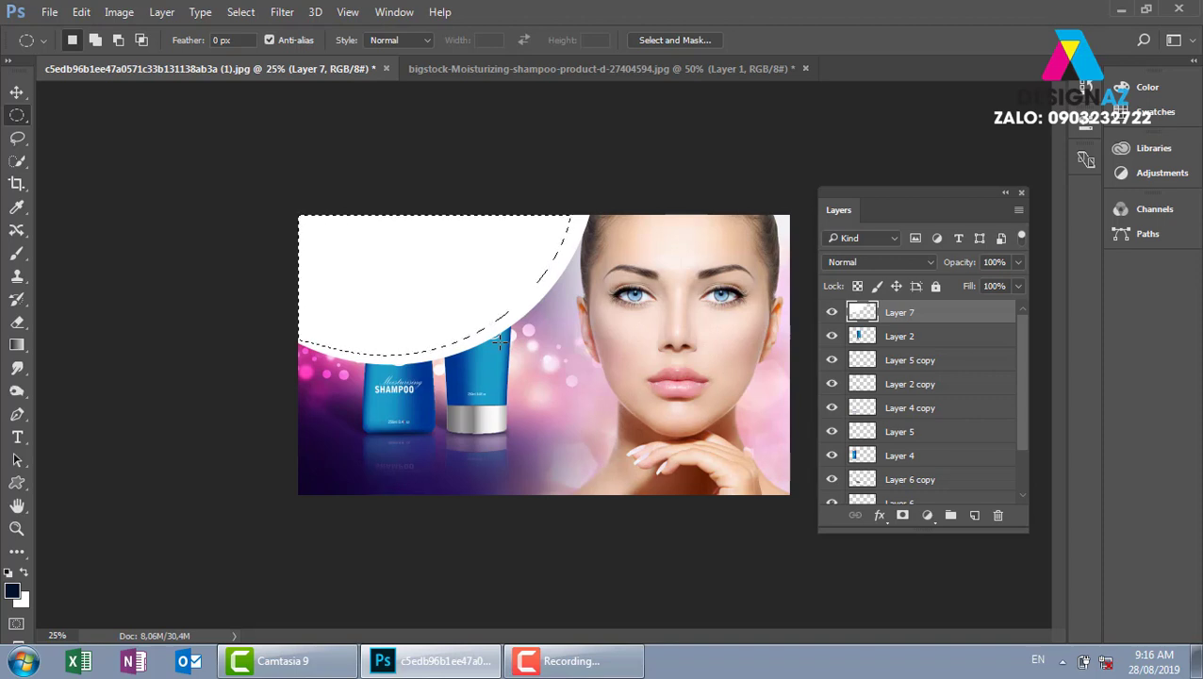
{"action": "key", "text": "Delete"}
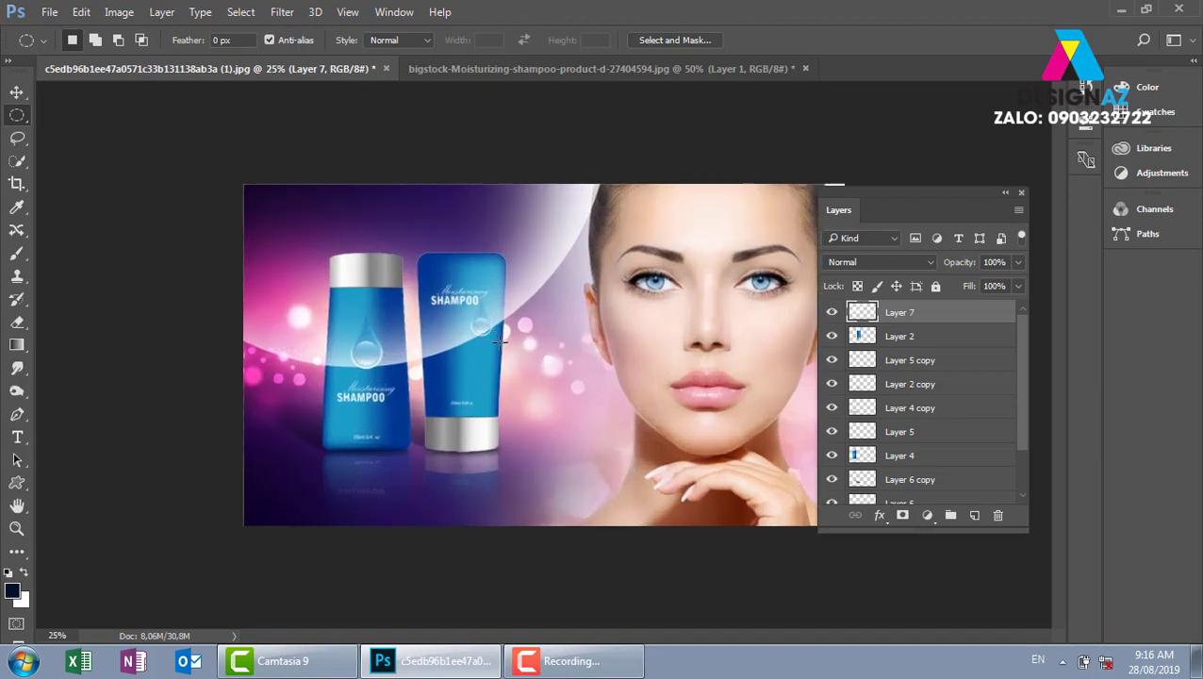
- Deselect and scale Layer 7's glowing arc down to about 93%
{"action": "scroll", "coordinate": [499, 342], "scroll_direction": "up", "scroll_amount": 1}
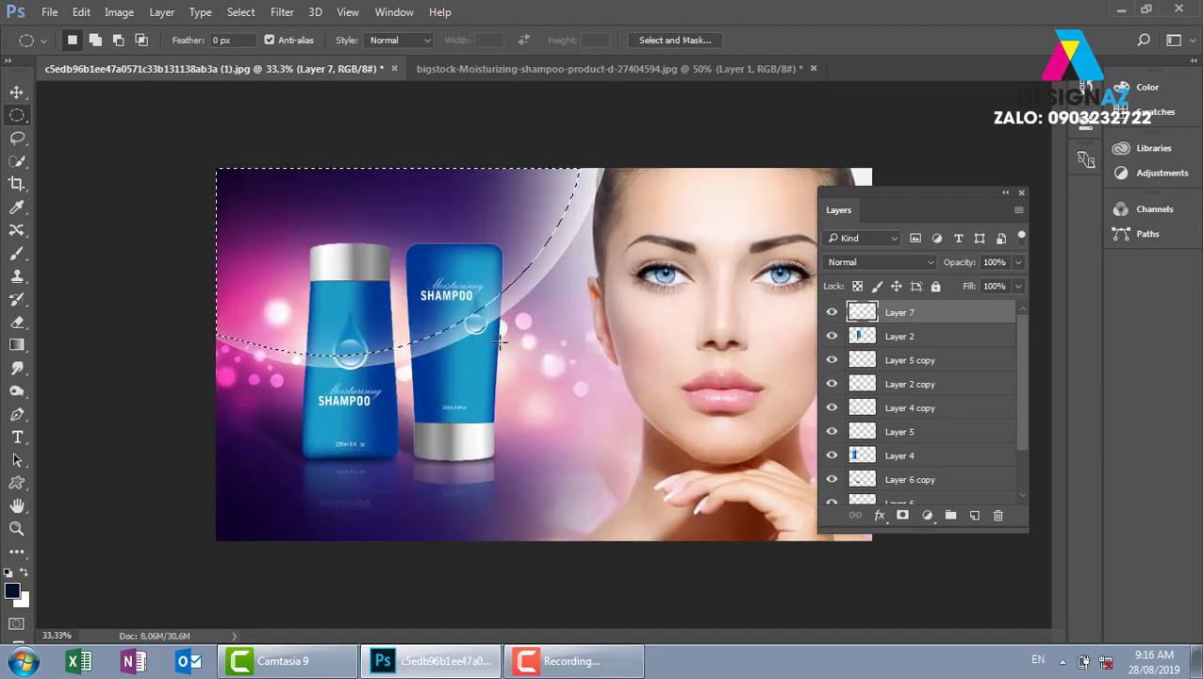
{"action": "key", "text": "ctrl+d"}
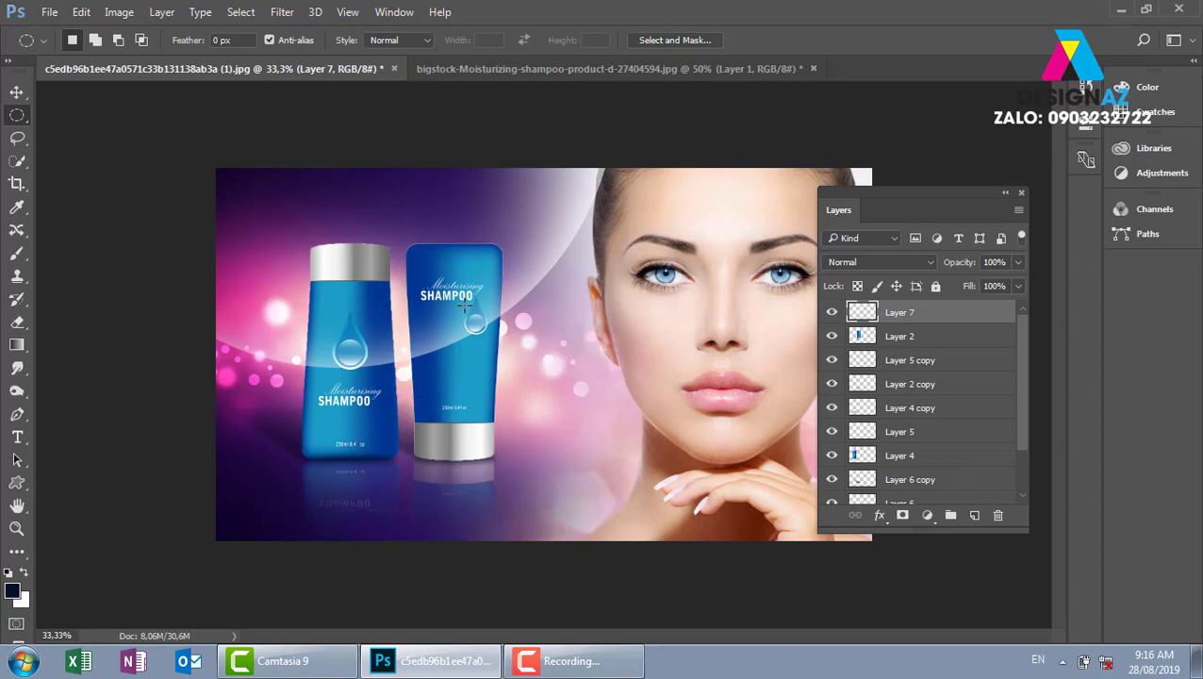
{"action": "key", "text": "ctrl+t"}
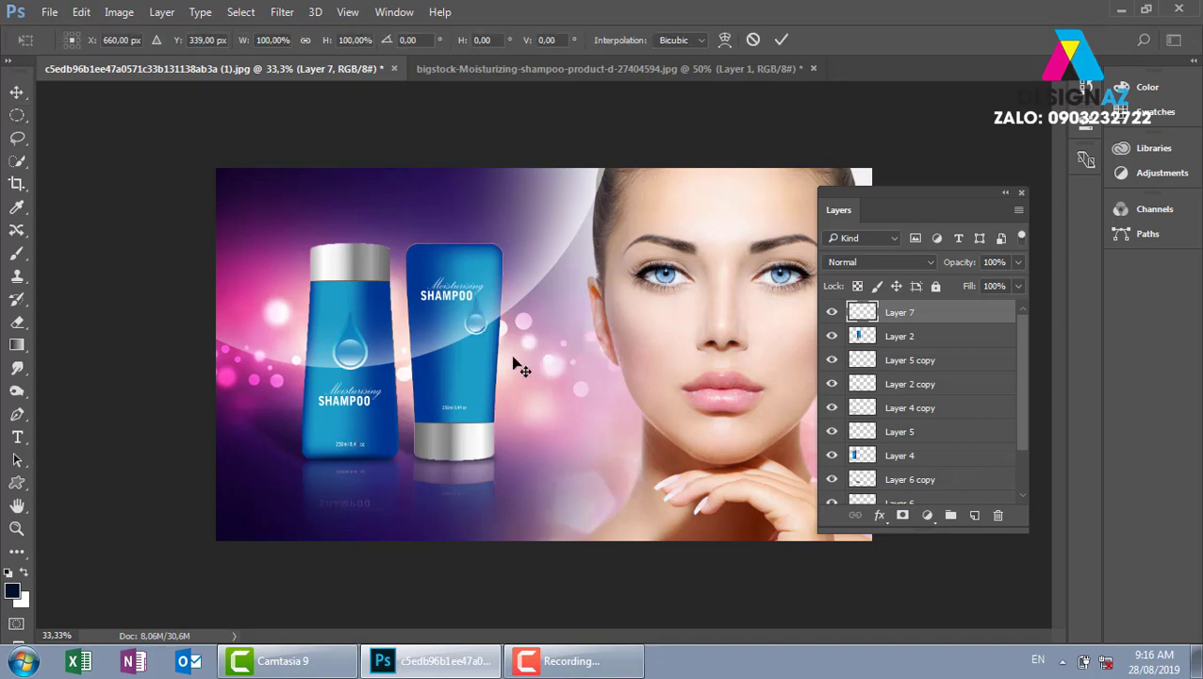
{"action": "left_click_drag", "start_coordinate": [607, 368], "coordinate": [585, 355]}
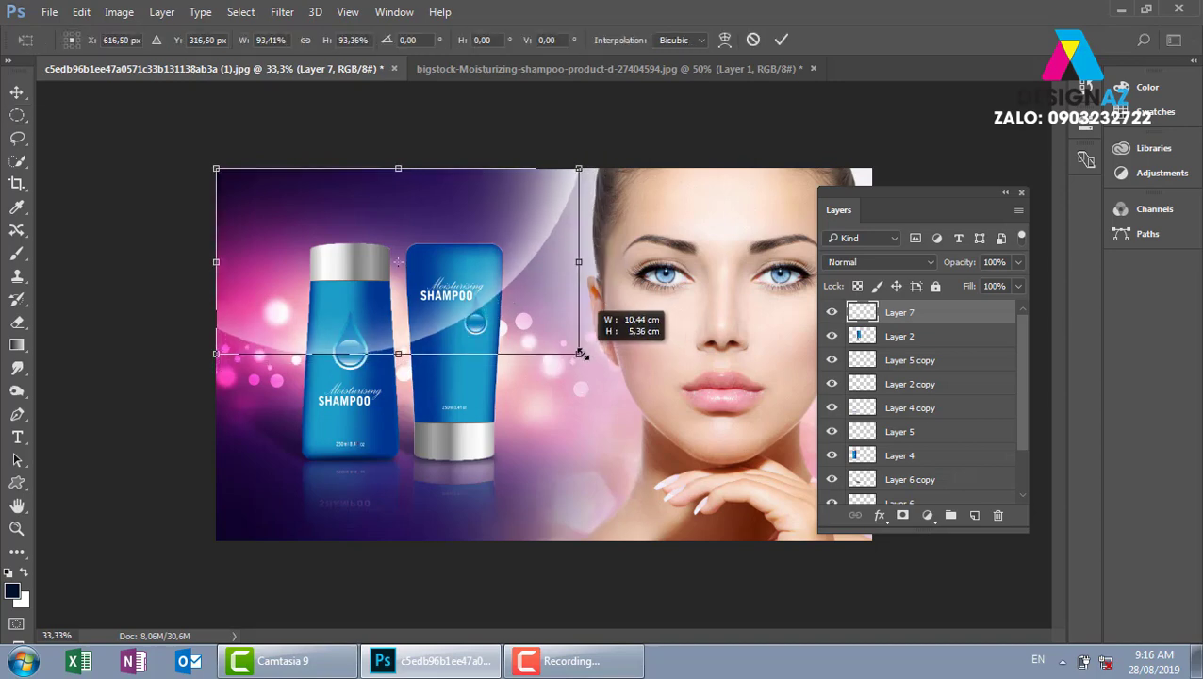
{"action": "key", "text": "Return"}
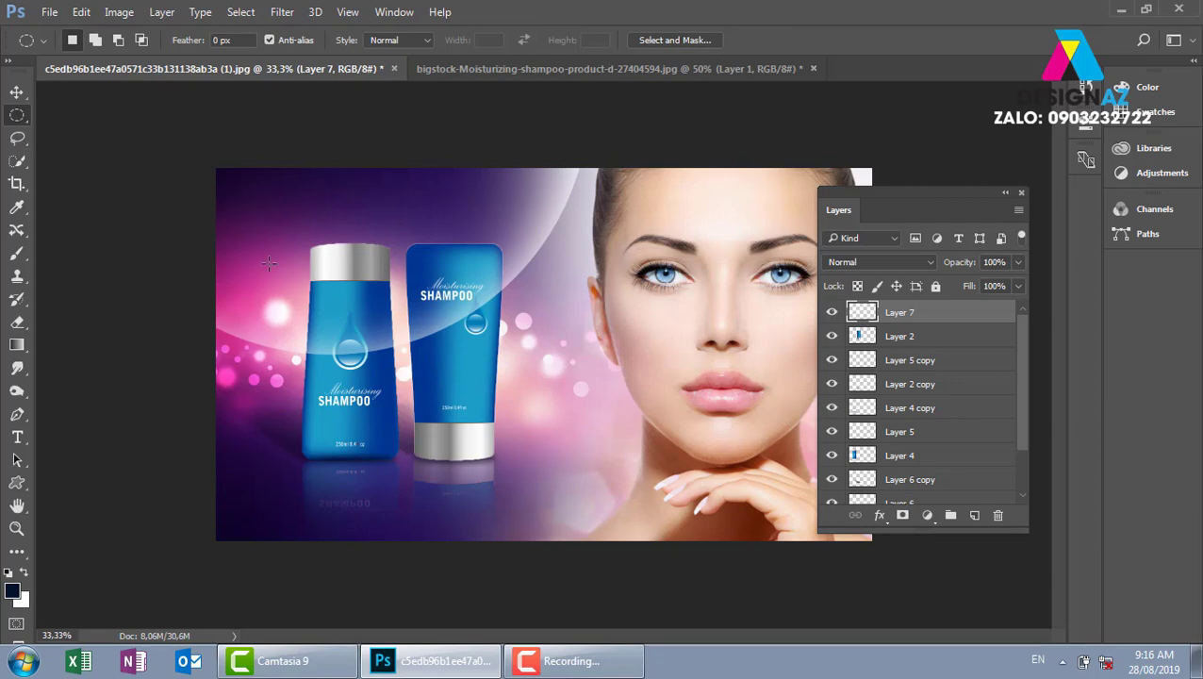
- Fill a circle beside the left bottle with white on new Layer 8
{"action": "left_click_drag", "start_coordinate": [242, 291], "coordinate": [339, 389]}
{"action": "left_click", "coordinate": [975, 518]}
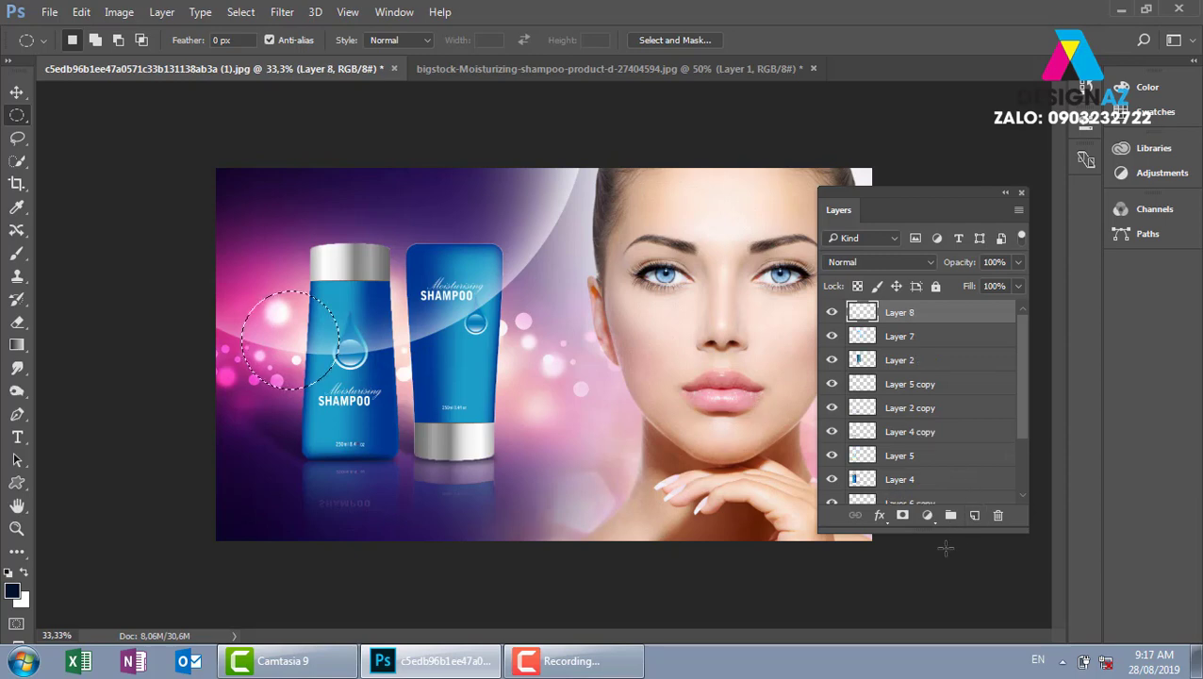
{"action": "key", "text": "ctrl+BackSpace"}
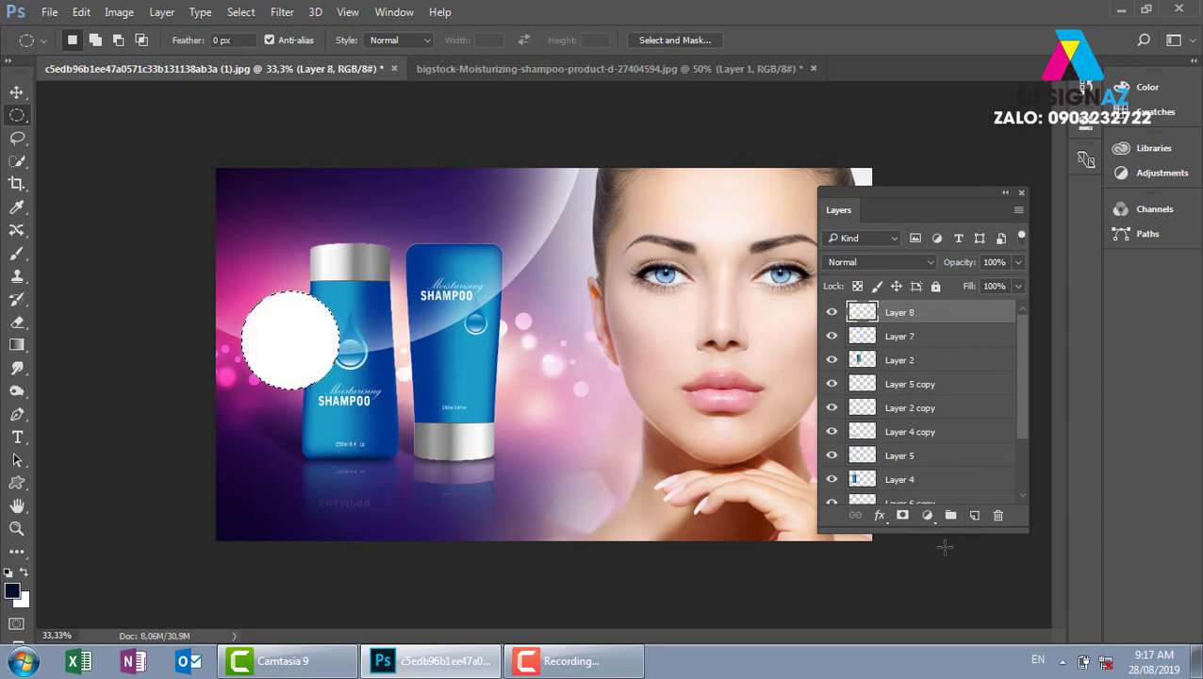
{"action": "key", "text": "v"}
{"action": "key", "text": "ctrl+d"}
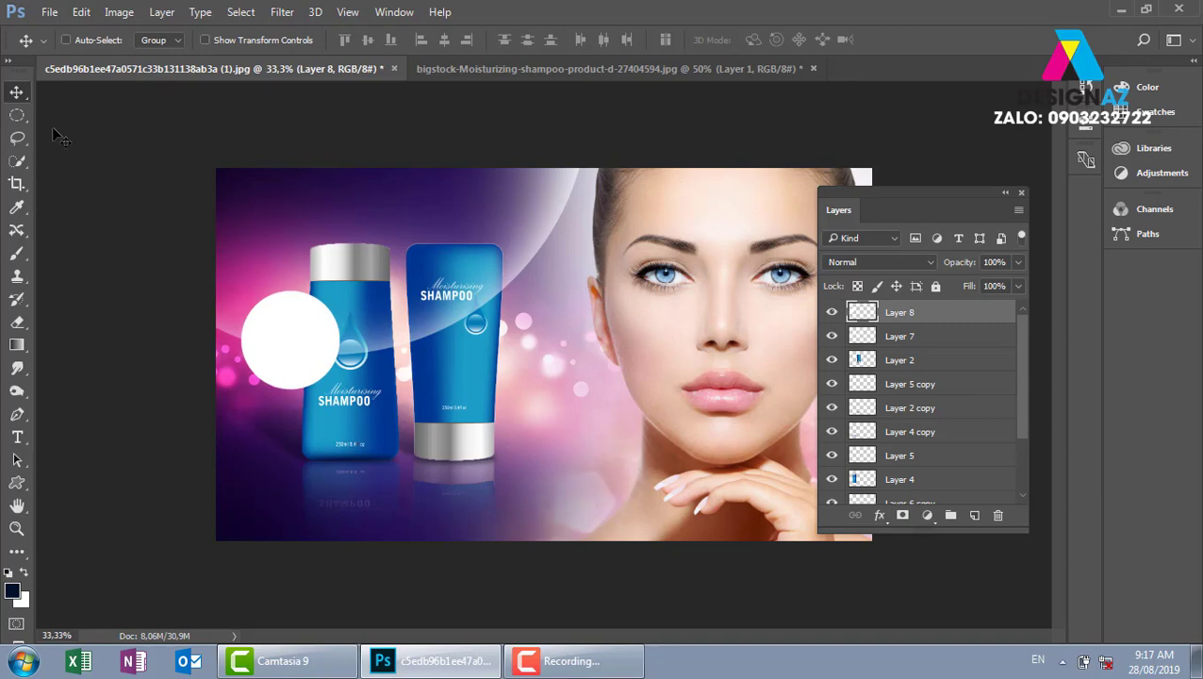
- Select a smaller inner circle, feather it 50 pixels and delete it to hollow the bubble
{"action": "left_click", "coordinate": [17, 115]}
{"action": "left_click_drag", "start_coordinate": [255, 305], "coordinate": [334, 387]}
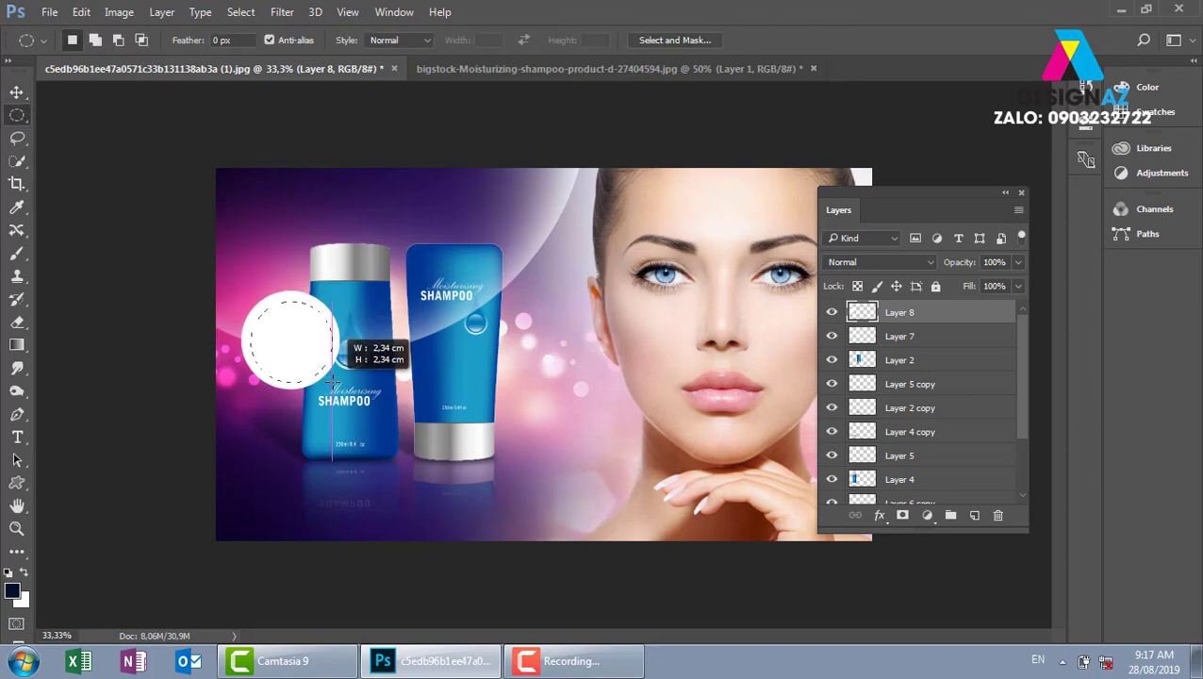
{"action": "key", "text": "shift+F6"}
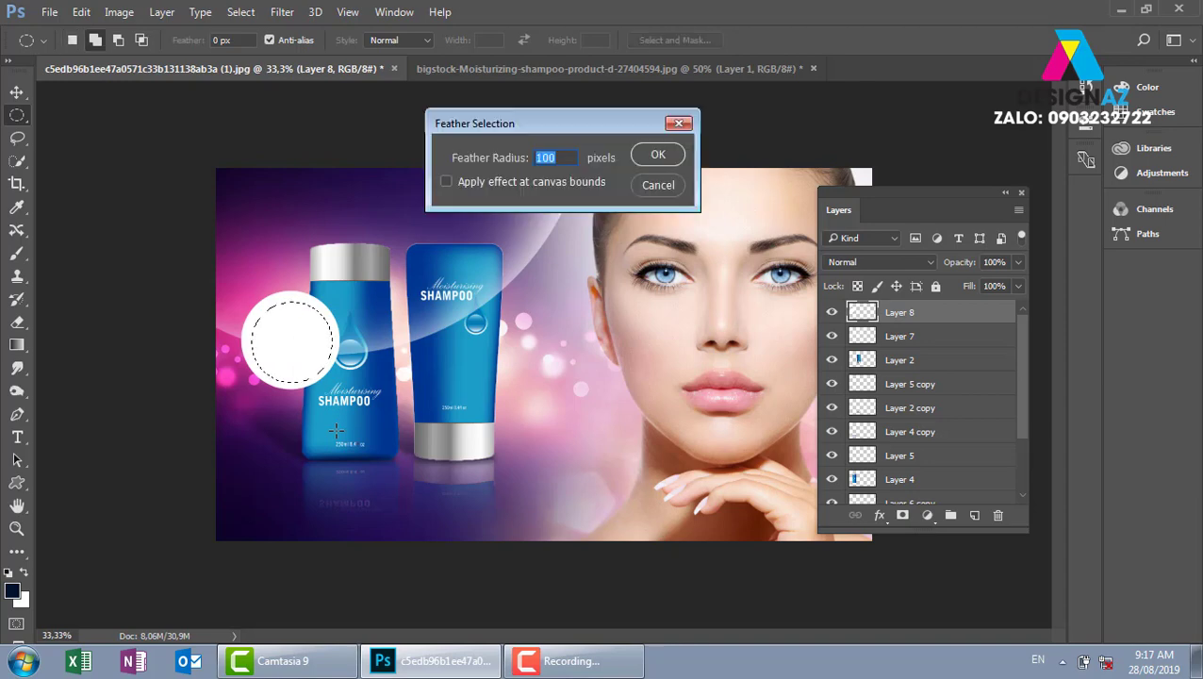
{"action": "type", "text": "5"}
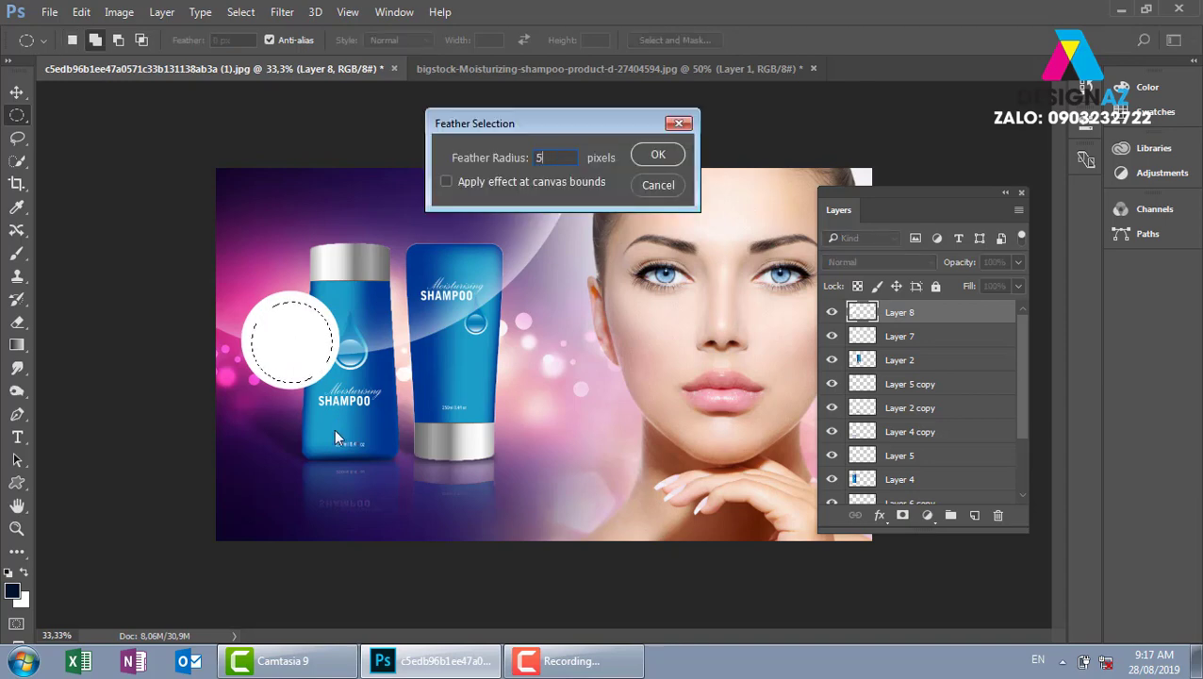
{"action": "type", "text": "0"}
{"action": "key", "text": "Return"}
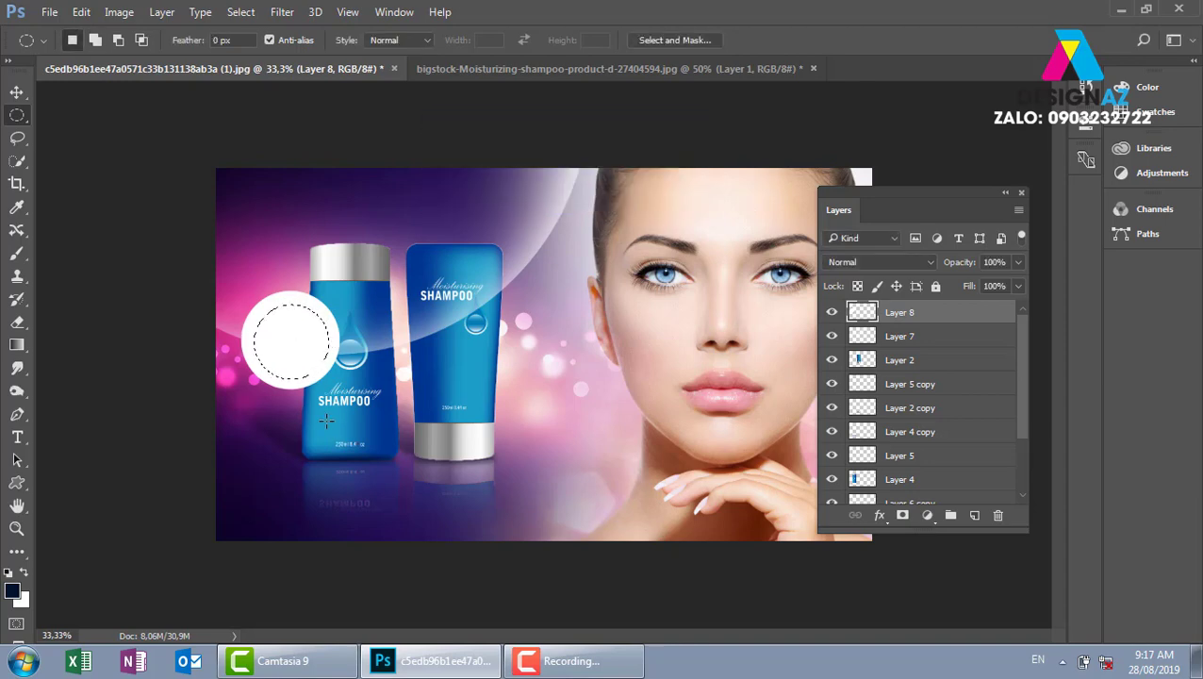
{"action": "key", "text": "Delete"}
{"action": "key", "text": "Delete"}
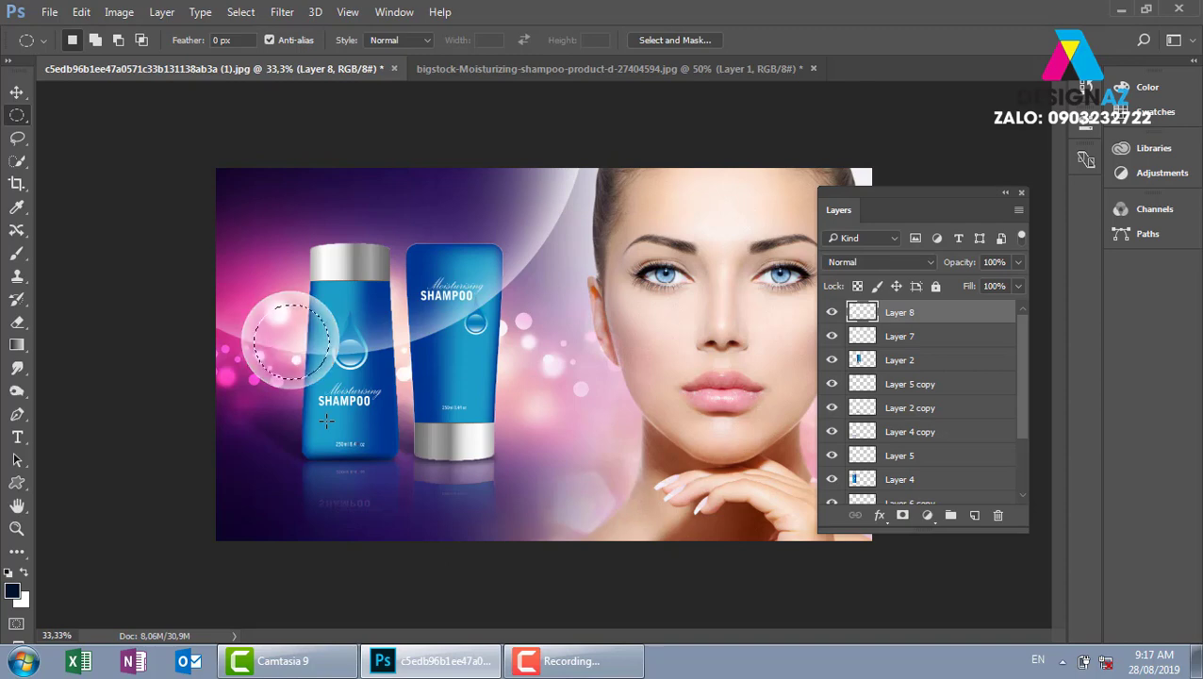
{"action": "key", "text": "ctrl+d"}
{"action": "key", "text": "v"}
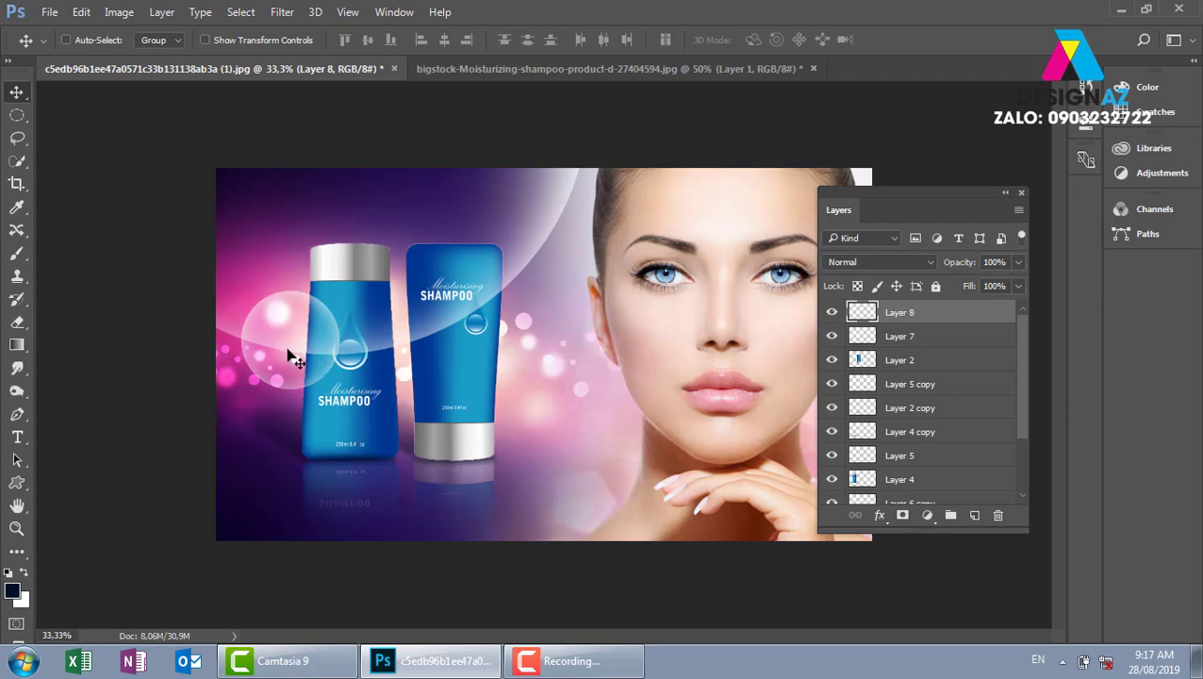
- Duplicate the bubble, shrink the copy, and place it just above the right shampoo tube
{"action": "mouse_move", "coordinate": [292, 361]}
{"action": "left_mouse_down"}
{"action": "mouse_move", "coordinate": [455, 298]}
{"action": "mouse_move", "coordinate": [448, 307]}
{"action": "left_mouse_up"}
{"action": "key", "text": "ctrl+t"}
{"action": "left_click_drag", "start_coordinate": [510, 141], "coordinate": [458, 187]}
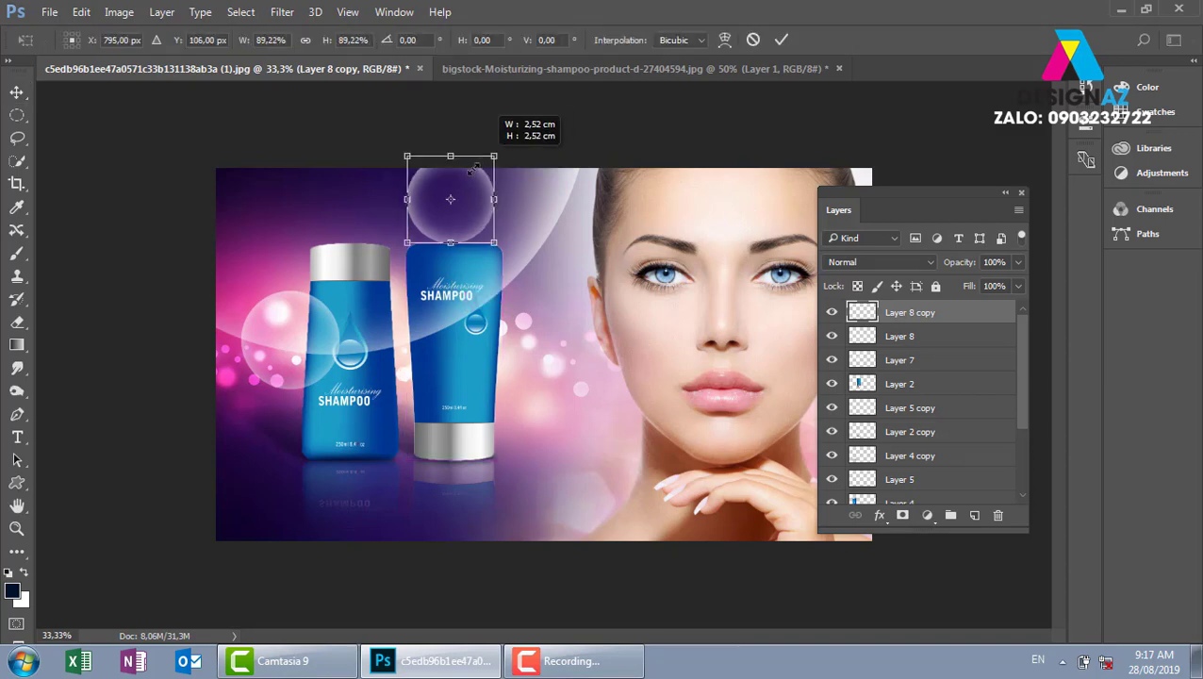
{"action": "key", "text": "Return"}
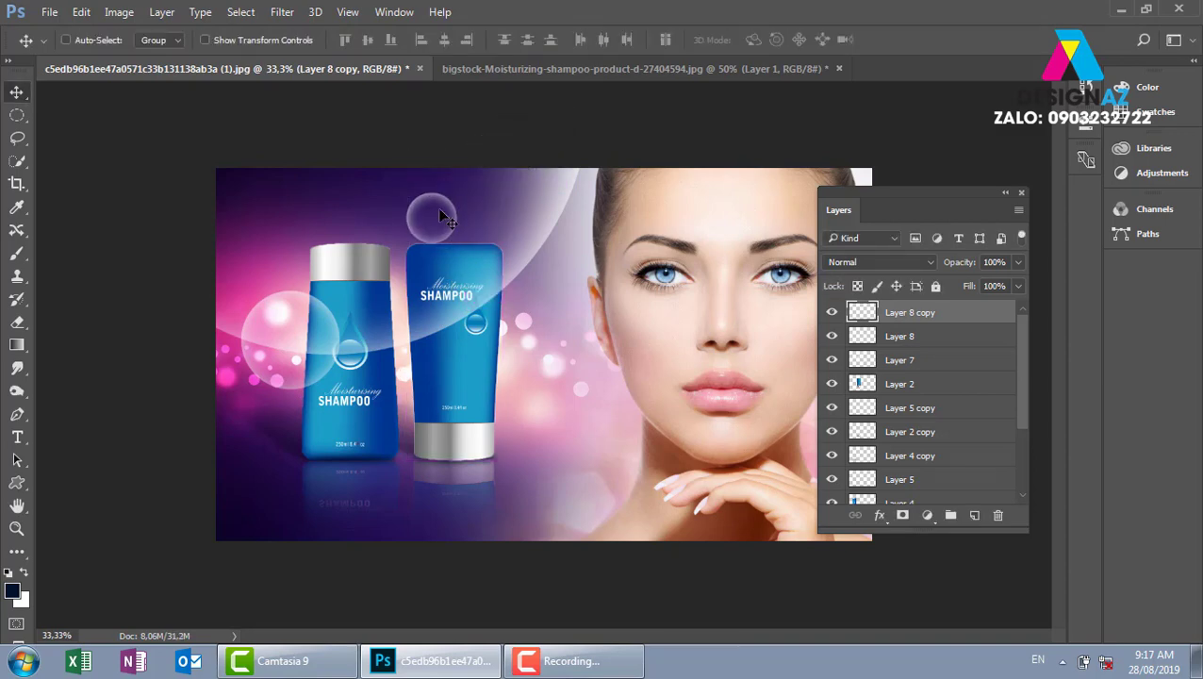
{"action": "left_click_drag", "start_coordinate": [450, 227], "coordinate": [511, 237]}
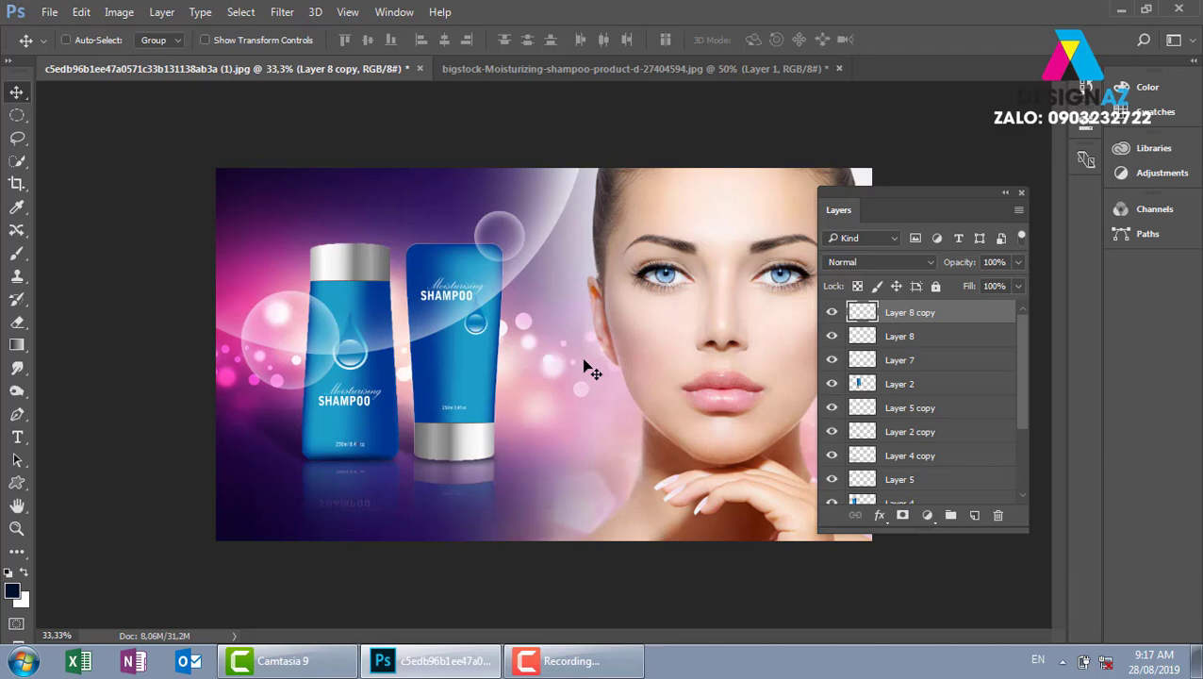
{"action": "key", "text": "ctrl+minus"}
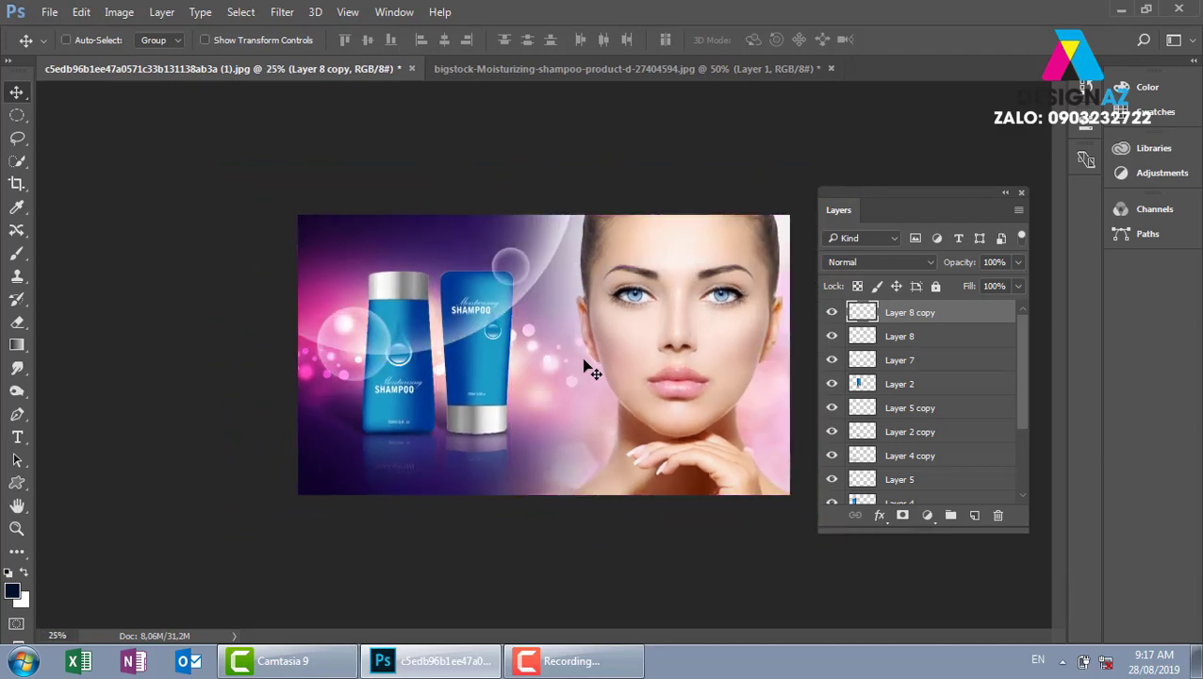
{"action": "key", "text": "ctrl+plus"}
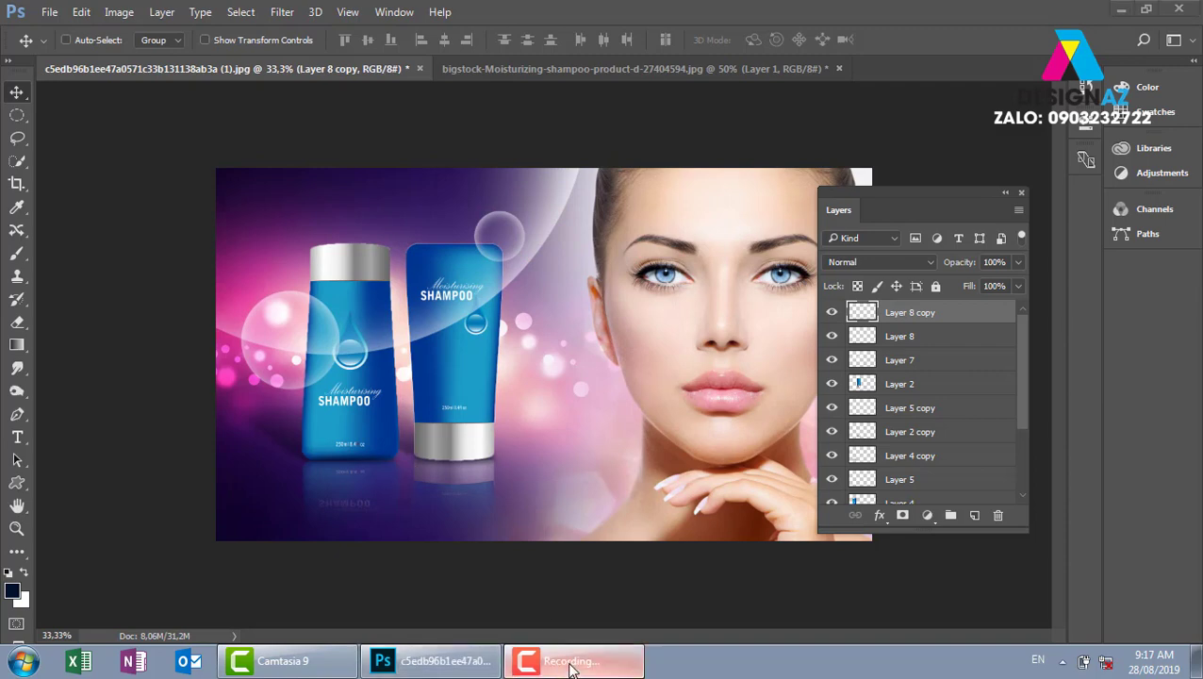
- Open the Crop tool flyout showing Crop, Perspective Crop, Slice and Slice Select
{"action": "left_click", "coordinate": [571, 665]}
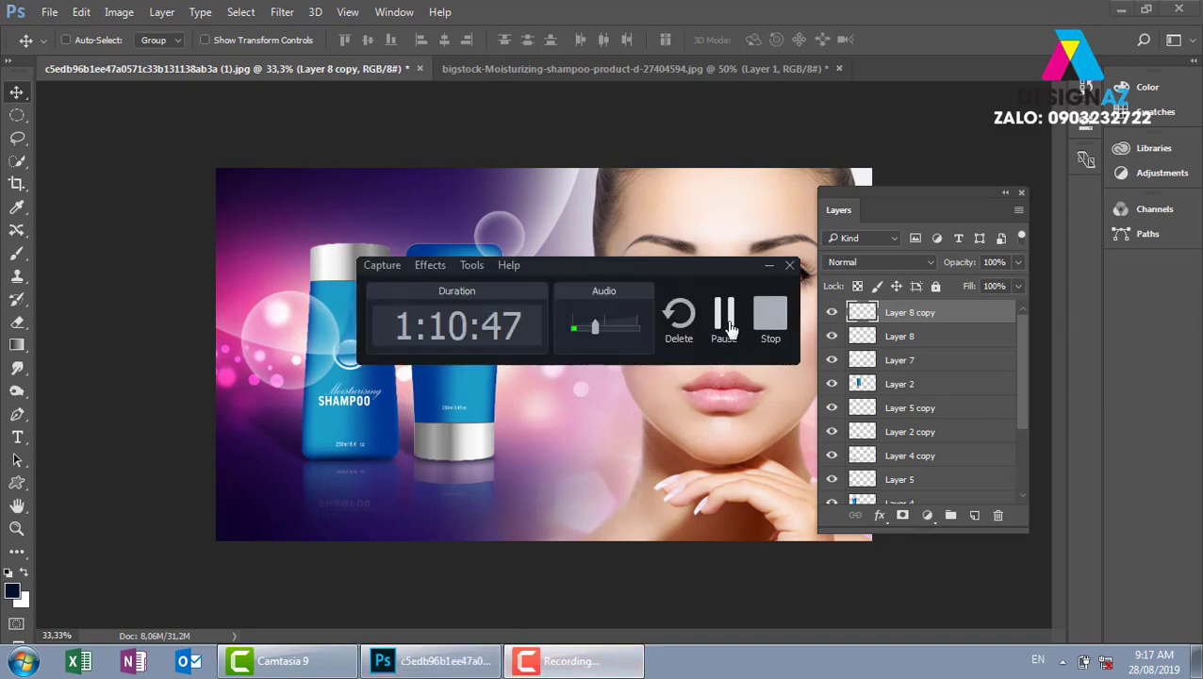
{"action": "left_click", "coordinate": [722, 321]}
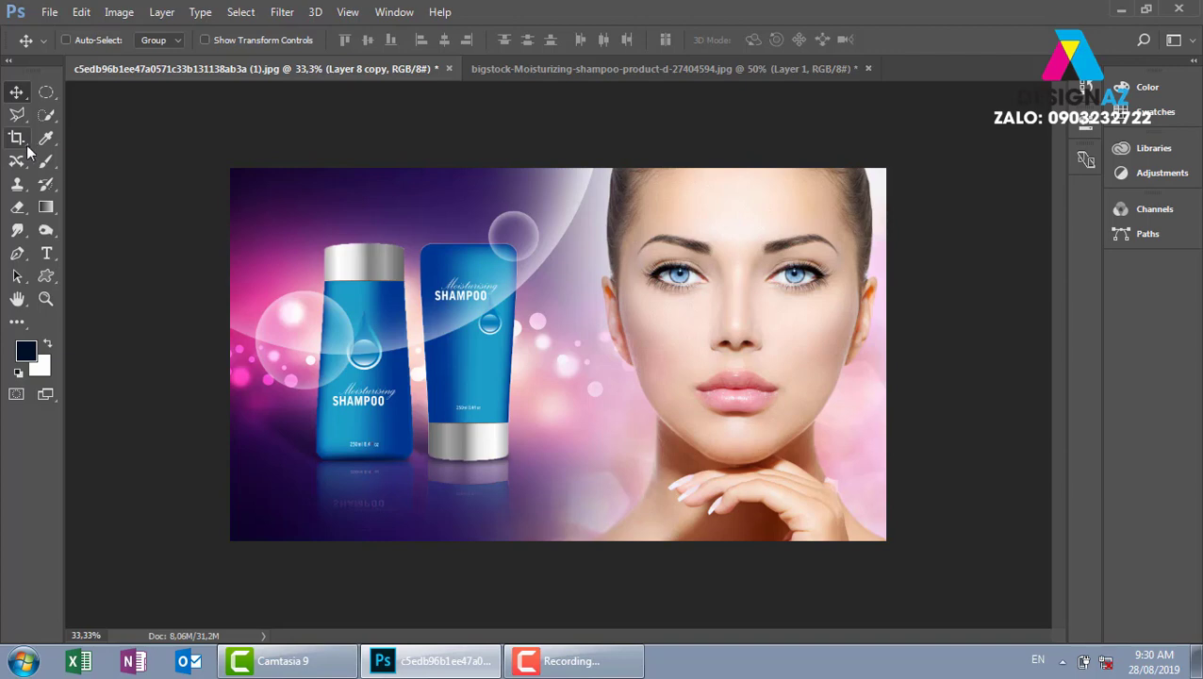
{"action": "left_click", "coordinate": [17, 139]}
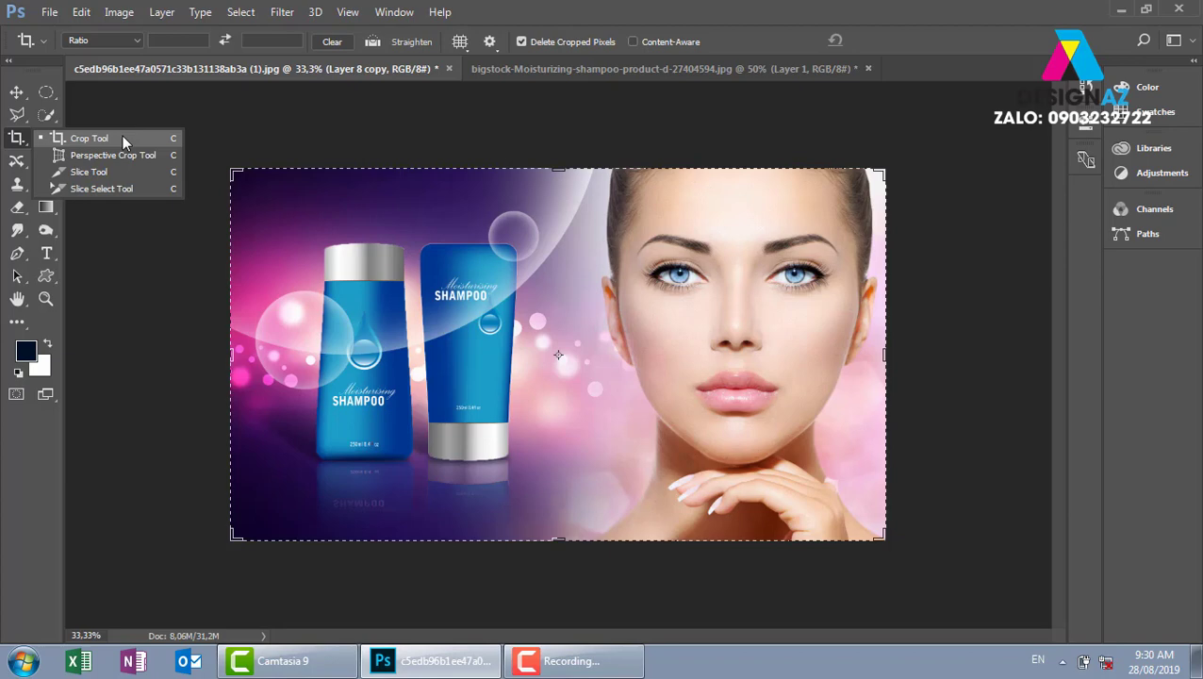
{"action": "left_click", "coordinate": [121, 138]}
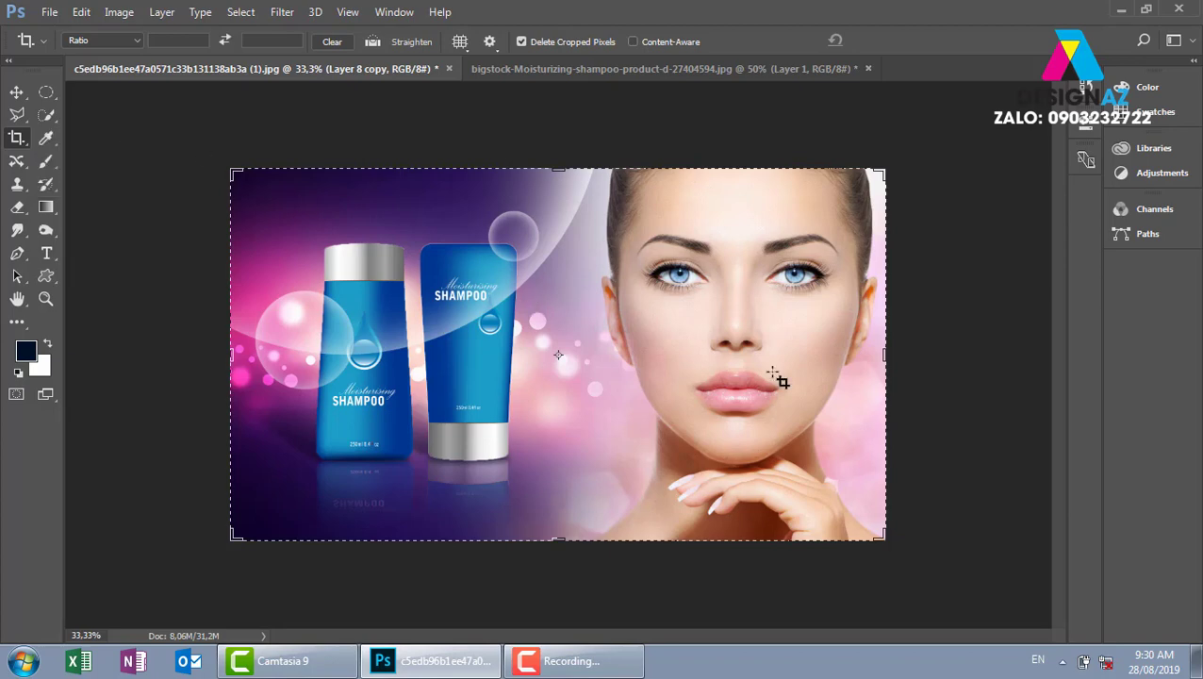
{"action": "left_click_drag", "start_coordinate": [742, 334], "coordinate": [733, 342]}
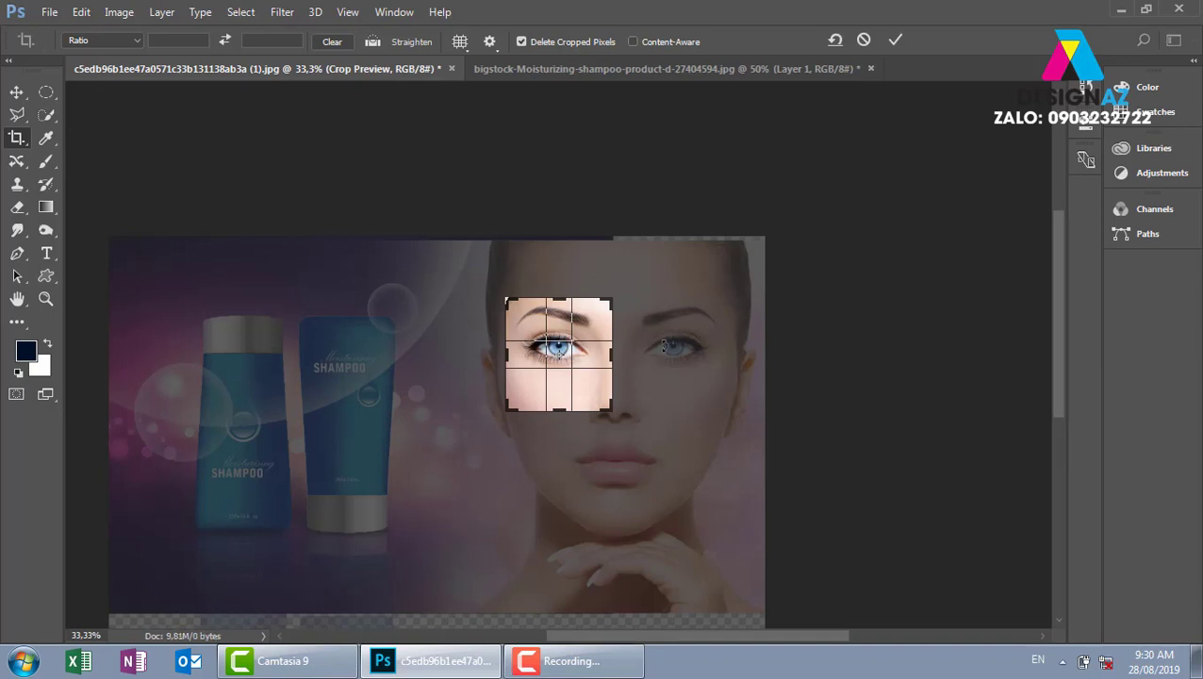
{"action": "key", "text": "Return"}
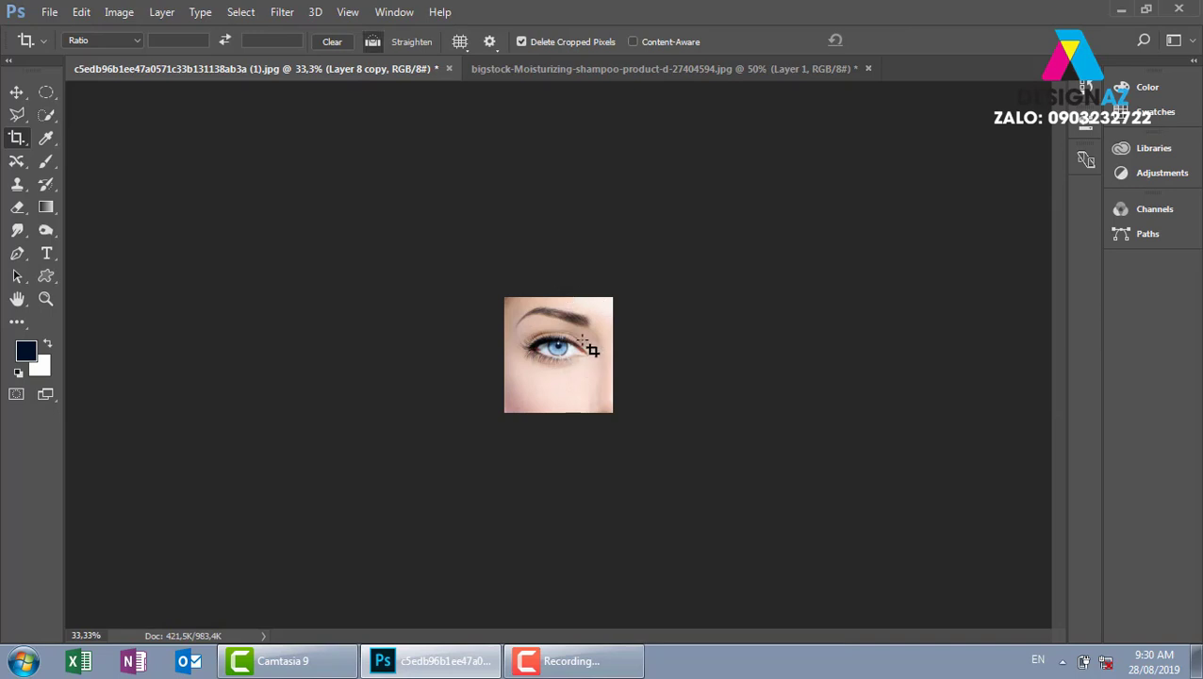
{"action": "key", "text": "ctrl+z"}
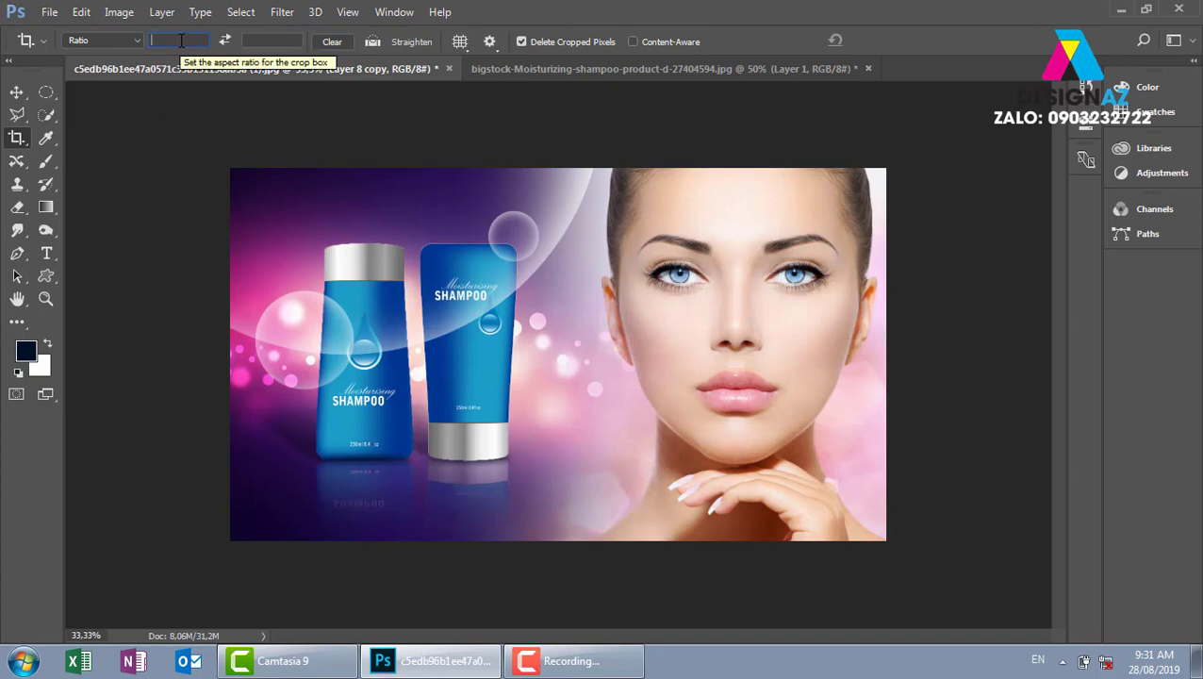
{"action": "type", "text": "2"}
- Apply a 2:3 crop to the face, undo it to restore the full banner, and select the Move tool
{"action": "key", "text": "Tab"}
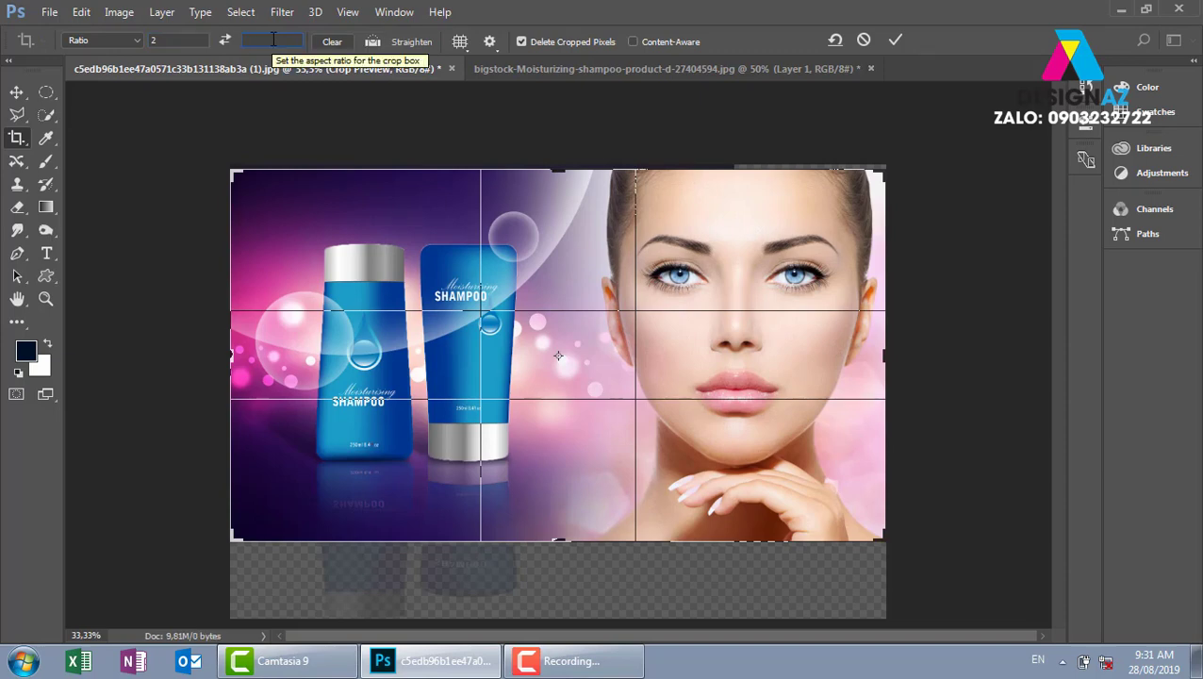
{"action": "type", "text": "3"}
{"action": "mouse_move", "coordinate": [611, 276]}
{"action": "left_mouse_down"}
{"action": "mouse_move", "coordinate": [542, 252]}
{"action": "mouse_move", "coordinate": [499, 252]}
{"action": "mouse_move", "coordinate": [501, 264]}
{"action": "left_mouse_up"}
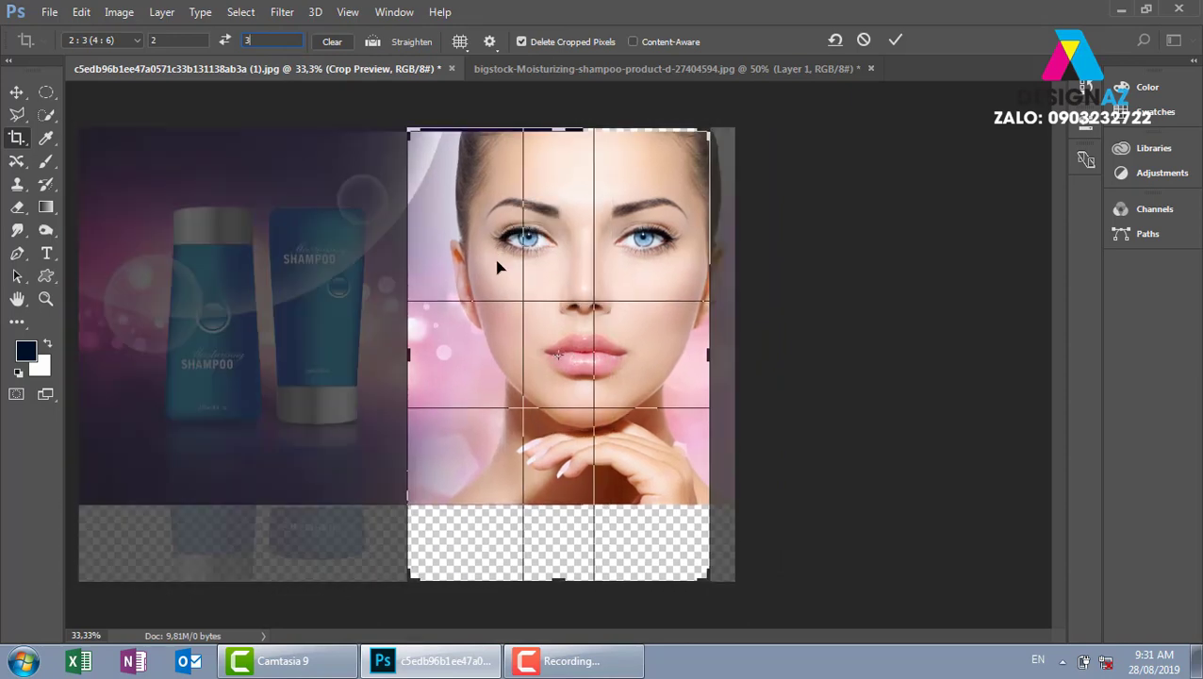
{"action": "left_click", "coordinate": [891, 41]}
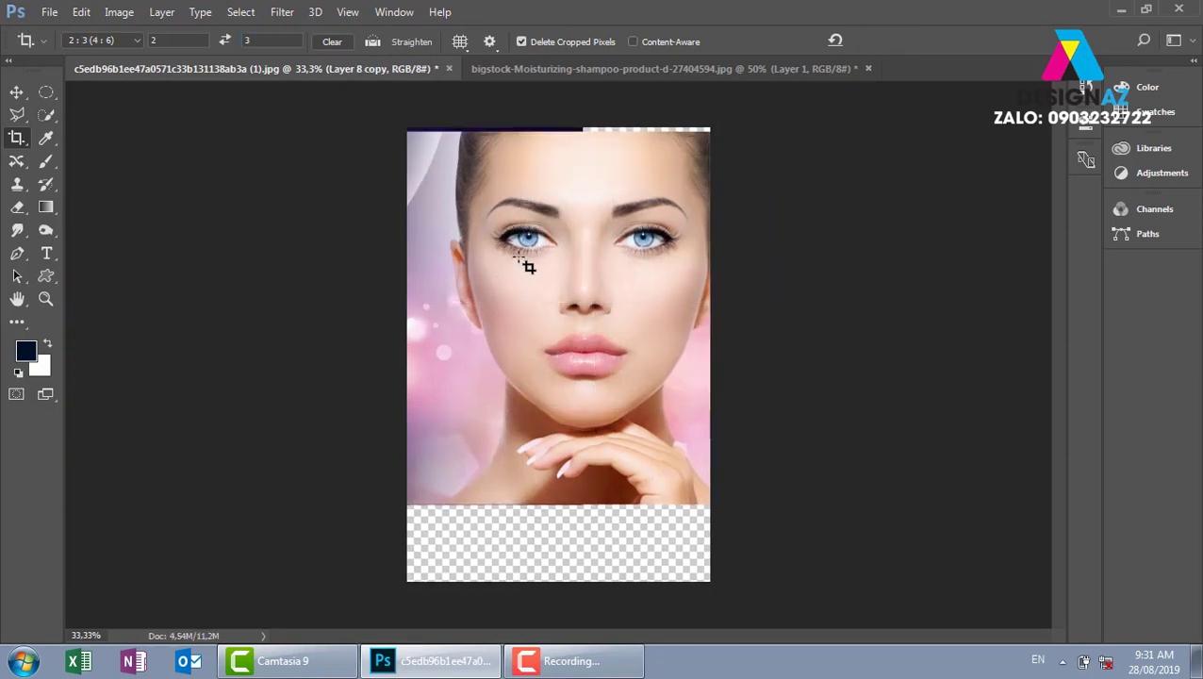
{"action": "key", "text": "ctrl+z"}
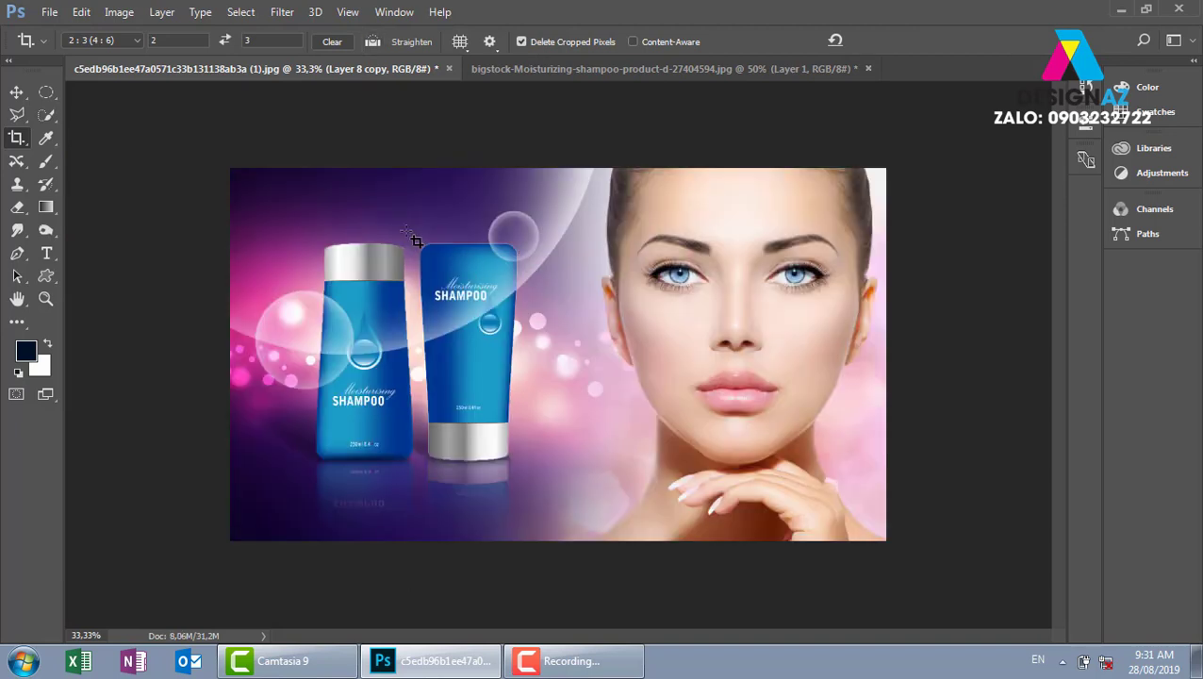
{"action": "left_click", "coordinate": [17, 93]}
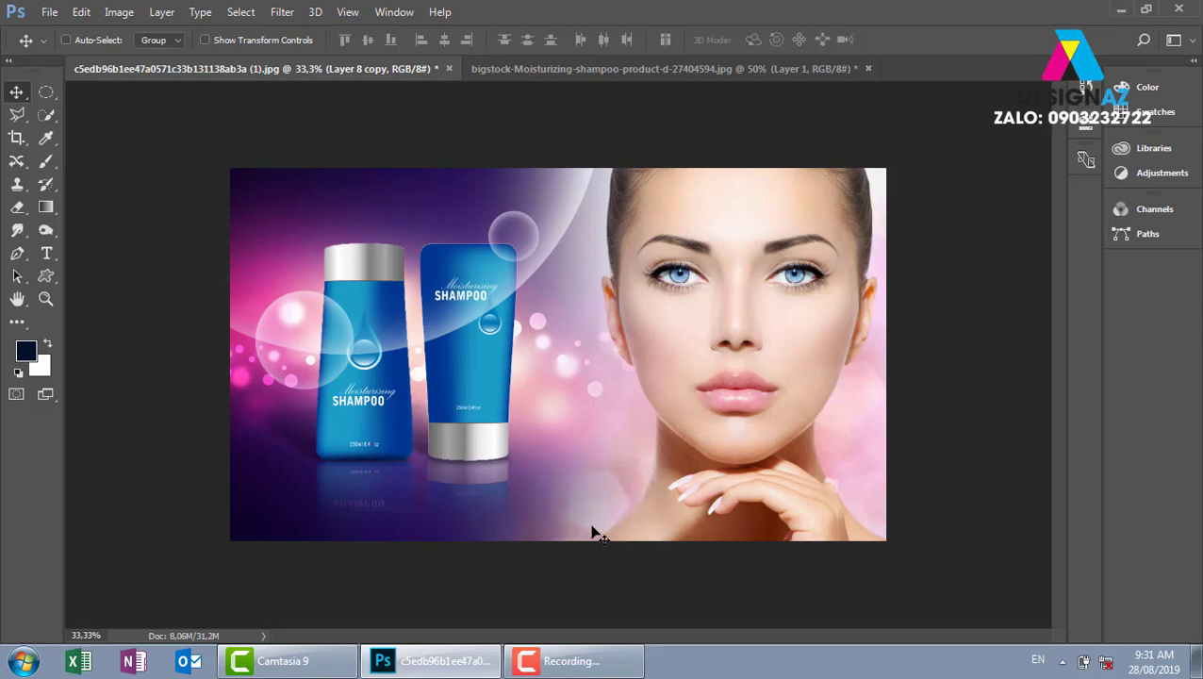
- Open 61DX40cYEmL._SL1500_.jpg from the car folder of the thuvienanh library
{"action": "key", "text": "ctrl+o"}
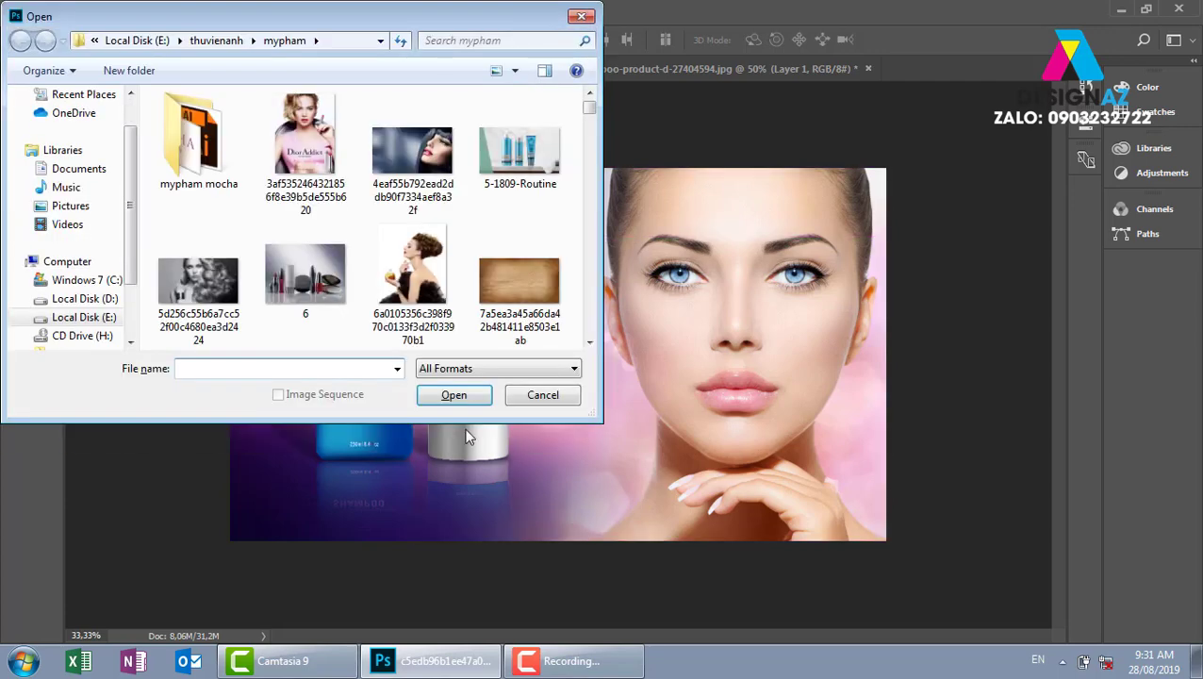
{"action": "left_click", "coordinate": [216, 41]}
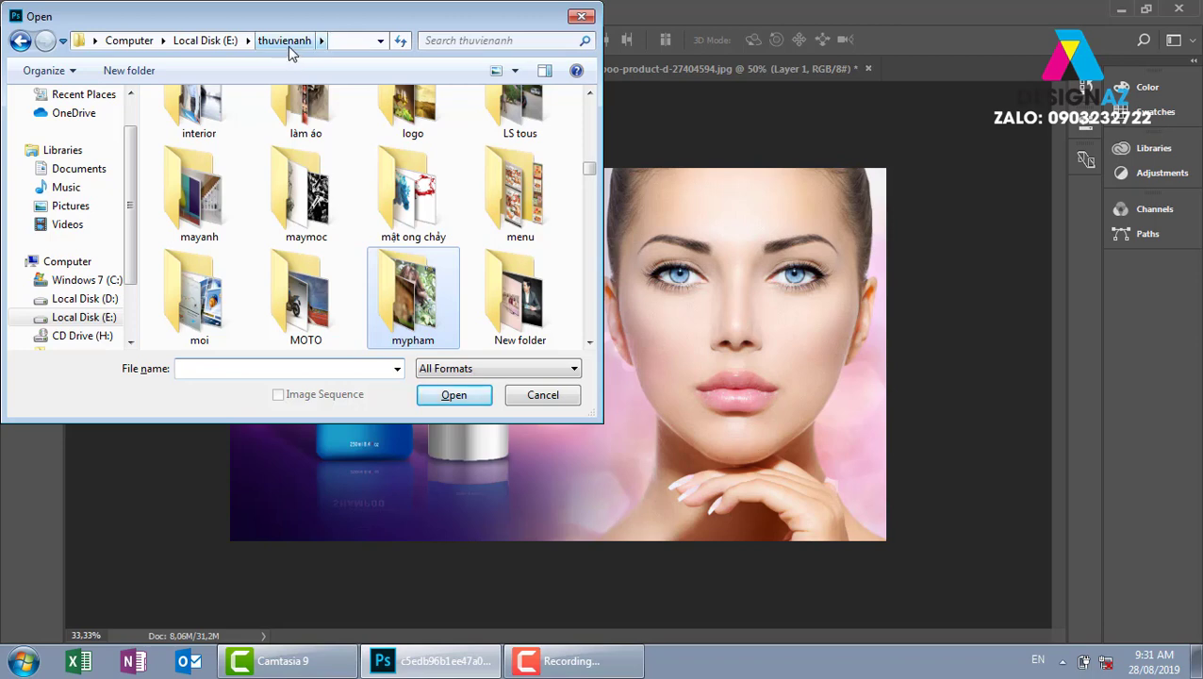
{"action": "left_click", "coordinate": [316, 204]}
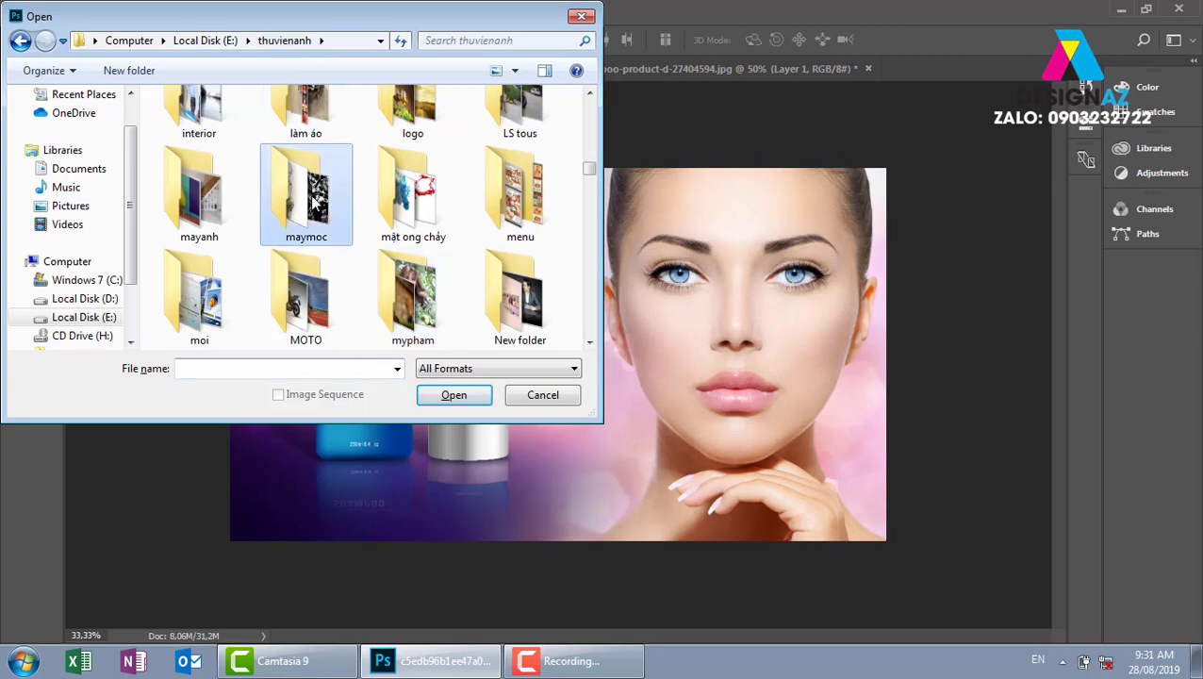
{"action": "key", "text": "c"}
{"action": "key", "text": "c"}
{"action": "key", "text": "c"}
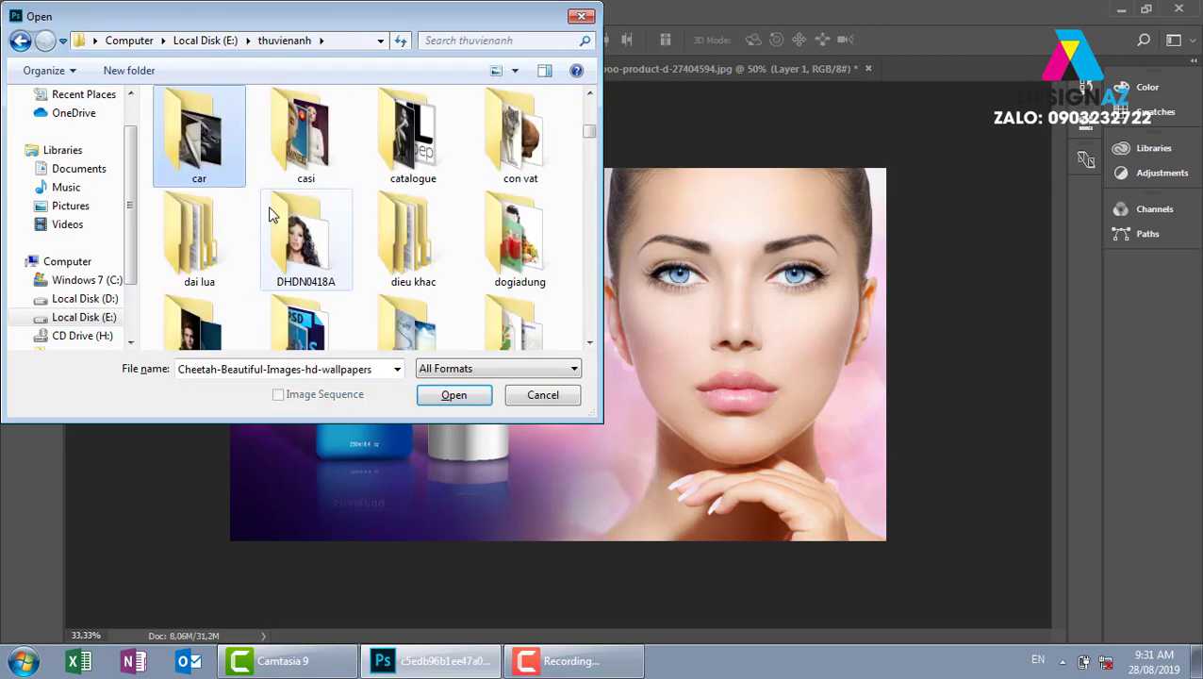
{"action": "double_click", "coordinate": [206, 149]}
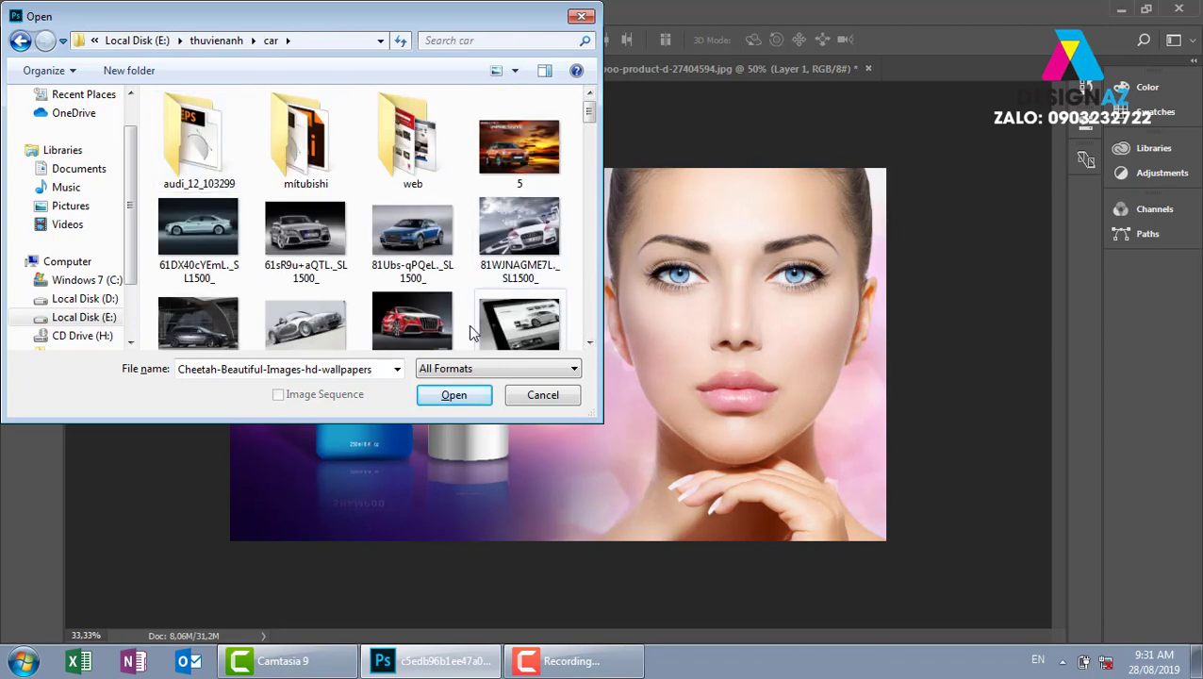
{"action": "left_click", "coordinate": [224, 244]}
{"action": "left_click", "coordinate": [450, 395]}
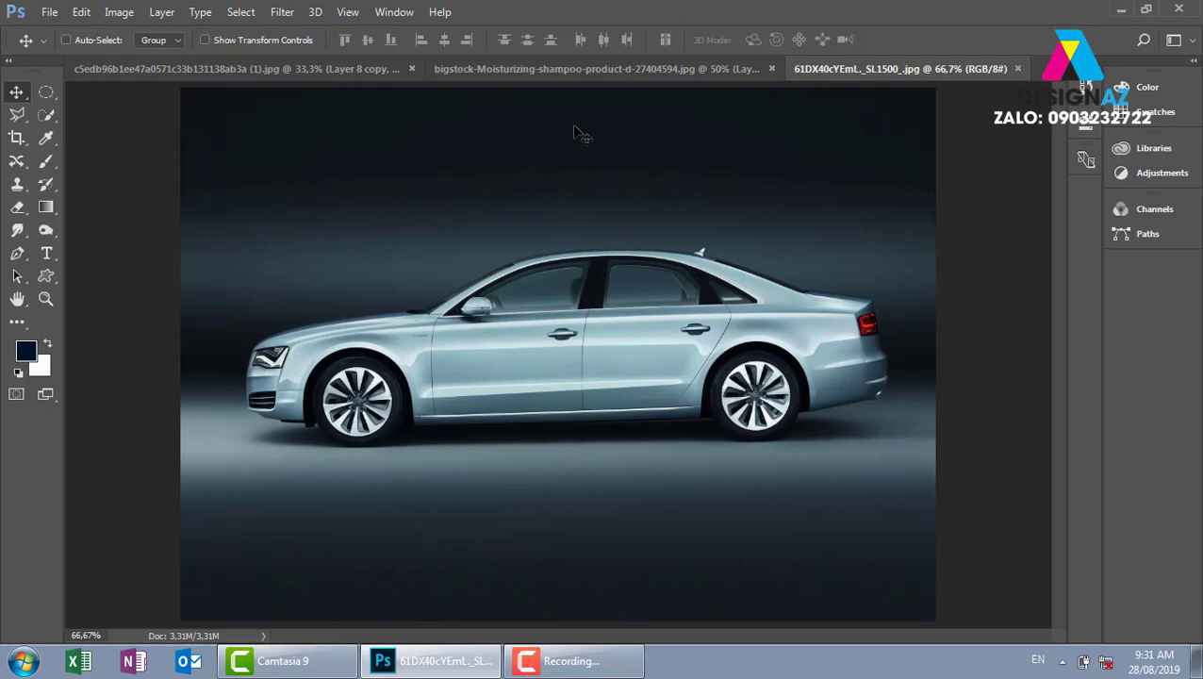
- Show rulers, place a horizontal guide across the car, toggle the grid, then clear the guide
{"action": "key", "text": "ctrl+r"}
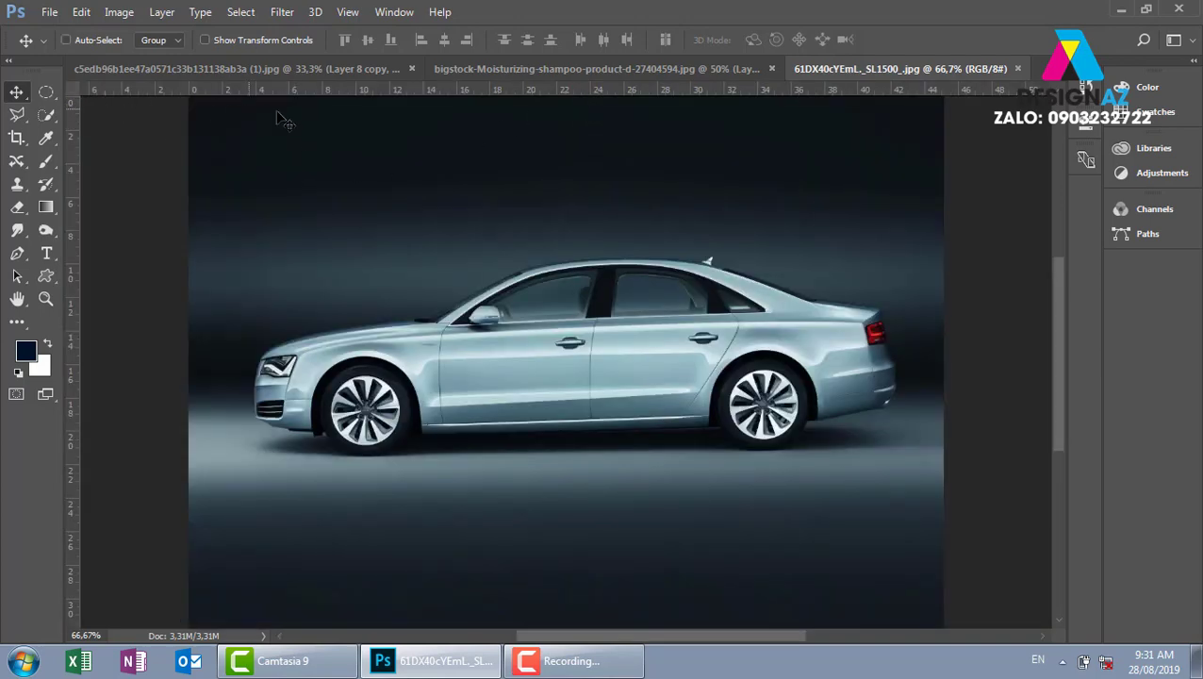
{"action": "left_click_drag", "start_coordinate": [656, 89], "coordinate": [644, 435]}
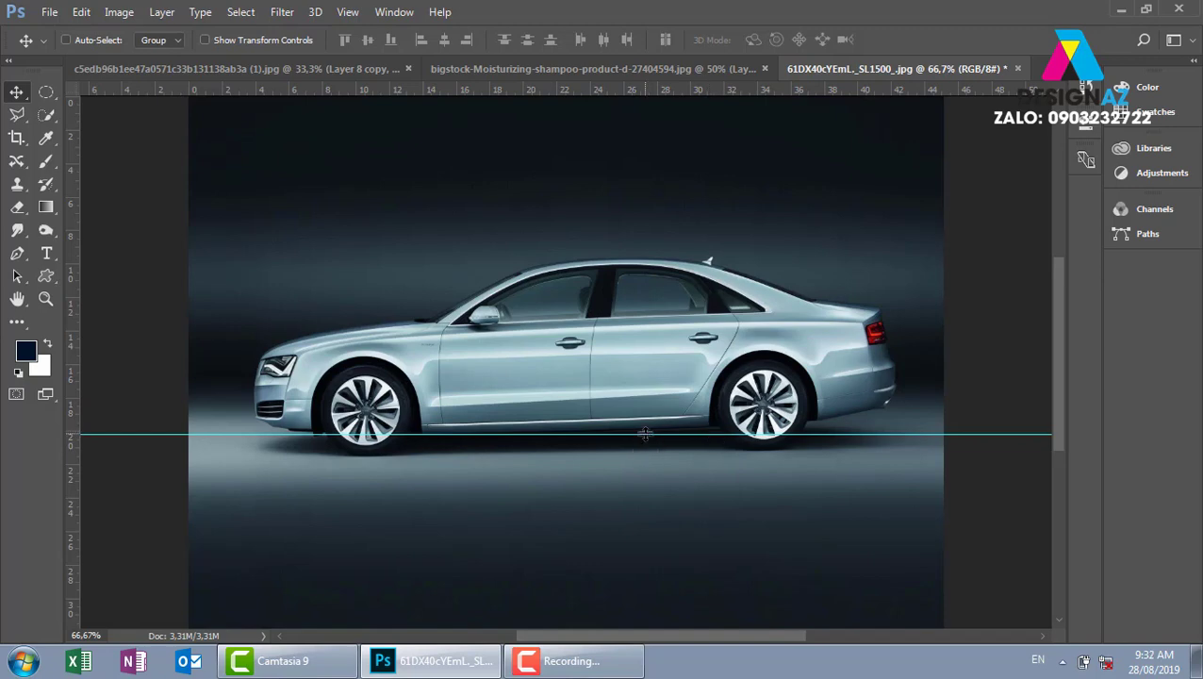
{"action": "left_click_drag", "start_coordinate": [645, 435], "coordinate": [675, 361]}
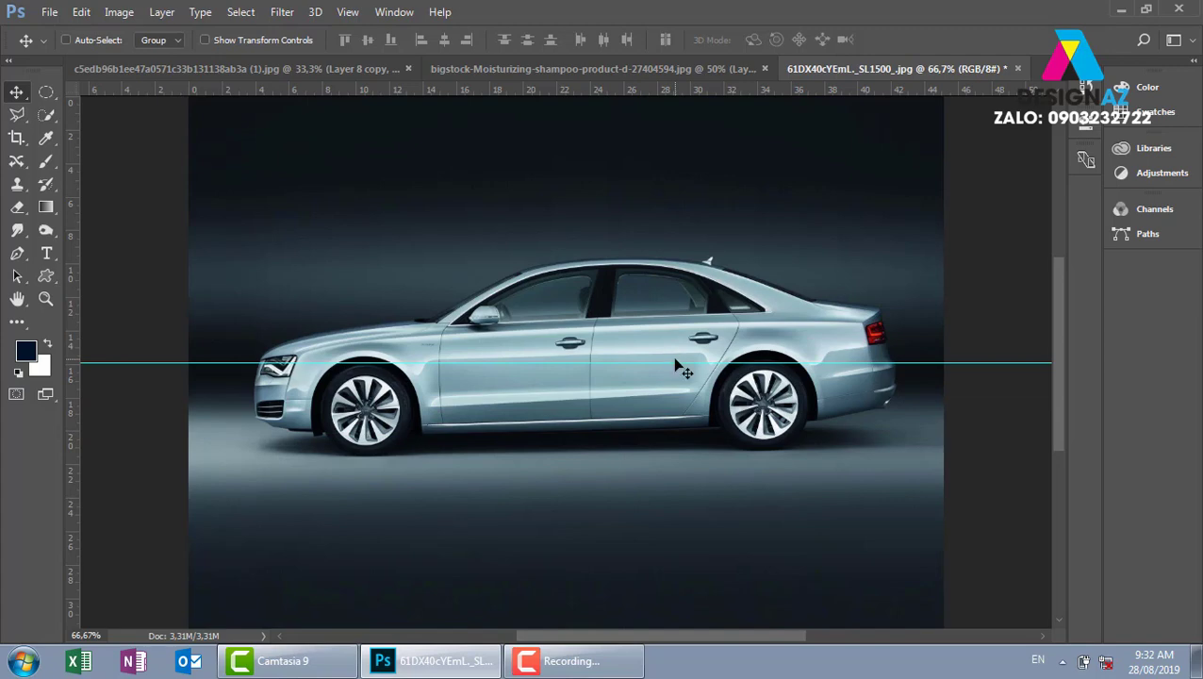
{"action": "key", "text": "ctrl+apostrophe"}
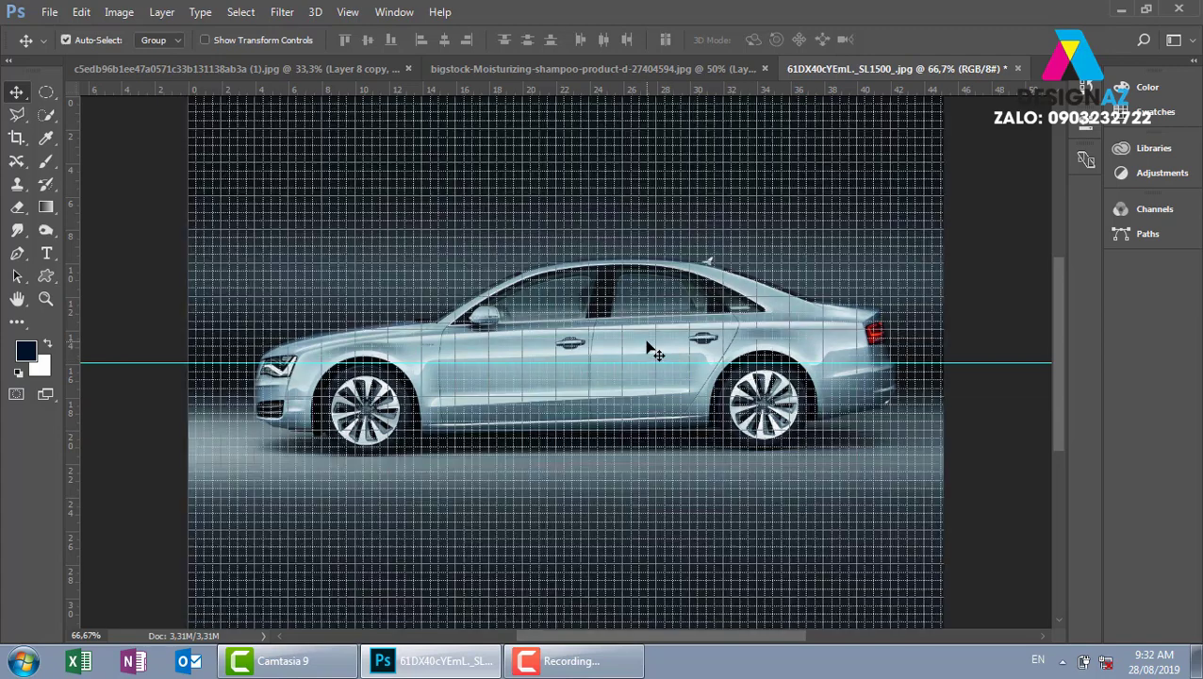
{"action": "key", "text": "ctrl+apostrophe"}
{"action": "key", "text": "ctrl+semicolon"}
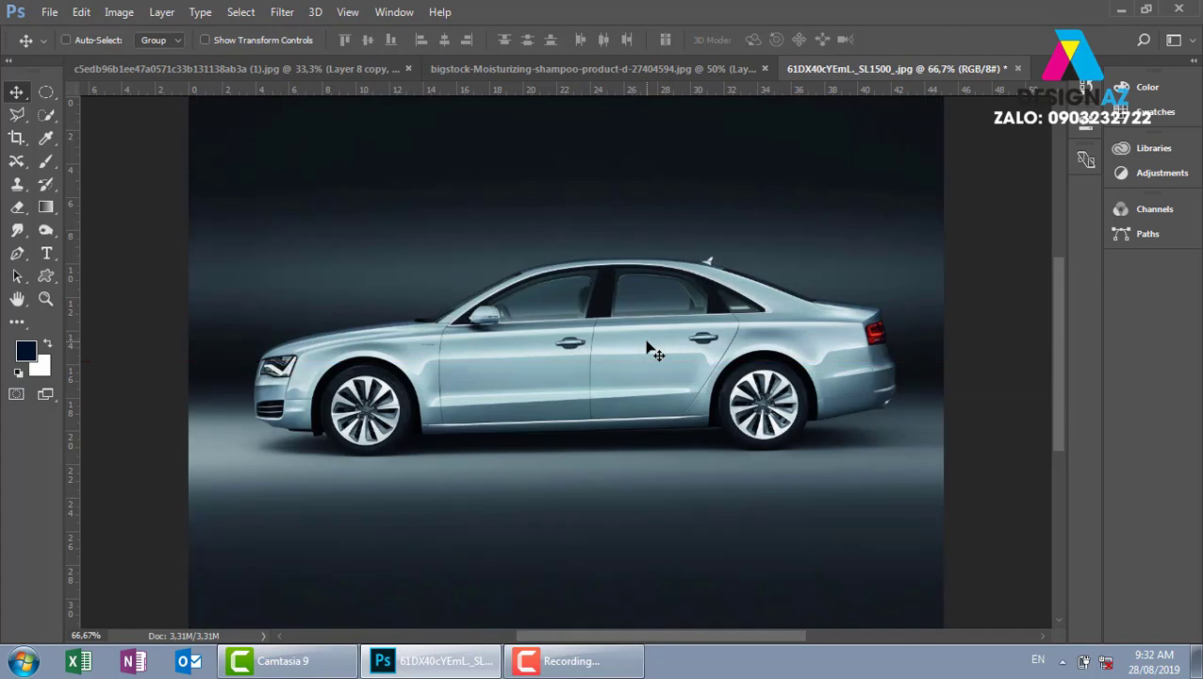
- Zoom to 100% to inspect the car, return to 66.67%, and start a centred crop
{"action": "key", "text": "ctrl+plus"}
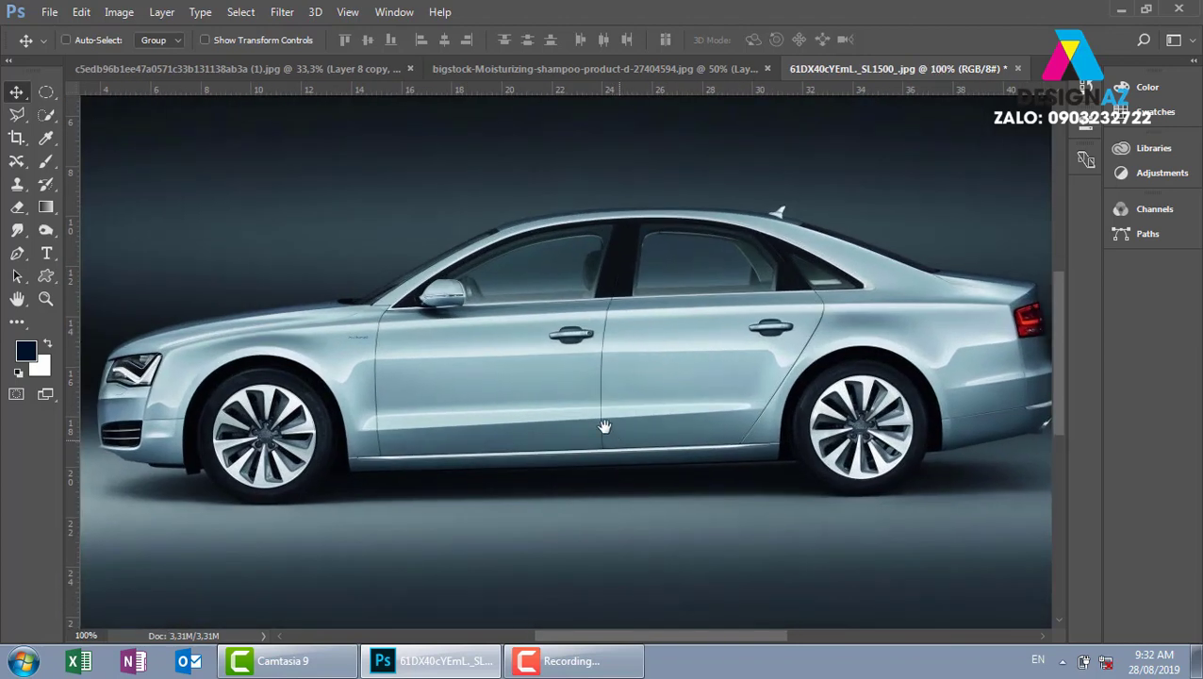
{"action": "left_click_drag", "start_coordinate": [613, 425], "coordinate": [579, 406]}
{"action": "key", "text": "ctrl+minus"}
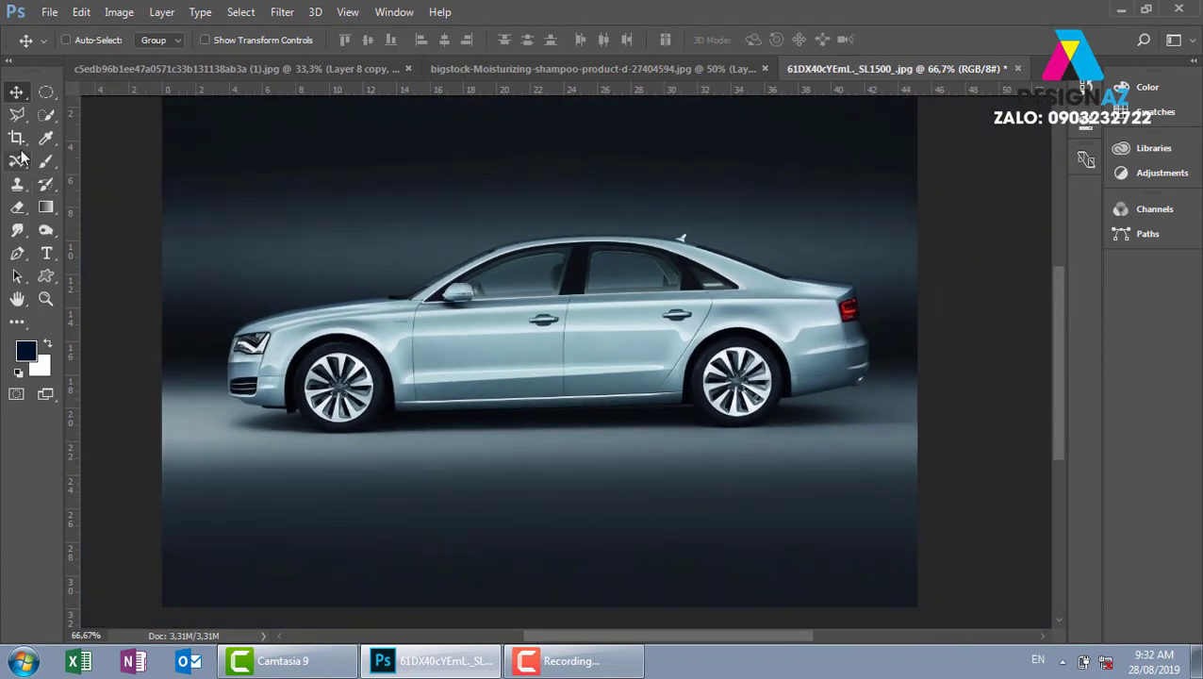
{"action": "key", "text": "c"}
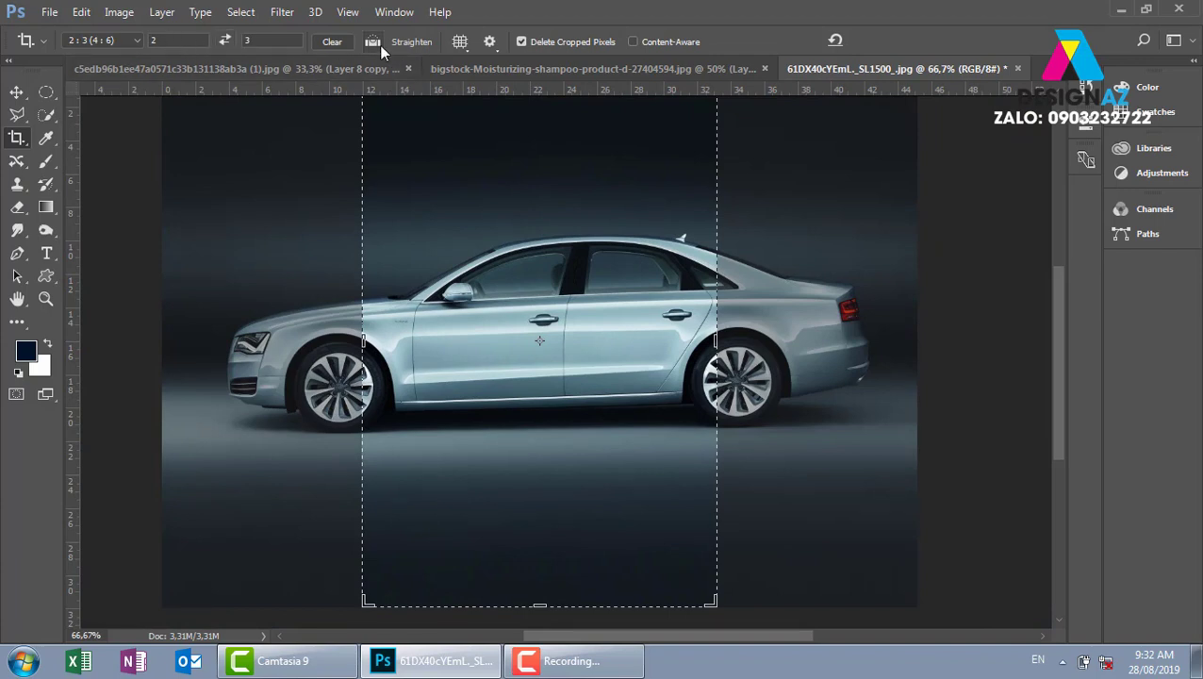
- Straighten the car photo 0.8° along the wheel base, apply the crop, and clear a test guide
{"action": "left_click", "coordinate": [17, 94]}
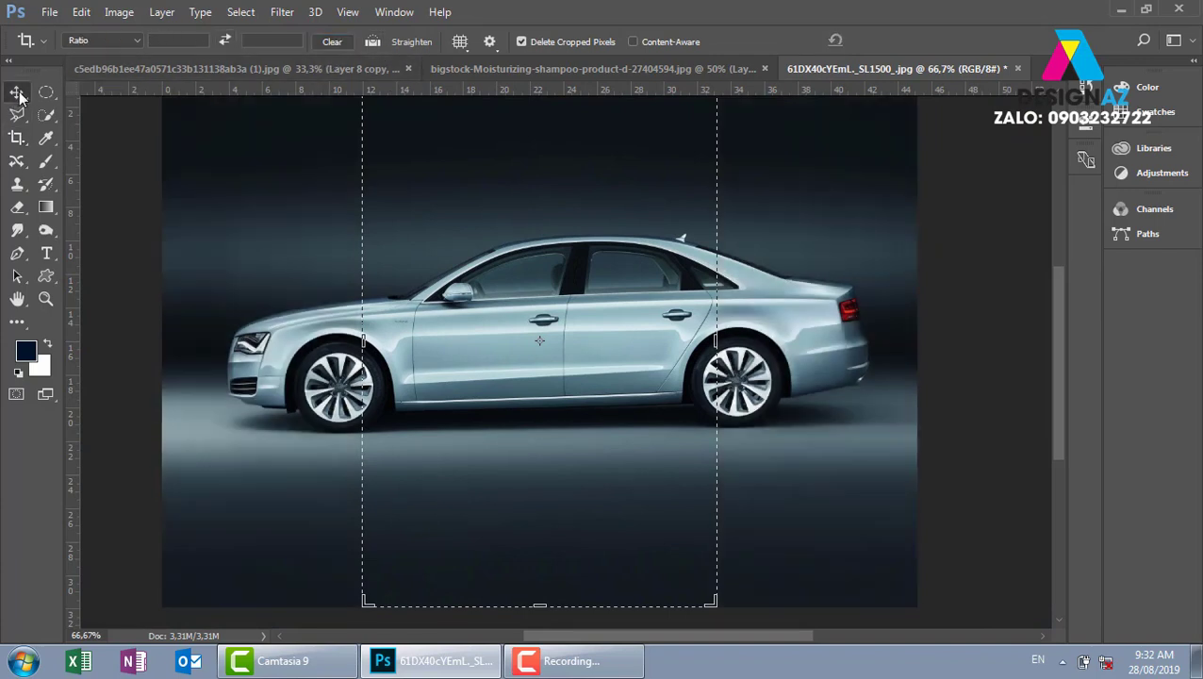
{"action": "left_click", "coordinate": [17, 138]}
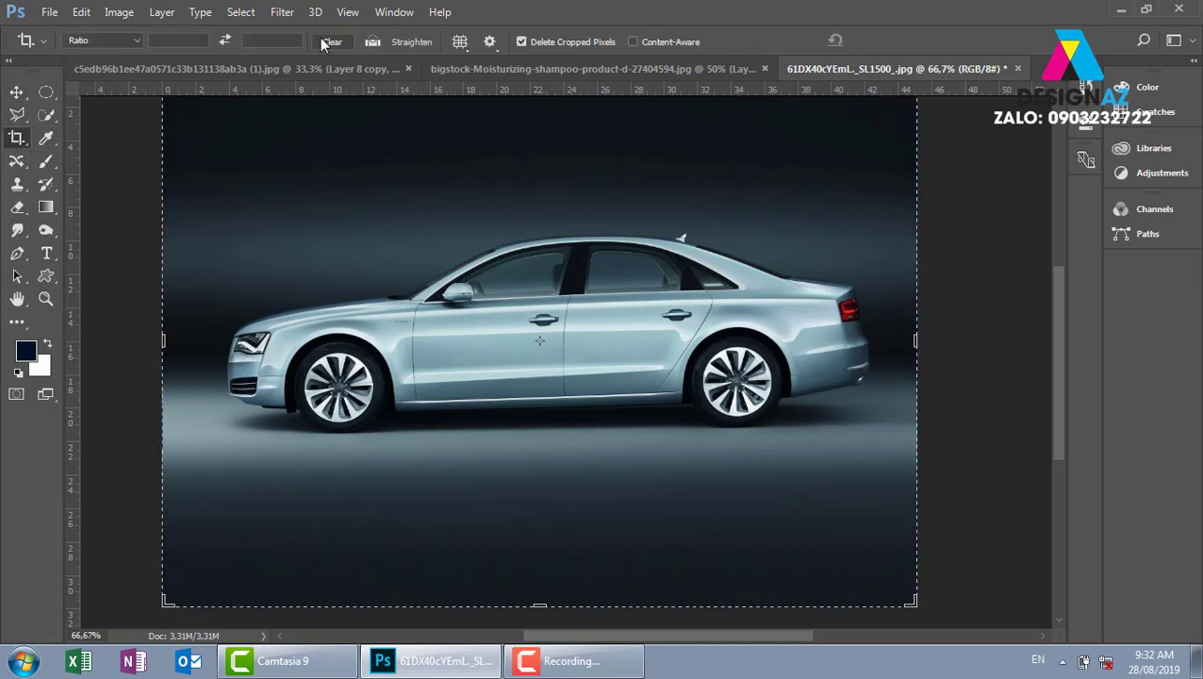
{"action": "left_click", "coordinate": [374, 42]}
{"action": "left_click_drag", "start_coordinate": [389, 412], "coordinate": [693, 409]}
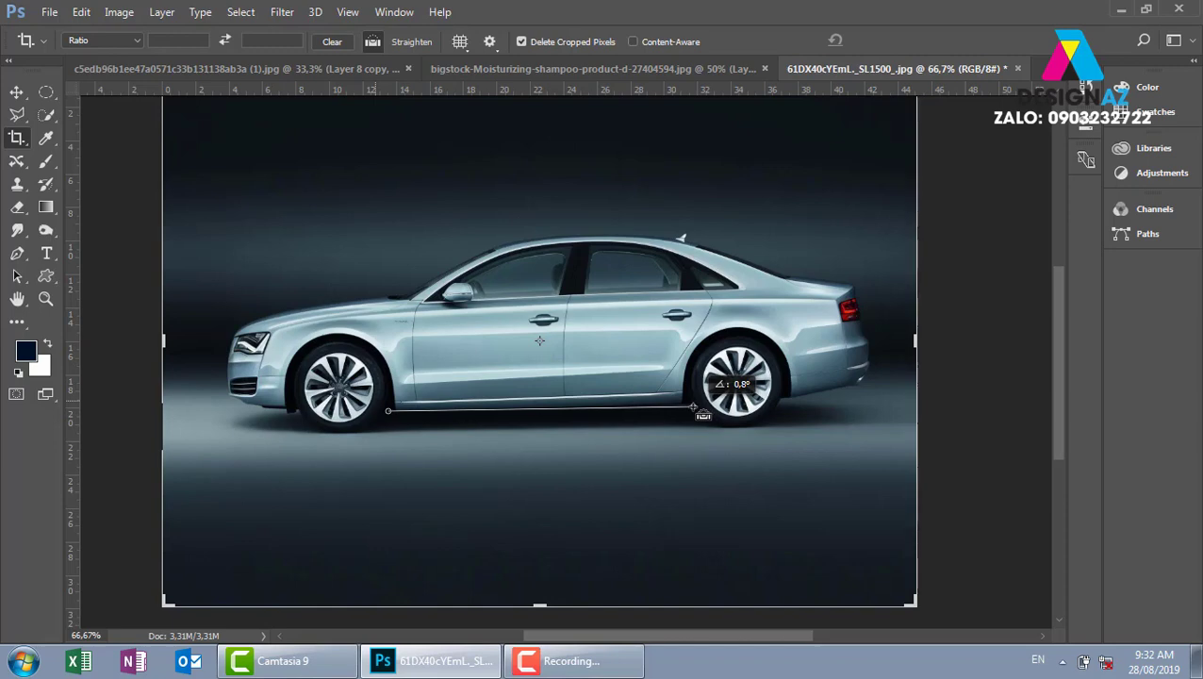
{"action": "left_click_drag", "start_coordinate": [694, 409], "coordinate": [698, 403]}
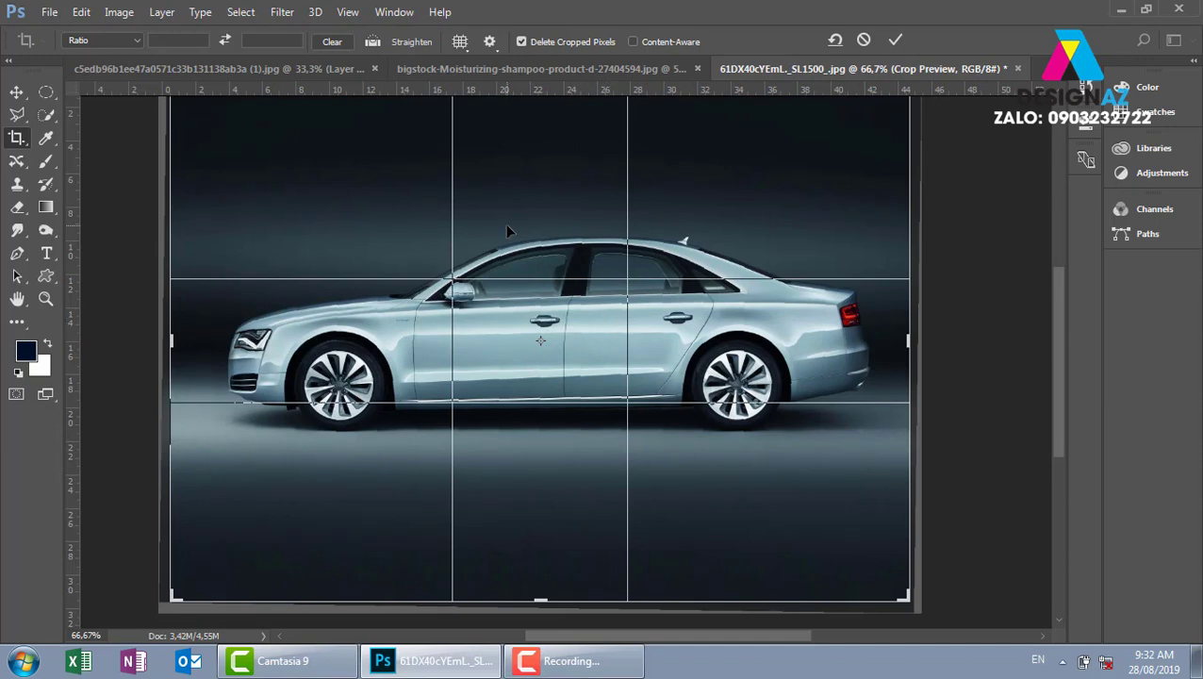
{"action": "left_click", "coordinate": [895, 40]}
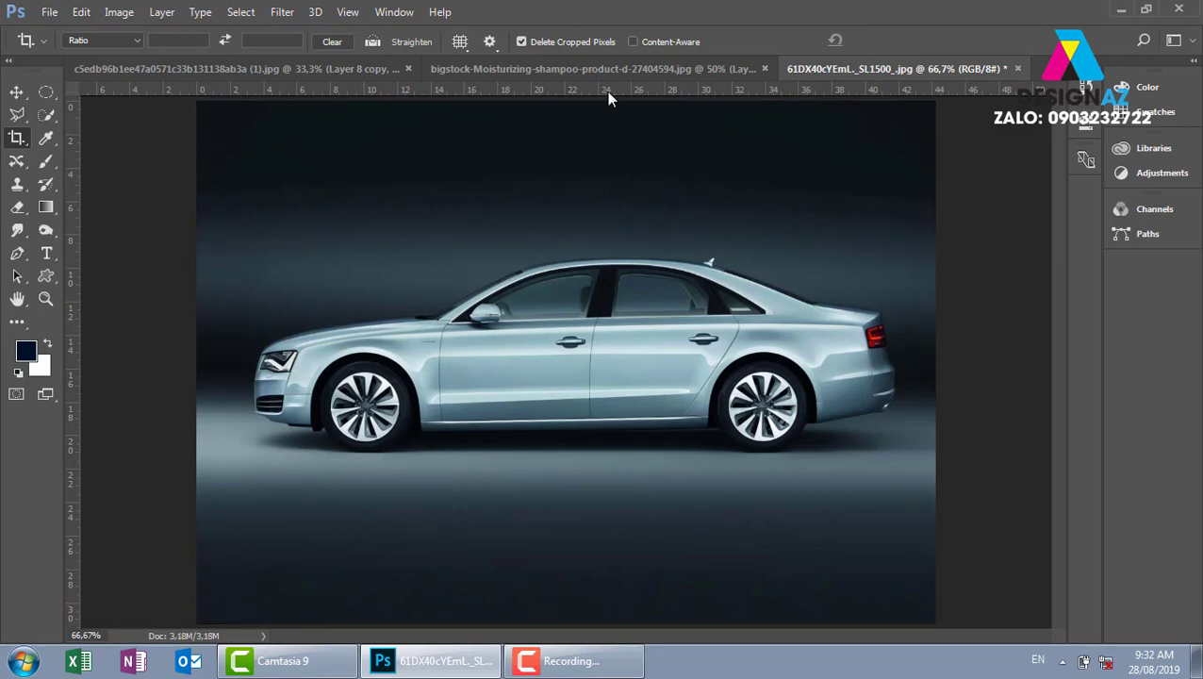
{"action": "mouse_move", "coordinate": [607, 91]}
{"action": "left_mouse_down"}
{"action": "mouse_move", "coordinate": [603, 431]}
{"action": "mouse_move", "coordinate": [570, 455]}
{"action": "left_mouse_up"}
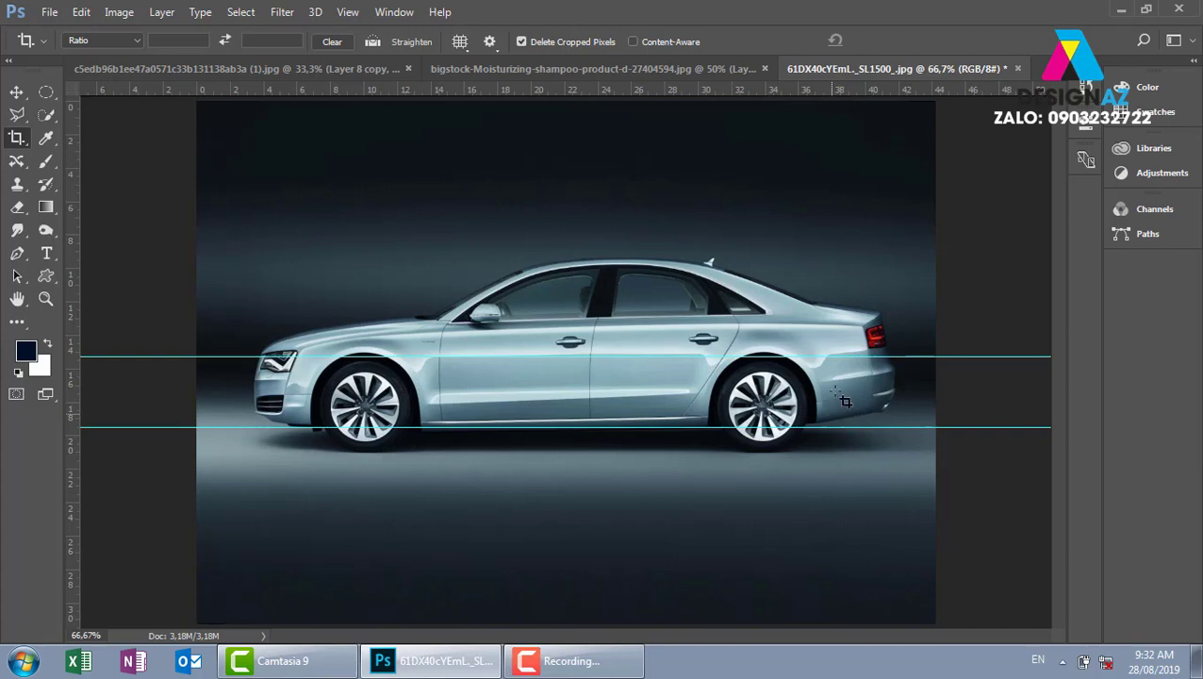
{"action": "key", "text": "ctrl+semicolon"}
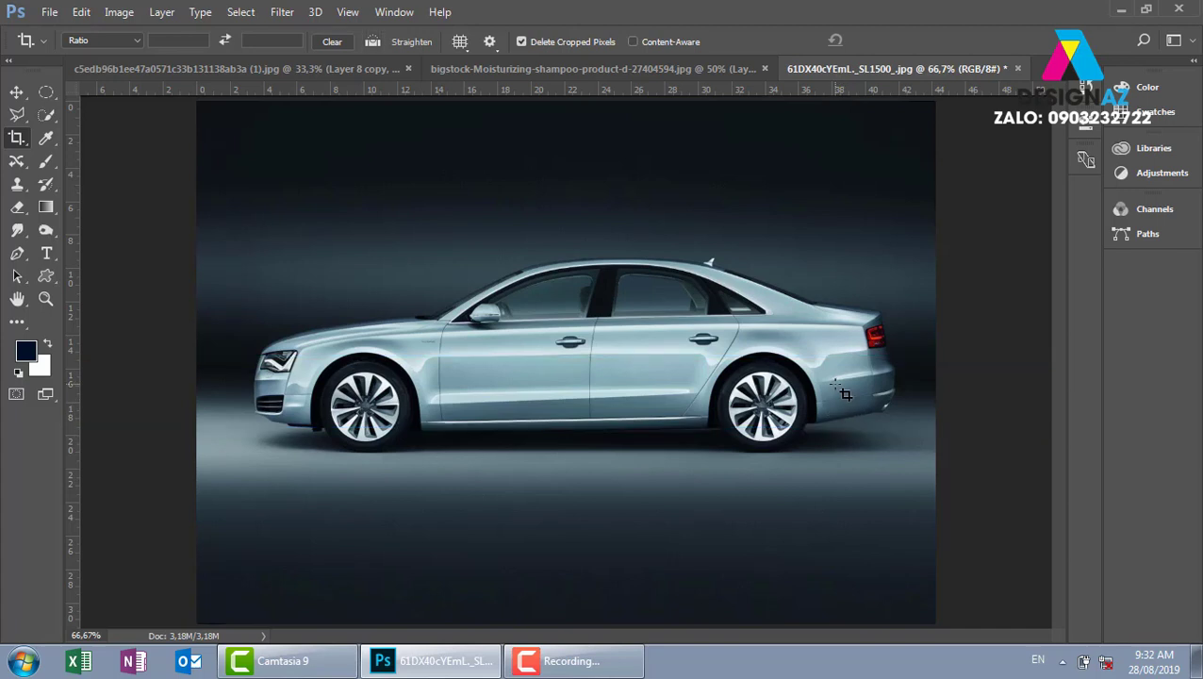
- Select the Perspective Crop Tool and bring up the Open dialog
{"action": "right_click", "coordinate": [15, 141]}
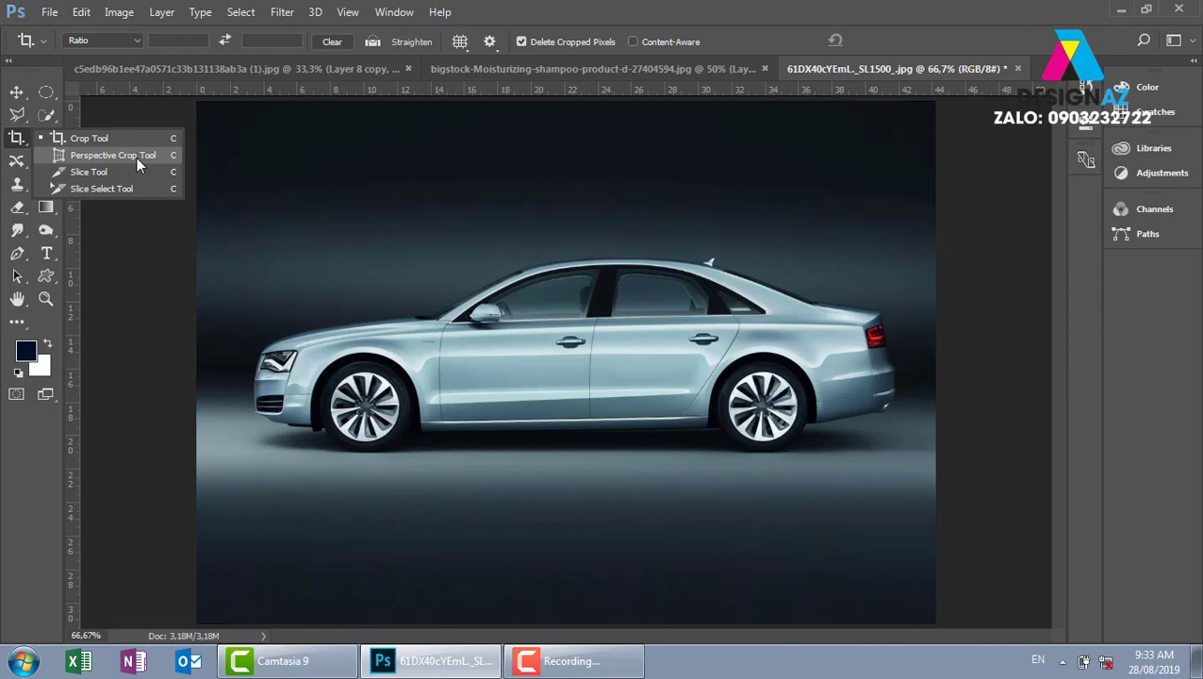
{"action": "left_click", "coordinate": [137, 157]}
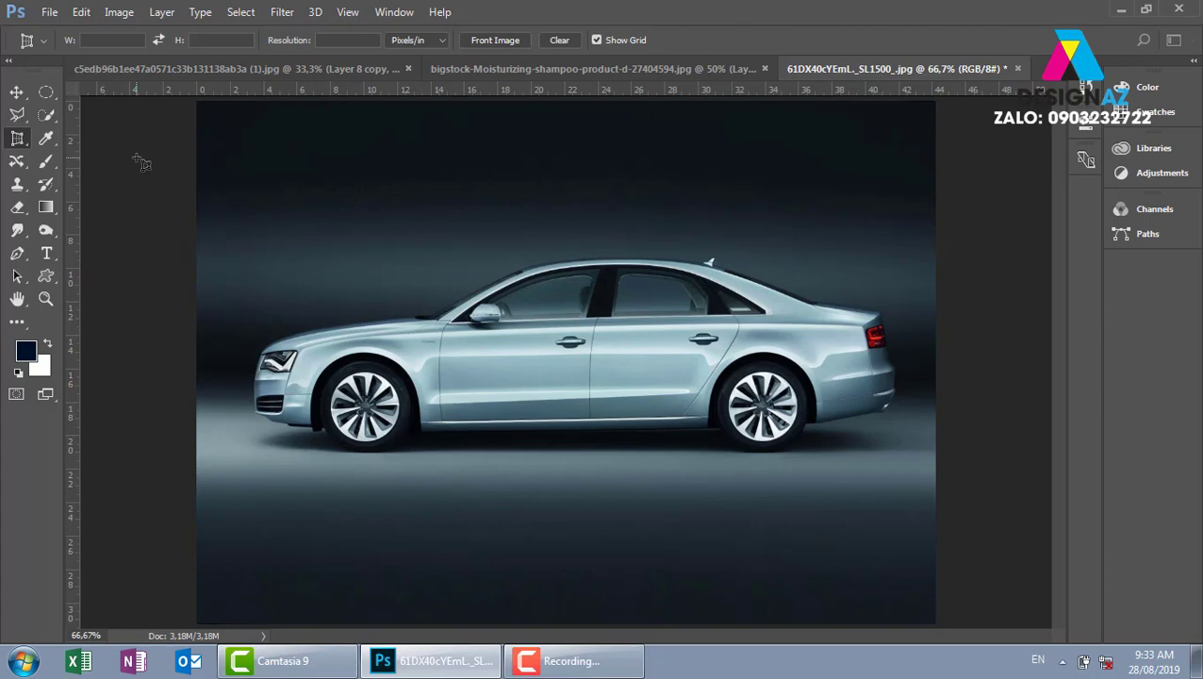
{"action": "key", "text": "ctrl+o"}
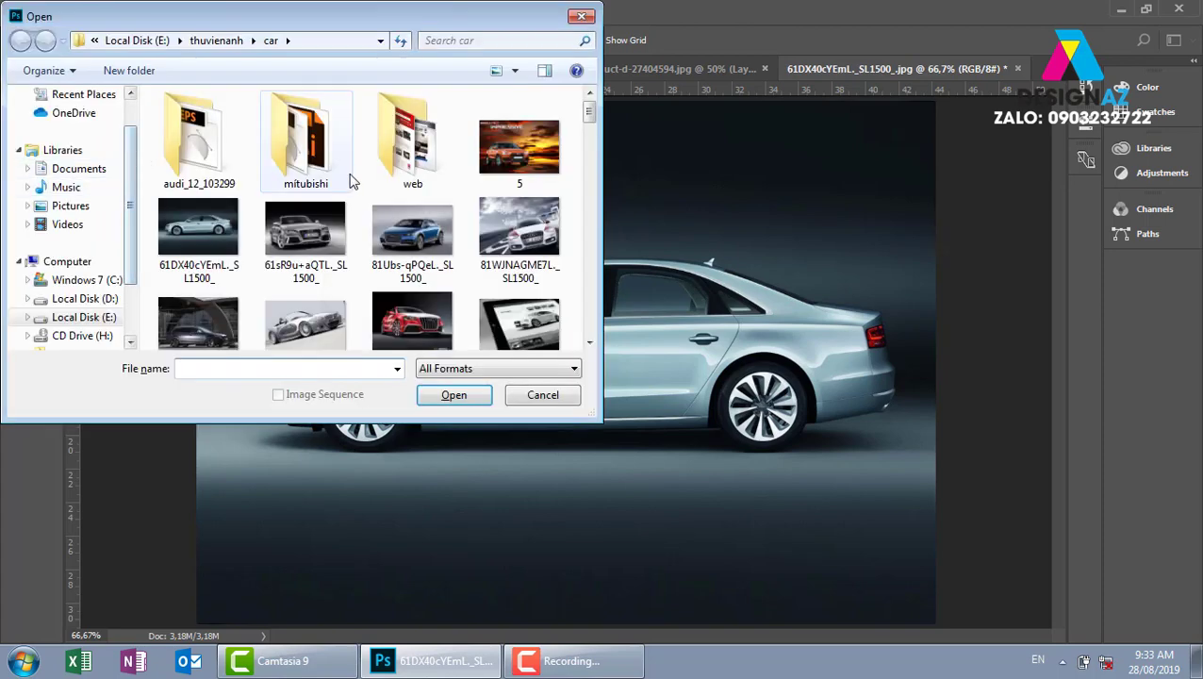
- Open 7db76ae4bea17e6de930730fe2e5dde1.jpg from the library's interior folder
{"action": "left_click", "coordinate": [216, 40]}
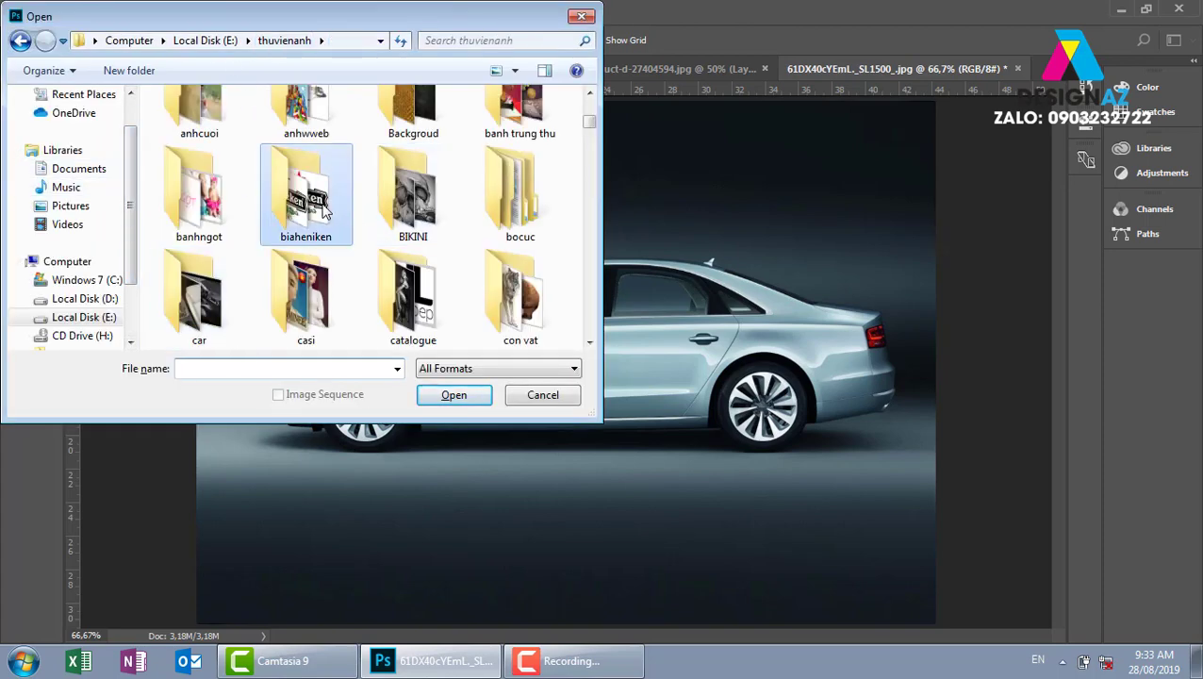
{"action": "scroll", "coordinate": [322, 211], "scroll_direction": "down", "scroll_amount": 5}
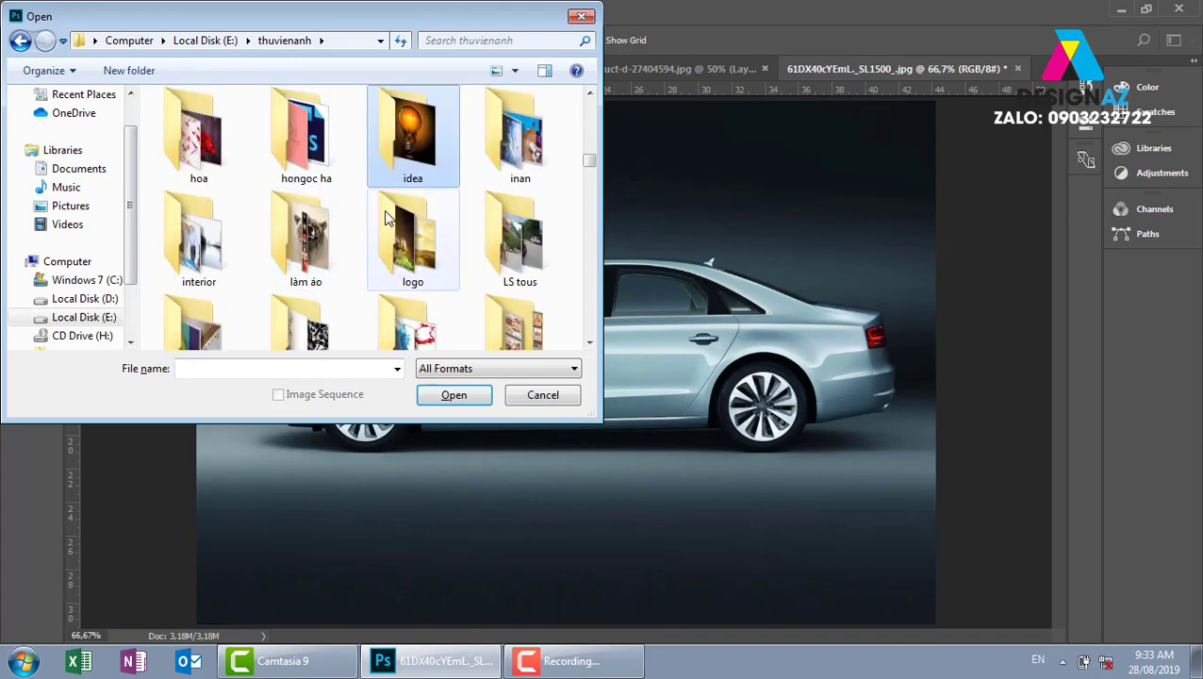
{"action": "double_click", "coordinate": [186, 236]}
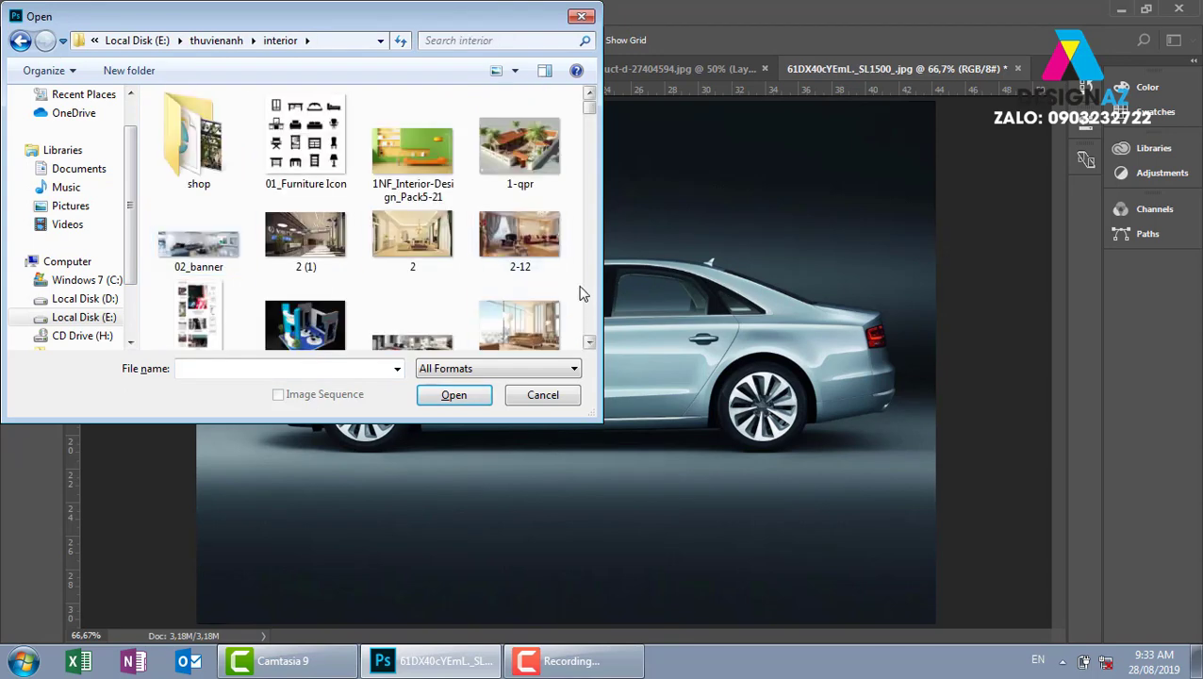
{"action": "left_click", "coordinate": [590, 344]}
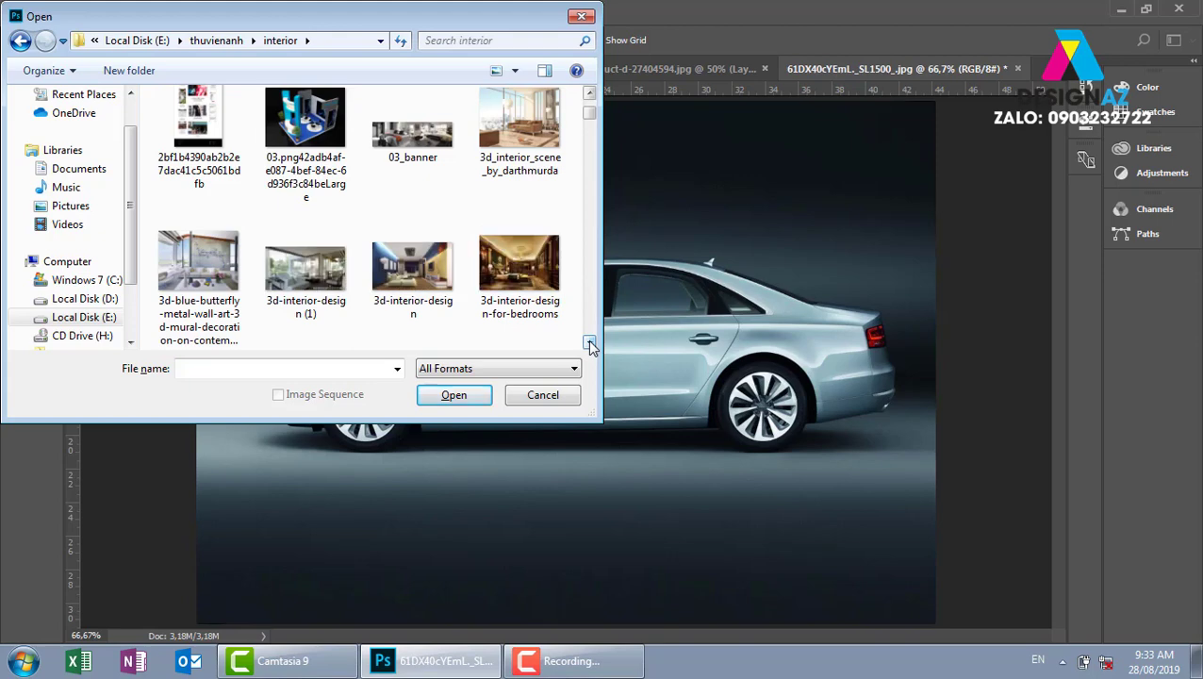
{"action": "left_click", "coordinate": [590, 344]}
{"action": "left_click", "coordinate": [591, 344]}
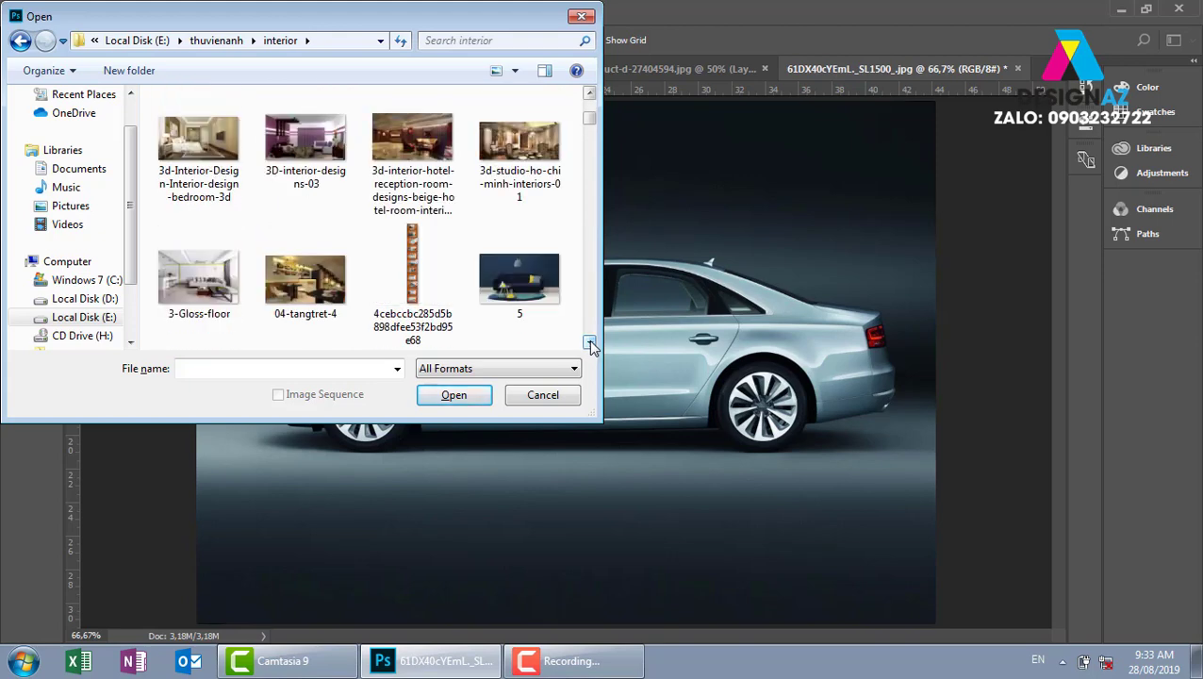
{"action": "left_click", "coordinate": [591, 344]}
{"action": "left_click", "coordinate": [591, 344]}
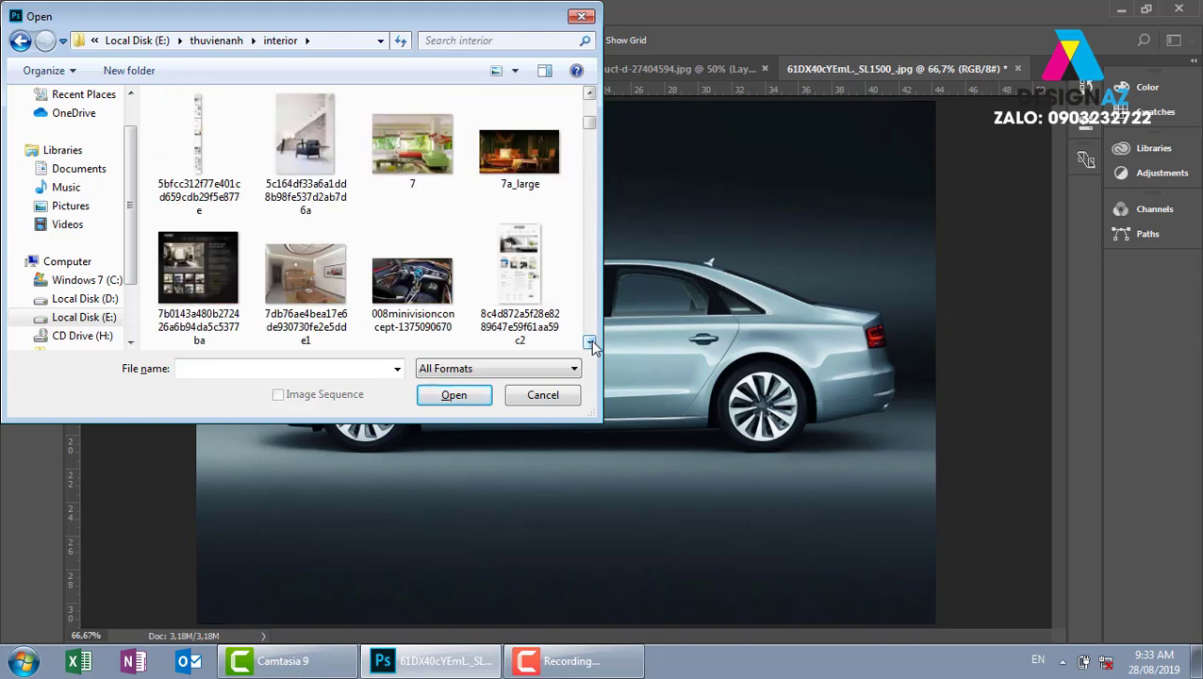
{"action": "left_click", "coordinate": [306, 283]}
{"action": "left_click", "coordinate": [469, 397]}
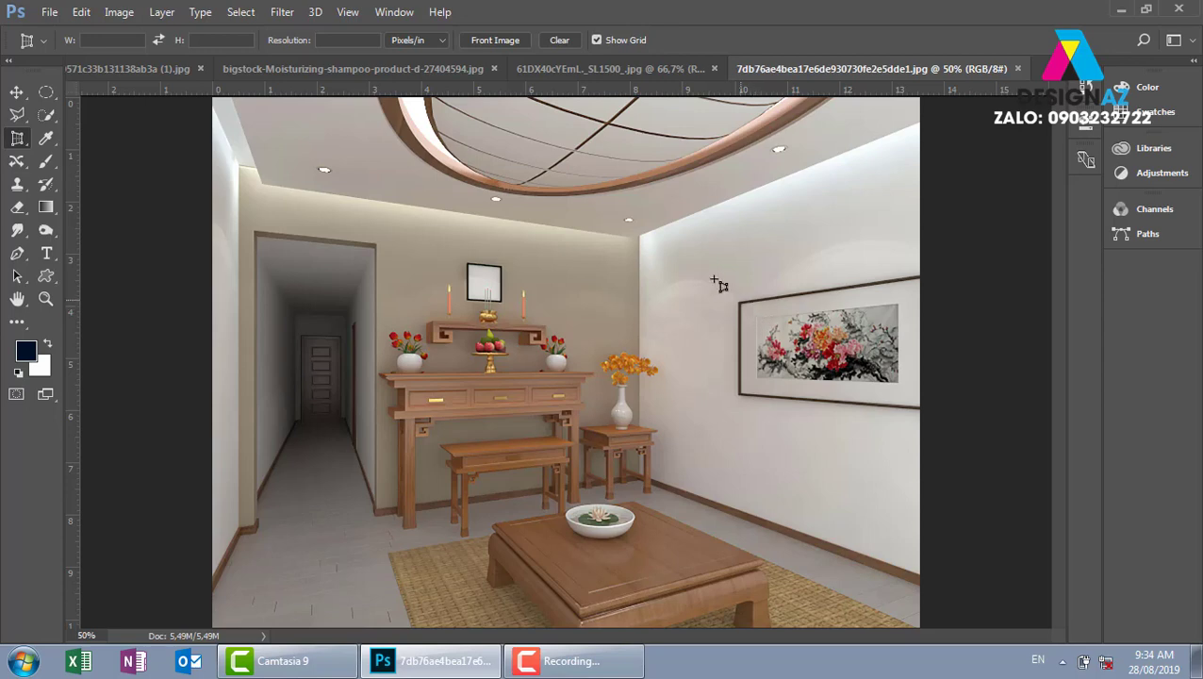
- Perspective-crop the room to the flower painting by fitting all four corners to its frame, then reopen the Open dialog
{"action": "left_click_drag", "start_coordinate": [637, 234], "coordinate": [912, 444]}
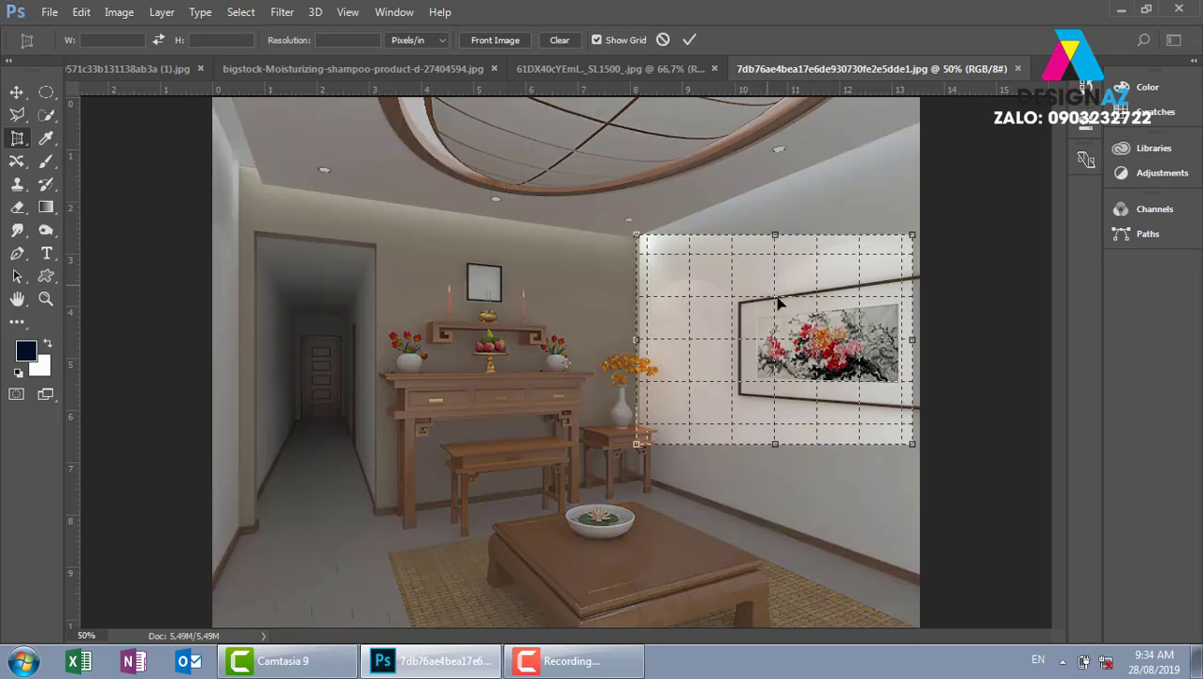
{"action": "left_click_drag", "start_coordinate": [912, 235], "coordinate": [898, 314]}
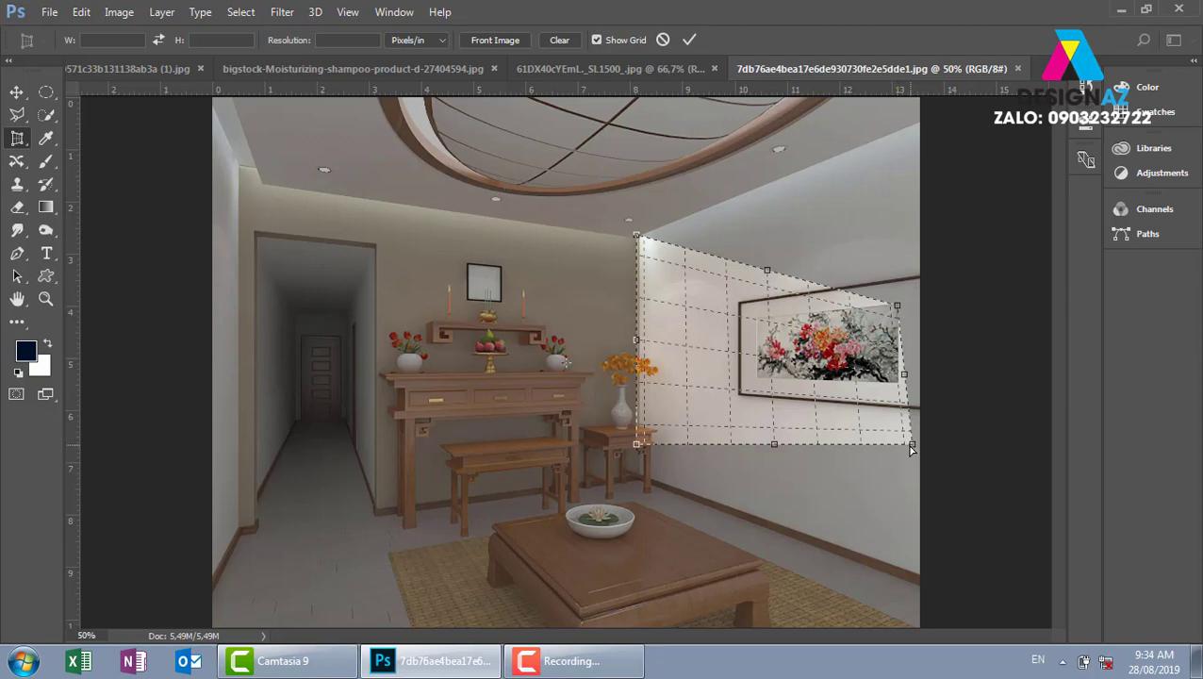
{"action": "left_click_drag", "start_coordinate": [912, 443], "coordinate": [898, 383]}
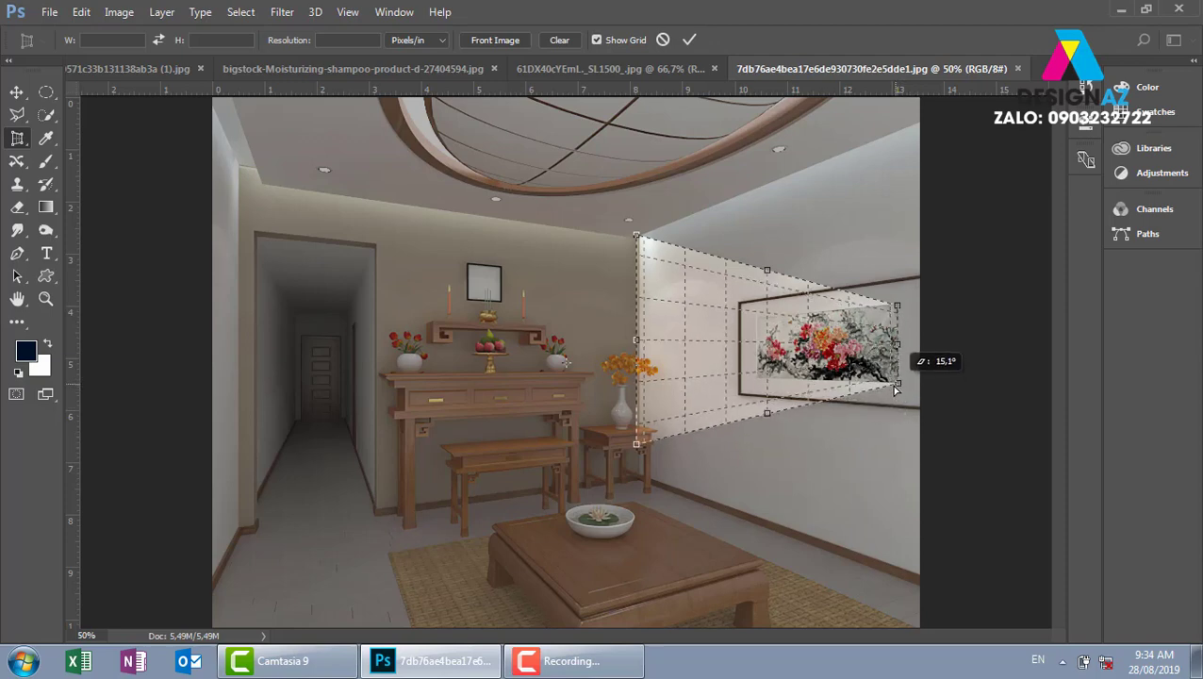
{"action": "left_click_drag", "start_coordinate": [636, 239], "coordinate": [758, 322]}
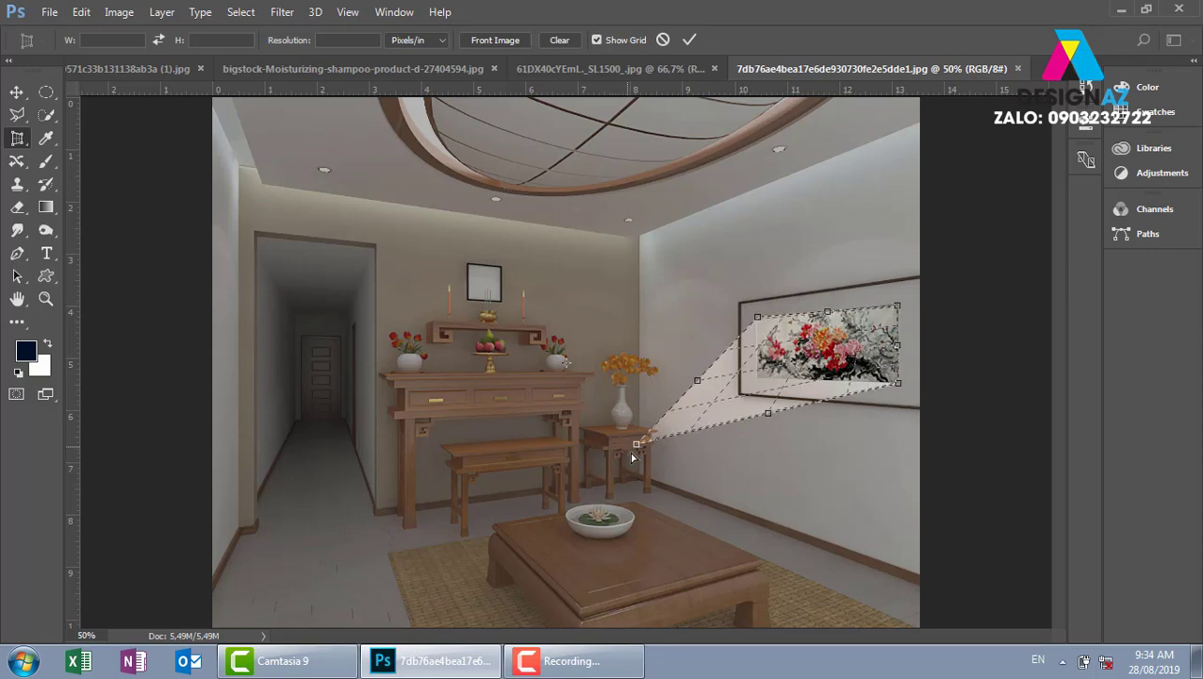
{"action": "mouse_move", "coordinate": [638, 445]}
{"action": "left_mouse_down"}
{"action": "mouse_move", "coordinate": [756, 400]}
{"action": "mouse_move", "coordinate": [757, 378]}
{"action": "left_mouse_up"}
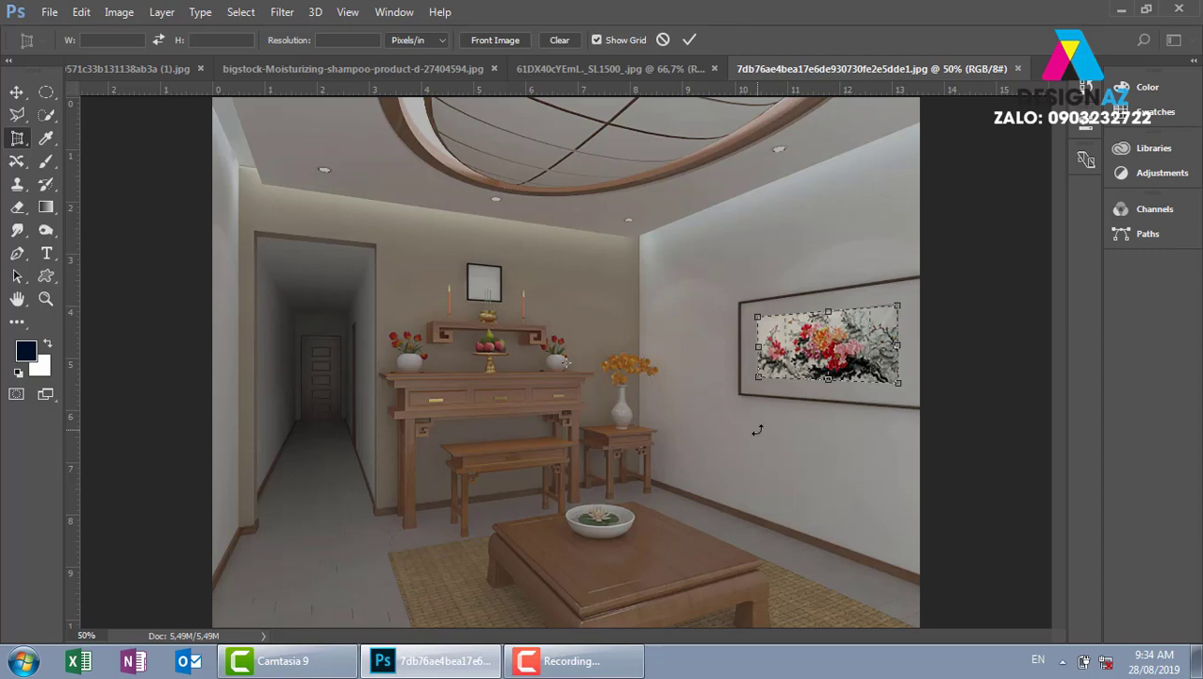
{"action": "key", "text": "Return"}
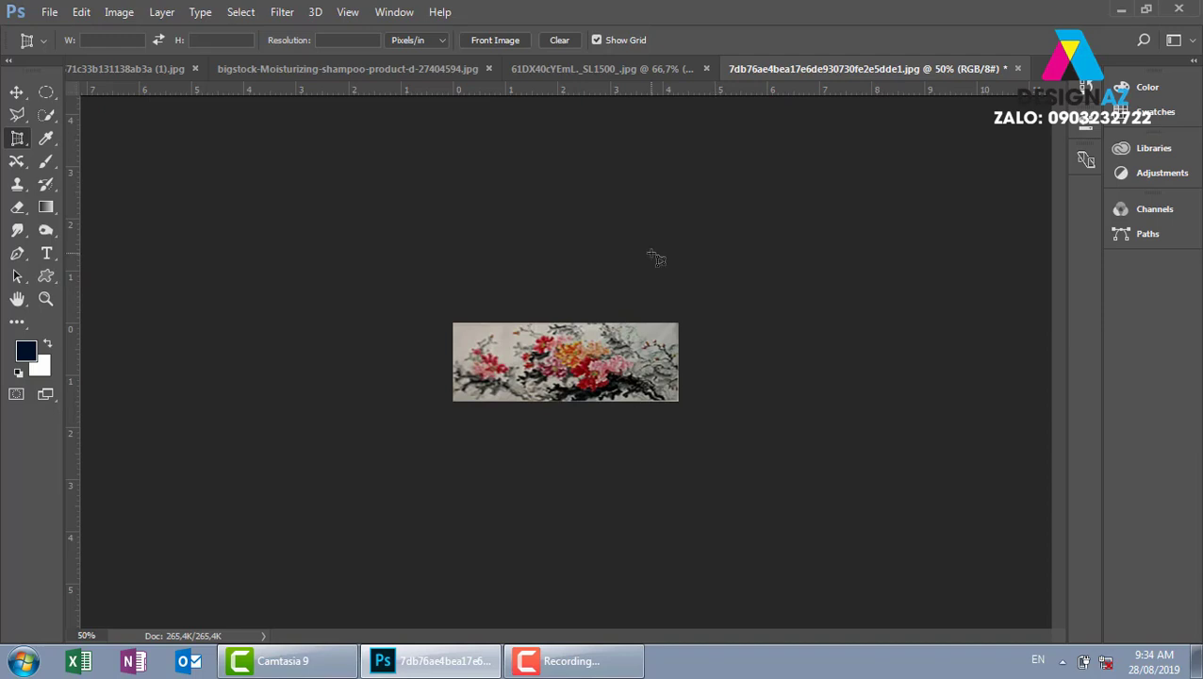
{"action": "key", "text": "ctrl+o"}
- Scroll the interior folder listing and select 420f36401978cf0b42a828ad2f2546f0
{"action": "left_click_drag", "start_coordinate": [590, 99], "coordinate": [594, 132]}
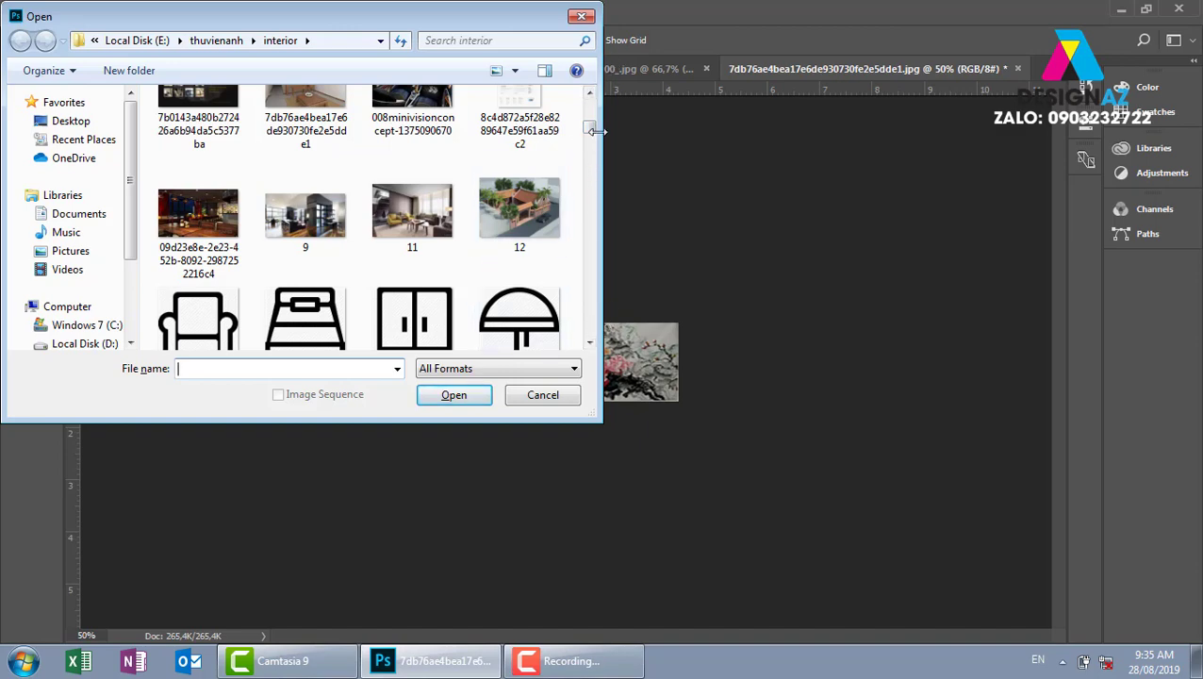
{"action": "mouse_move", "coordinate": [589, 128]}
{"action": "left_mouse_down"}
{"action": "mouse_move", "coordinate": [596, 149]}
{"action": "mouse_move", "coordinate": [591, 140]}
{"action": "left_mouse_up"}
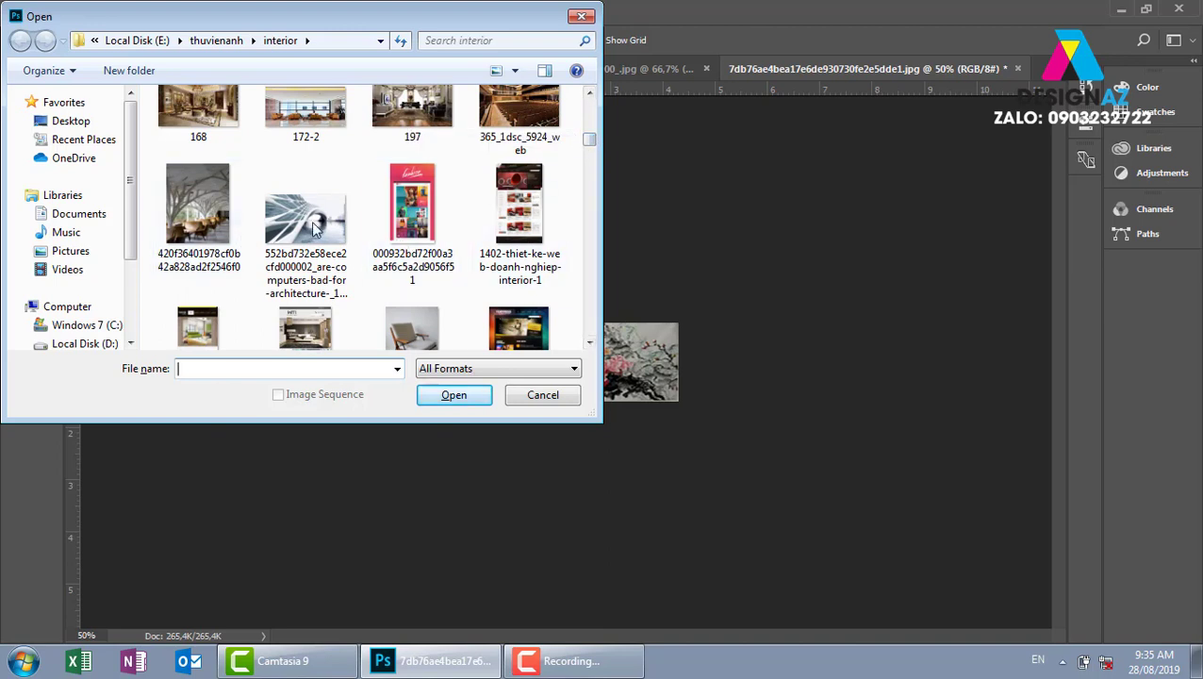
{"action": "left_click", "coordinate": [197, 213]}
- Open the café photo and convert its Background into an editable Layer 0
{"action": "left_click", "coordinate": [453, 395]}
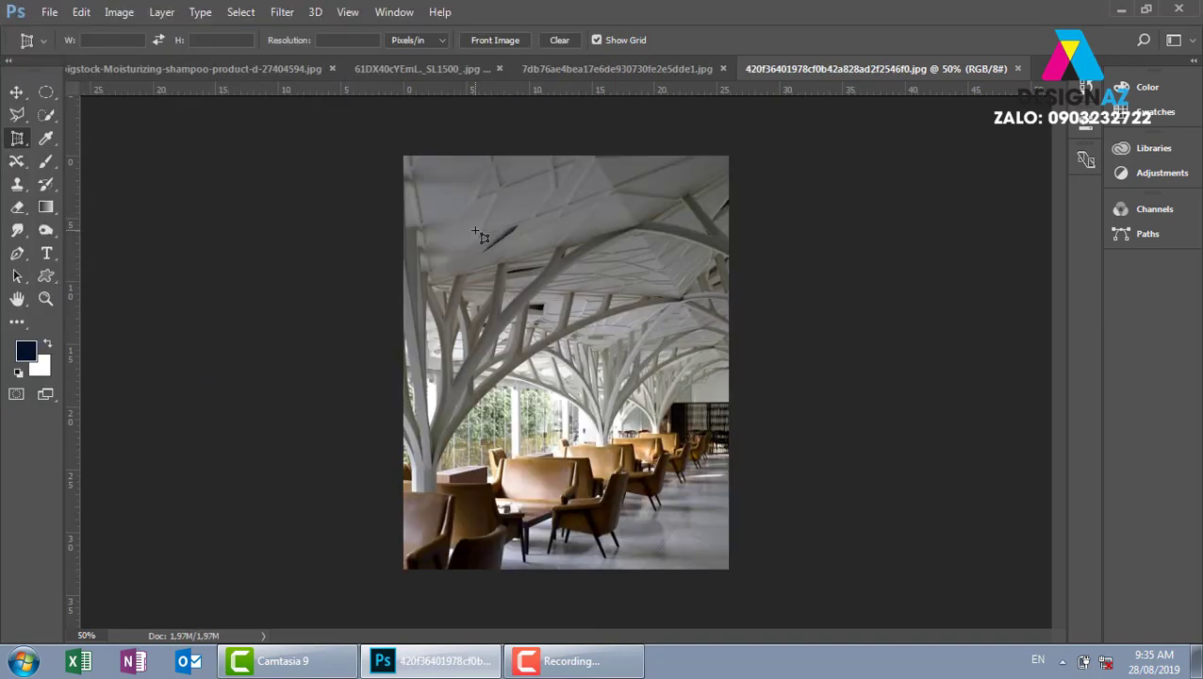
{"action": "key", "text": "F7"}
{"action": "double_click", "coordinate": [990, 324]}
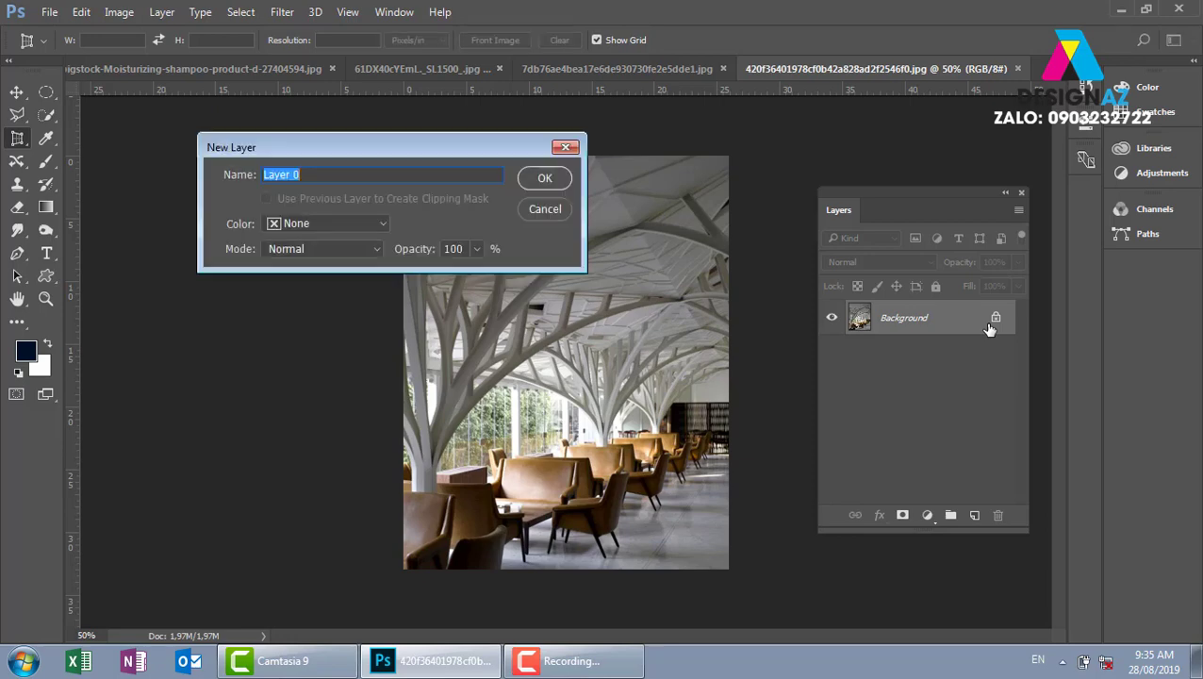
{"action": "key", "text": "Return"}
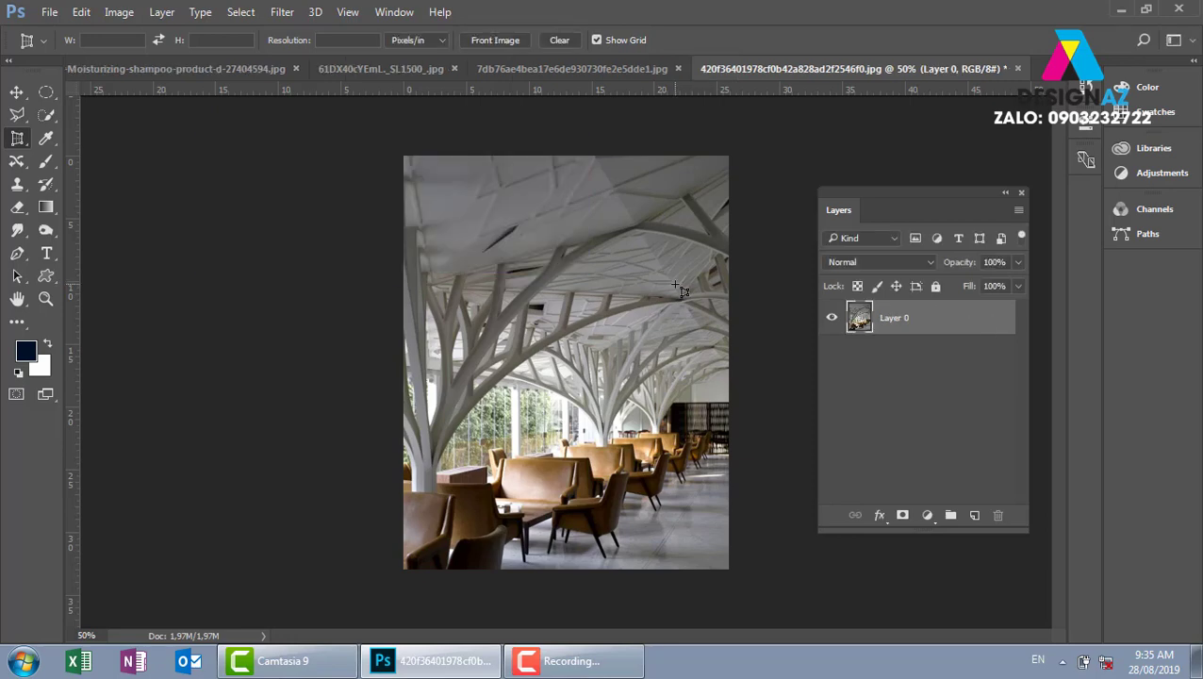
- Skew the photo by pulling its top-right corner down and bottom-right corner up
{"action": "key", "text": "ctrl+t"}
{"action": "left_click_drag", "start_coordinate": [733, 166], "coordinate": [727, 188]}
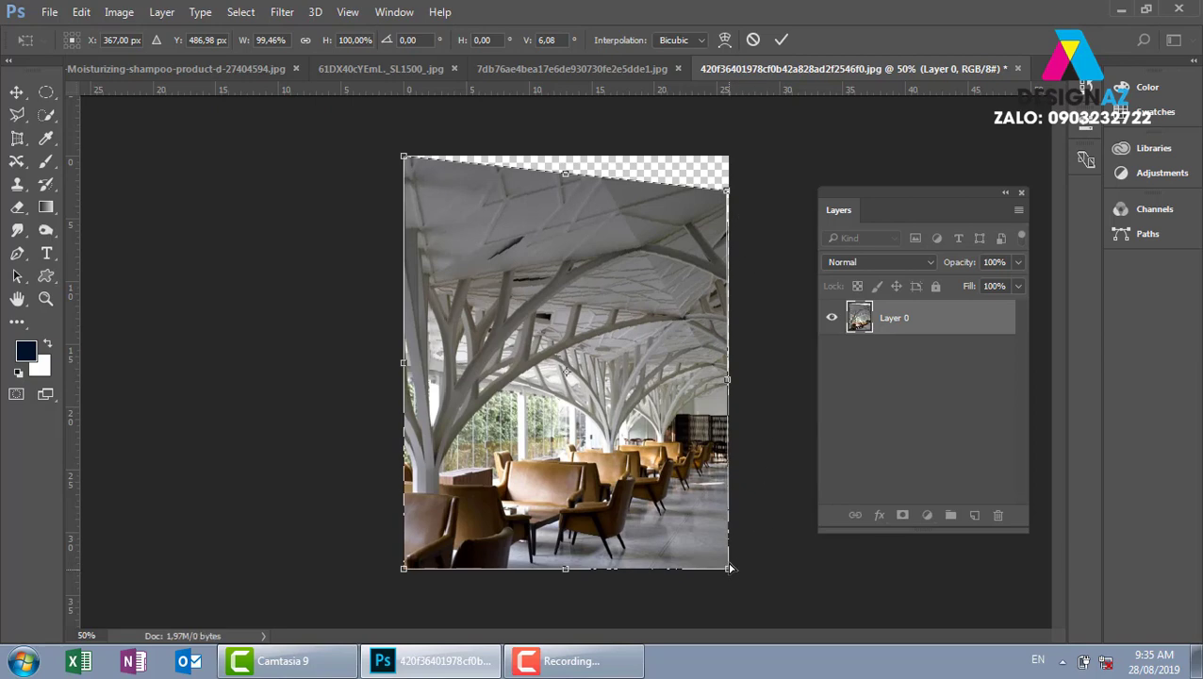
{"action": "left_click_drag", "start_coordinate": [729, 569], "coordinate": [732, 544]}
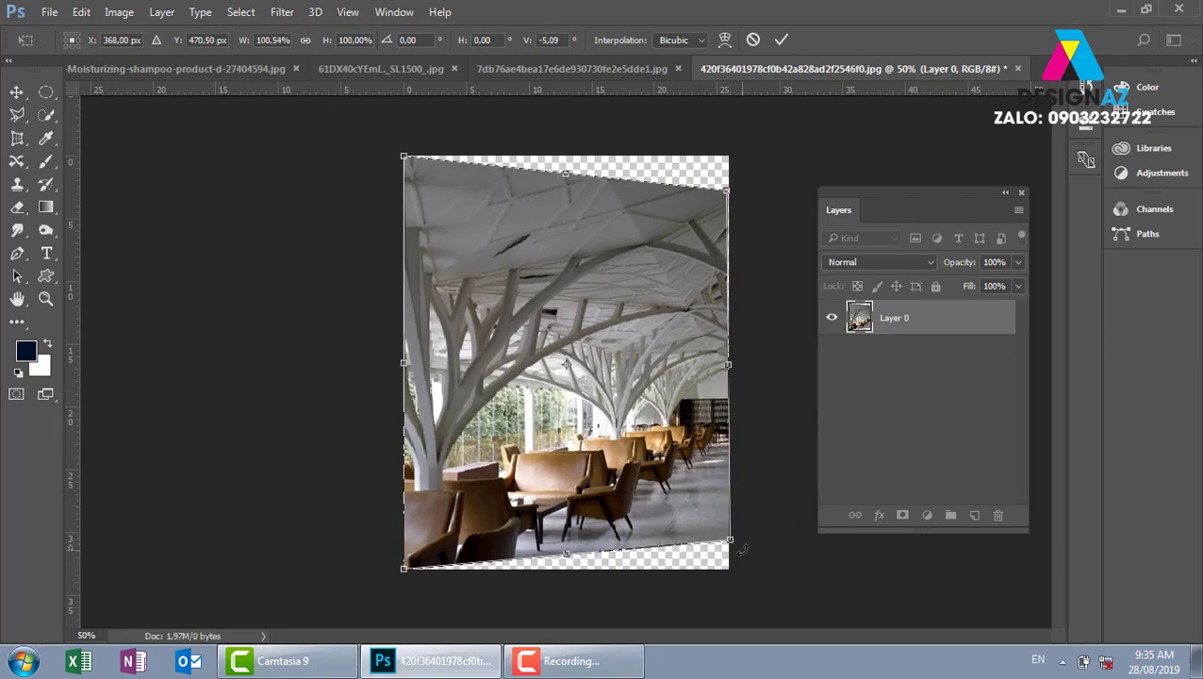
{"action": "key", "text": "Return"}
- Crop the photo with about 5.9° of rotation to straighten it
{"action": "key", "text": "c"}
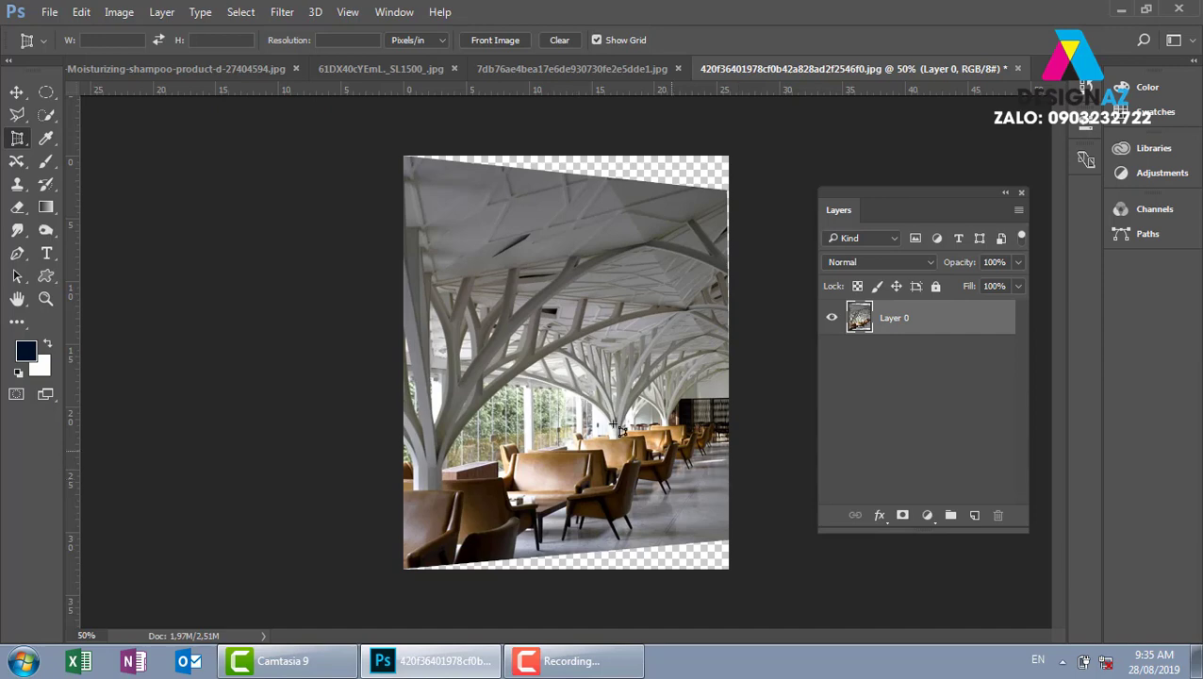
{"action": "left_click", "coordinate": [475, 255]}
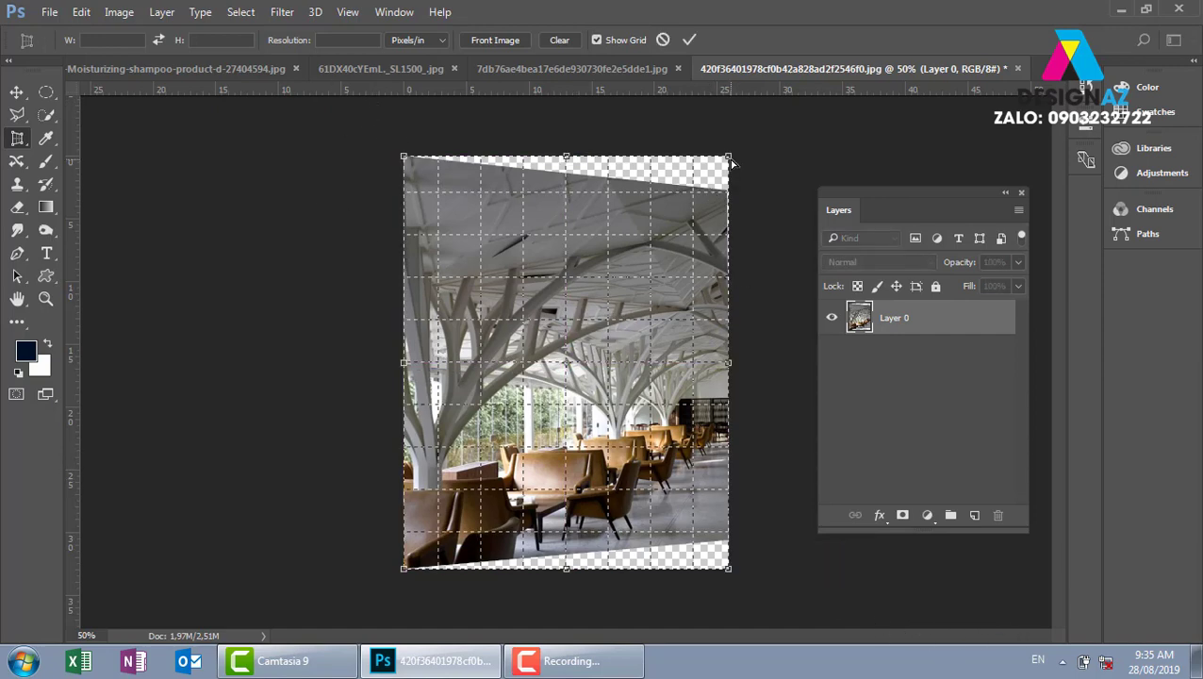
{"action": "left_click_drag", "start_coordinate": [731, 185], "coordinate": [729, 195]}
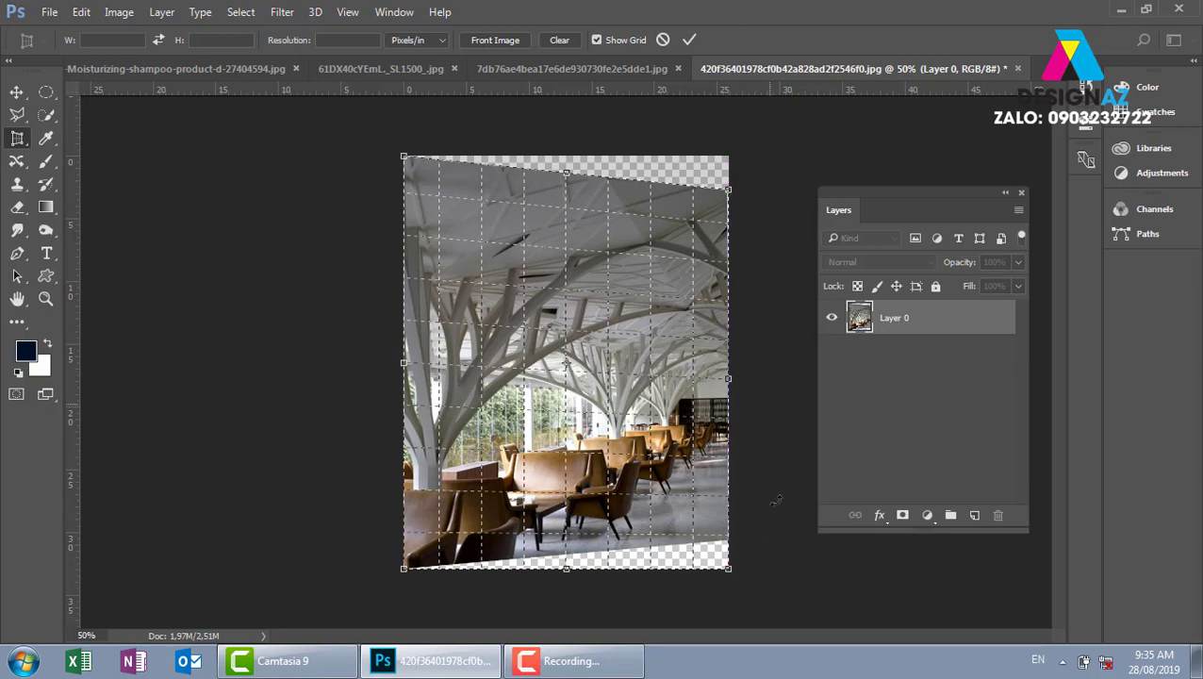
{"action": "left_click_drag", "start_coordinate": [732, 566], "coordinate": [729, 540]}
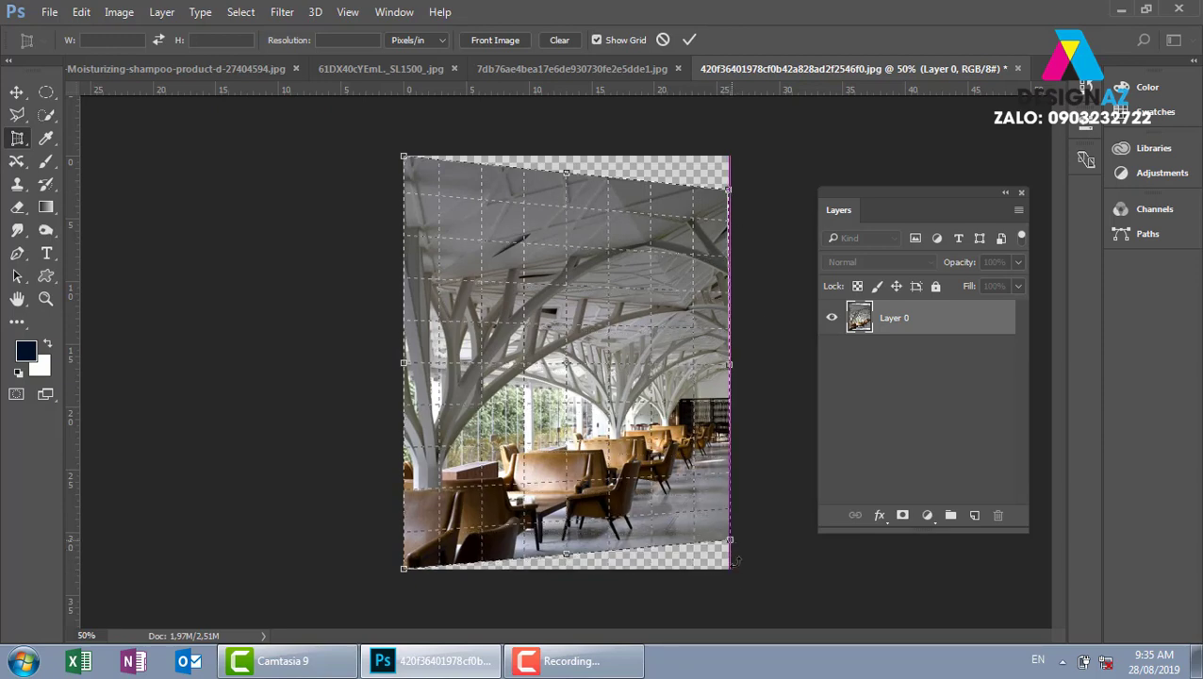
{"action": "left_click", "coordinate": [689, 39]}
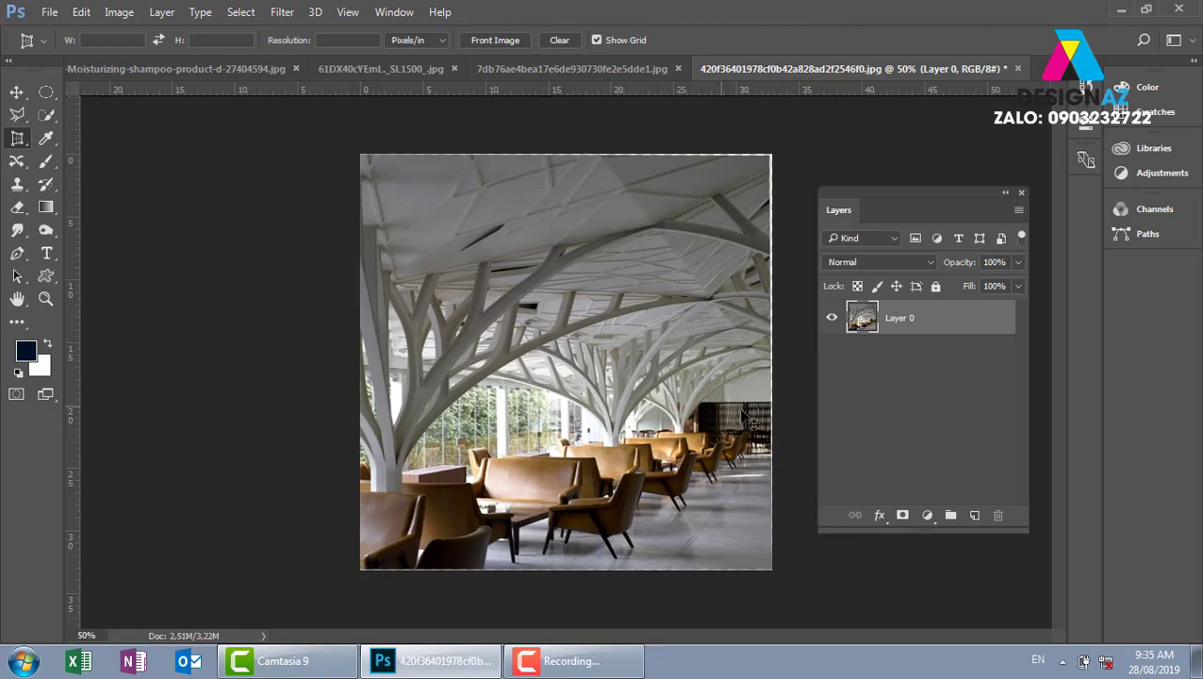
- Narrow the layer from its right edge to about 87.55% width
{"action": "key", "text": "ctrl+t"}
{"action": "left_click_drag", "start_coordinate": [771, 363], "coordinate": [707, 371]}
{"action": "key", "text": "Return"}
{"action": "key", "text": "c"}
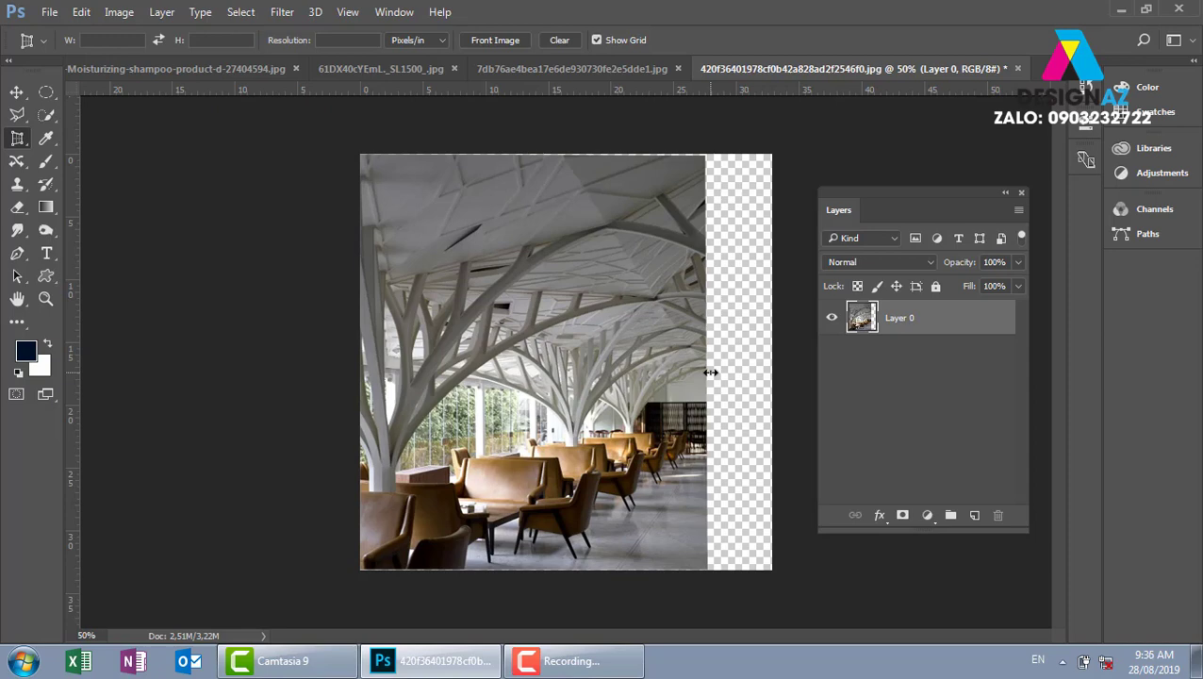
- Close the café photo without saving and switch to the Move tool
{"action": "left_click", "coordinate": [1017, 69]}
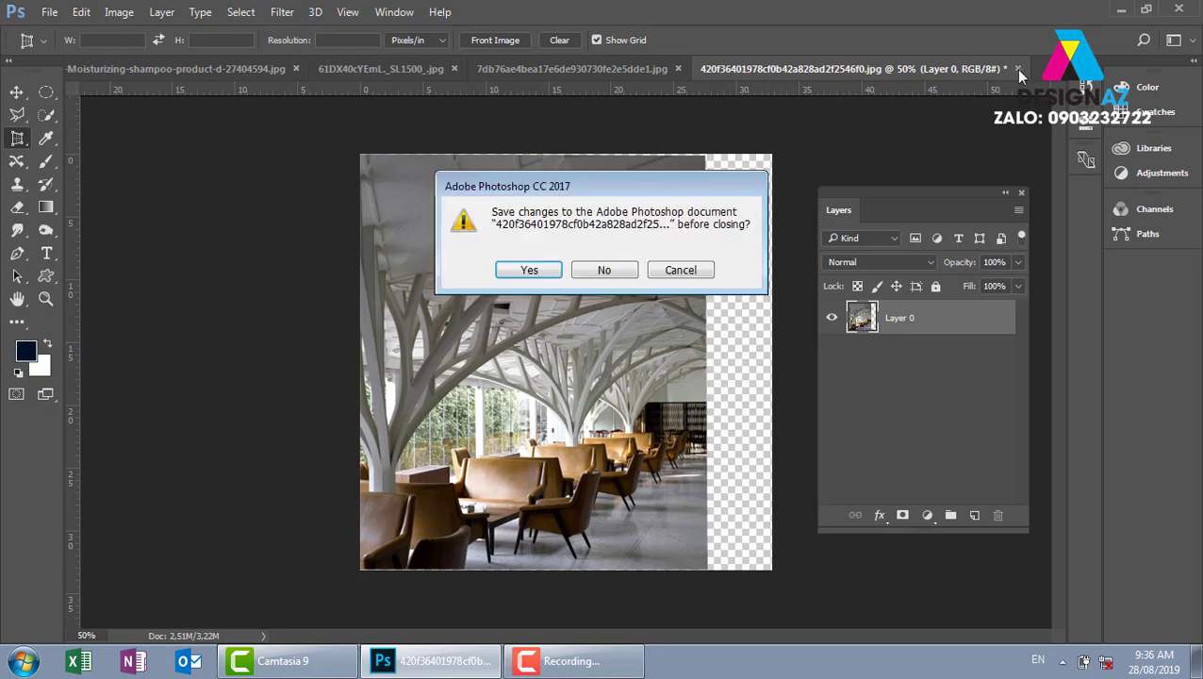
{"action": "left_click", "coordinate": [608, 272]}
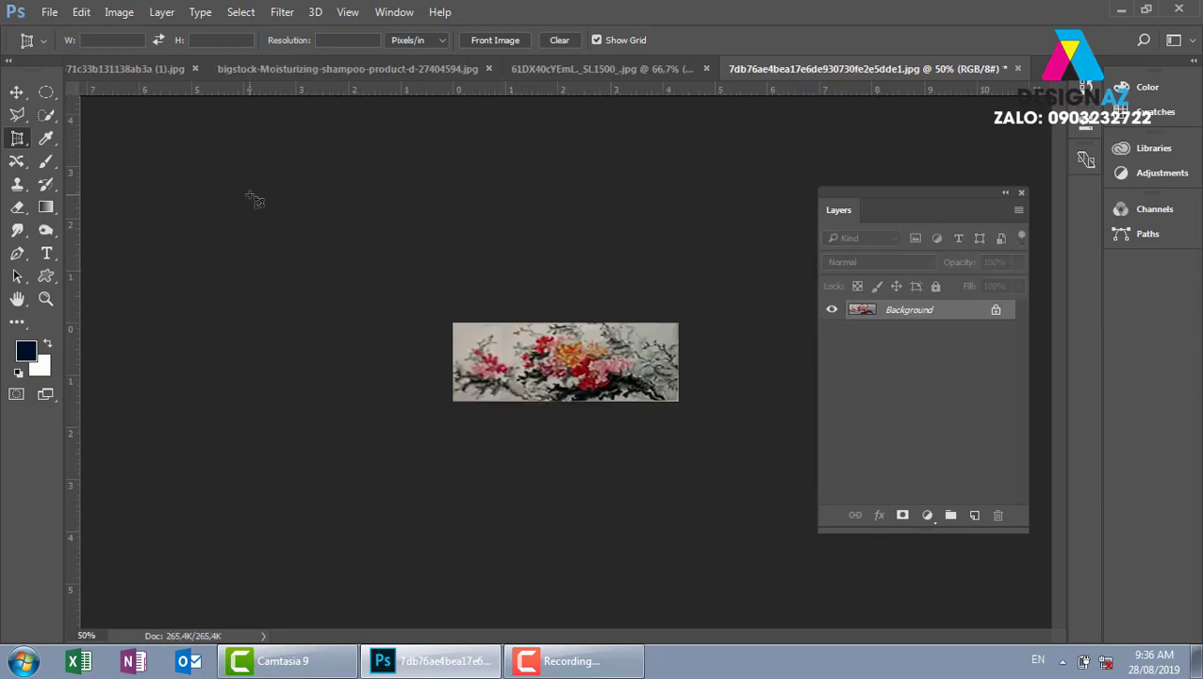
{"action": "right_click", "coordinate": [31, 143]}
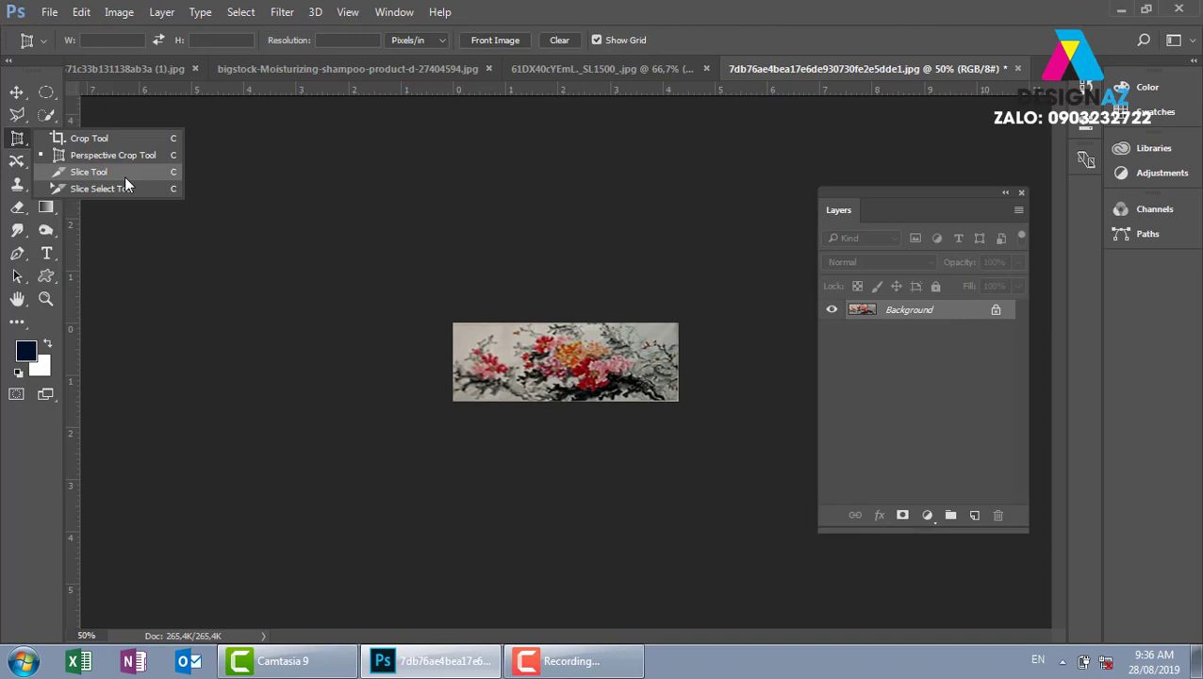
{"action": "left_click", "coordinate": [17, 93]}
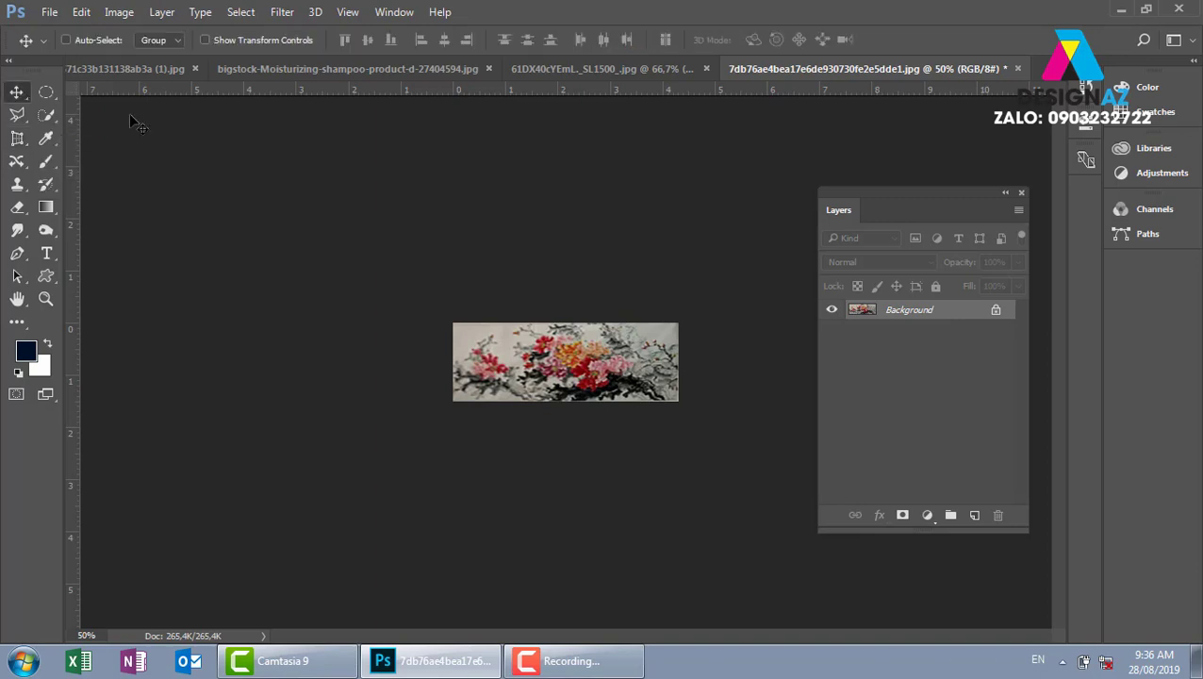
- Close the painting document without saving and zoom the car photo out to 50%
{"action": "left_click", "coordinate": [1017, 68]}
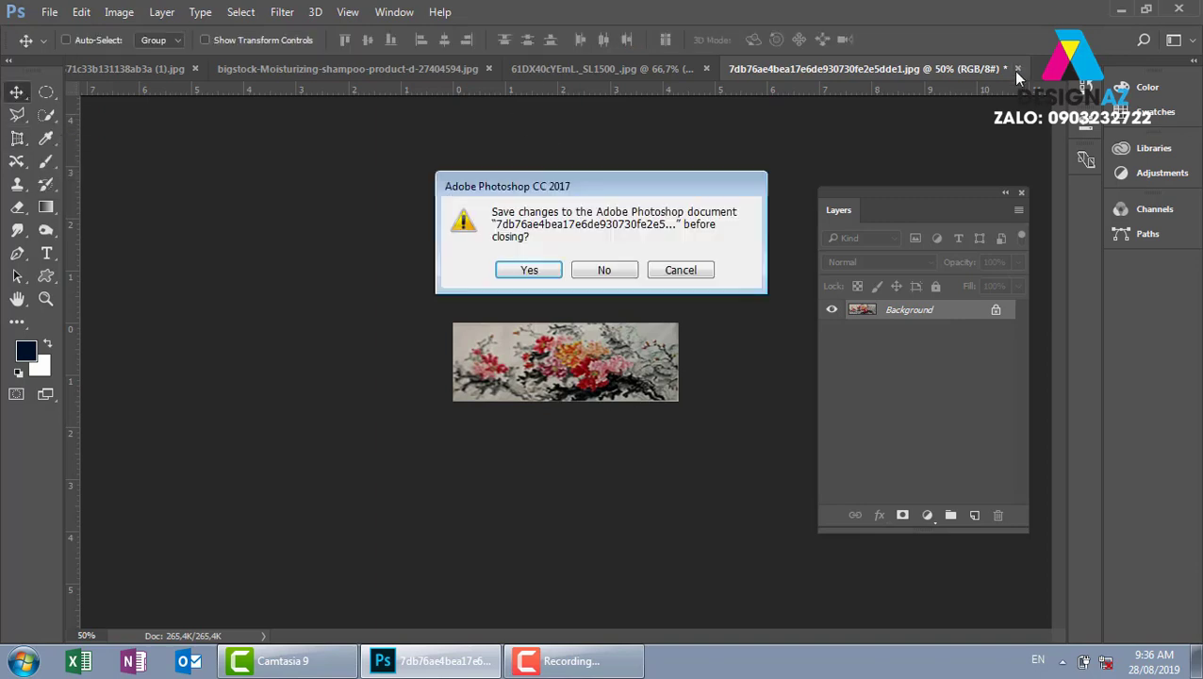
{"action": "left_click", "coordinate": [604, 270]}
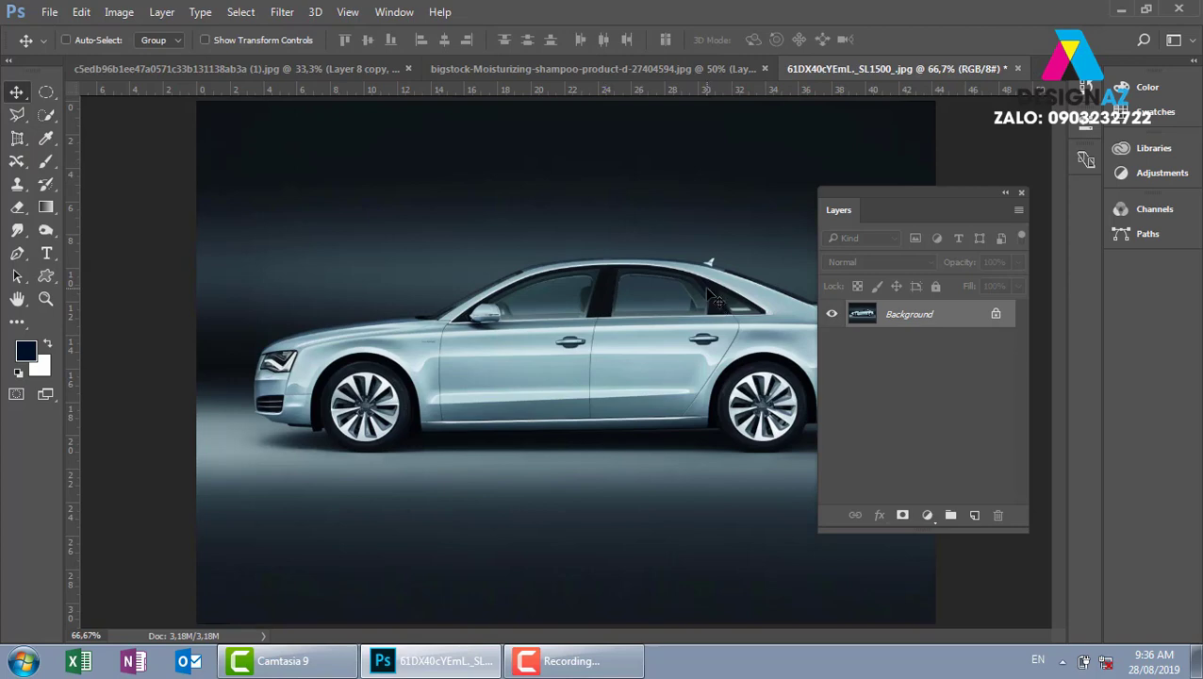
{"action": "key", "text": "ctrl+minus"}
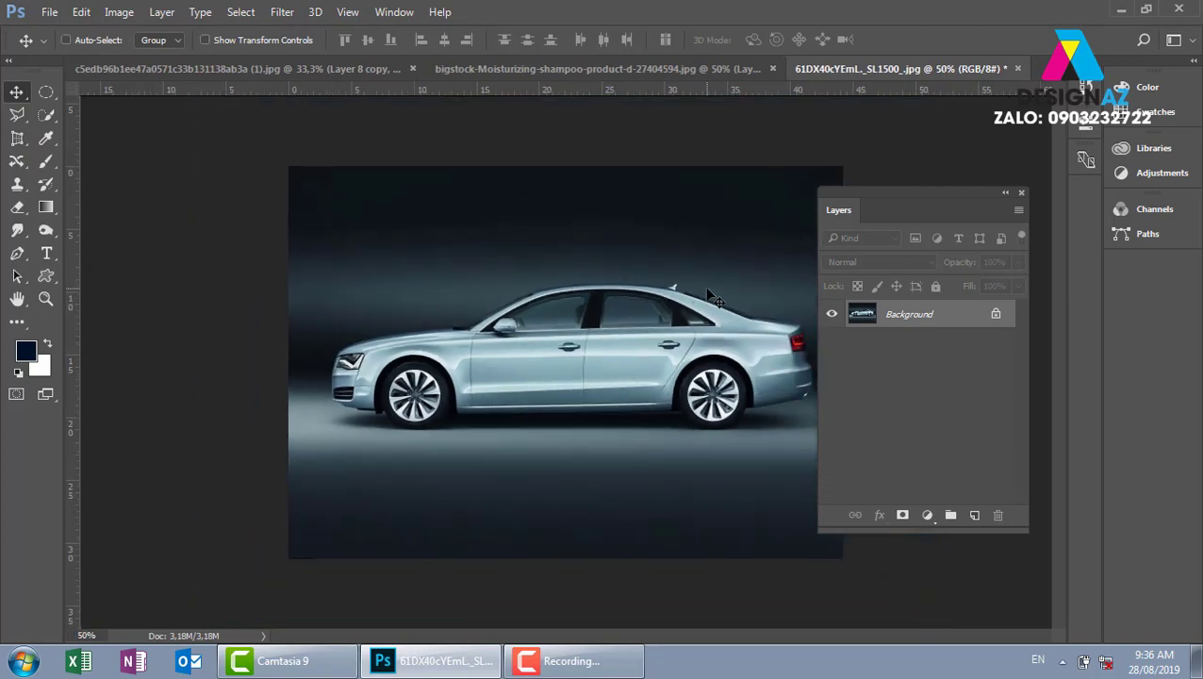
- Switch to the Slice tool from the lasso and crop tool flyouts
{"action": "right_click", "coordinate": [18, 115]}
{"action": "left_click", "coordinate": [71, 130]}
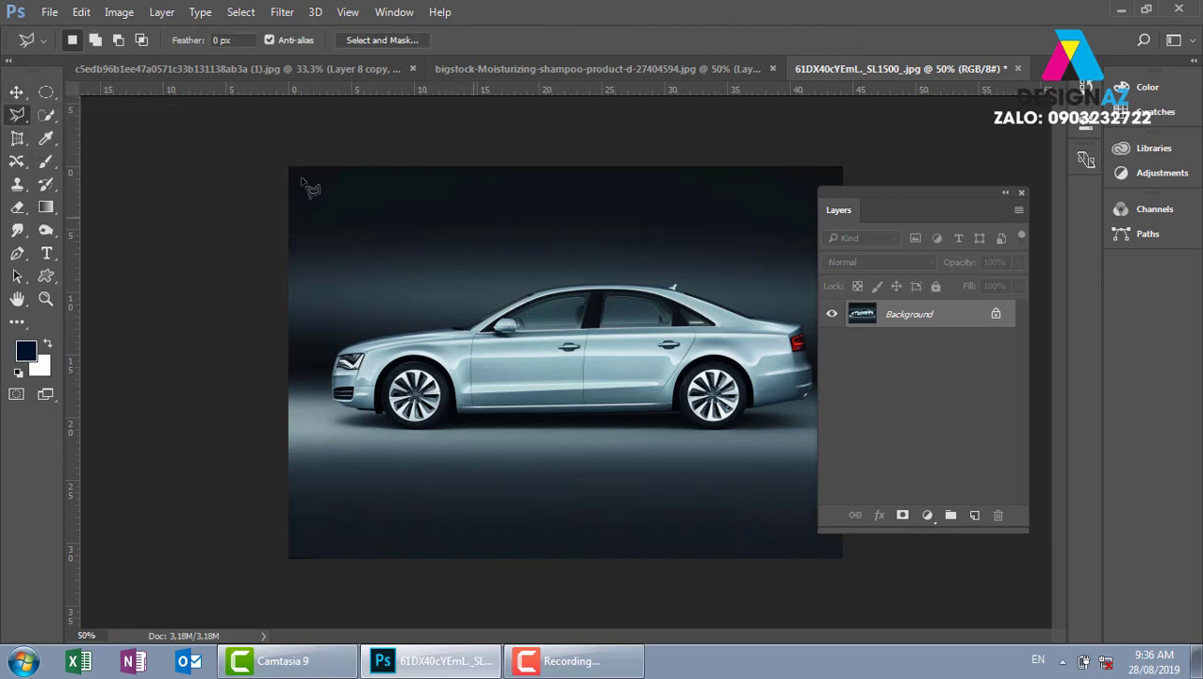
{"action": "left_click", "coordinate": [17, 138]}
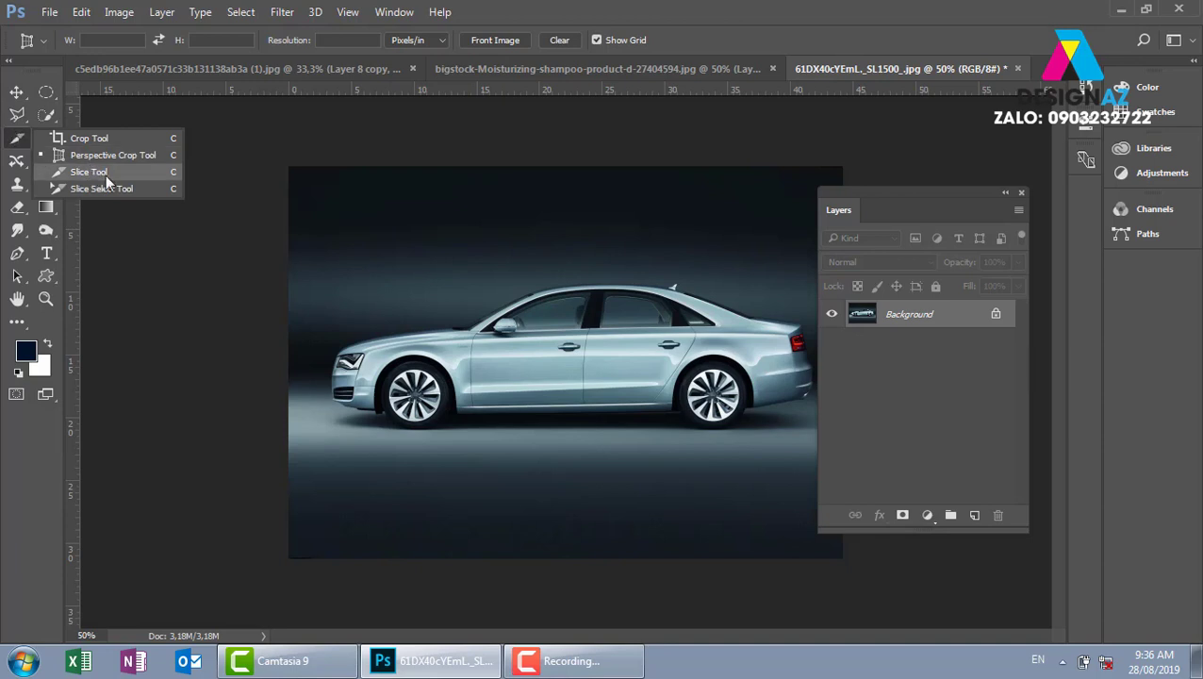
{"action": "left_click", "coordinate": [88, 171]}
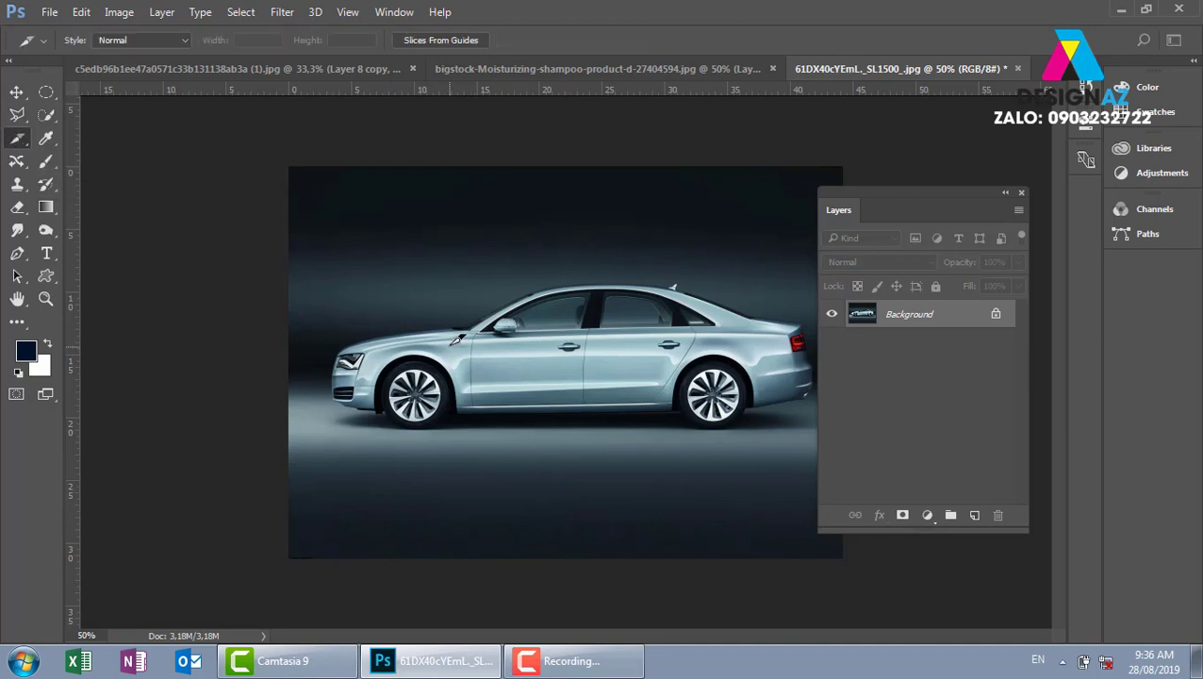
- Draw six slices over the background, roof area, doors, front end and floor
{"action": "left_click_drag", "start_coordinate": [357, 209], "coordinate": [492, 300]}
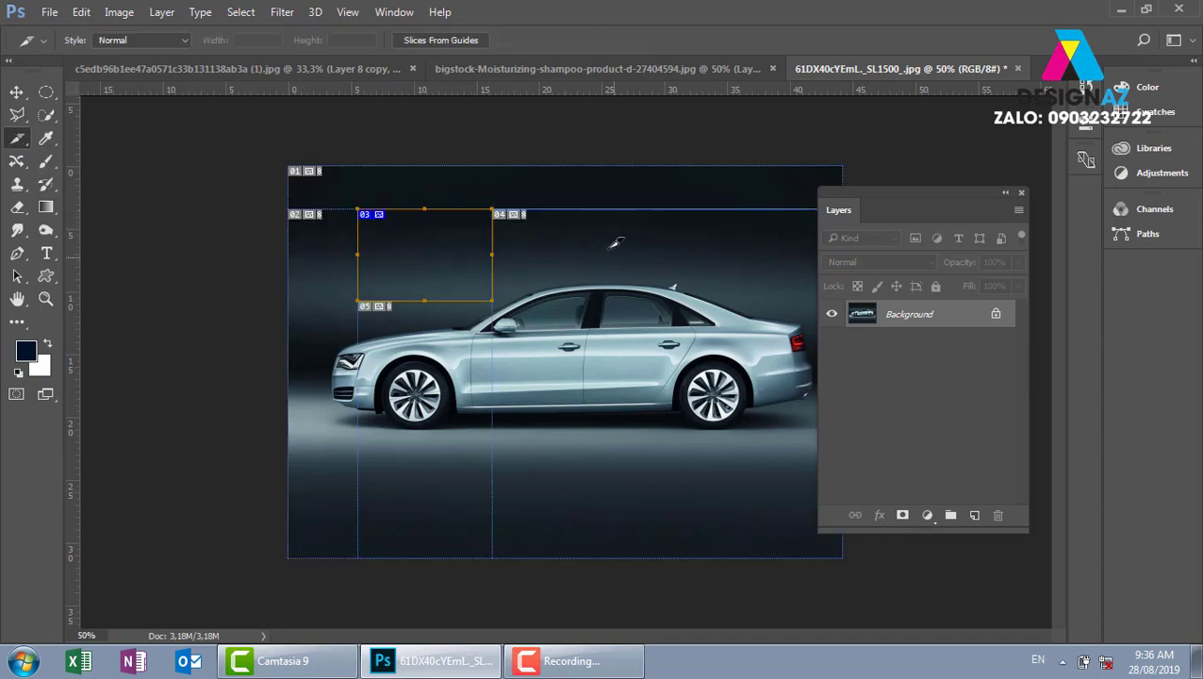
{"action": "left_click_drag", "start_coordinate": [583, 231], "coordinate": [688, 343]}
{"action": "left_click_drag", "start_coordinate": [515, 363], "coordinate": [573, 412]}
{"action": "left_click_drag", "start_coordinate": [468, 412], "coordinate": [539, 472]}
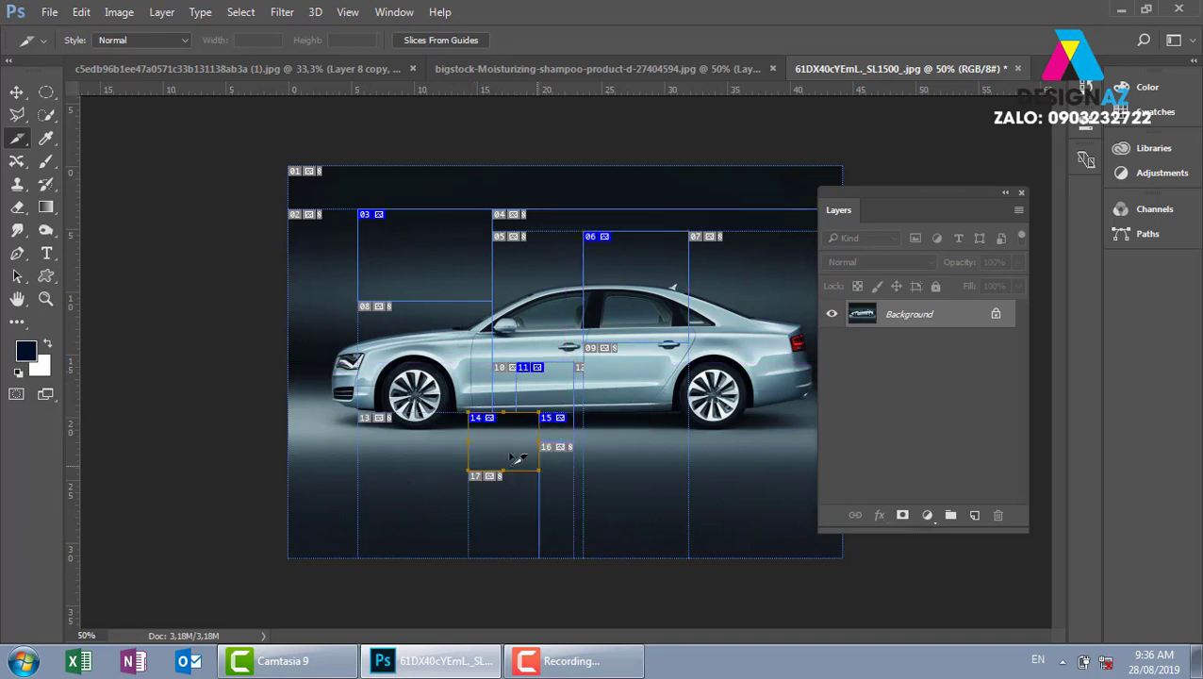
{"action": "left_click_drag", "start_coordinate": [345, 342], "coordinate": [426, 394]}
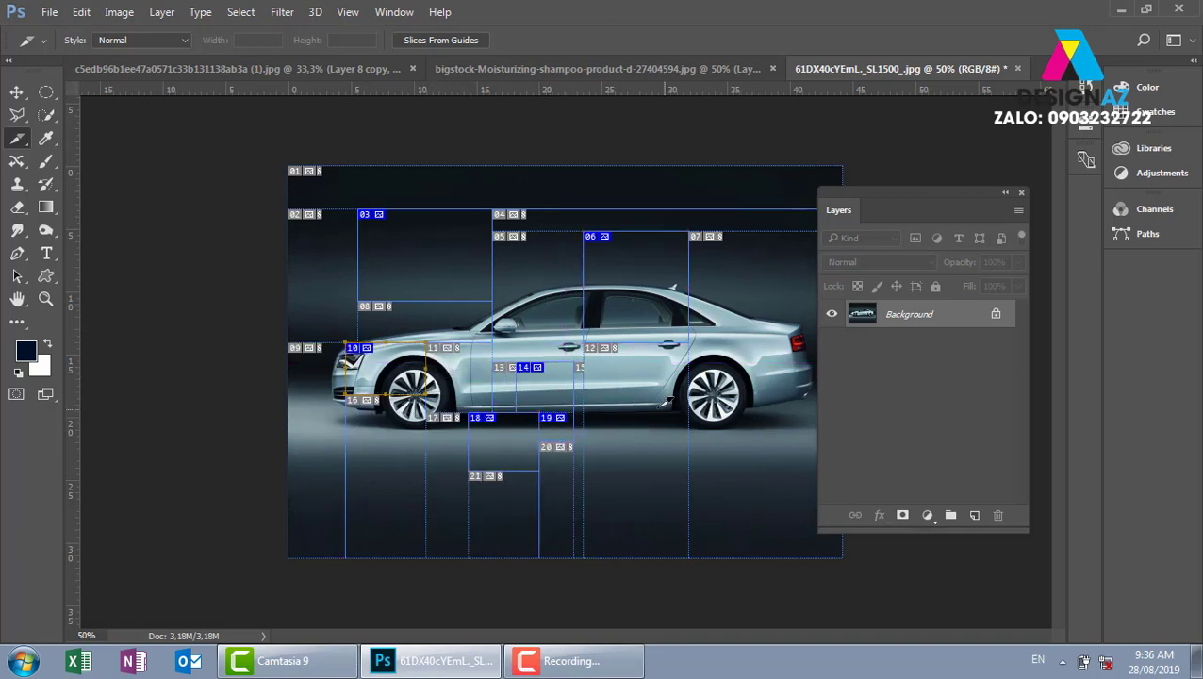
{"action": "left_click_drag", "start_coordinate": [657, 412], "coordinate": [754, 493]}
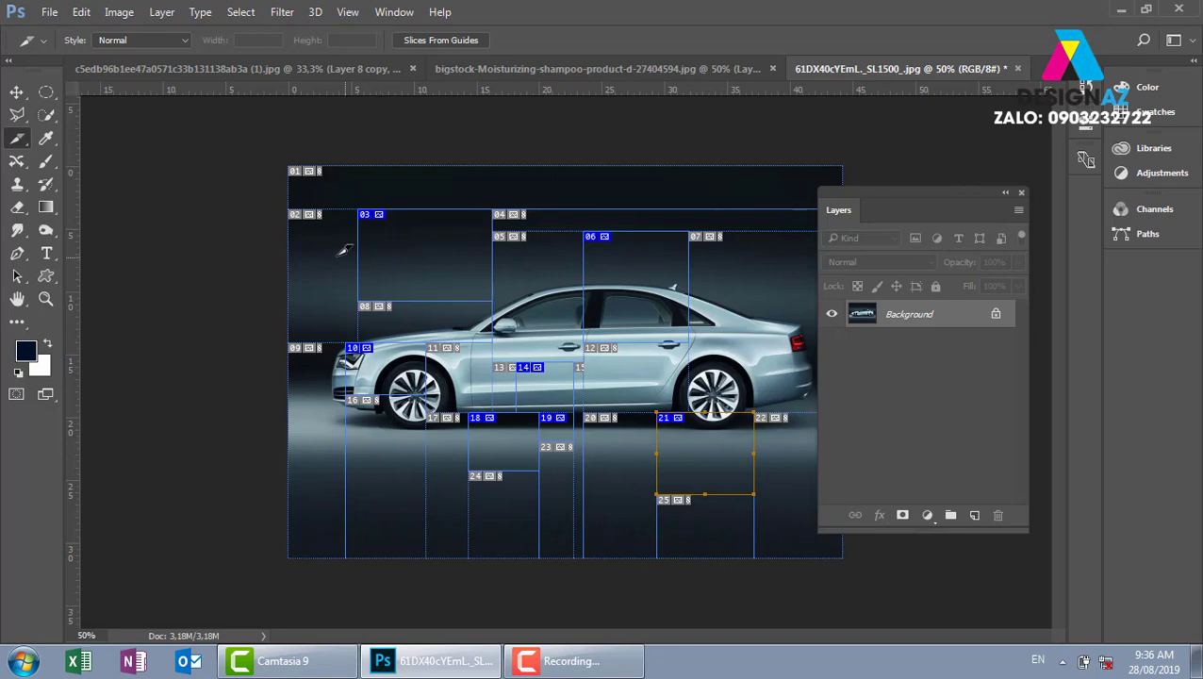
{"action": "left_click", "coordinate": [50, 13]}
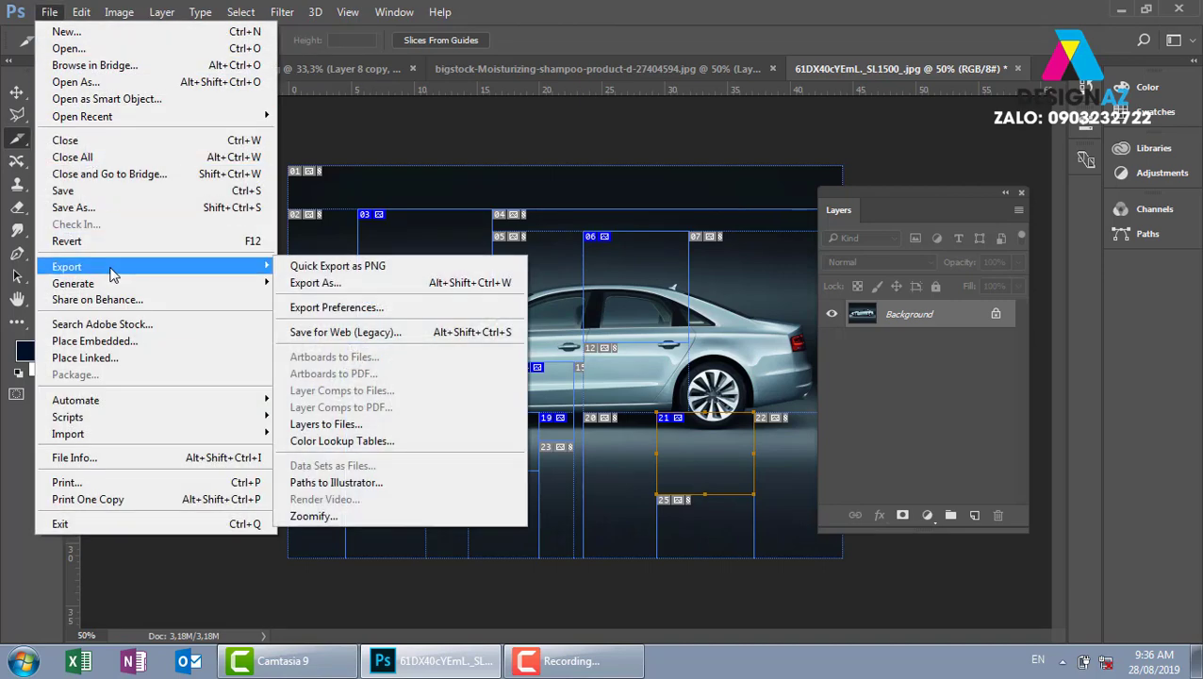
{"action": "mouse_move", "coordinate": [67, 267]}
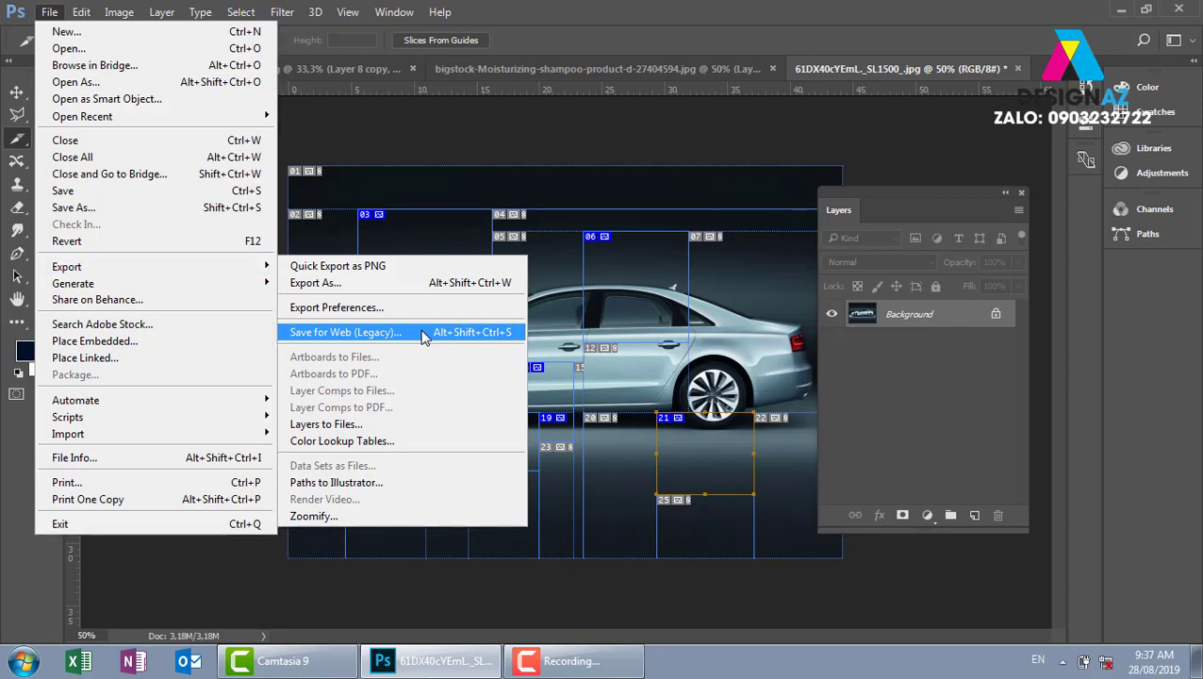
- Save for Web (Legacy) as HTML and Images to the Desktop as 61DX40cYEmL.html
{"action": "left_click", "coordinate": [425, 338]}
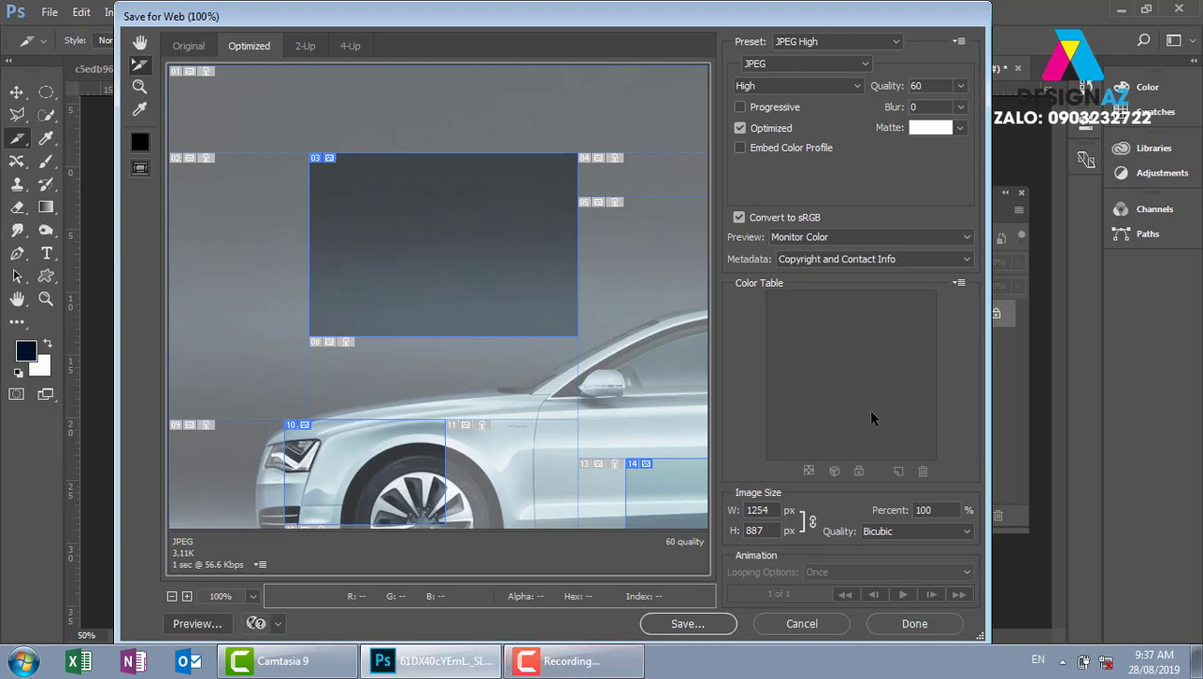
{"action": "left_click", "coordinate": [719, 623]}
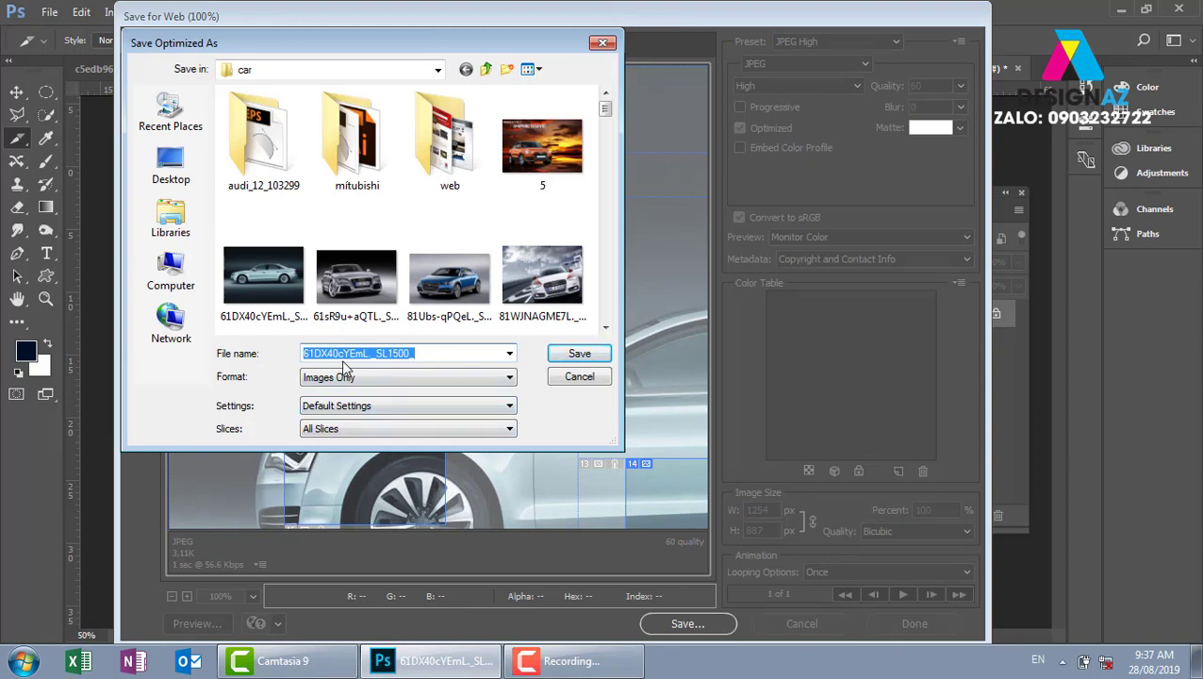
{"action": "left_click", "coordinate": [367, 382]}
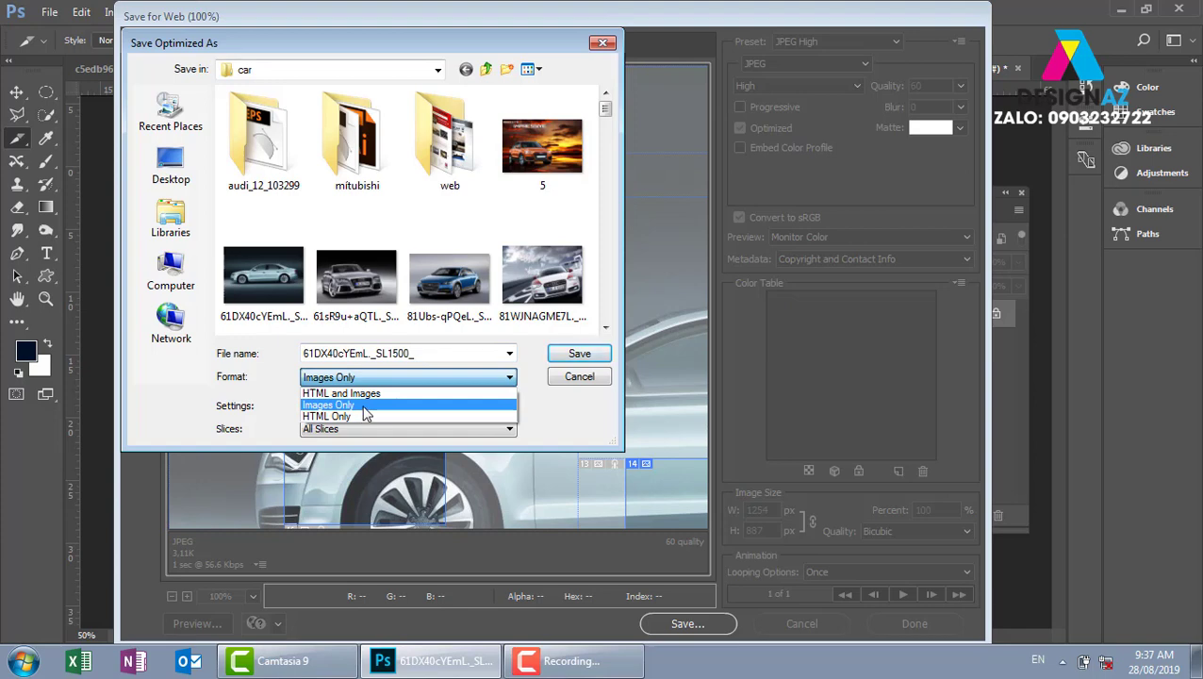
{"action": "left_click", "coordinate": [364, 407]}
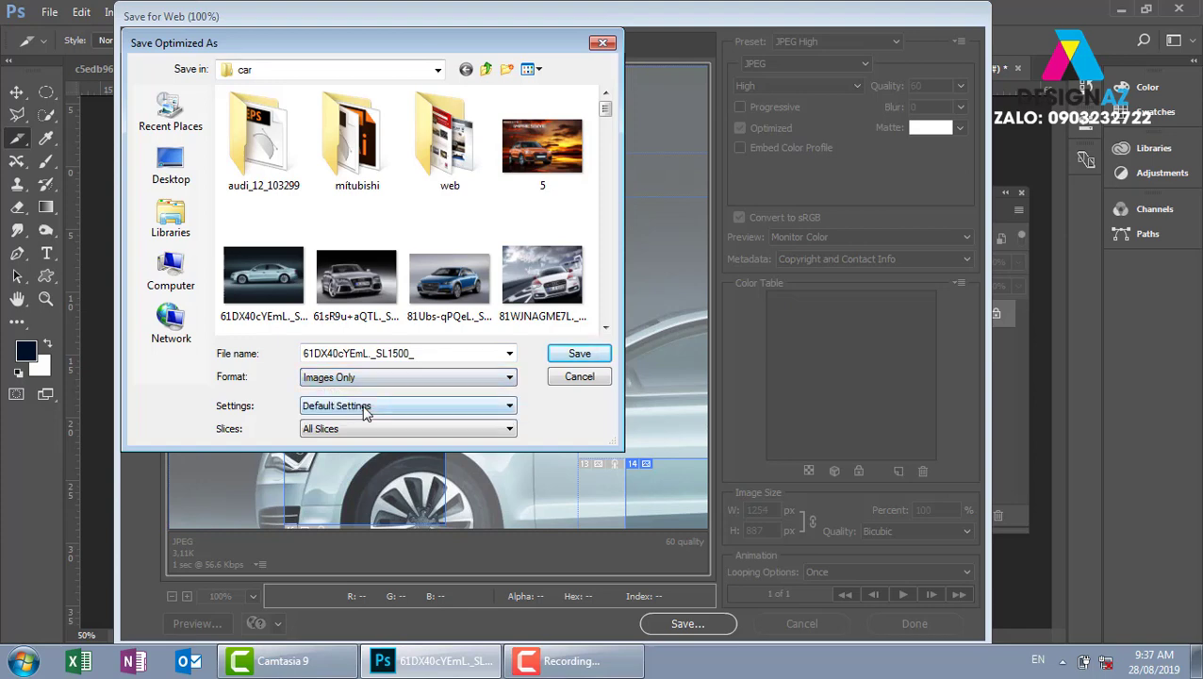
{"action": "left_click", "coordinate": [441, 377]}
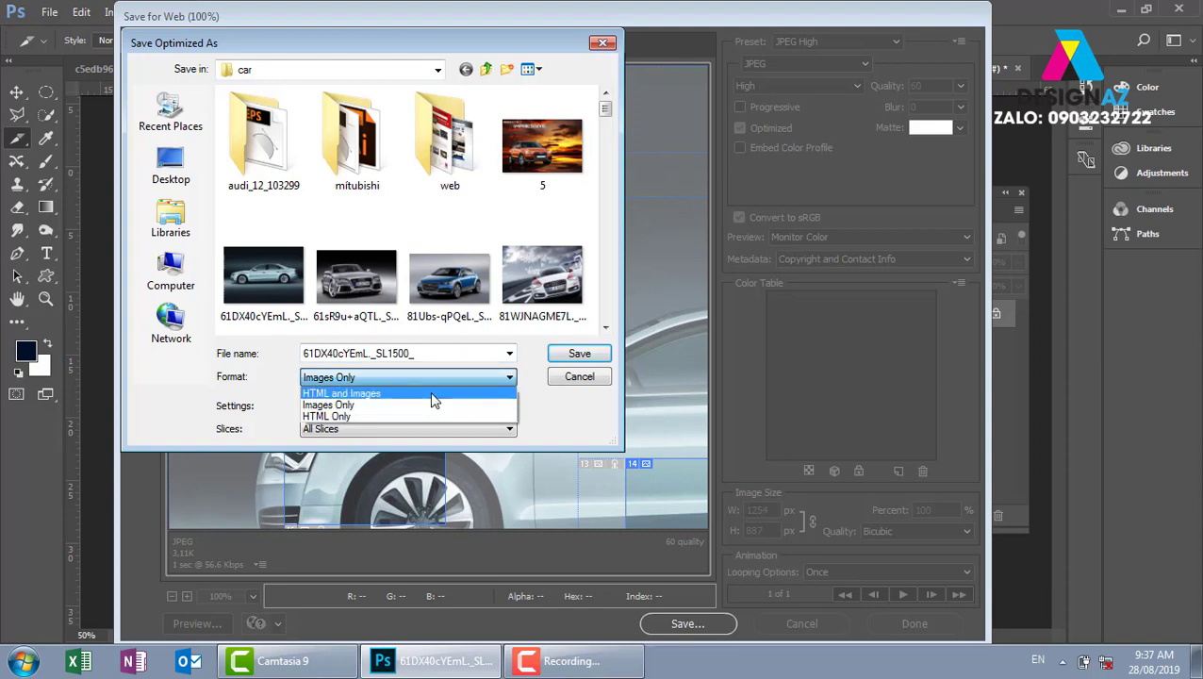
{"action": "left_click", "coordinate": [434, 394]}
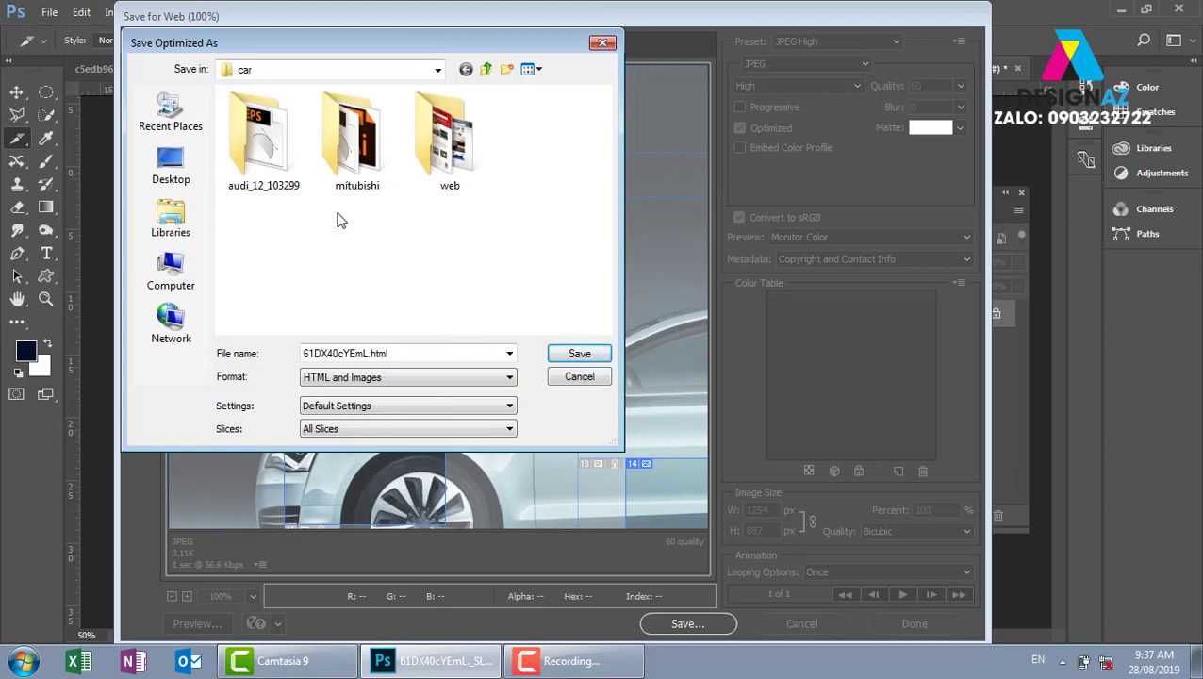
{"action": "left_click", "coordinate": [173, 162]}
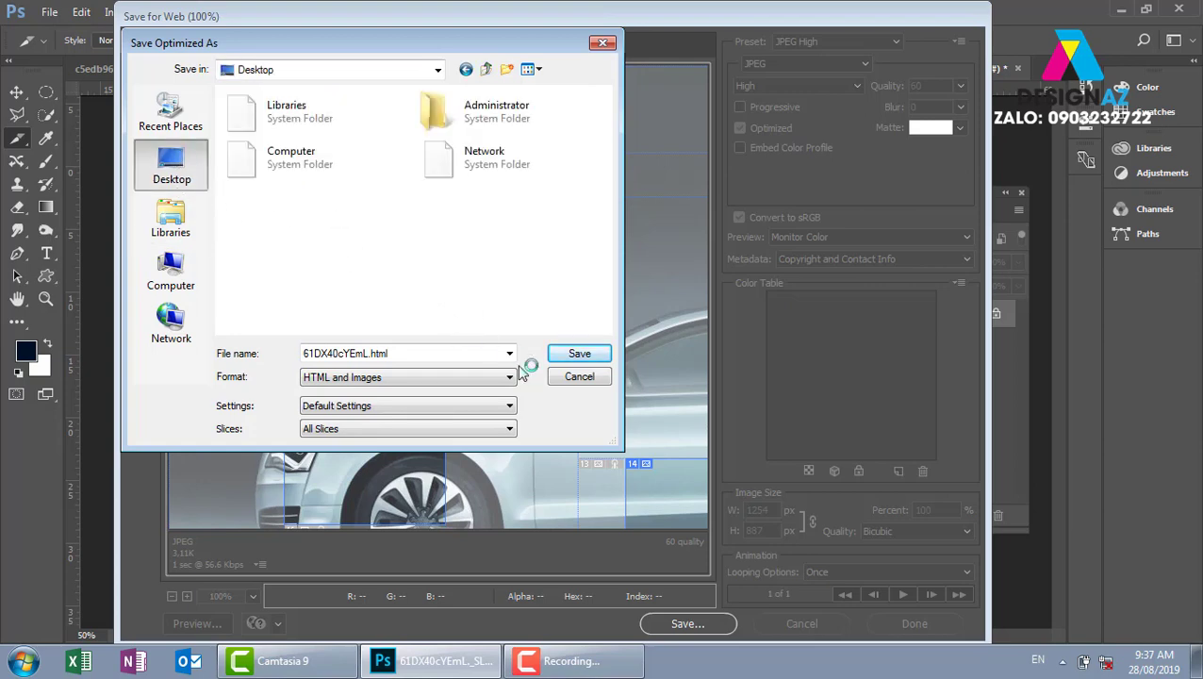
{"action": "left_click", "coordinate": [579, 355]}
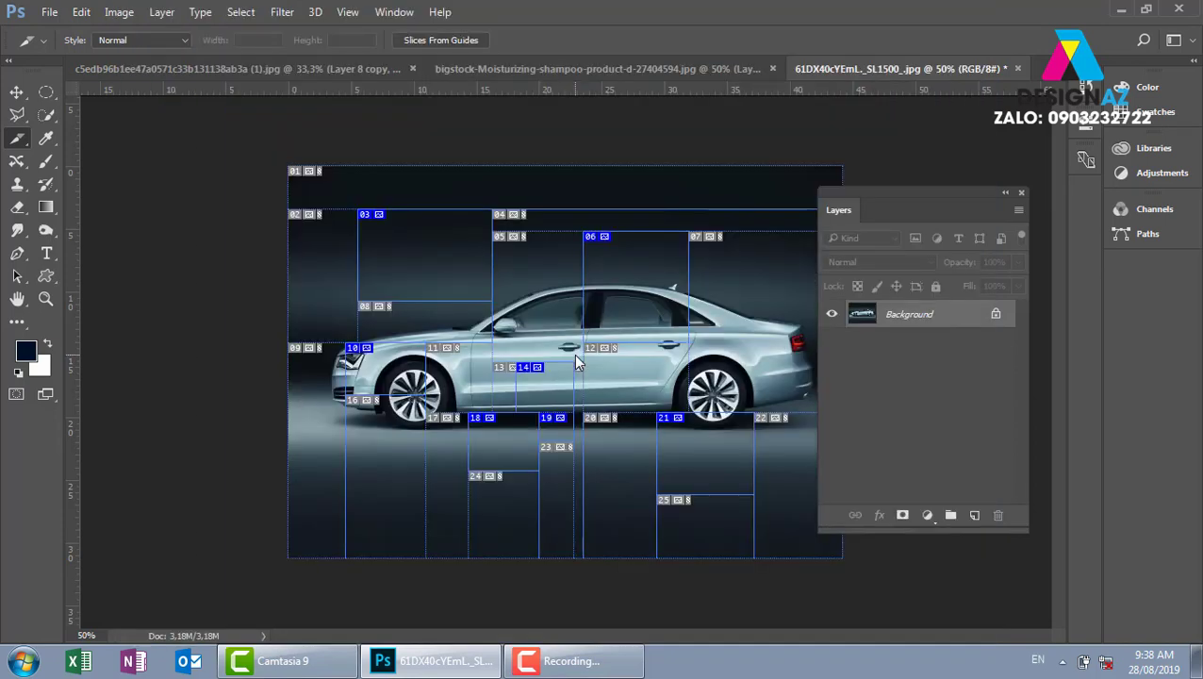
- Show the desktop and inspect the exported images folder, then close it
{"action": "key", "text": "super+d"}
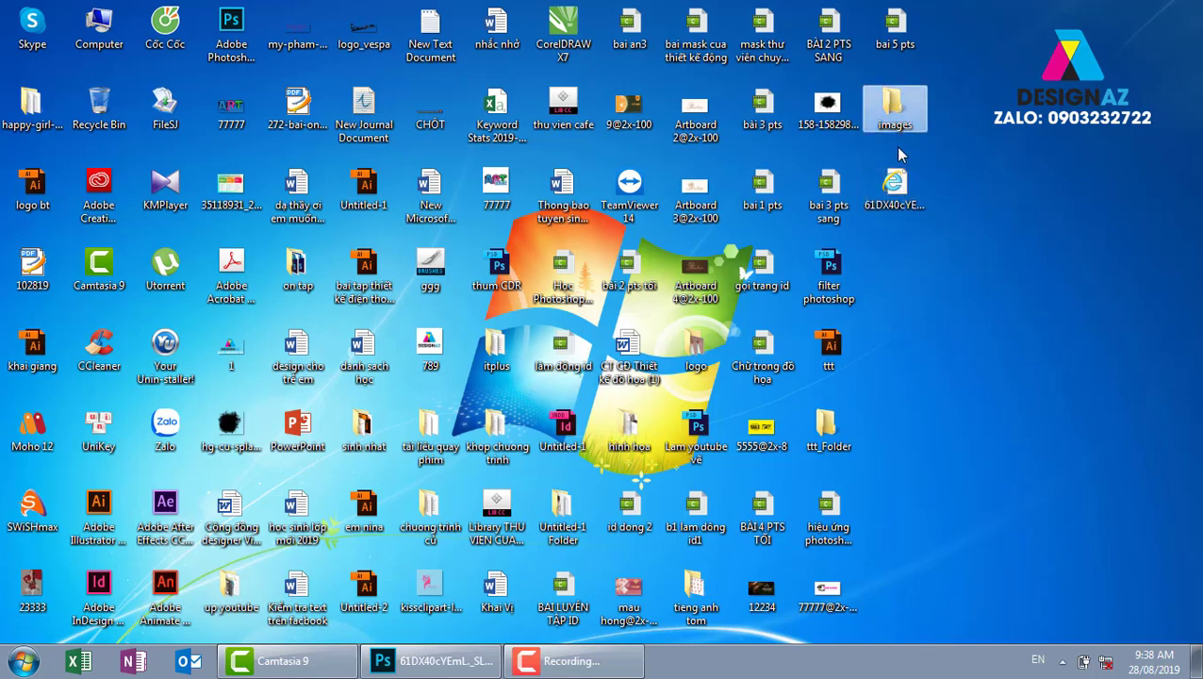
{"action": "double_click", "coordinate": [894, 109]}
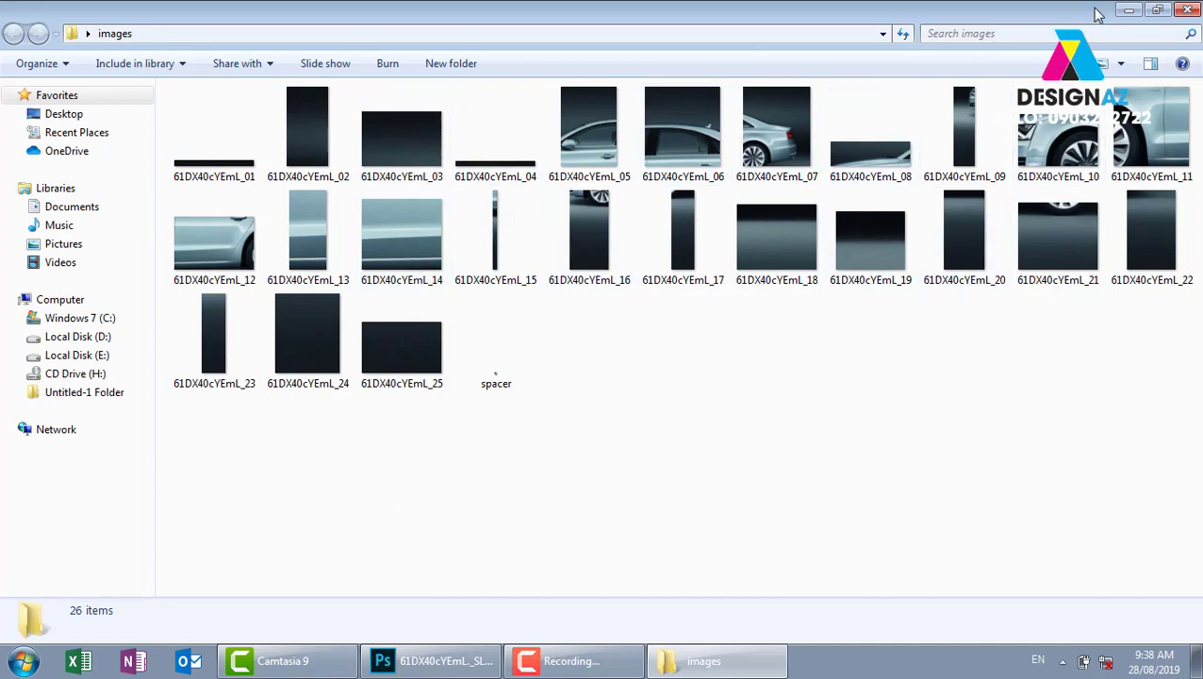
{"action": "left_click", "coordinate": [1187, 10]}
- Select the 61DX40cYEmL web page file and bring up its context menu
{"action": "left_click", "coordinate": [909, 191]}
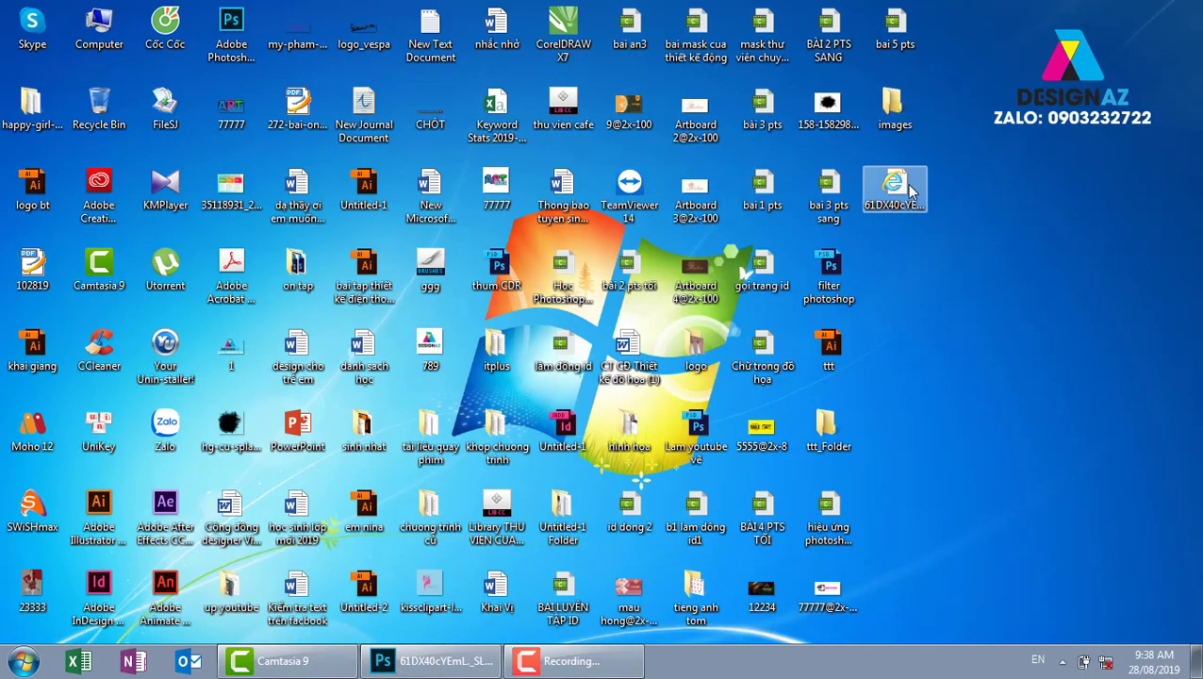
{"action": "left_click", "coordinate": [891, 106]}
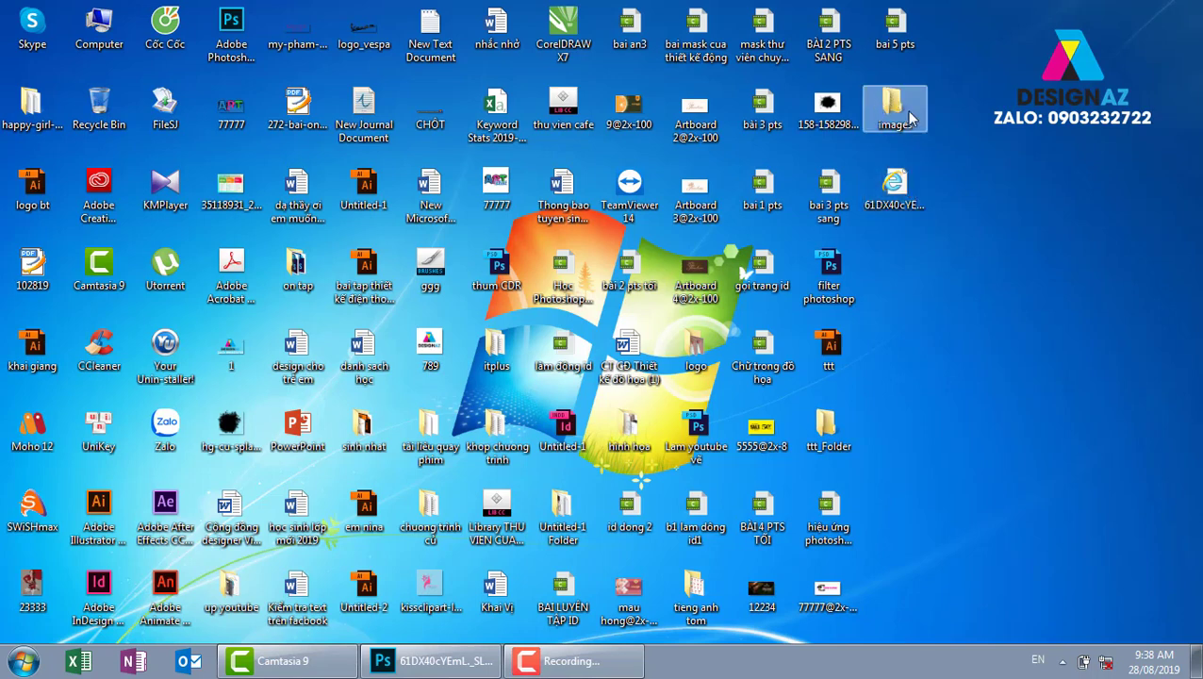
{"action": "left_click", "coordinate": [895, 189]}
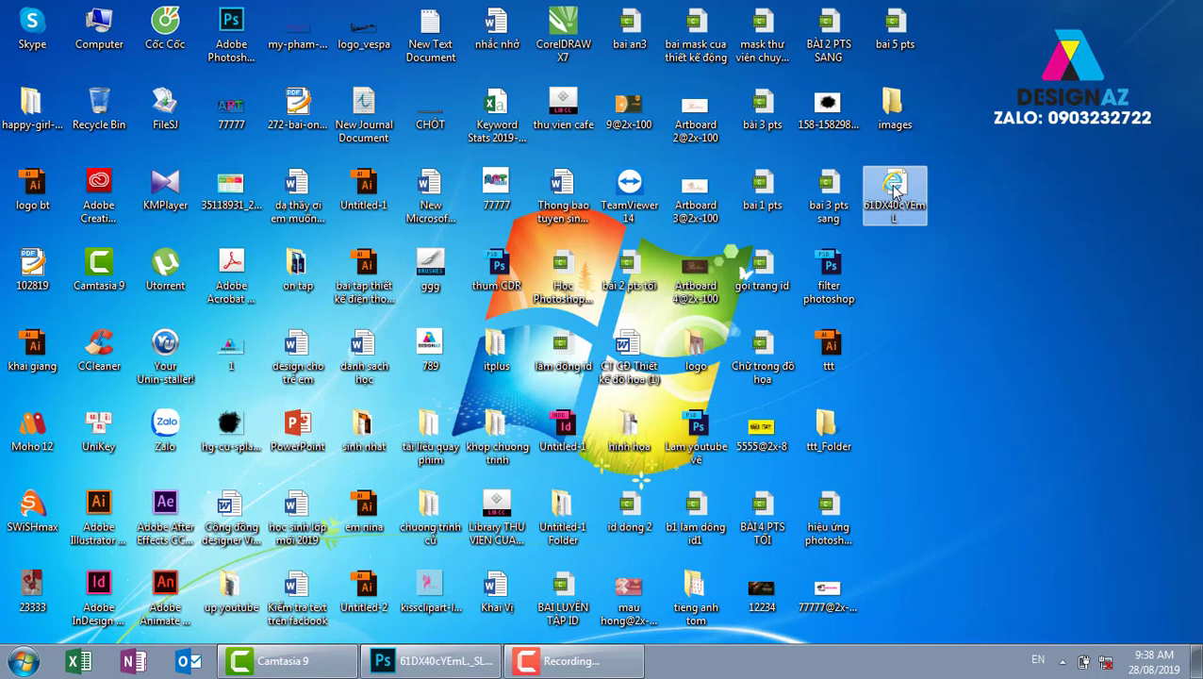
{"action": "right_click", "coordinate": [895, 190]}
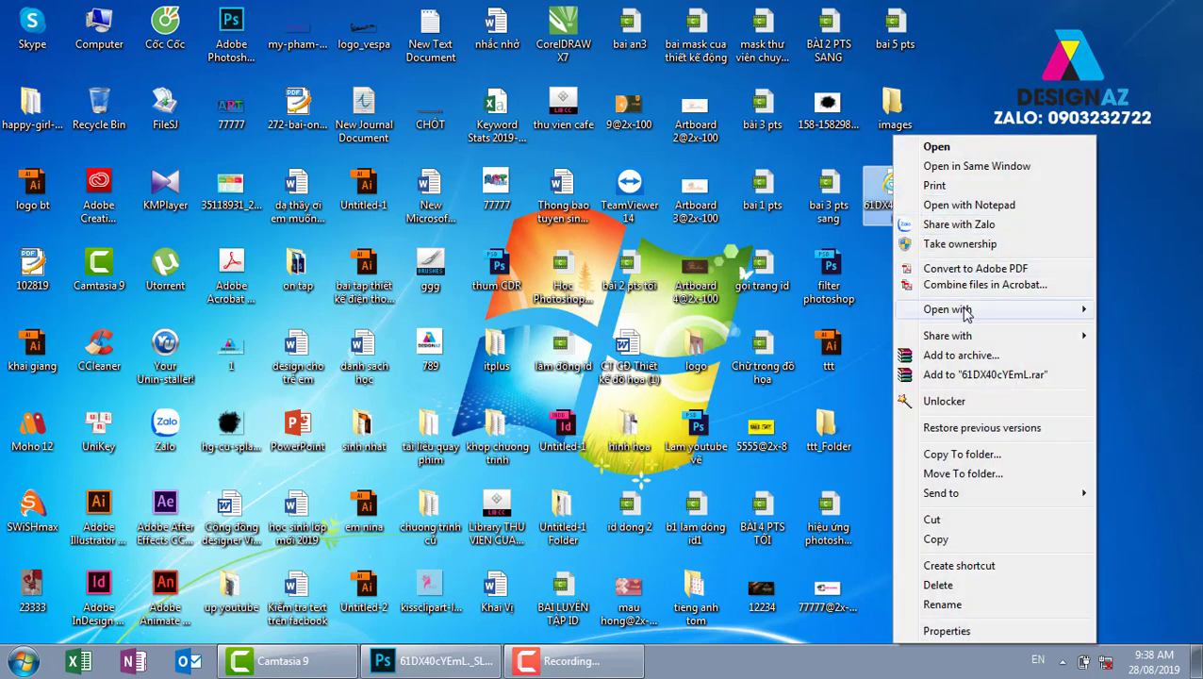
{"action": "mouse_move", "coordinate": [946, 309]}
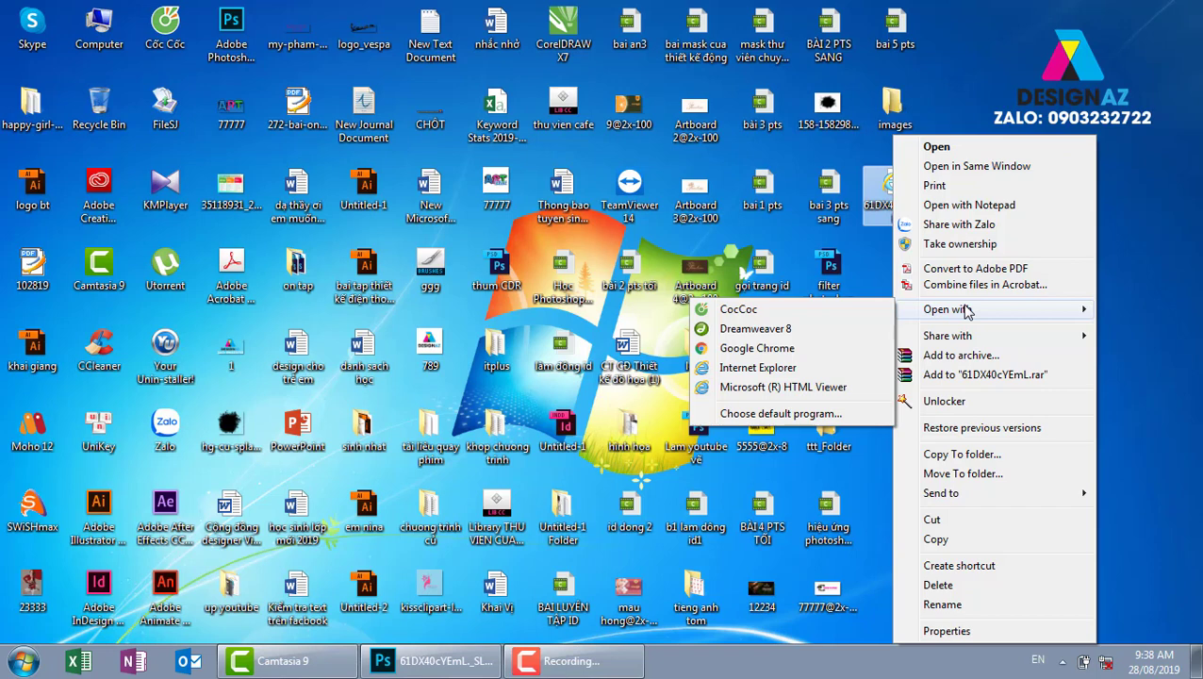
- Open 61DX40cYEmL.html with Cốc Cốc and scroll down the reassembled car page
{"action": "left_click", "coordinate": [779, 311]}
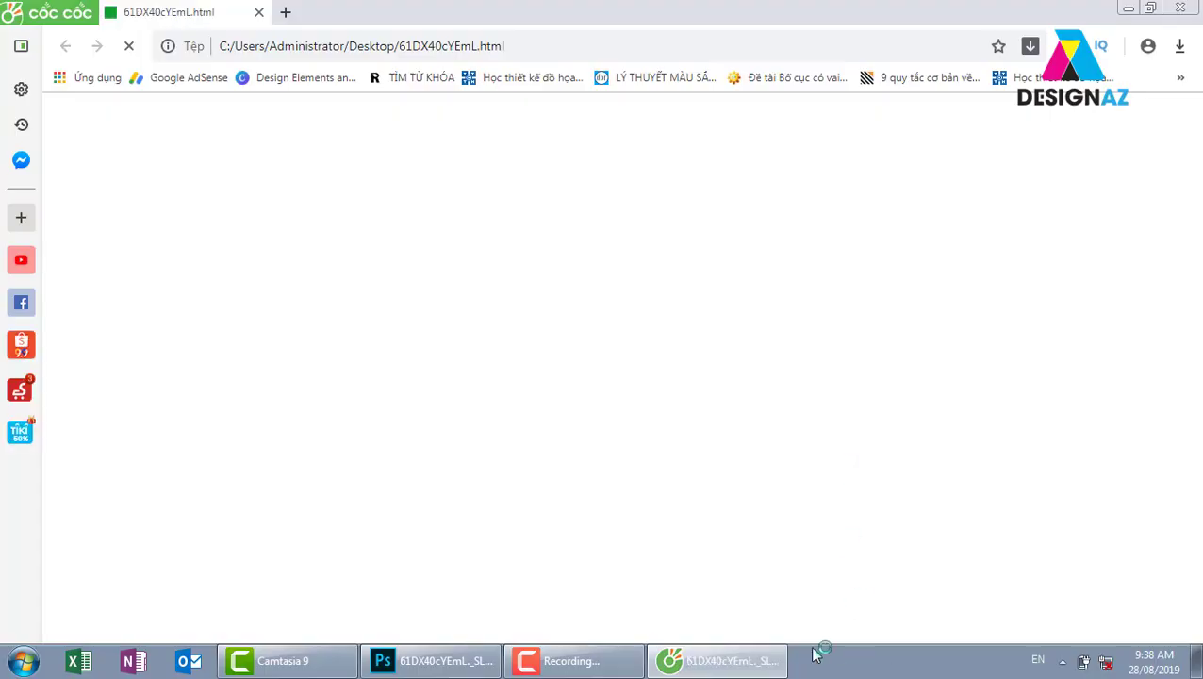
{"action": "scroll", "coordinate": [566, 241], "scroll_direction": "down", "scroll_amount": 3}
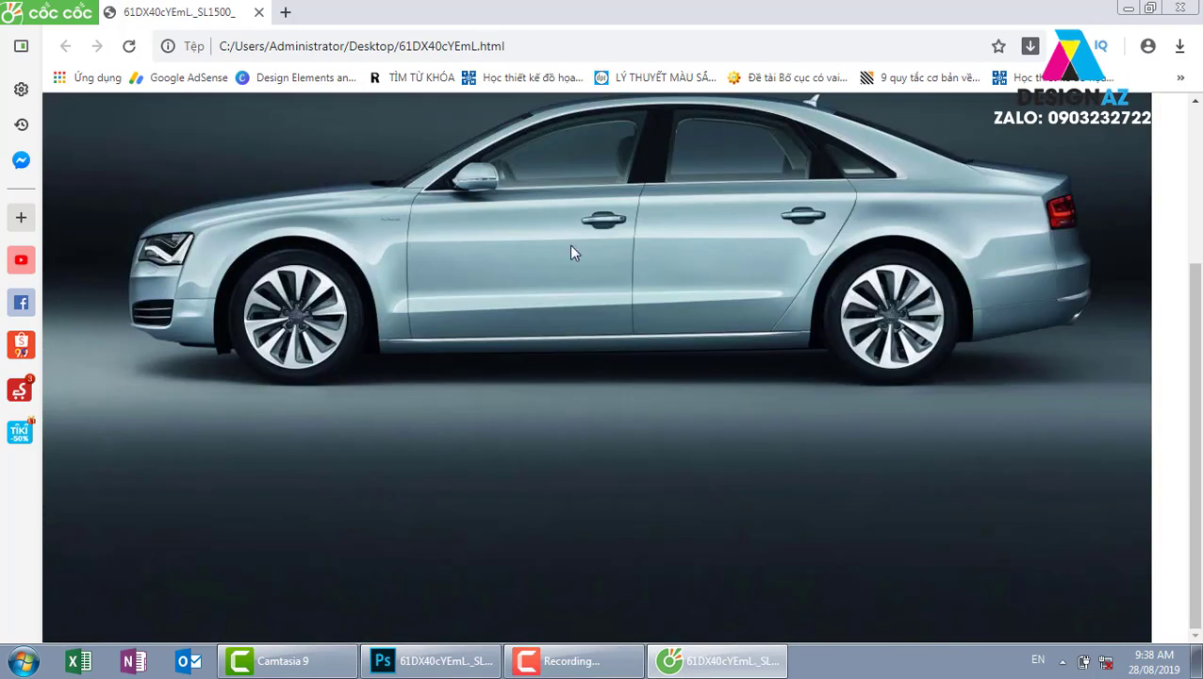
- Save one car slice image to the Desktop as kkkkkk.jpg, then minimize the browser
{"action": "scroll", "coordinate": [573, 262], "scroll_direction": "up", "scroll_amount": 3}
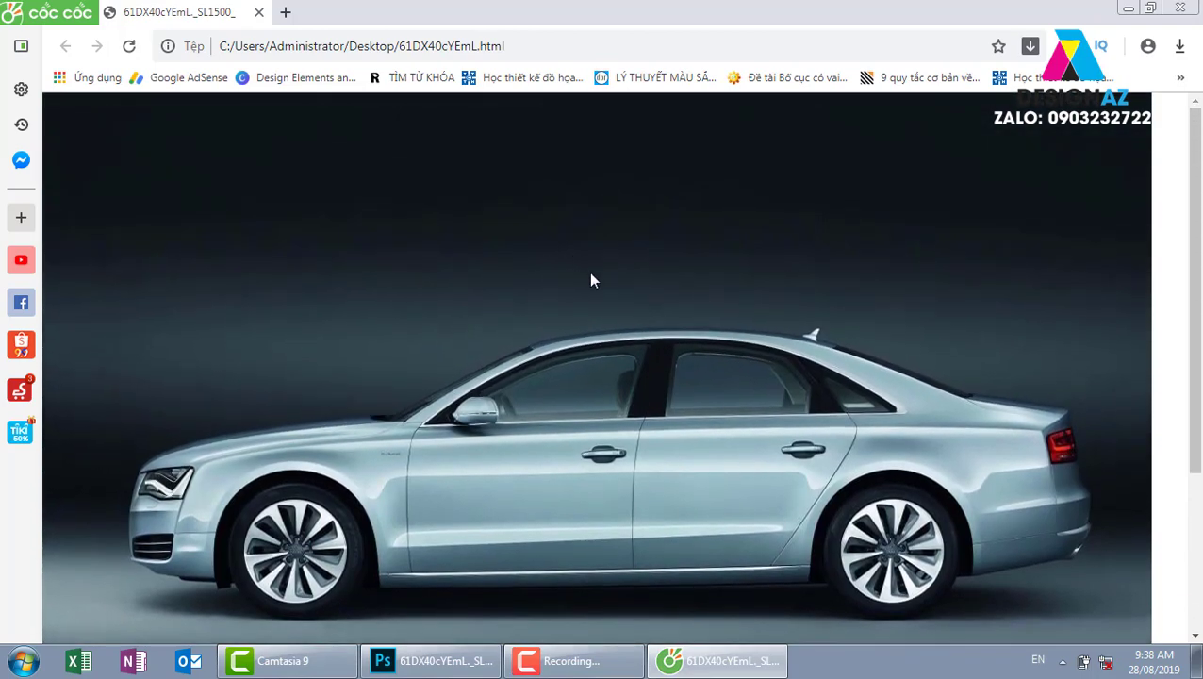
{"action": "scroll", "coordinate": [592, 280], "scroll_direction": "down", "scroll_amount": 1}
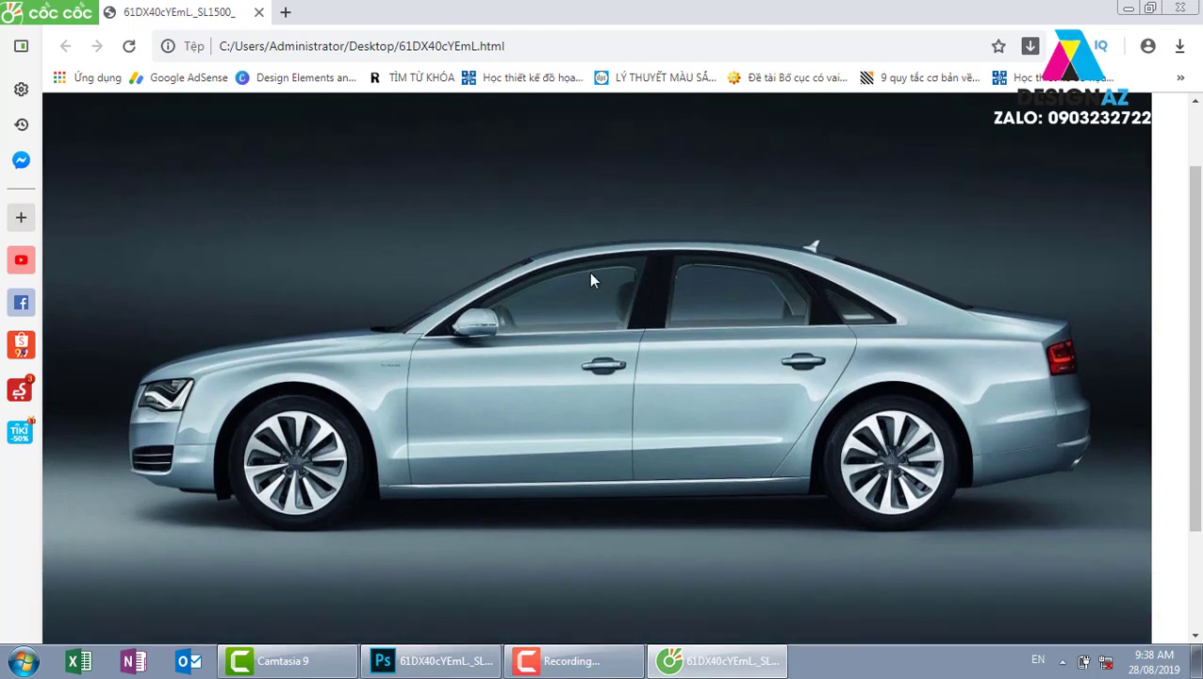
{"action": "right_click", "coordinate": [556, 205]}
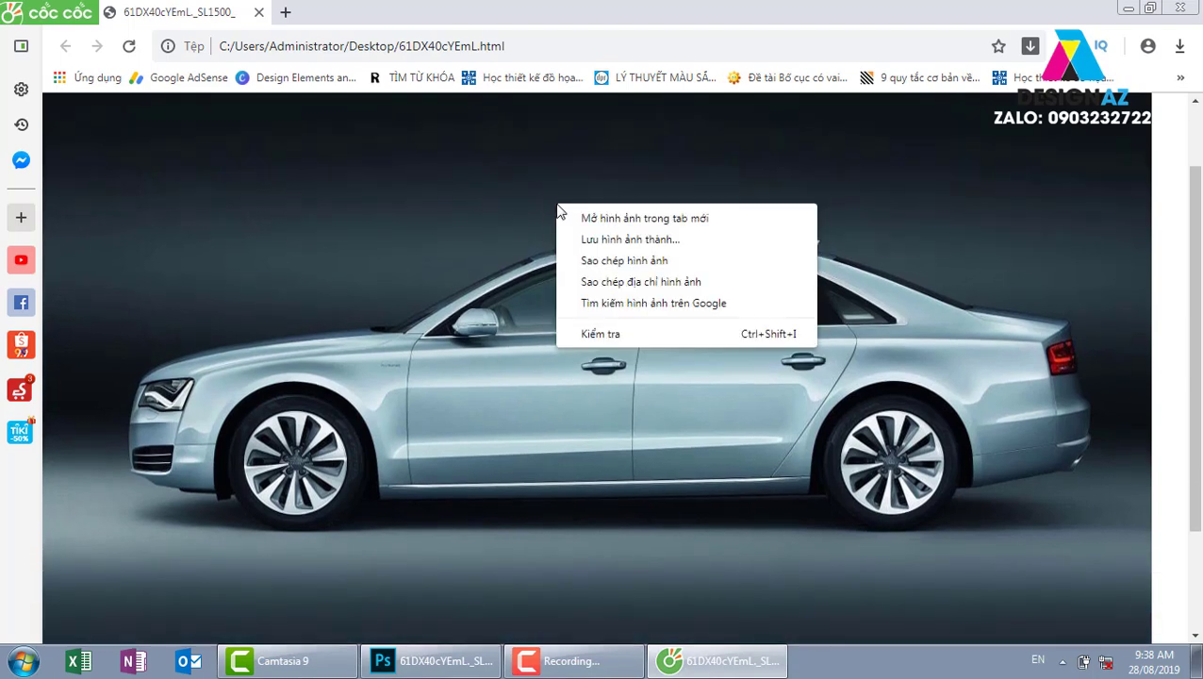
{"action": "left_click", "coordinate": [630, 241]}
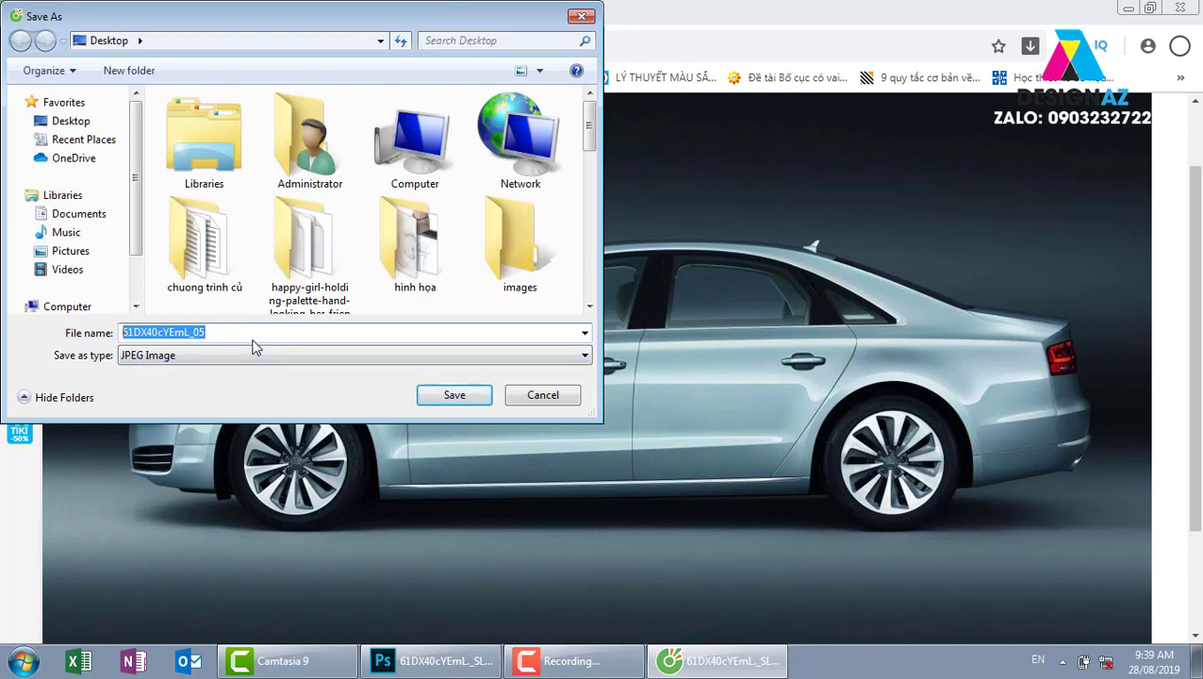
{"action": "type", "text": "kkkkkk"}
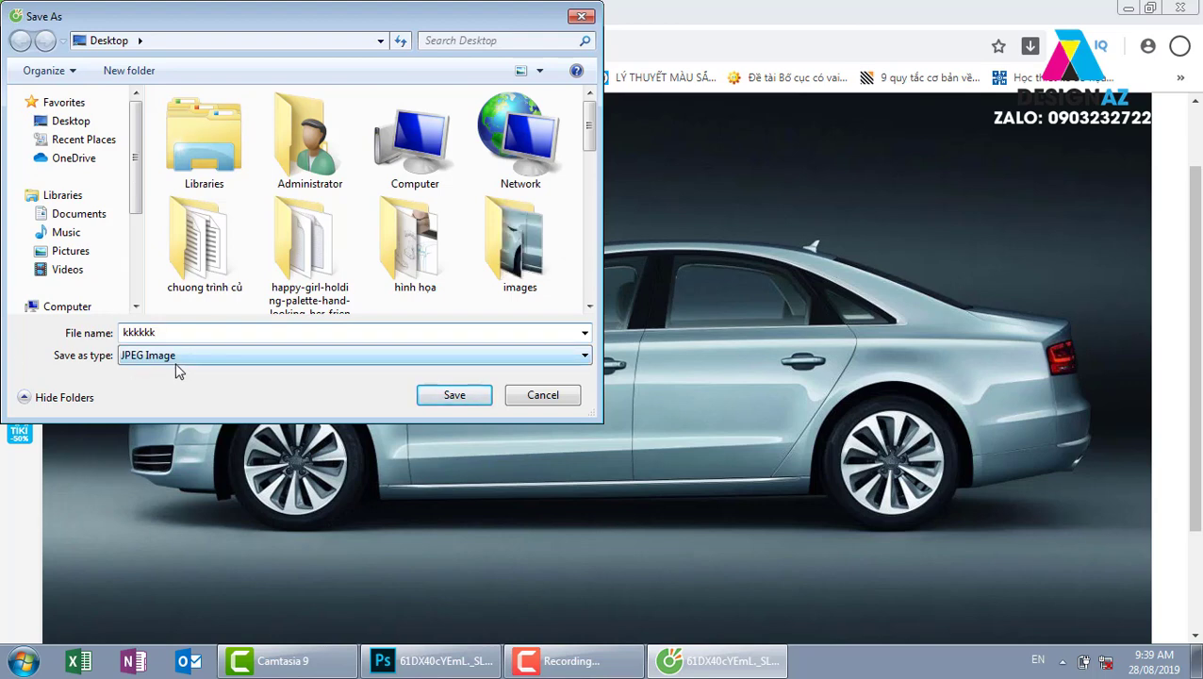
{"action": "left_click", "coordinate": [461, 399]}
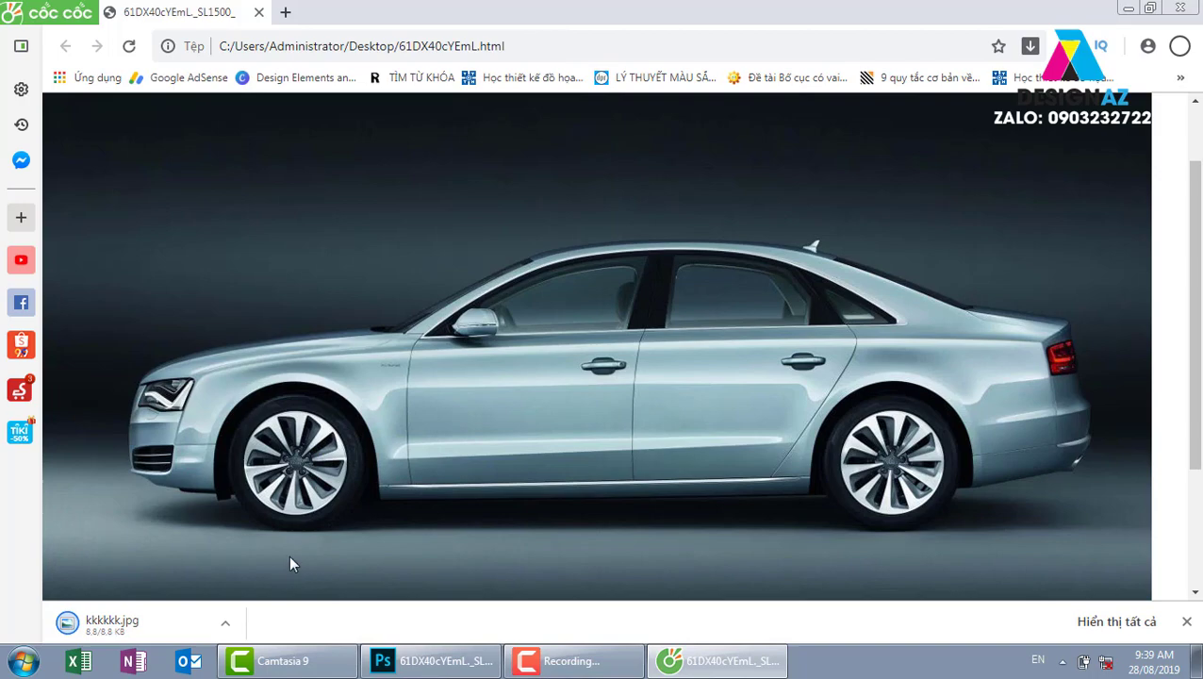
{"action": "key", "text": "super+d"}
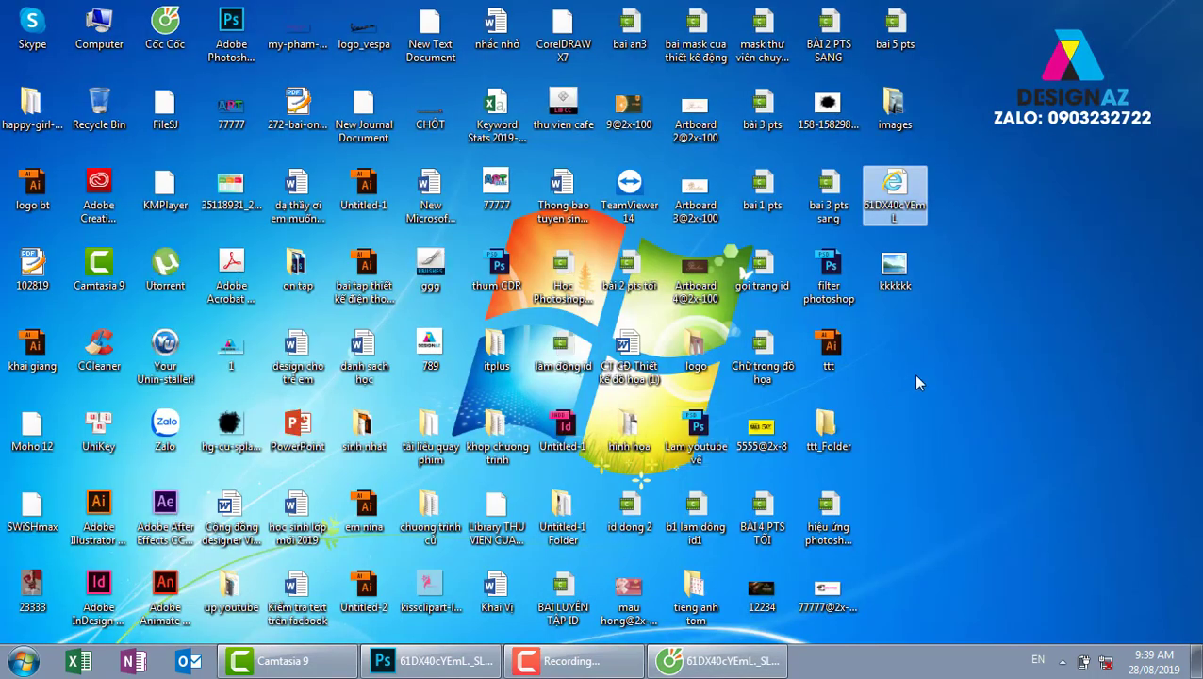
- View kkkkkk.jpg in Photo Viewer, then close the viewer and Cốc Cốc
{"action": "left_click", "coordinate": [895, 286]}
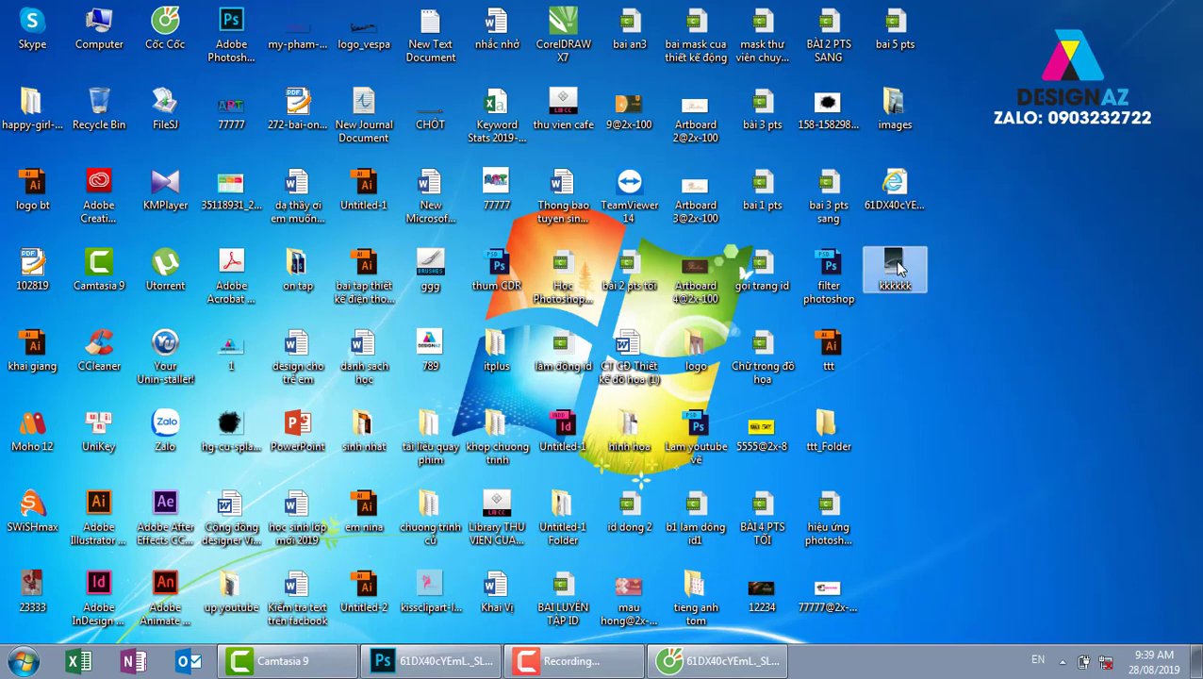
{"action": "double_click", "coordinate": [895, 269]}
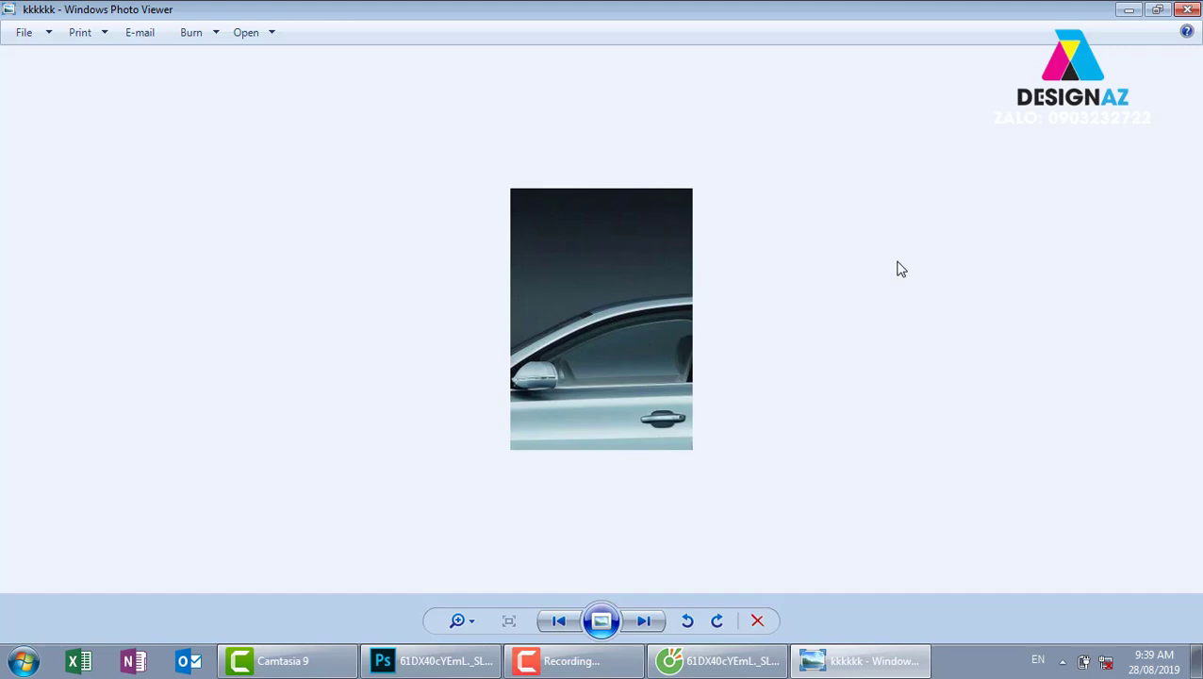
{"action": "left_click", "coordinate": [1189, 11]}
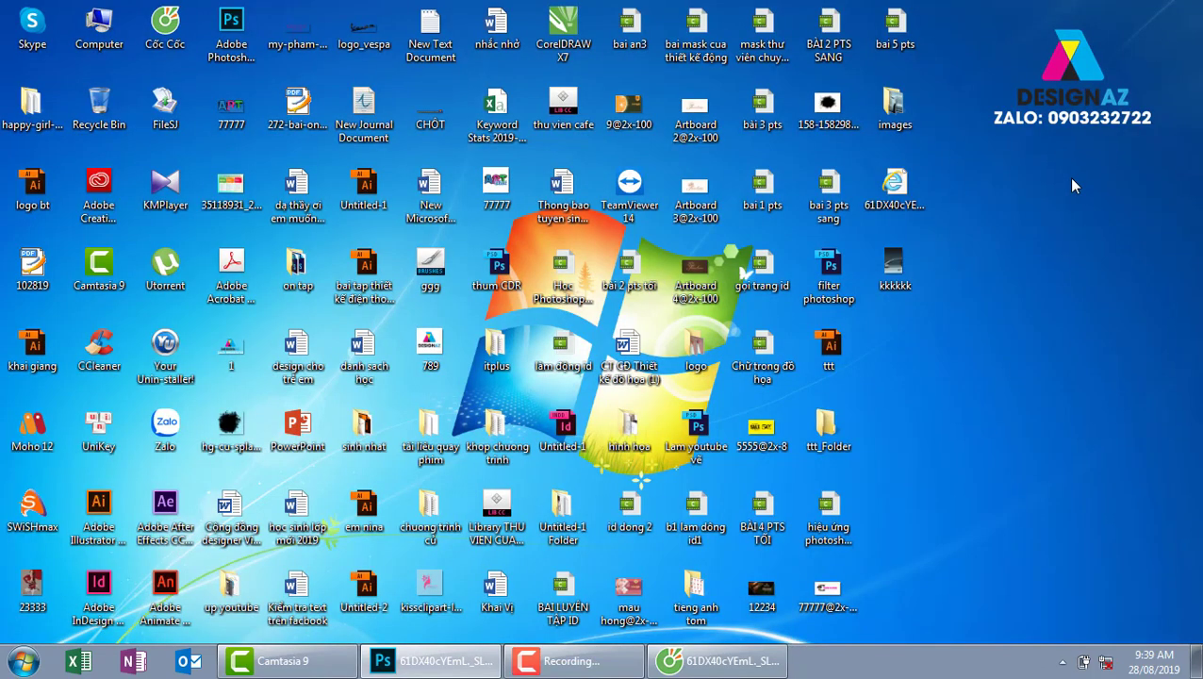
{"action": "left_click", "coordinate": [759, 666]}
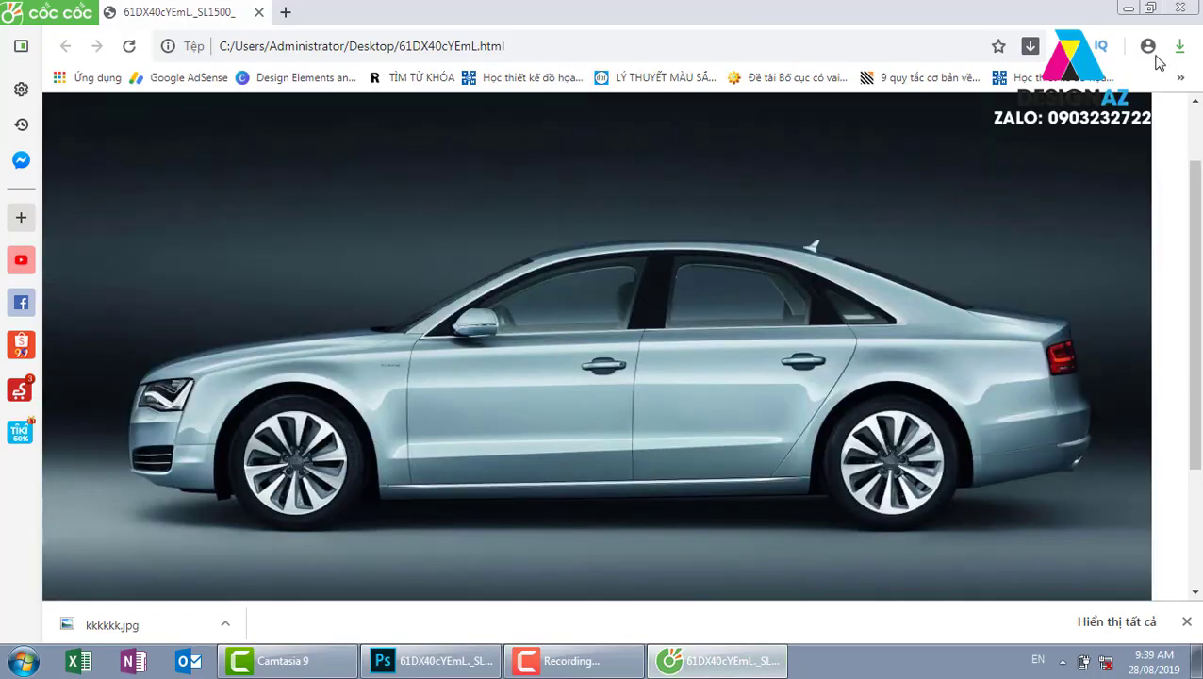
{"action": "left_click", "coordinate": [1180, 8]}
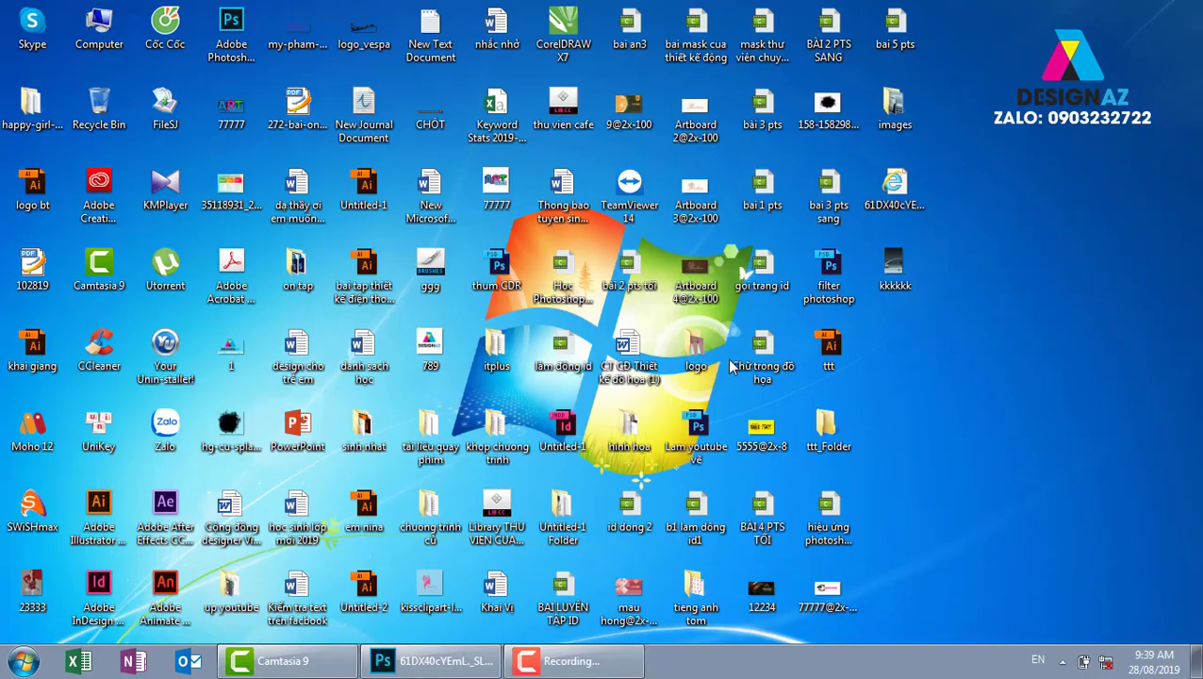
- In Photoshop, undo the earlier slices, add two horizontal guides and apply Slices From Guides
{"action": "left_click", "coordinate": [441, 664]}
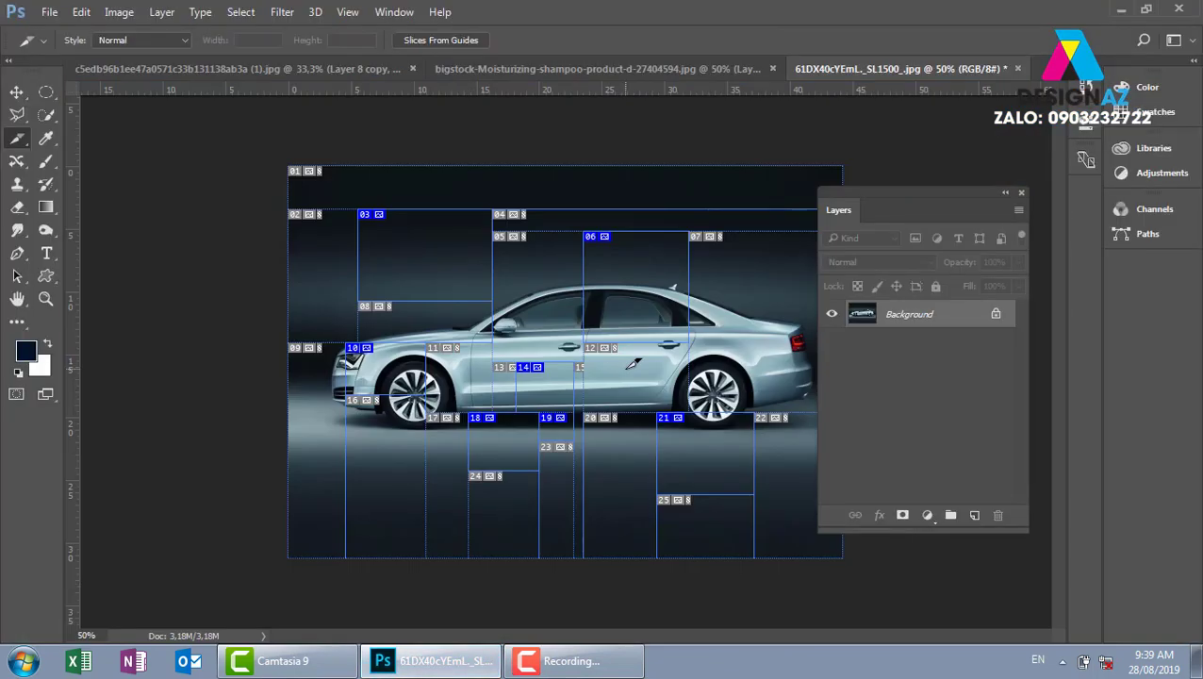
{"action": "key", "text": "ctrl+alt+z"}
{"action": "key", "text": "ctrl+alt+z"}
{"action": "key", "text": "ctrl+alt+z"}
{"action": "key", "text": "ctrl+alt+z"}
{"action": "key", "text": "ctrl+alt+z"}
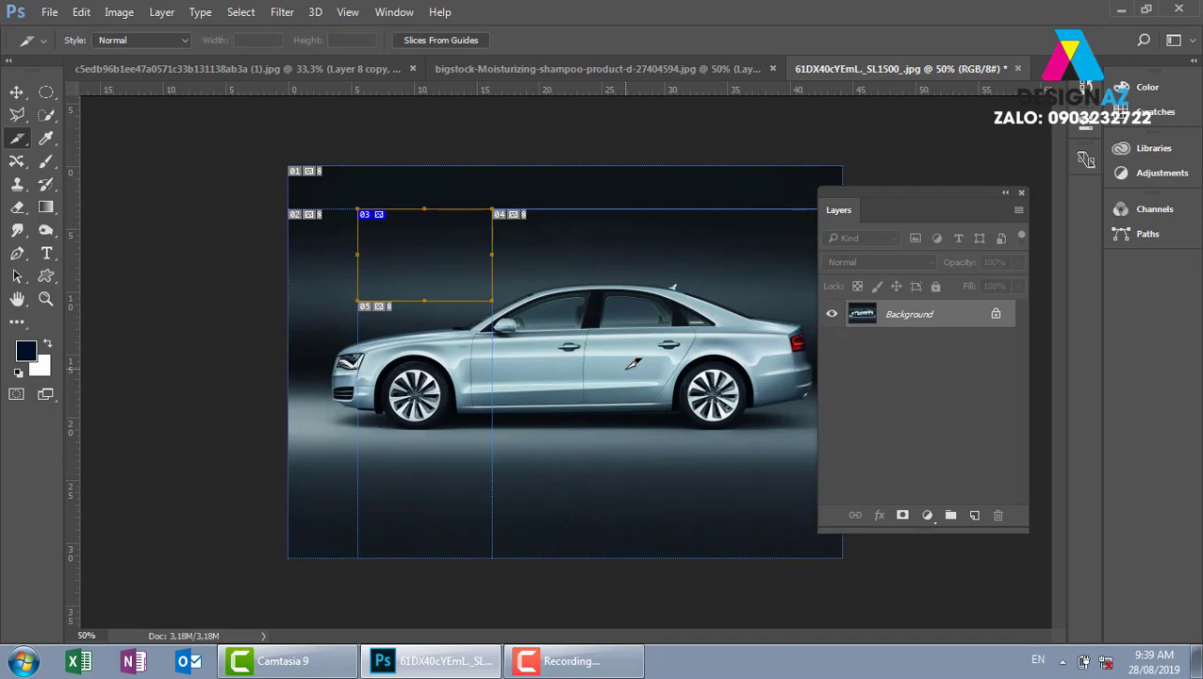
{"action": "key", "text": "ctrl+alt+z"}
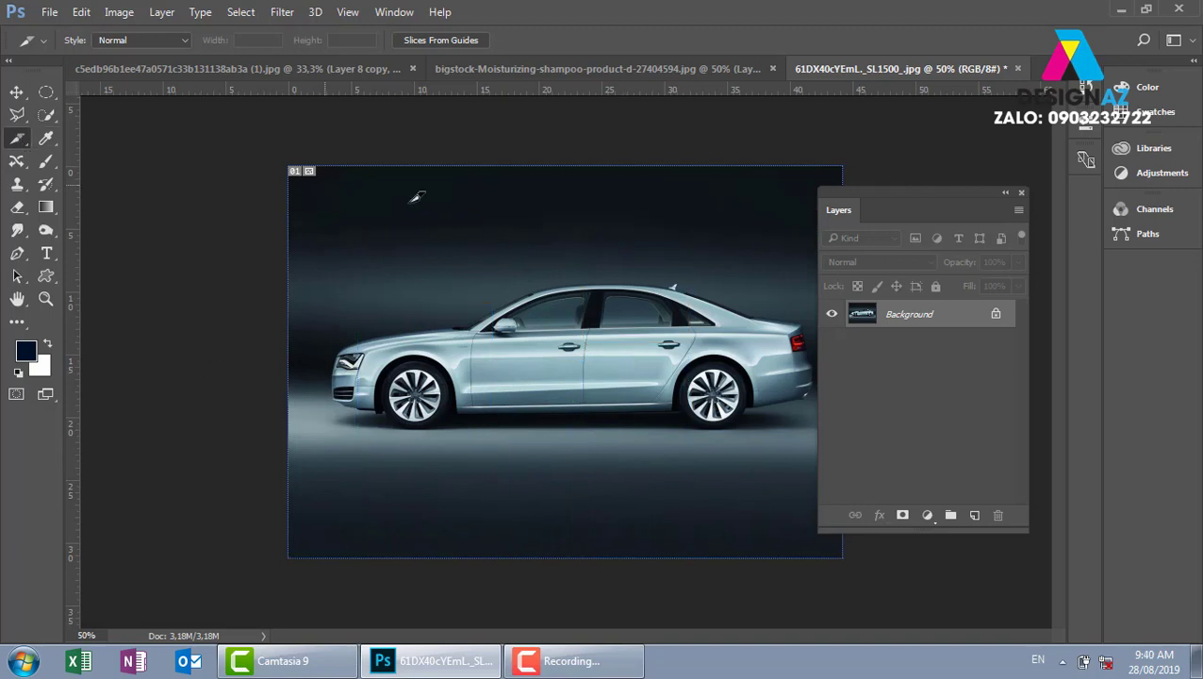
{"action": "left_click_drag", "start_coordinate": [619, 91], "coordinate": [623, 242]}
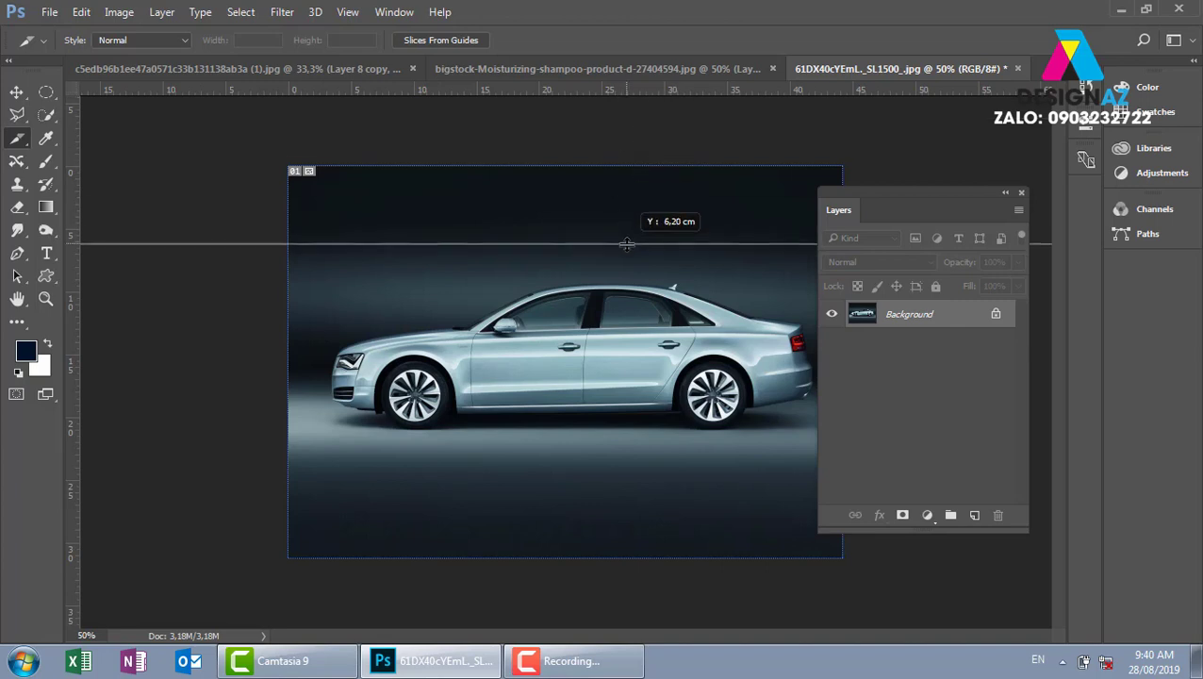
{"action": "left_click_drag", "start_coordinate": [669, 90], "coordinate": [666, 481]}
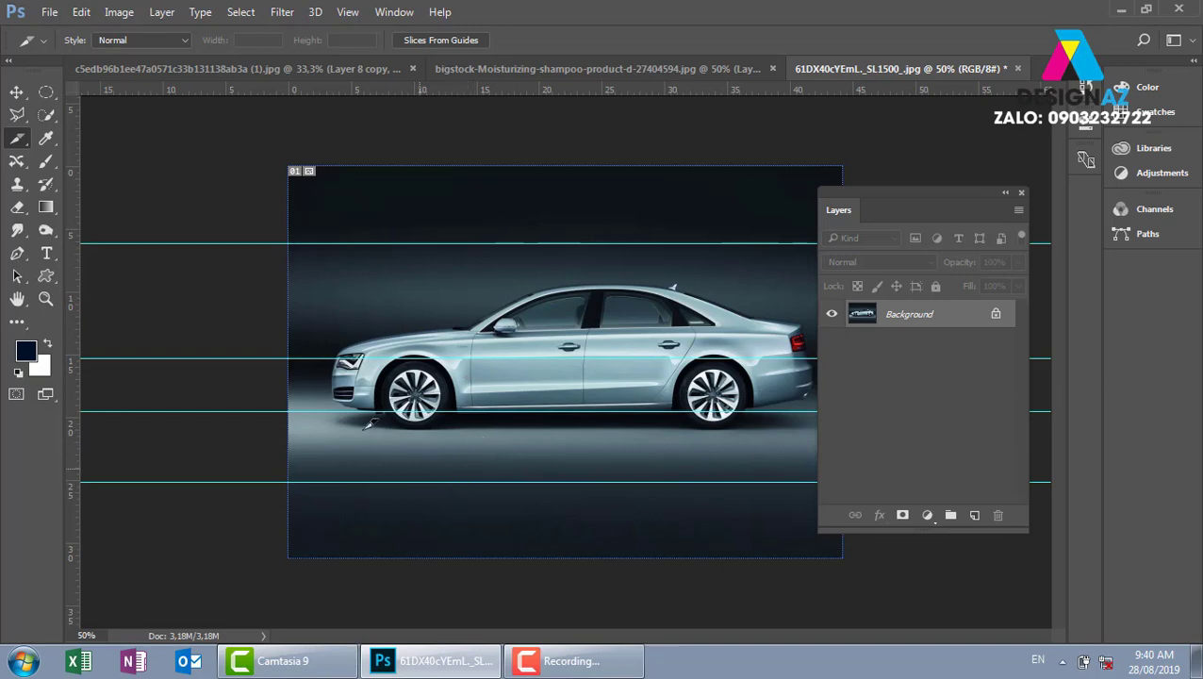
{"action": "left_click", "coordinate": [454, 41]}
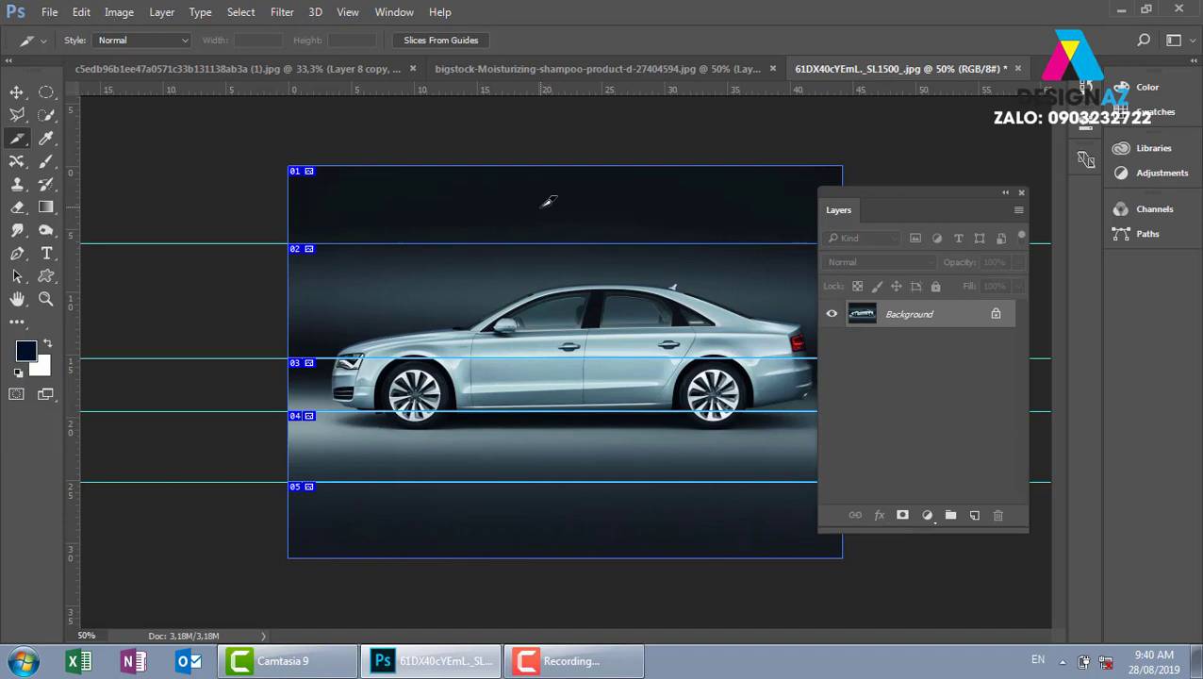
- Undo the guide slices and guides, and reselect the Slice tool
{"action": "key", "text": "ctrl+alt+z"}
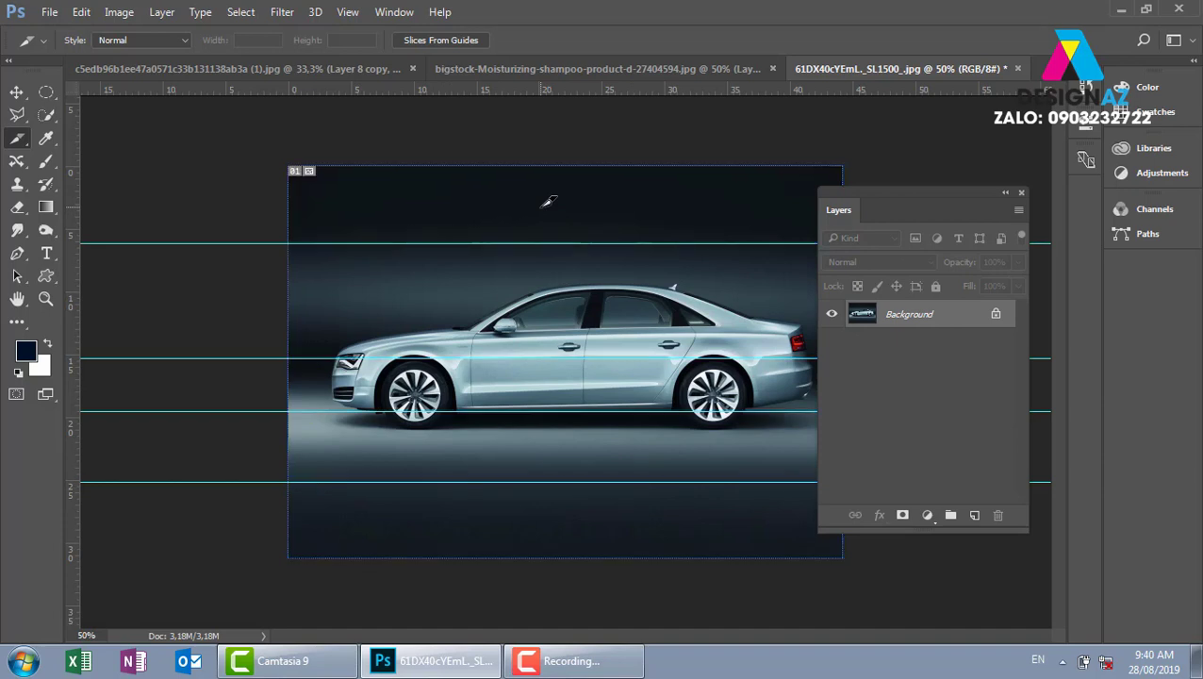
{"action": "key", "text": "ctrl+alt+z"}
{"action": "key", "text": "ctrl+alt+z"}
{"action": "key", "text": "ctrl+alt+z"}
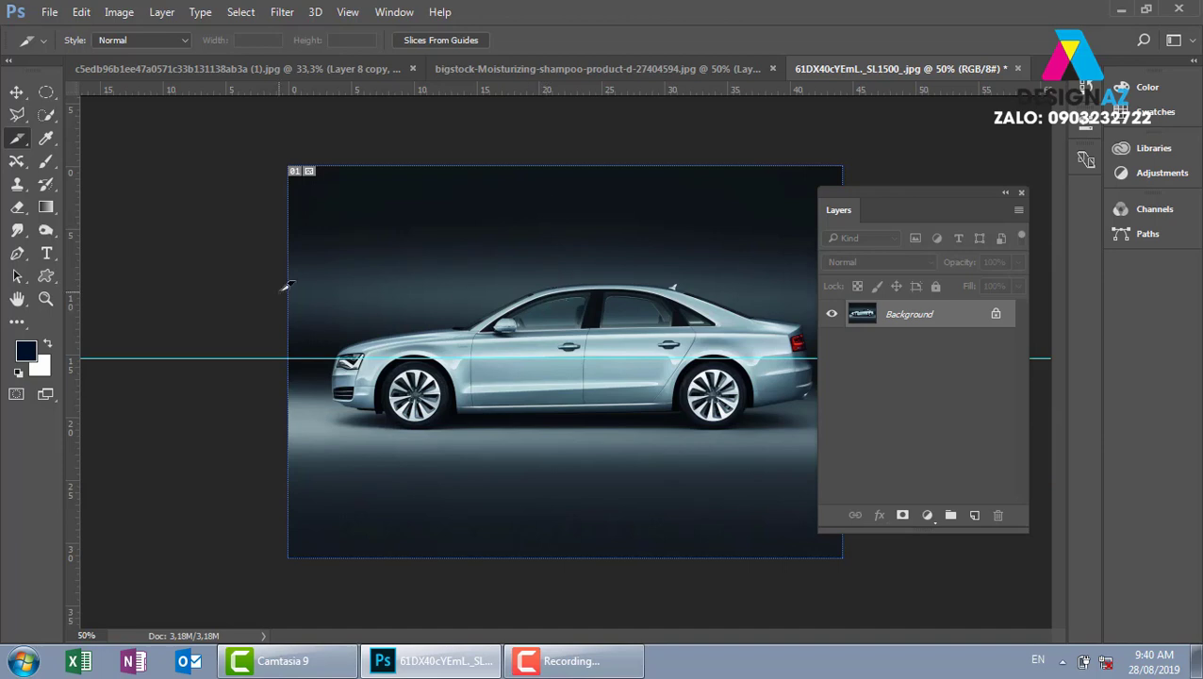
{"action": "right_click", "coordinate": [21, 142]}
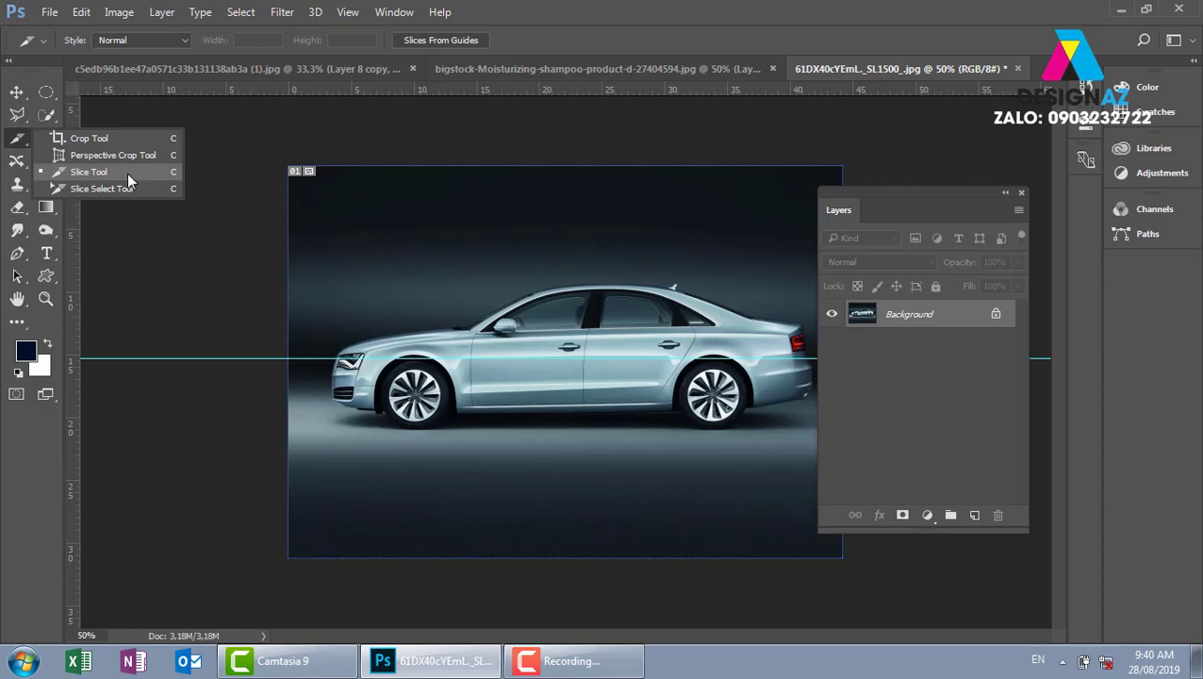
{"action": "left_click", "coordinate": [128, 189]}
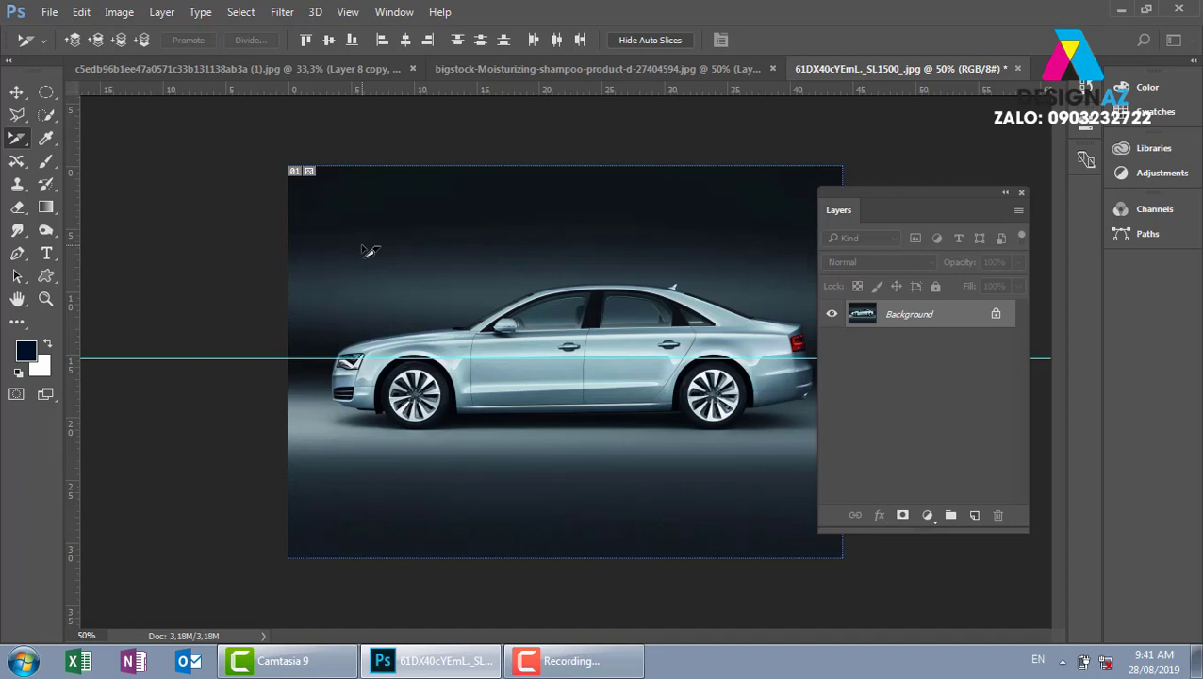
{"action": "right_click", "coordinate": [19, 139]}
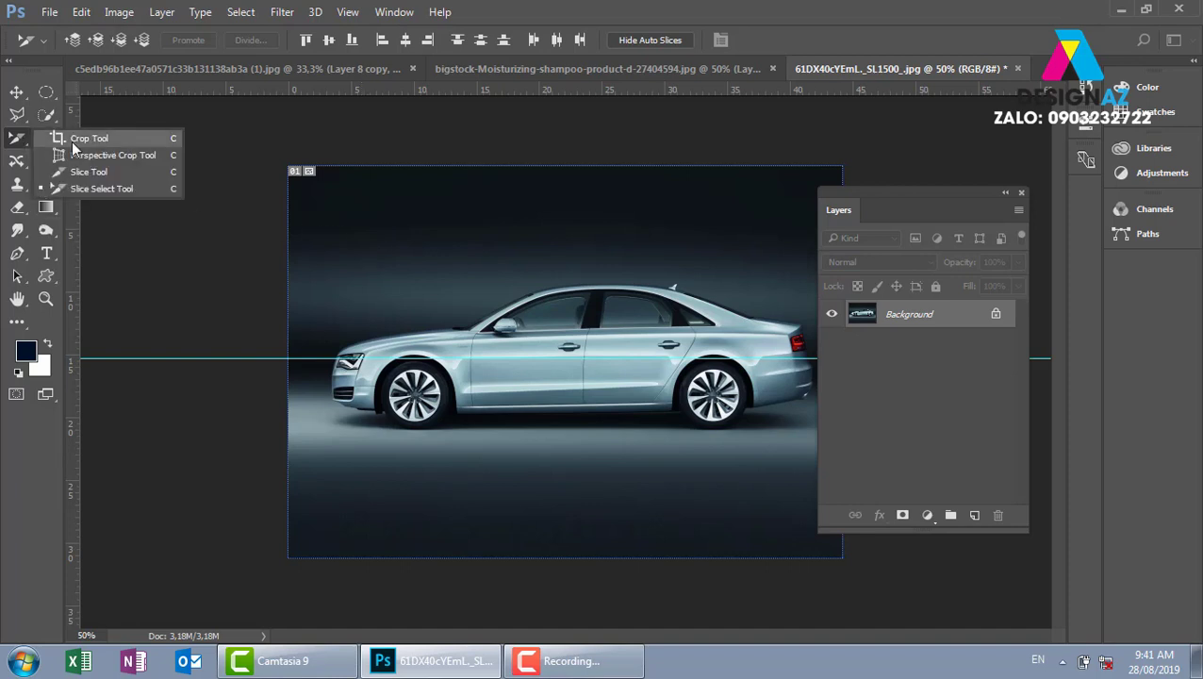
{"action": "left_click", "coordinate": [80, 171]}
- Add guides above the roof and below the car, then apply Slices From Guides
{"action": "mouse_move", "coordinate": [469, 94]}
{"action": "left_mouse_down"}
{"action": "mouse_move", "coordinate": [477, 236]}
{"action": "mouse_move", "coordinate": [509, 262]}
{"action": "left_mouse_up"}
{"action": "left_click_drag", "start_coordinate": [564, 99], "coordinate": [612, 468]}
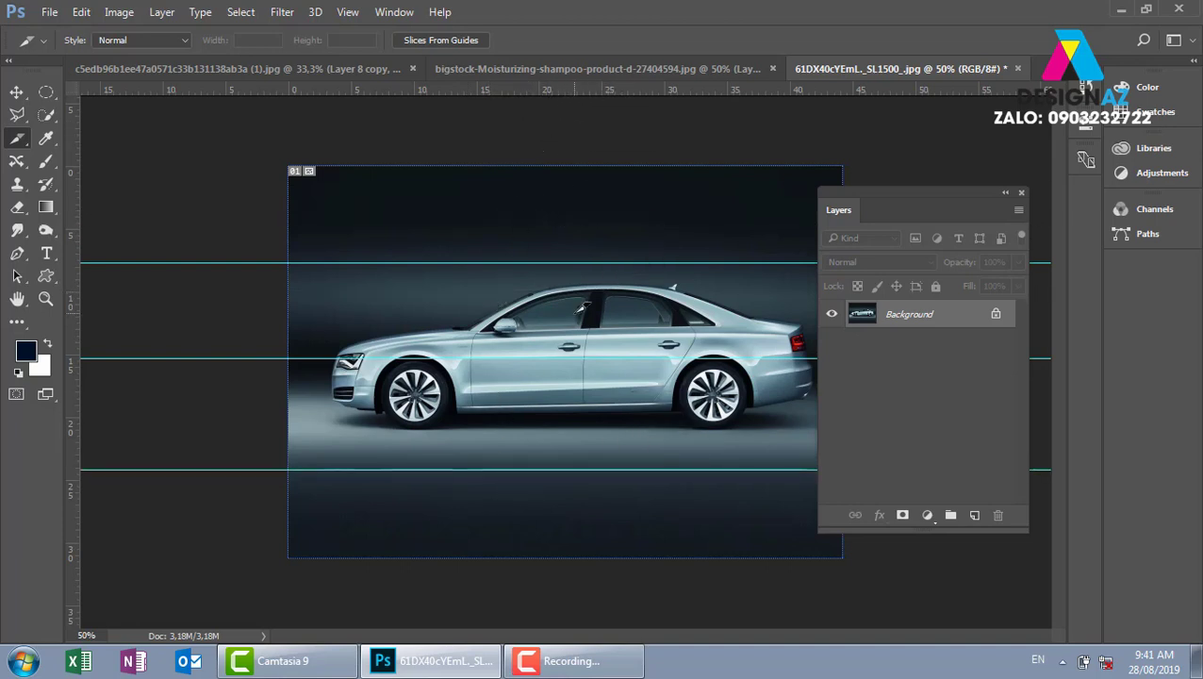
{"action": "left_click", "coordinate": [441, 40]}
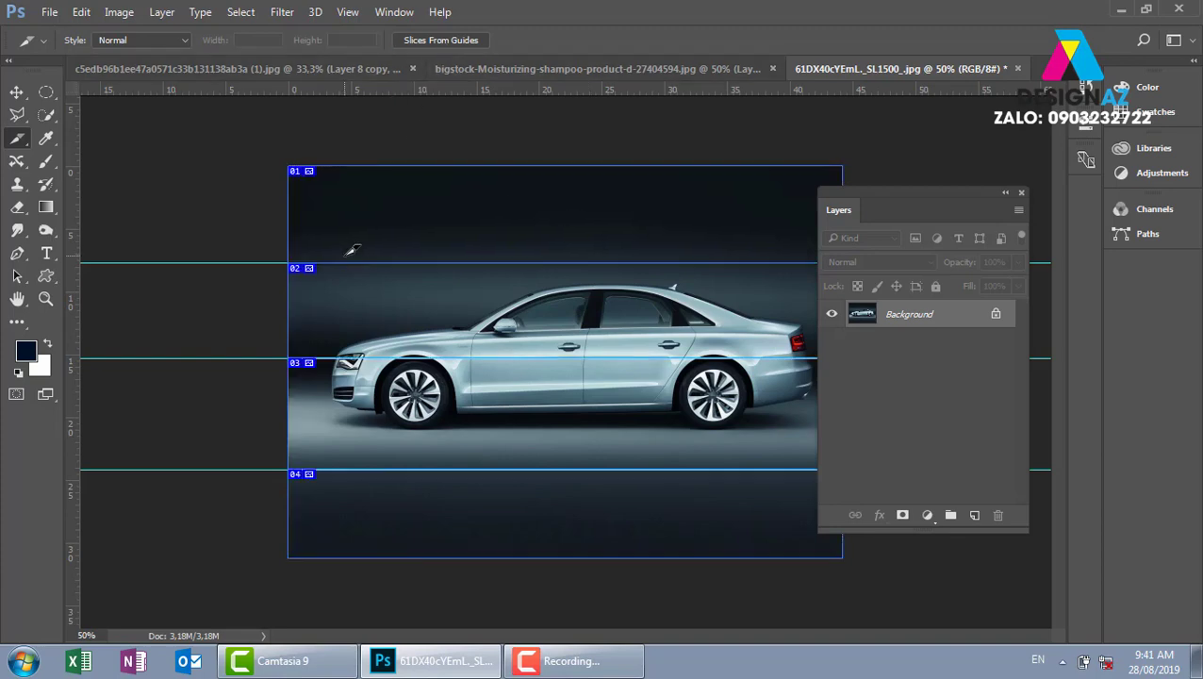
- Select slices 01 and 02 with the Slice Select tool and Combine Slices
{"action": "right_click", "coordinate": [16, 148]}
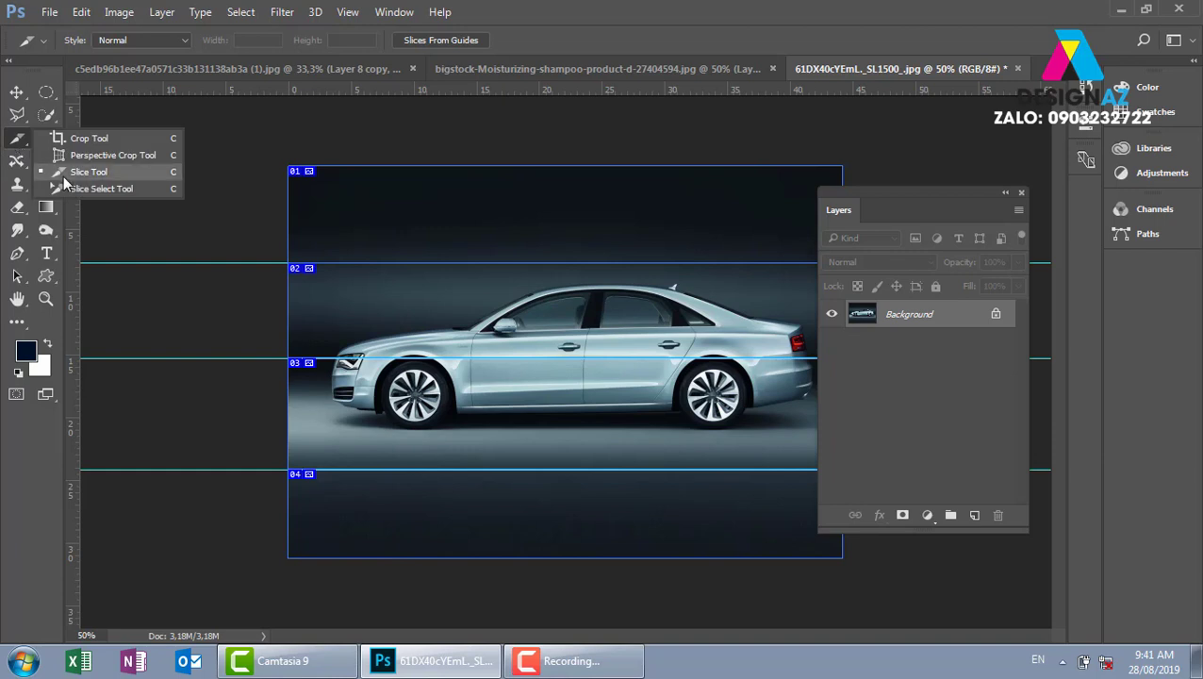
{"action": "left_click", "coordinate": [76, 187]}
{"action": "left_click", "coordinate": [525, 231]}
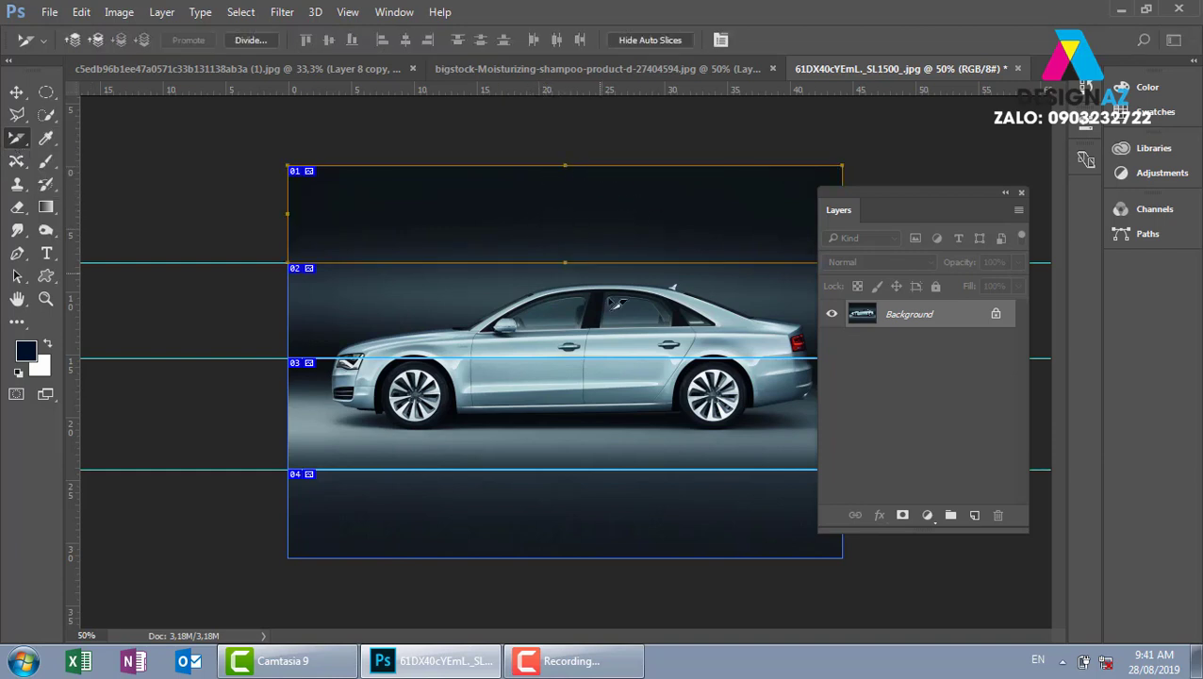
{"action": "left_click_drag", "start_coordinate": [563, 262], "coordinate": [564, 244]}
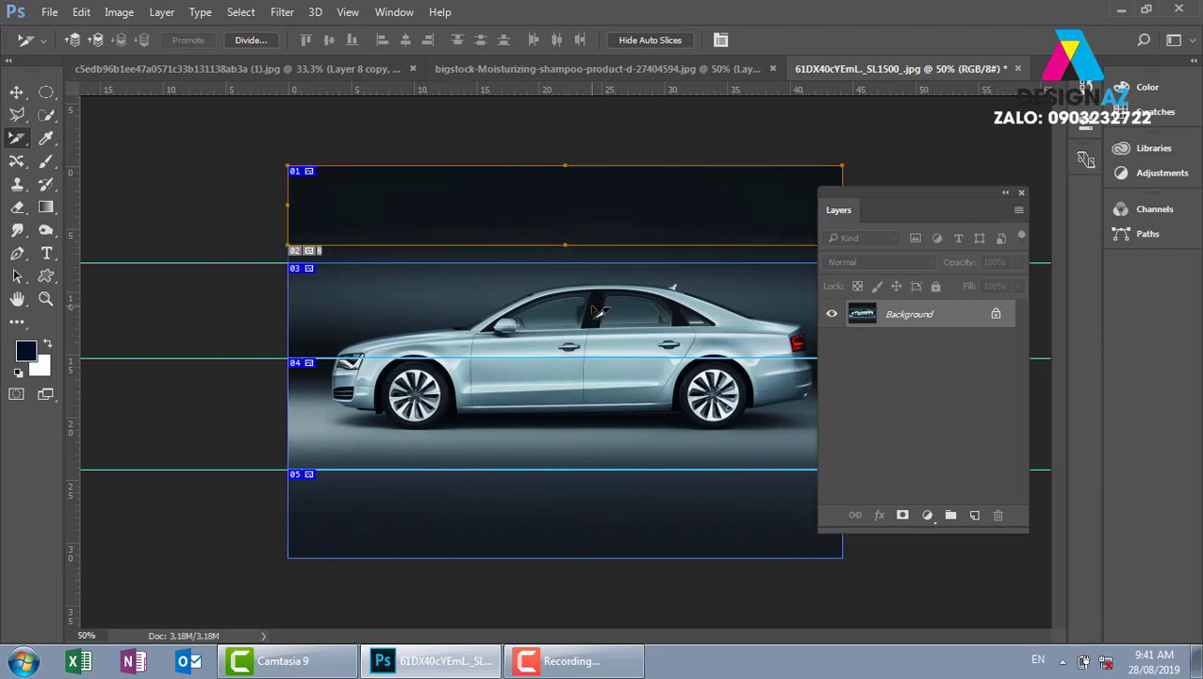
{"action": "key", "text": "ctrl+z"}
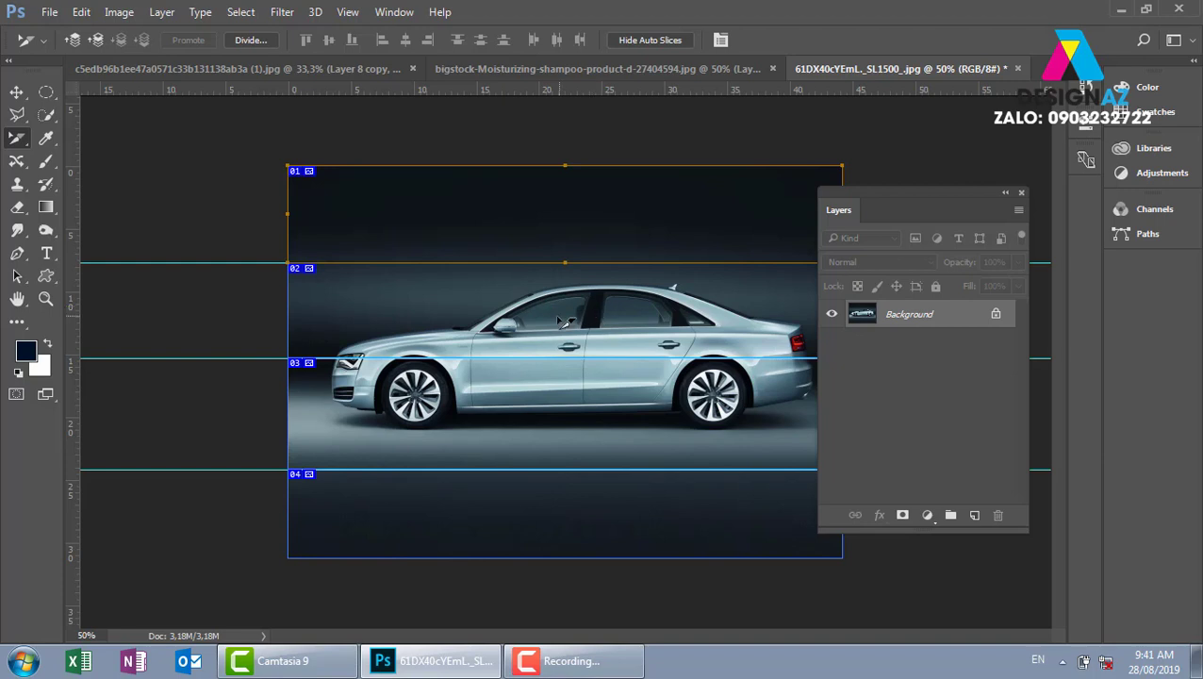
{"action": "left_click", "coordinate": [566, 323], "text": "shift"}
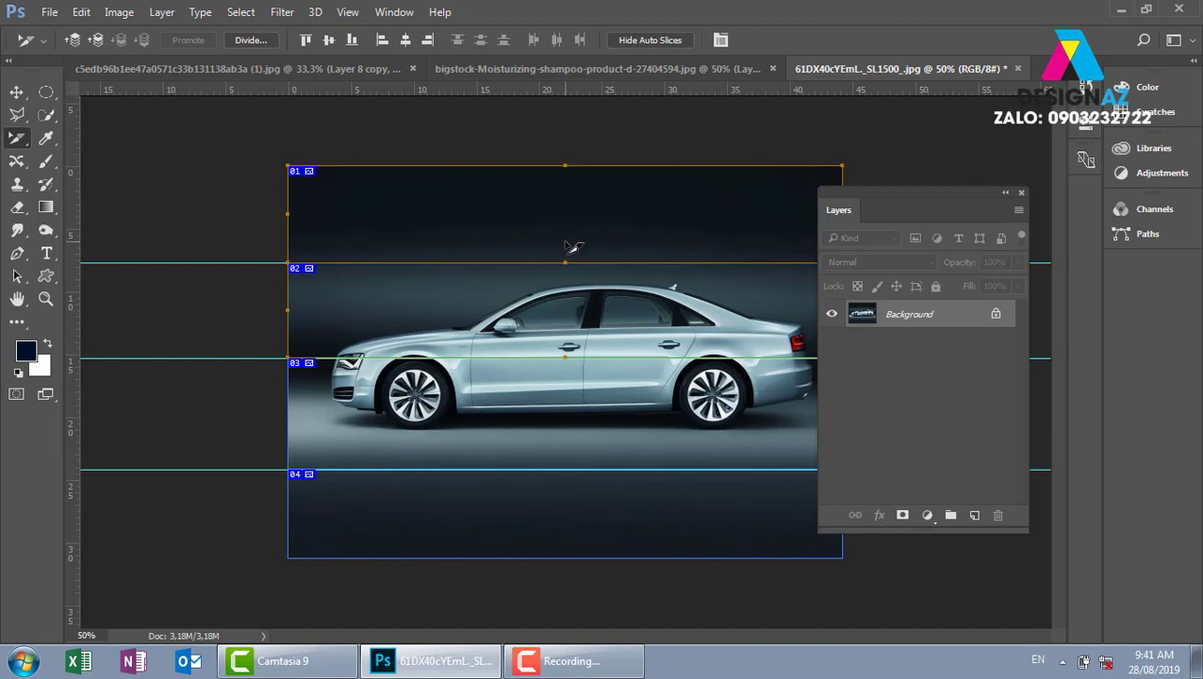
{"action": "right_click", "coordinate": [520, 291]}
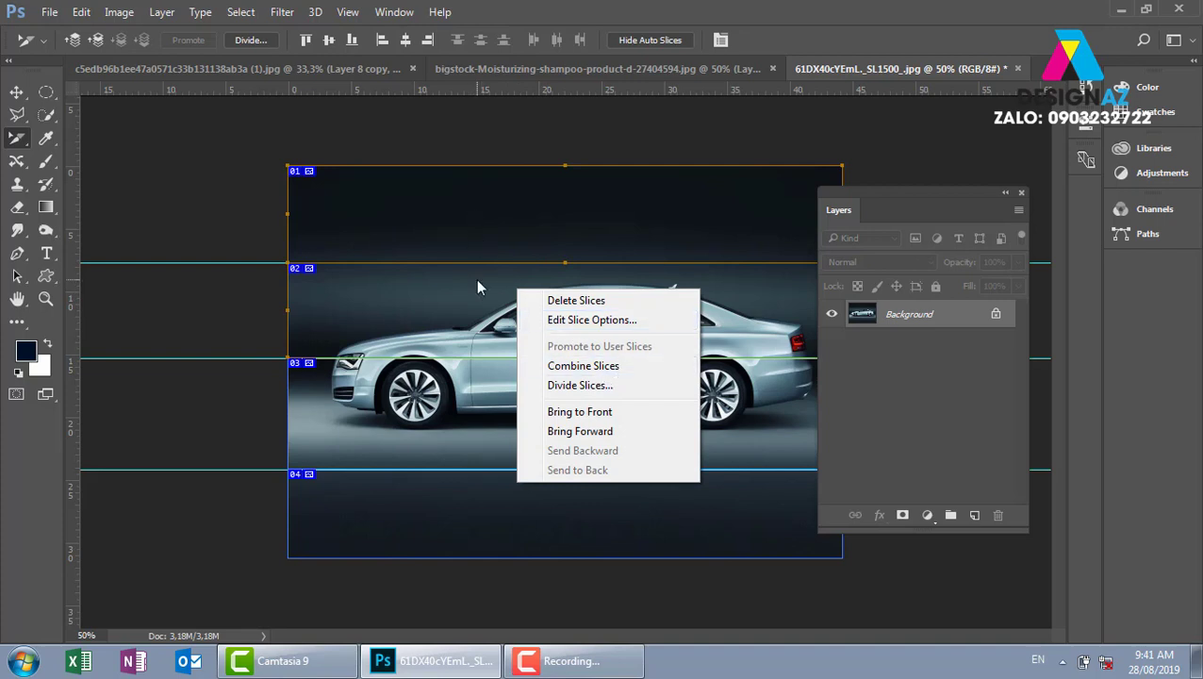
{"action": "left_click", "coordinate": [612, 365]}
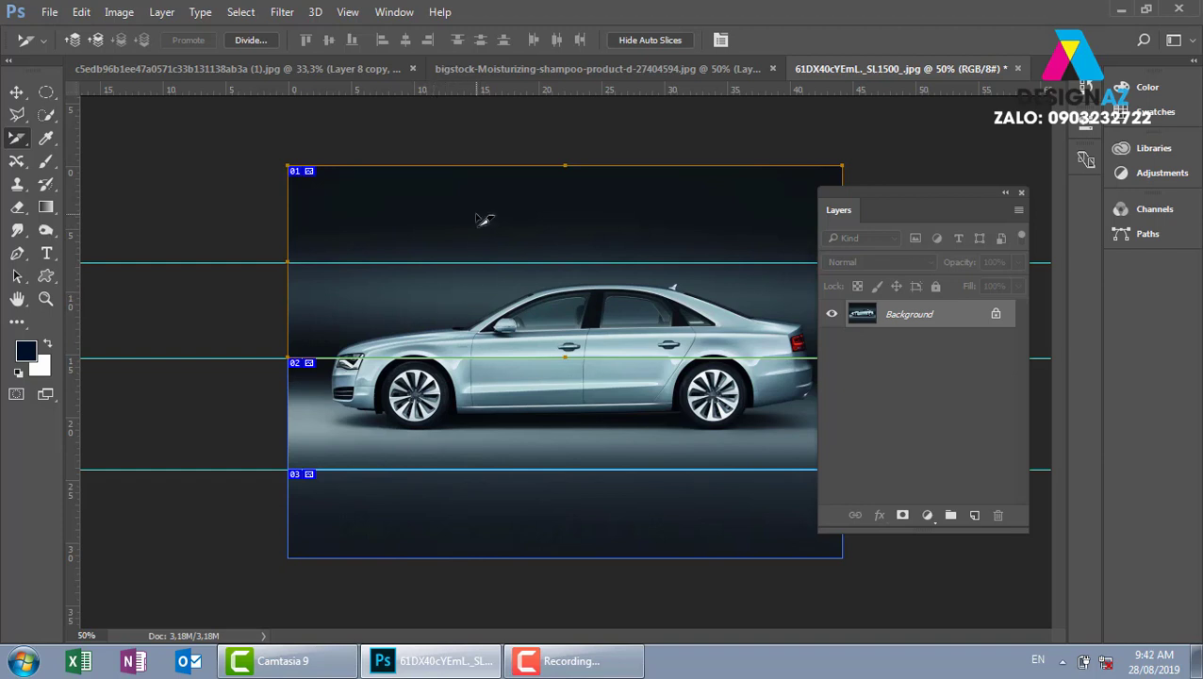
- Divide Slice on the top slice: 7 down and 13 across, with the grid previewed
{"action": "right_click", "coordinate": [481, 219]}
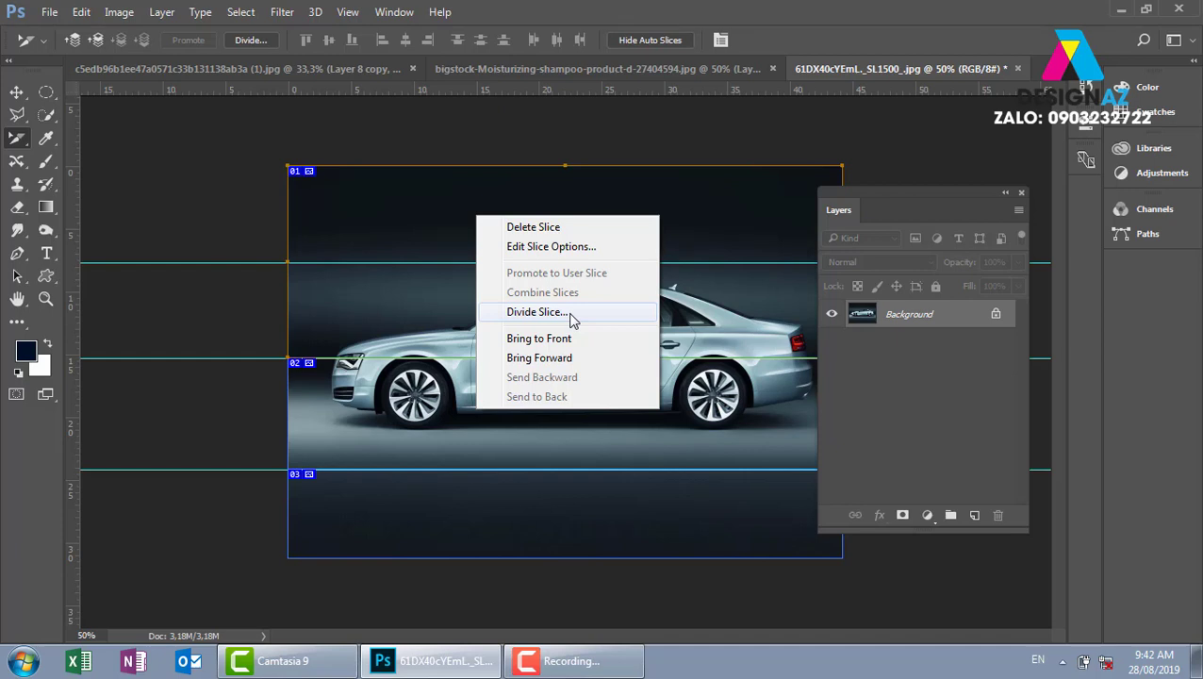
{"action": "left_click", "coordinate": [572, 316]}
{"action": "left_click", "coordinate": [471, 192]}
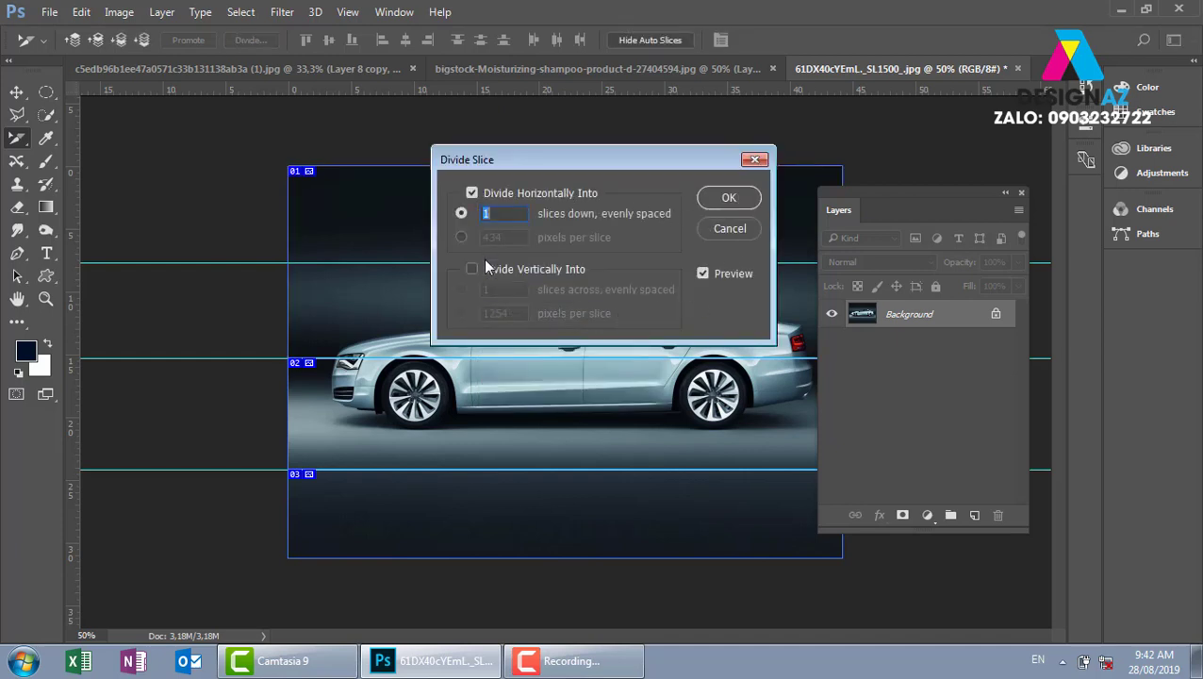
{"action": "left_click", "coordinate": [472, 270]}
{"action": "left_click", "coordinate": [510, 214]}
{"action": "key", "text": "Up"}
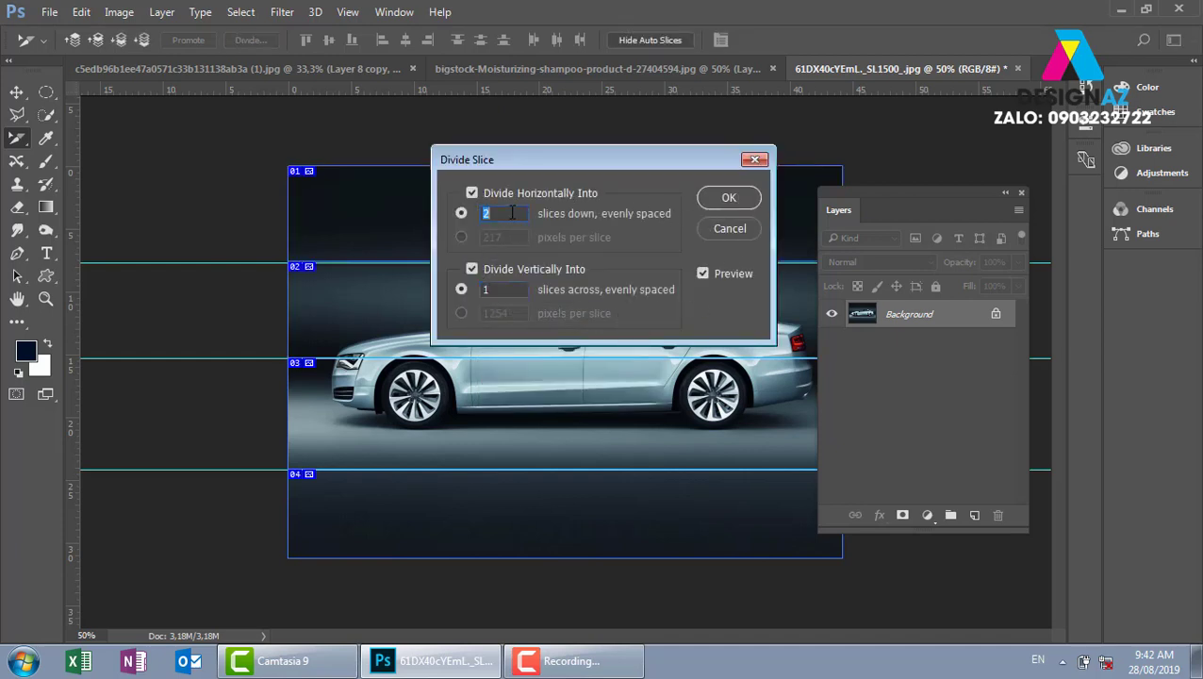
{"action": "key", "text": "Up"}
{"action": "key", "text": "Up"}
{"action": "key", "text": "Up"}
{"action": "key", "text": "Up"}
{"action": "key", "text": "Up"}
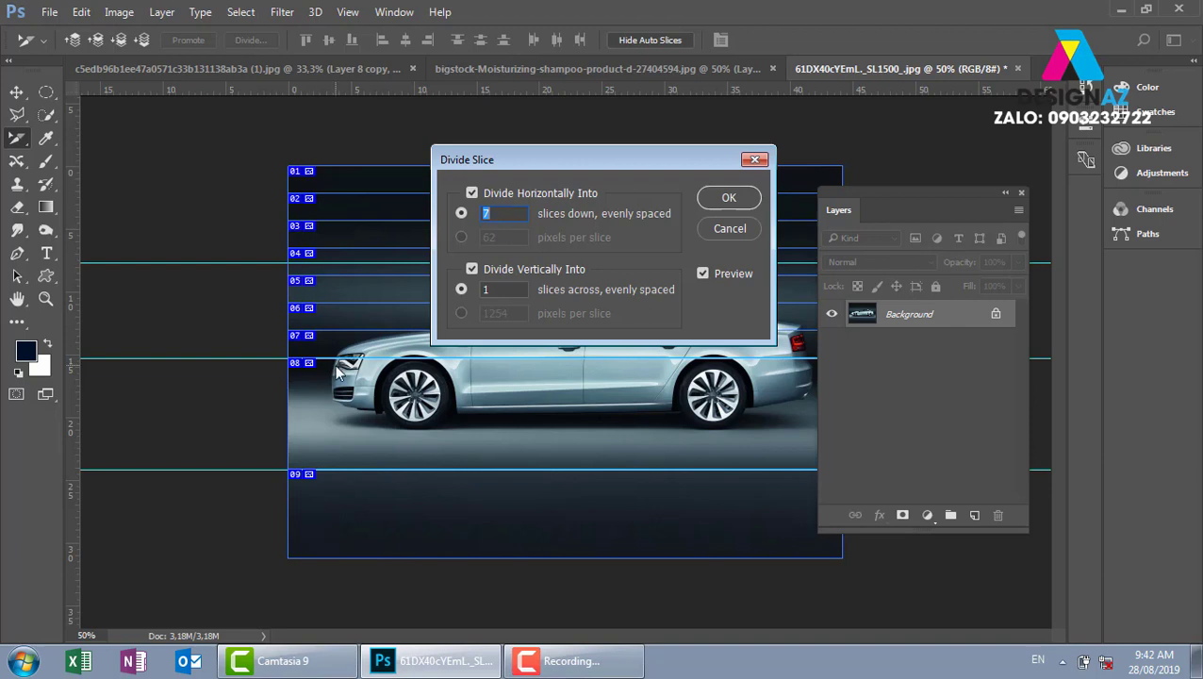
{"action": "left_click", "coordinate": [505, 289]}
{"action": "key", "text": "Up"}
{"action": "key", "text": "Up"}
{"action": "key", "text": "Up"}
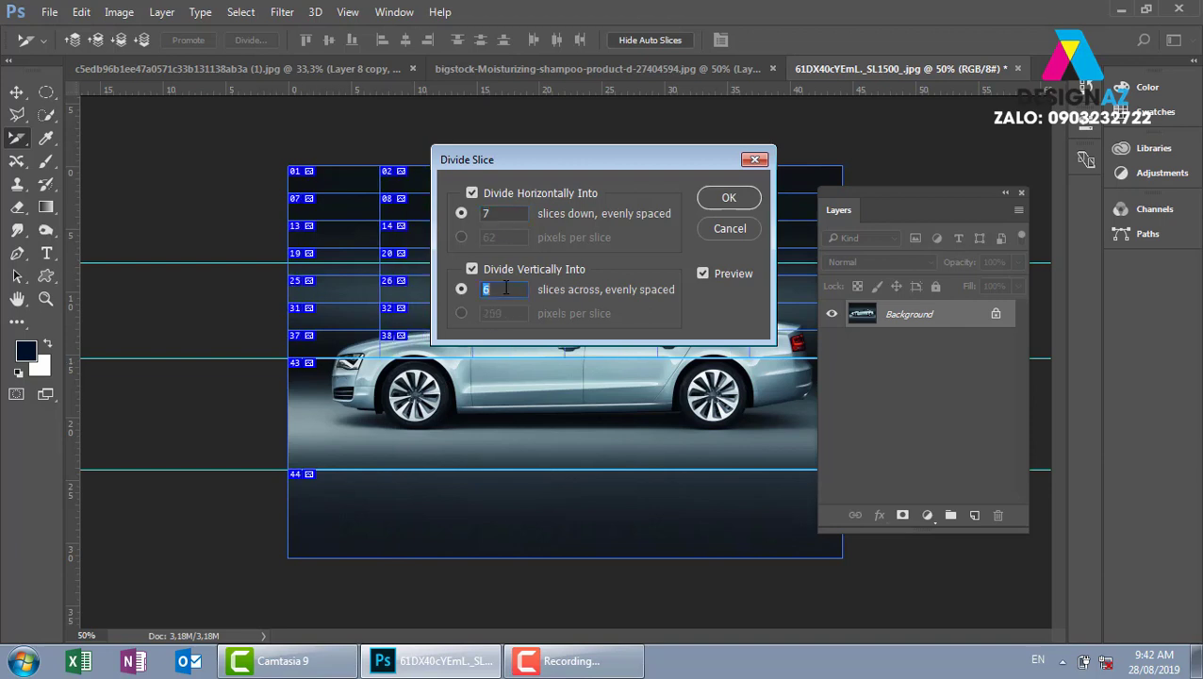
{"action": "key", "text": "Up"}
{"action": "key", "text": "Up"}
{"action": "key", "text": "Up"}
{"action": "key", "text": "Up"}
{"action": "key", "text": "Up"}
{"action": "key", "text": "Up"}
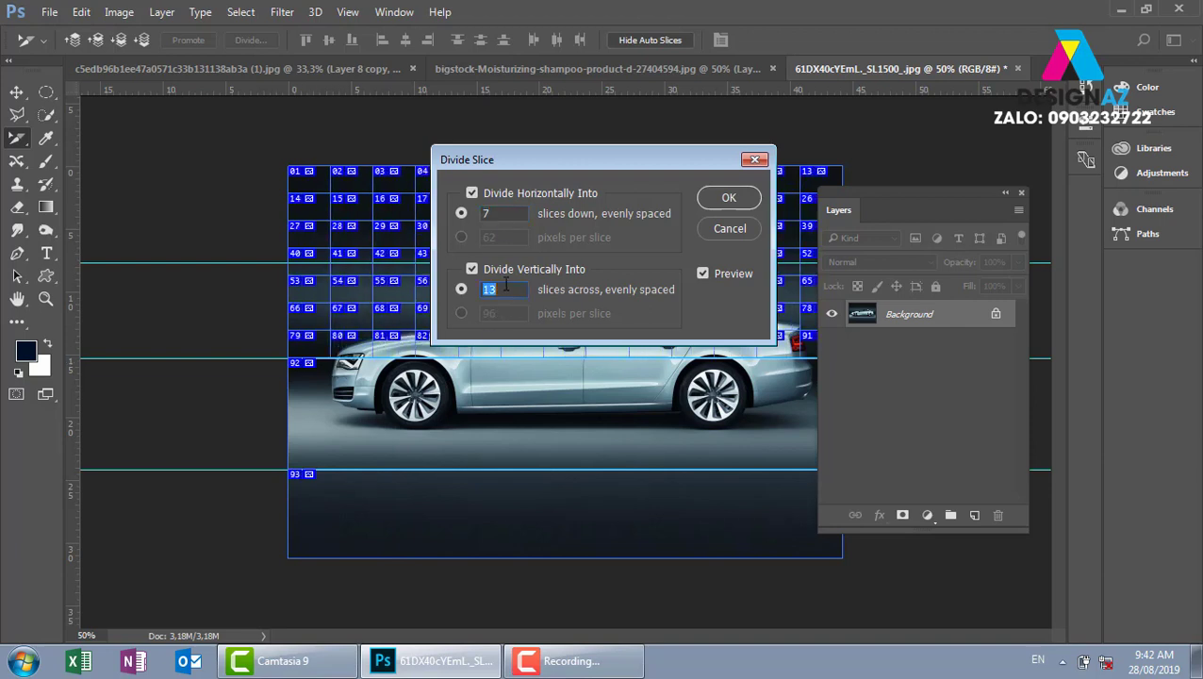
{"action": "left_click_drag", "start_coordinate": [622, 156], "coordinate": [661, 362]}
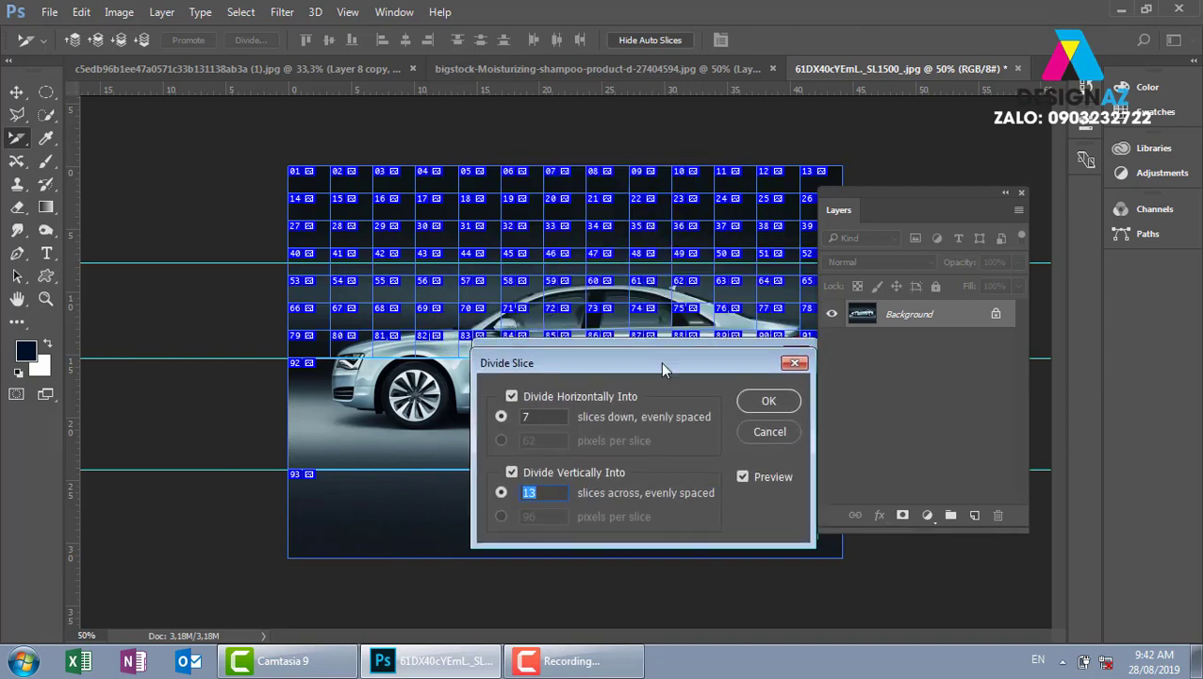
- Apply the 7 × 13 division so the top car-photo slice becomes 91 numbered slices
{"action": "left_click", "coordinate": [775, 404]}
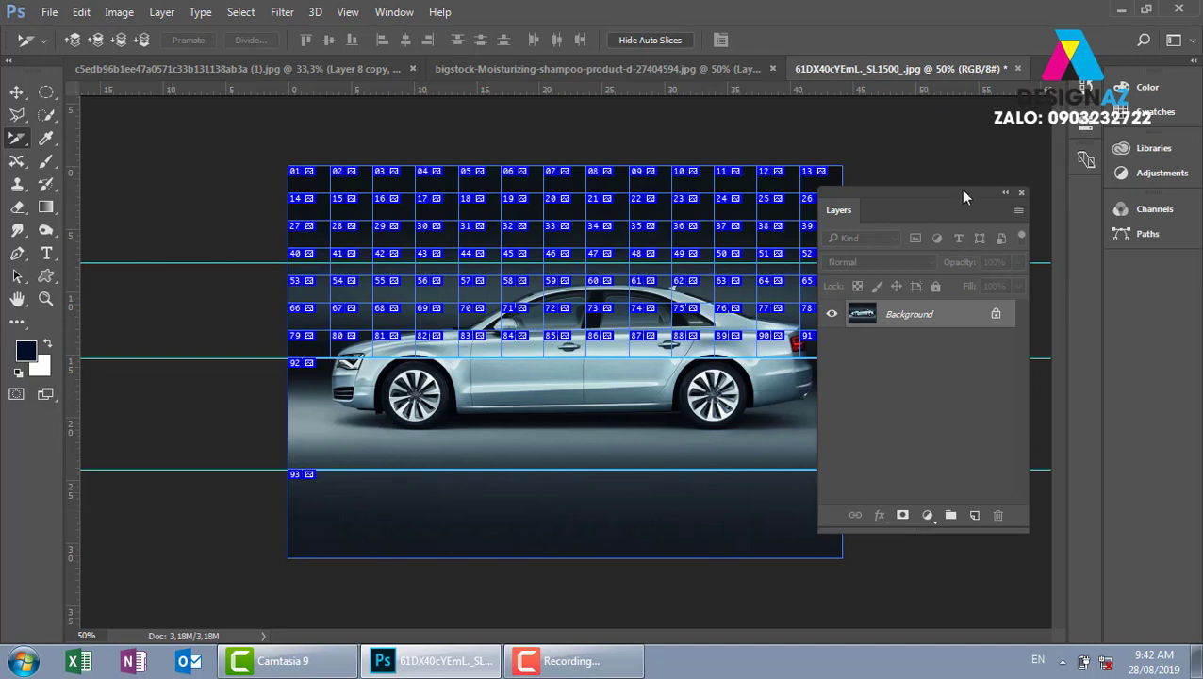
{"action": "left_click_drag", "start_coordinate": [968, 196], "coordinate": [947, 216]}
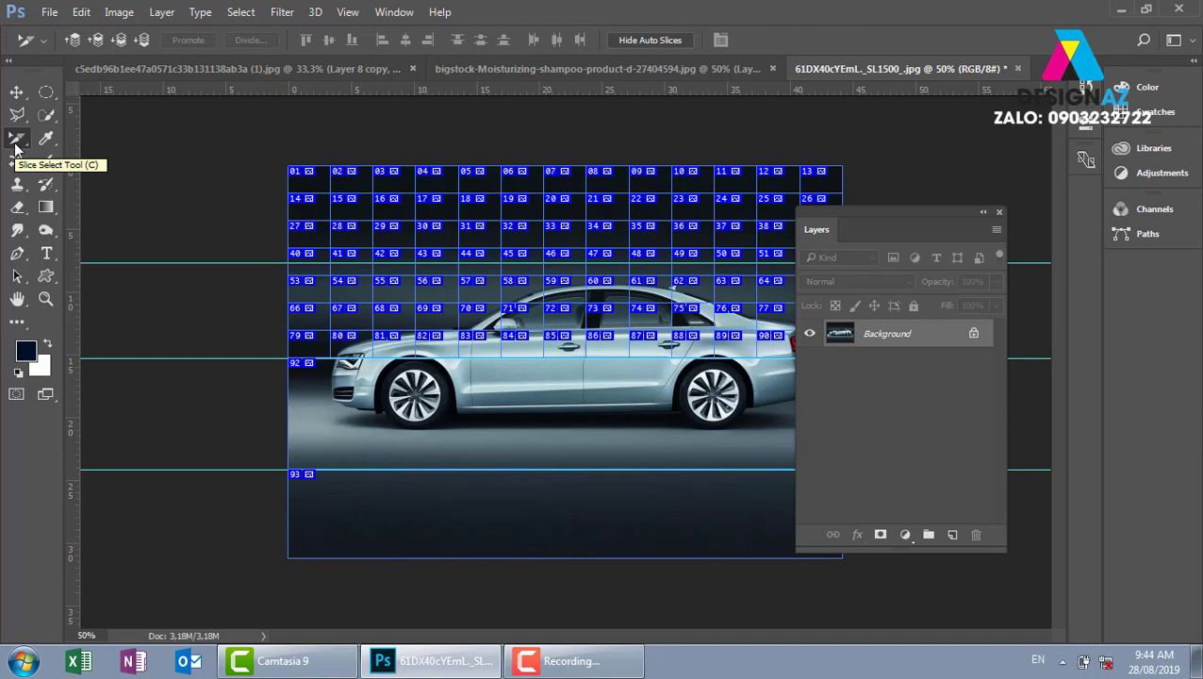
{"action": "left_click", "coordinate": [15, 143]}
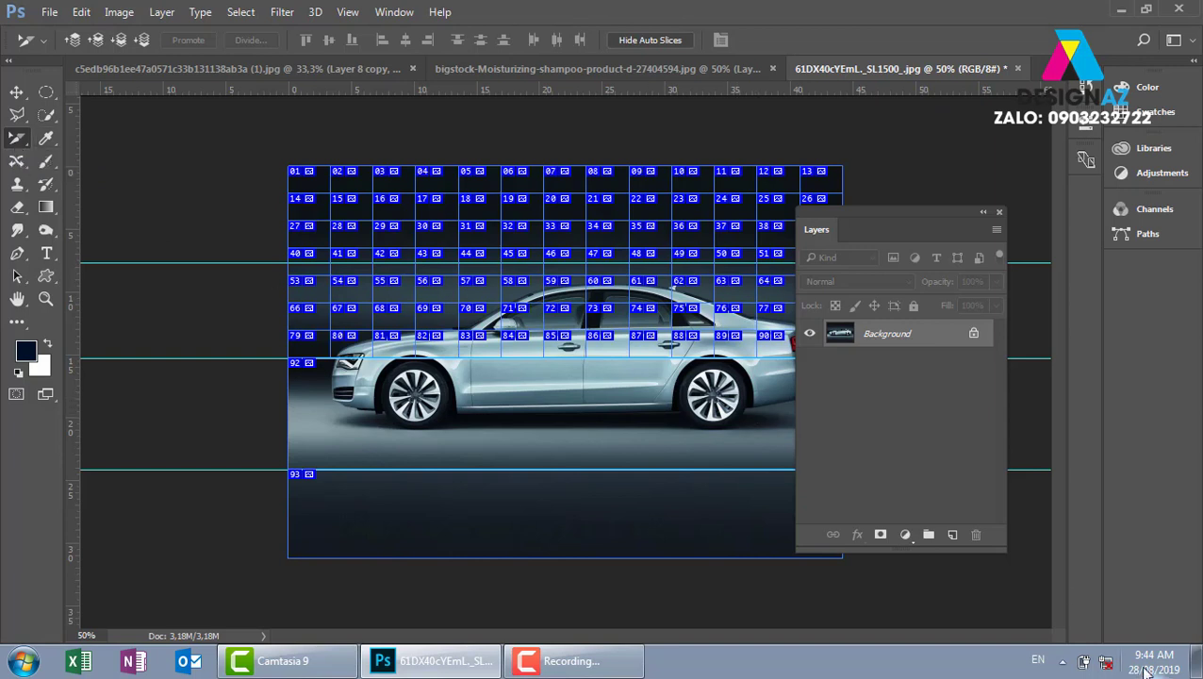